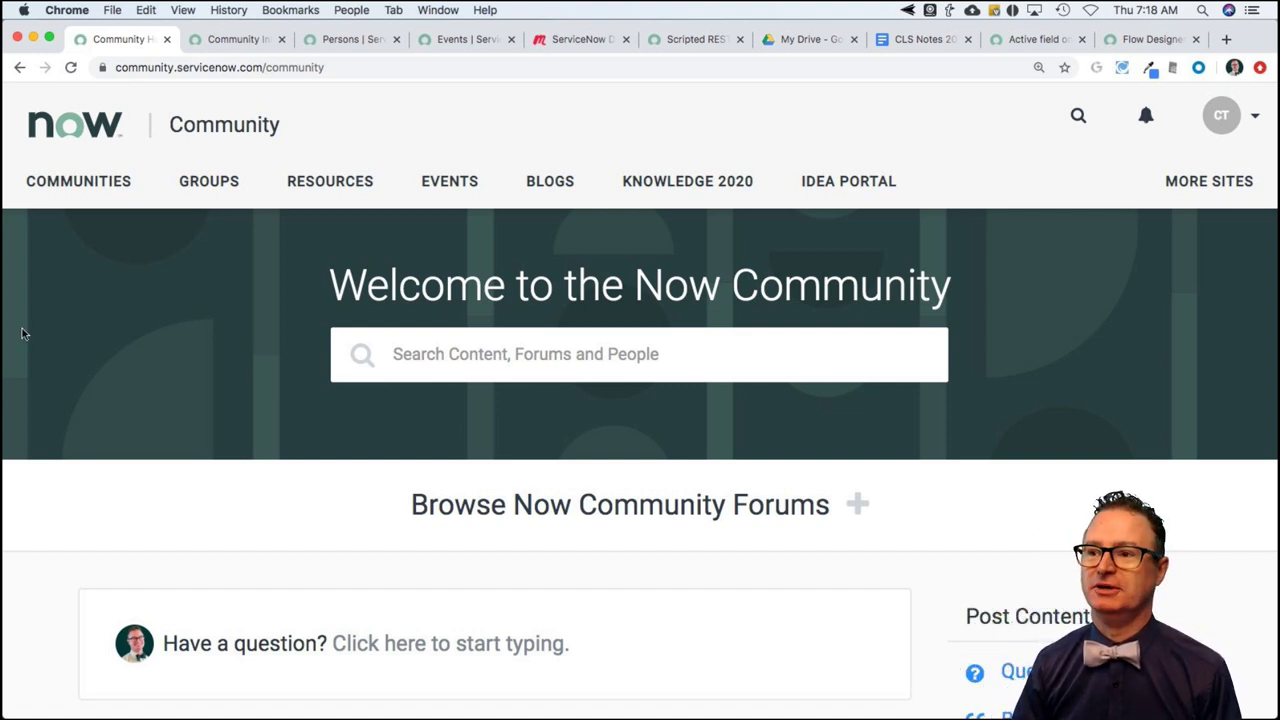
Reload the community home page and scroll down to the latest questions in the Content List
click(126, 337)
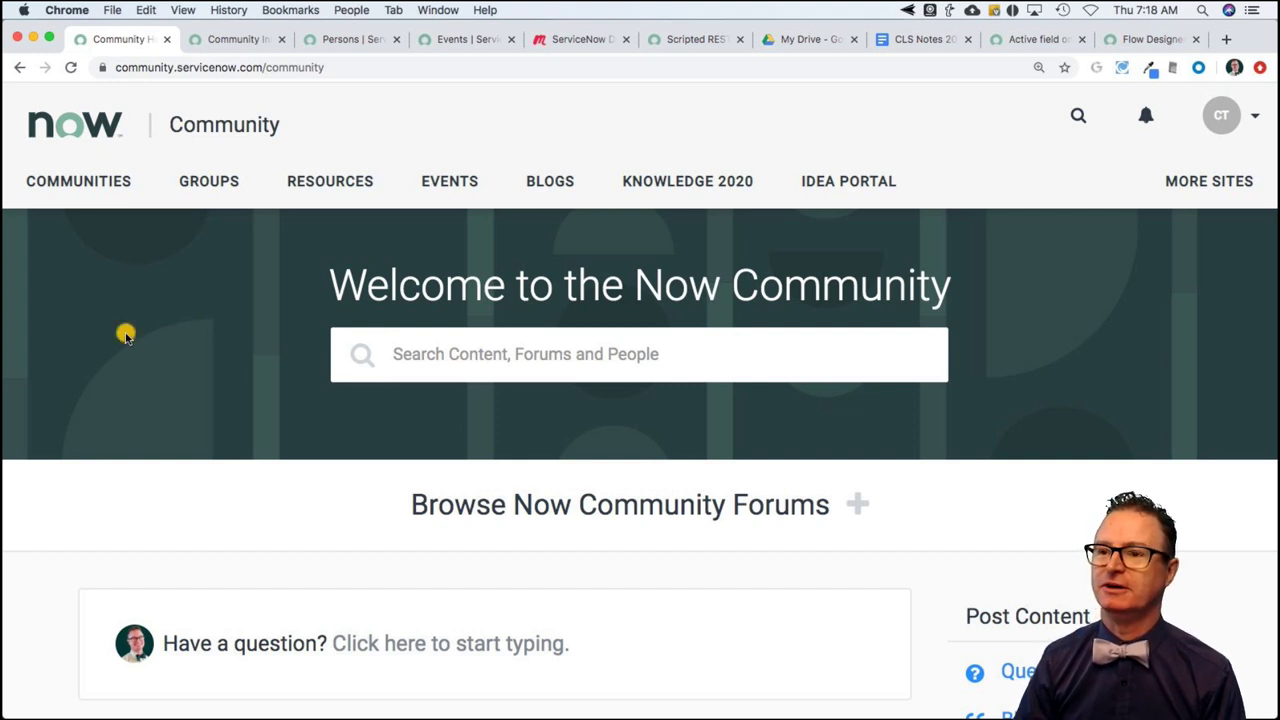
key(super+r)
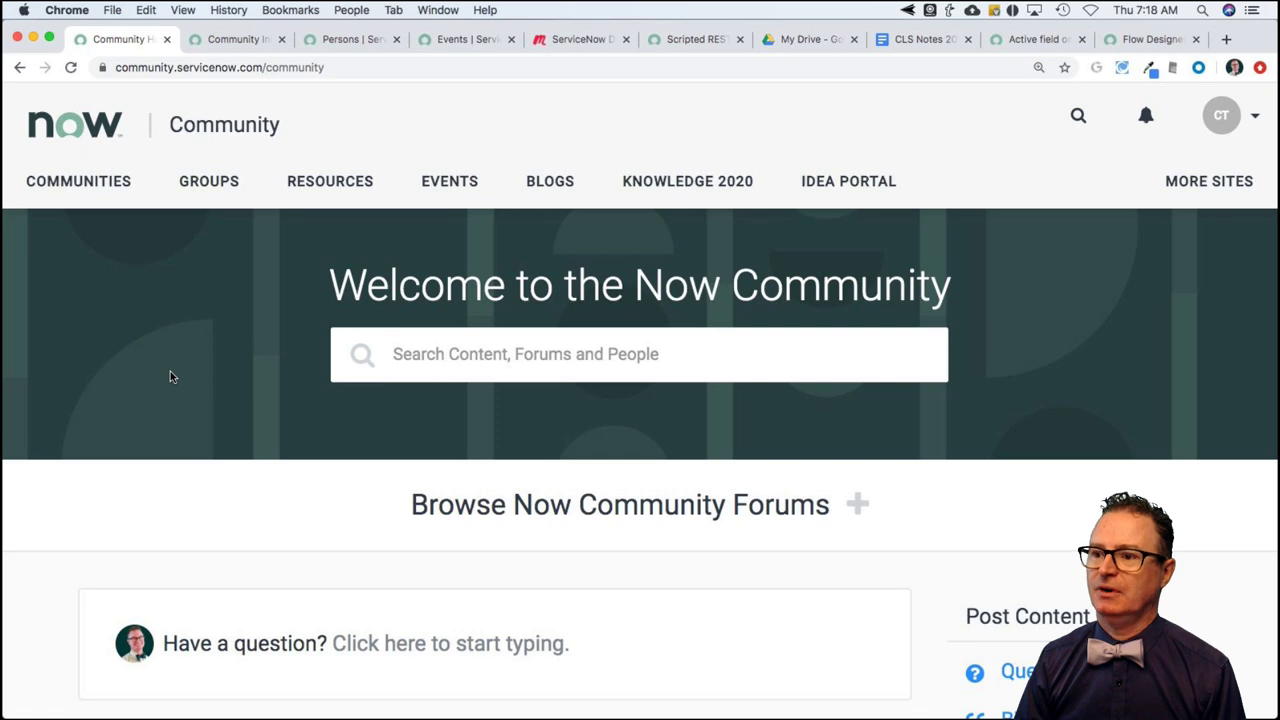
scroll(170, 372, down, 5)
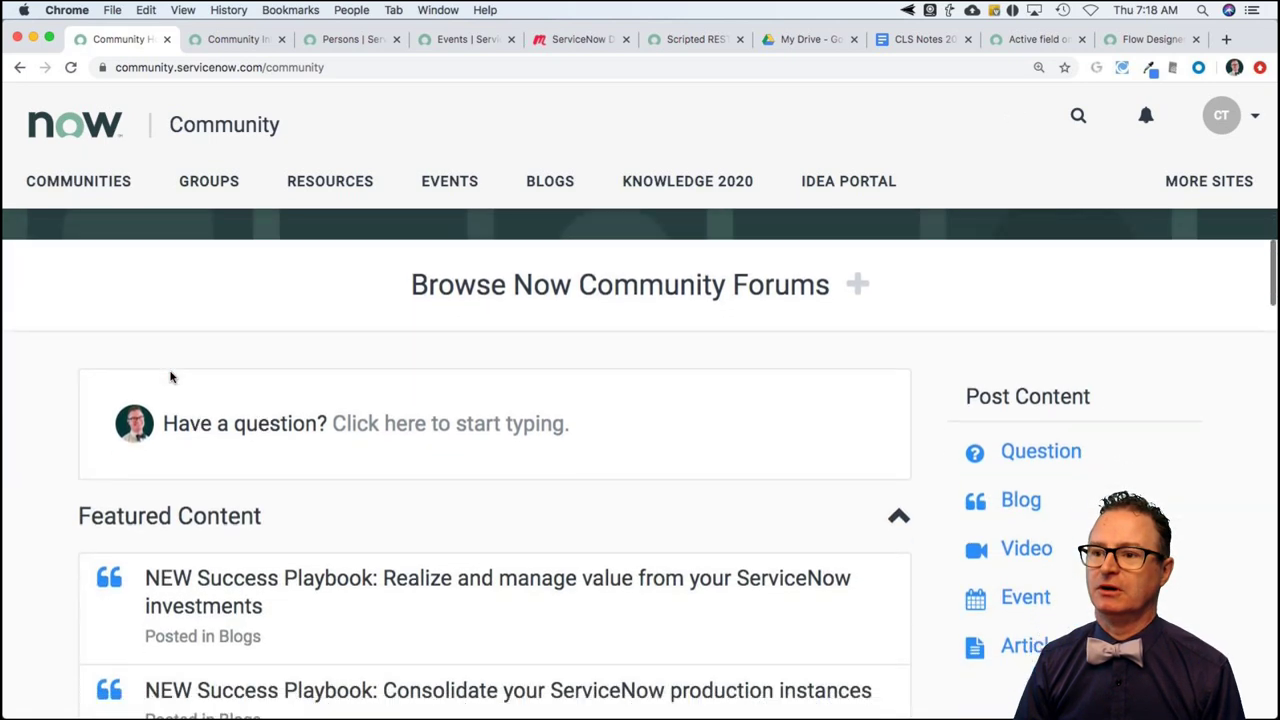
scroll(170, 377, down, 4)
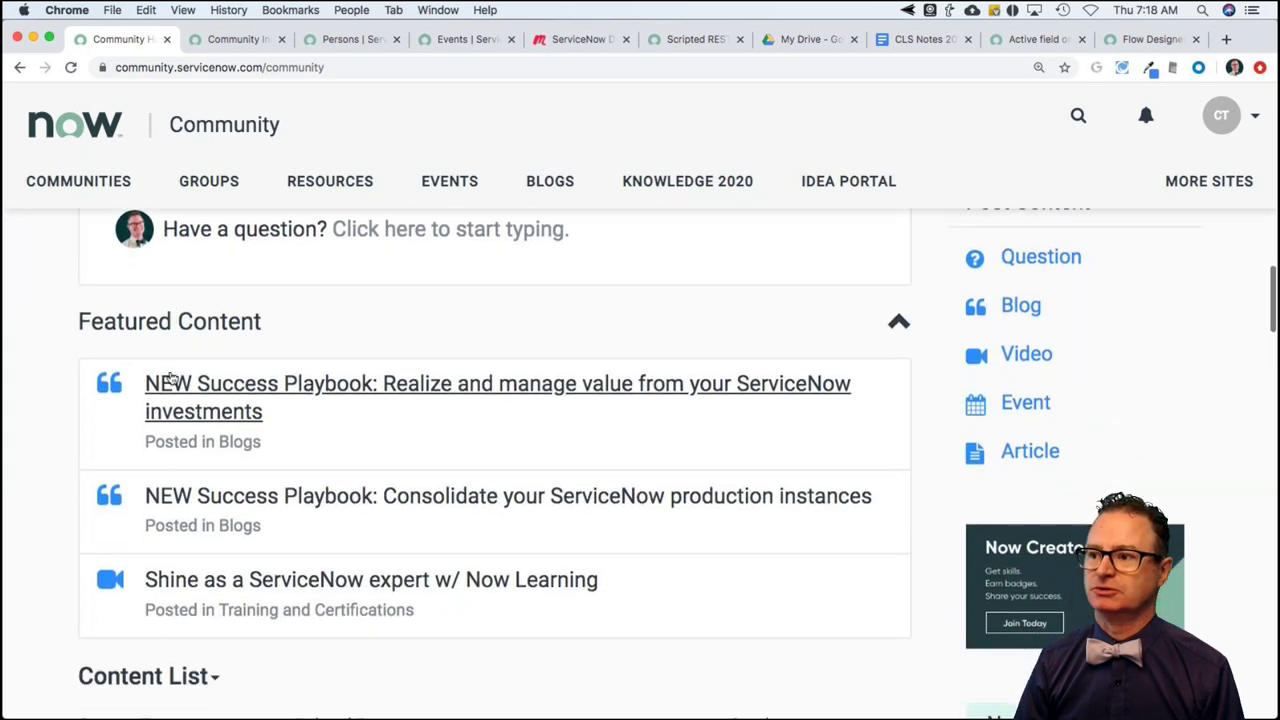
scroll(170, 377, down, 4)
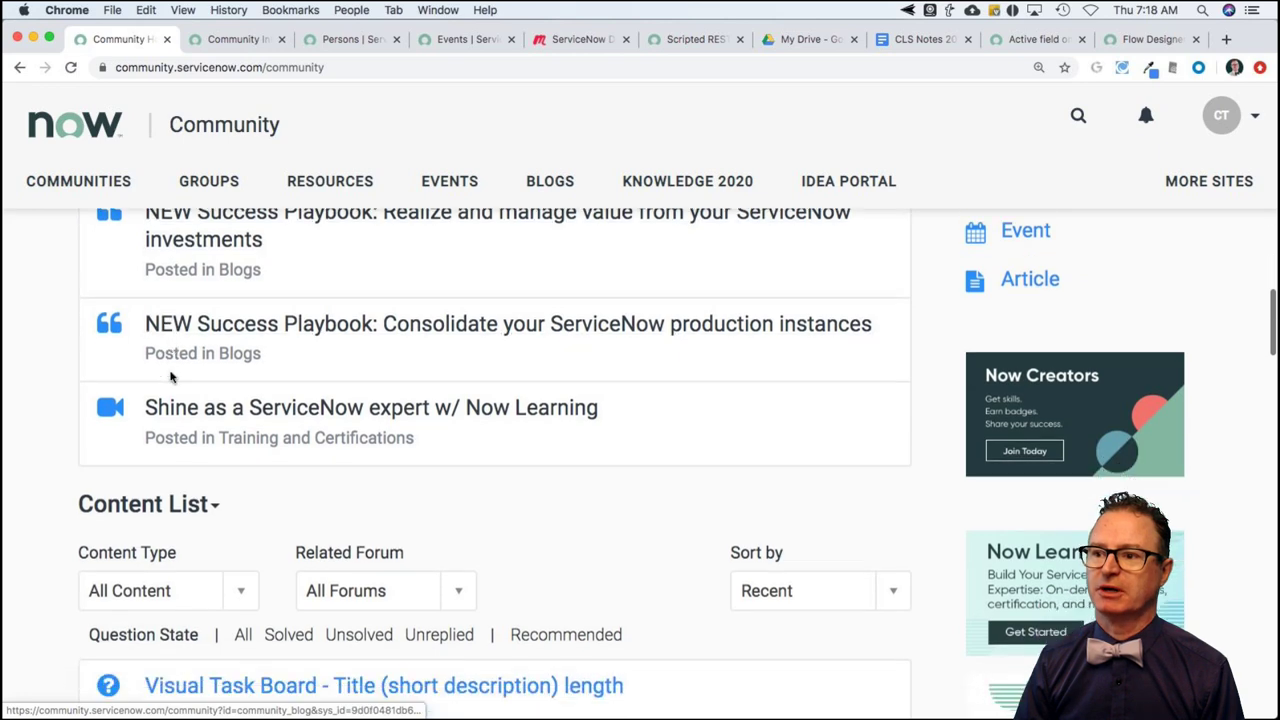
scroll(170, 377, down, 5)
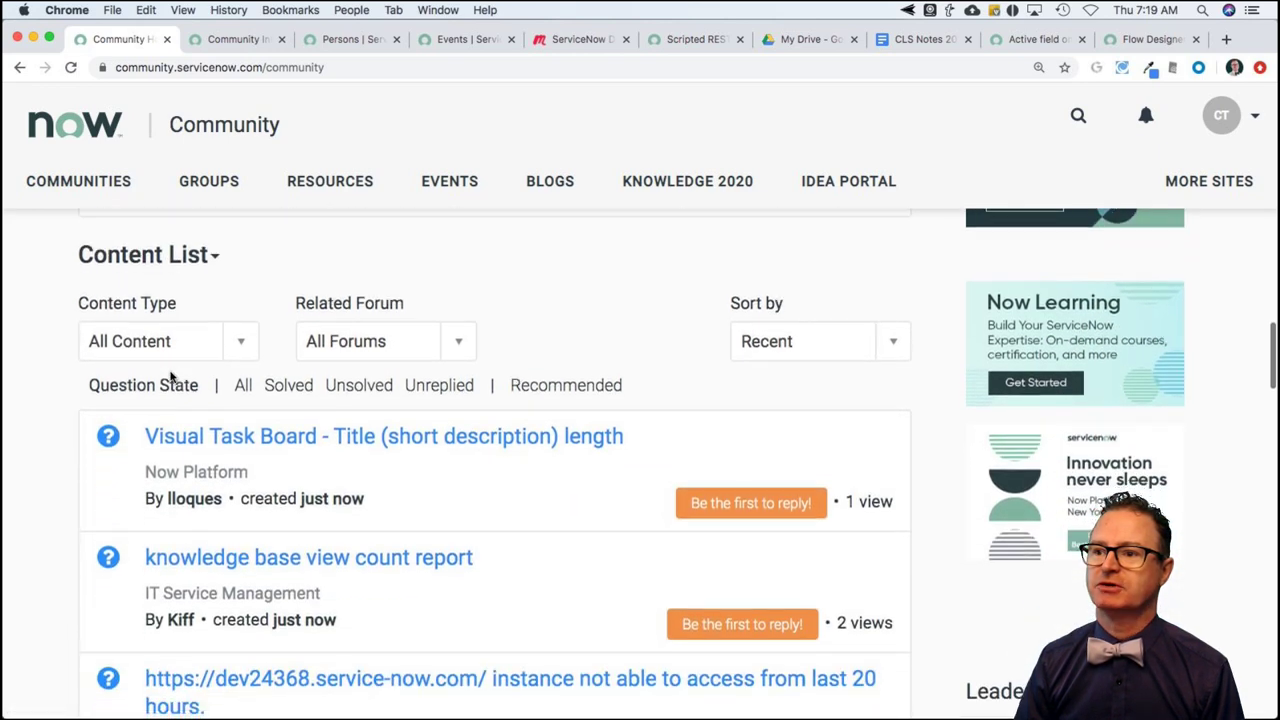
scroll(170, 377, down, 1)
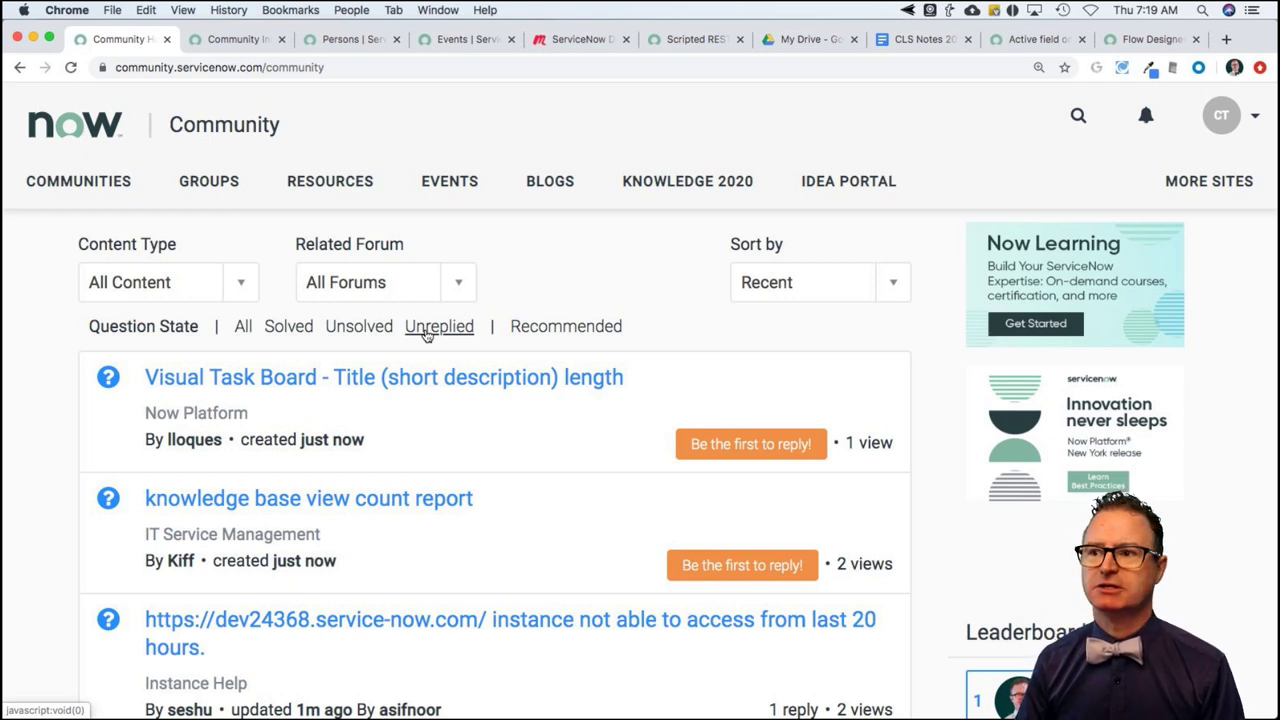
Filter the Content List to Recommended questions, which returns no content, then return to the search banner
click(577, 328)
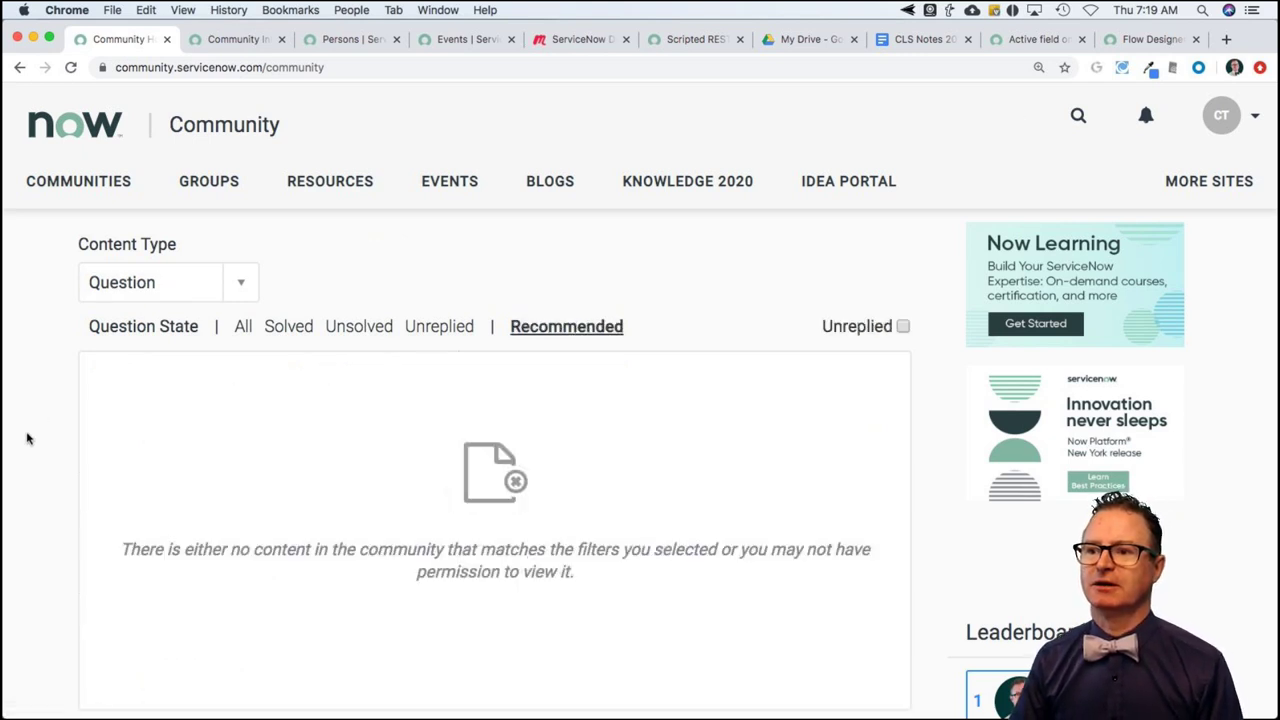
scroll(70, 460, down, 2)
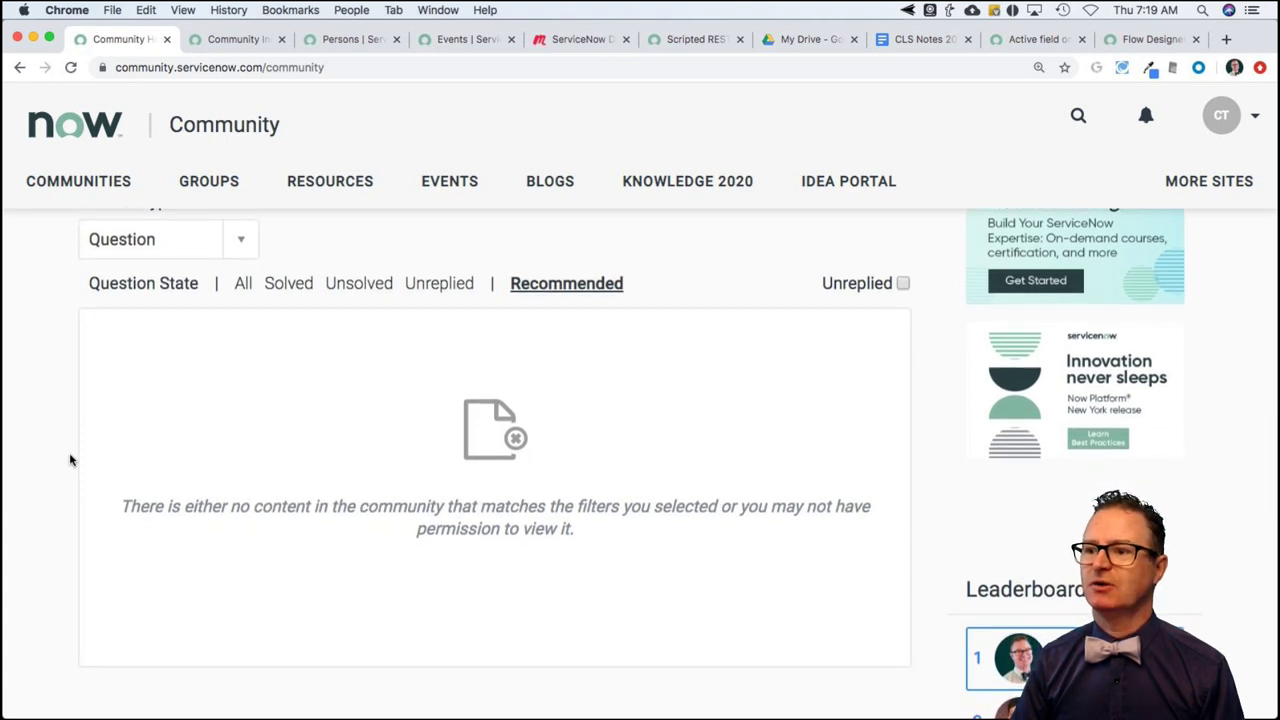
scroll(70, 460, up, 5)
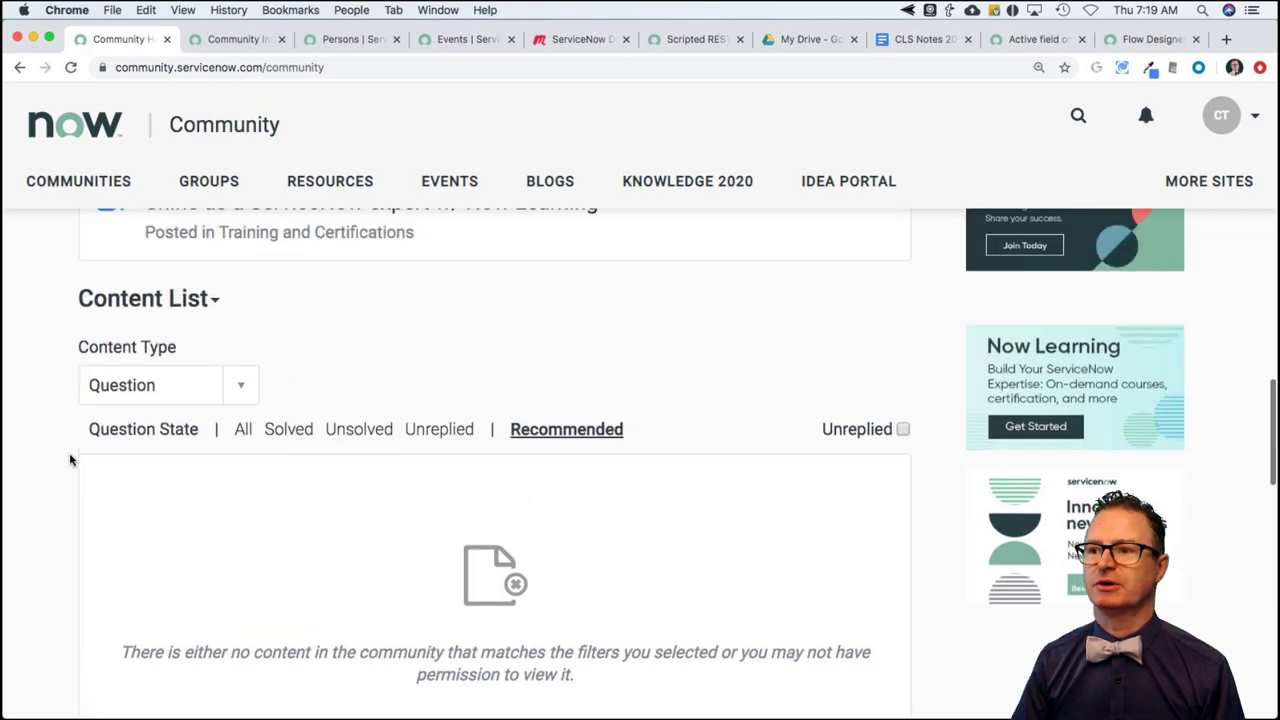
scroll(70, 460, up, 10)
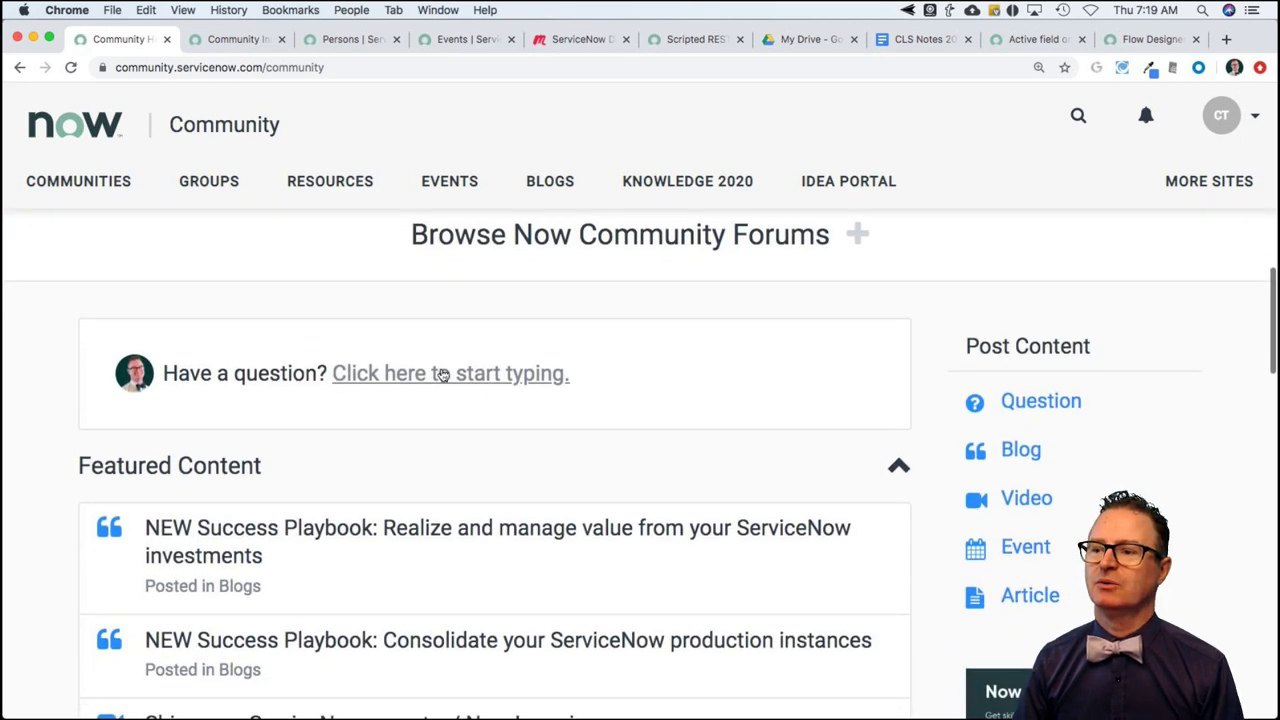
scroll(766, 370, up, 3)
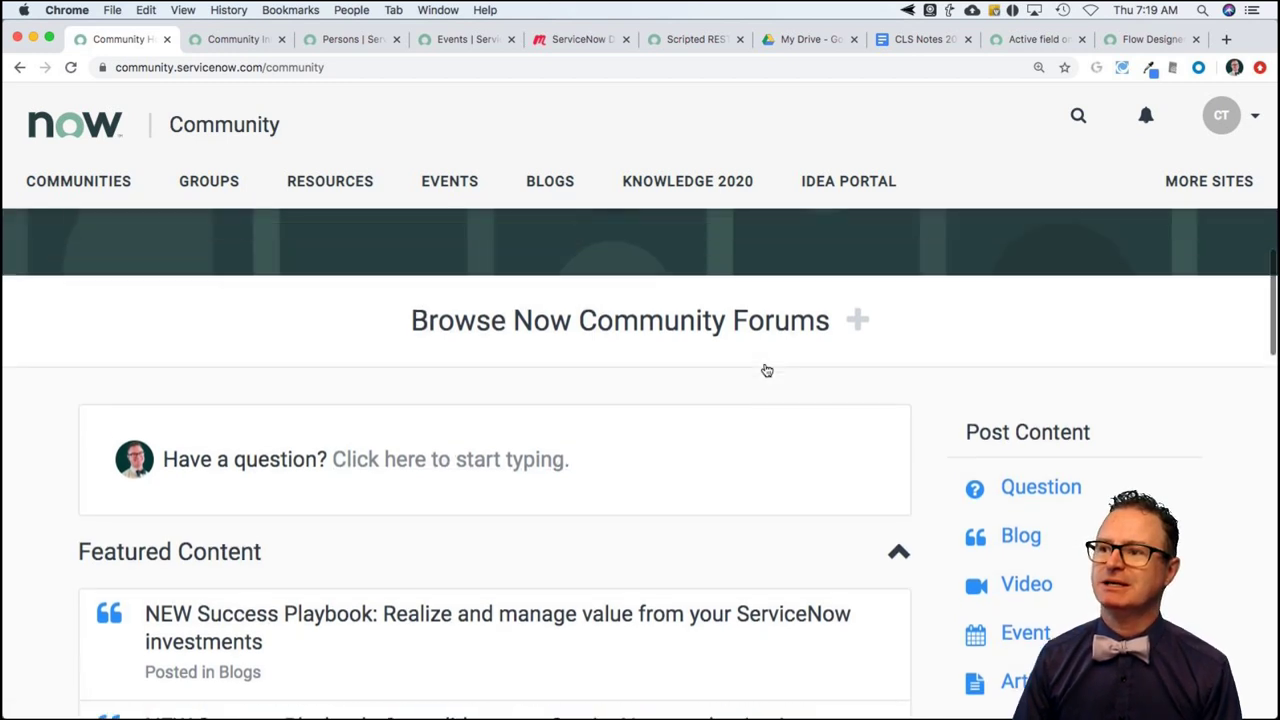
scroll(766, 370, up, 1)
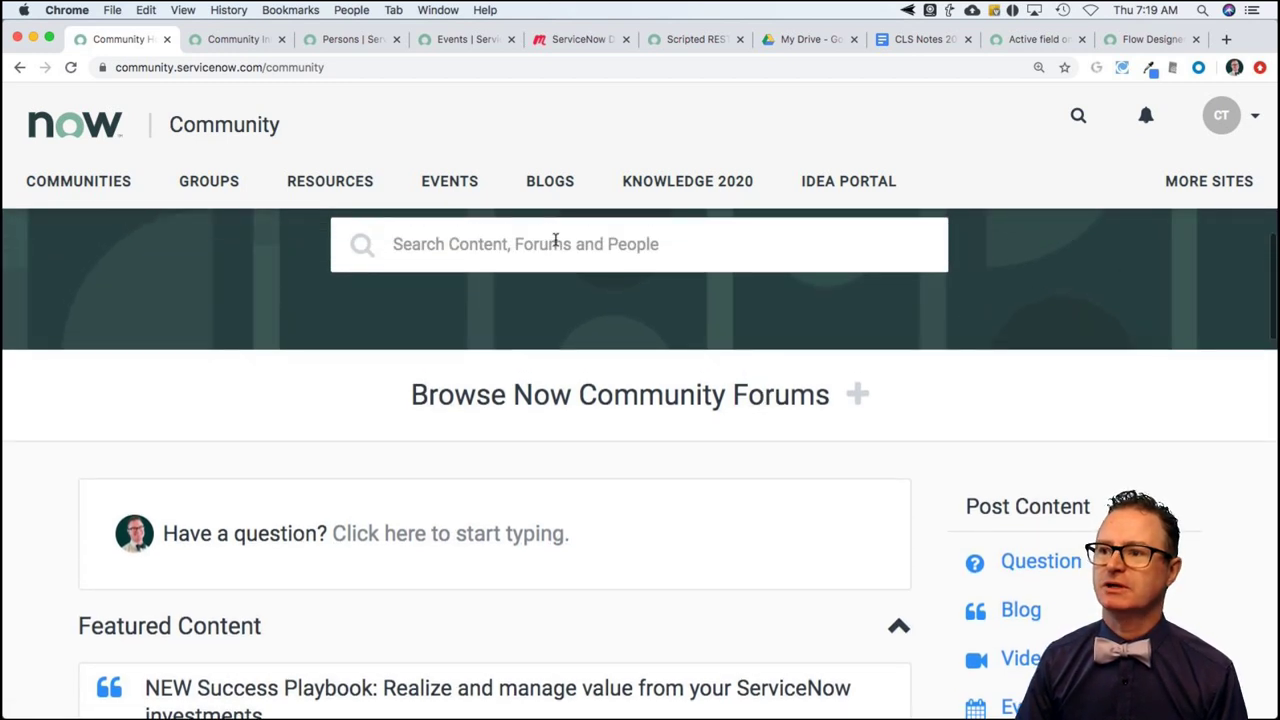
Search the community for 'email template' and look over the HR case email template results
click(553, 248)
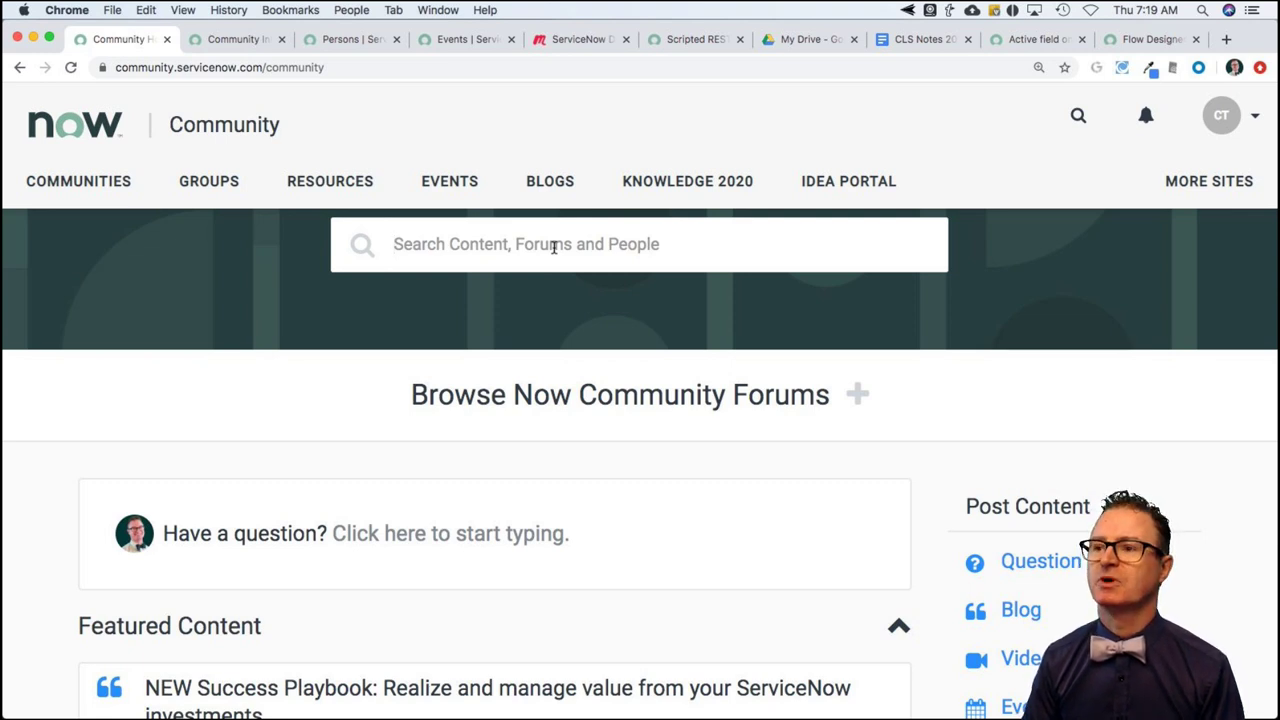
text(email template)
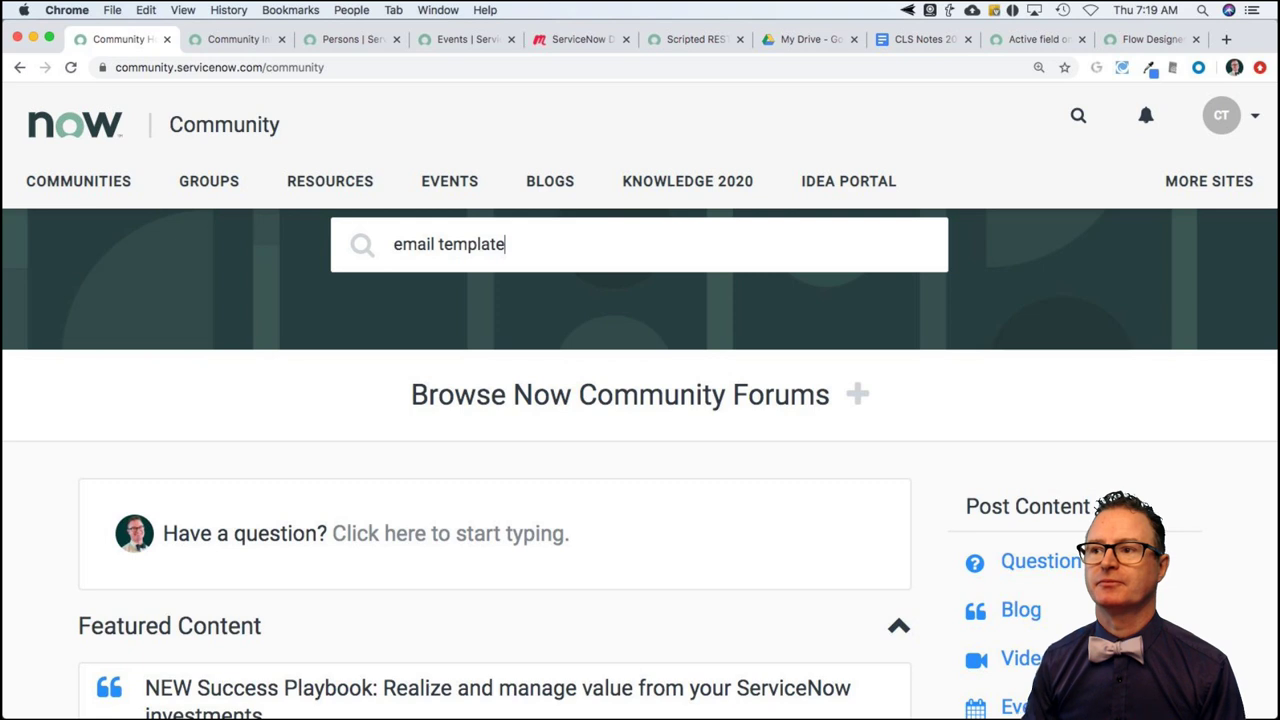
key(Return)
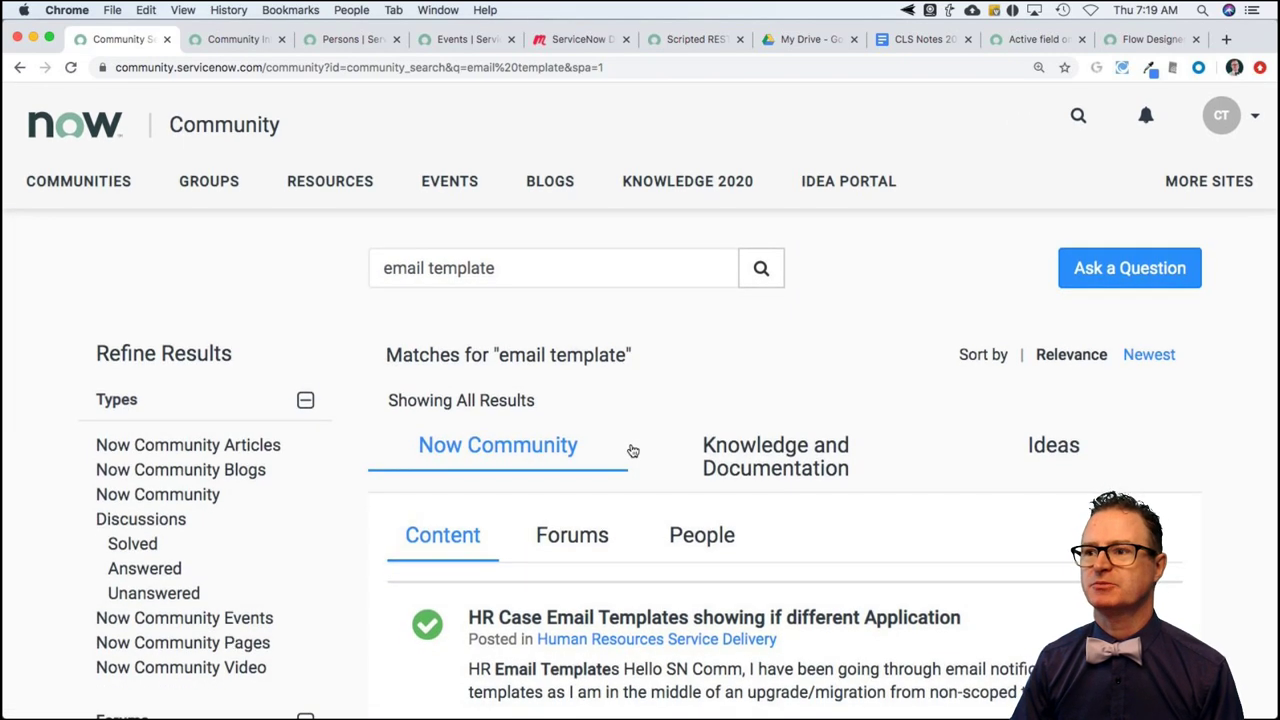
scroll(632, 451, down, 3)
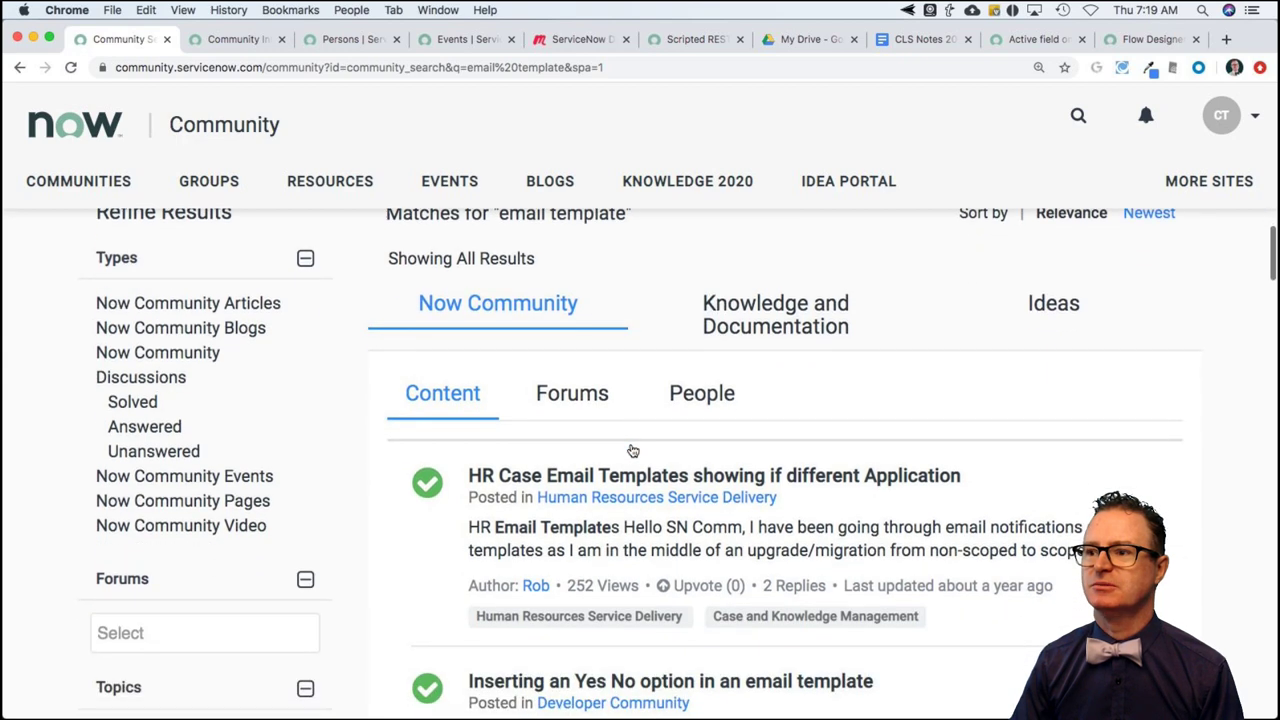
scroll(632, 451, down, 3)
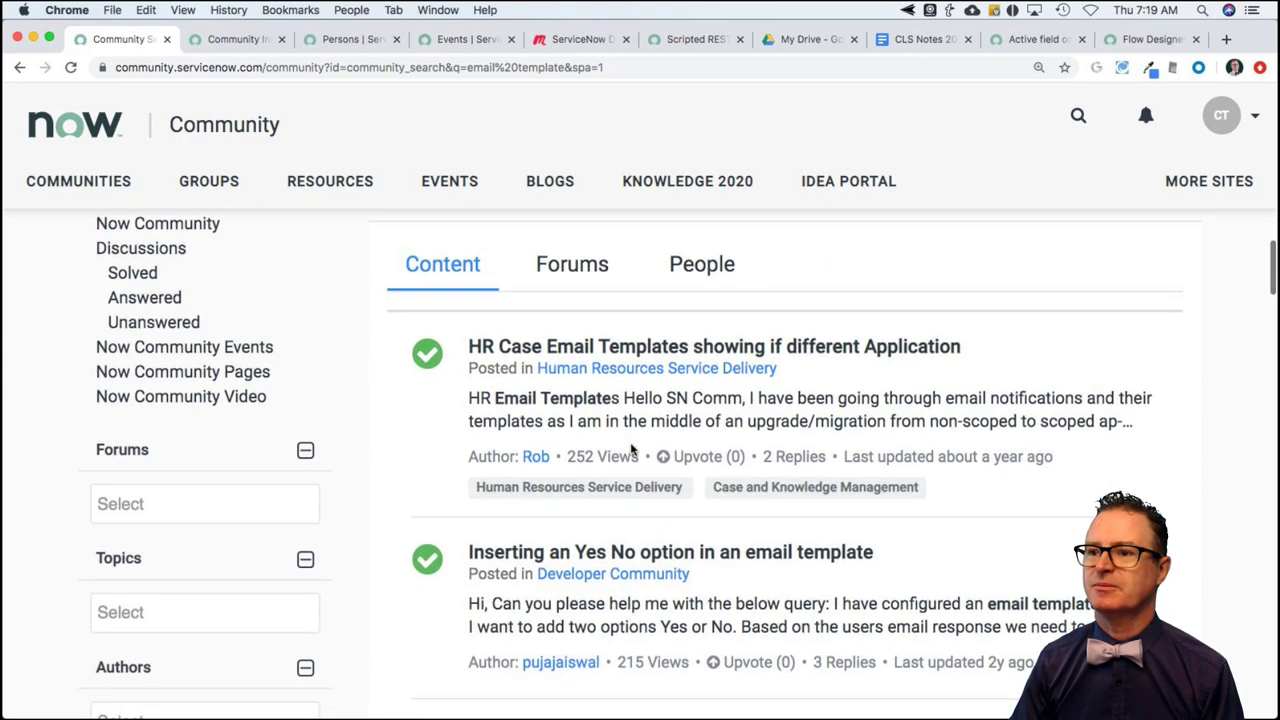
scroll(632, 451, up, 5)
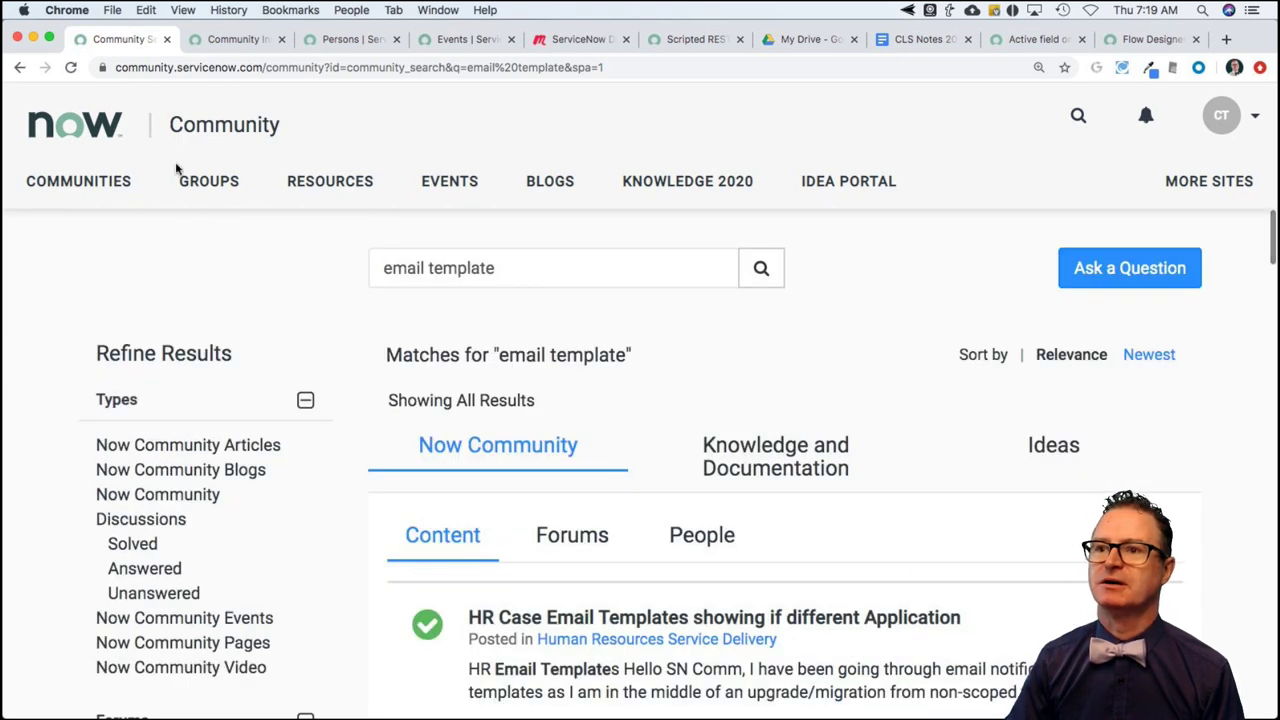
Open the Developer Community forum from the COMMUNITIES list
click(66, 128)
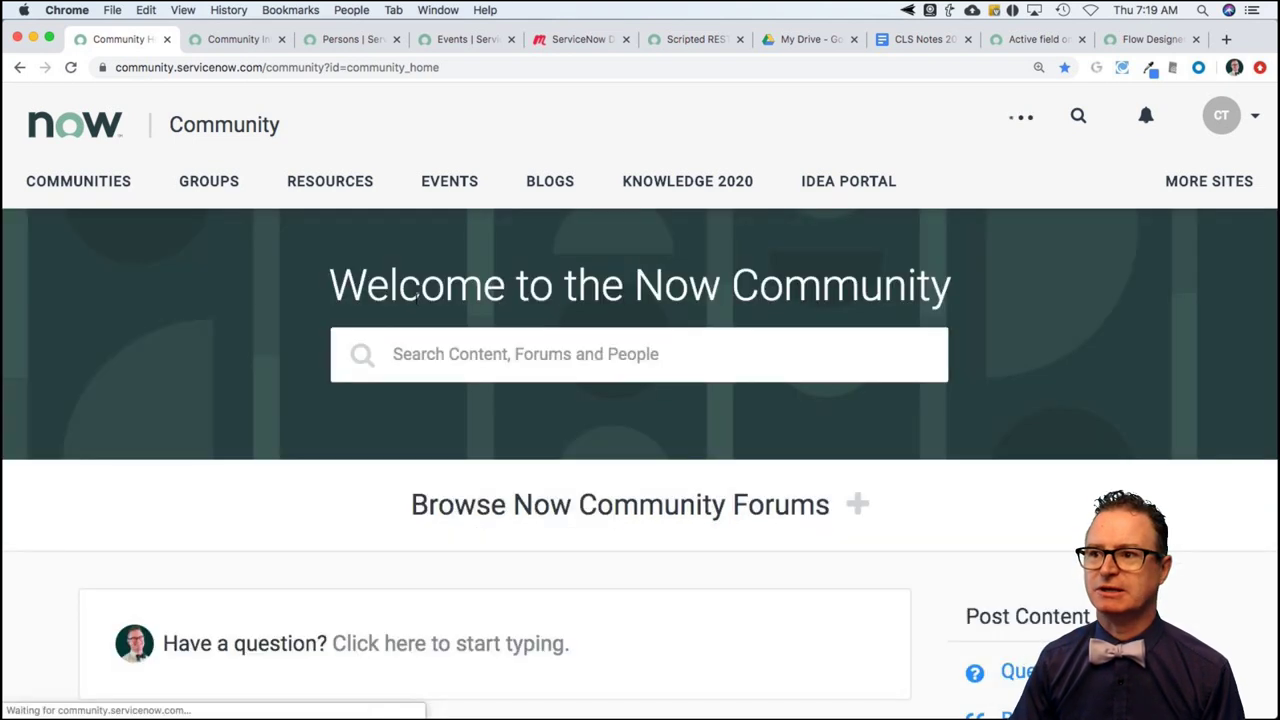
scroll(265, 452, down, 5)
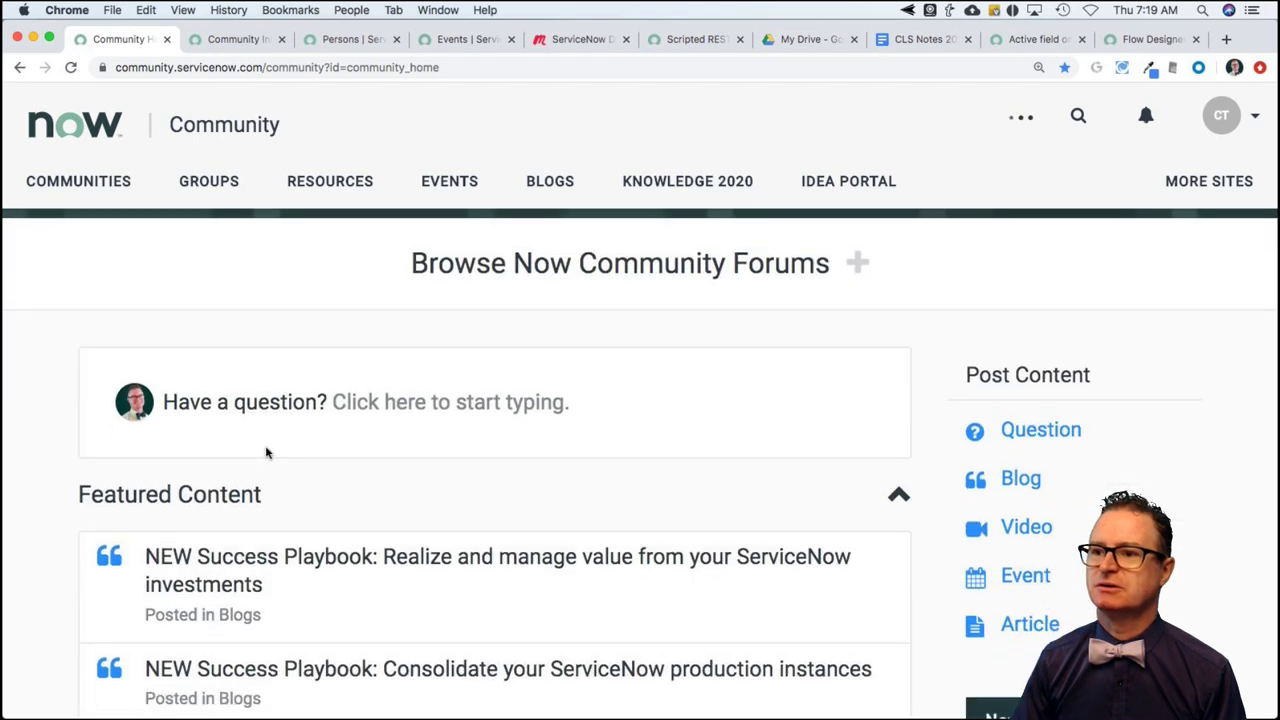
click(100, 181)
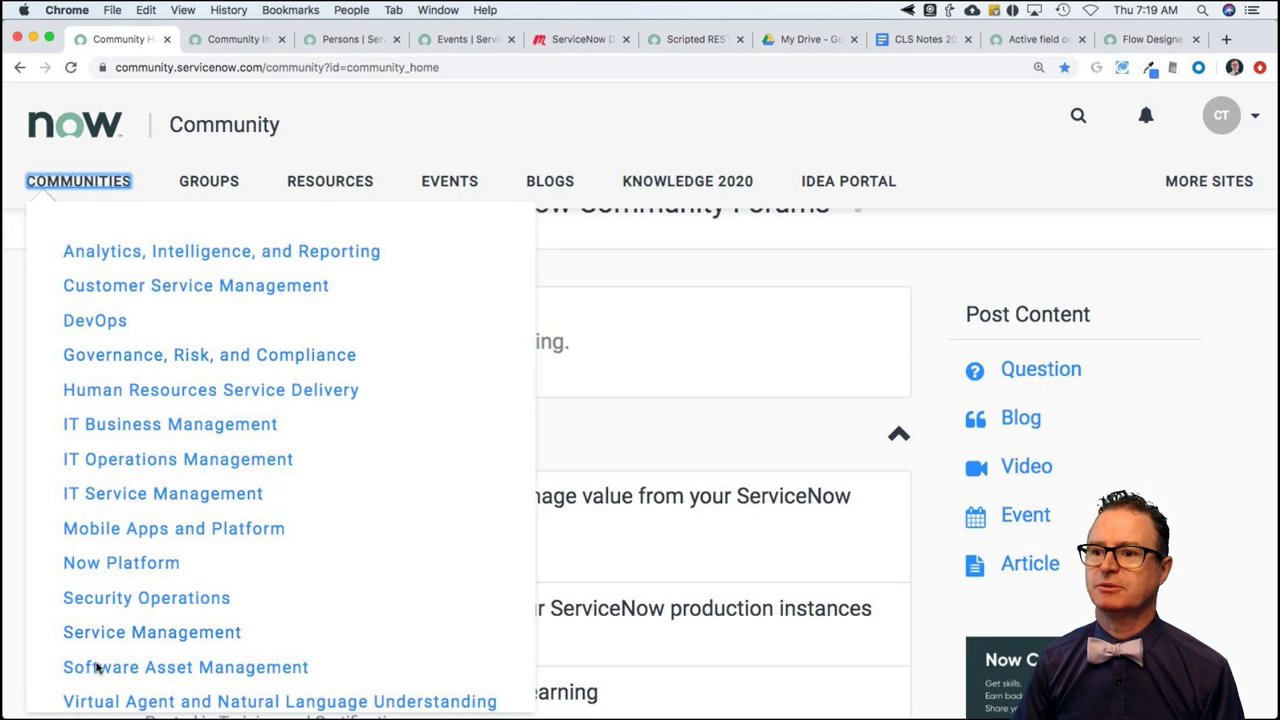
scroll(138, 650, down, 3)
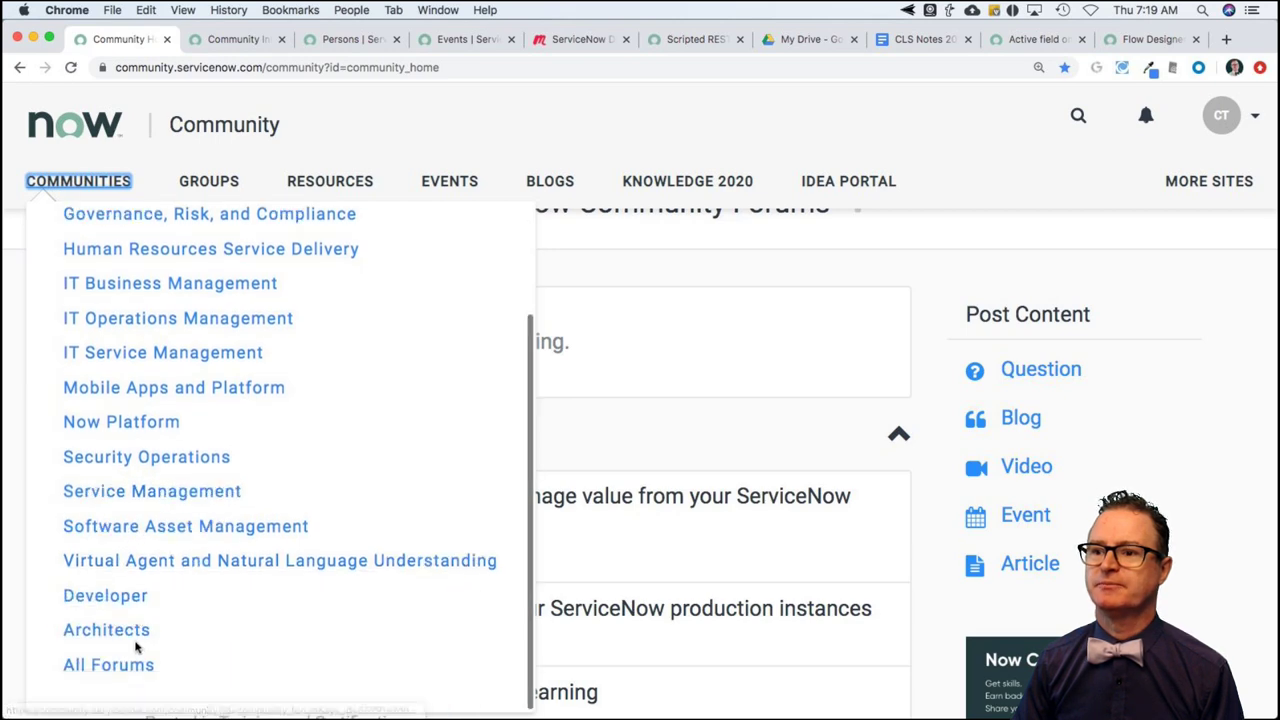
click(123, 598)
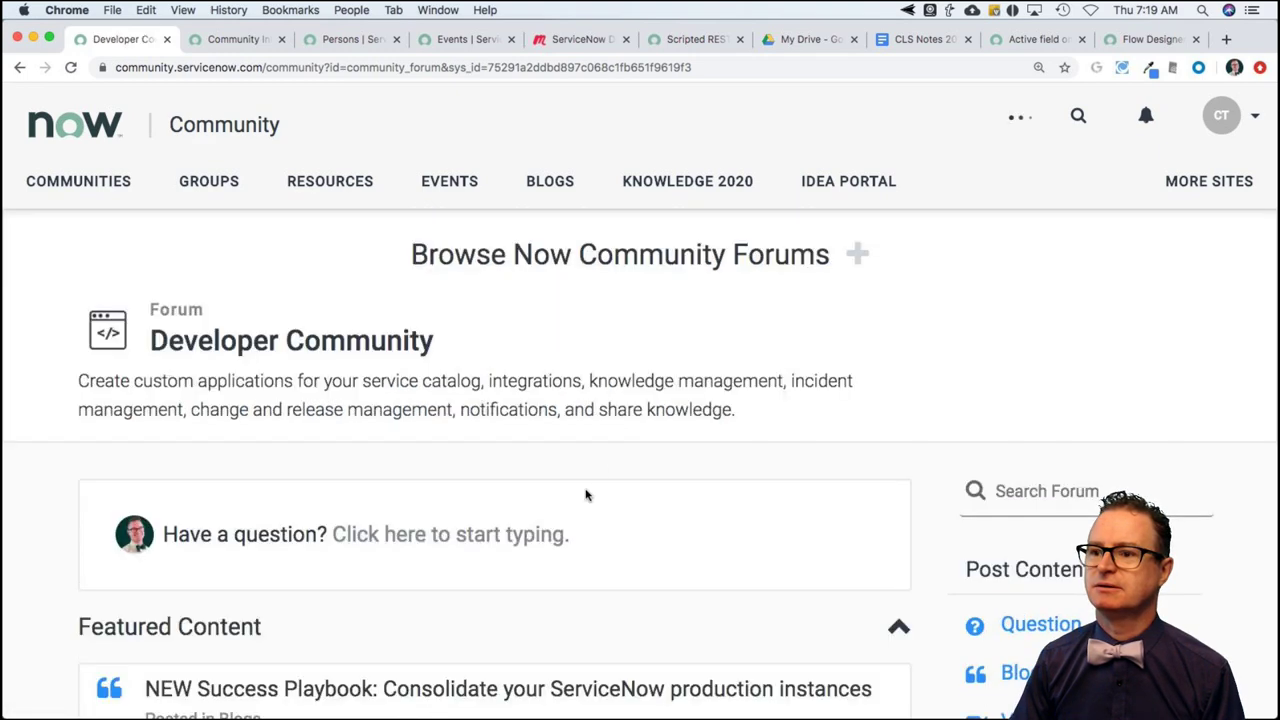
Browse the Developer forum's featured content, then return to the community home page
scroll(587, 497, down, 3)
scroll(587, 497, down, 7)
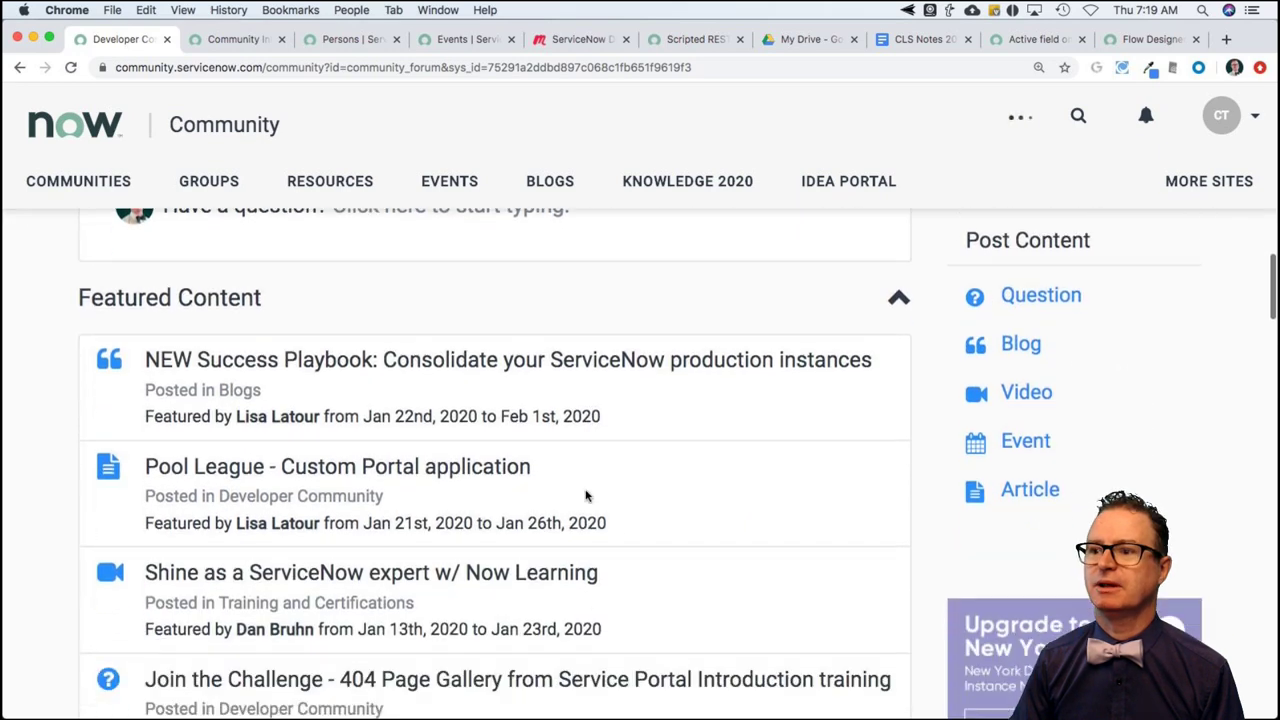
scroll(587, 497, down, 3)
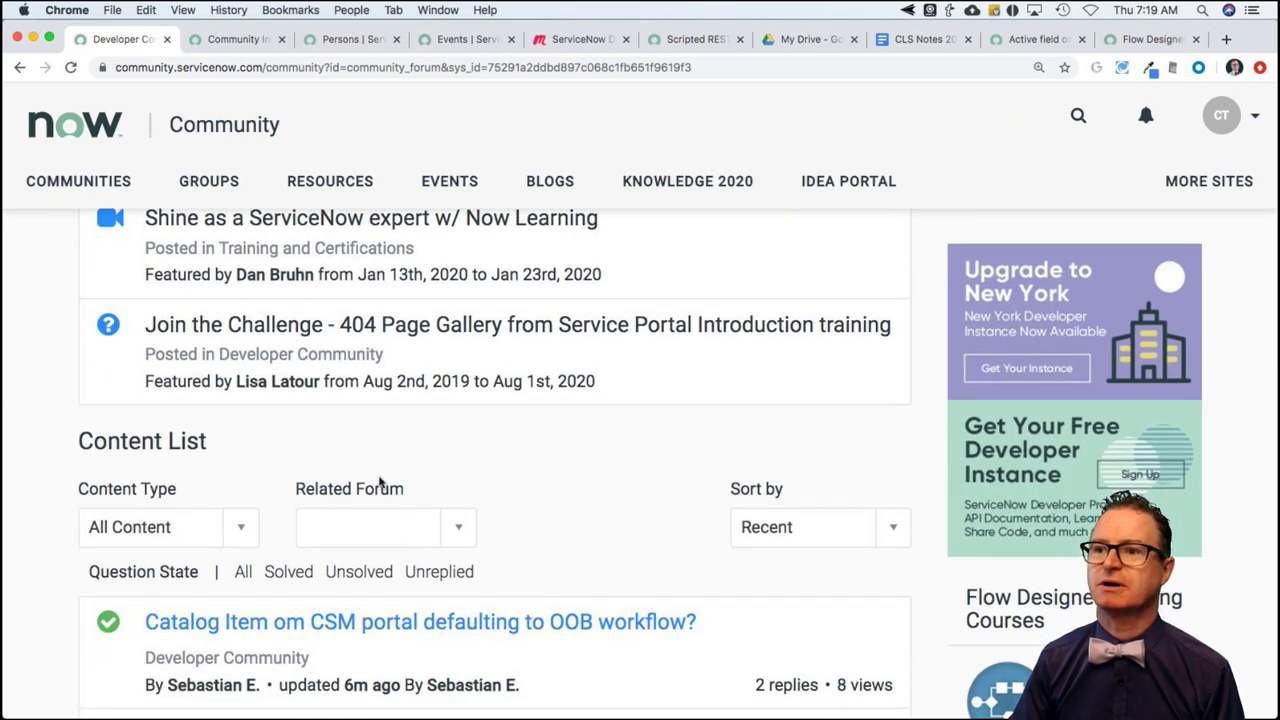
scroll(370, 420, up, 5)
scroll(367, 412, up, 4)
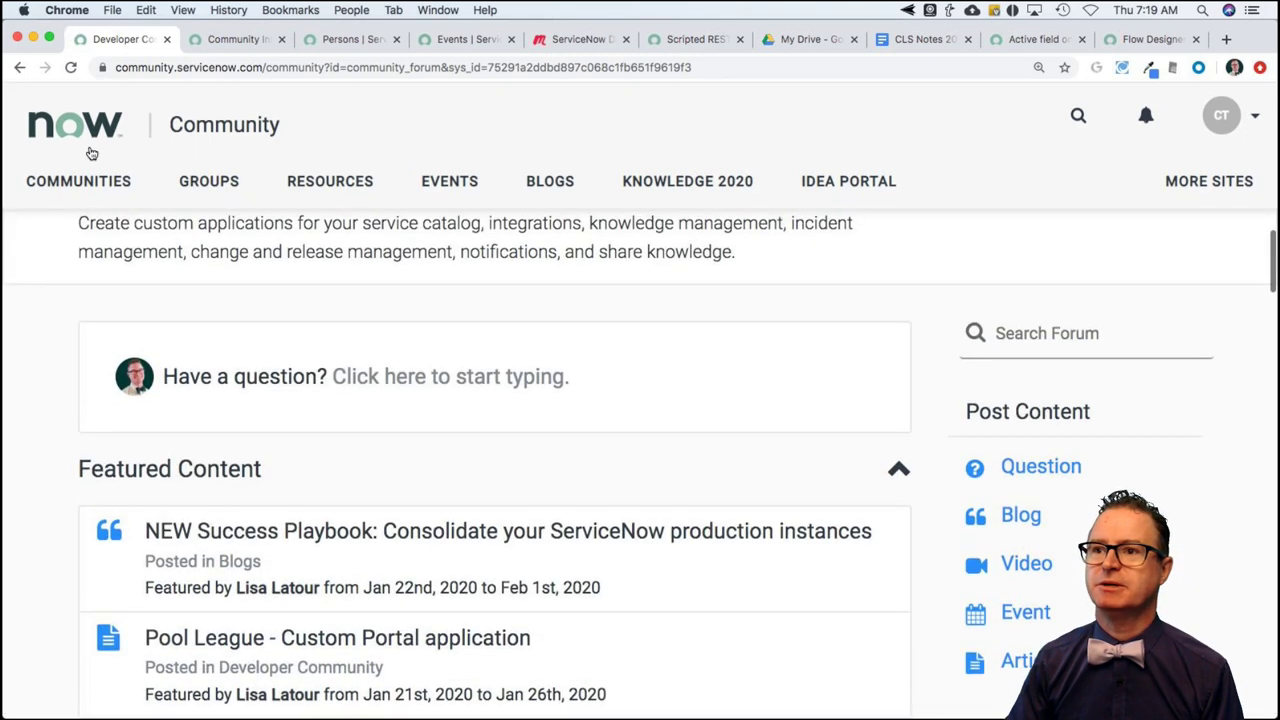
click(76, 127)
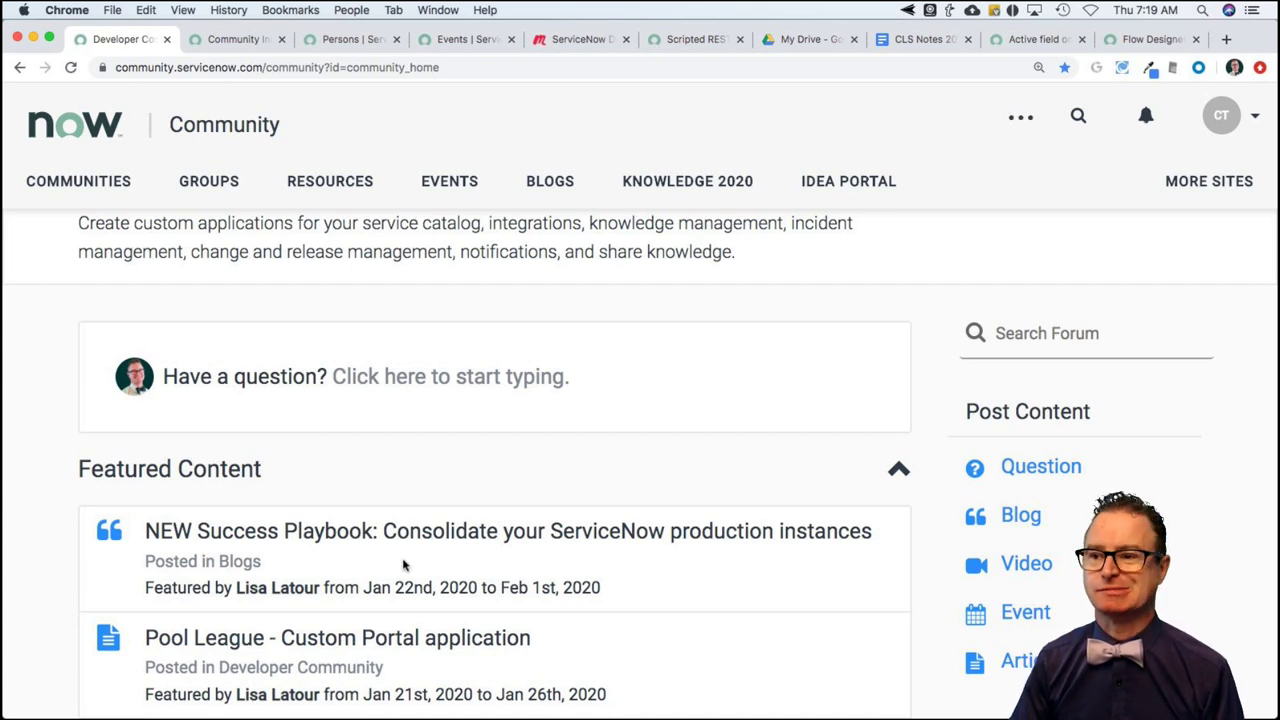
Set the Content List's Related Forum filter to Developer Community
scroll(343, 567, down, 5)
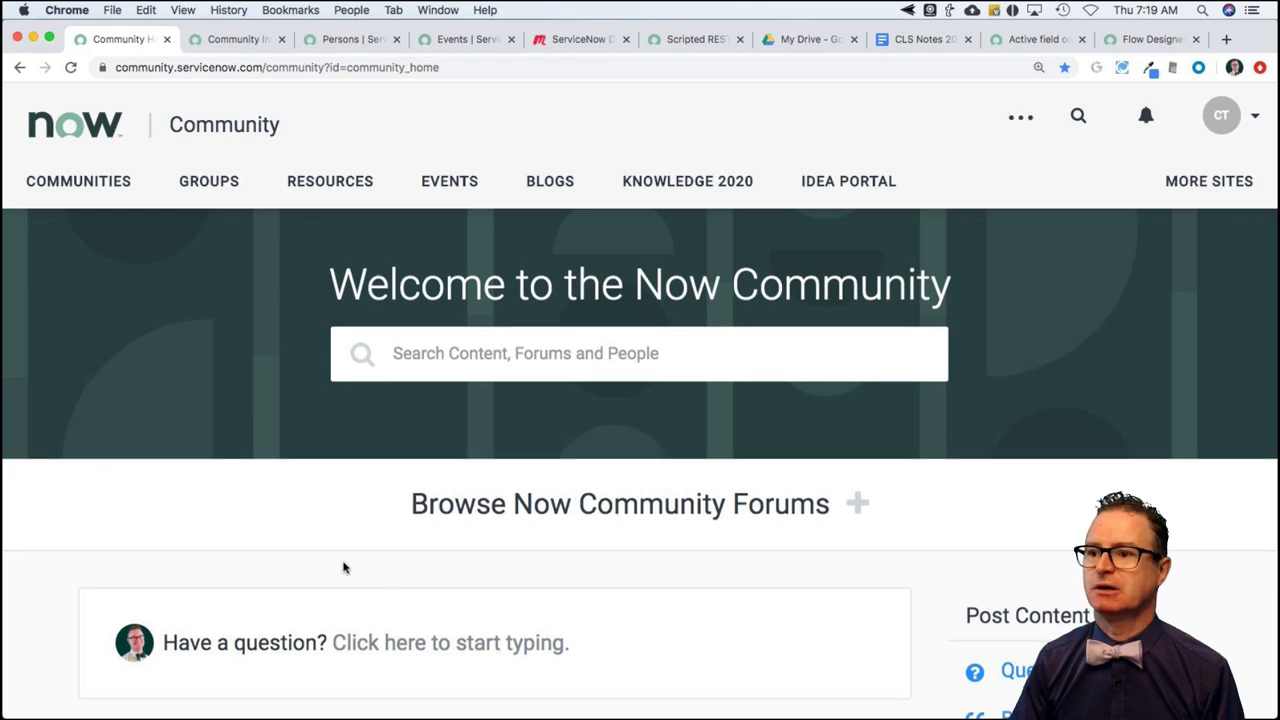
scroll(343, 567, down, 1)
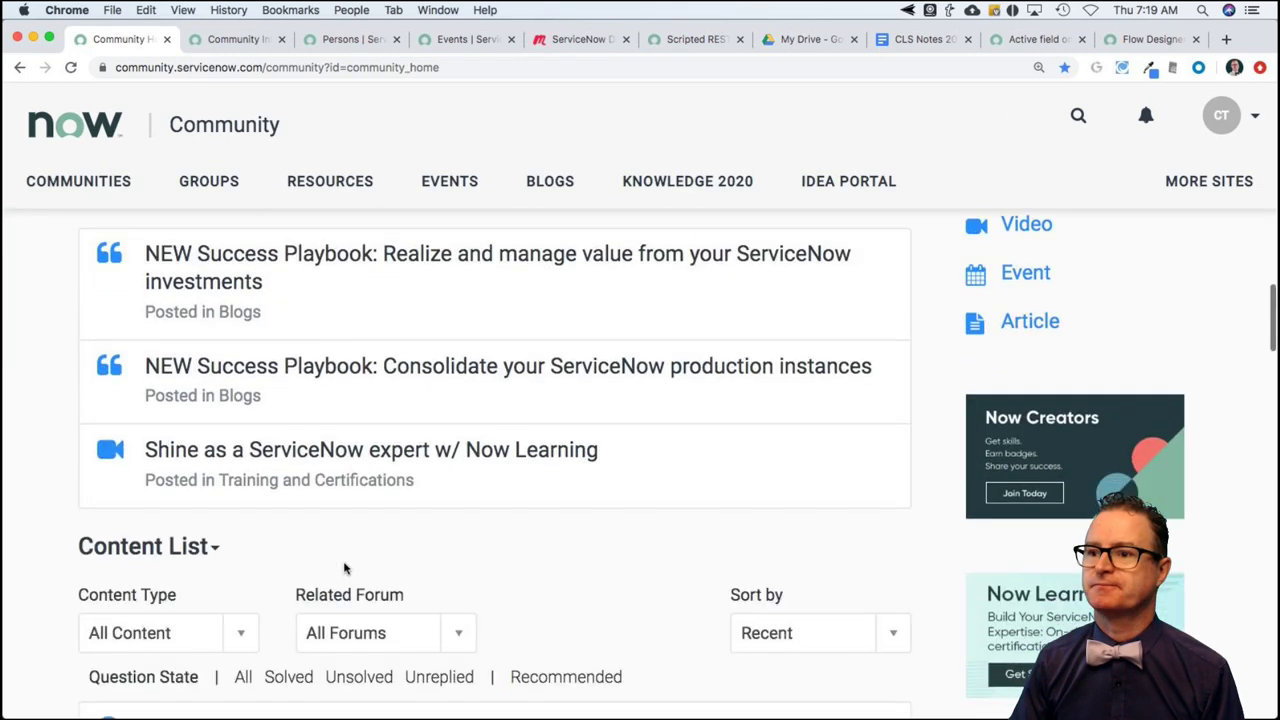
scroll(343, 567, down, 1)
scroll(343, 567, down, 1)
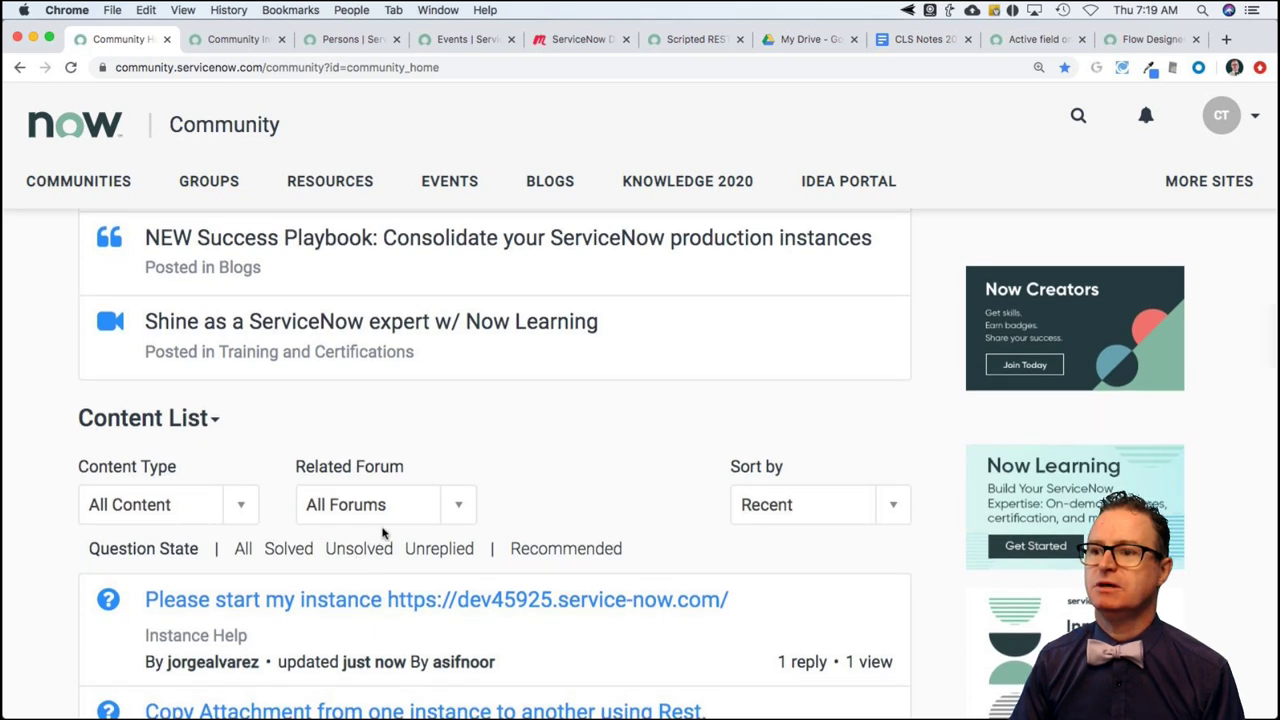
click(457, 512)
click(457, 512)
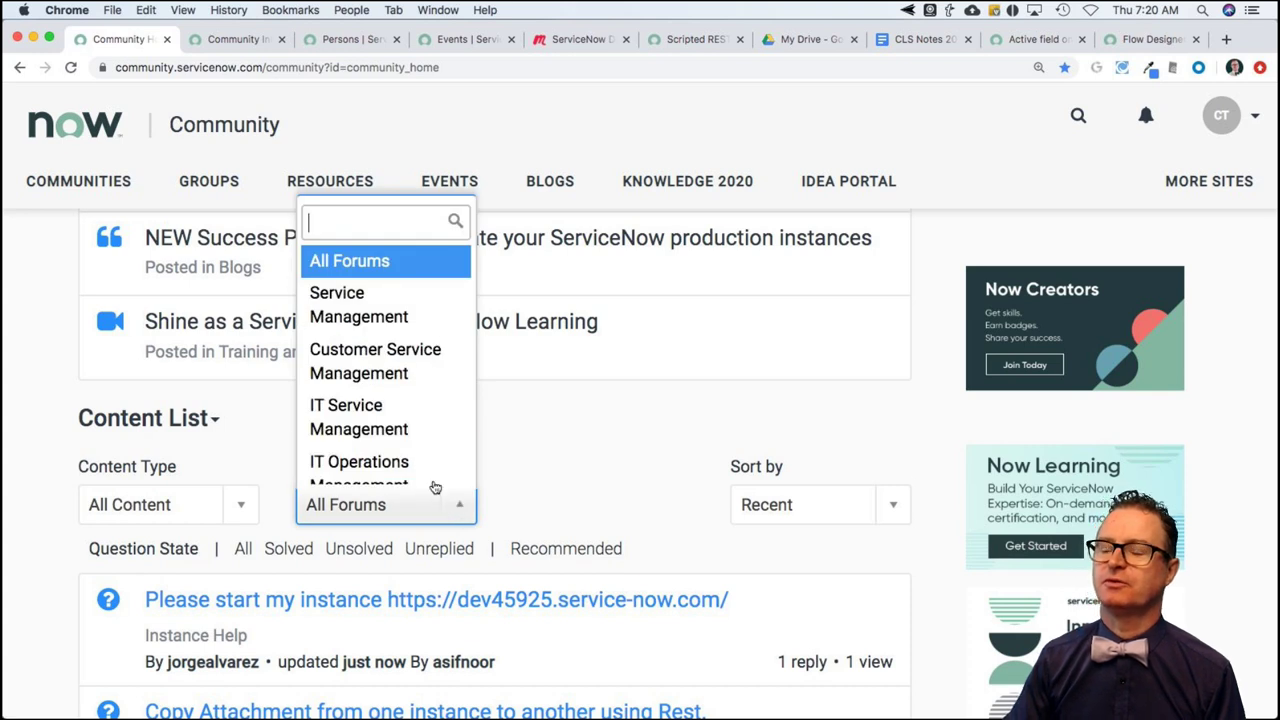
scroll(432, 460, down, 4)
scroll(431, 445, down, 5)
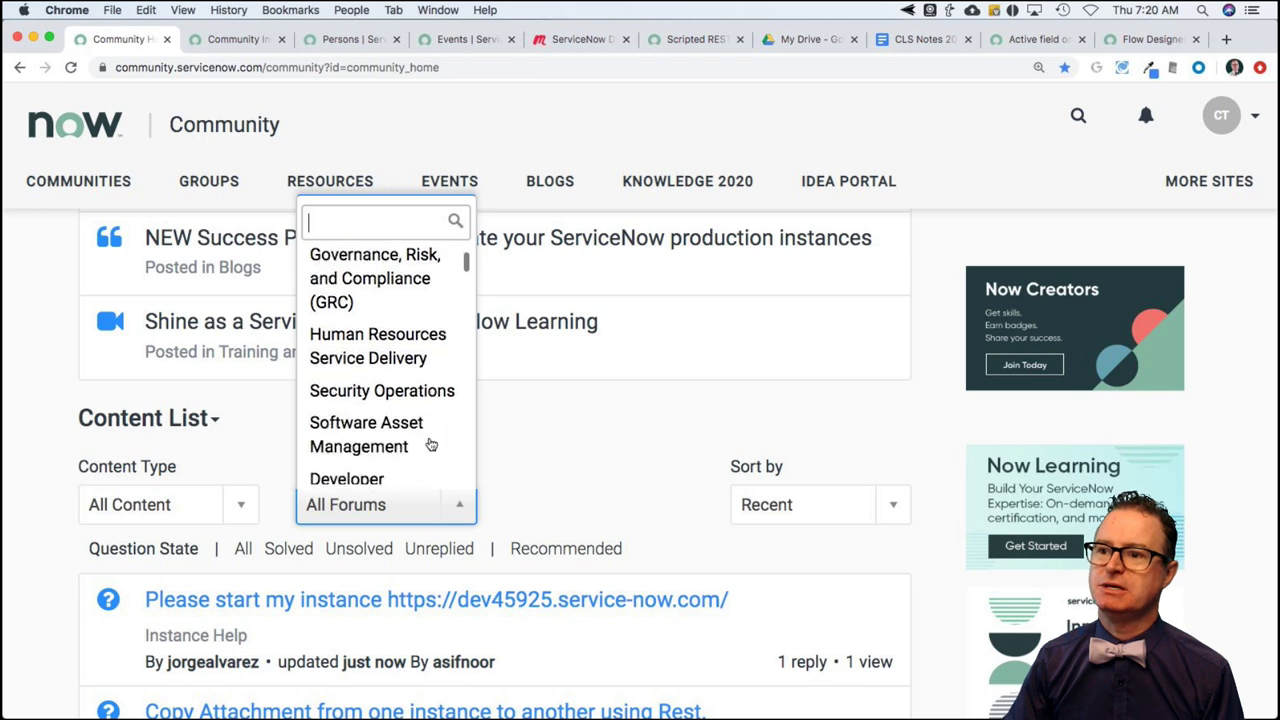
scroll(428, 445, down, 3)
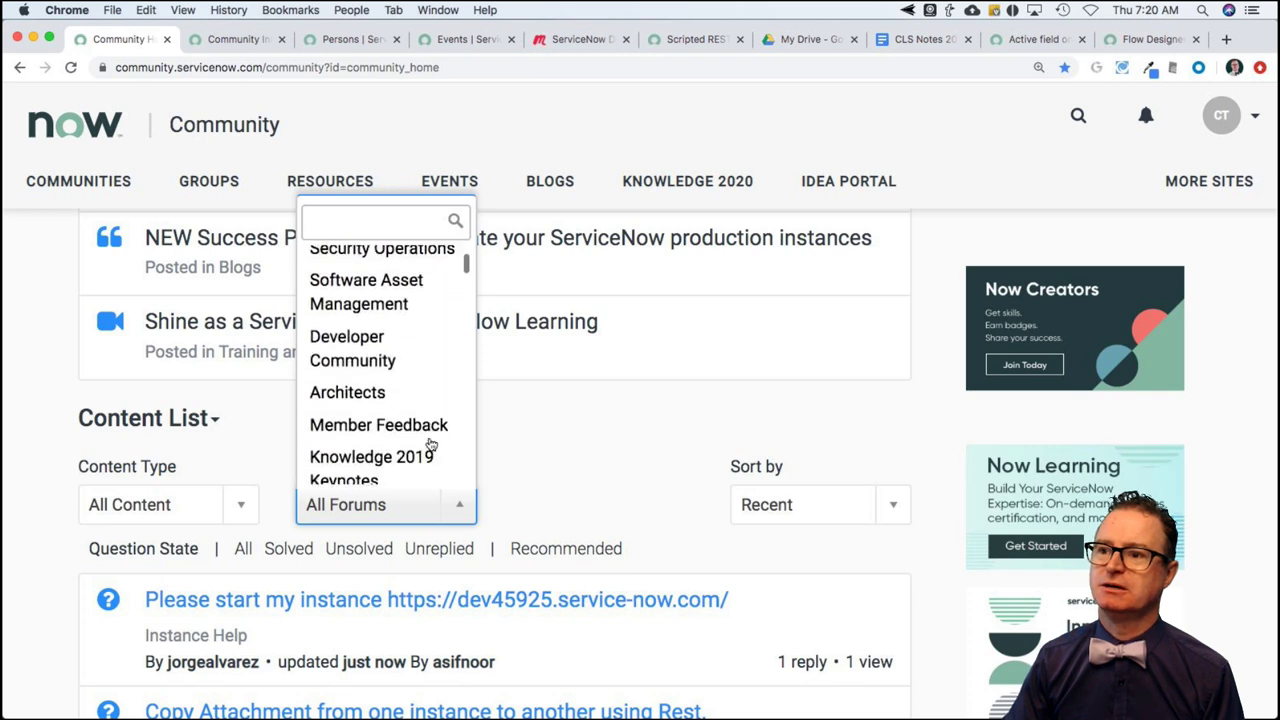
click(385, 347)
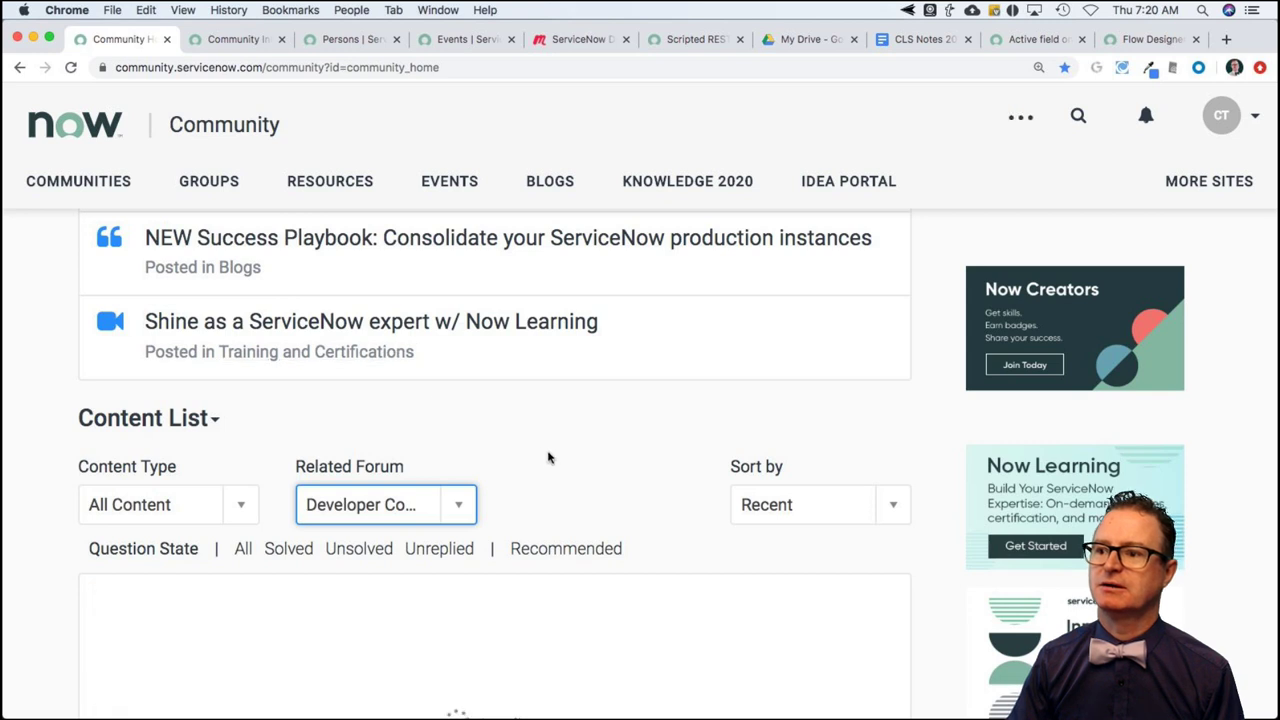
scroll(598, 490, down, 2)
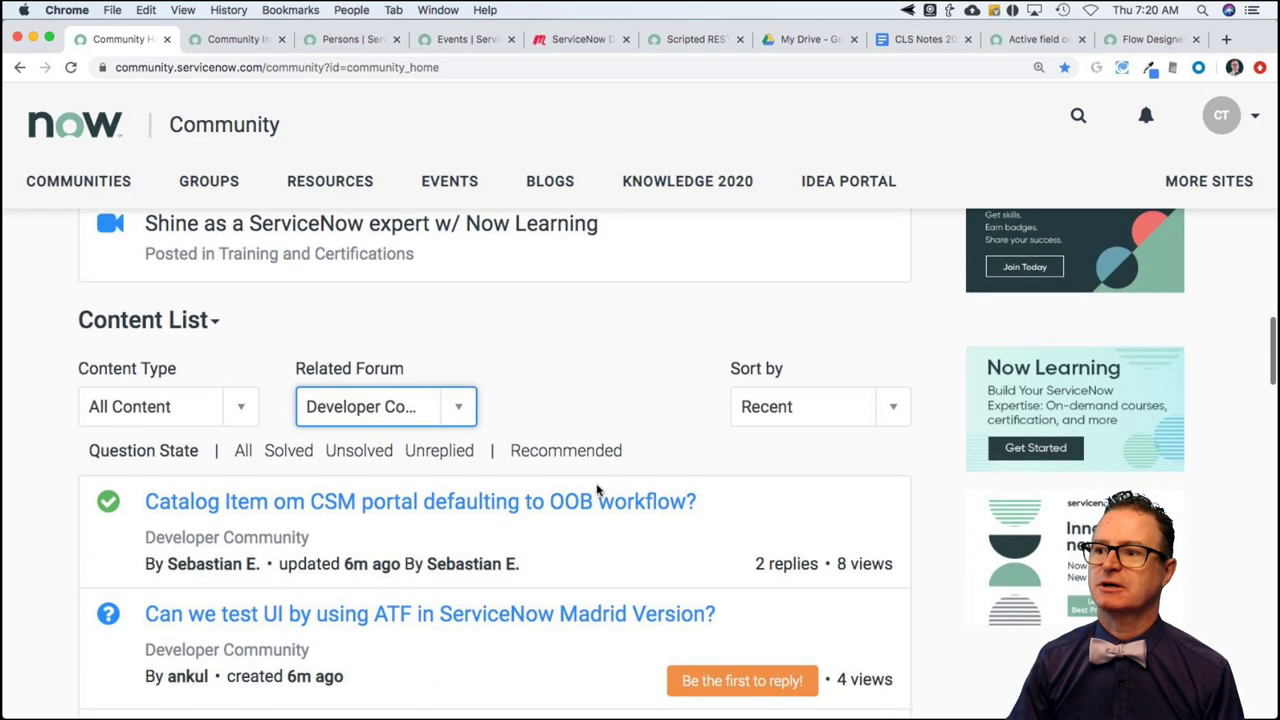
Apply the Recommended filter, then switch the question state to Unreplied
click(590, 453)
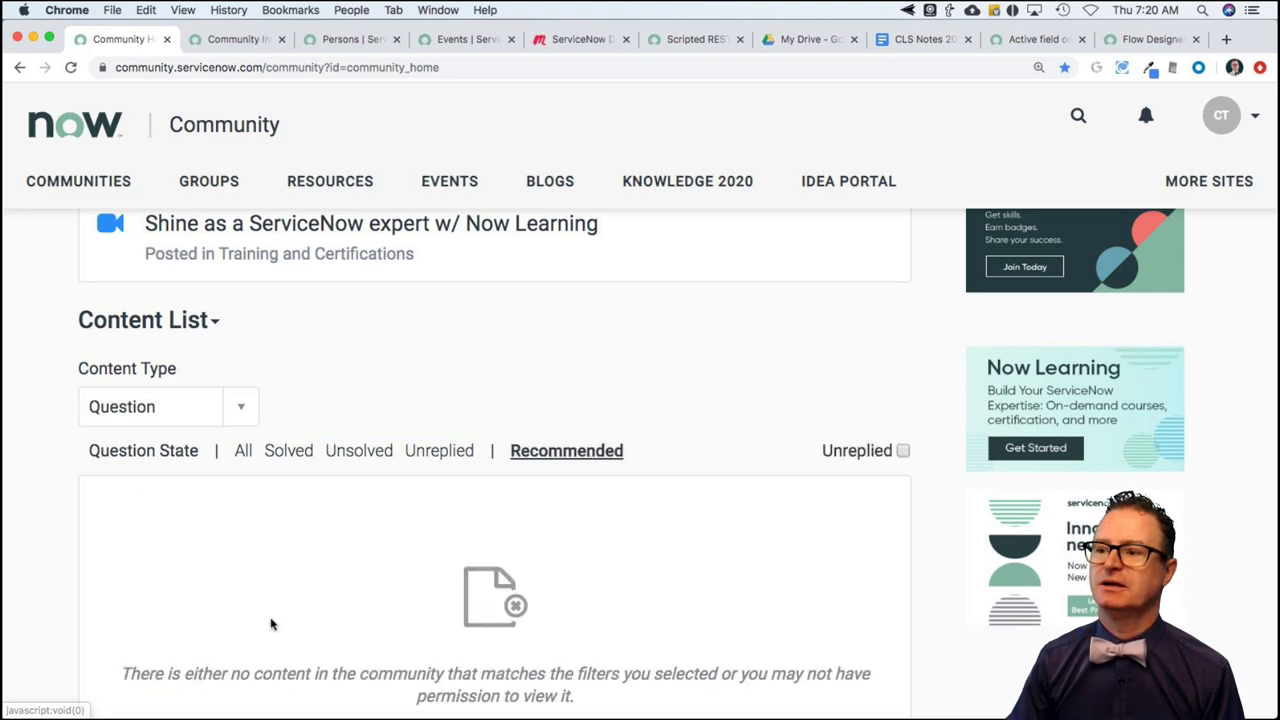
scroll(271, 620, down, 3)
scroll(271, 624, down, 1)
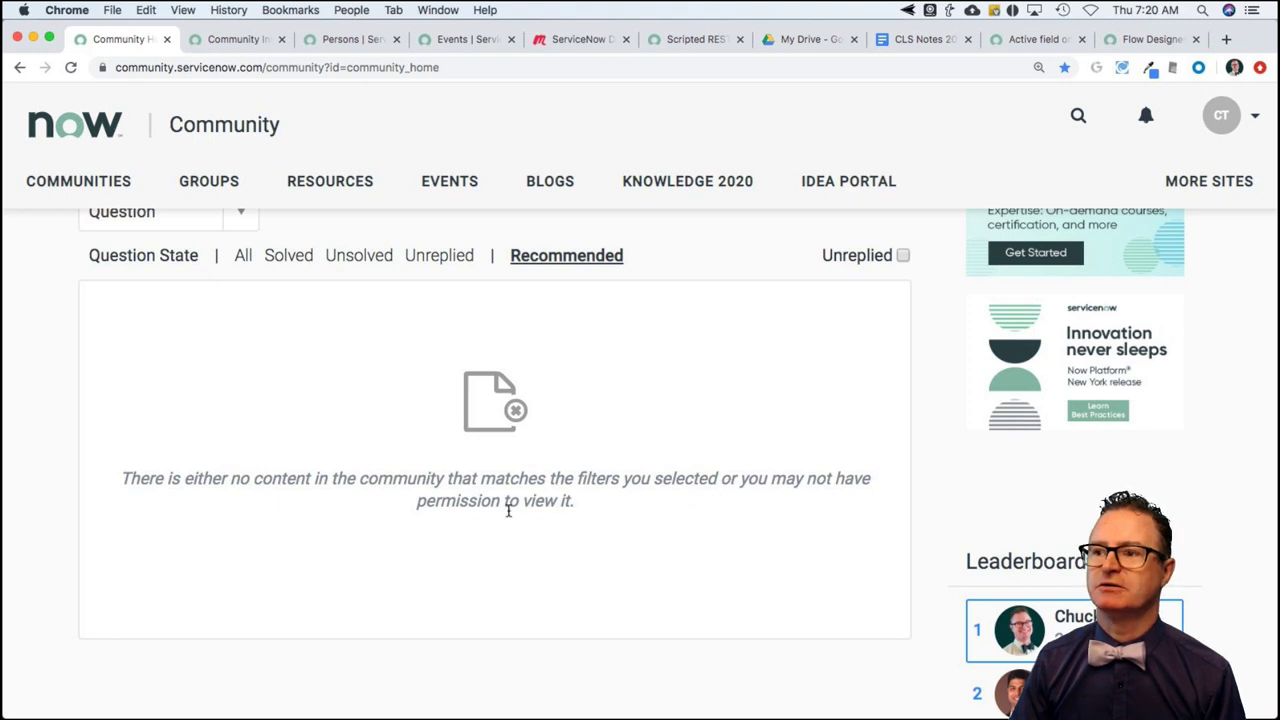
scroll(508, 510, up, 5)
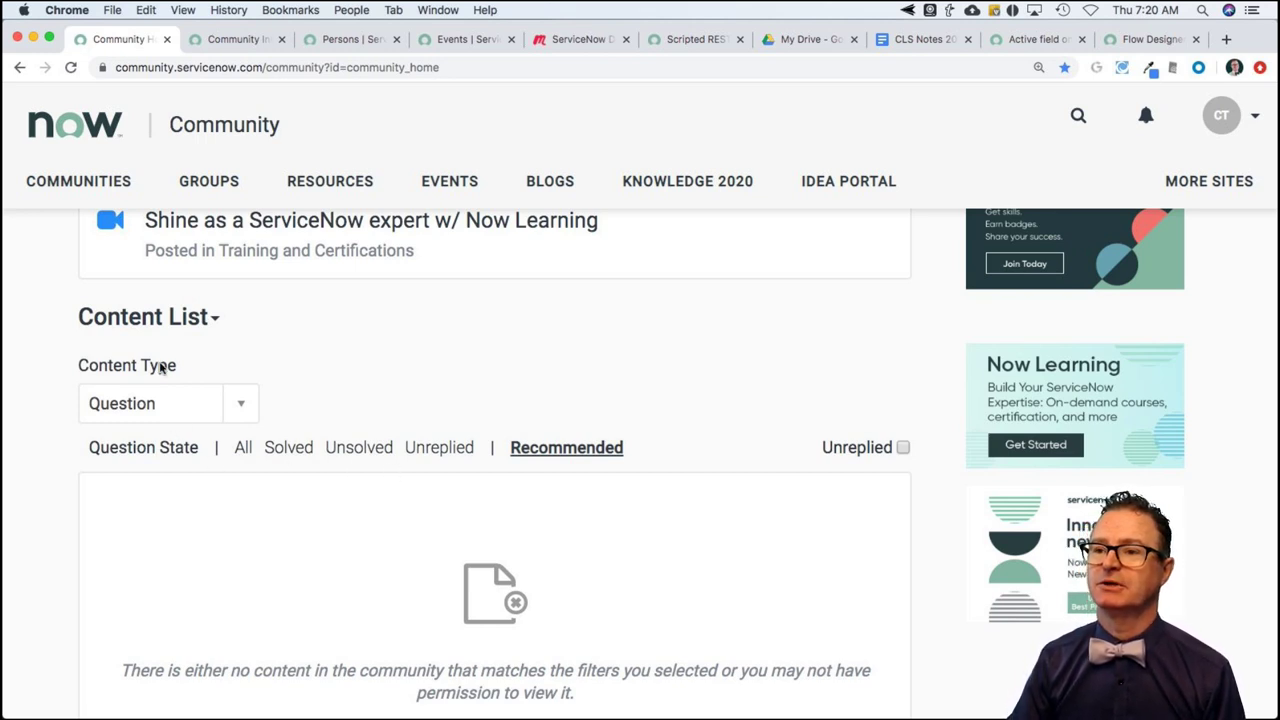
click(438, 449)
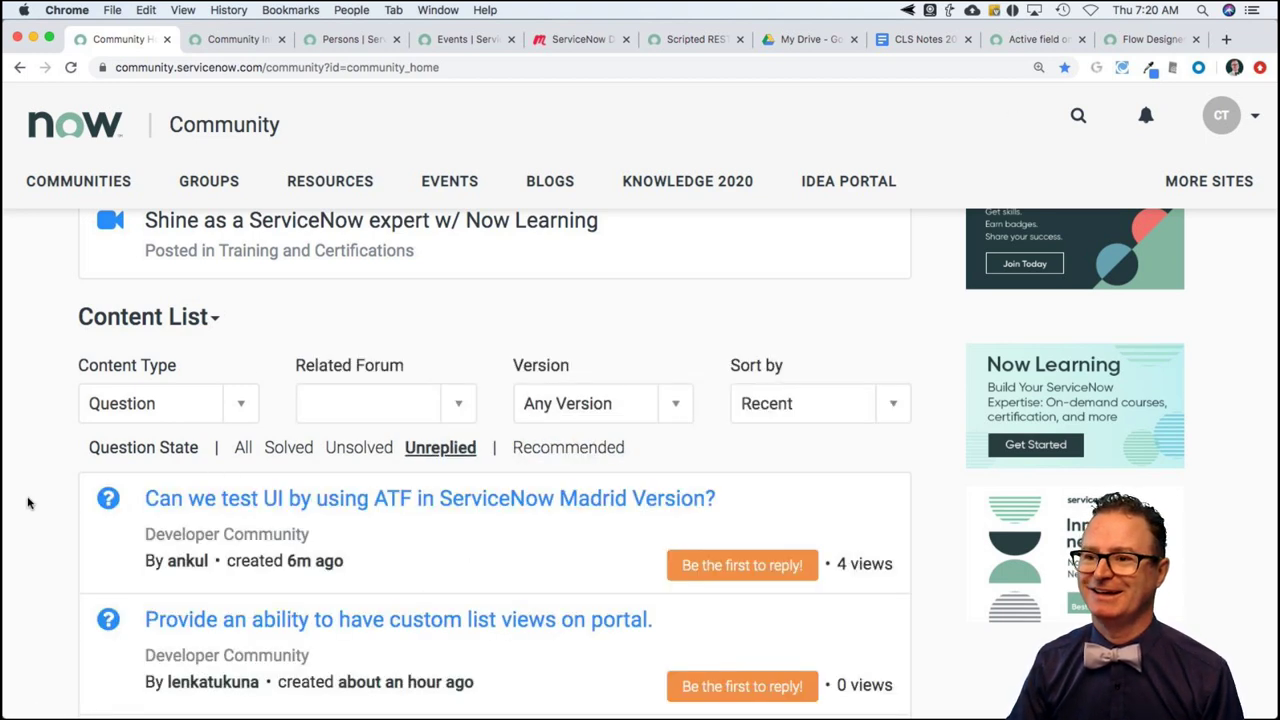
scroll(28, 503, down, 1)
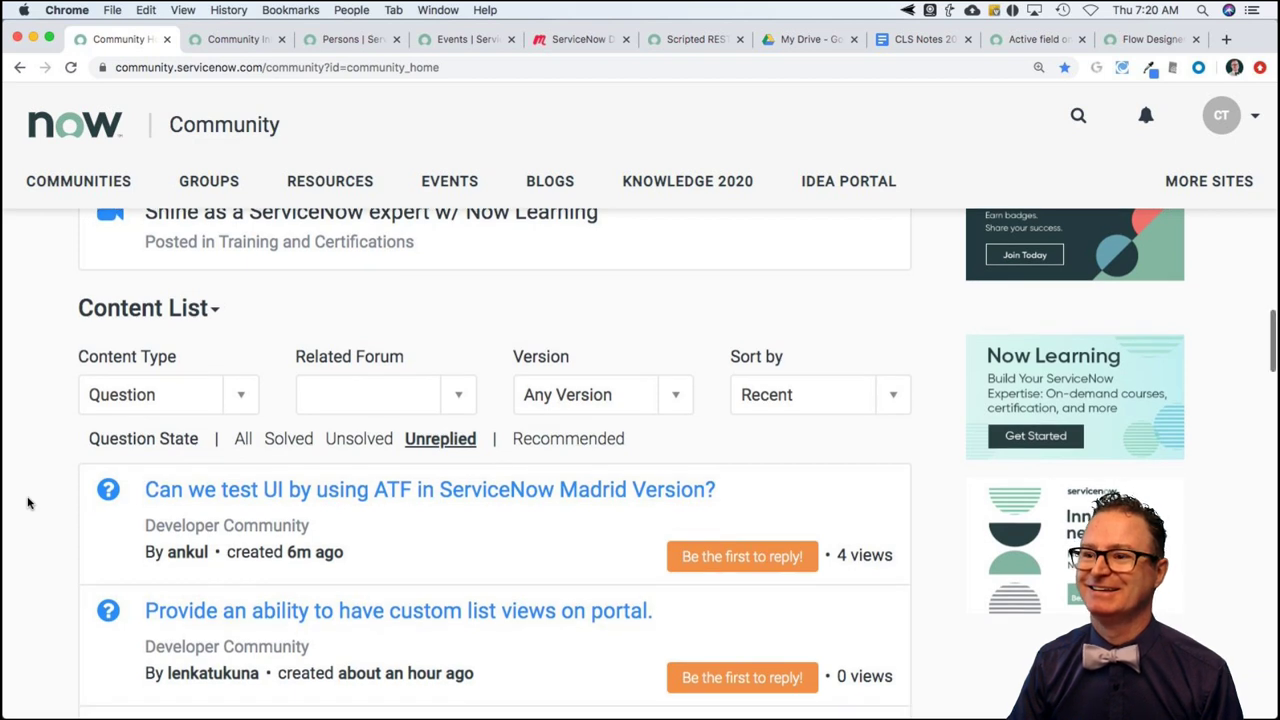
Set Content Type to All Content and reapply Unreplied, bringing up the ATF testing question first
click(231, 401)
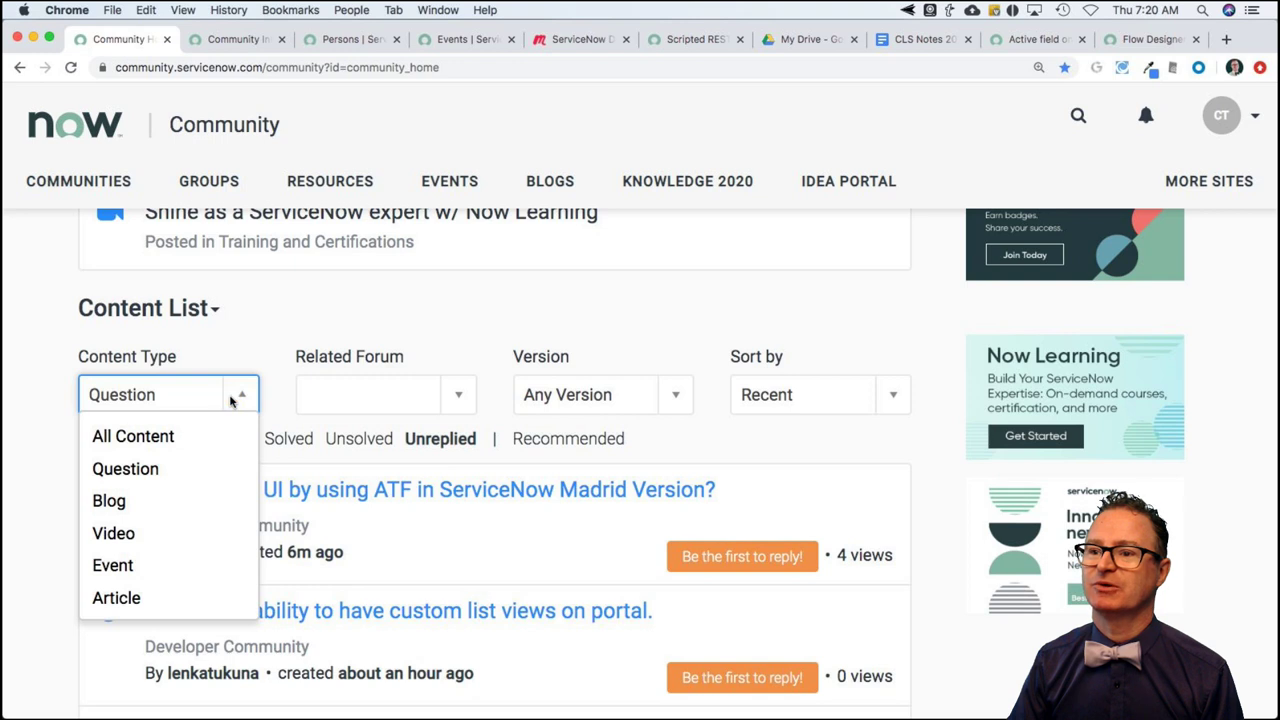
click(130, 442)
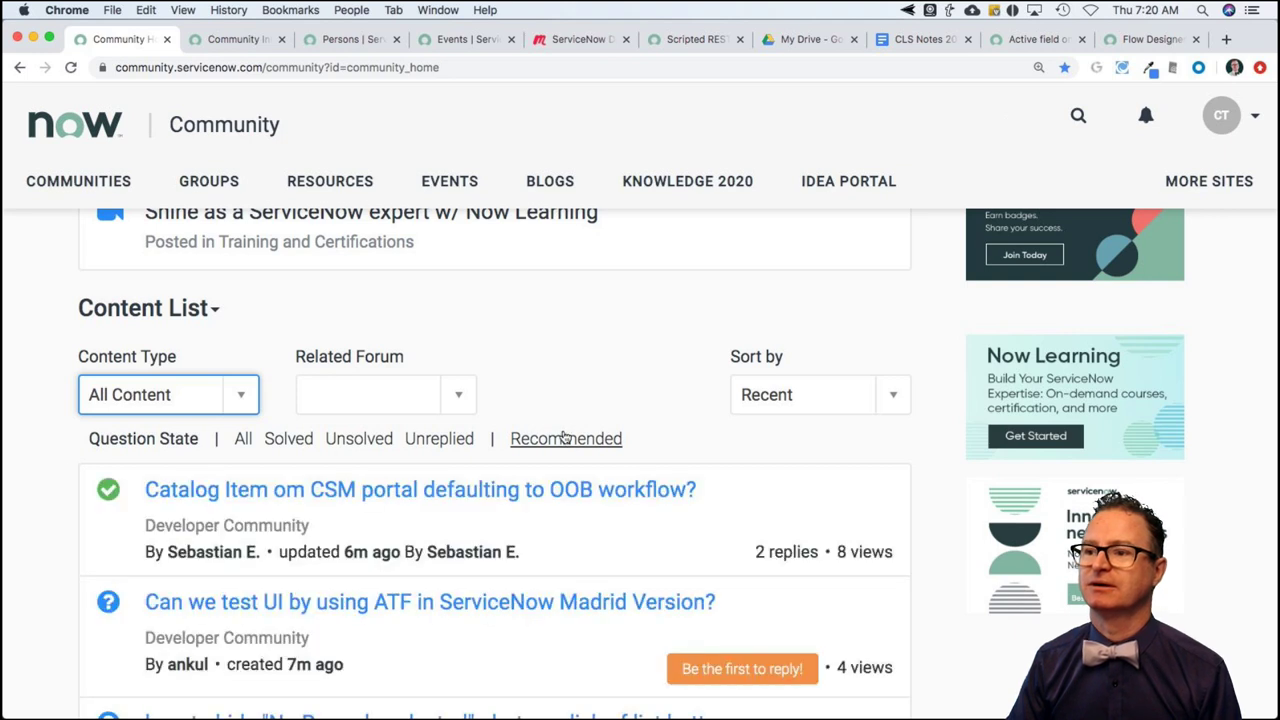
click(438, 440)
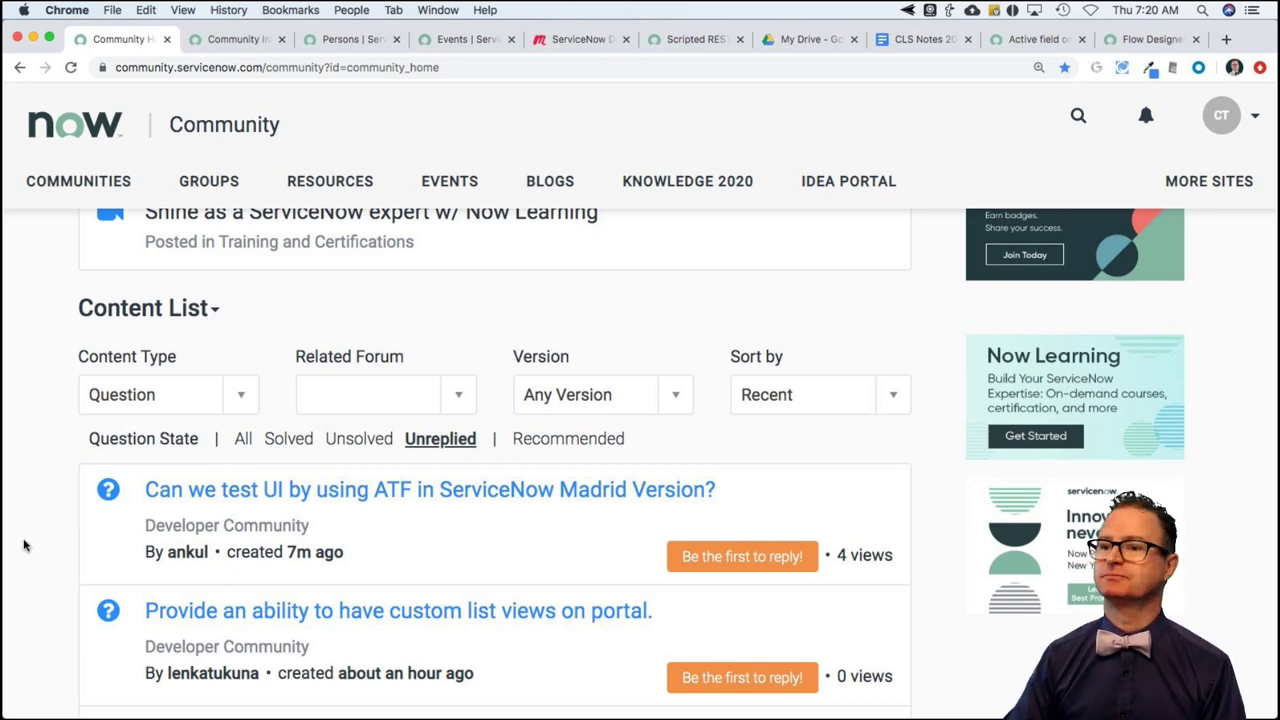
scroll(24, 543, down, 3)
scroll(22, 541, down, 3)
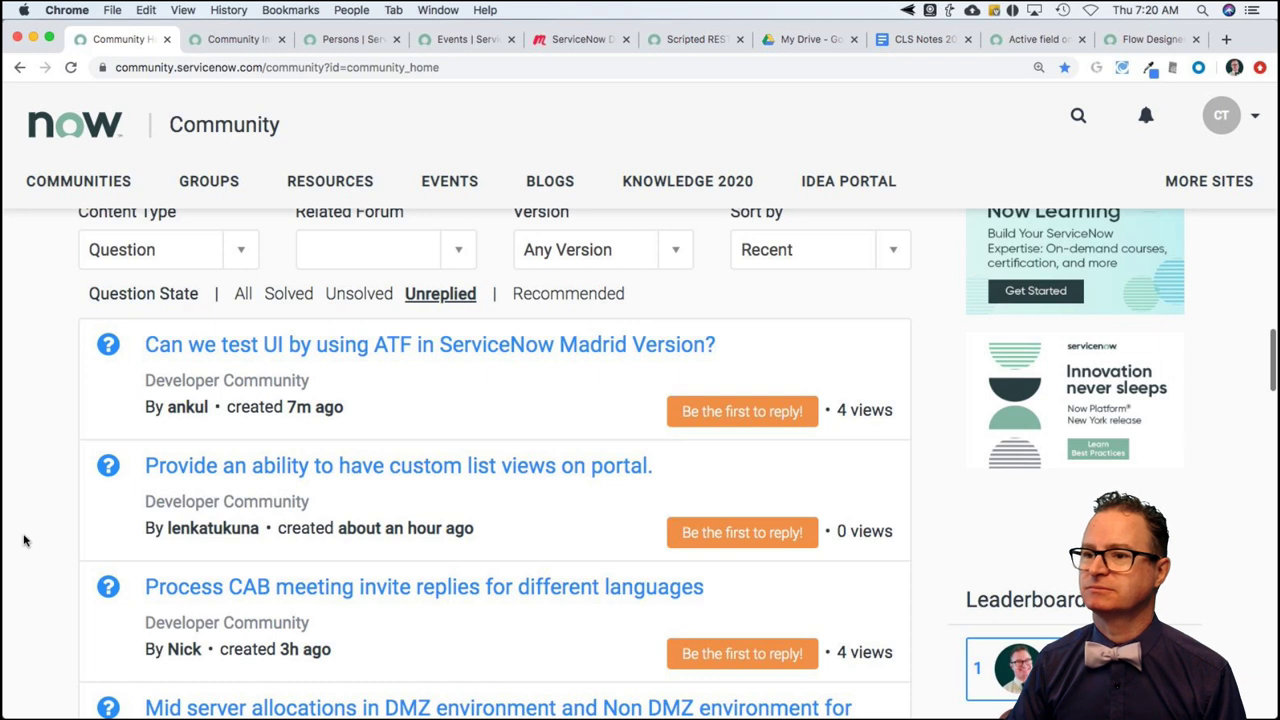
scroll(23, 541, down, 1)
scroll(24, 540, down, 1)
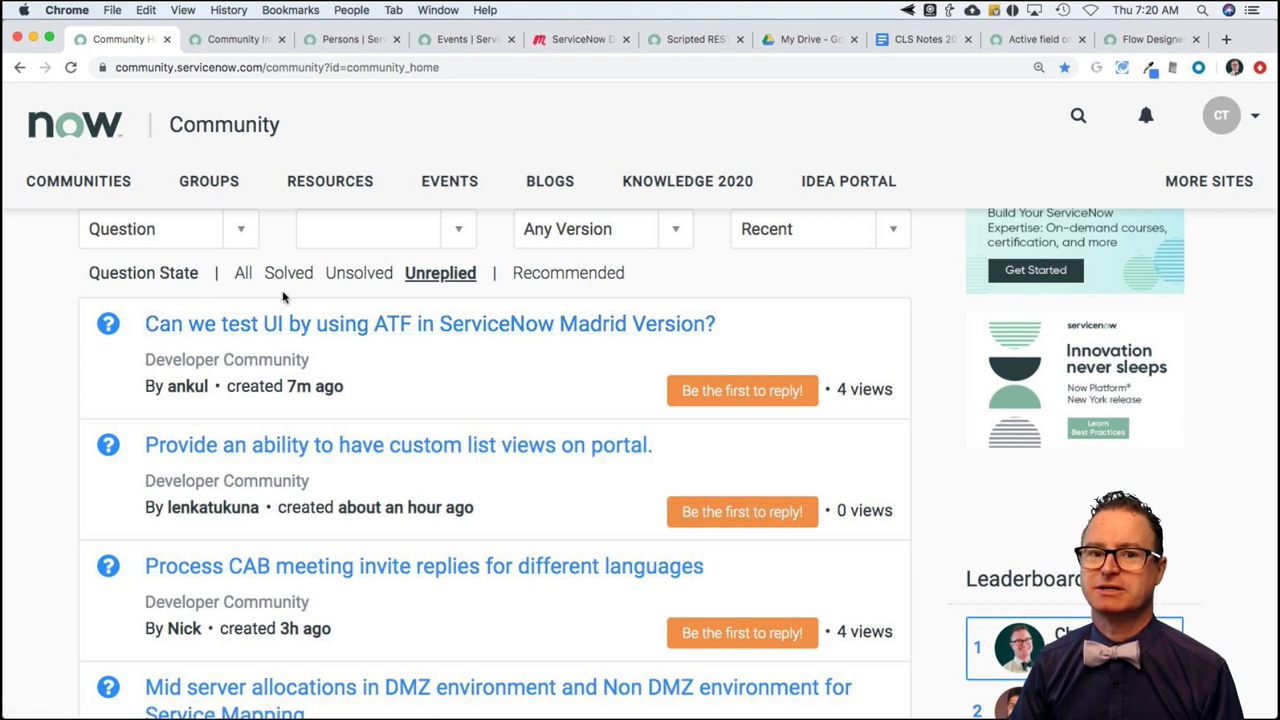
scroll(283, 297, up, 3)
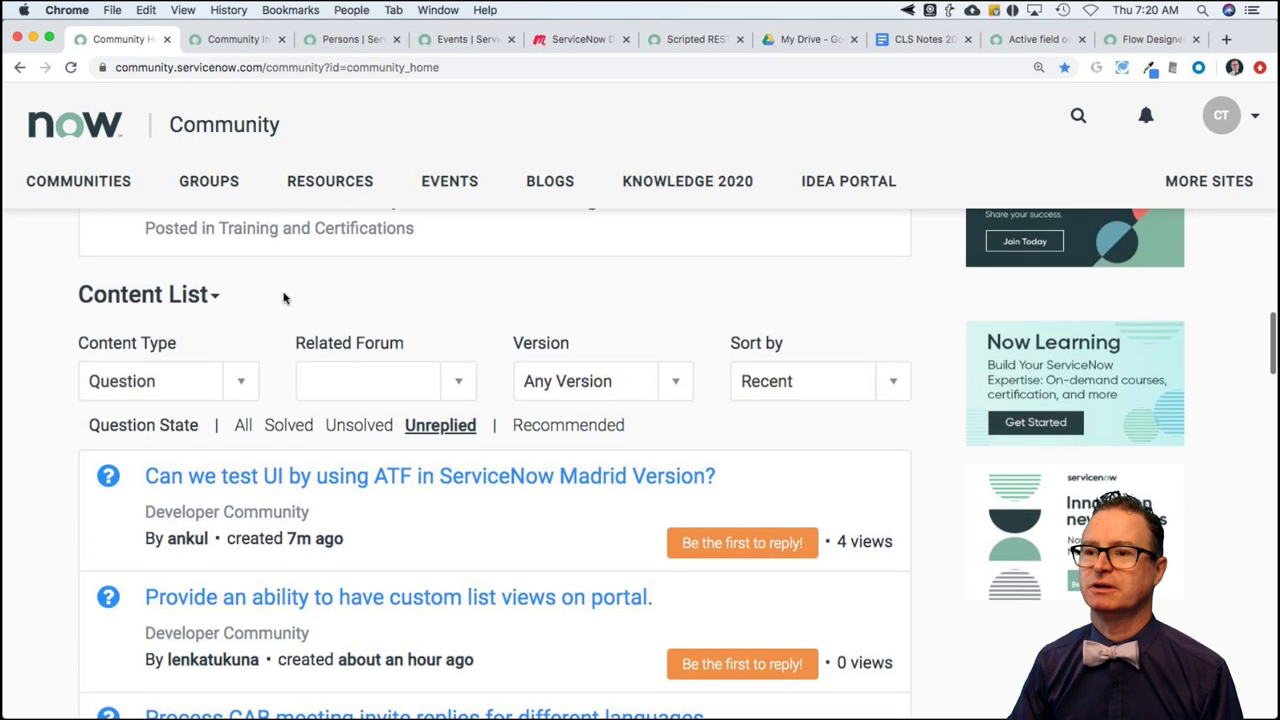
Switch the home section view to Activity Feed, then back to Content List
click(215, 297)
scroll(215, 300, down, 1)
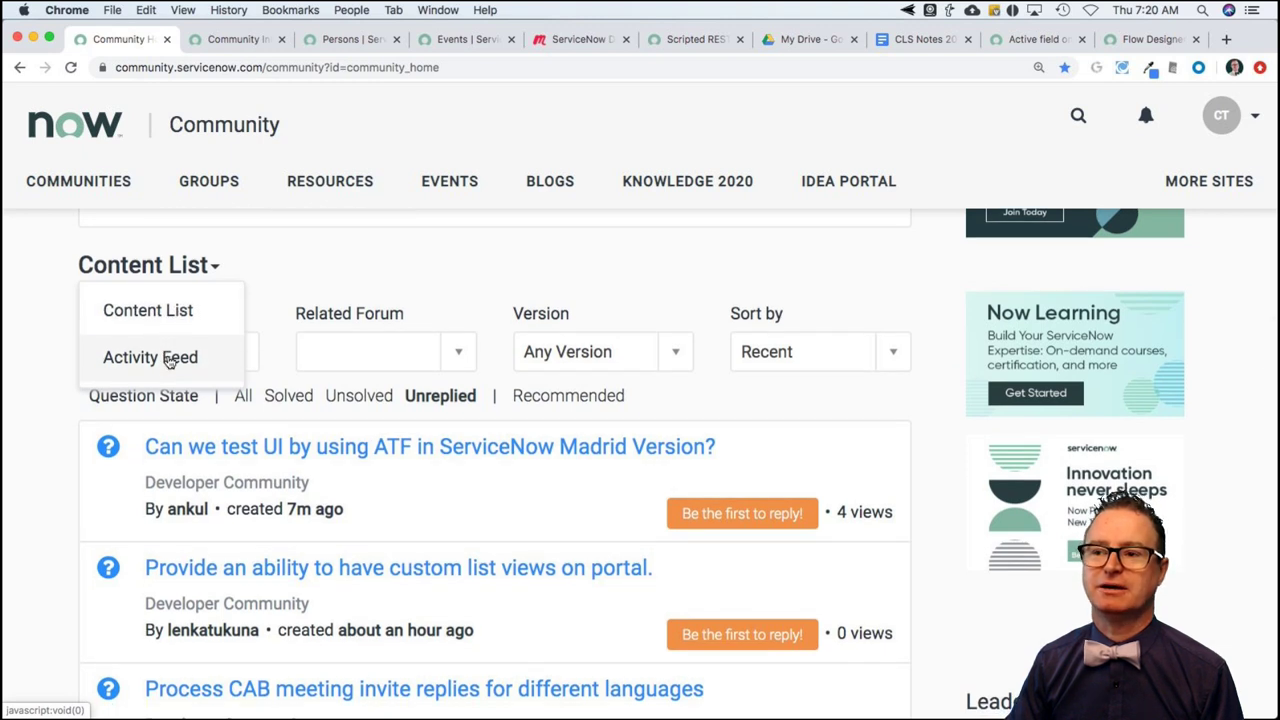
click(168, 358)
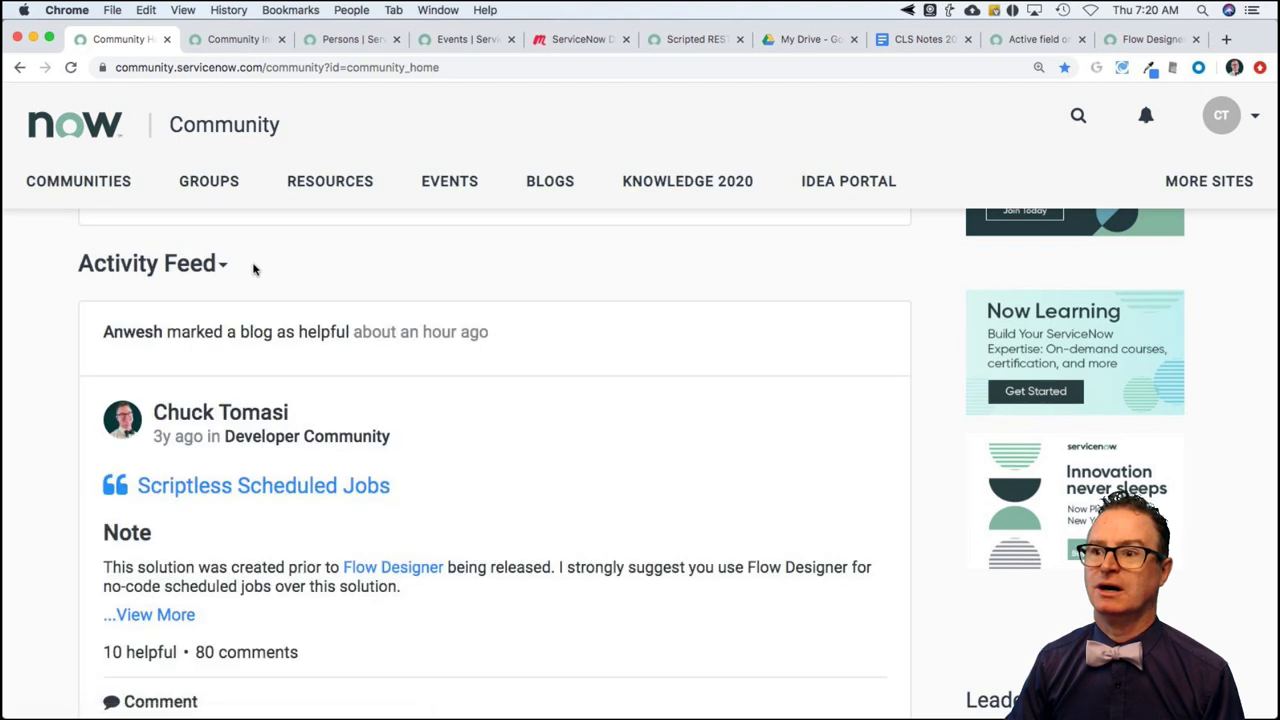
scroll(254, 271, up, 1)
scroll(254, 268, down, 2)
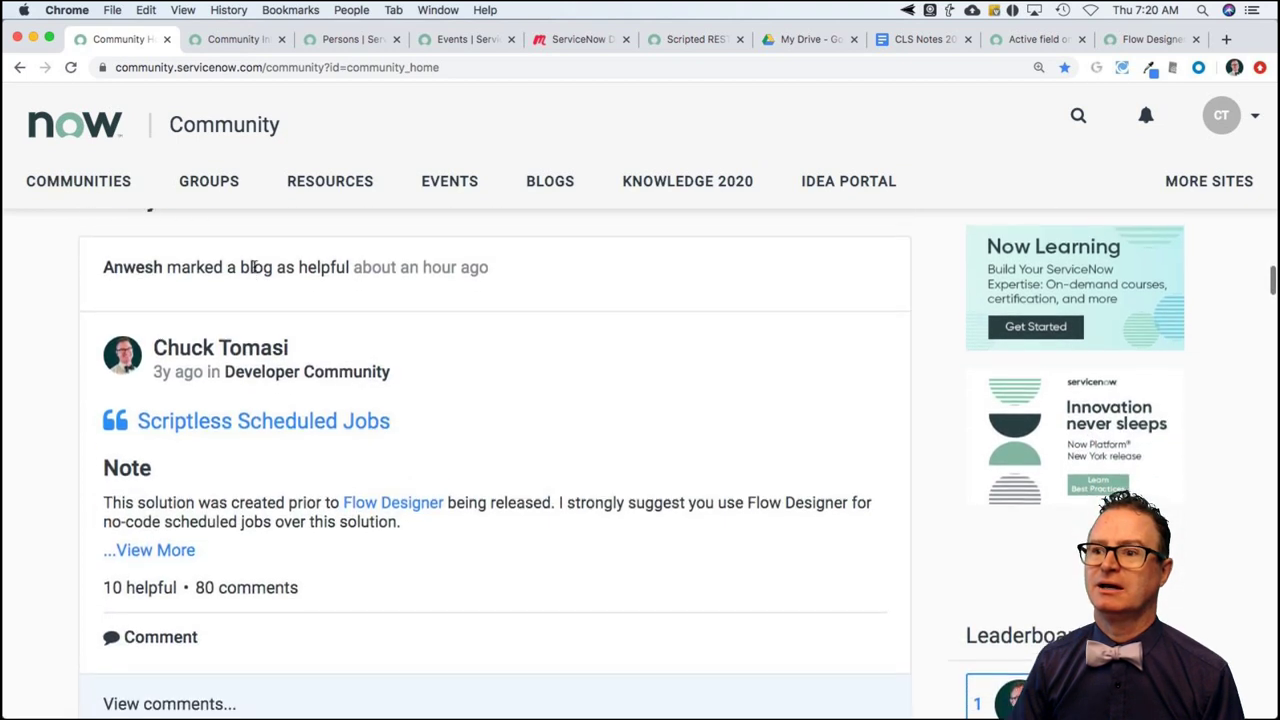
scroll(252, 270, up, 4)
scroll(235, 274, down, 1)
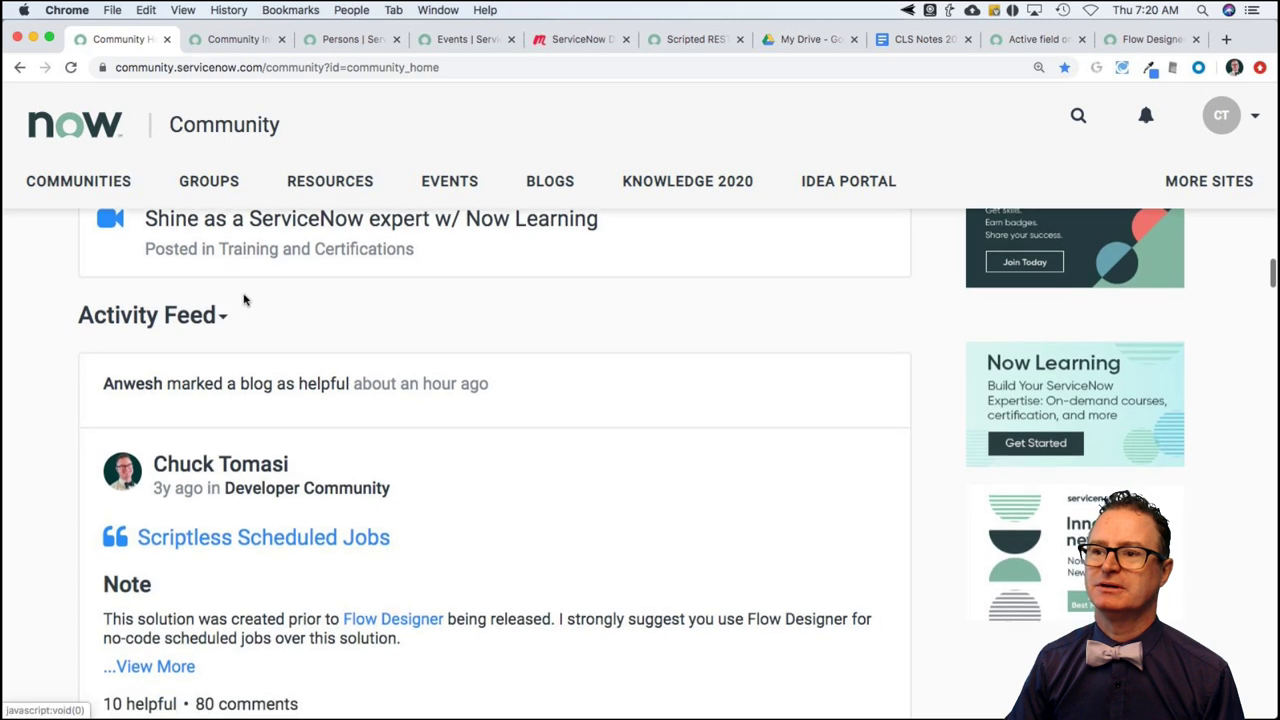
click(216, 316)
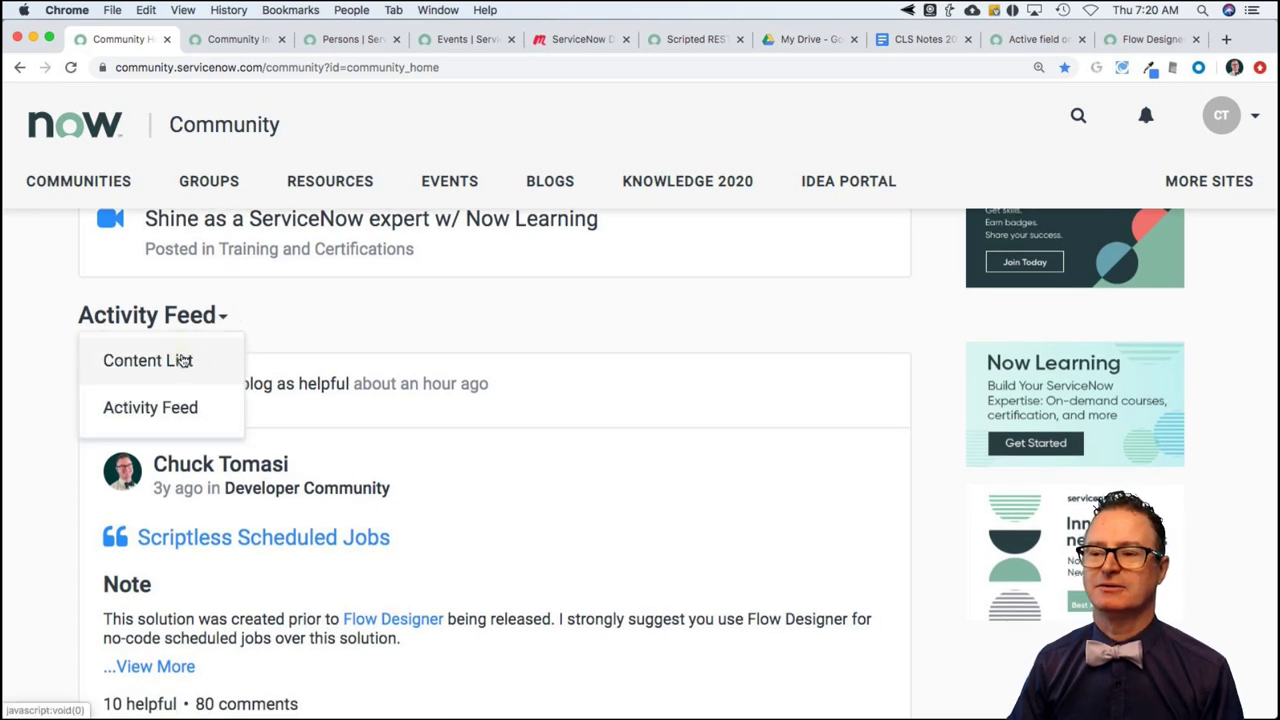
click(183, 360)
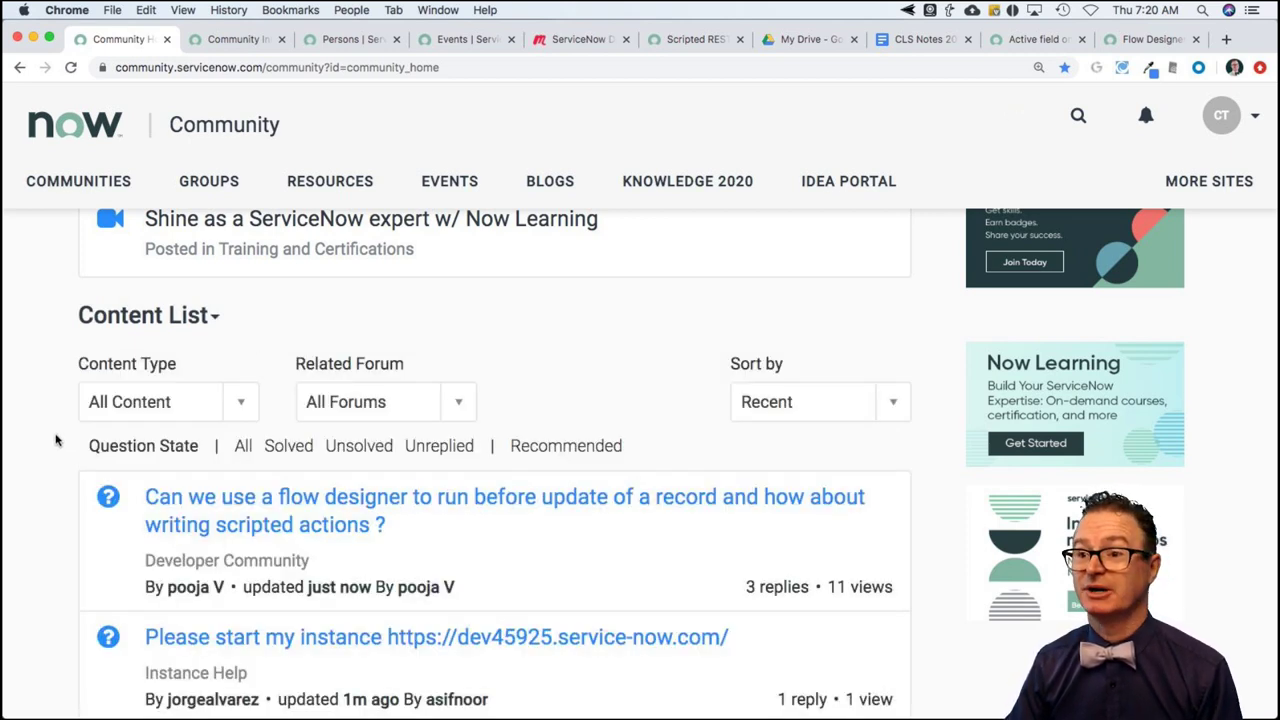
scroll(58, 441, down, 3)
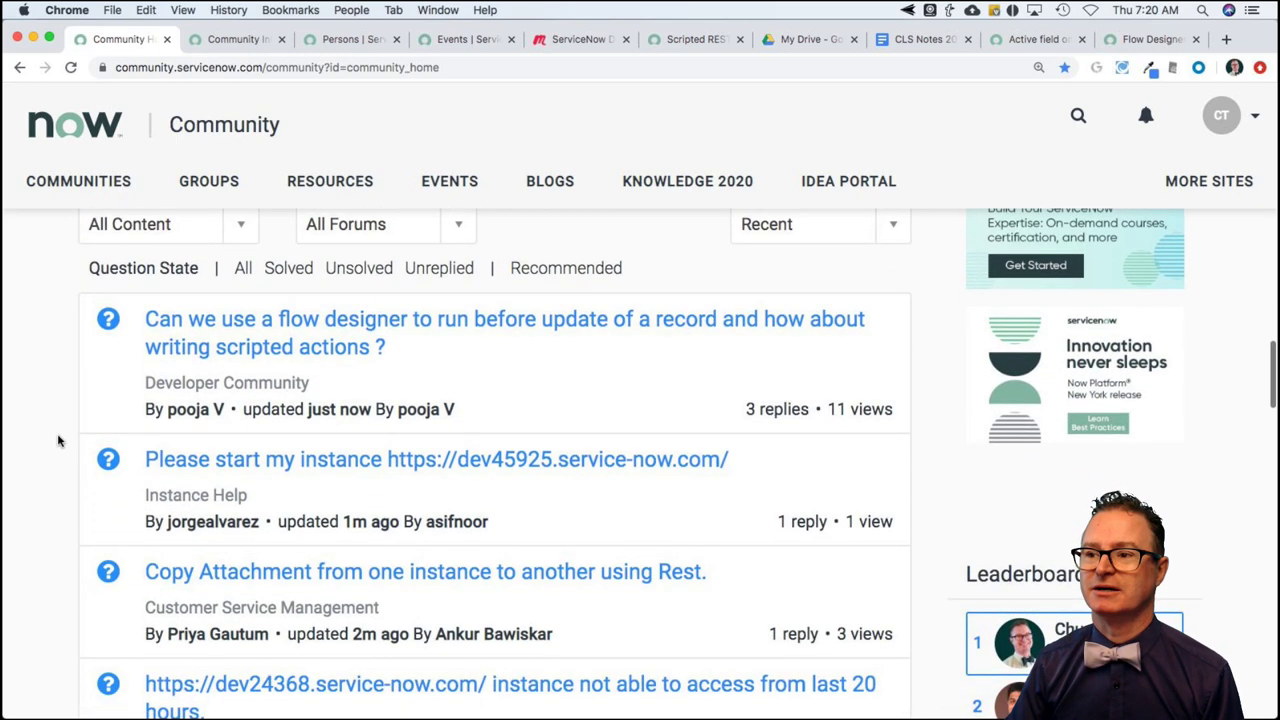
scroll(58, 441, down, 1)
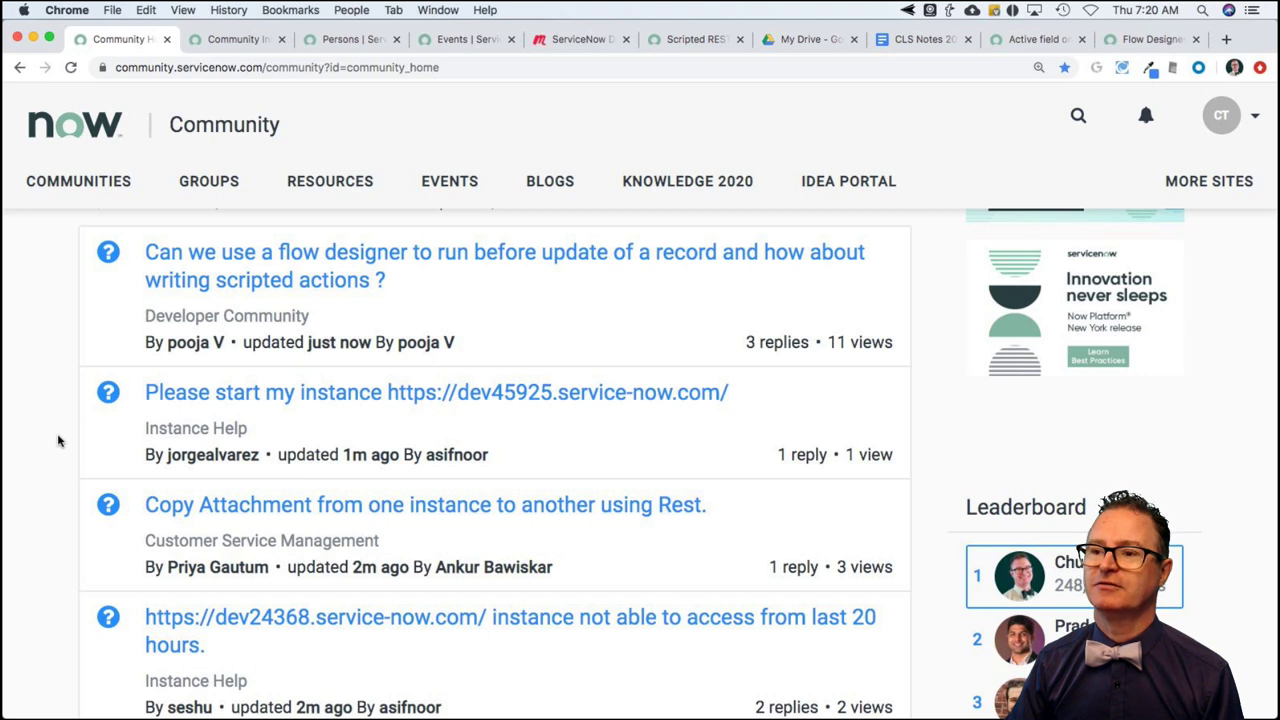
click(199, 432)
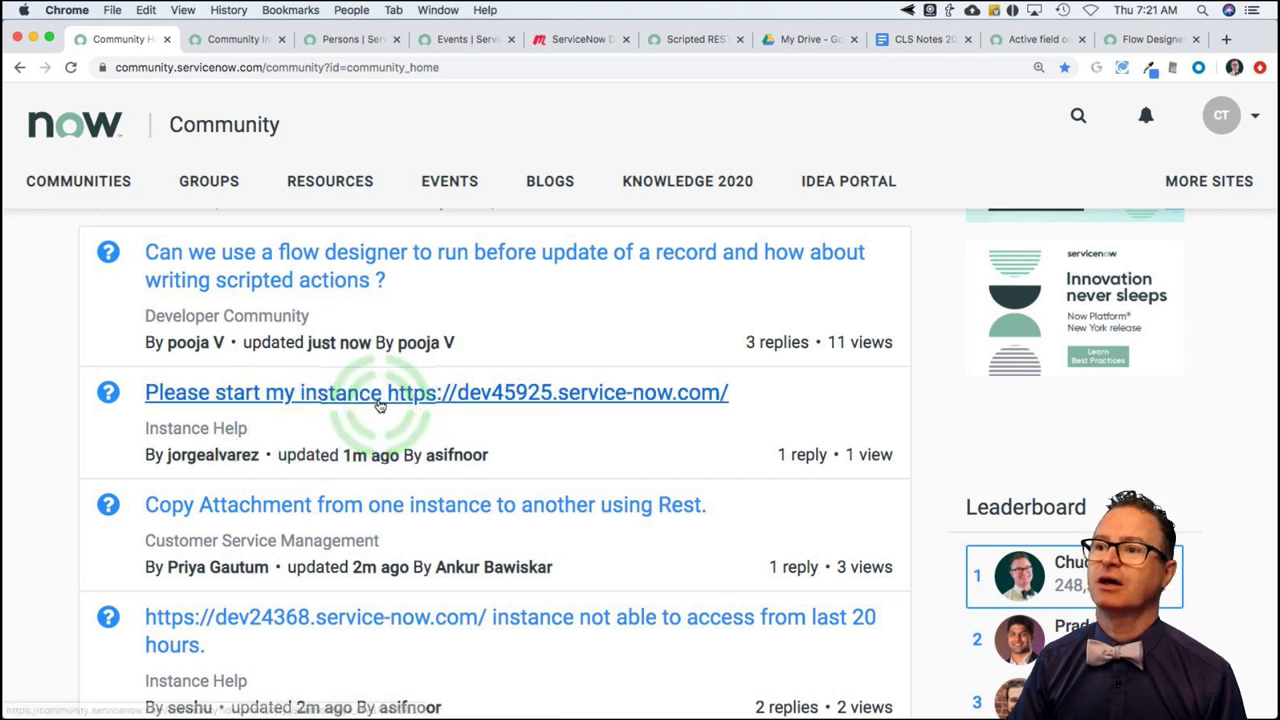
scroll(380, 405, up, 2)
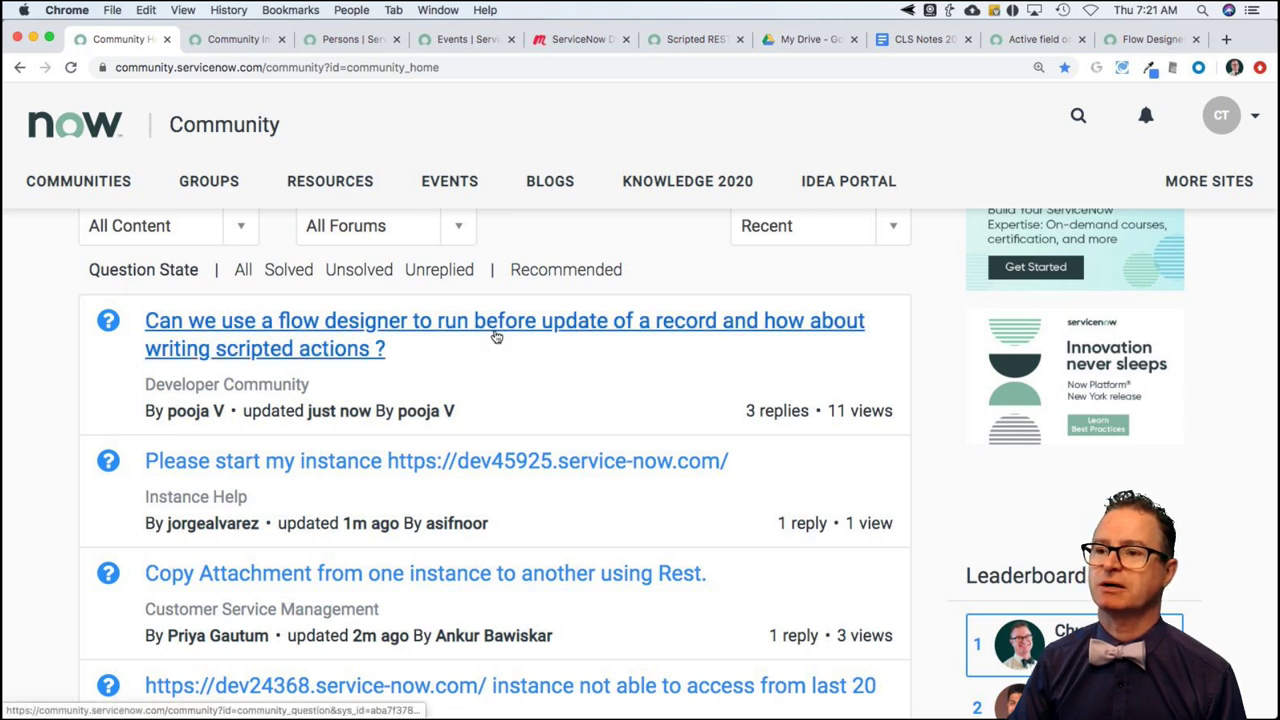
Open the 'Can we use a flow designer to run before update of a record…' question
click(410, 330)
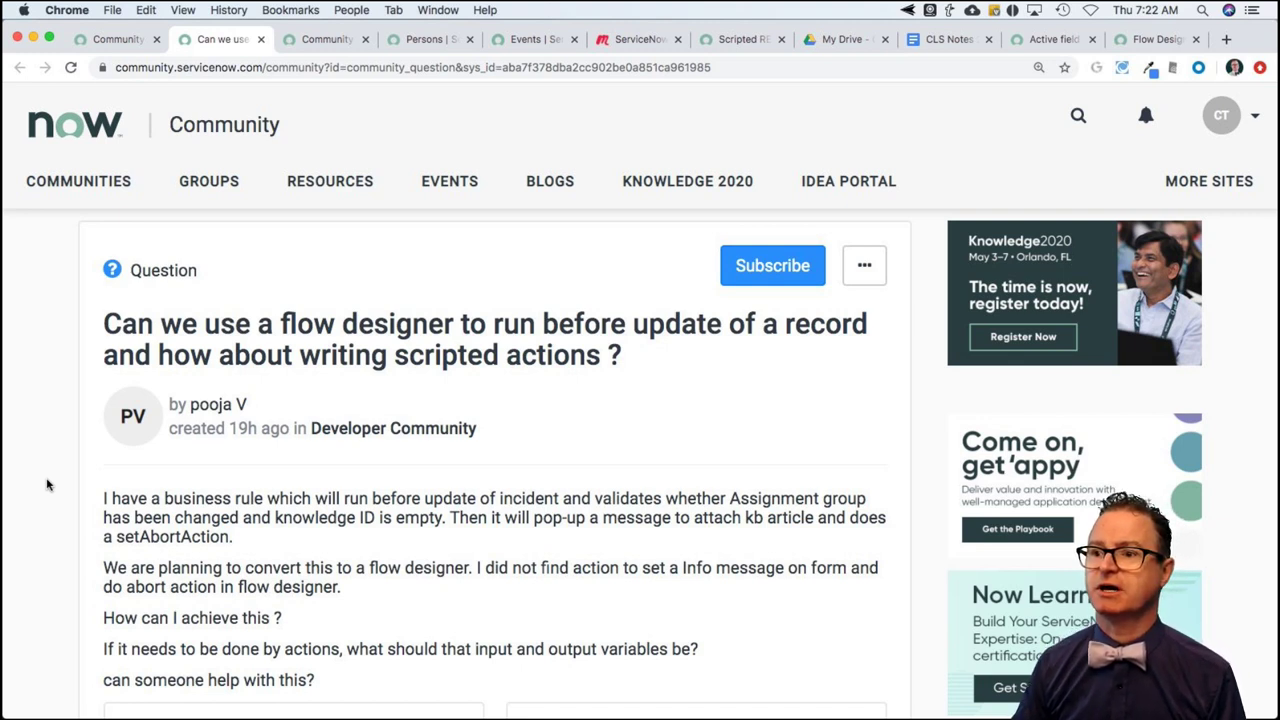
scroll(299, 540, down, 1)
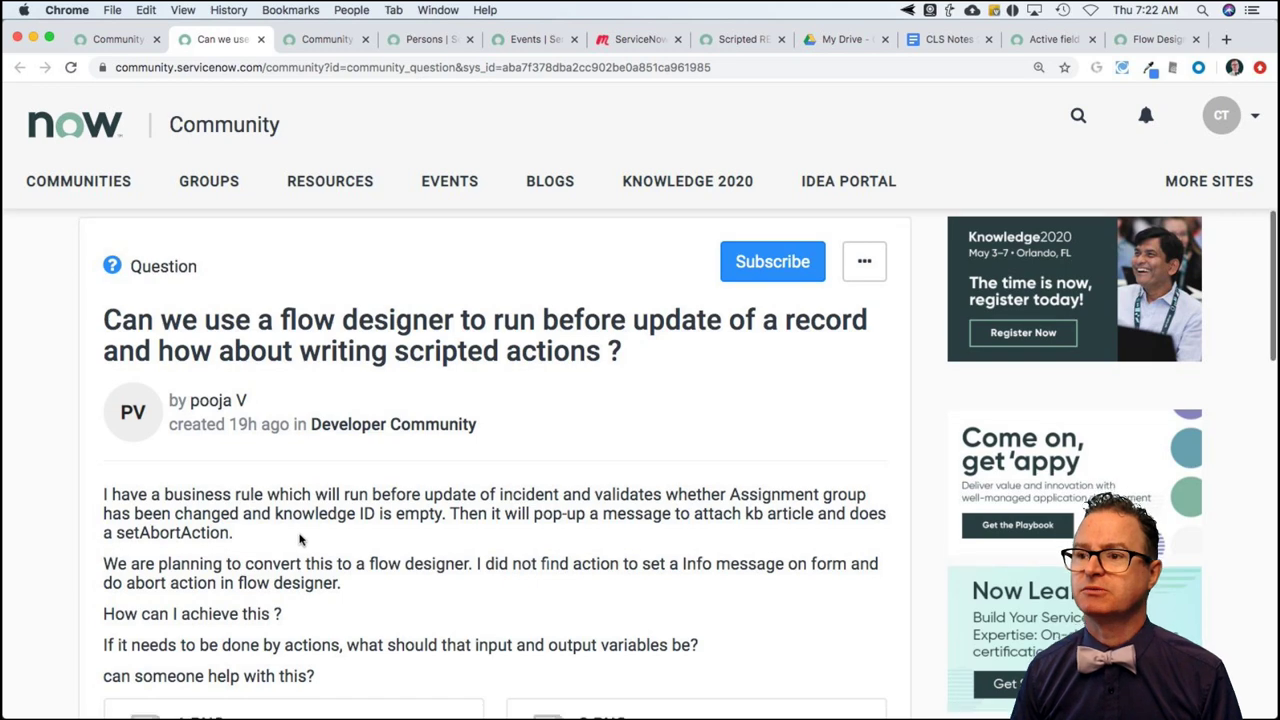
scroll(299, 540, down, 3)
scroll(299, 540, down, 1)
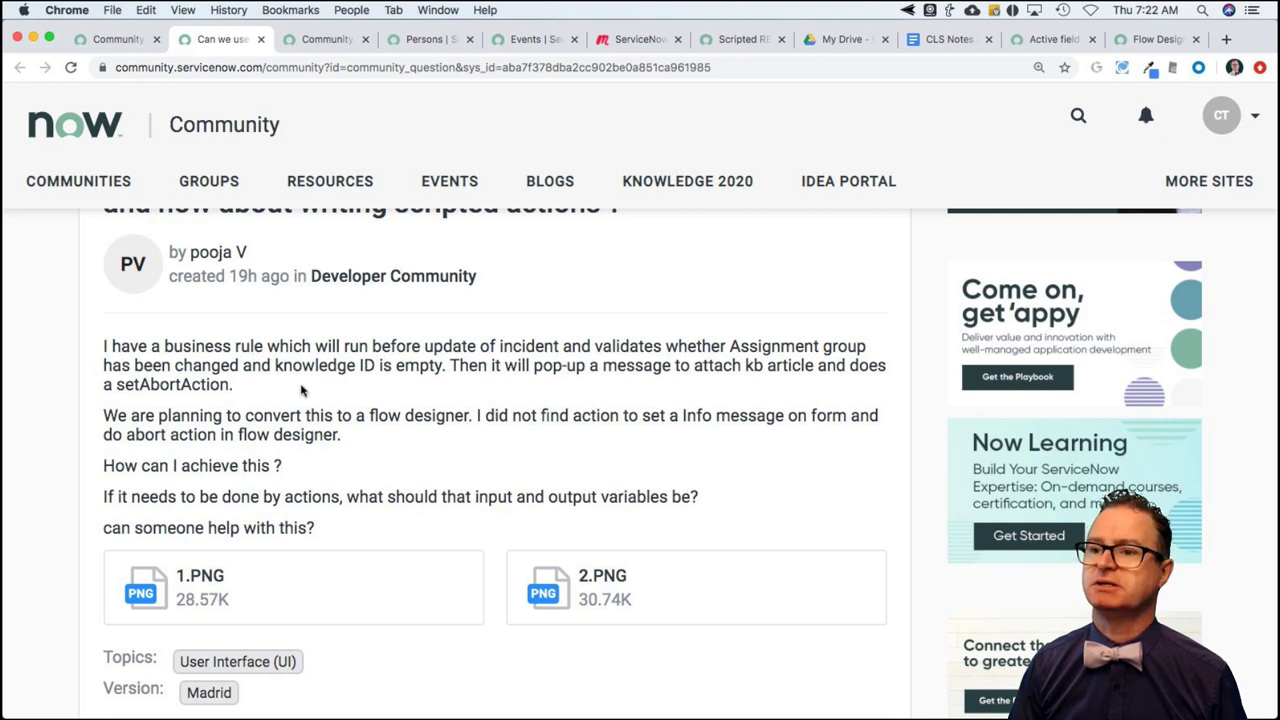
scroll(312, 394, down, 1)
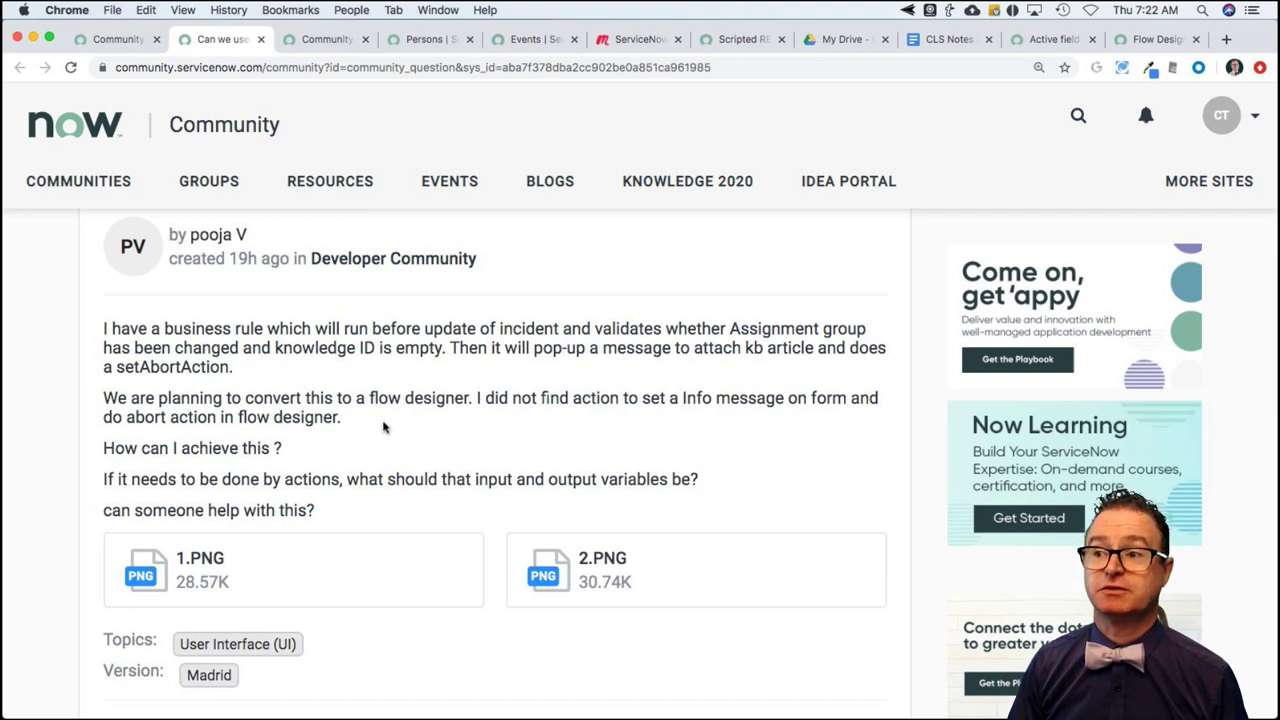
scroll(383, 427, down, 1)
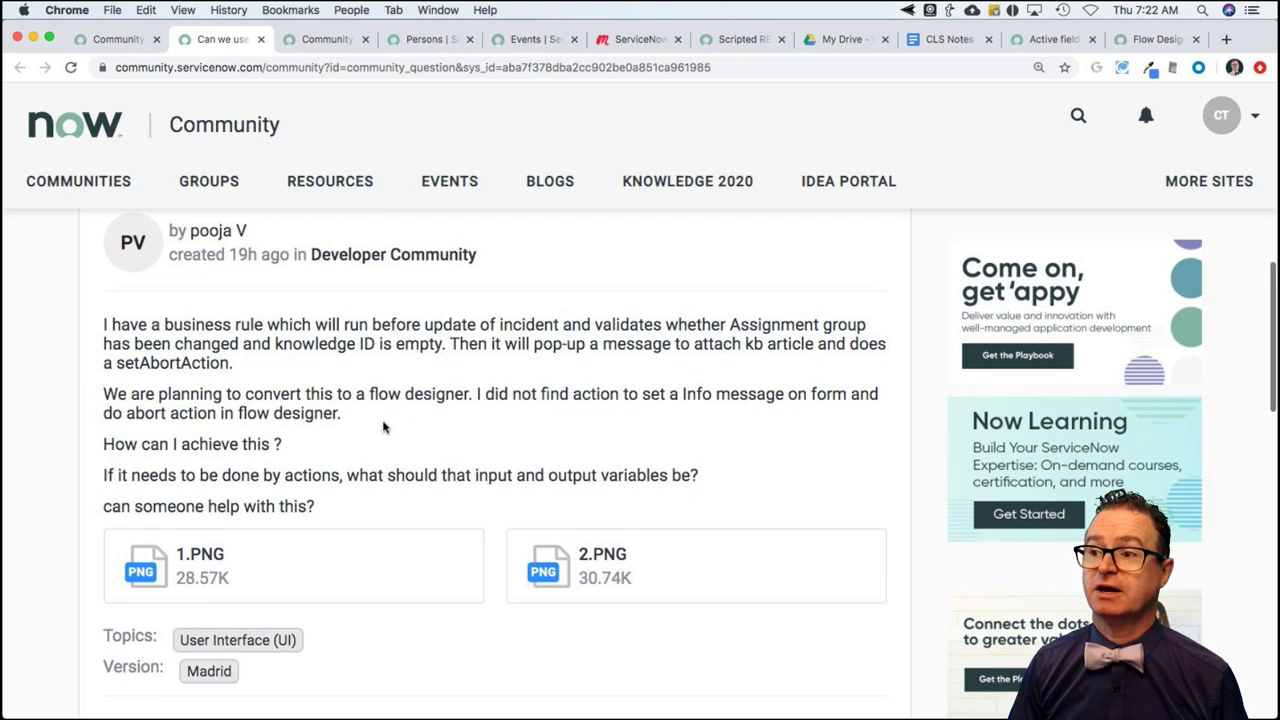
scroll(383, 427, down, 1)
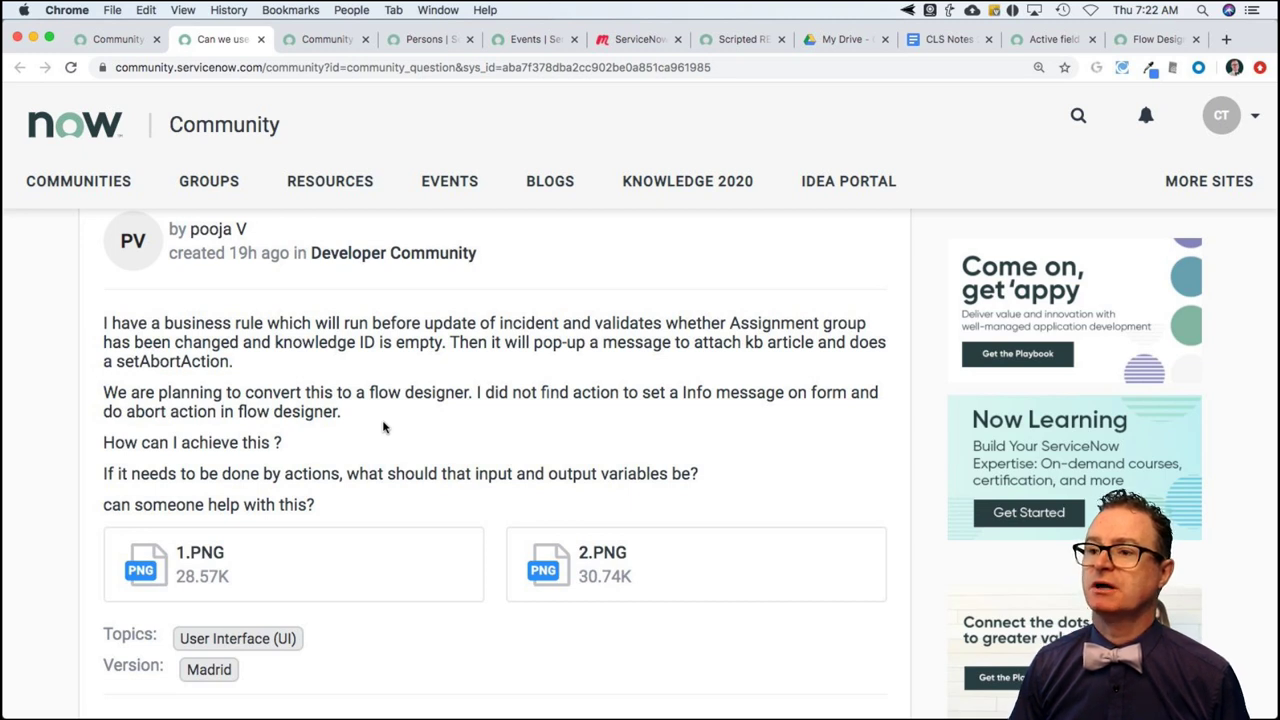
scroll(383, 427, down, 1)
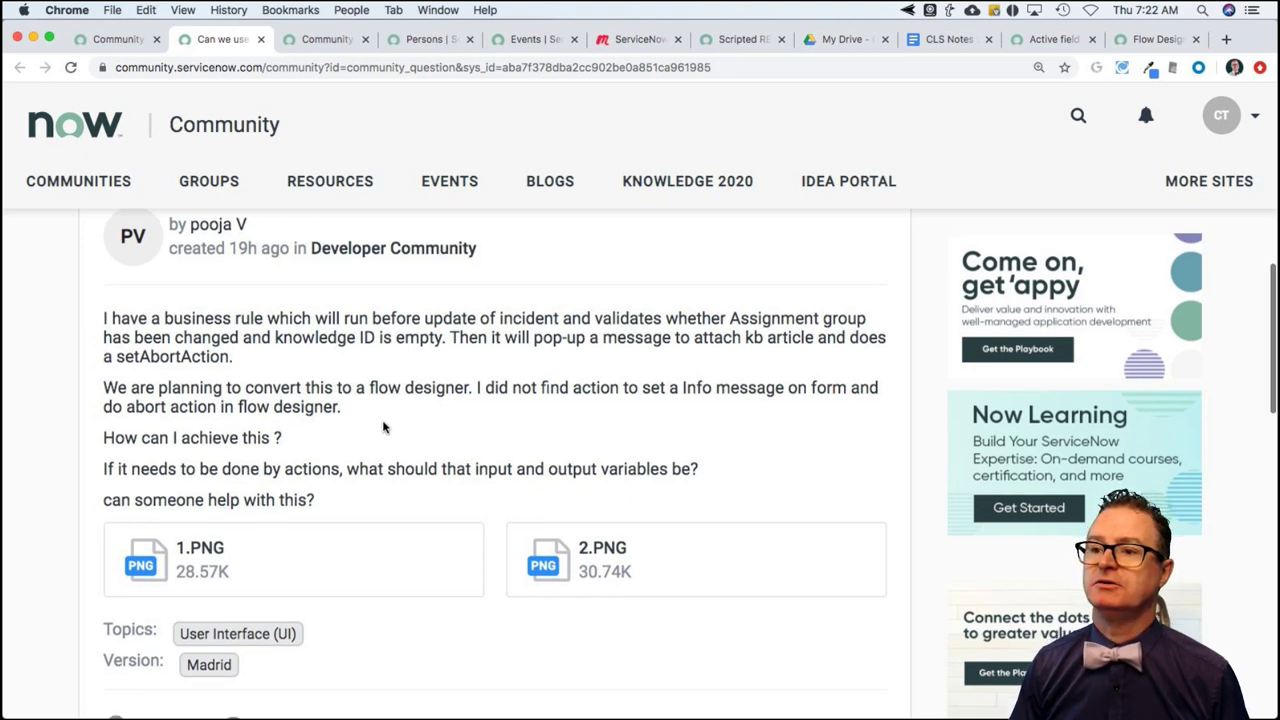
scroll(383, 427, down, 1)
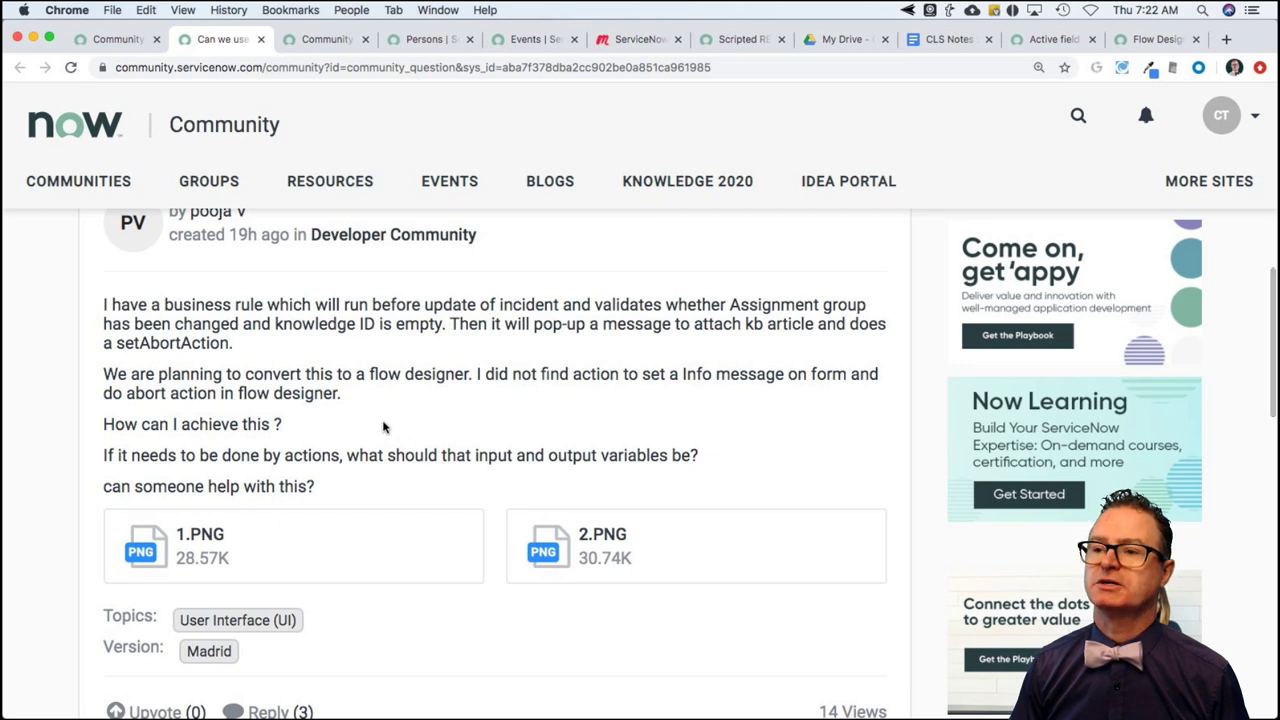
scroll(383, 427, down, 1)
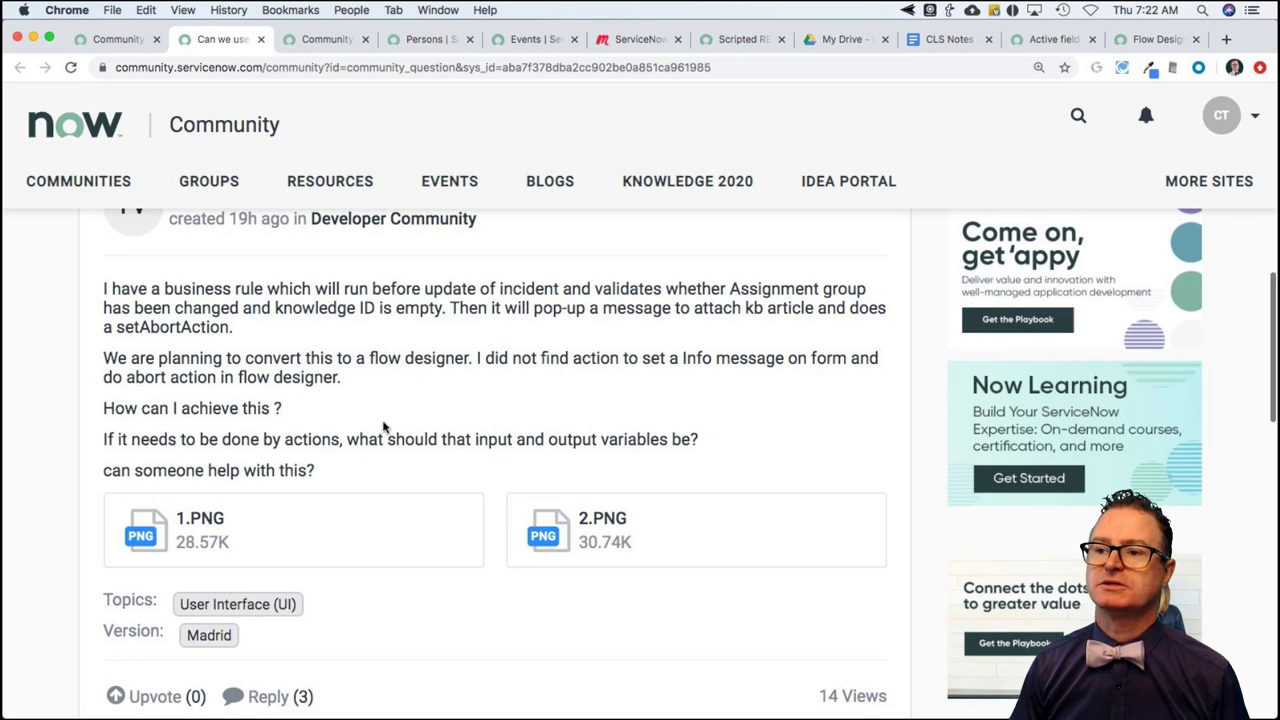
scroll(383, 427, down, 2)
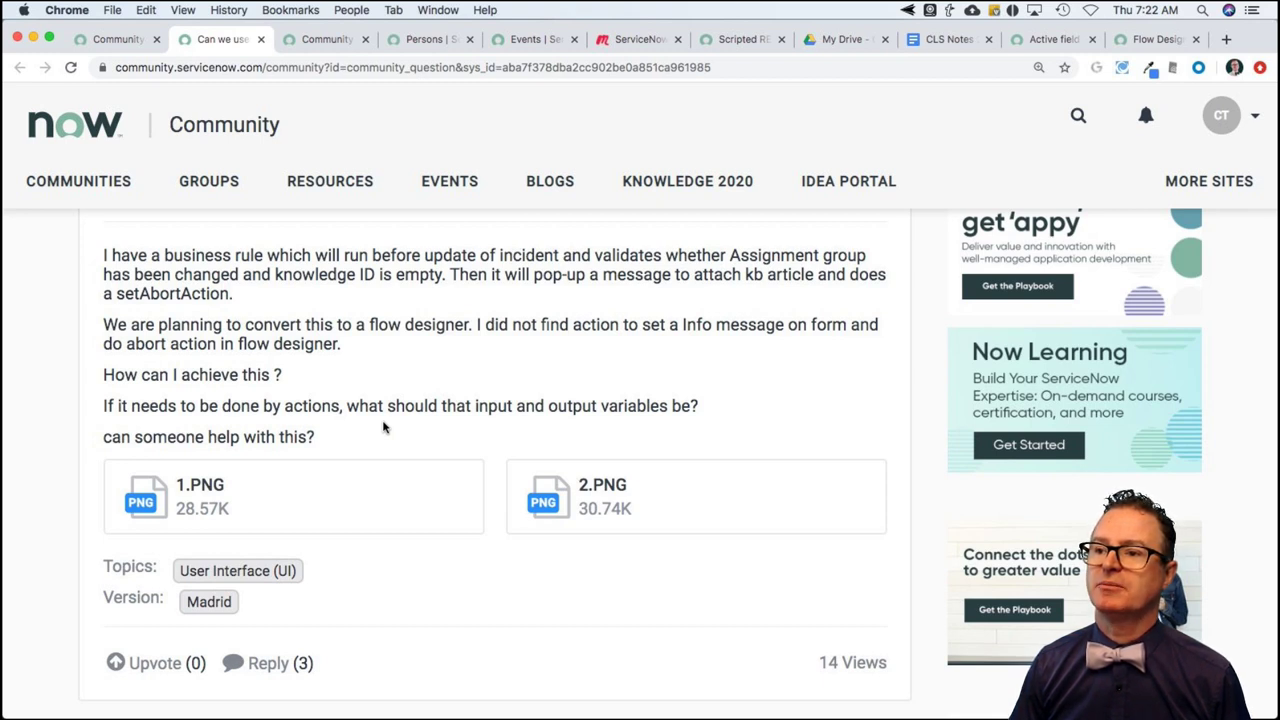
scroll(383, 427, down, 1)
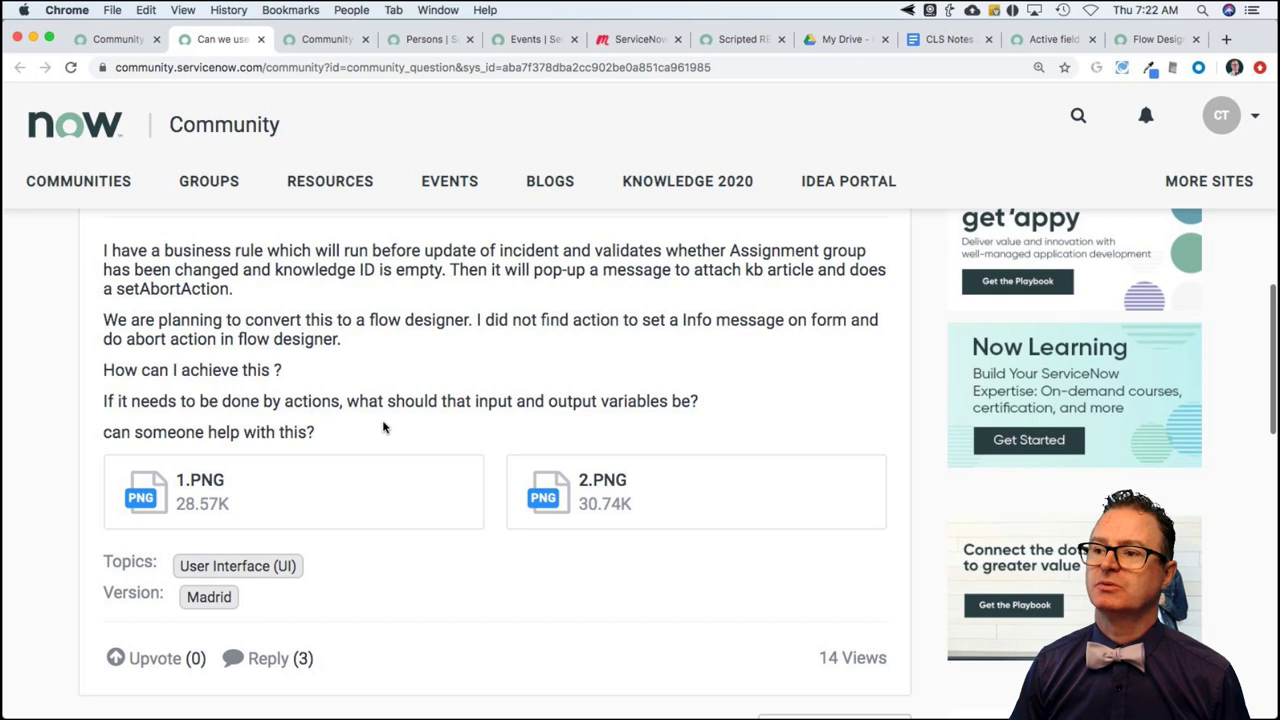
scroll(383, 427, down, 3)
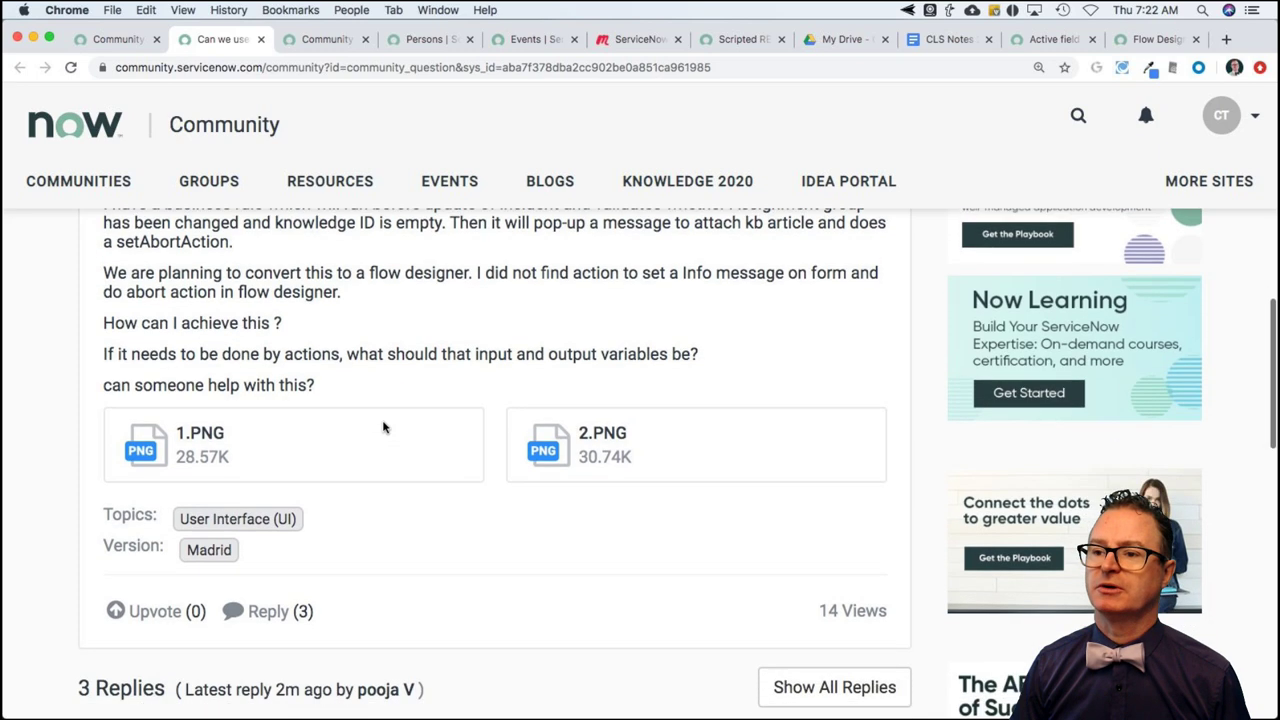
scroll(383, 427, down, 10)
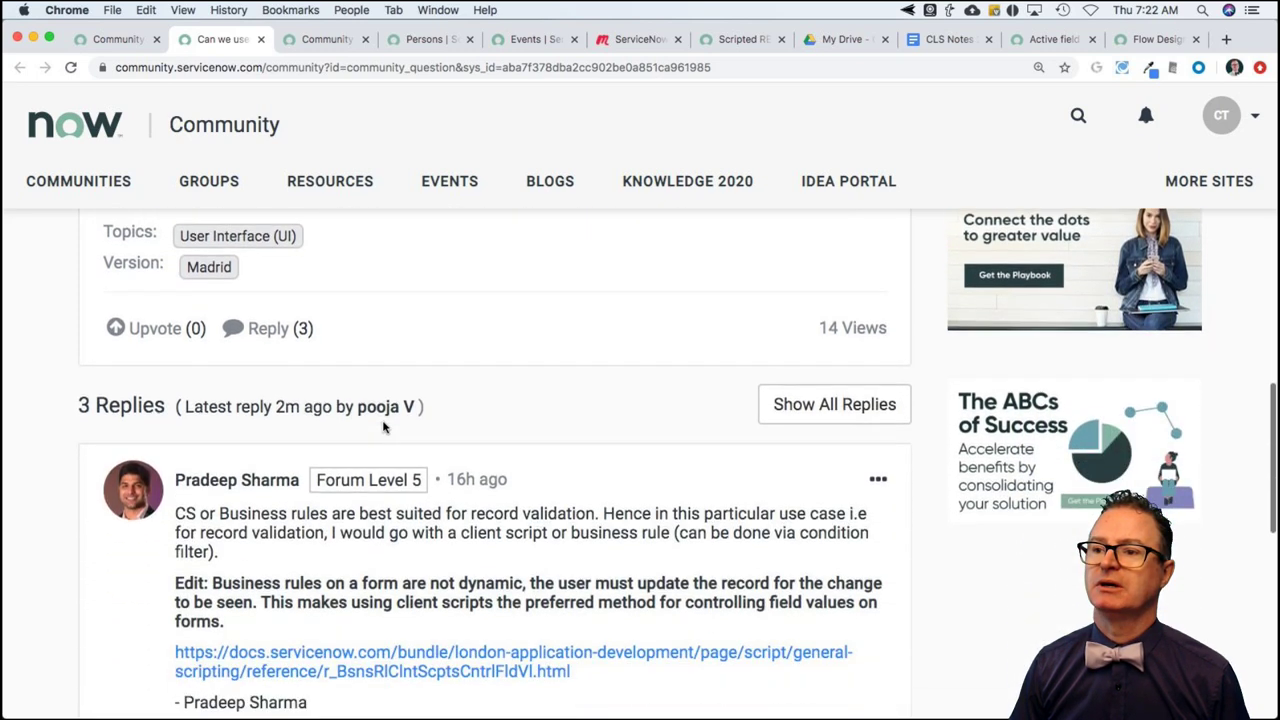
scroll(383, 427, down, 5)
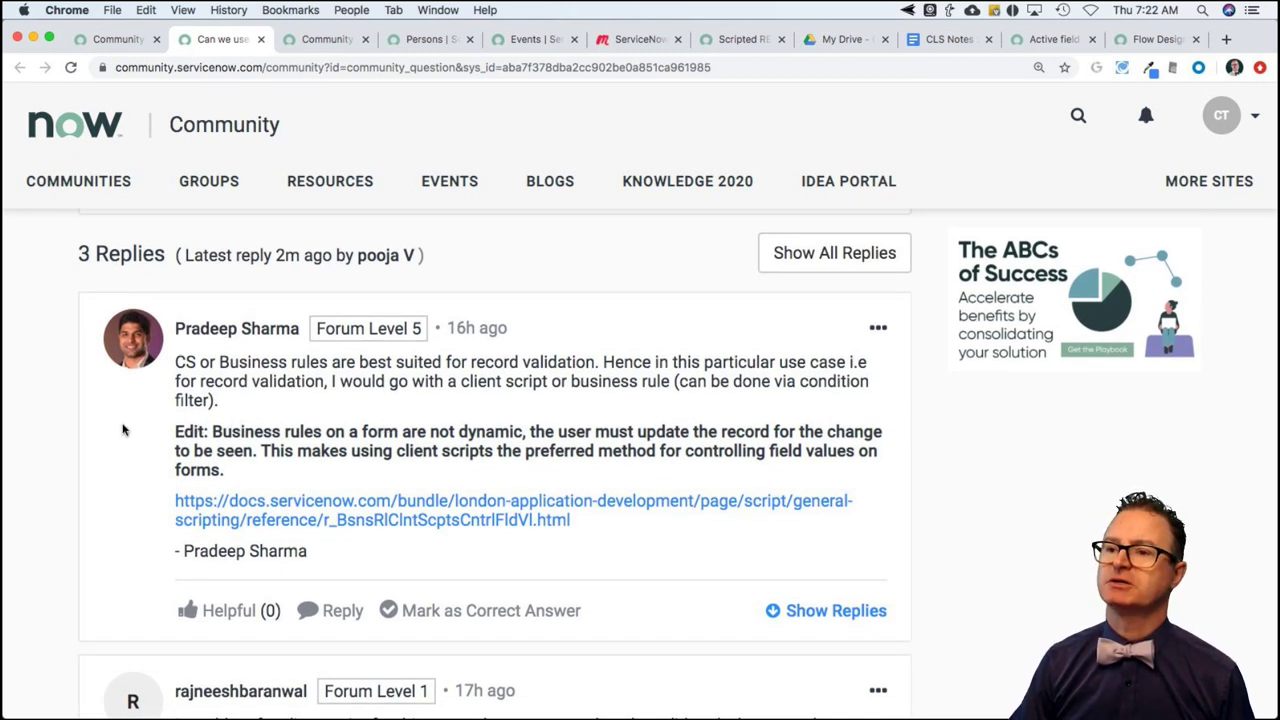
scroll(122, 431, down, 1)
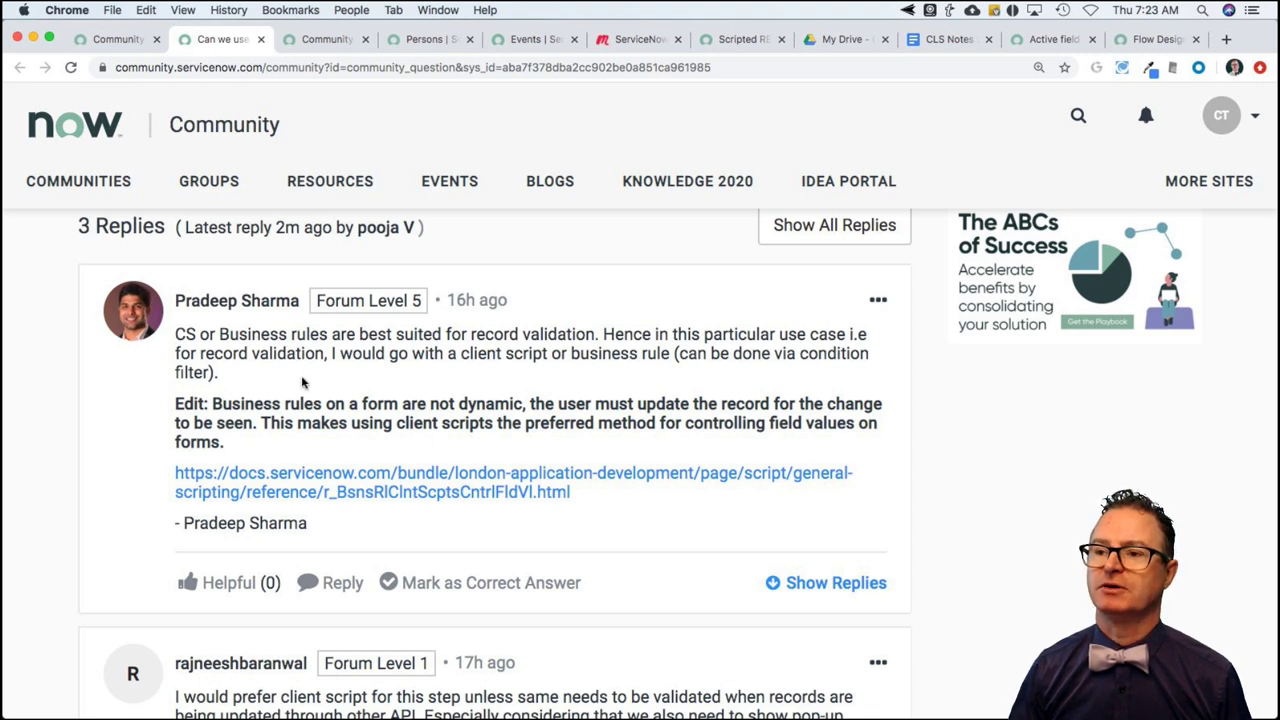
scroll(303, 382, down, 2)
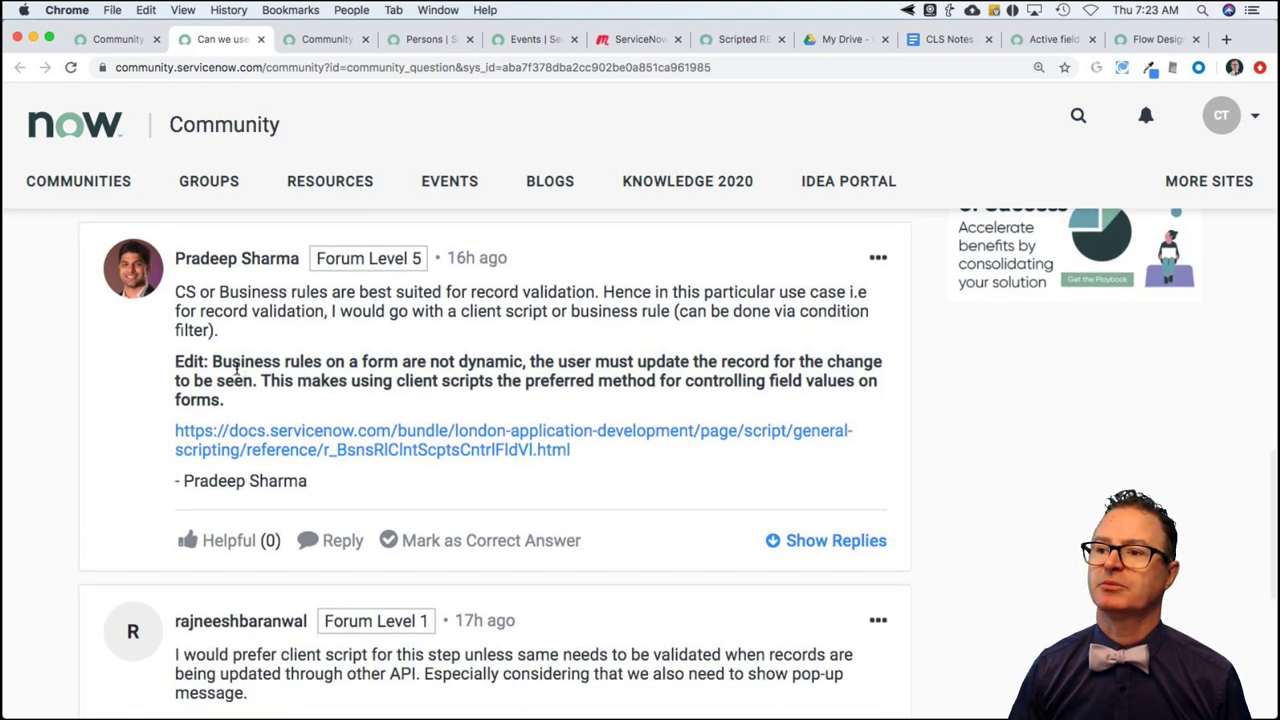
Highlight the reply's notes that business rules aren't dynamic on forms and client scripts are preferred
click(222, 362)
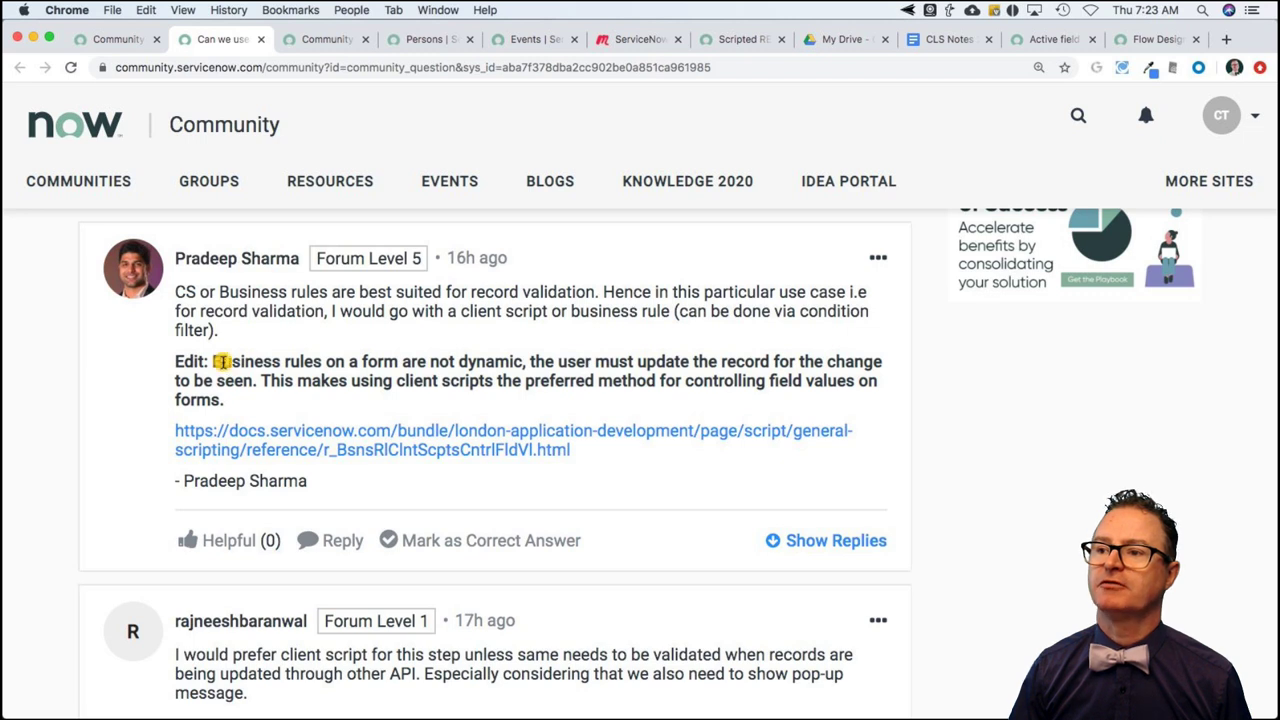
drag(222, 362, 537, 369)
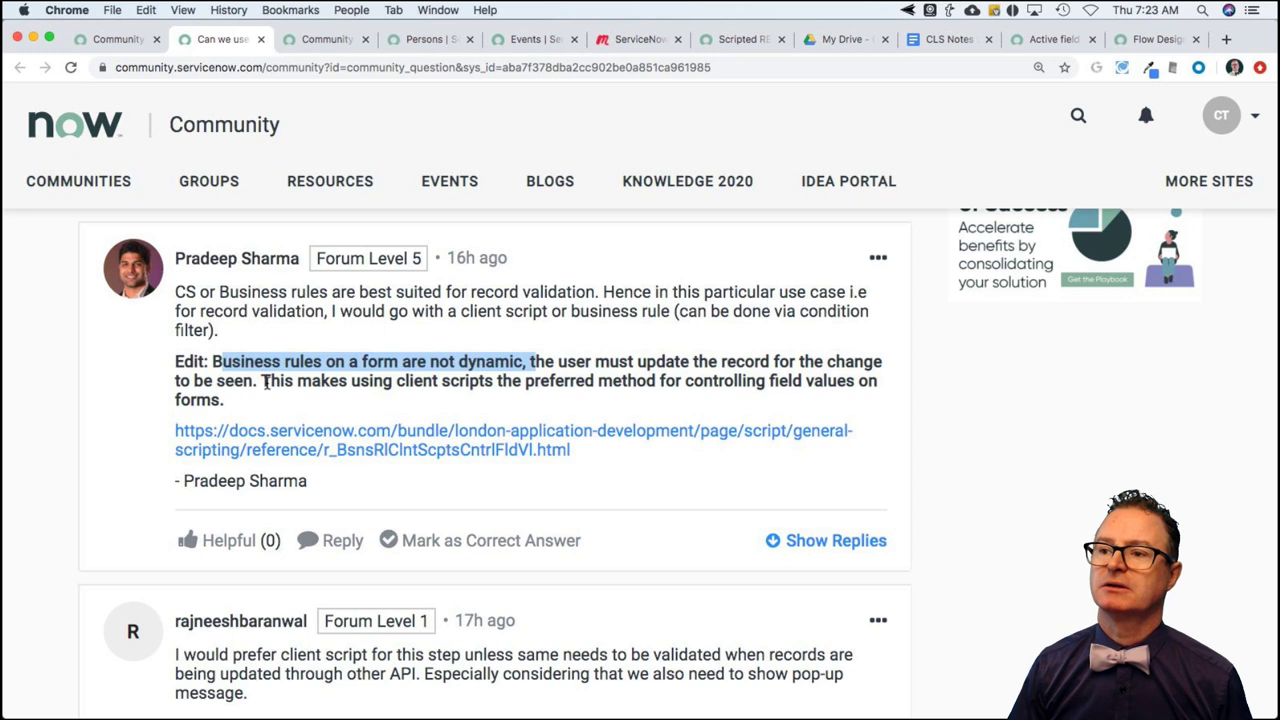
drag(266, 383, 338, 398)
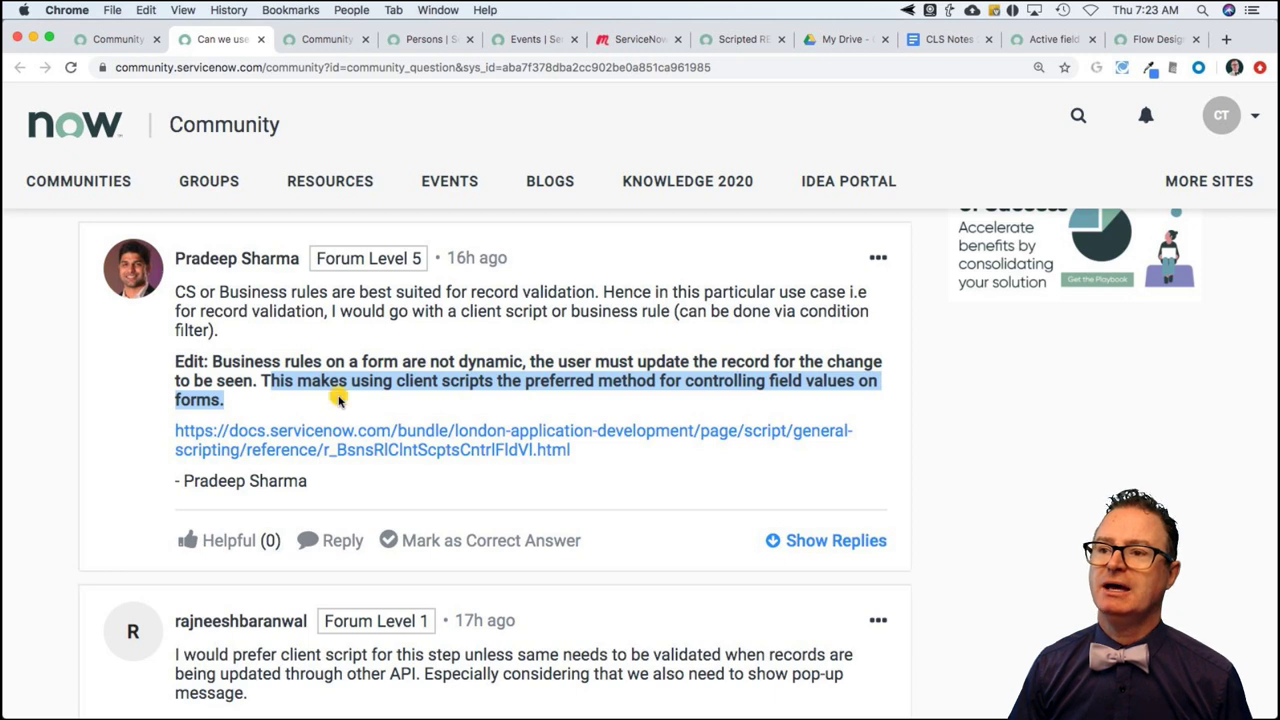
click(338, 398)
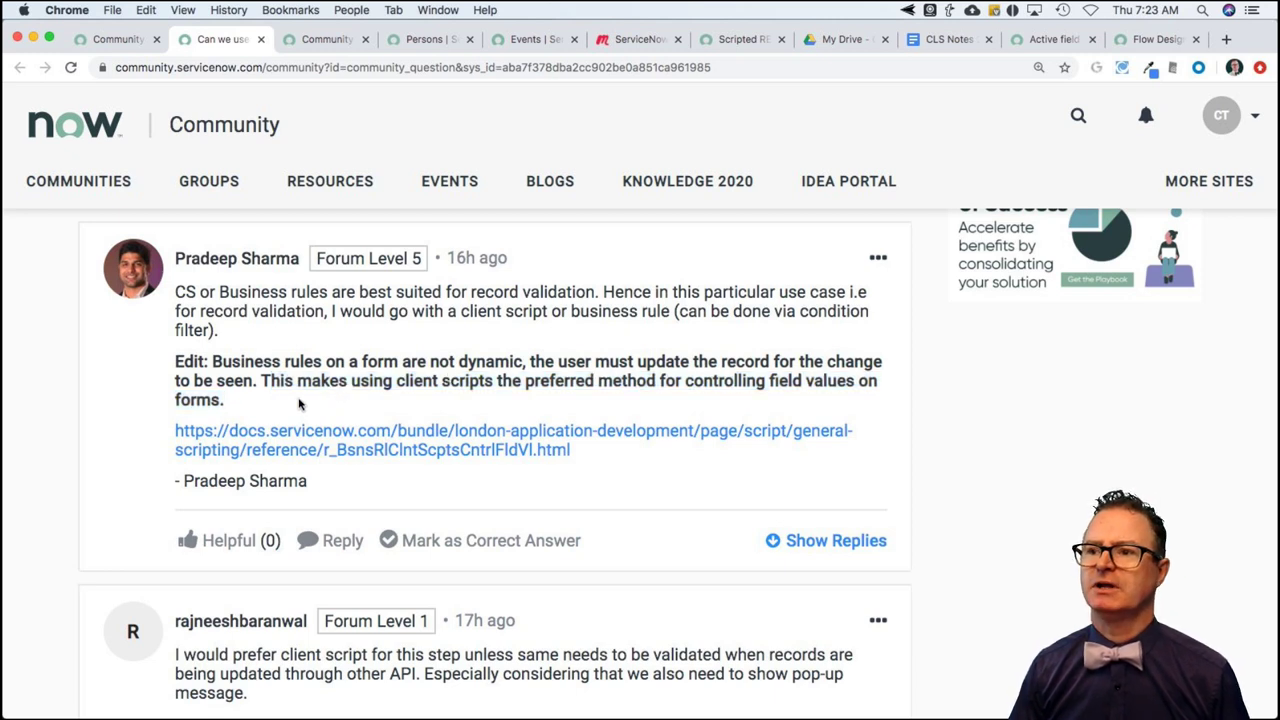
scroll(298, 403, up, 1)
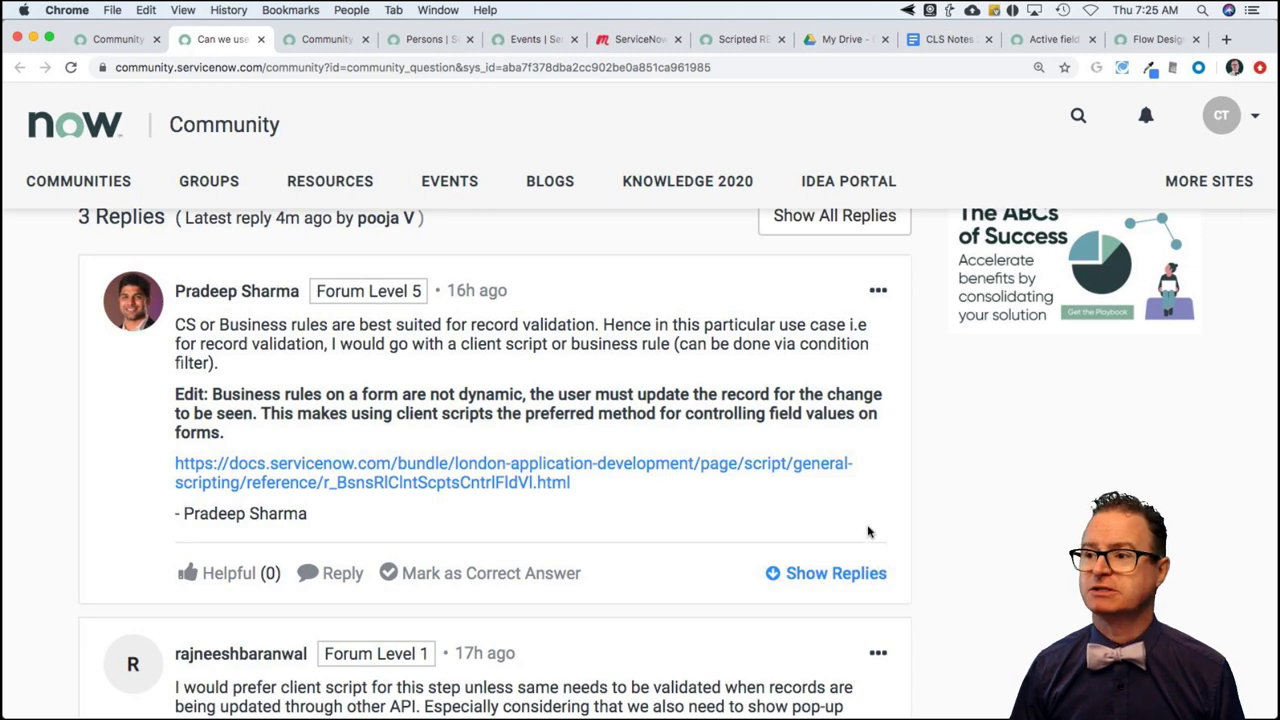
Show replies under the first answer and read the setAbortAction follow-up and the client-script reply
click(833, 575)
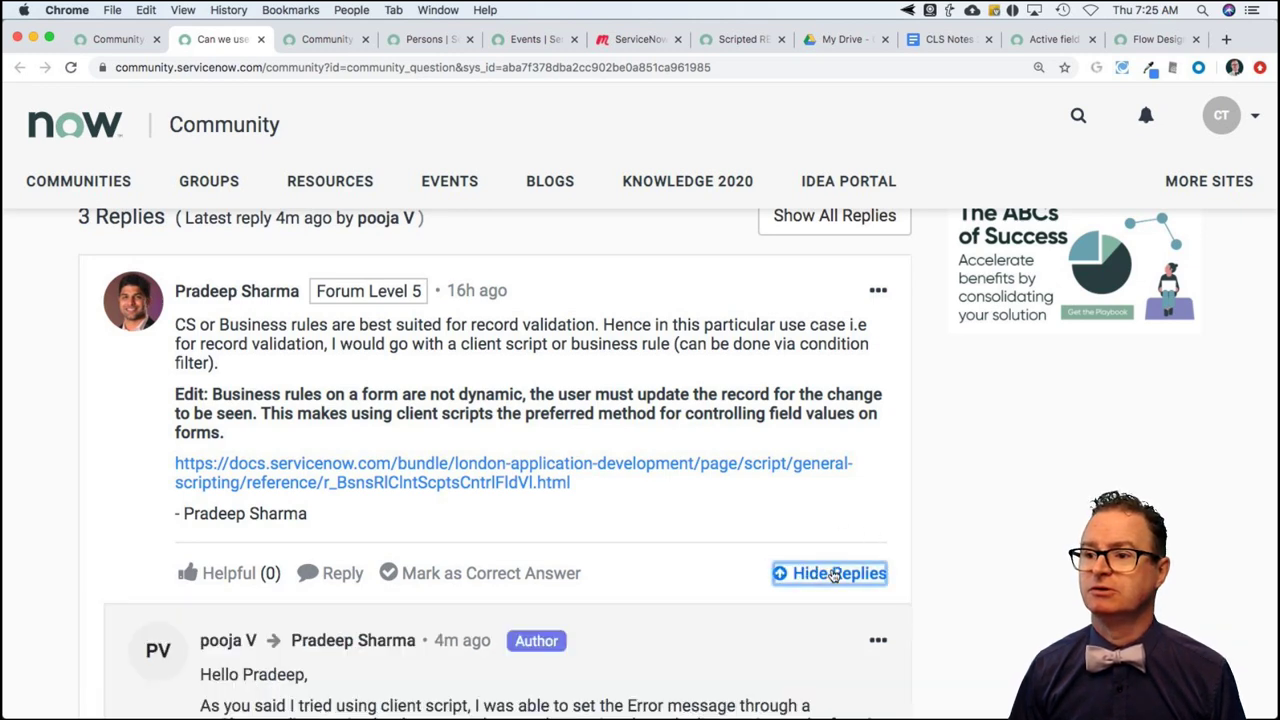
scroll(671, 556, down, 3)
scroll(671, 556, down, 2)
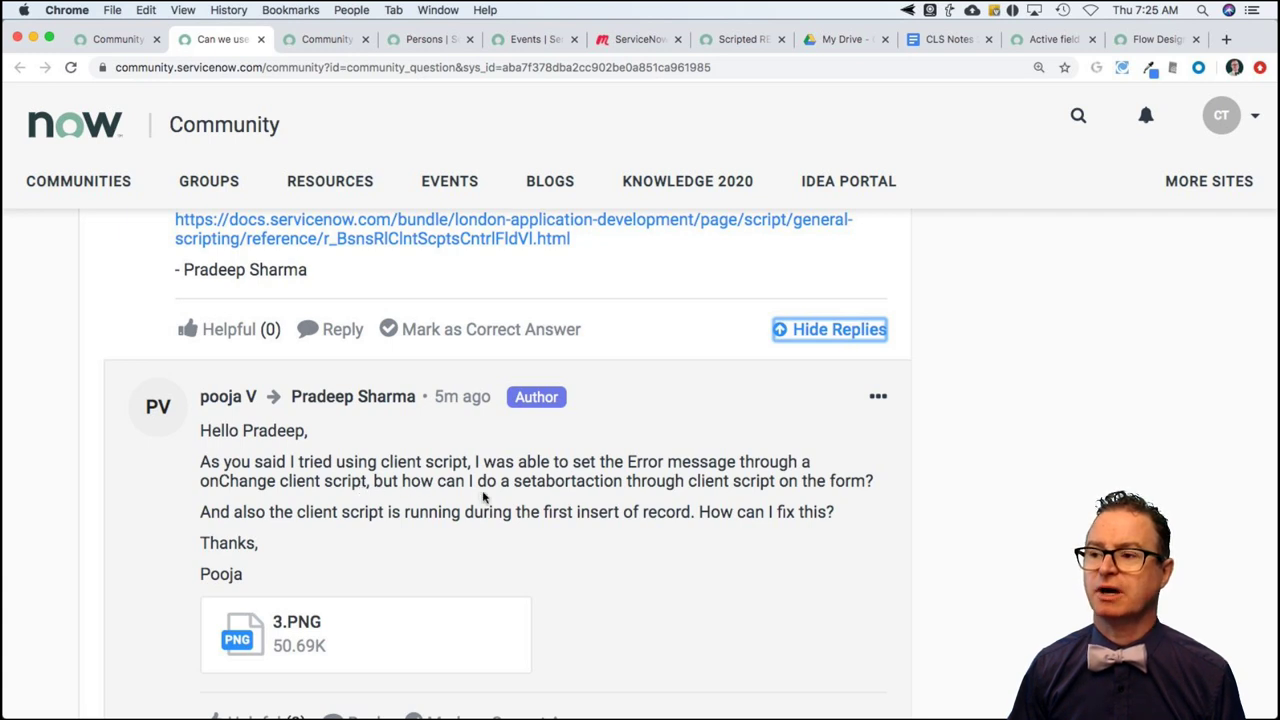
scroll(484, 497, down, 1)
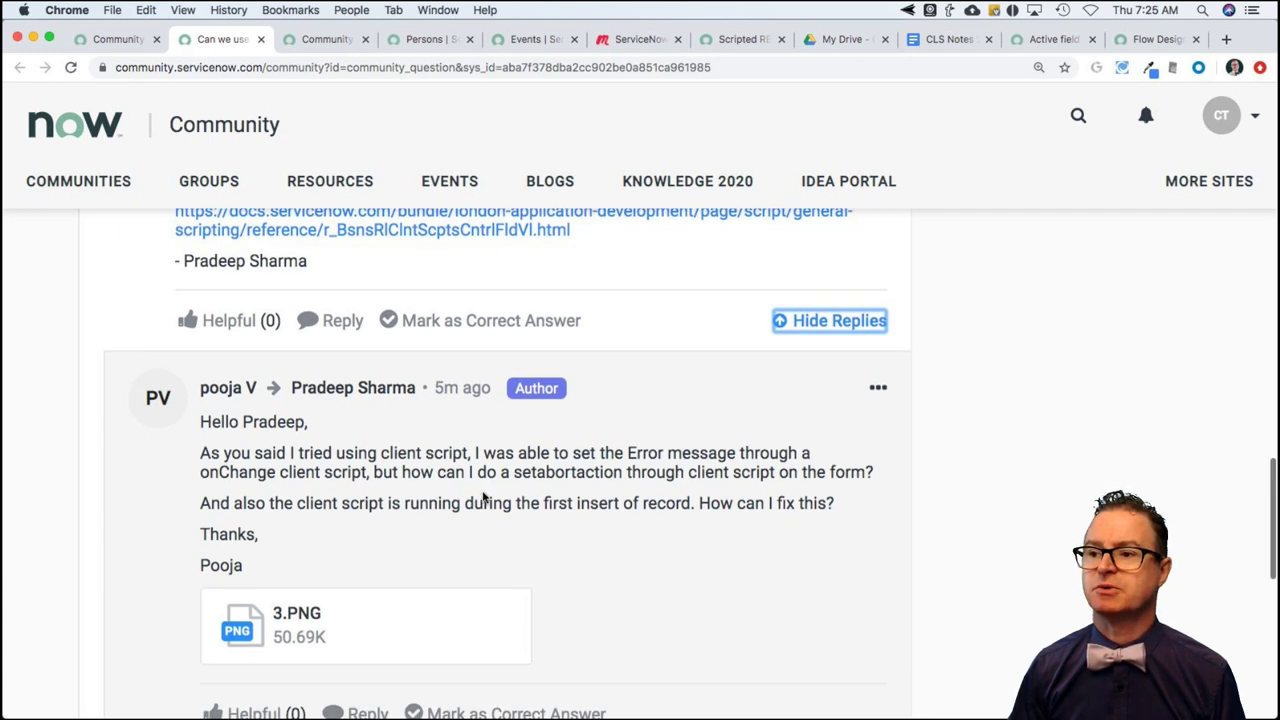
scroll(484, 497, down, 1)
scroll(484, 497, down, 1)
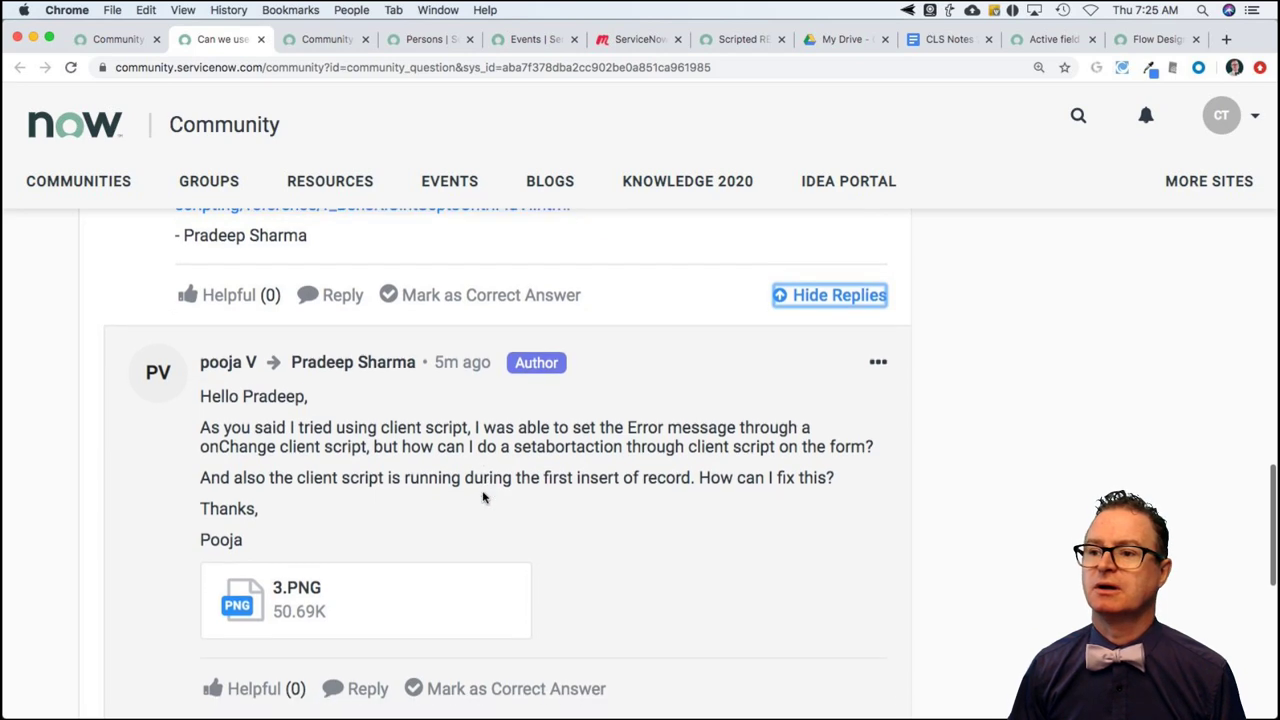
scroll(484, 497, down, 1)
scroll(484, 497, down, 10)
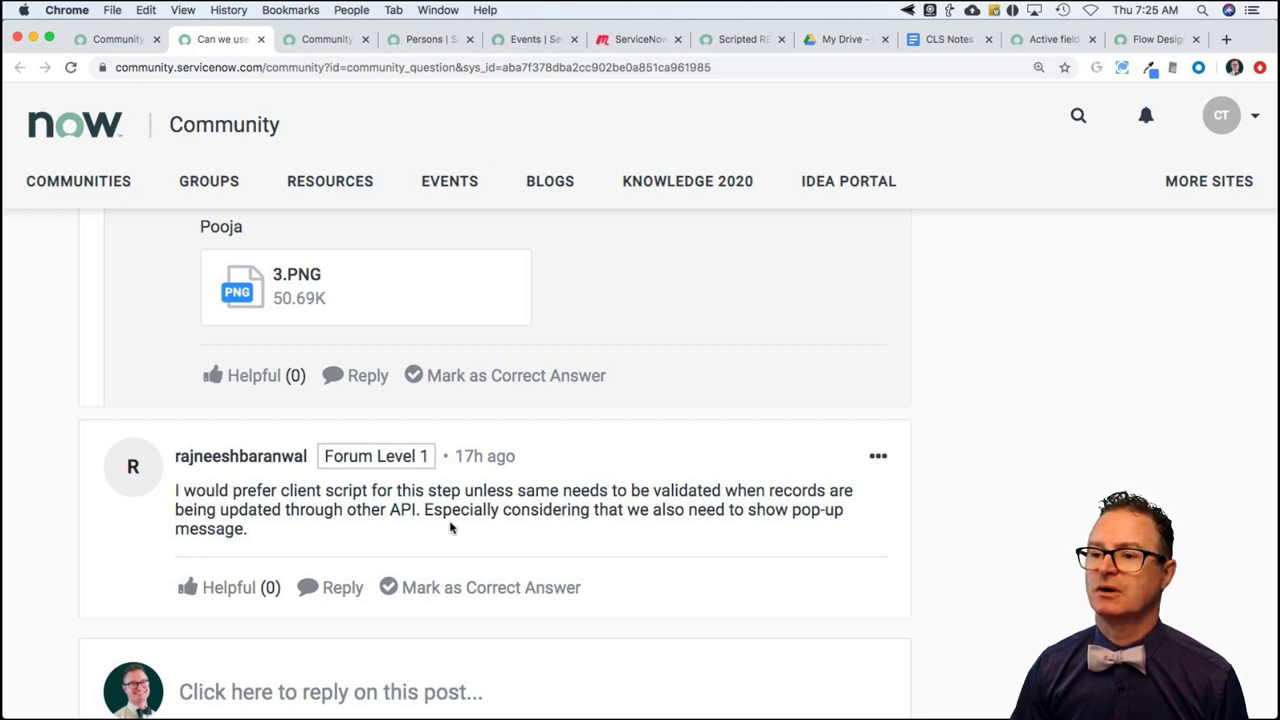
Open a blank reply editor at the bottom of the Flow Designer question thread
scroll(450, 528, down, 1)
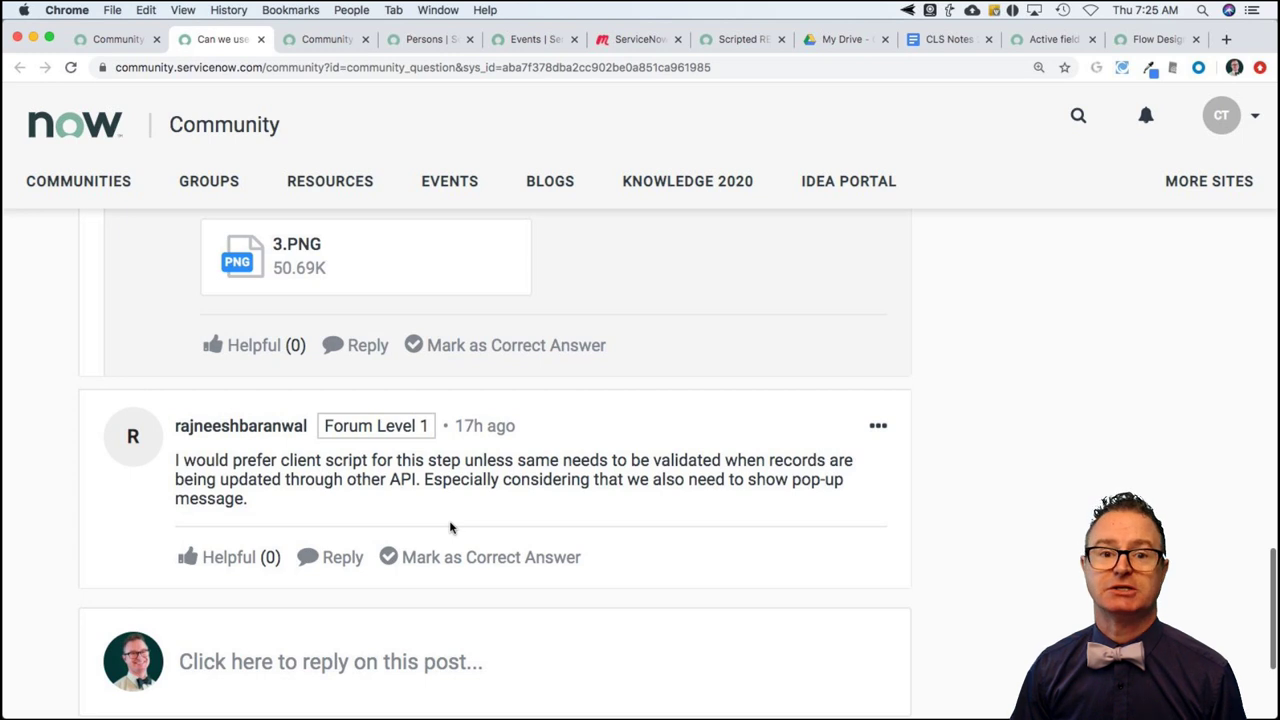
scroll(450, 528, up, 1)
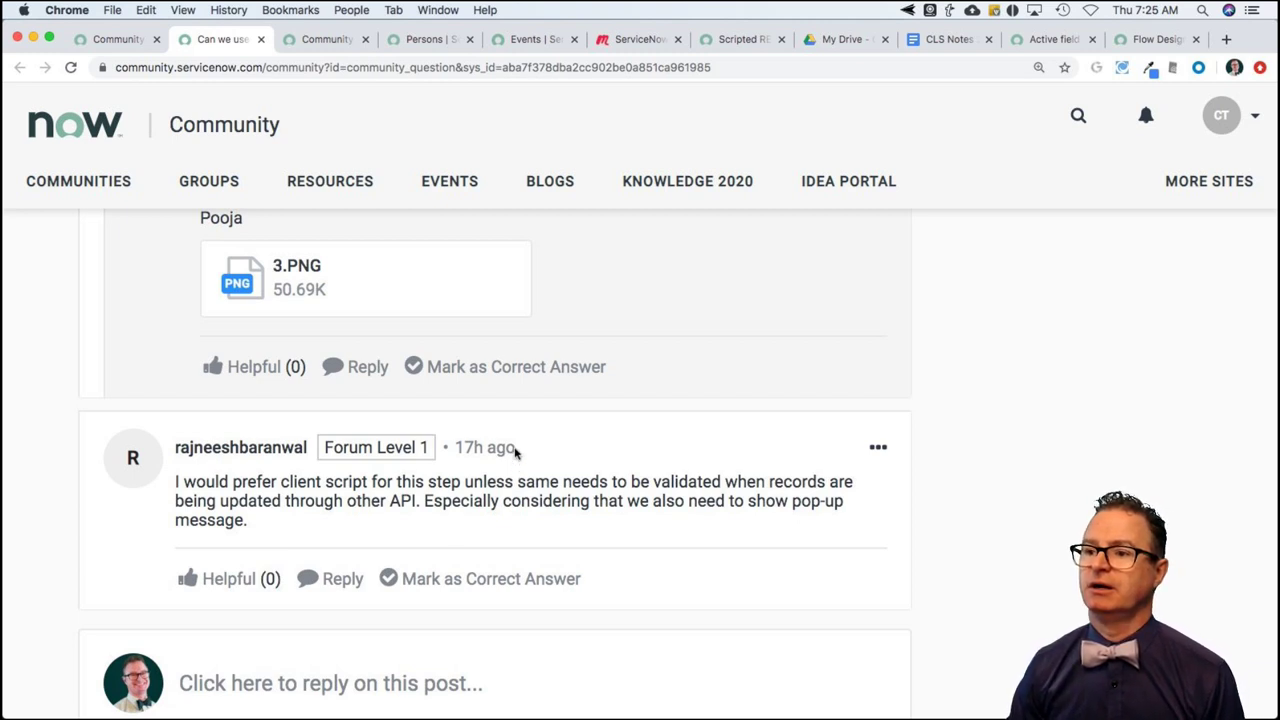
scroll(516, 452, up, 1)
scroll(423, 454, down, 3)
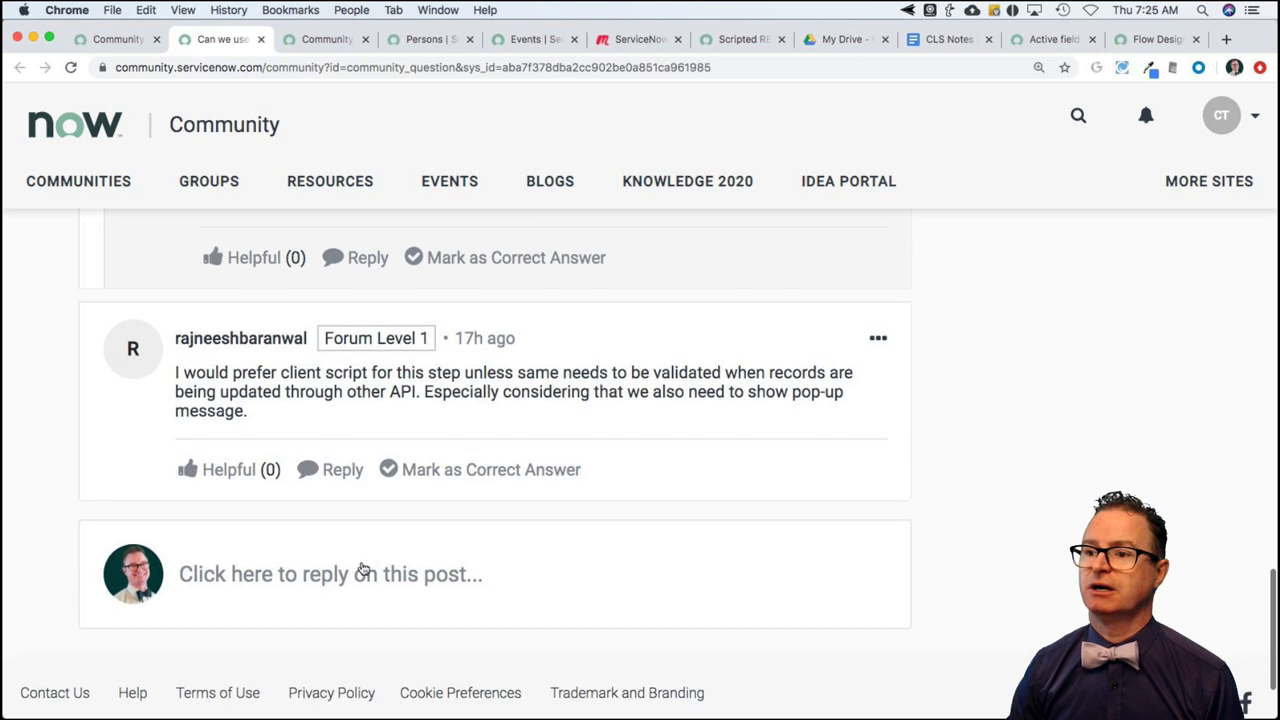
click(354, 576)
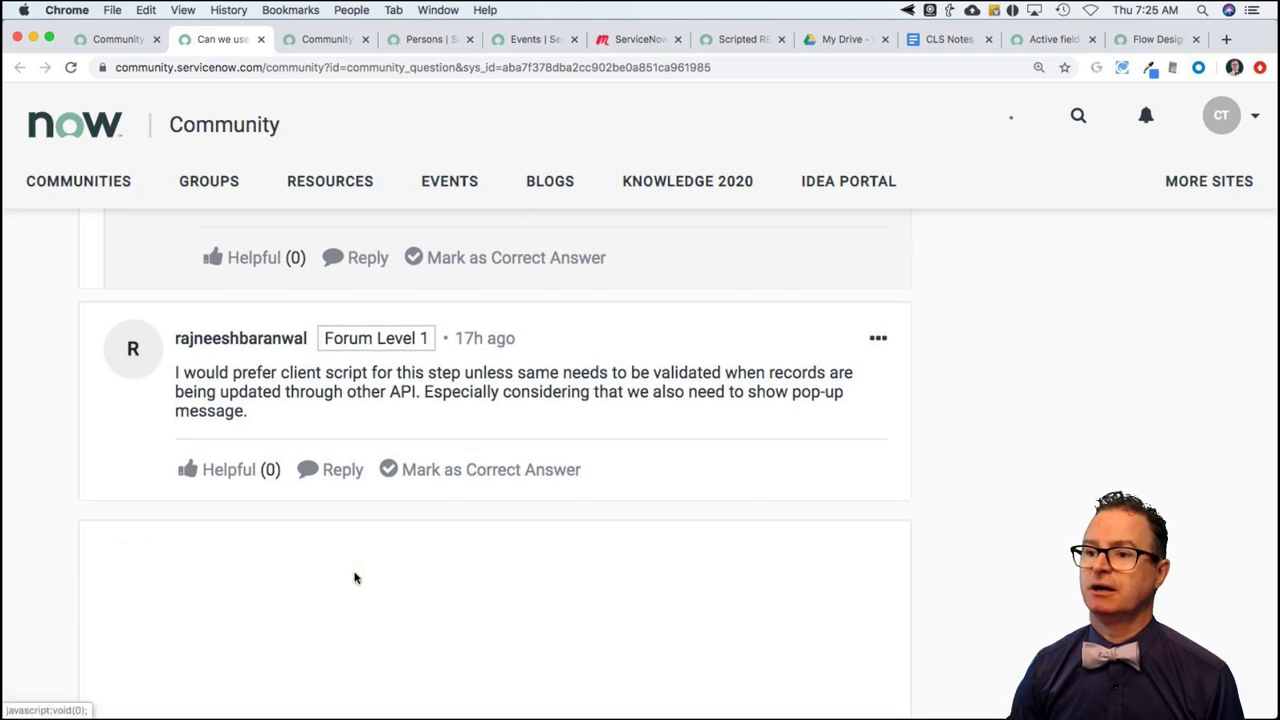
Start the reply by challenging the earlier answerer and preferring data validation via business rules
scroll(360, 594, down, 1)
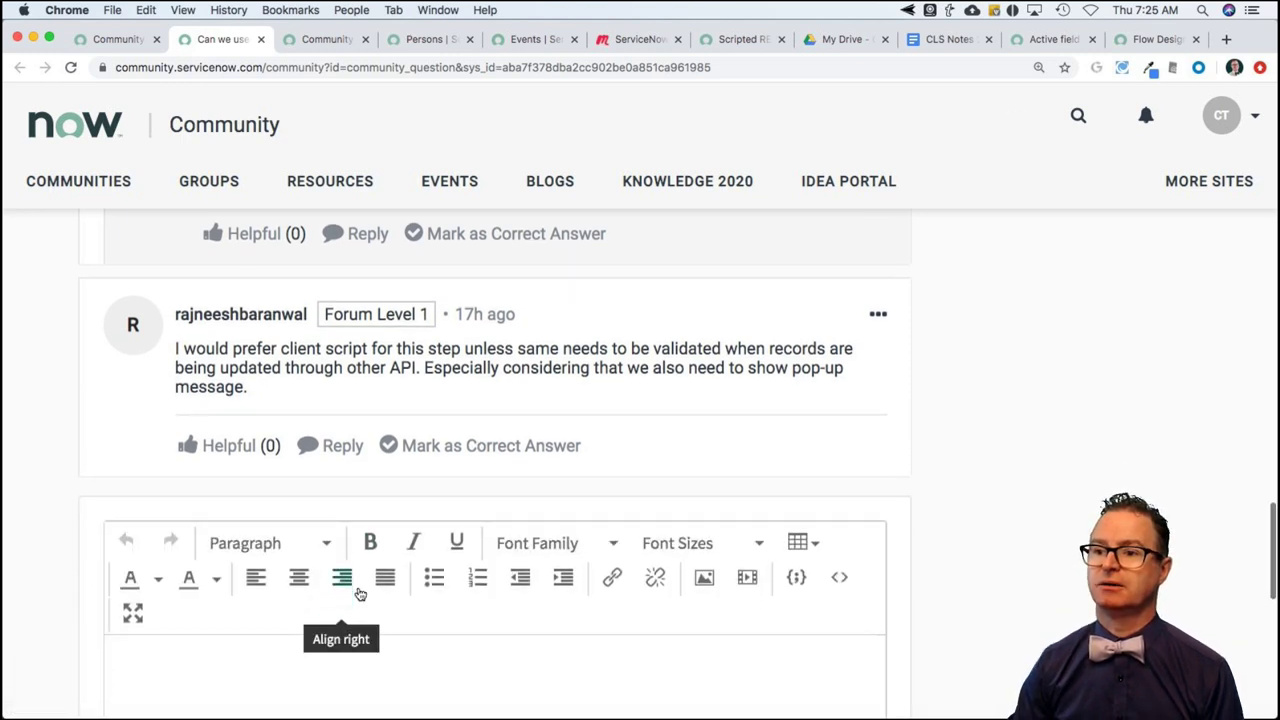
scroll(355, 594, down, 3)
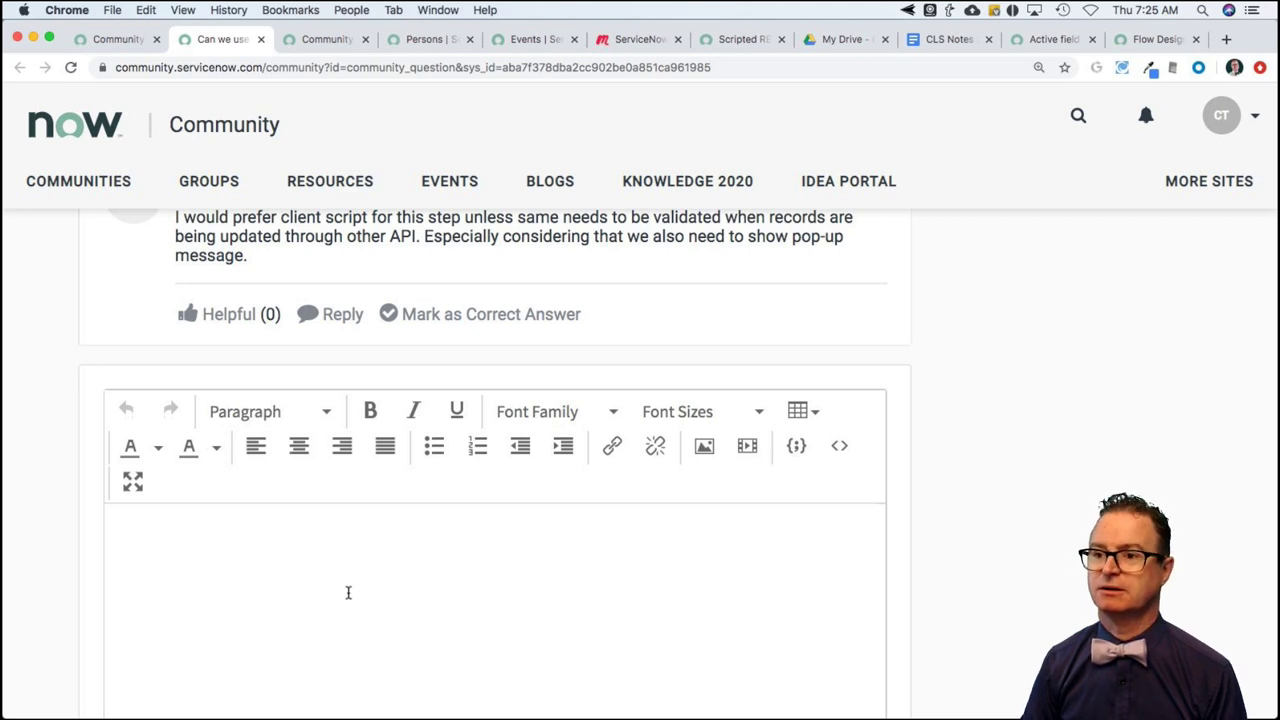
text(I'm goi)
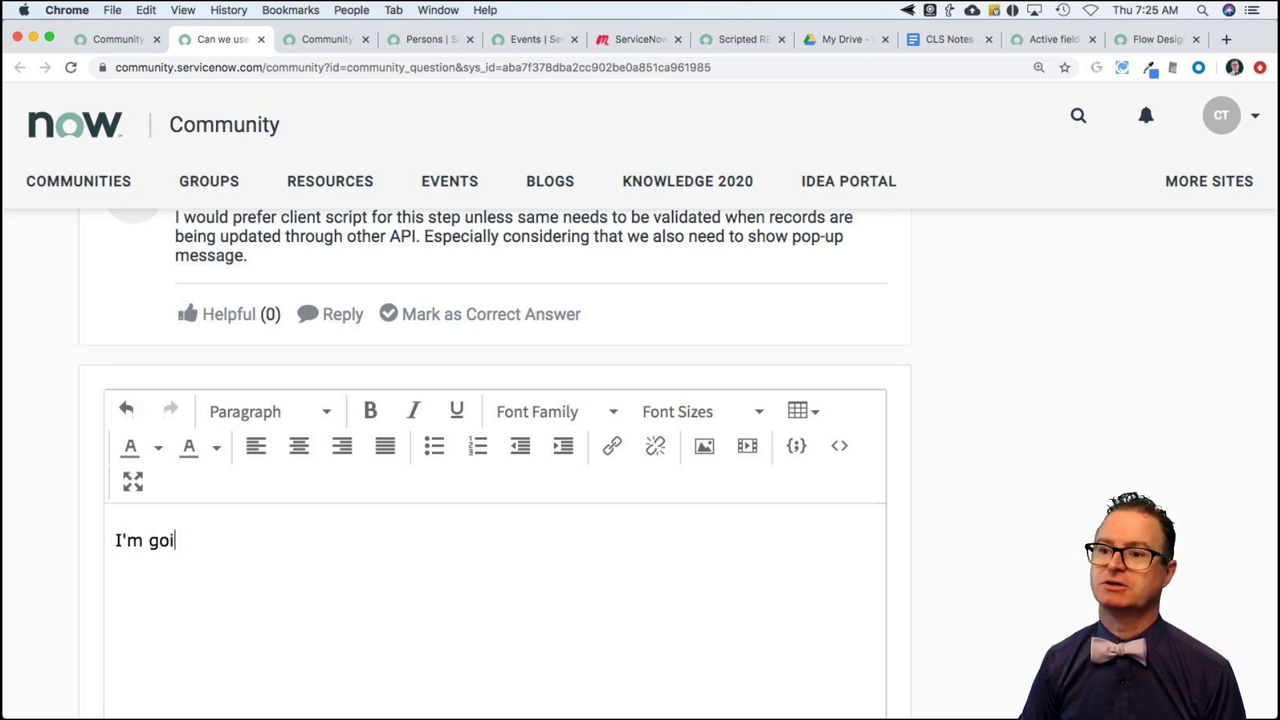
text(ng to challe)
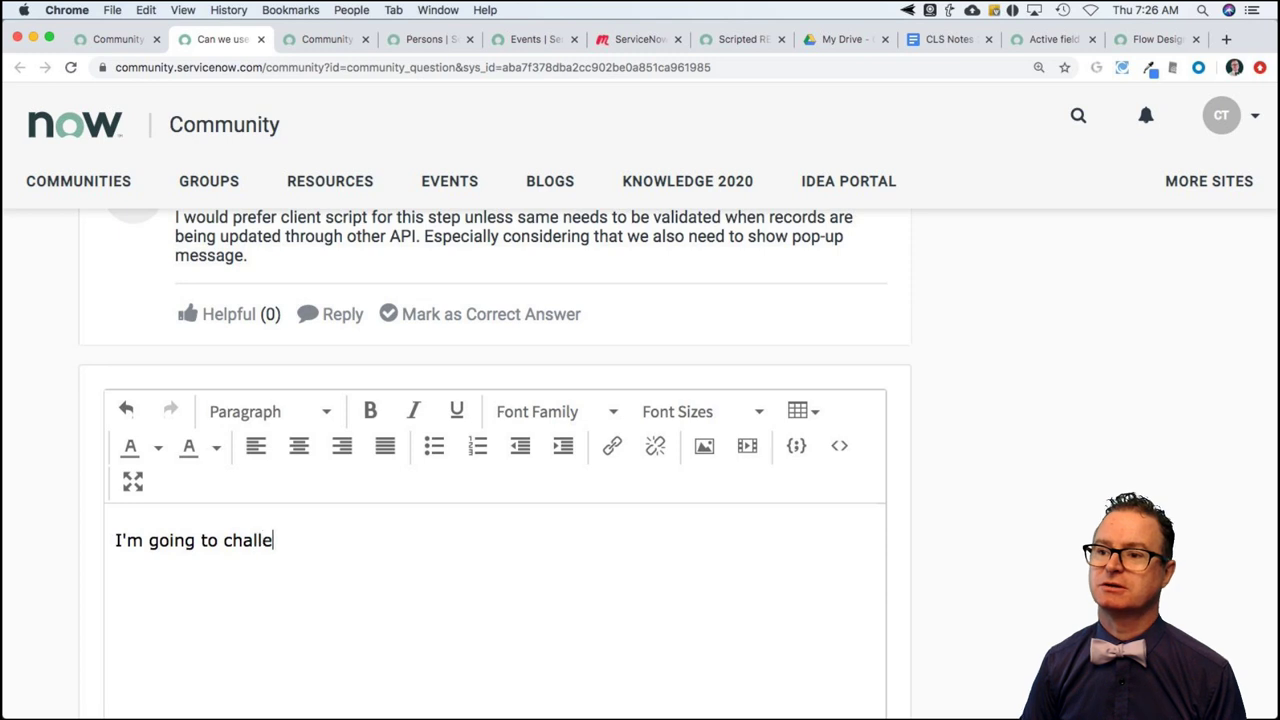
text(nge Pra)
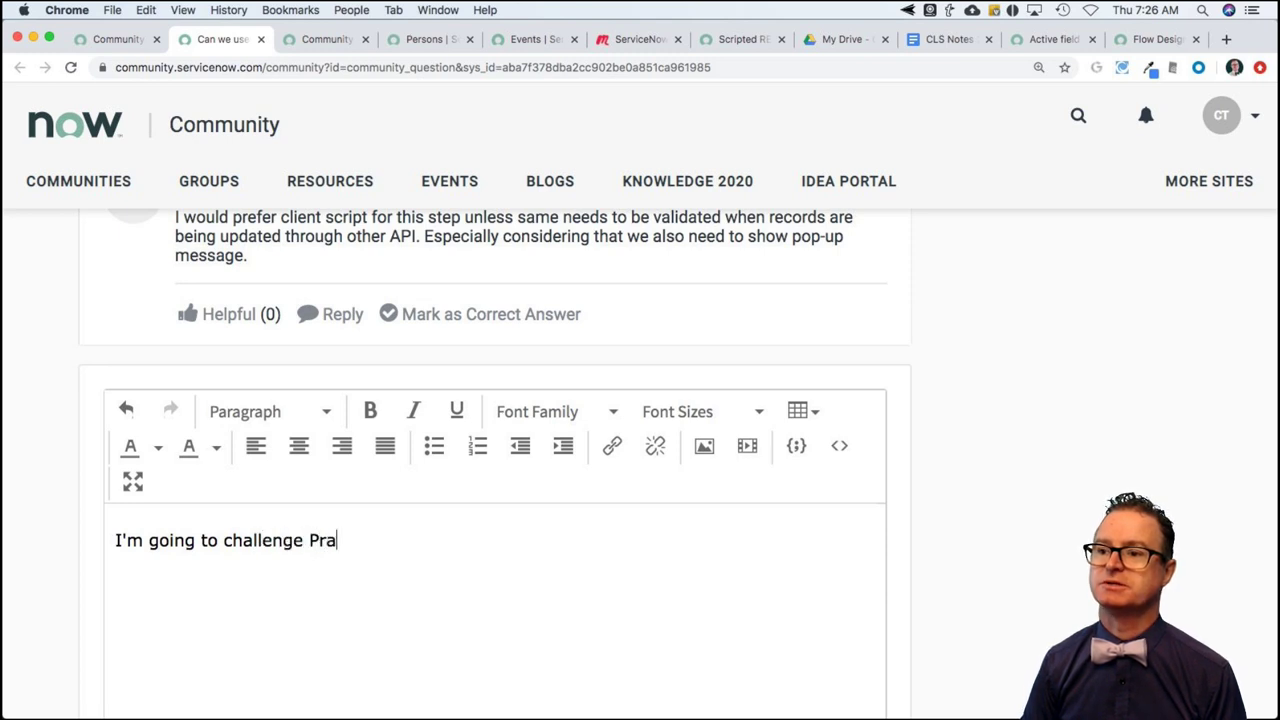
text(deep )
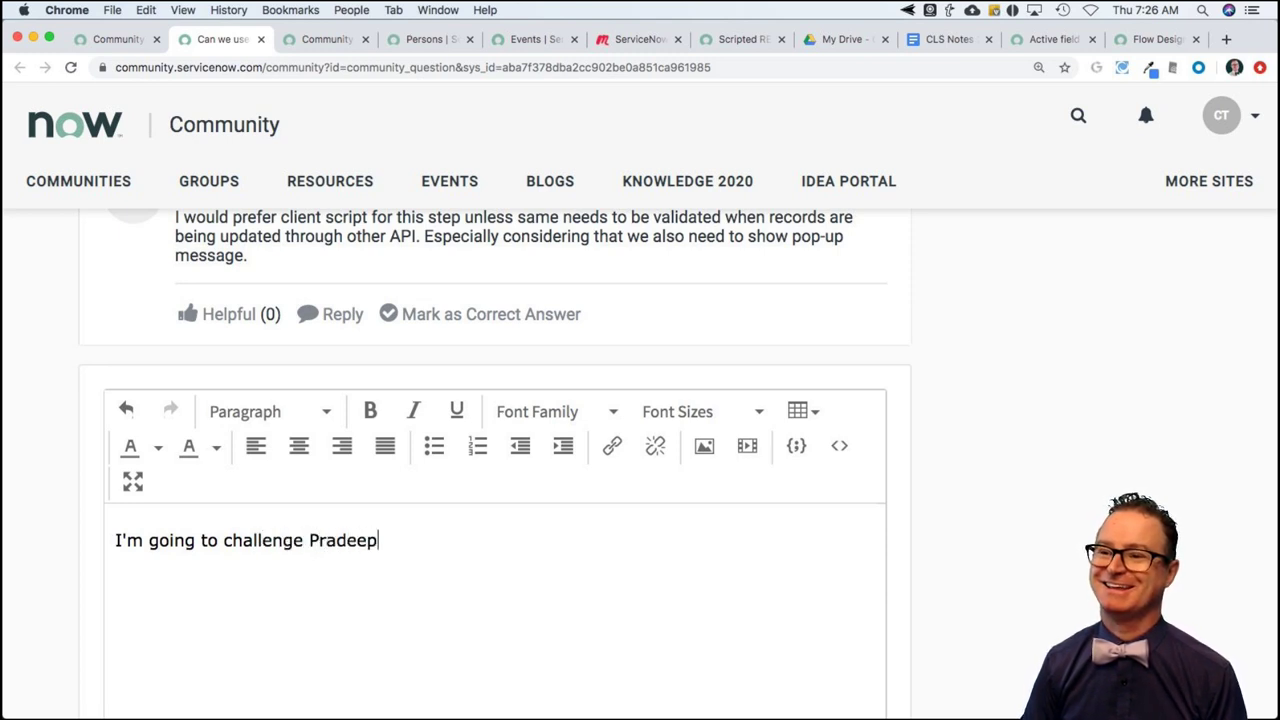
text(on this)
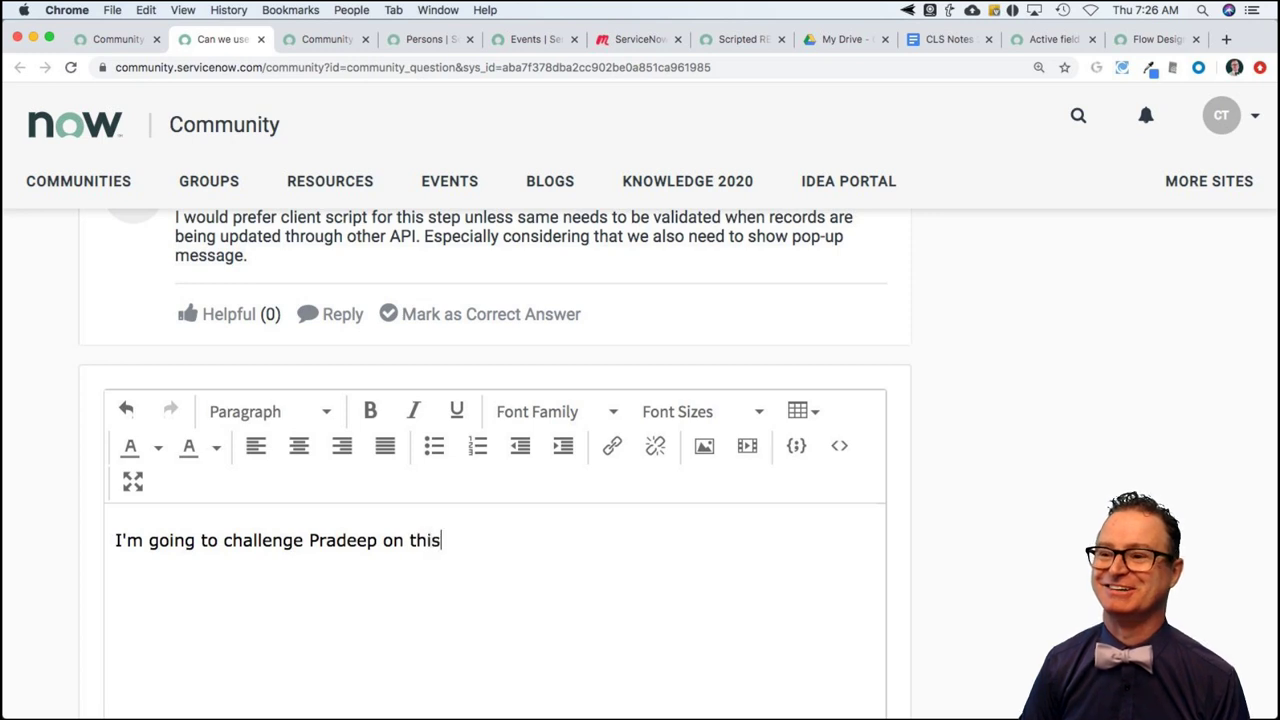
text( on)
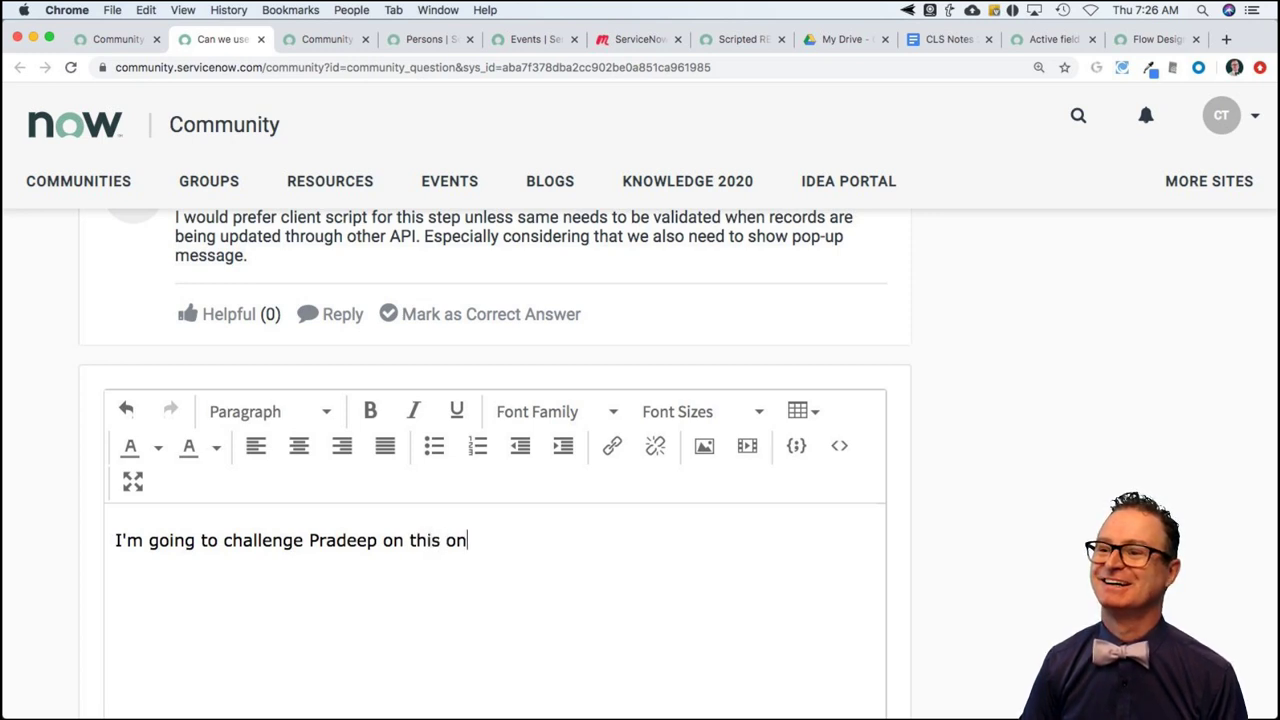
text(e - I )
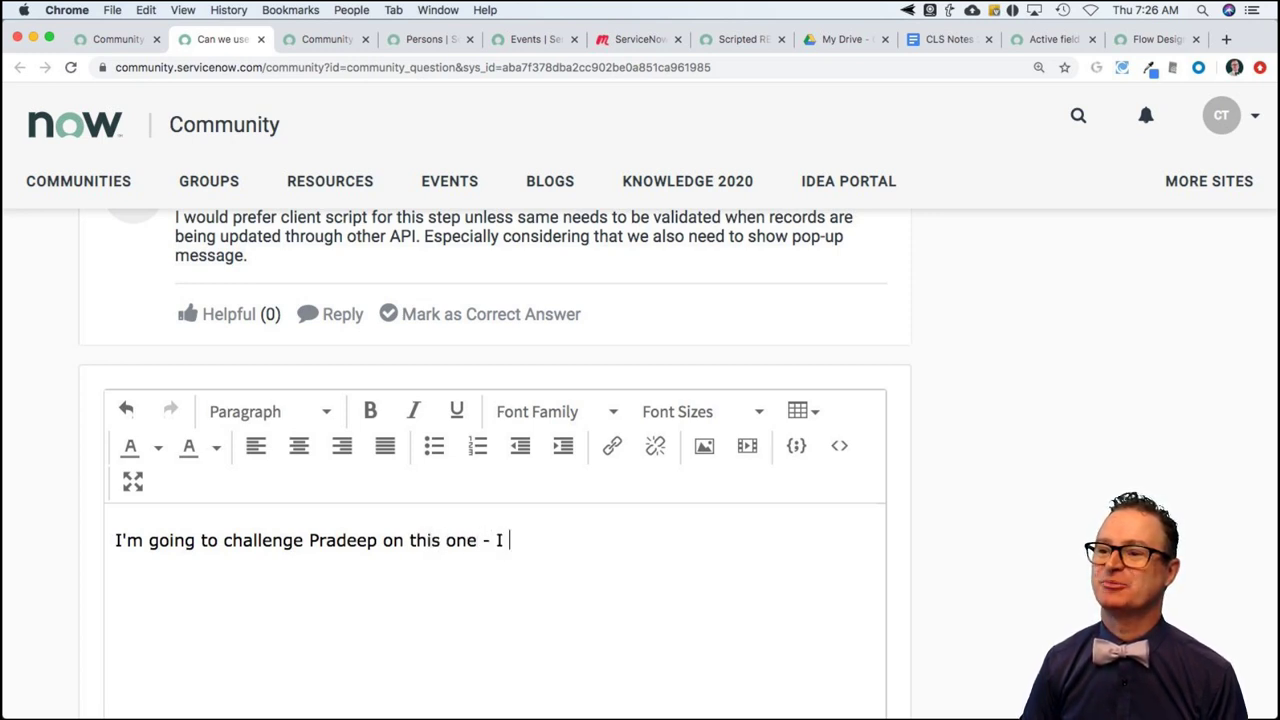
text(prefer t)
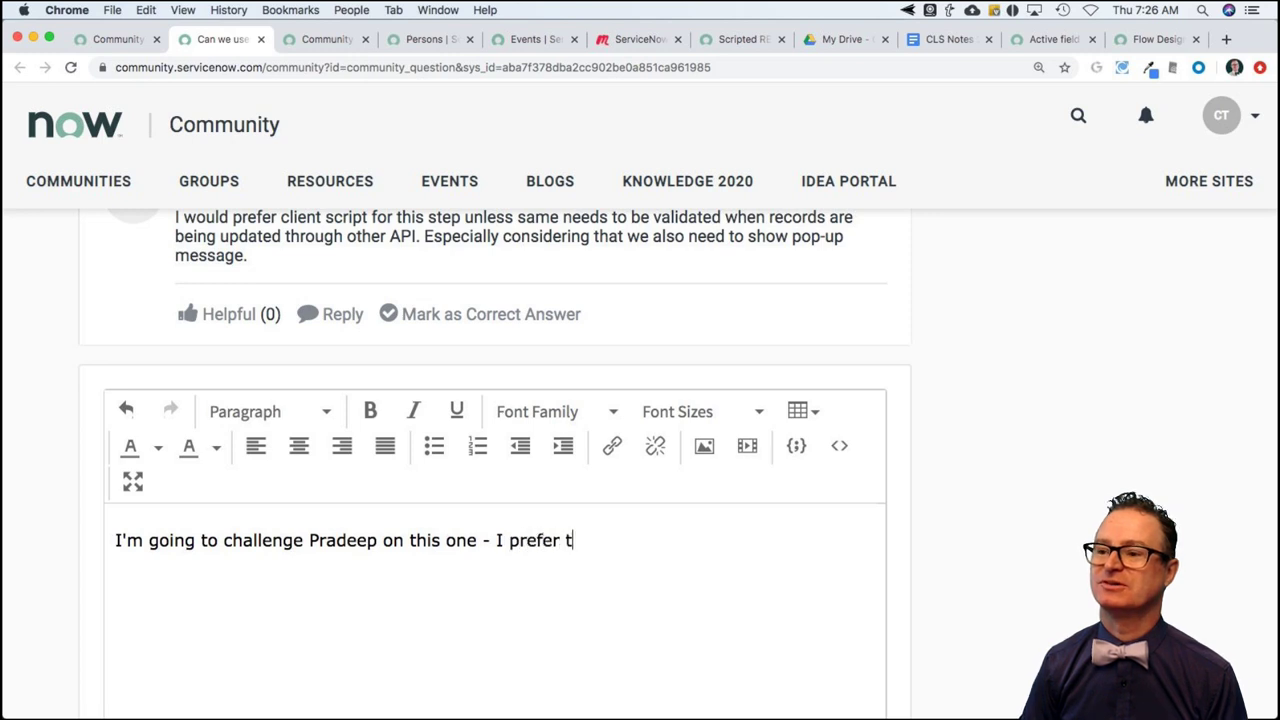
text(o do data)
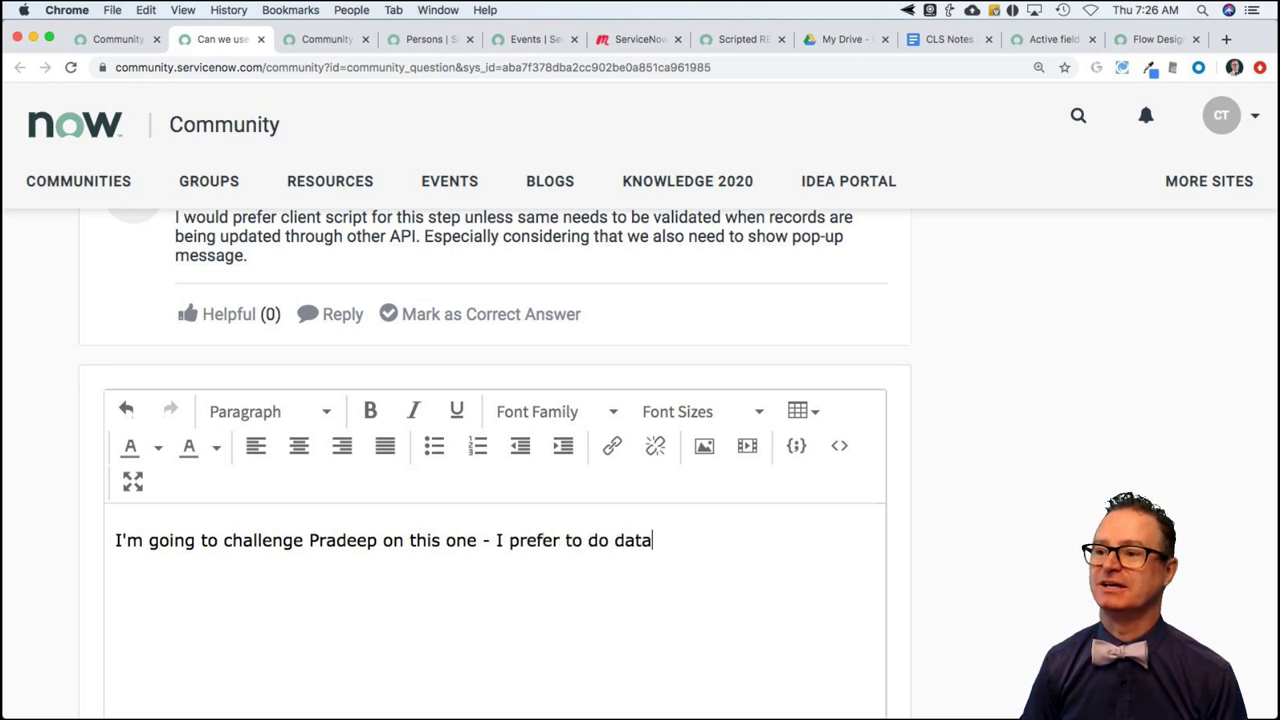
text( validate )
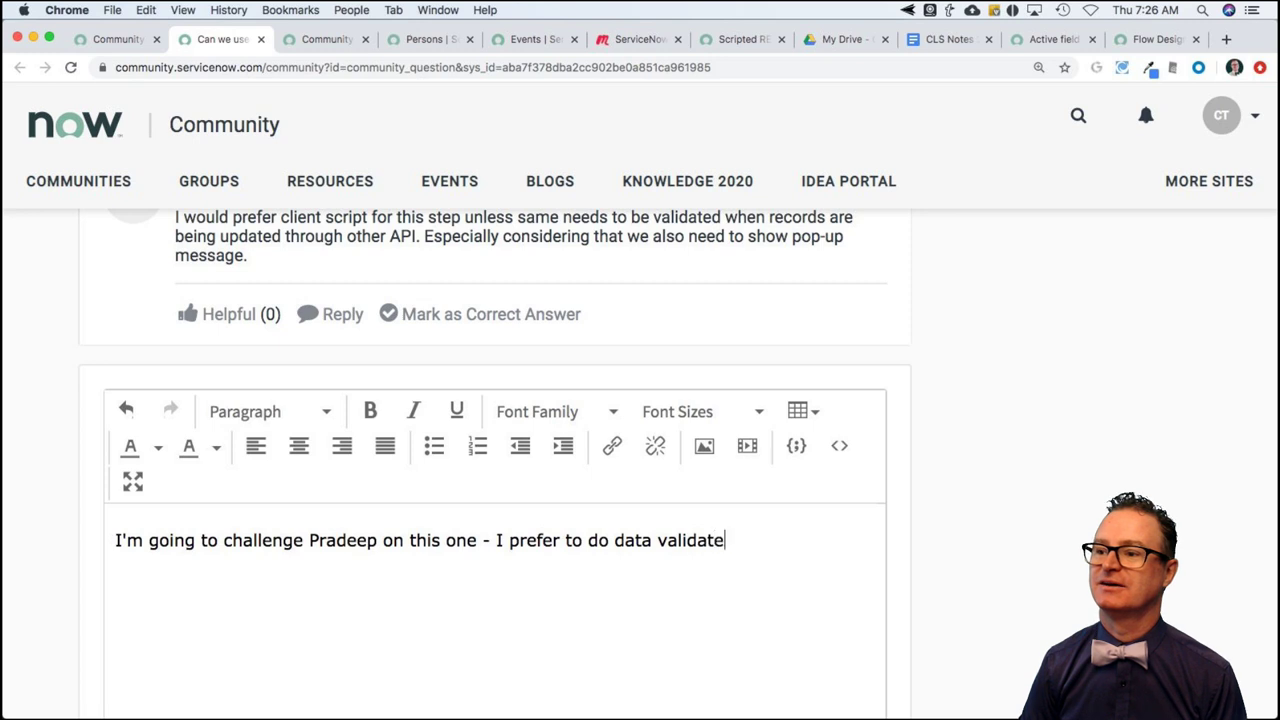
text(via b)
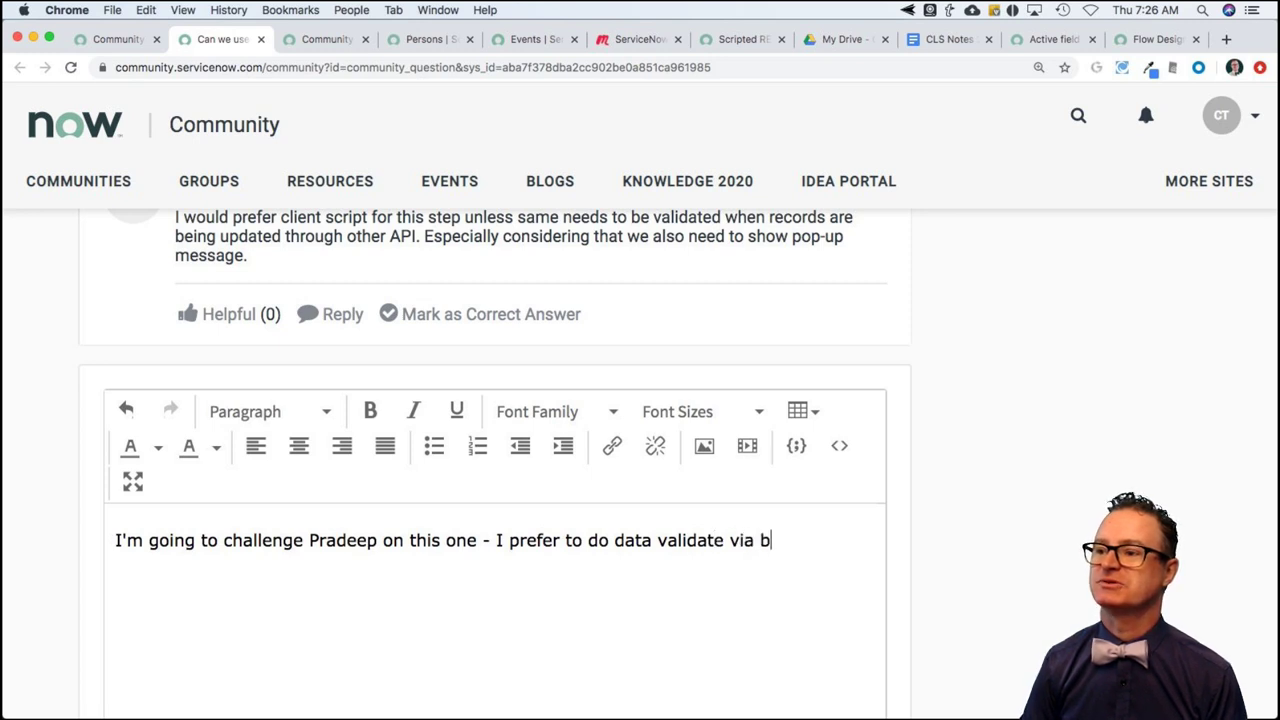
text(usiness r)
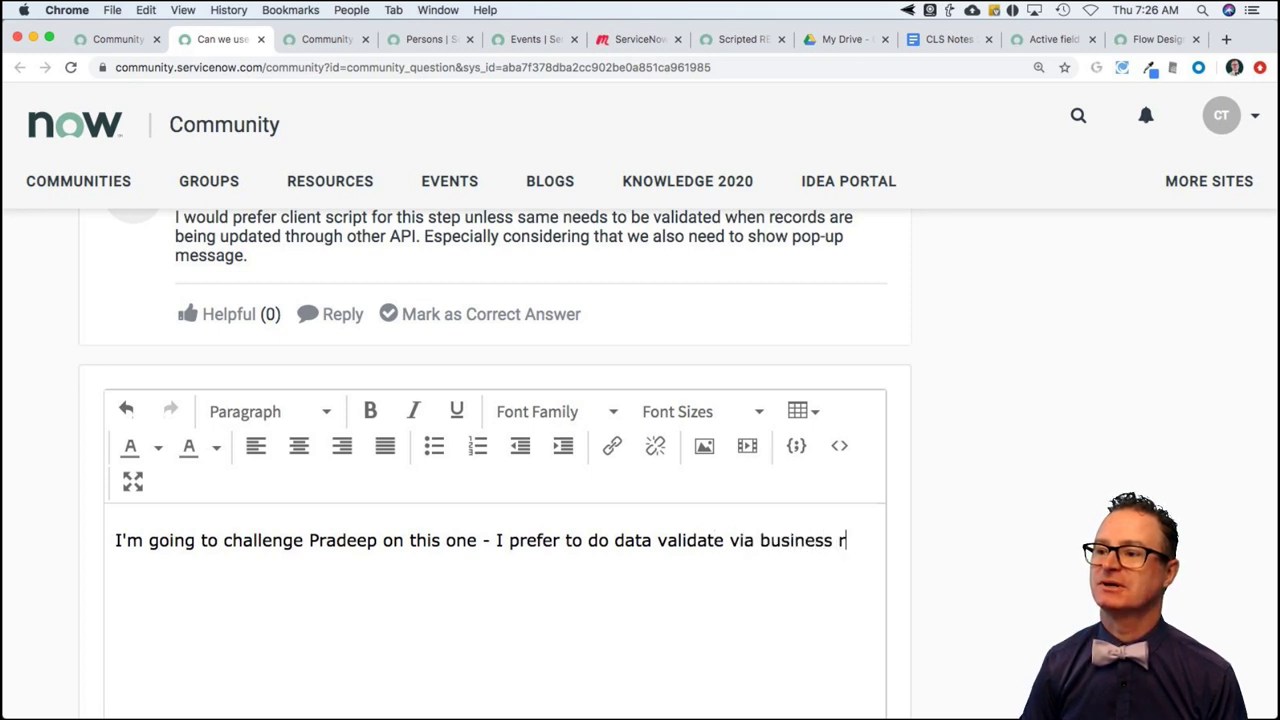
text(ules.)
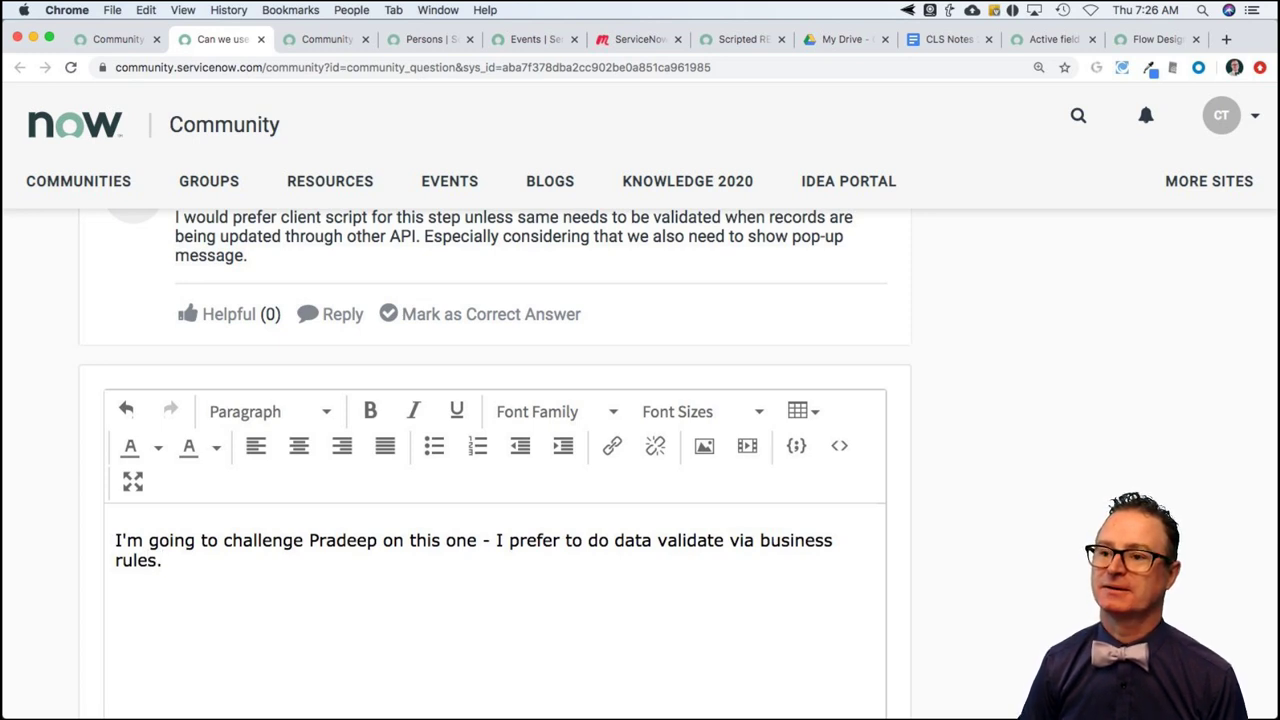
text( You h)
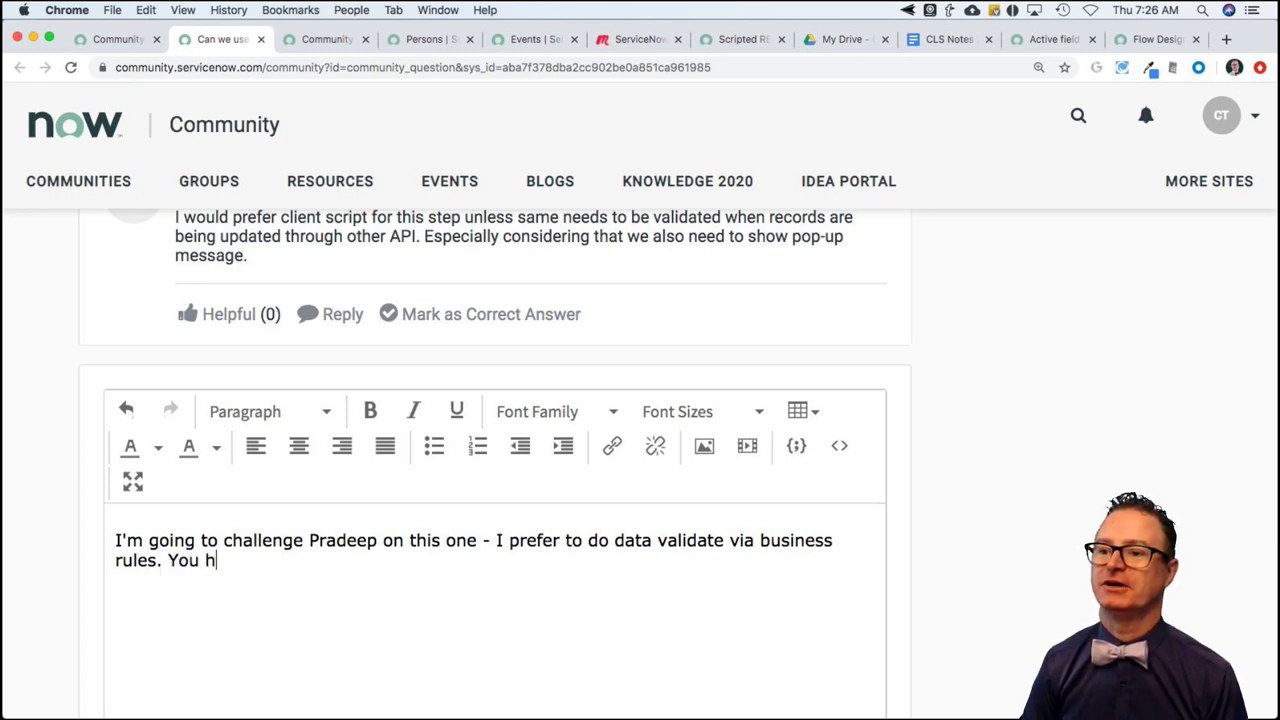
text(ave a codele)
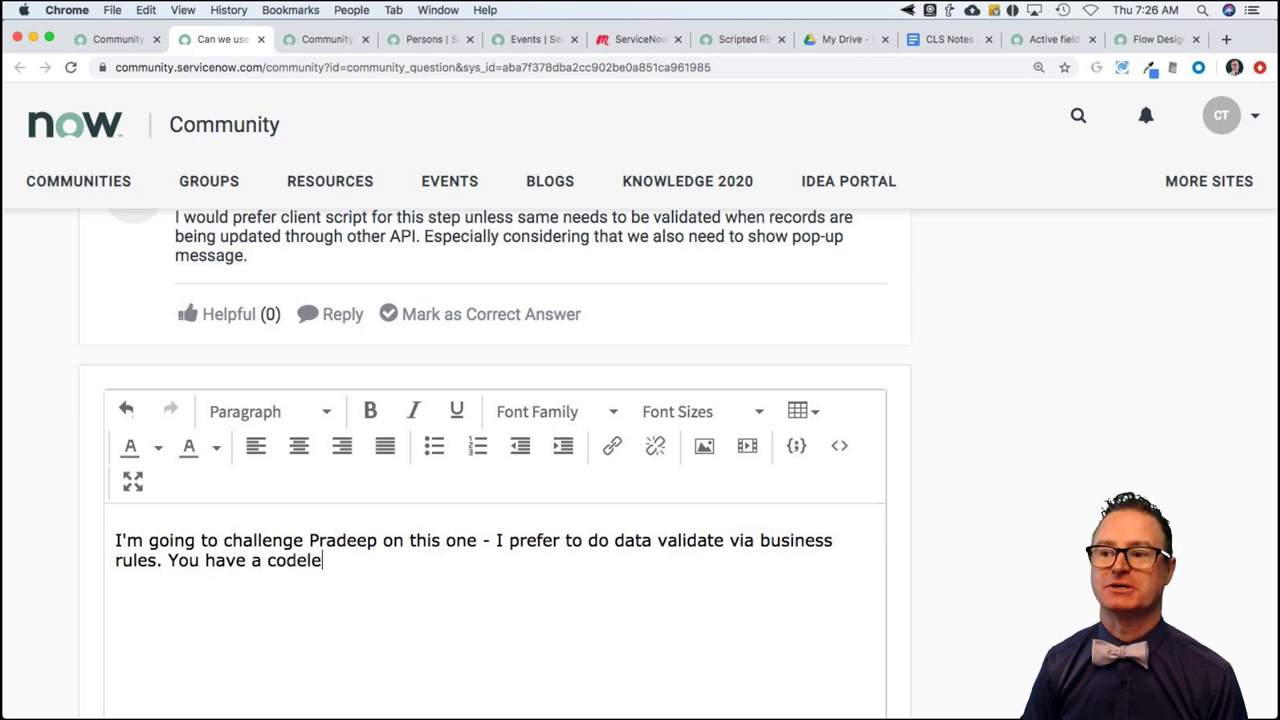
text(ss option and)
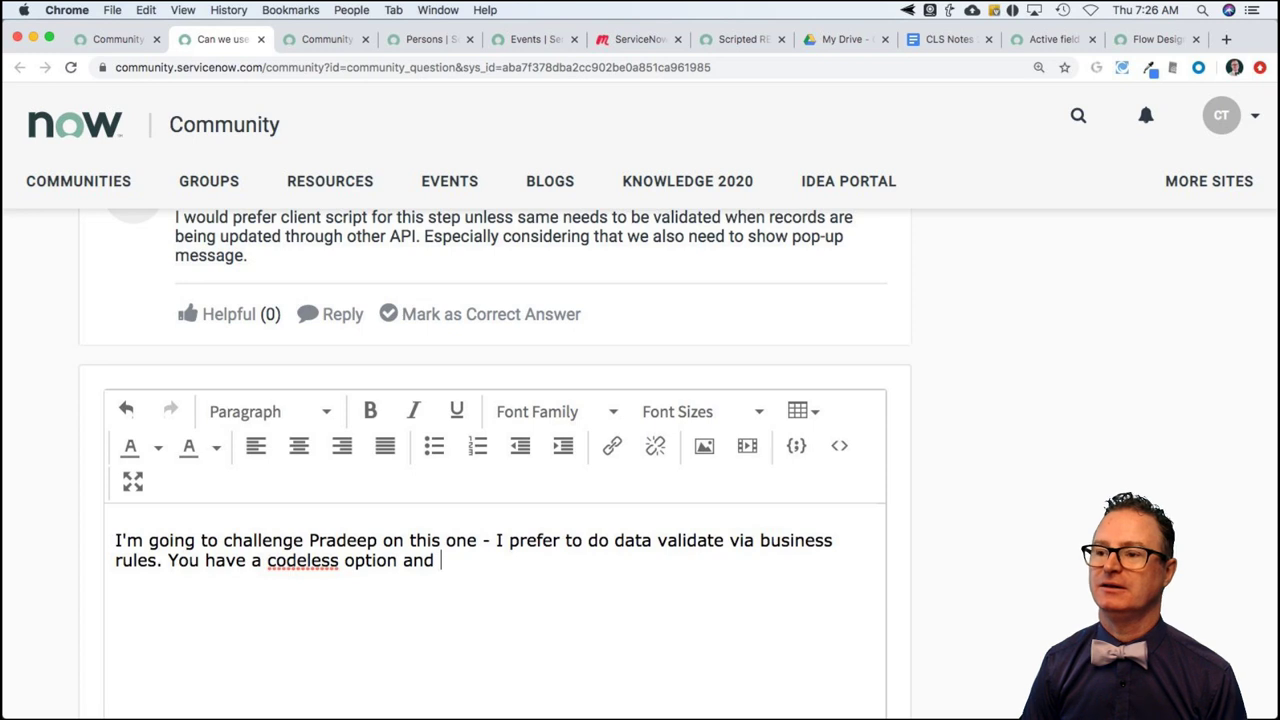
text( easy ac)
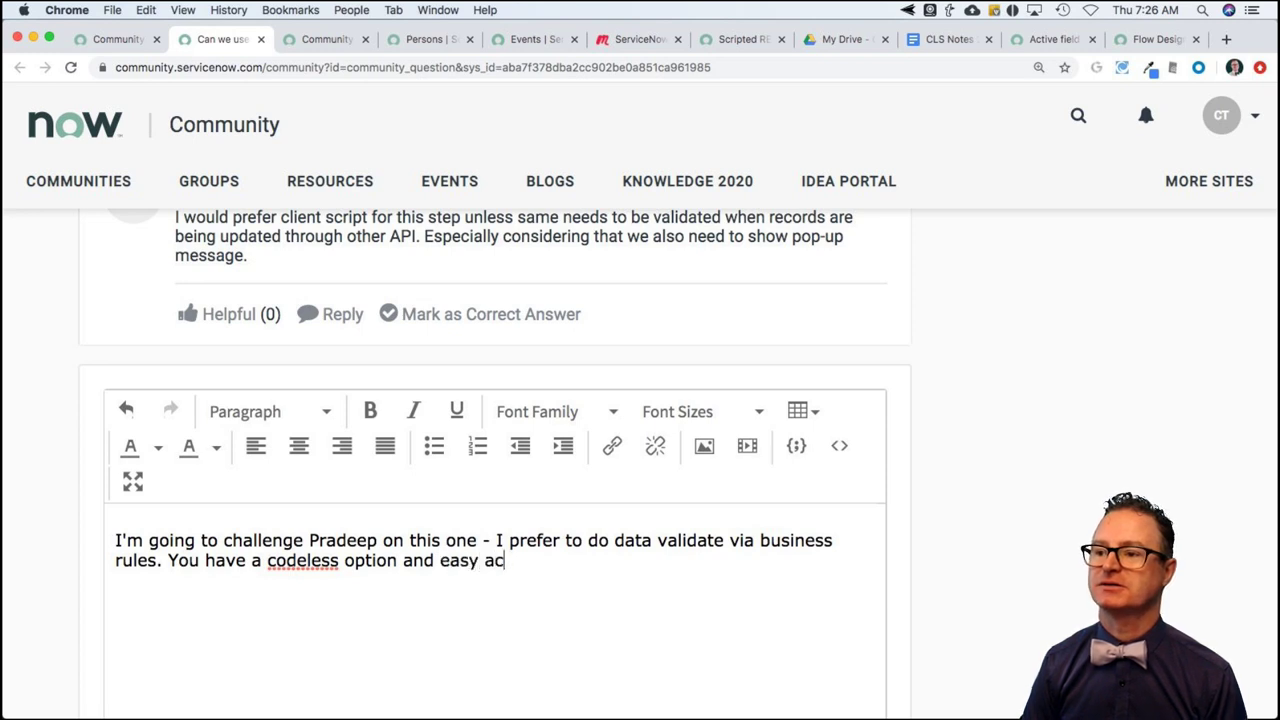
text(cess to ot)
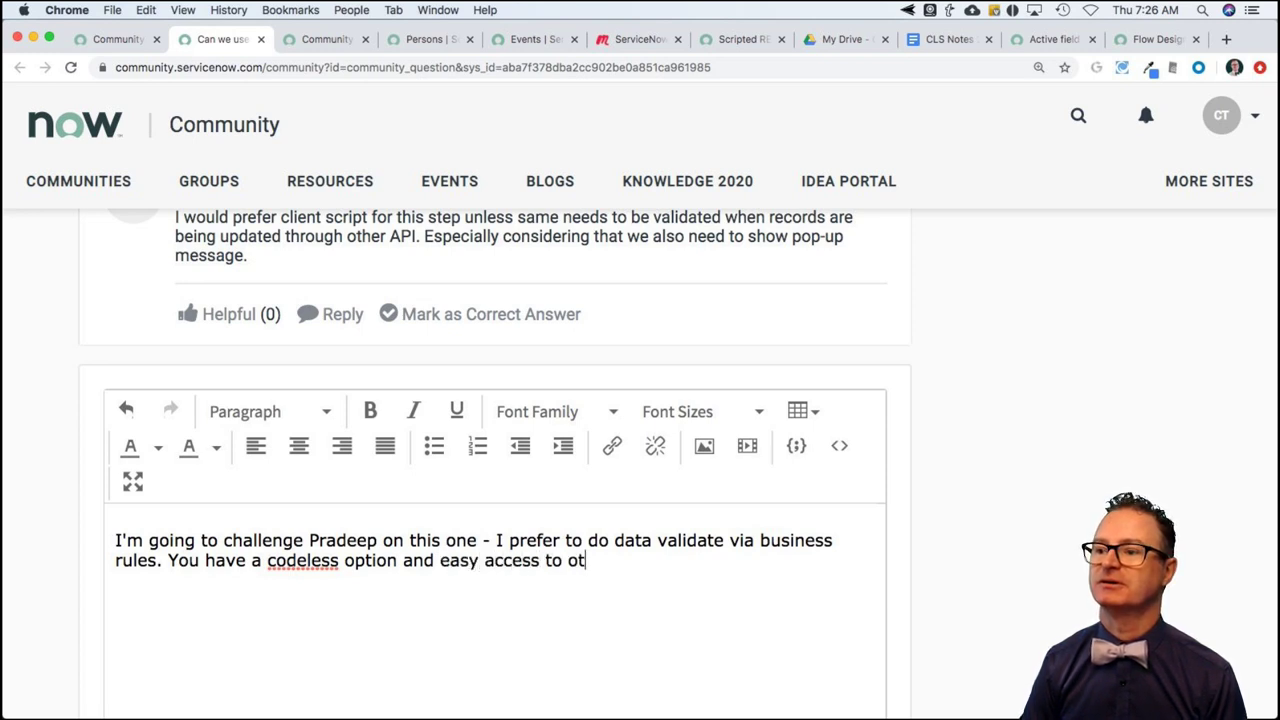
text(her data in t)
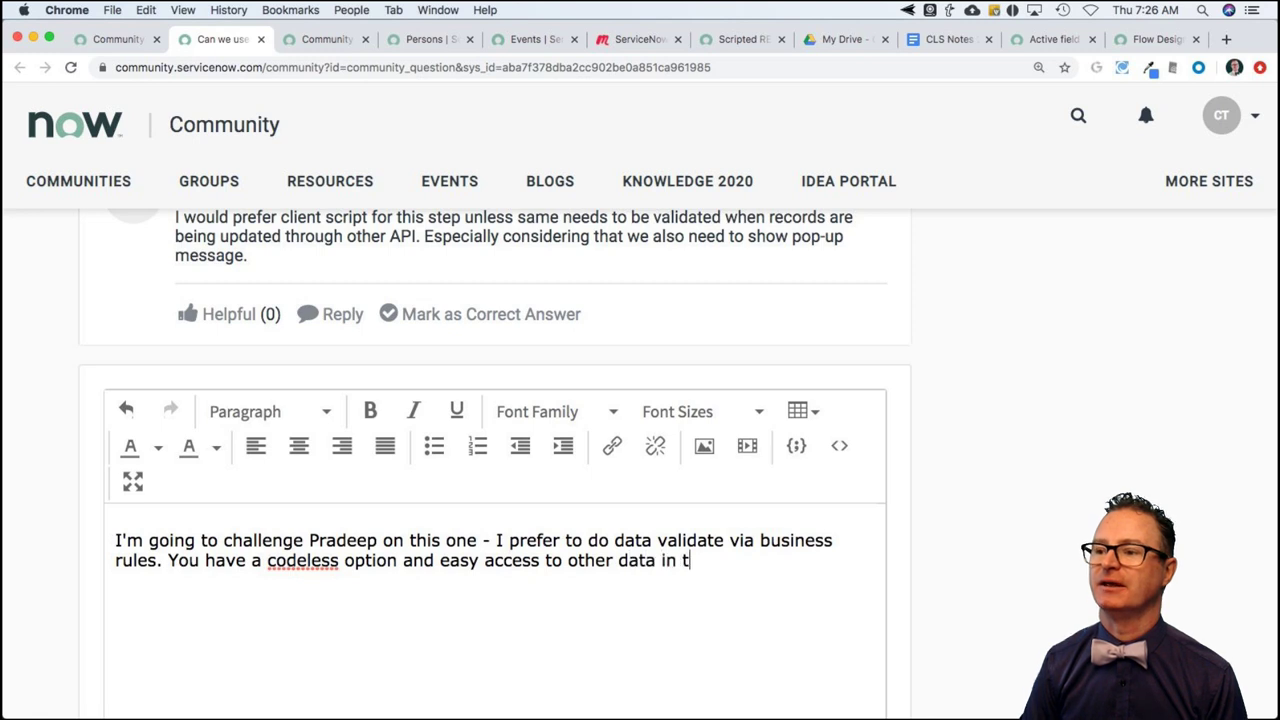
text(he d)
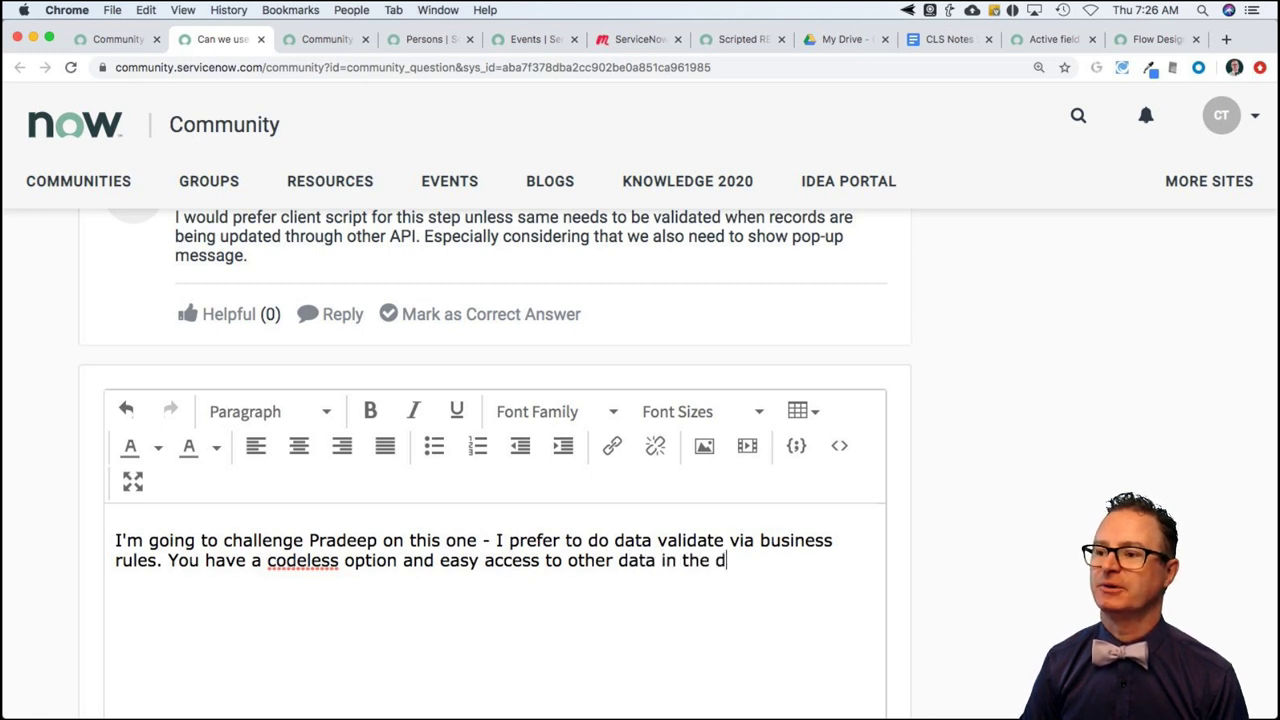
text(atabase wit)
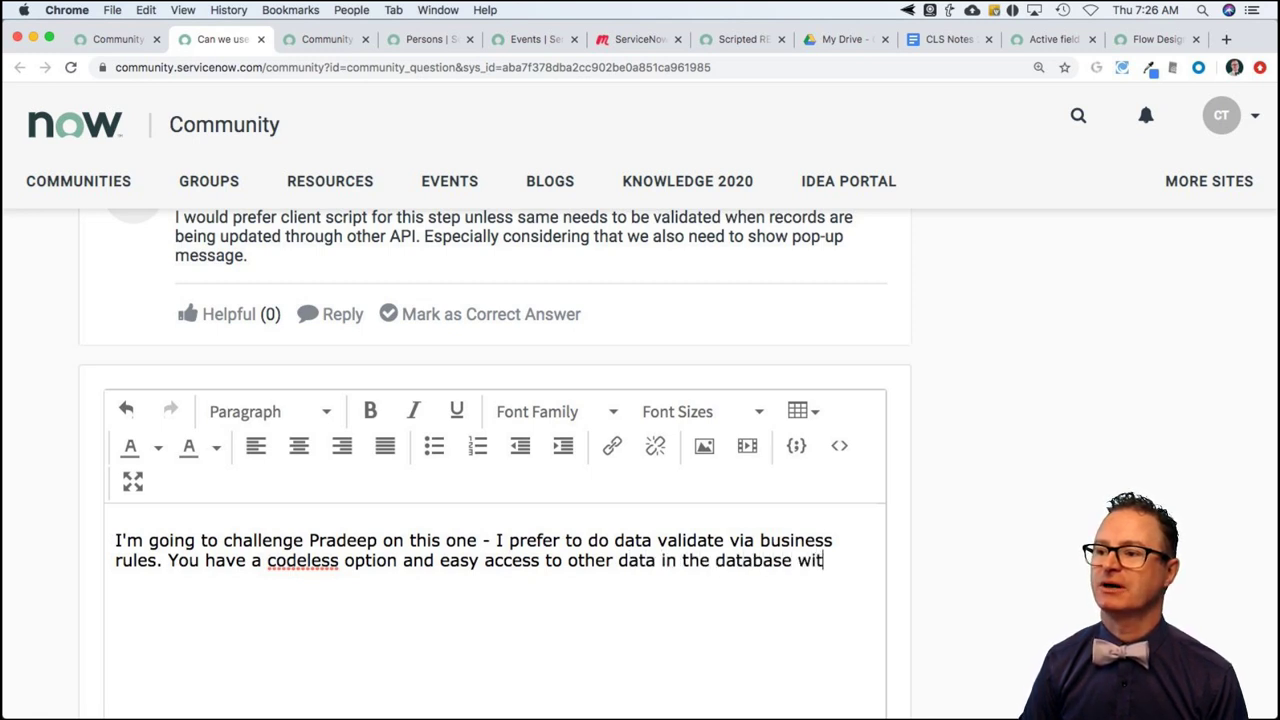
text(hout writing )
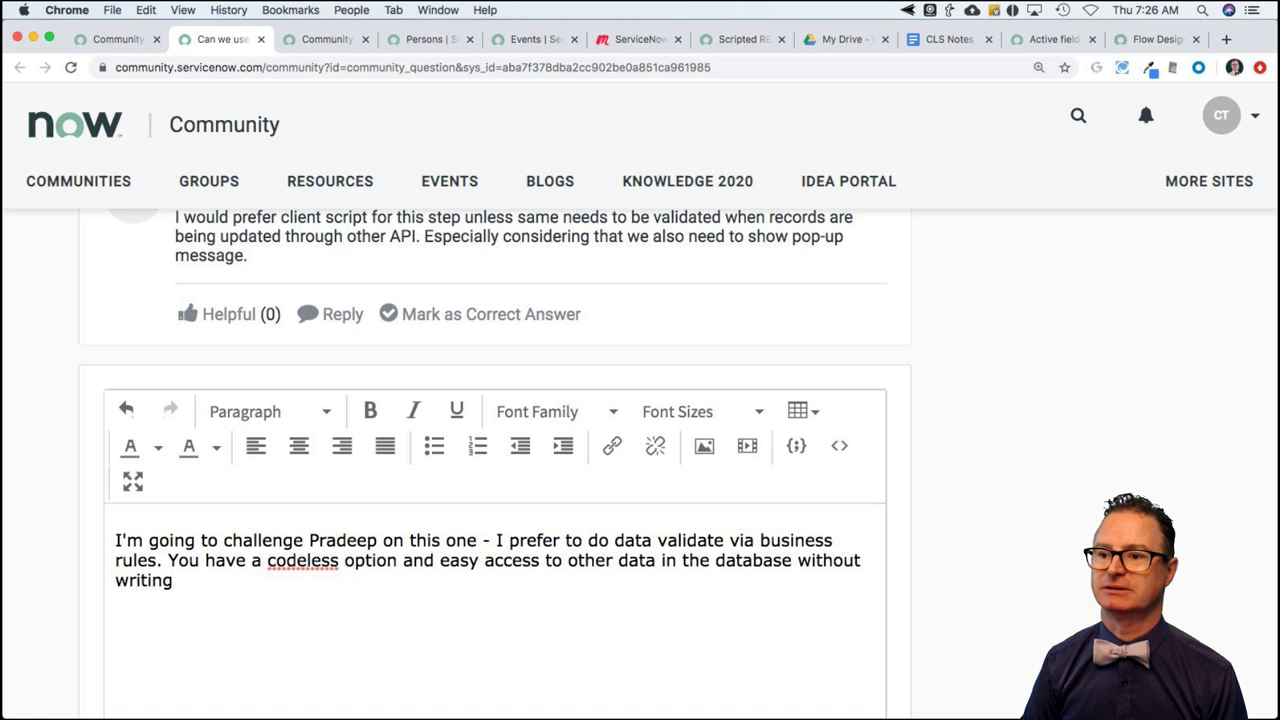
text(Glide)
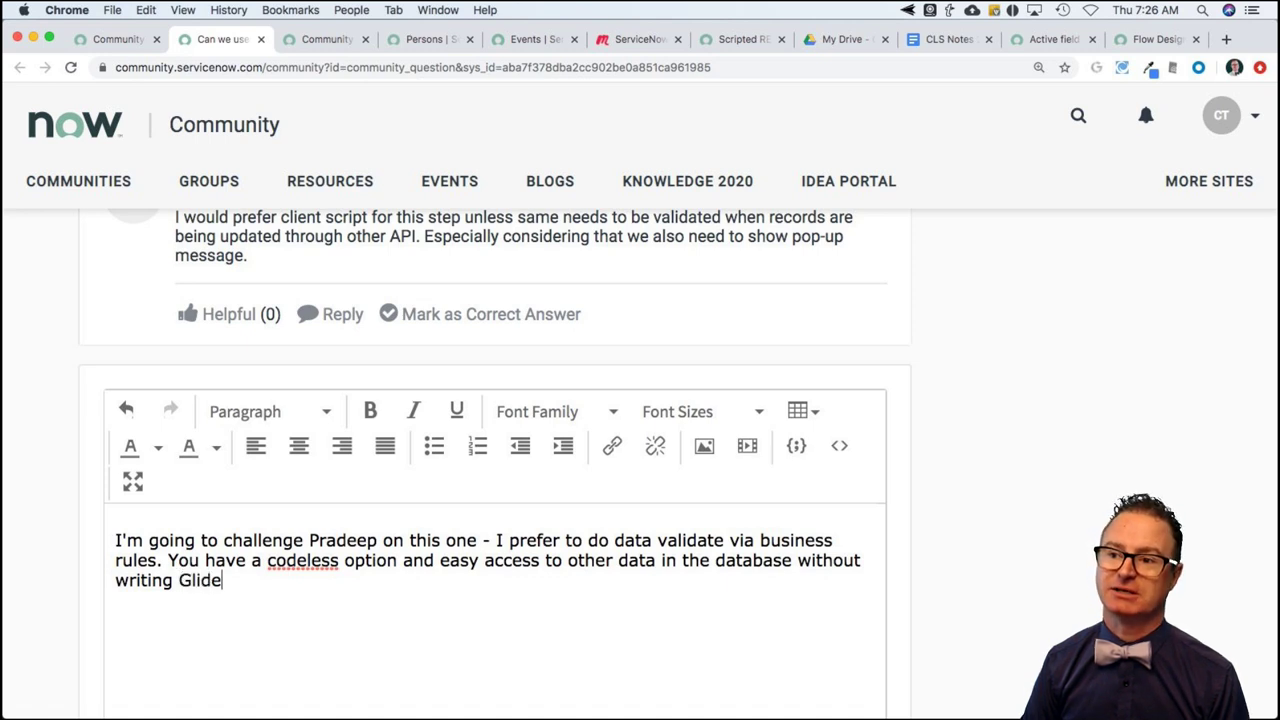
text(AJ)
Finish the reply: business rules avoid GlideAjax, e.g. due date validations w/o code
key(BackSpace)
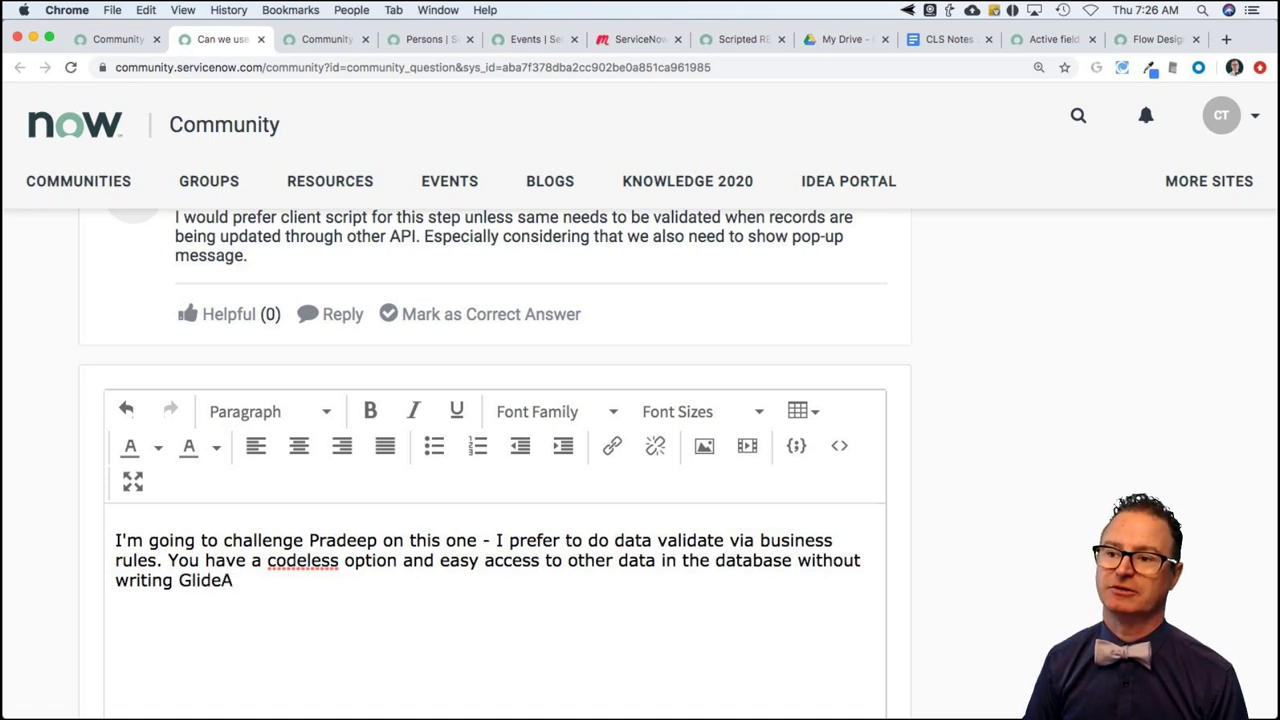
text(jax.)
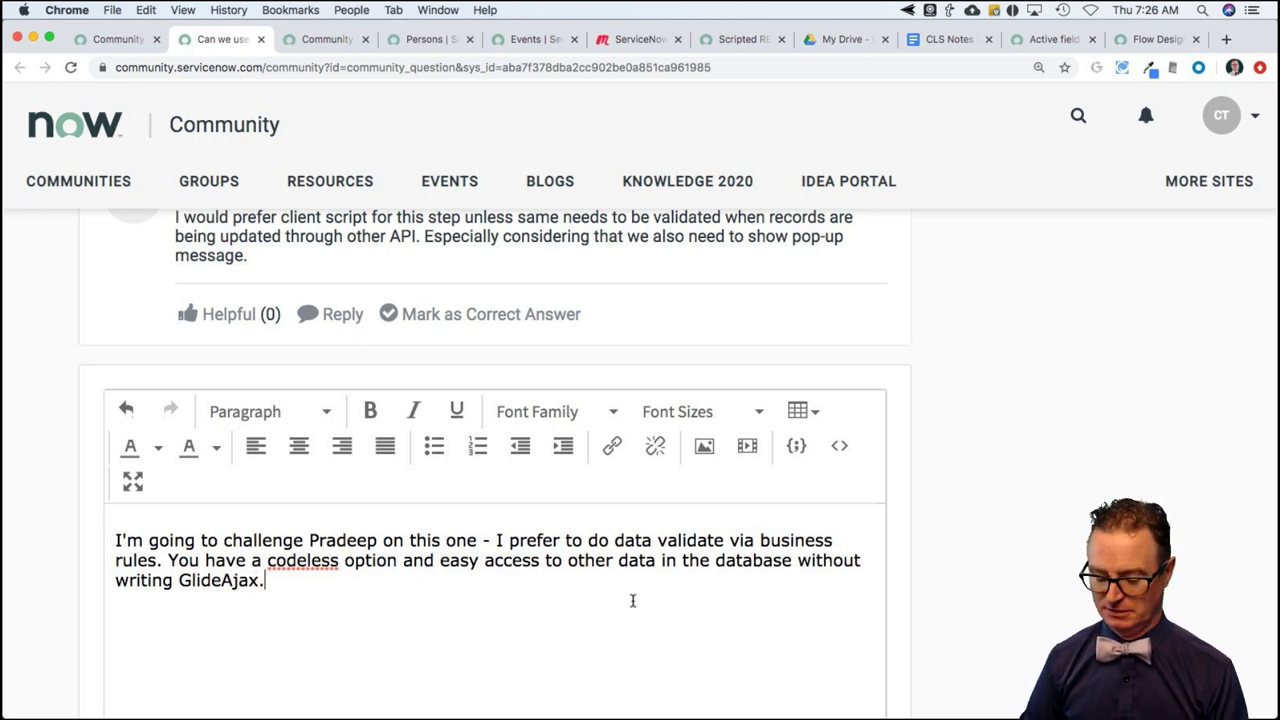
text( I do t)
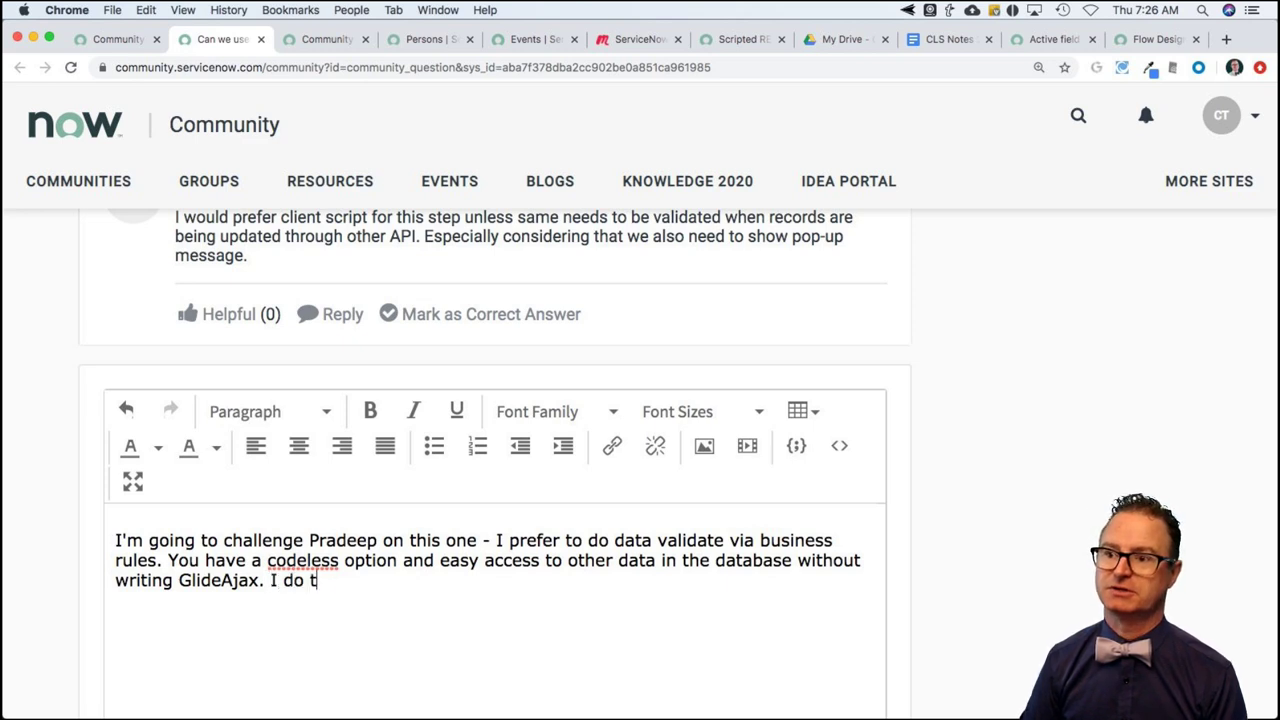
text(his all the)
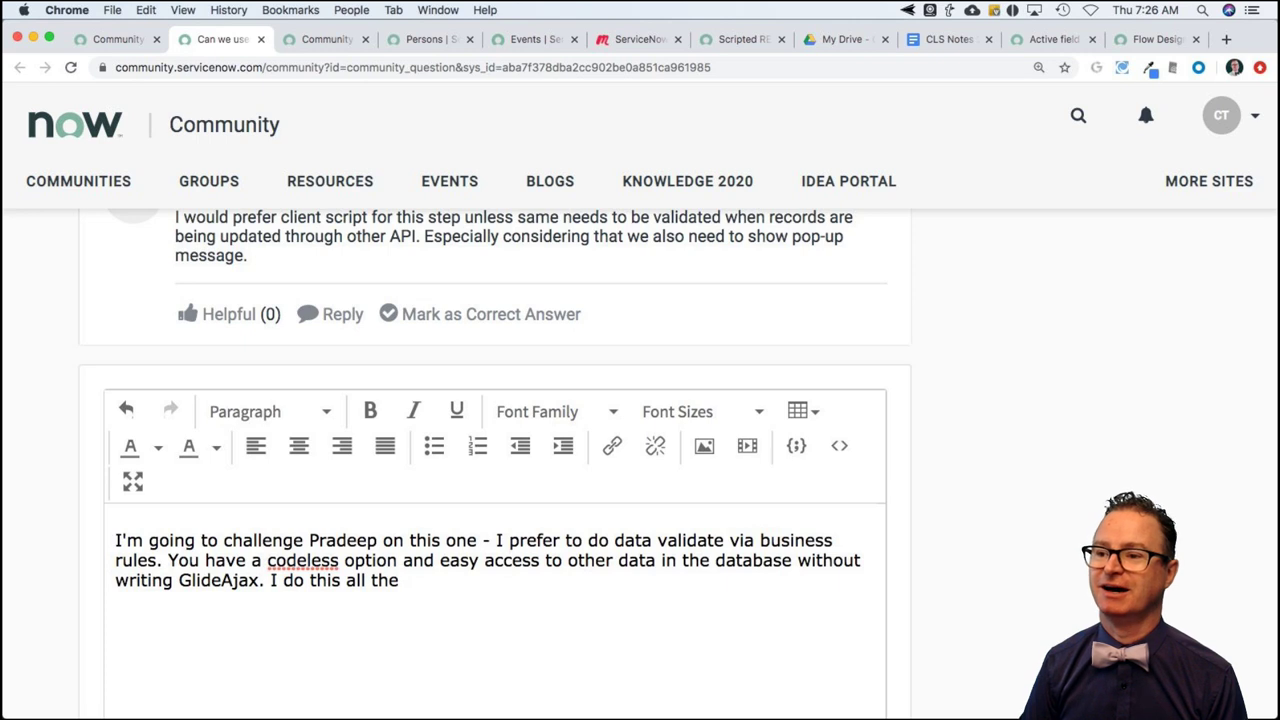
text( time )
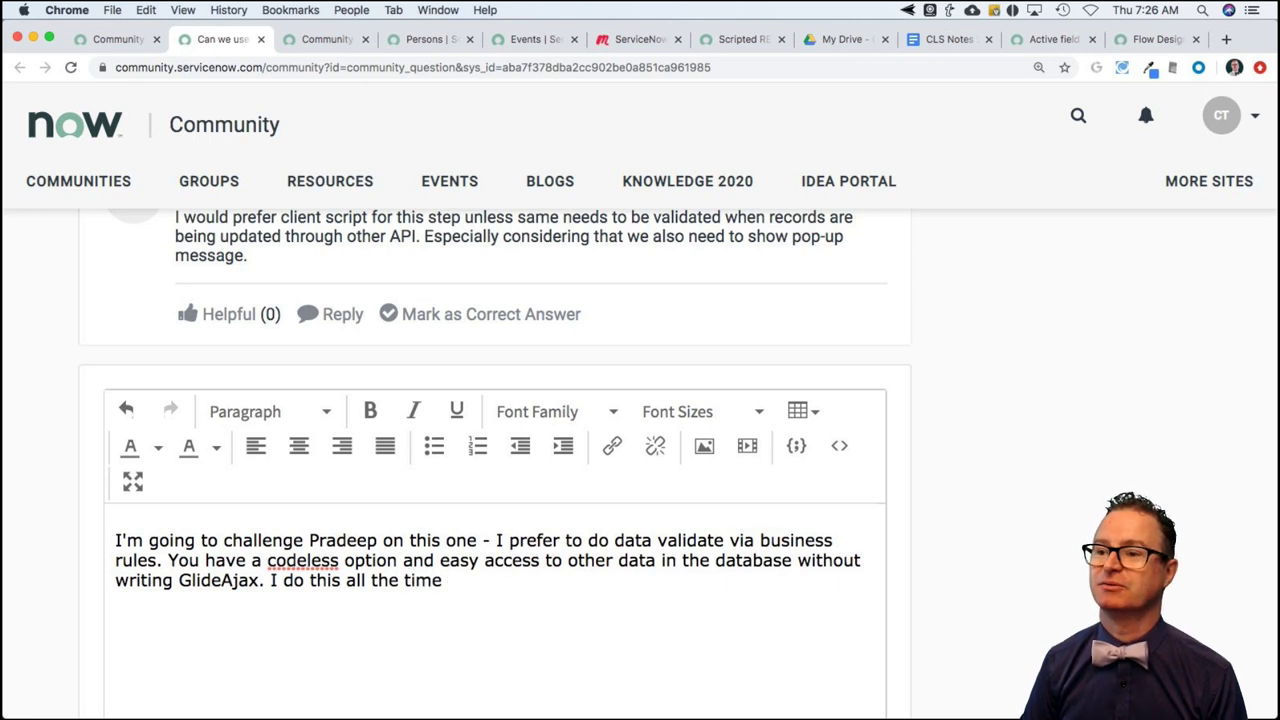
text(with due)
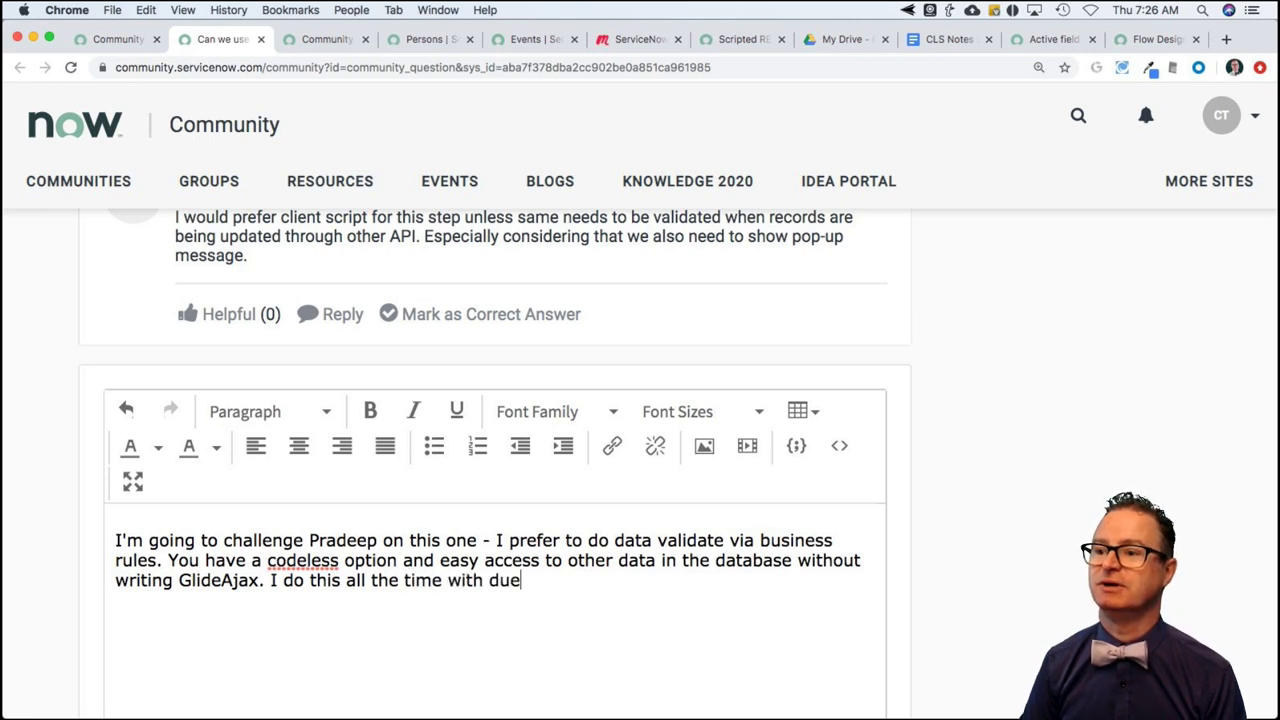
text( date valie)
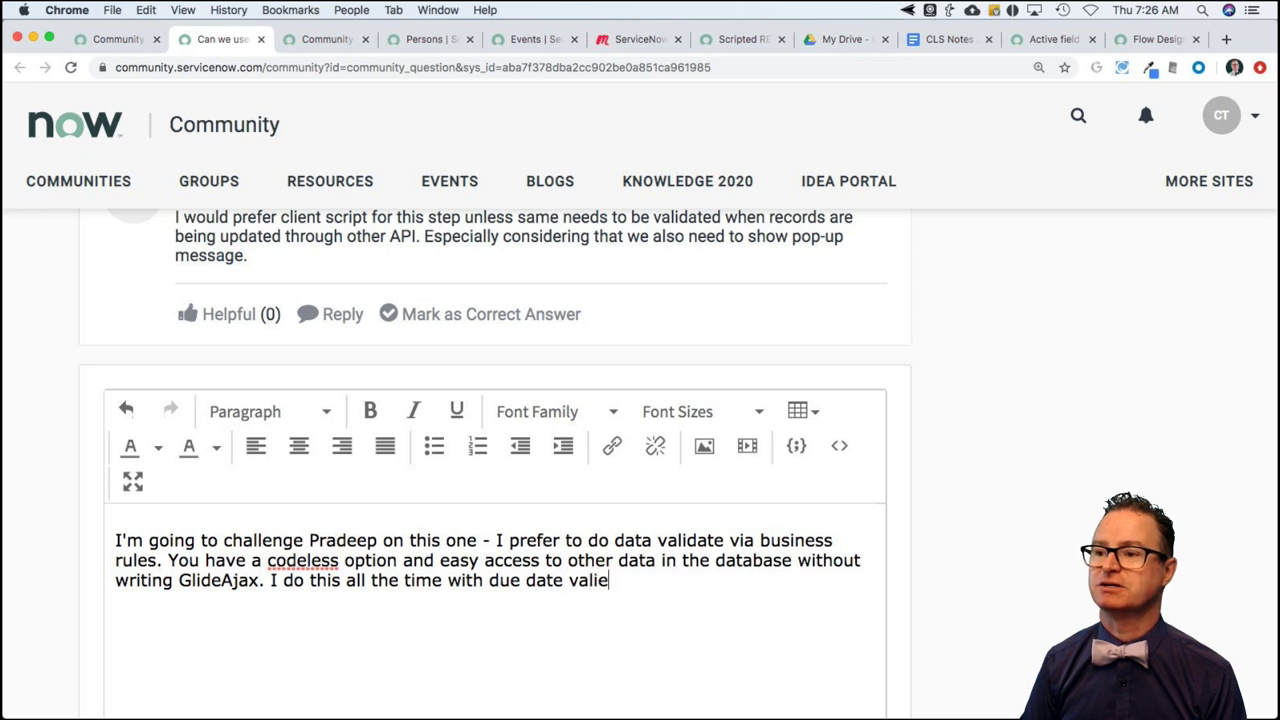
key(BackSpace)
text(dat)
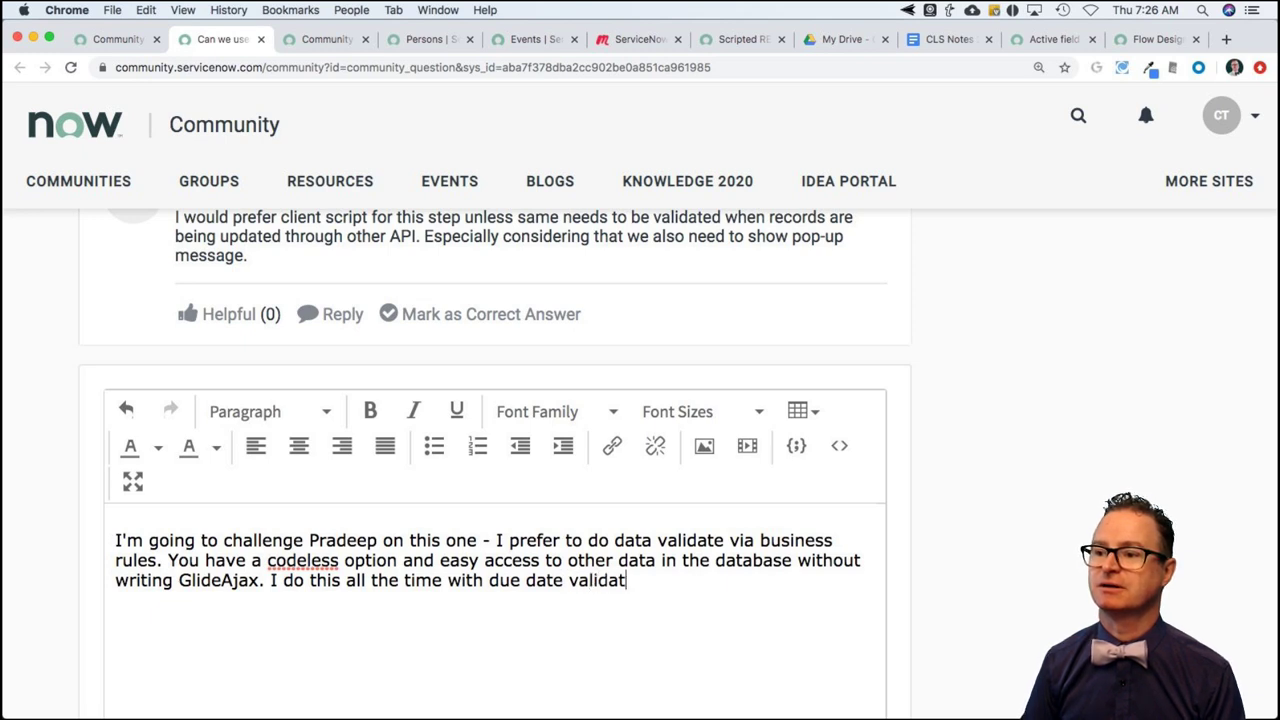
text(ions )
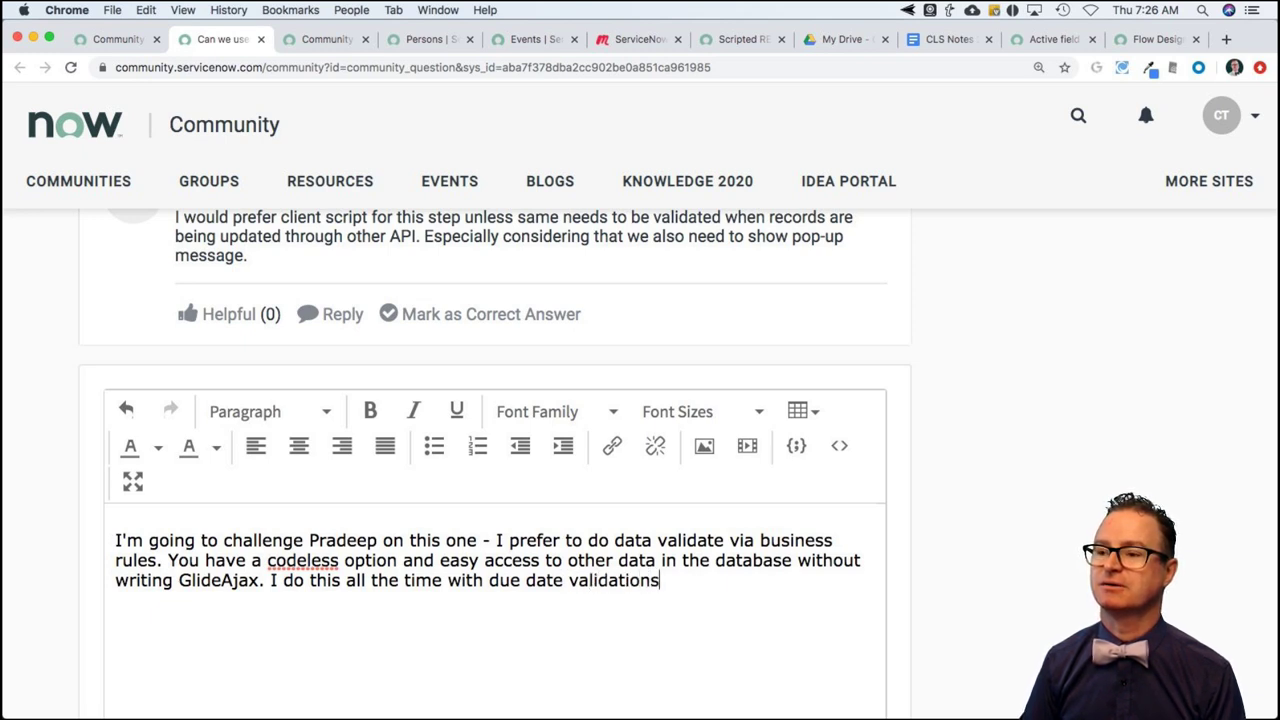
text(w/o code.)
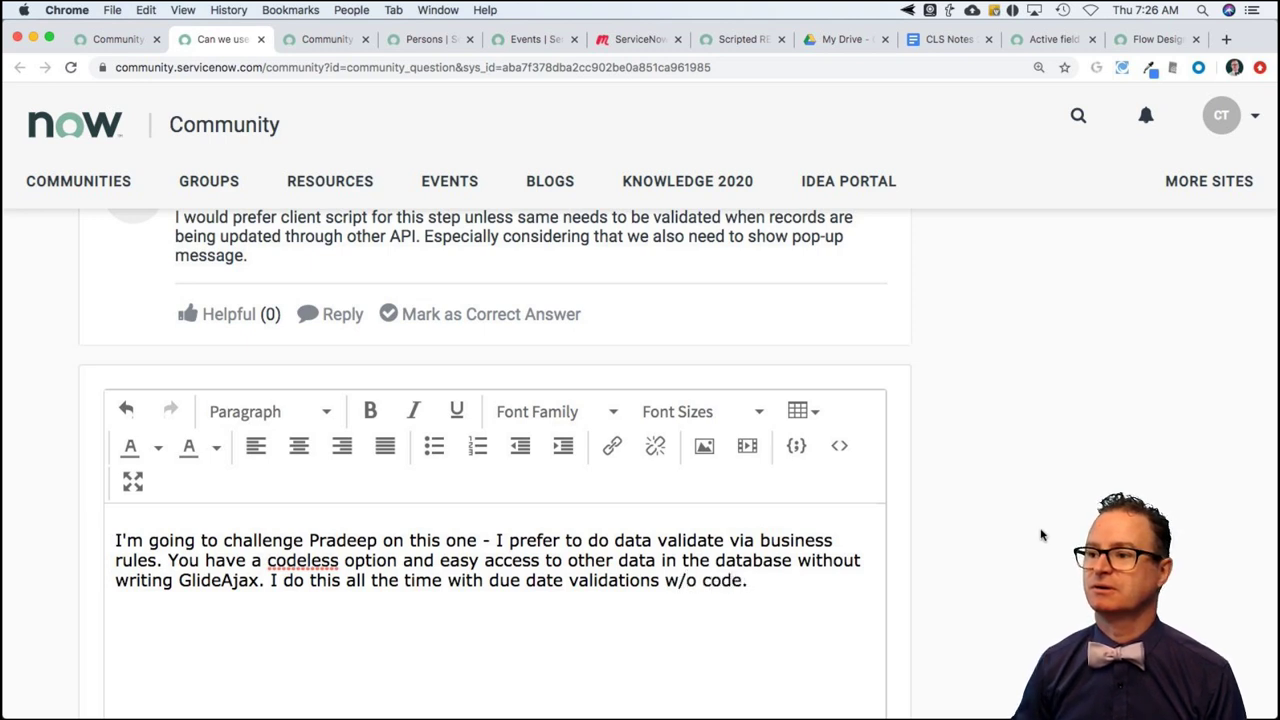
scroll(1040, 535, down, 5)
scroll(995, 558, down, 1)
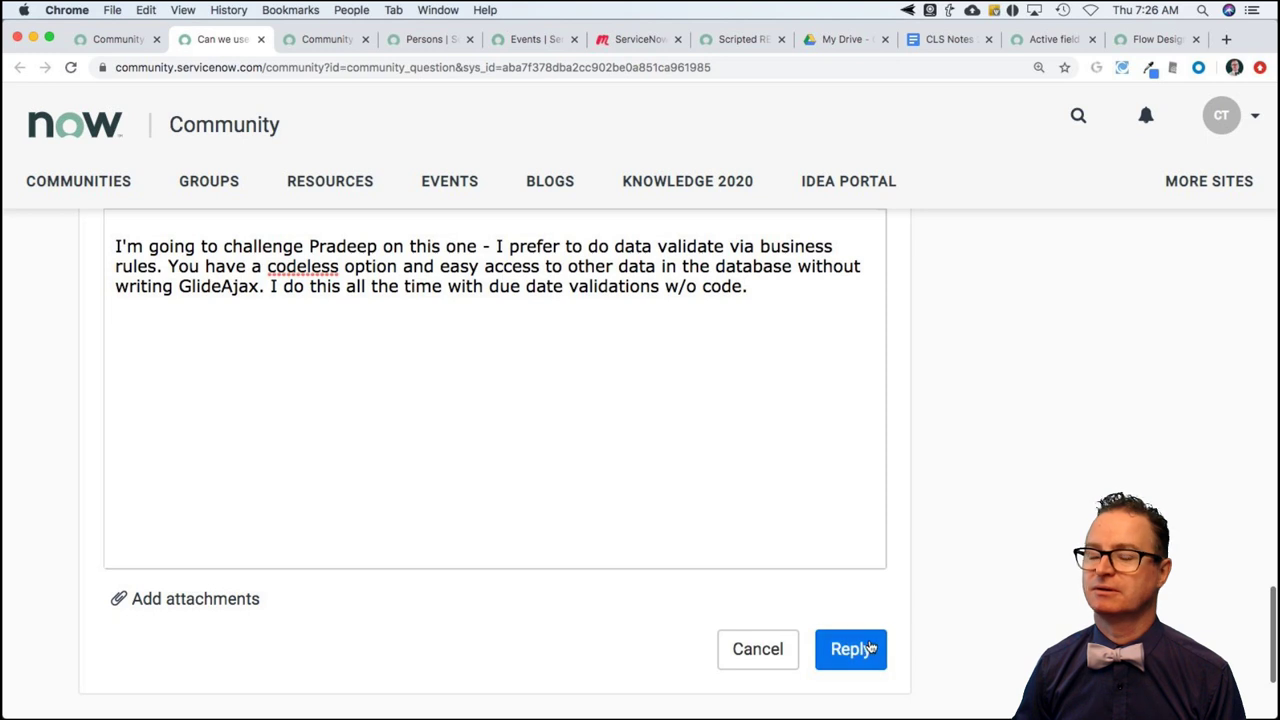
Submit the business-rule reply so it posts as the newest answer
click(855, 649)
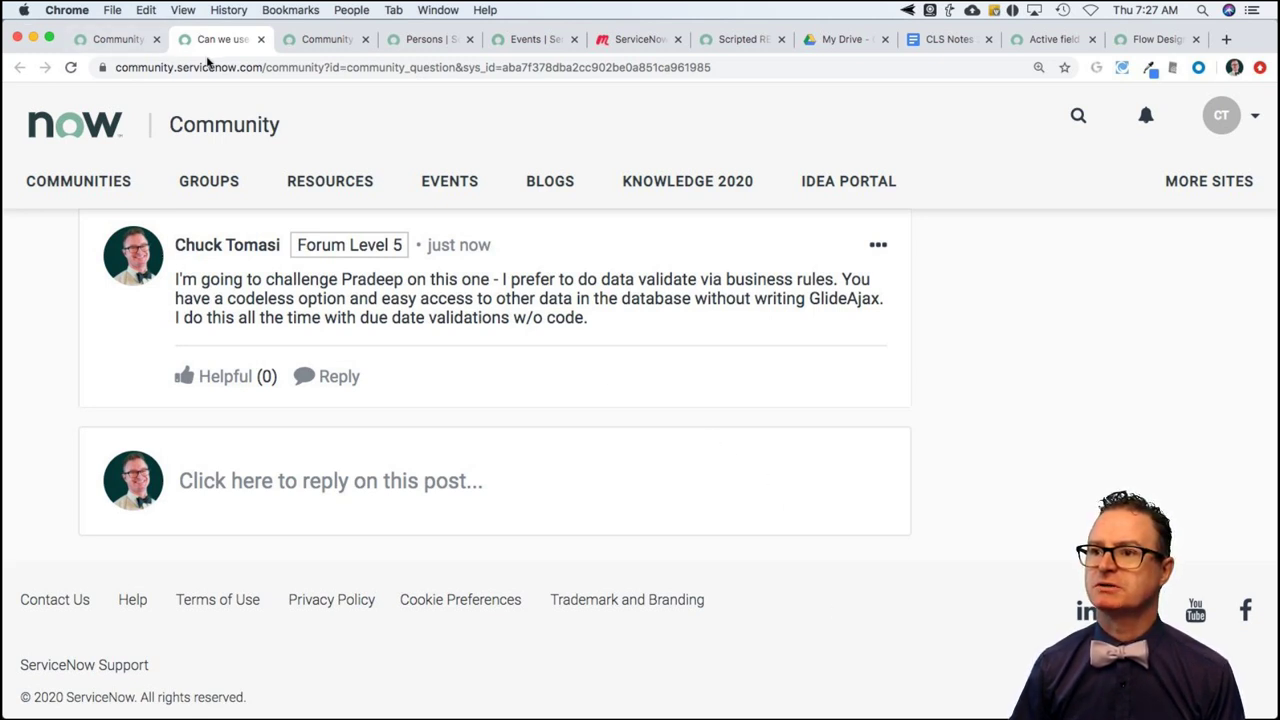
Close the 'Can we use…' question tab and browse the Community home's recent questions
click(262, 40)
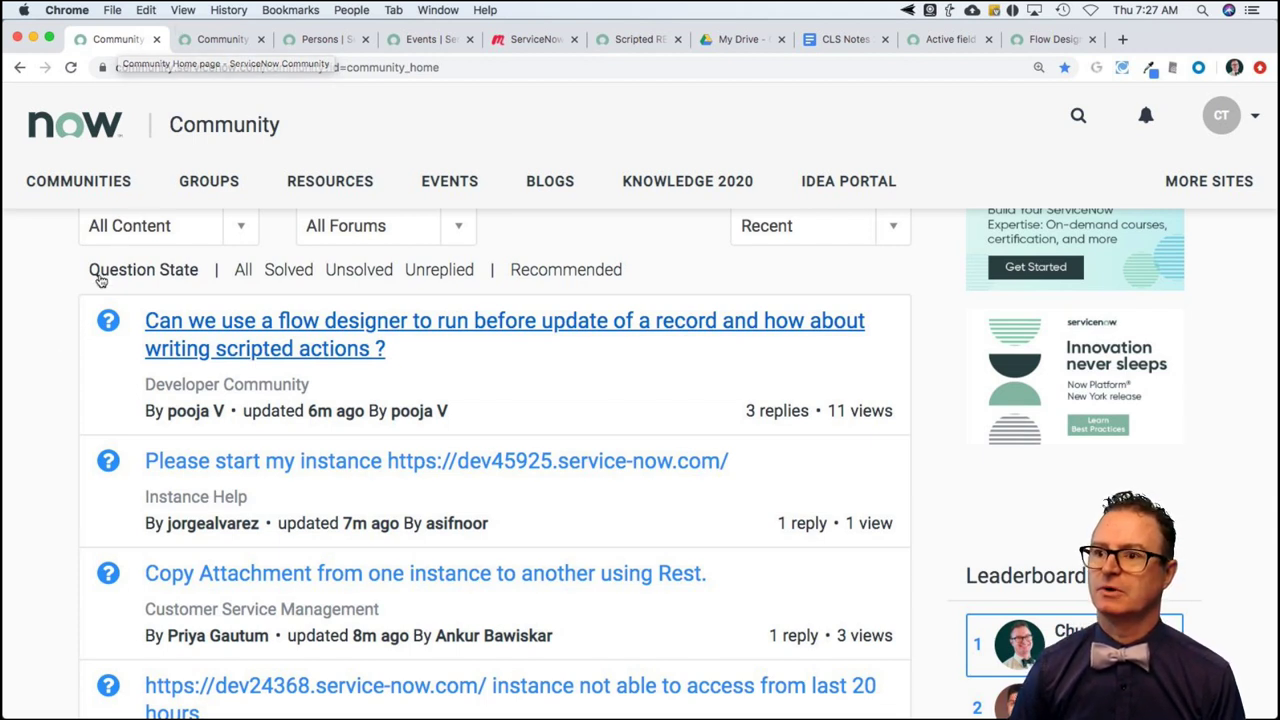
scroll(39, 413, down, 2)
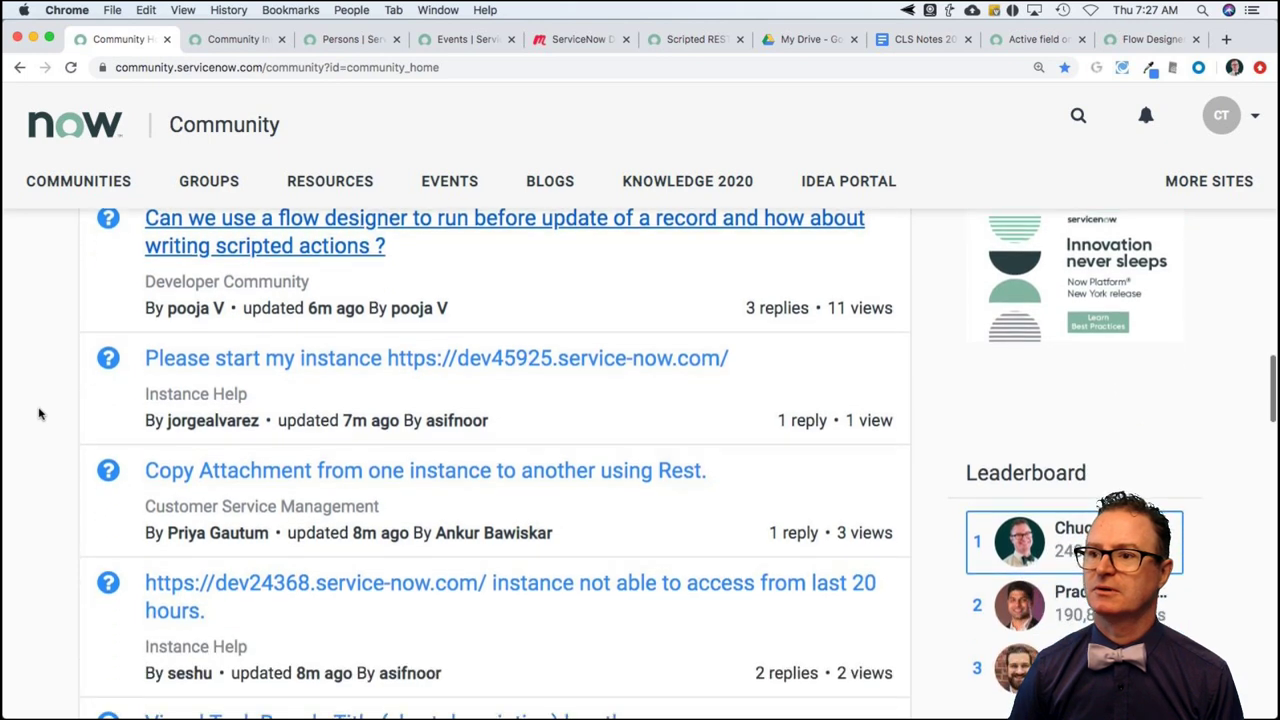
scroll(39, 413, down, 2)
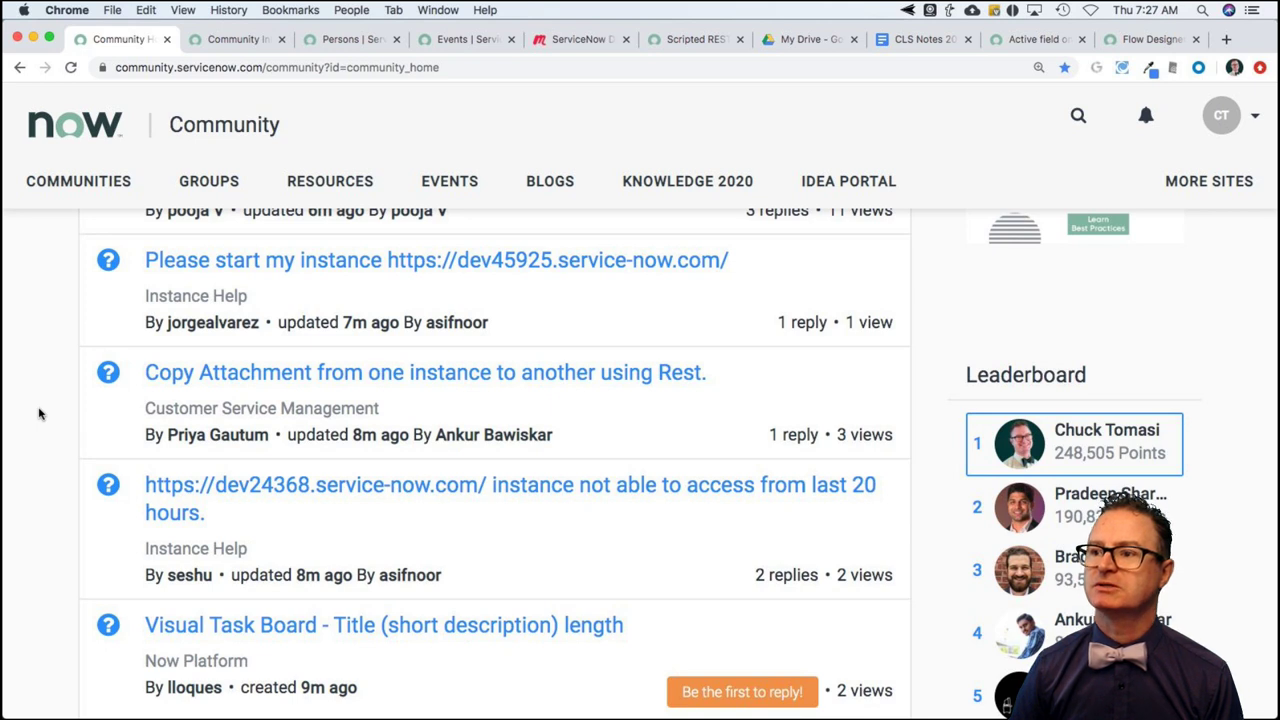
scroll(39, 413, down, 1)
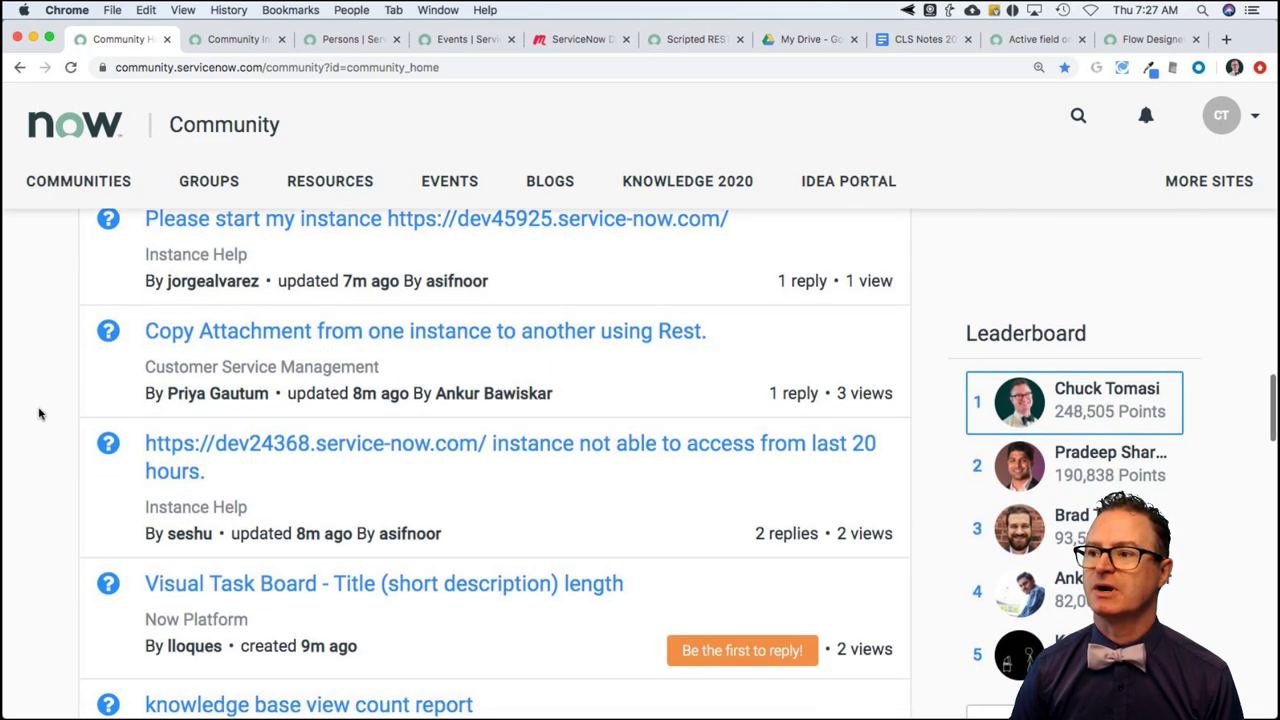
click(285, 338)
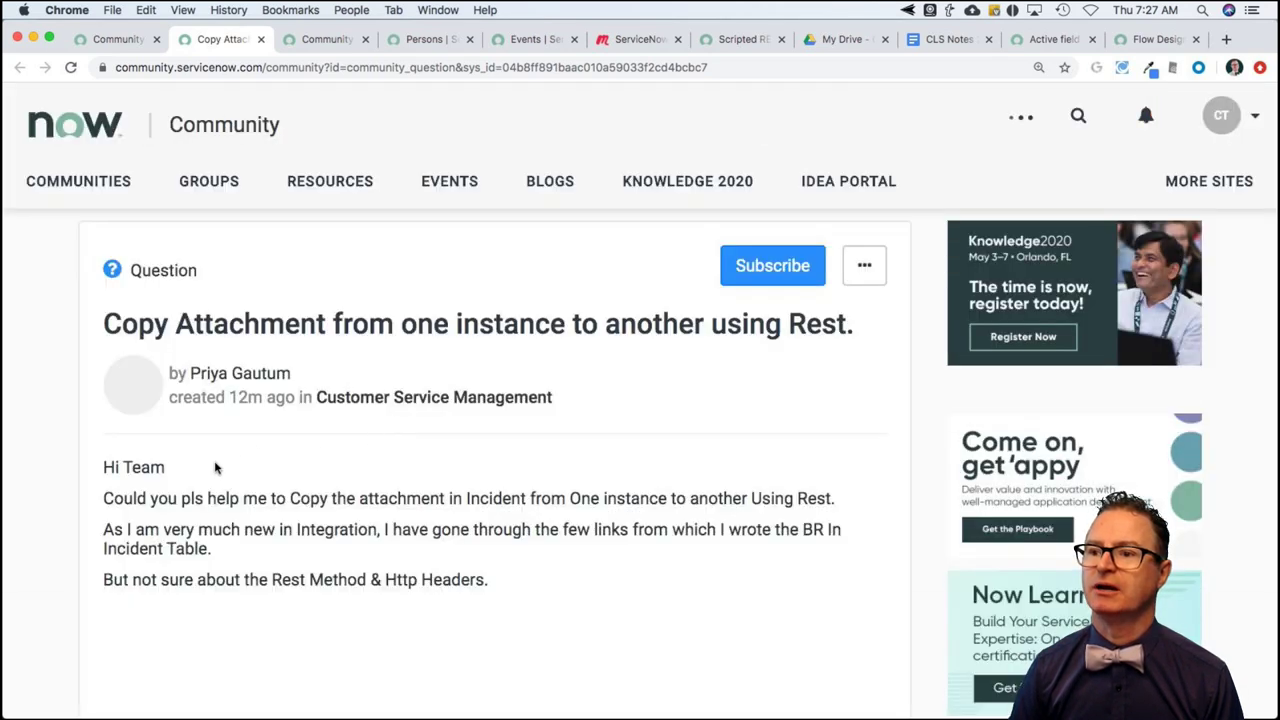
scroll(316, 467, down, 2)
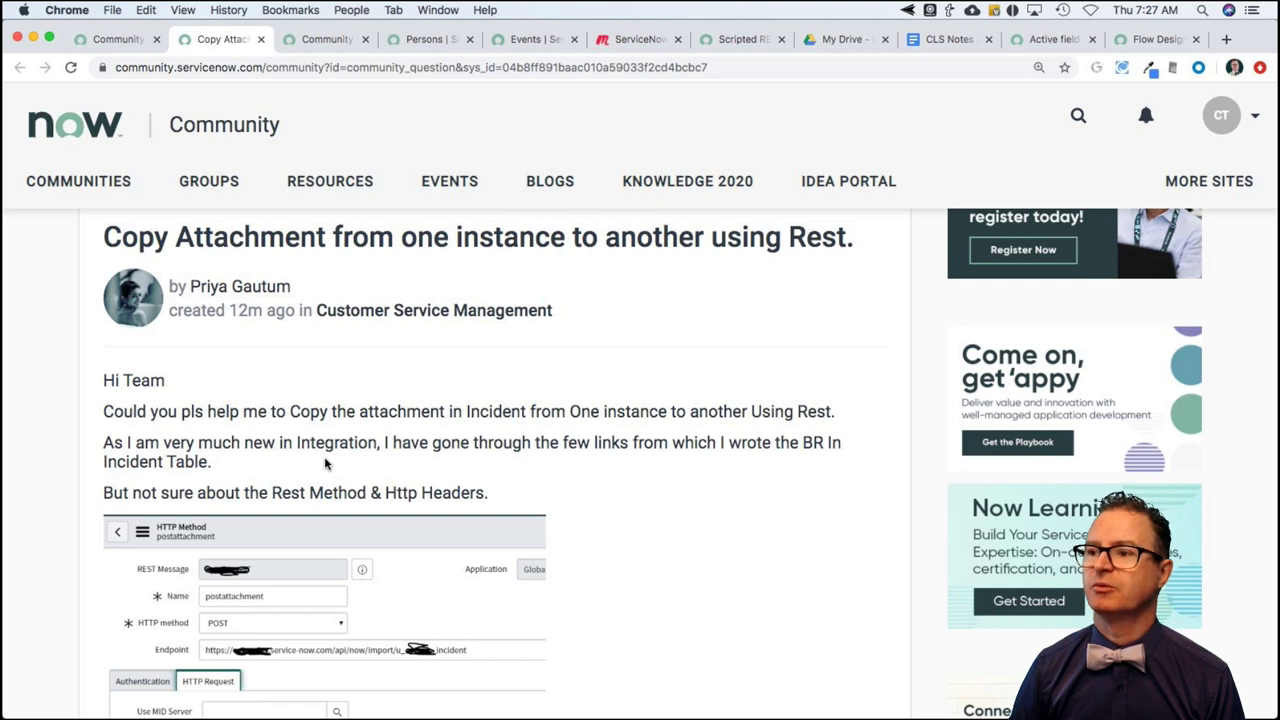
scroll(325, 463, down, 1)
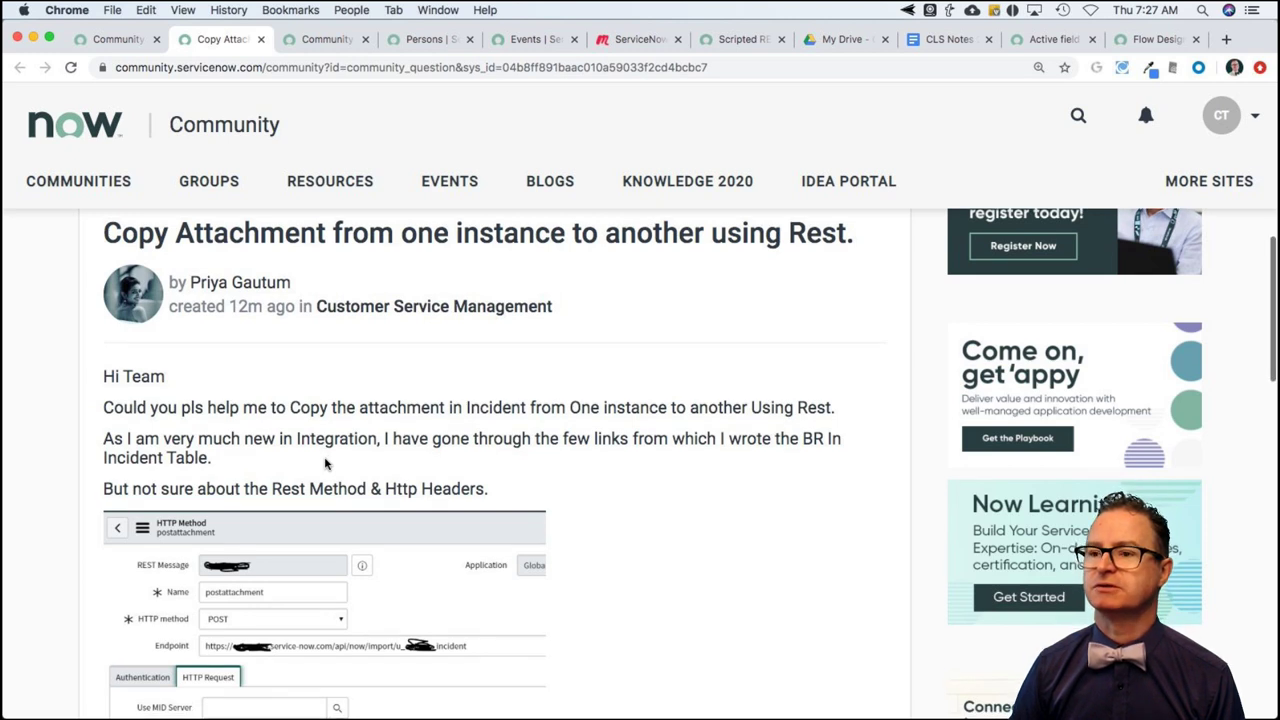
scroll(325, 463, down, 1)
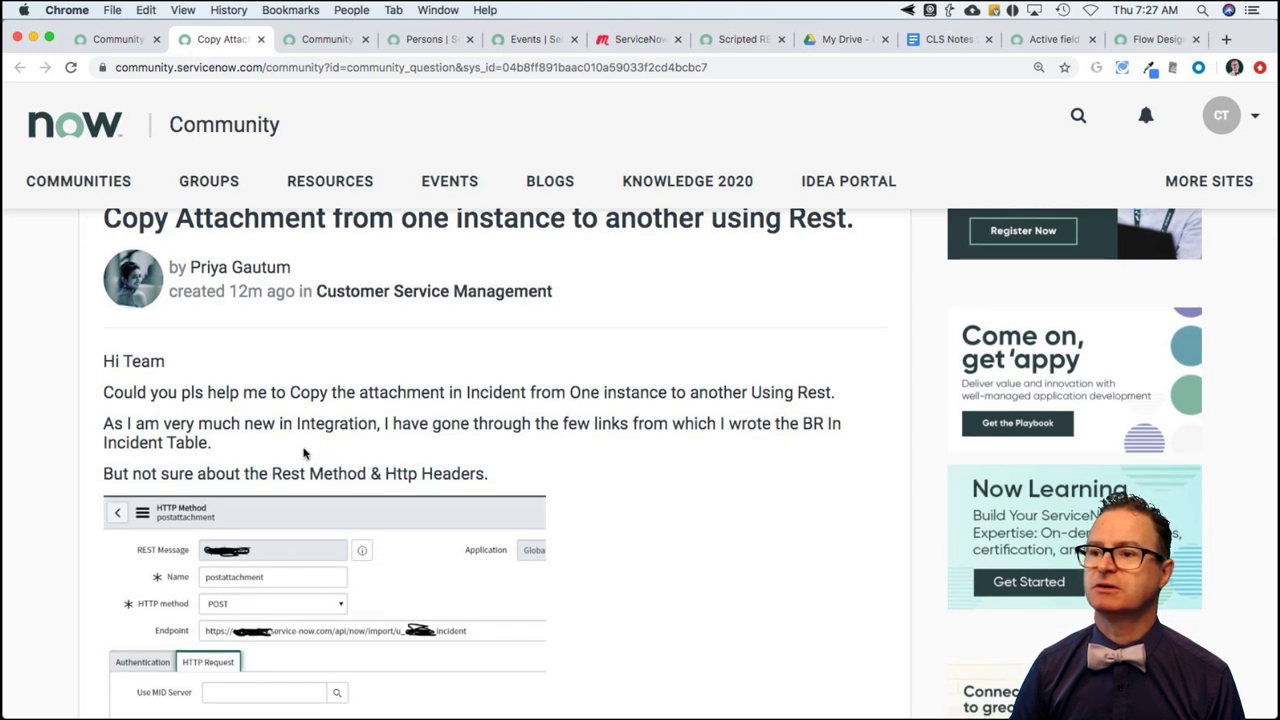
scroll(305, 453, down, 2)
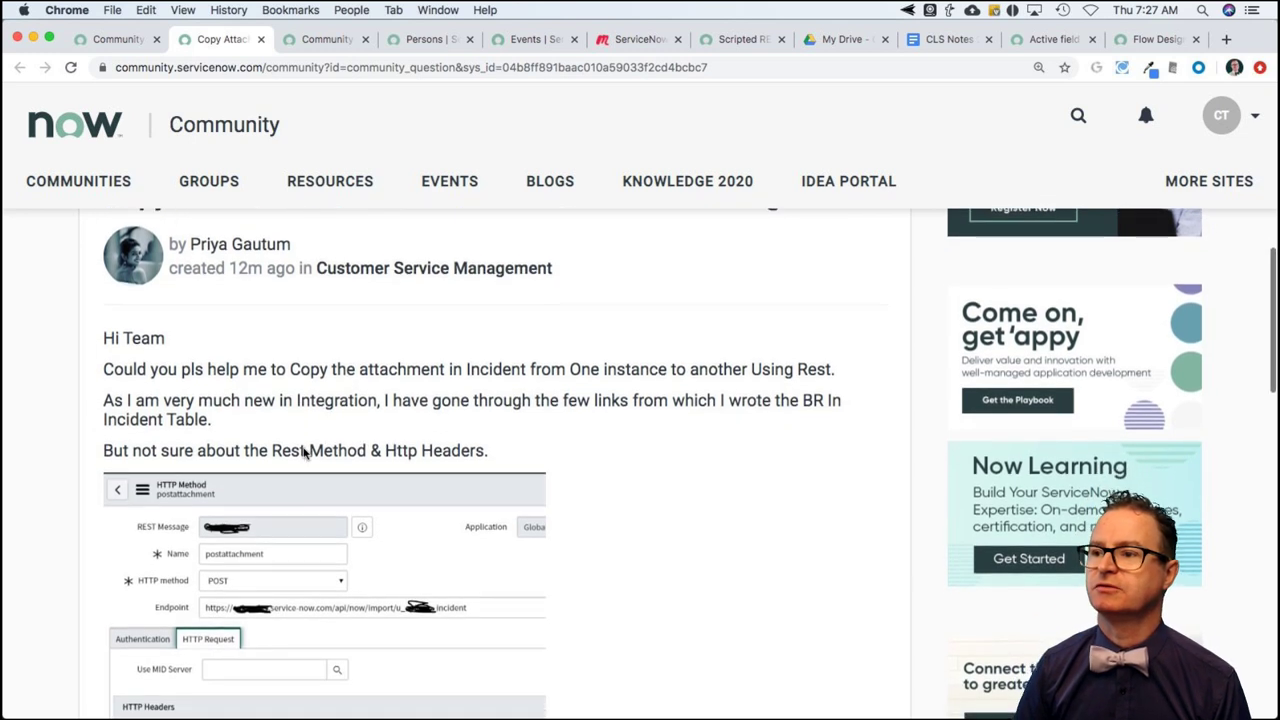
scroll(305, 452, down, 7)
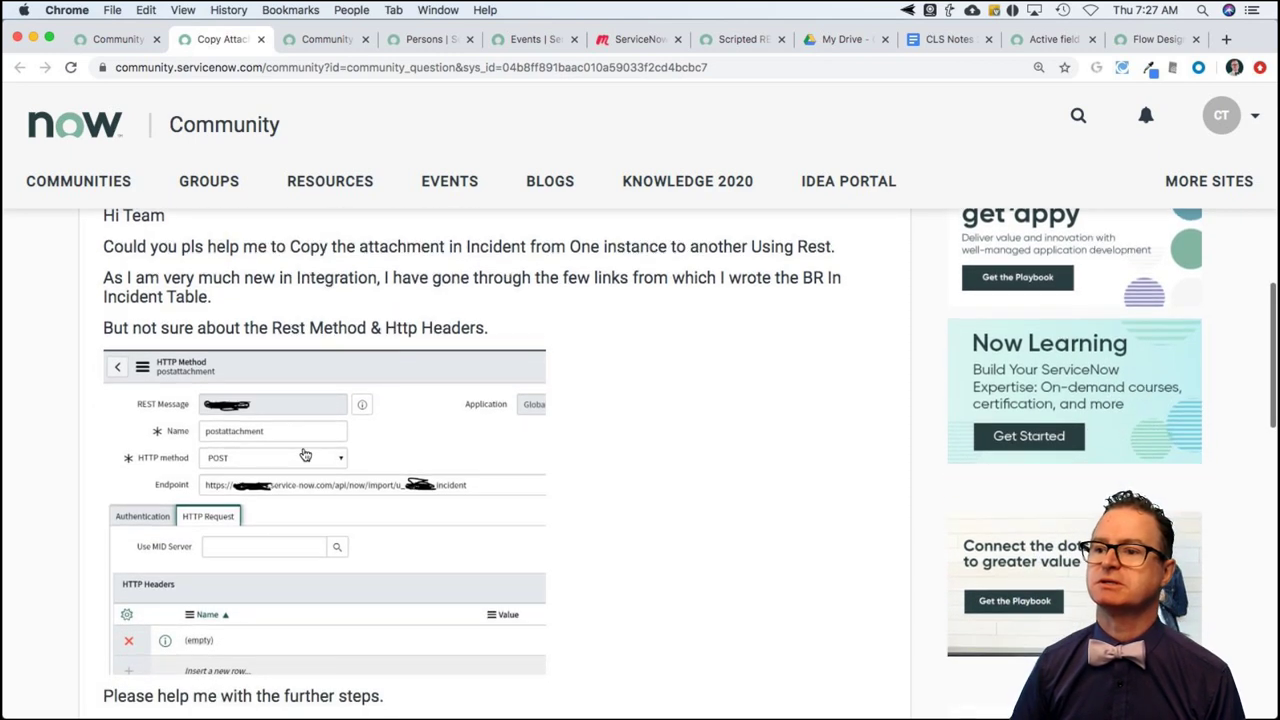
scroll(305, 452, down, 8)
scroll(305, 455, down, 20)
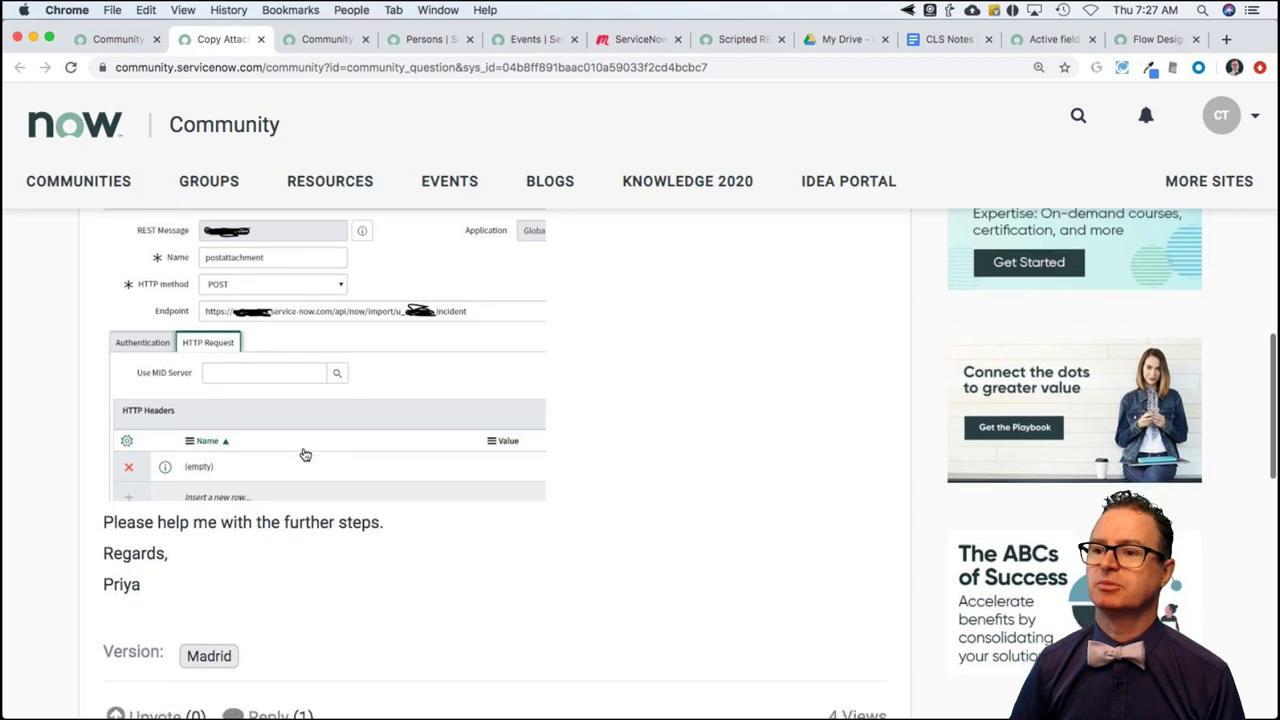
scroll(305, 455, down, 10)
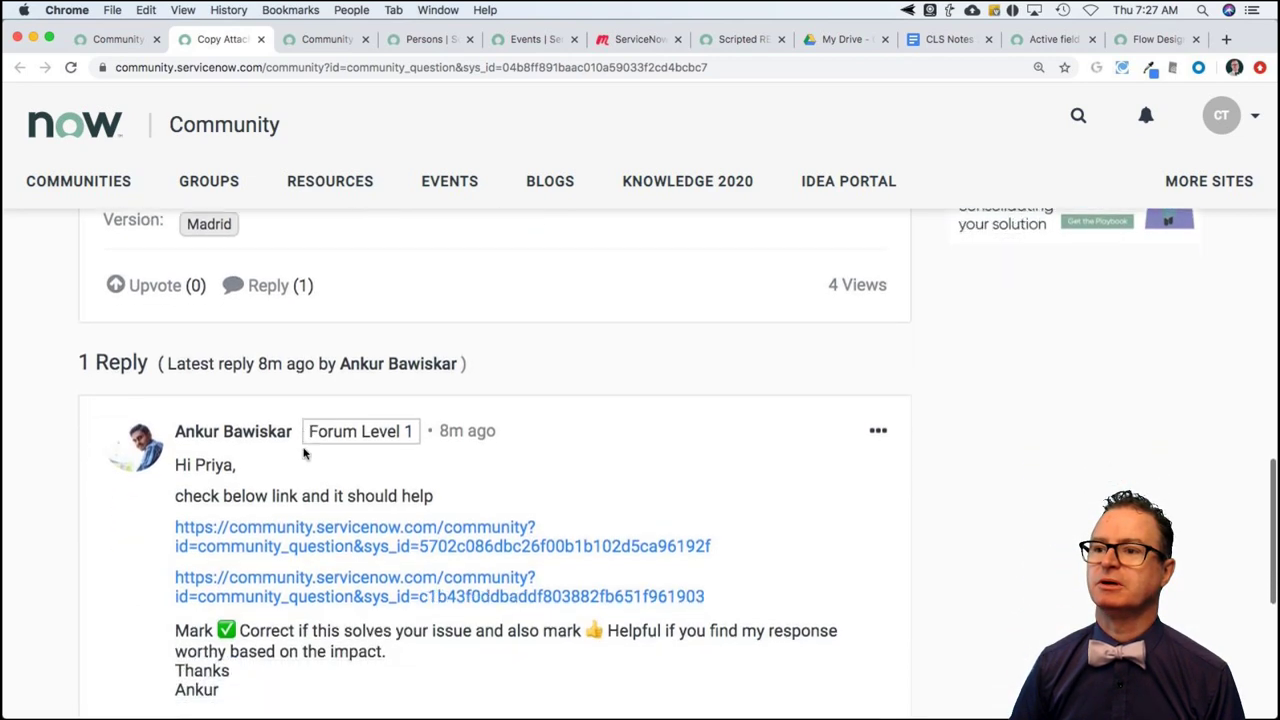
scroll(305, 452, down, 2)
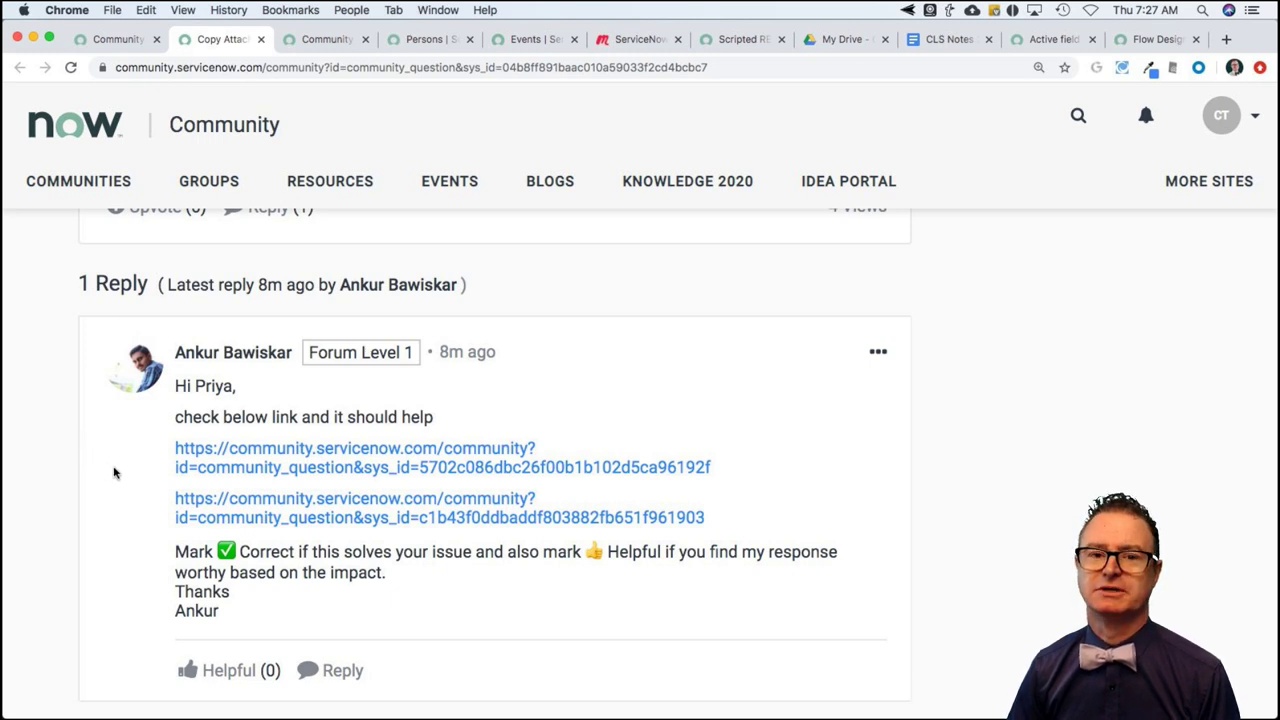
scroll(114, 473, down, 1)
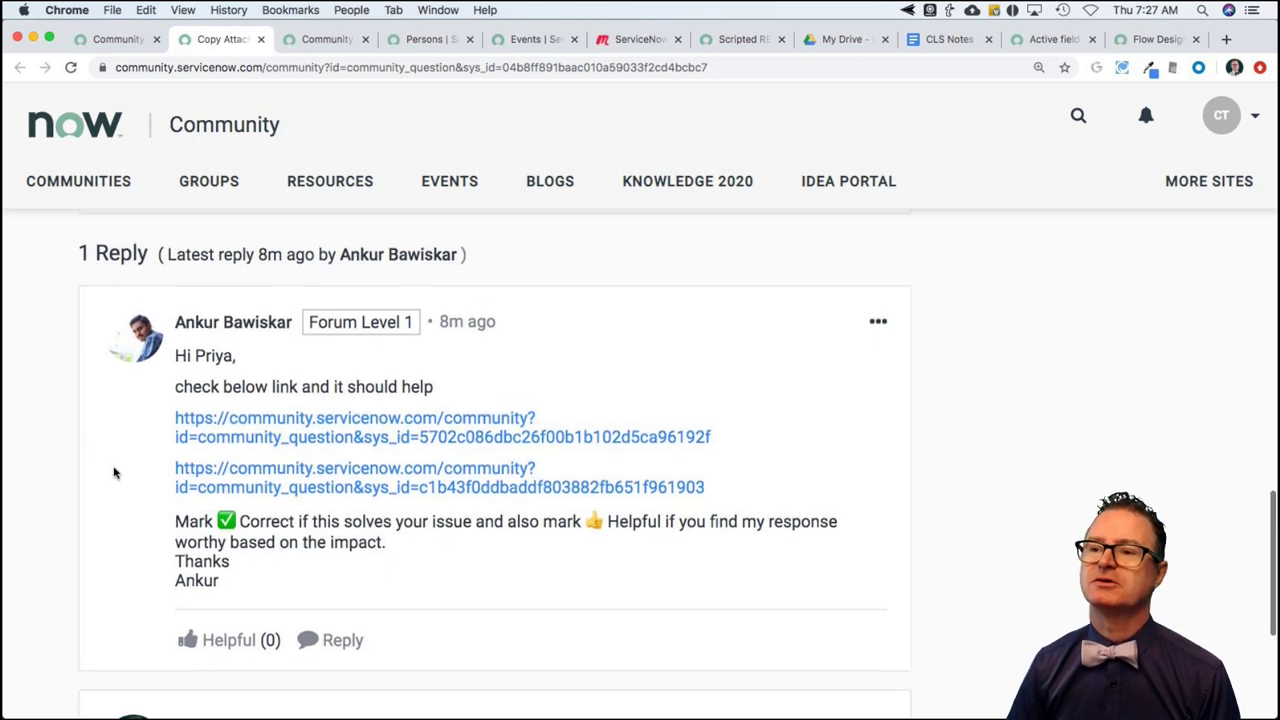
scroll(114, 473, down, 1)
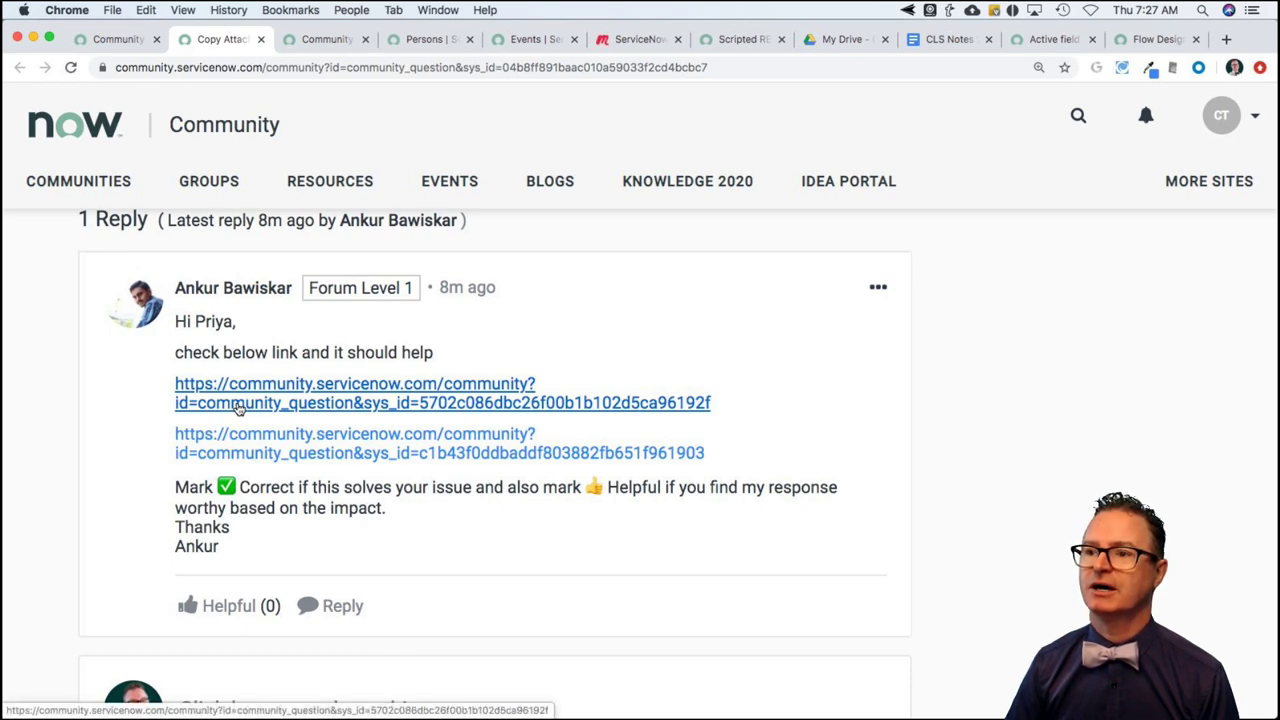
scroll(237, 408, up, 5)
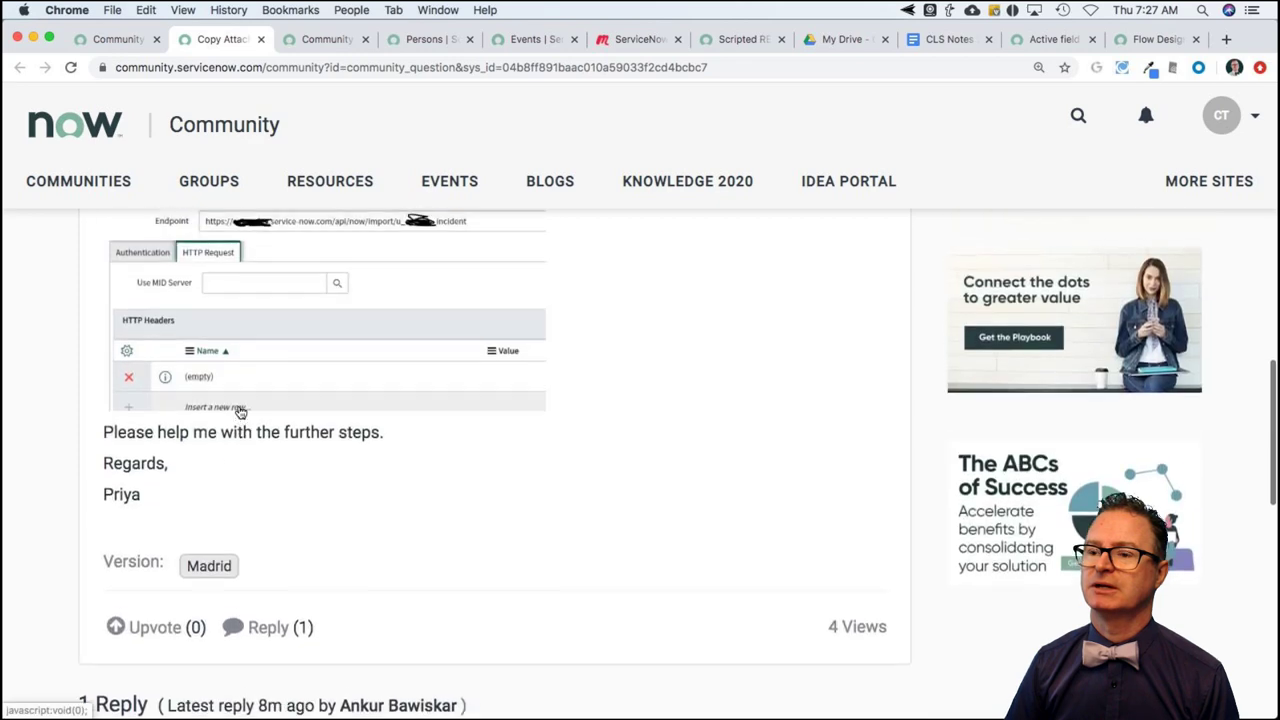
scroll(240, 410, up, 4)
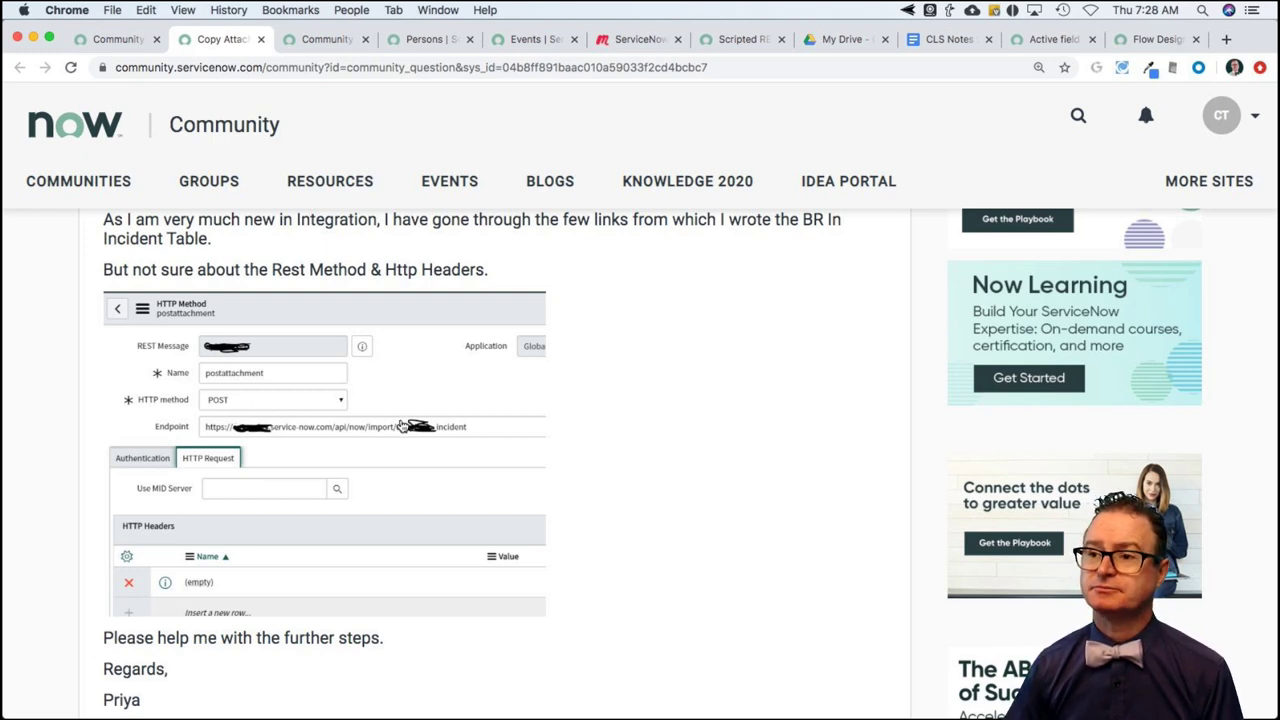
scroll(630, 507, down, 10)
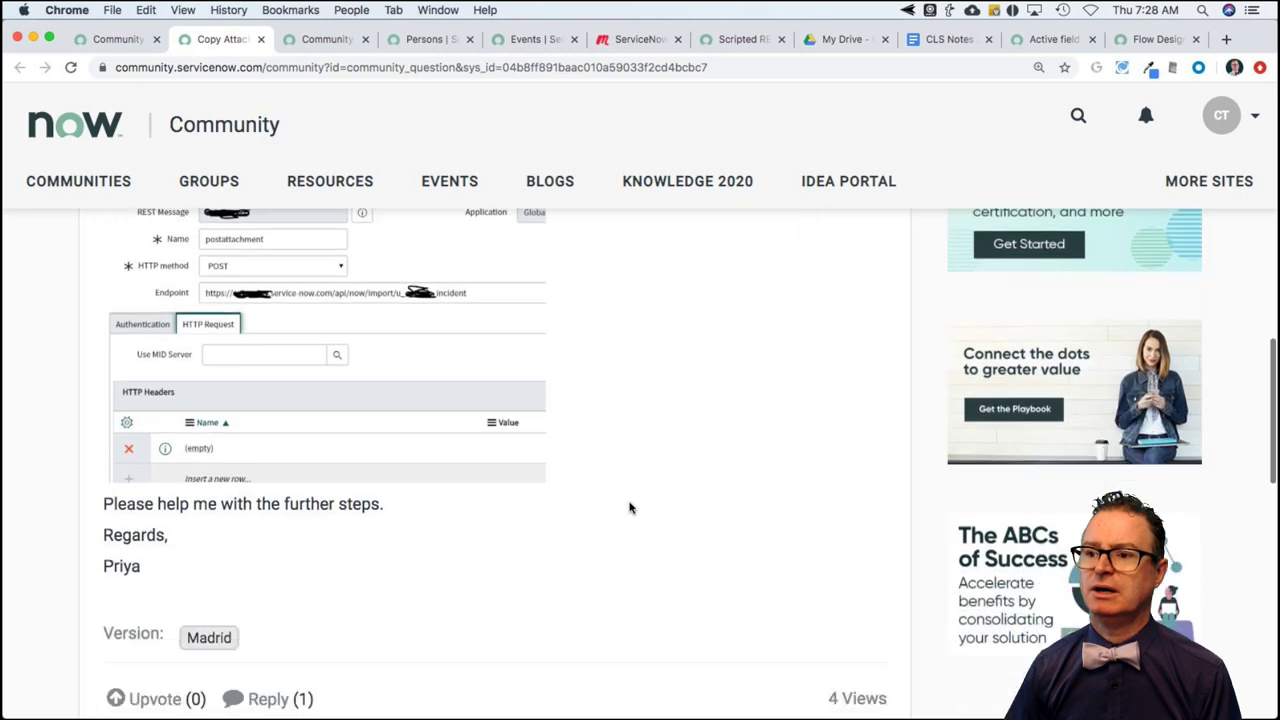
scroll(630, 507, down, 3)
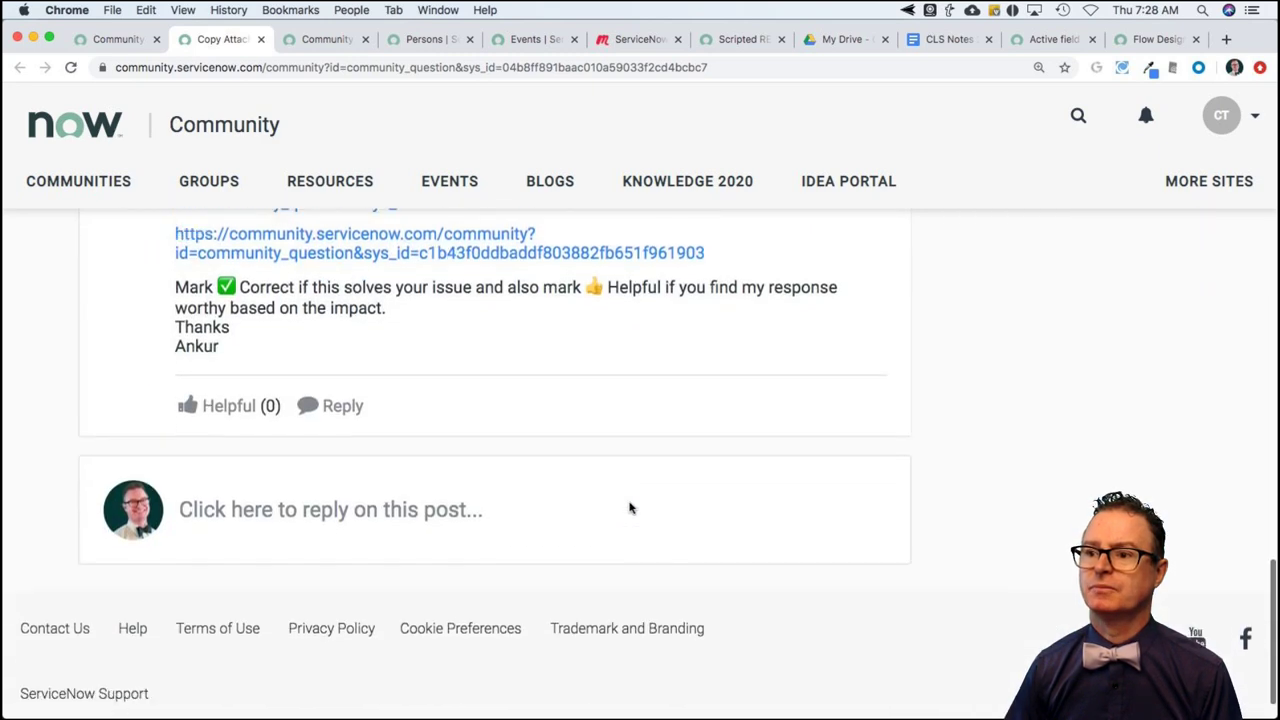
Draft a reply recommending Instance Data Replication: table-by-table, no code, pay-for, easier to maintain
click(349, 497)
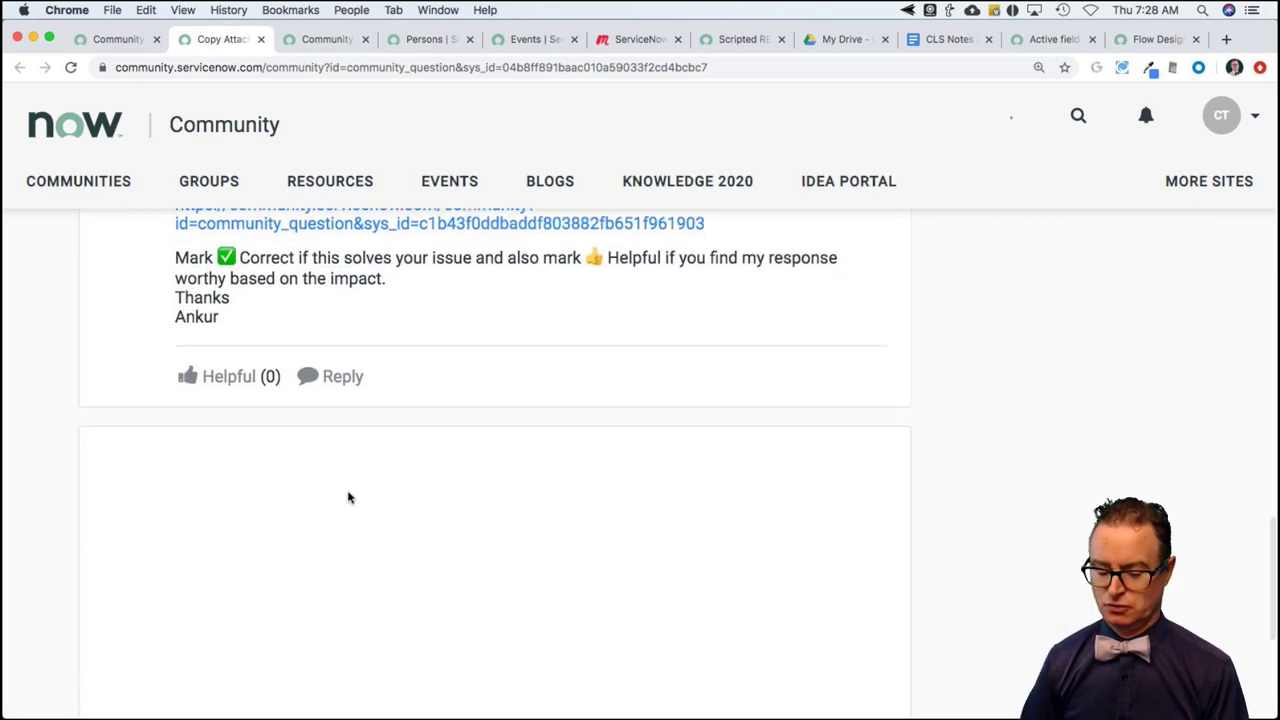
text(You)
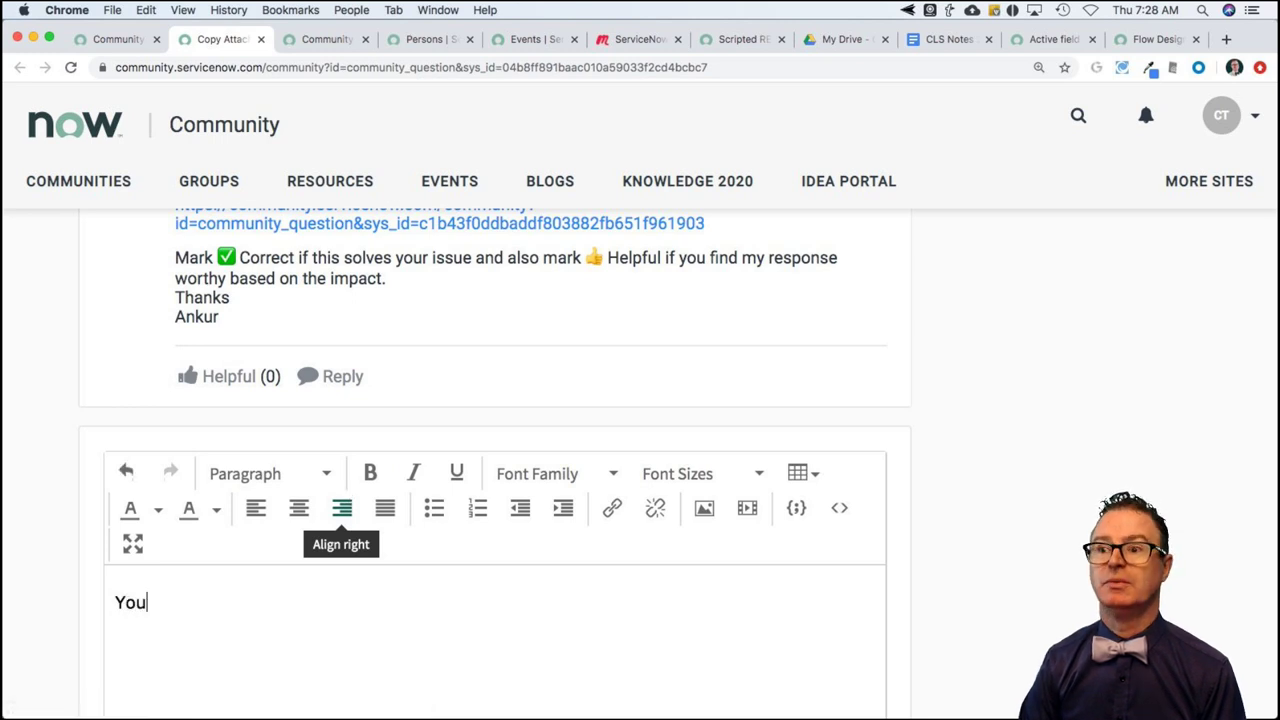
text( might wa)
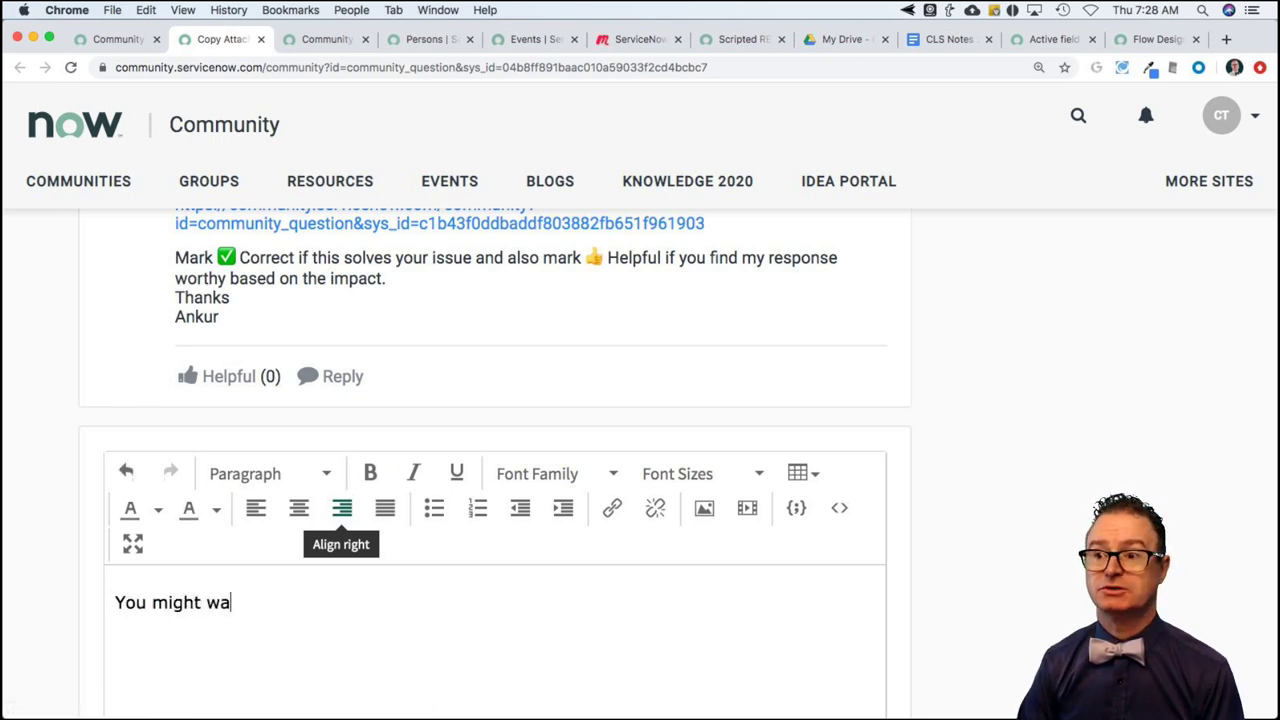
text(nt to look )
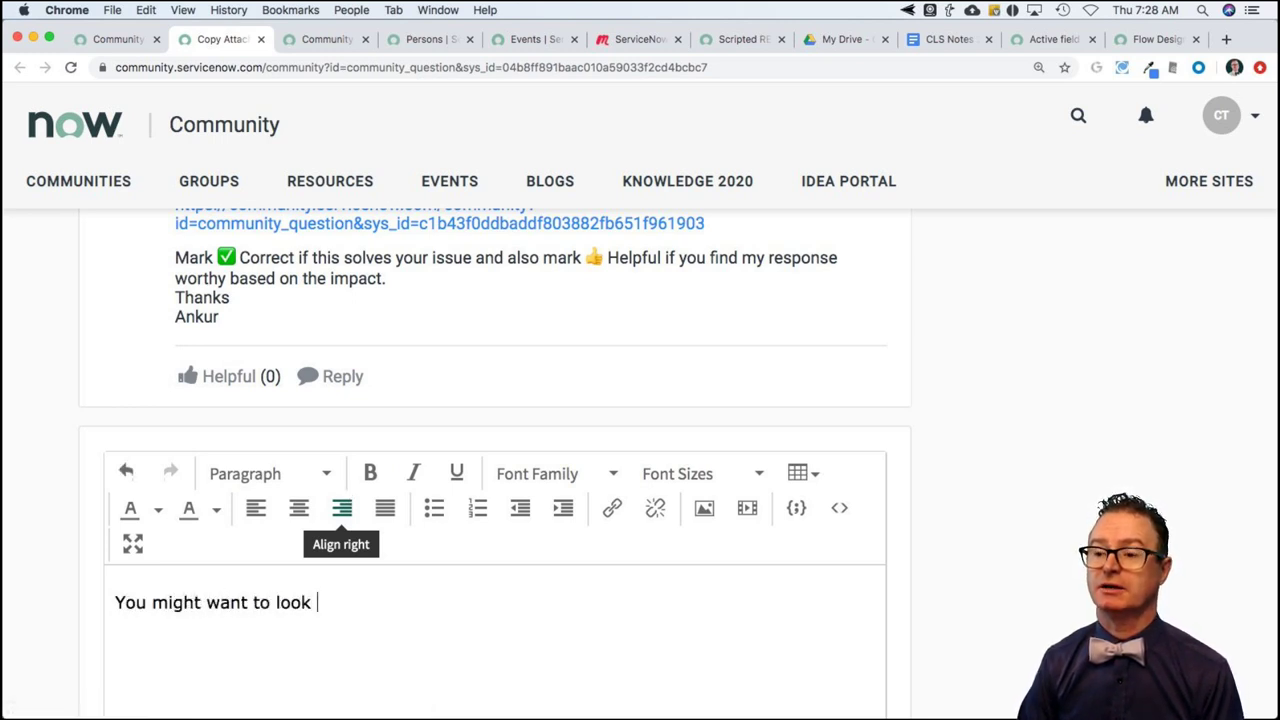
text(at Instanc)
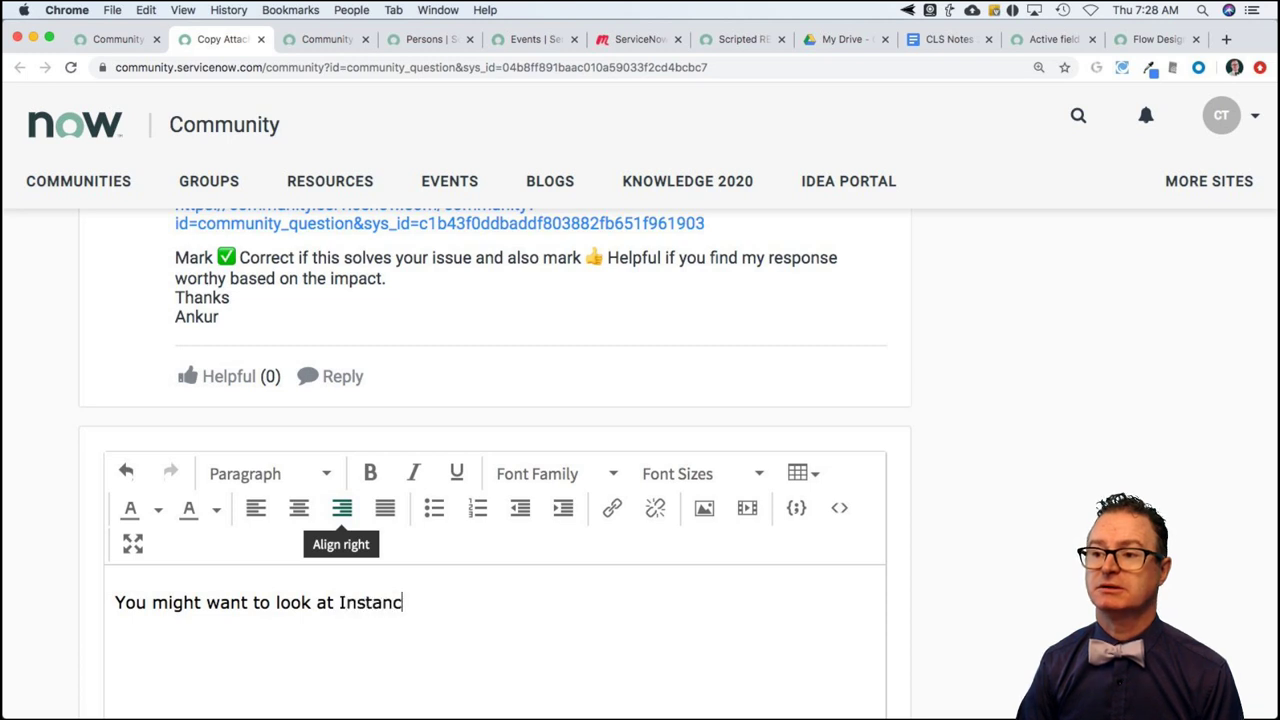
text(e Dat R)
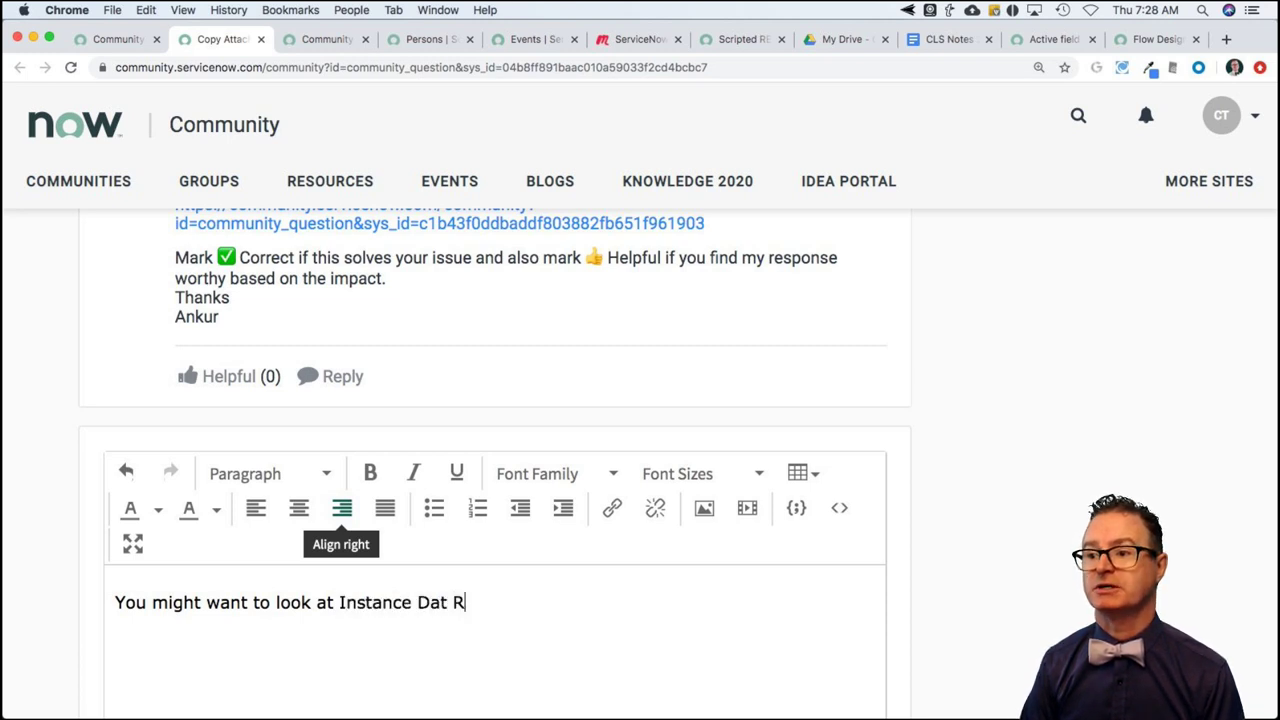
key(BackSpace)
key(BackSpace)
text(a Rep)
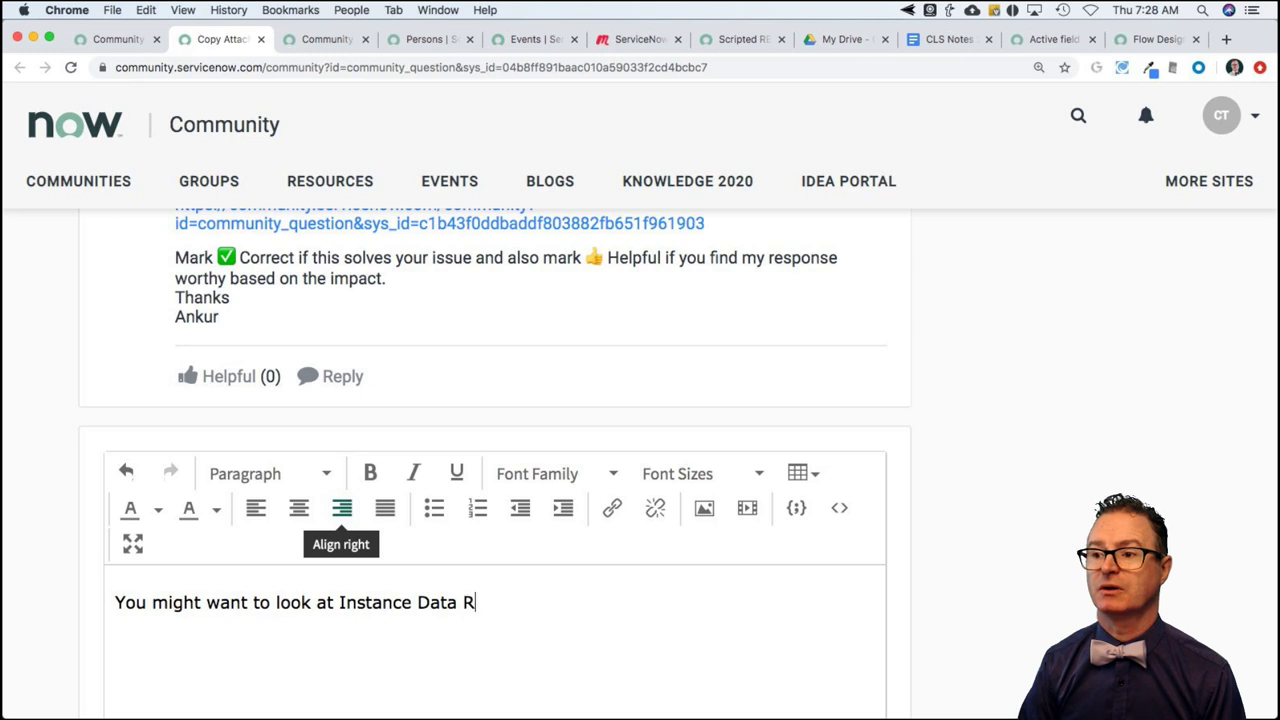
text(licatoin to)
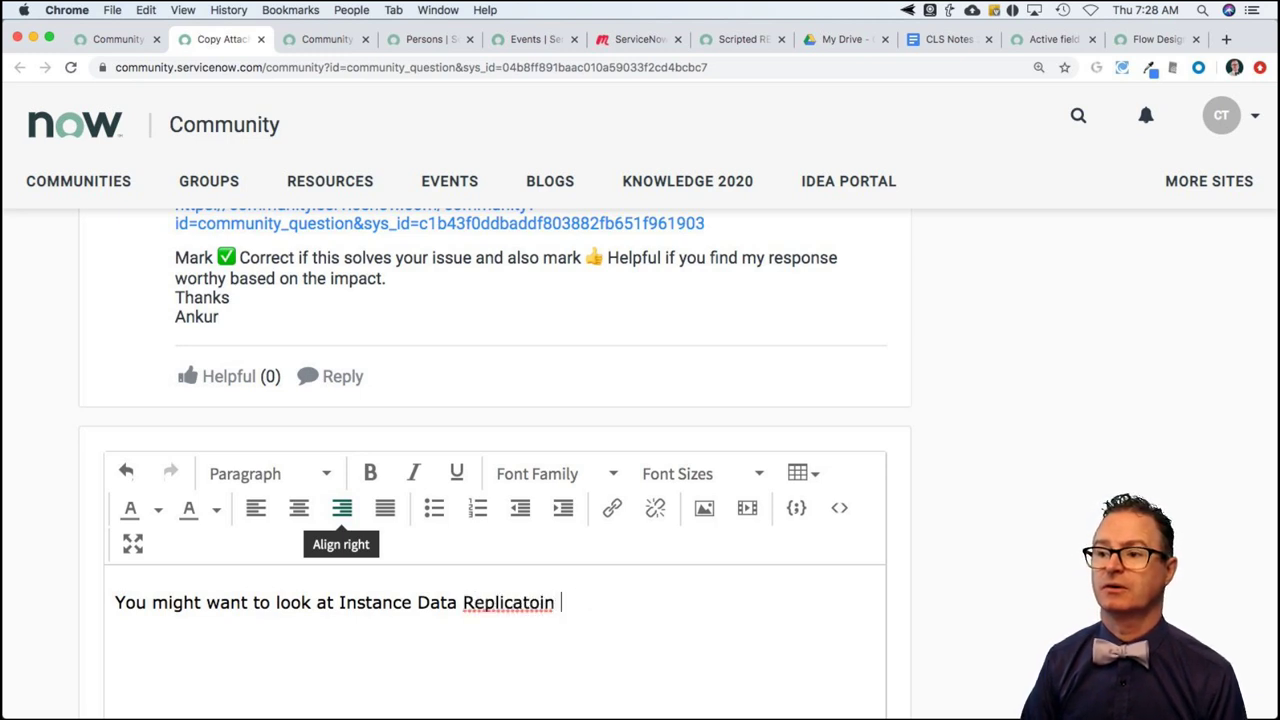
key(BackSpace)
key(BackSpace)
text(ion.)
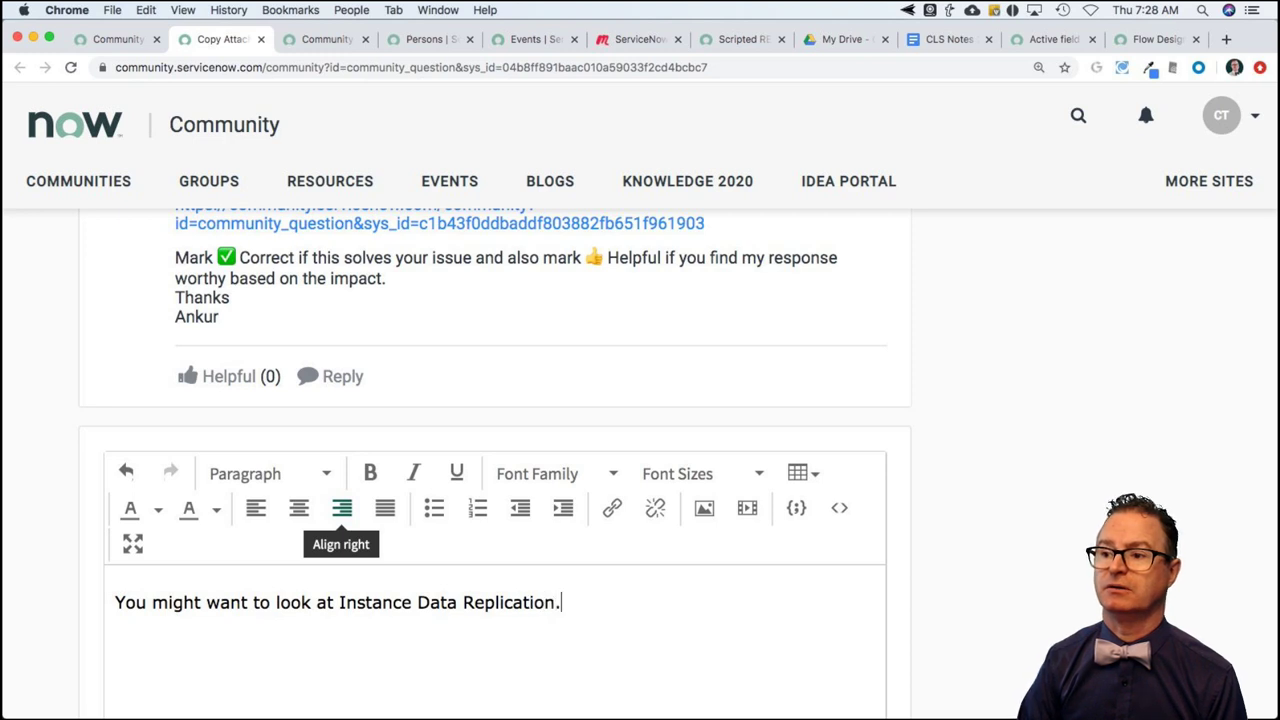
text( You can set )
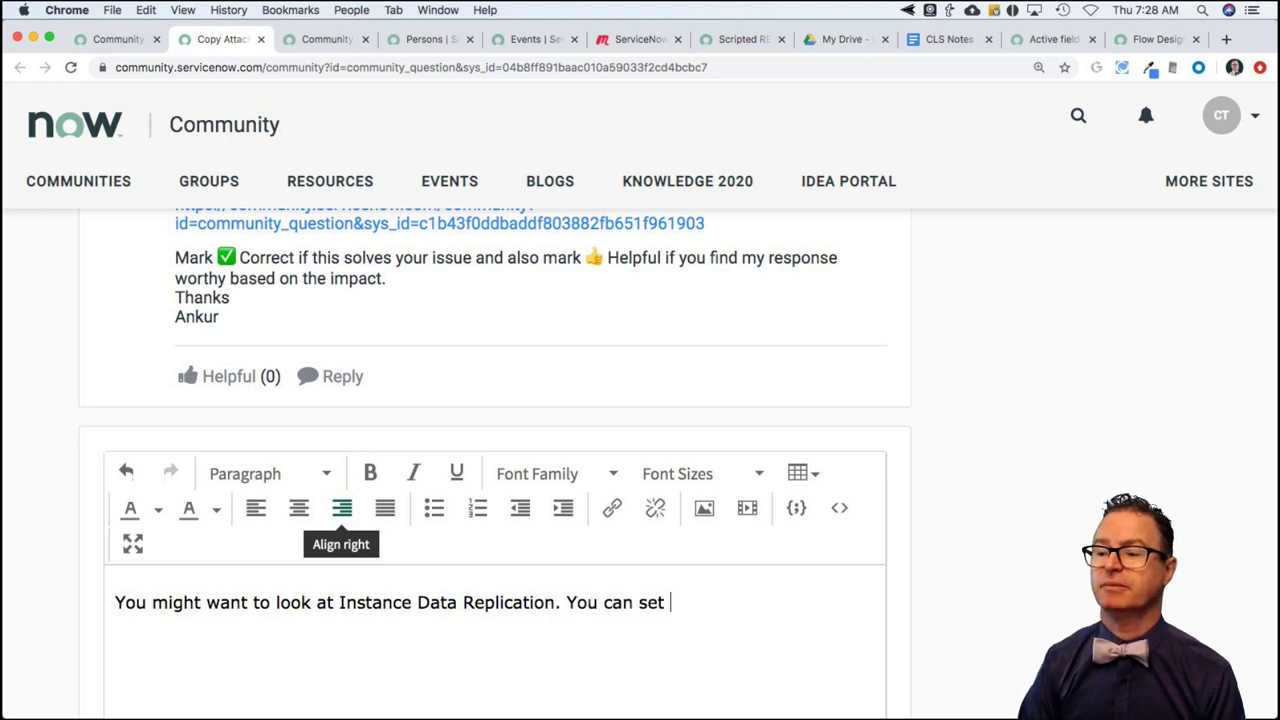
text(up a table)
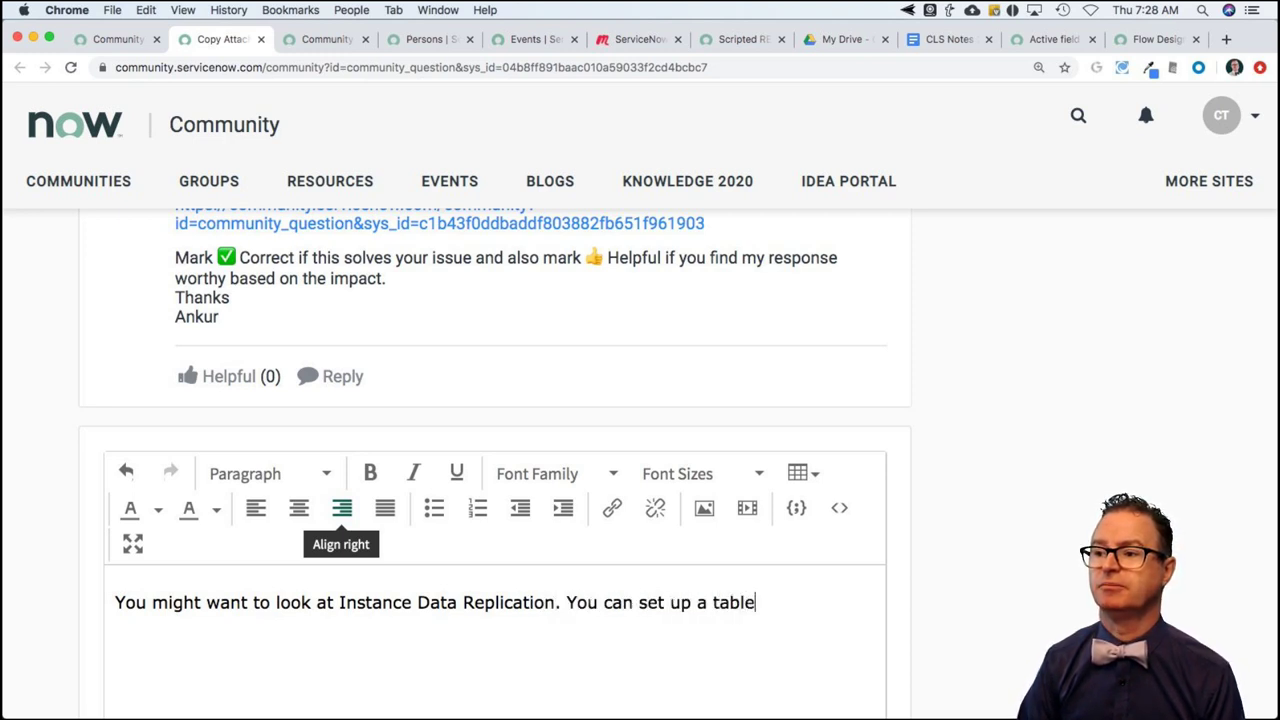
text( by table)
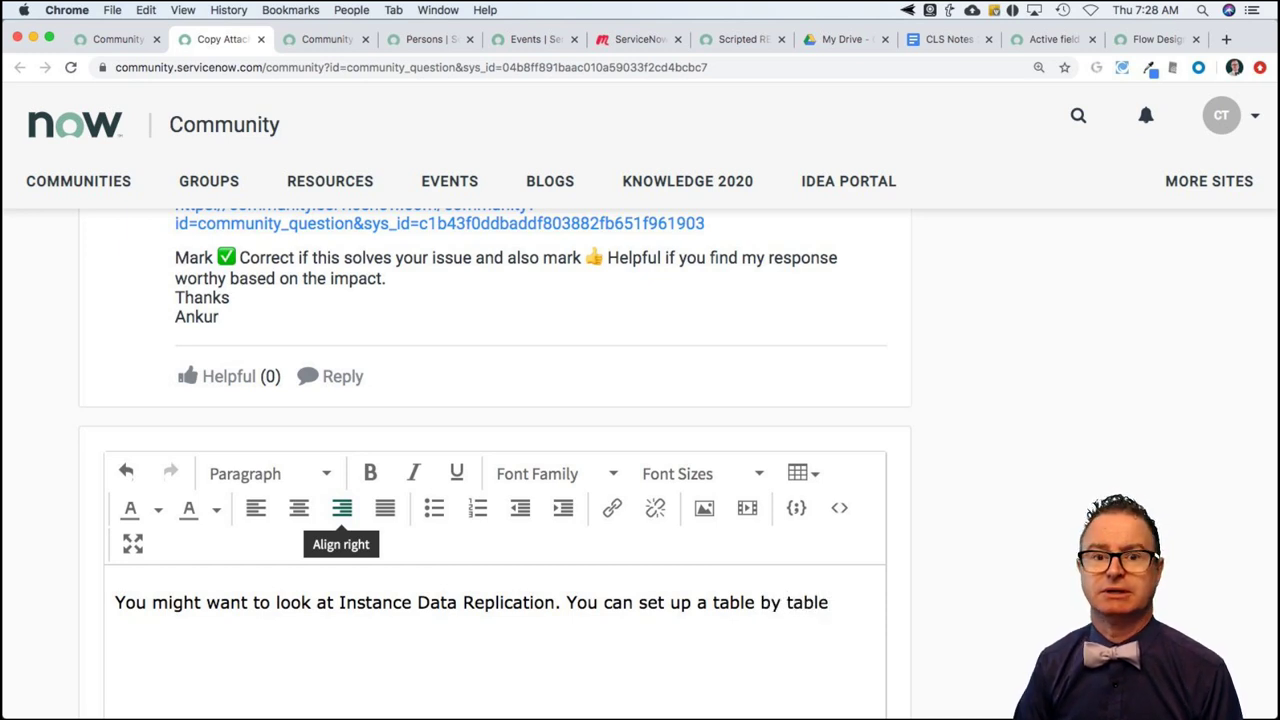
text( replication )
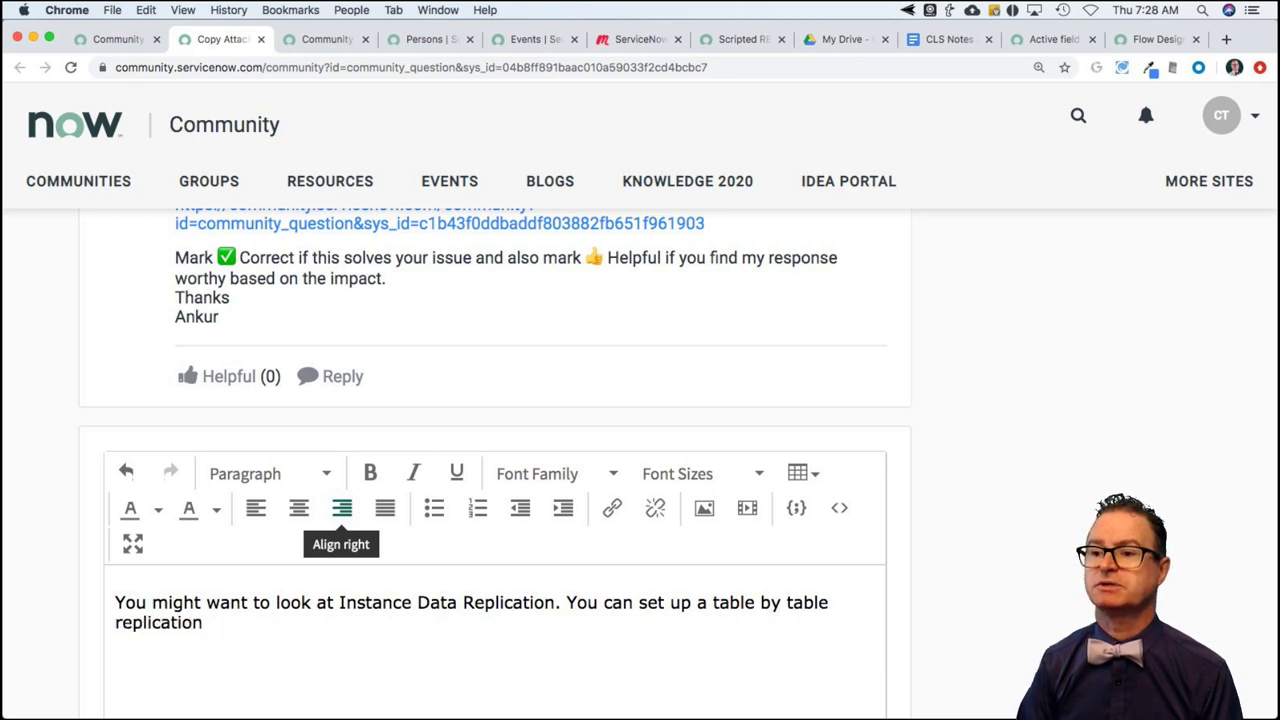
text(with simple )
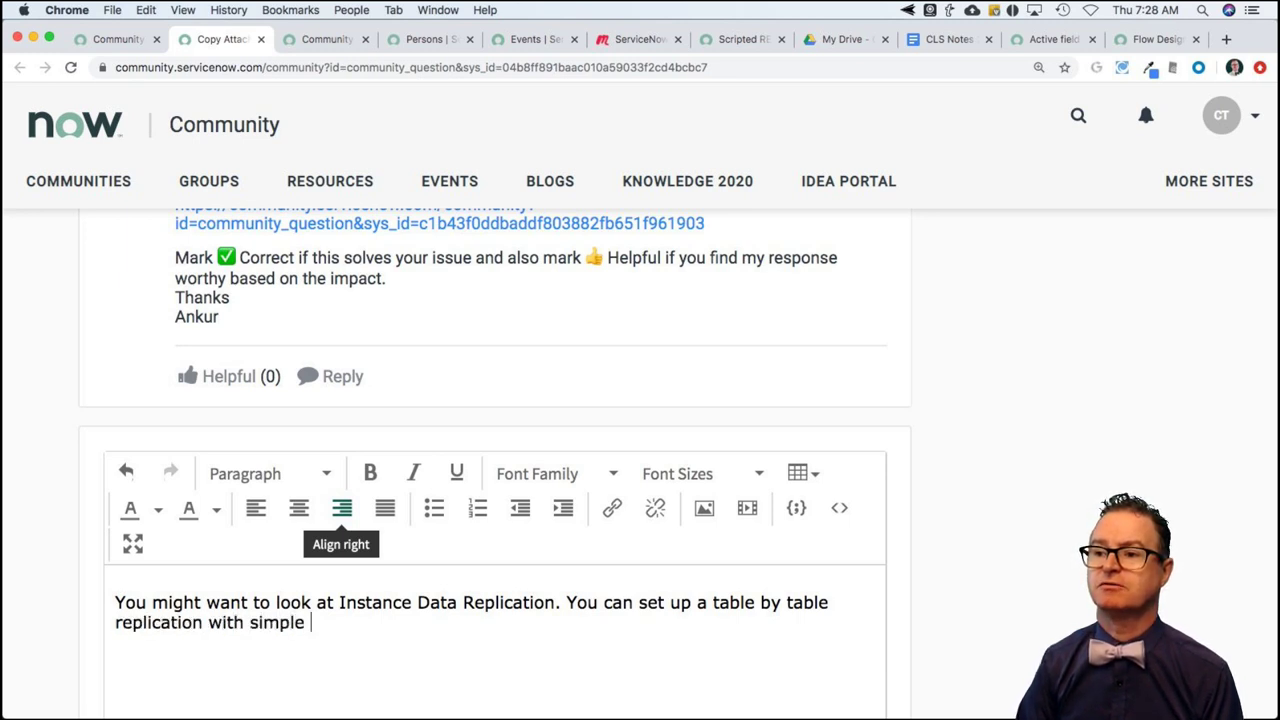
text(configuration )
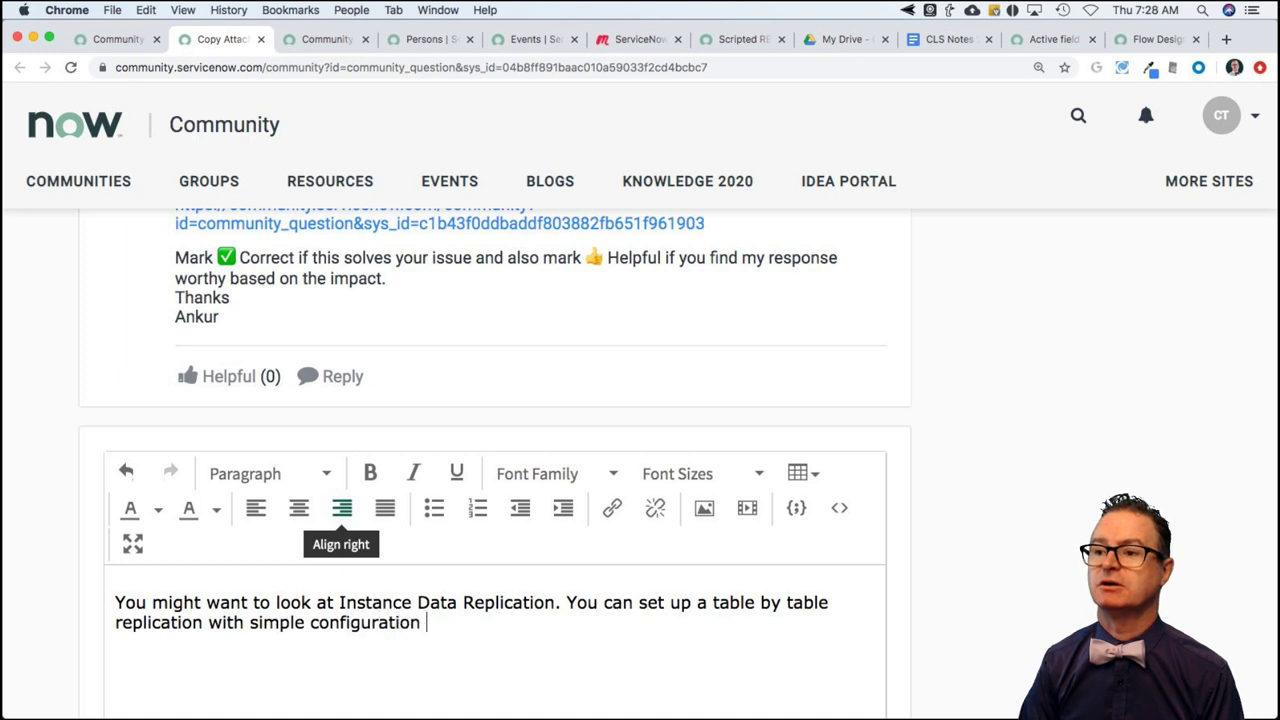
text(- no code)
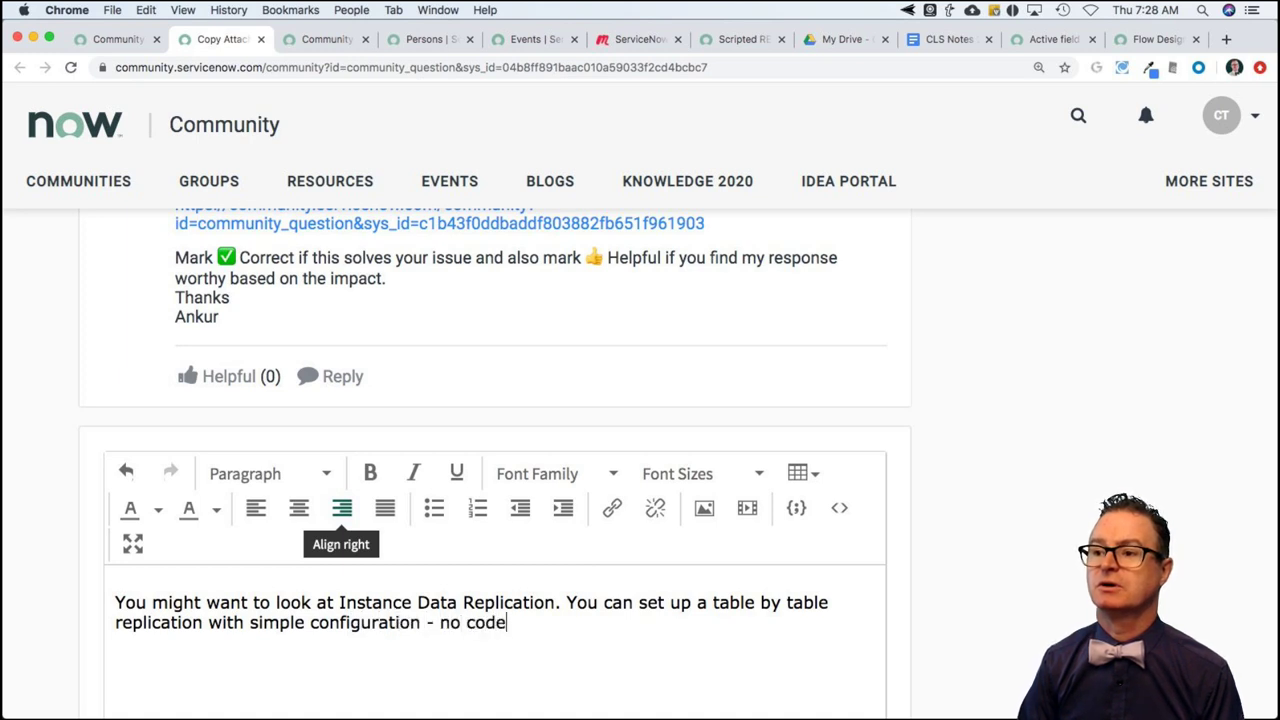
text(, no oREST)
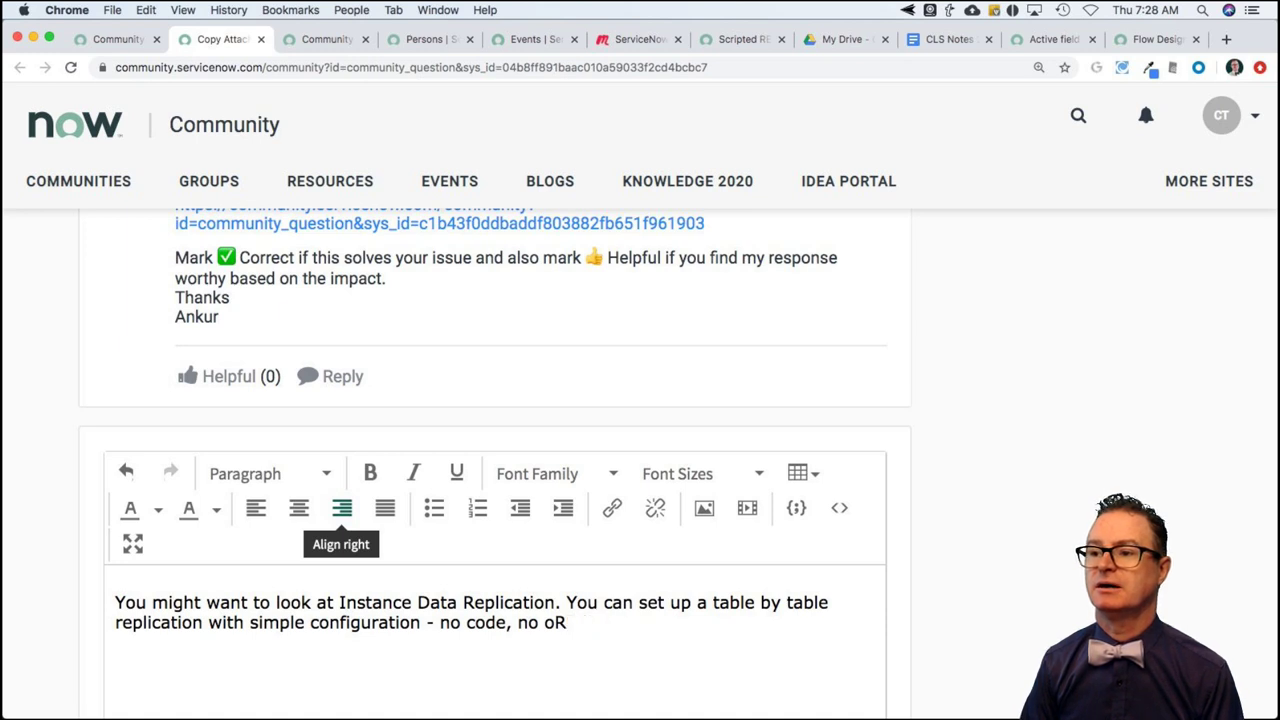
key(BackSpace)
key(BackSpace)
text(REST )
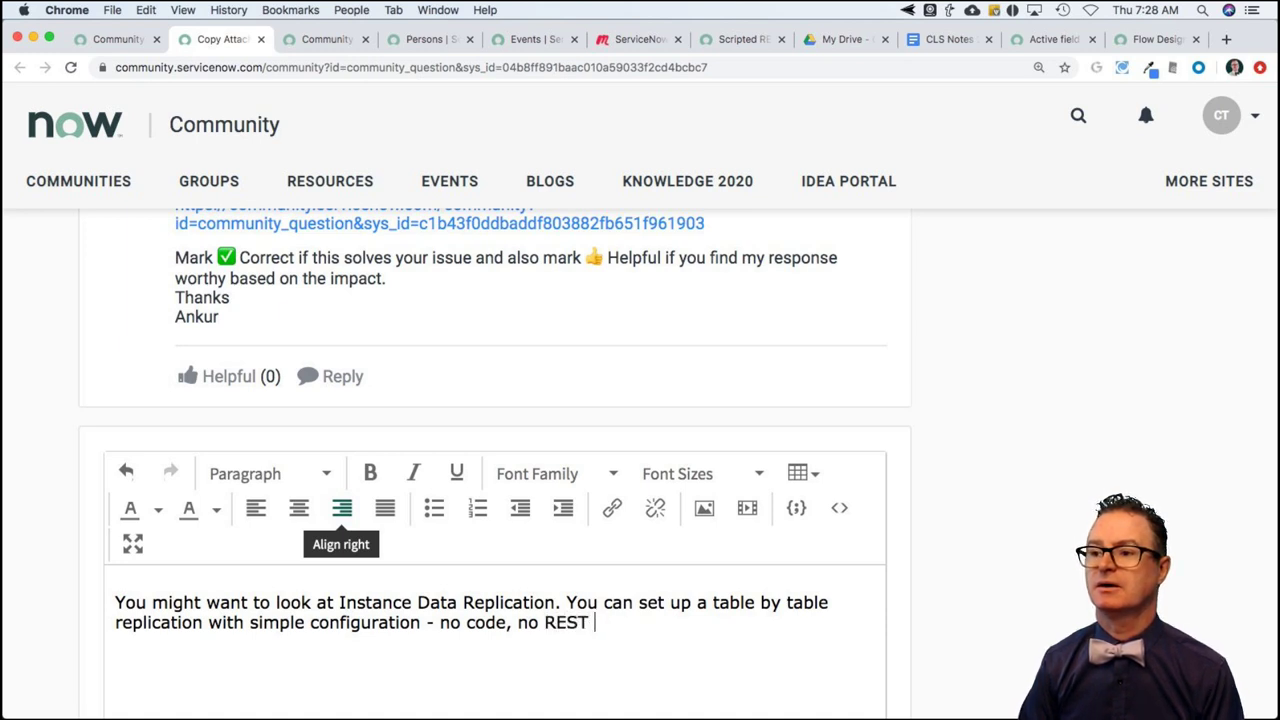
text(API, )
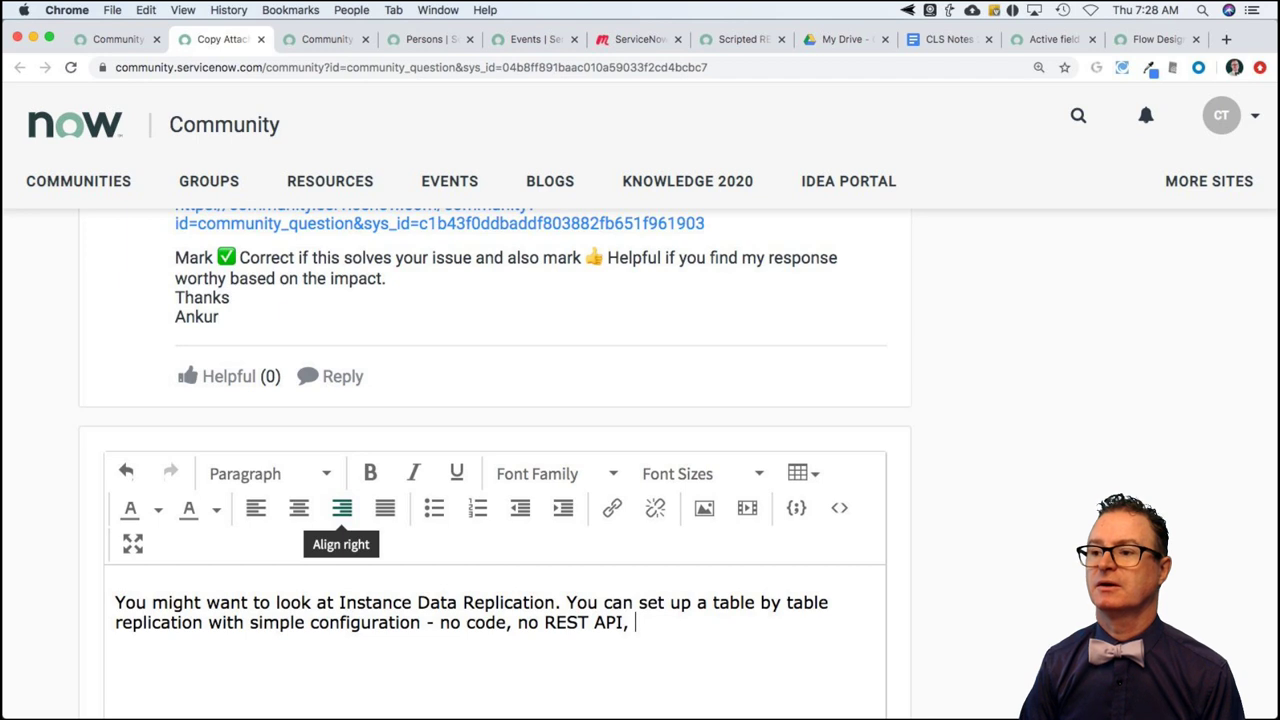
text(but t)
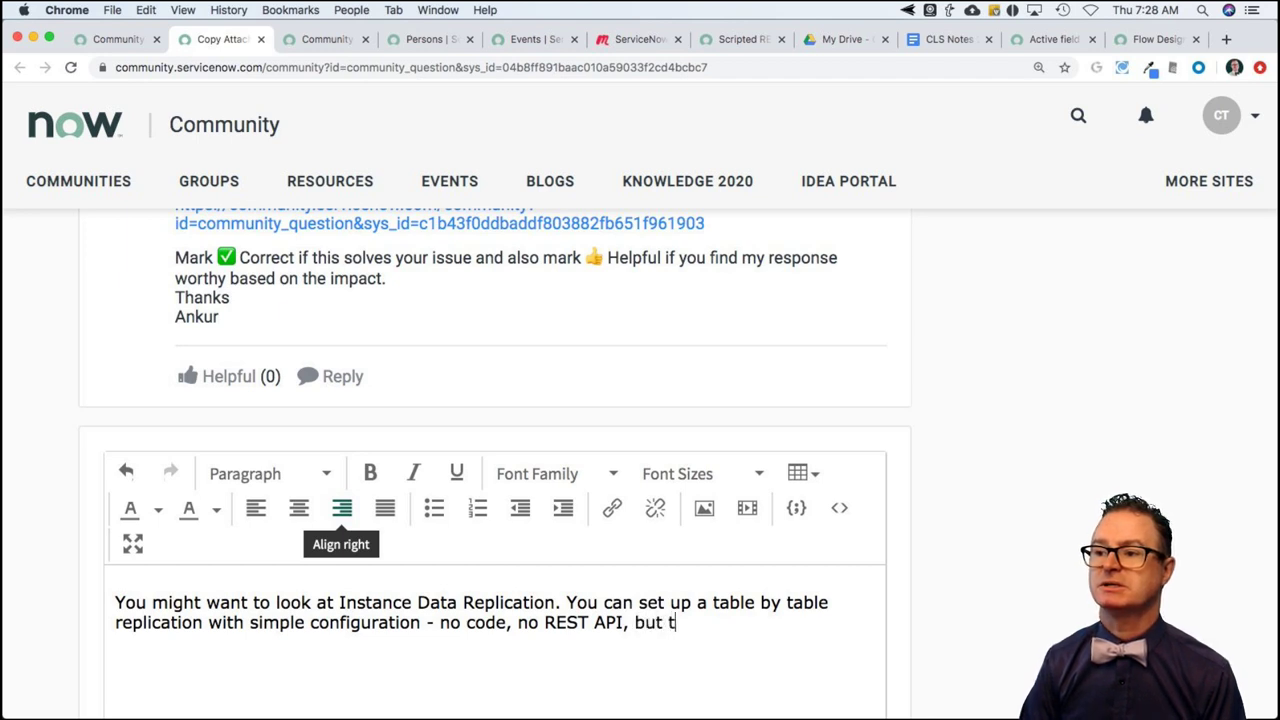
text(his is a pa)
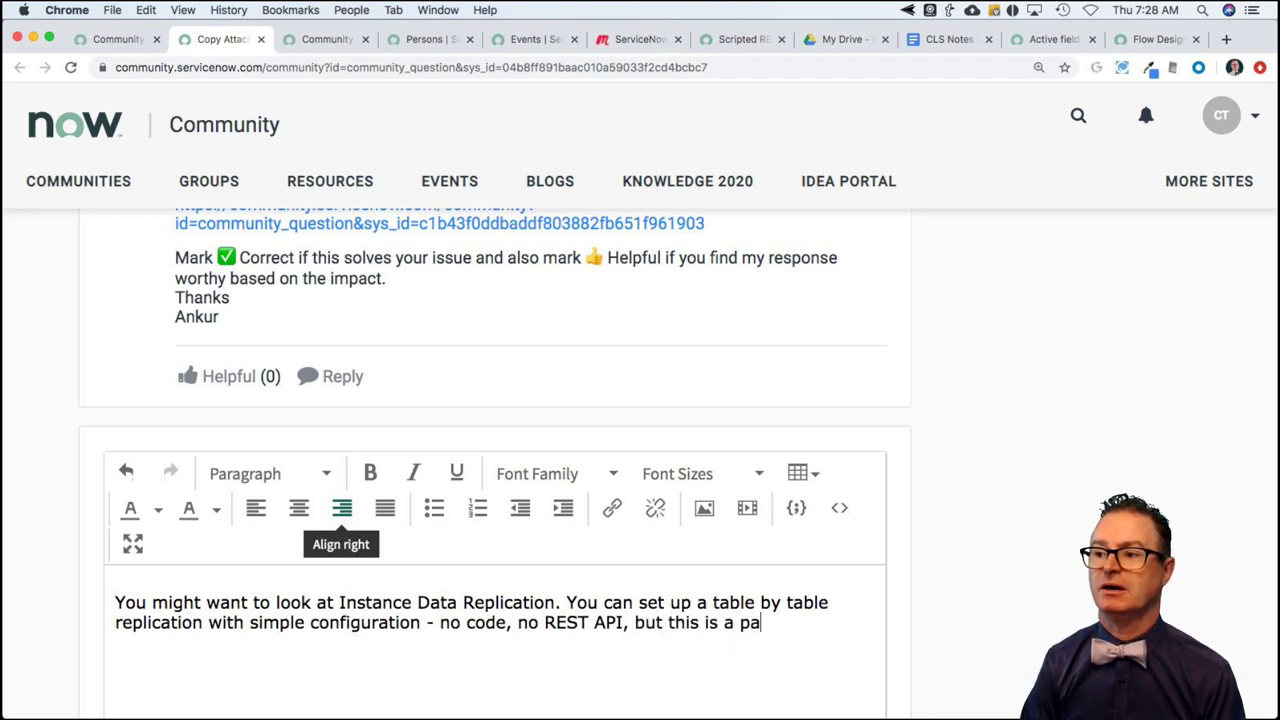
text(y-for)
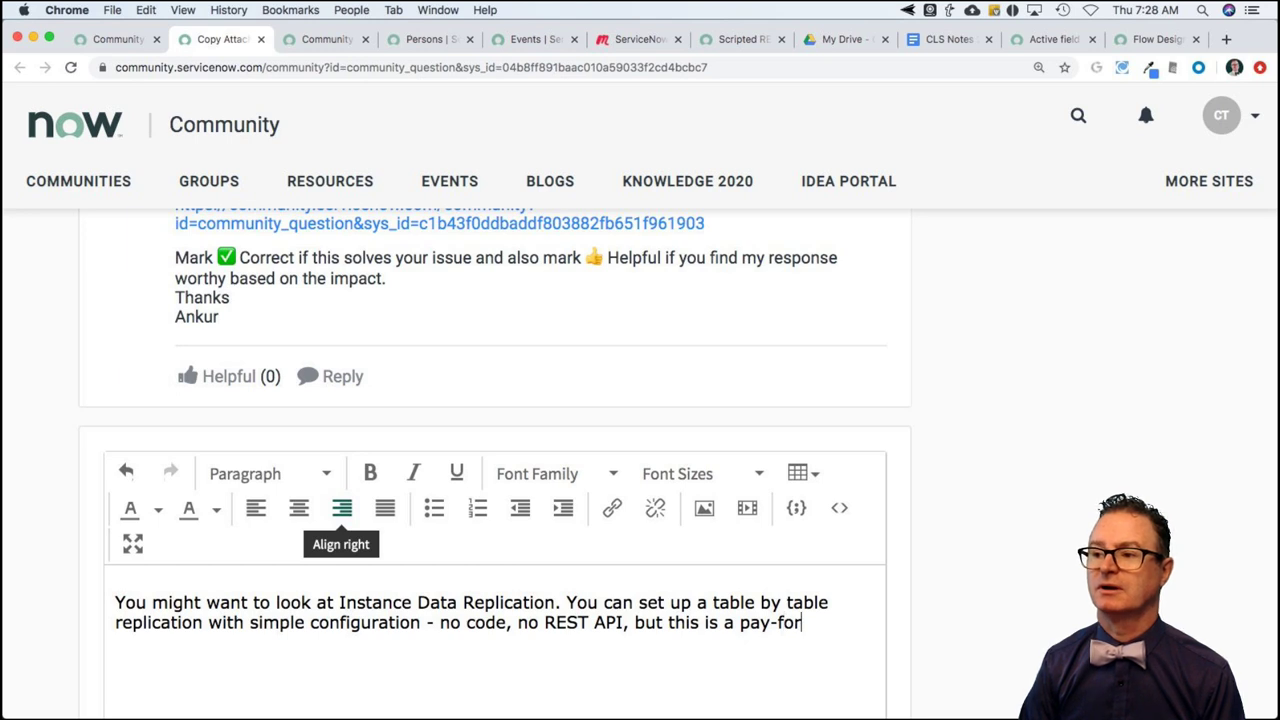
text( solution)
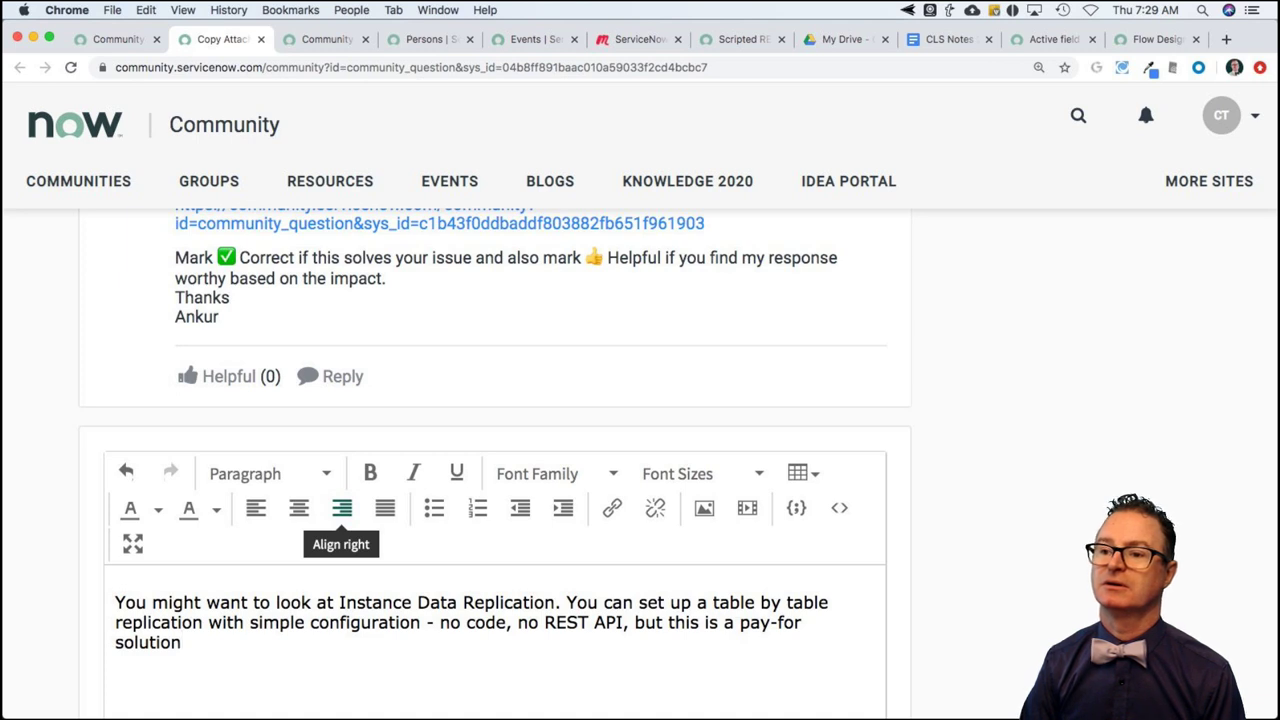
text(, wh)
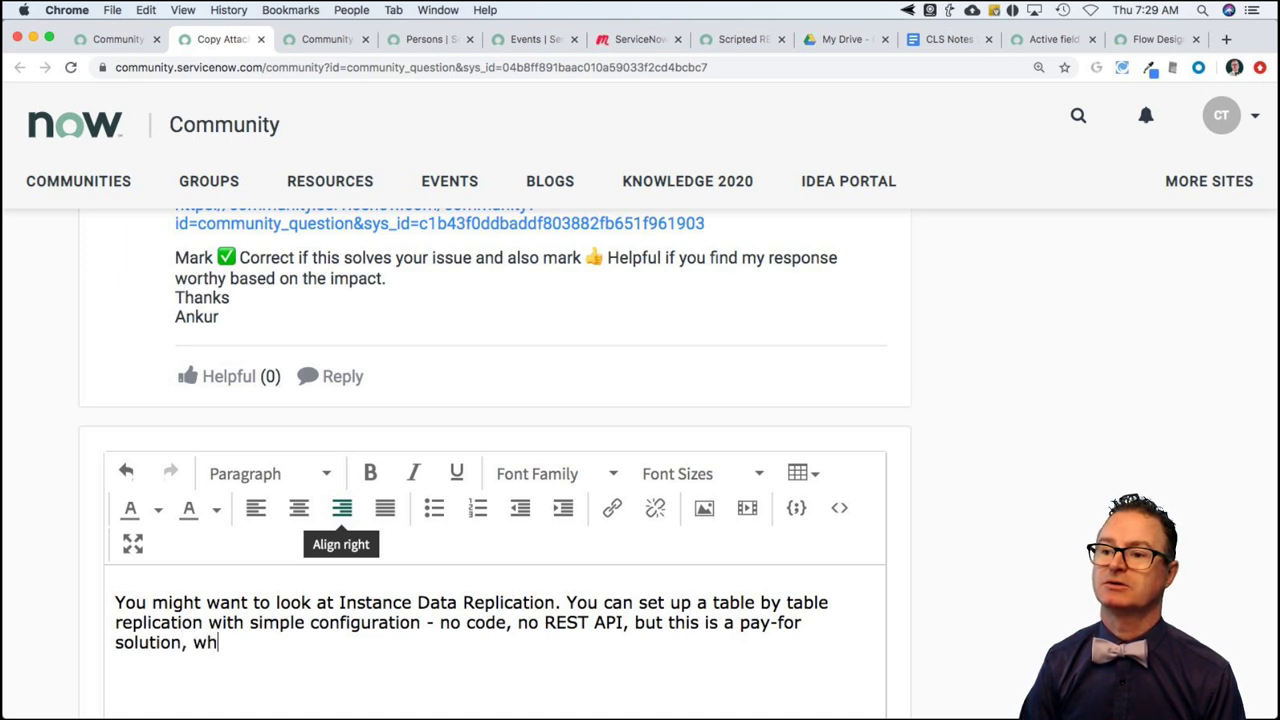
text(ich means i)
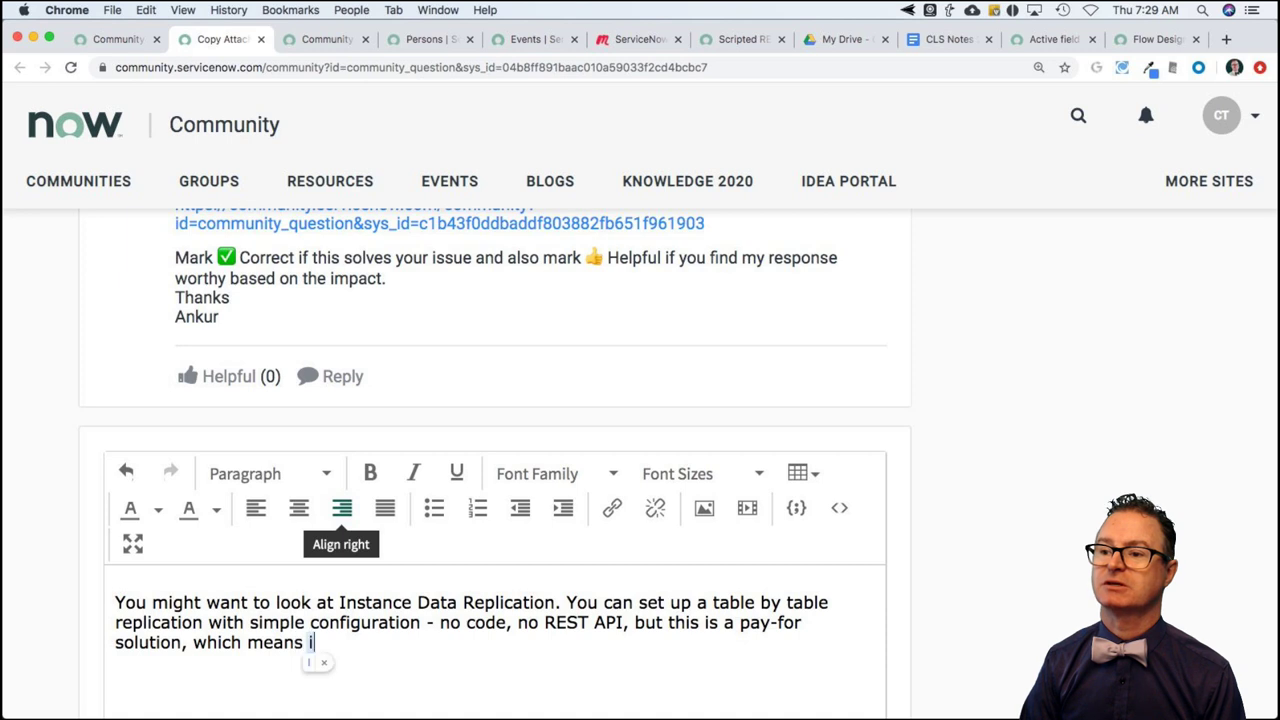
text(t's going to )
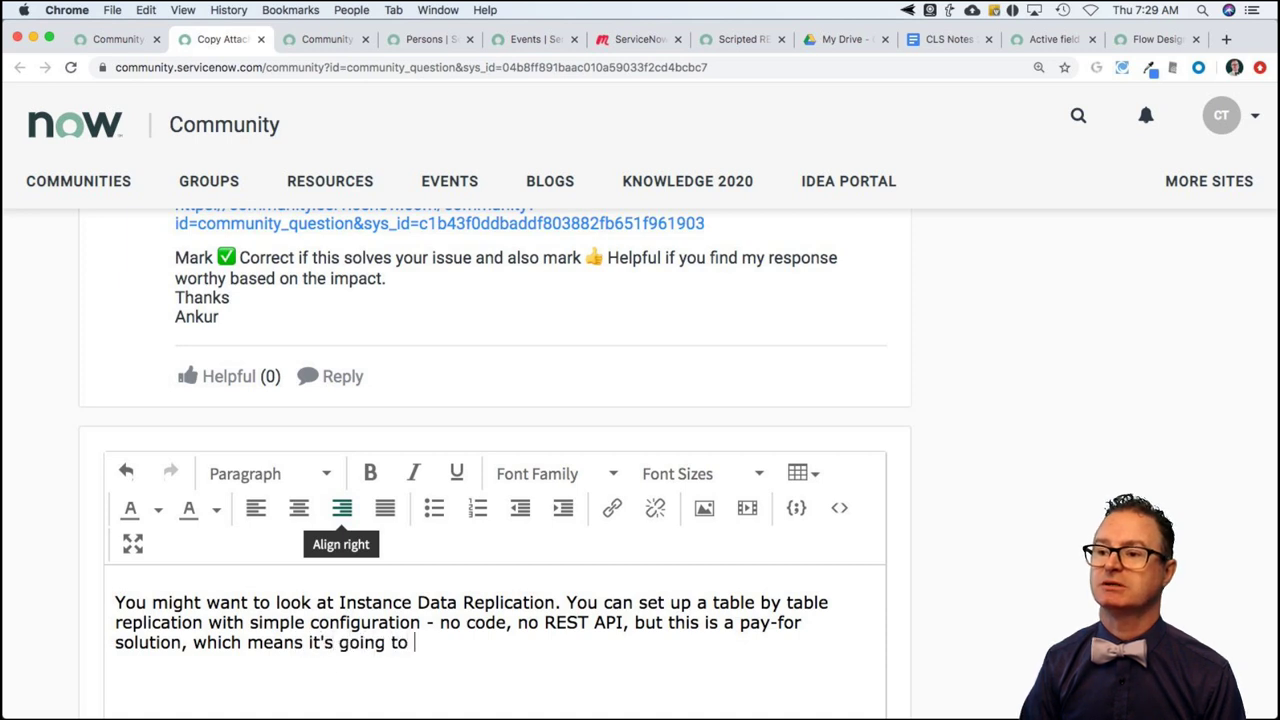
text(easier)
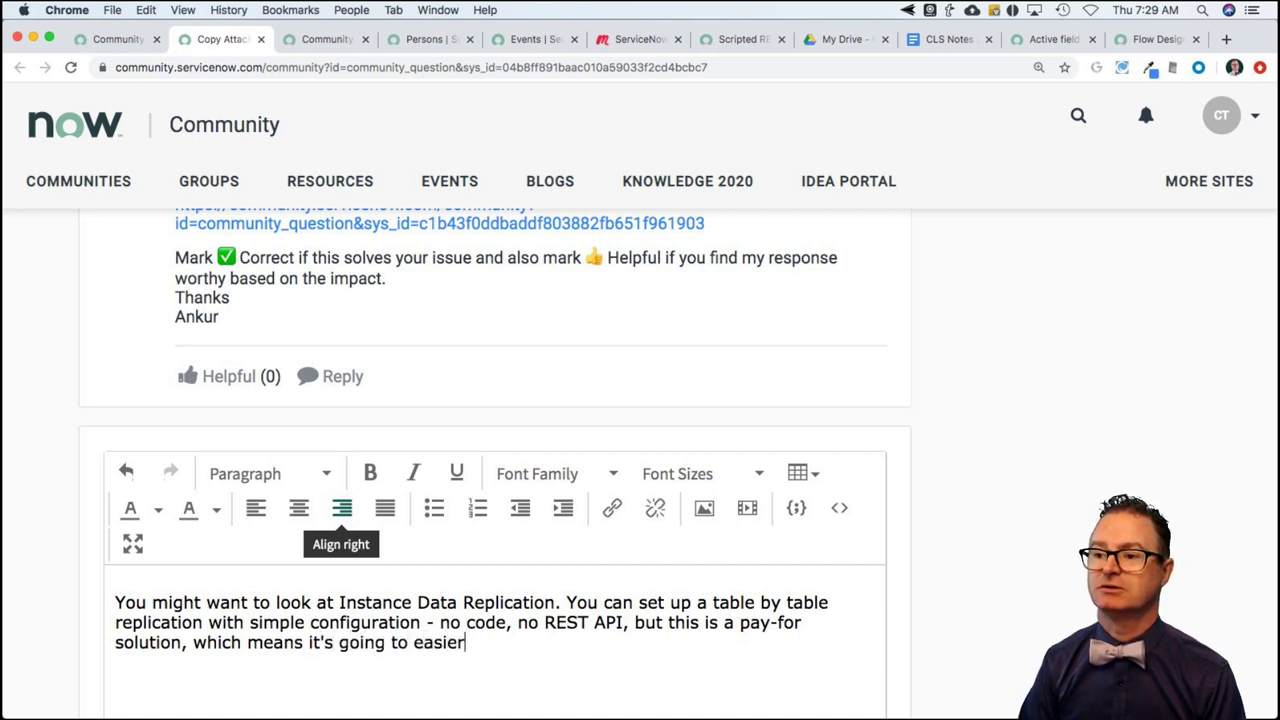
text( to get sup)
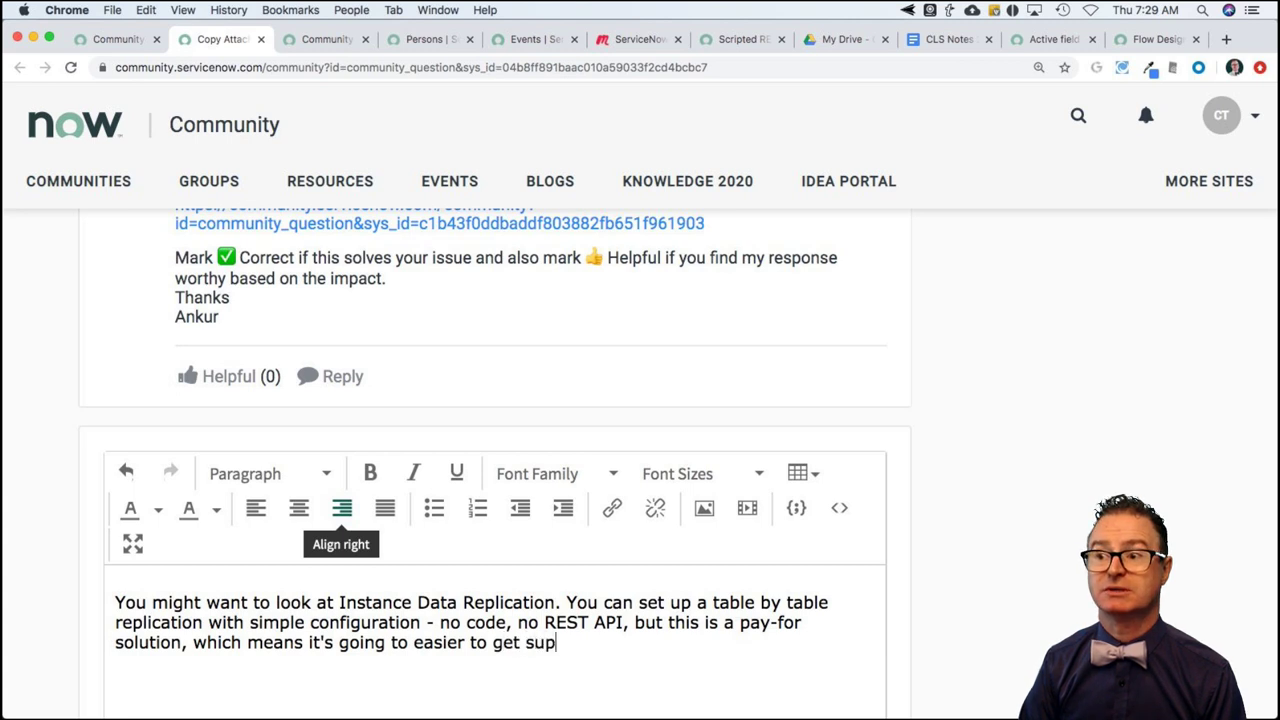
text(port and )
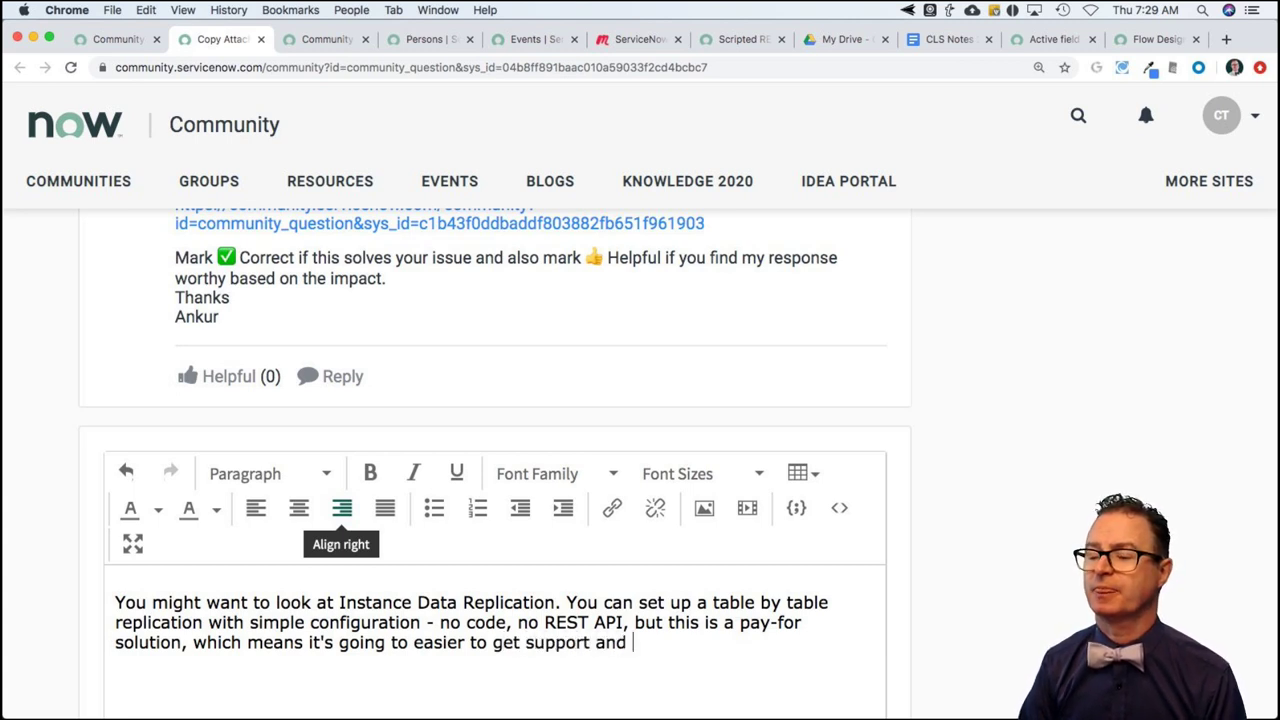
text(maintain.)
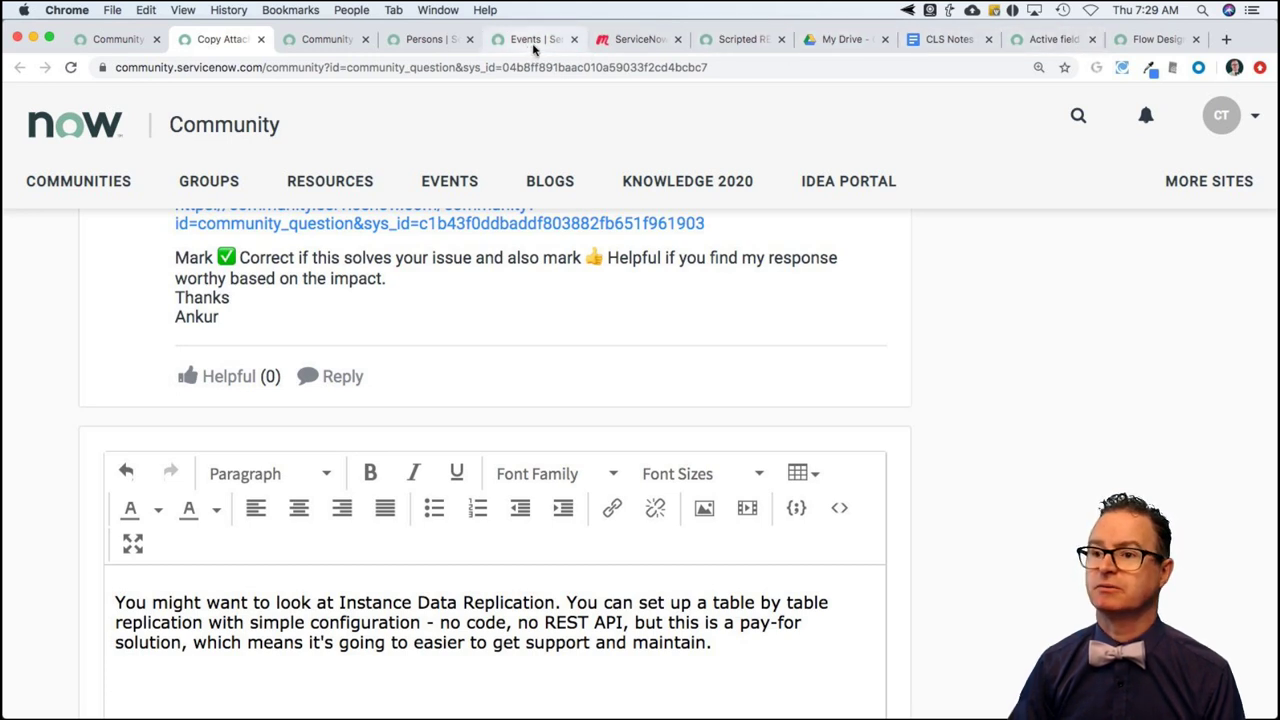
key(super+t)
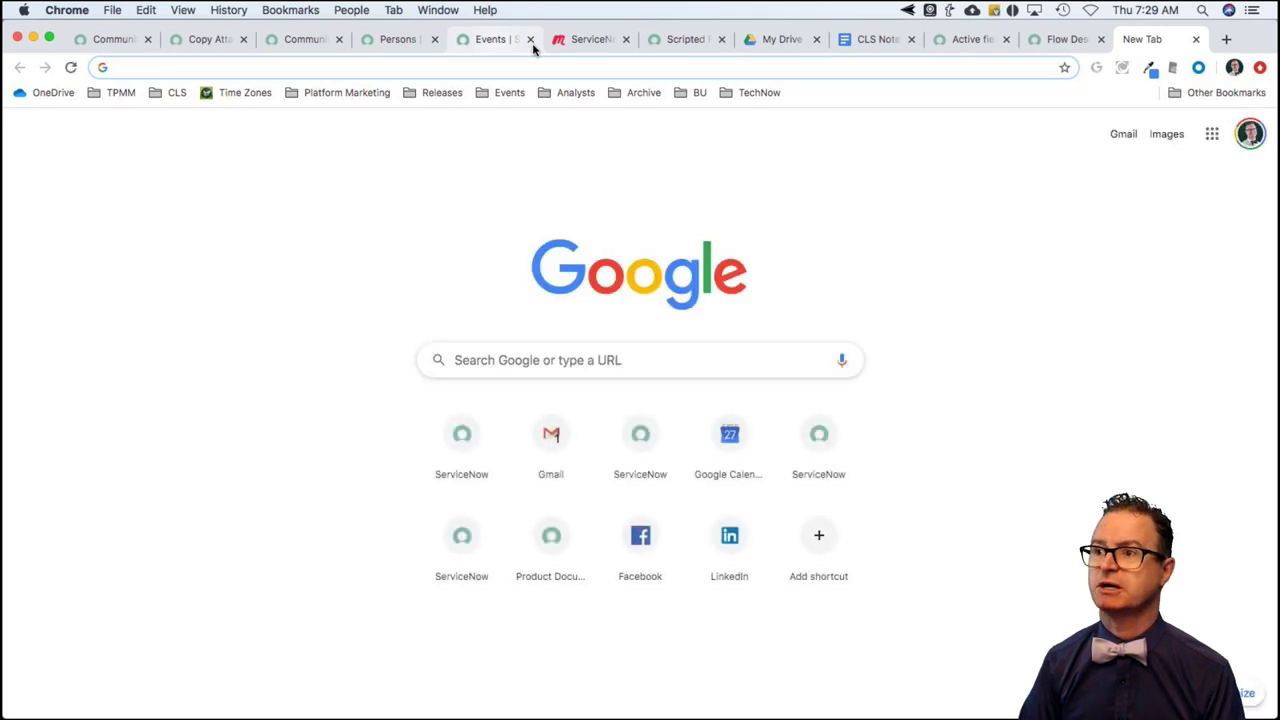
Search the ServiceNow documentation for 'instance data replication'
text(docs.servicenow.com)
key(Return)
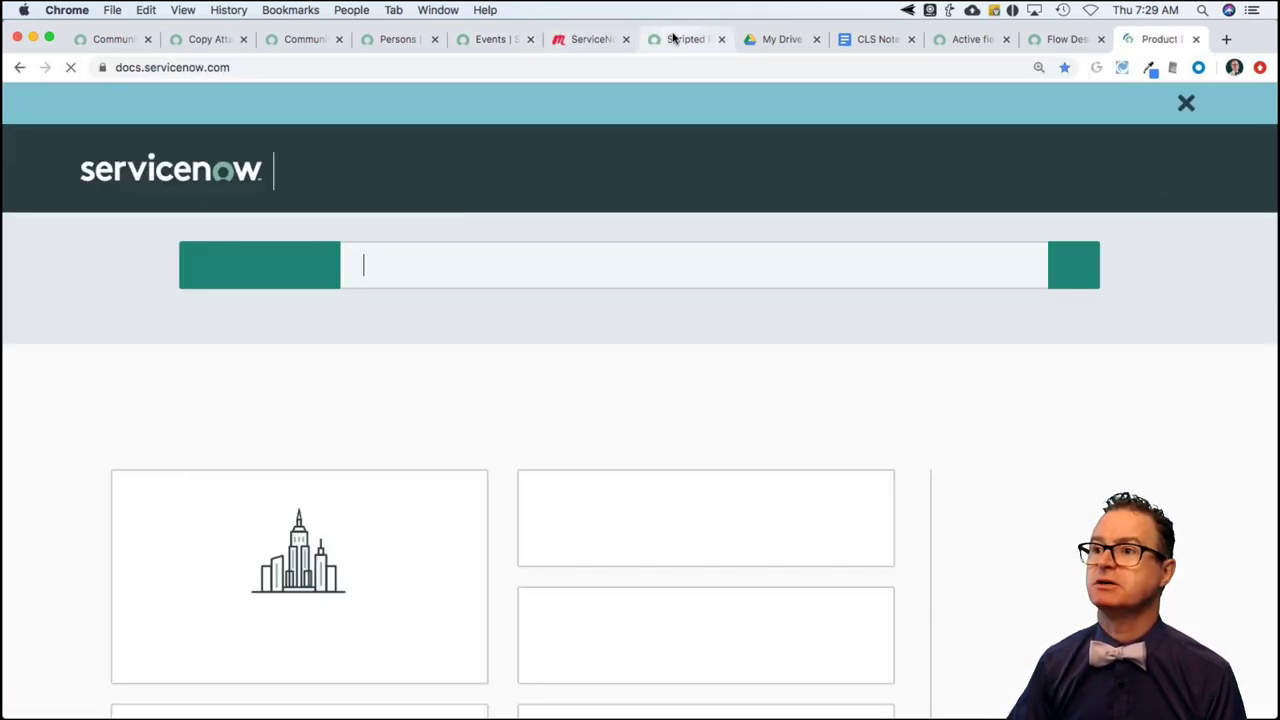
click(688, 45)
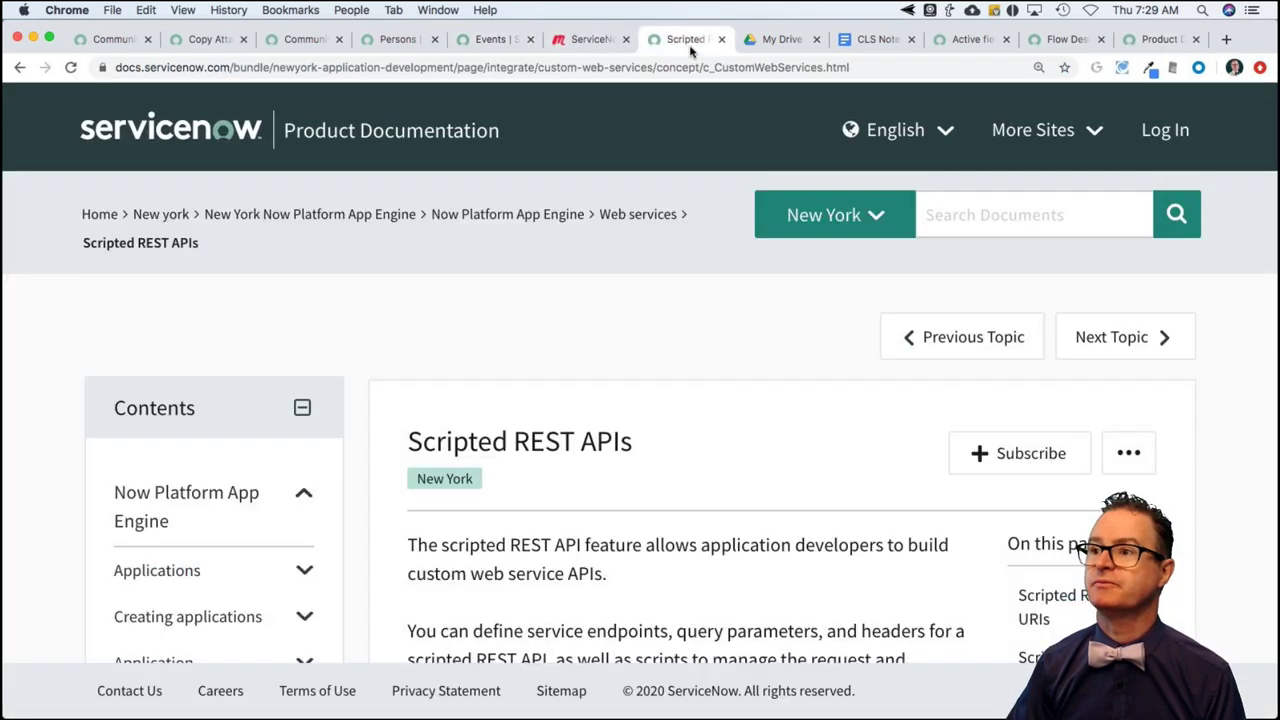
click(985, 207)
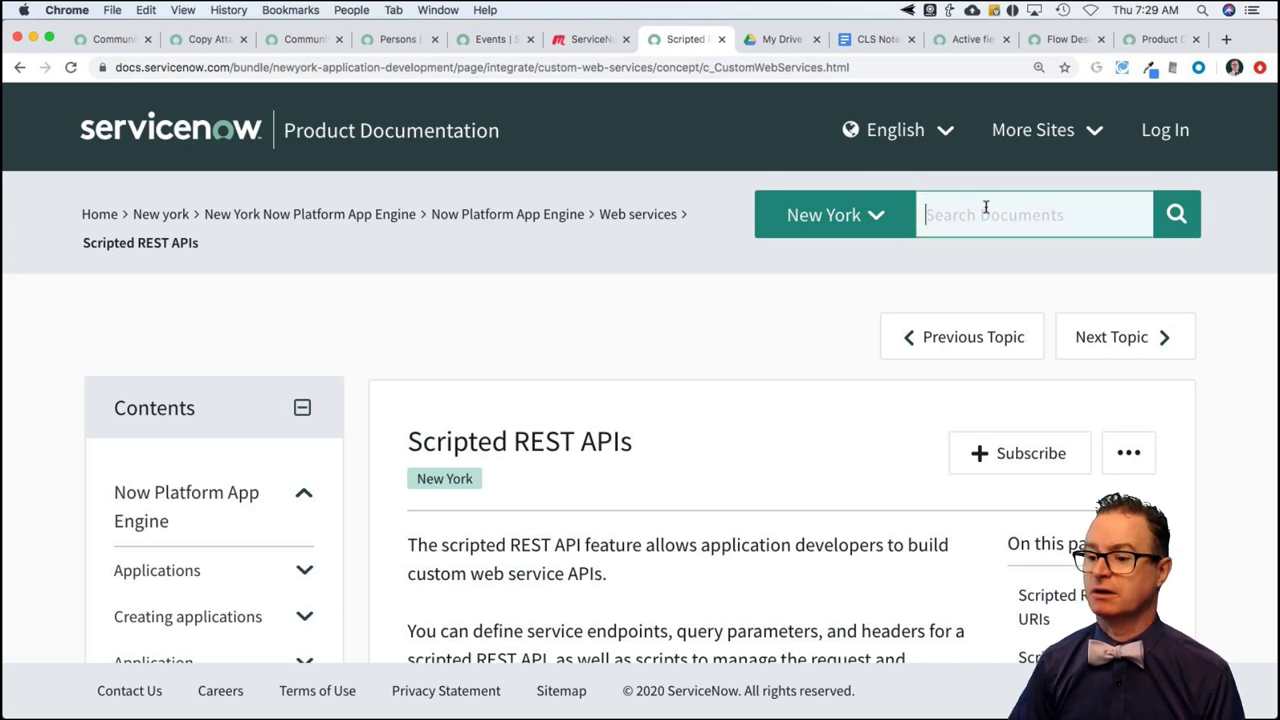
text(insta)
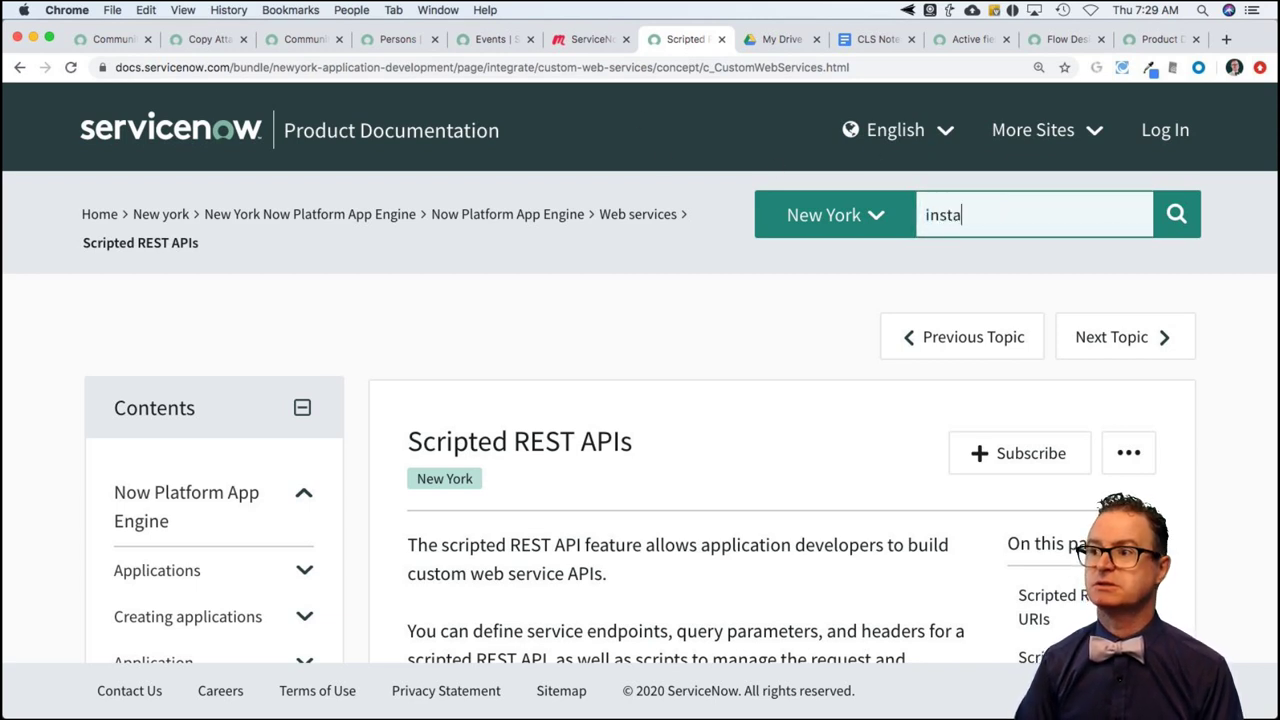
text(nce data replication)
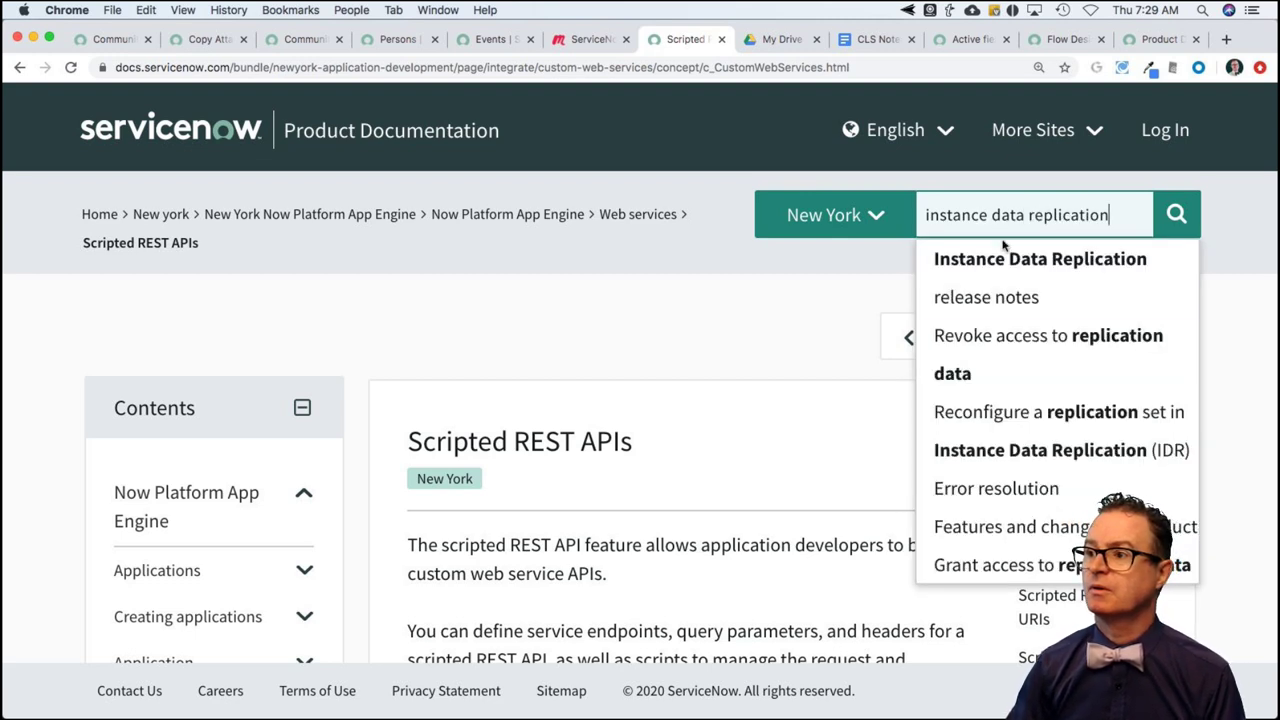
click(1015, 258)
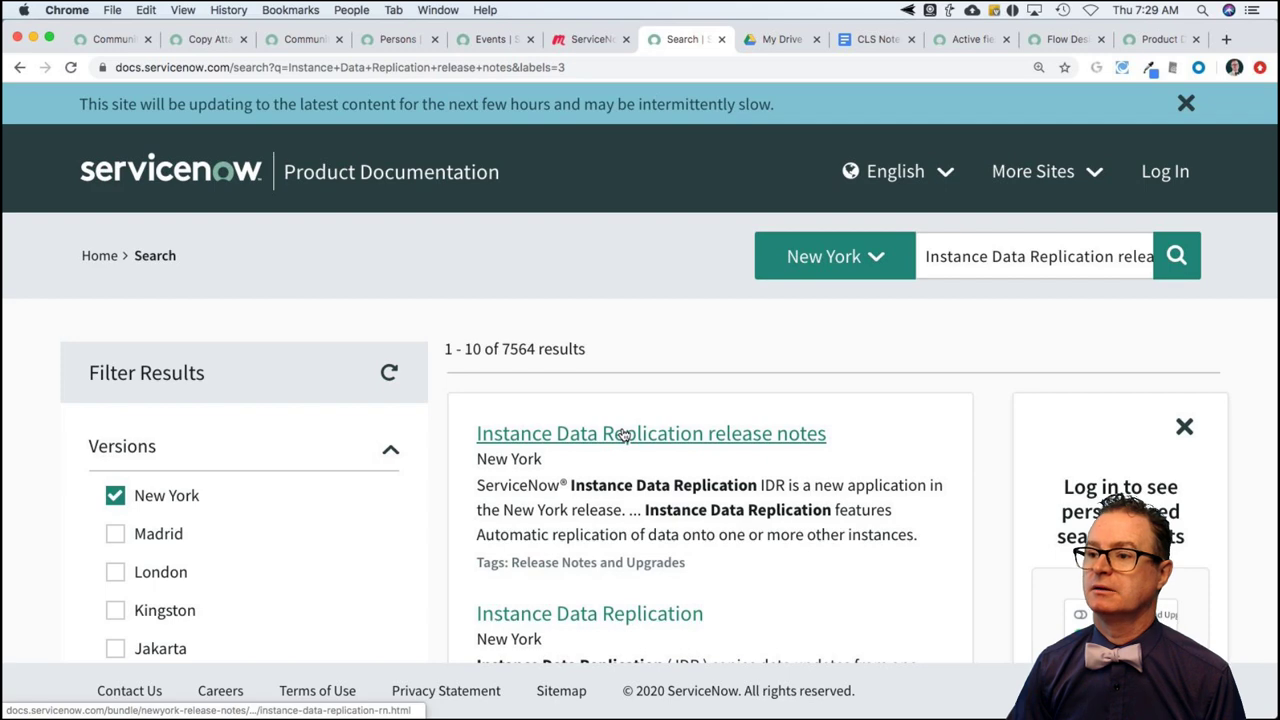
Copy the Instance Data Replication result as an HTML link via Create Link
scroll(622, 436, down, 4)
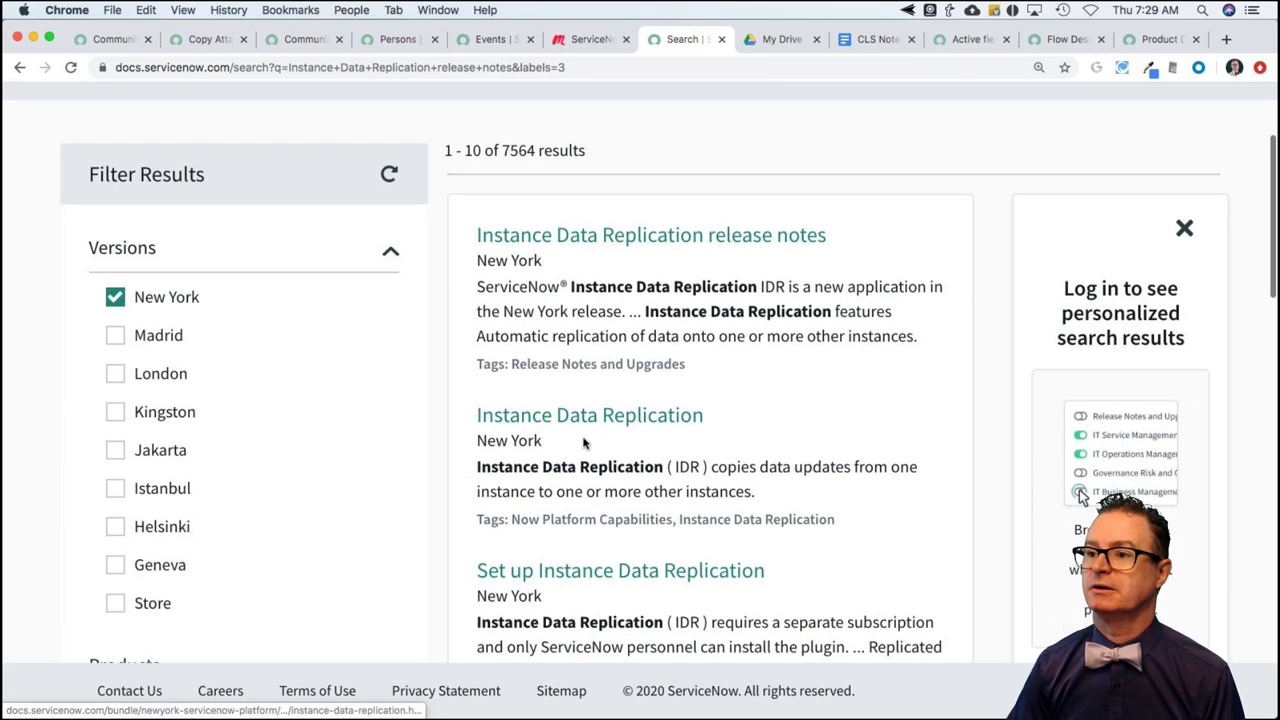
right_click(587, 424)
key(super+c)
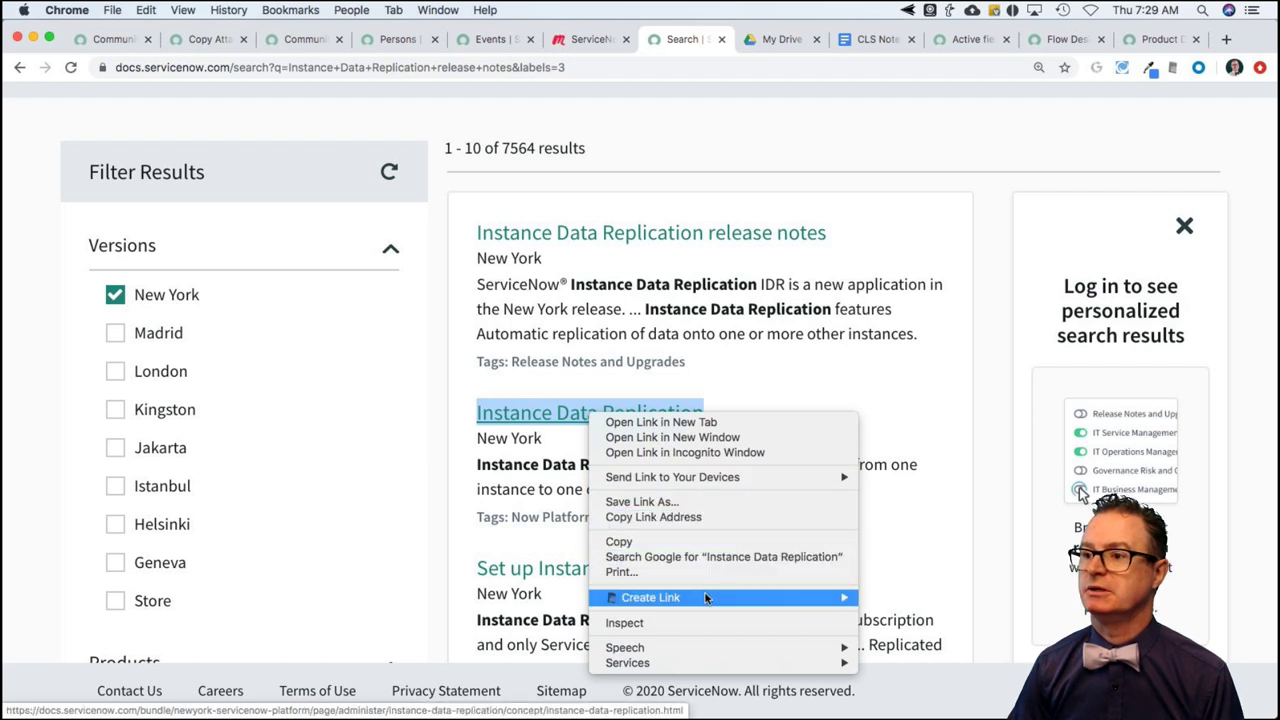
mouse_move(708, 603)
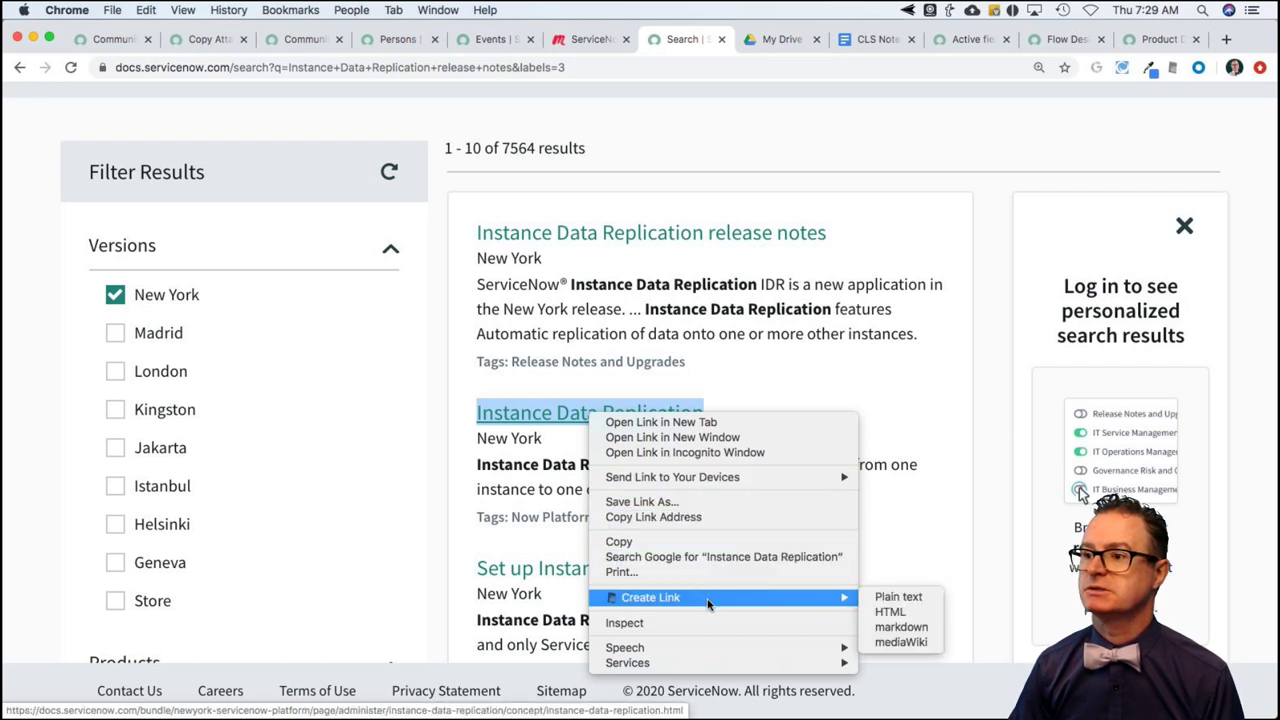
click(900, 610)
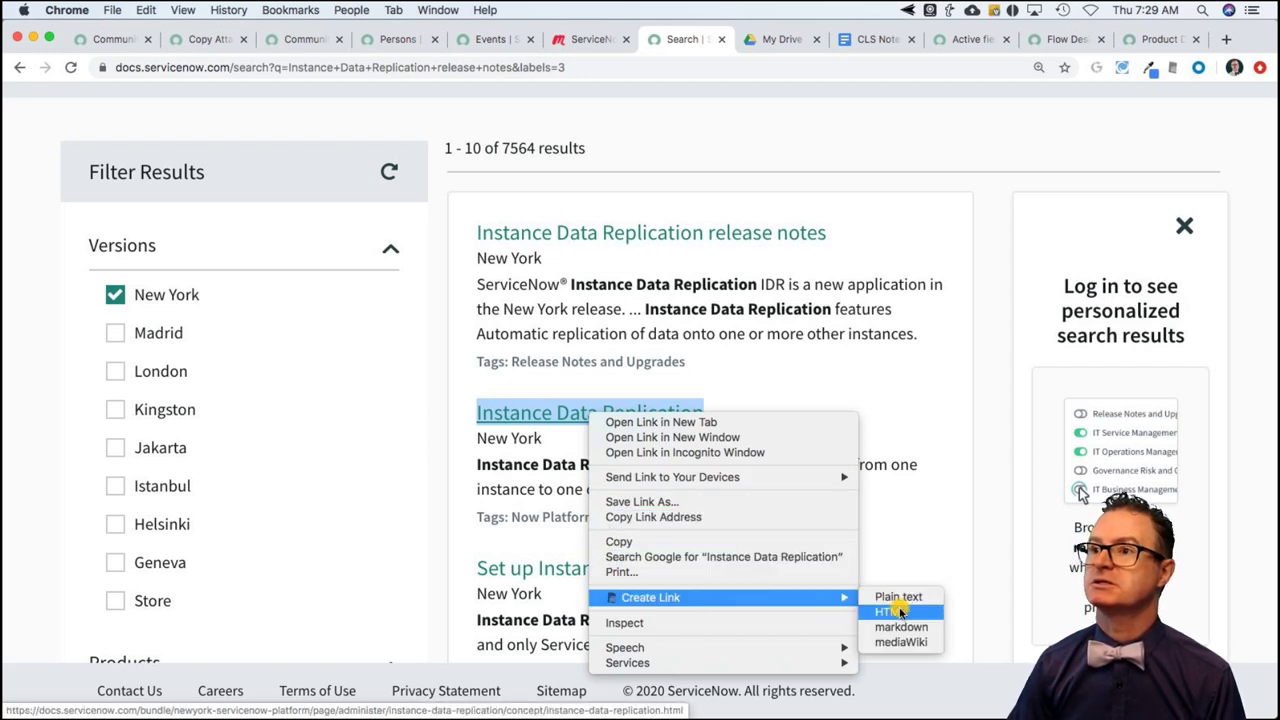
Paste the Instance Data Replication link into the draft, post the reply, and close the tab
click(205, 39)
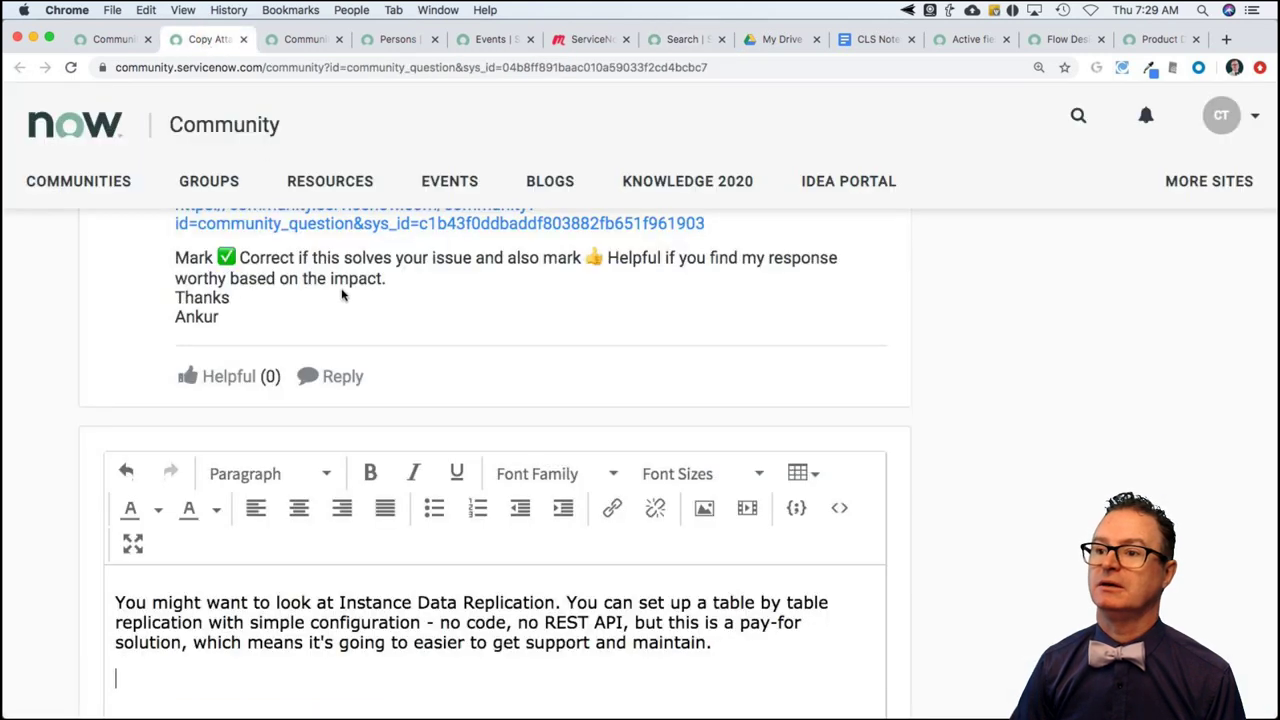
key(super+v)
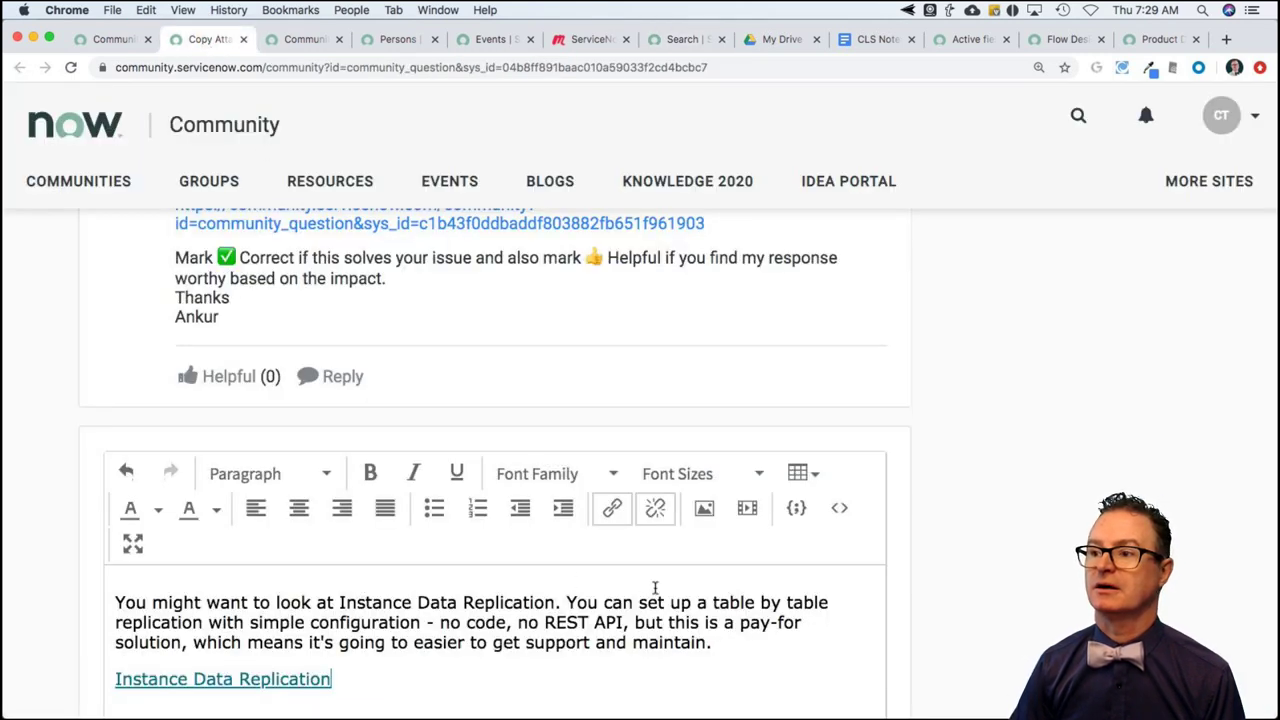
scroll(840, 590, down, 5)
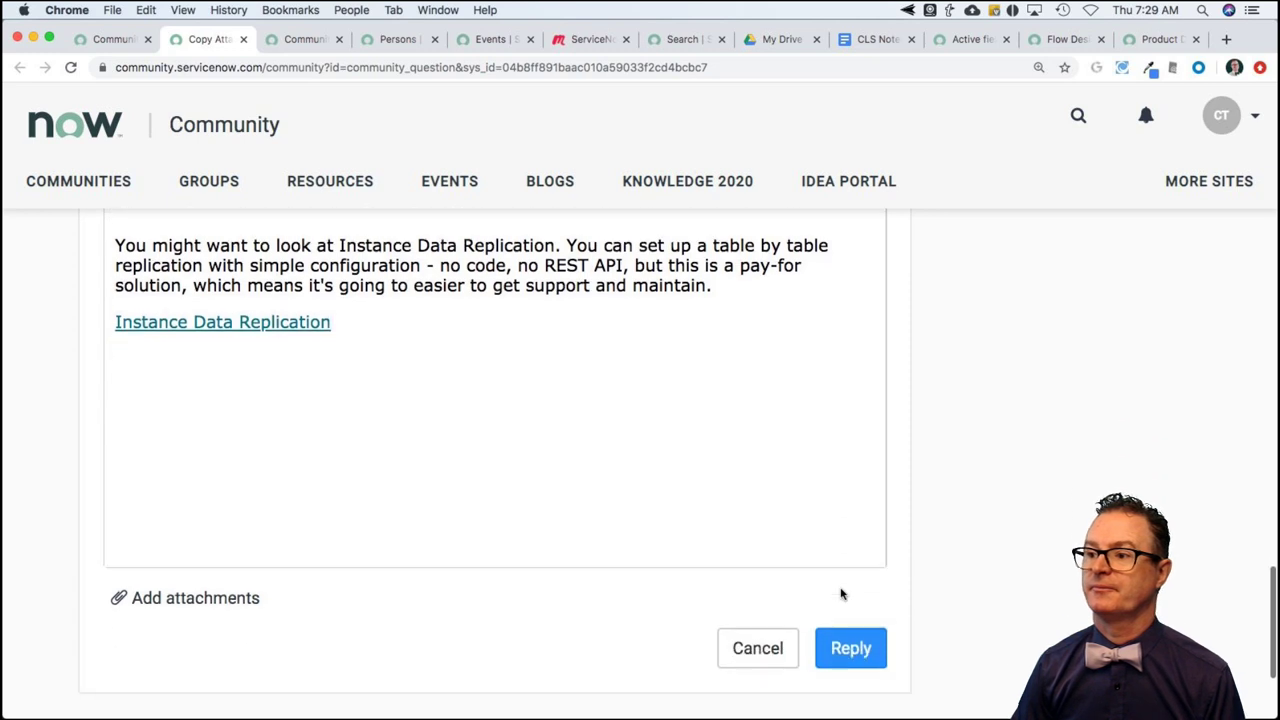
click(862, 647)
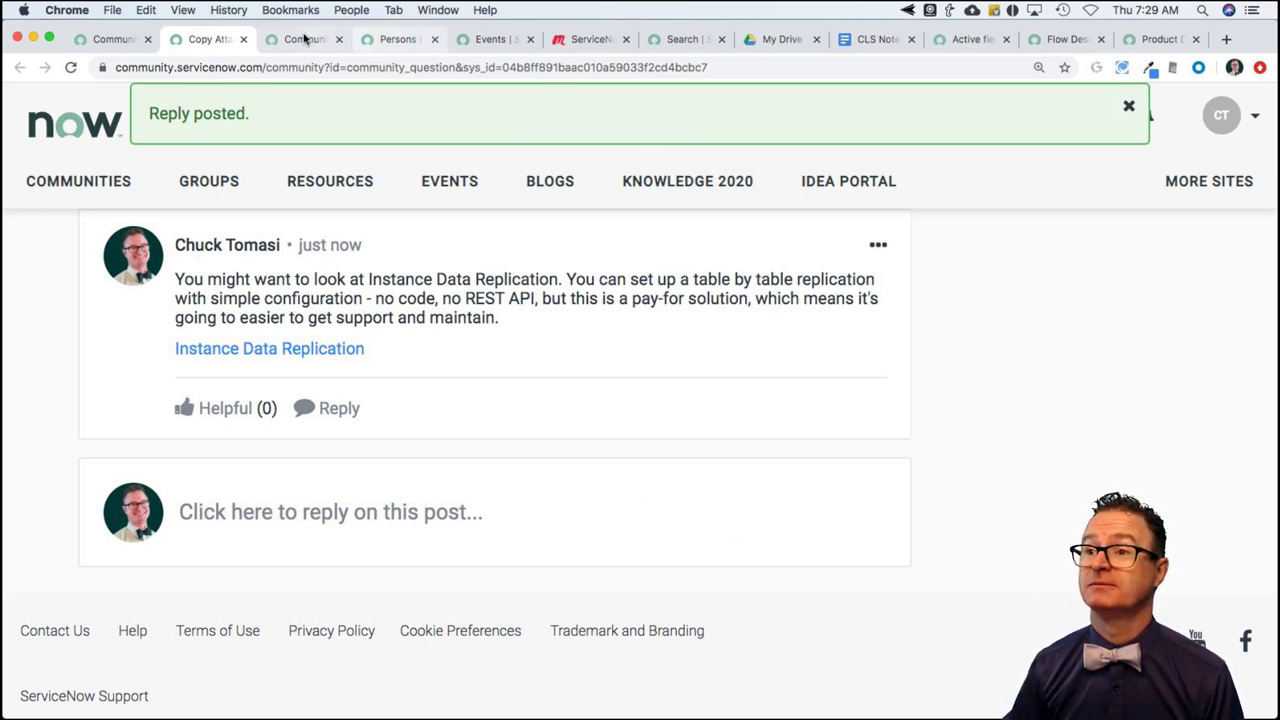
click(246, 39)
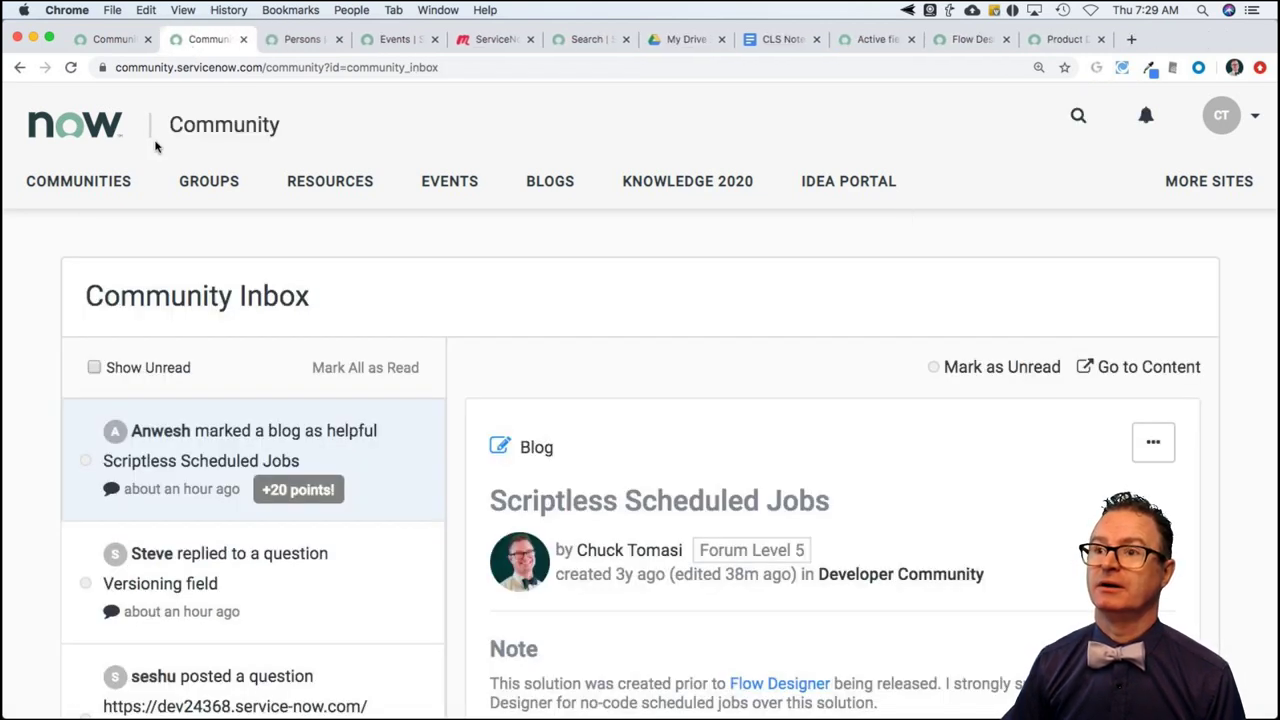
Return to the Community home tab and scroll to the 'knowledge base view count report' question
click(104, 41)
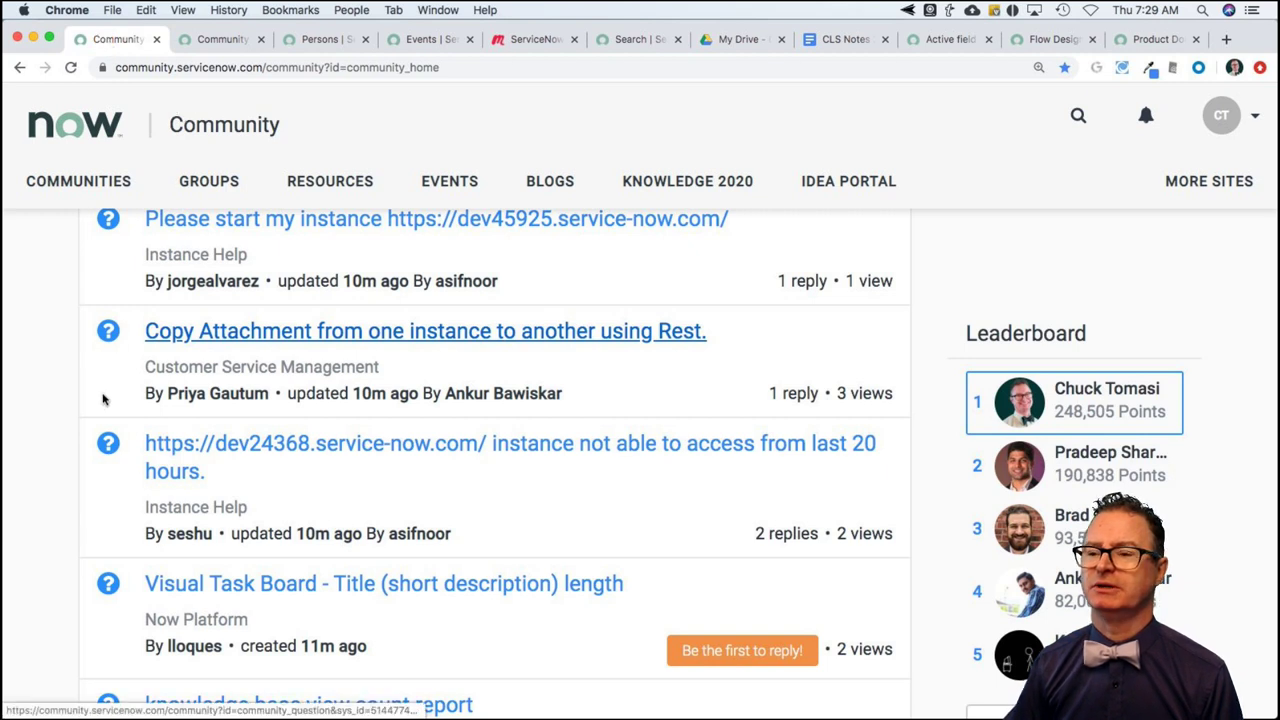
scroll(47, 448, down, 2)
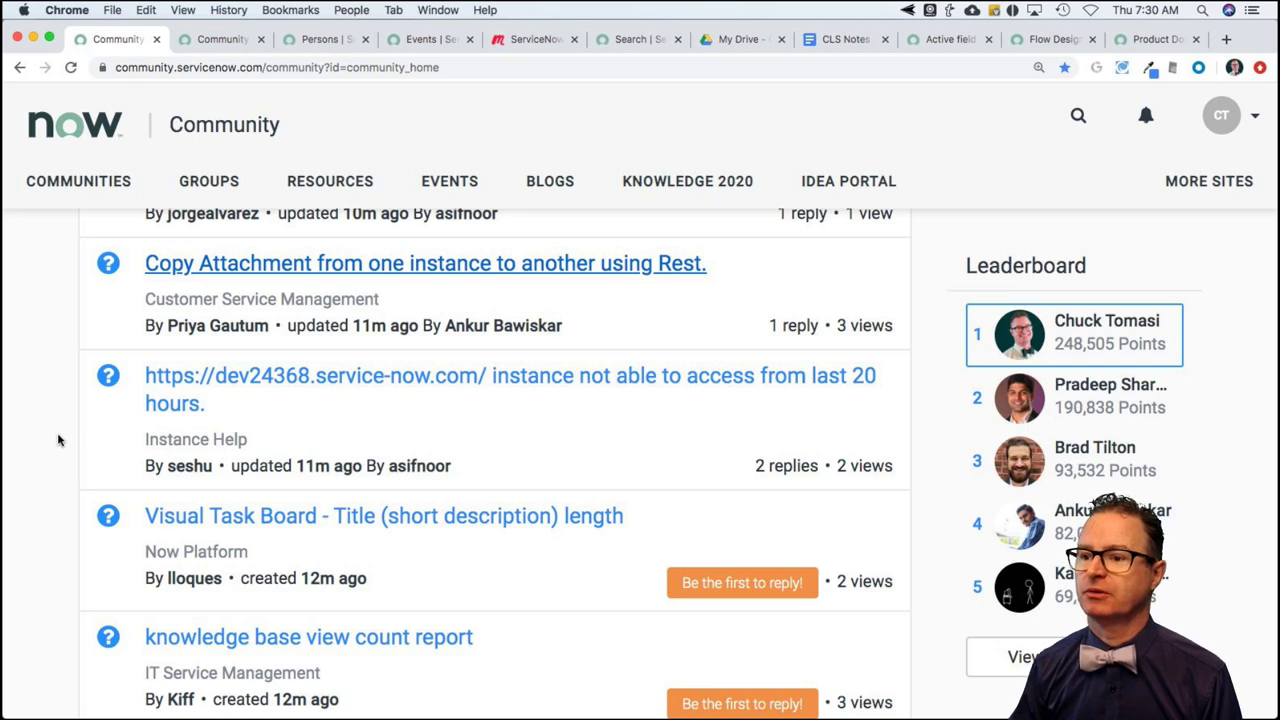
scroll(59, 438, down, 2)
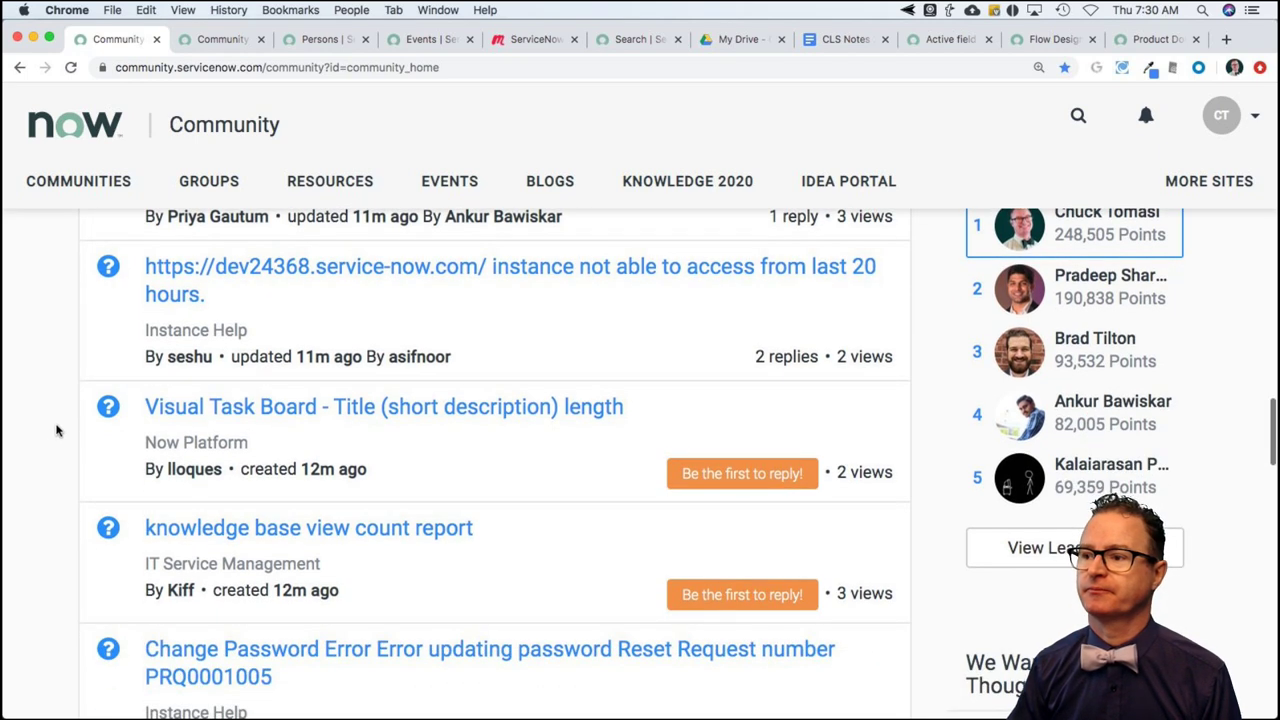
scroll(57, 432, down, 3)
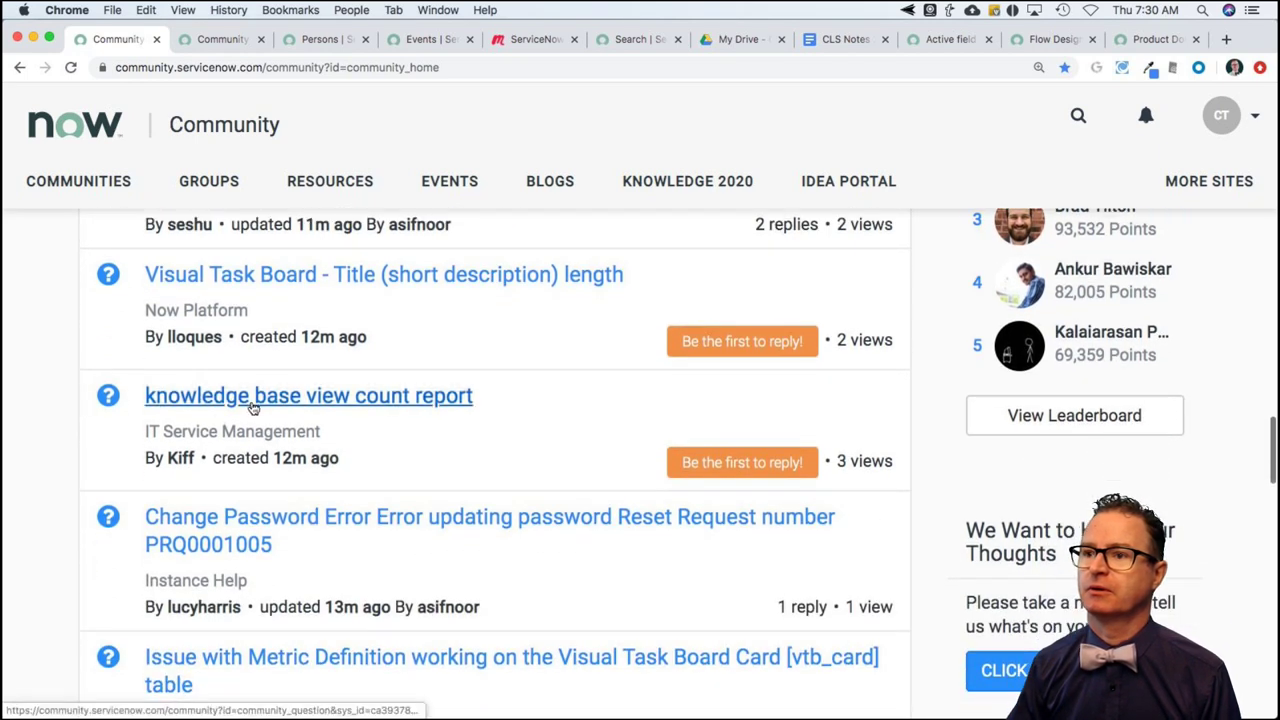
Open the knowledge base view count report question, then move via the Community Inbox to the Persons list
click(252, 400)
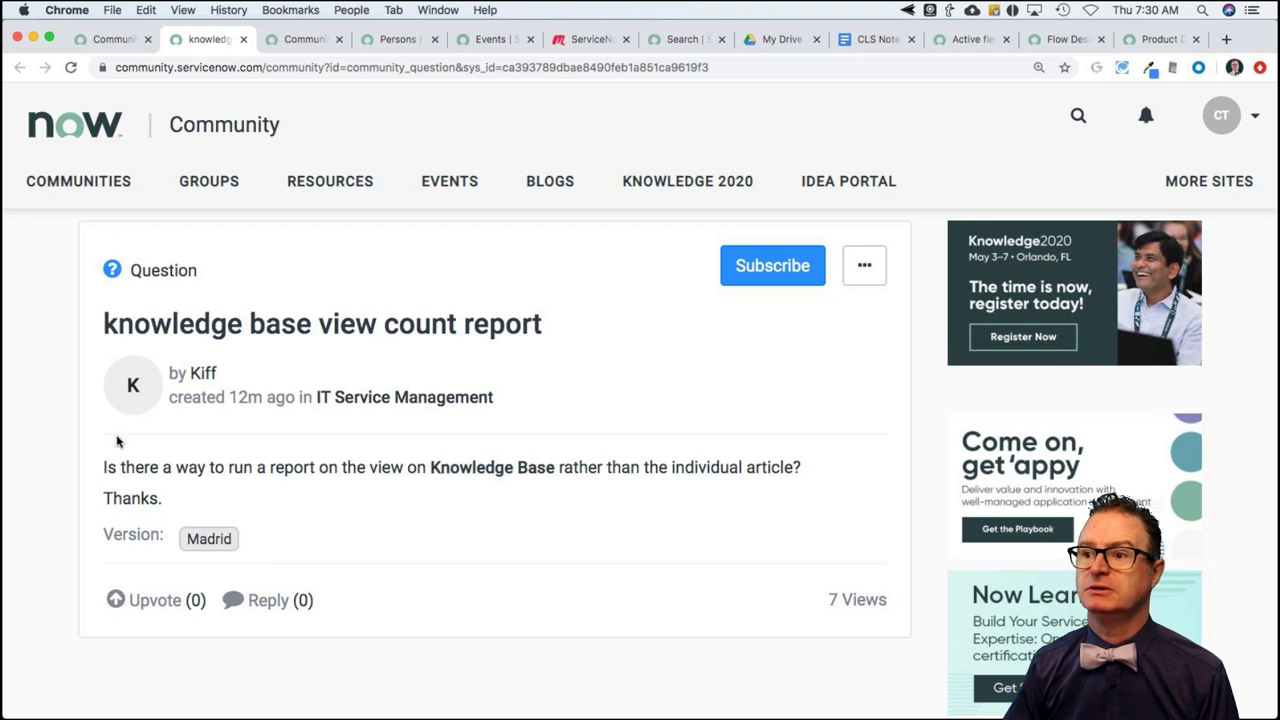
scroll(316, 557, down, 2)
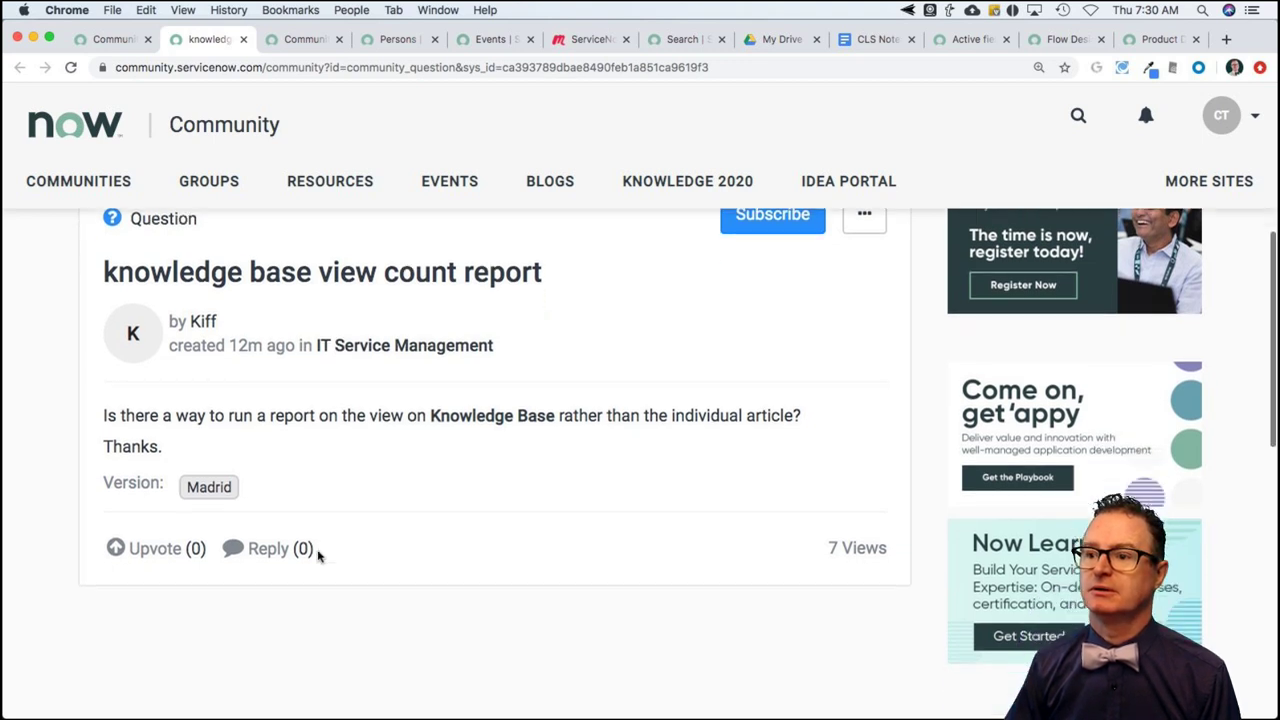
click(300, 40)
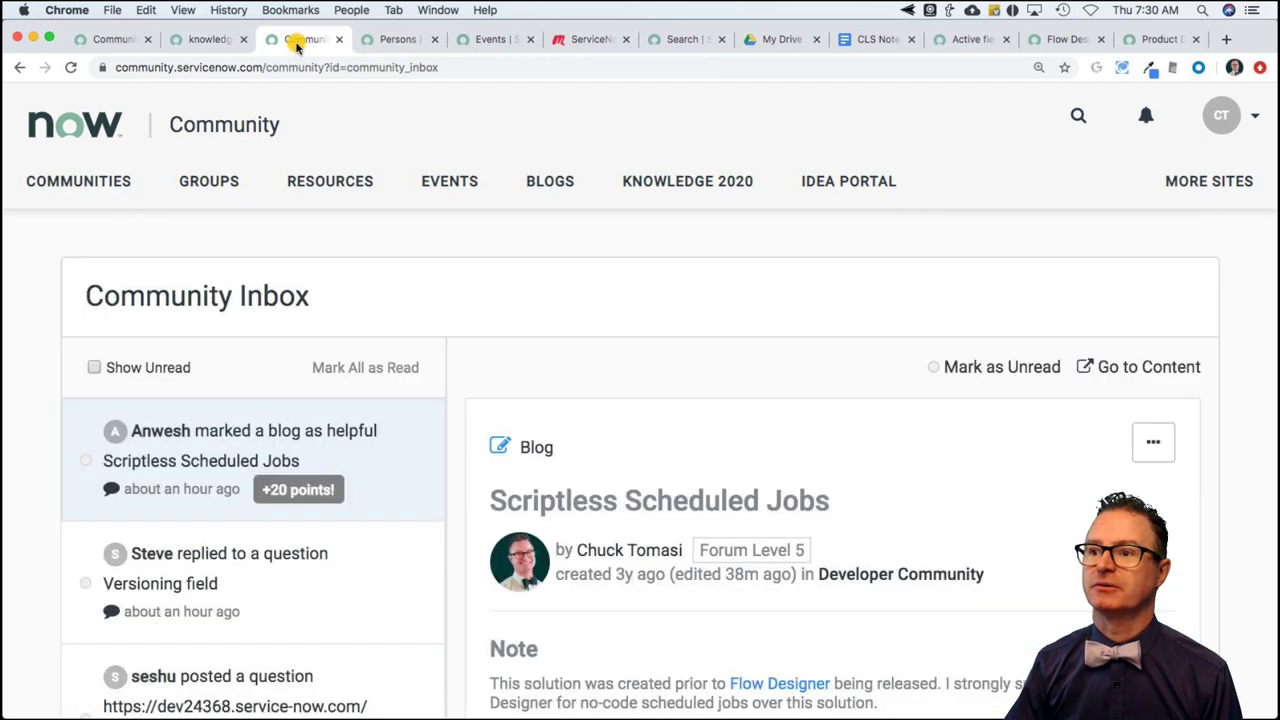
click(401, 40)
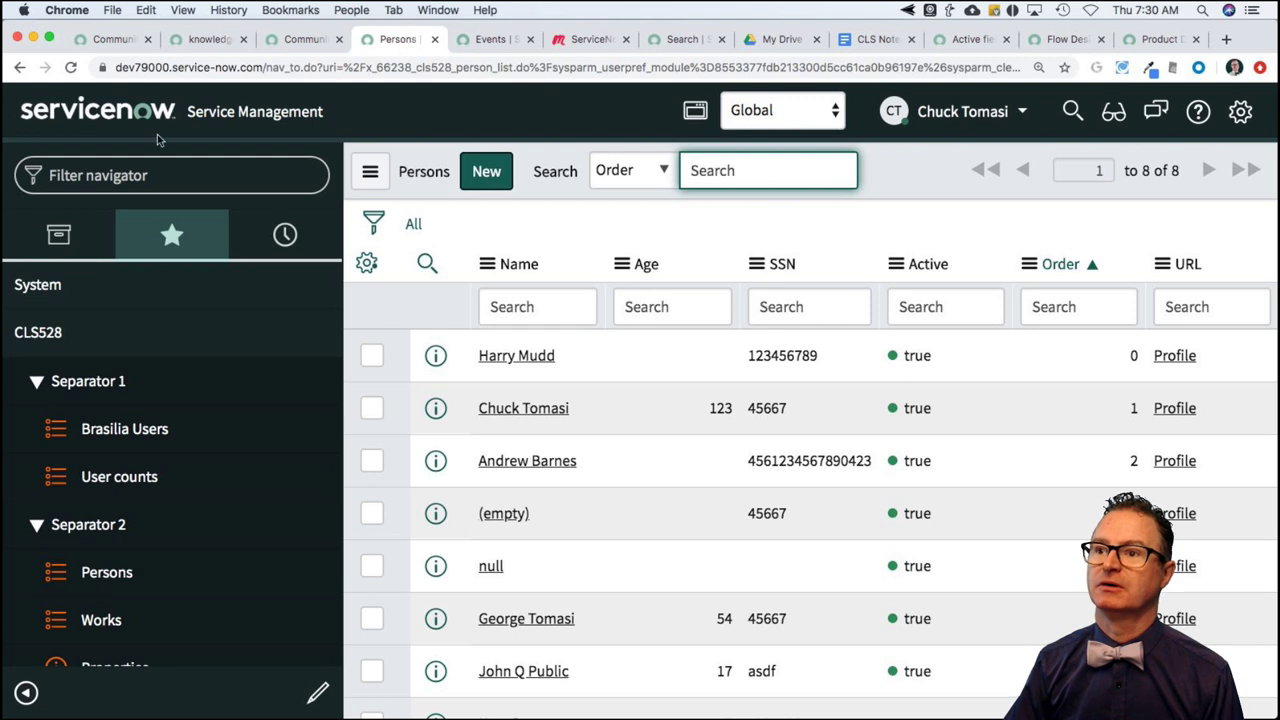
Search the navigator for sys_db_object and open its list of 3,655 tables
click(118, 176)
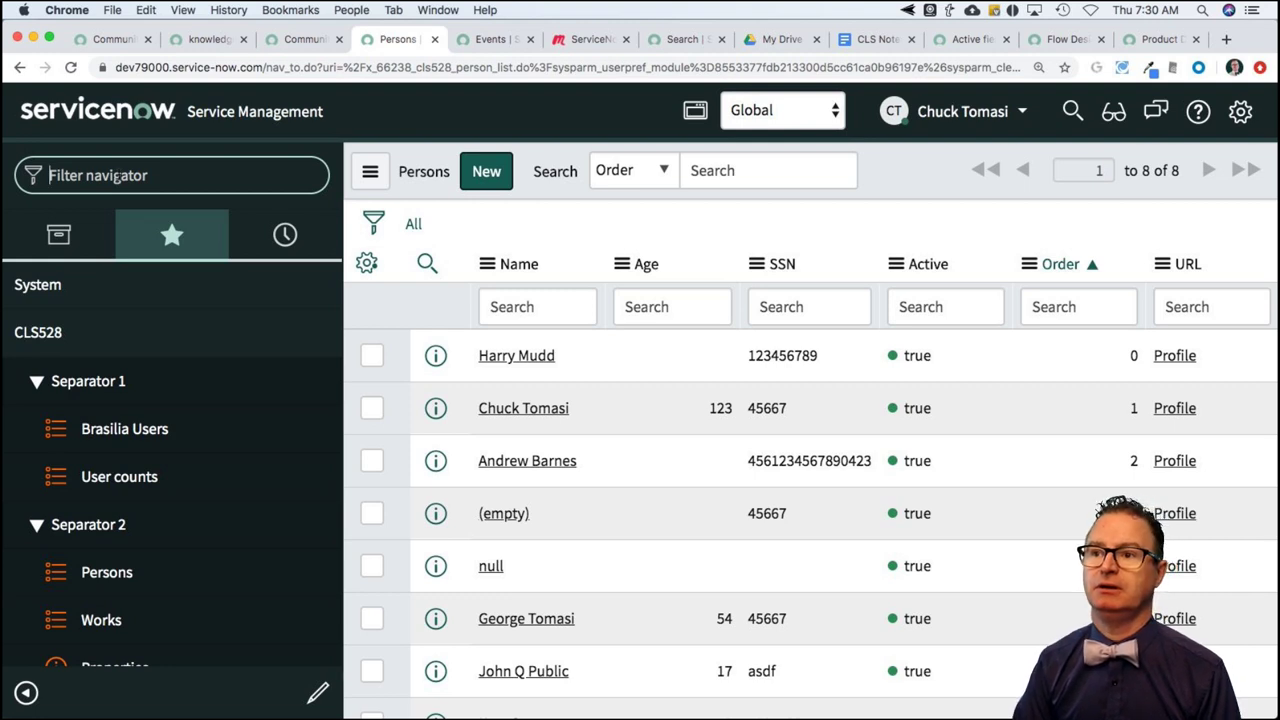
text(tables)
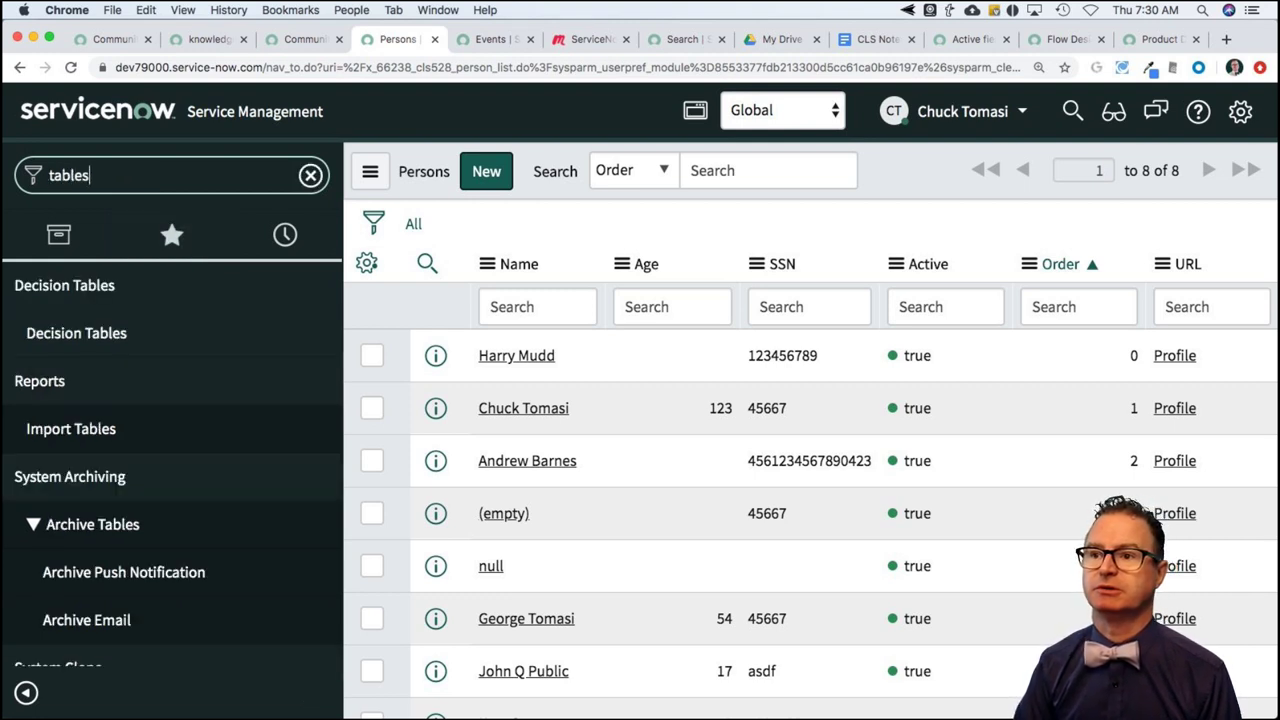
key(super+a)
text(sys)
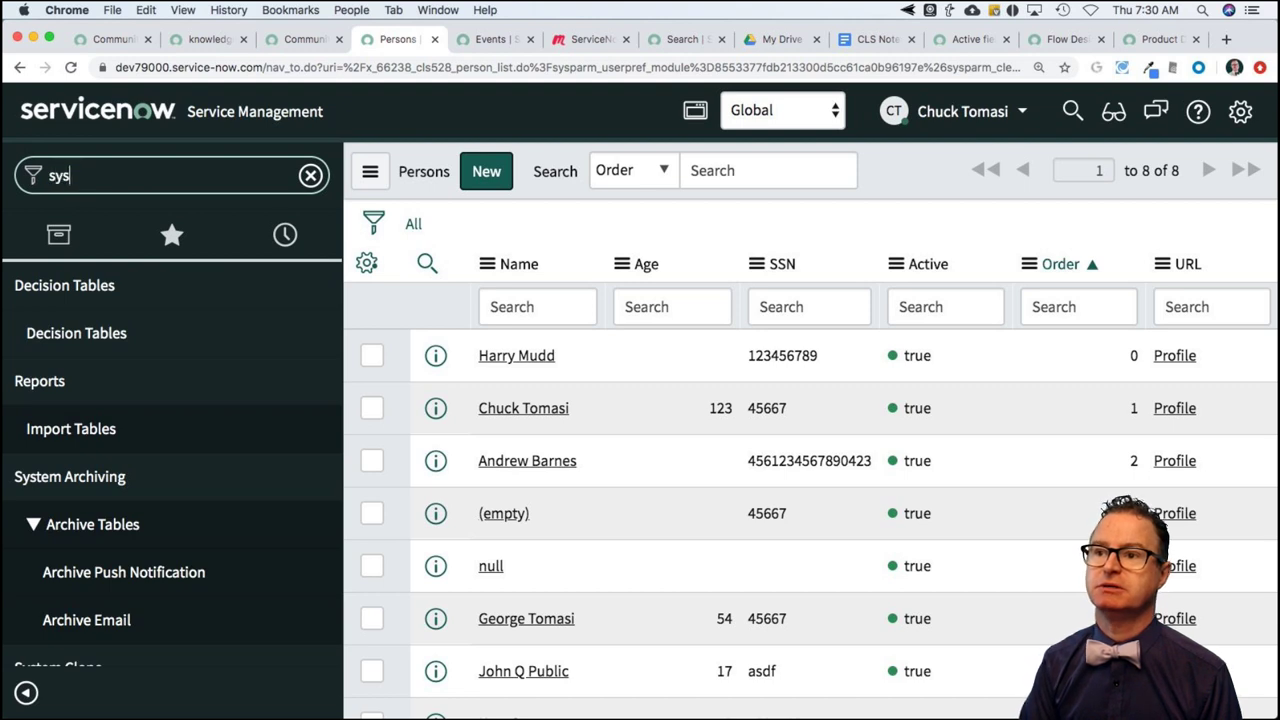
text(_db_o)
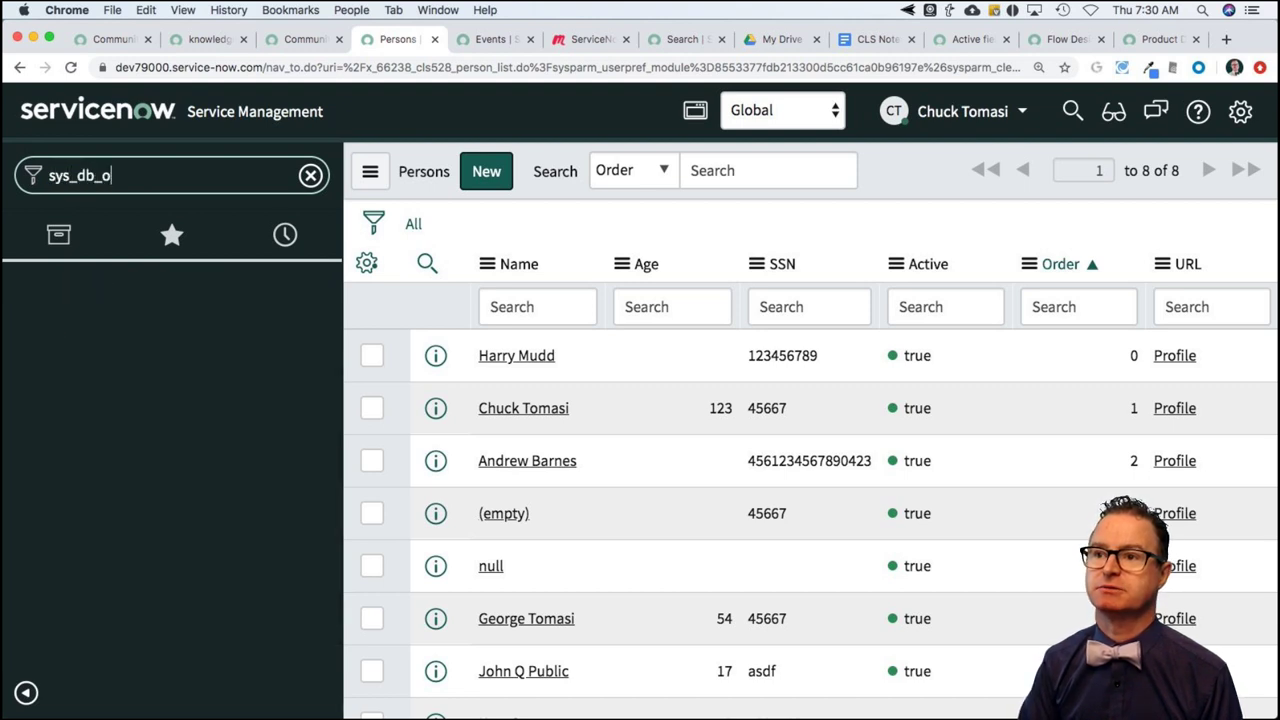
text(bject.list)
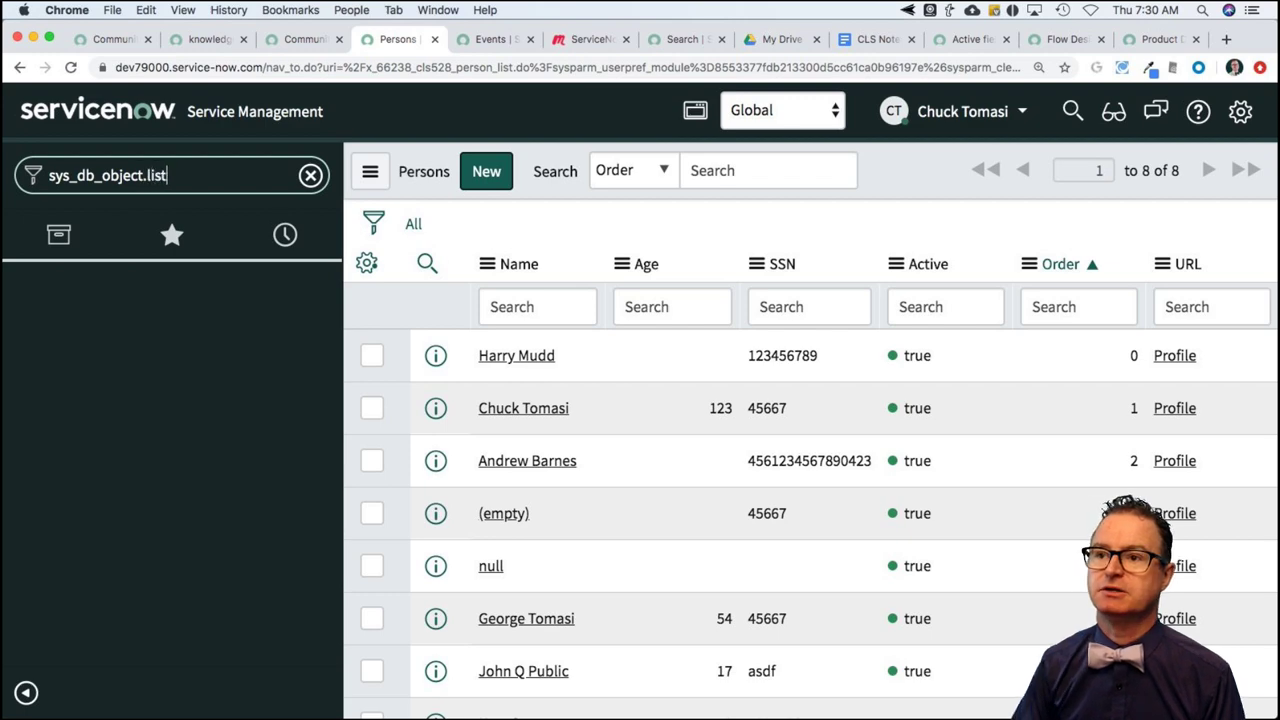
key(Return)
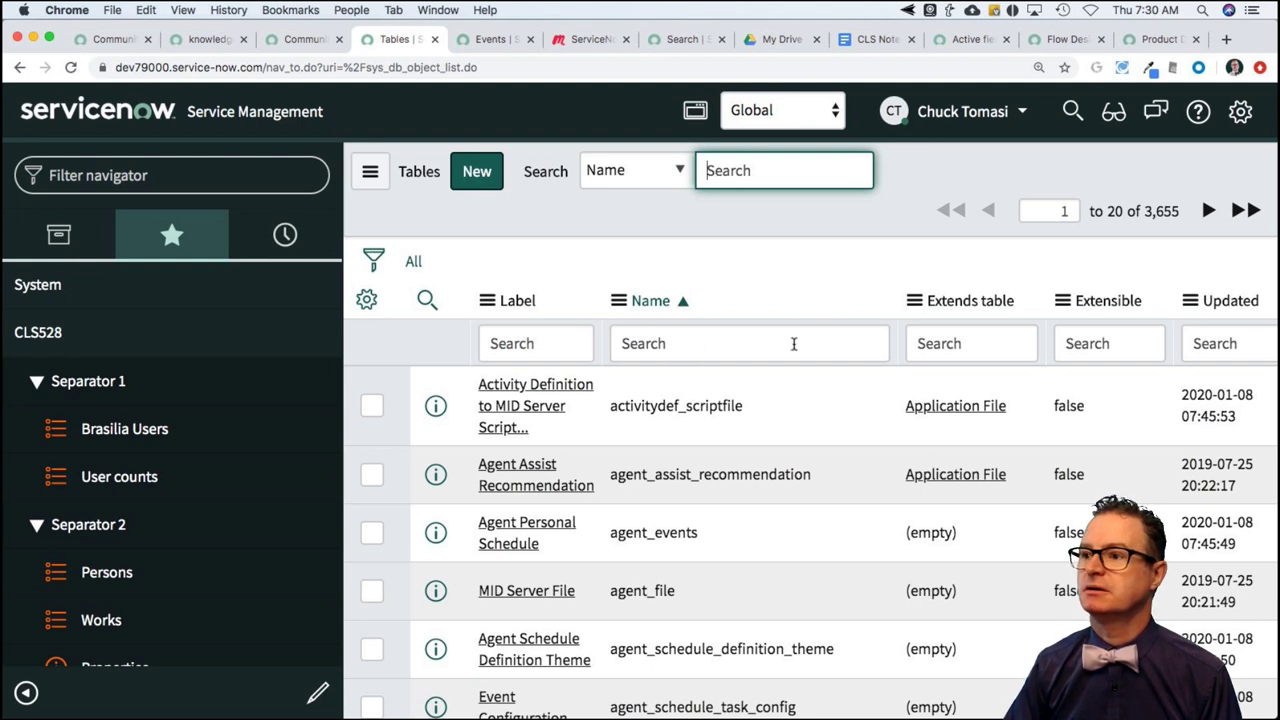
Filter the tables list by Name to kb_%
click(697, 345)
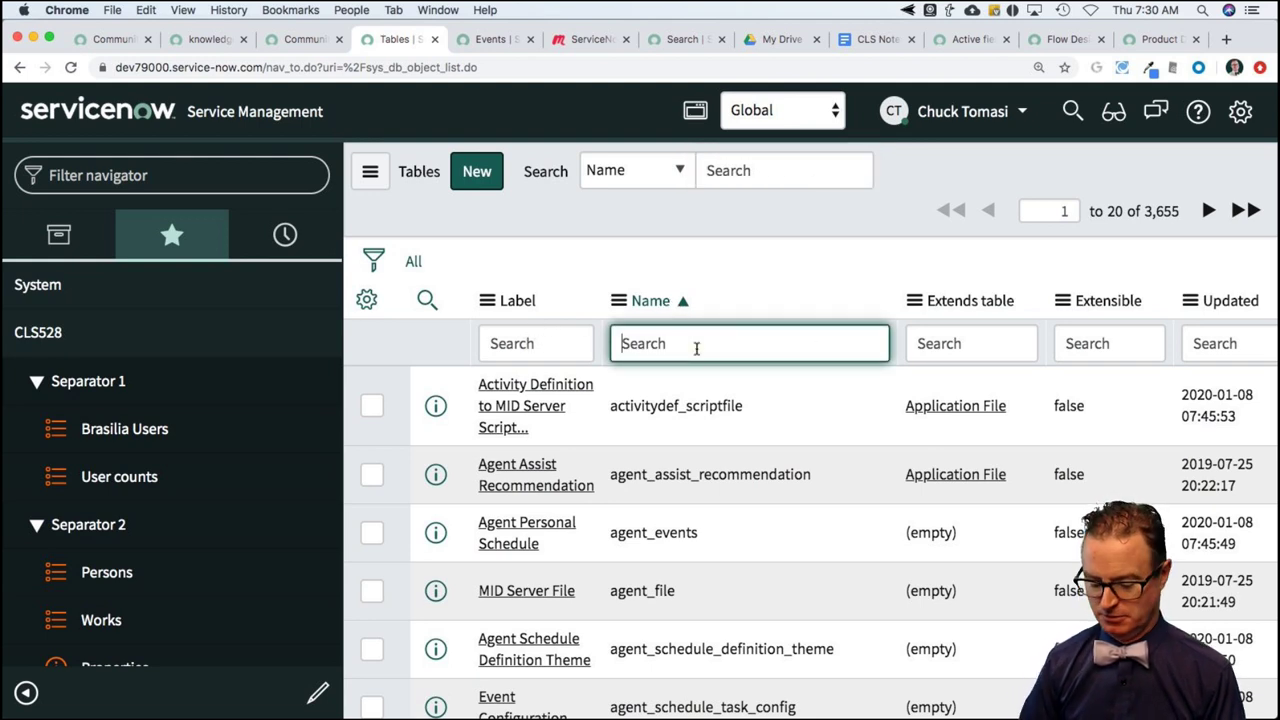
text(kb)
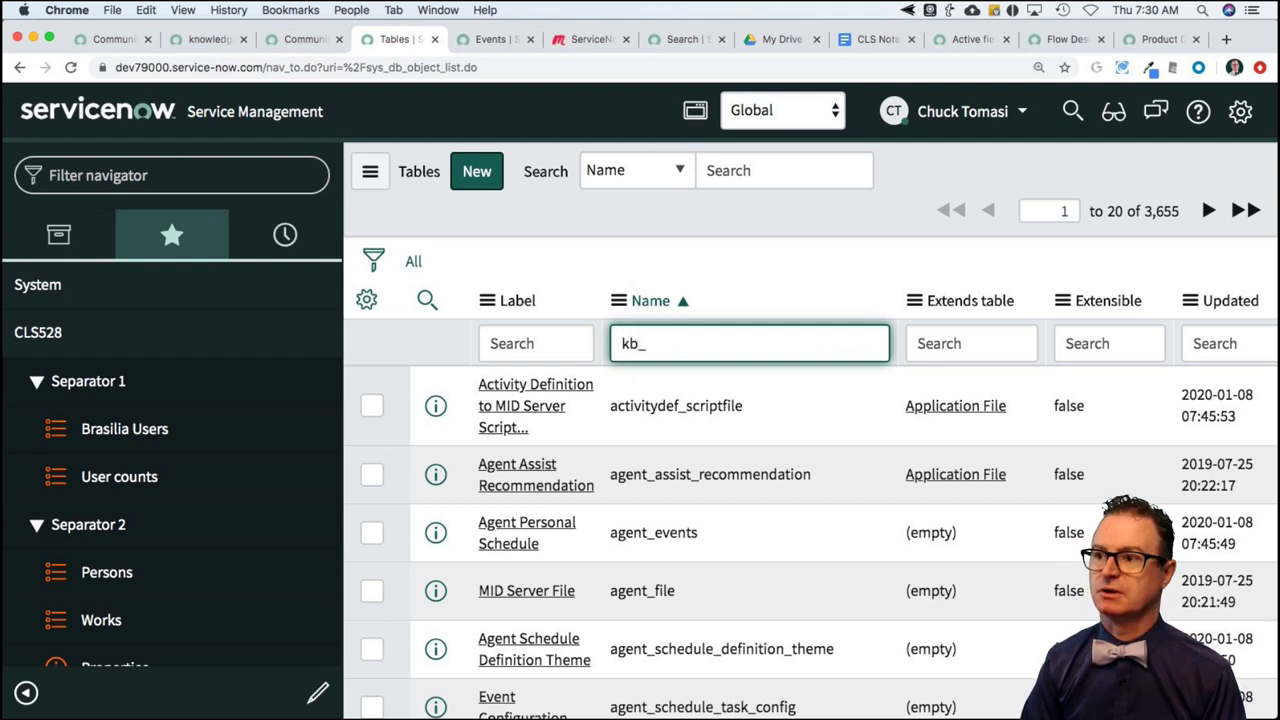
text(_%)
key(Return)
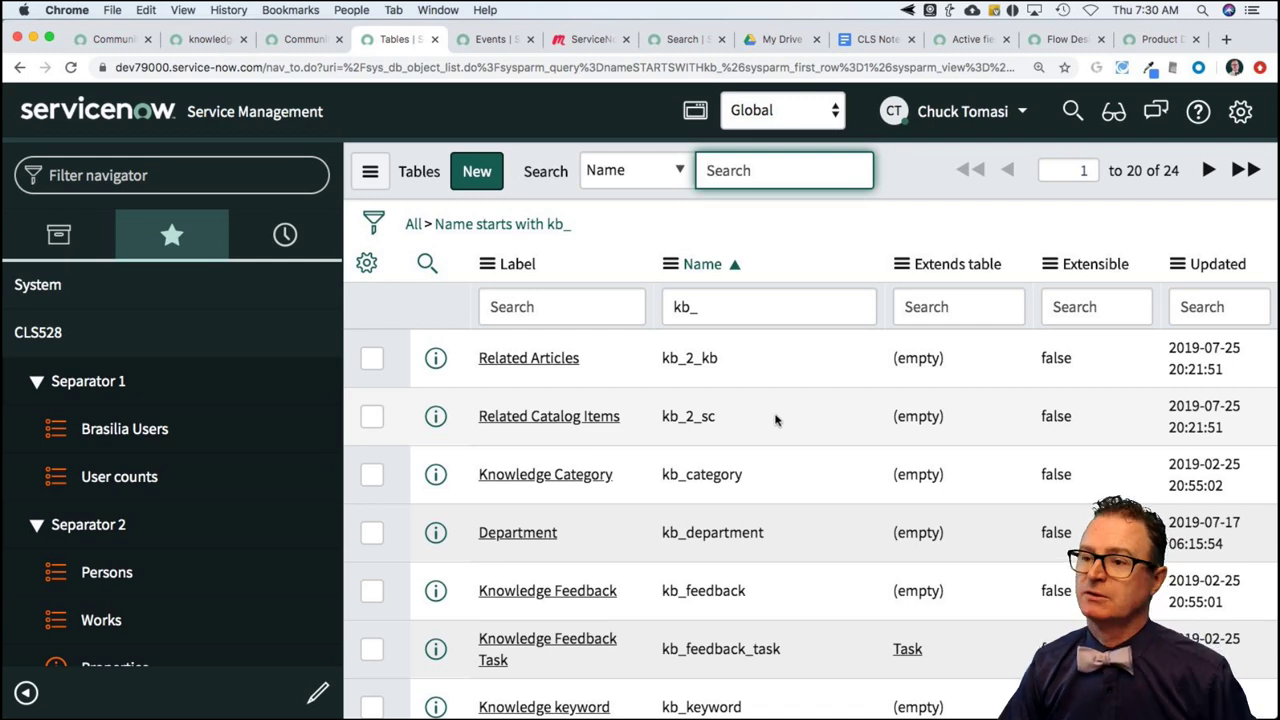
Open the Knowledge Base (kb_knowledge_base) table definition from the filtered results
scroll(638, 453, down, 3)
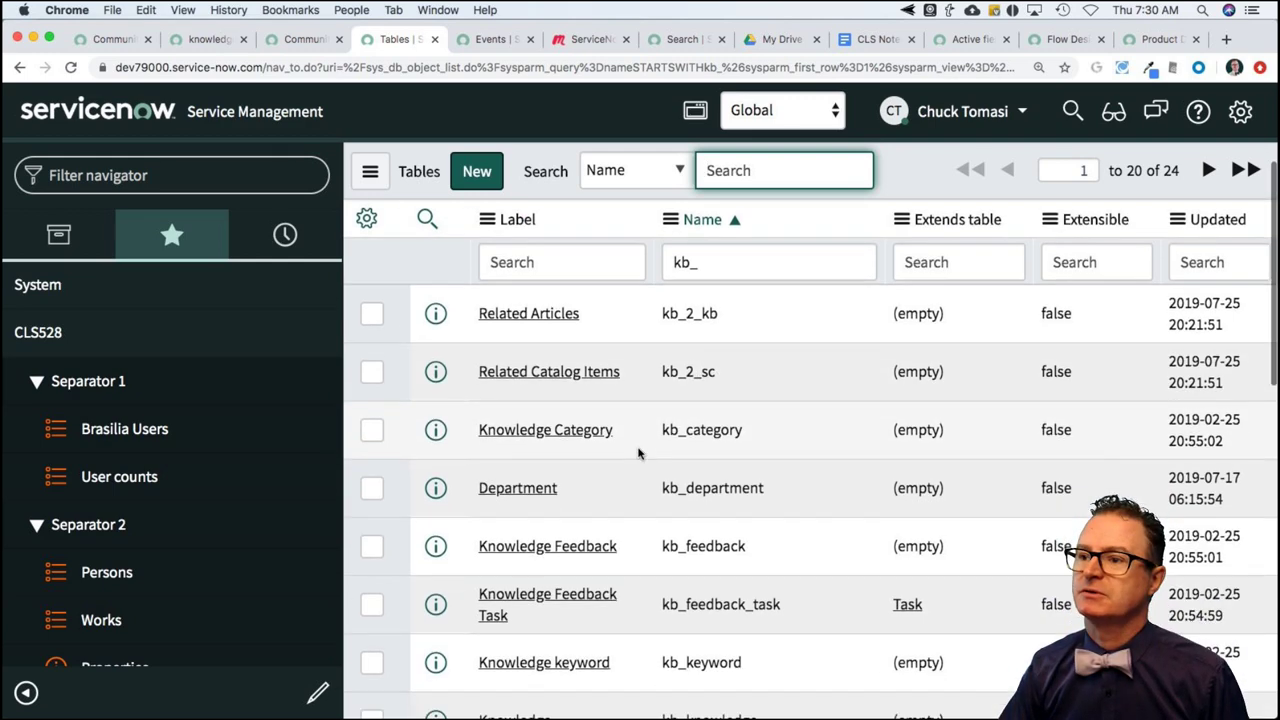
scroll(638, 453, down, 1)
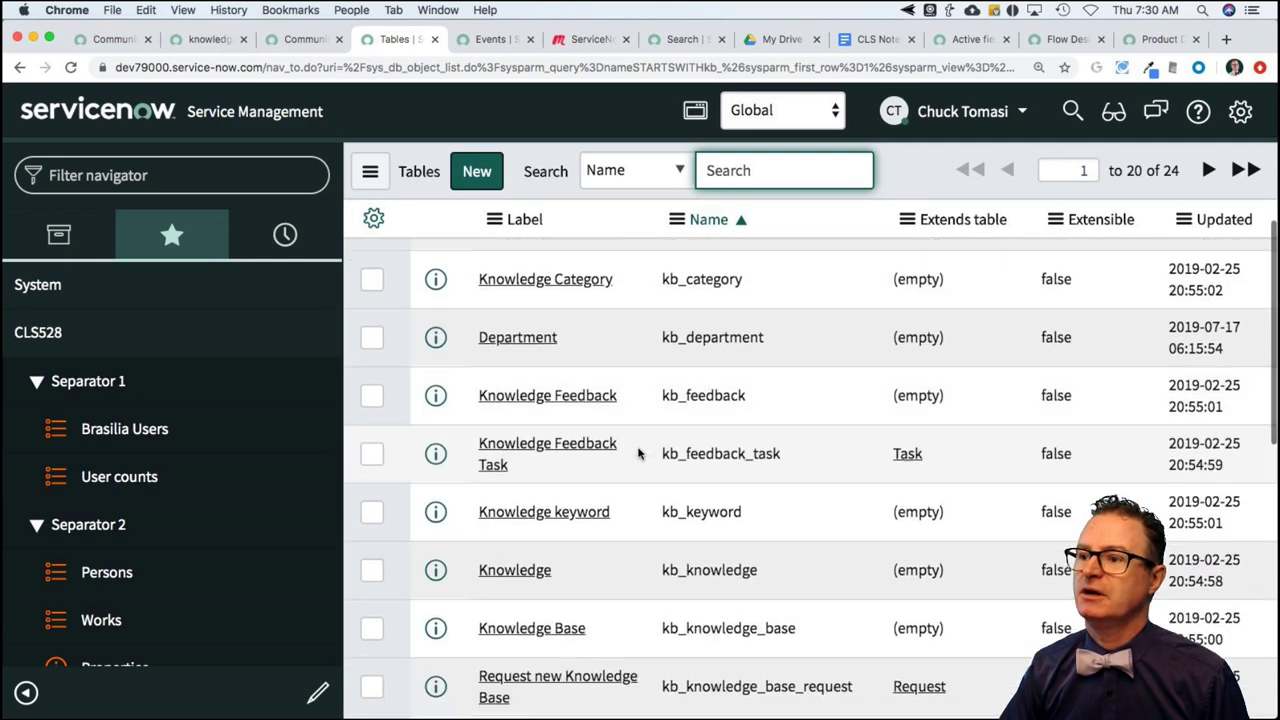
scroll(638, 453, down, 1)
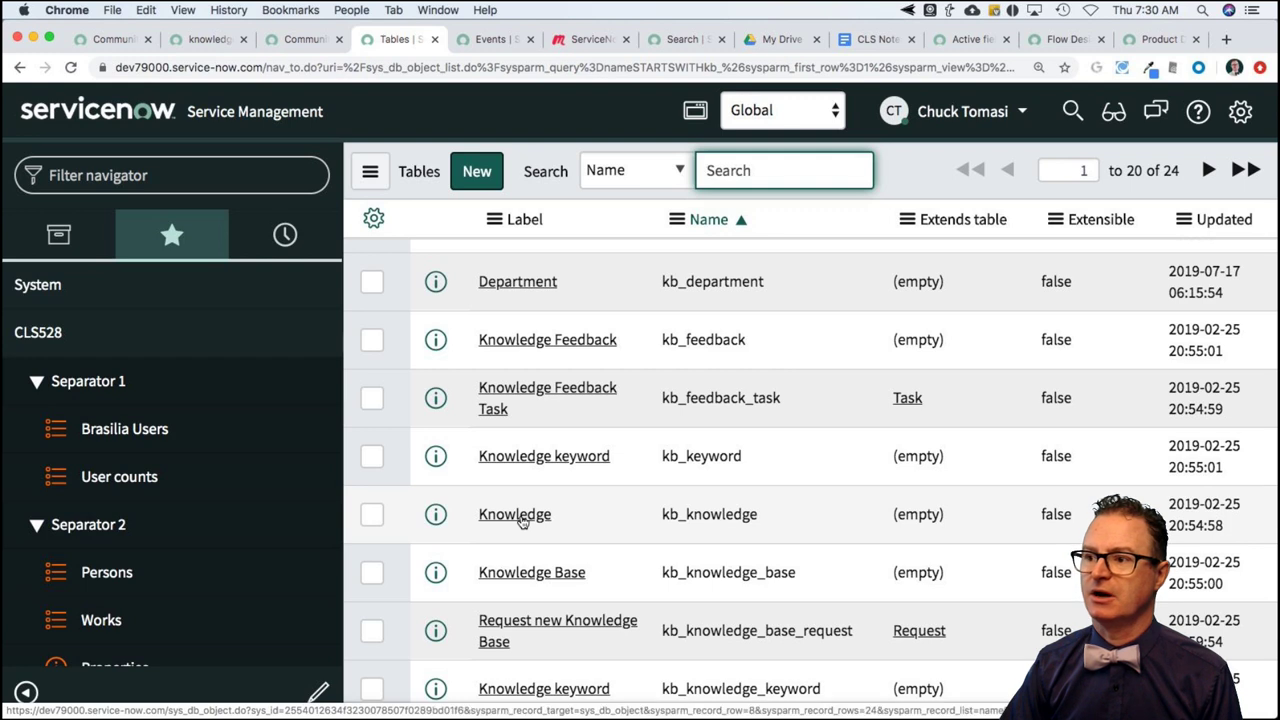
click(524, 583)
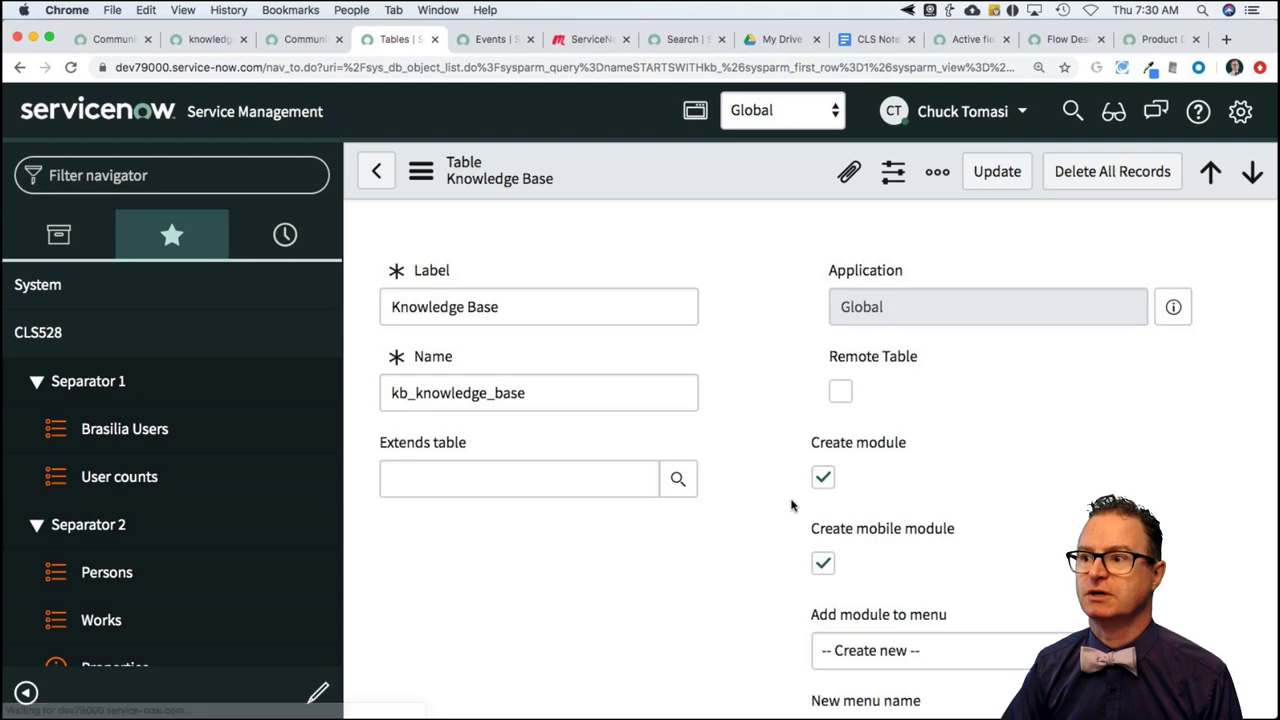
scroll(746, 512, down, 2)
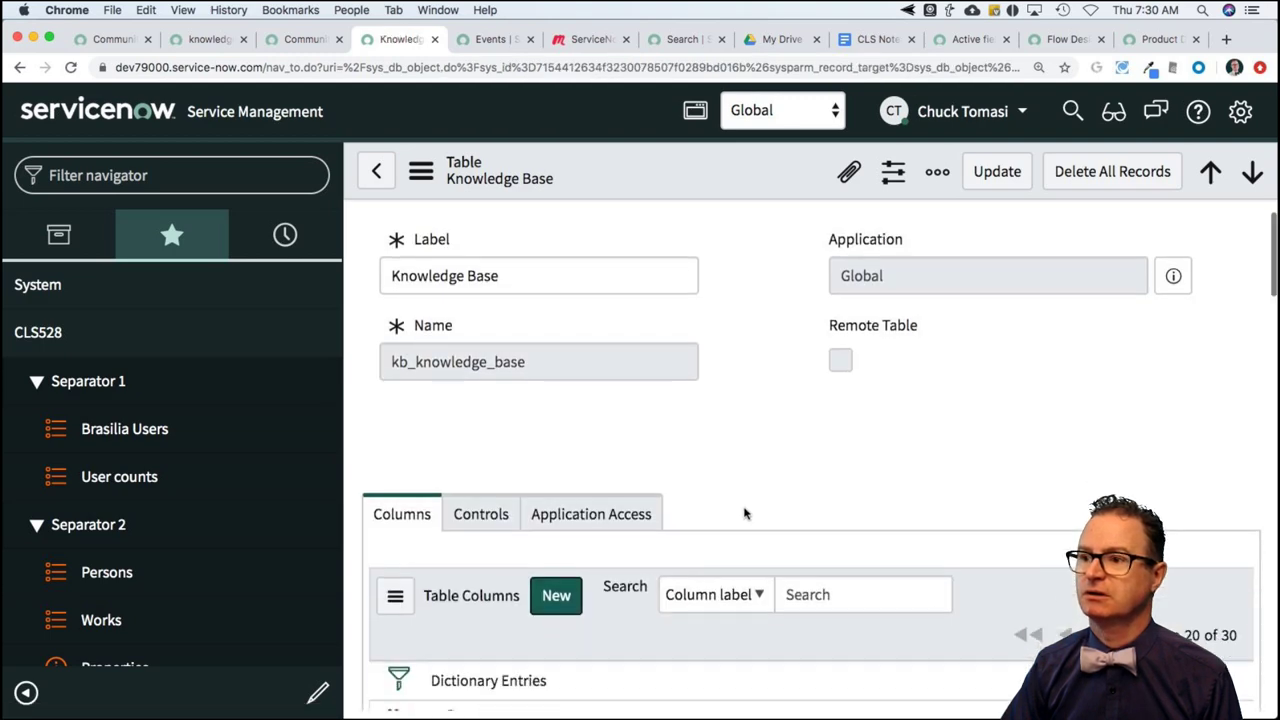
scroll(744, 512, down, 5)
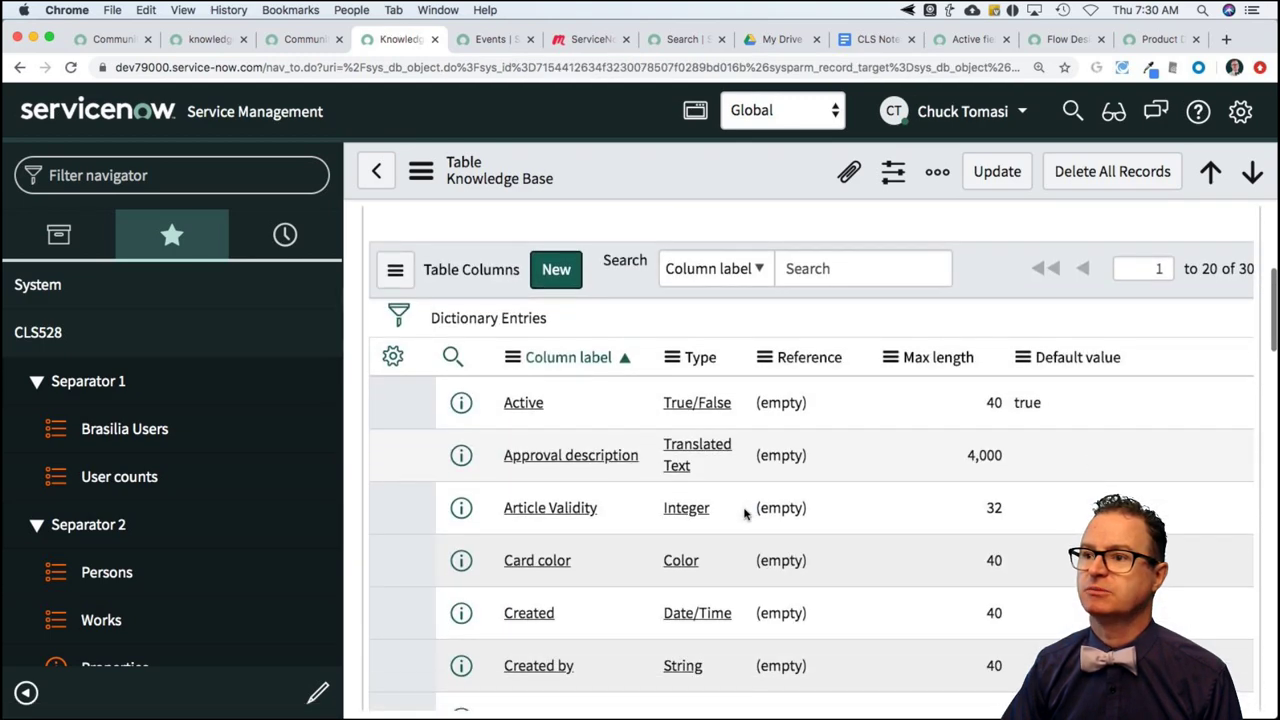
scroll(700, 490, down, 1)
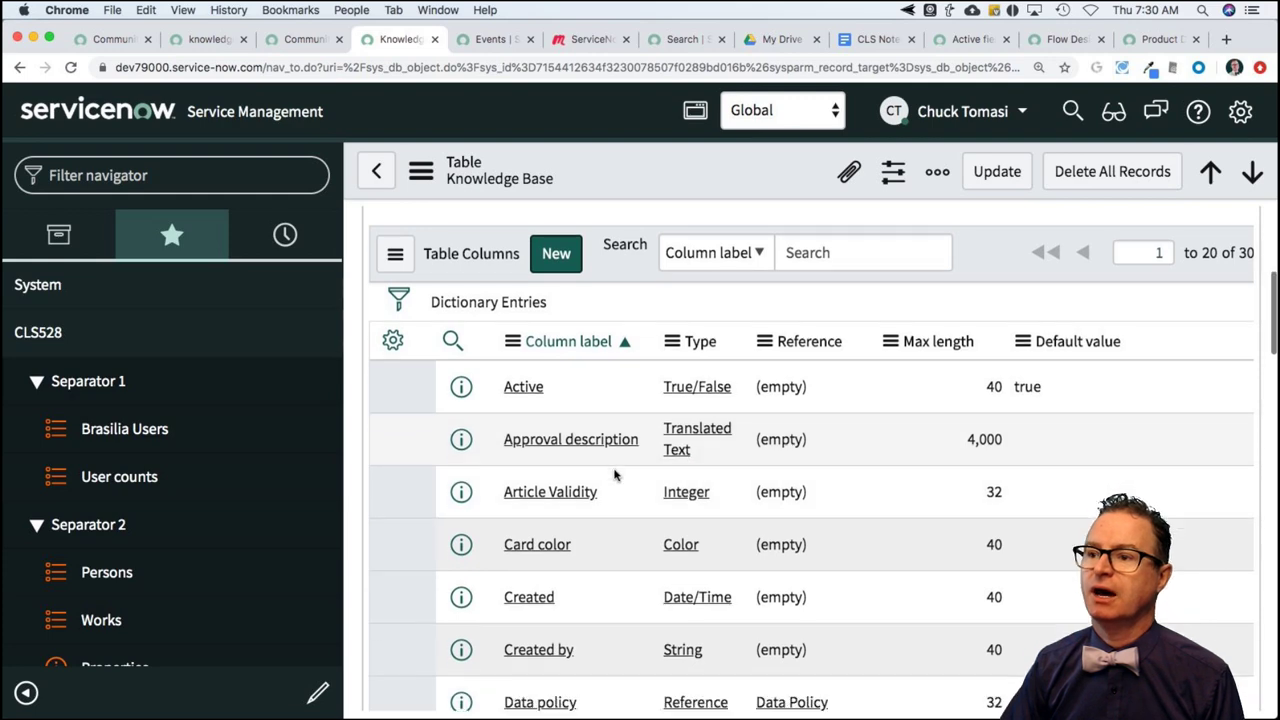
scroll(615, 475, down, 3)
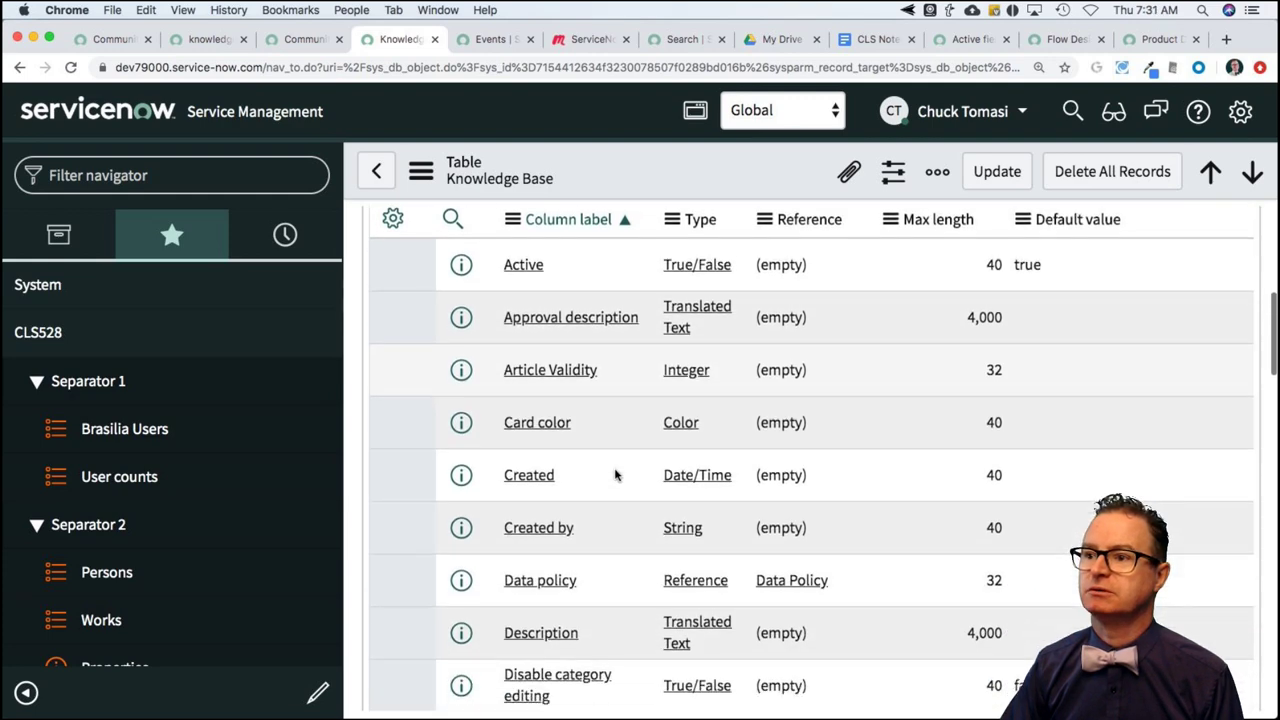
scroll(615, 475, down, 1)
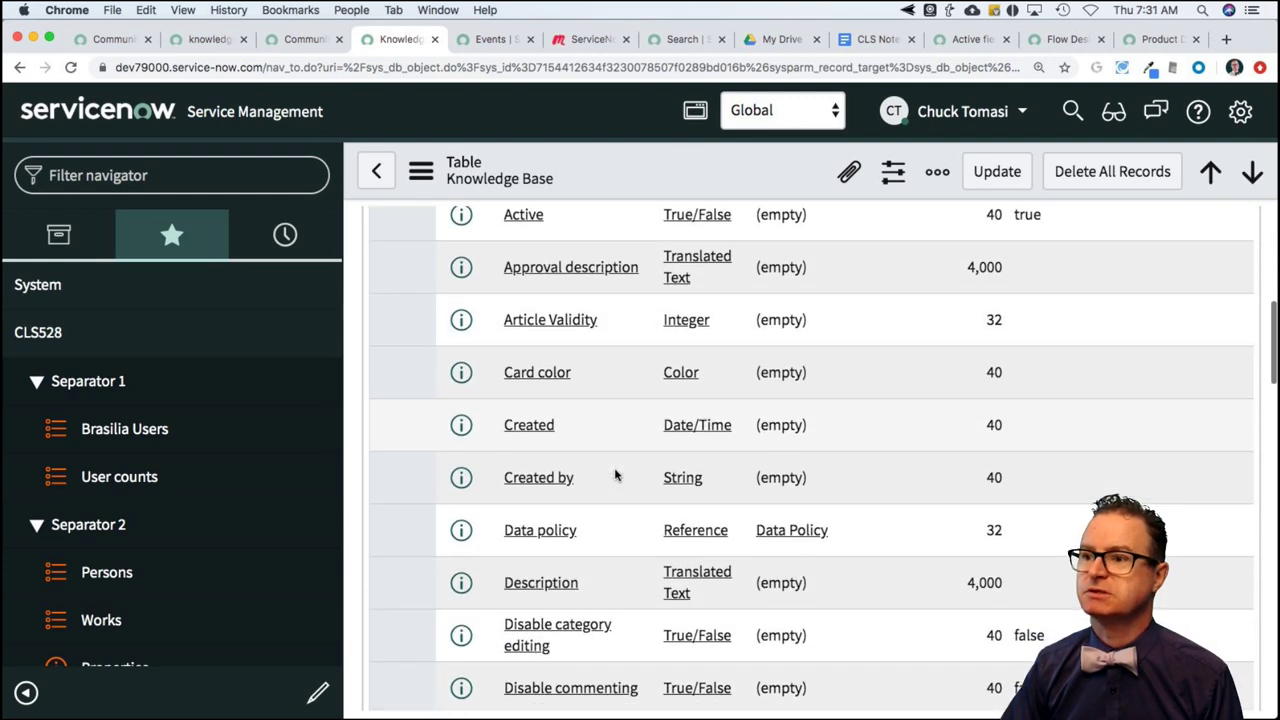
scroll(615, 475, down, 1)
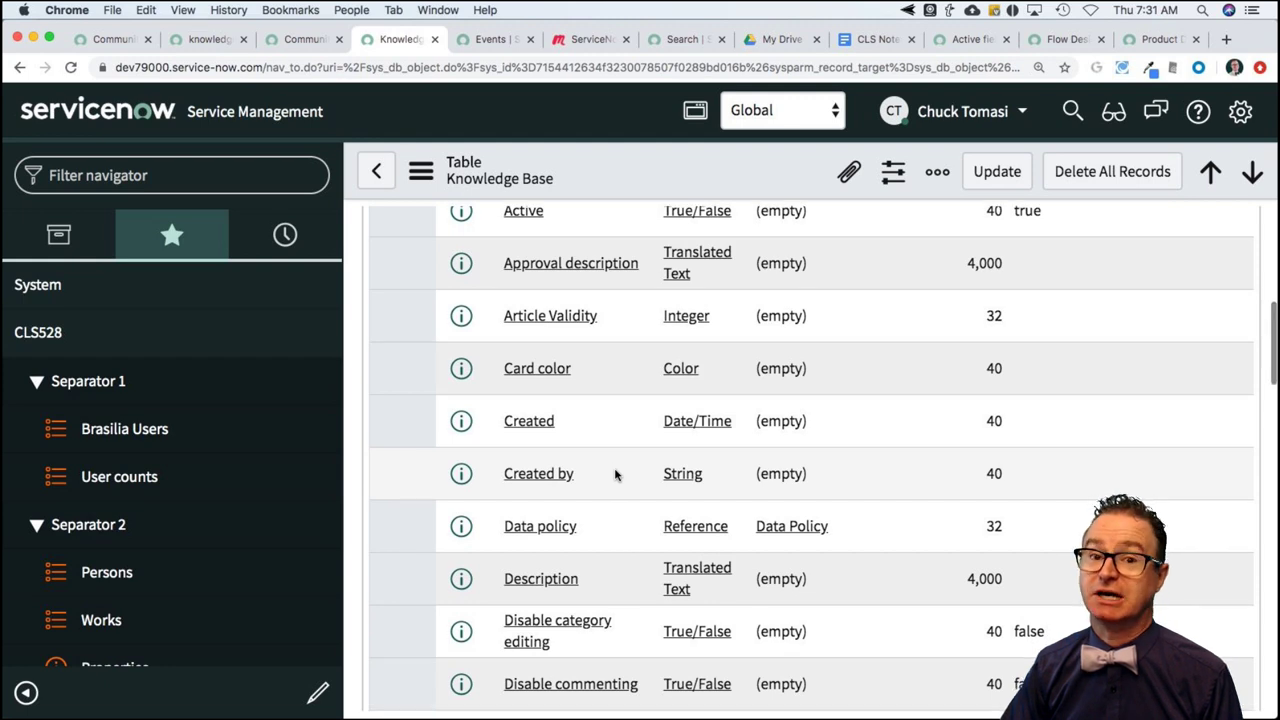
scroll(615, 475, down, 1)
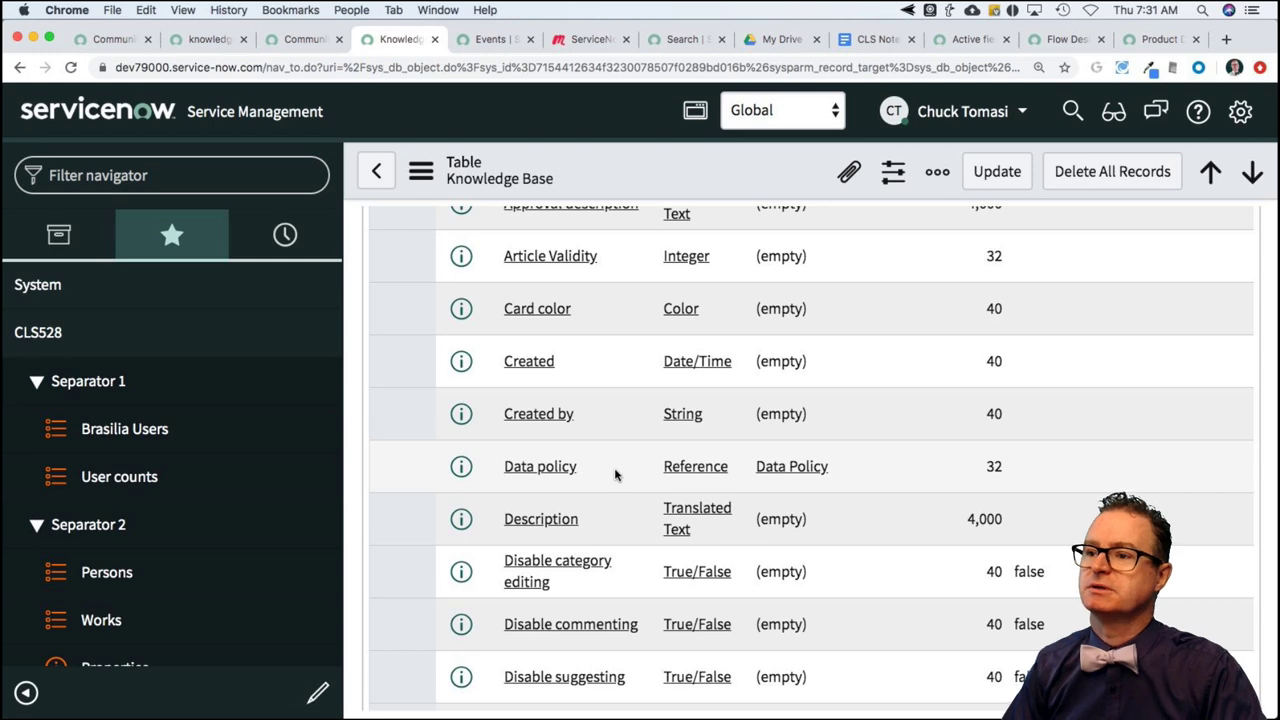
scroll(615, 475, down, 2)
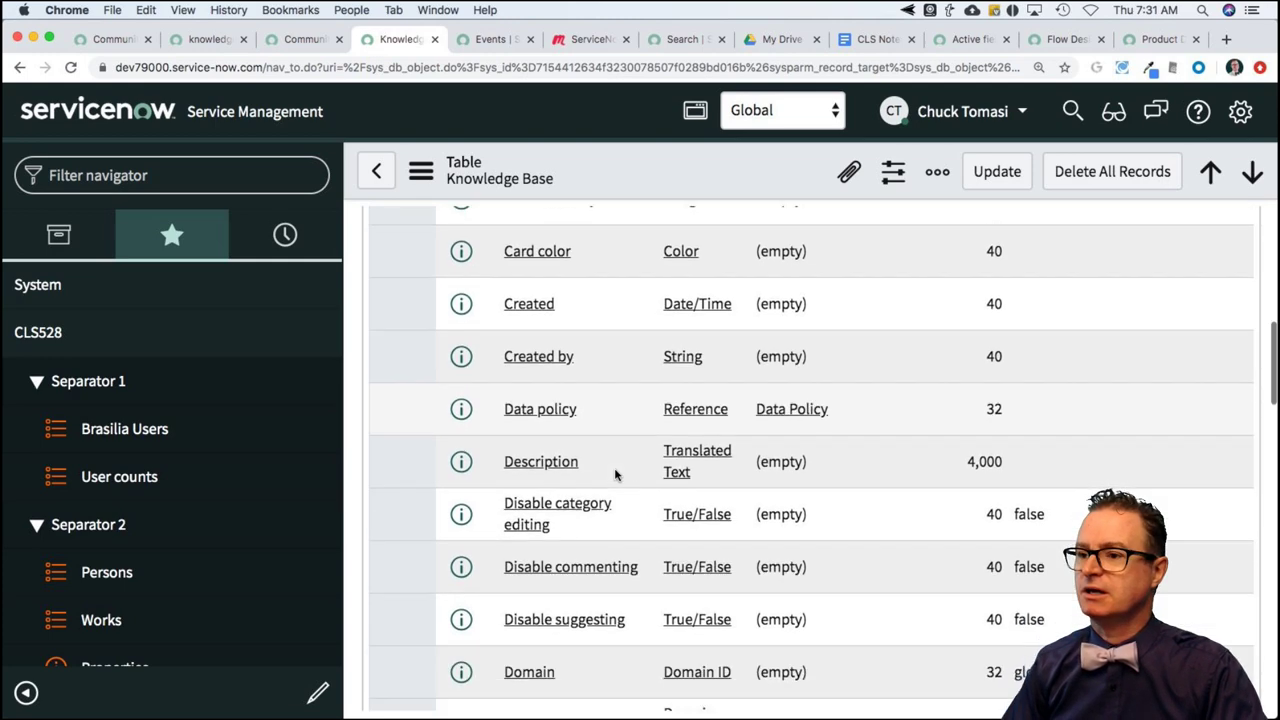
scroll(615, 475, down, 1)
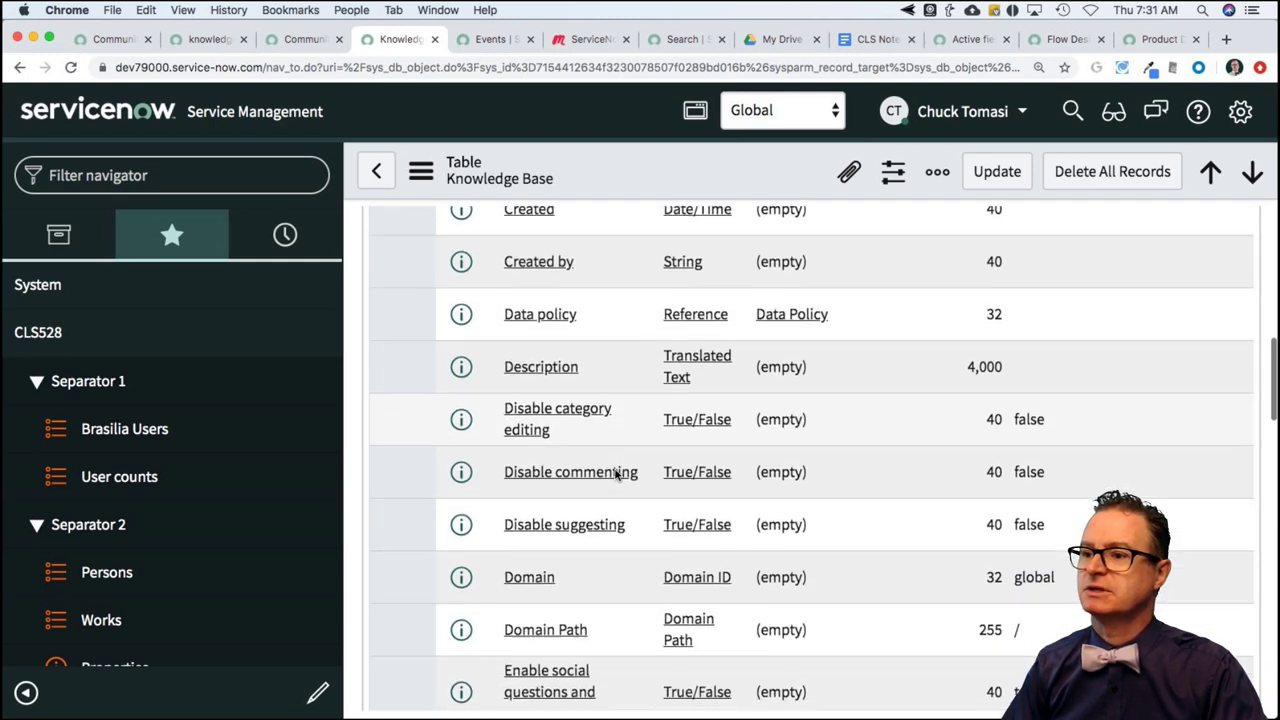
scroll(615, 475, down, 3)
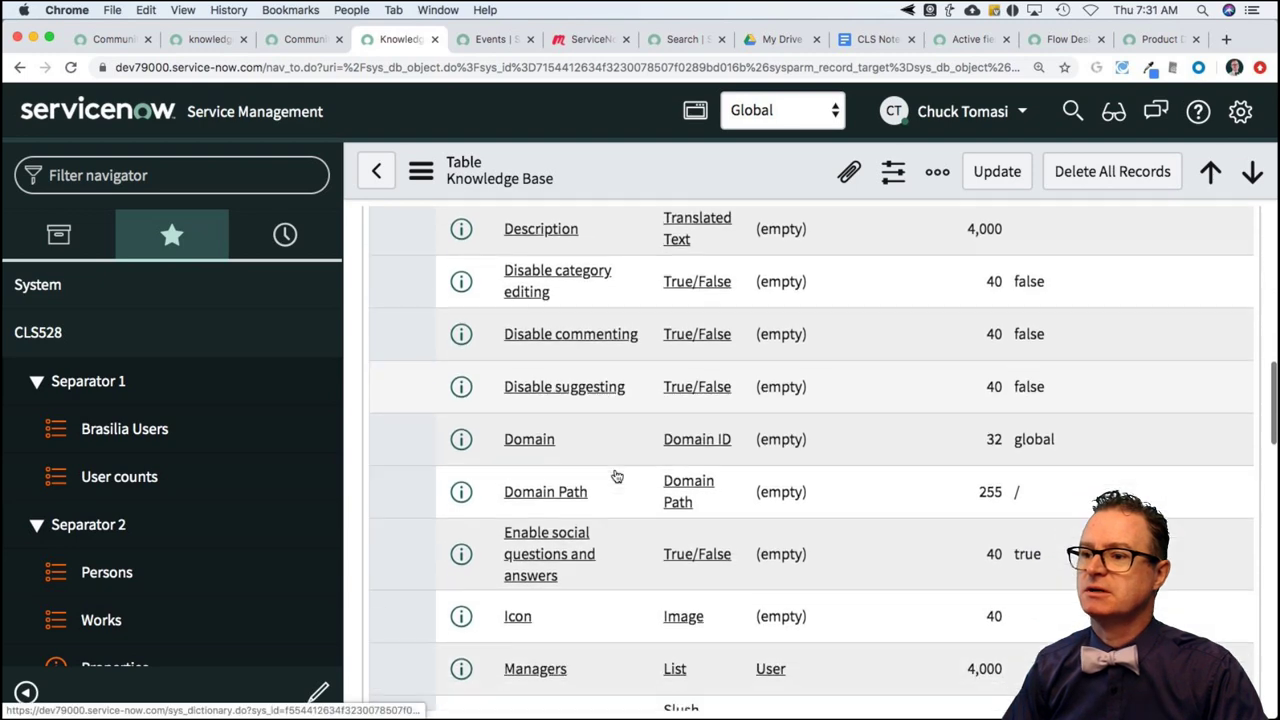
scroll(615, 475, down, 3)
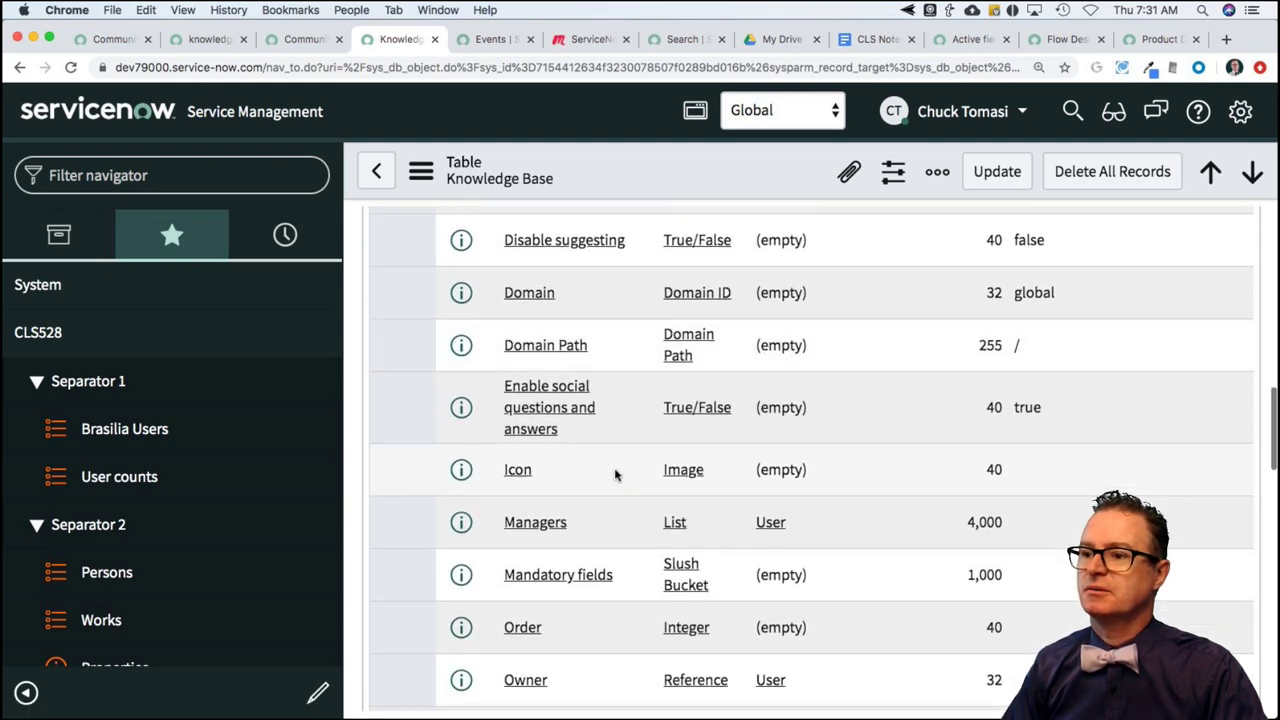
scroll(615, 475, down, 3)
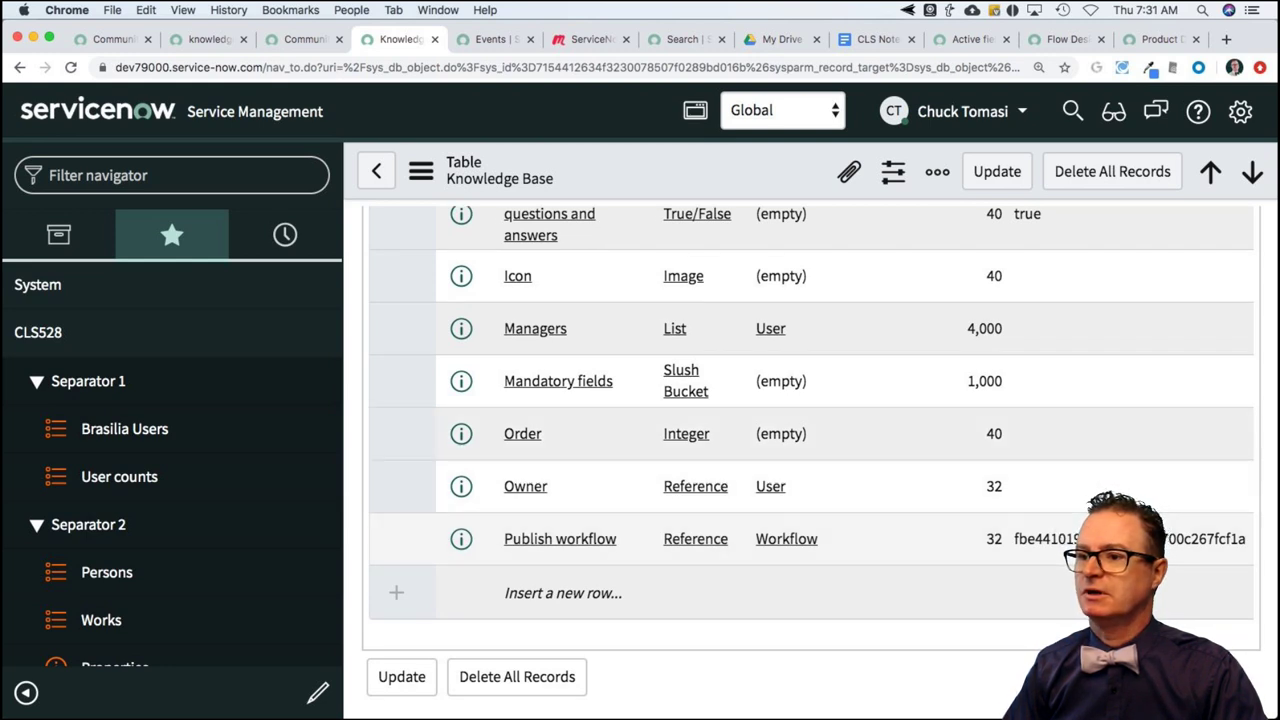
click(25, 692)
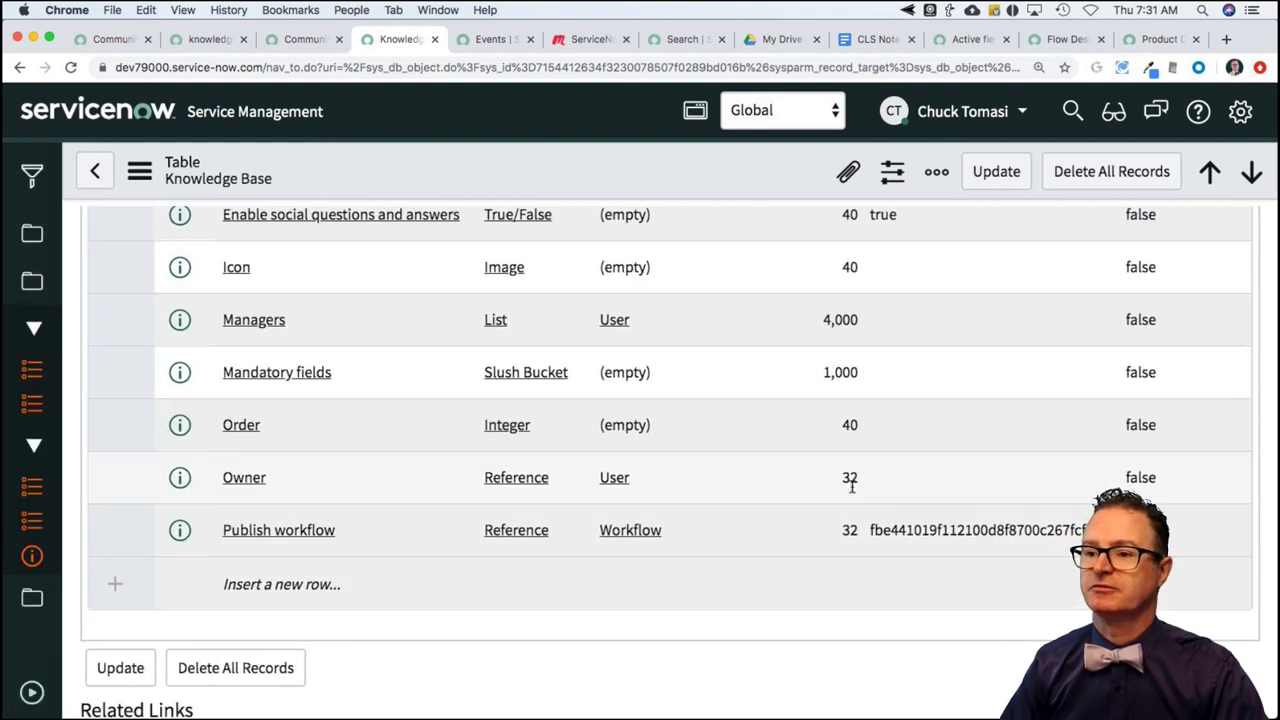
scroll(878, 501, down, 1)
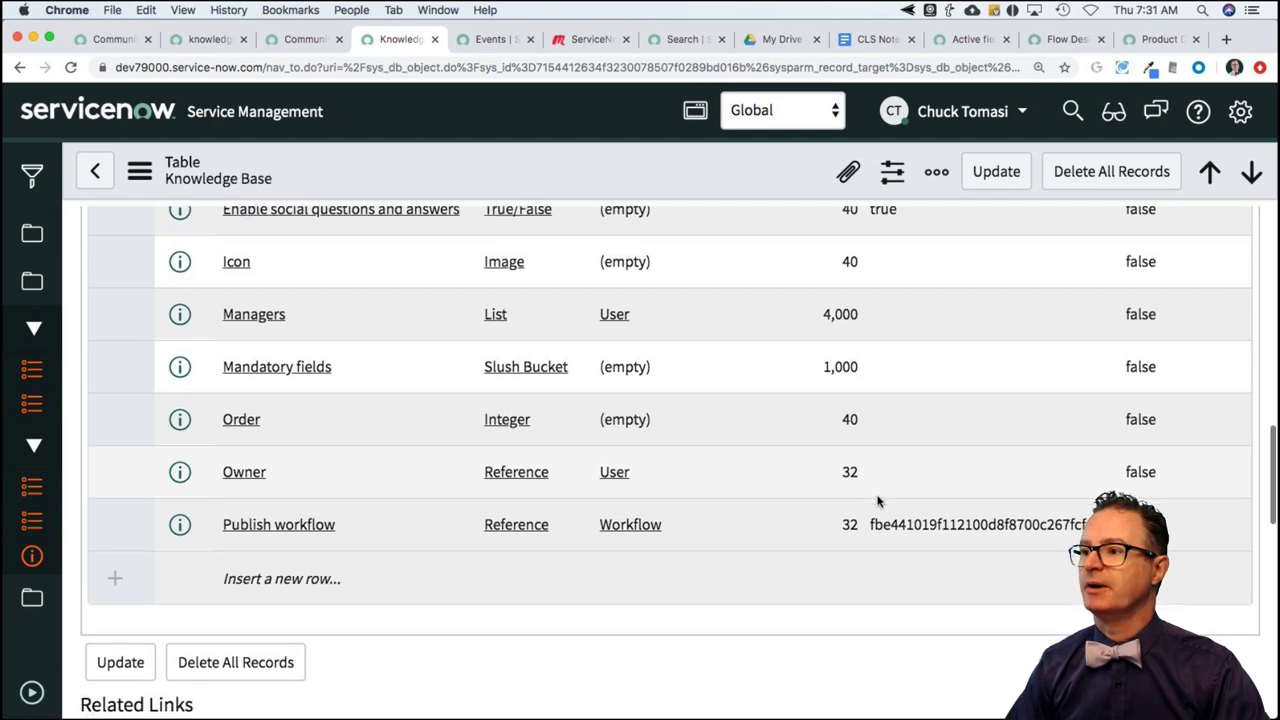
scroll(878, 501, down, 2)
scroll(878, 501, up, 3)
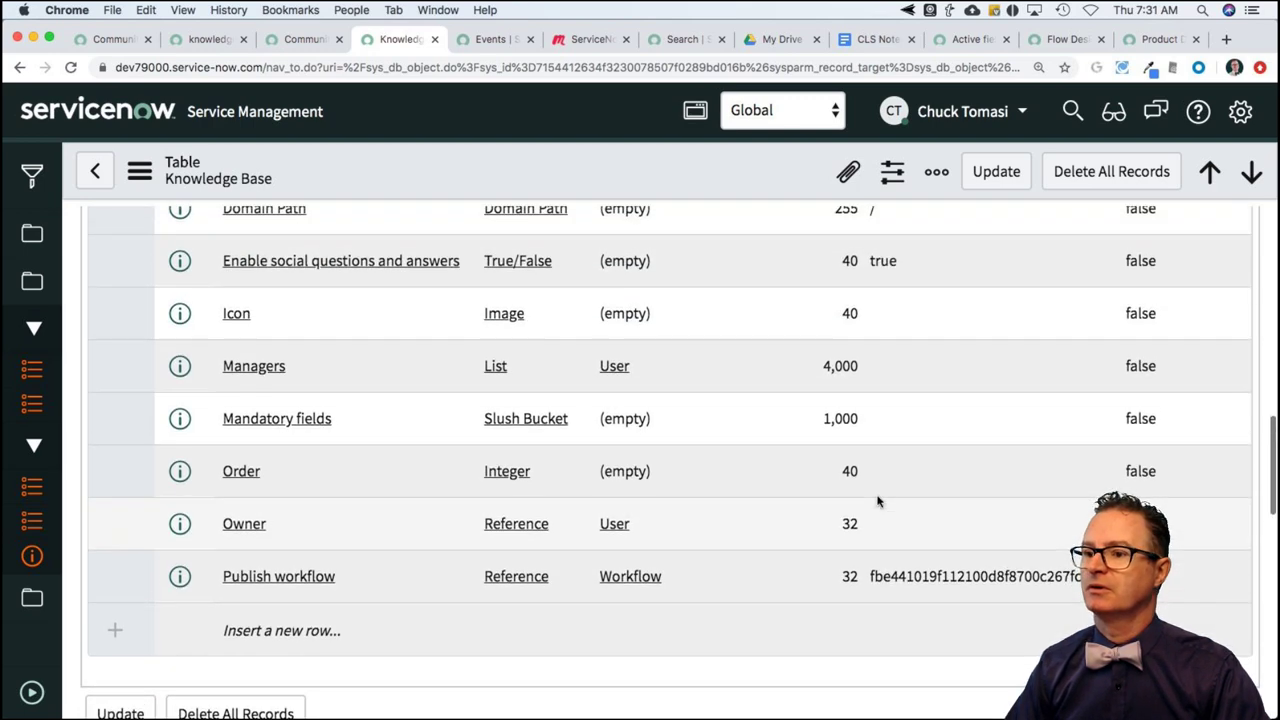
scroll(878, 501, up, 2)
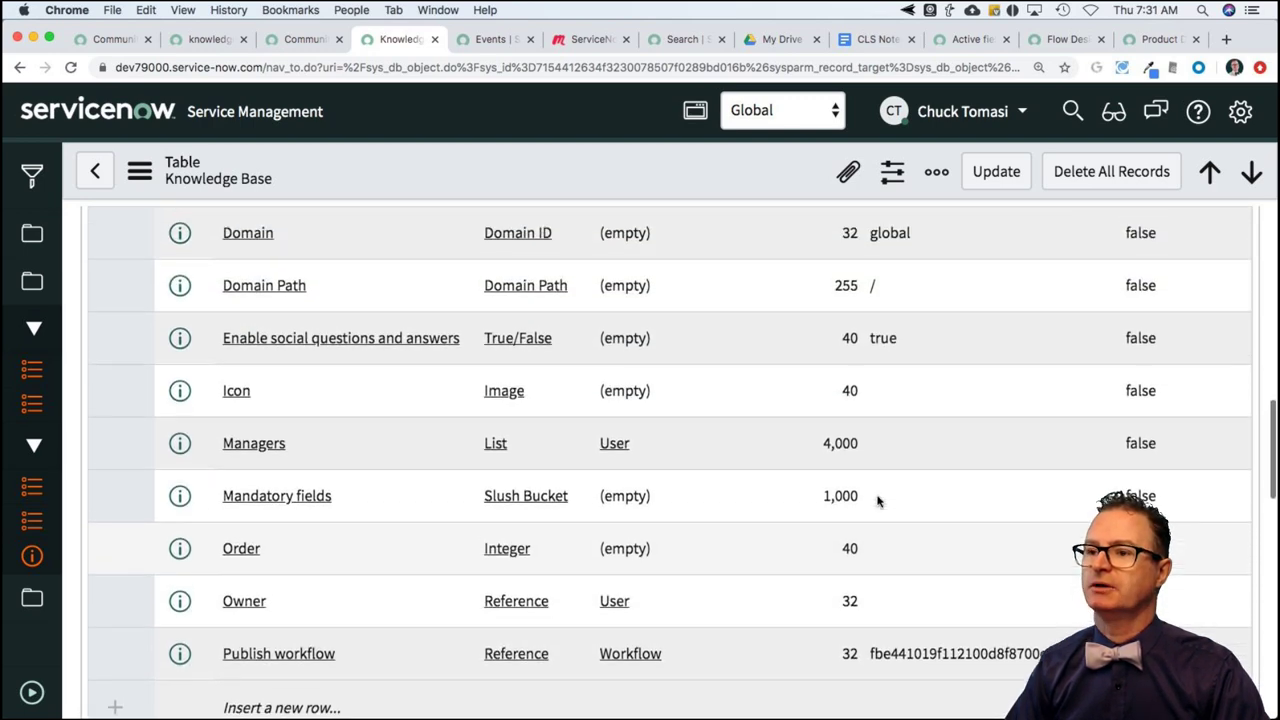
scroll(878, 501, up, 15)
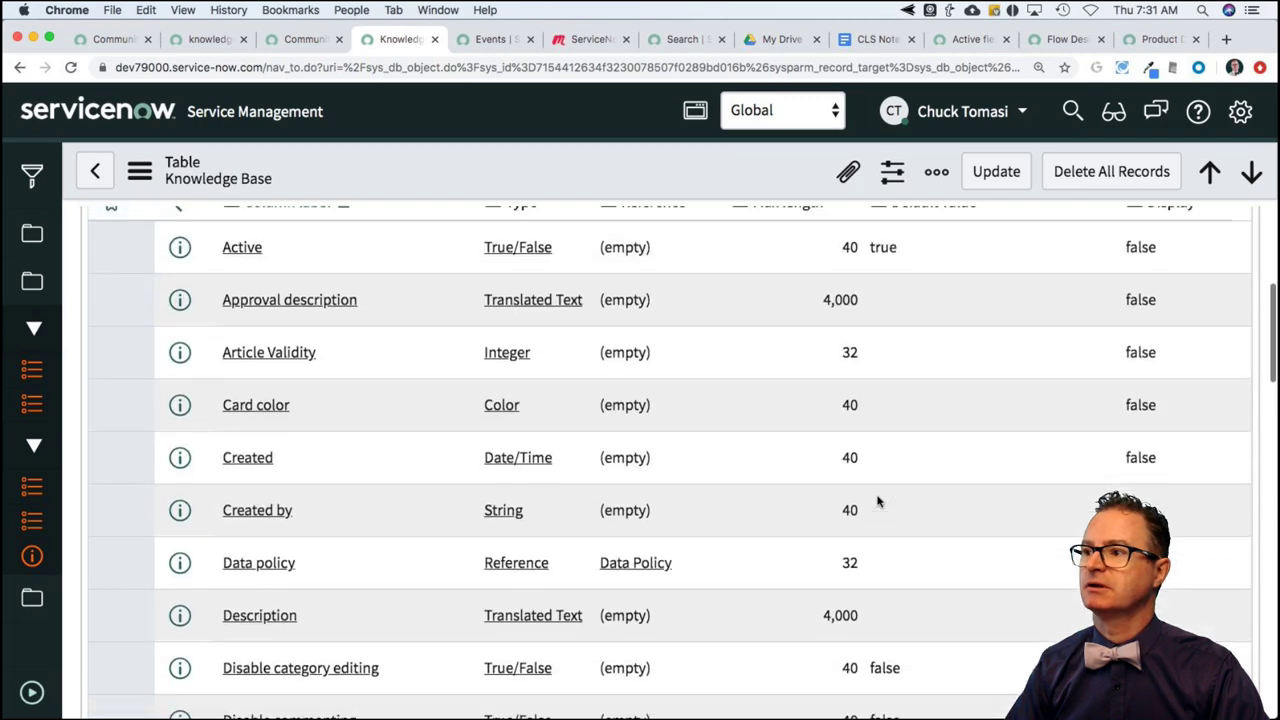
scroll(878, 501, up, 10)
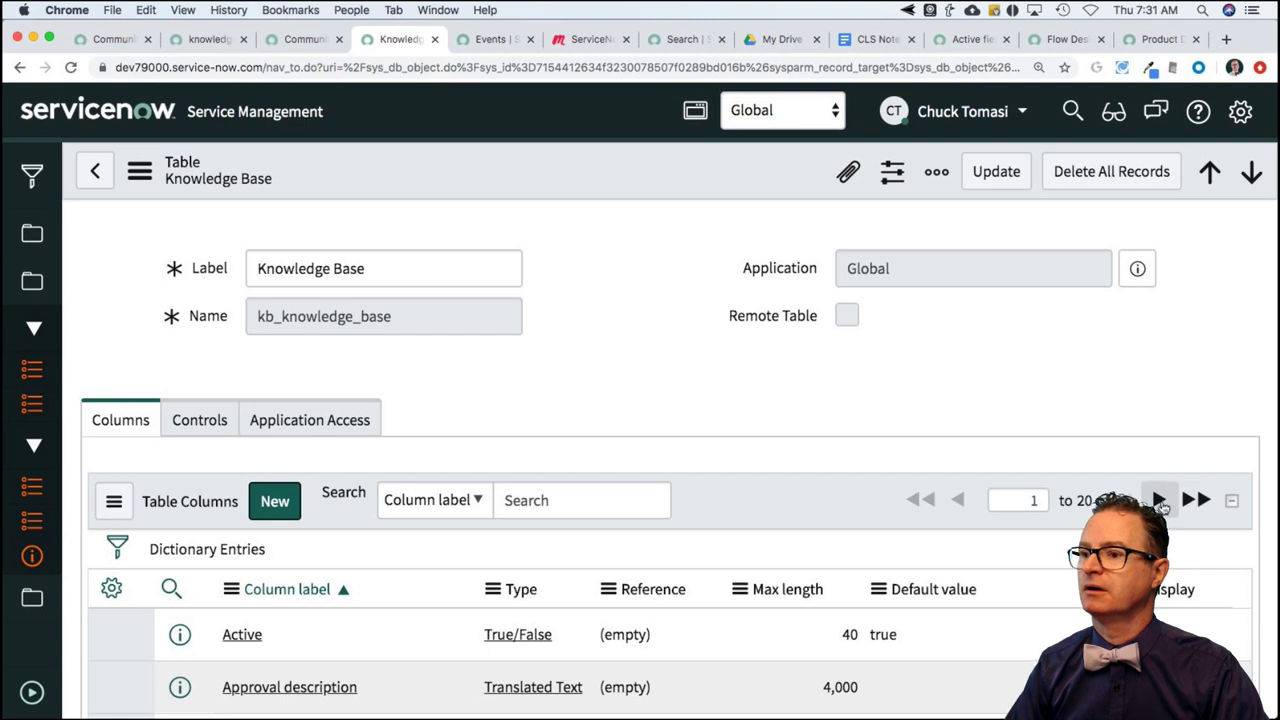
Review the next page of Knowledge Base columns, then return to the view count report question
click(1159, 502)
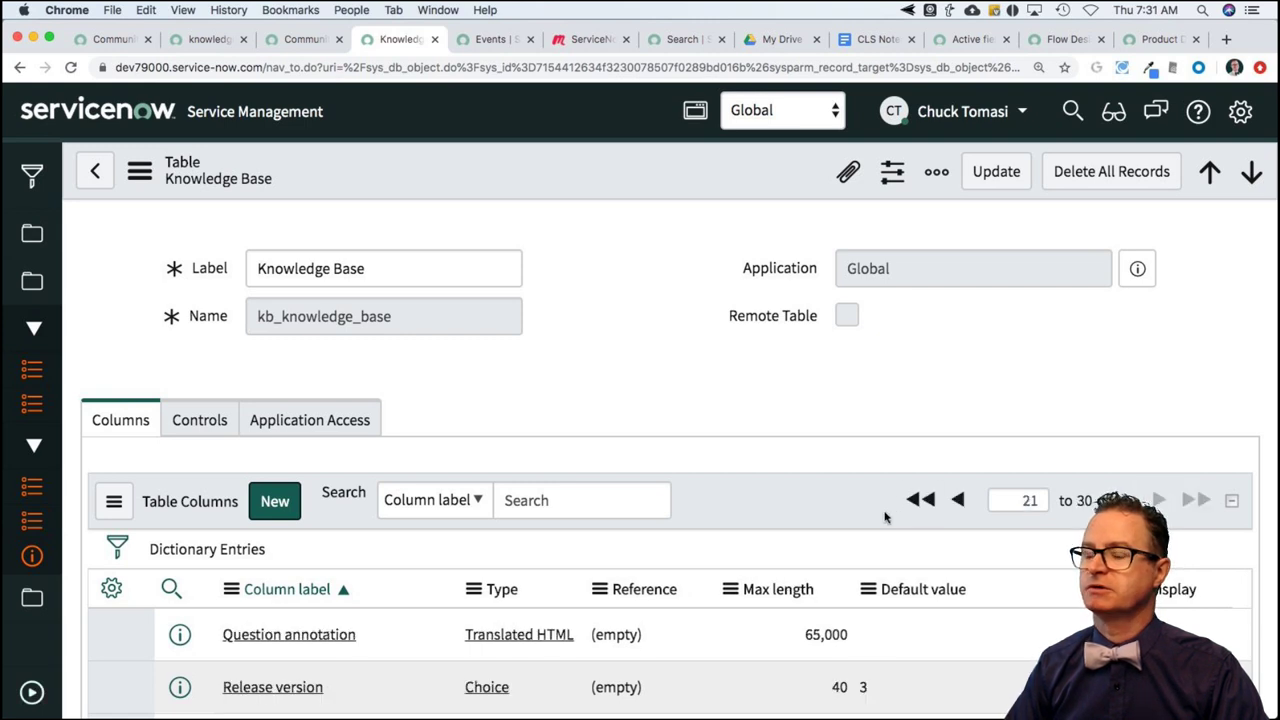
scroll(708, 527, down, 1)
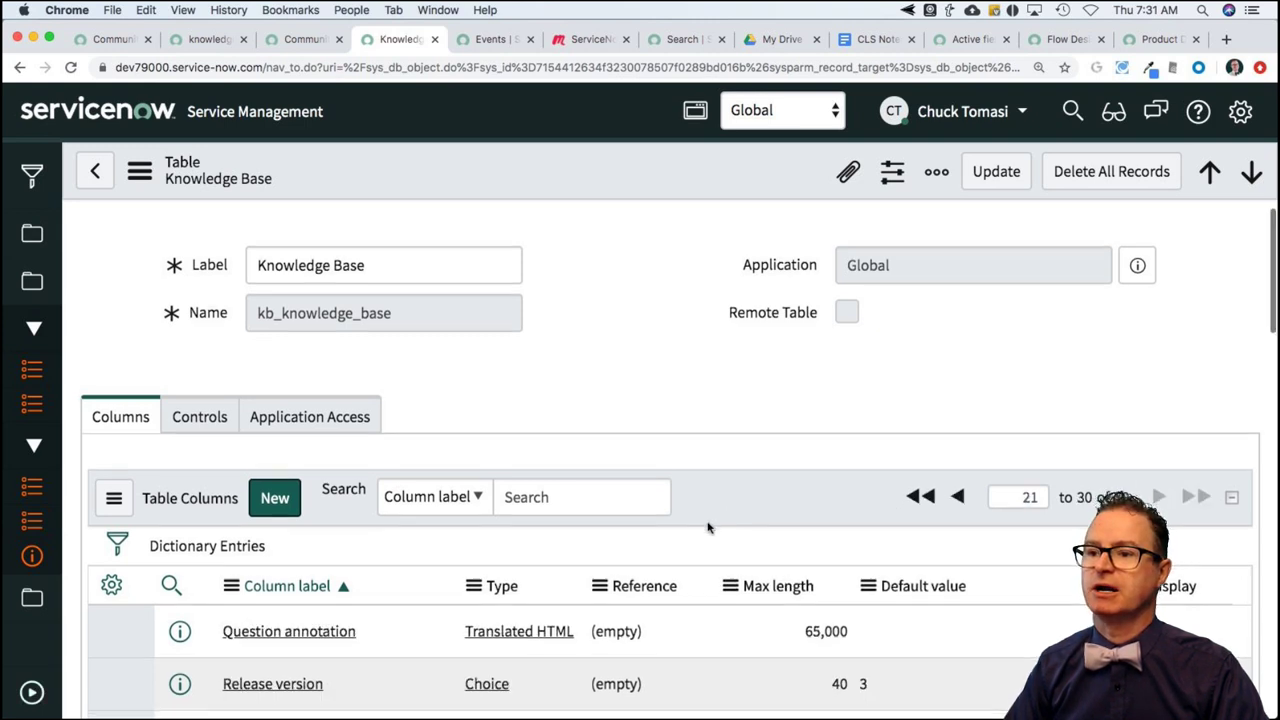
scroll(708, 527, down, 5)
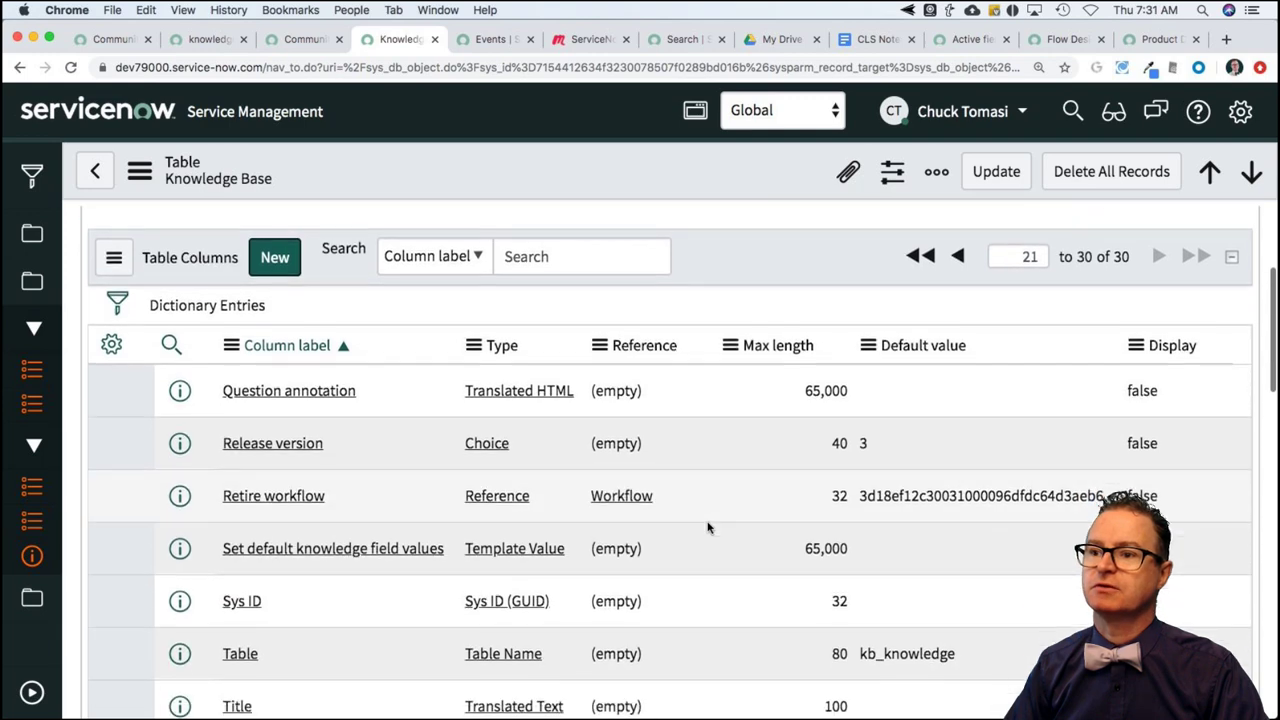
scroll(708, 527, down, 4)
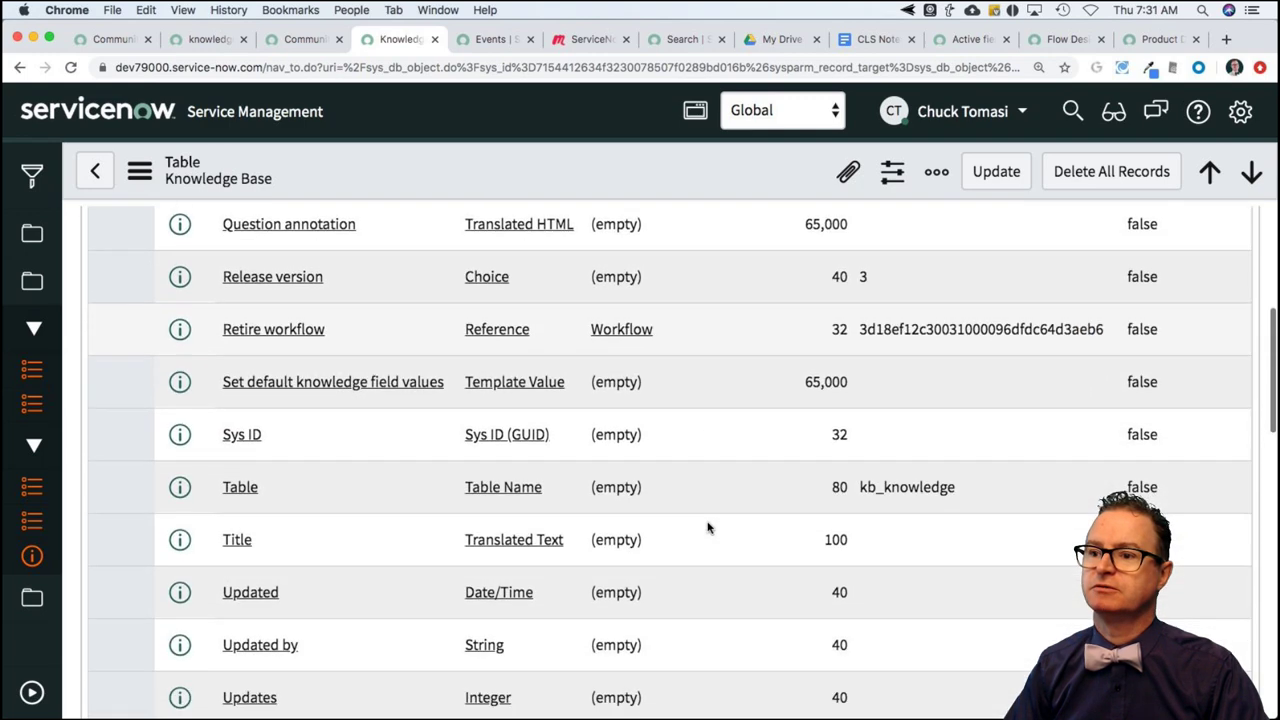
scroll(708, 527, down, 4)
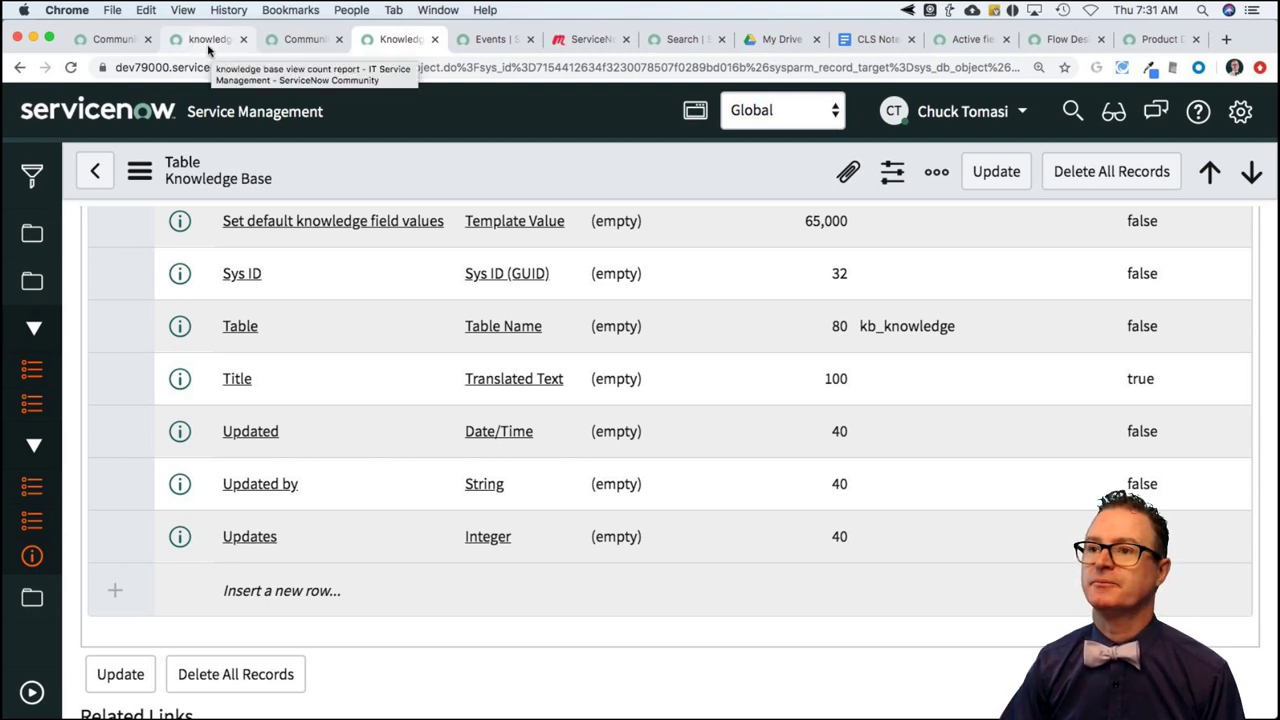
click(213, 44)
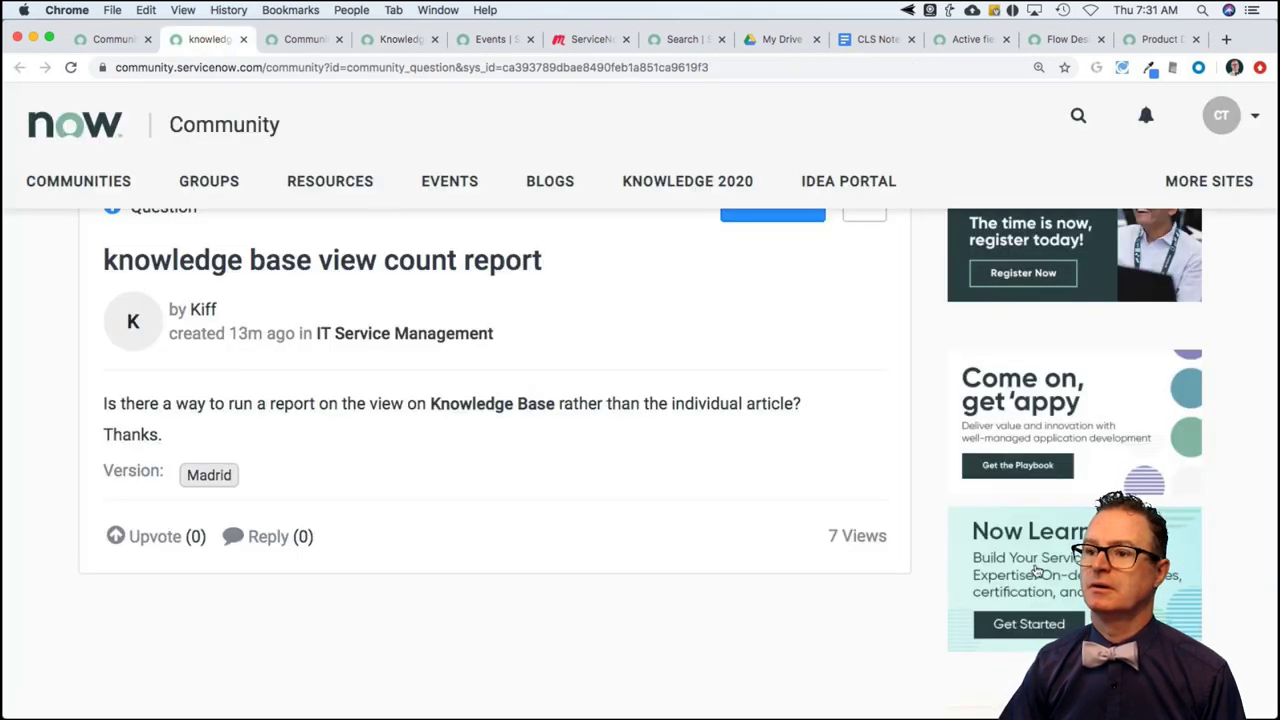
Start the reply with: By default, I don't see a "view" field on kb_knowledge_base
click(284, 550)
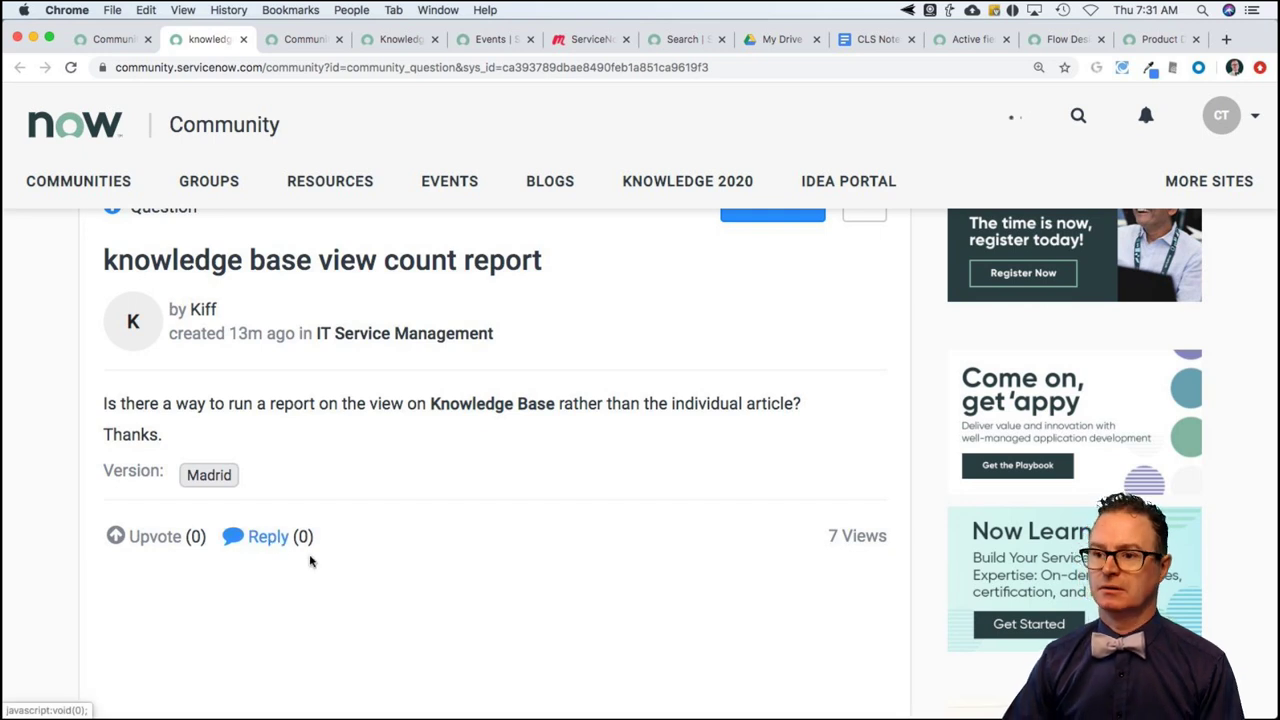
scroll(310, 560, down, 5)
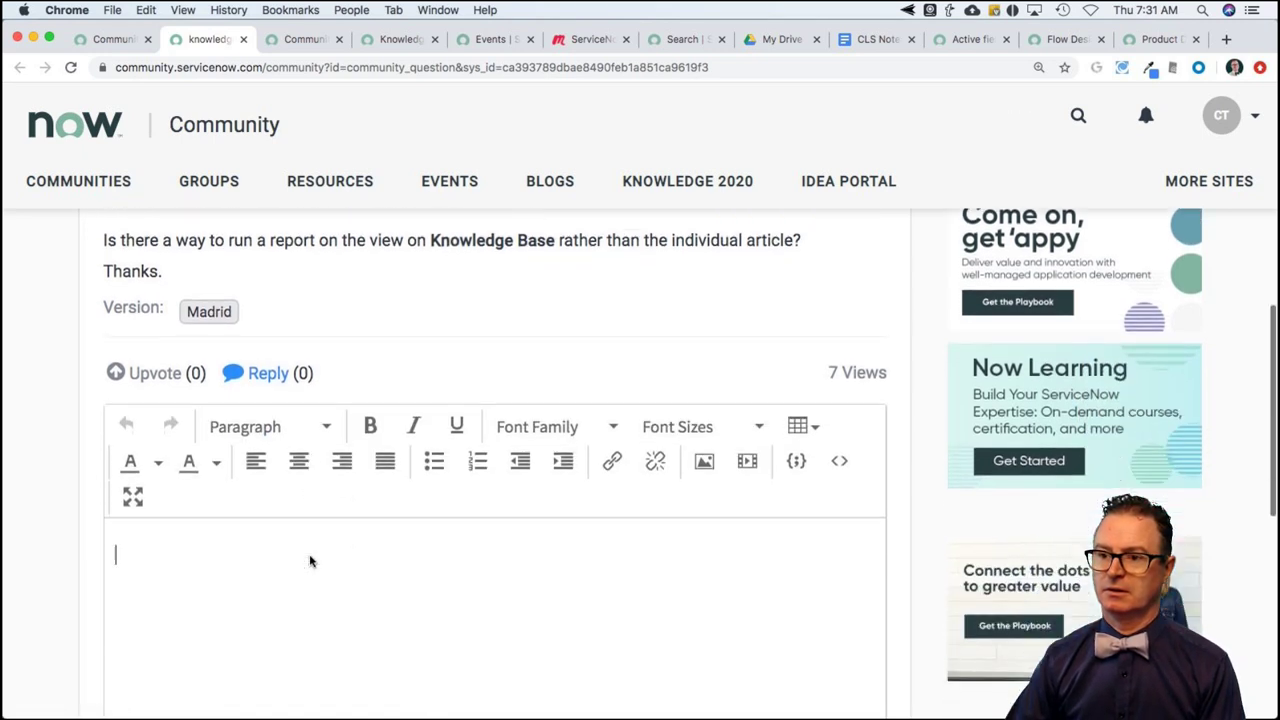
text(B)
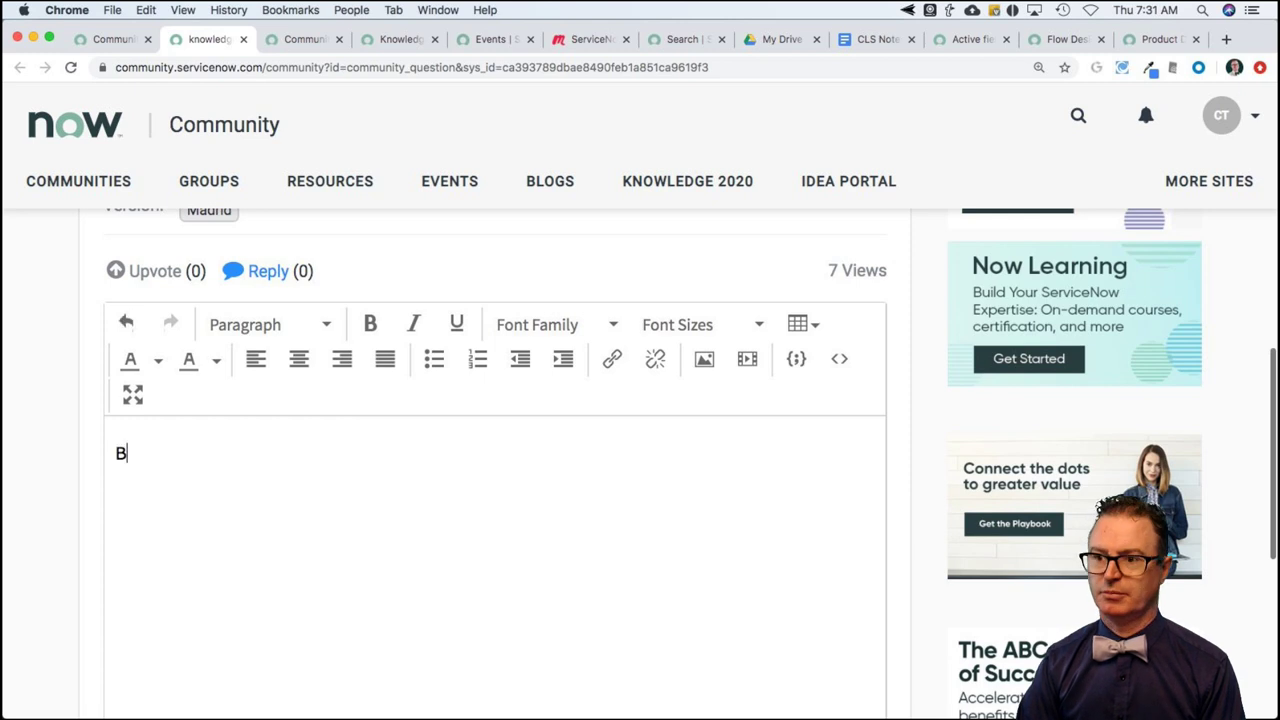
text(y default,)
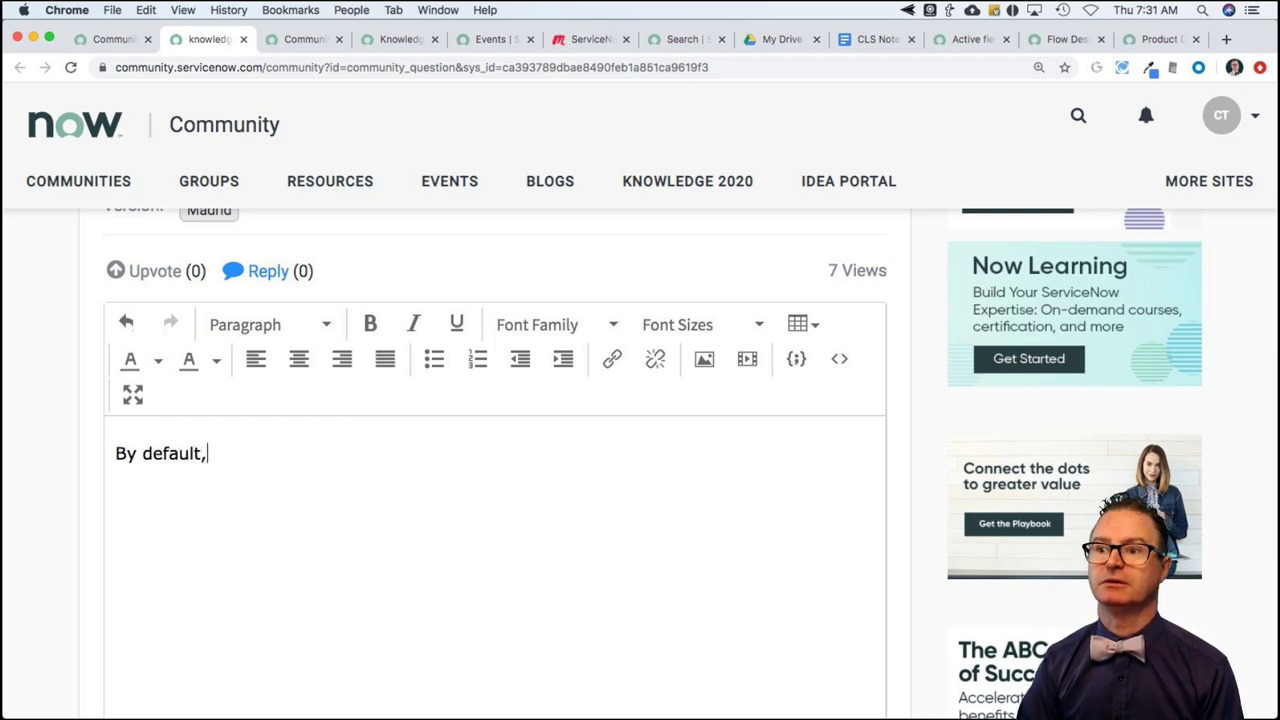
text( I don't see)
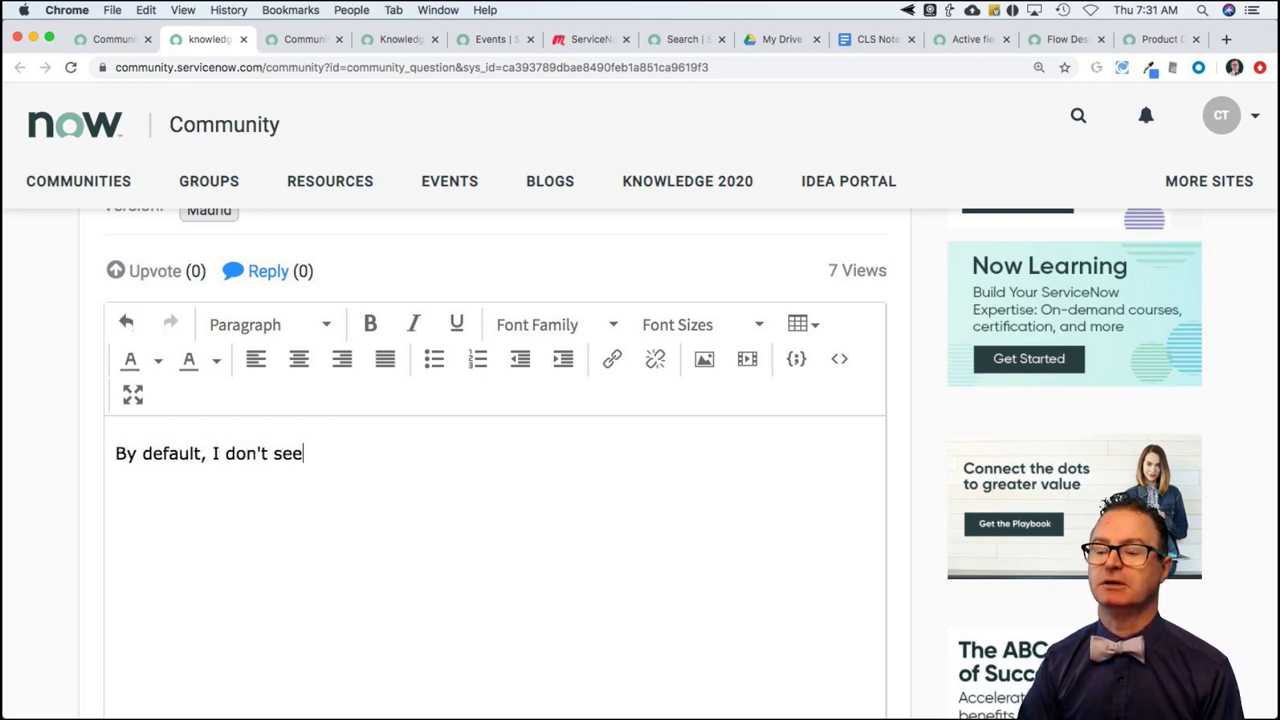
text( a "view)
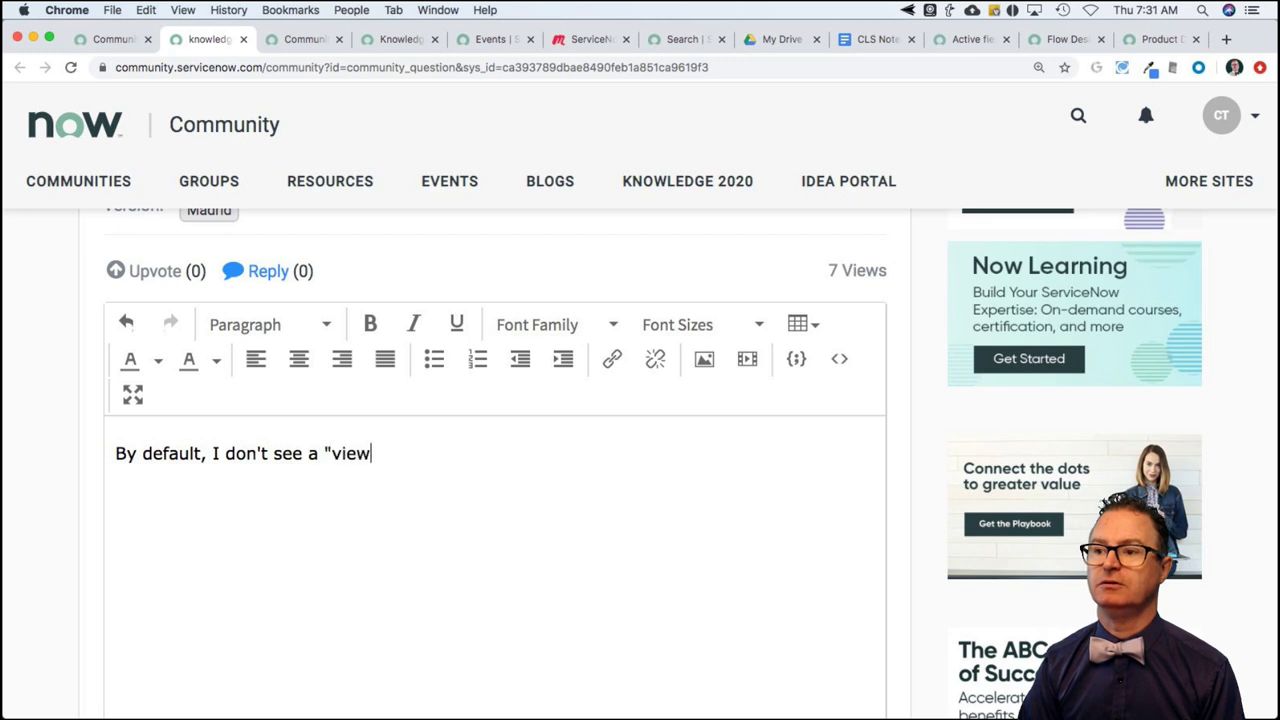
text(" field on ss)
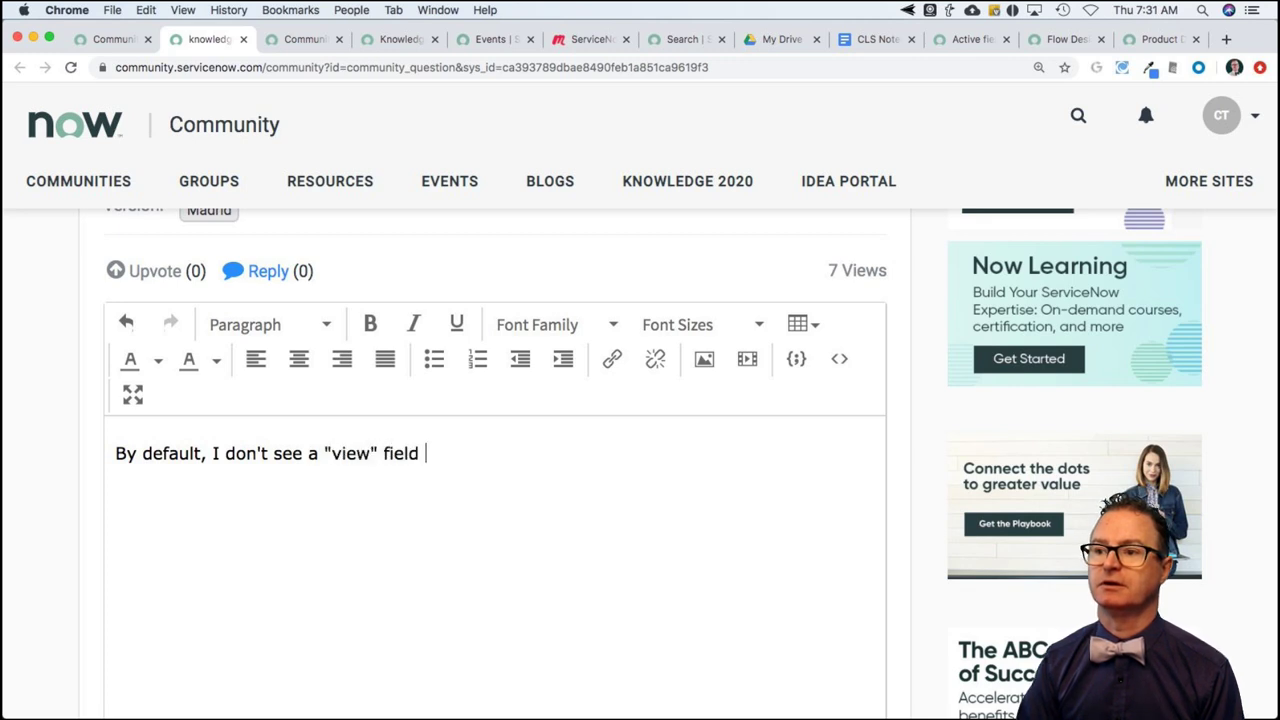
key(BackSpace)
key(BackSpace)
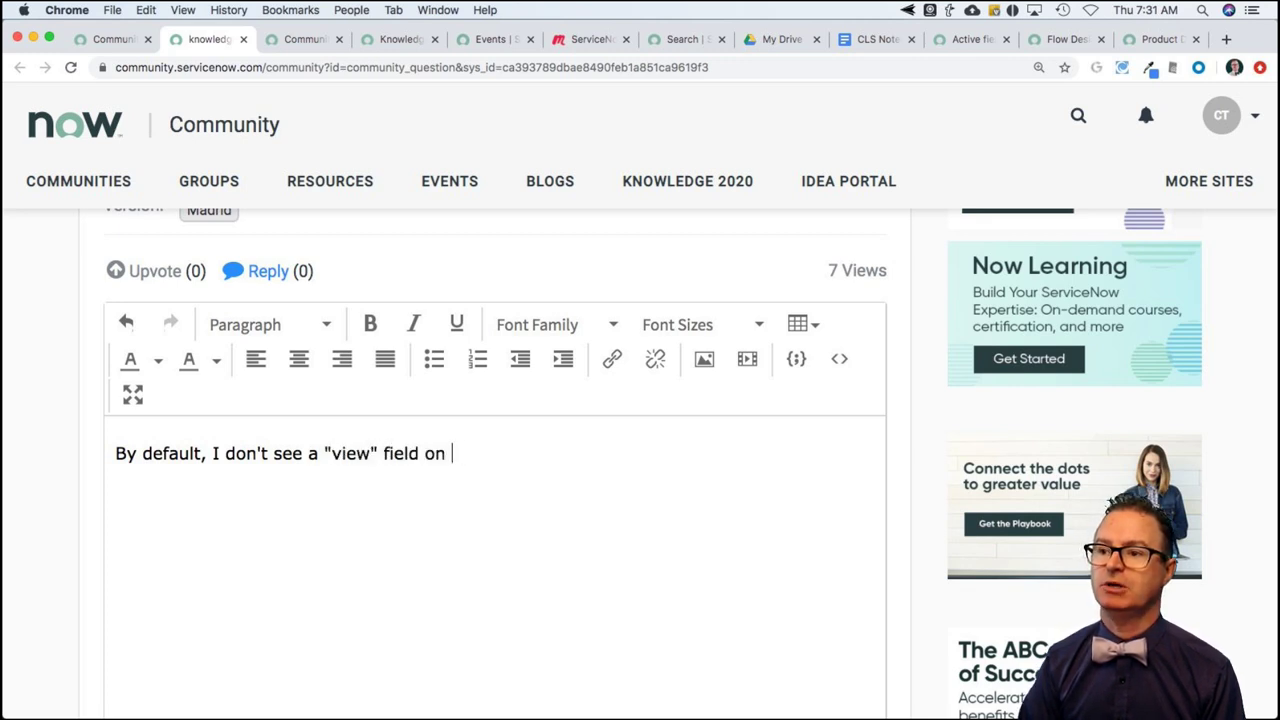
text(kb_)
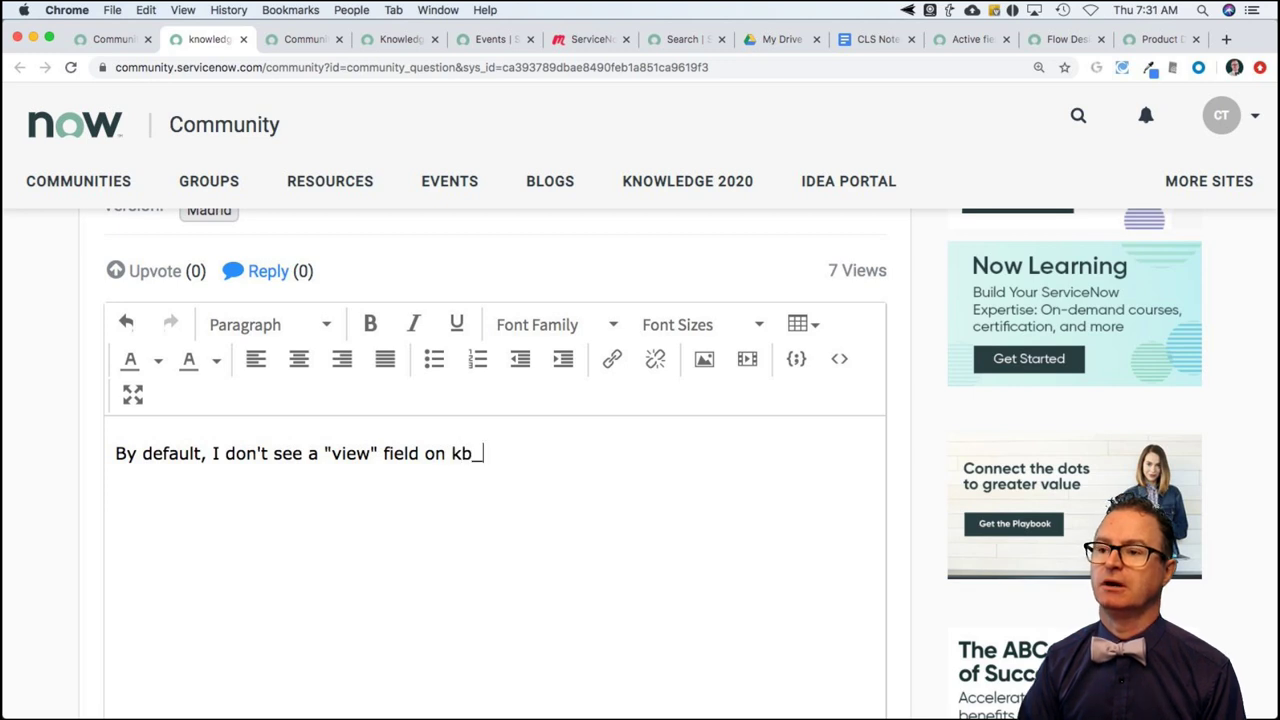
text(knowledge)
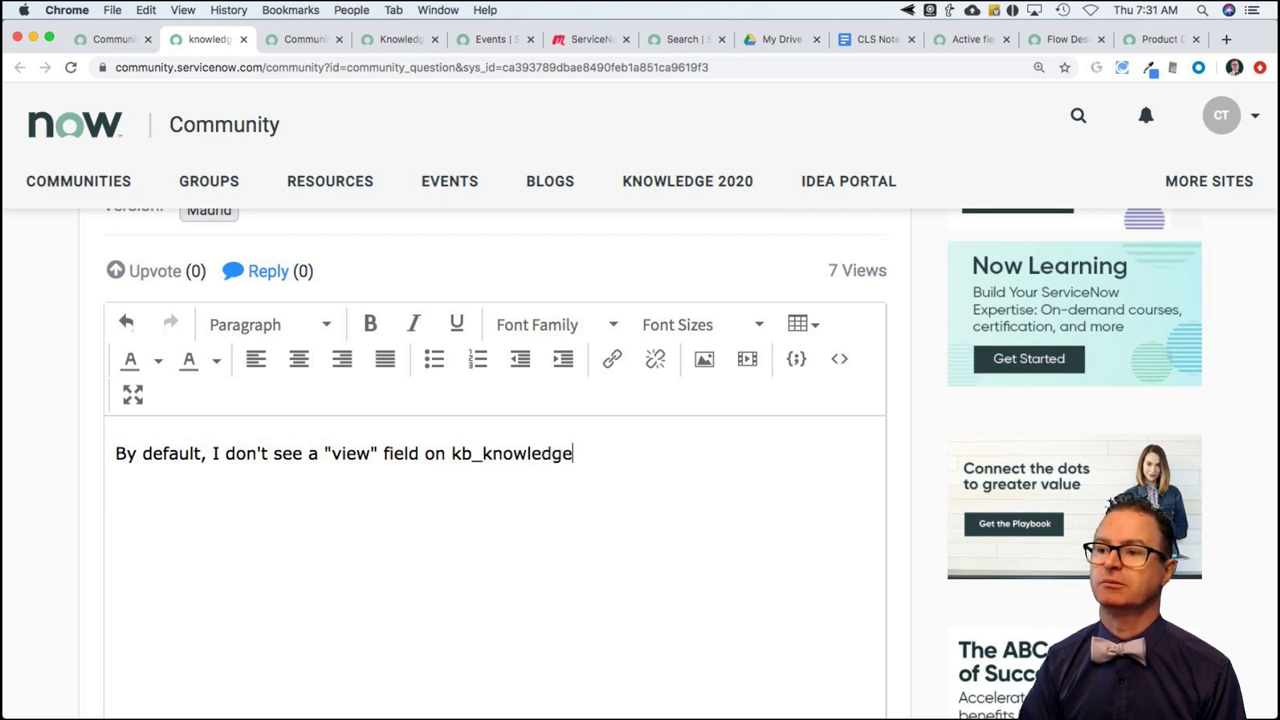
text(_base. That e)
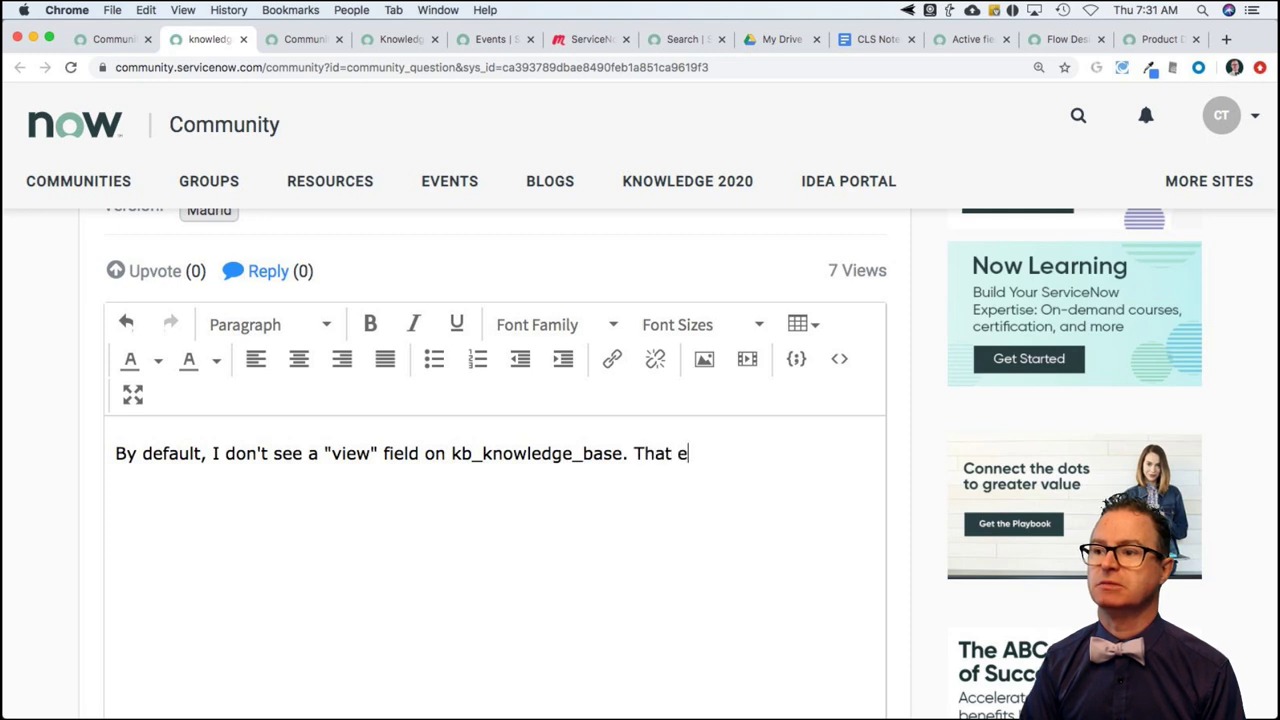
key(BackSpace)
text(odesn't)
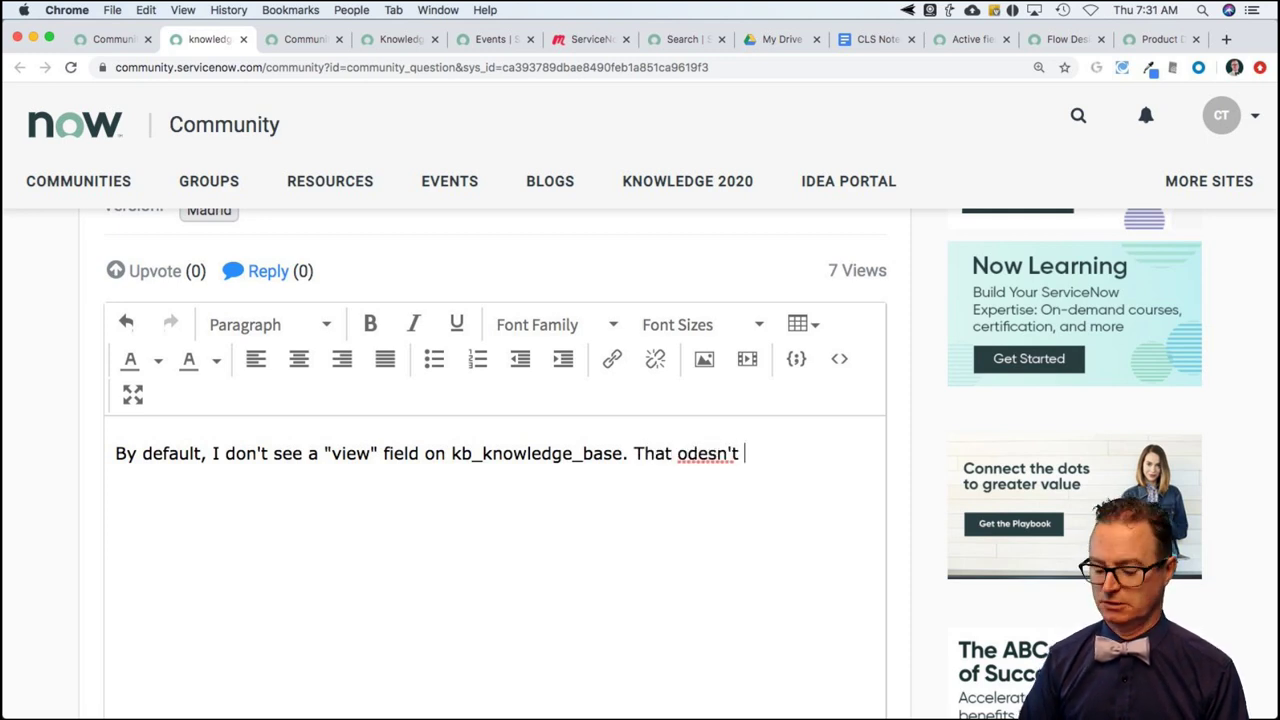
Add the sentence "So I don't see a way to do a report on any OOB fields." and begin a new paragraph
key(BackSpace)
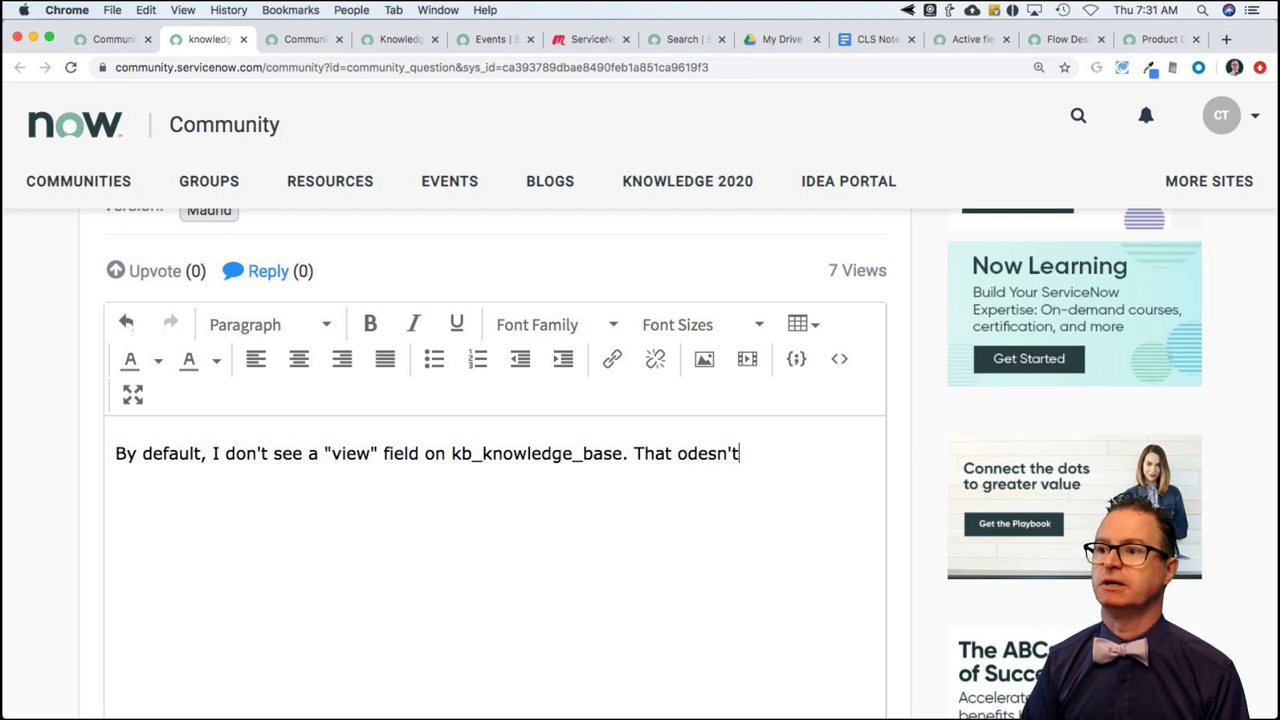
key(BackSpace)
key(BackSpace)
key(BackSpace)
key(BackSpace)
key(BackSpace)
key(BackSpace)
key(BackSpace)
key(BackSpace)
key(BackSpace)
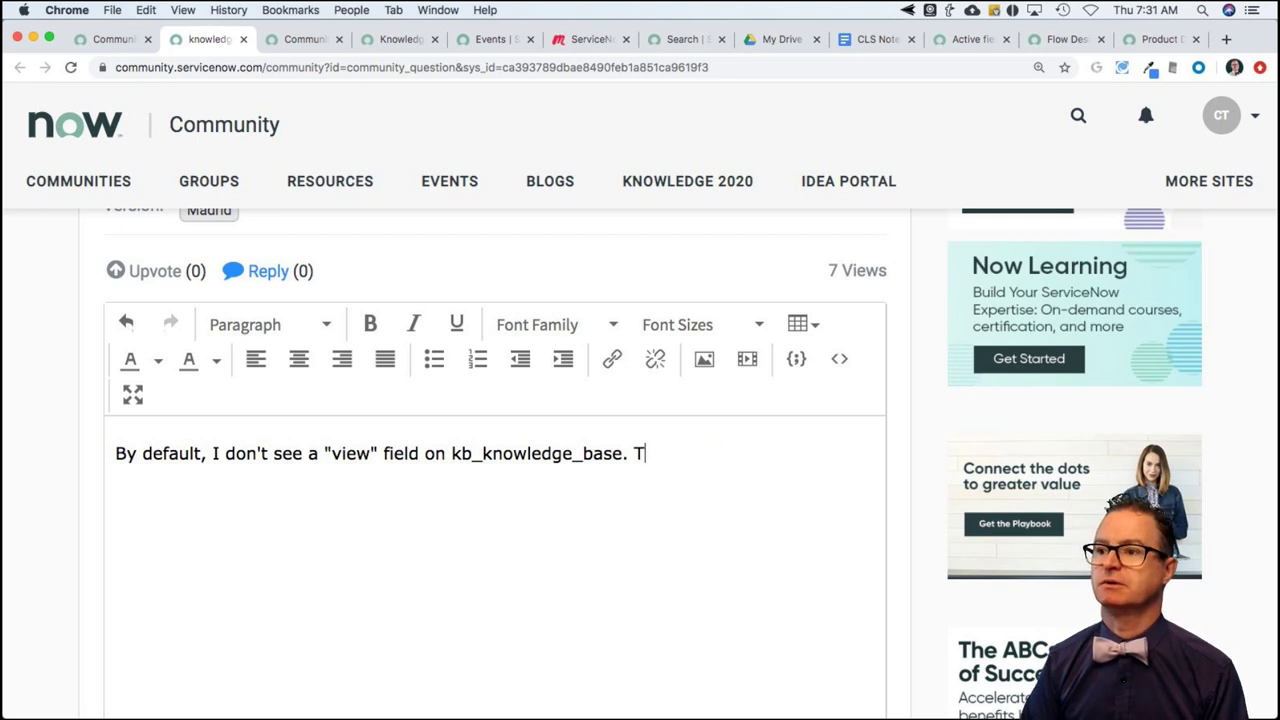
text(So I do)
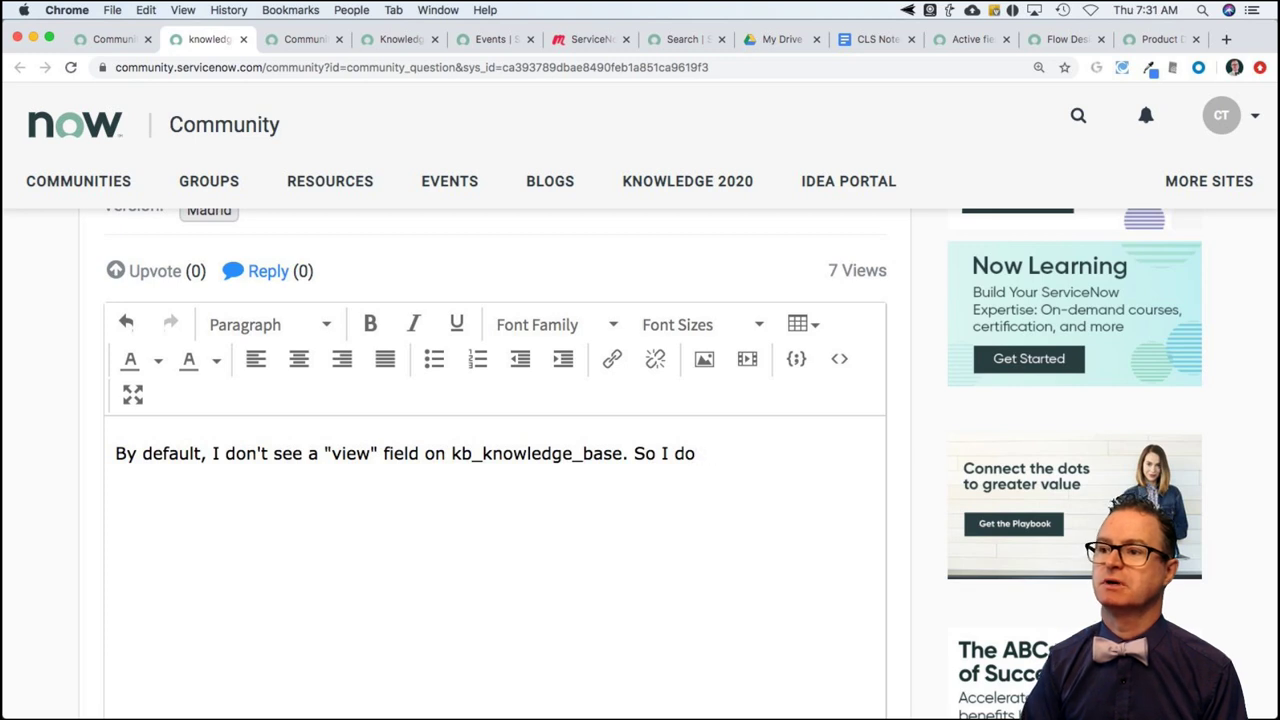
text(n't see w aw)
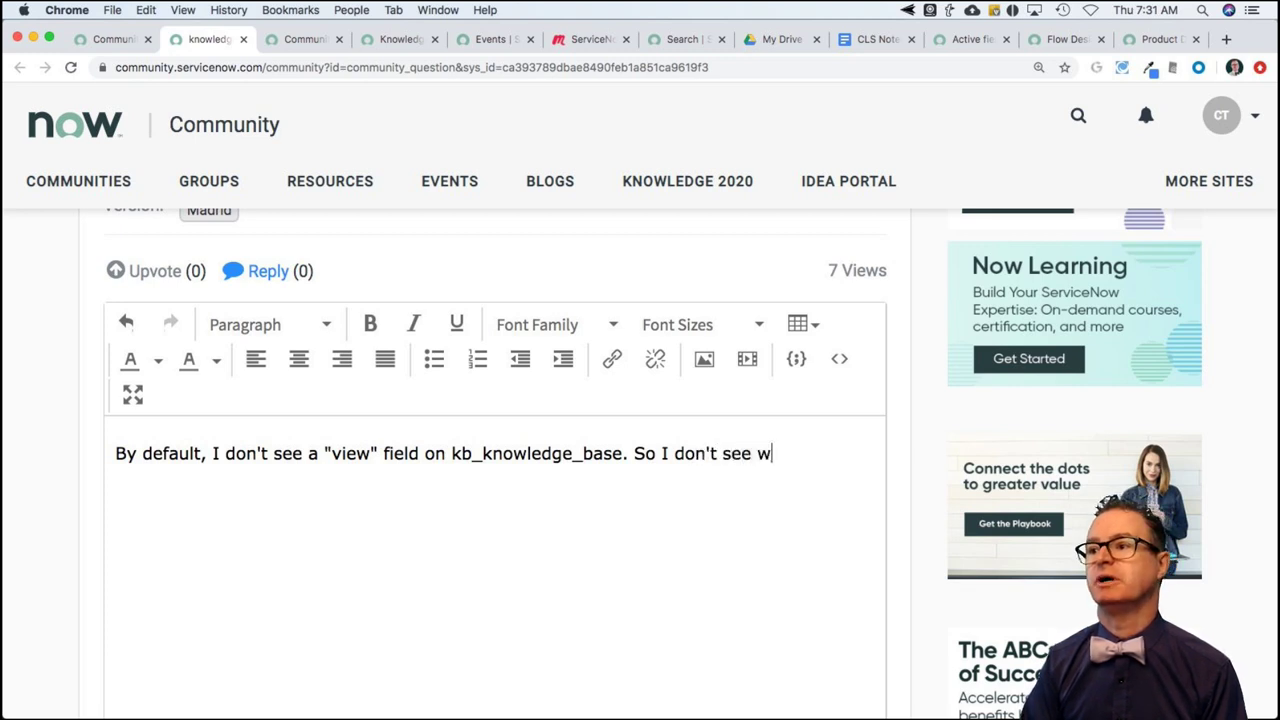
key(BackSpace)
key(BackSpace)
key(BackSpace)
key(BackSpace)
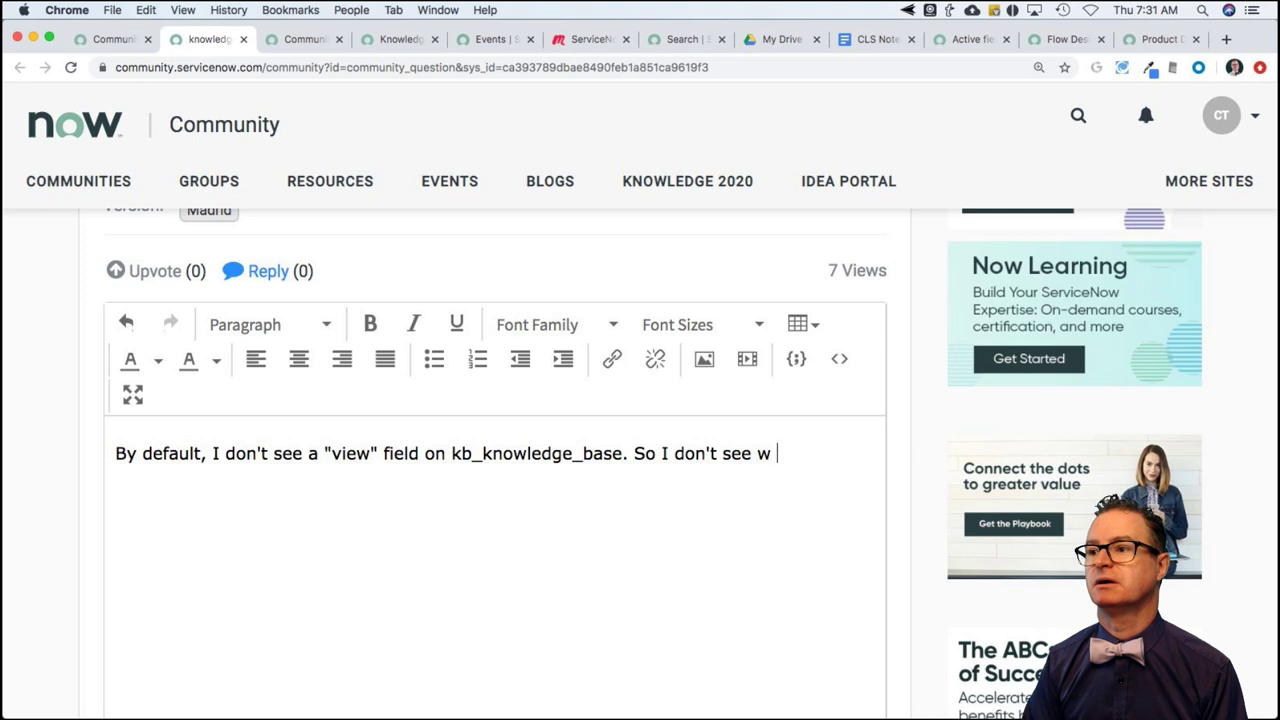
text(aw)
key(BackSpace)
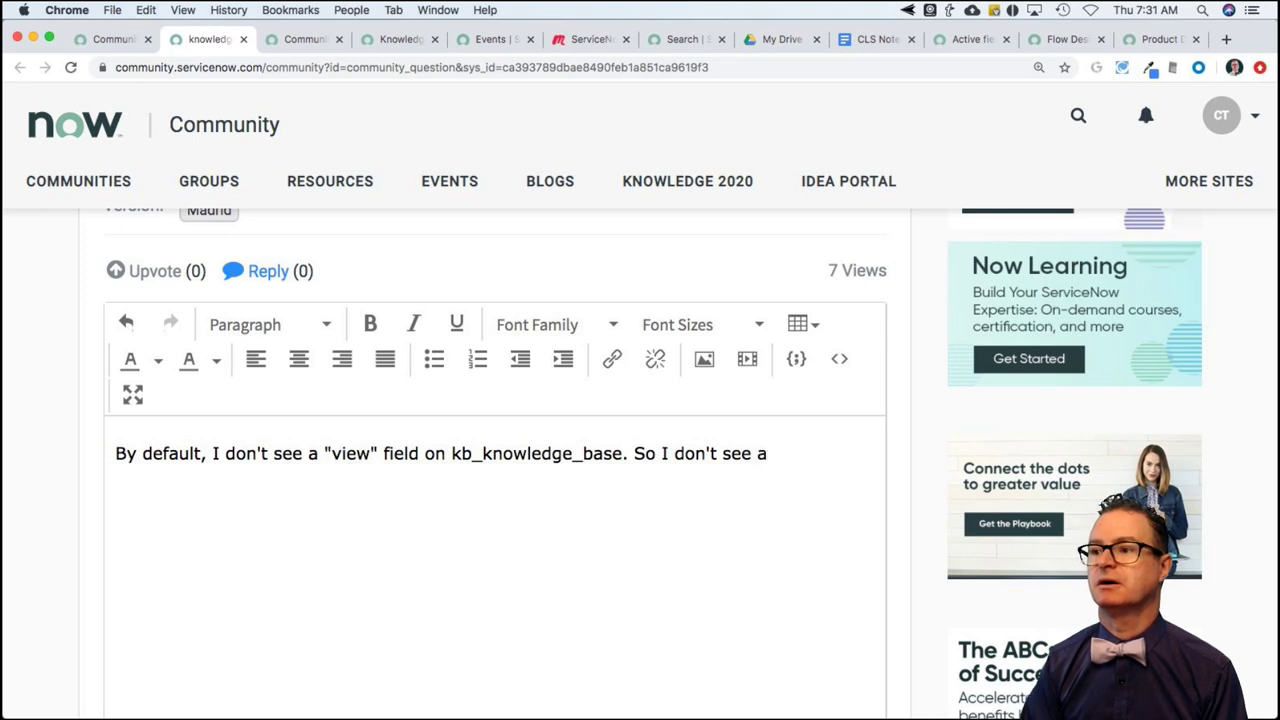
text(way to r)
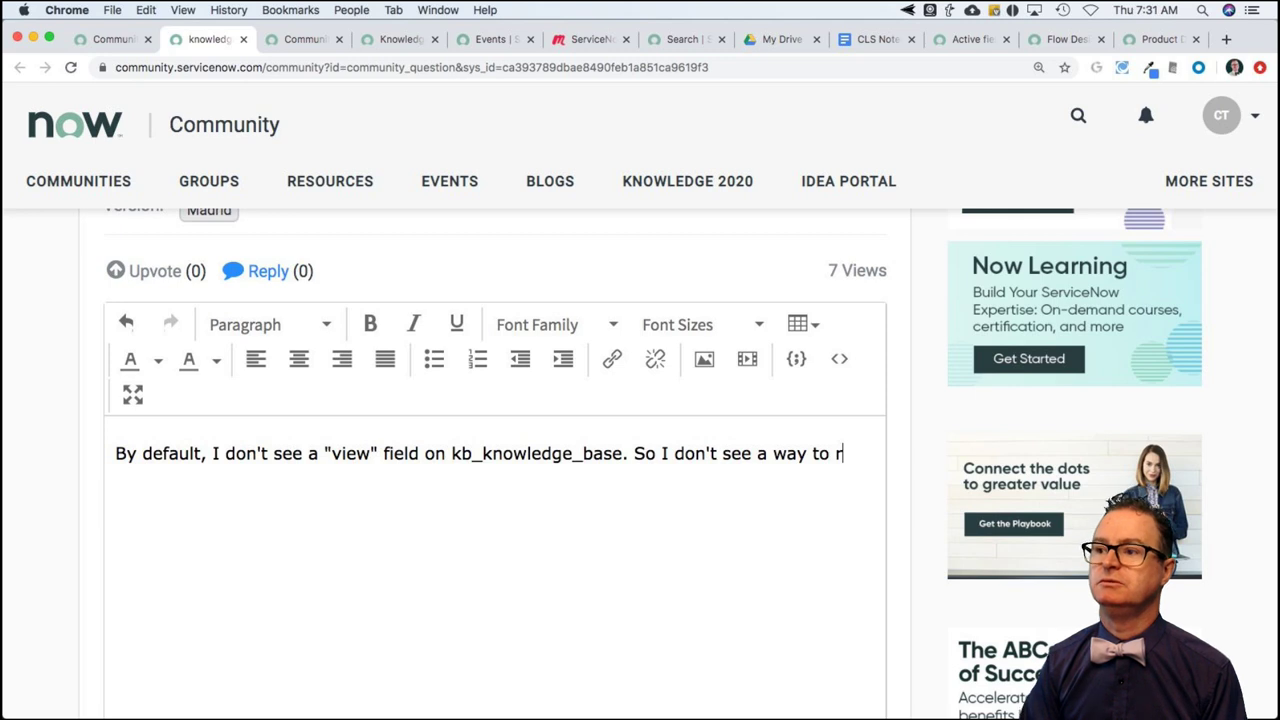
key(BackSpace)
text(d)
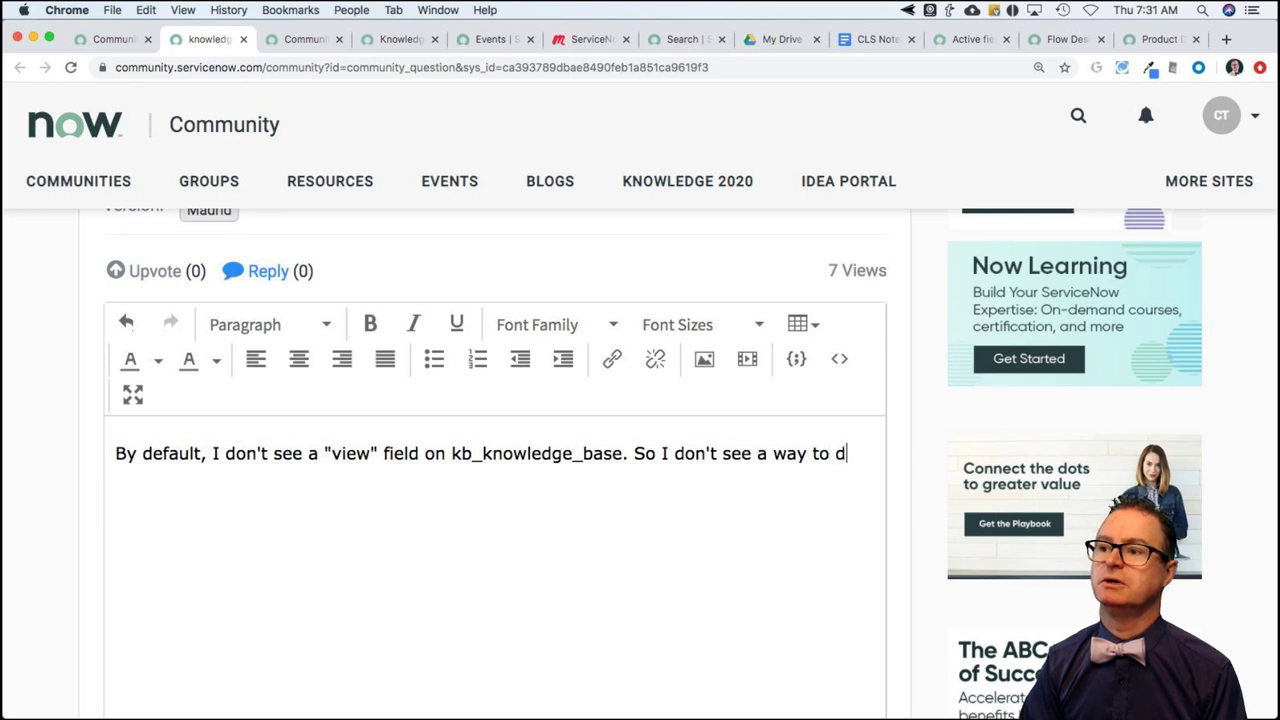
text(o a report )
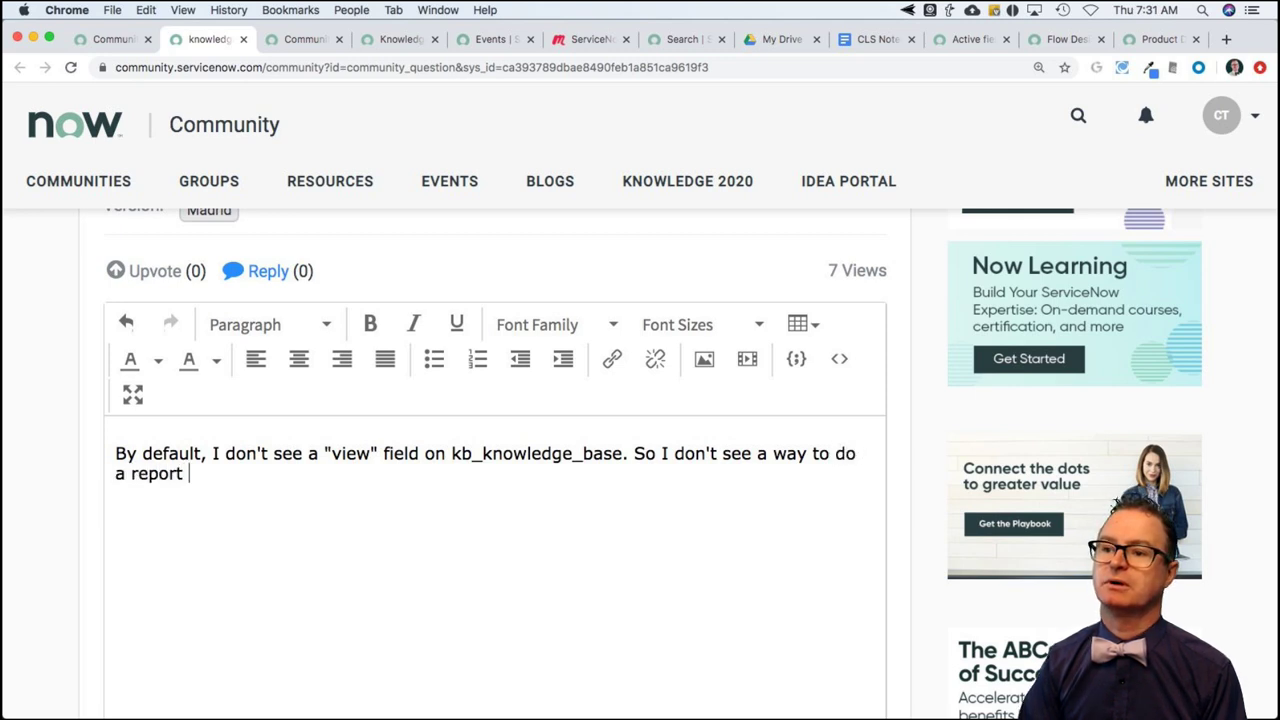
text(on any OOB )
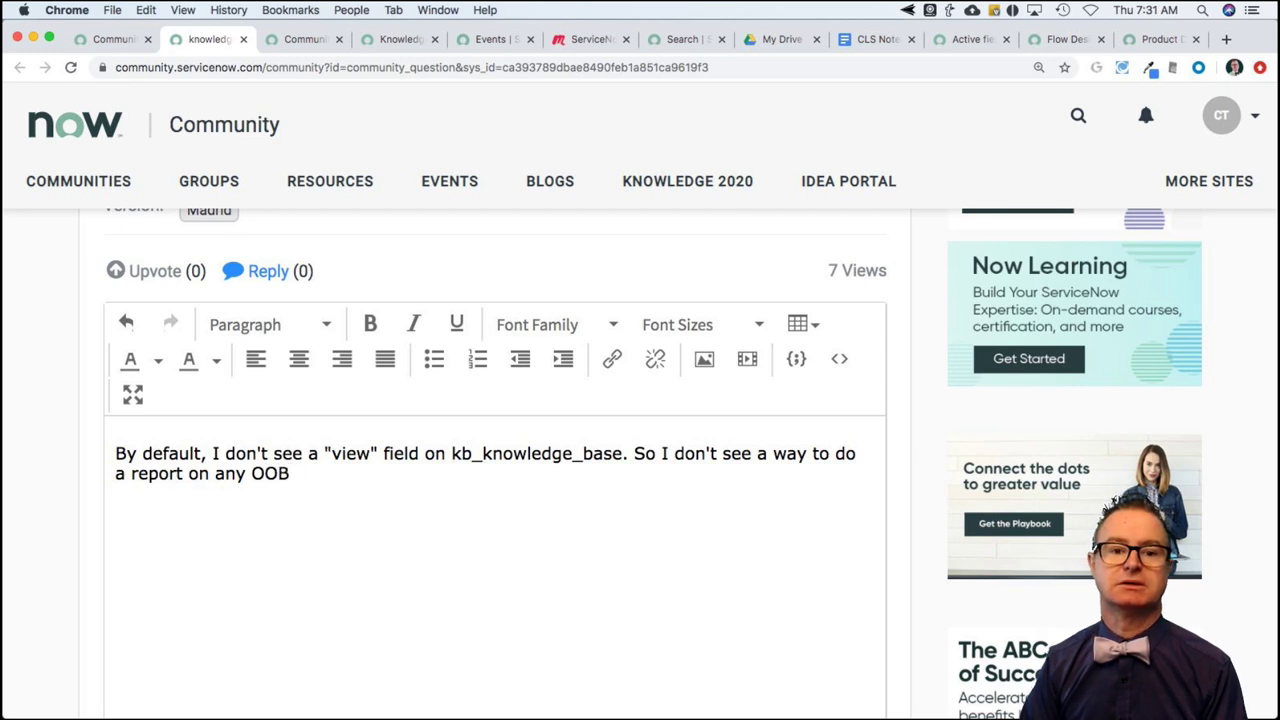
text(fields.)
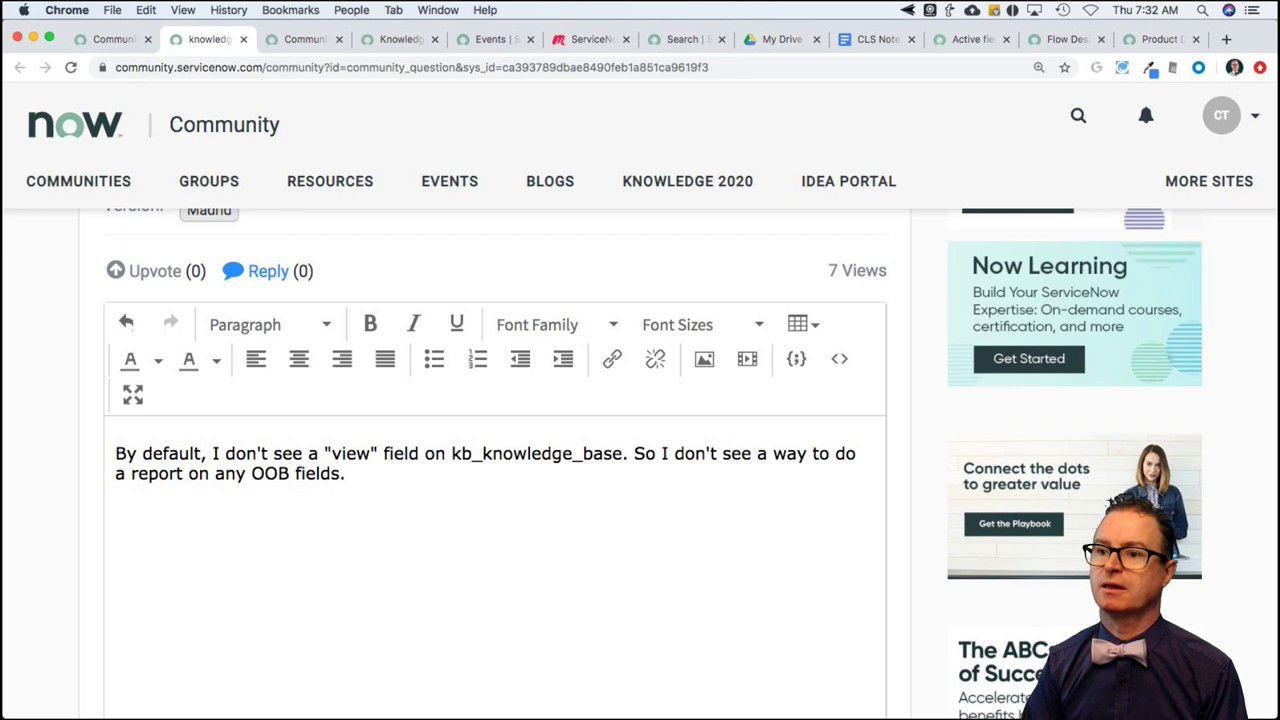
key(Return)
Write the second paragraph suggesting a field kept current by a business rule incrementing the view count
text(That e)
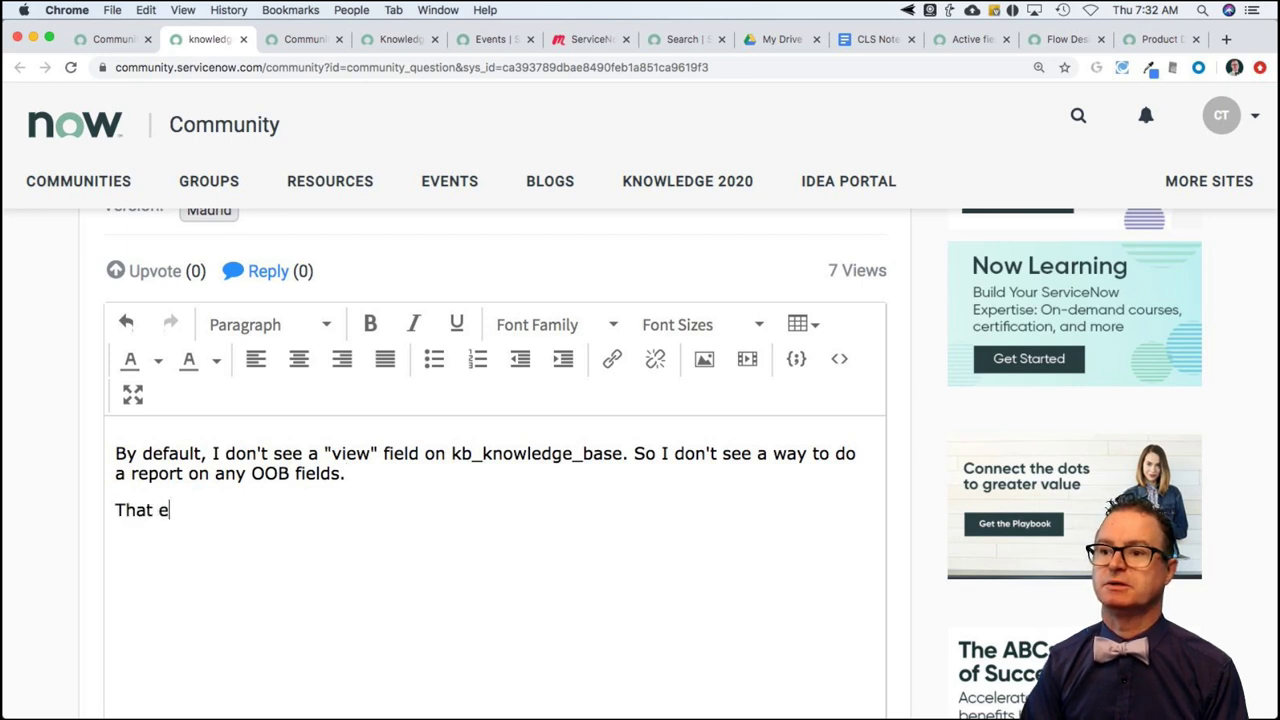
text(bing)
key(BackSpace)
key(BackSpace)
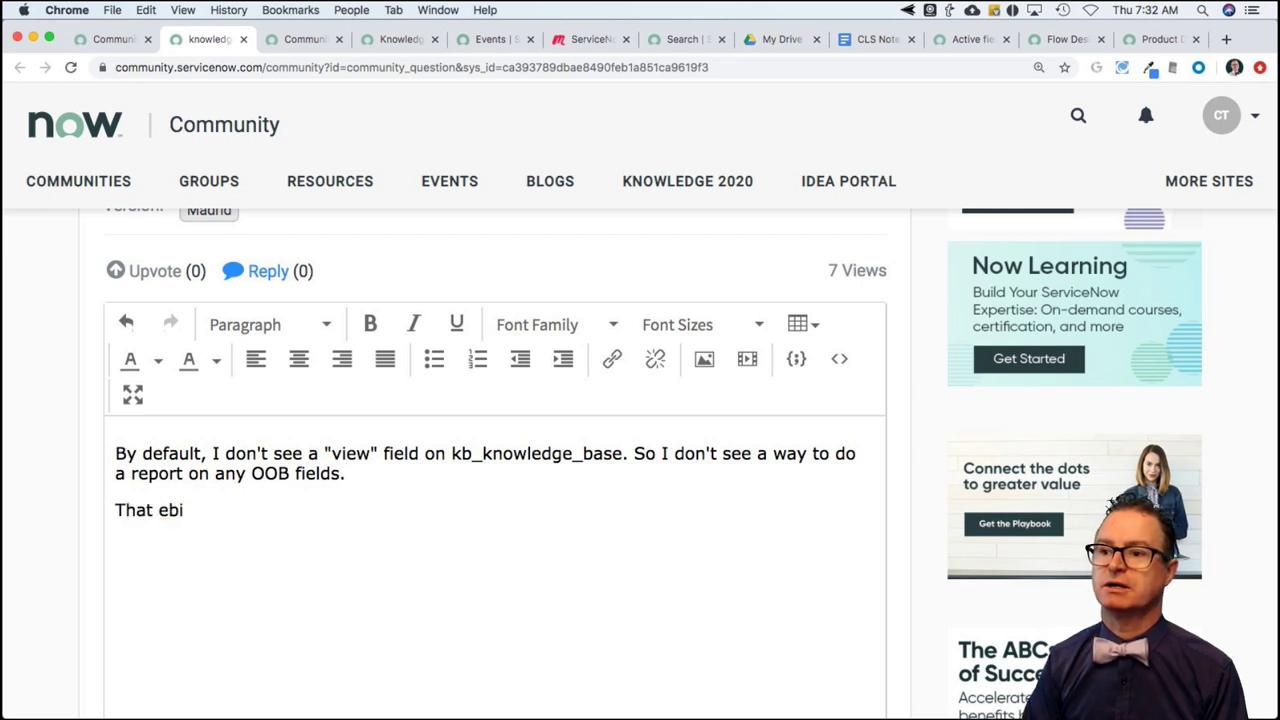
key(BackSpace)
key(BackSpace)
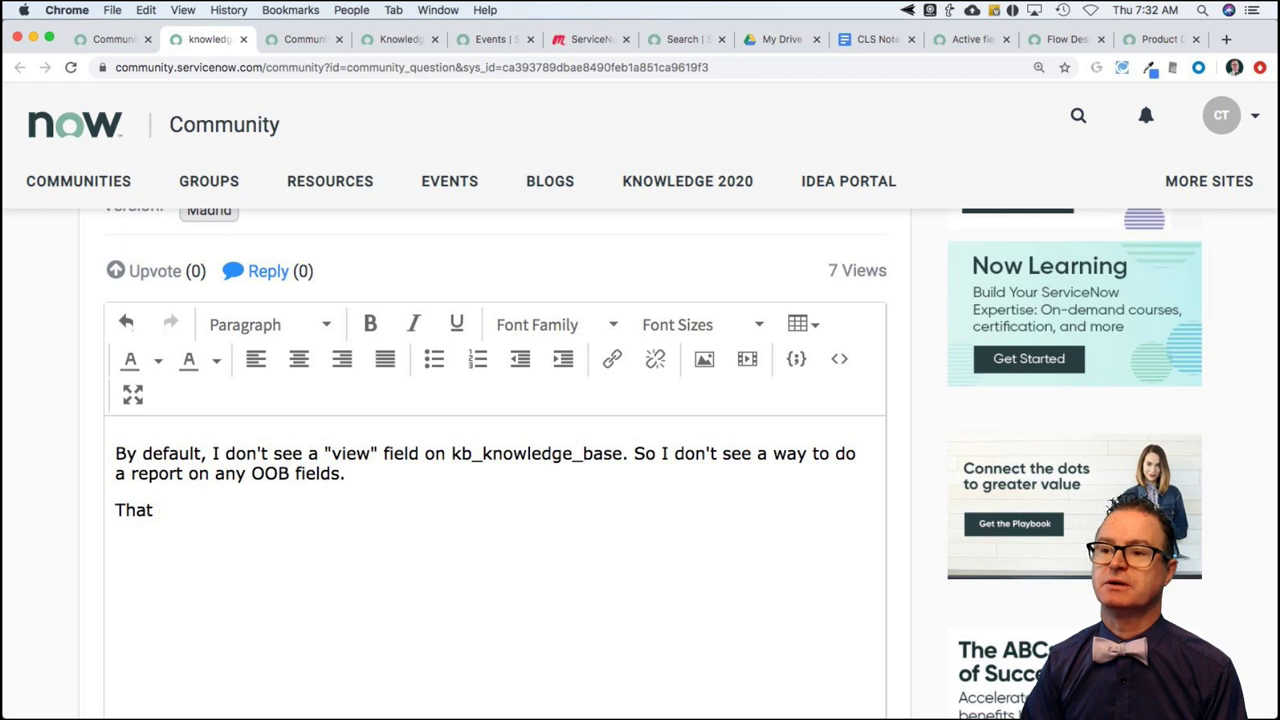
text(being s)
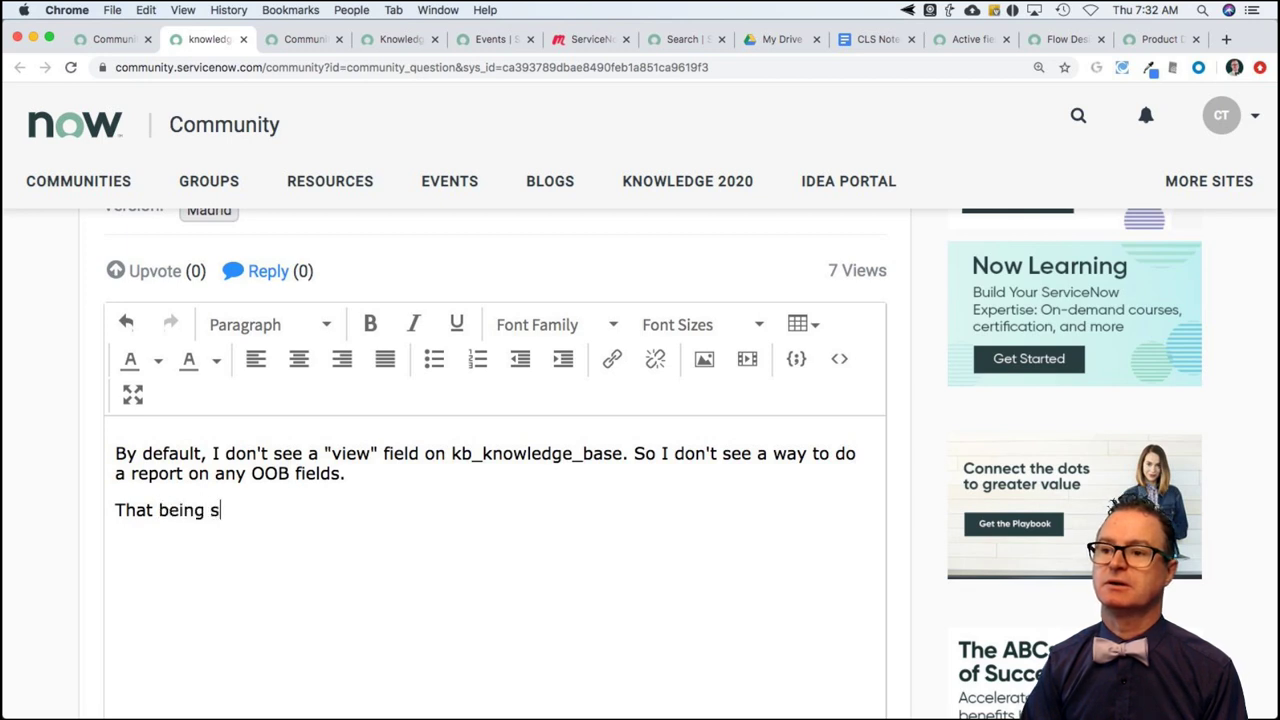
text(aid, you )
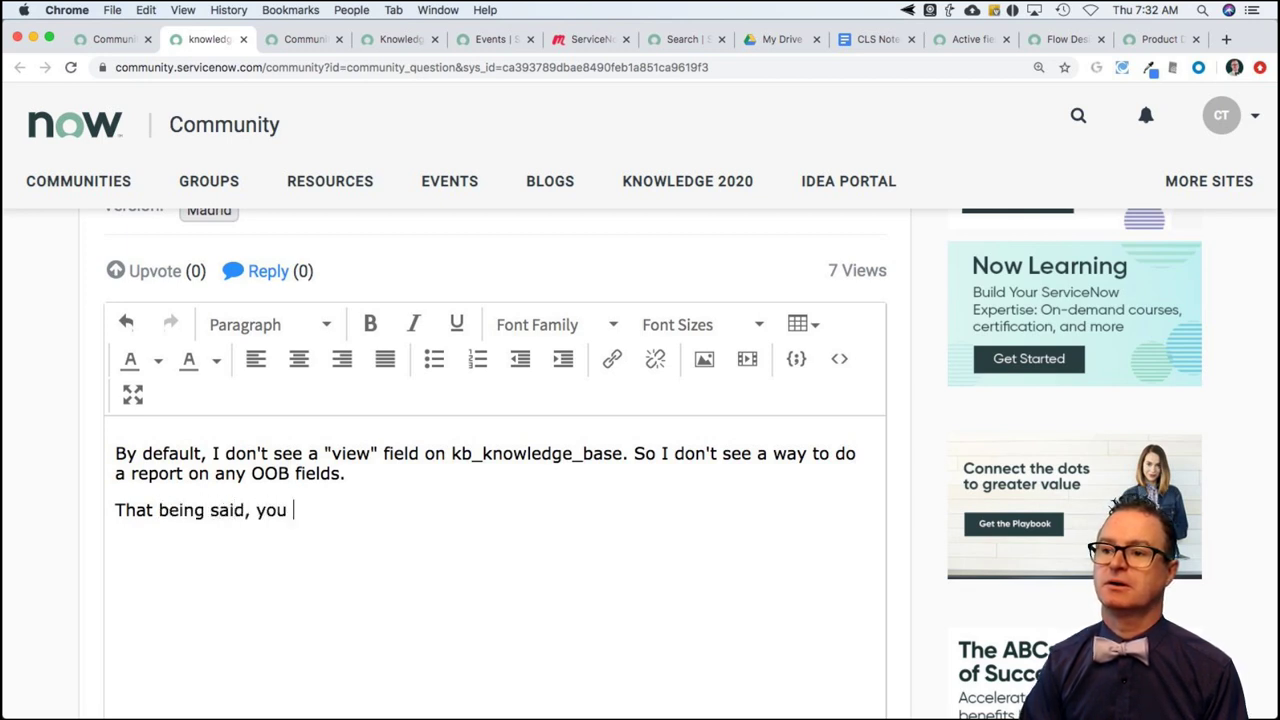
text(could ad)
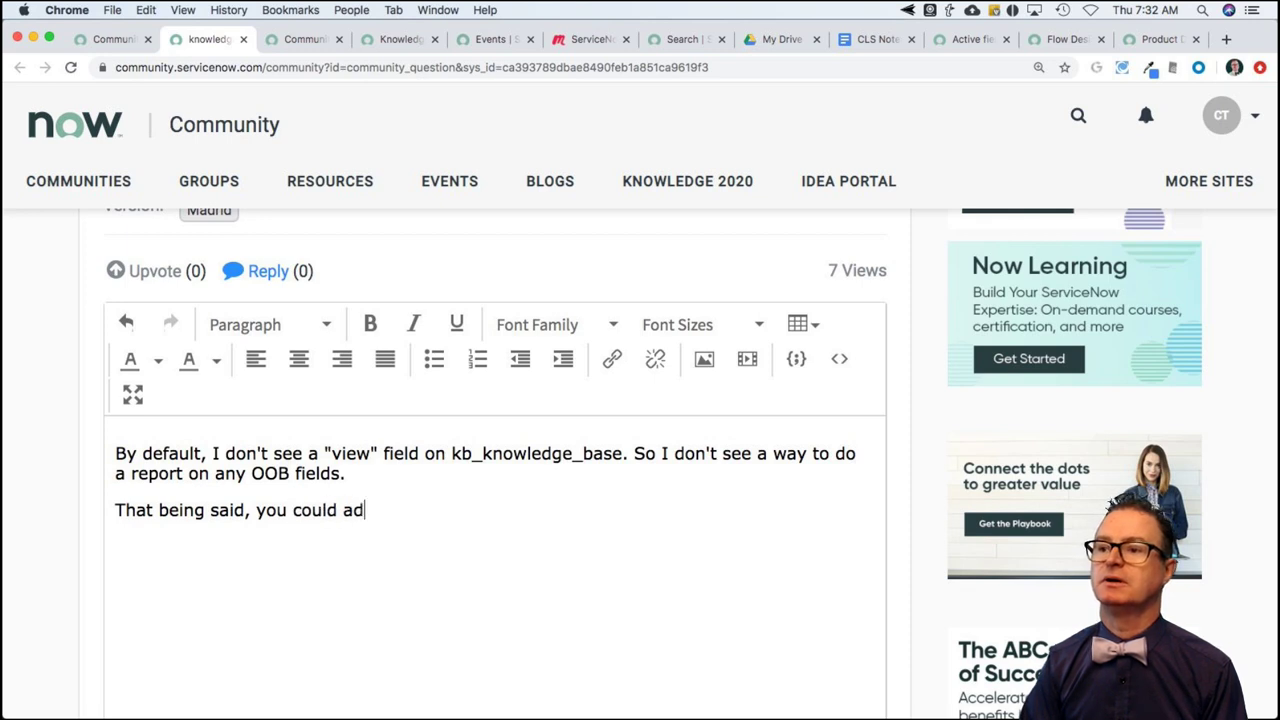
text(d one and)
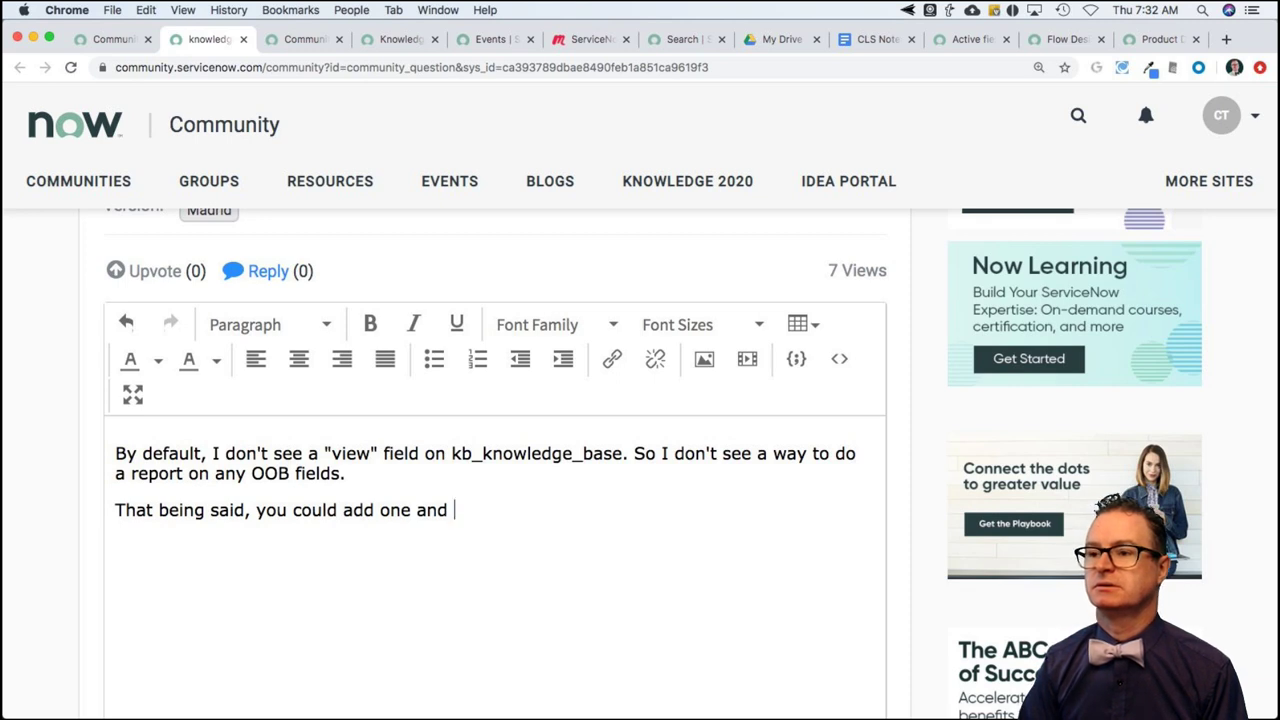
text(keep it )
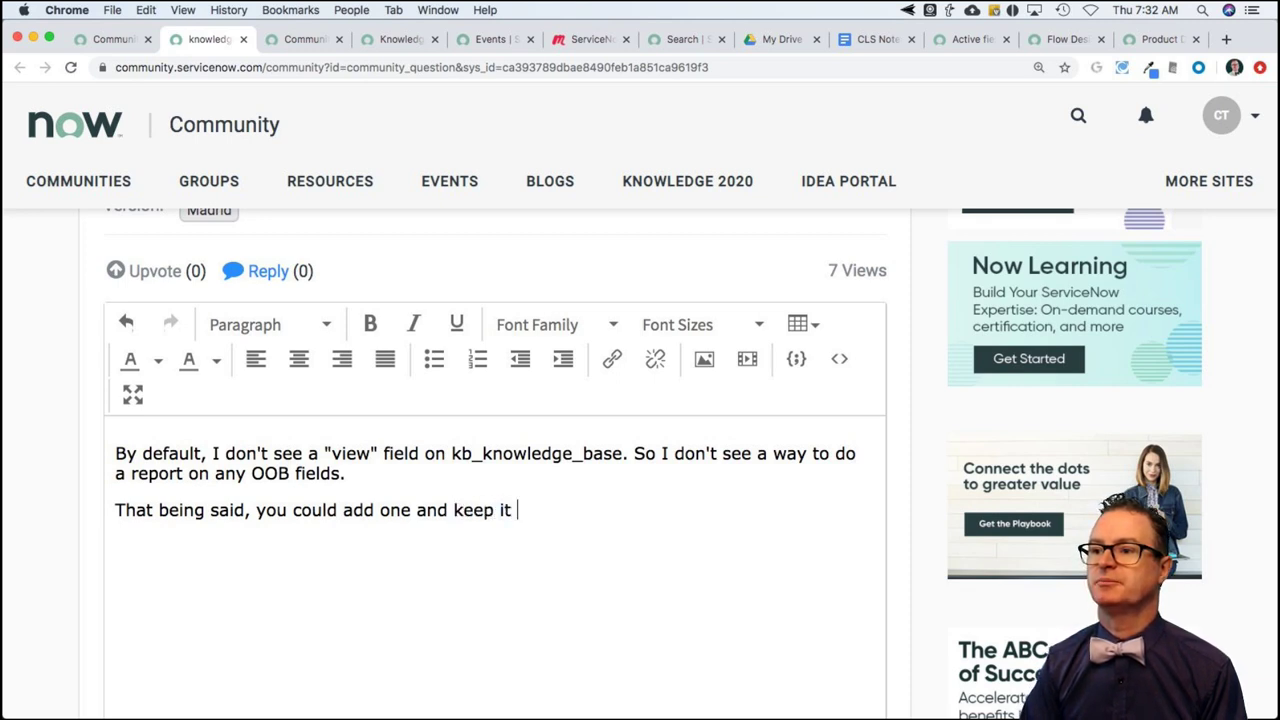
text(up to date )
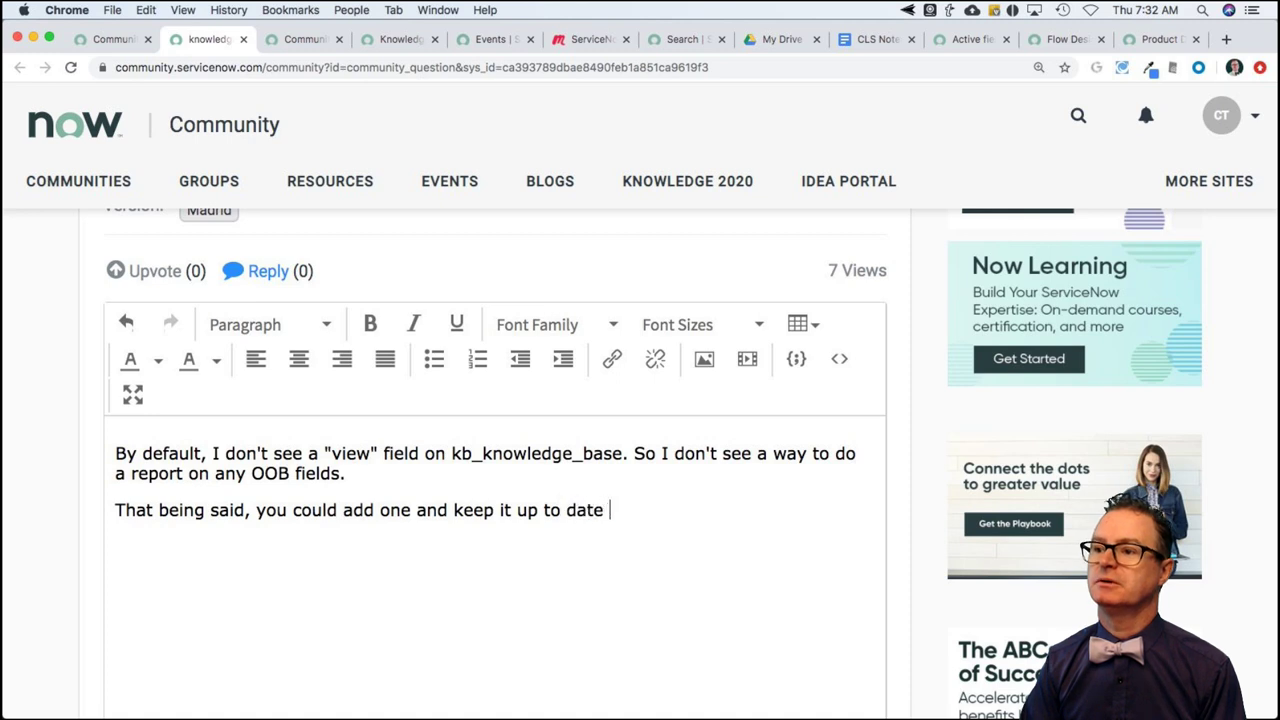
text(with a )
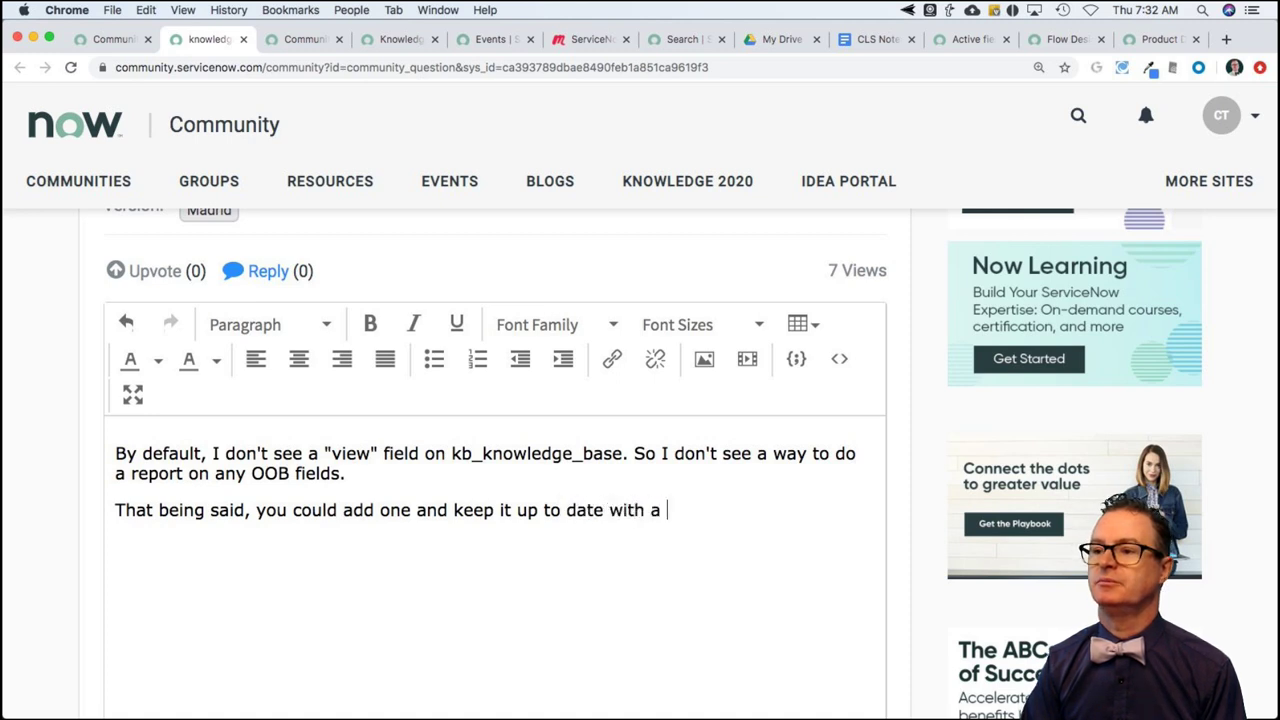
text(bsuin)
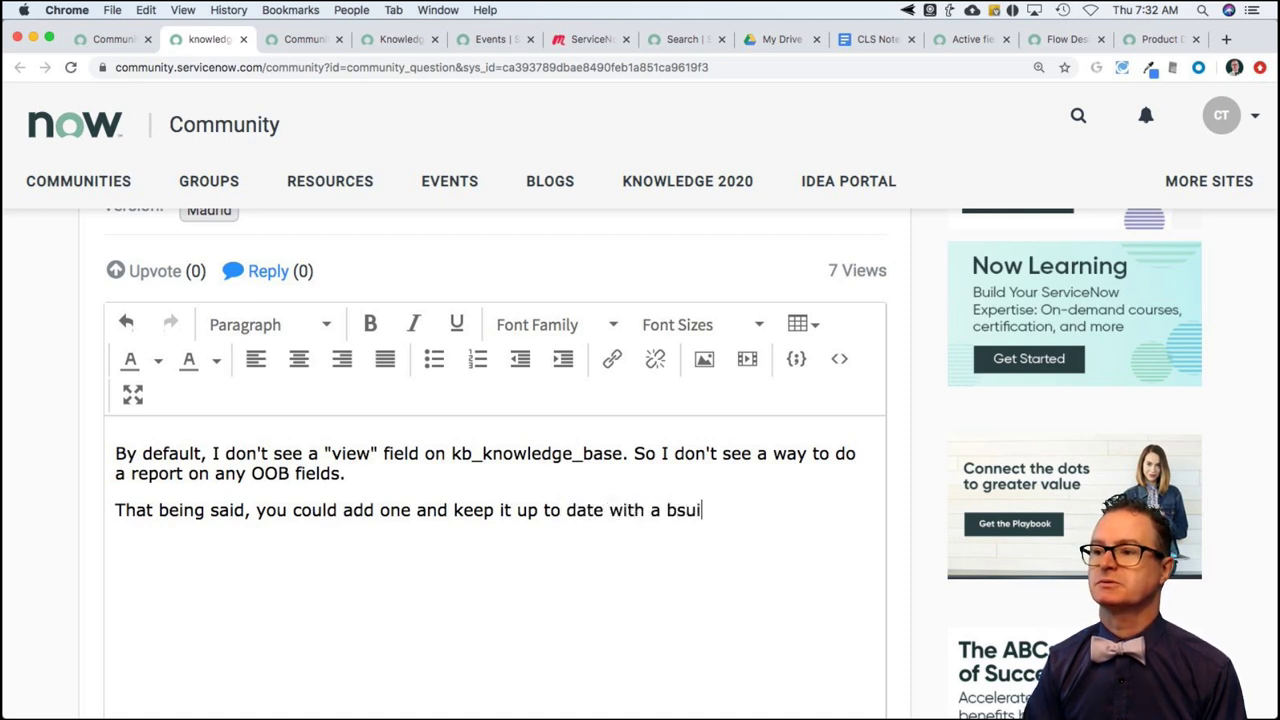
key(BackSpace)
key(BackSpace)
key(BackSpace)
key(BackSpace)
text(u)
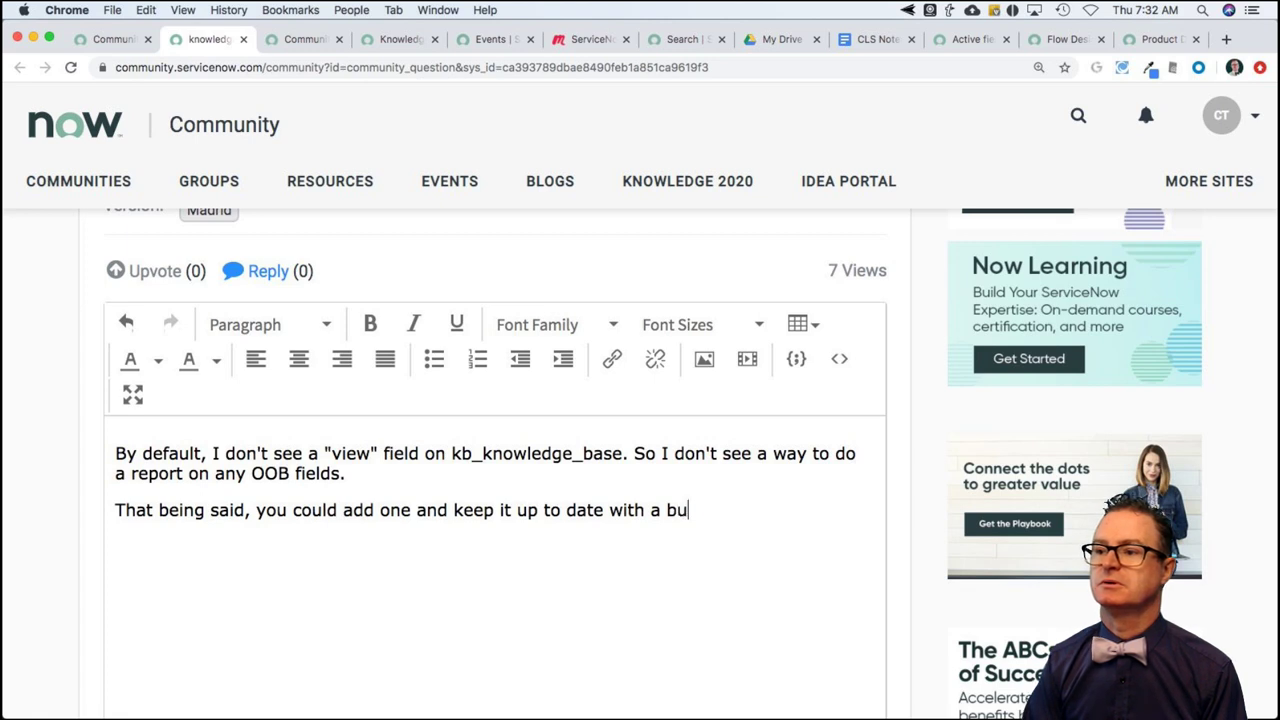
text(siness )
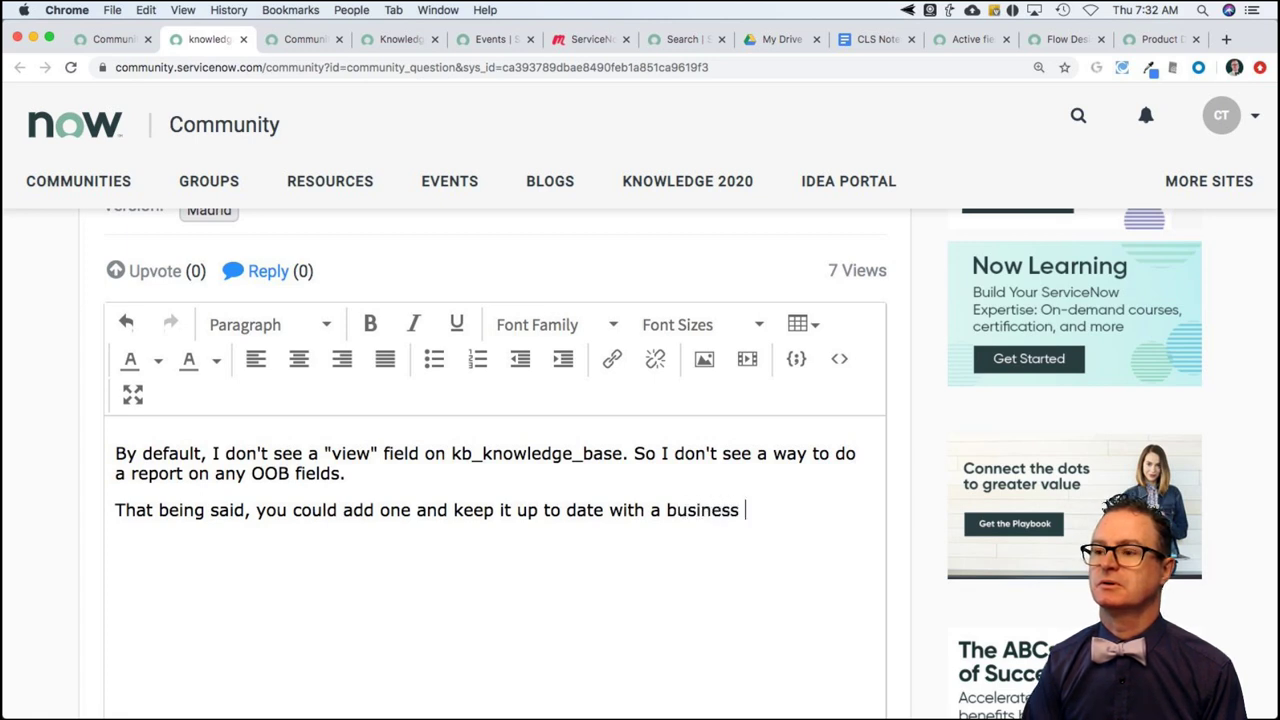
text(rule that i)
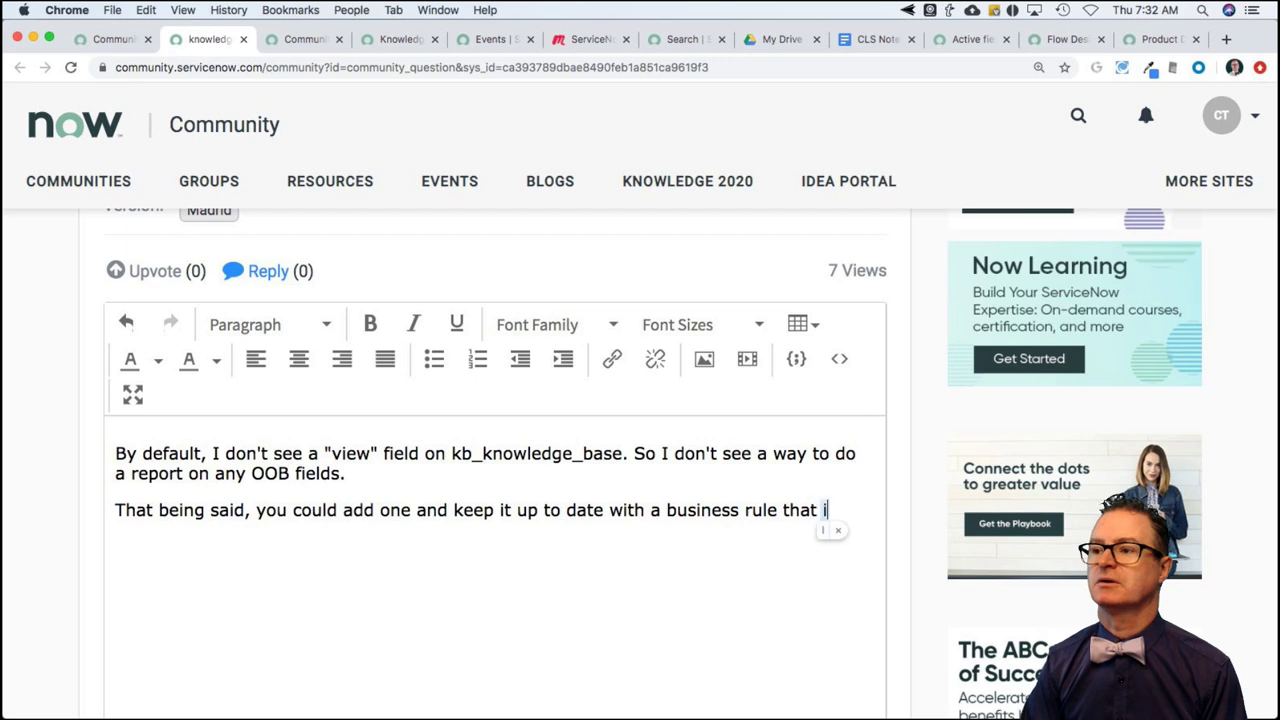
text(ncrem)
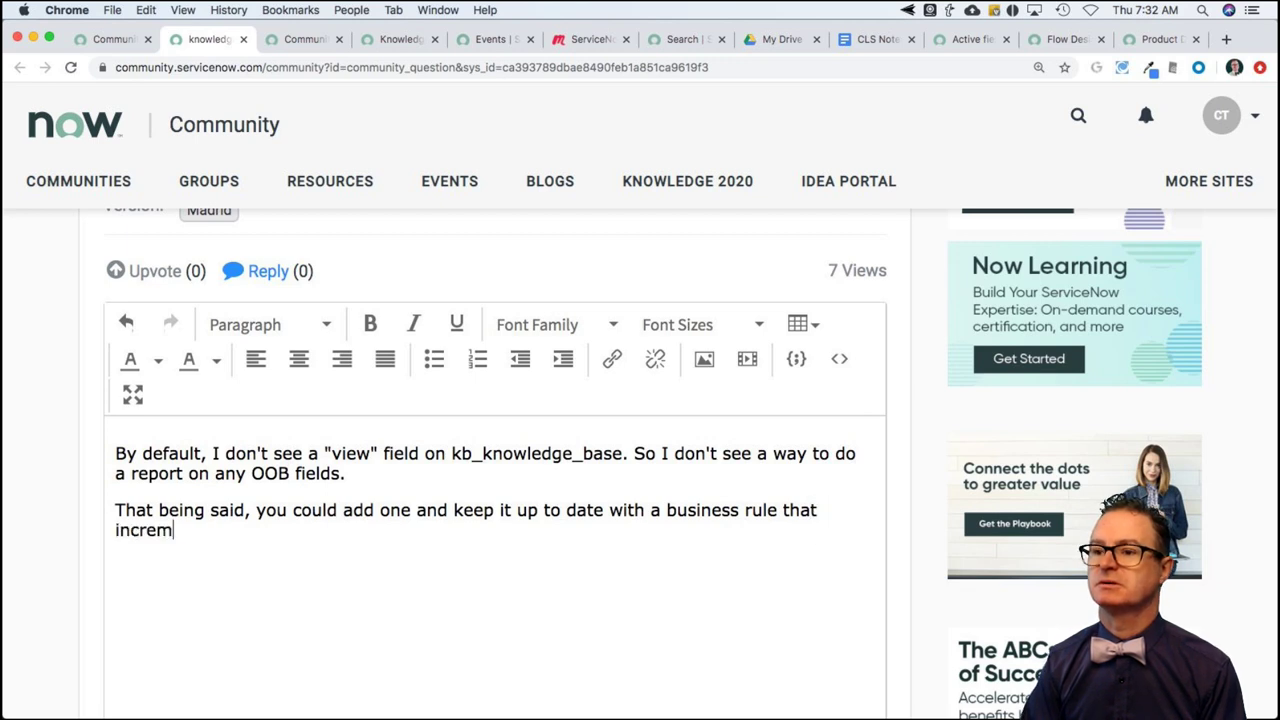
text(ents the view)
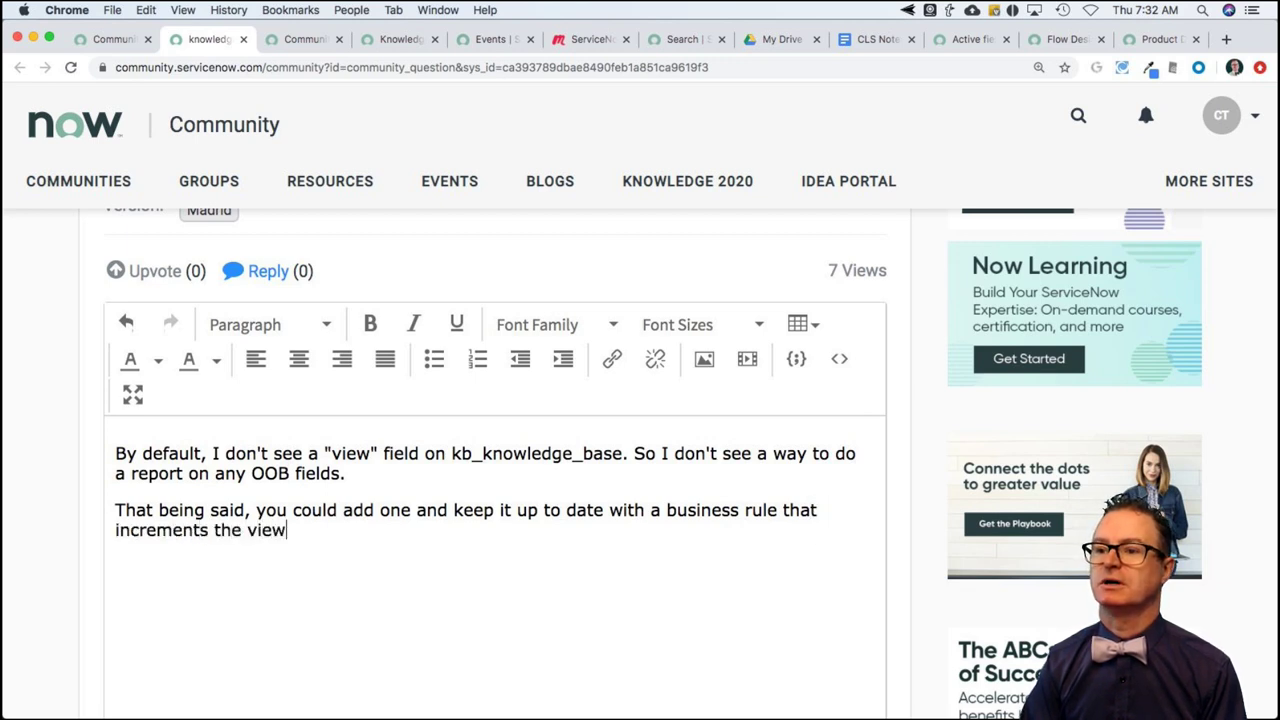
text( count)
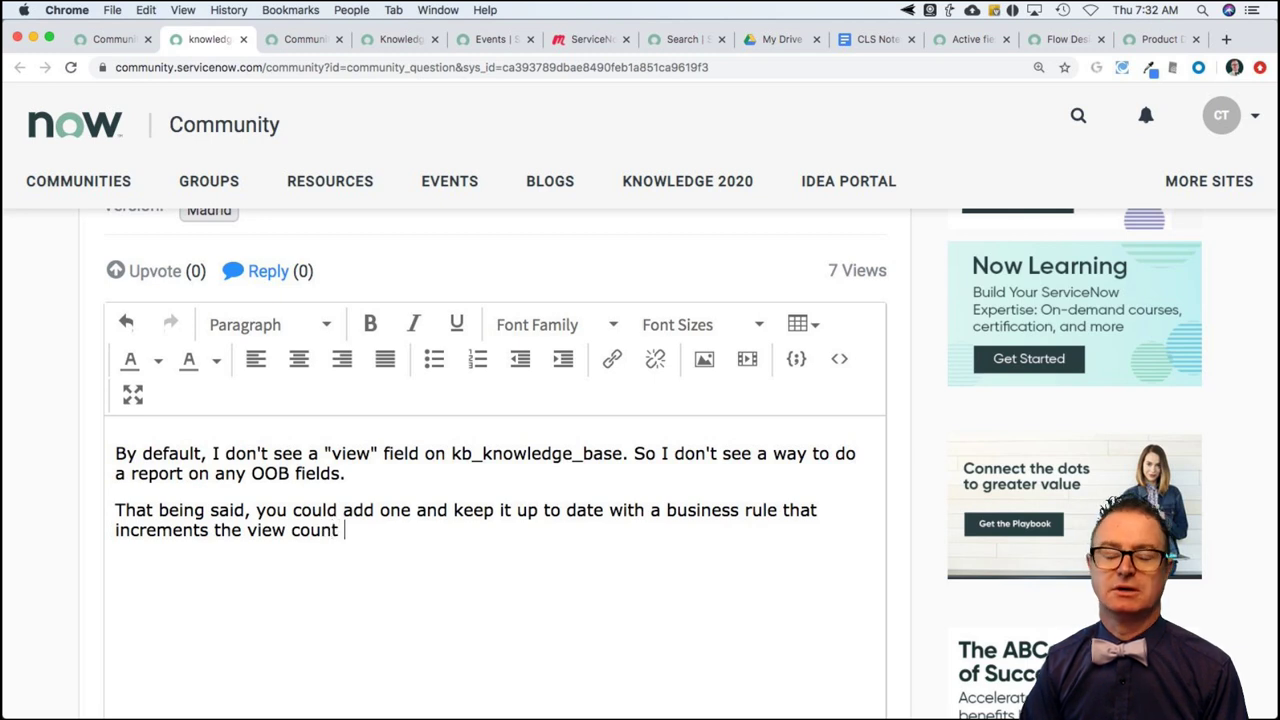
text( when )
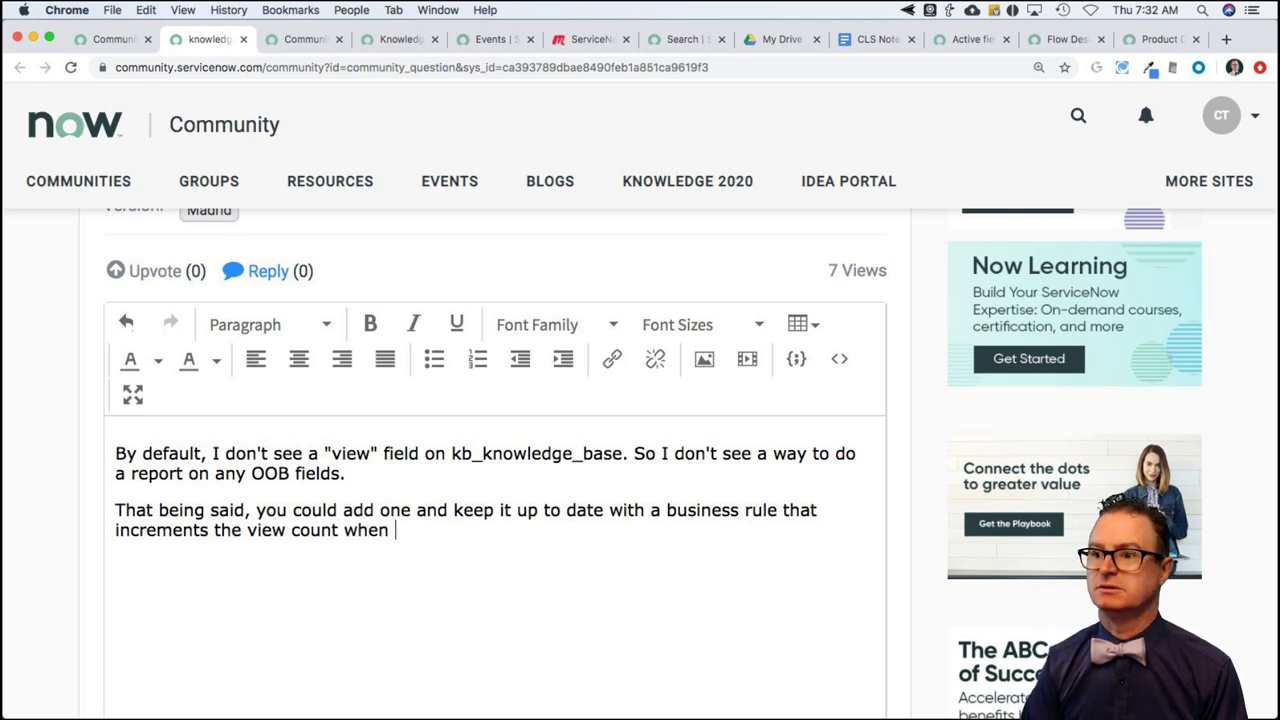
text(someone)
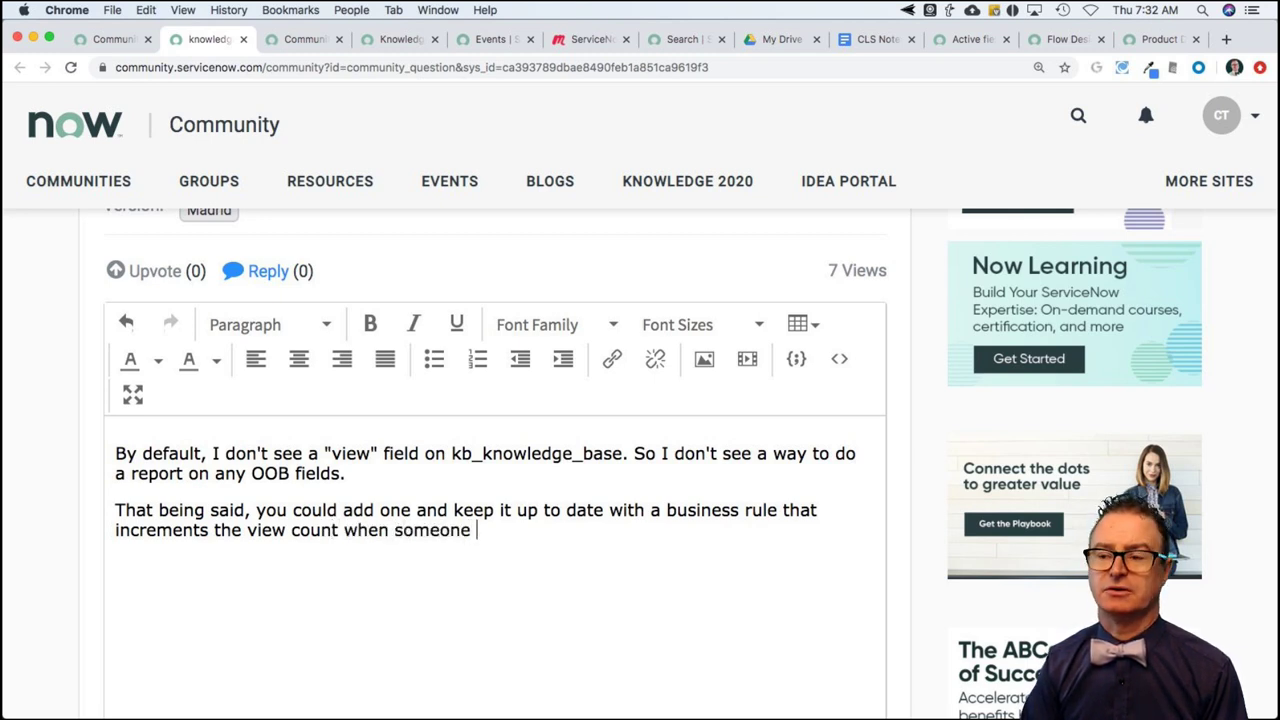
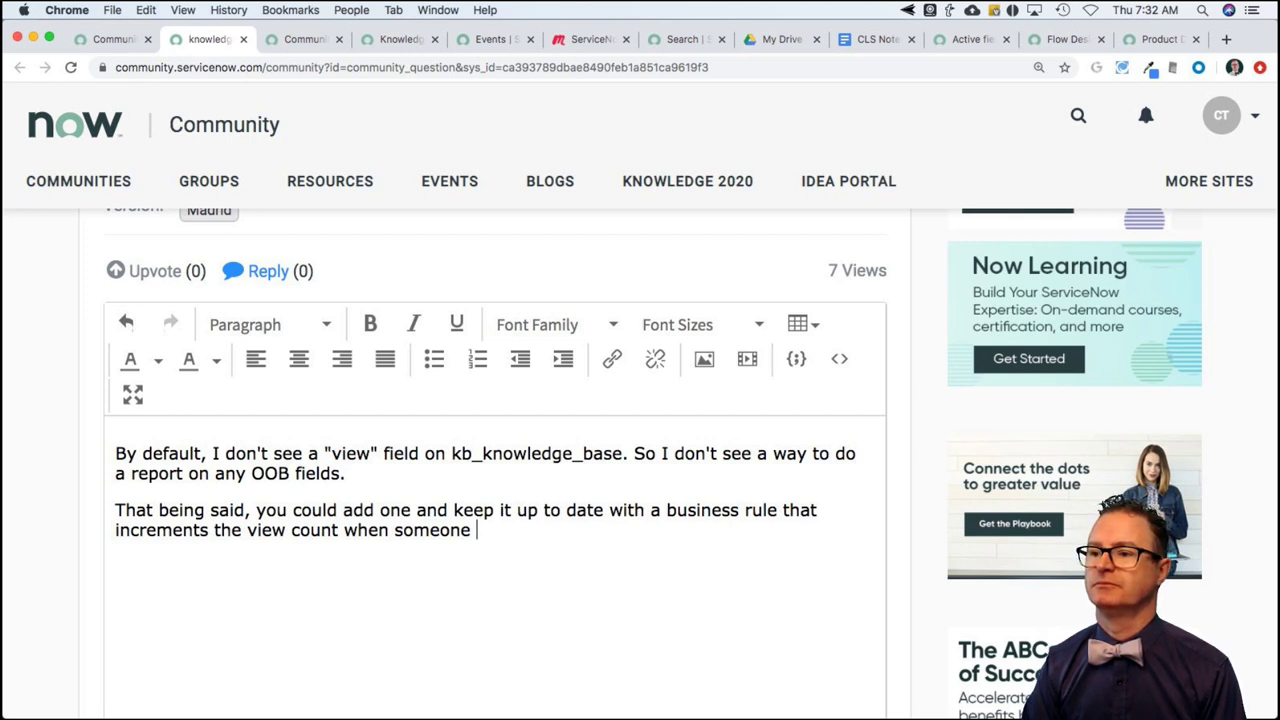
Continue the reply with 'does the "right operation". You need to', correcting the typos
text(d)
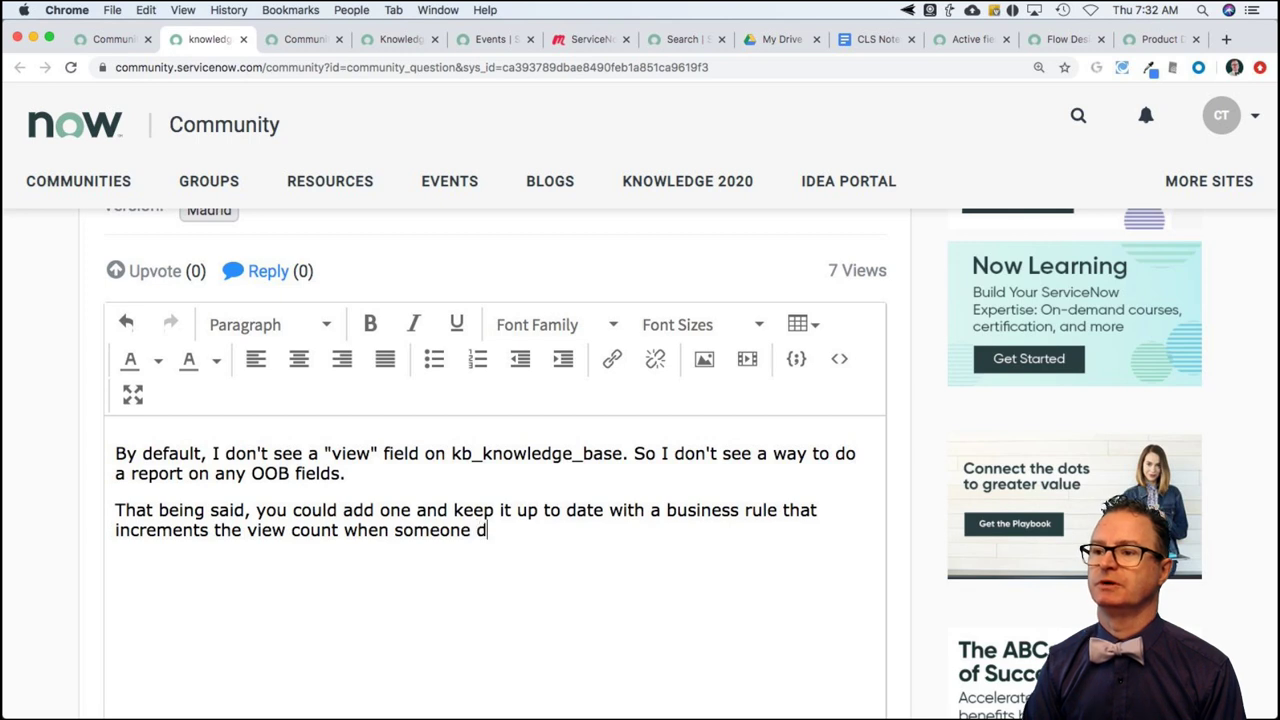
text(oes the "r)
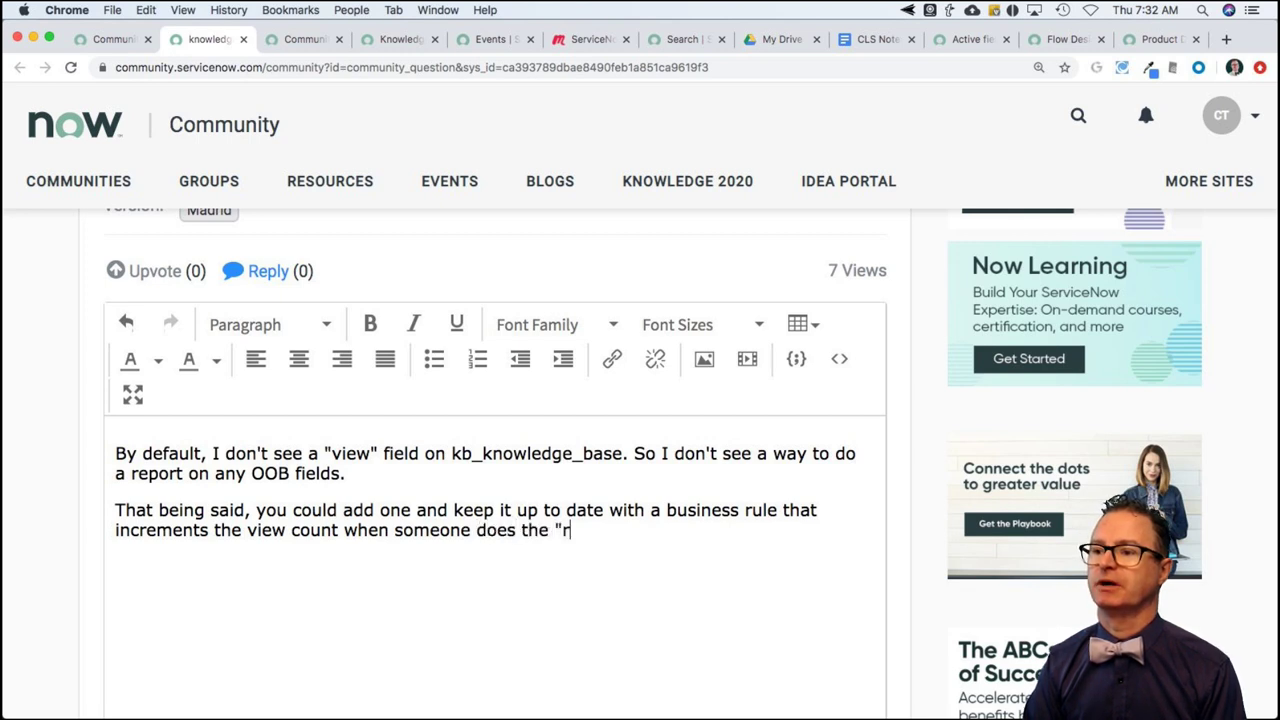
text(ight op)
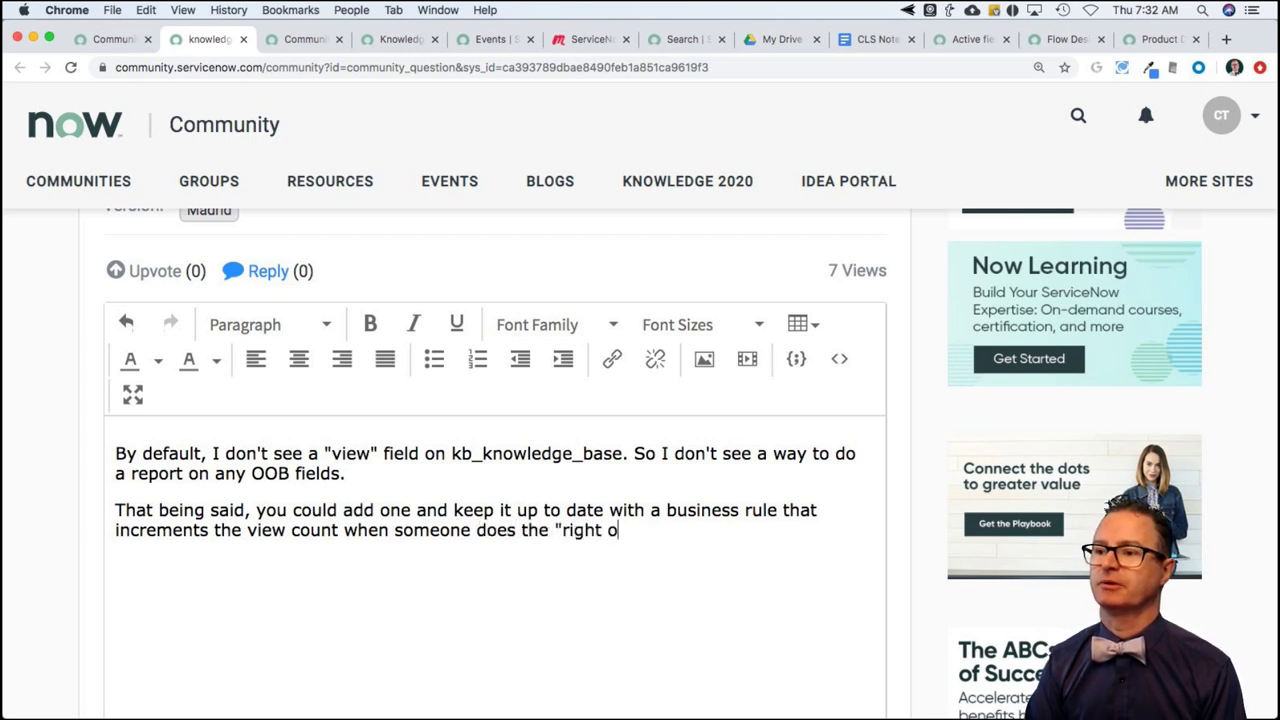
key(BackSpace)
key(BackSpace)
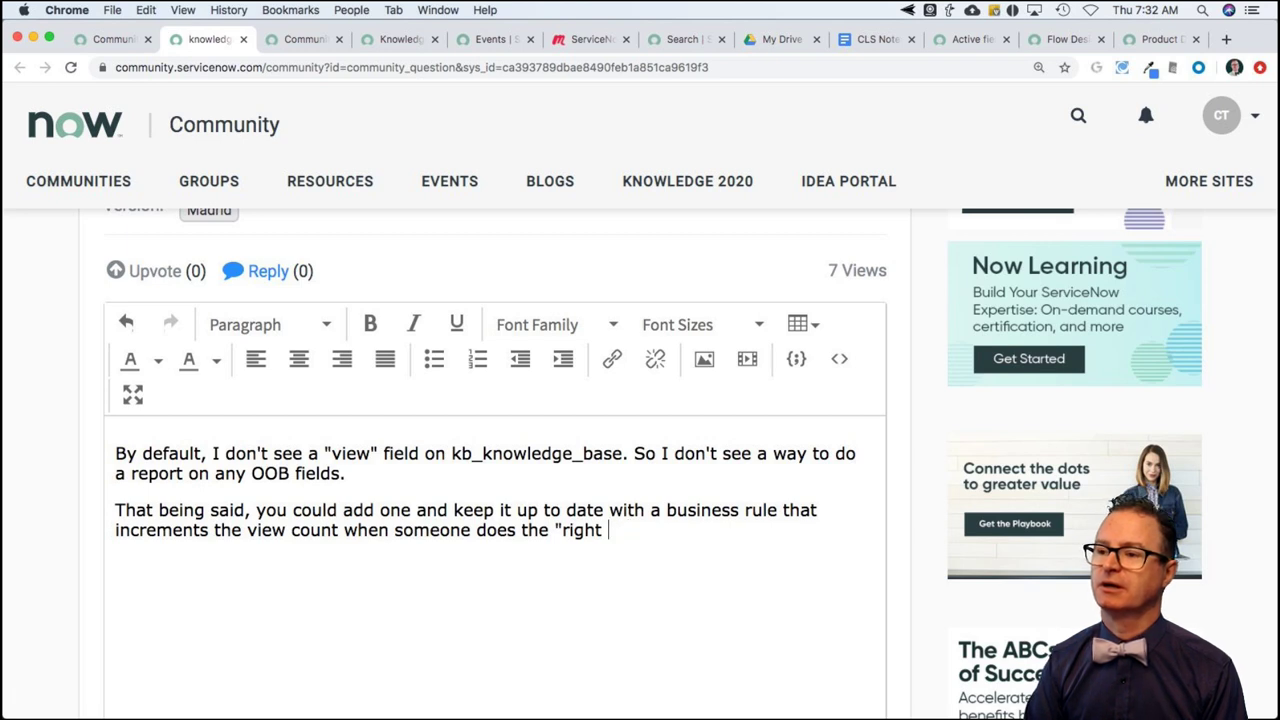
text(option)
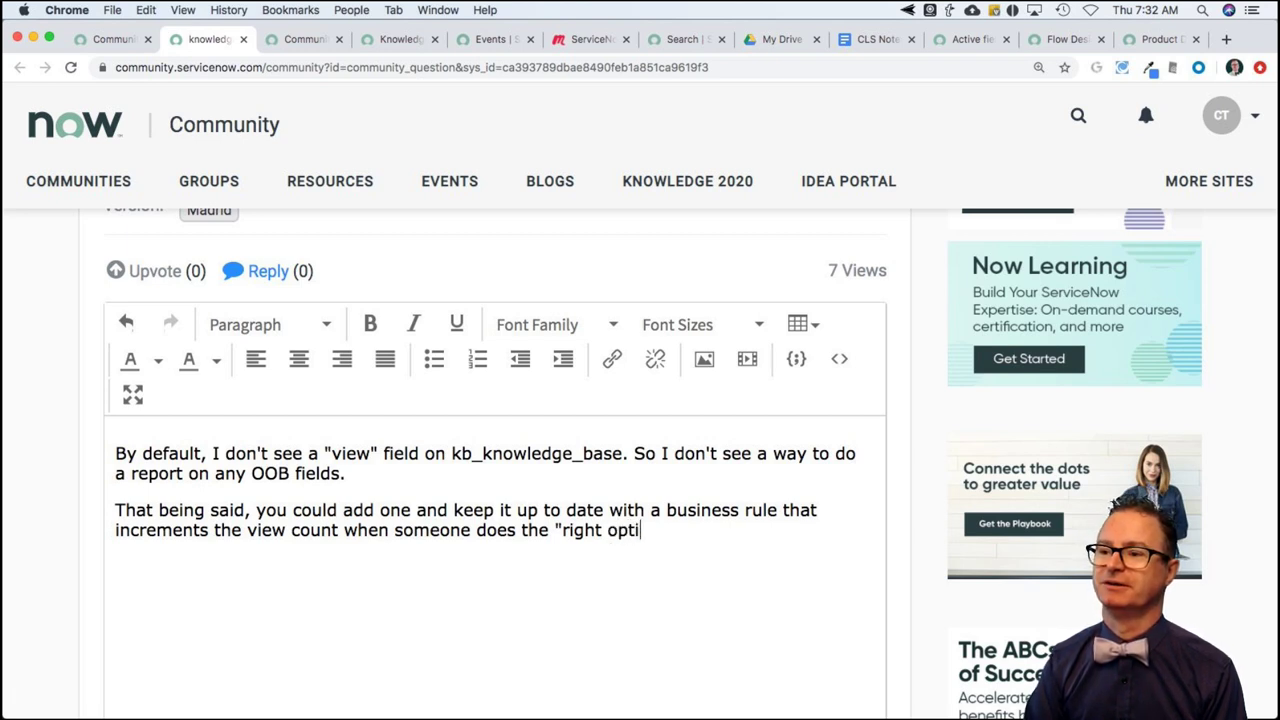
key(BackSpace)
key(BackSpace)
key(BackSpace)
key(BackSpace)
text(e)
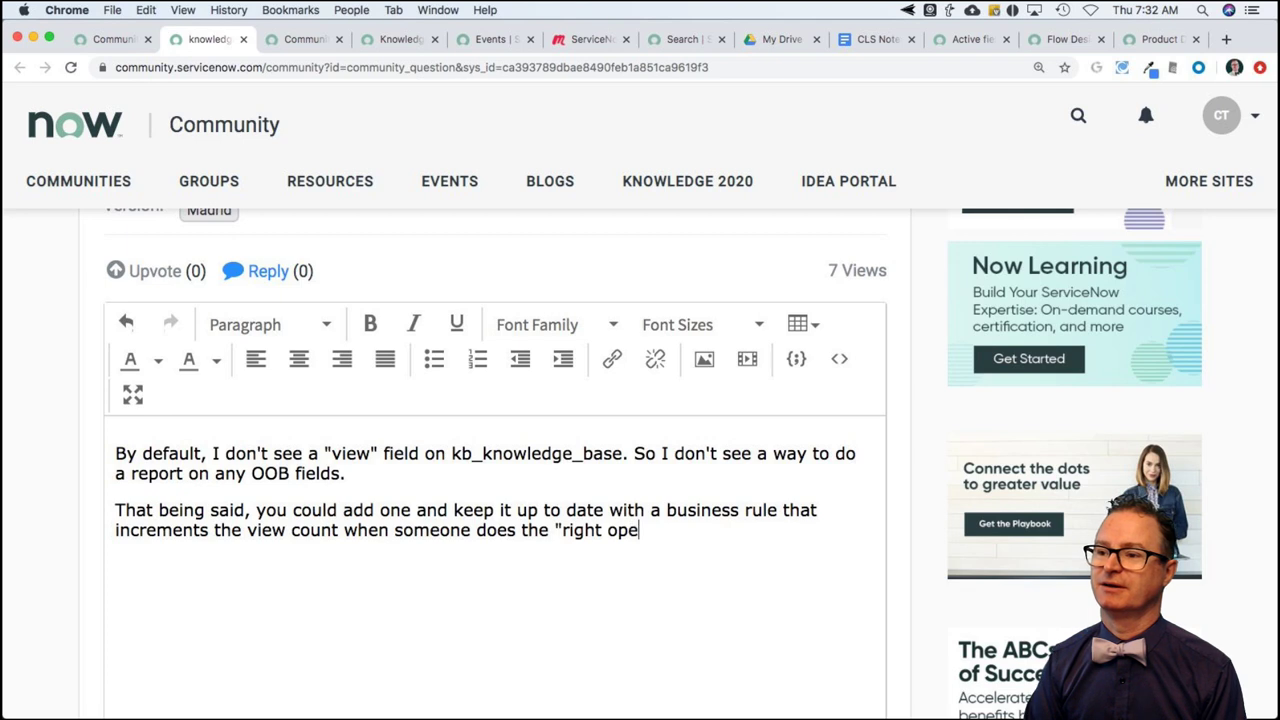
text(r)
text(atio)
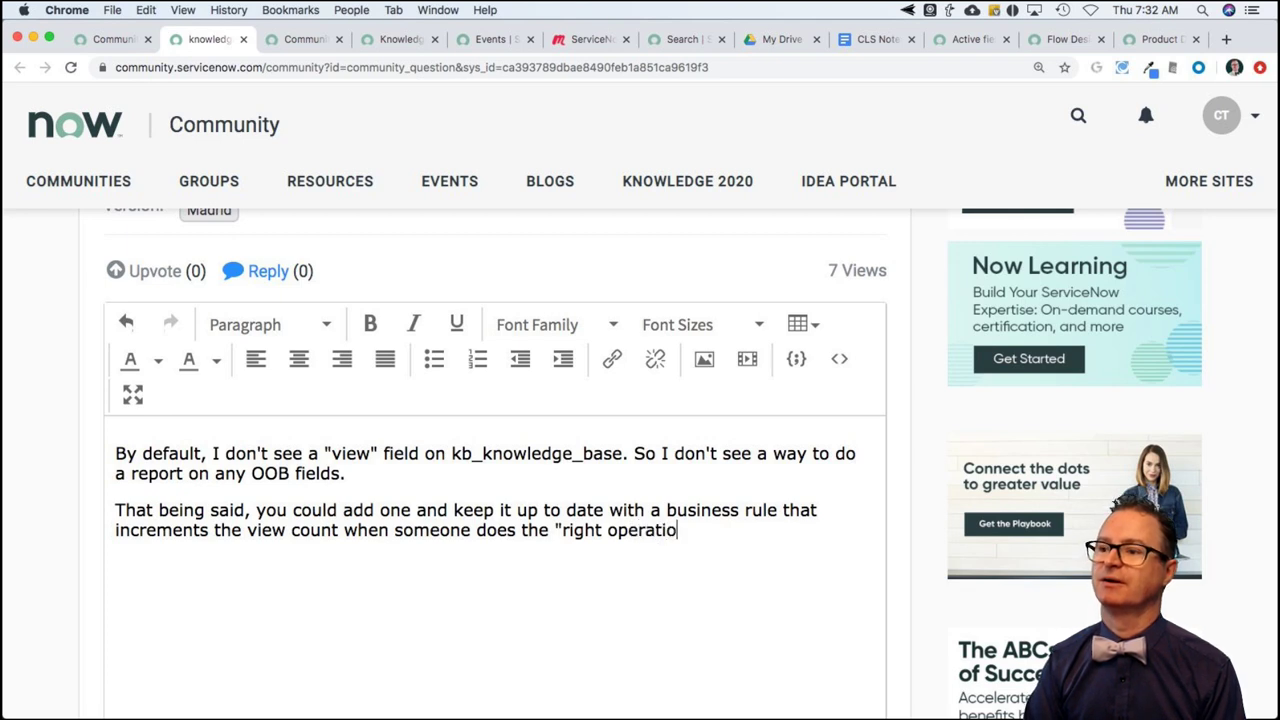
text(n". You )
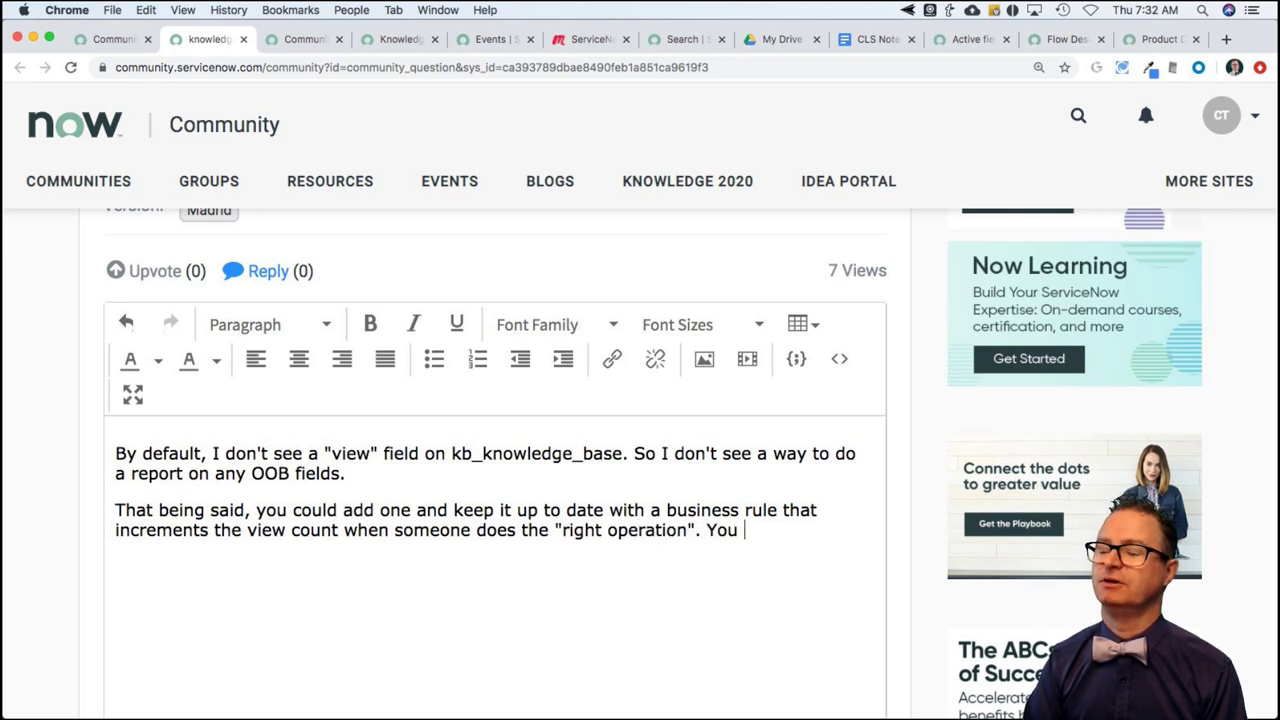
text(need ot defi)
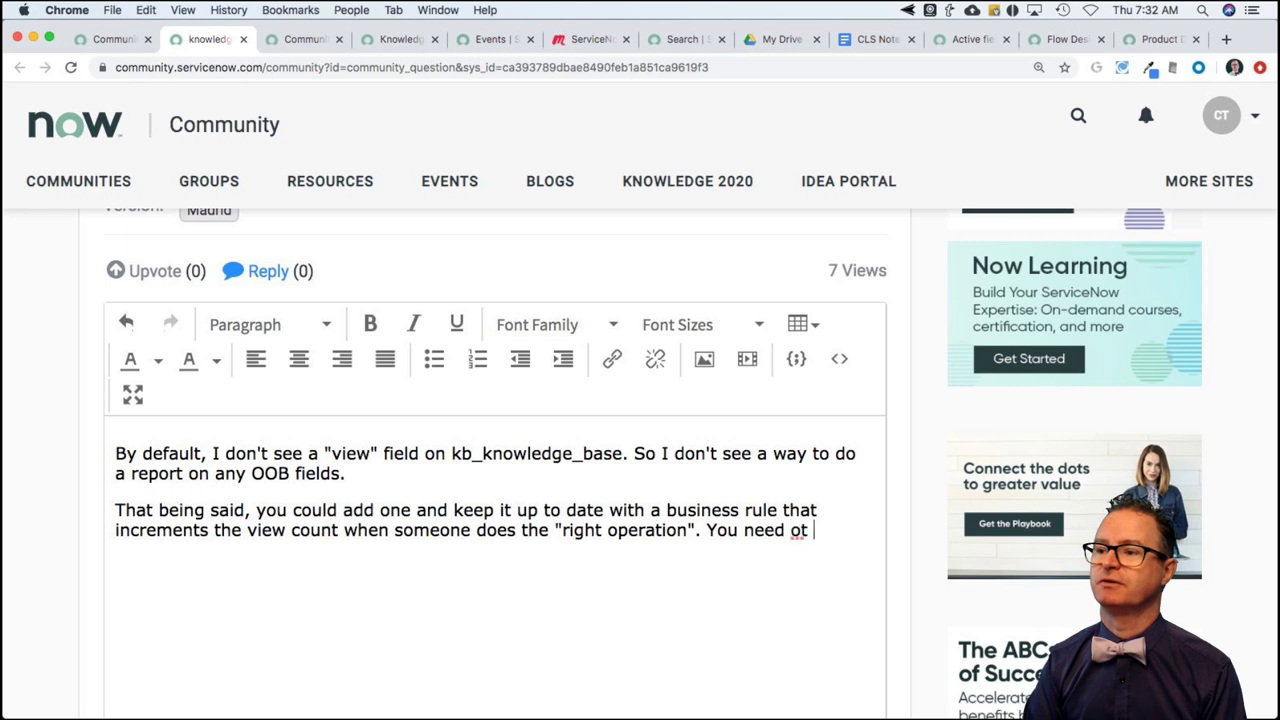
key(BackSpace)
key(BackSpace)
key(BackSpace)
key(BackSpace)
key(BackSpace)
key(BackSpace)
key(BackSpace)
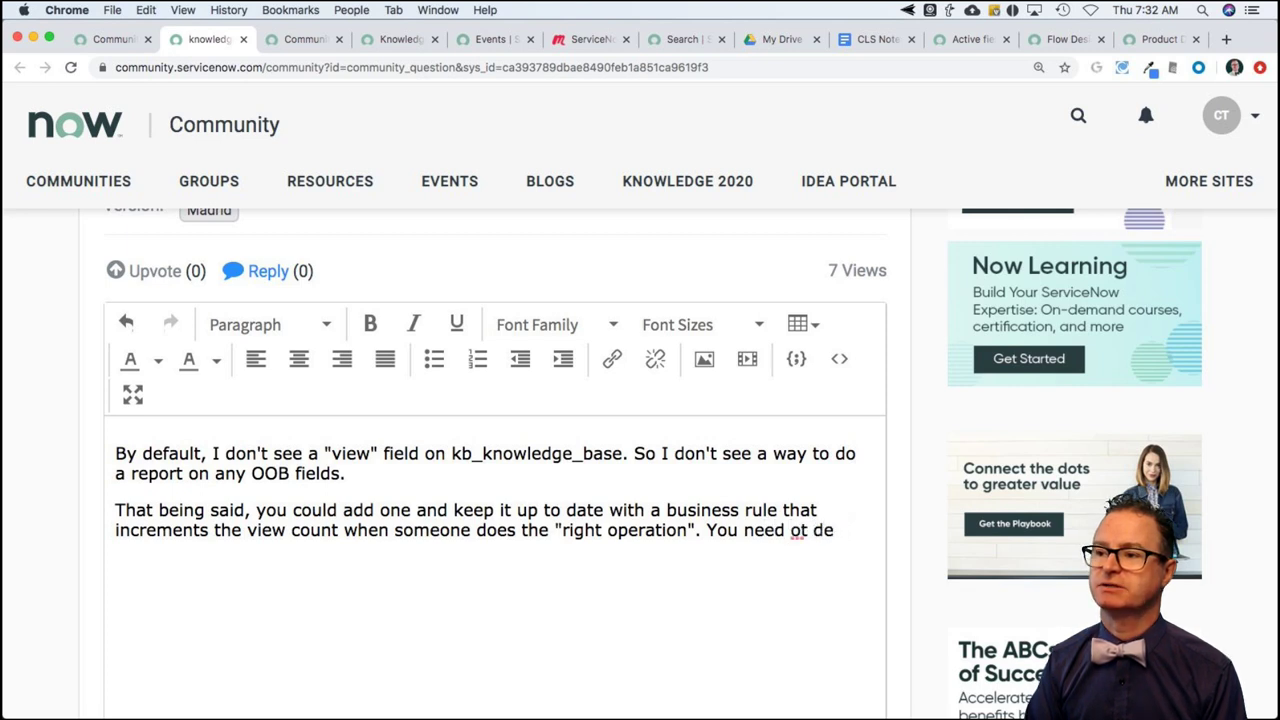
Add the kb_knowledge_base explanation, ending with 'so it could throw your stats off.'
text(to )
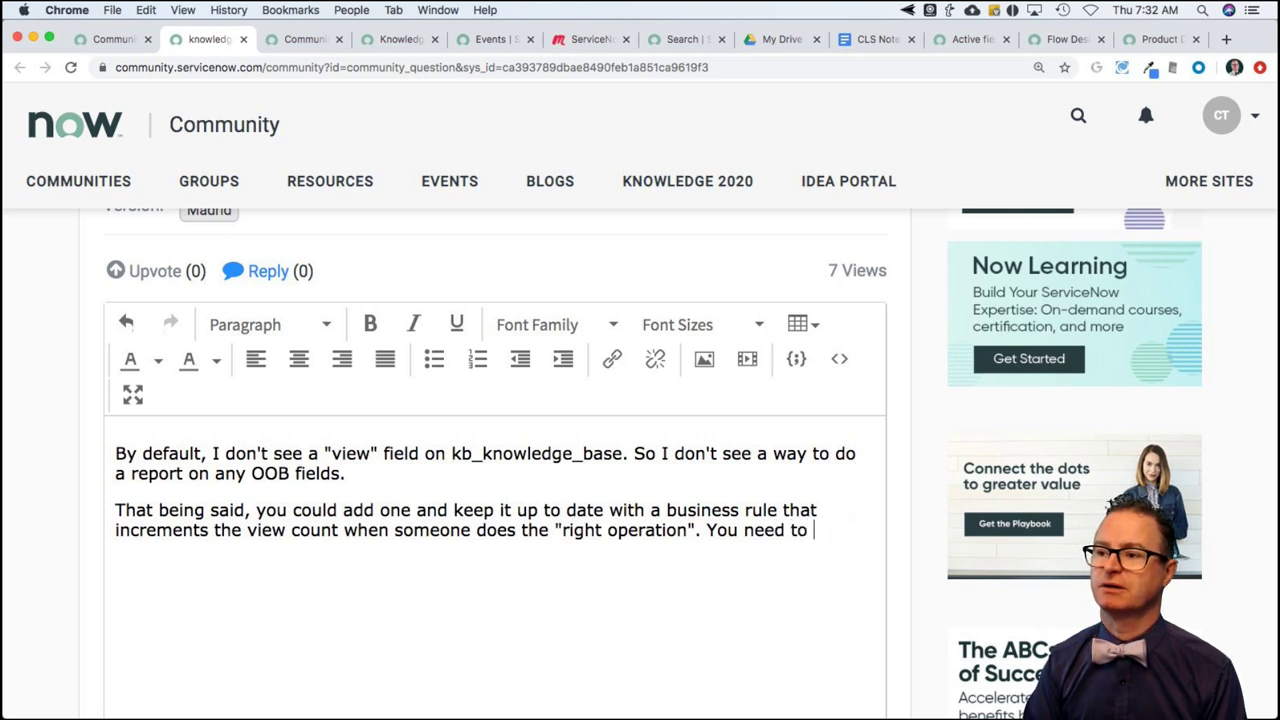
text(define what that)
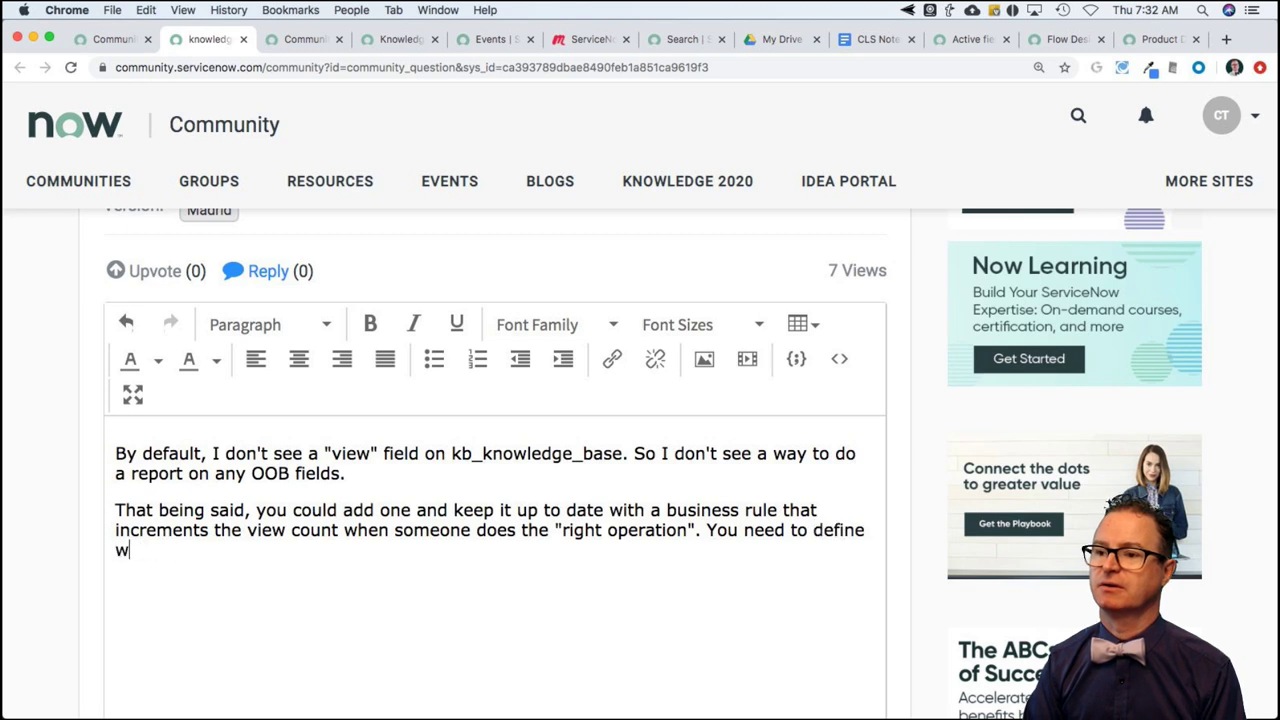
text( i)
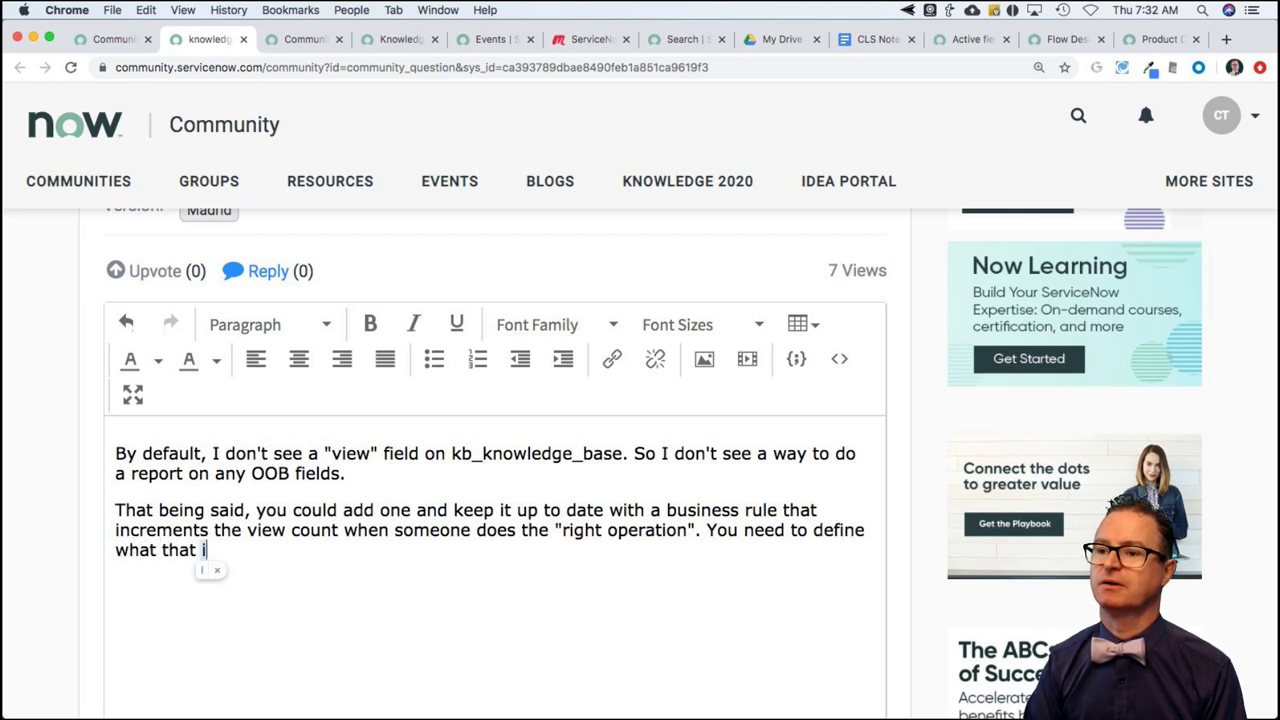
text(s. Si)
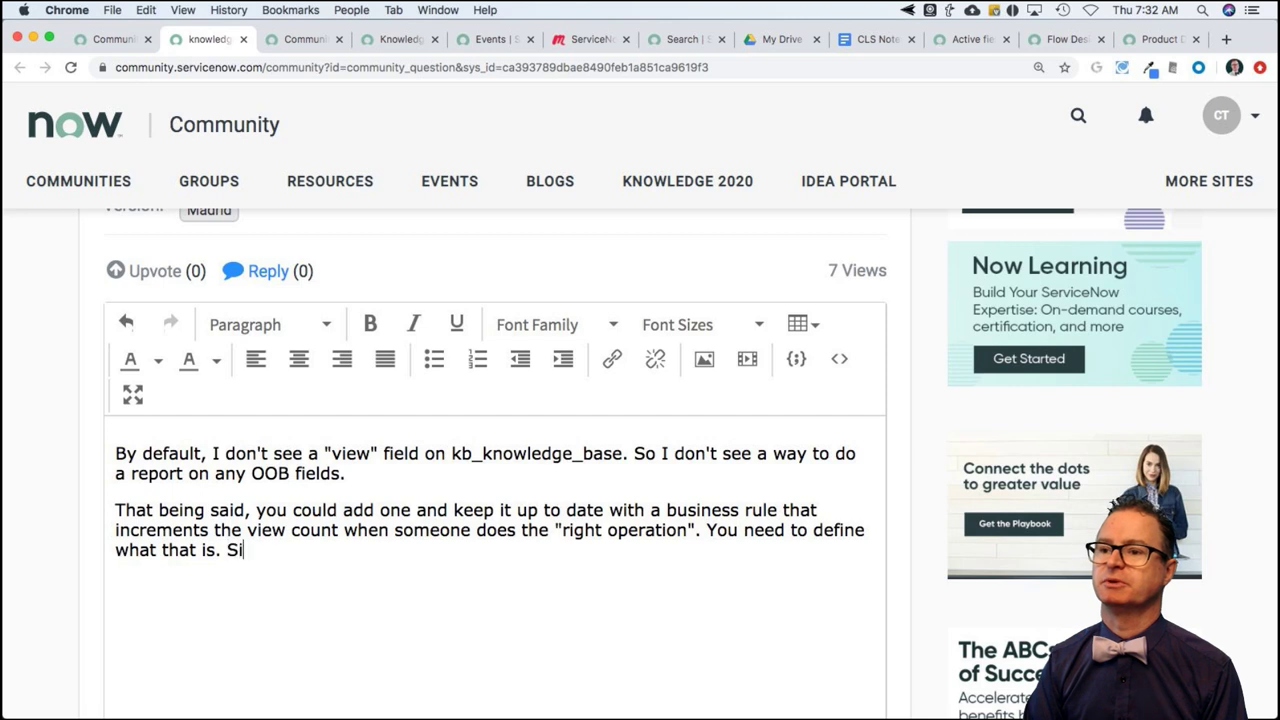
text(mply read)
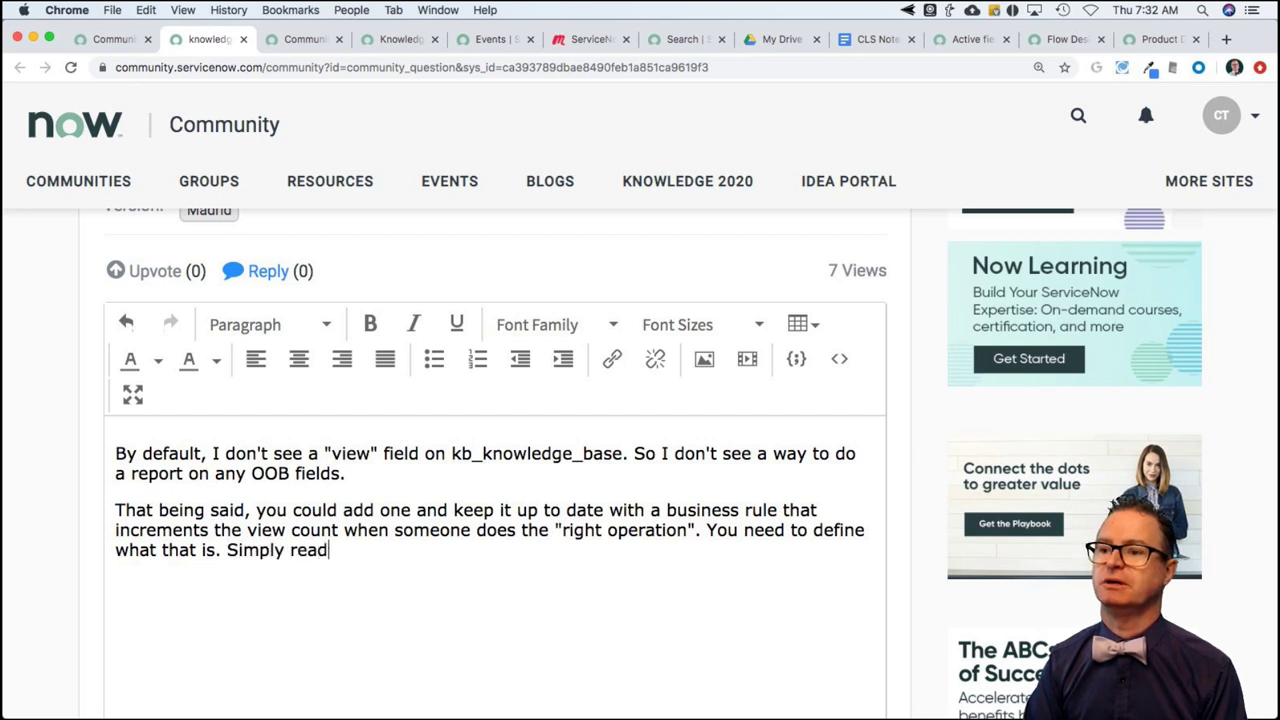
text(ing a kb)
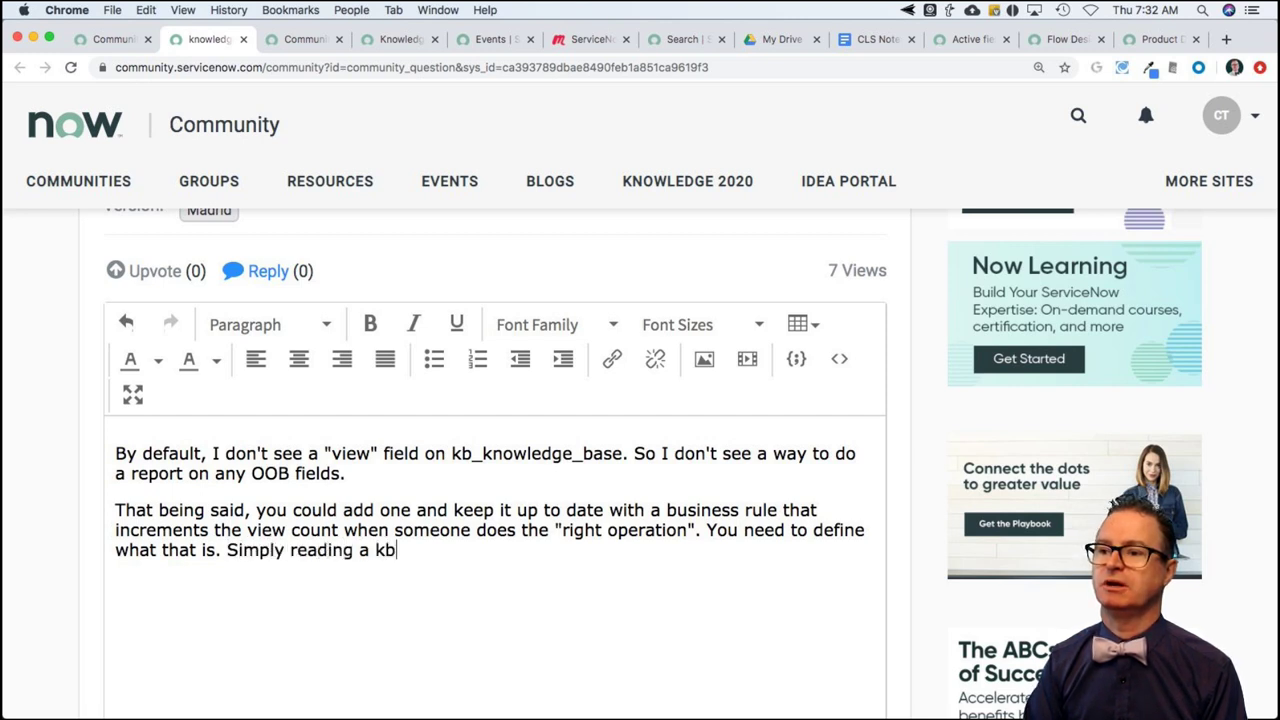
text(_knowledge)bas)
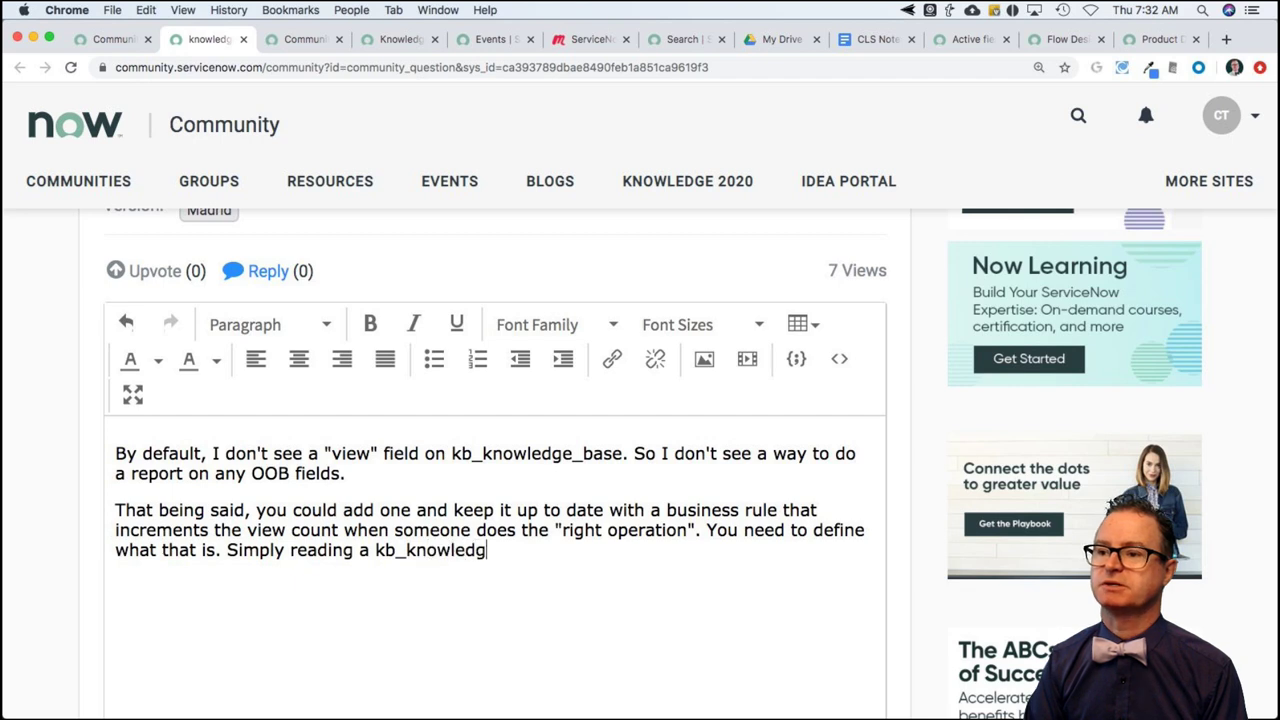
key(BackSpace)
key(BackSpace)
key(BackSpace)
key(BackSpace)
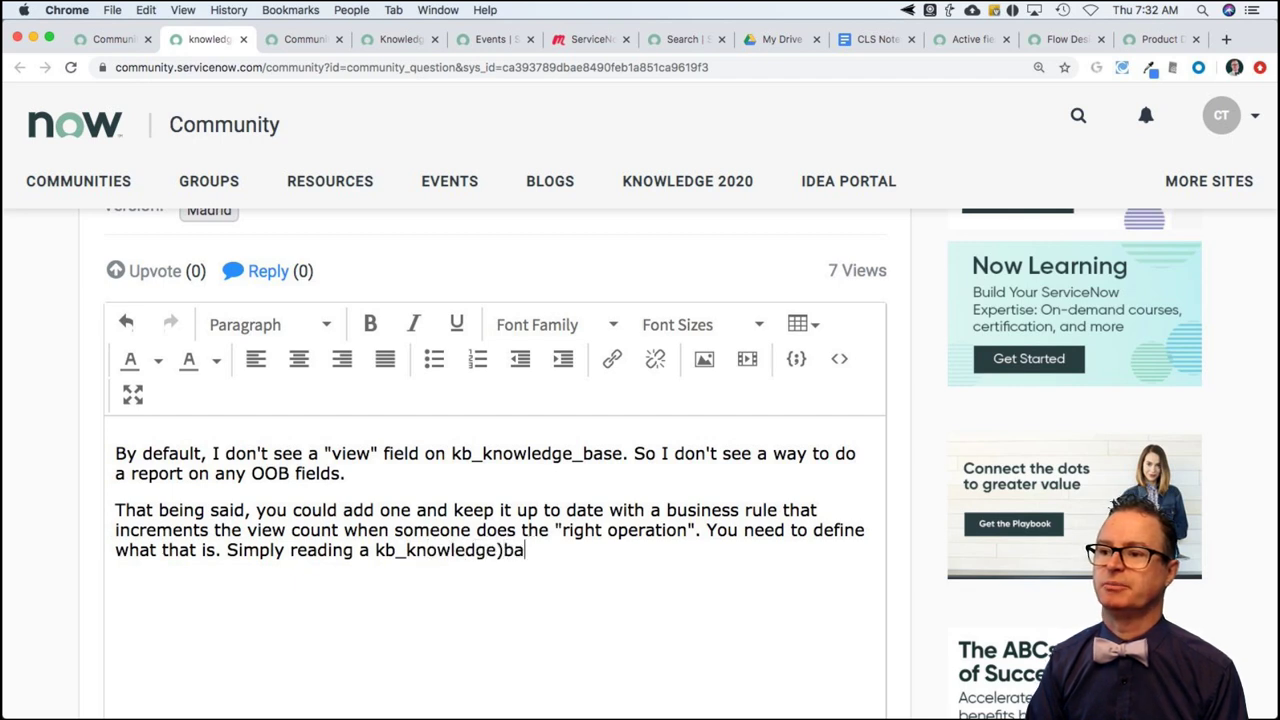
text(_base )
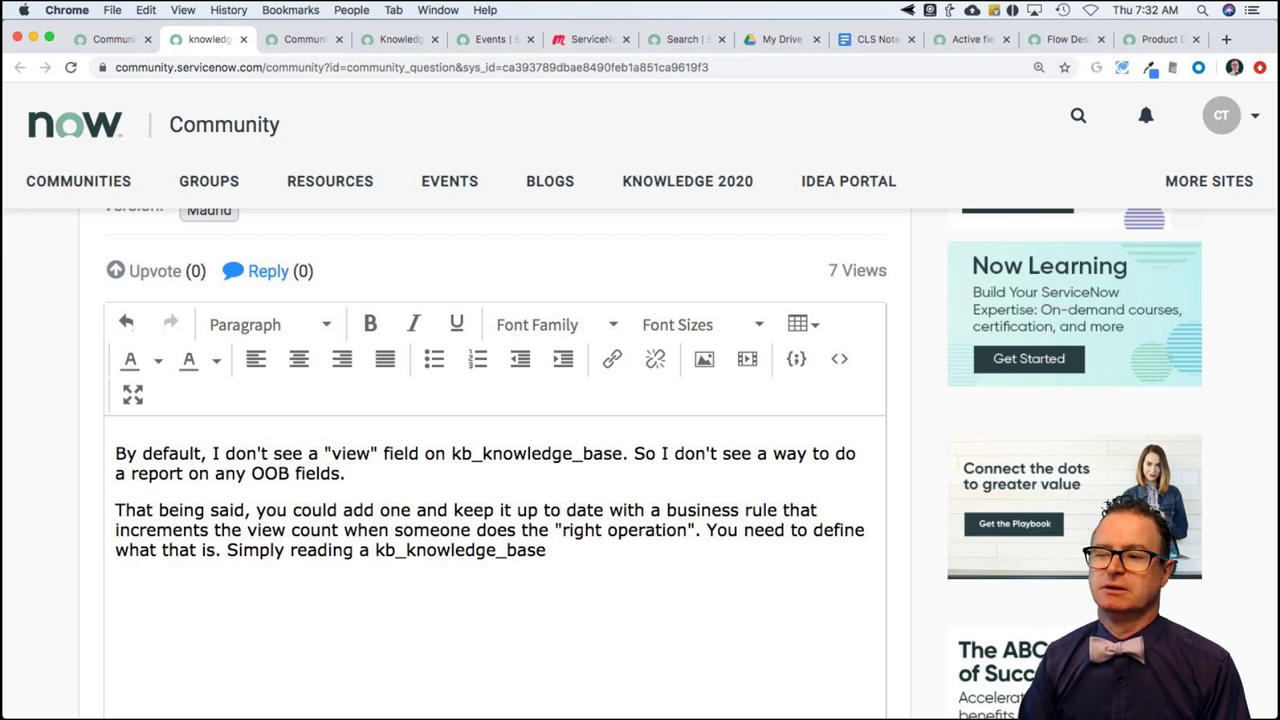
text(reco)
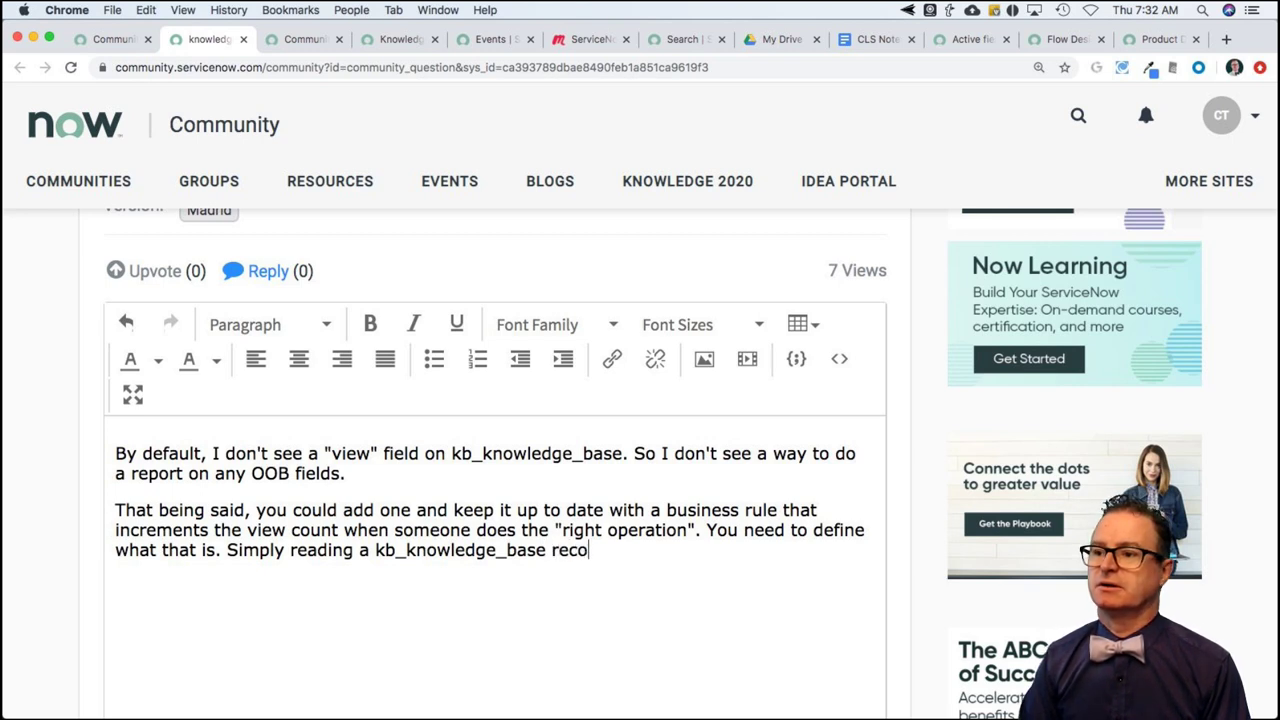
text(rd might b)
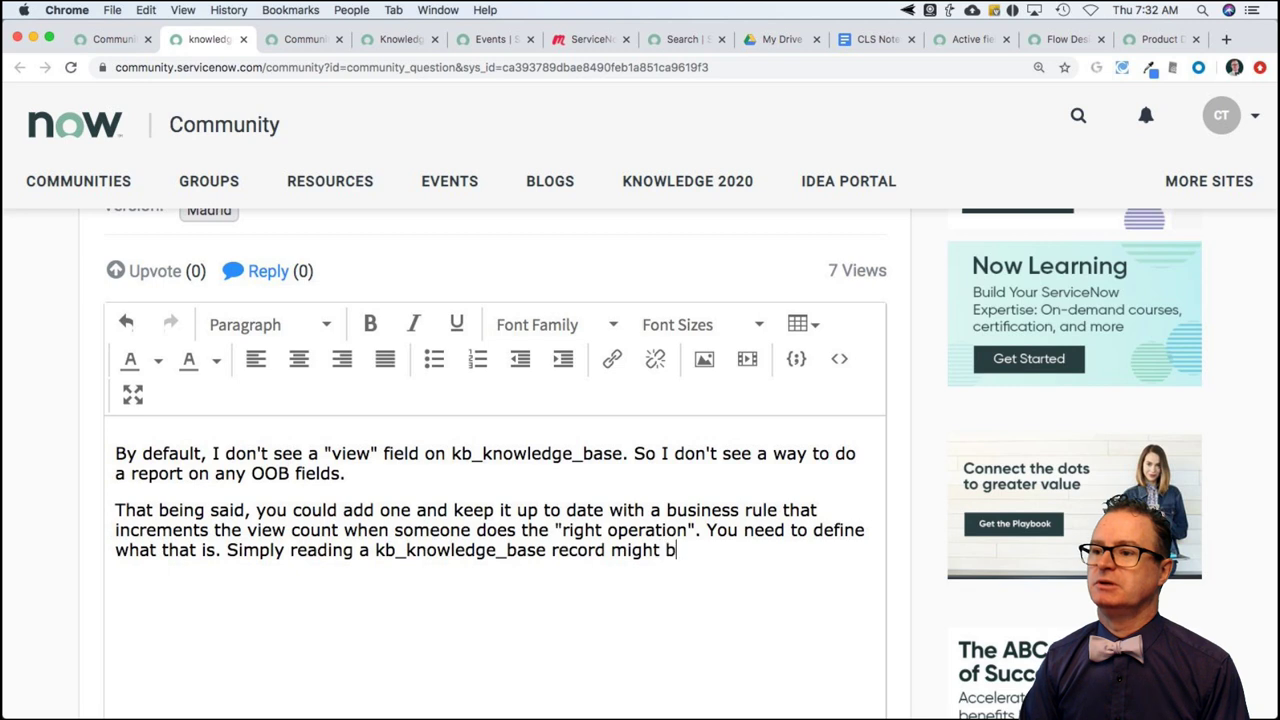
text(e too mu)
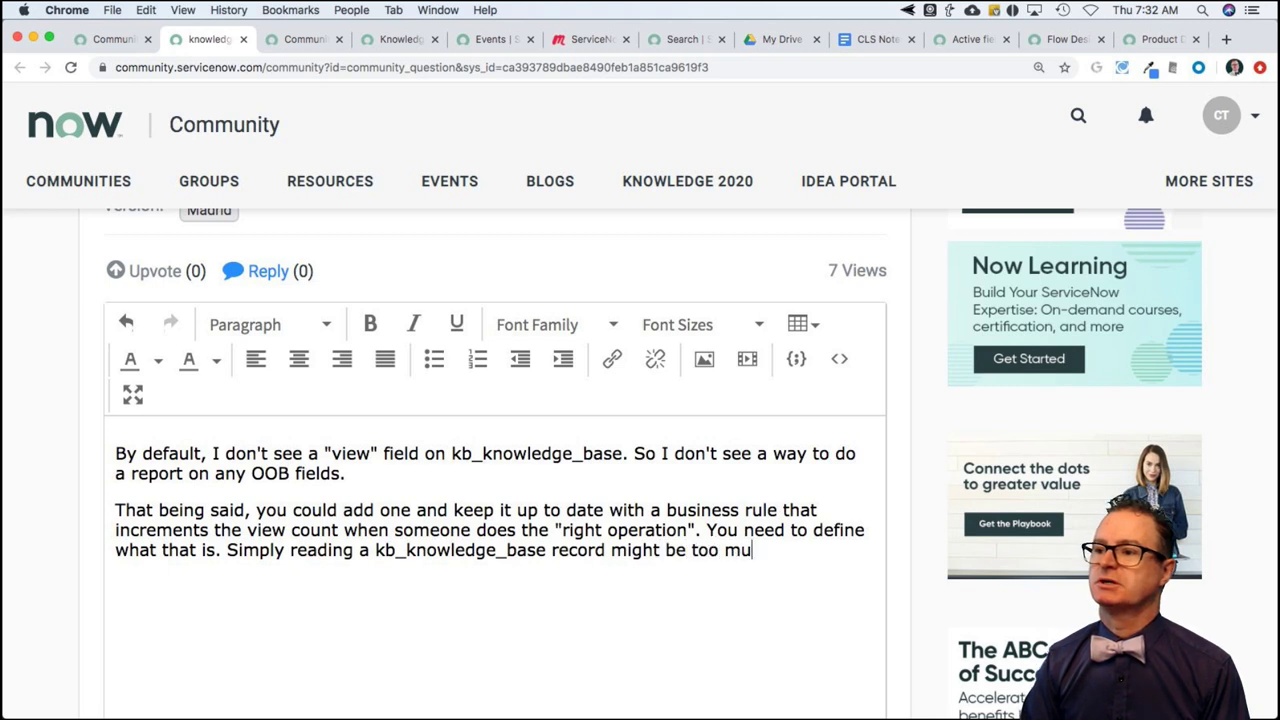
text(ch sinc)
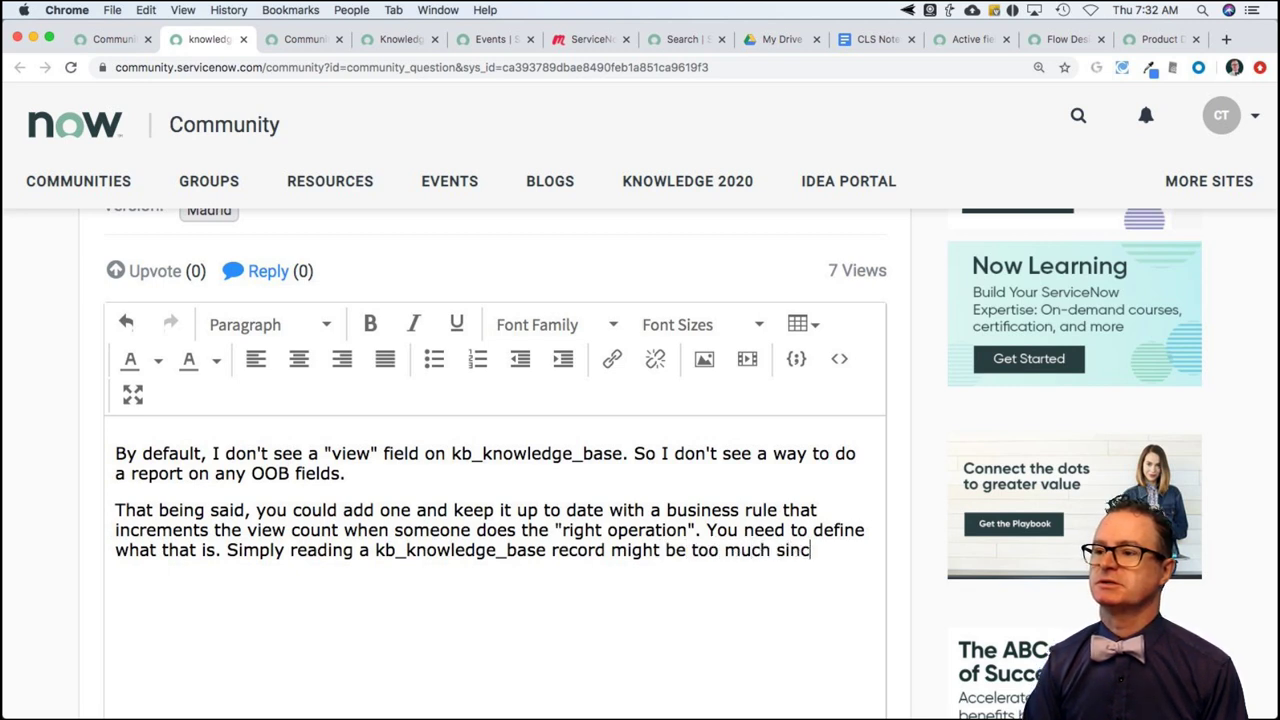
text(e a vi)
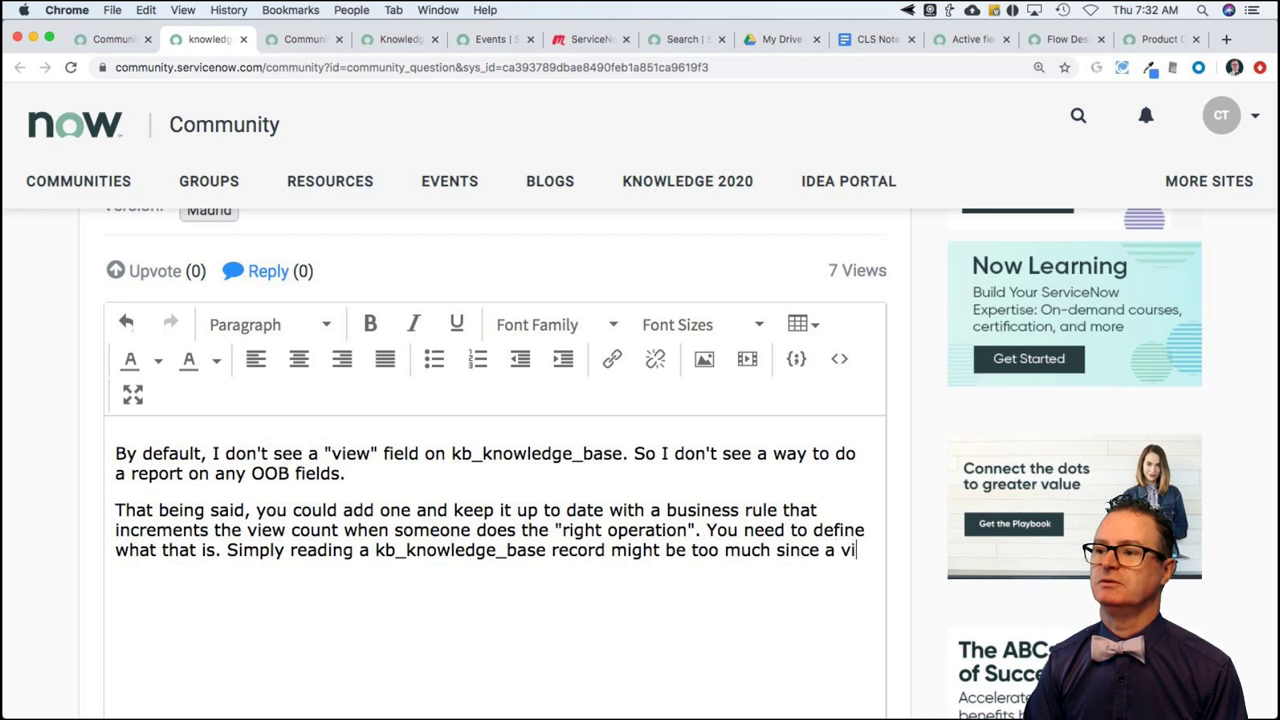
text(ew of a k)
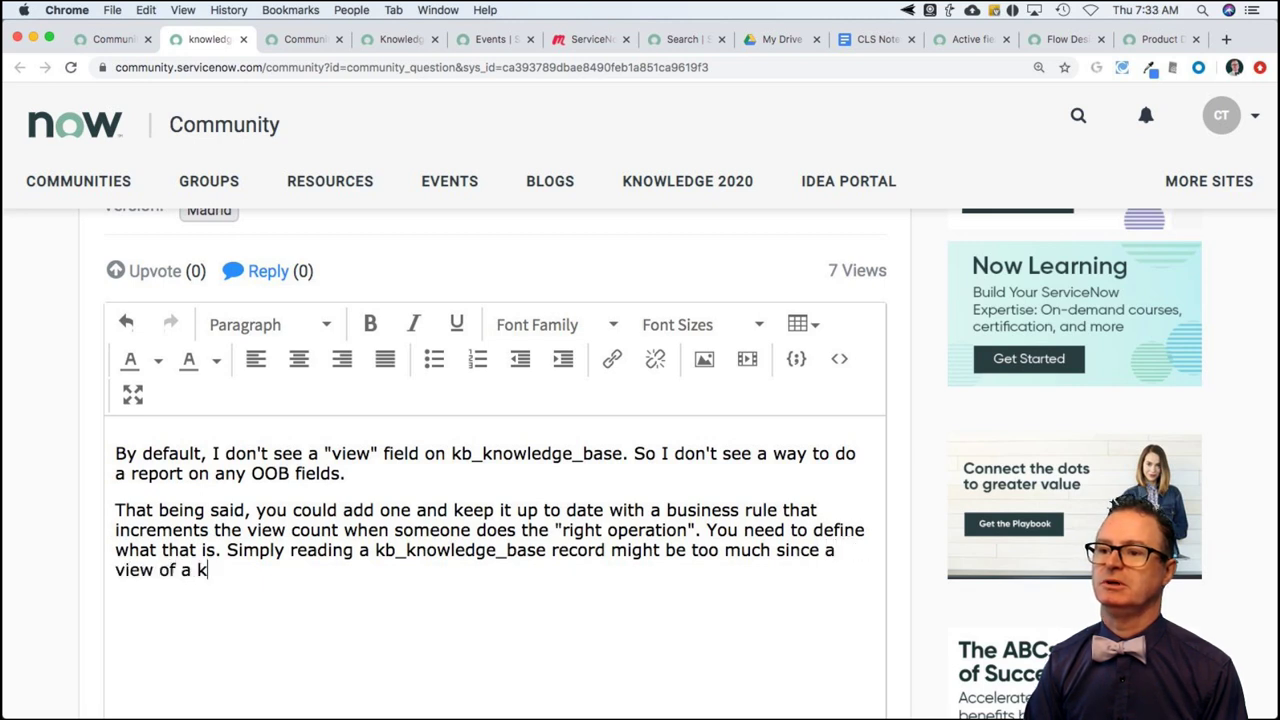
text(b_knowledge )
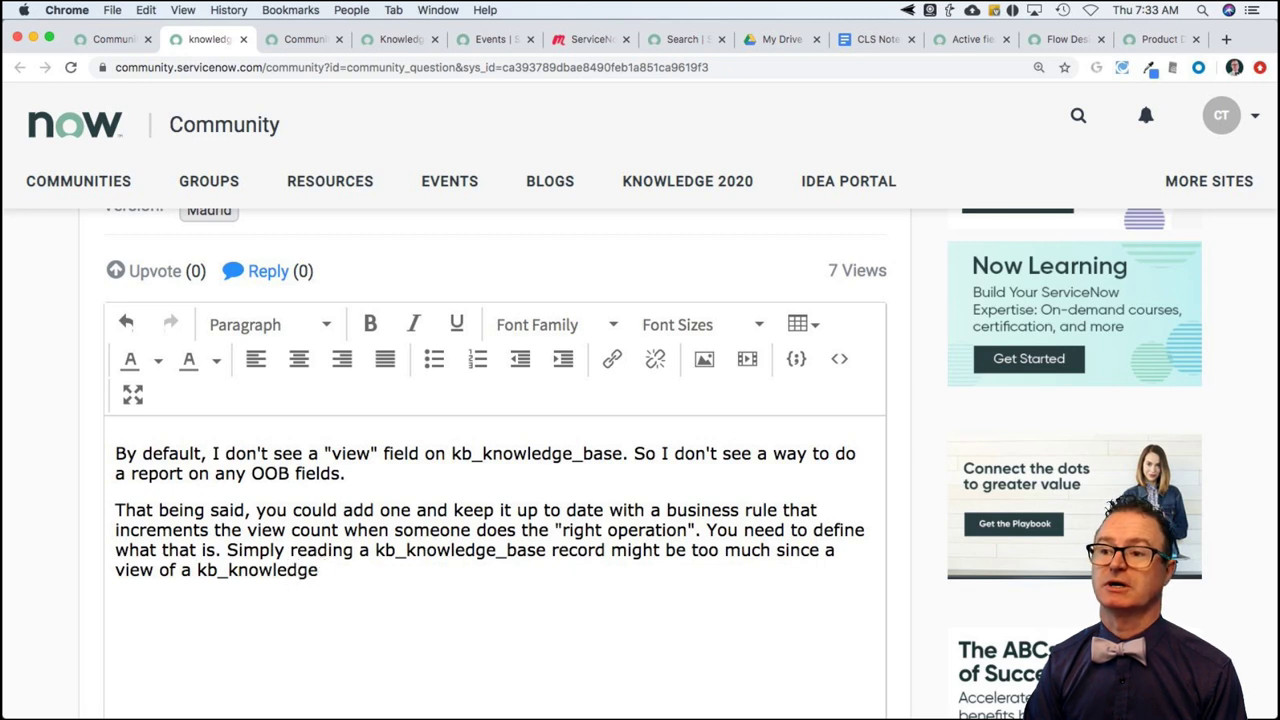
text(record )
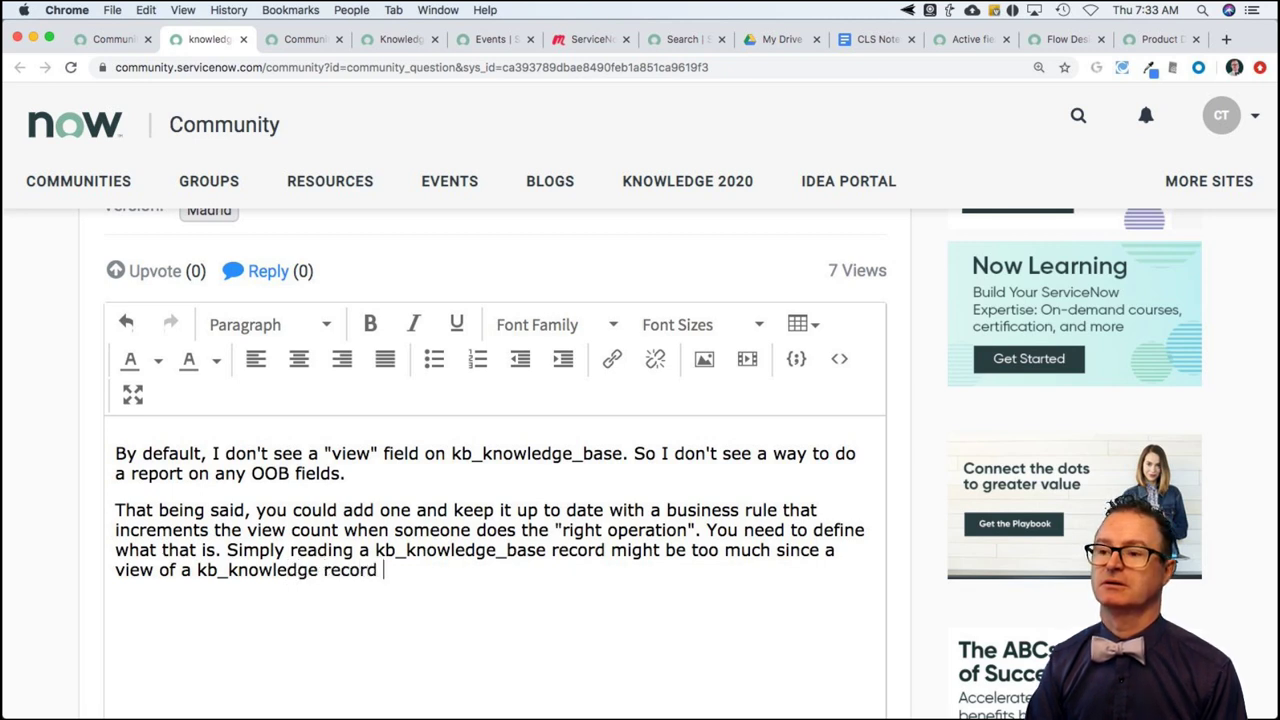
text(also rea)
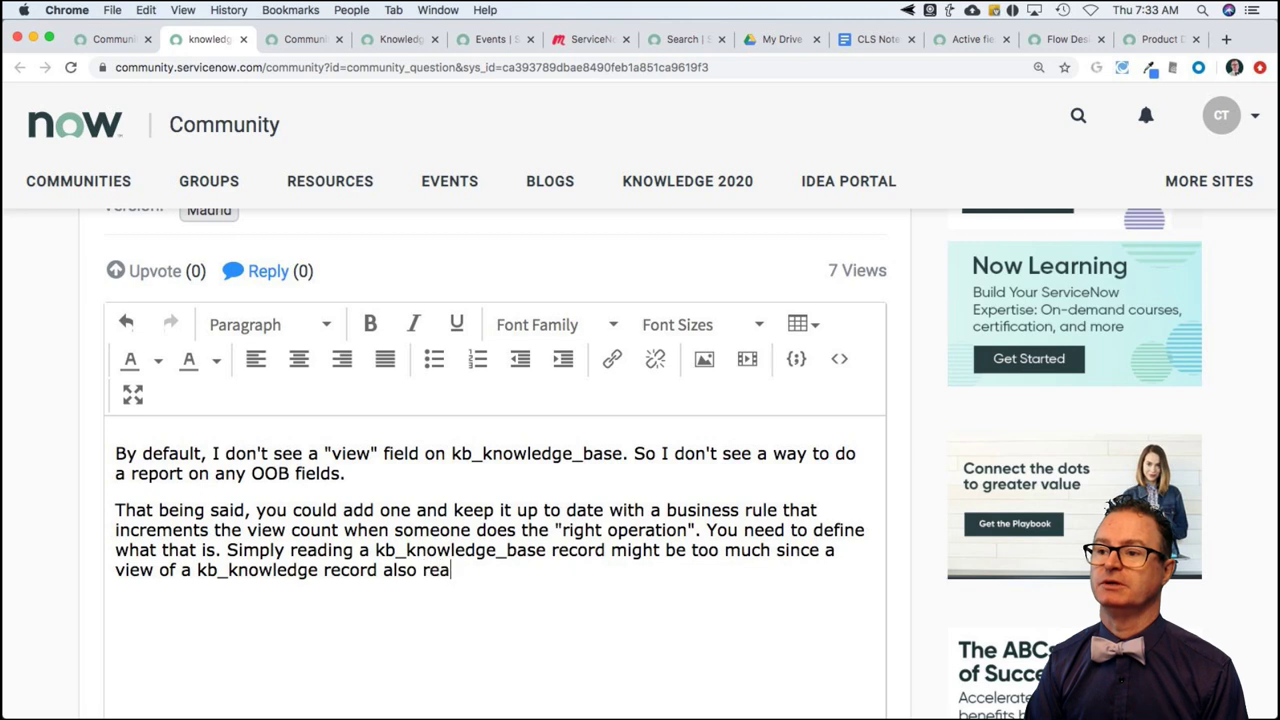
text(ds the )
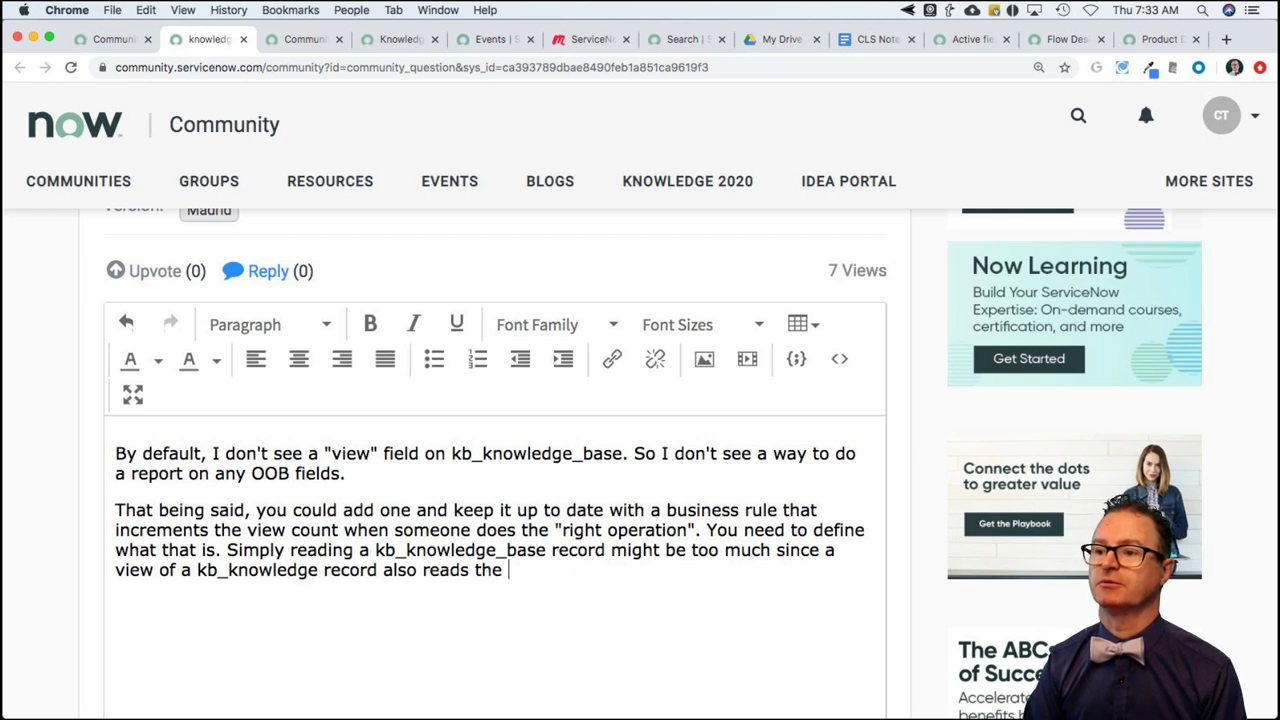
text(information from )
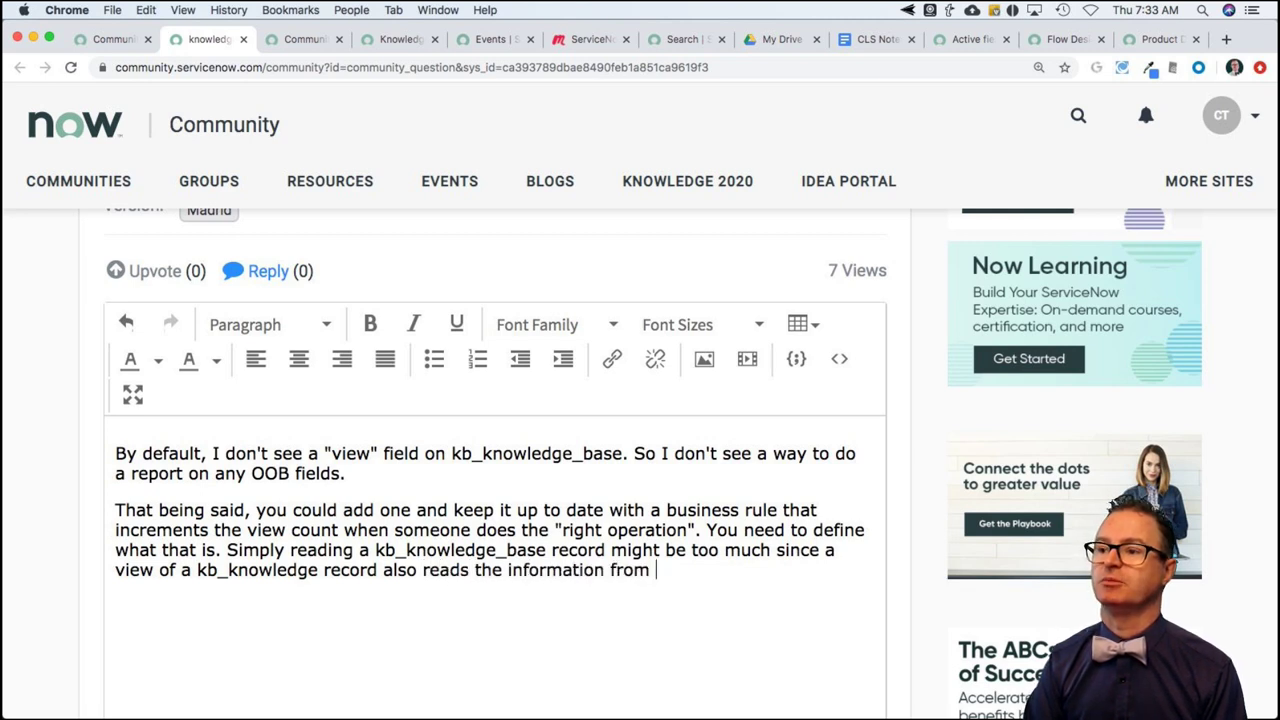
text(kb-)
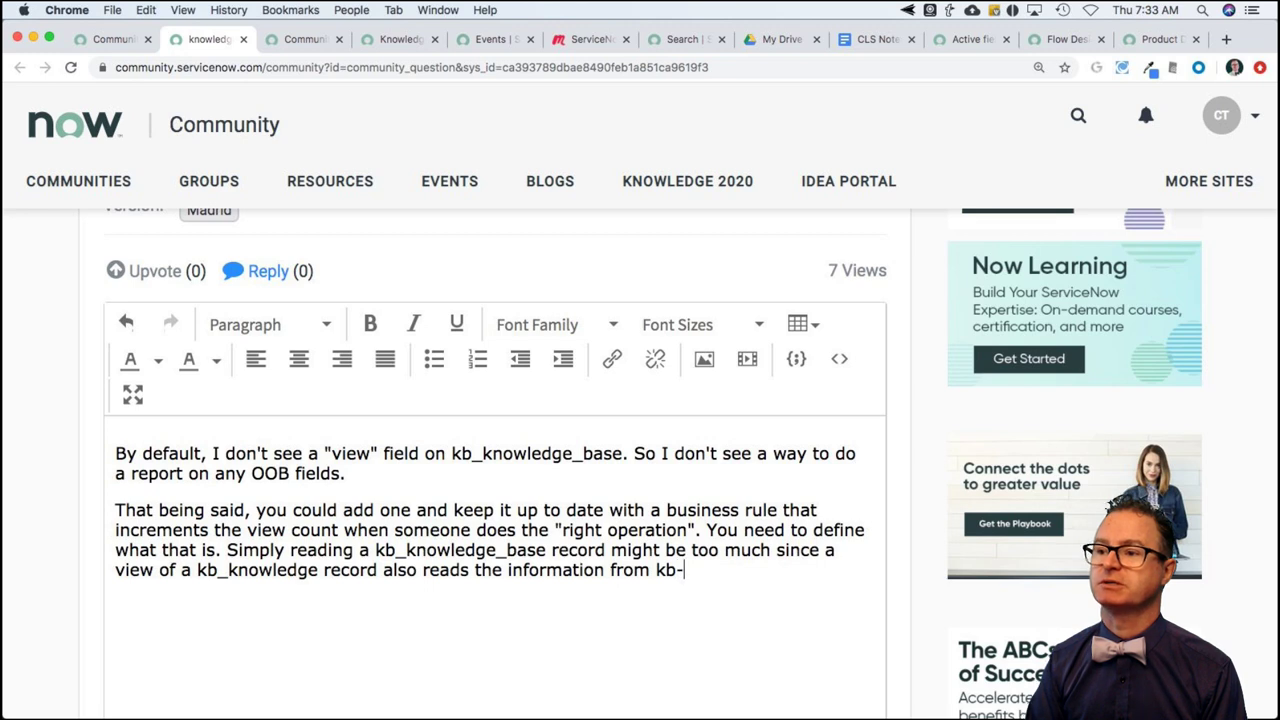
key(BackSpace)
text(_)
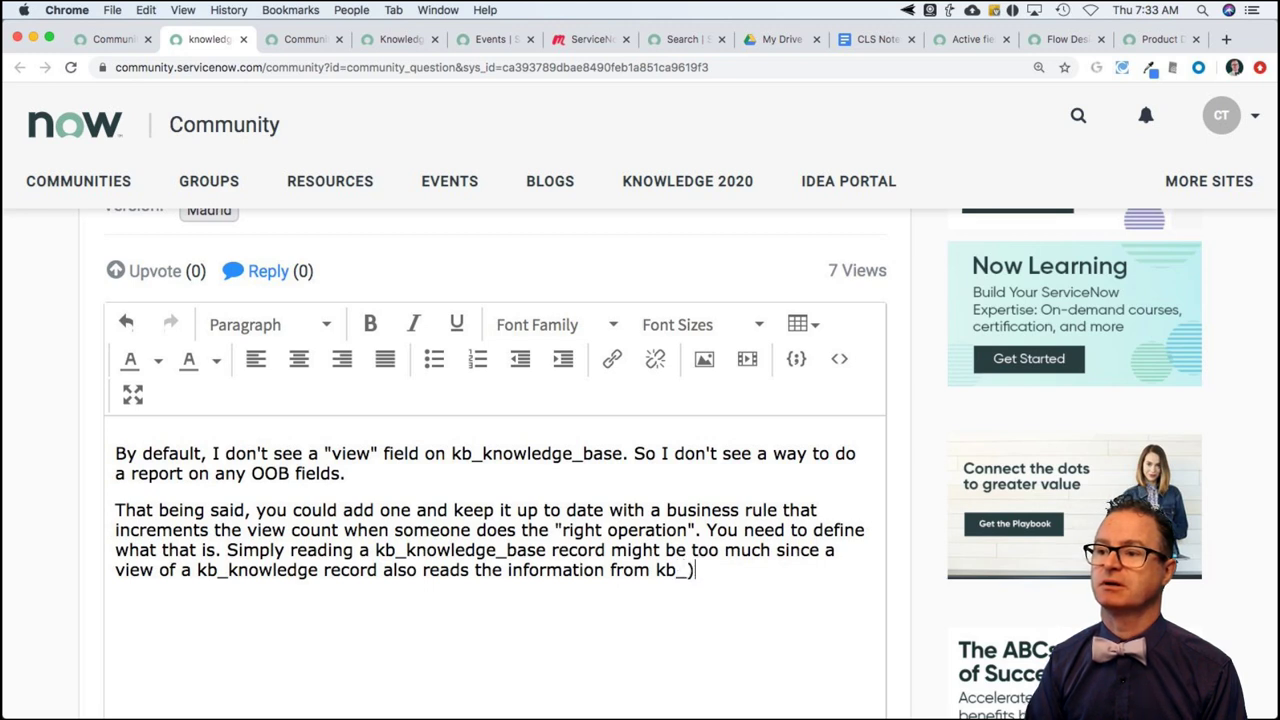
key(BackSpace)
text(knowle)
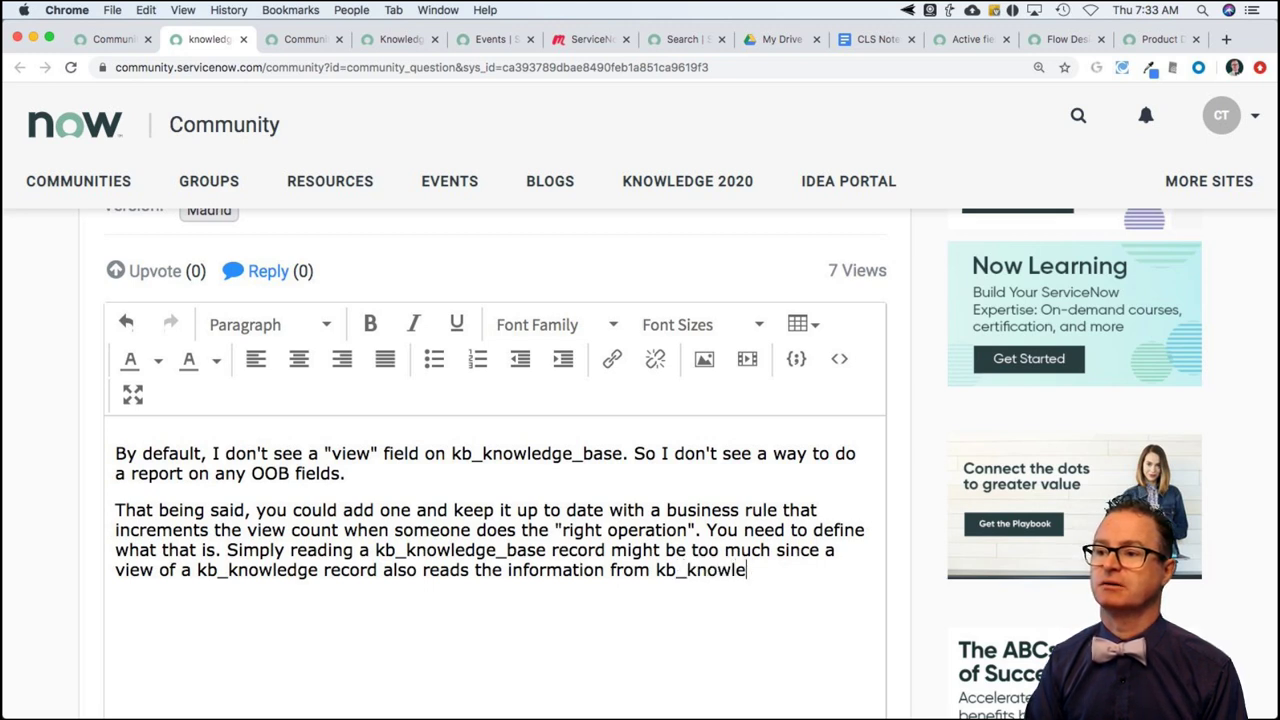
text(dge_)
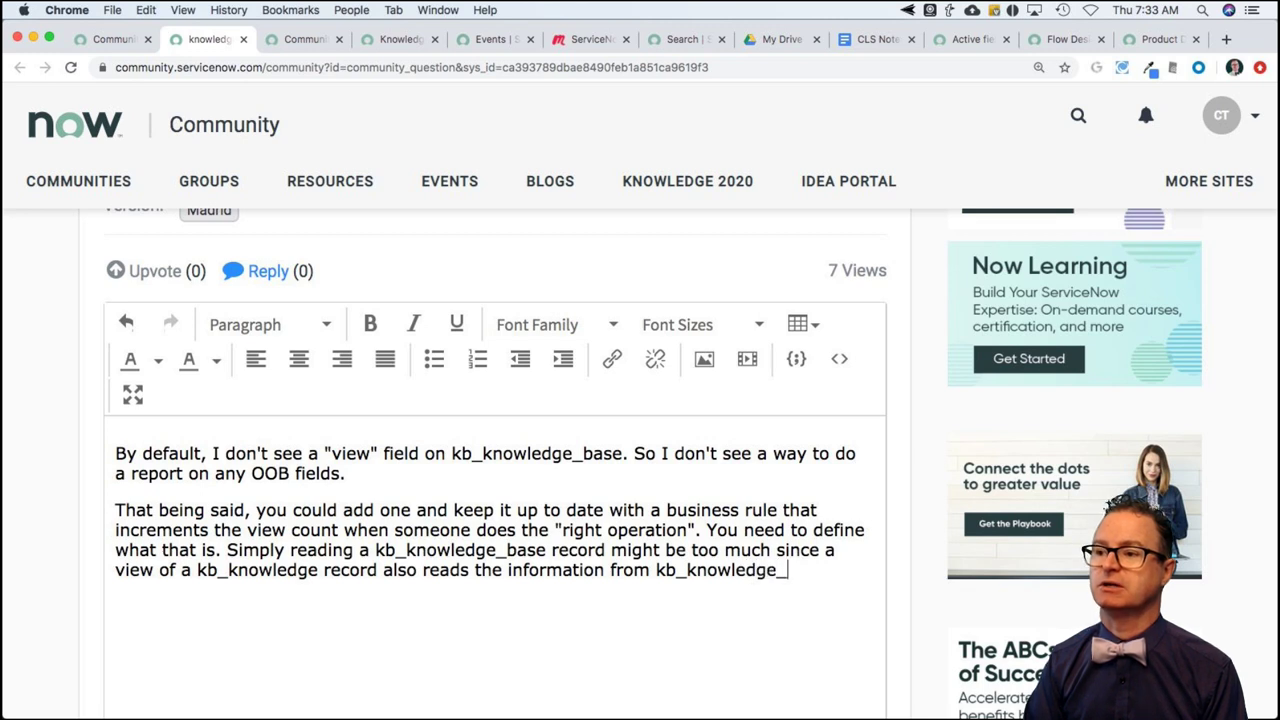
text(base)
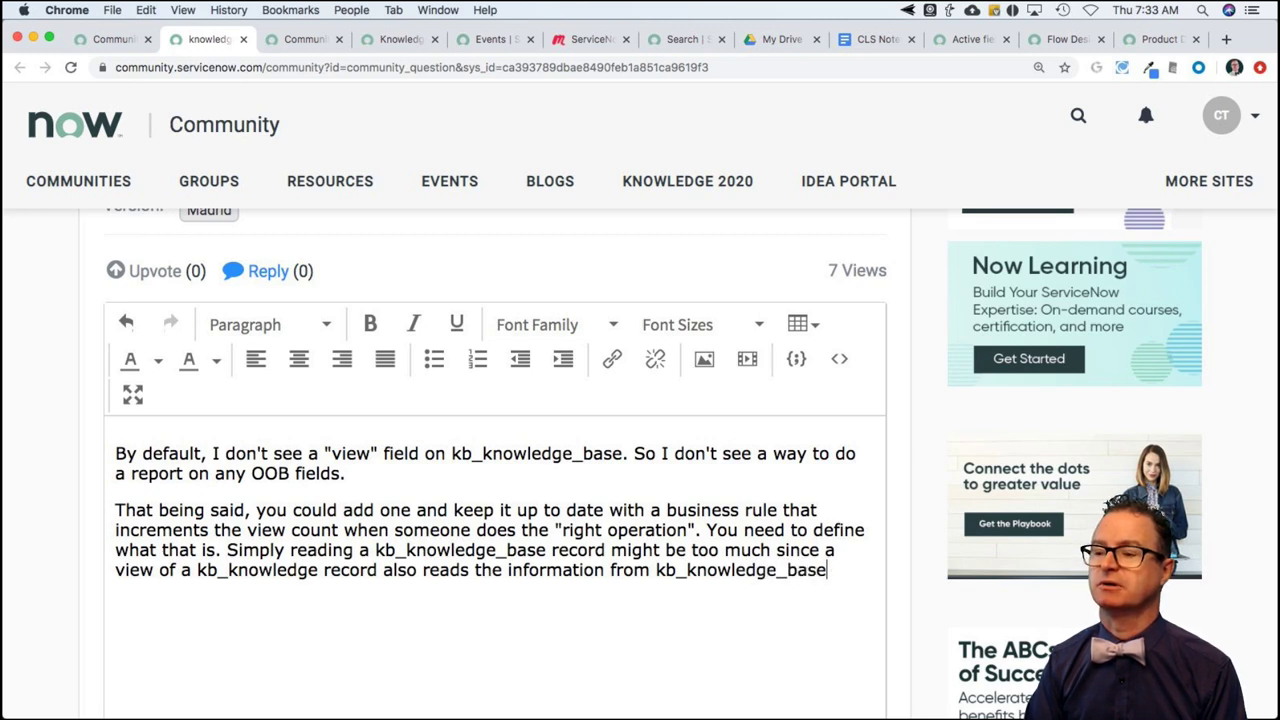
text( so t)
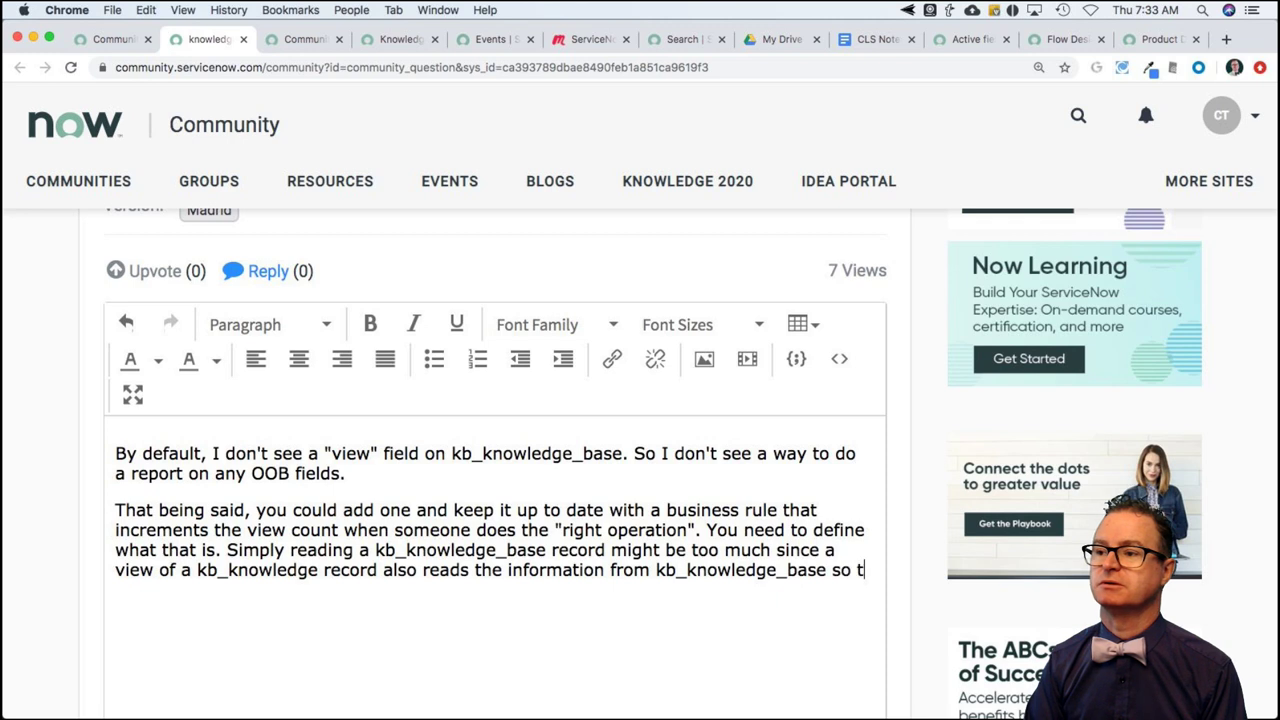
text(t cou)
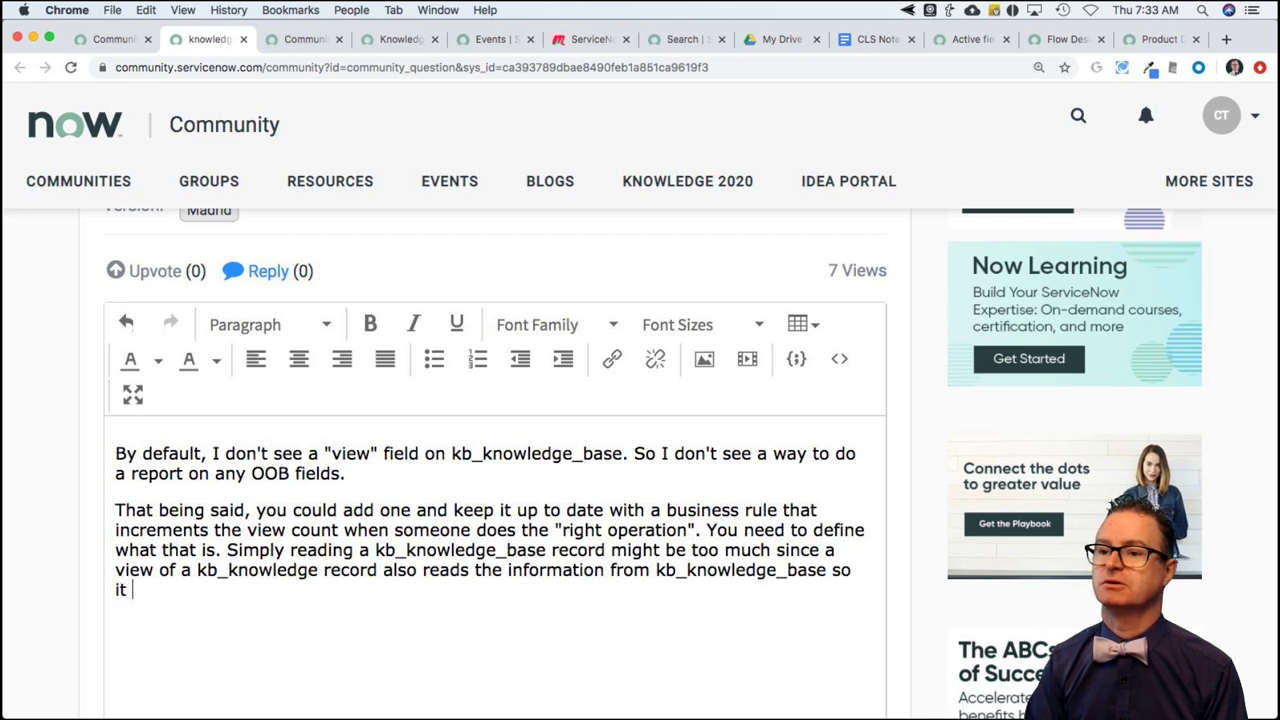
text(ld throw)
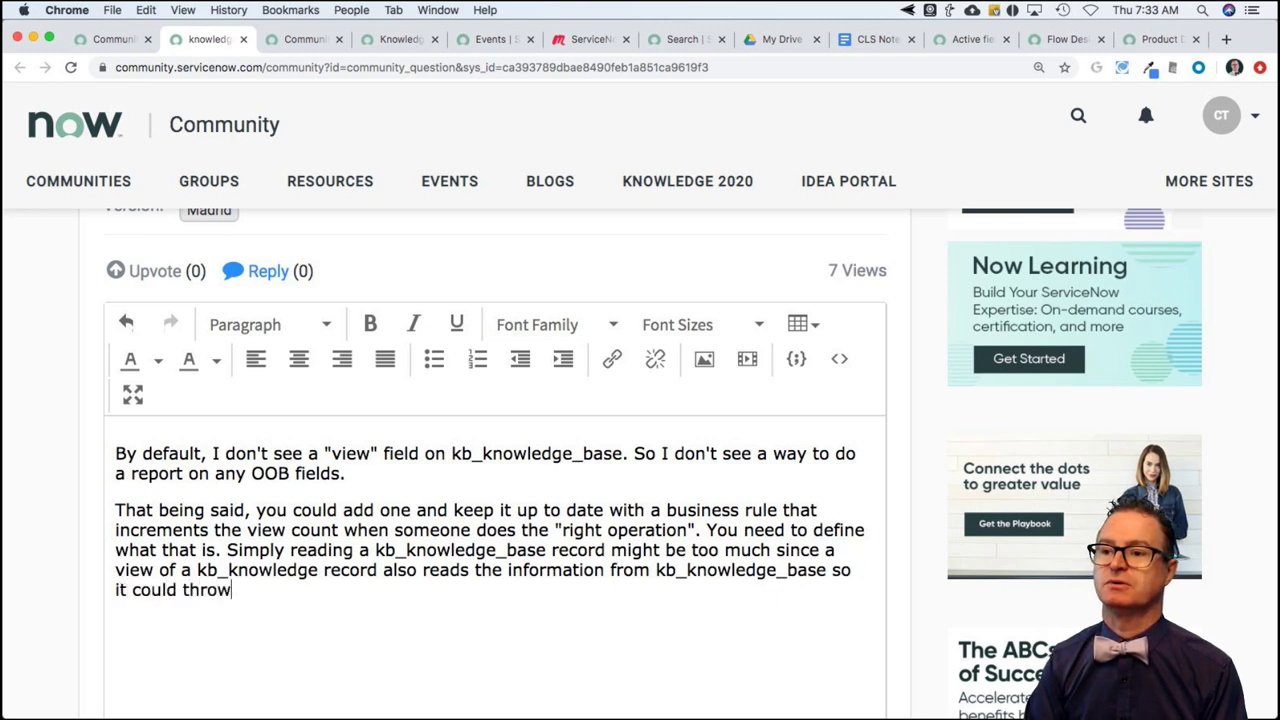
text( you)
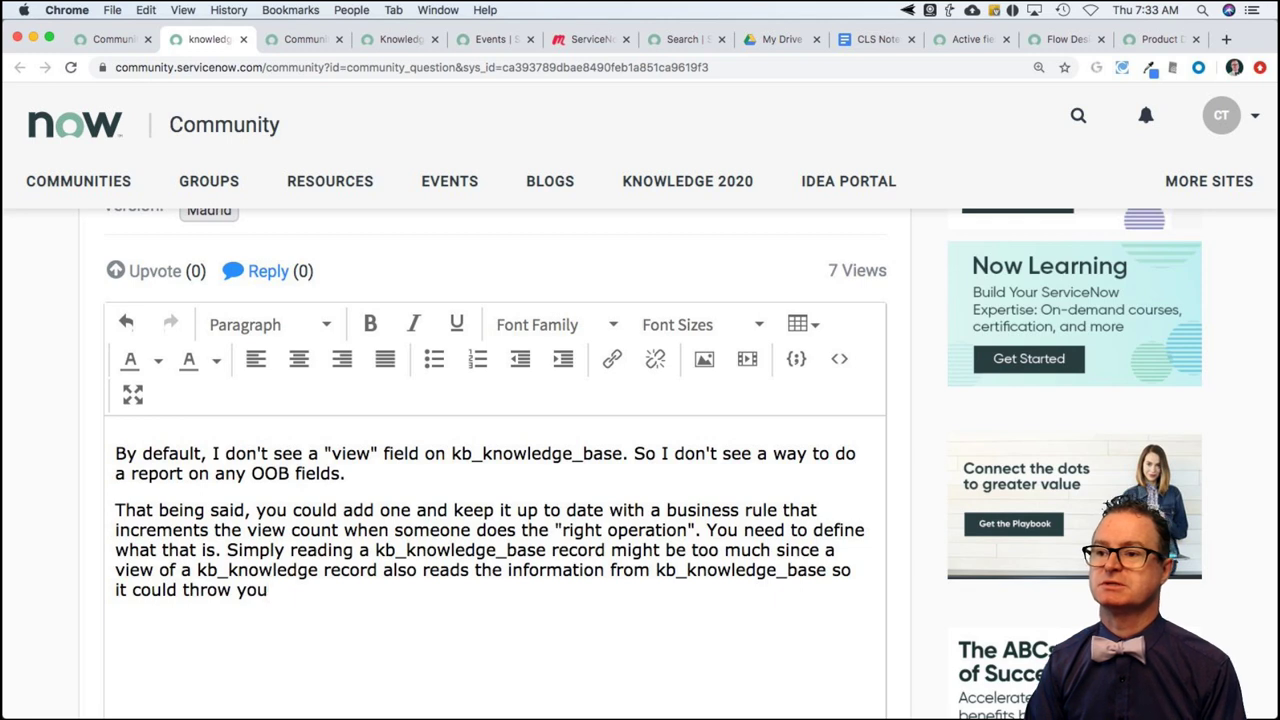
text(r stats for a)
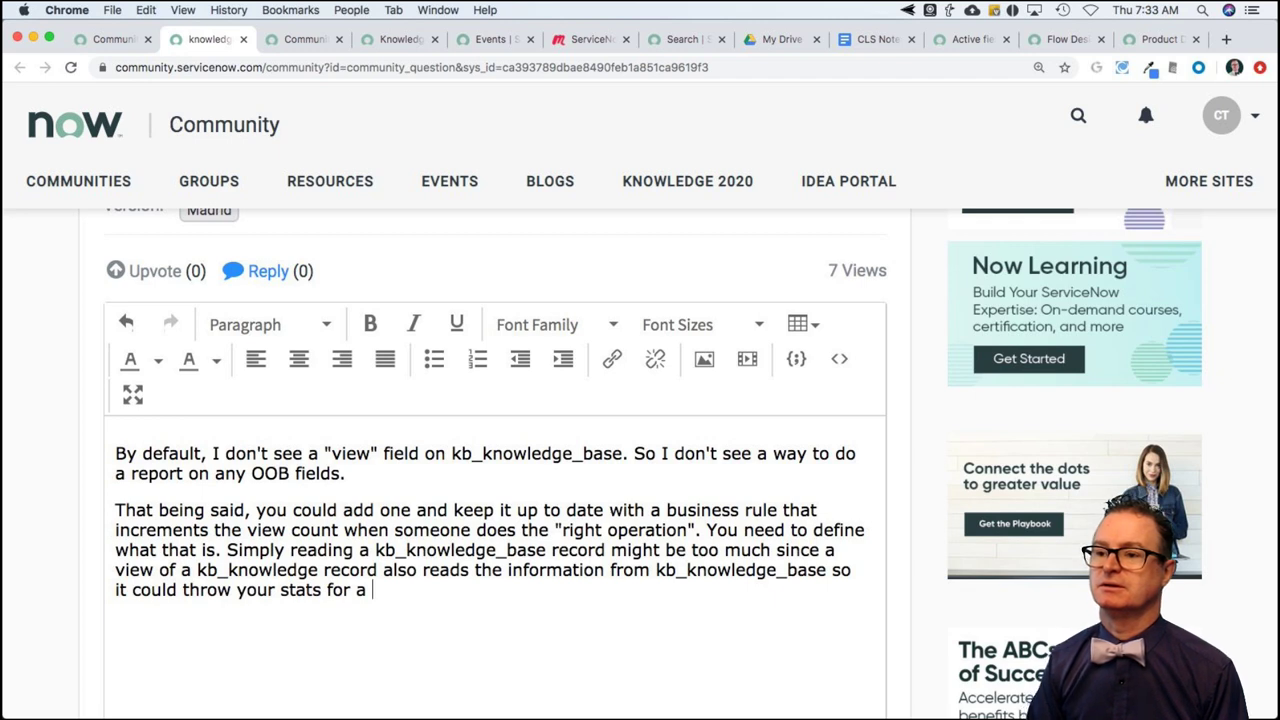
key(BackSpace)
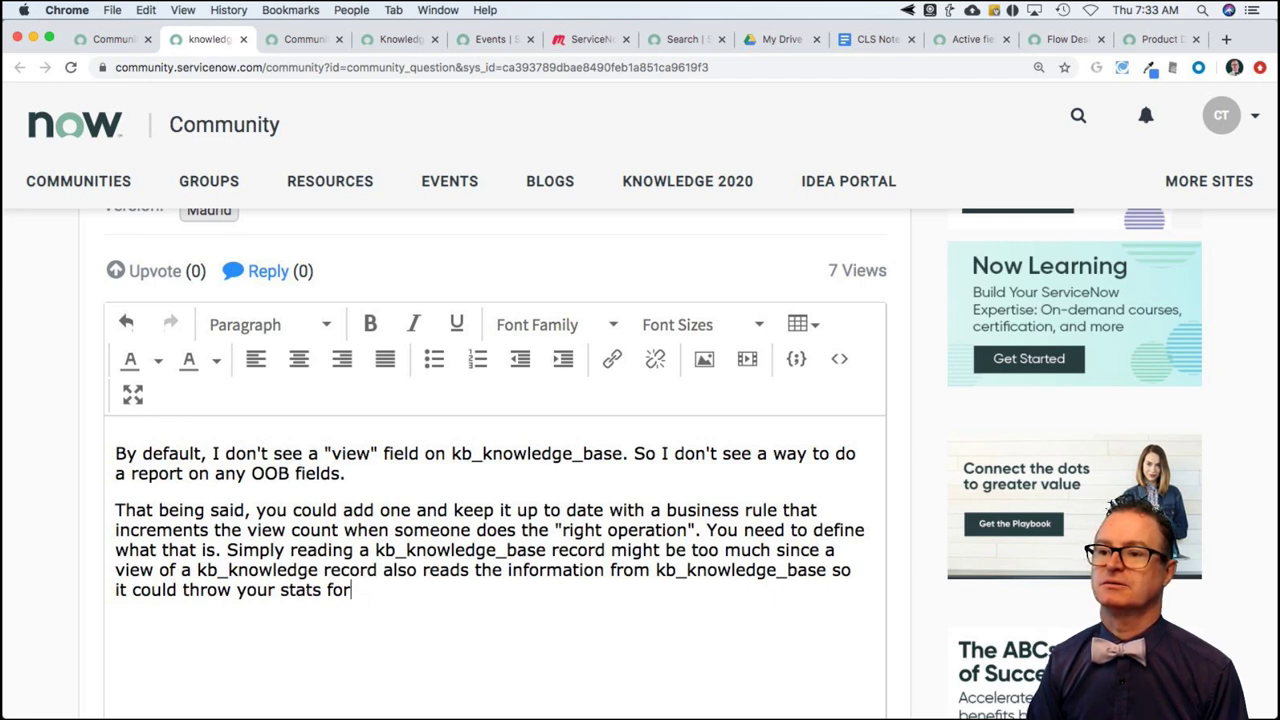
key(BackSpace)
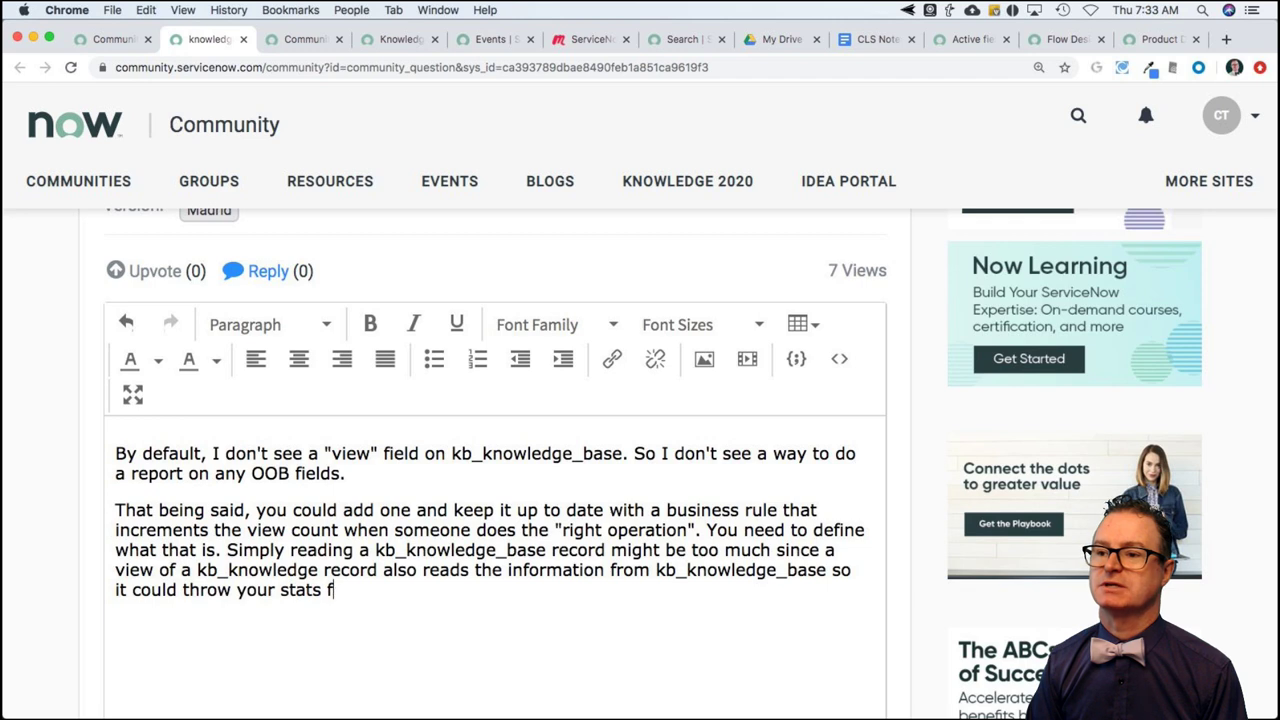
key(BackSpace)
text(off.)
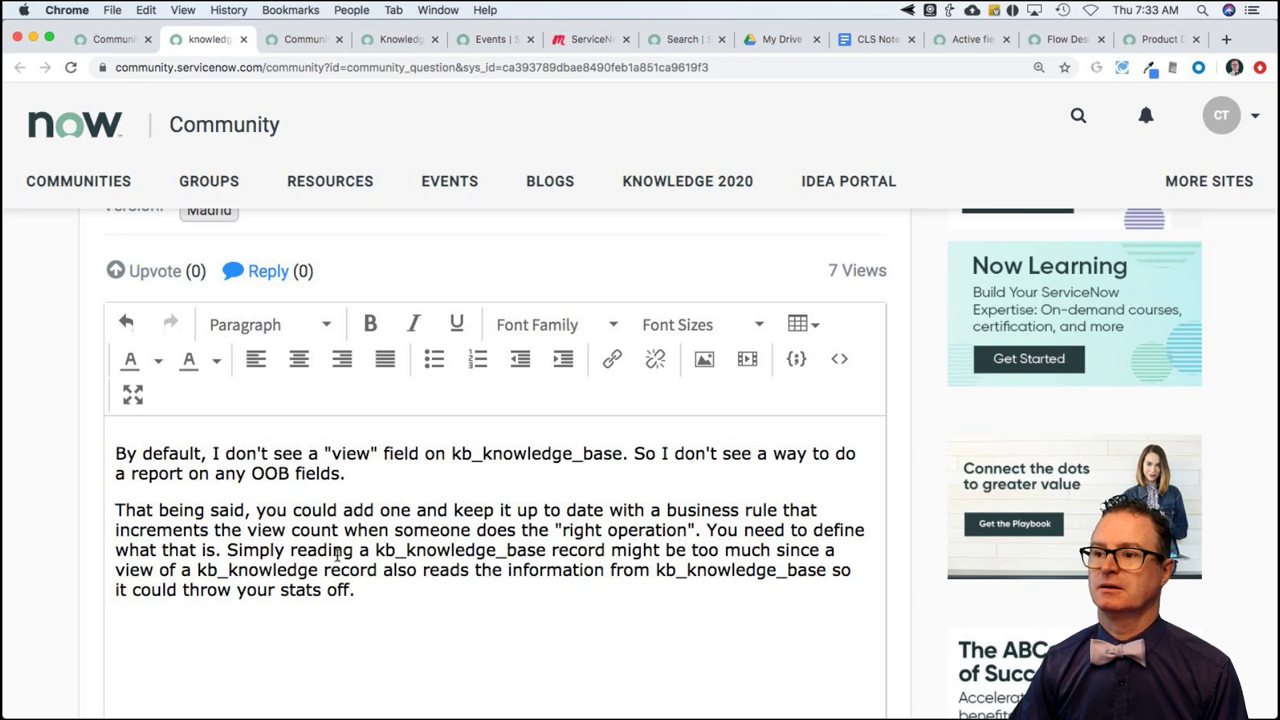
Post the two-paragraph answer and close the knowledge base view count thread
scroll(507, 549, down, 5)
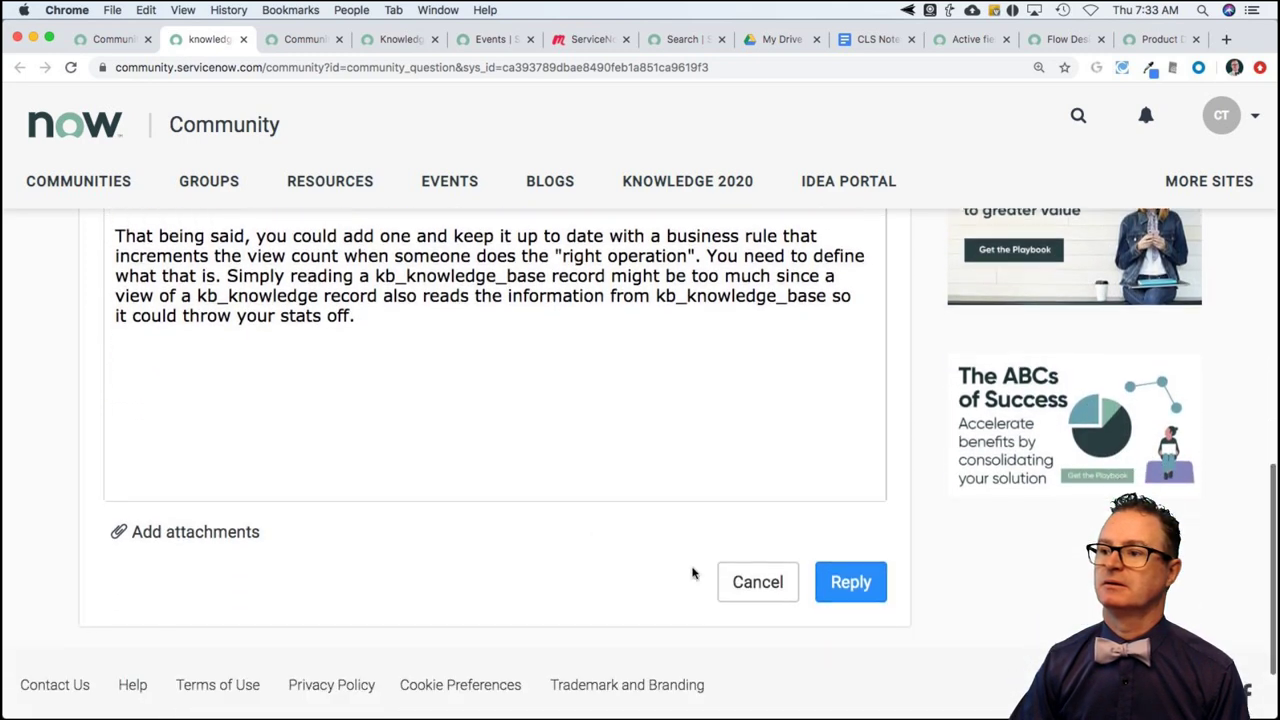
click(836, 541)
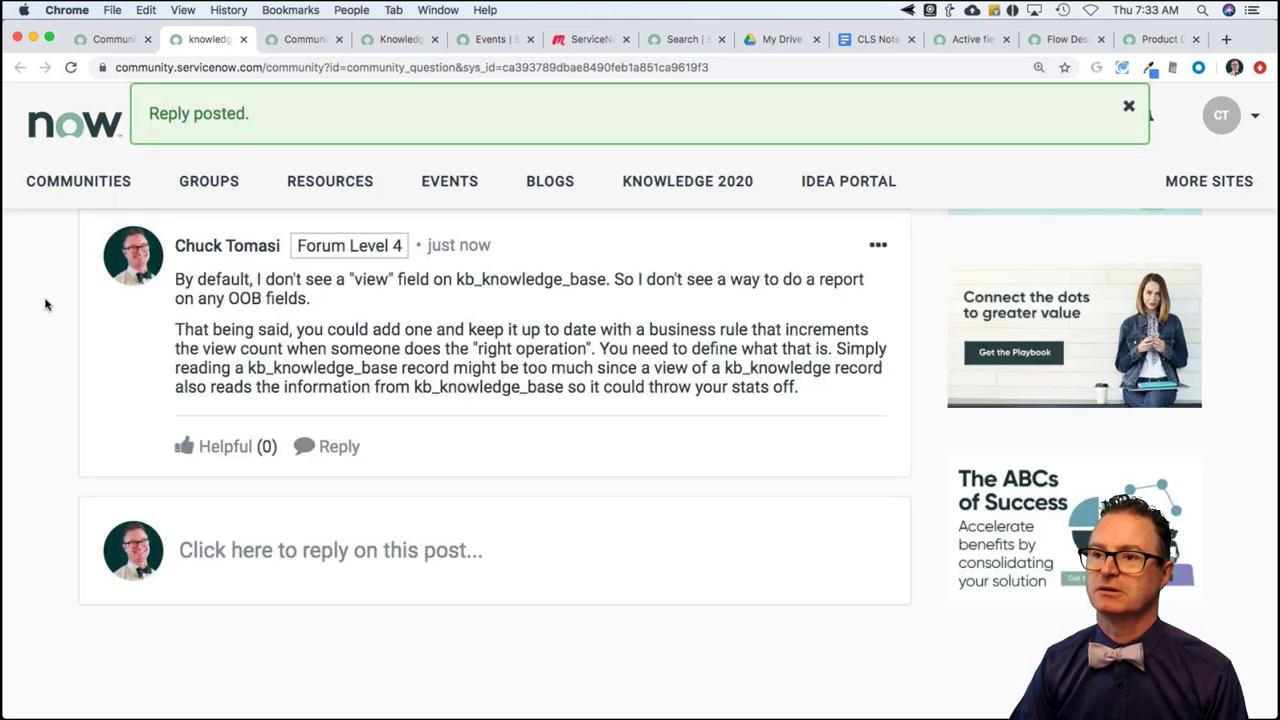
key(super+w)
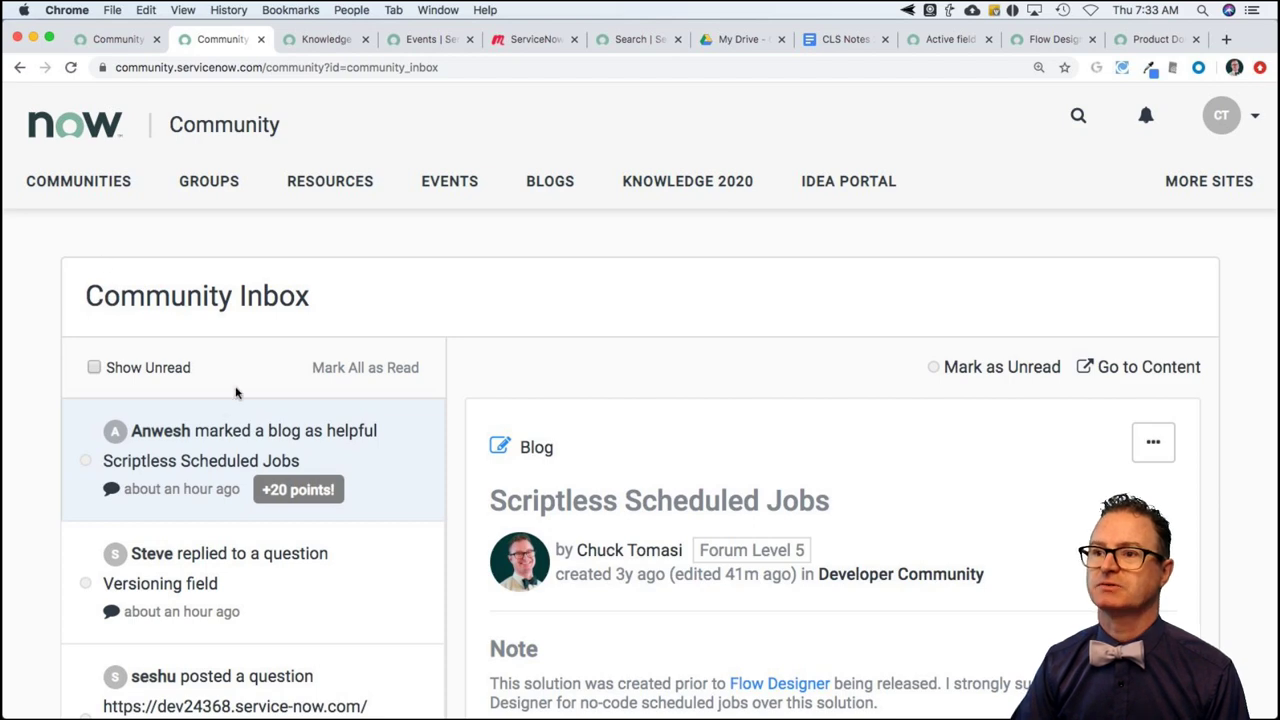
Go to the Community home question list and scroll down to the Notifications question
click(116, 39)
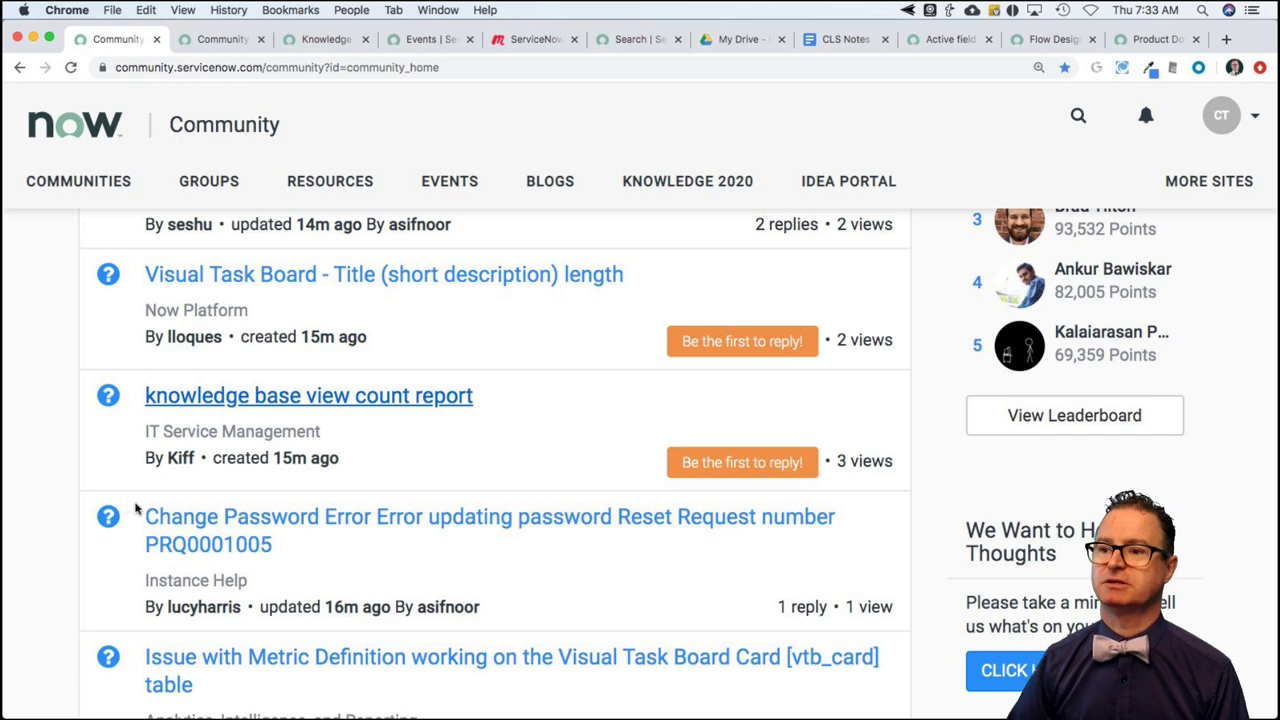
scroll(101, 512, down, 1)
scroll(101, 513, down, 2)
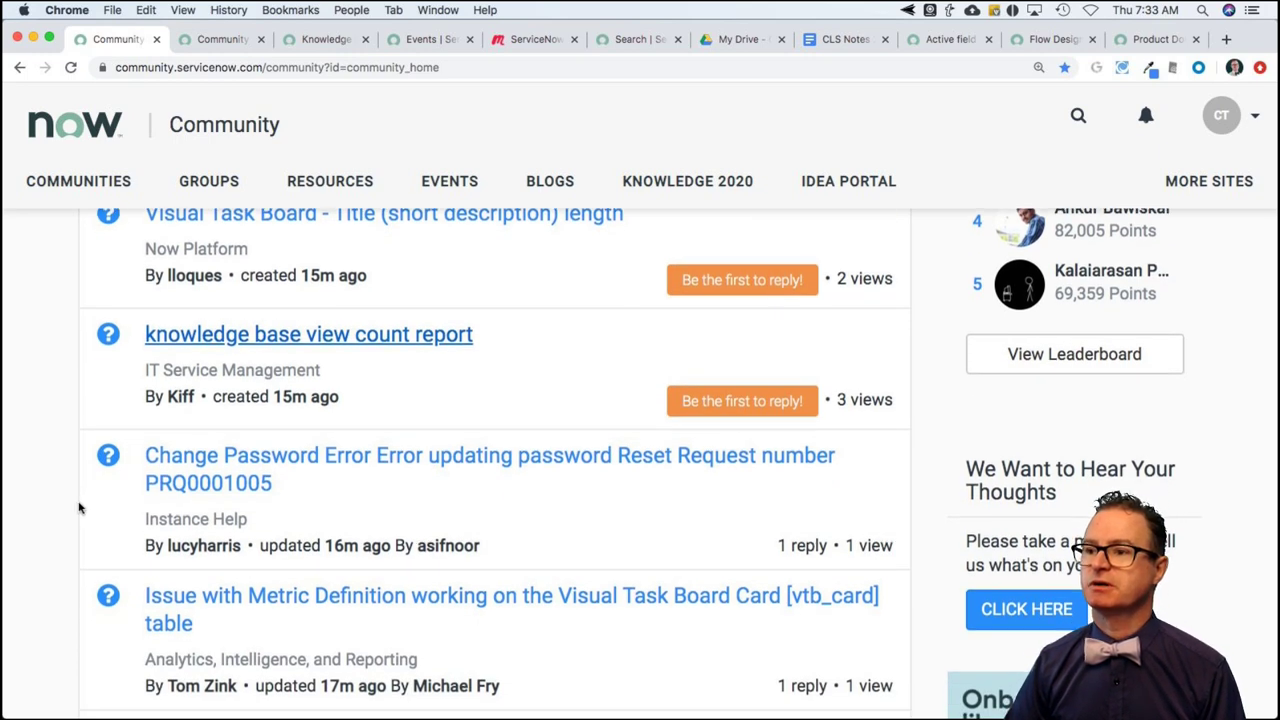
scroll(79, 508, down, 3)
scroll(79, 508, down, 5)
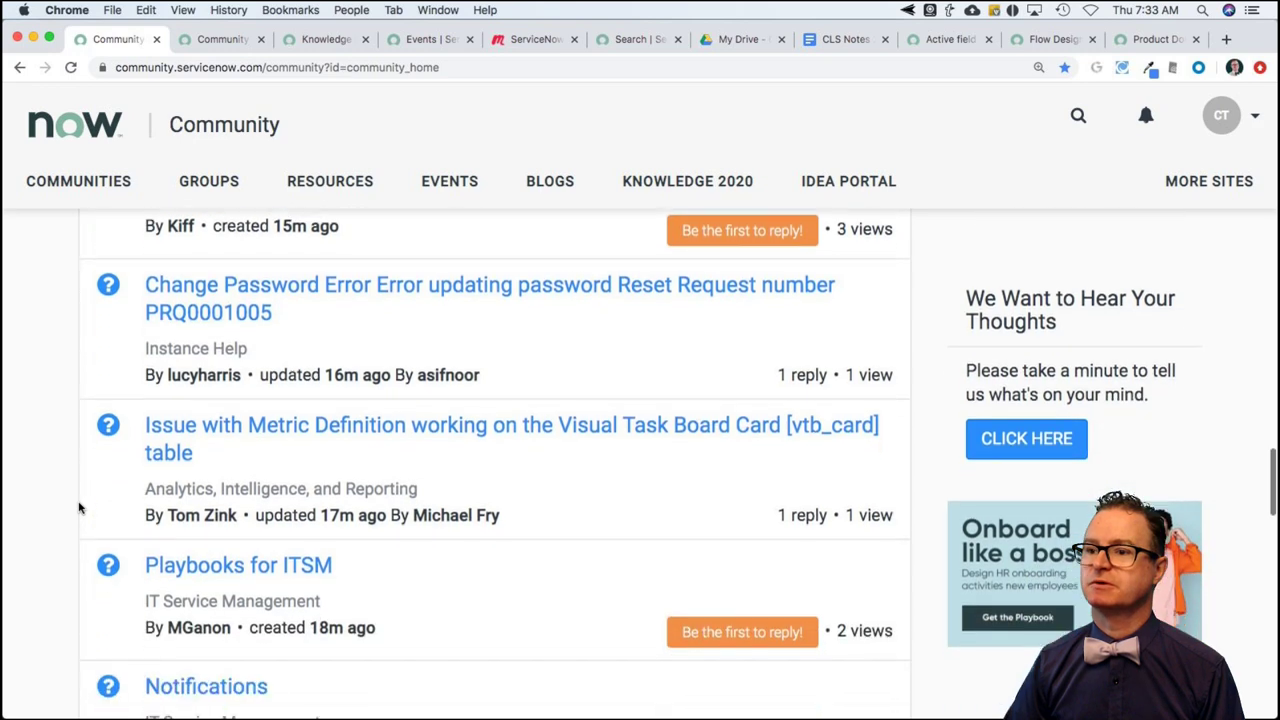
scroll(79, 508, down, 6)
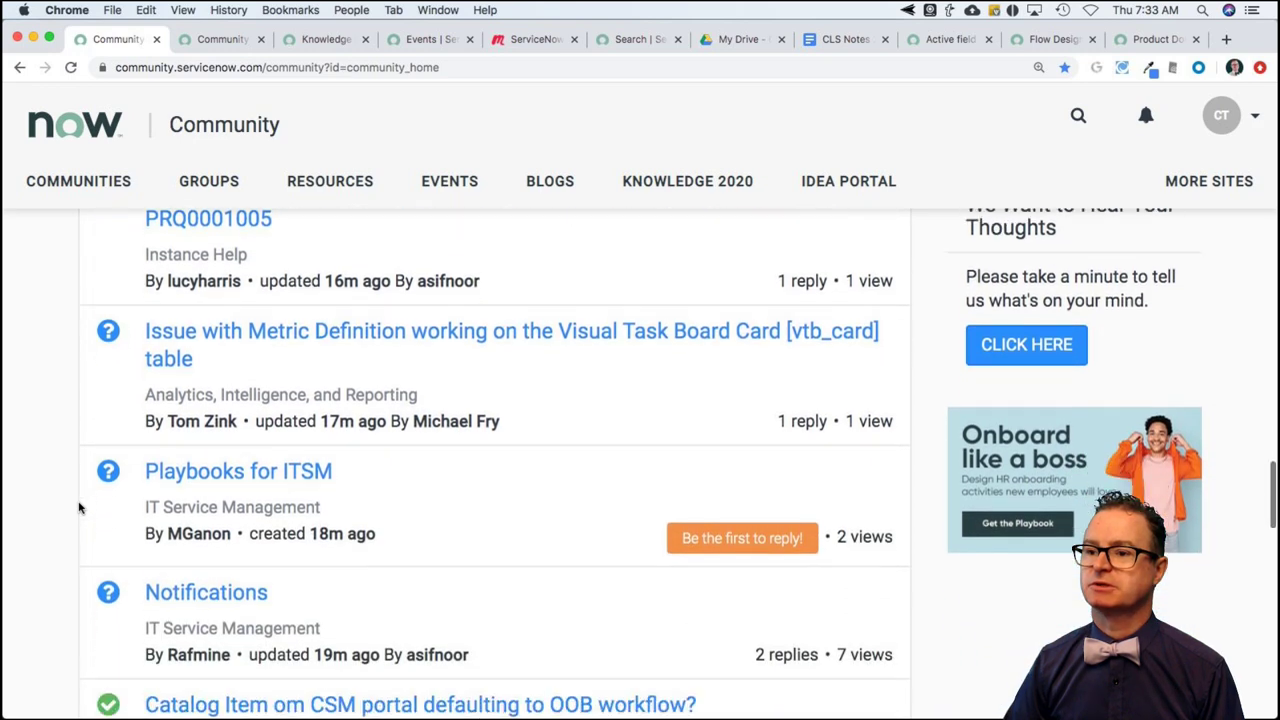
scroll(79, 508, down, 3)
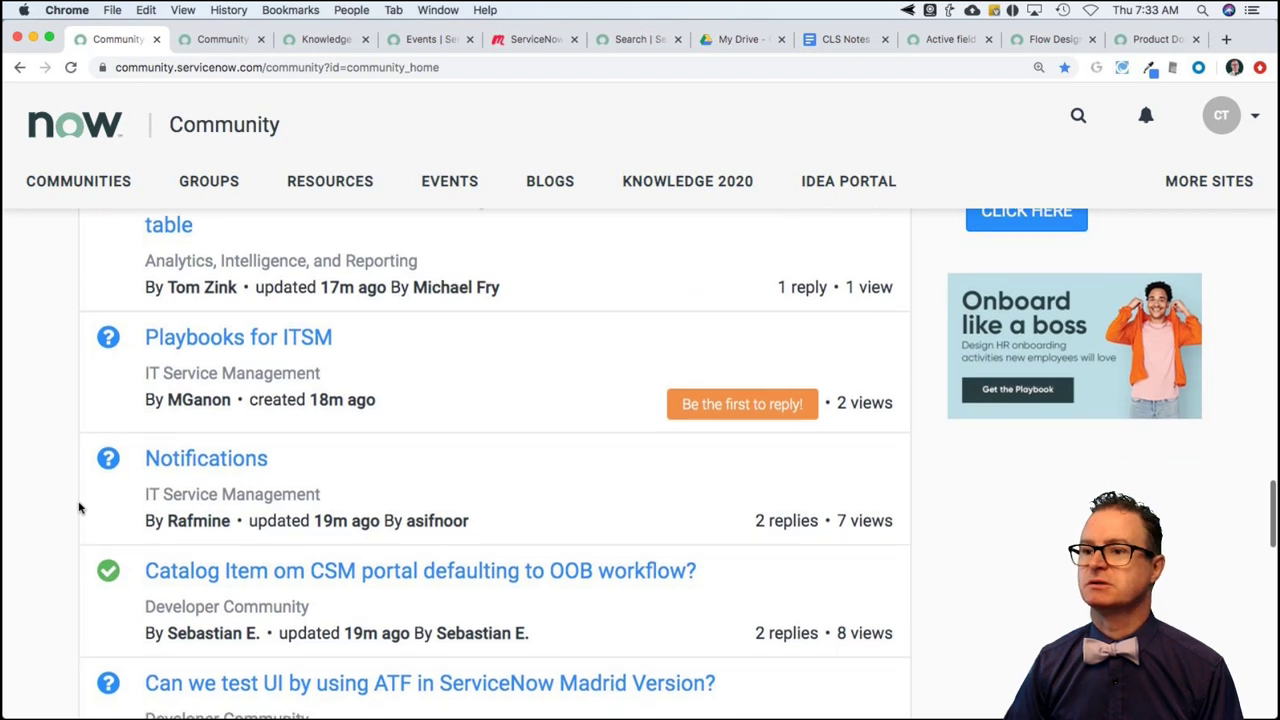
click(221, 461)
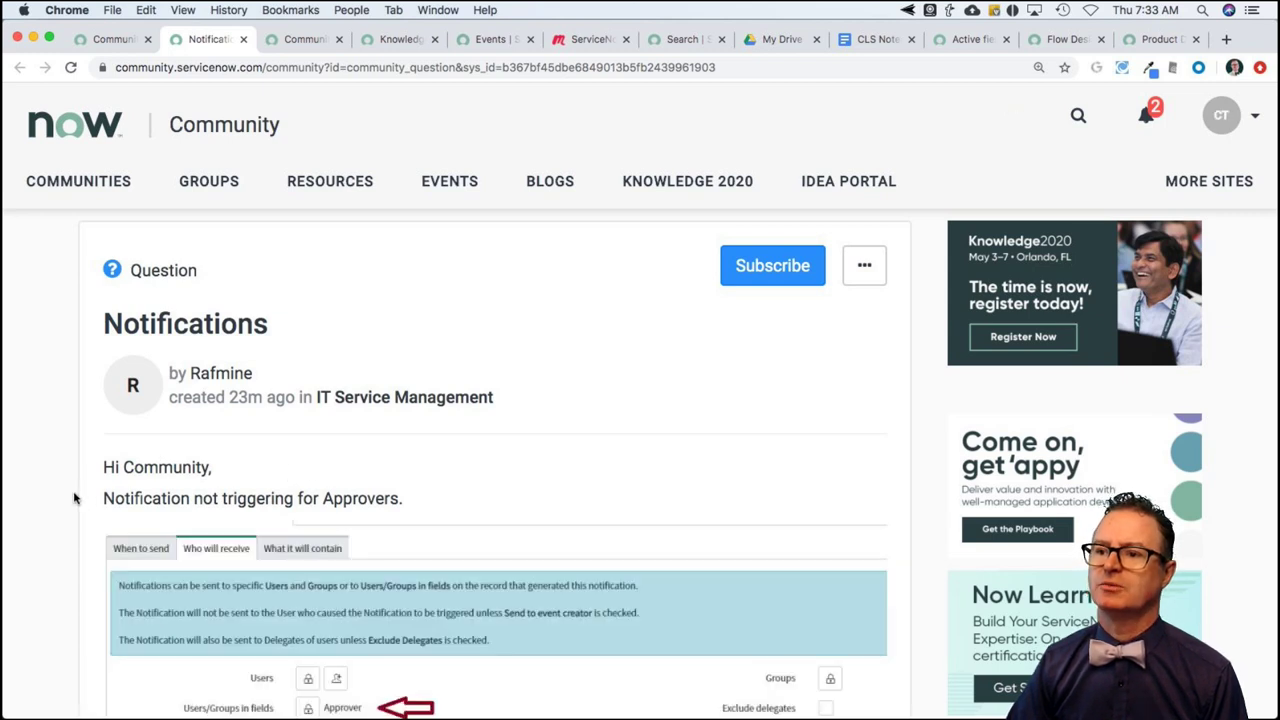
scroll(73, 497, down, 1)
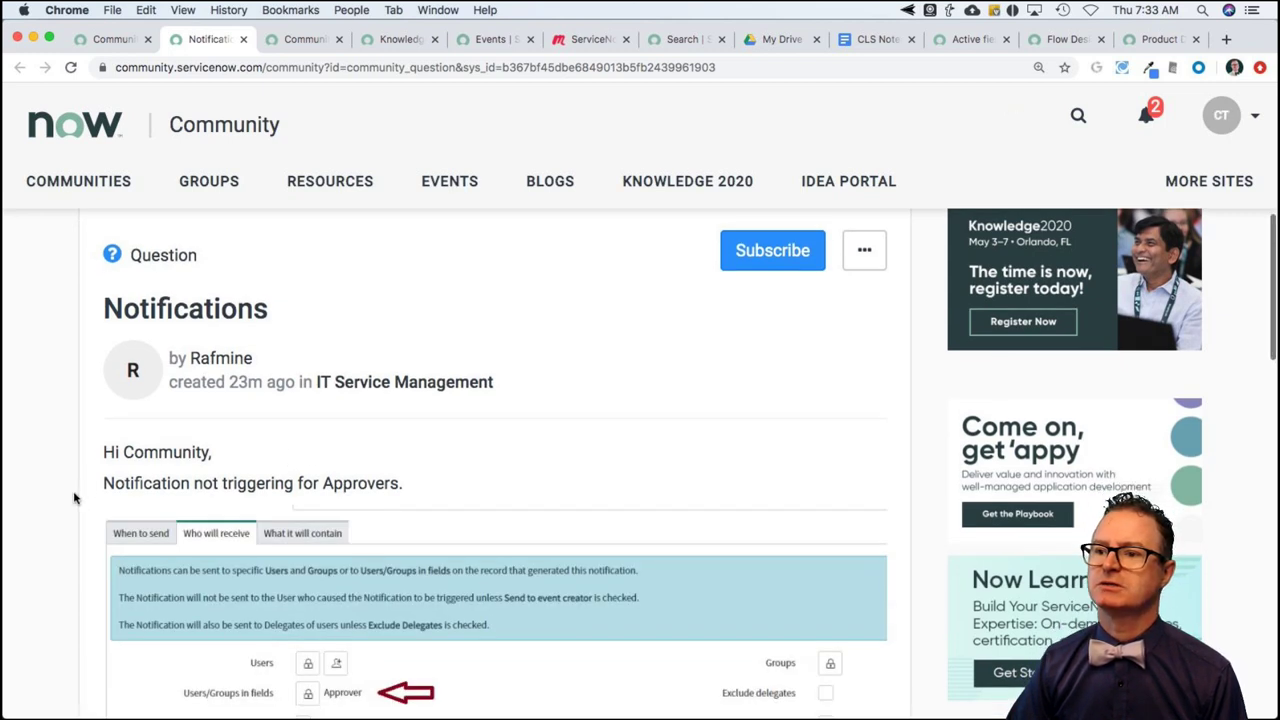
scroll(73, 497, down, 3)
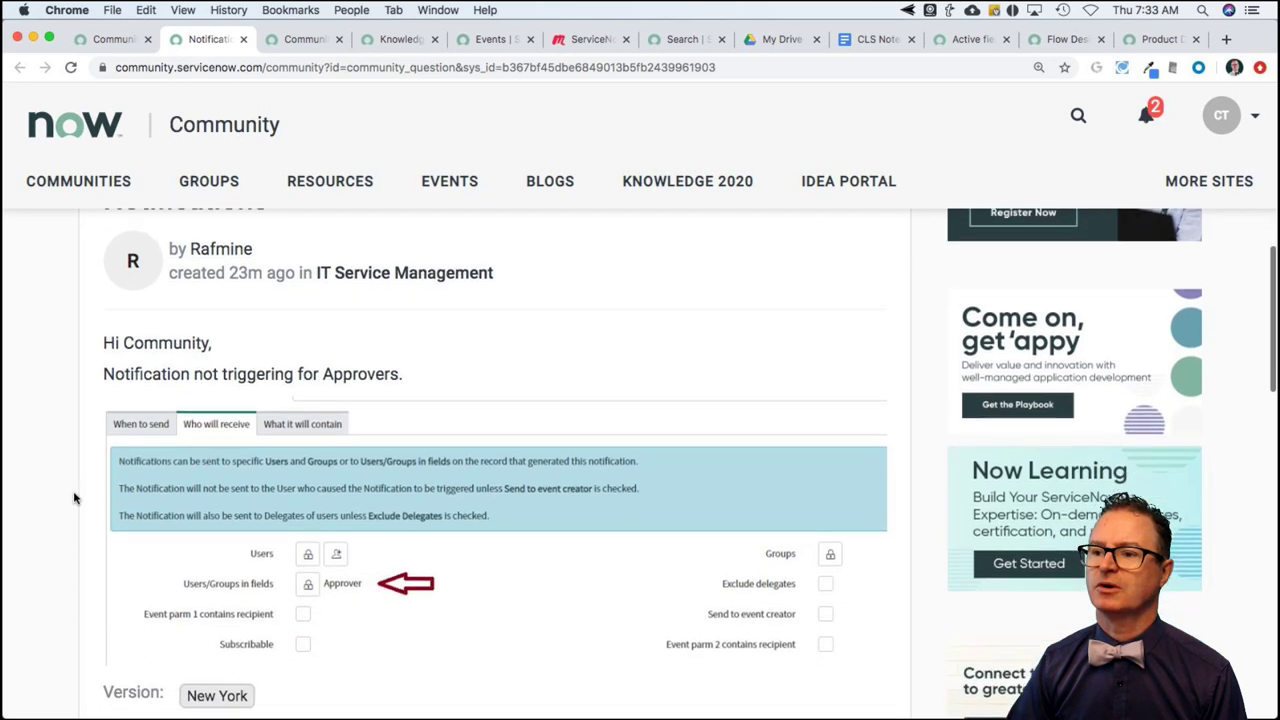
scroll(73, 497, down, 1)
scroll(73, 497, down, 2)
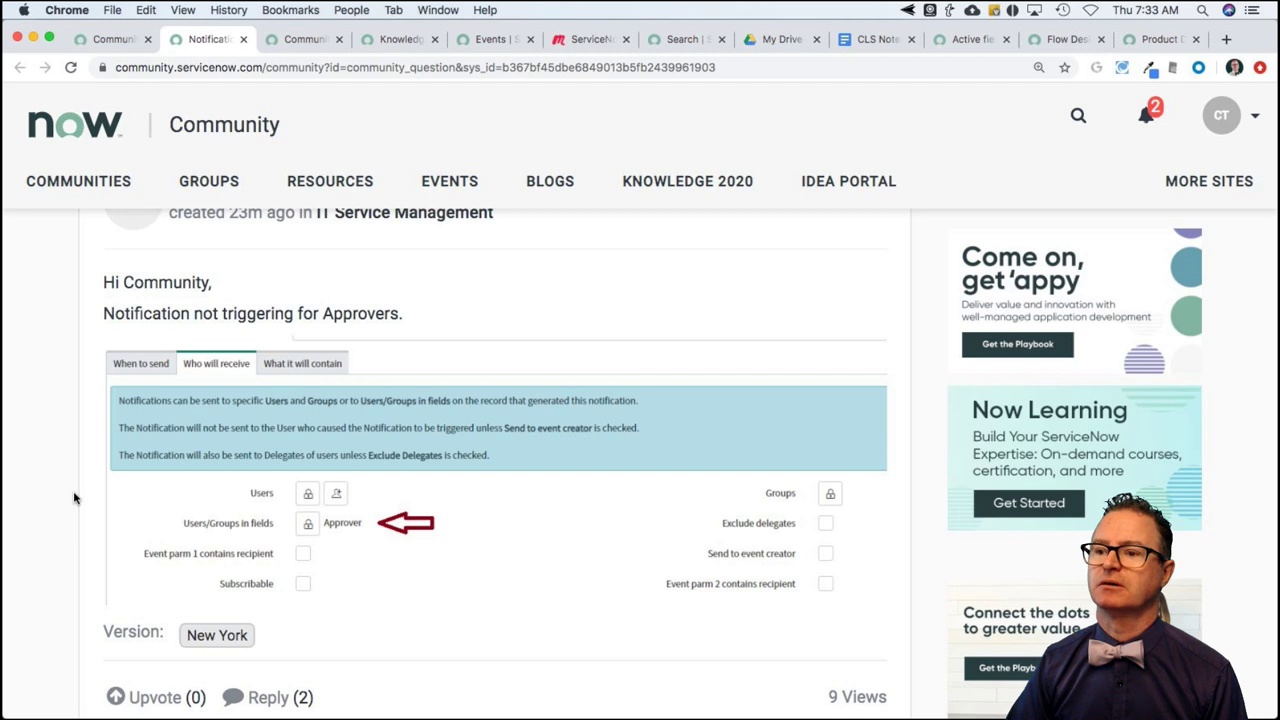
scroll(73, 497, down, 3)
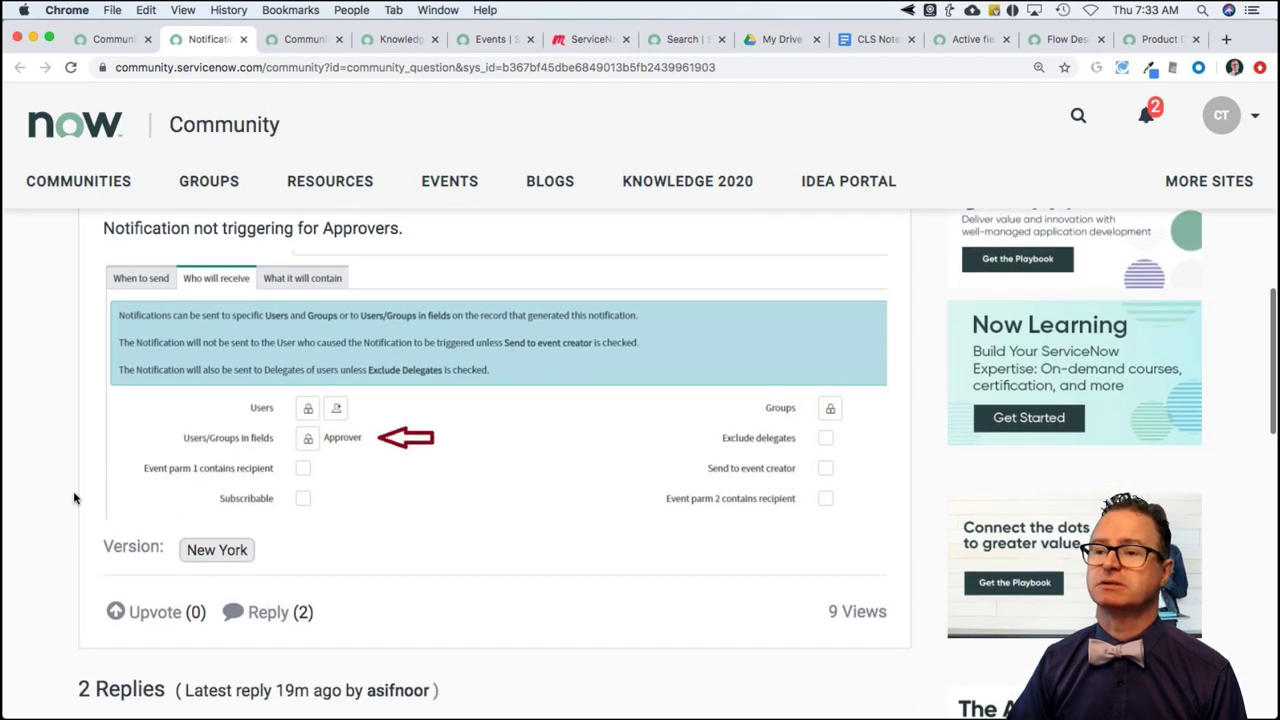
scroll(73, 497, up, 4)
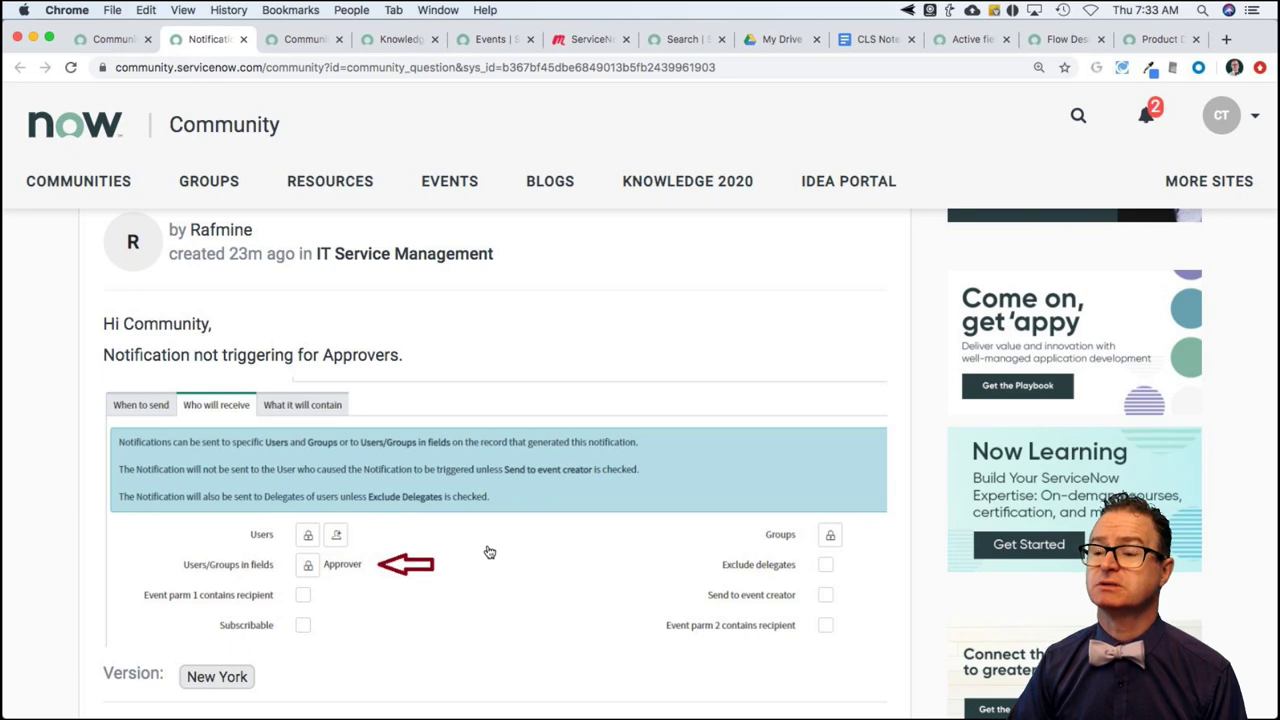
scroll(489, 552, down, 10)
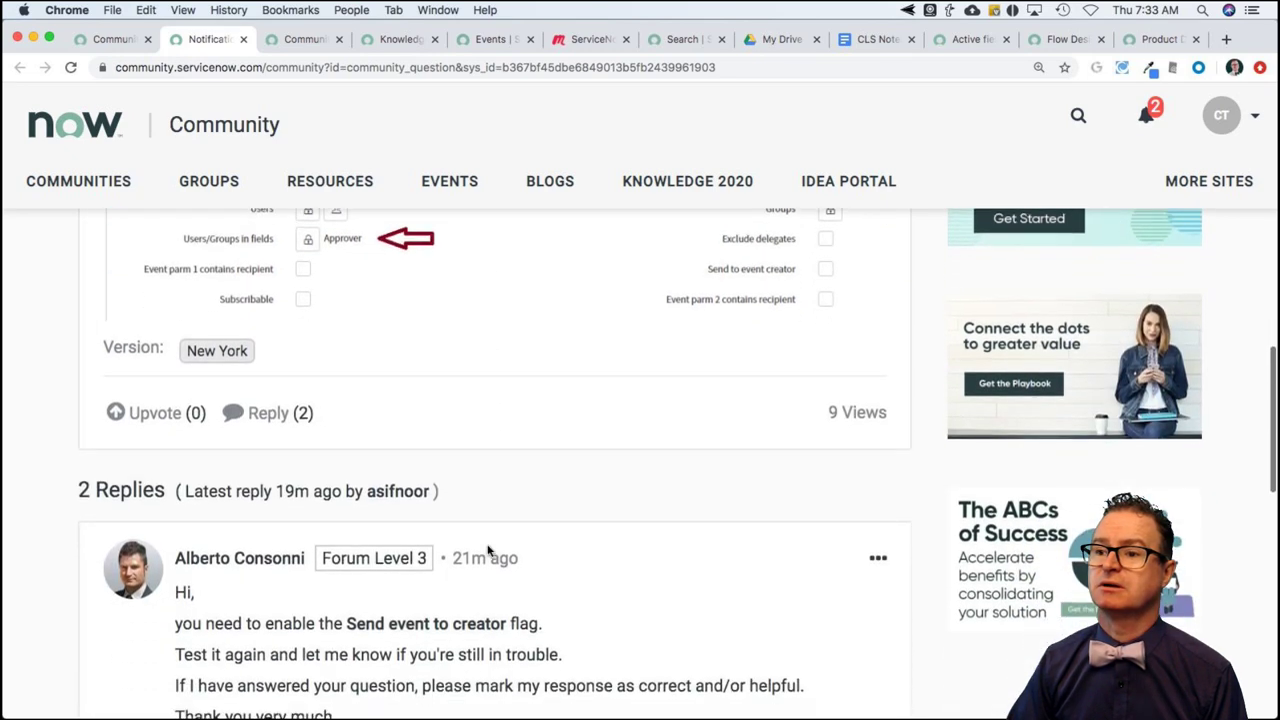
scroll(489, 552, down, 3)
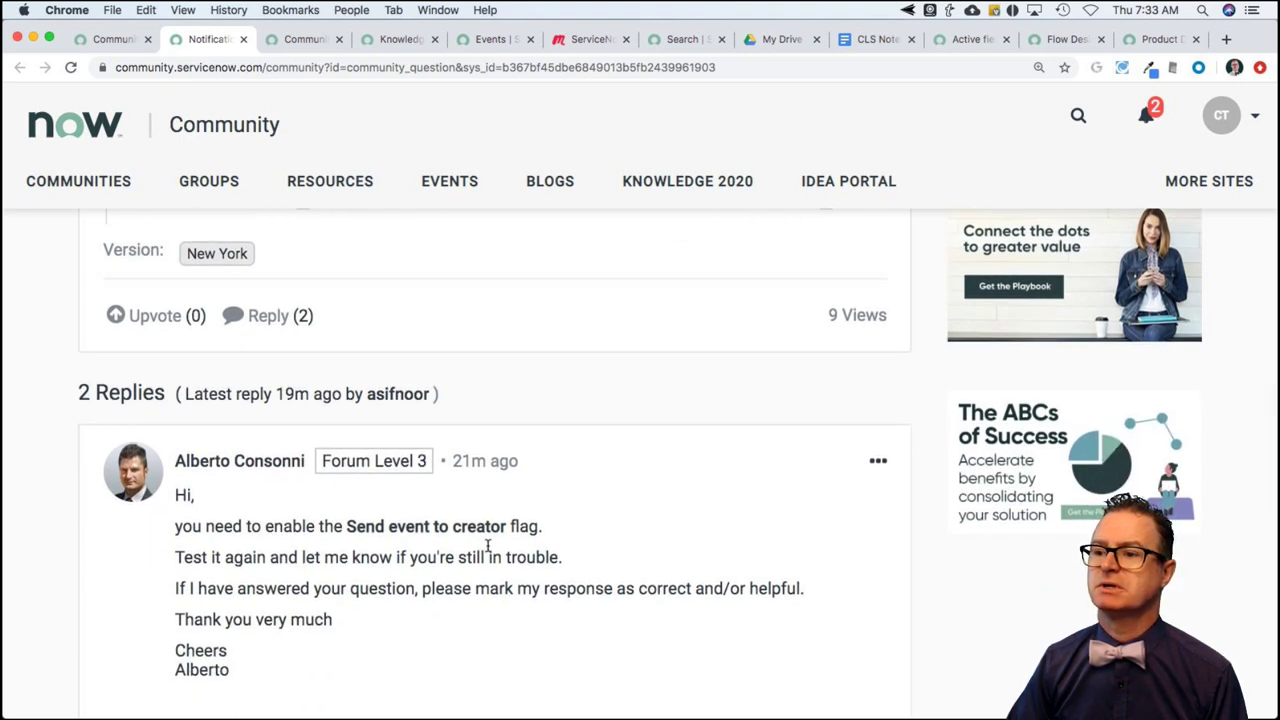
scroll(489, 549, up, 10)
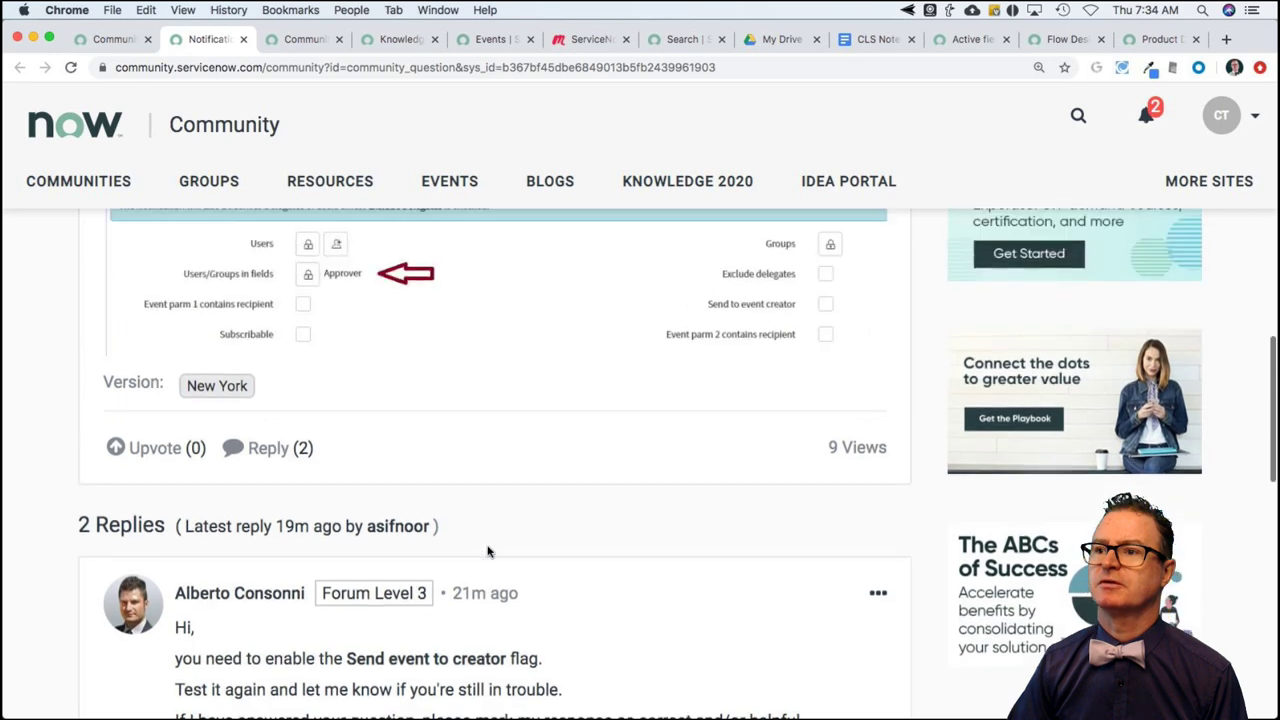
scroll(489, 552, up, 3)
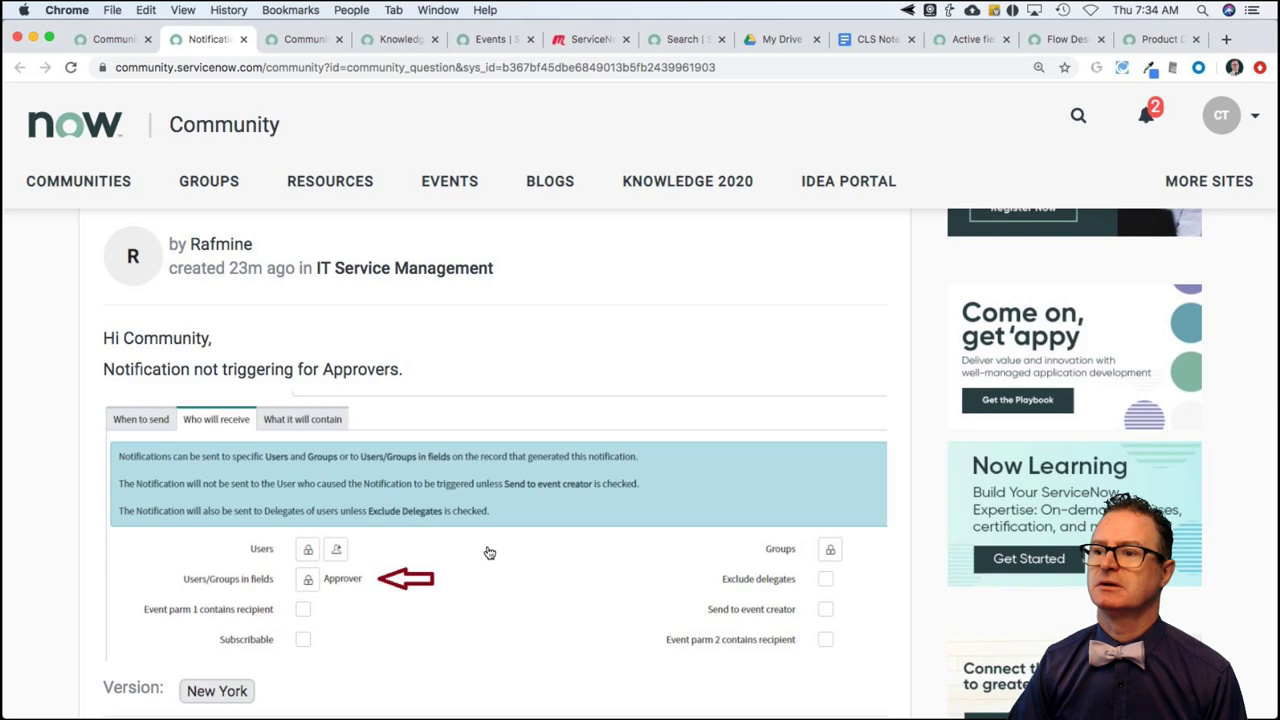
scroll(489, 552, down, 5)
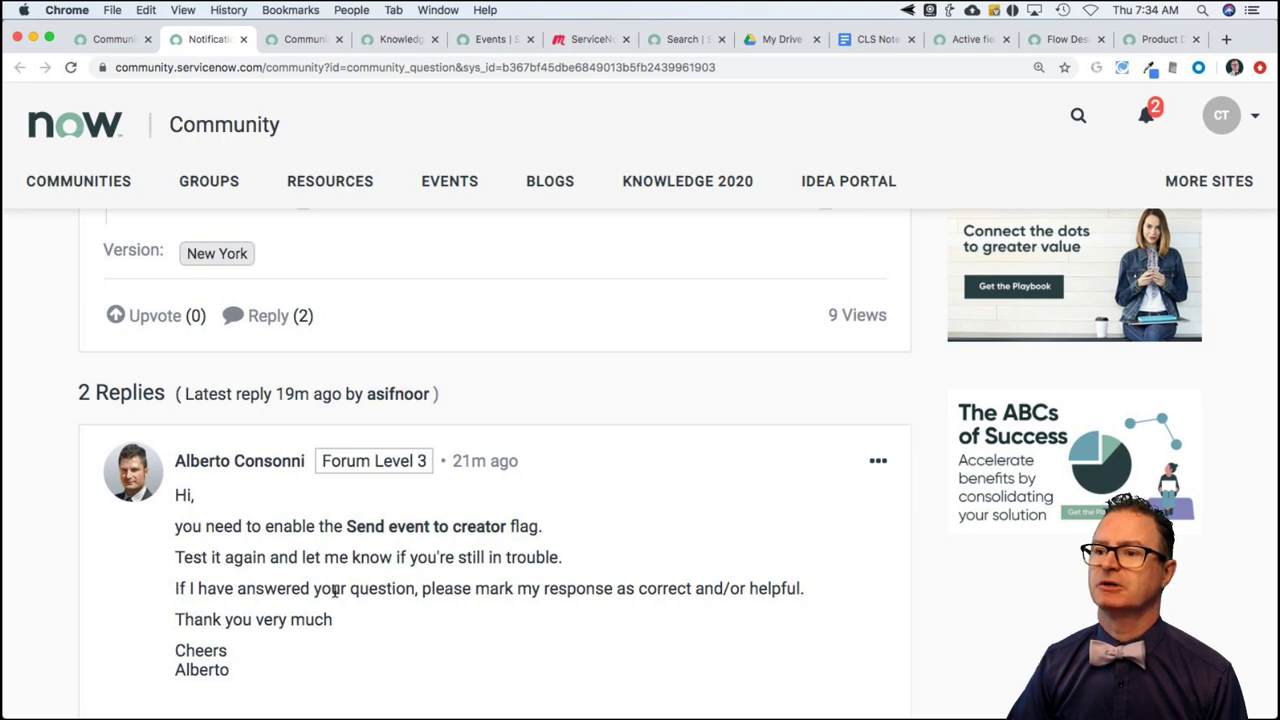
scroll(337, 594, up, 2)
mouse_move(255, 555)
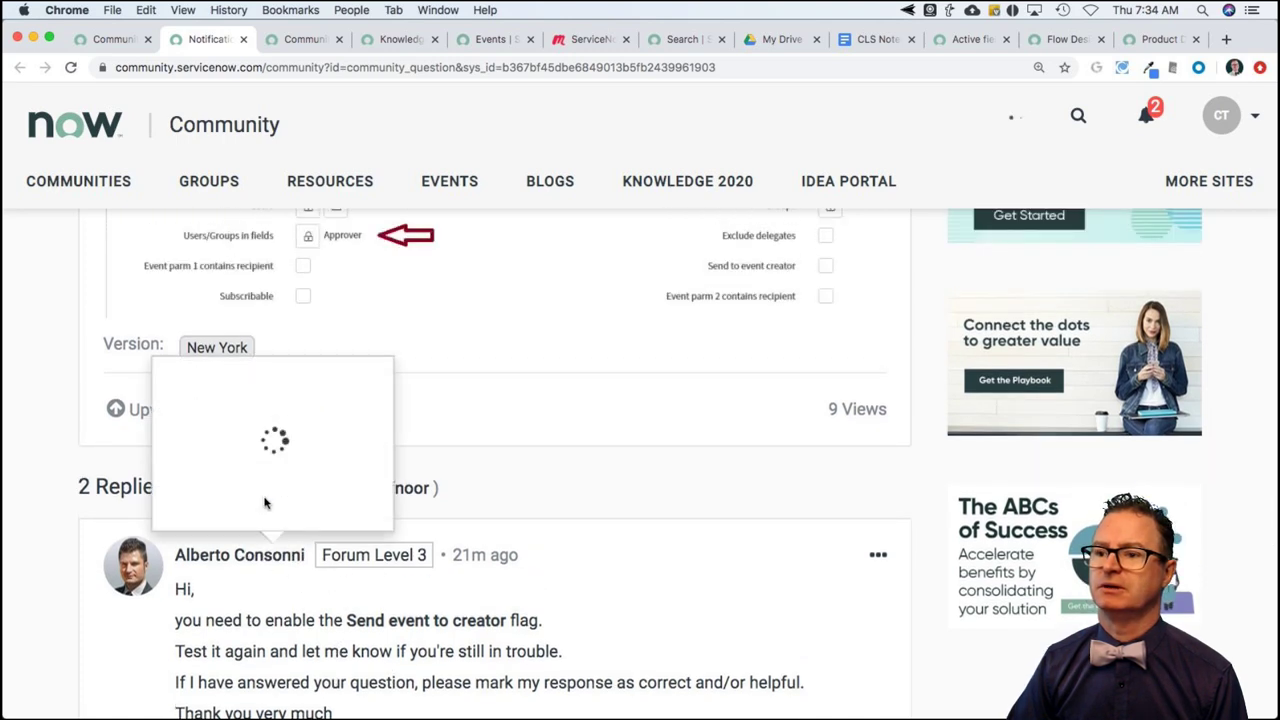
scroll(265, 504, down, 4)
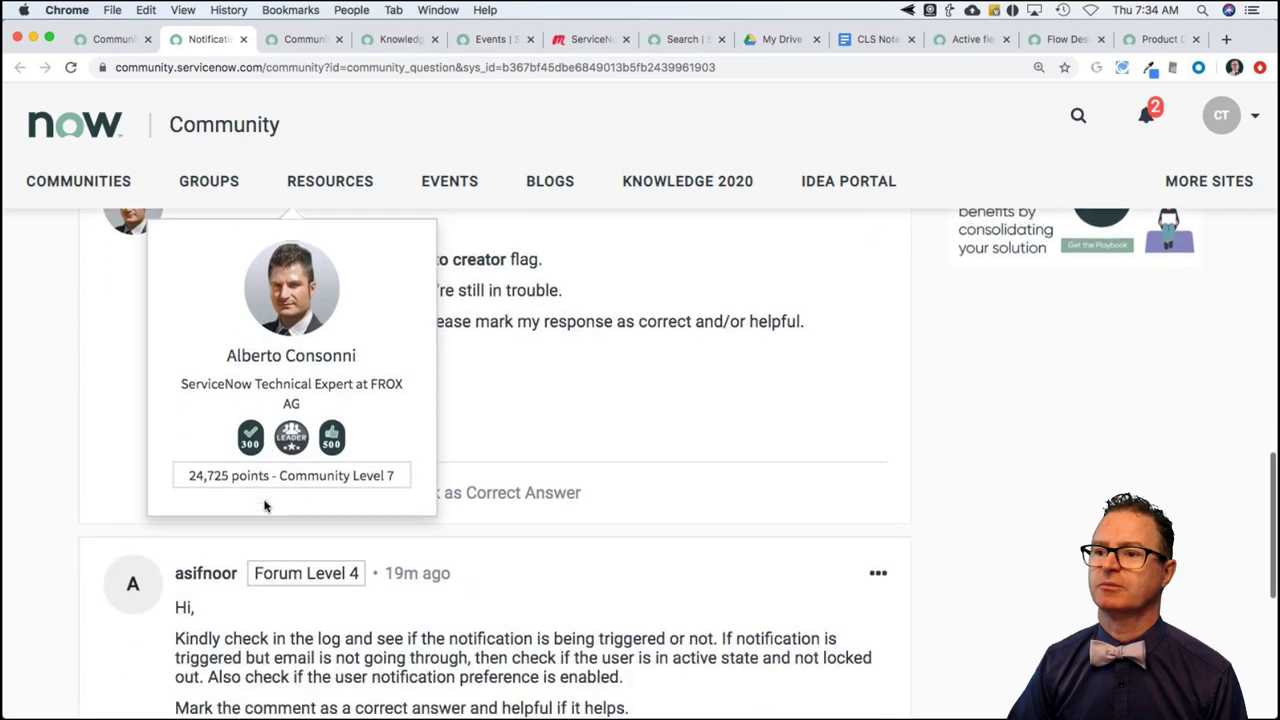
scroll(265, 504, down, 3)
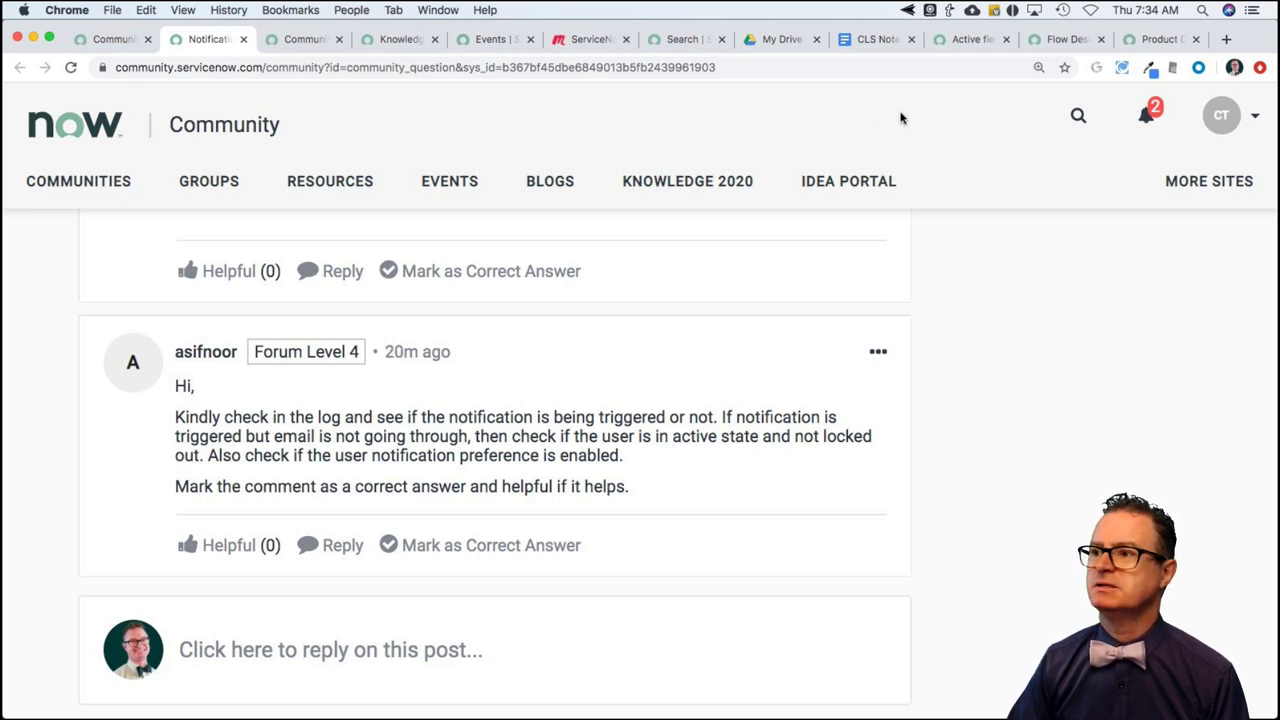
Replace the documentation search query with 'debug notifications' and run the search
click(678, 41)
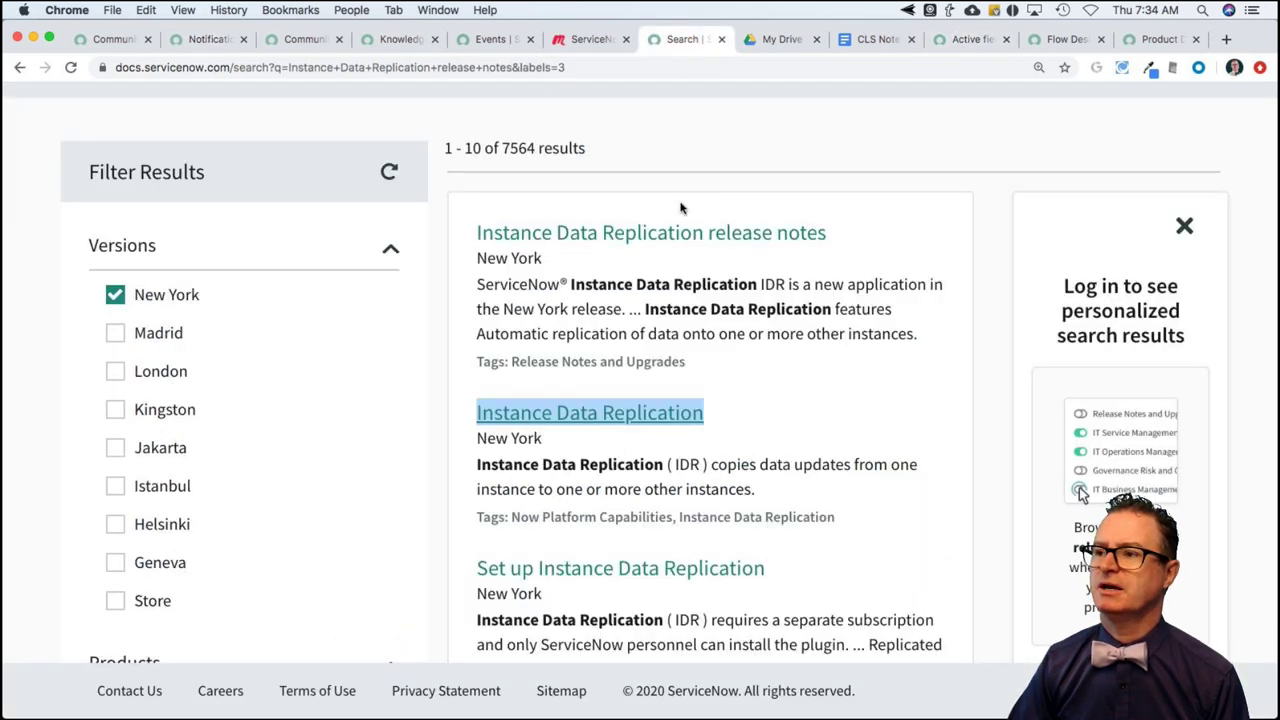
scroll(680, 208, up, 3)
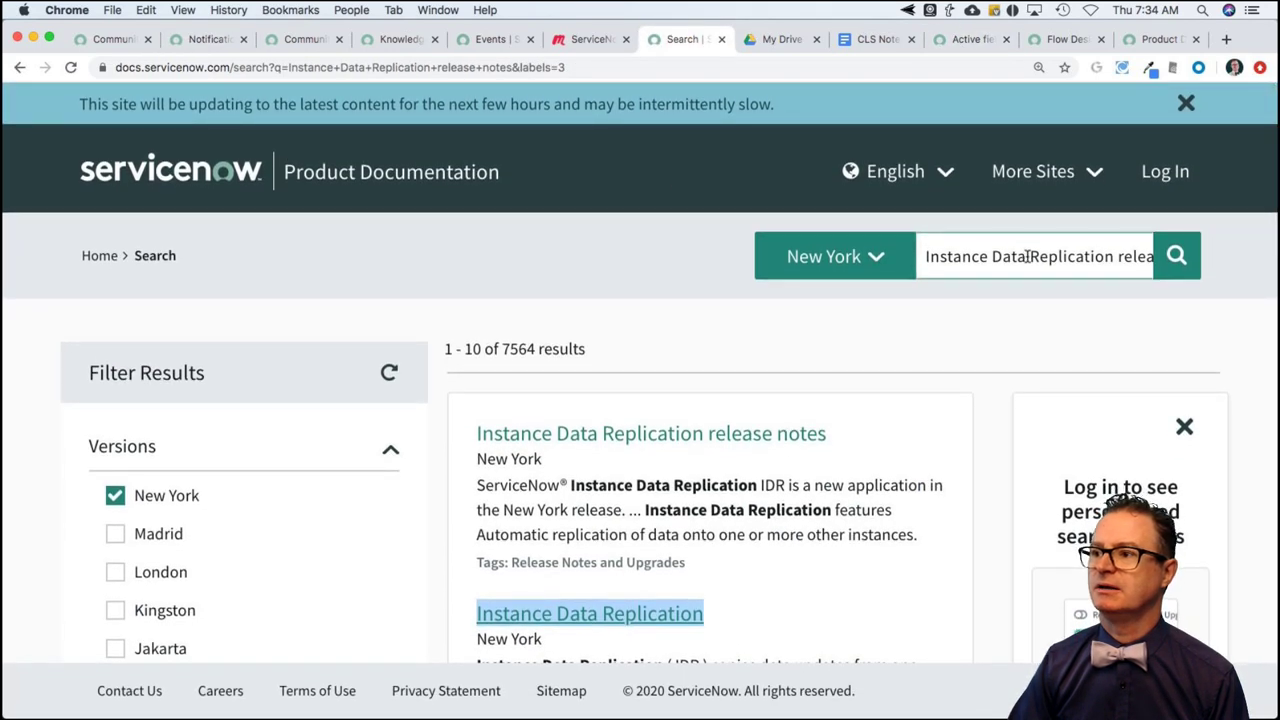
click(1027, 256)
key(super+a)
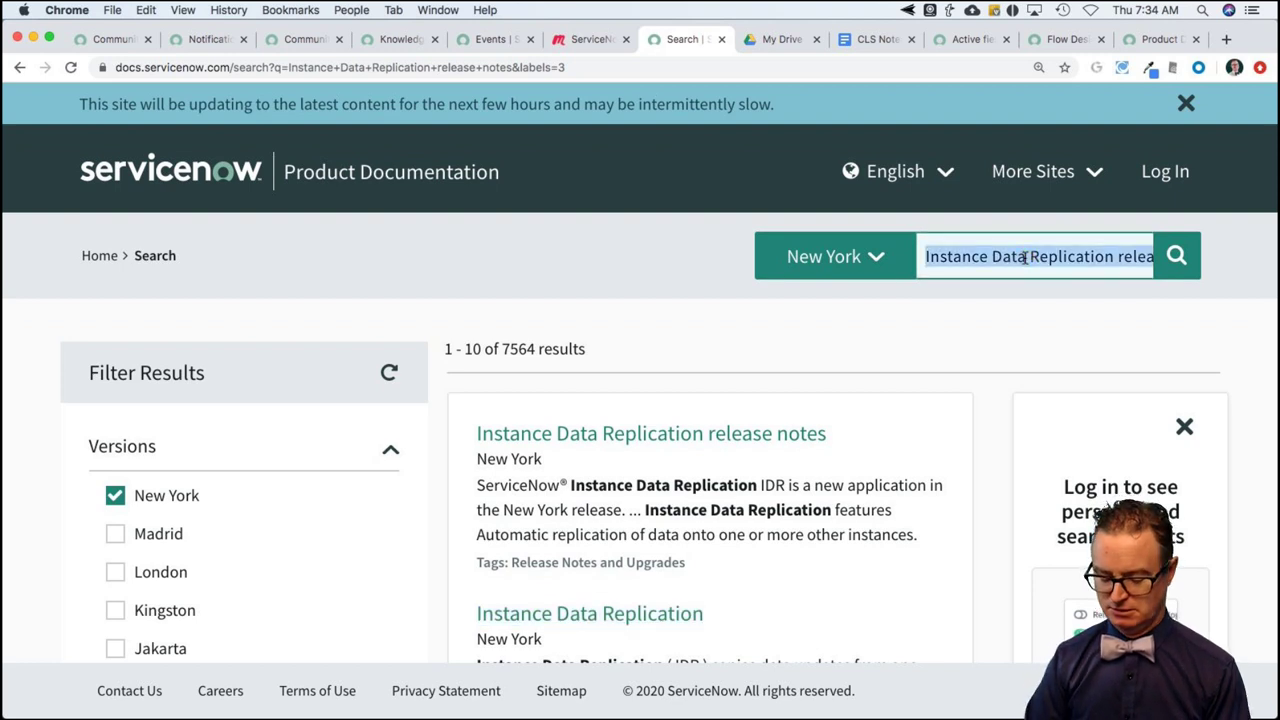
text(debug)
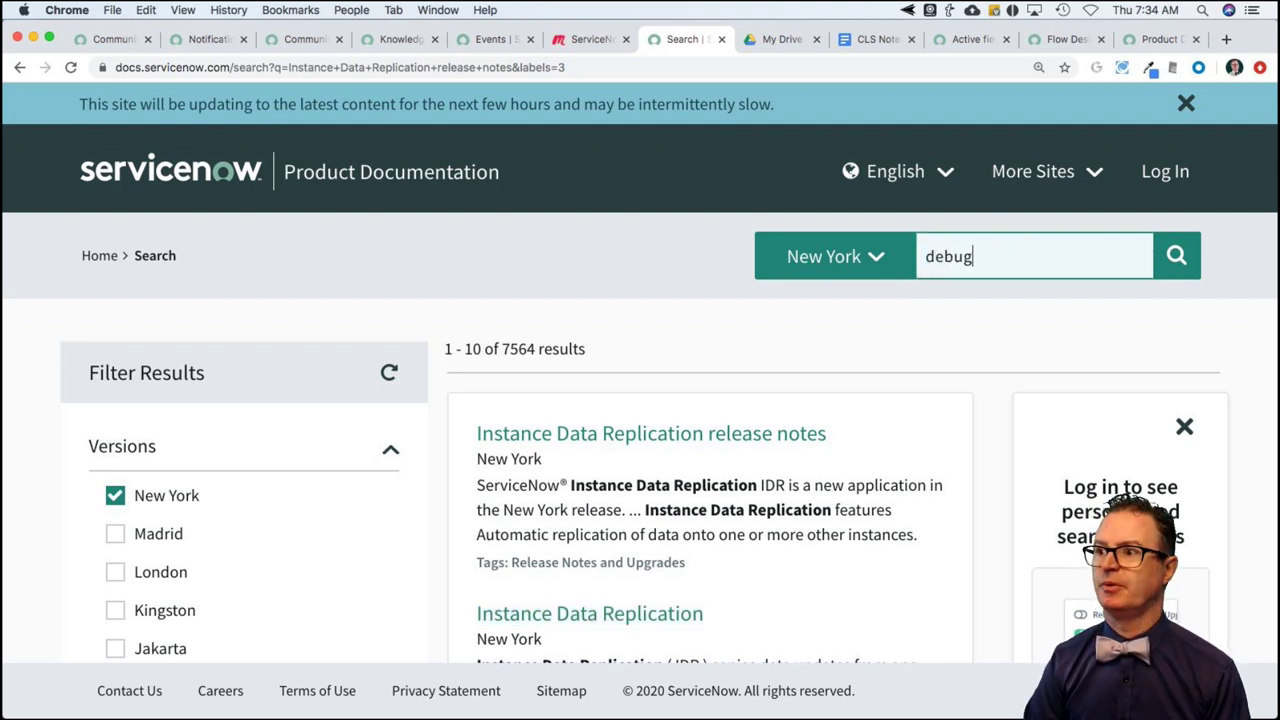
text( notif)
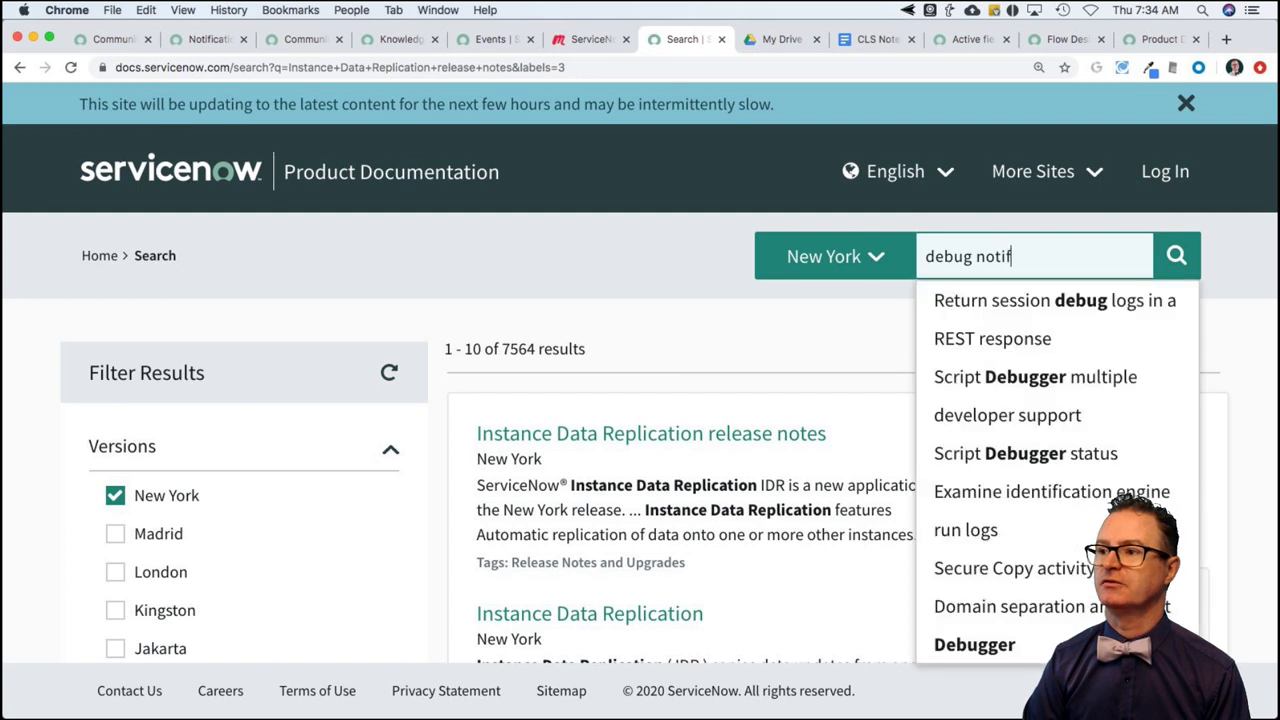
text(ication)
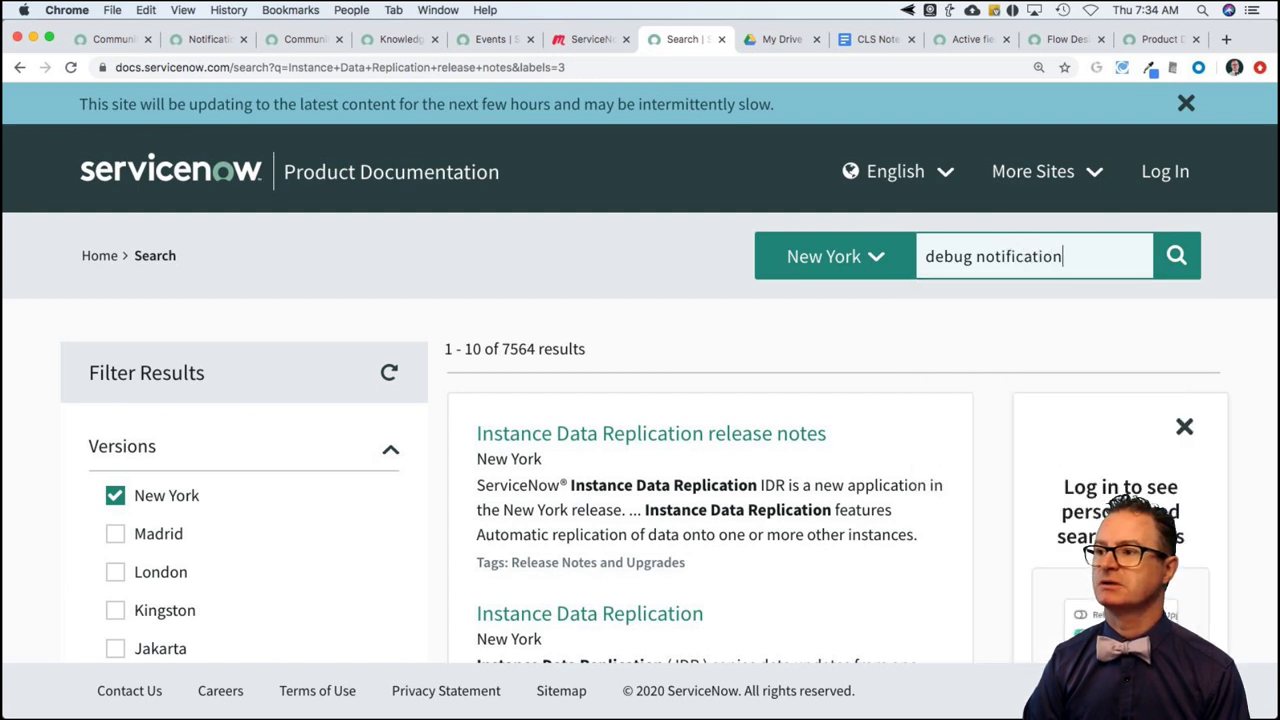
text(s)
key(Return)
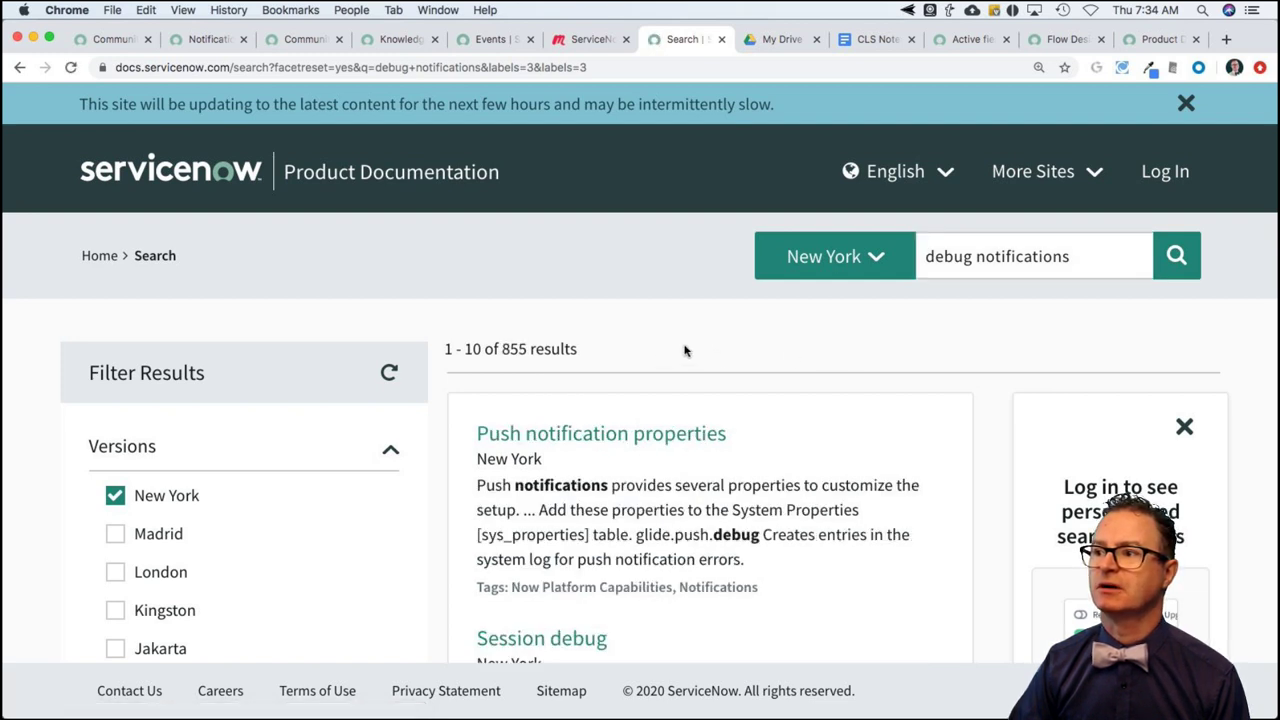
click(1173, 266)
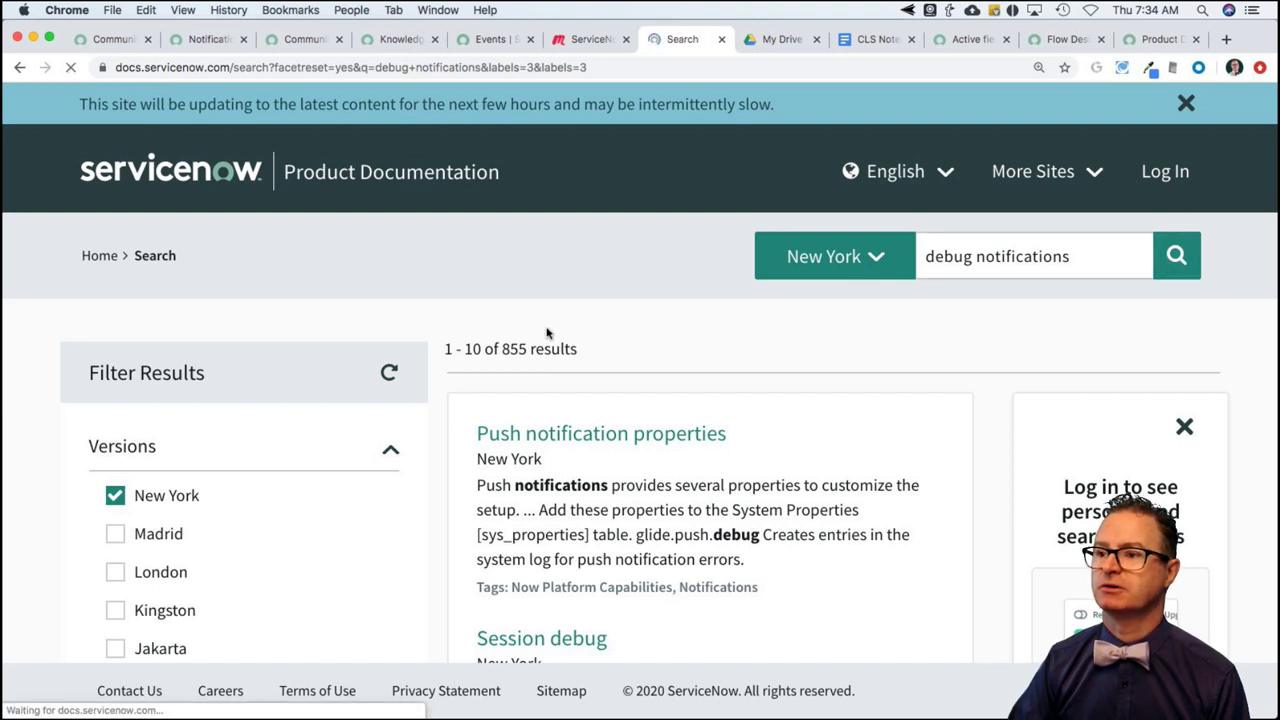
Browse the results, including 'Subscription-based notifications' and 'Debugging applications'
scroll(560, 338, down, 3)
scroll(563, 340, down, 2)
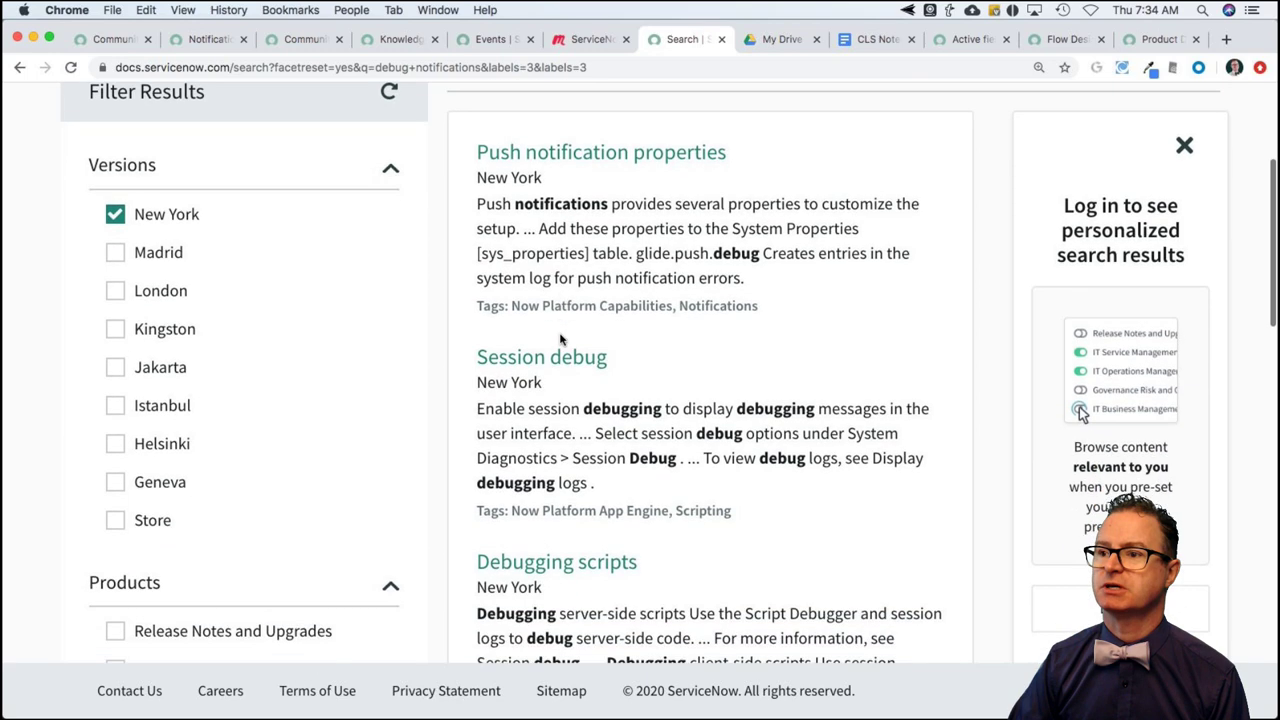
scroll(563, 340, down, 3)
scroll(560, 340, down, 4)
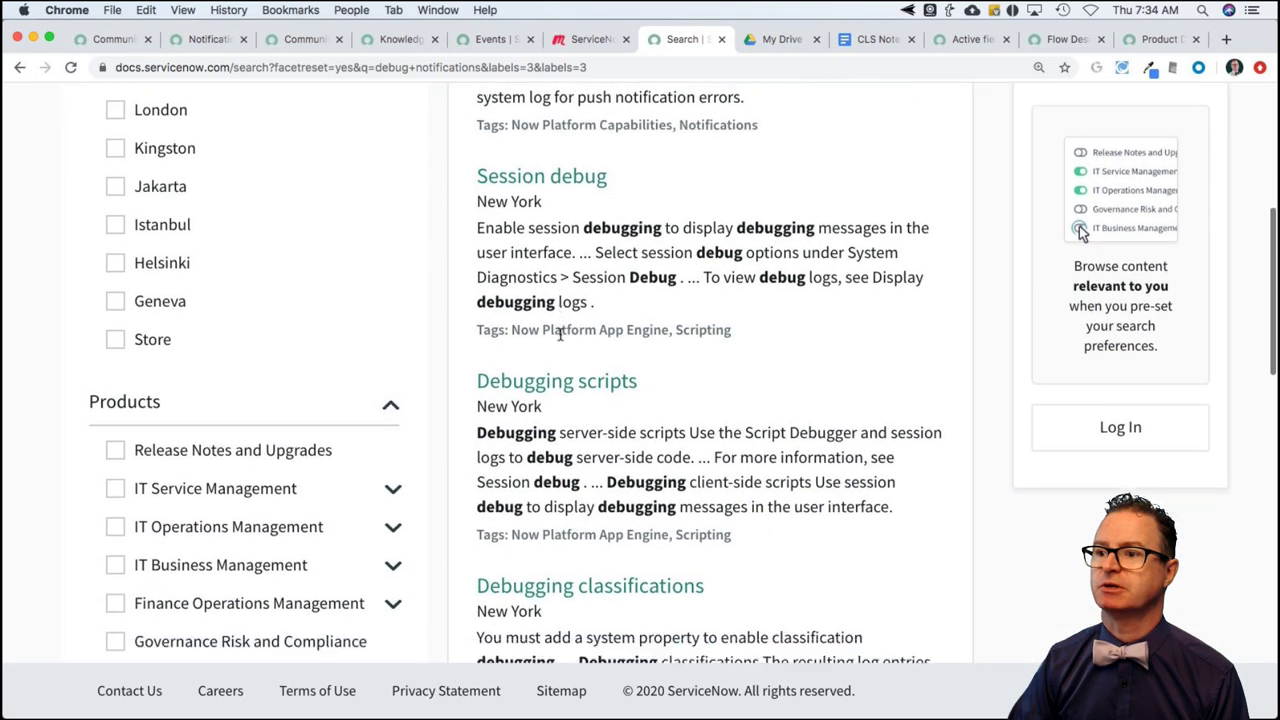
scroll(560, 336, down, 5)
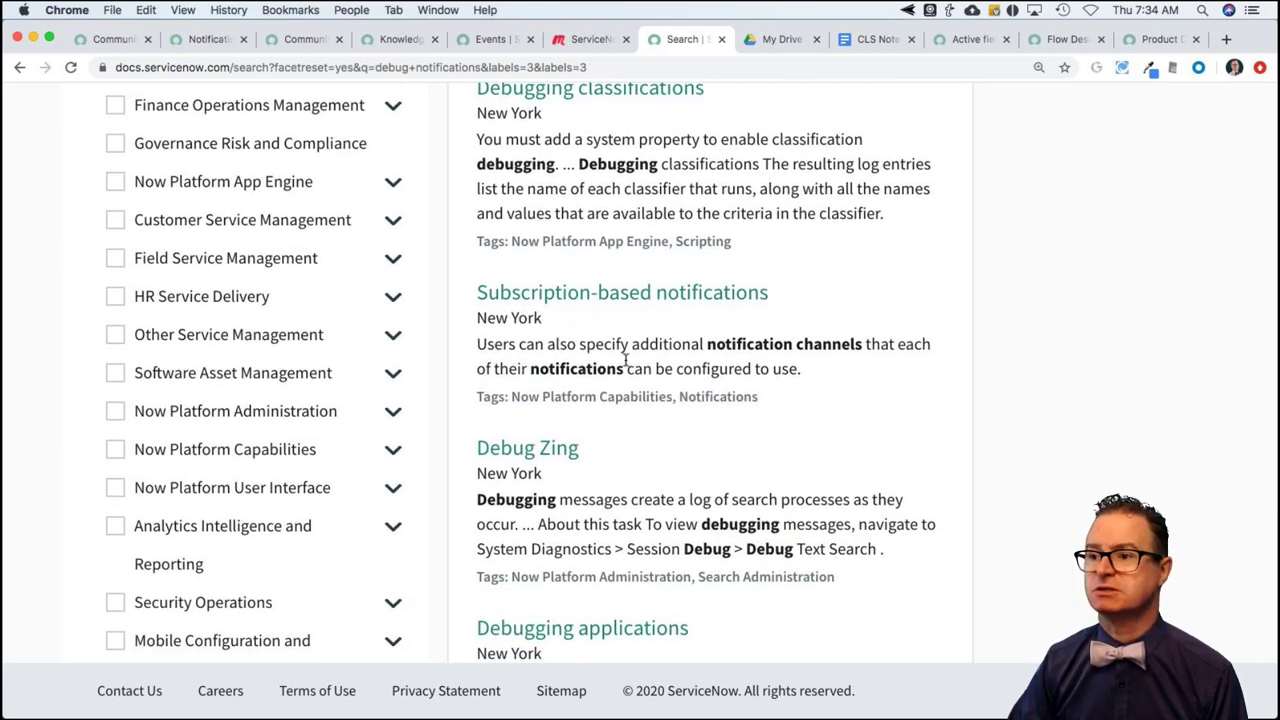
scroll(627, 360, down, 3)
scroll(627, 360, down, 3)
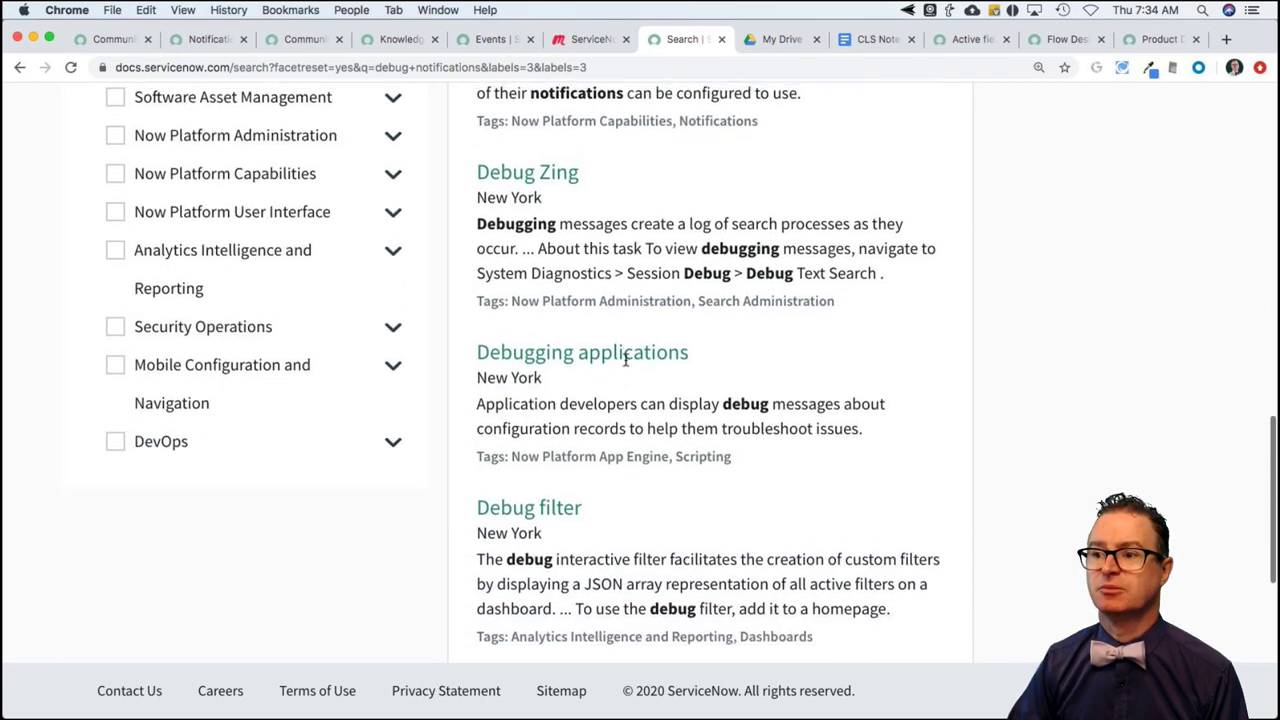
scroll(627, 366, down, 2)
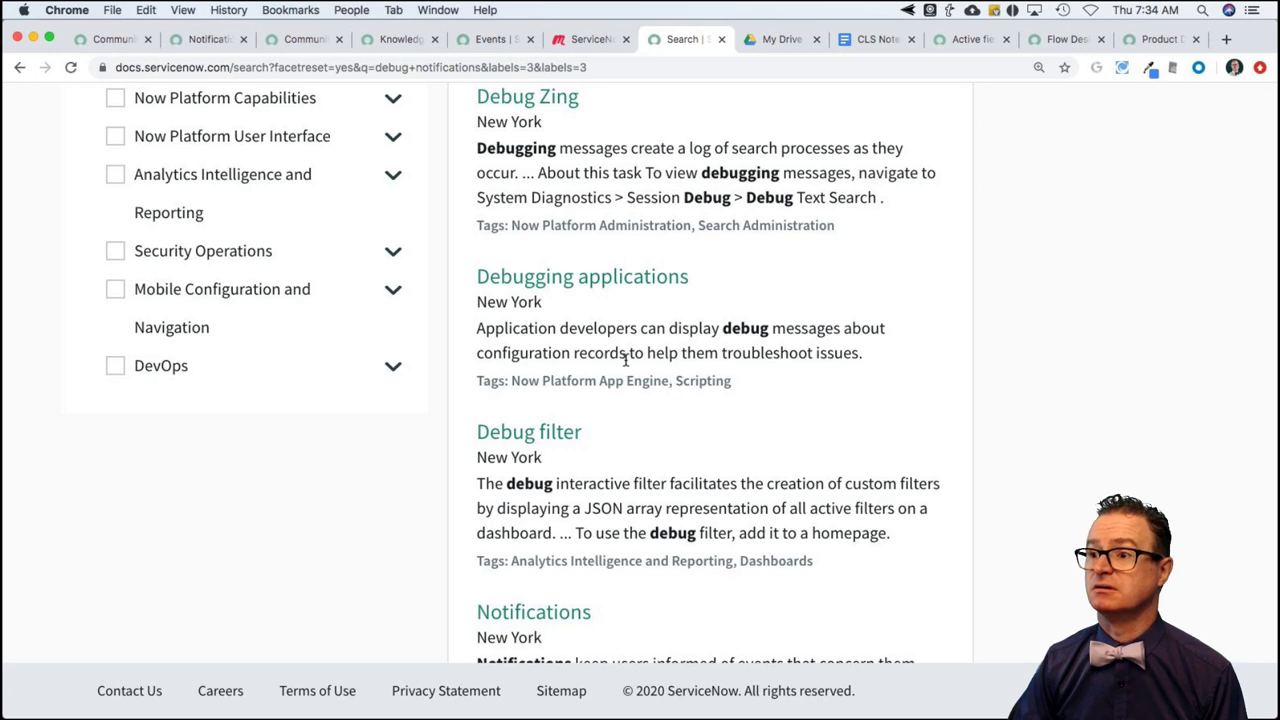
scroll(627, 360, up, 8)
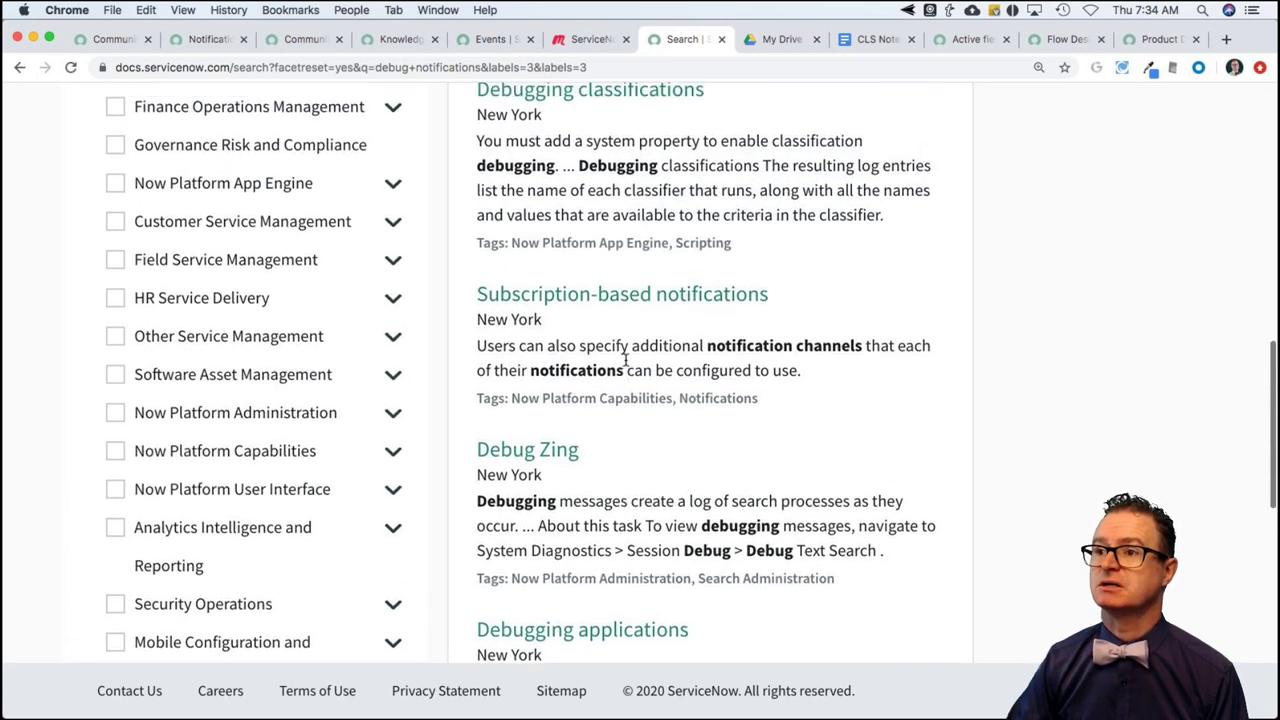
On the notification question, start a reply asking 'Have you tried the Preview Notification...'
click(212, 44)
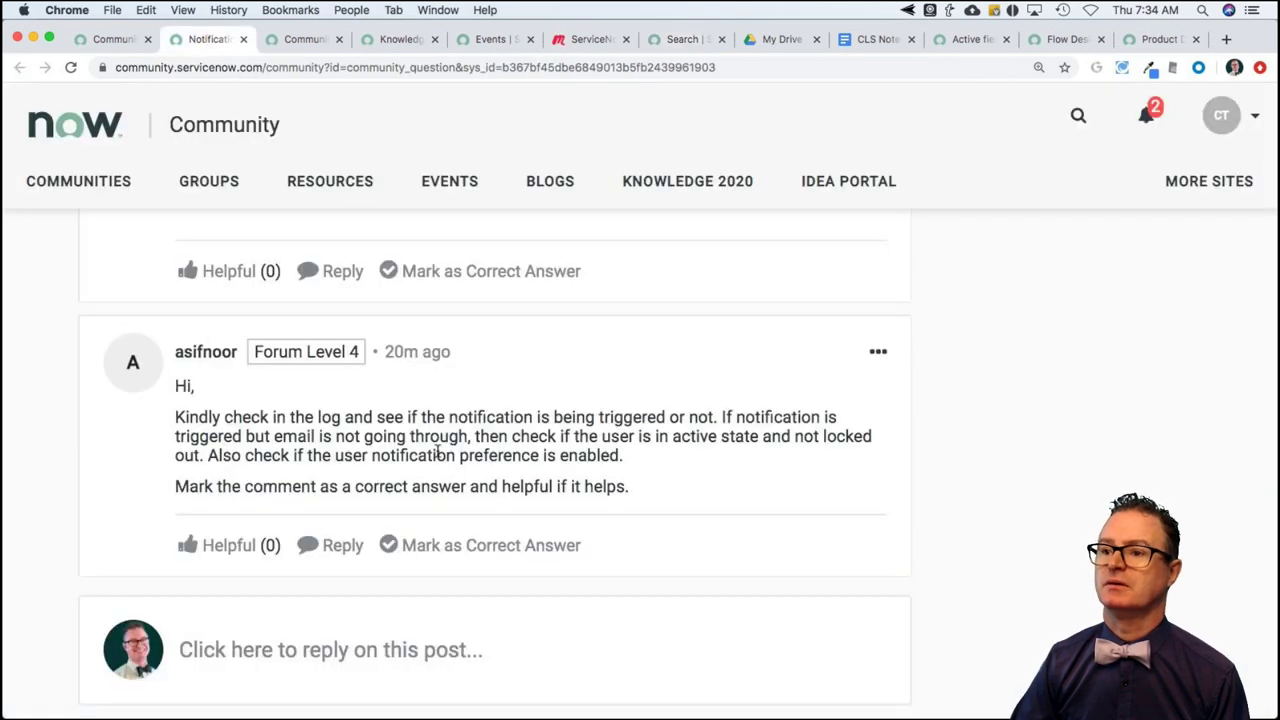
scroll(460, 515, down, 1)
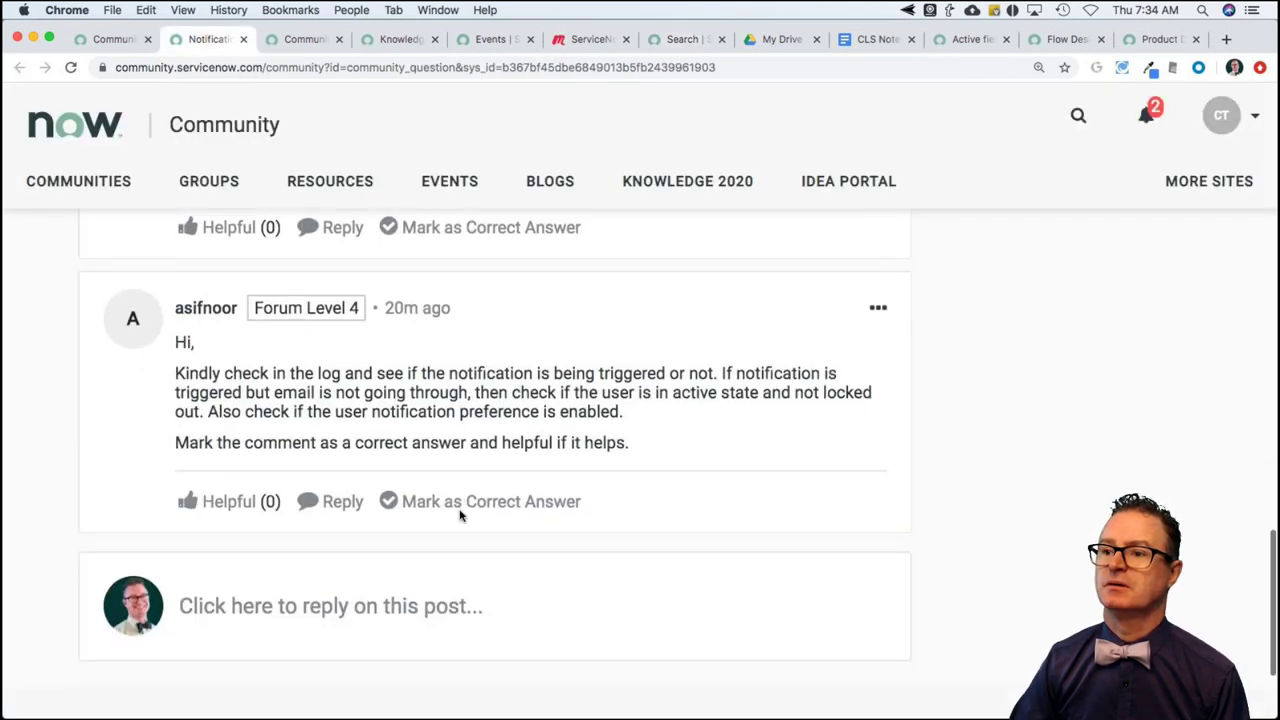
click(312, 608)
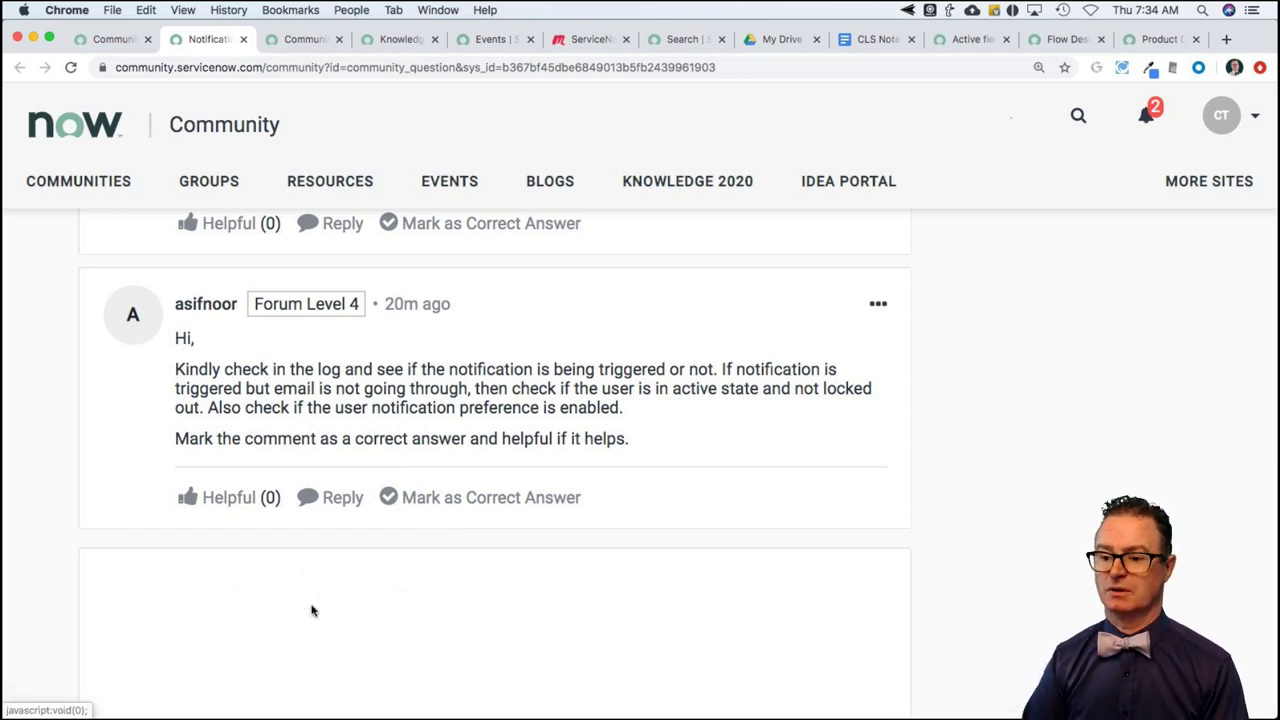
text(H)
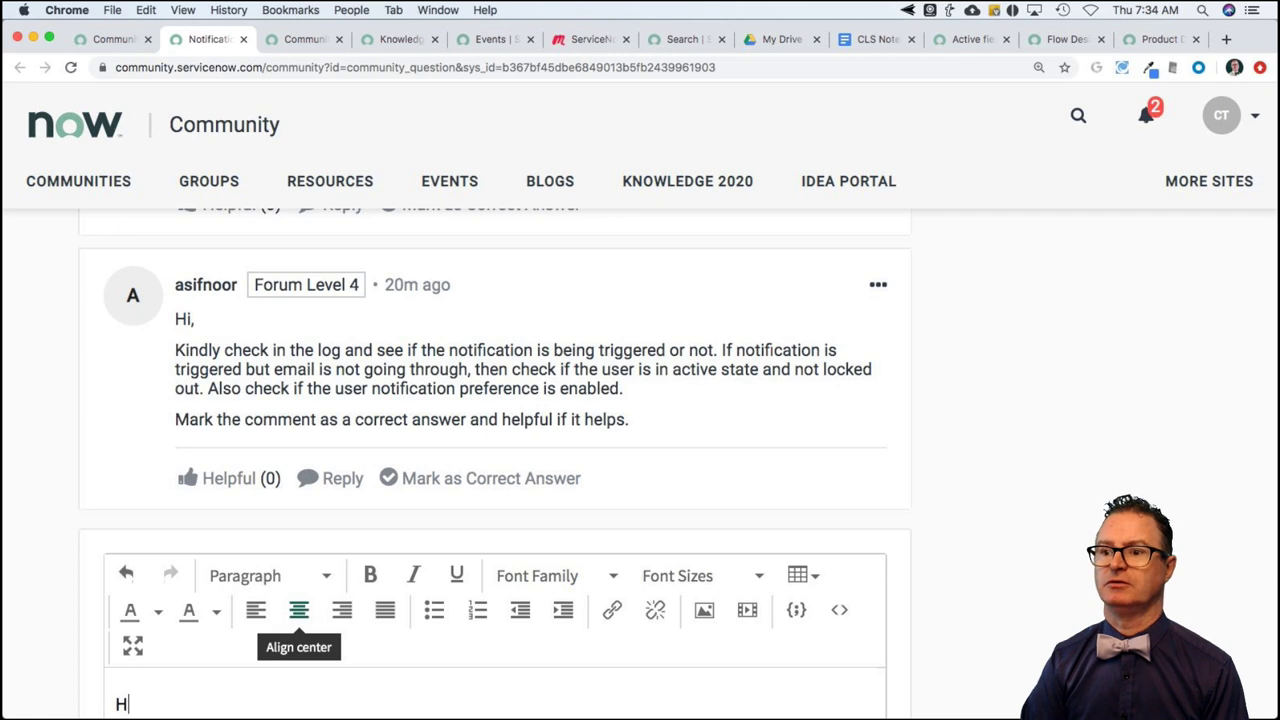
text(ave you tried the P)
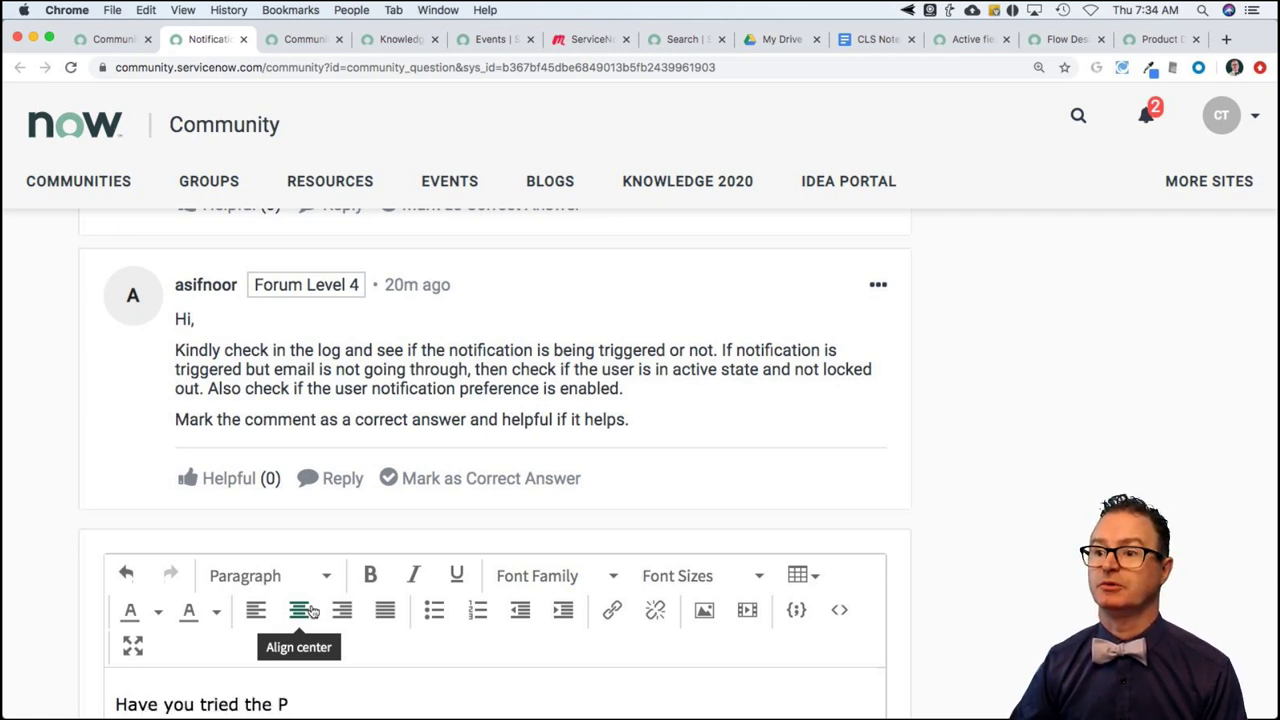
scroll(311, 611, down, 5)
text(Pr)
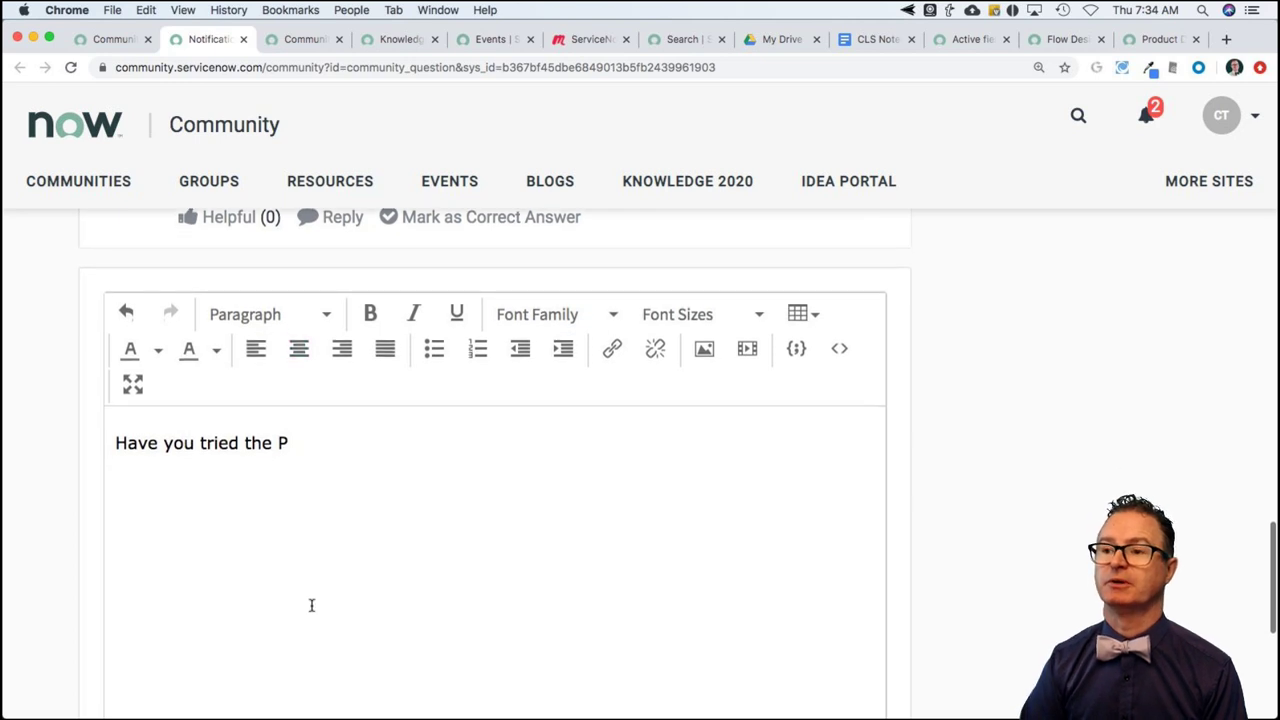
text(ev)
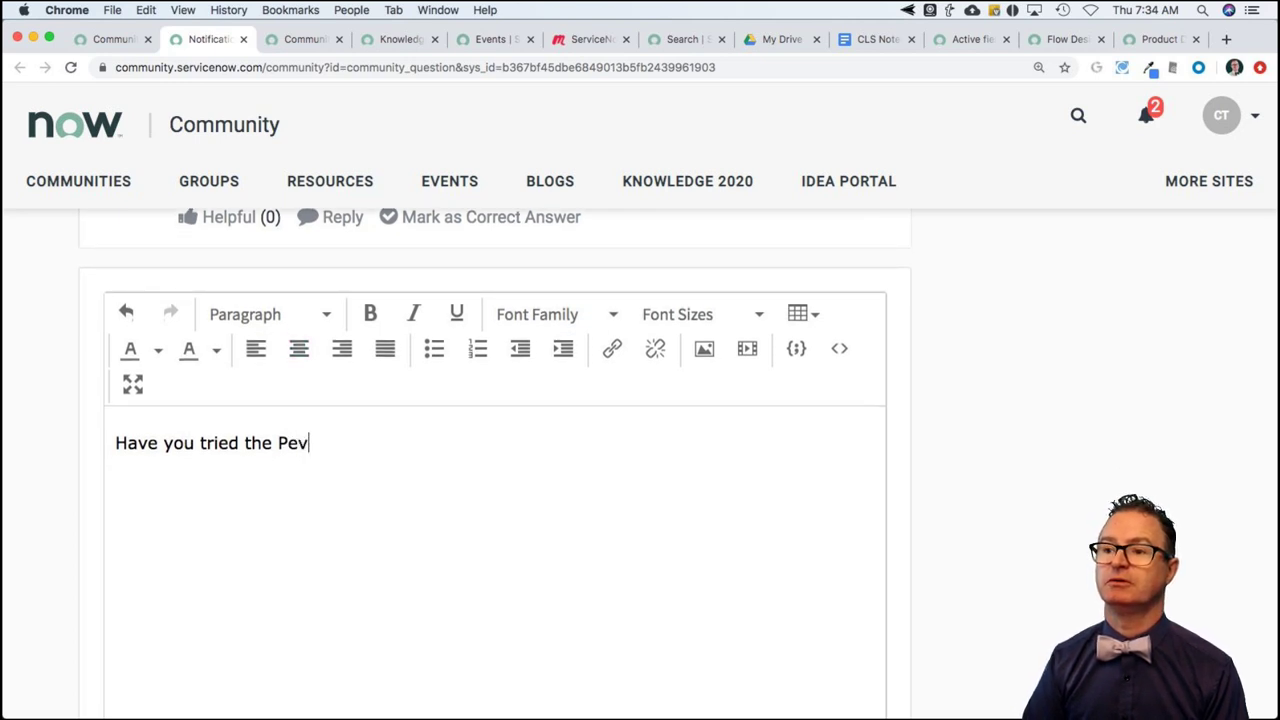
text(iew Not)
text(i)
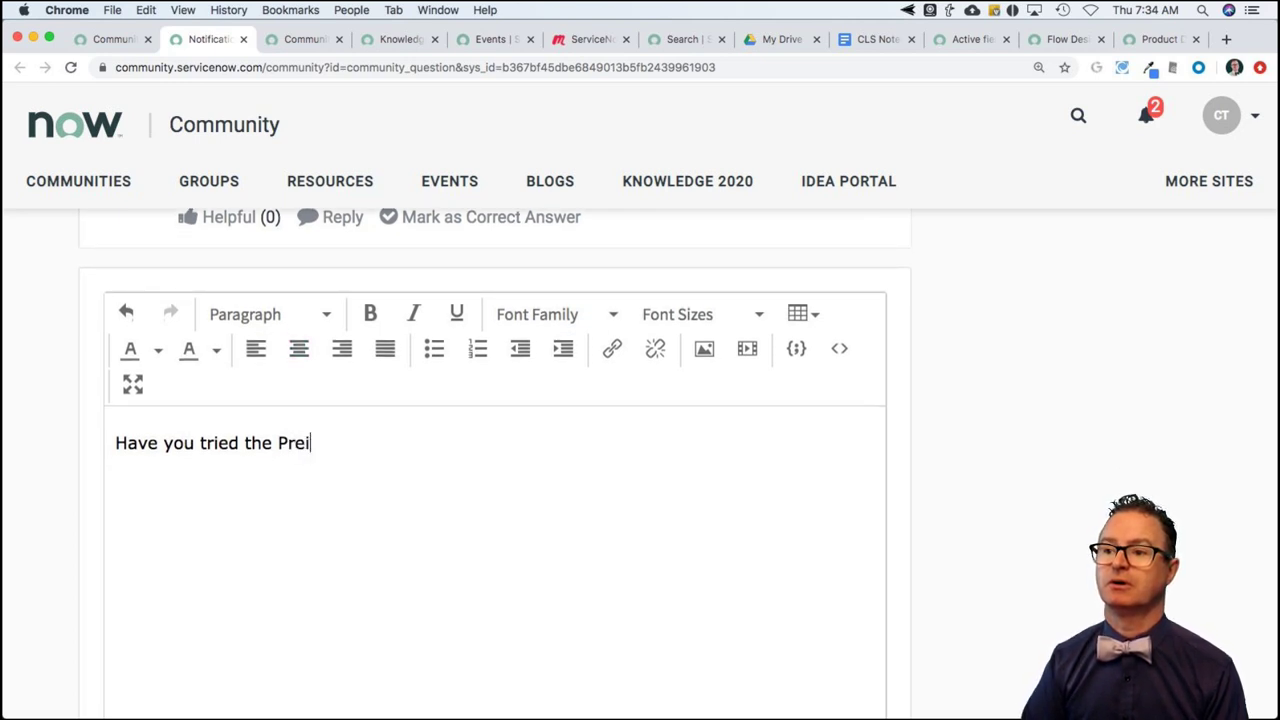
key(BackSpace)
text(view Noti)
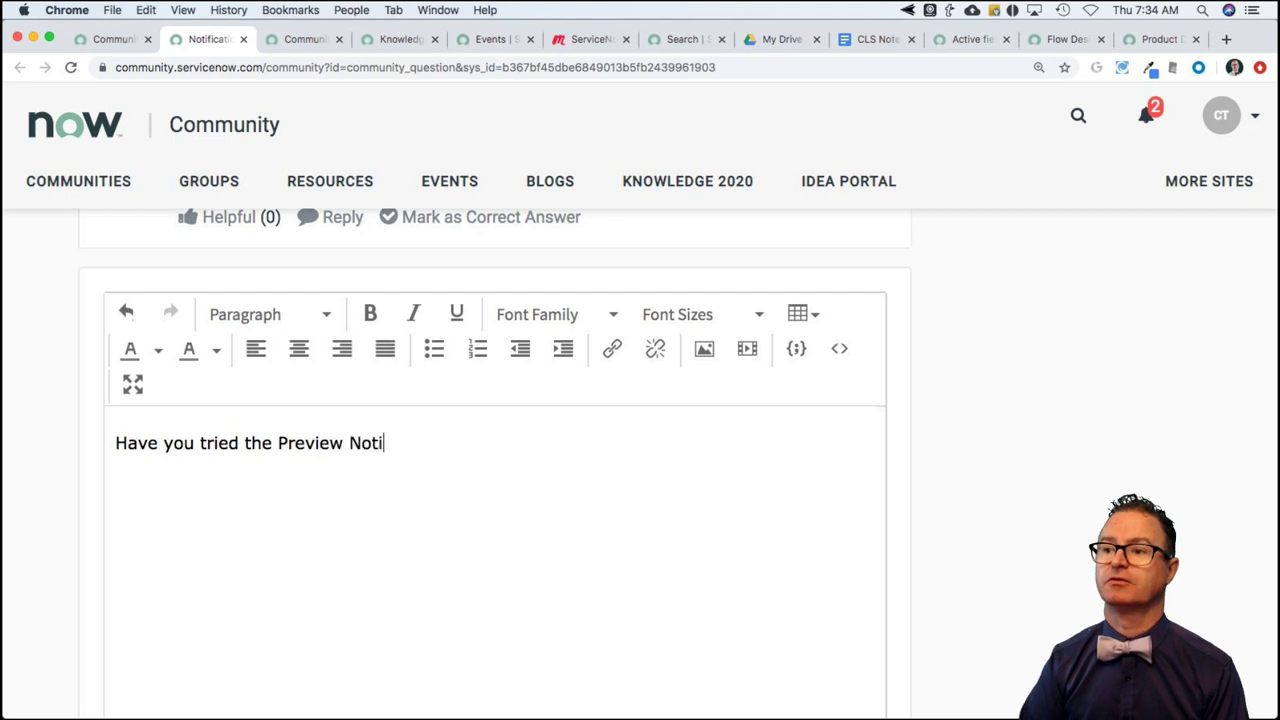
text(dicatio)
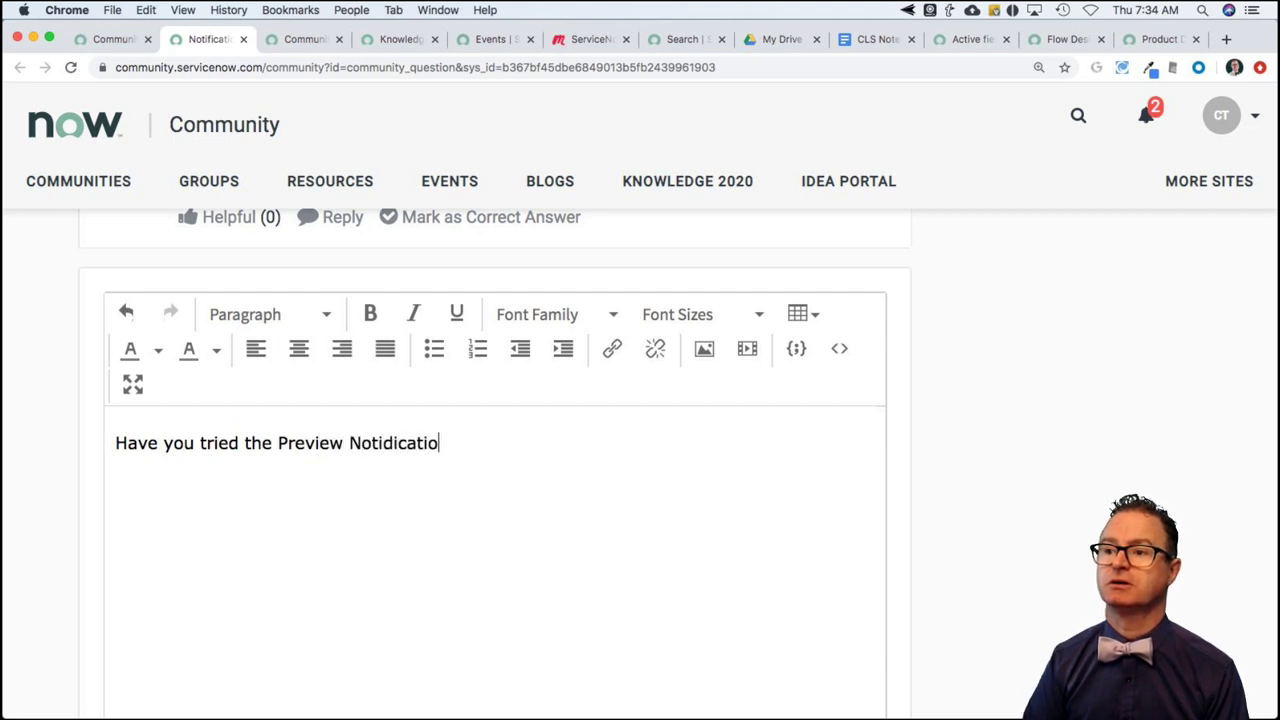
key(BackSpace)
key(BackSpace)
key(BackSpace)
key(BackSpace)
key(BackSpace)
key(BackSpace)
key(BackSpace)
Finish the reply about the button (UI action) on the Notification form, ending 'Great for debugging.', and post it
text(f)
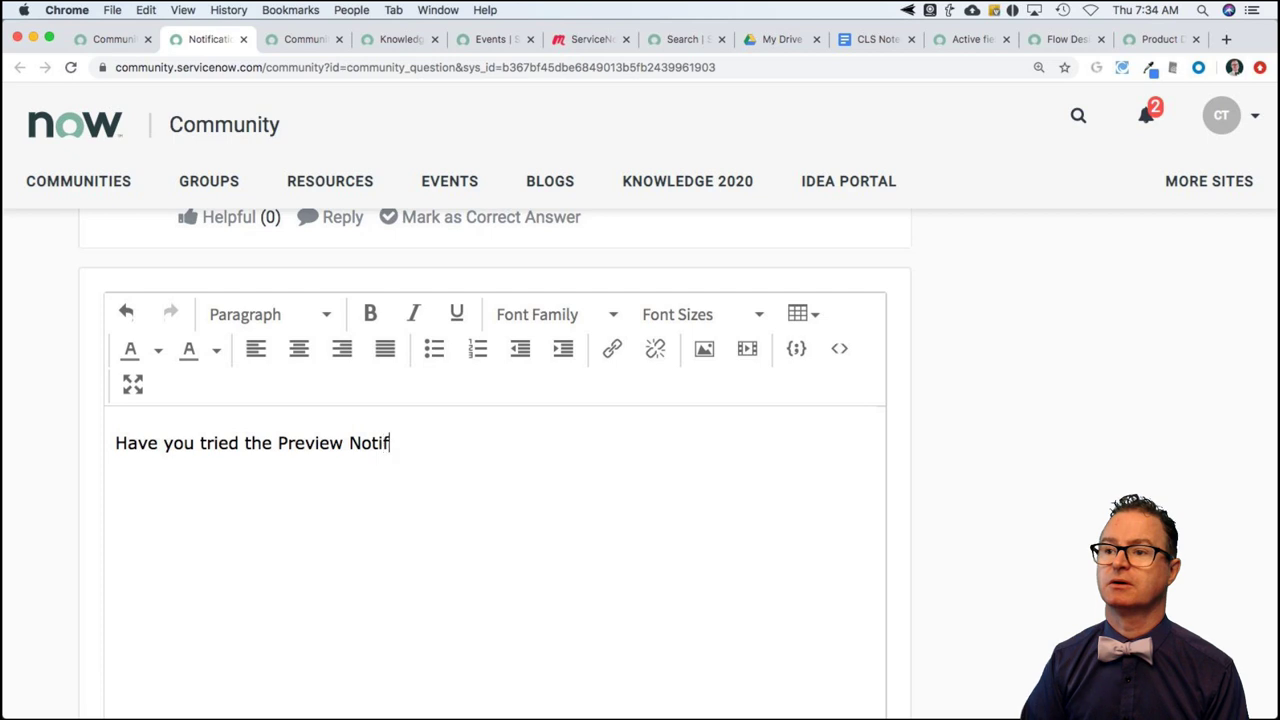
text(ication)
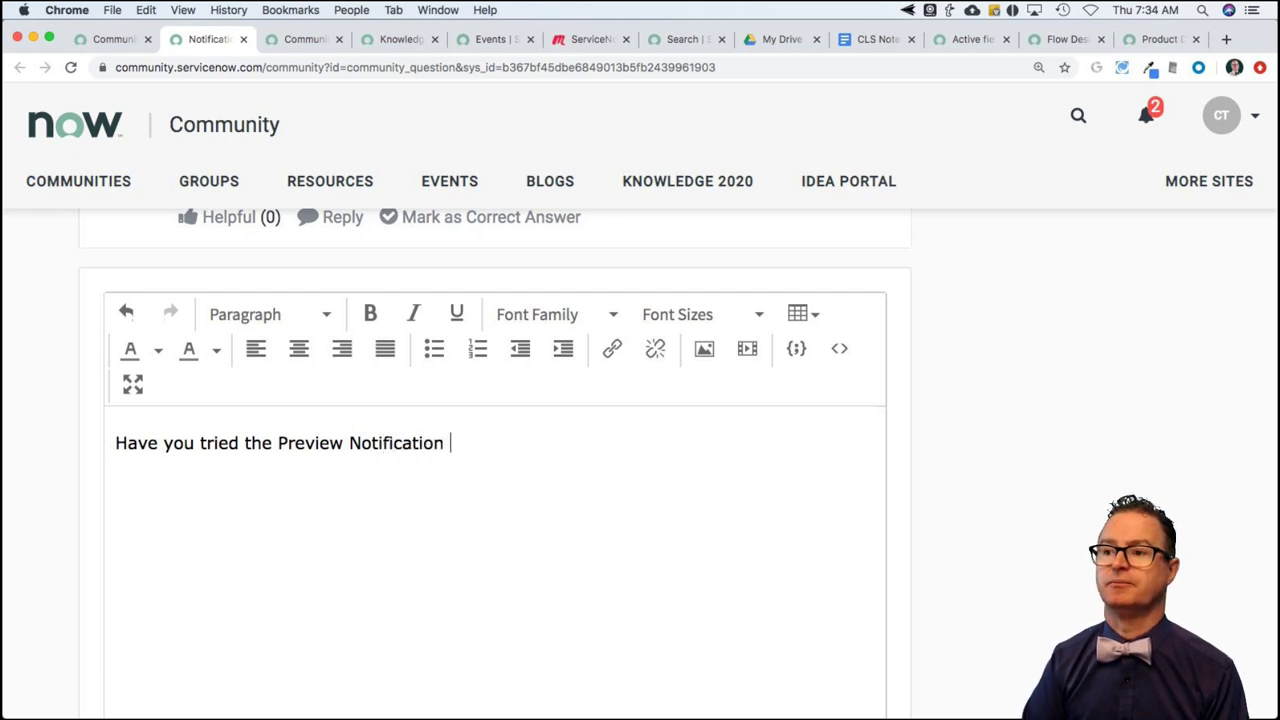
text( but)
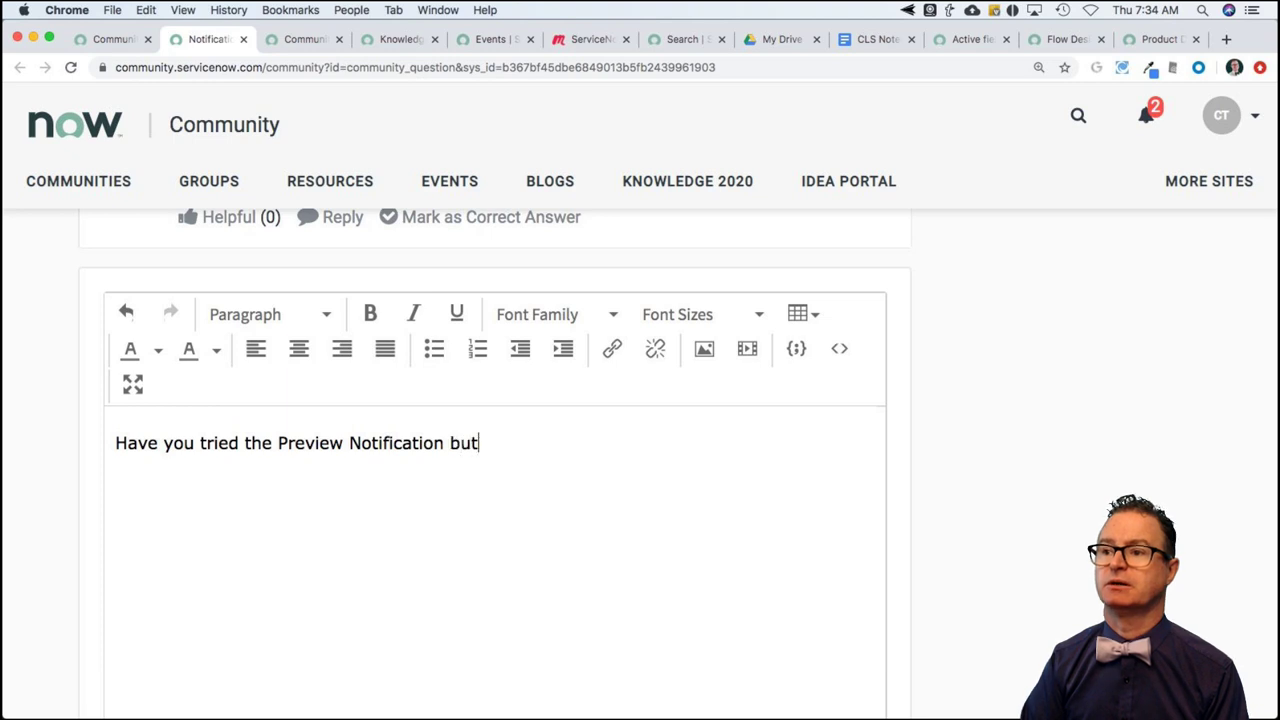
text(ton (UI )
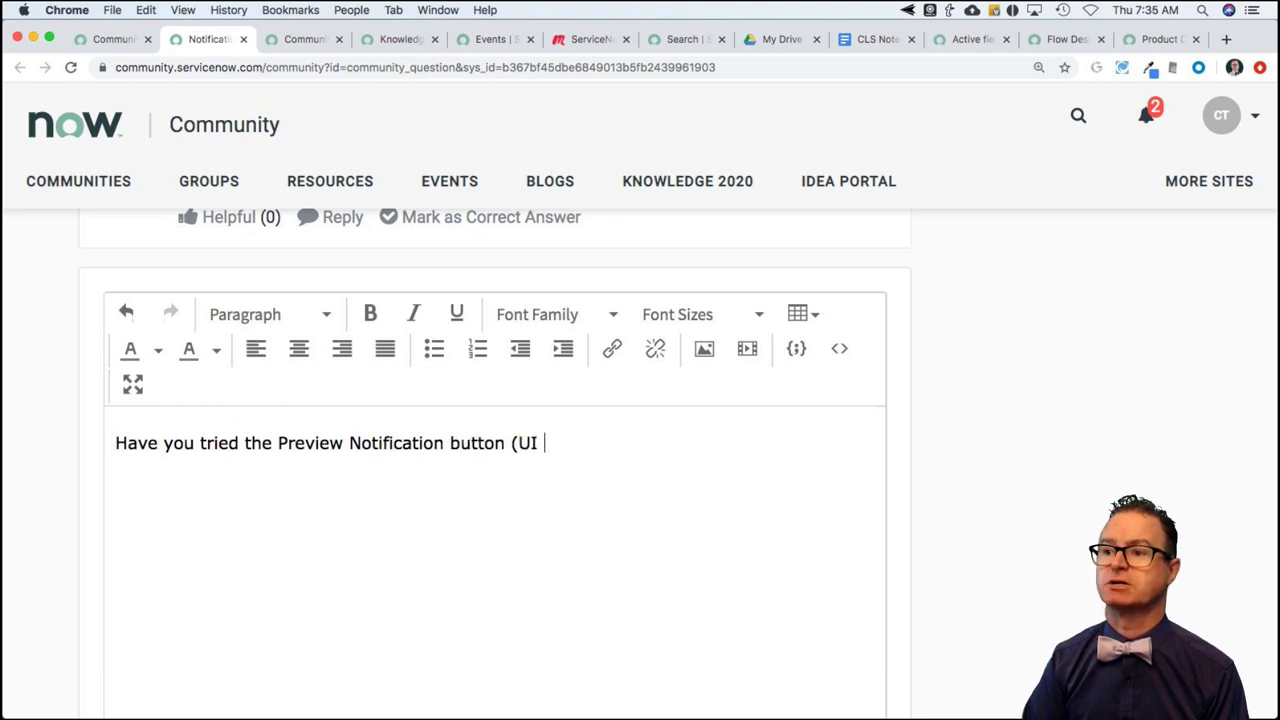
text(action) )
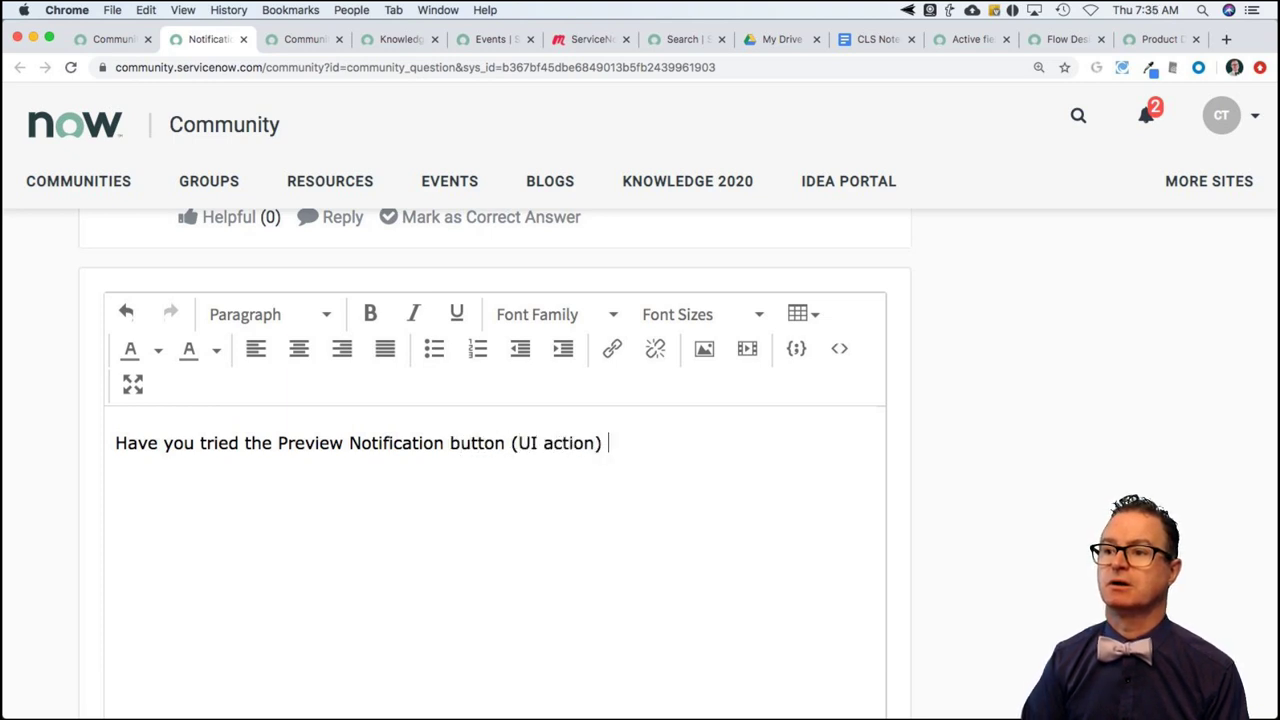
text(on the Noti)
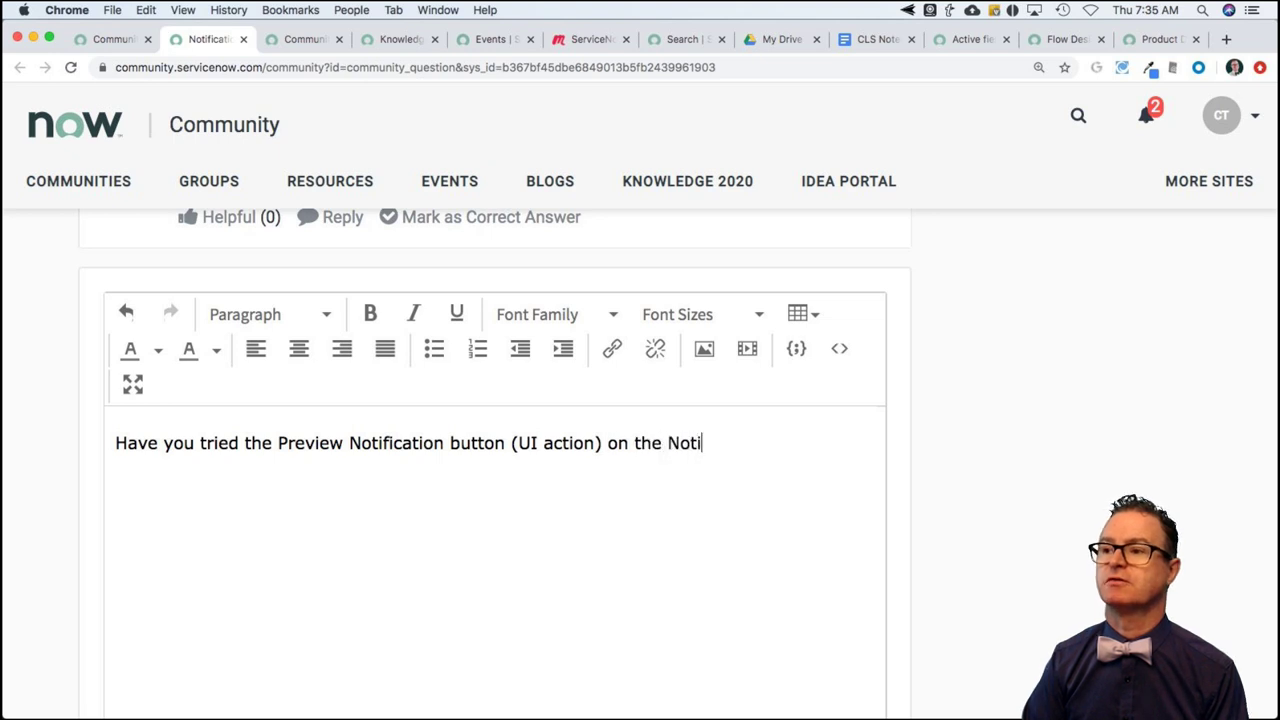
text(fication for)
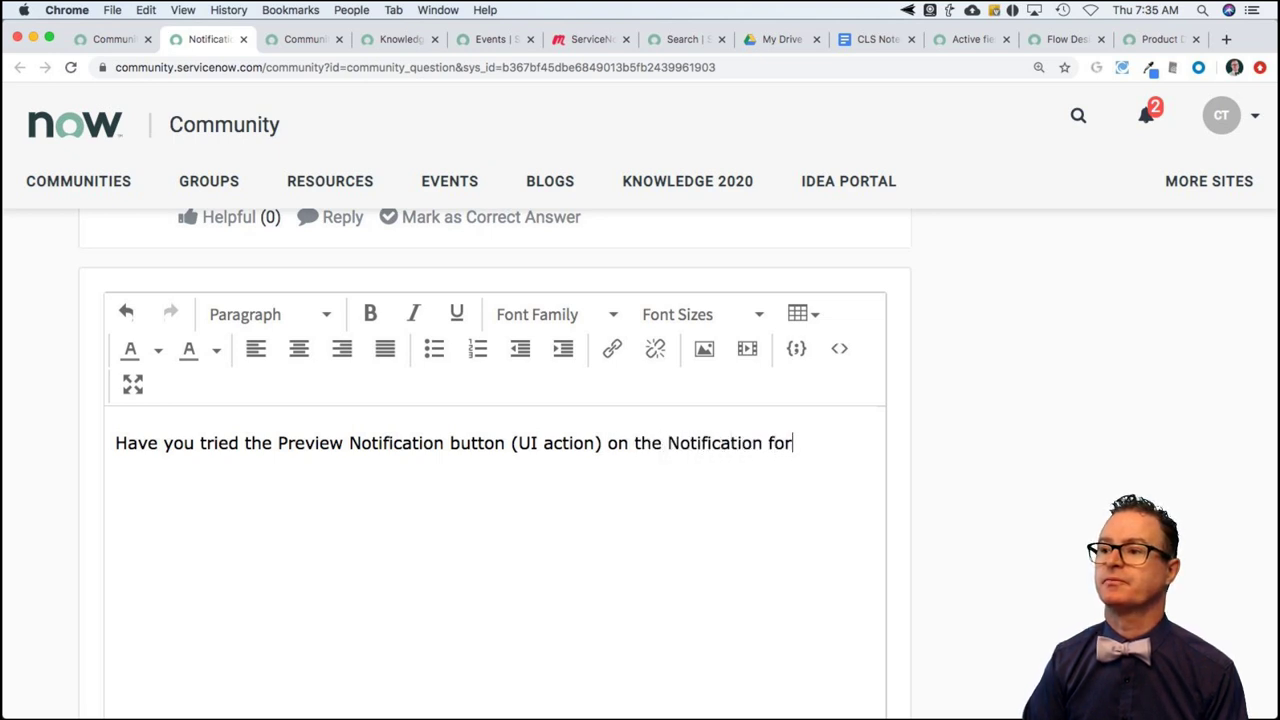
text(m? IT)
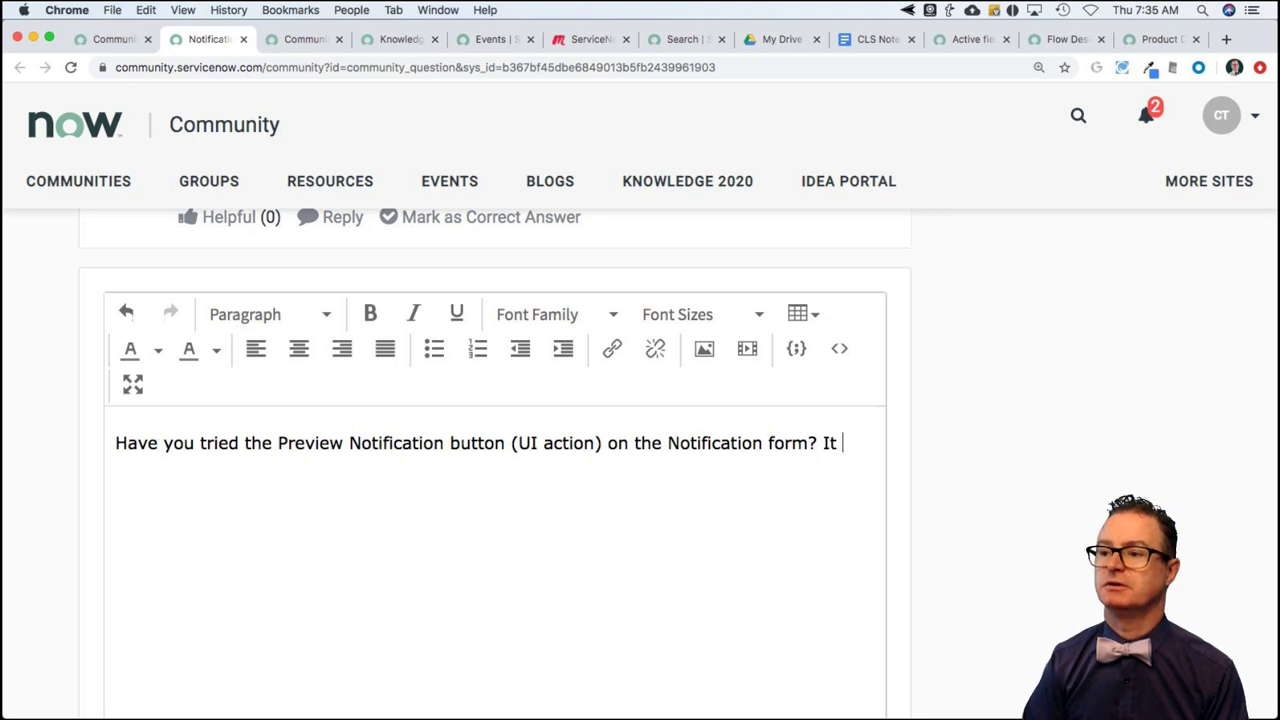
text( often r)
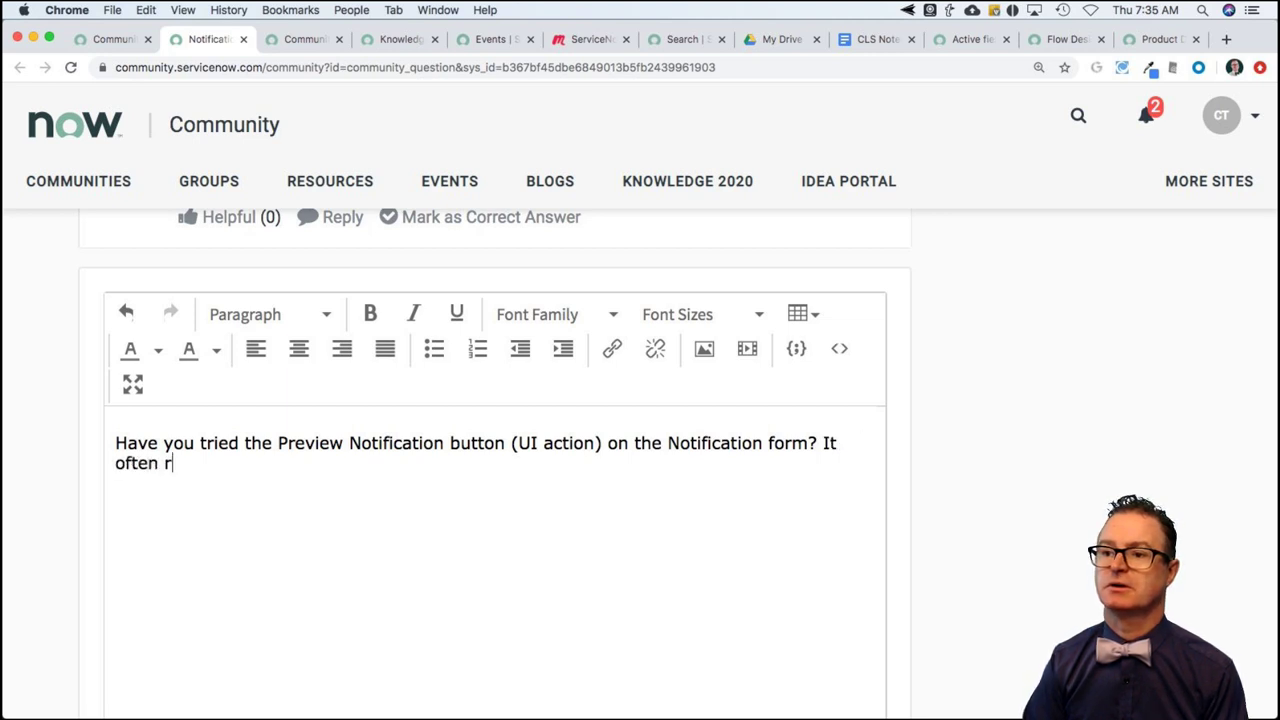
text(evea)
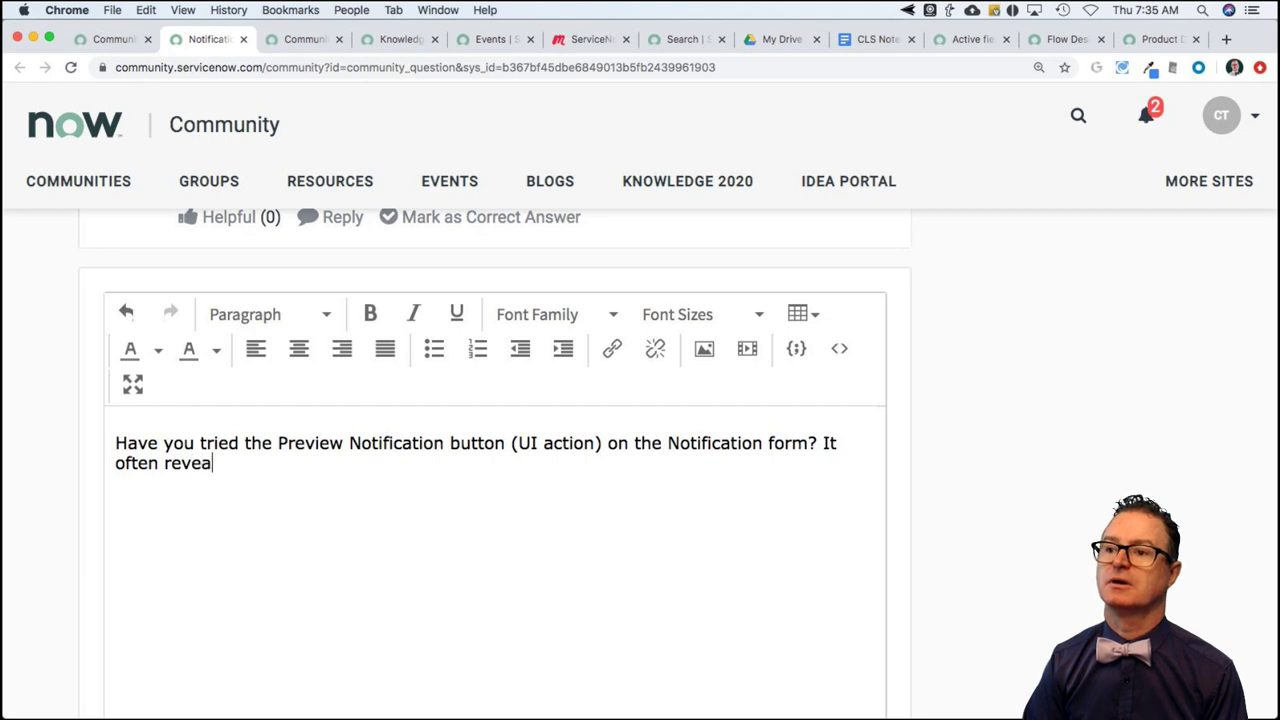
text(ls why)
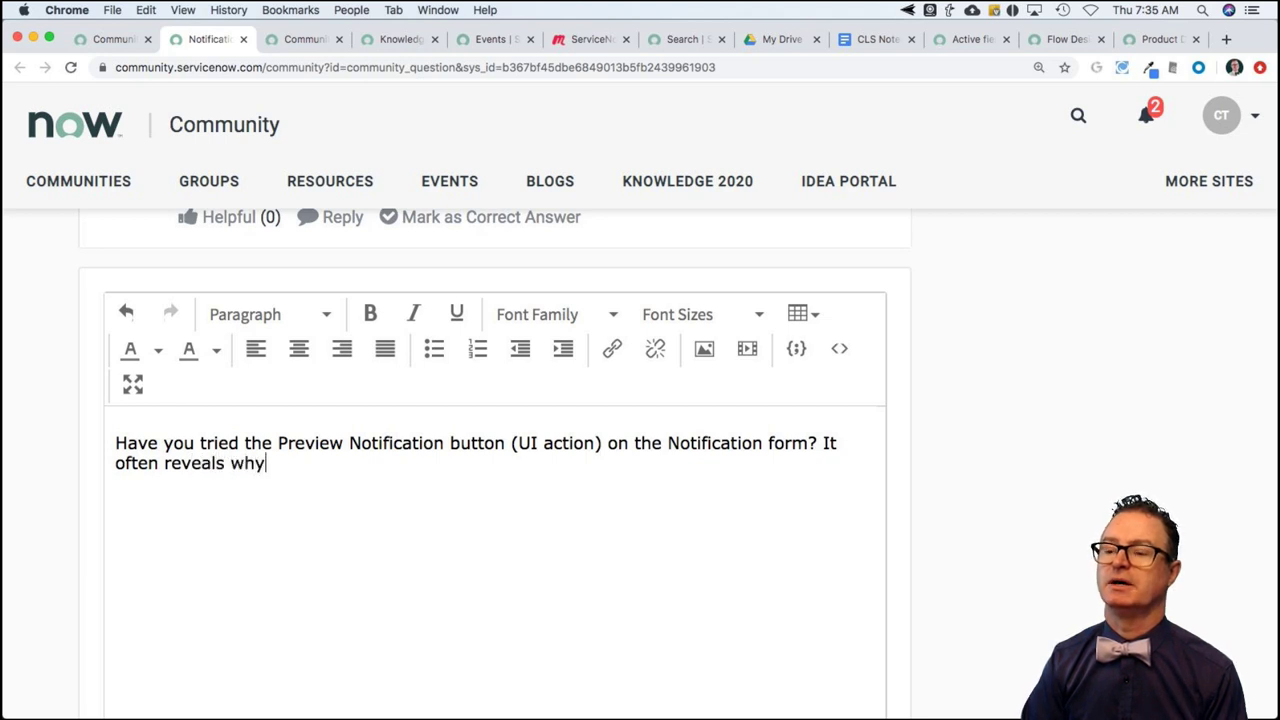
text( someone)
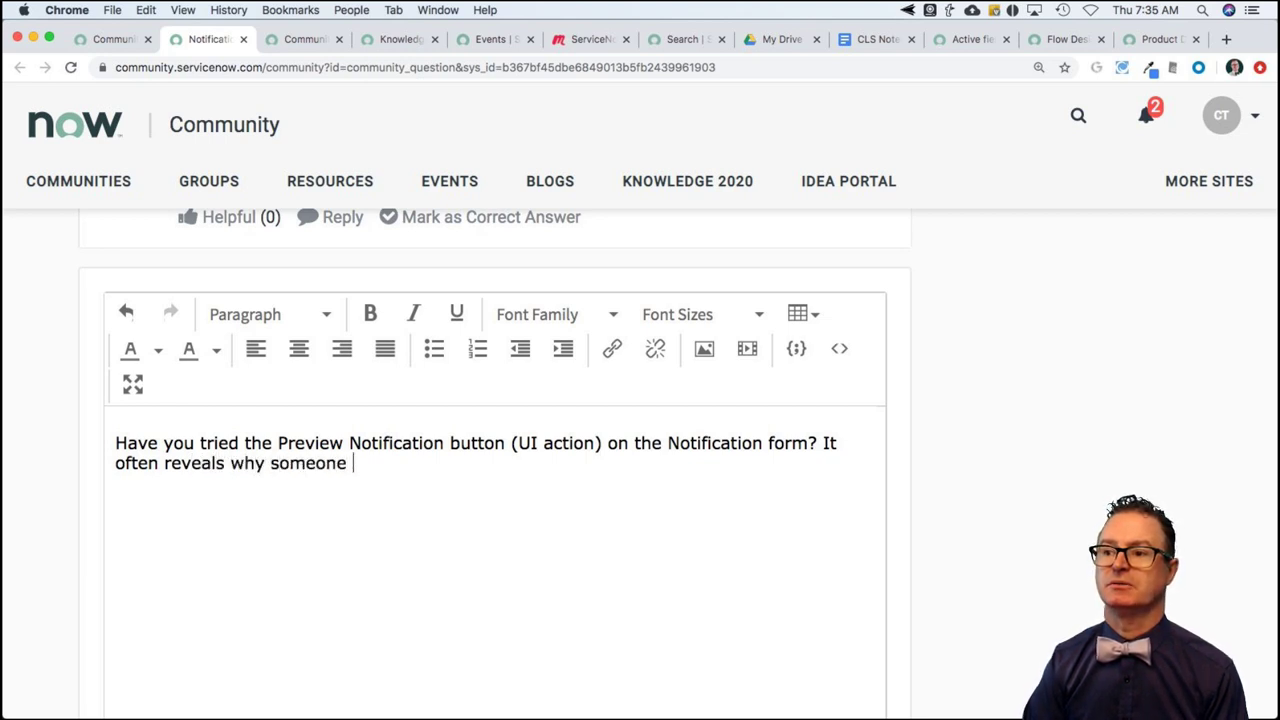
text( wouldn't g)
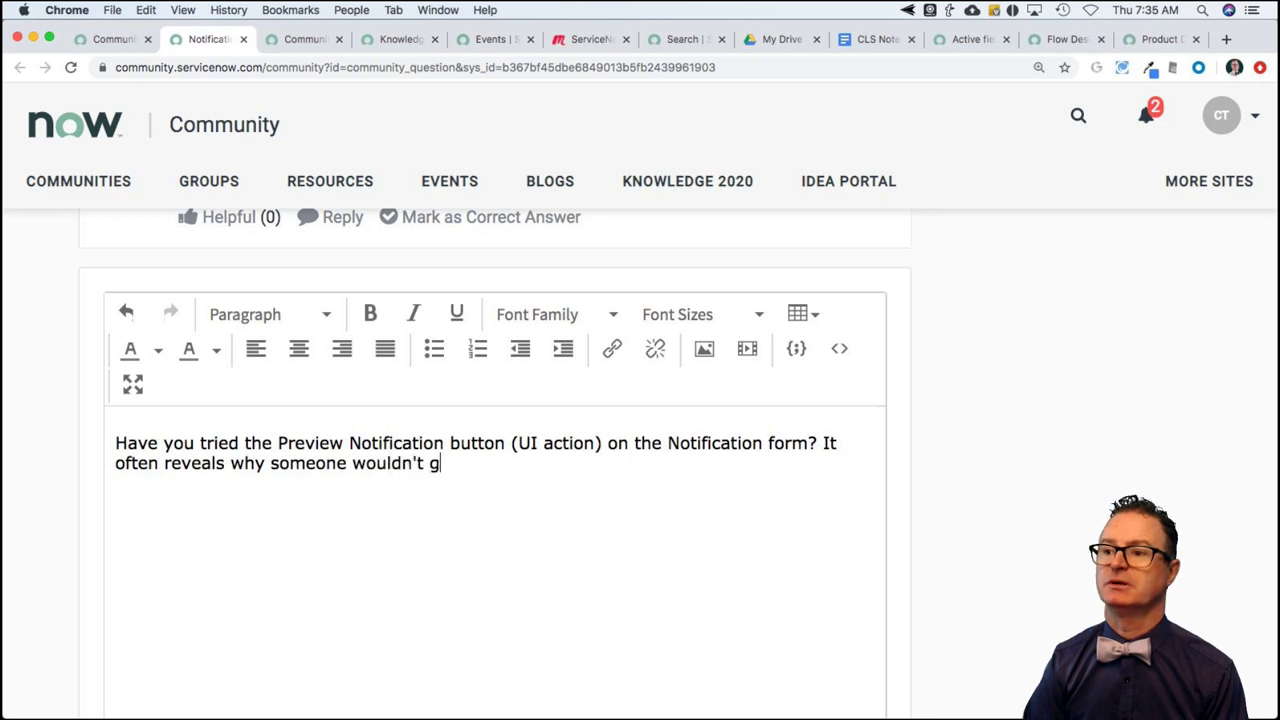
text(et a notifi)
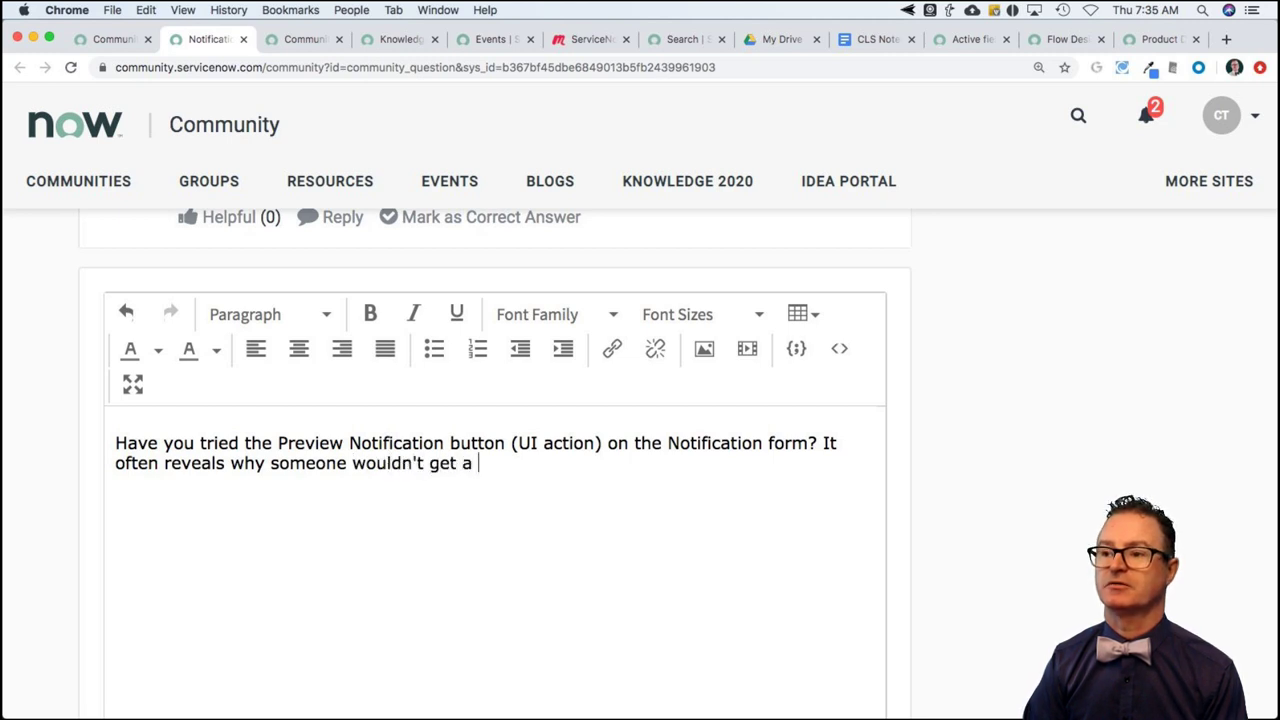
text(ation)
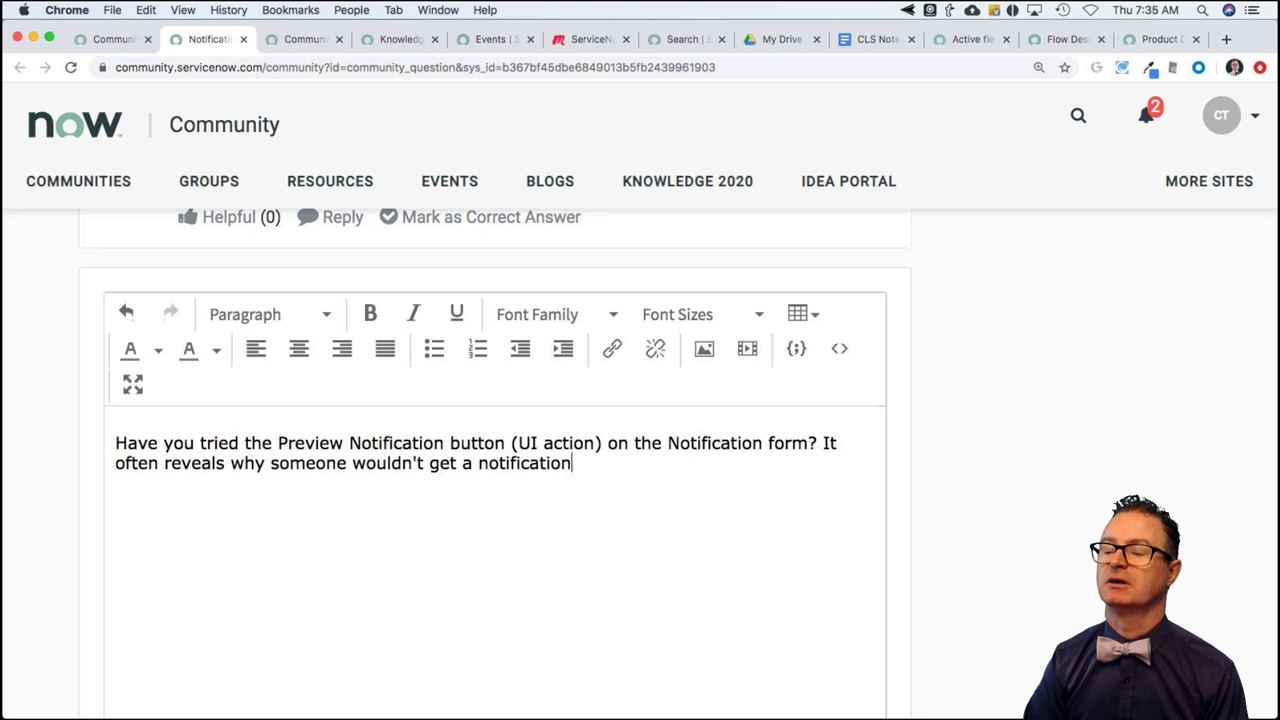
text(. )
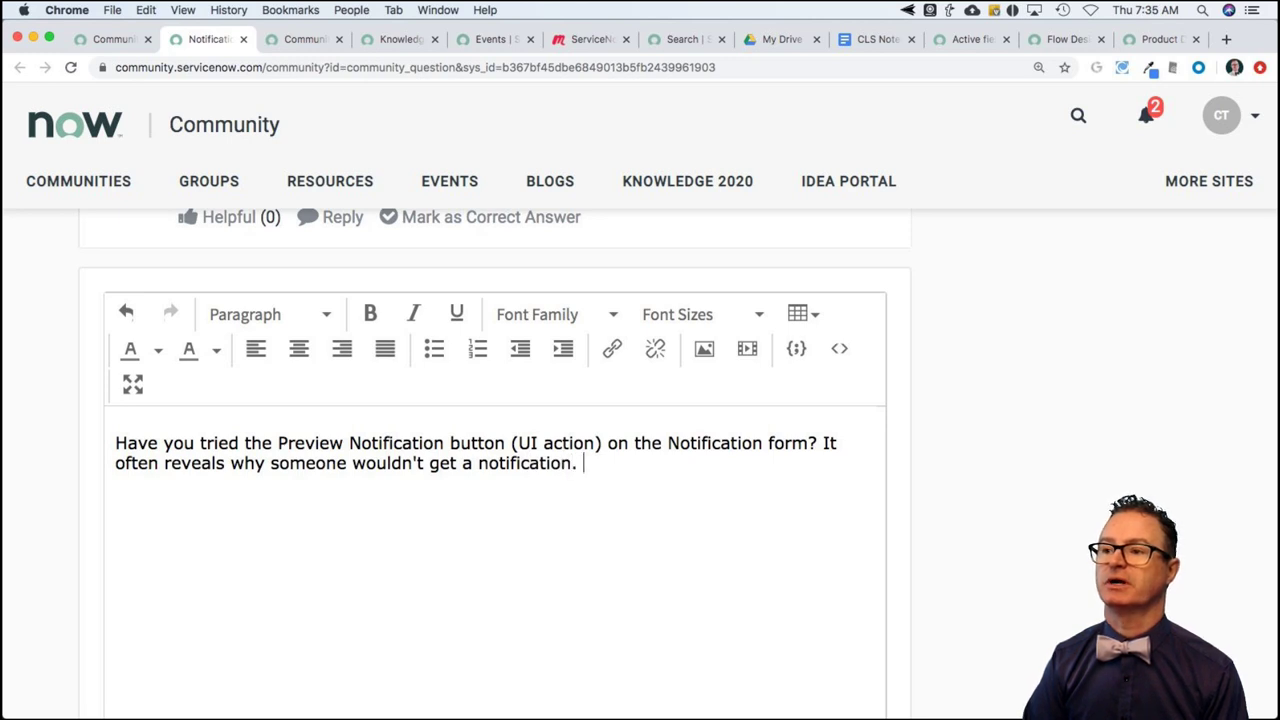
text(Great for d)
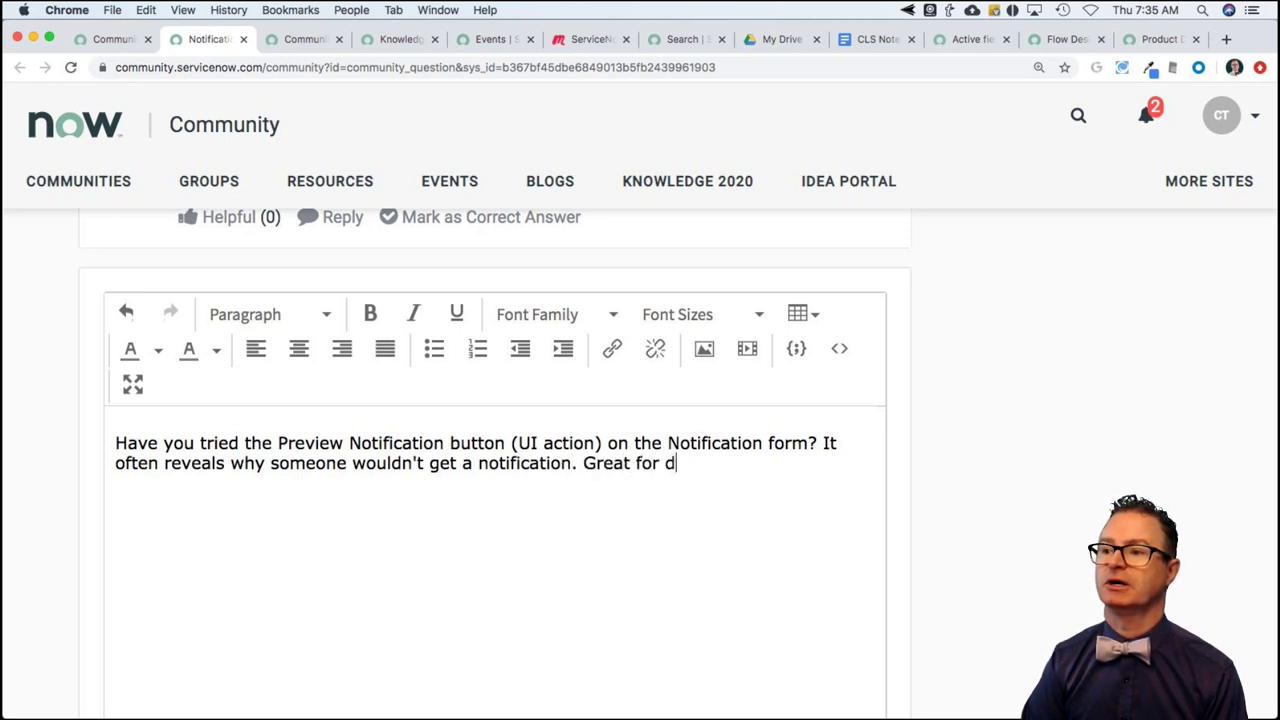
text(ebugging)
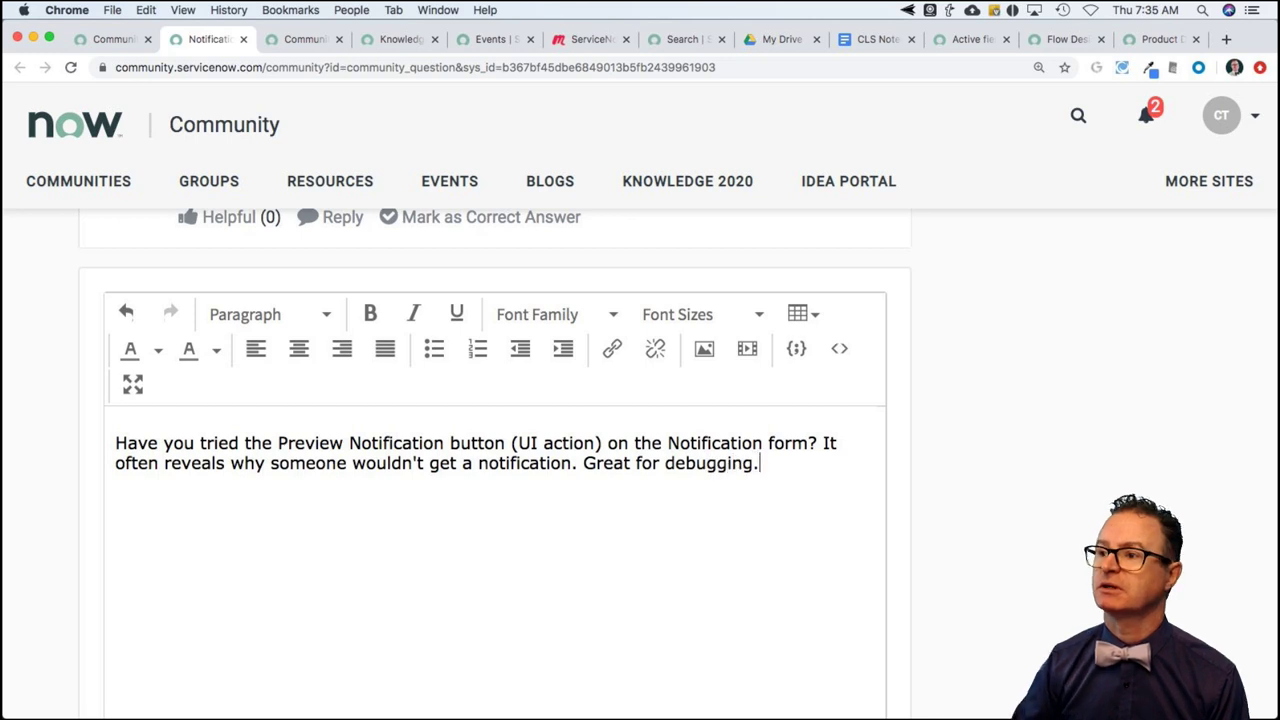
text(.)
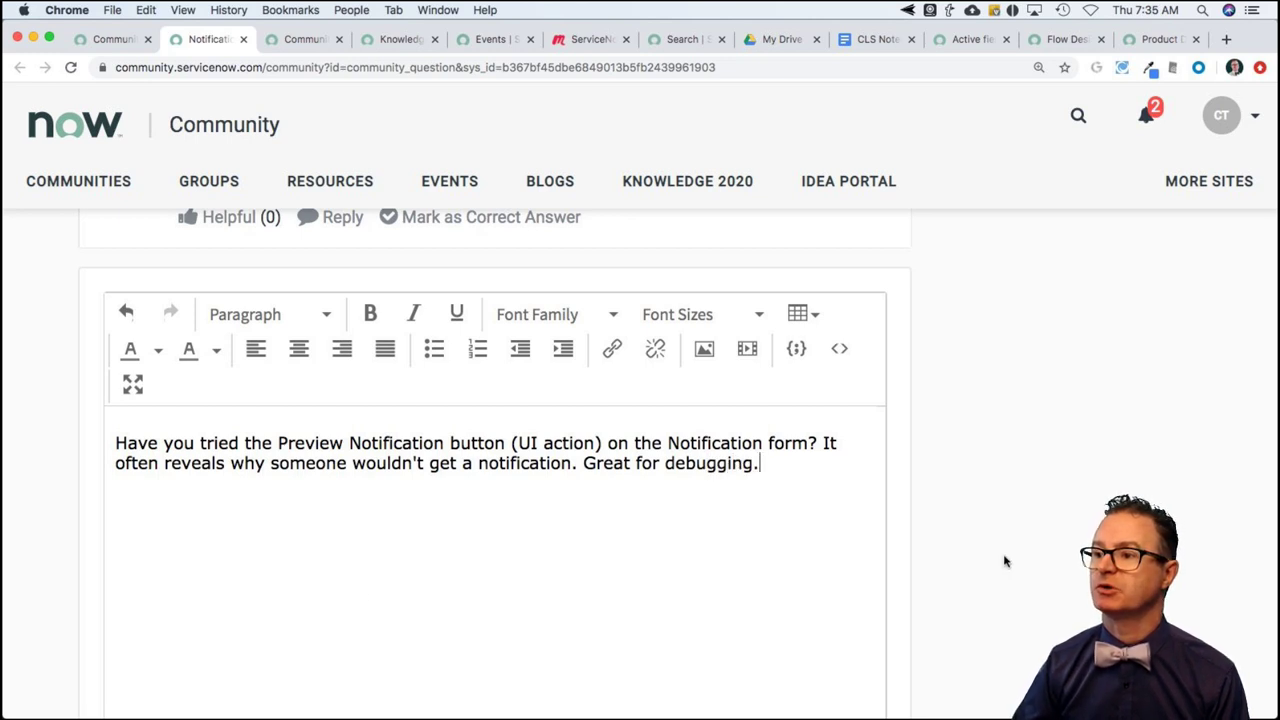
scroll(1000, 560, down, 5)
scroll(953, 575, down, 2)
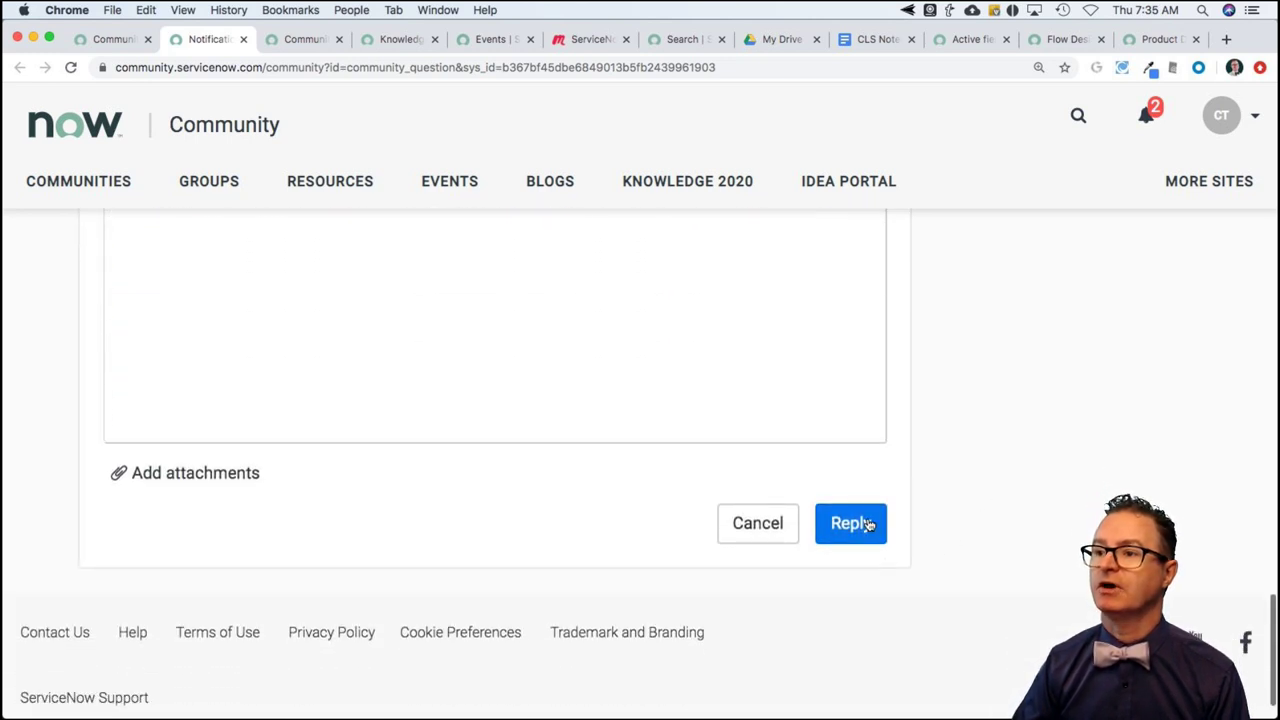
click(866, 525)
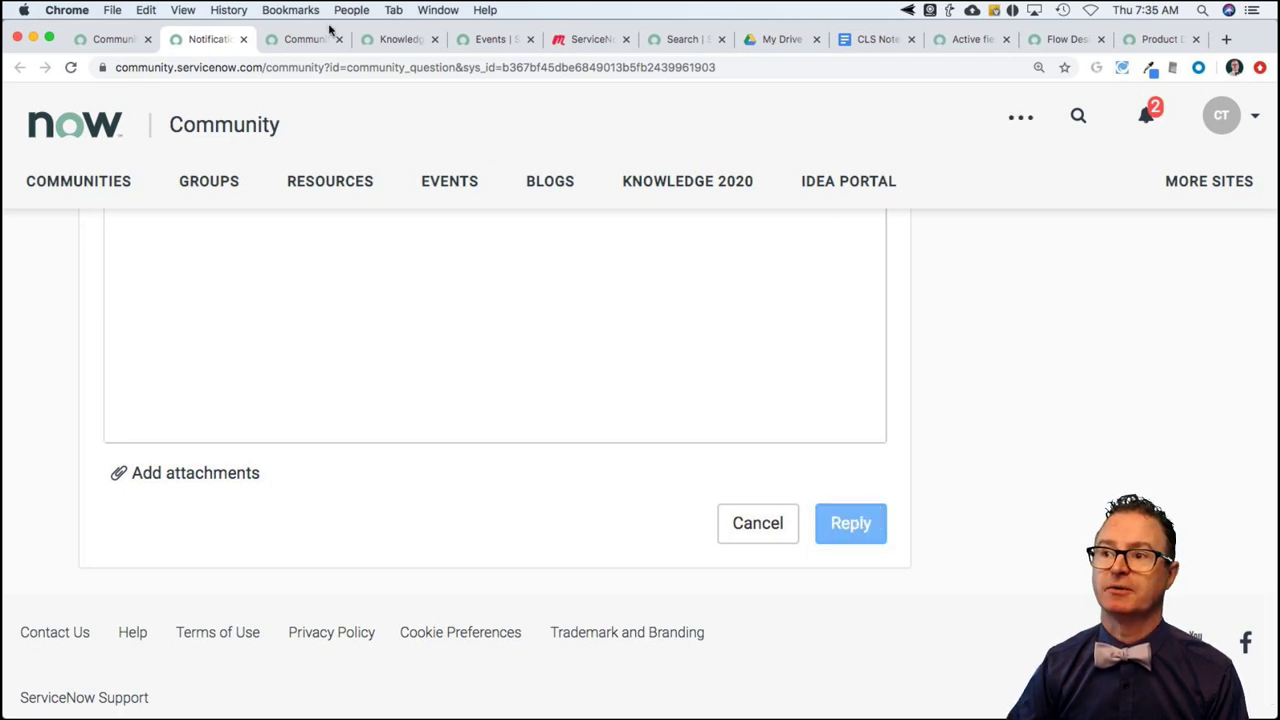
Filter the instance navigator to 'notification' and scroll to System Notification > Email > Notifications
click(406, 39)
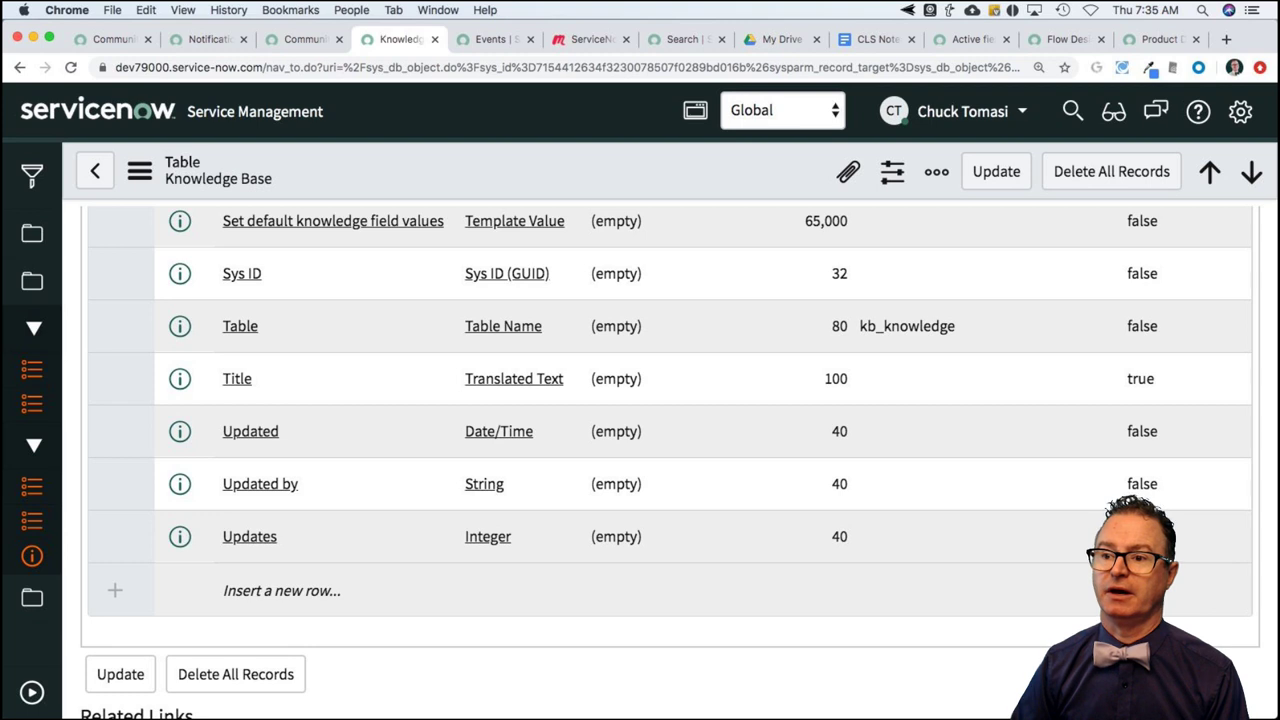
click(28, 692)
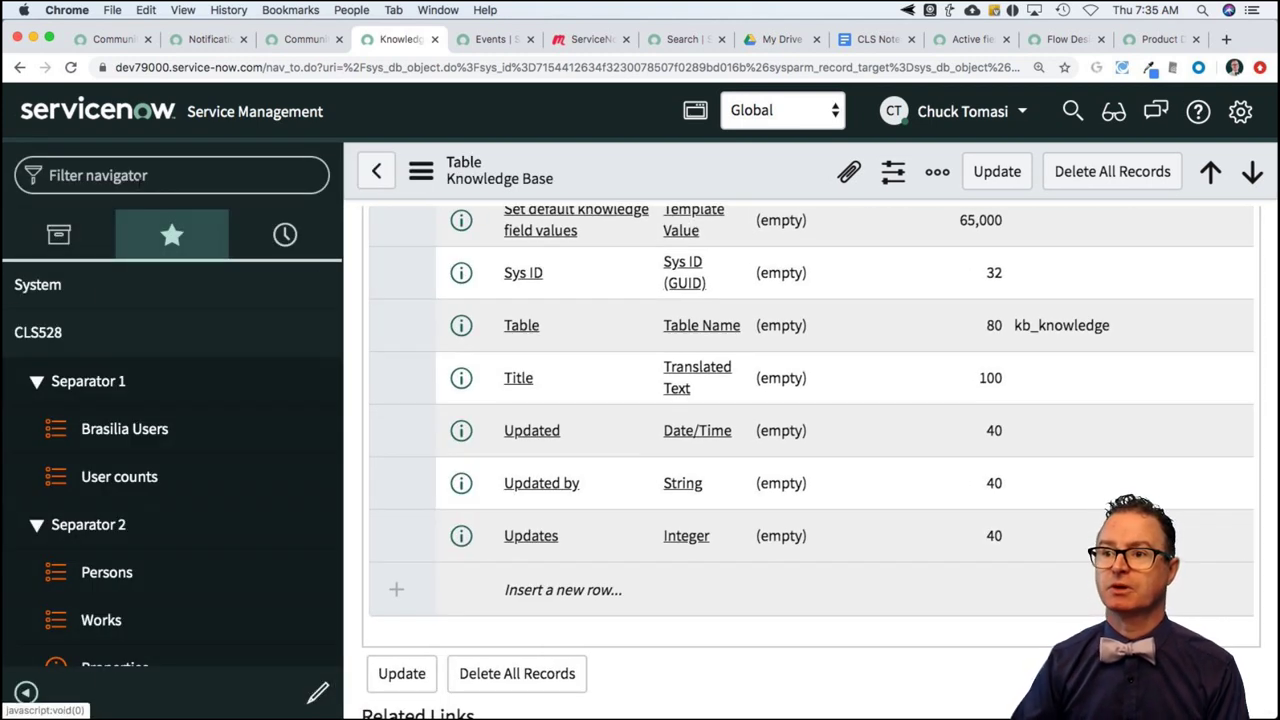
click(140, 176)
text(no)
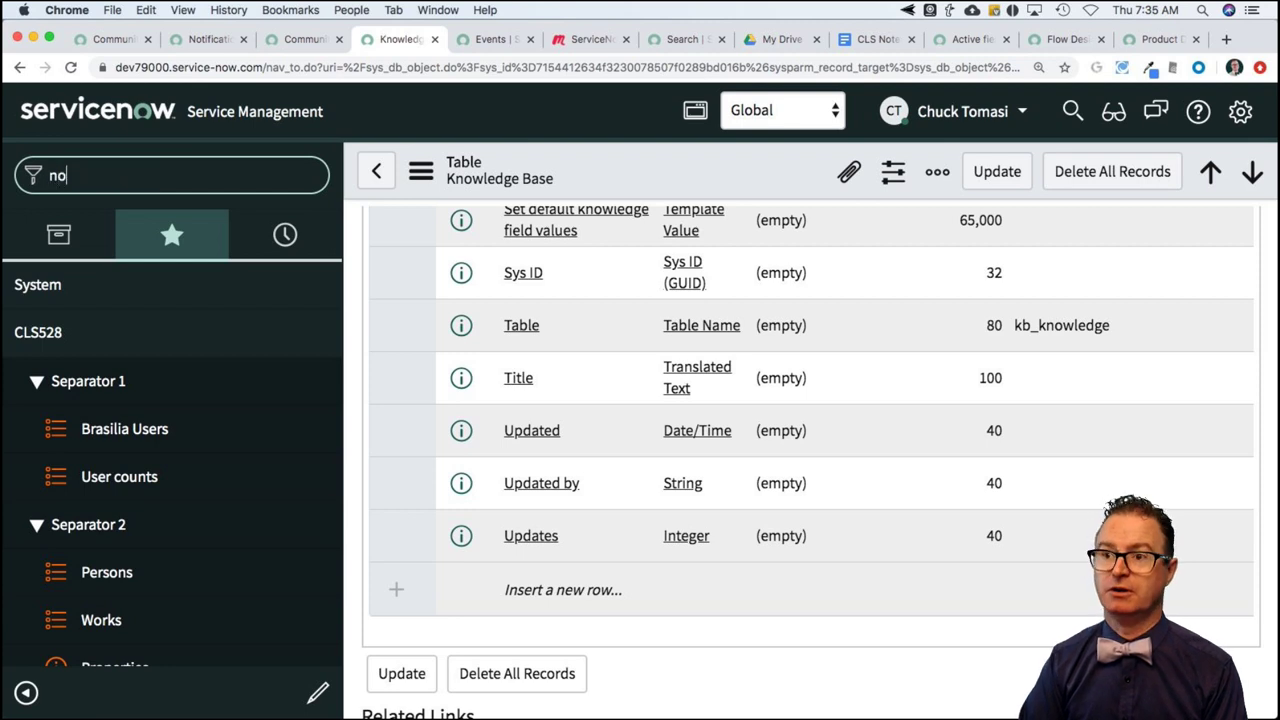
text(tifc)
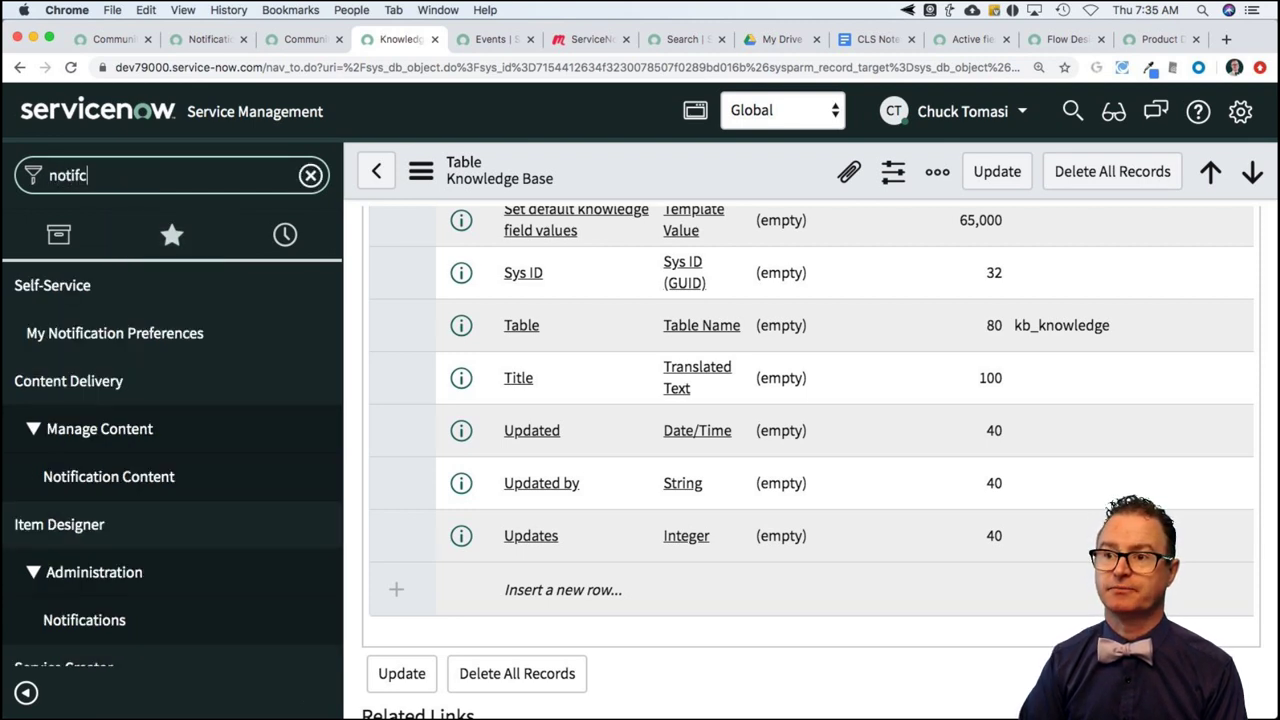
text(ation)
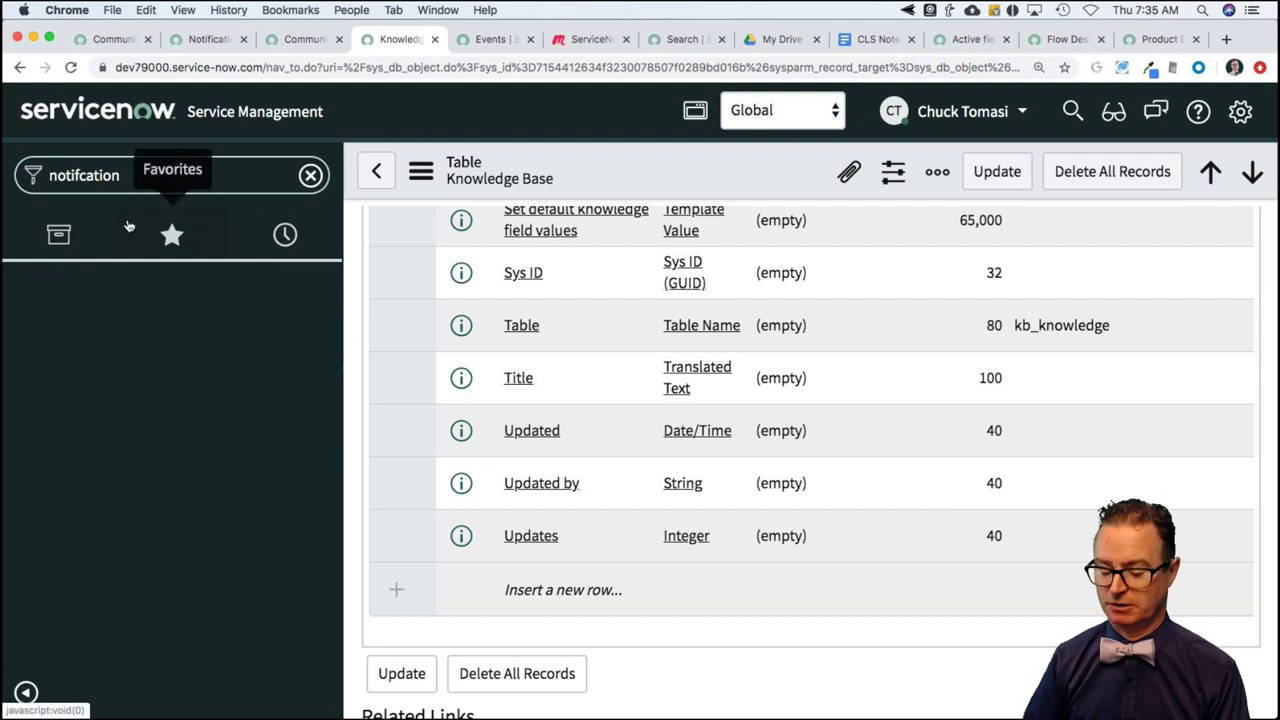
key(BackSpace)
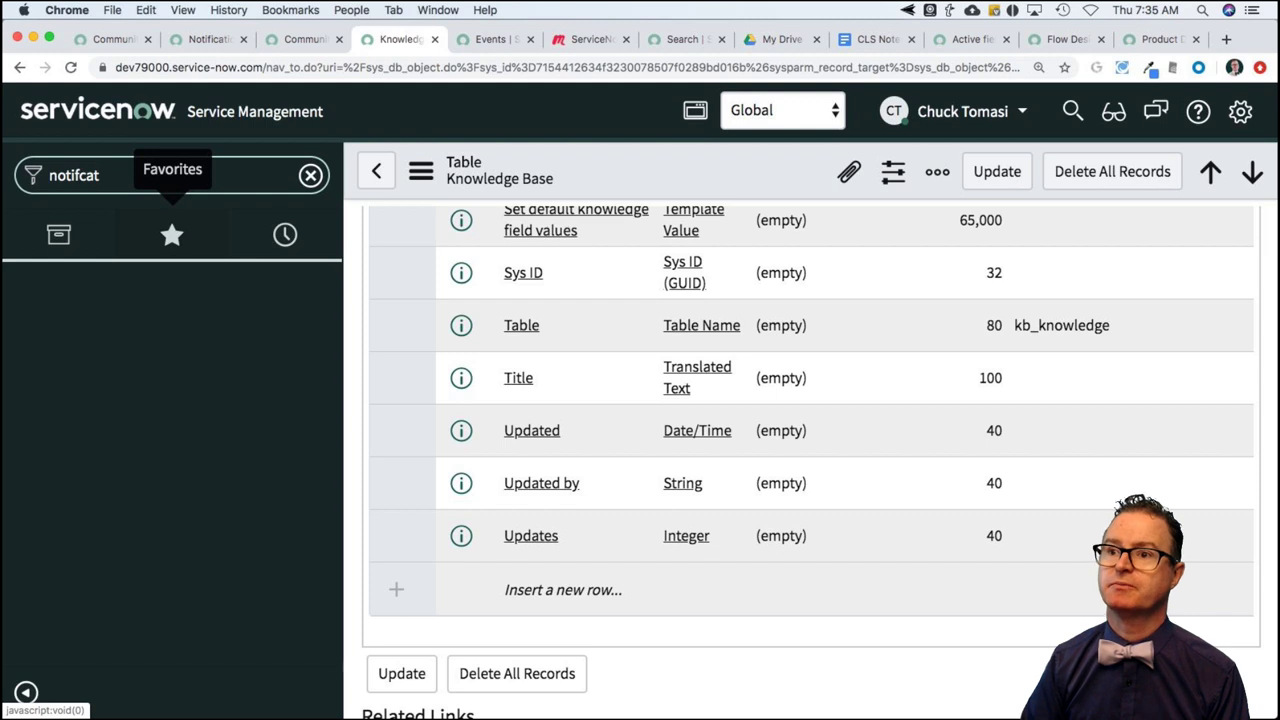
key(BackSpace)
key(BackSpace)
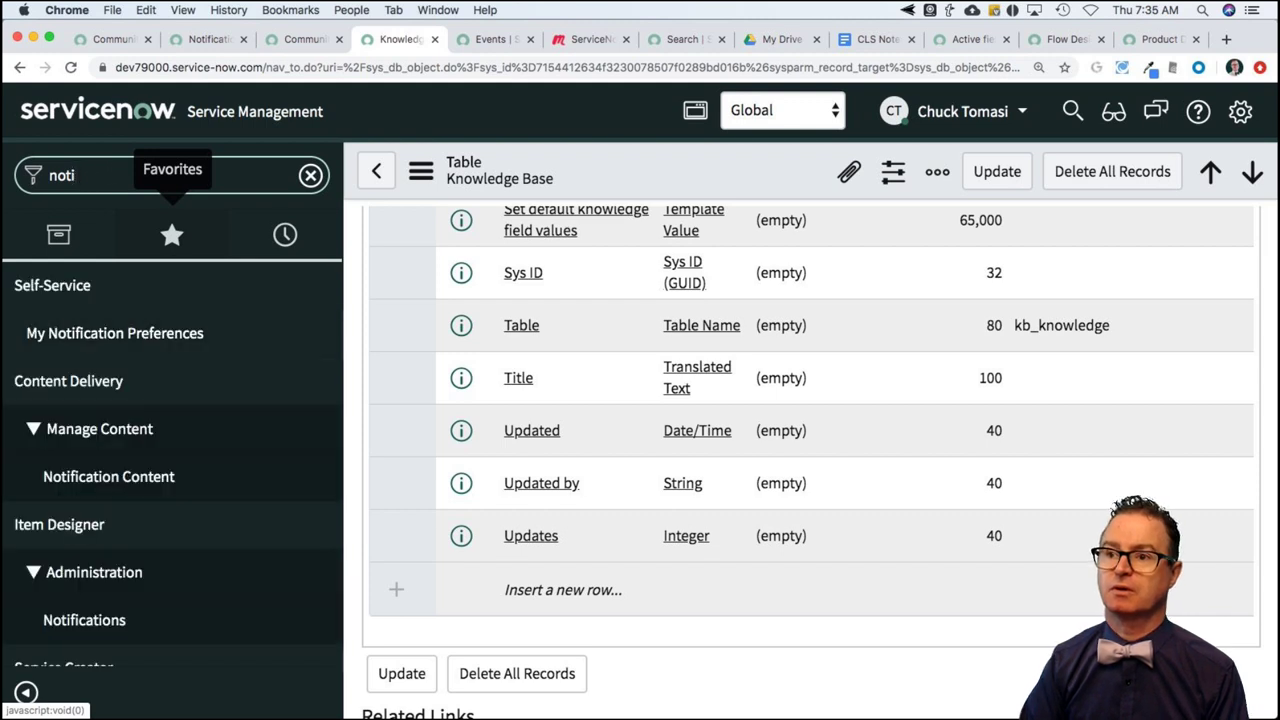
text(cation)
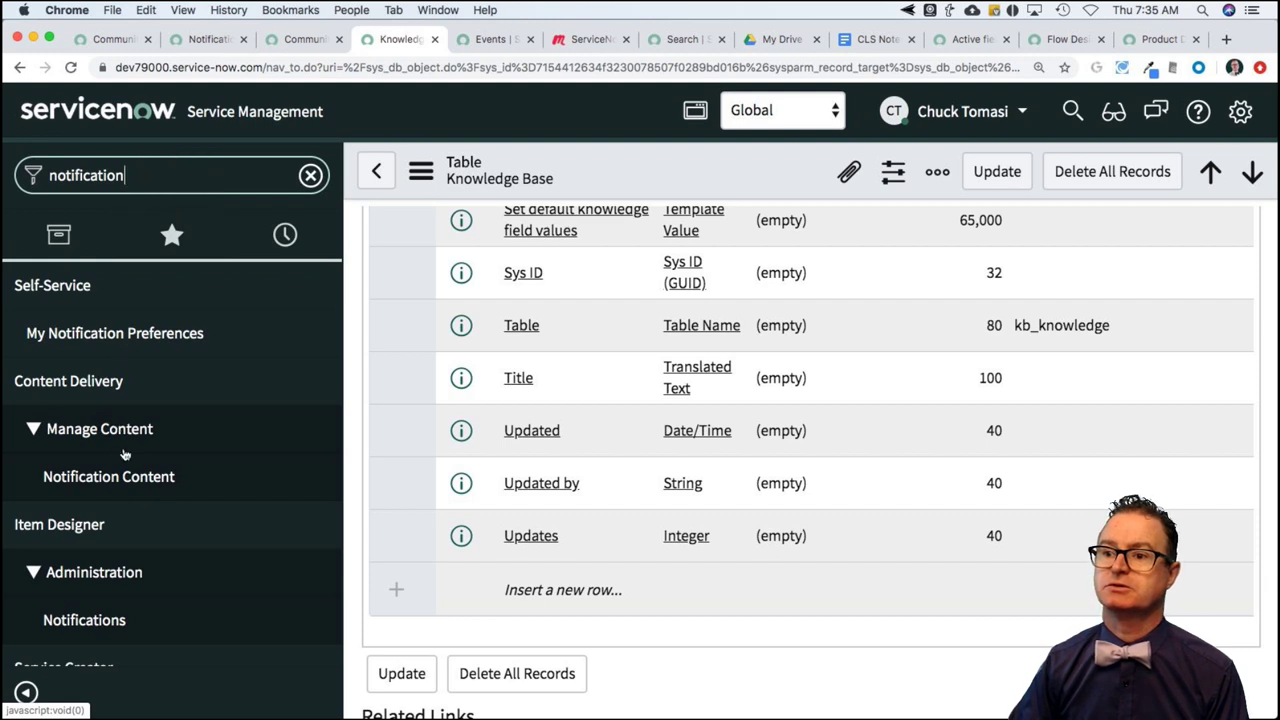
scroll(125, 460, down, 5)
scroll(125, 455, down, 3)
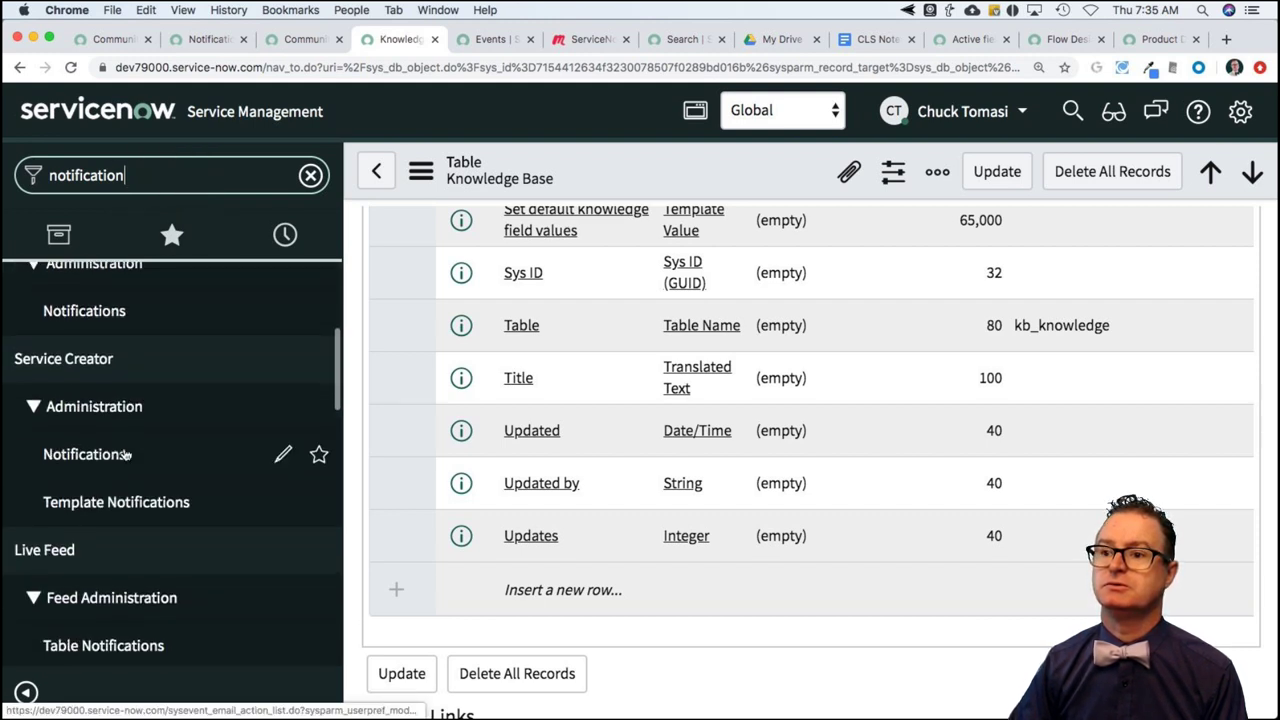
scroll(125, 455, down, 5)
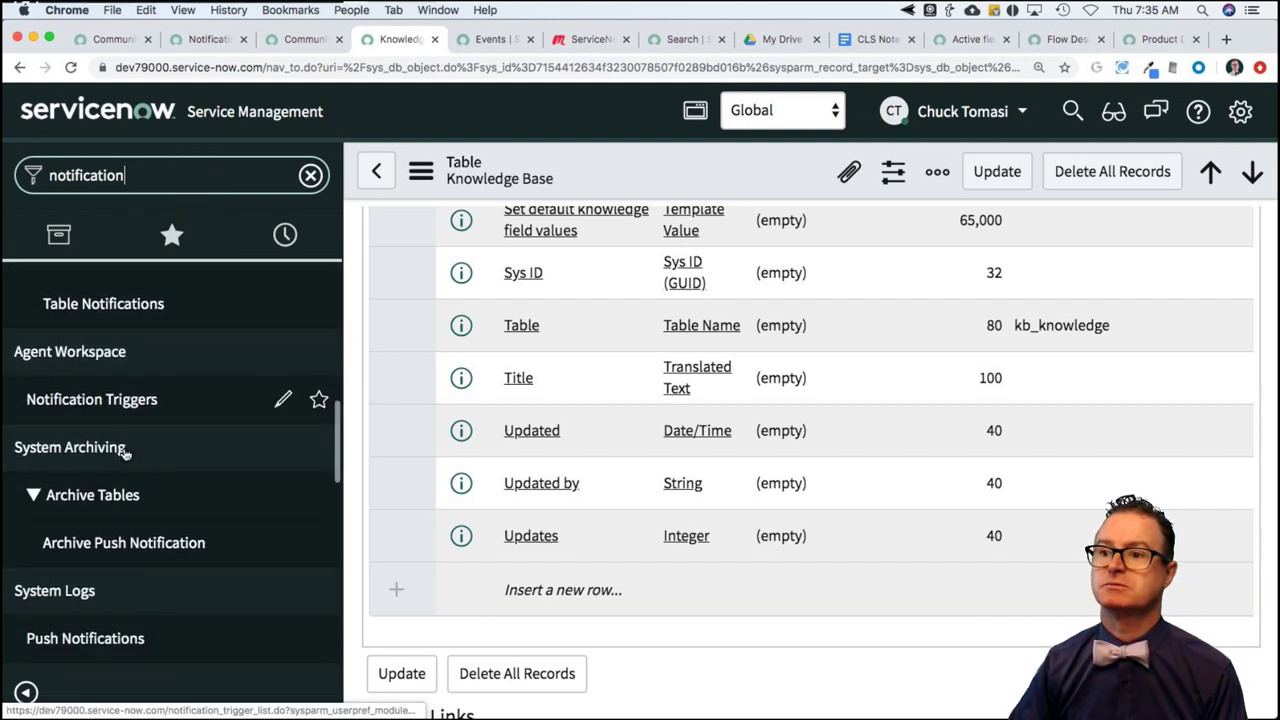
scroll(125, 455, down, 4)
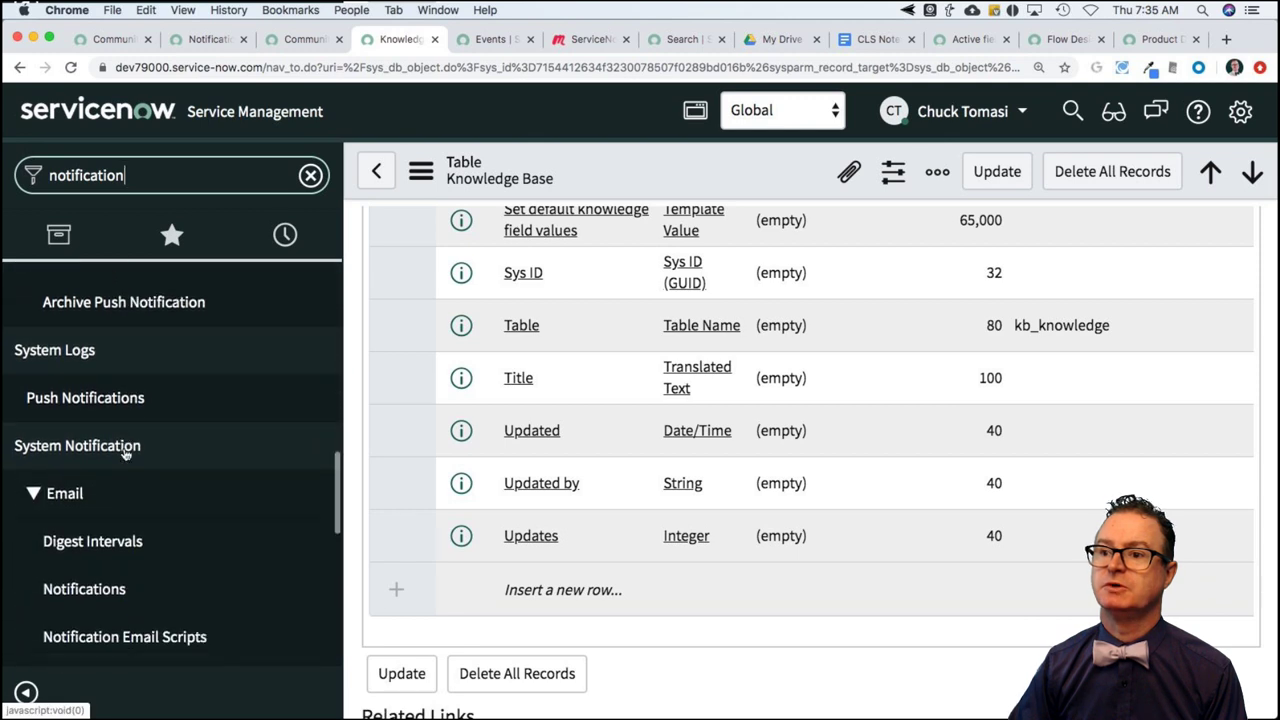
scroll(125, 455, down, 1)
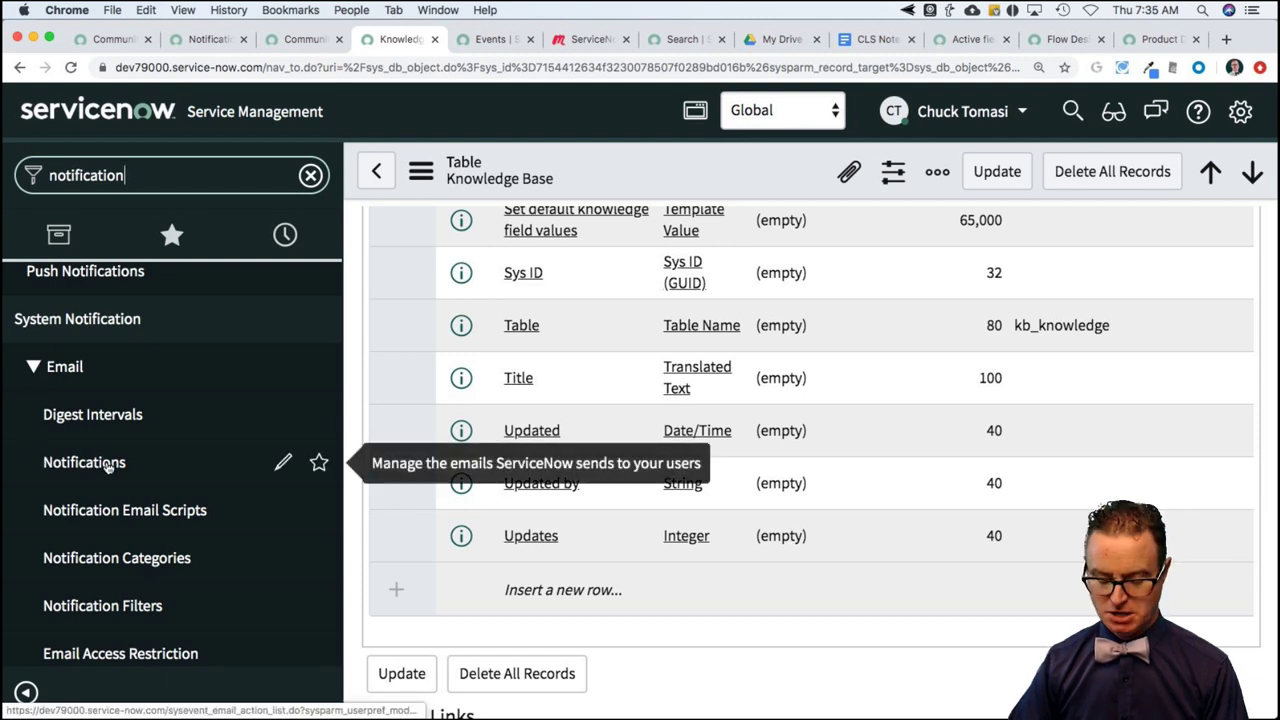
Open the active email Notifications list (371 records) and pick 'Incident commented for ITIL'
click(86, 463)
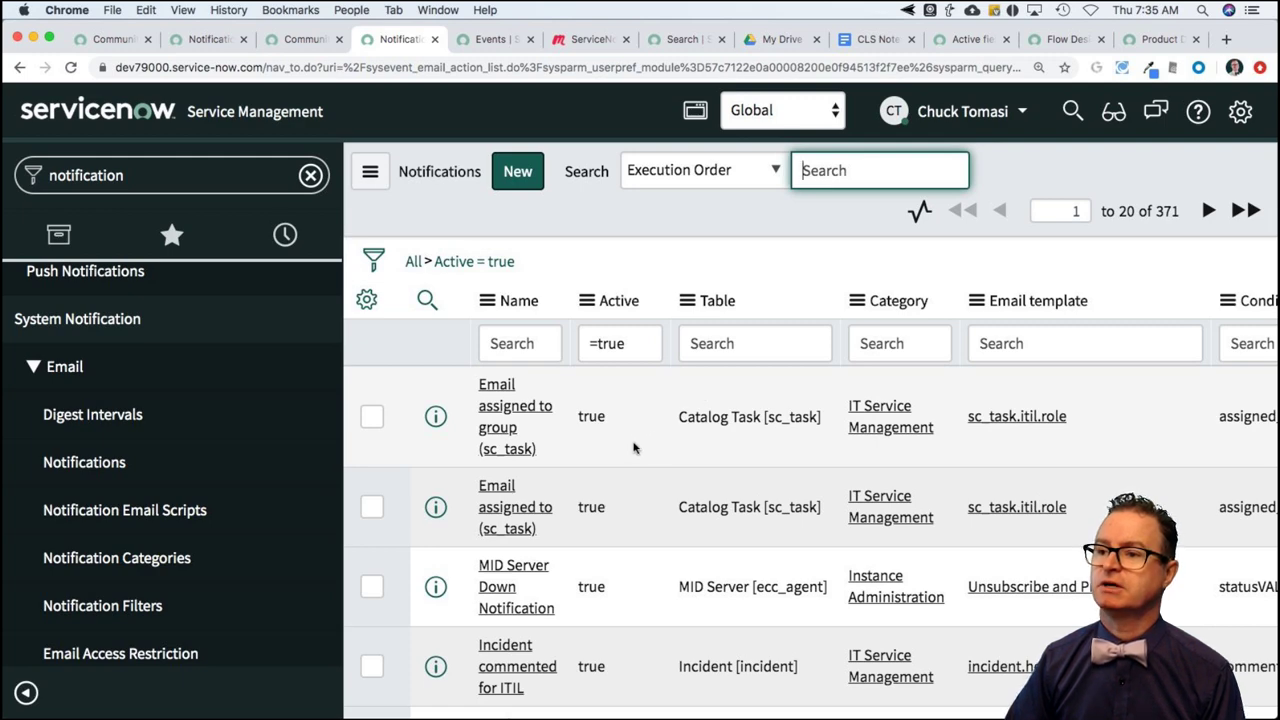
scroll(633, 448, down, 3)
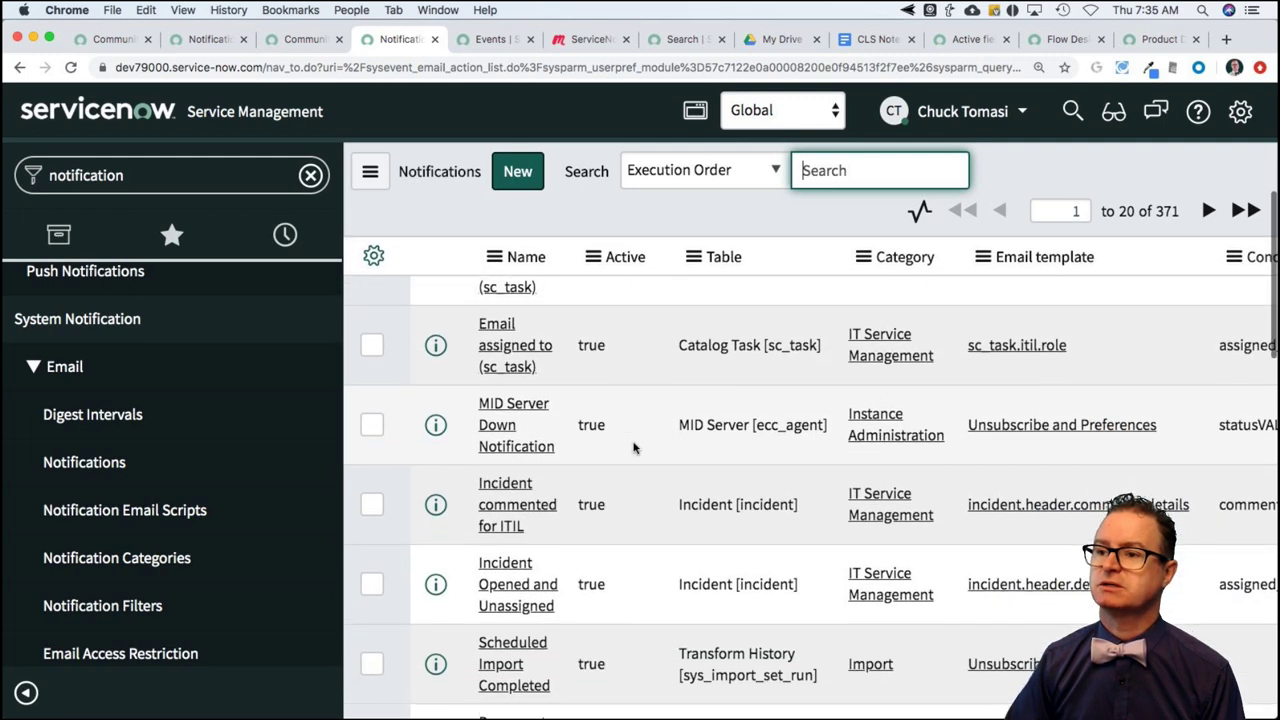
click(512, 500)
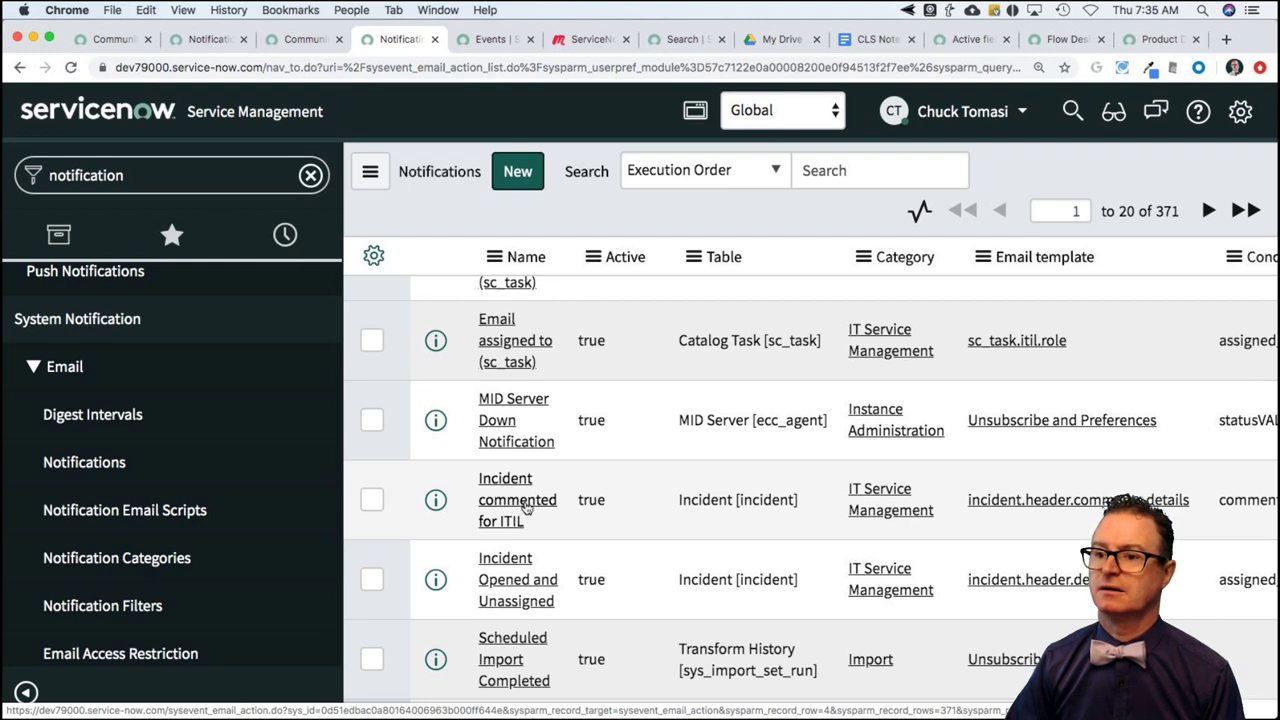
Open 'Incident commented for ITIL' and preview its email for incident INC0000060
click(527, 508)
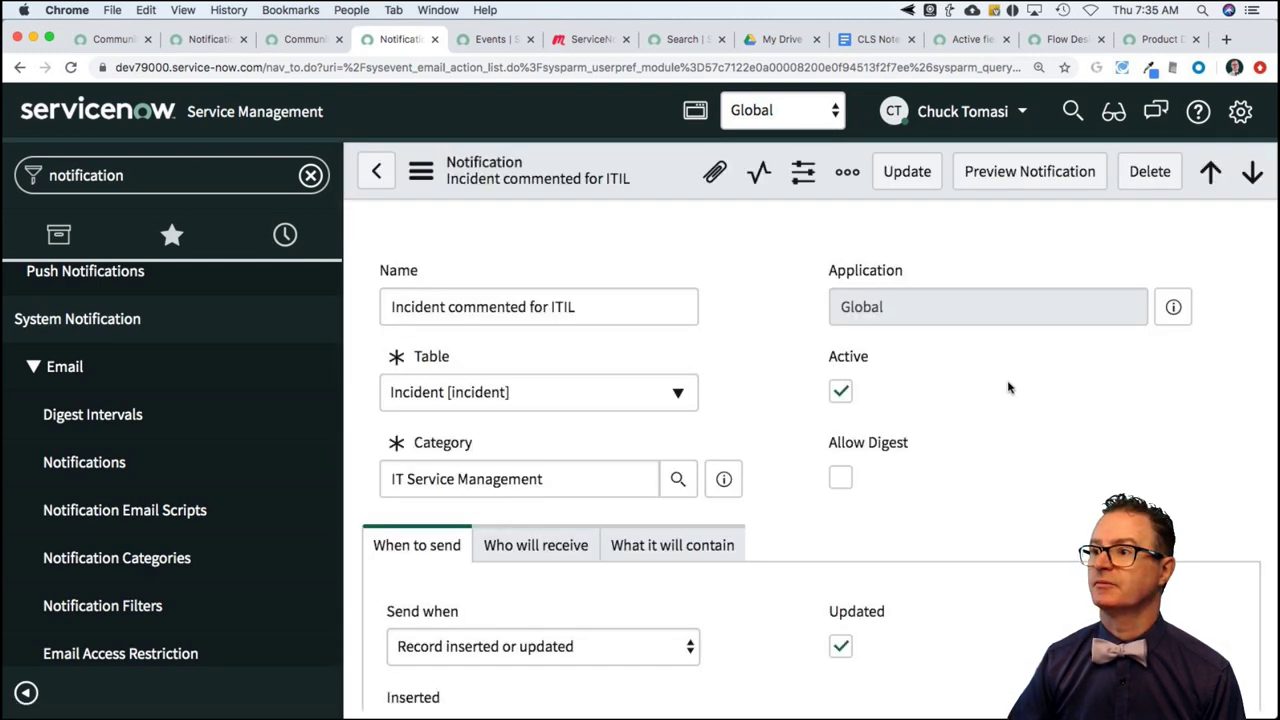
click(1018, 188)
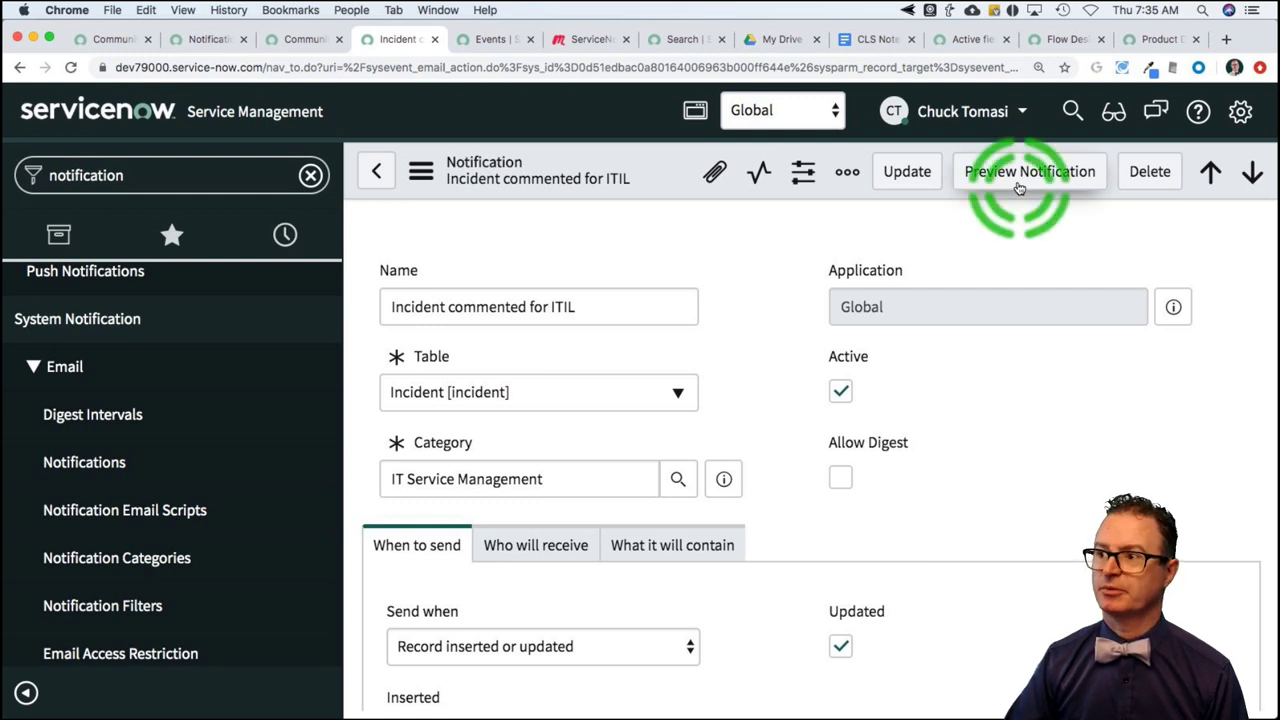
click(905, 178)
click(960, 183)
click(1016, 188)
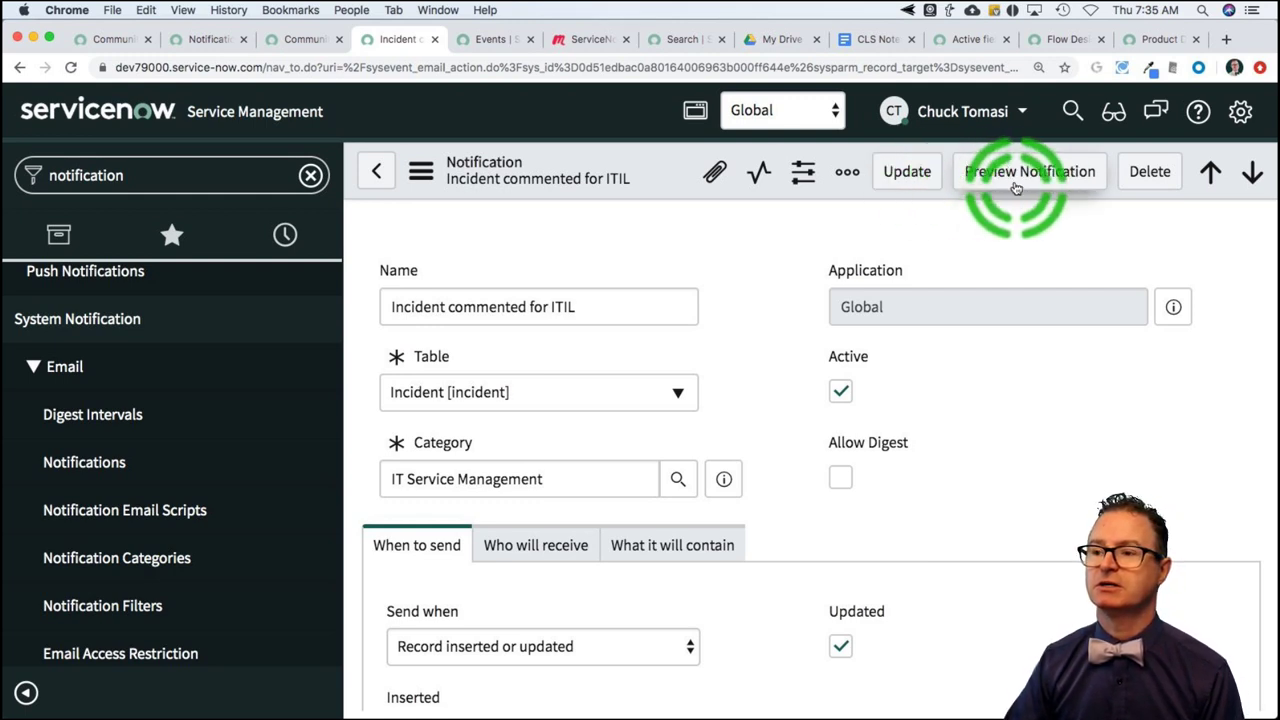
click(960, 240)
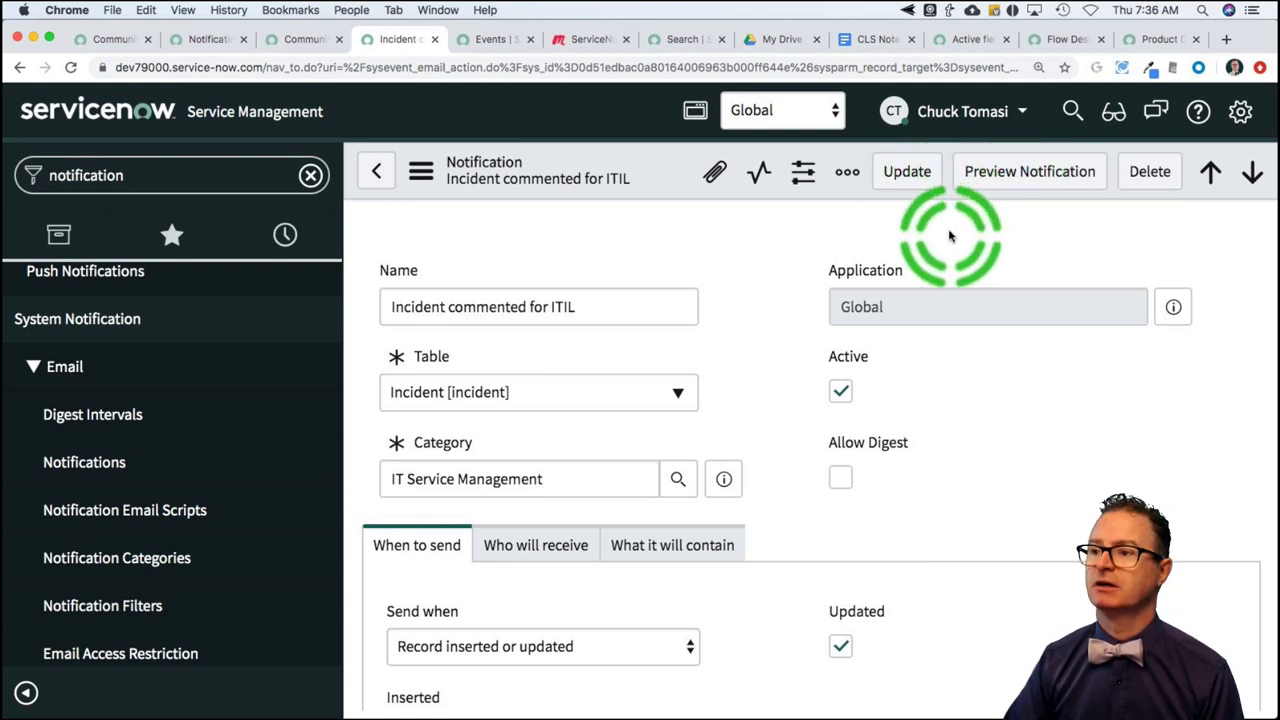
click(993, 172)
click(993, 172)
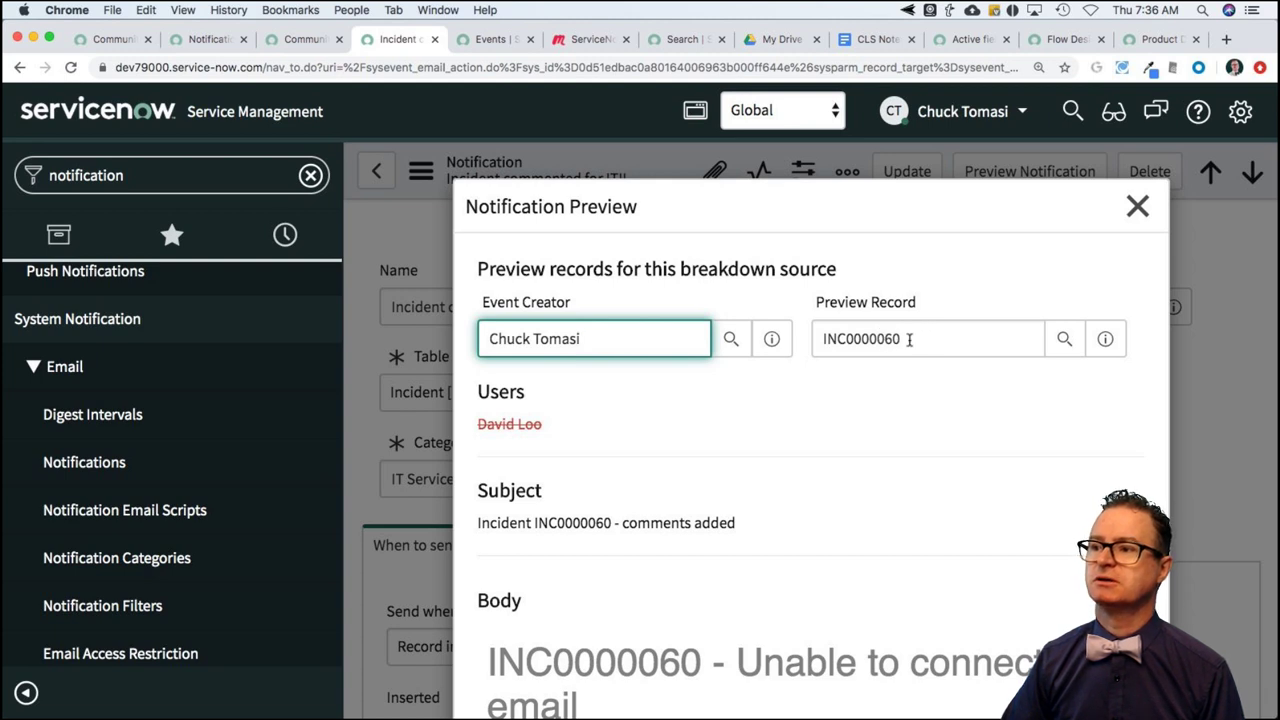
drag(907, 339, 820, 339)
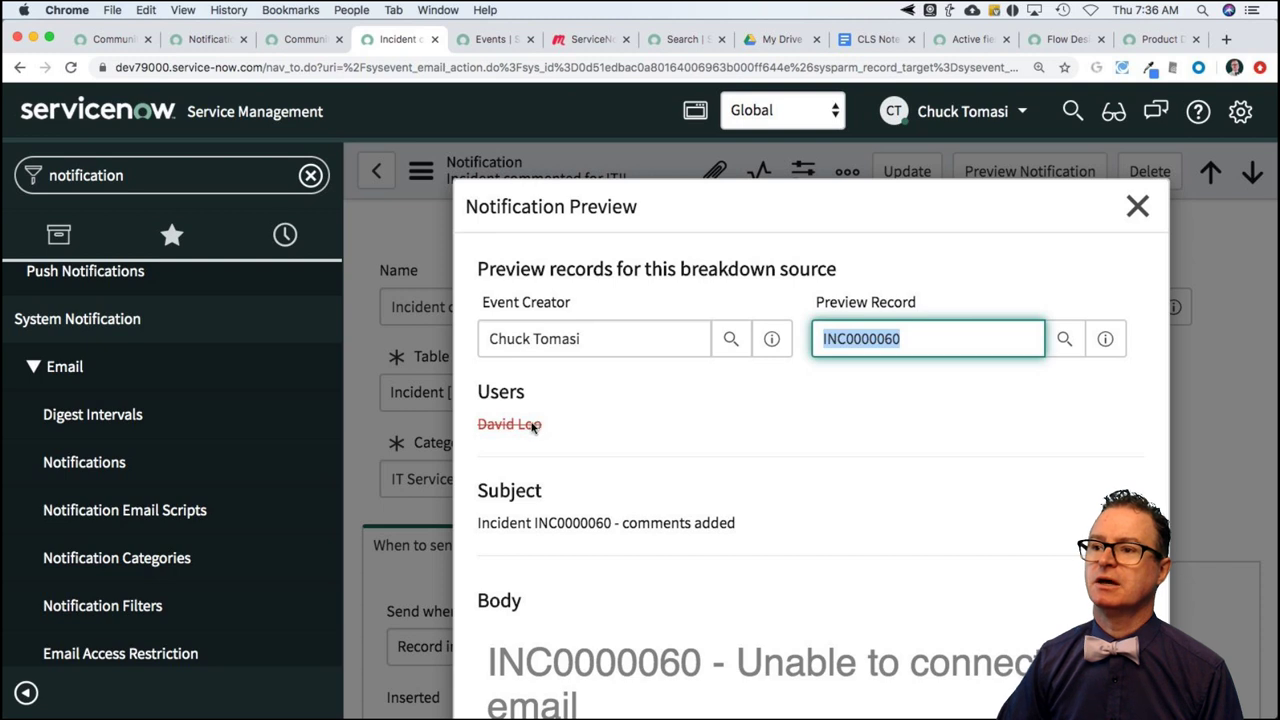
mouse_move(513, 432)
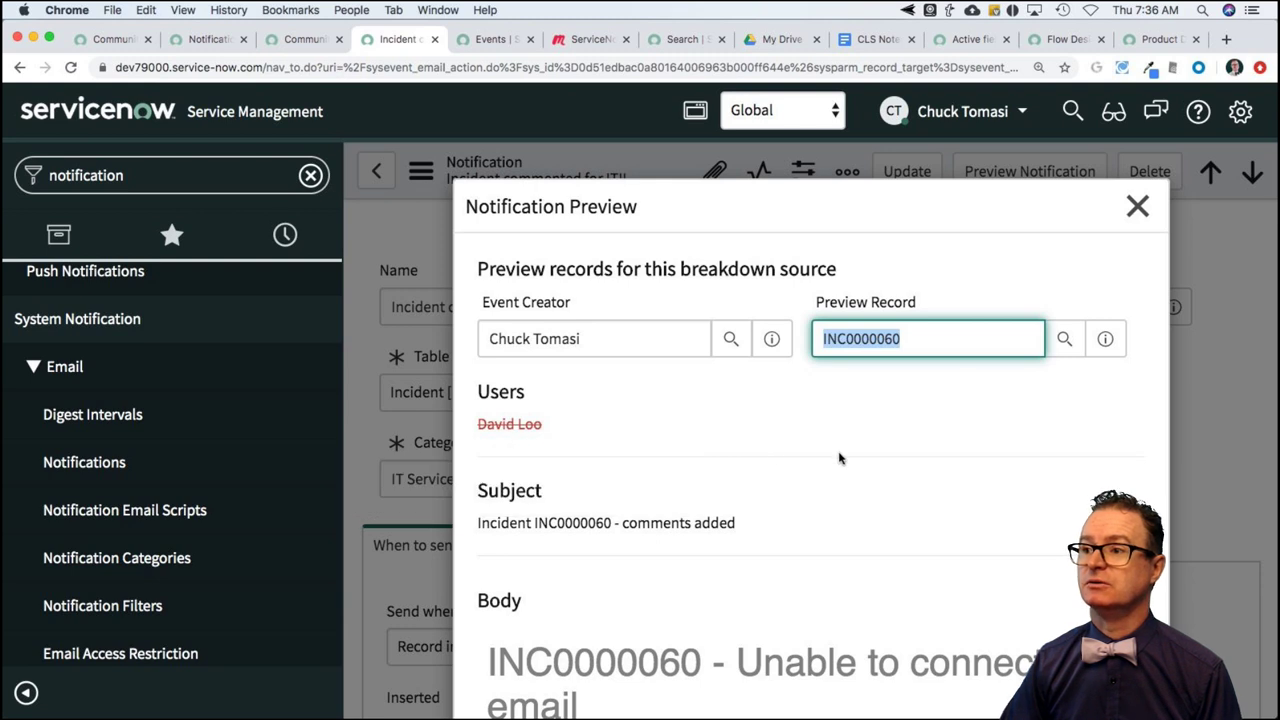
click(1140, 207)
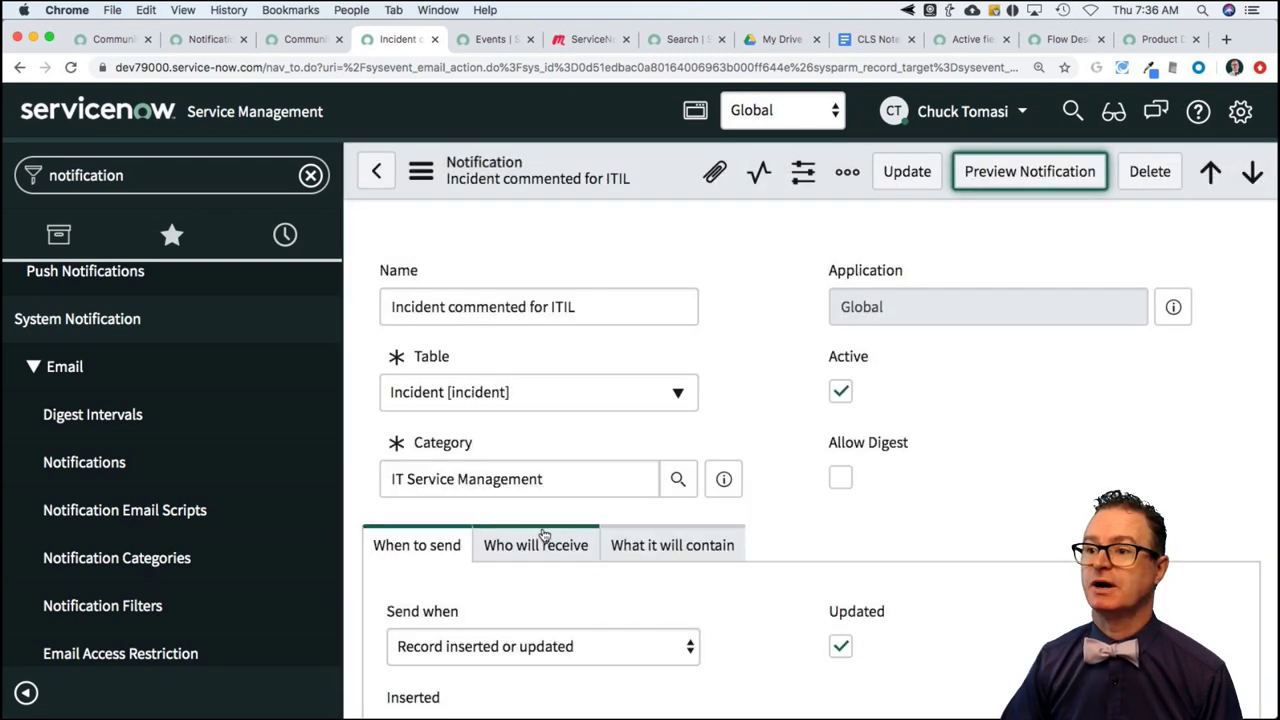
Check the Who will receive recipients (Assigned to, Watch list, Subscribable unticked) and preview the email again
click(543, 537)
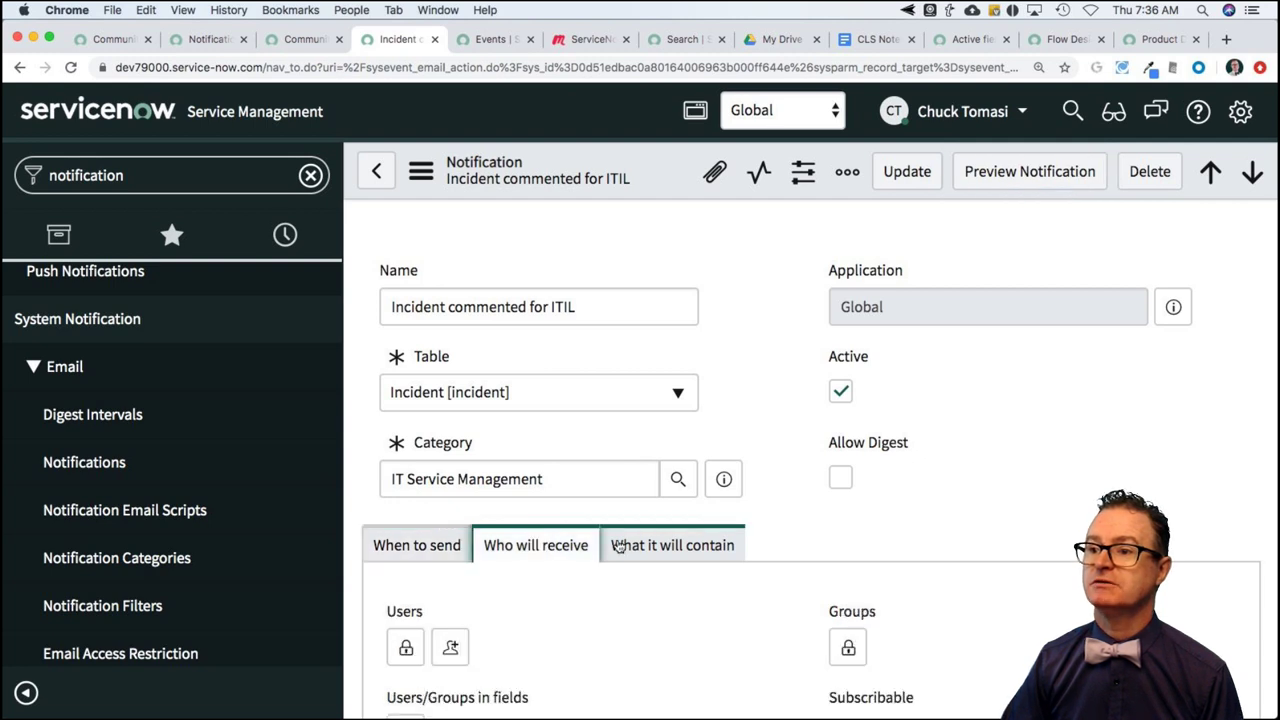
scroll(618, 546, down, 2)
scroll(620, 546, down, 2)
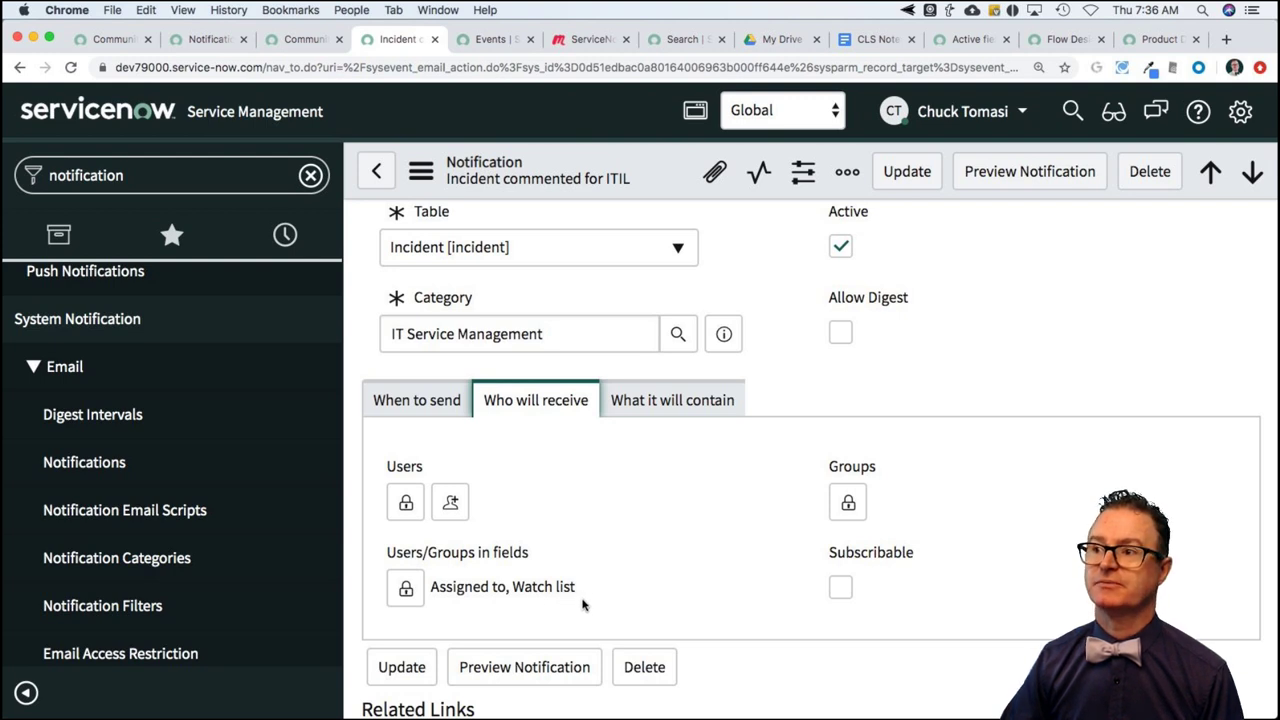
click(1025, 177)
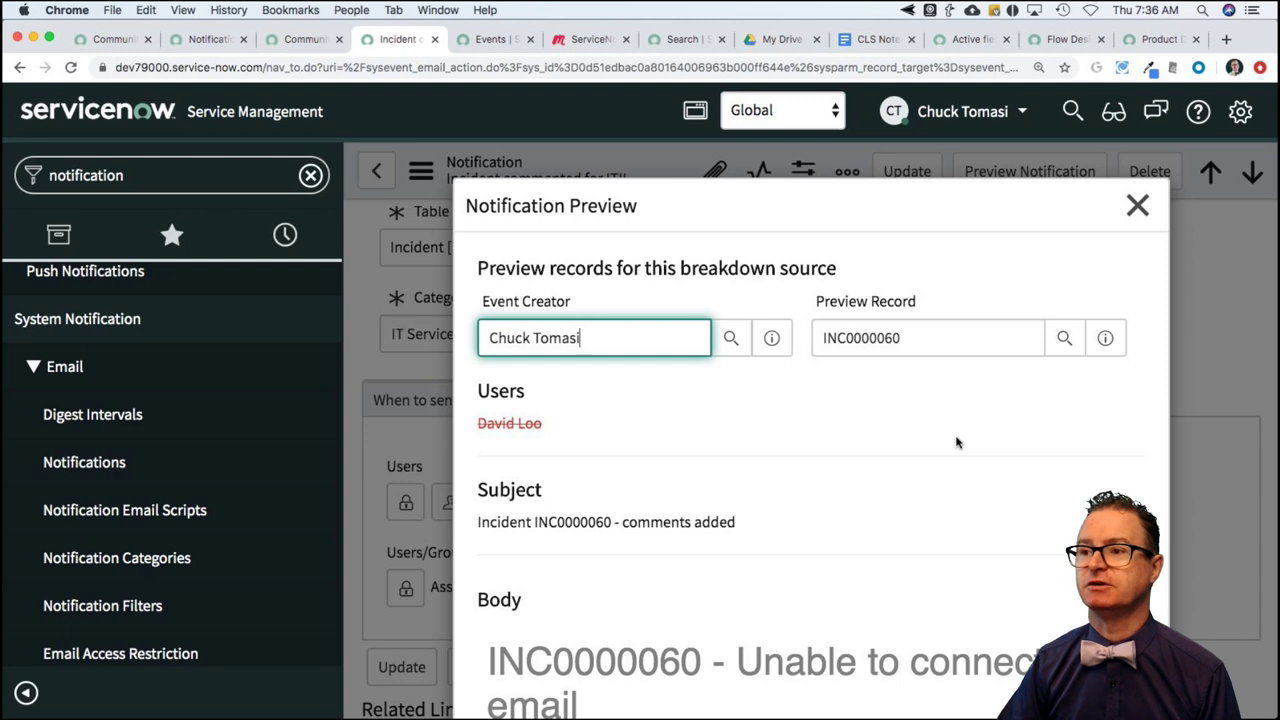
scroll(956, 442, down, 3)
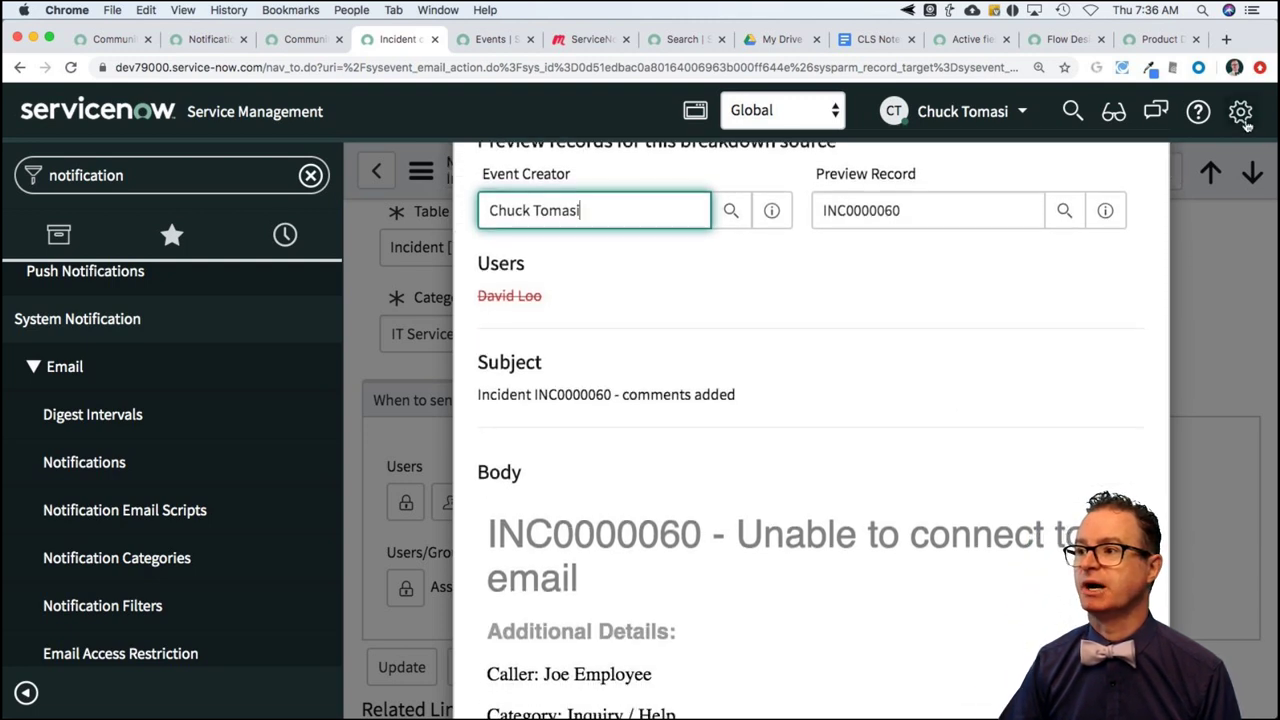
scroll(1165, 238, up, 3)
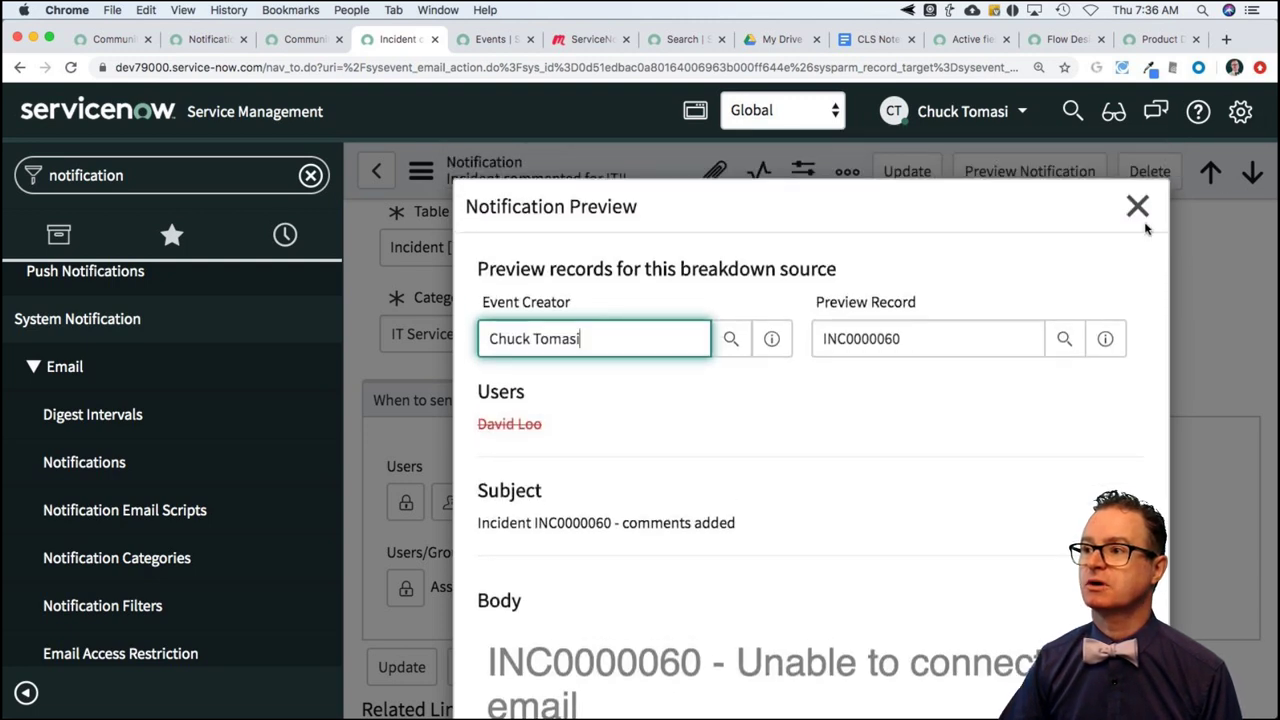
click(1137, 210)
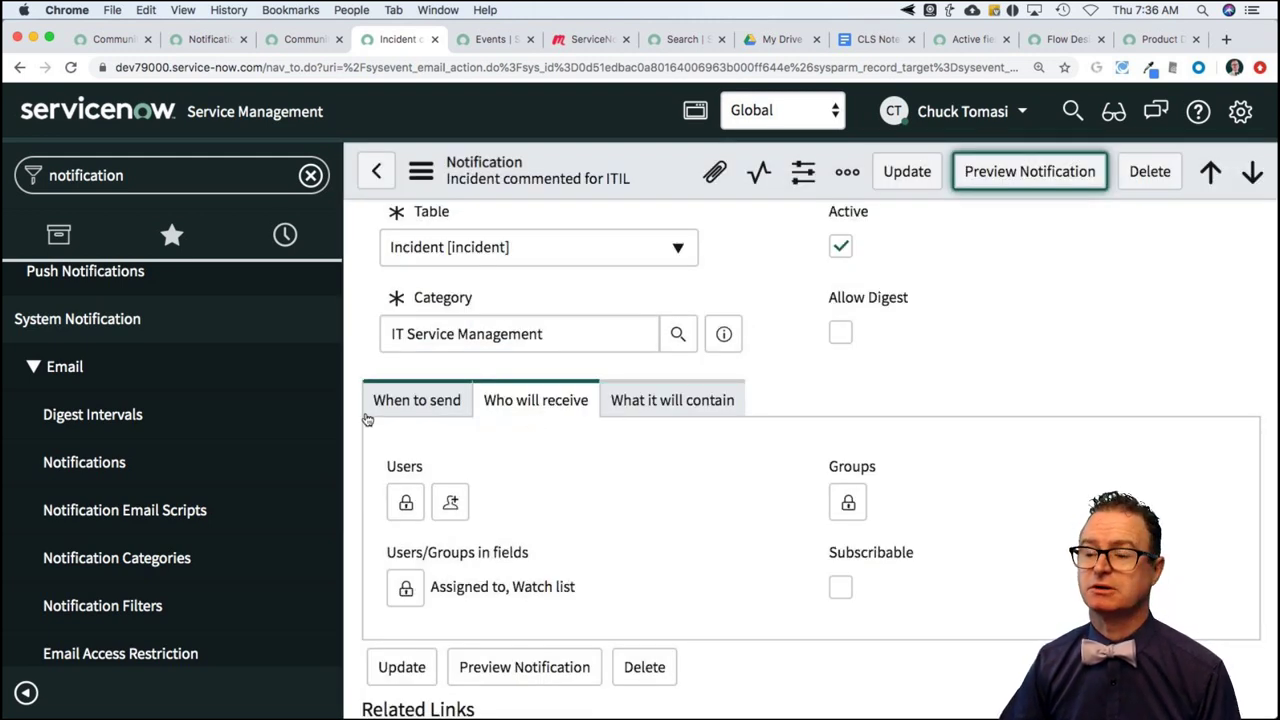
Switch the notification form to Advanced view
click(927, 387)
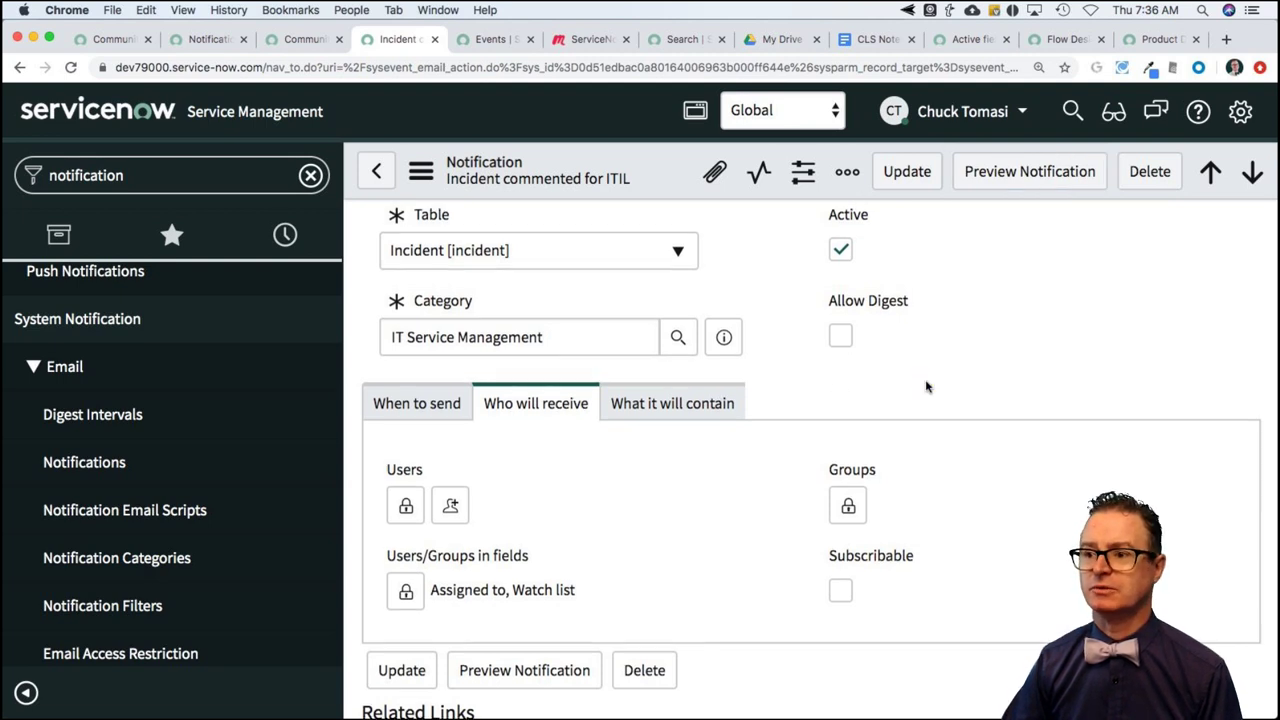
scroll(927, 387, up, 3)
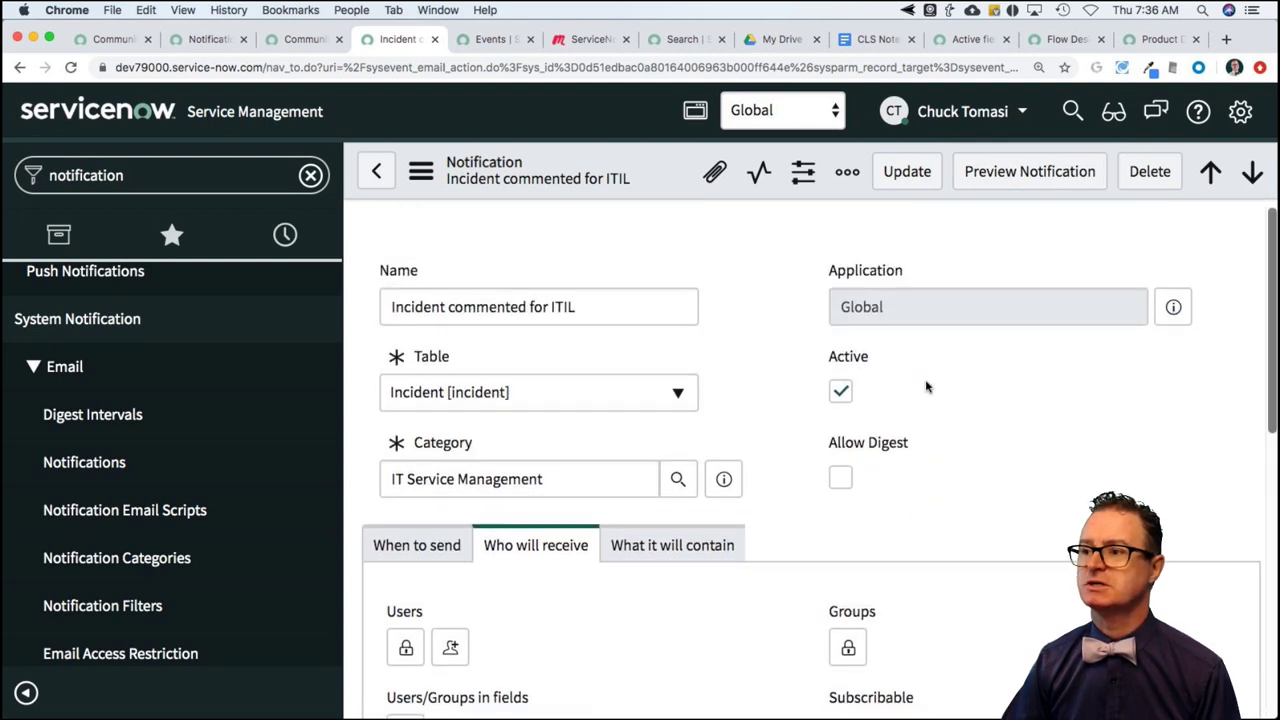
scroll(927, 387, down, 5)
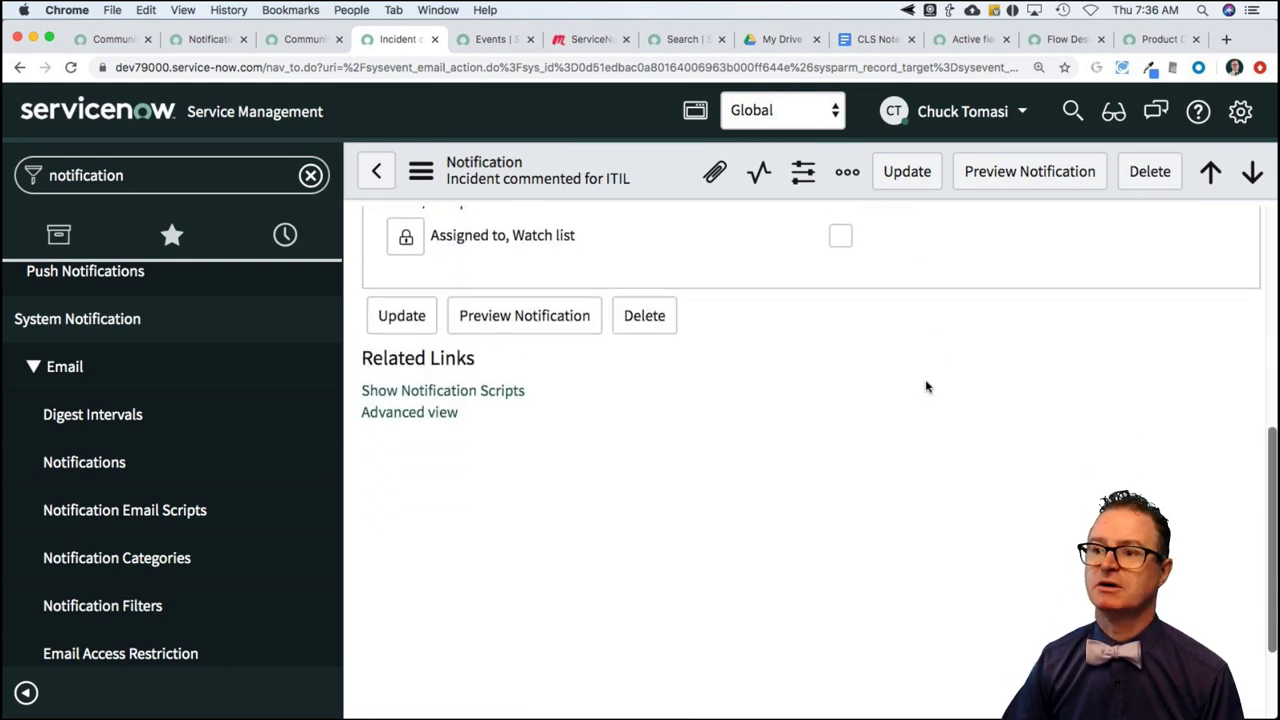
click(436, 414)
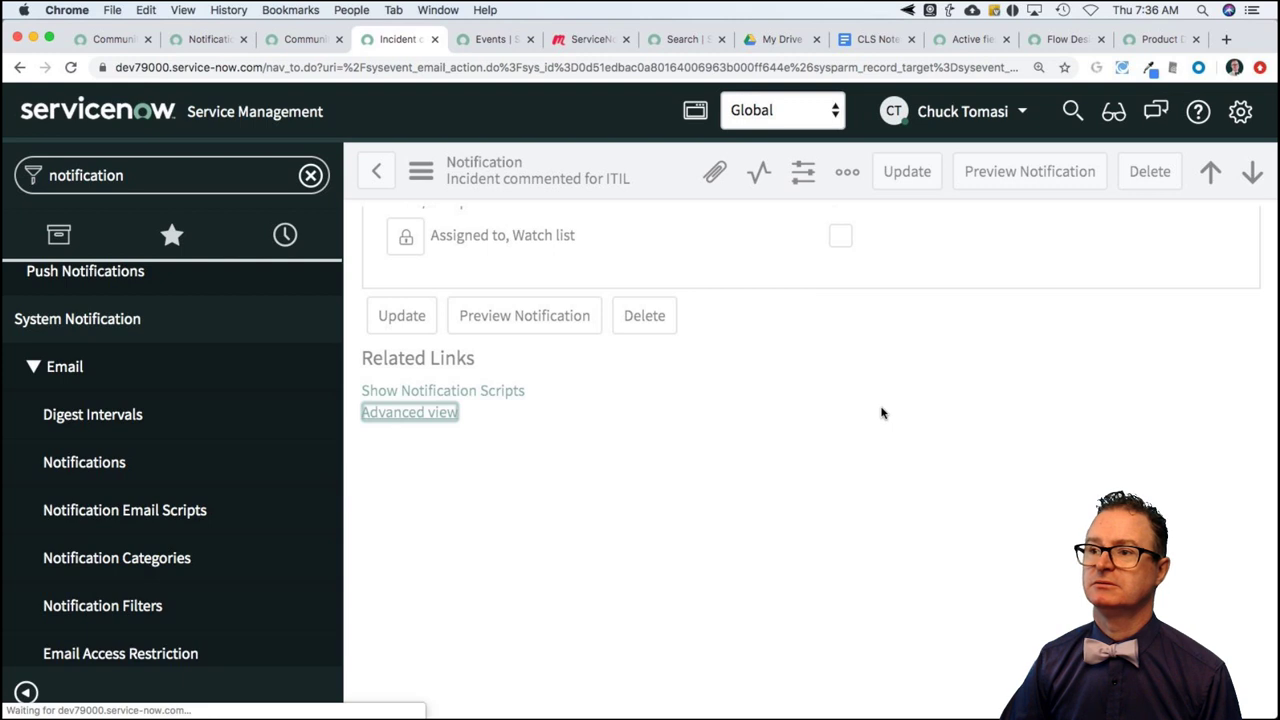
Scroll the Advanced view form to the recipient settings, showing Exclude delegates and Send to event creator unticked
scroll(882, 413, up, 3)
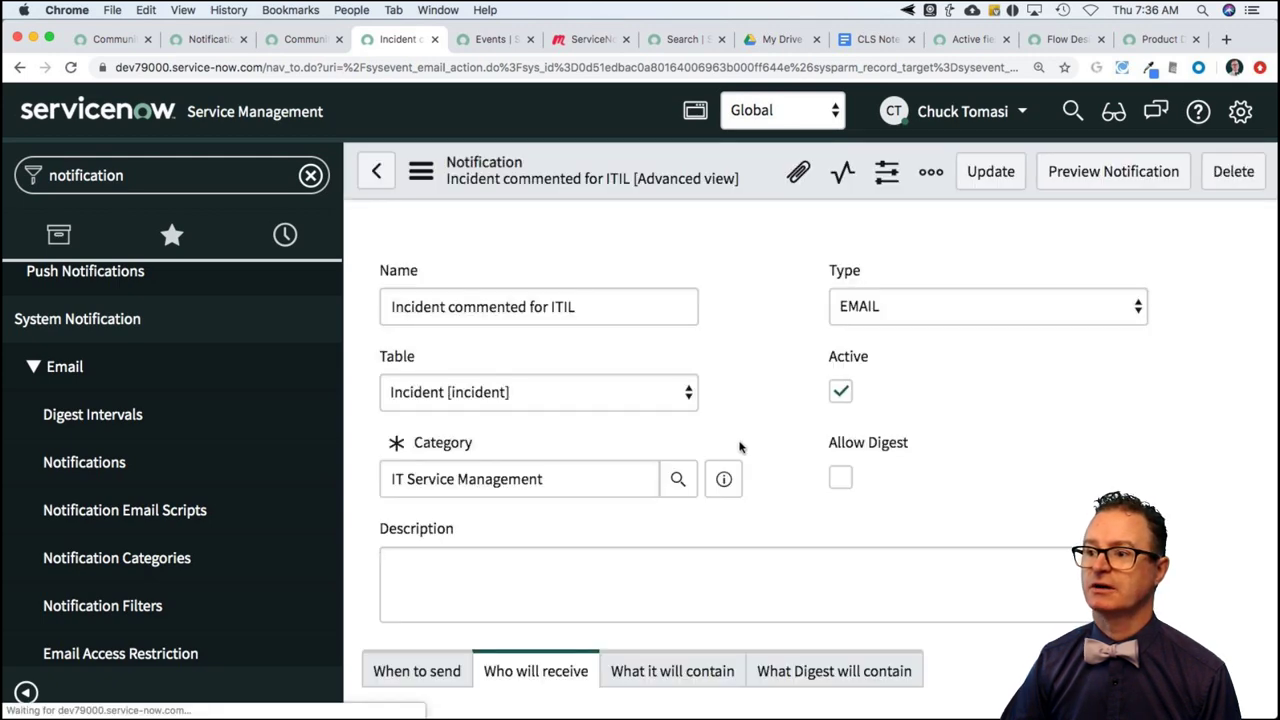
scroll(740, 447, down, 1)
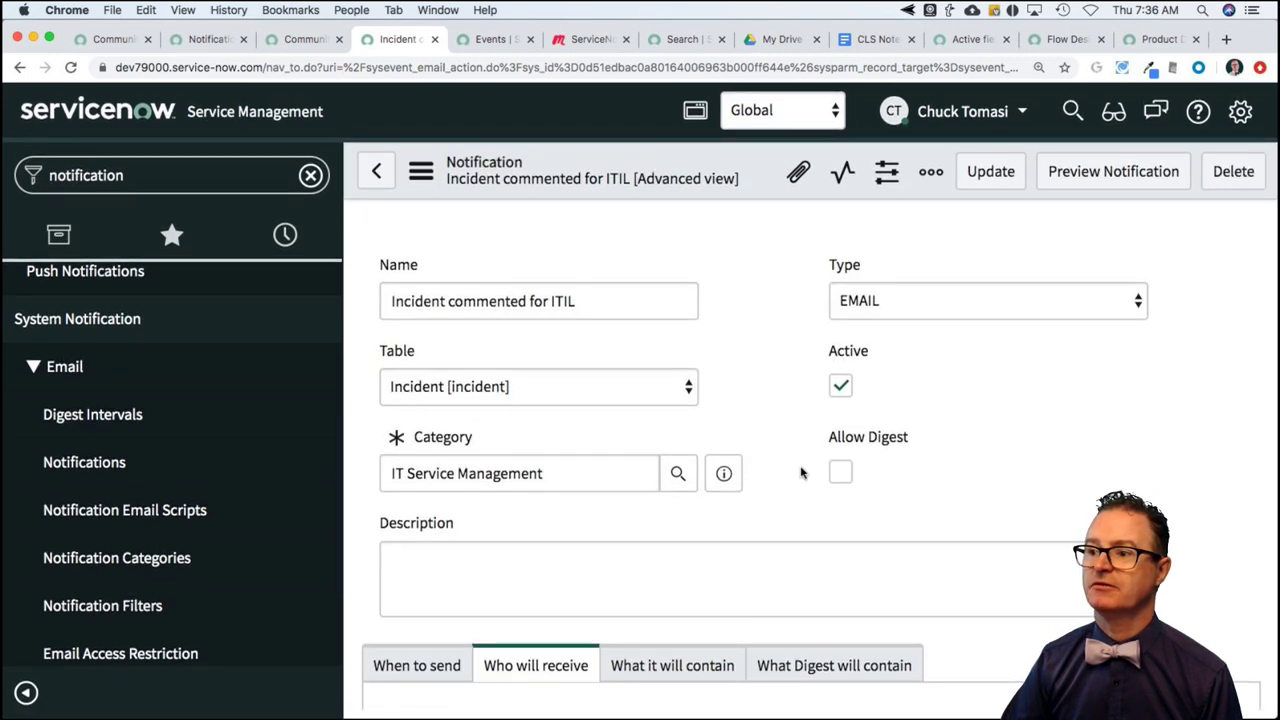
scroll(803, 510, down, 10)
scroll(778, 481, down, 3)
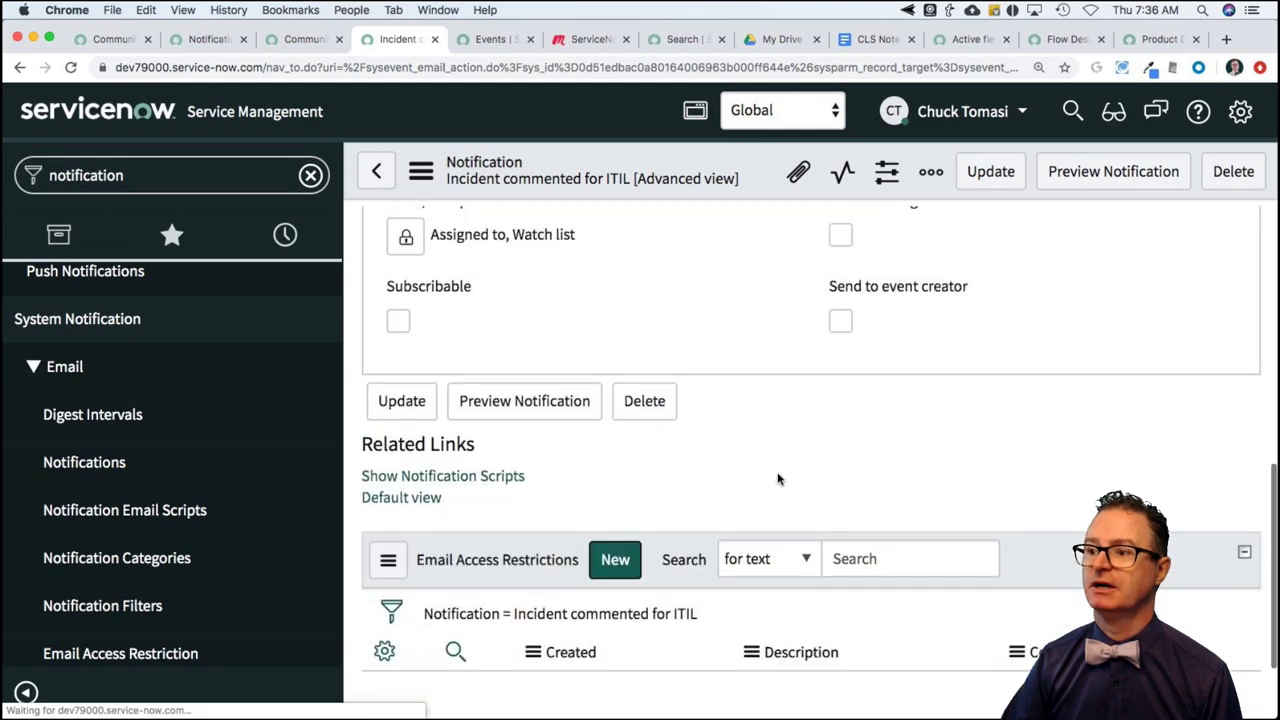
scroll(781, 480, up, 6)
scroll(781, 480, up, 3)
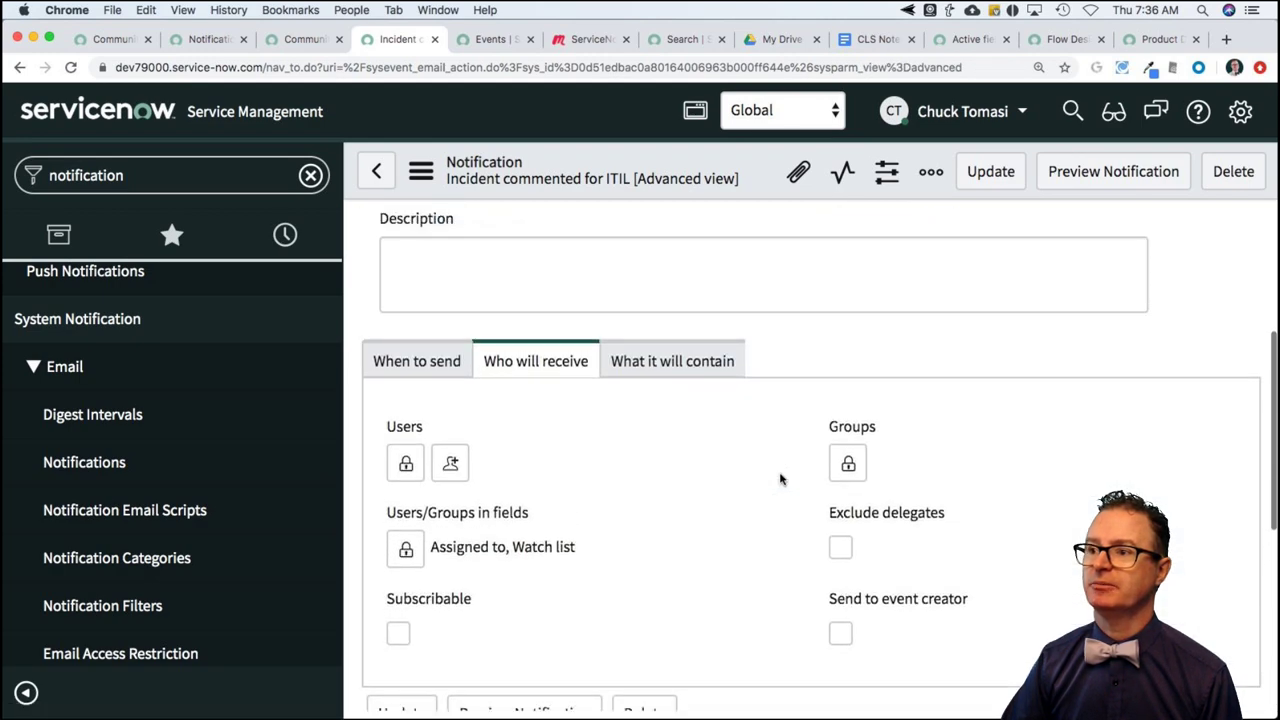
scroll(781, 480, down, 2)
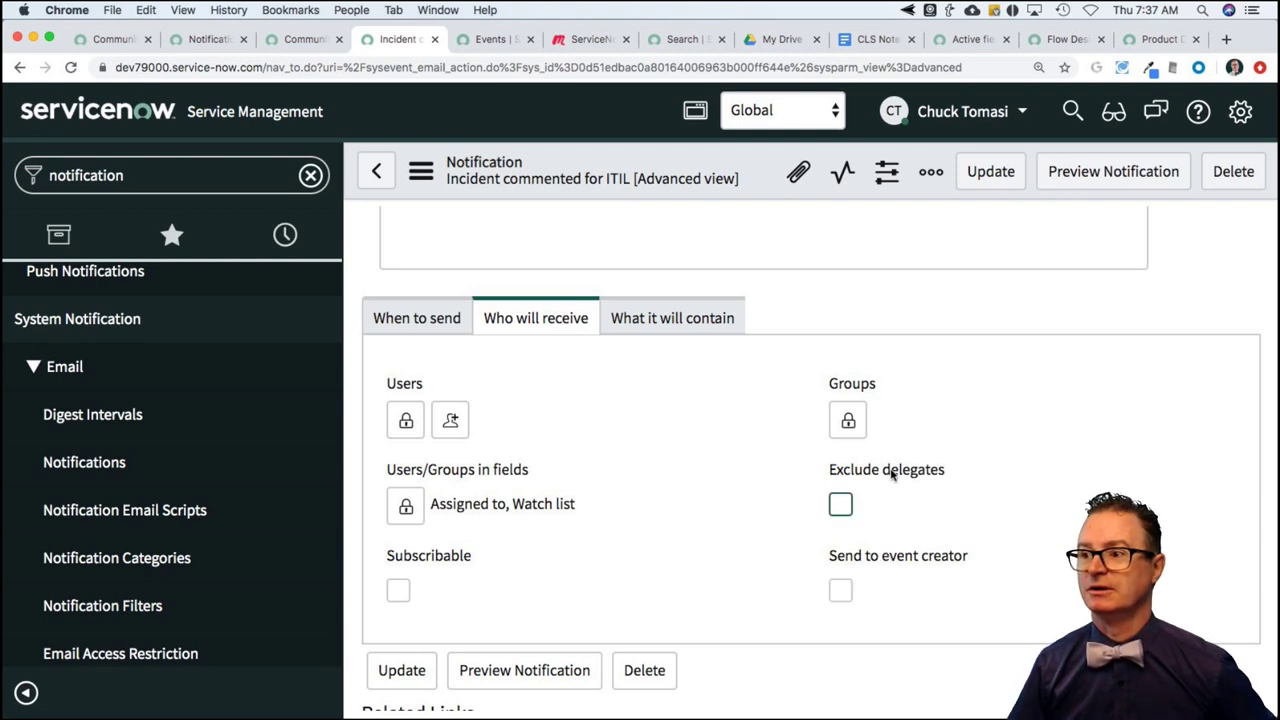
Read the Exclude delegates, Users/Groups, Subscribable and Users hints, then bring up the Users label menu
mouse_move(891, 474)
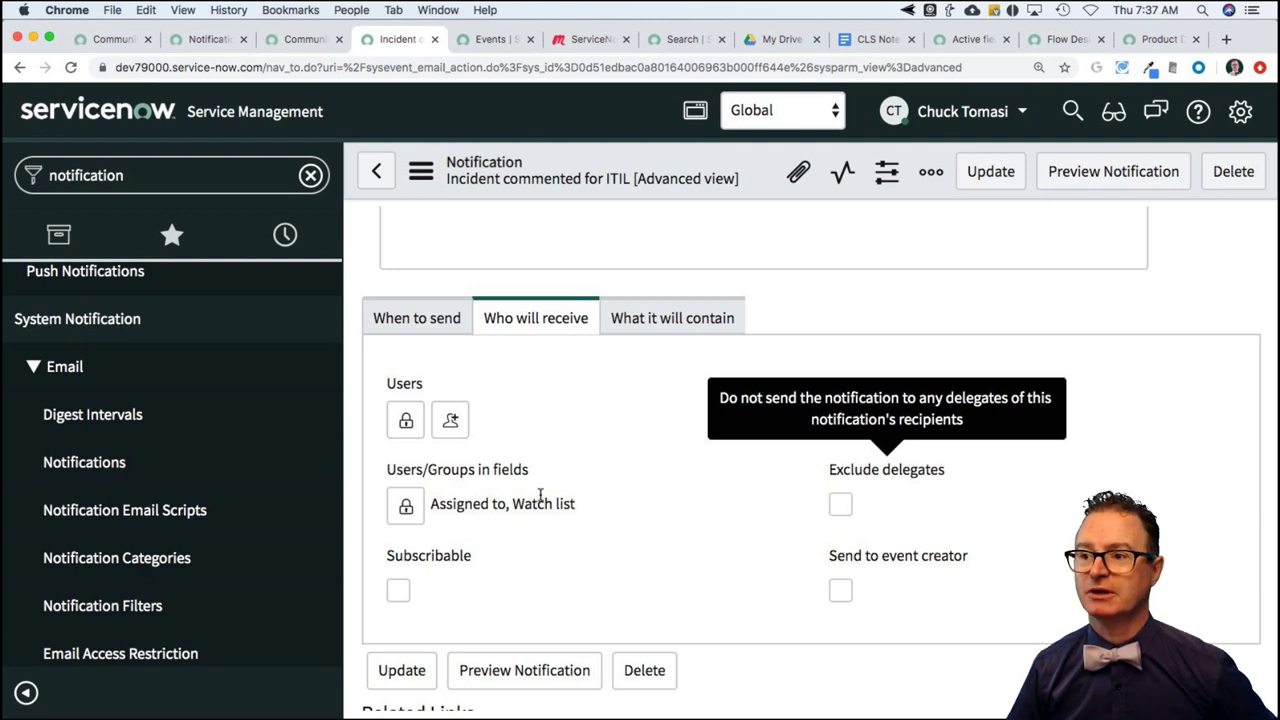
mouse_move(480, 477)
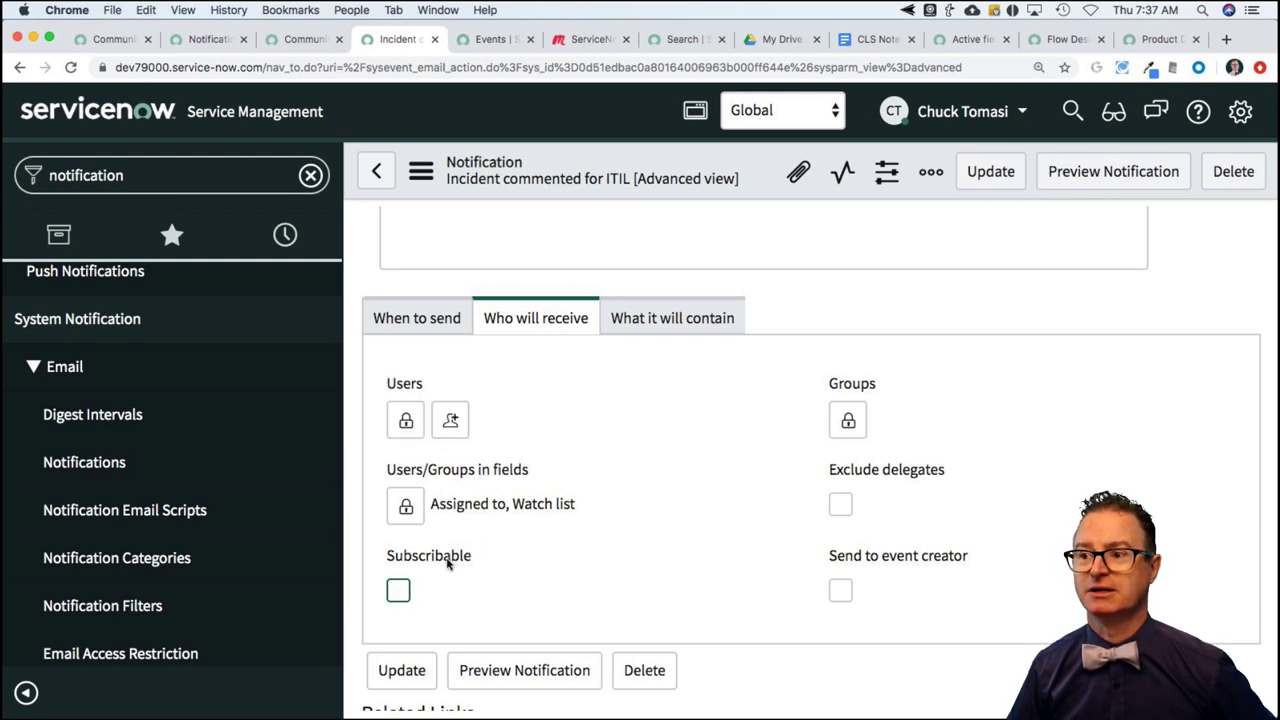
mouse_move(449, 565)
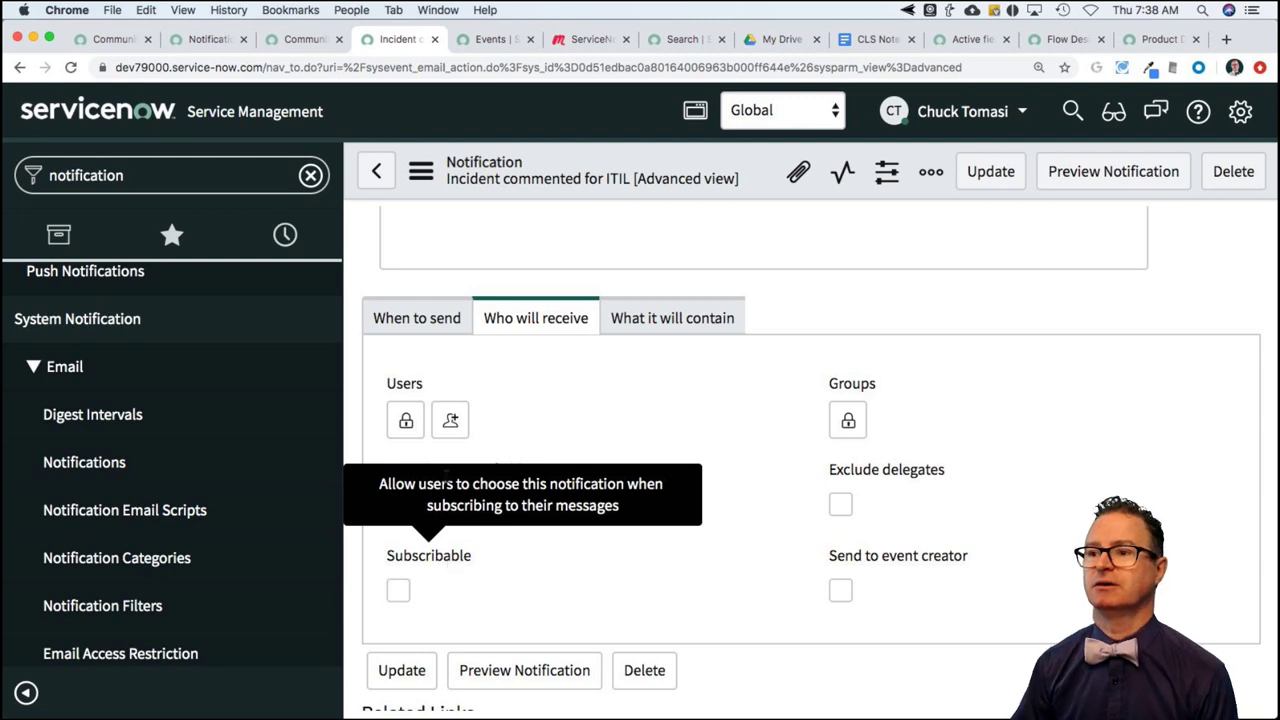
right_click(407, 391)
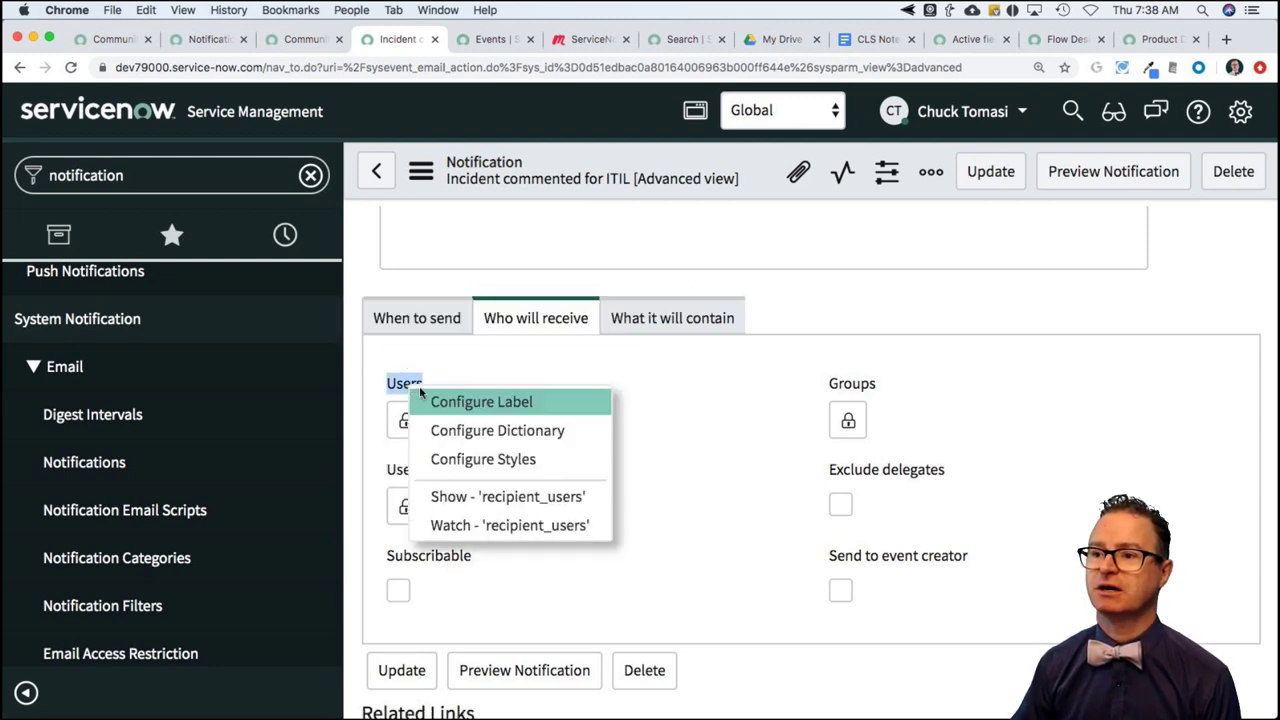
click(477, 405)
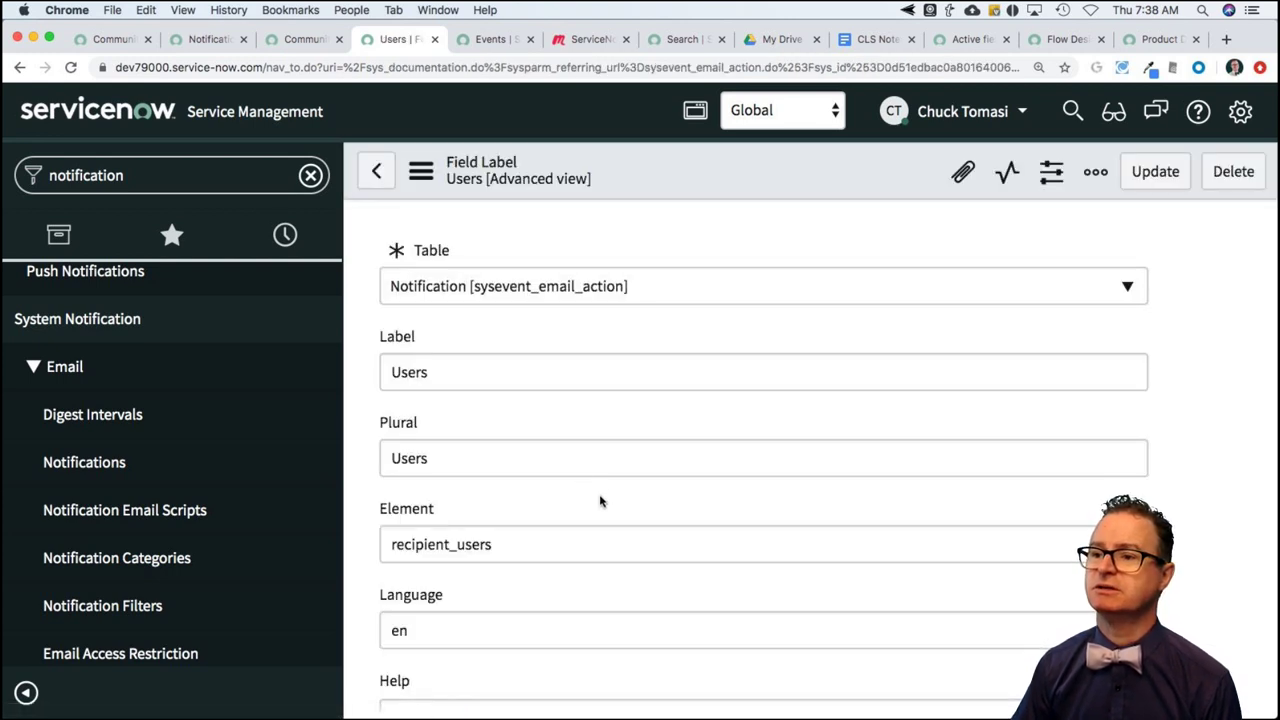
scroll(600, 500, down, 1)
scroll(600, 500, down, 5)
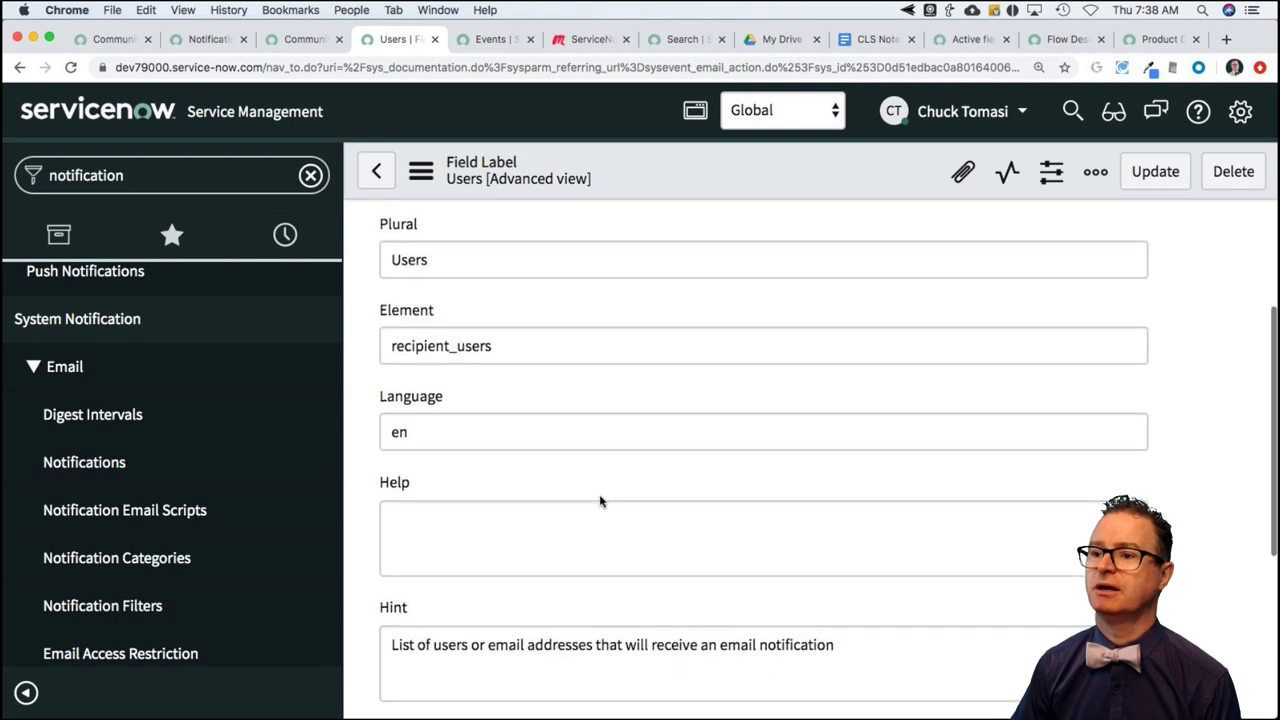
scroll(600, 501, down, 4)
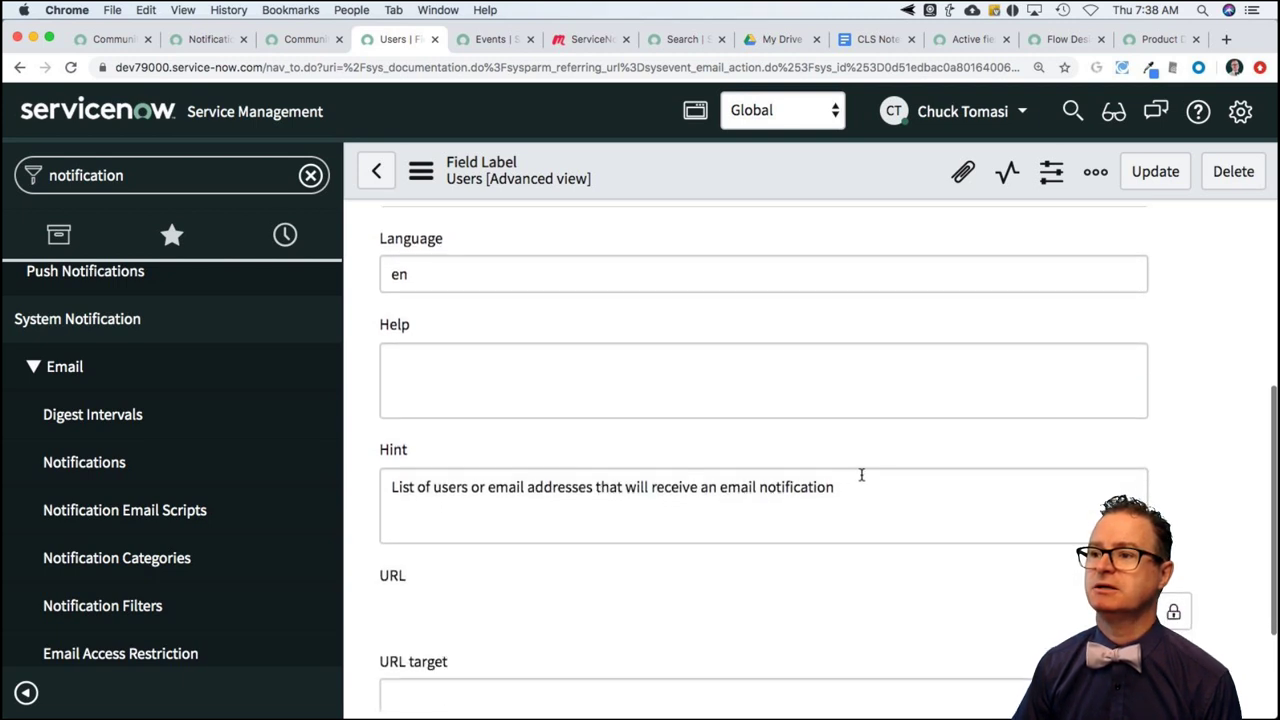
drag(849, 487, 384, 490)
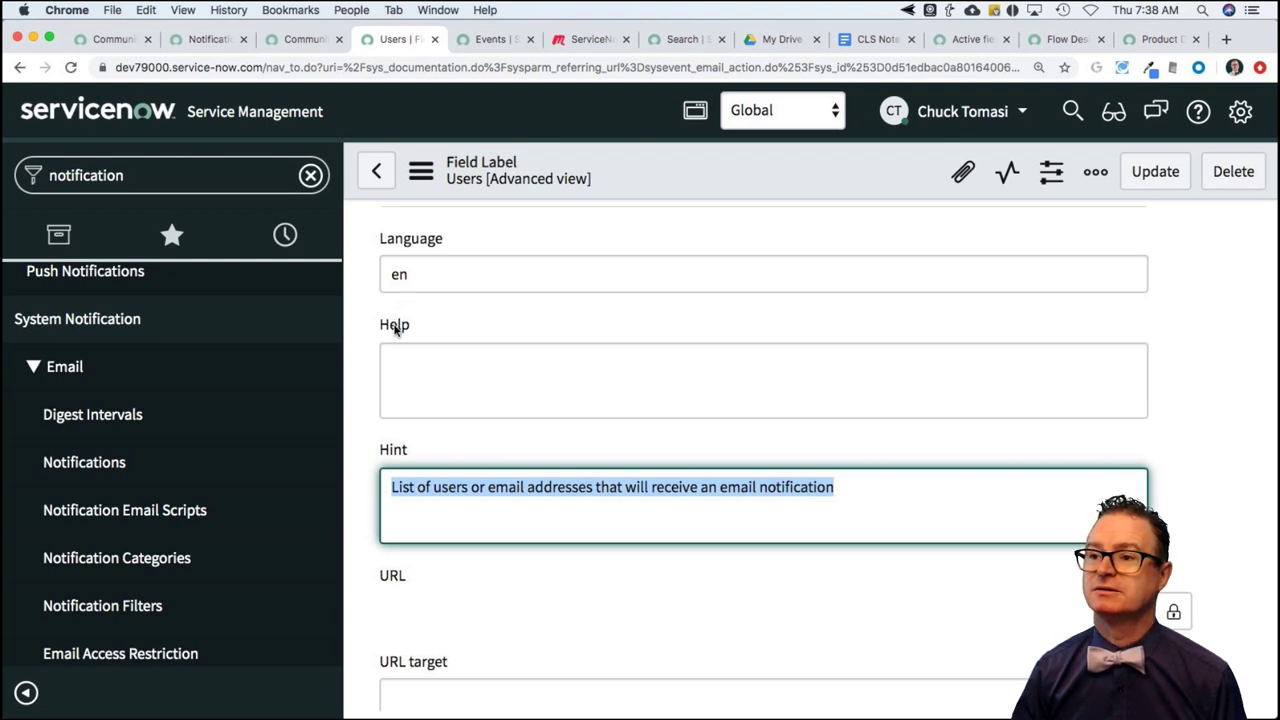
scroll(395, 330, up, 4)
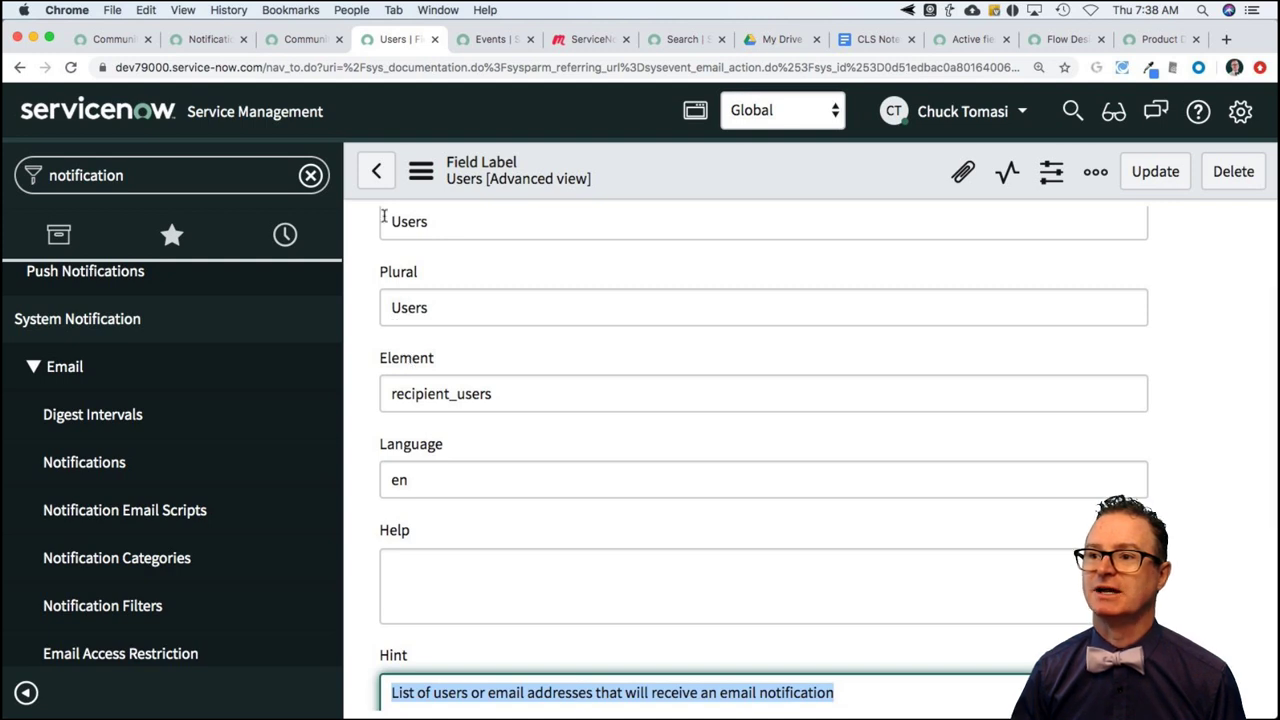
click(378, 182)
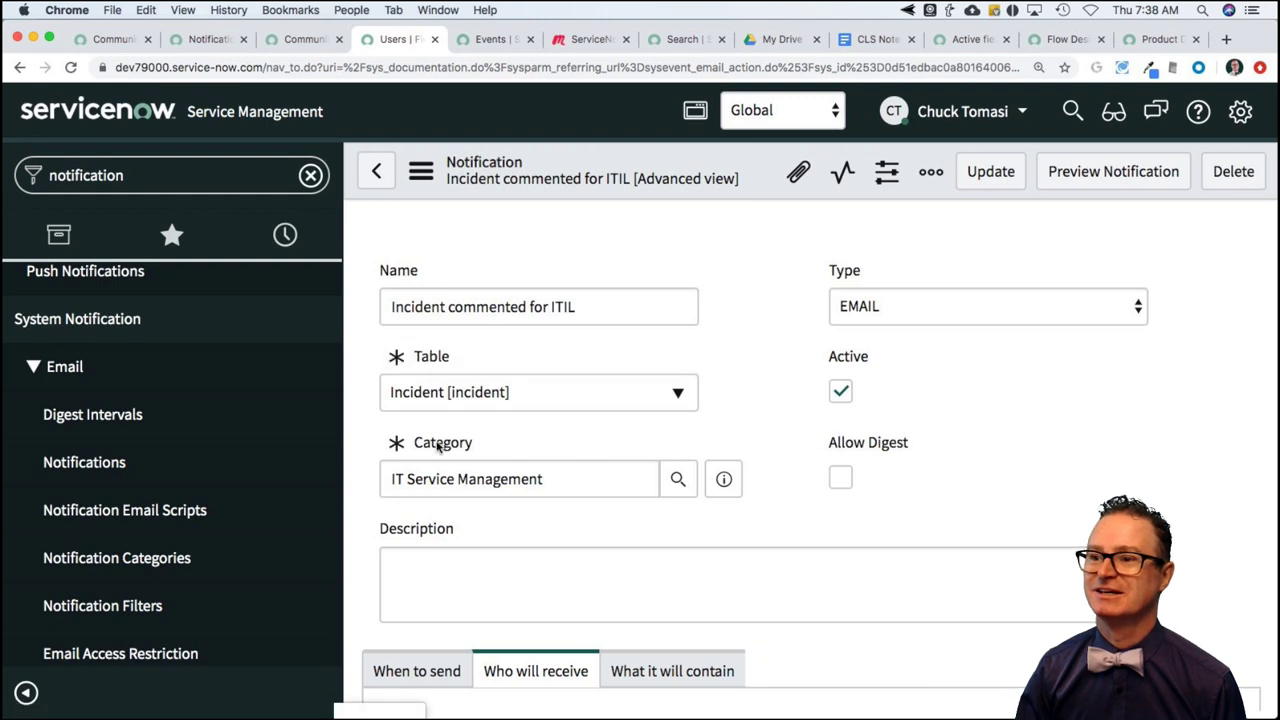
Scroll the notification form down to the Subscribable checkbox under Who will receive
mouse_move(440, 446)
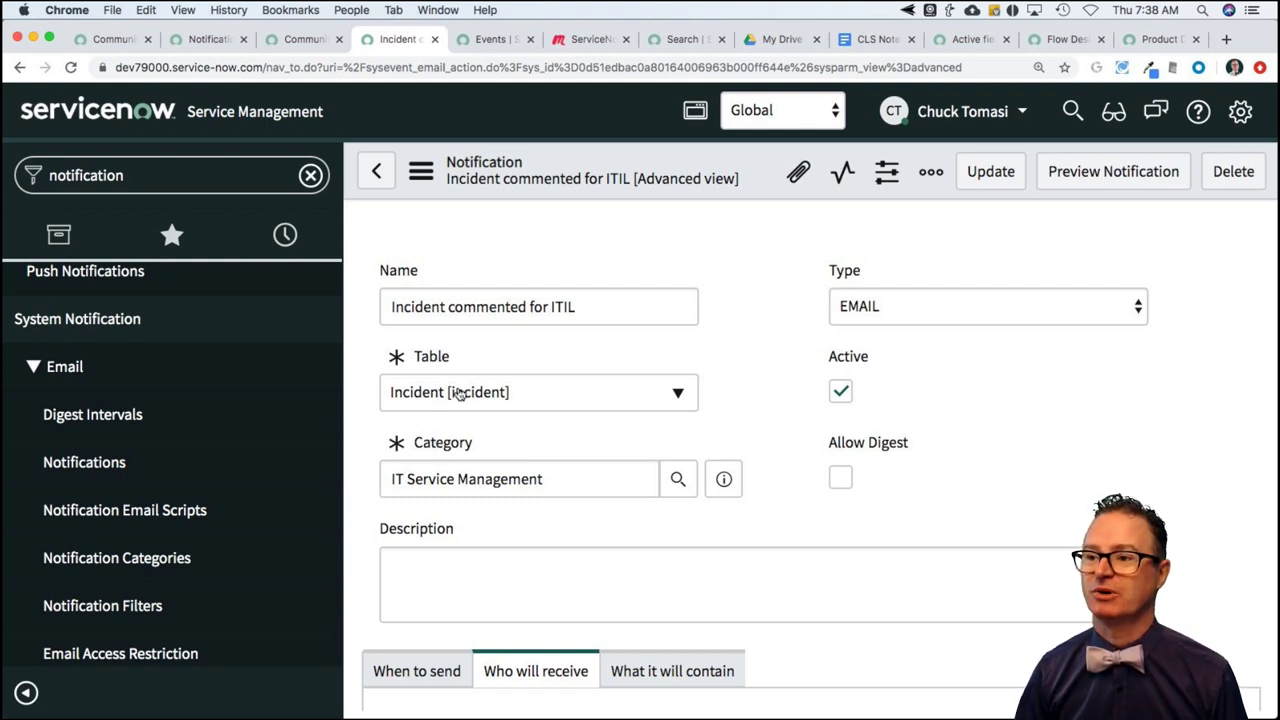
scroll(703, 547, down, 2)
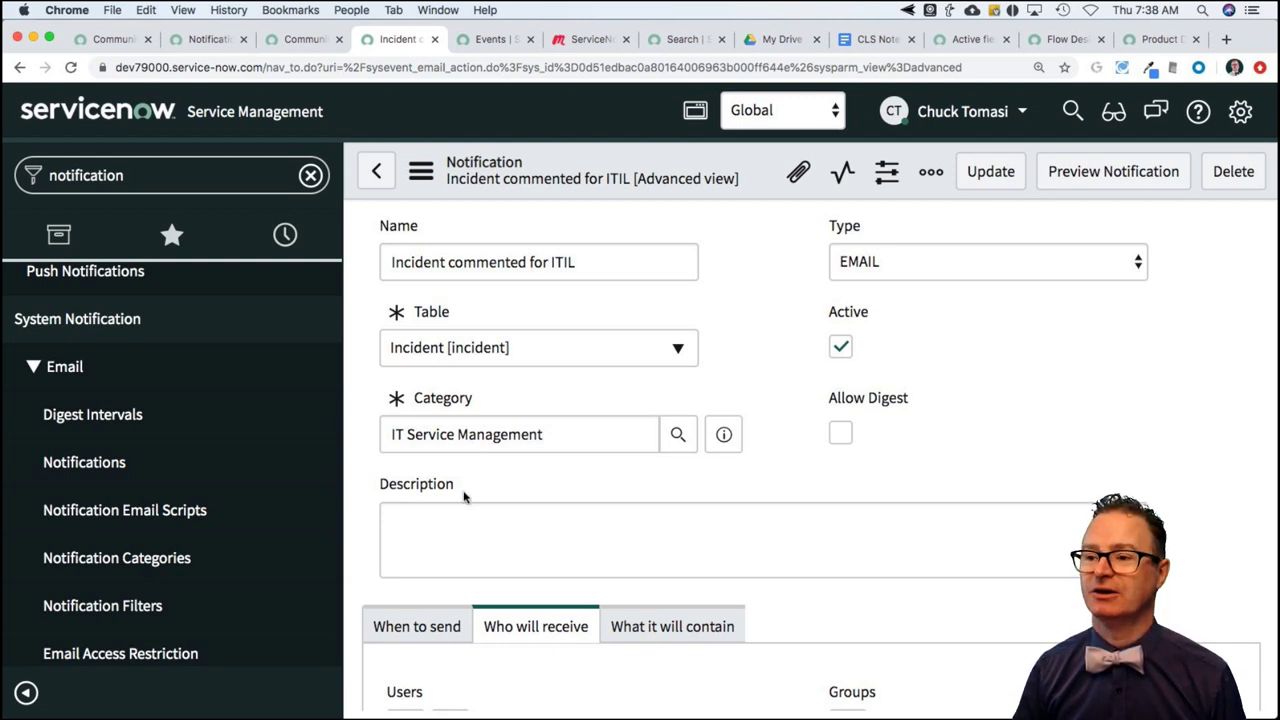
scroll(465, 495, down, 3)
scroll(465, 495, down, 4)
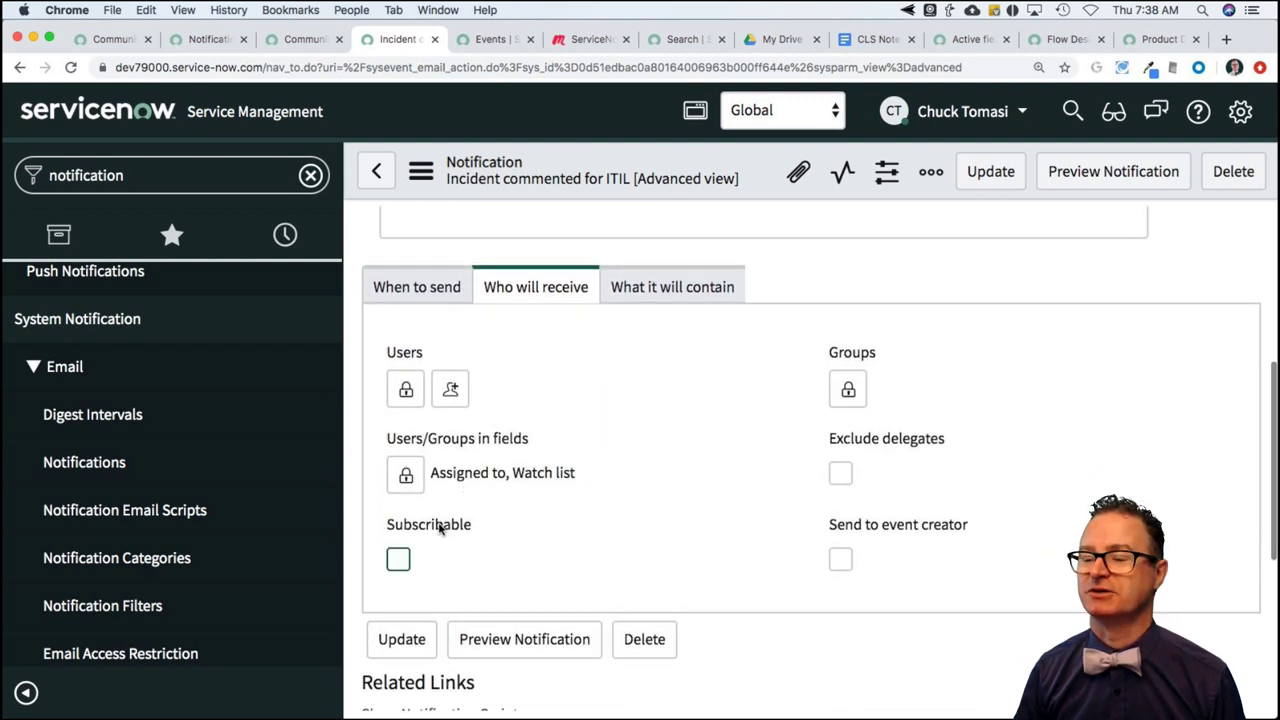
Configure the Subscribable label and find its hint 'Allow users to choose this notification when subscribing'
right_click(440, 527)
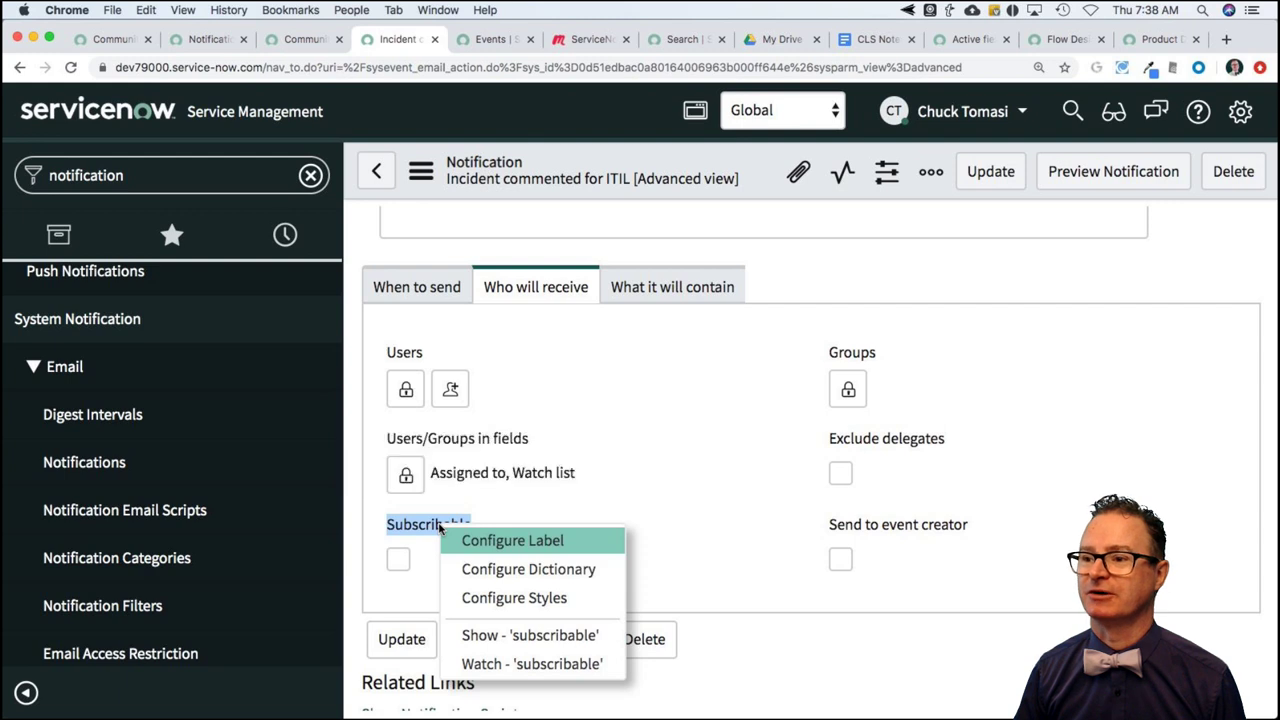
click(519, 544)
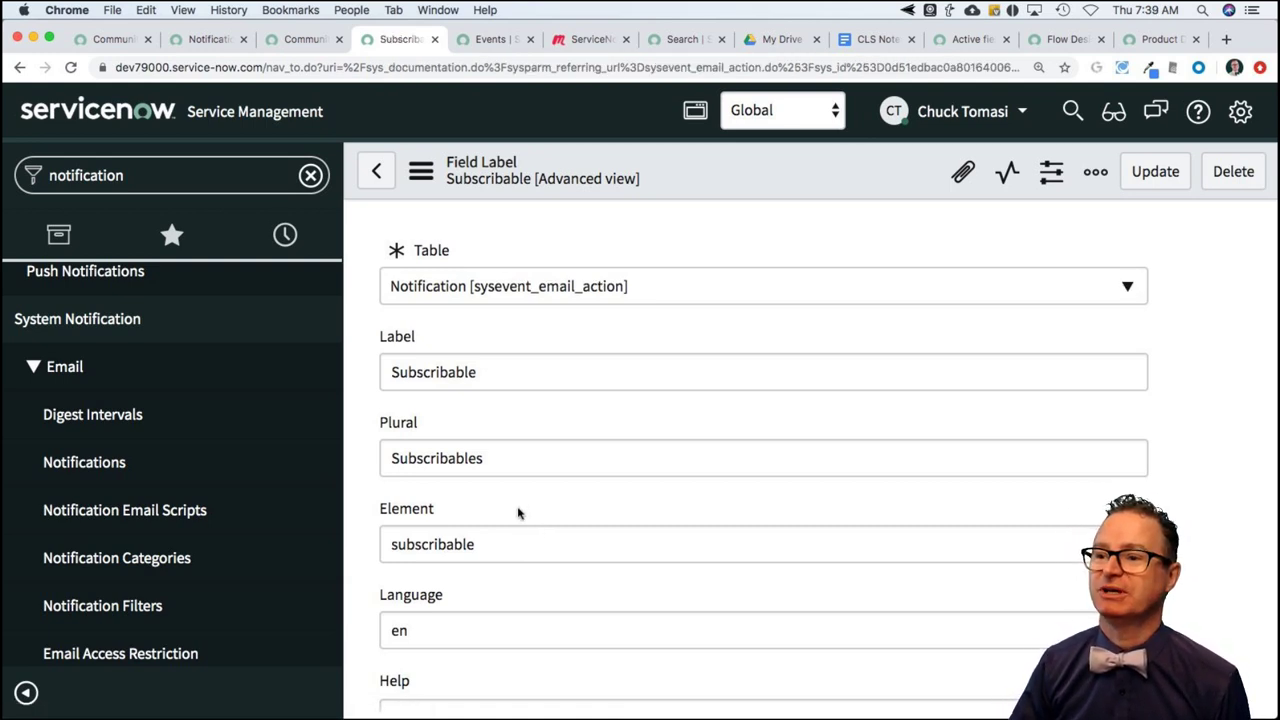
scroll(518, 513, down, 5)
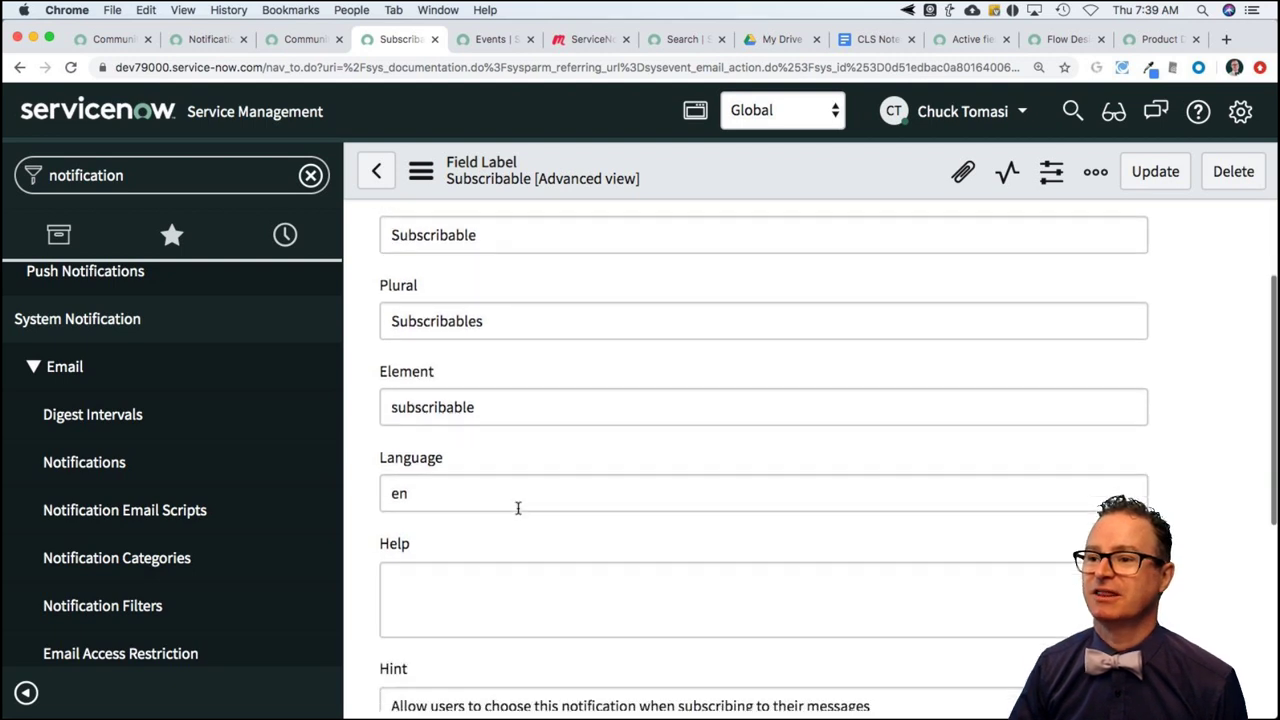
scroll(518, 508, down, 1)
scroll(518, 508, down, 2)
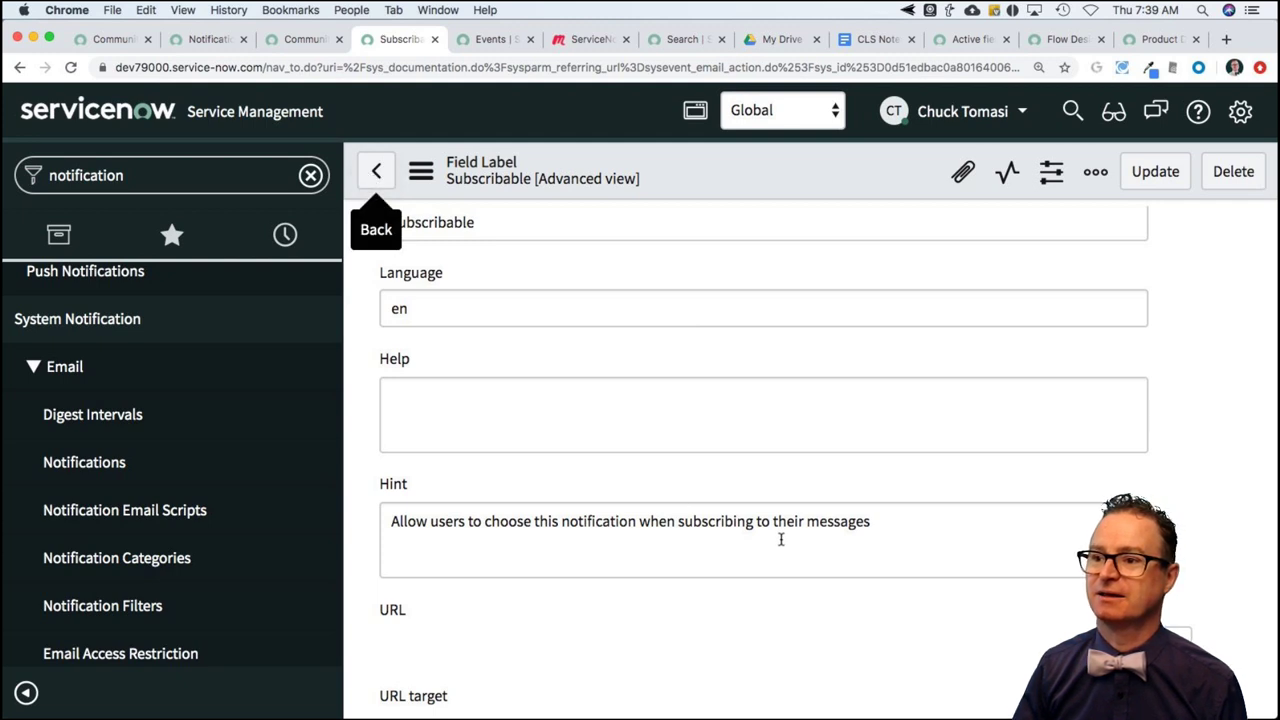
scroll(781, 539, up, 4)
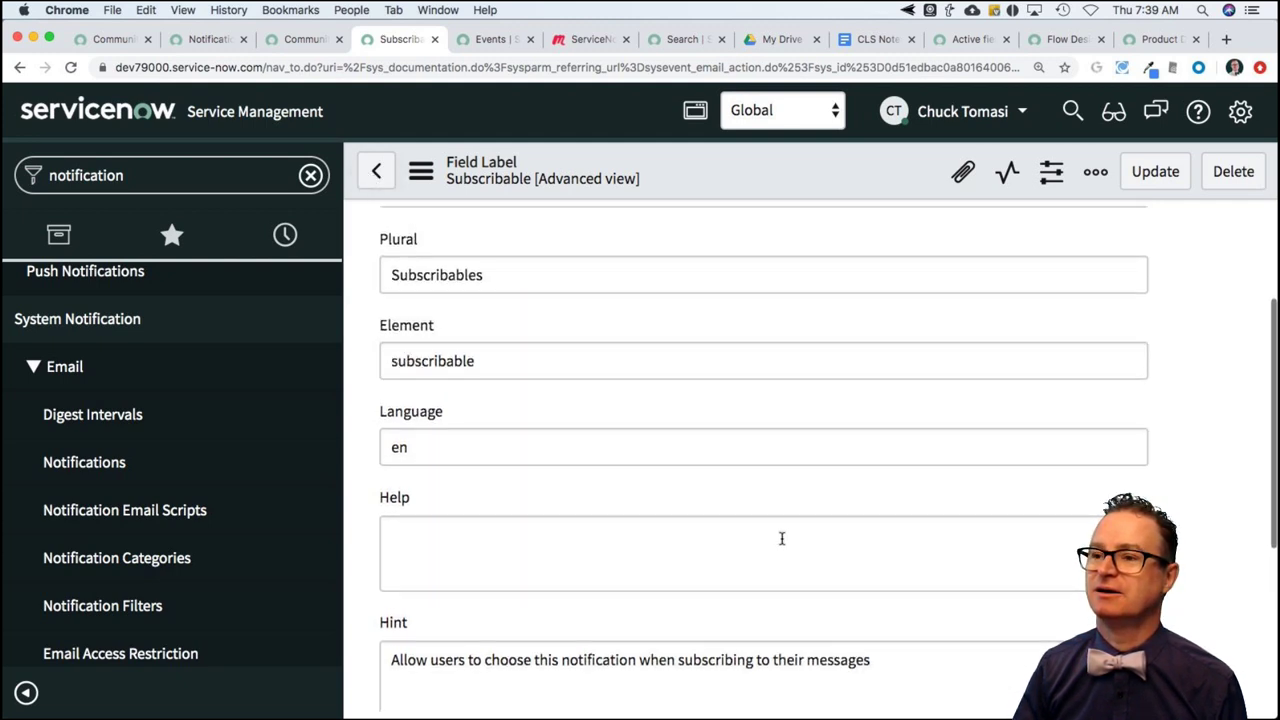
scroll(781, 539, up, 1)
scroll(777, 537, down, 3)
scroll(777, 537, up, 2)
scroll(777, 534, down, 2)
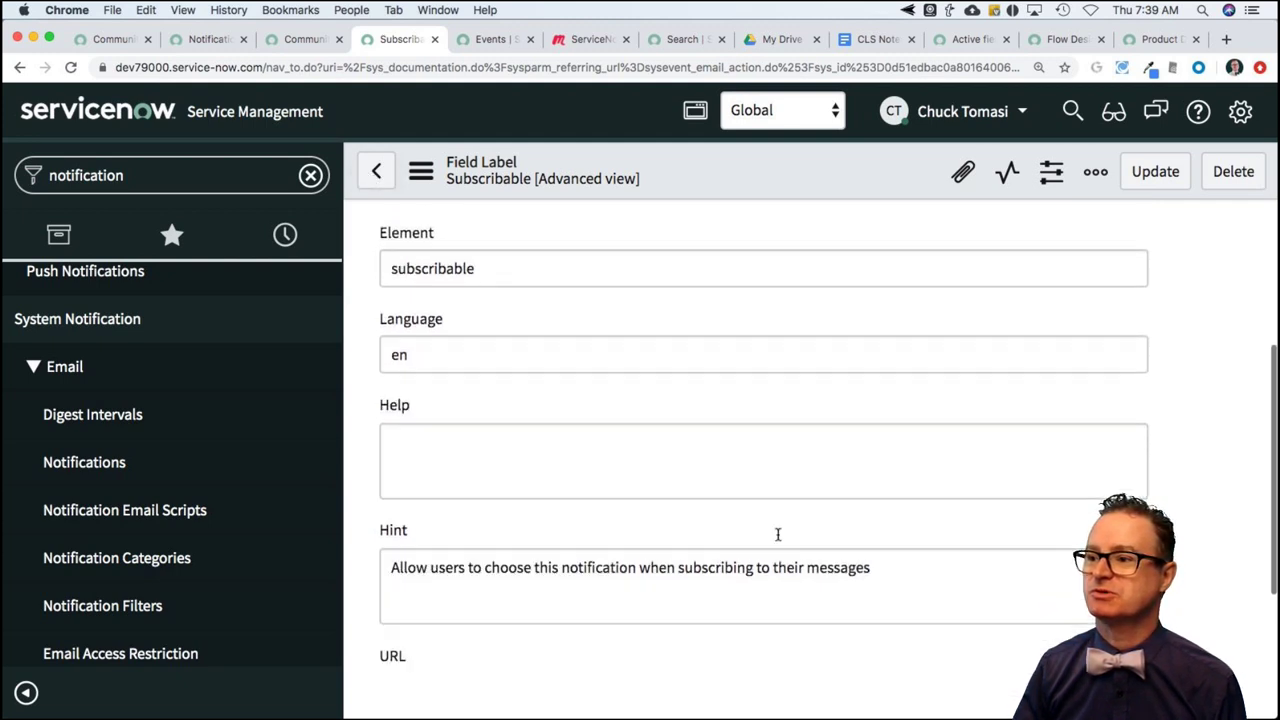
scroll(800, 540, down, 4)
scroll(860, 430, down, 2)
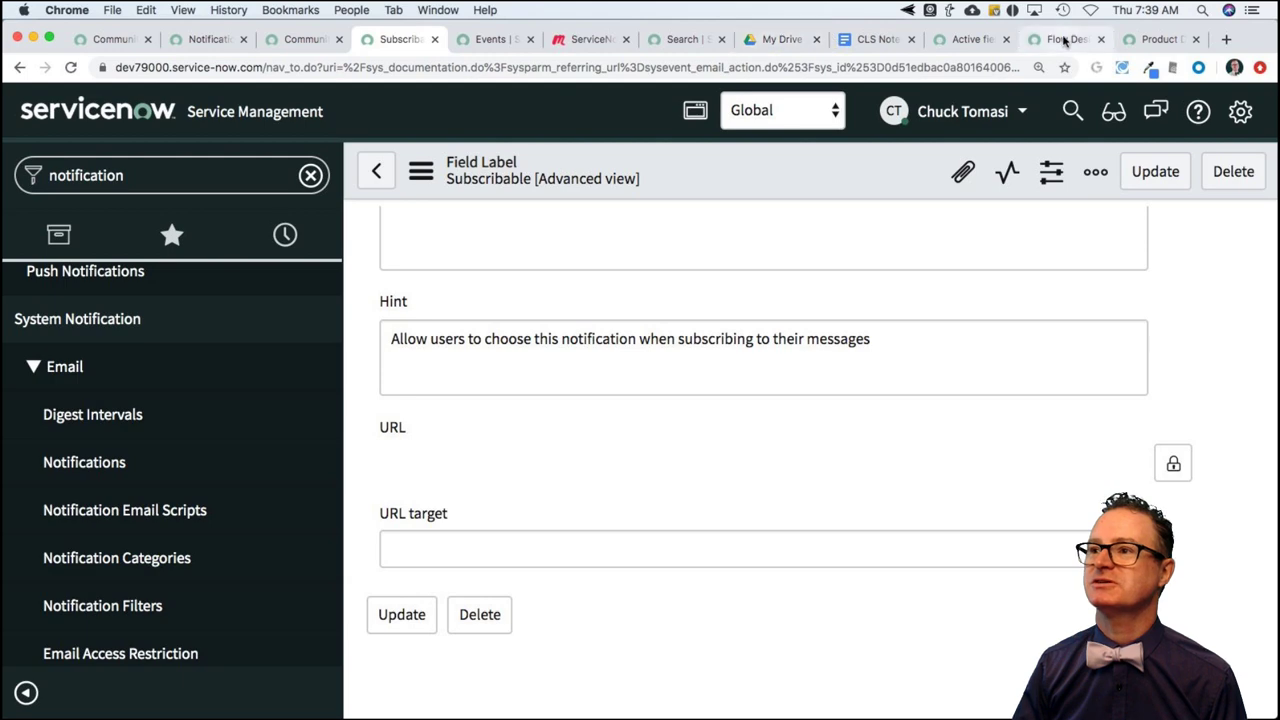
Replace the 'debug notifications' docs search with 'notification subscription' and run it
click(686, 40)
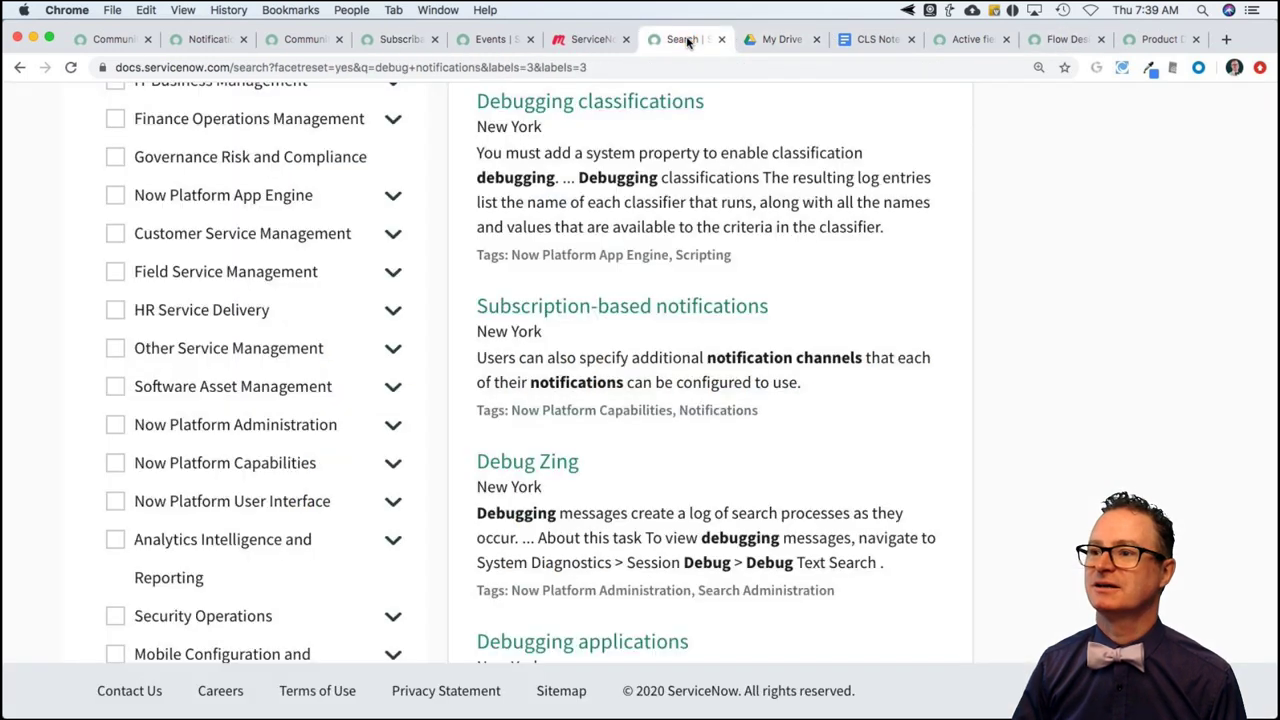
scroll(700, 209, up, 5)
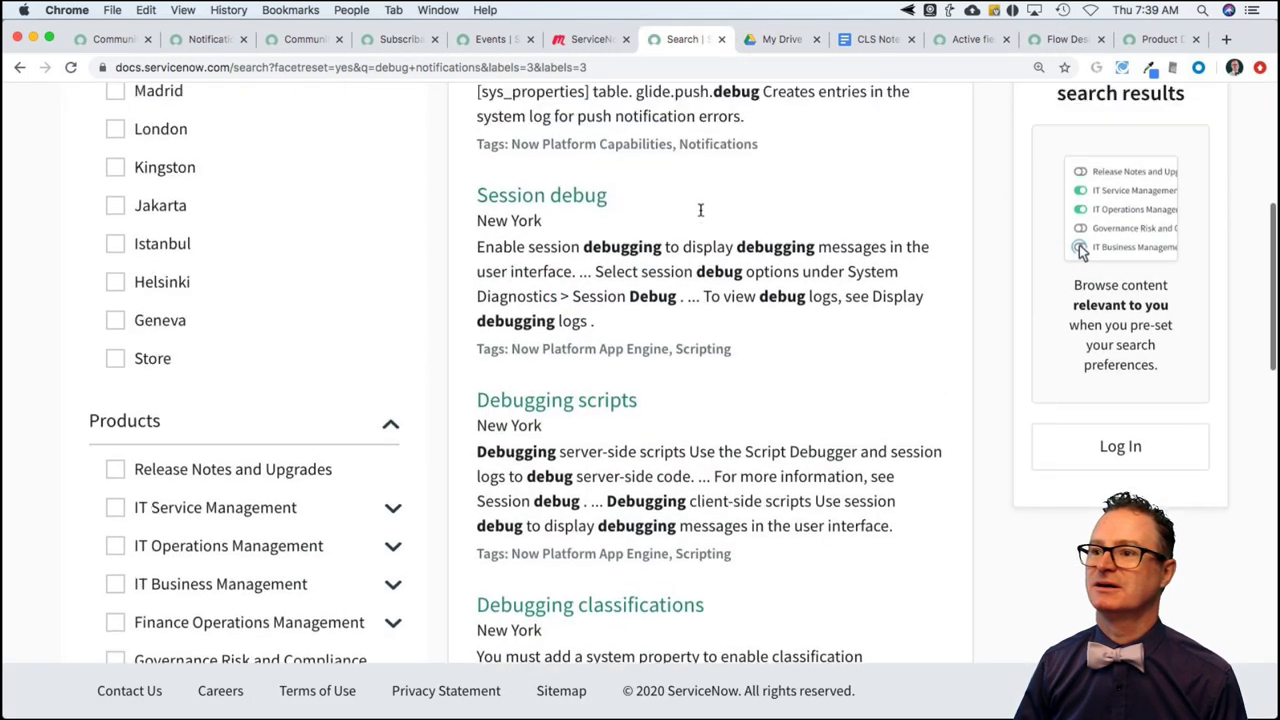
scroll(700, 209, up, 8)
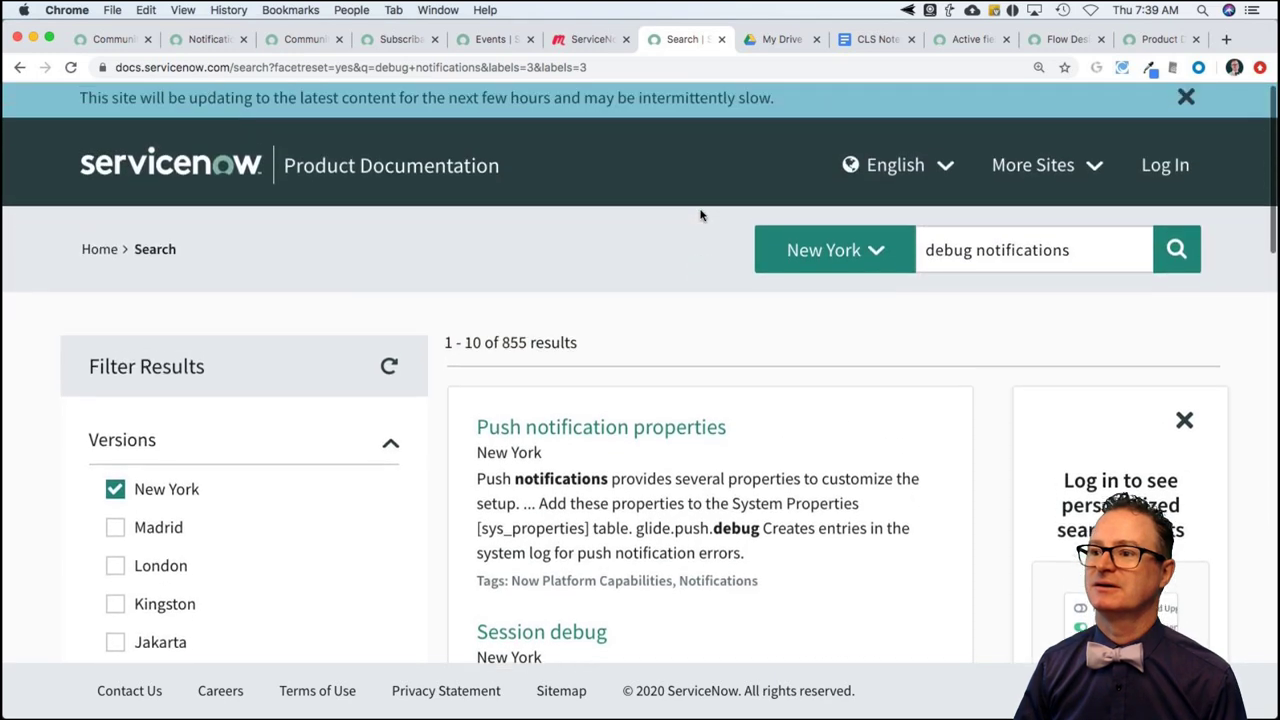
scroll(700, 215, up, 1)
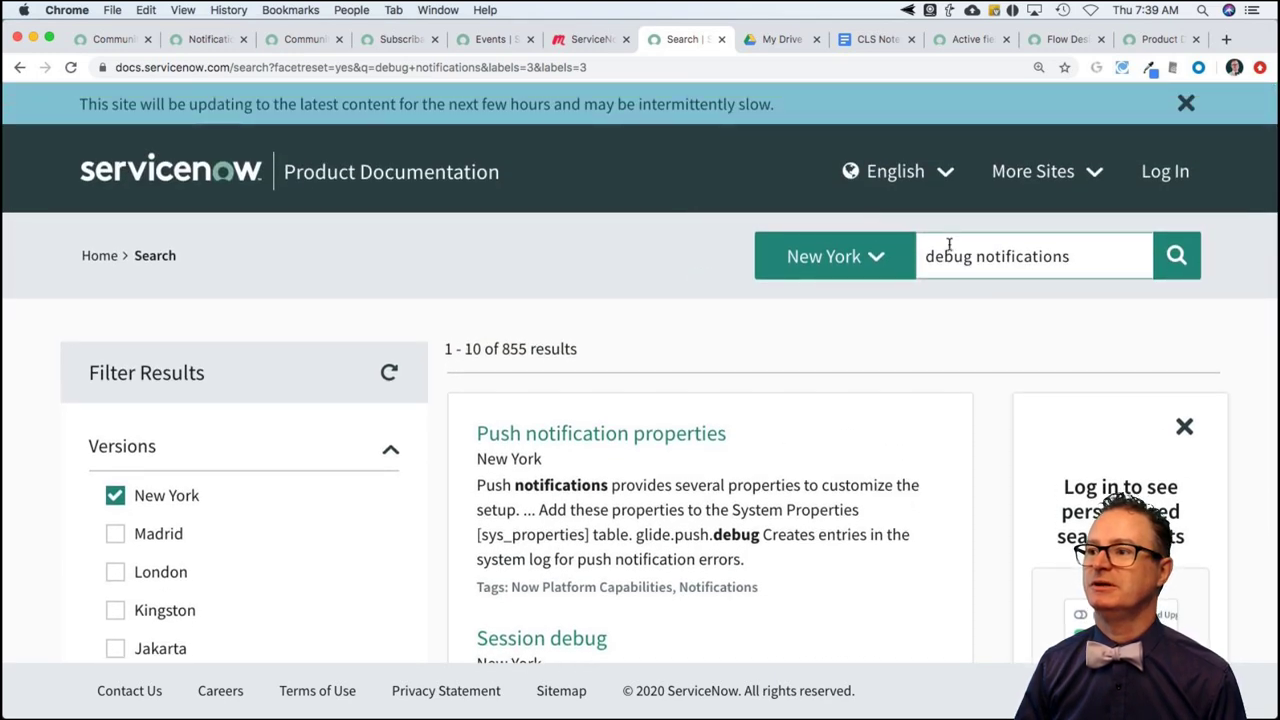
double_click(980, 257)
click(980, 257)
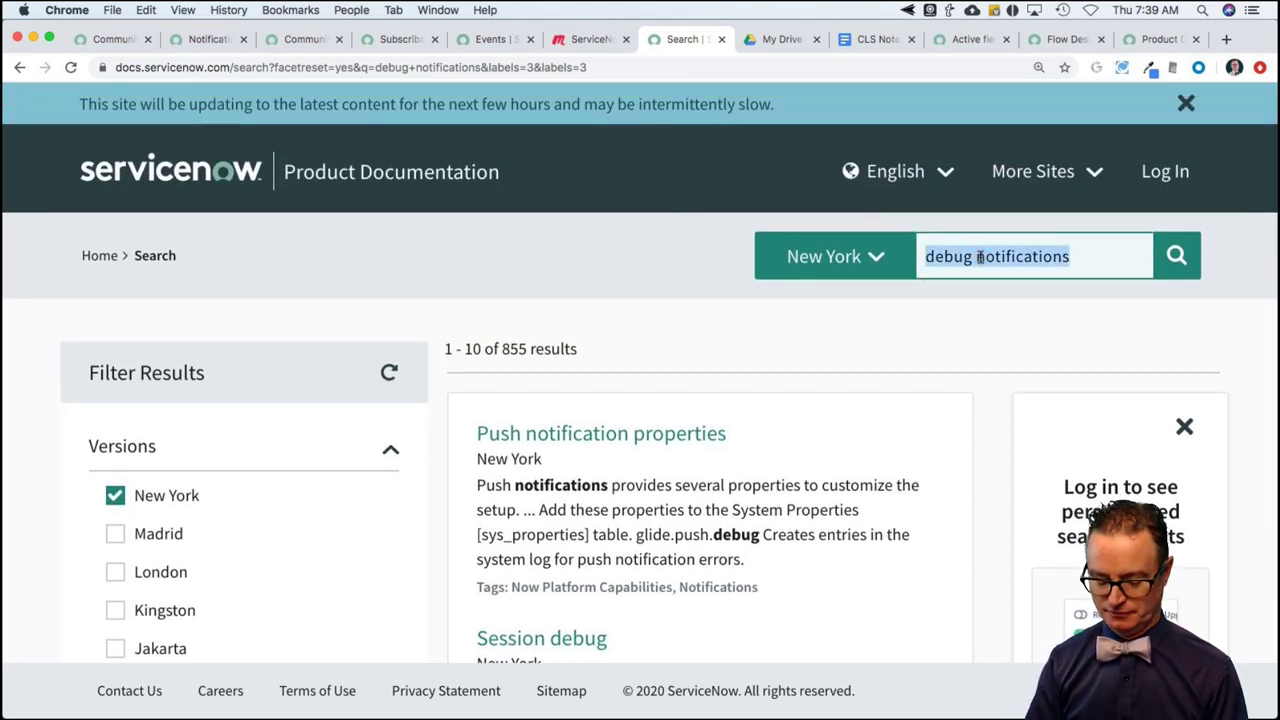
text(su)
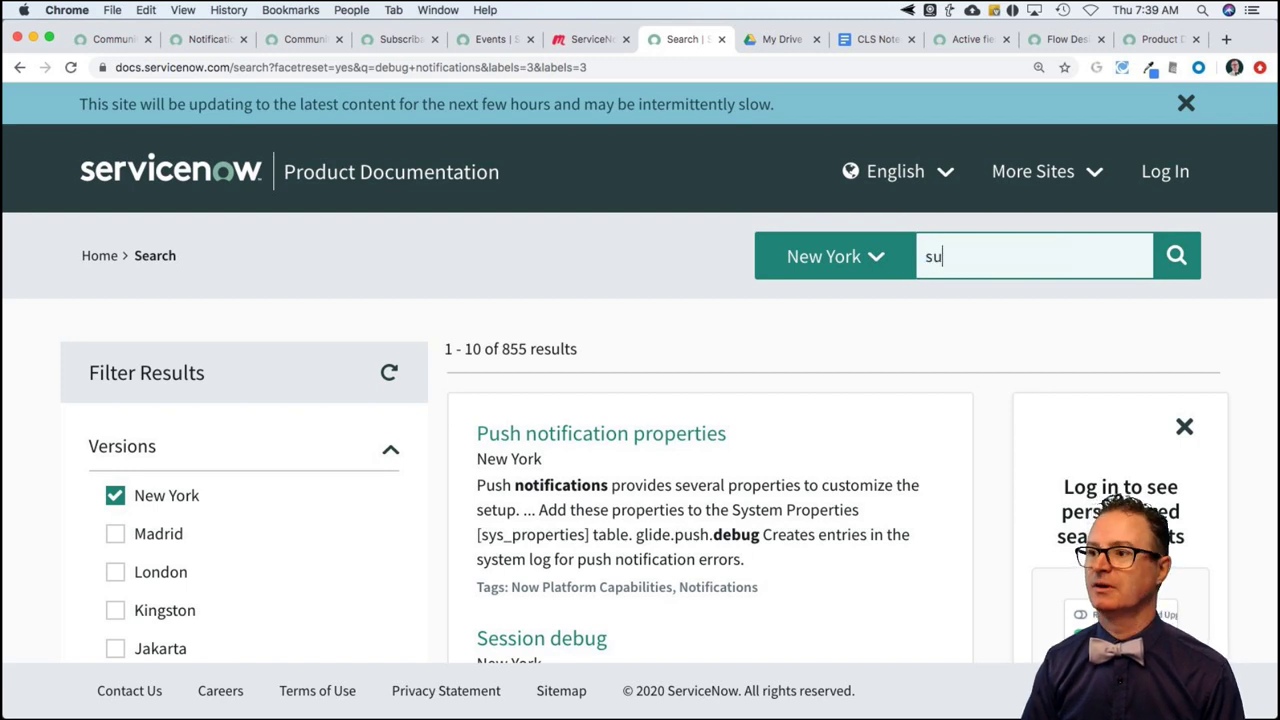
key(BackSpace)
text(n)
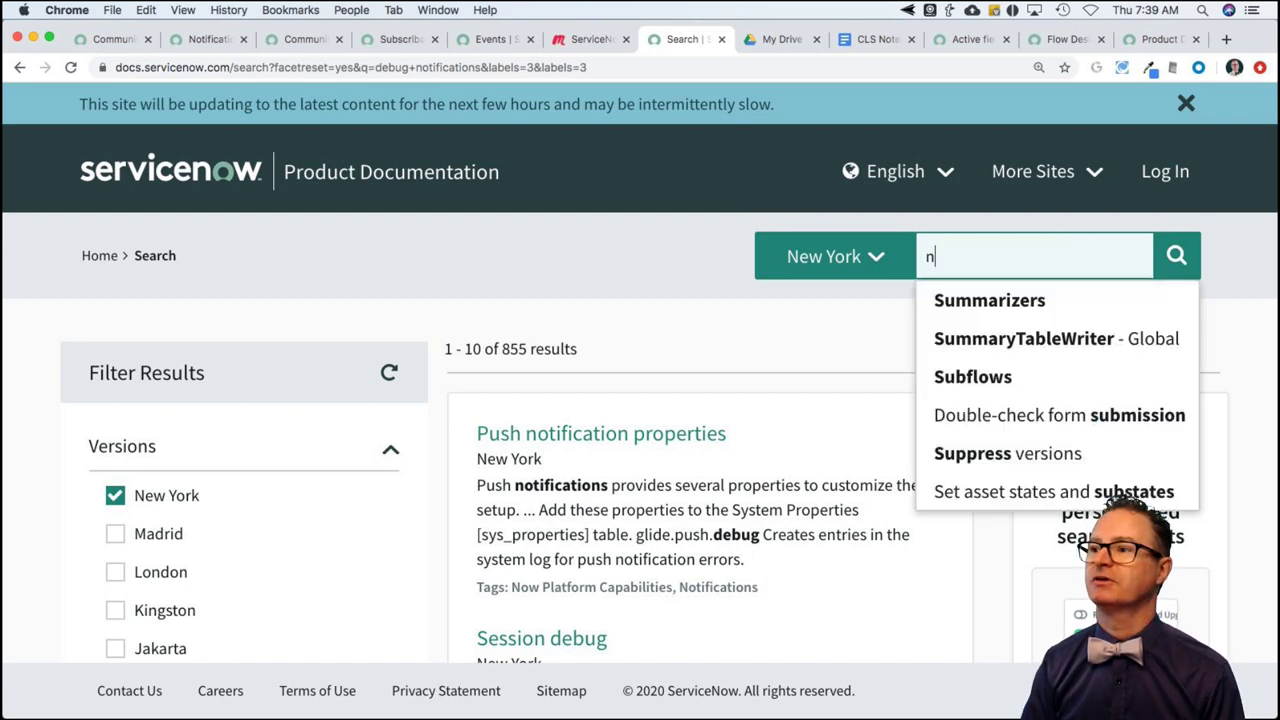
text(otificatio)
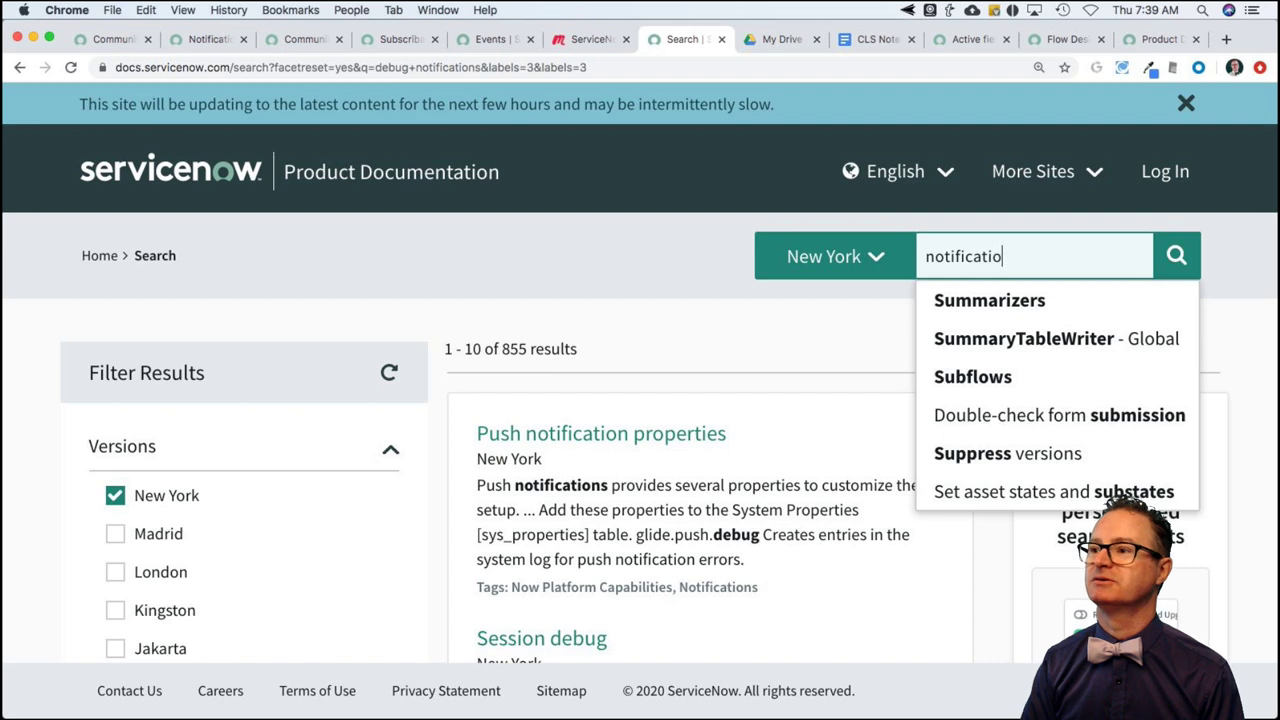
text(n subscription)
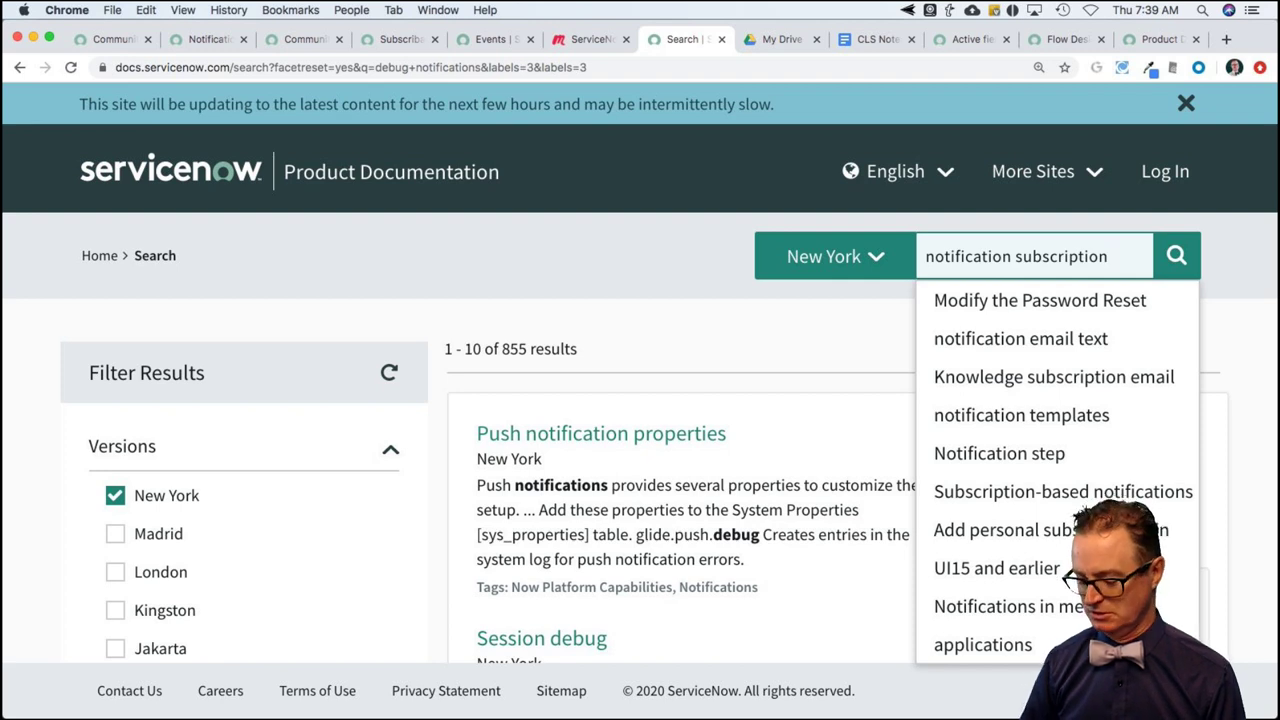
key(Return)
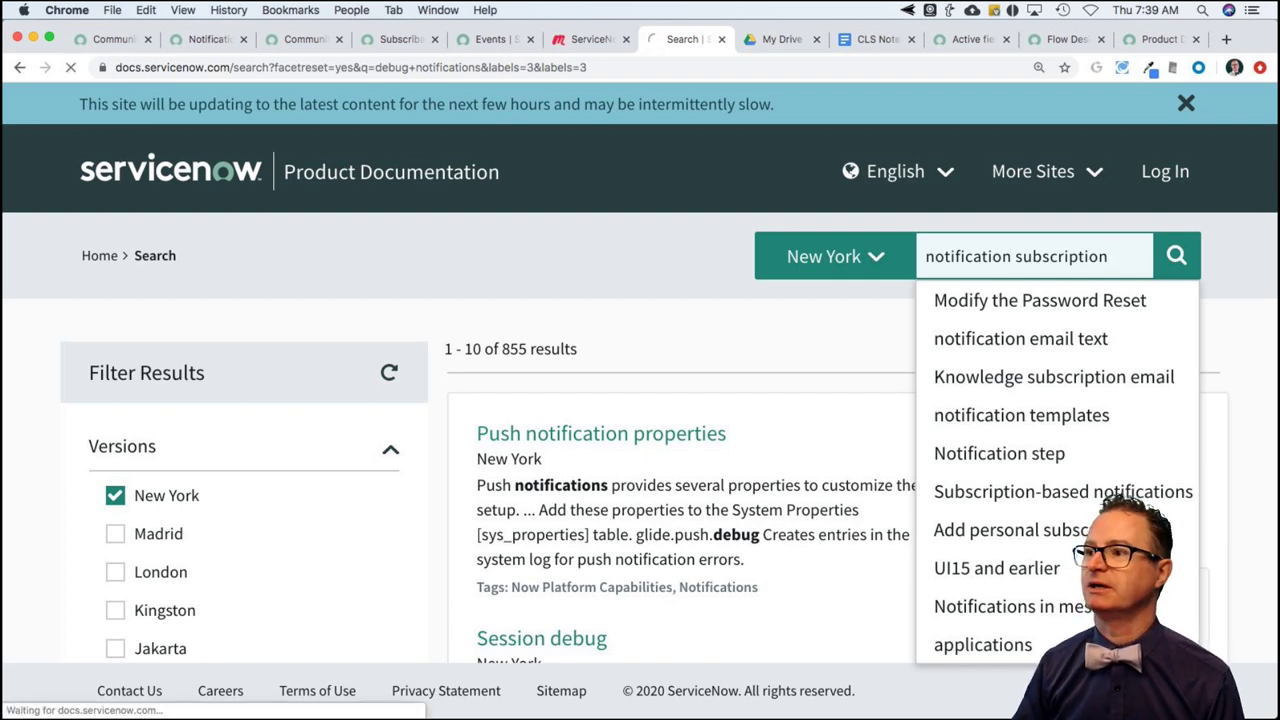
click(1176, 257)
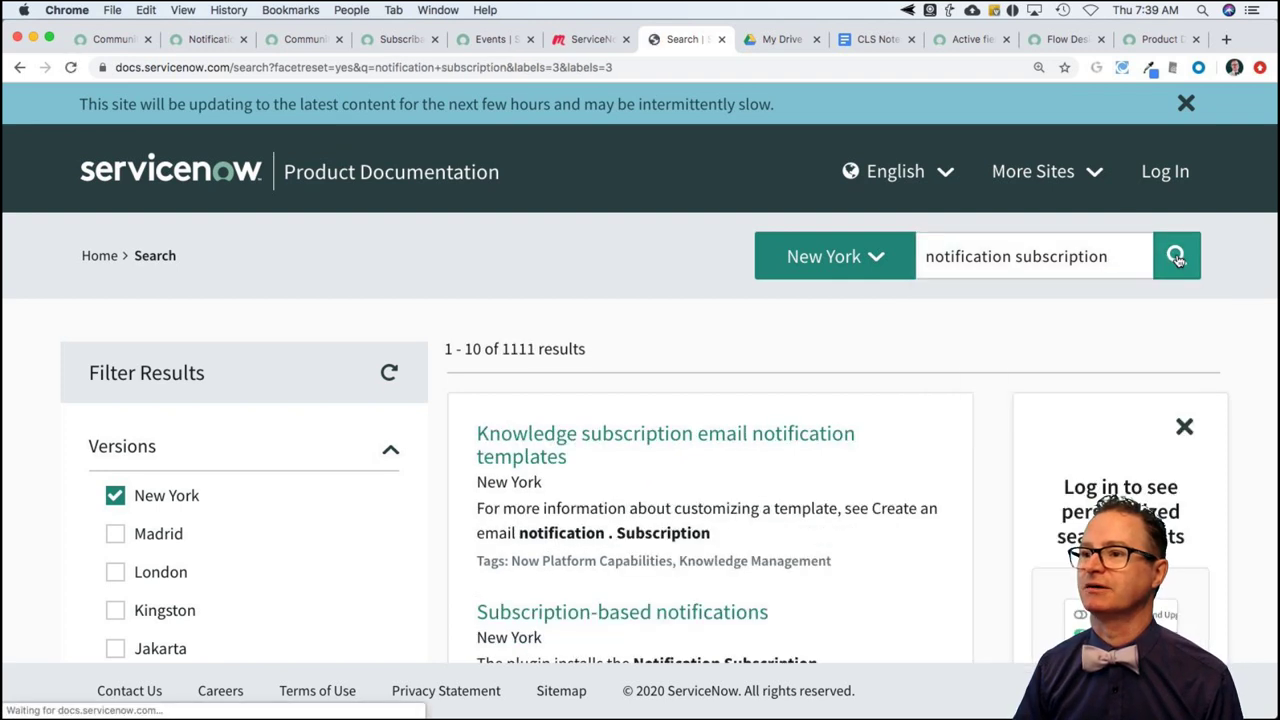
Copy the link address of the Subscription-based notifications result
scroll(625, 345, down, 2)
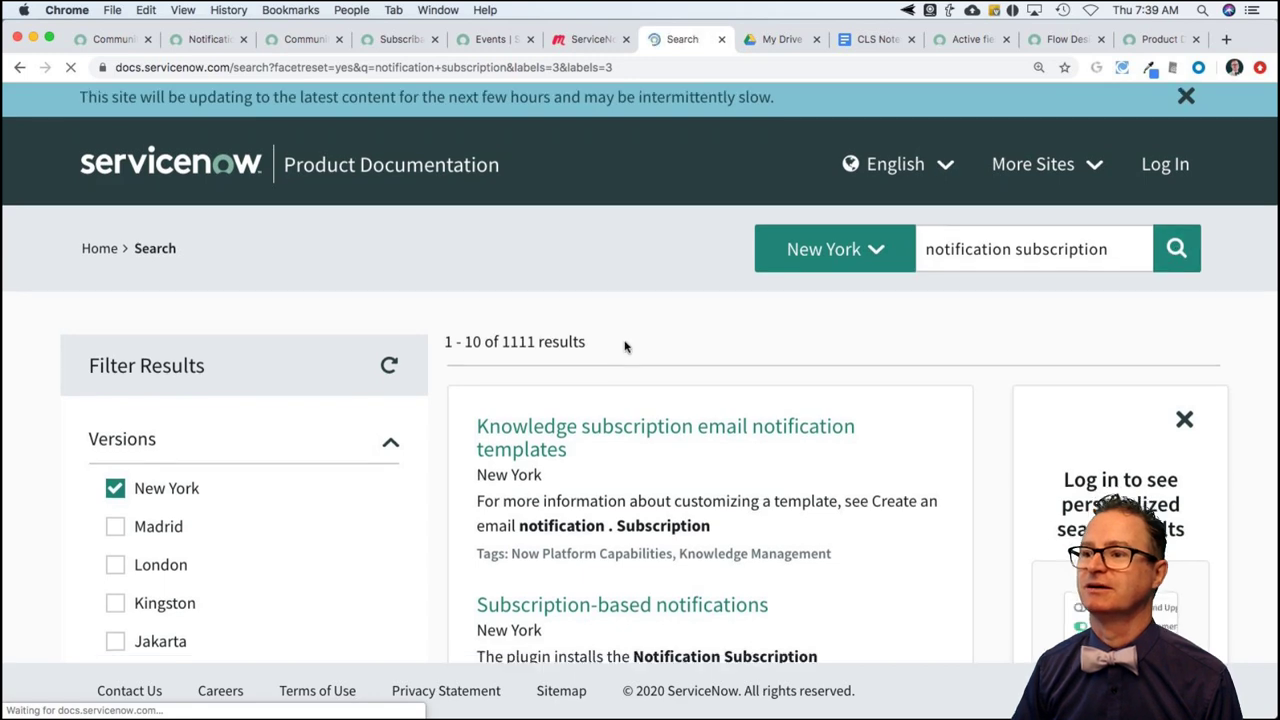
scroll(625, 345, down, 2)
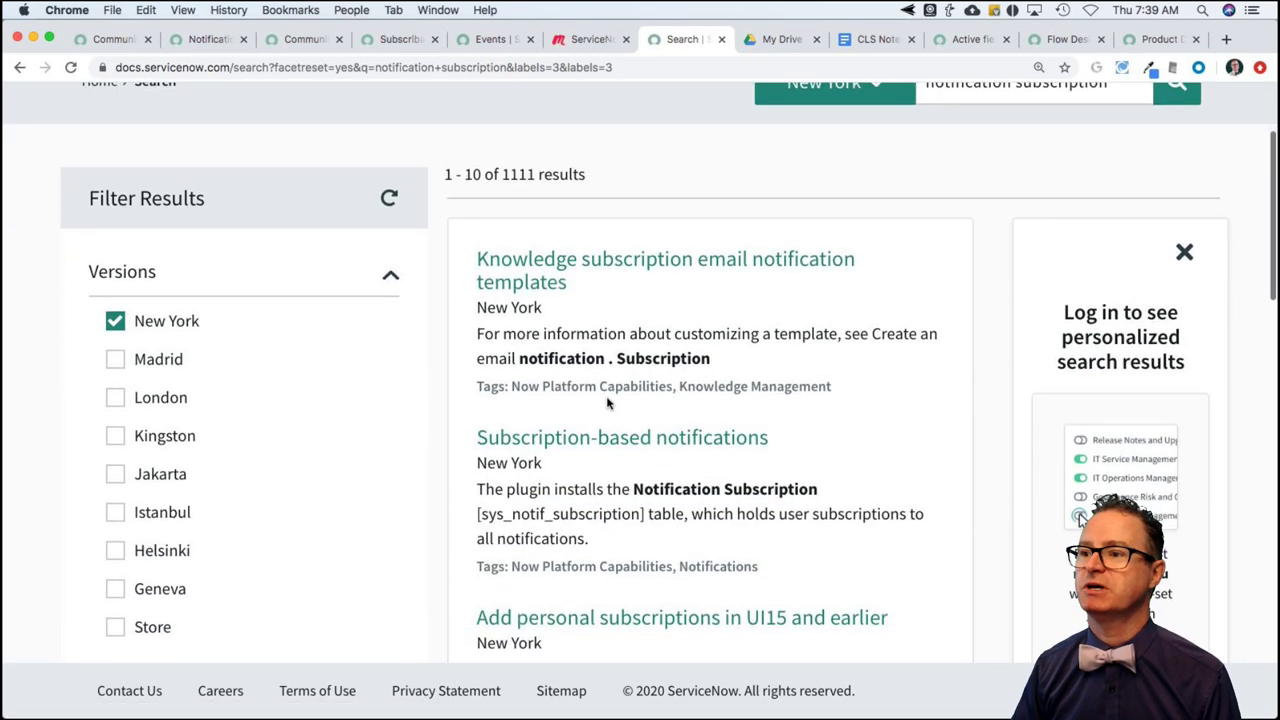
right_click(612, 437)
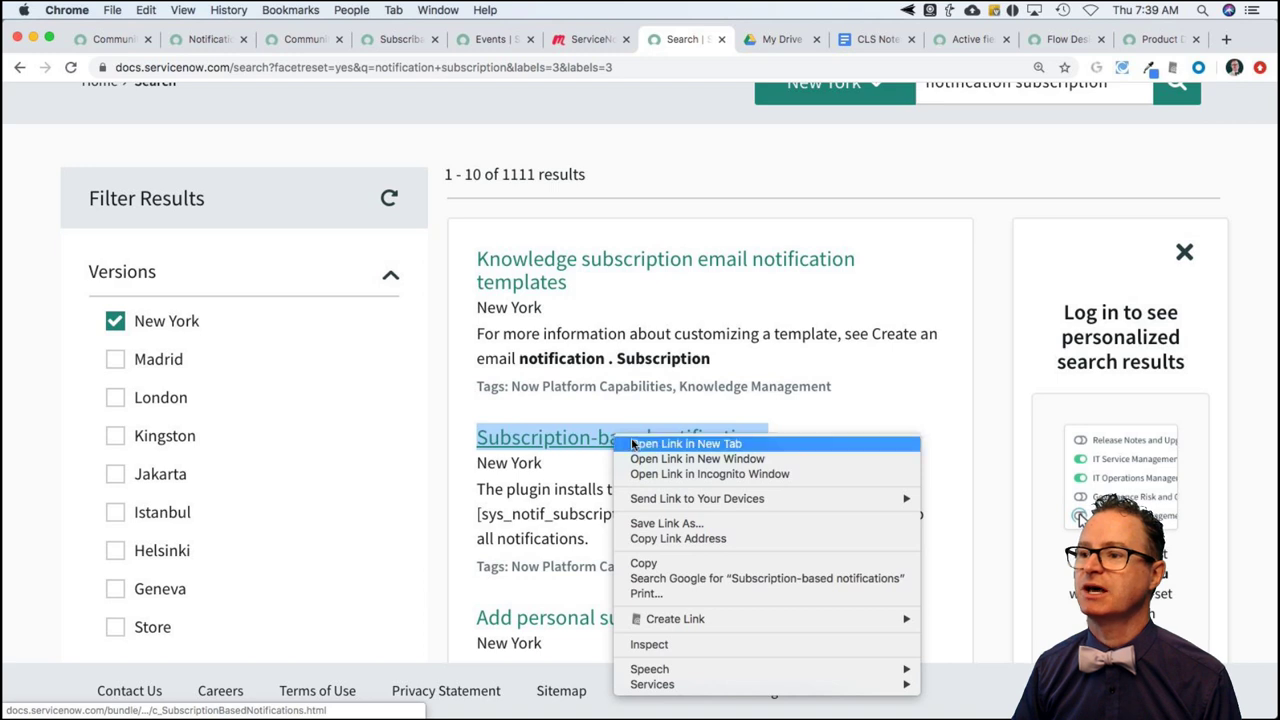
click(692, 539)
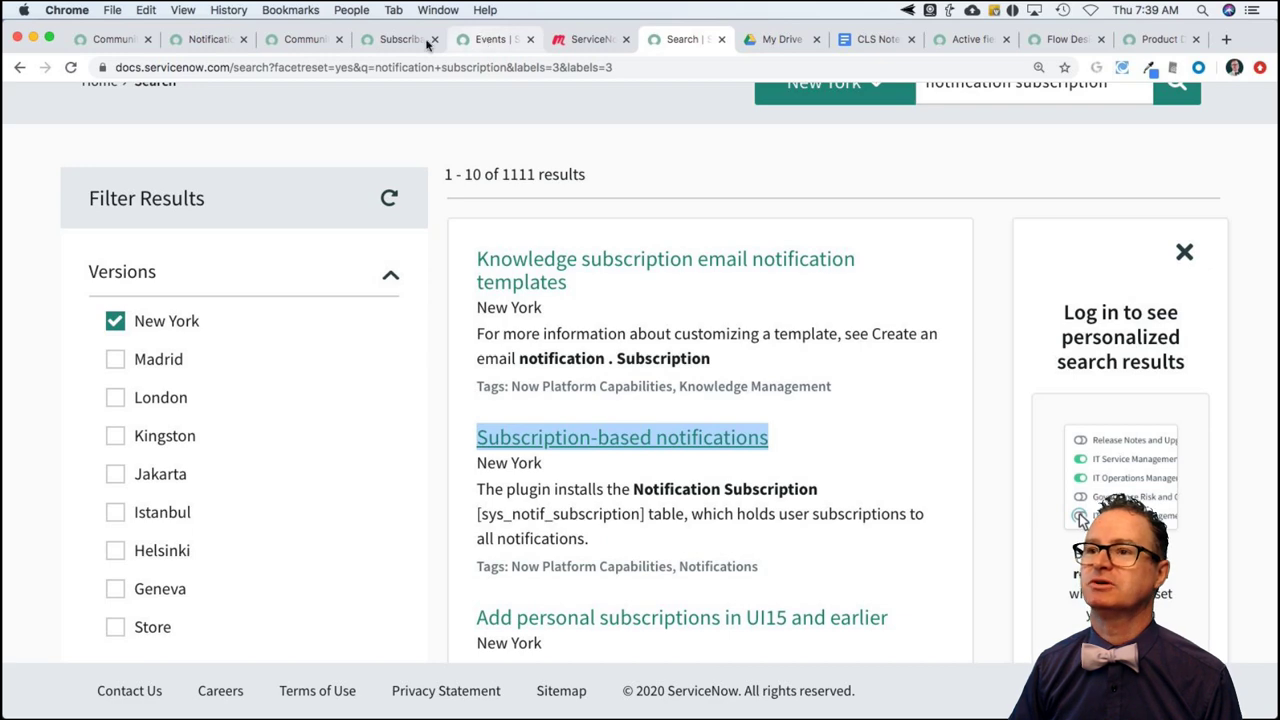
Paste the Subscription-based notifications link into the Subscribable field label's URL field
click(213, 38)
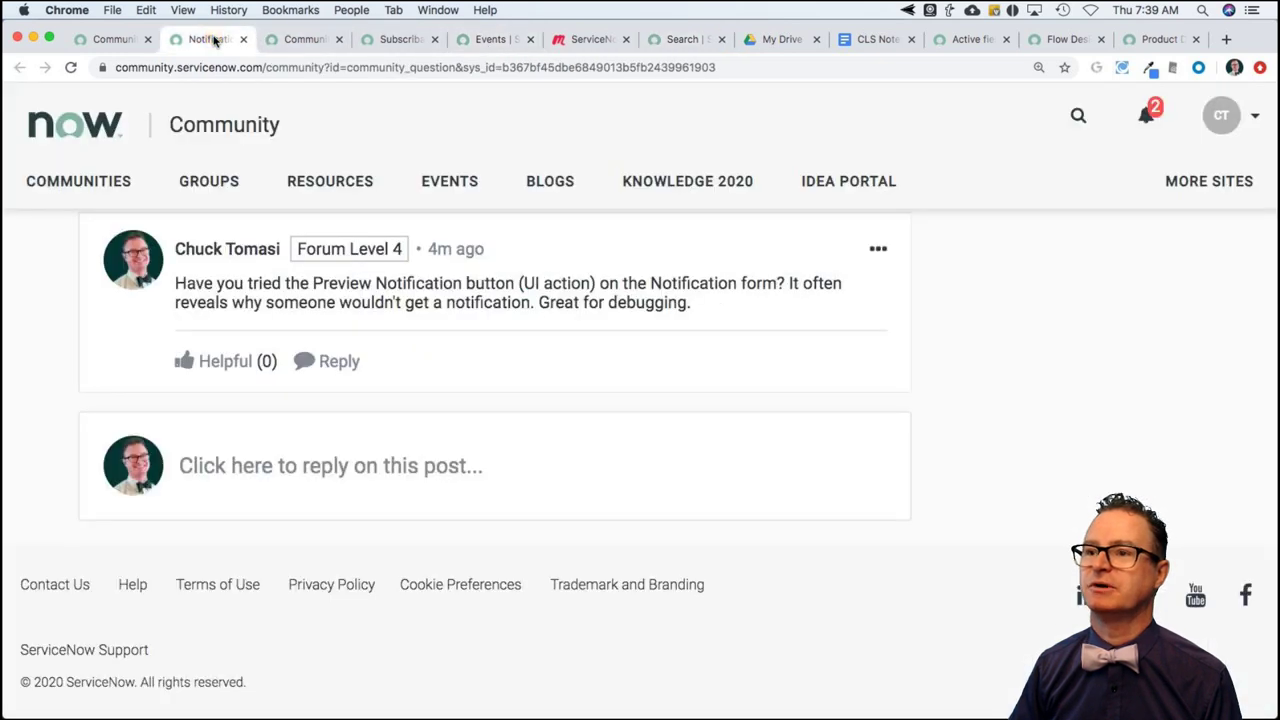
click(299, 40)
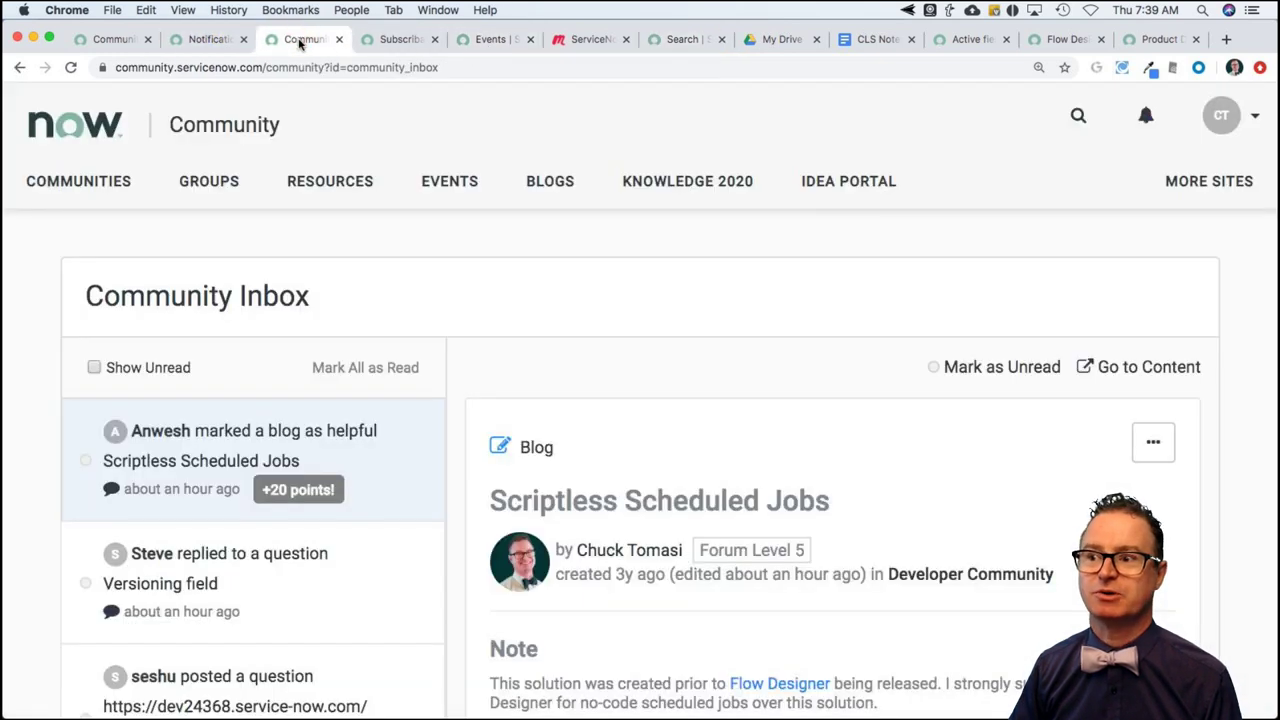
click(383, 42)
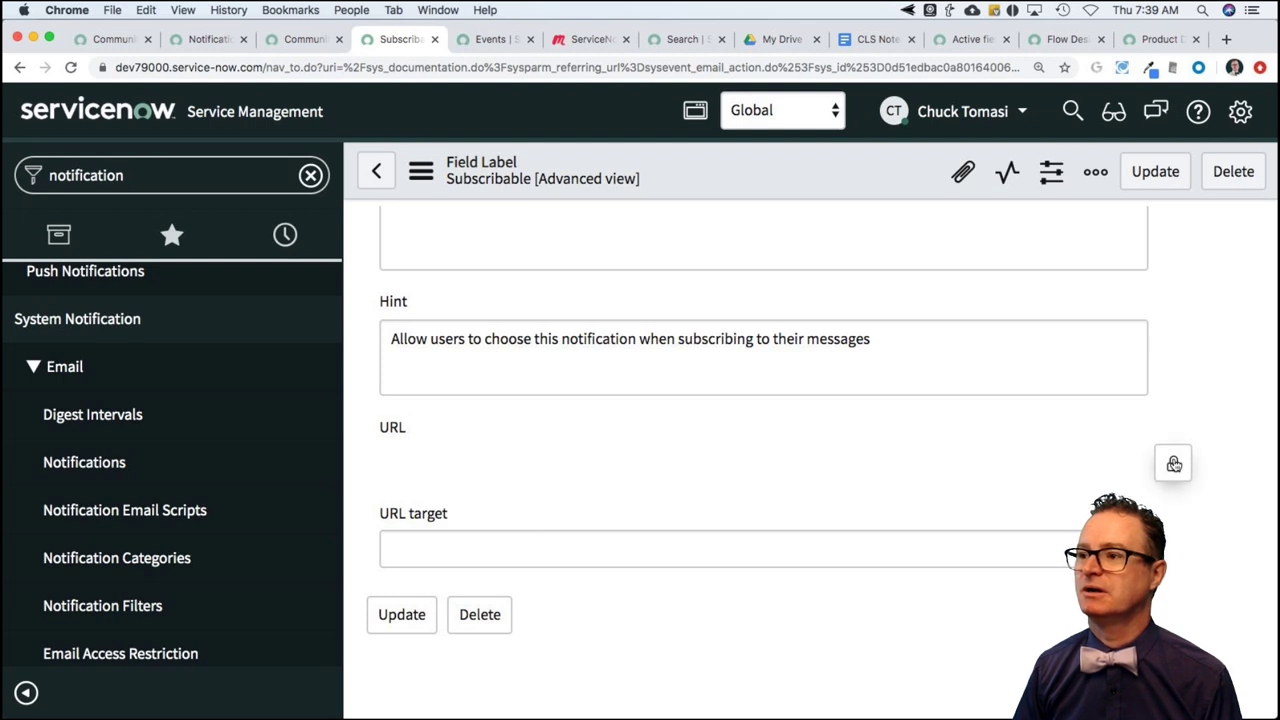
click(1173, 463)
click(1037, 463)
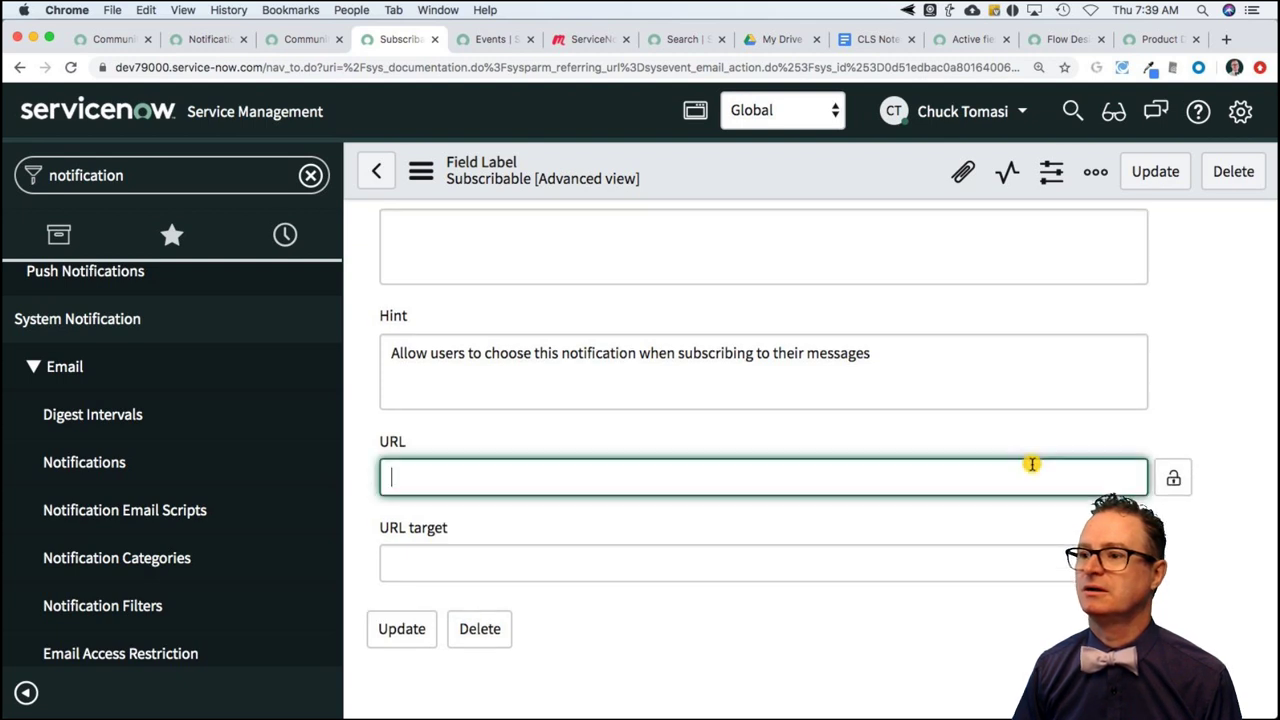
key(ctrl+v)
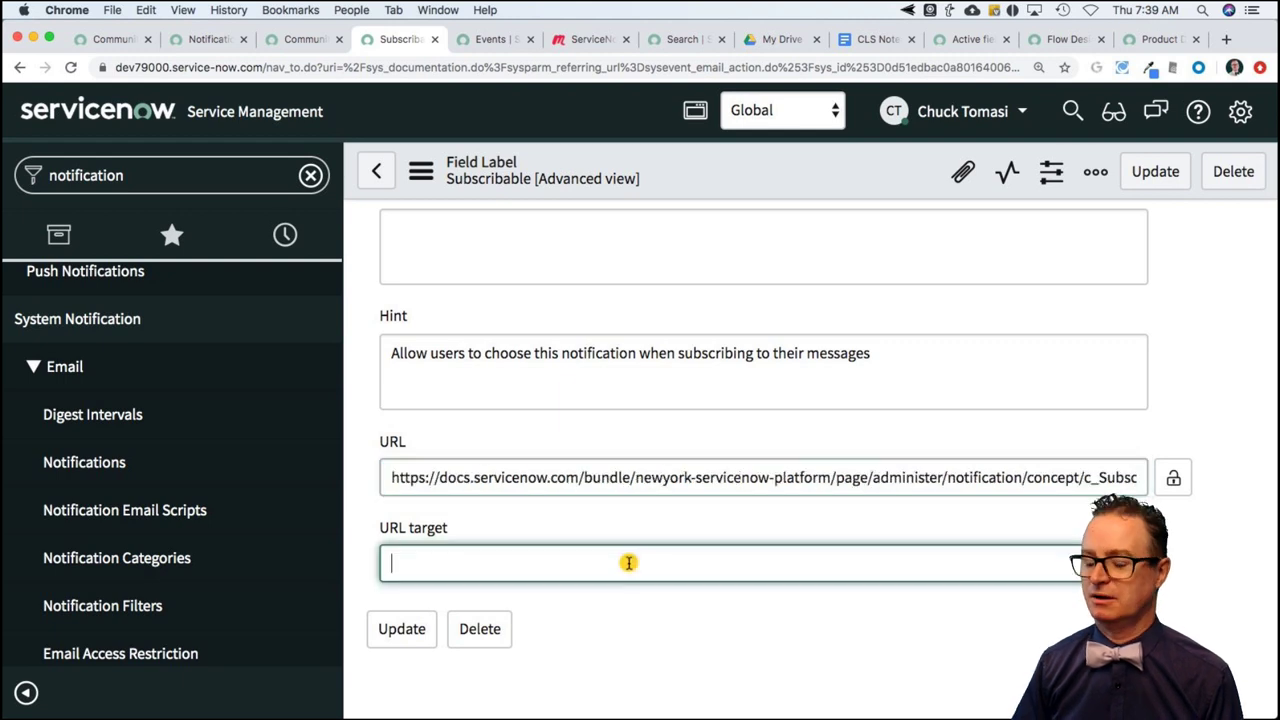
Leave URL target empty, removing the 'Docs' value, and update the field label record
click(629, 563)
text(Docs)
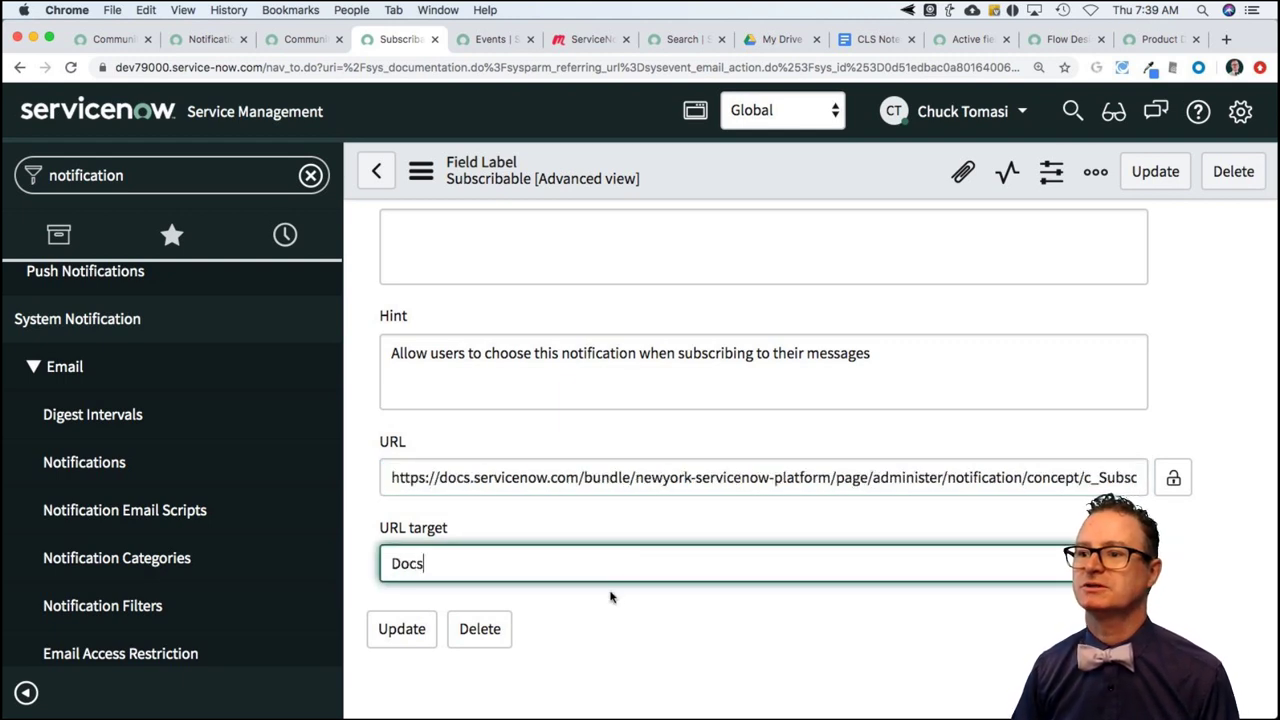
click(409, 634)
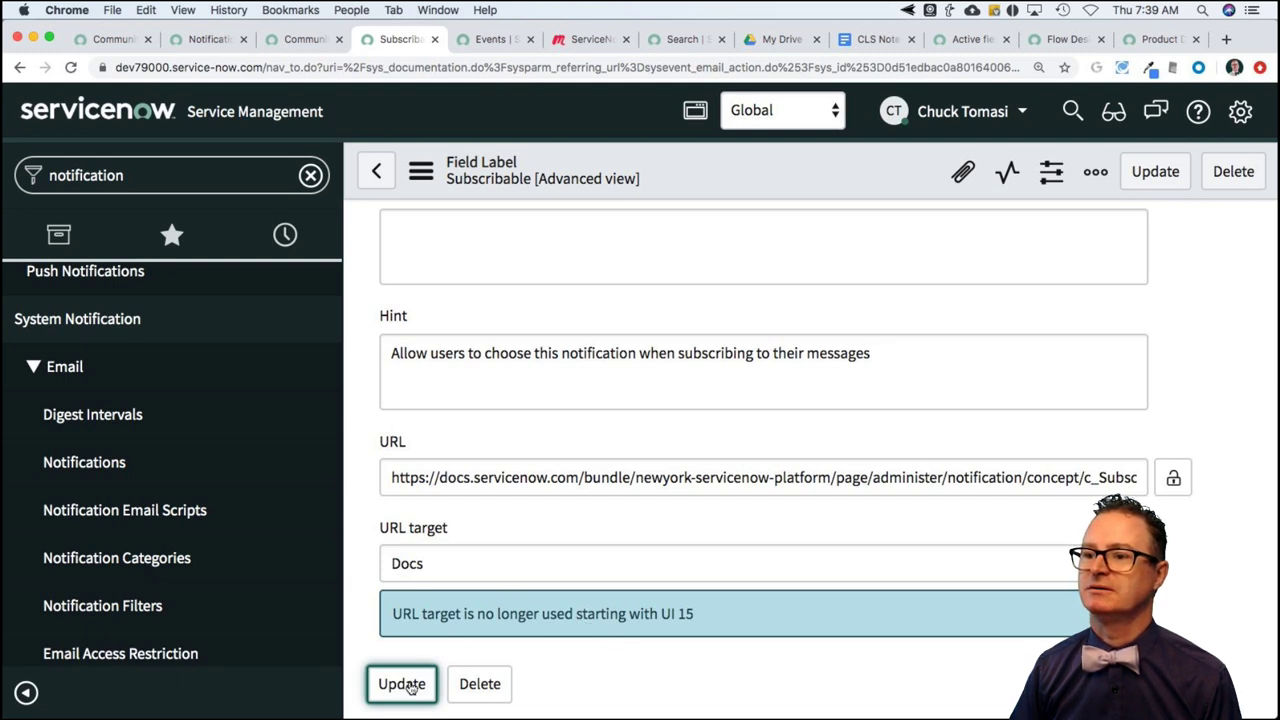
click(443, 563)
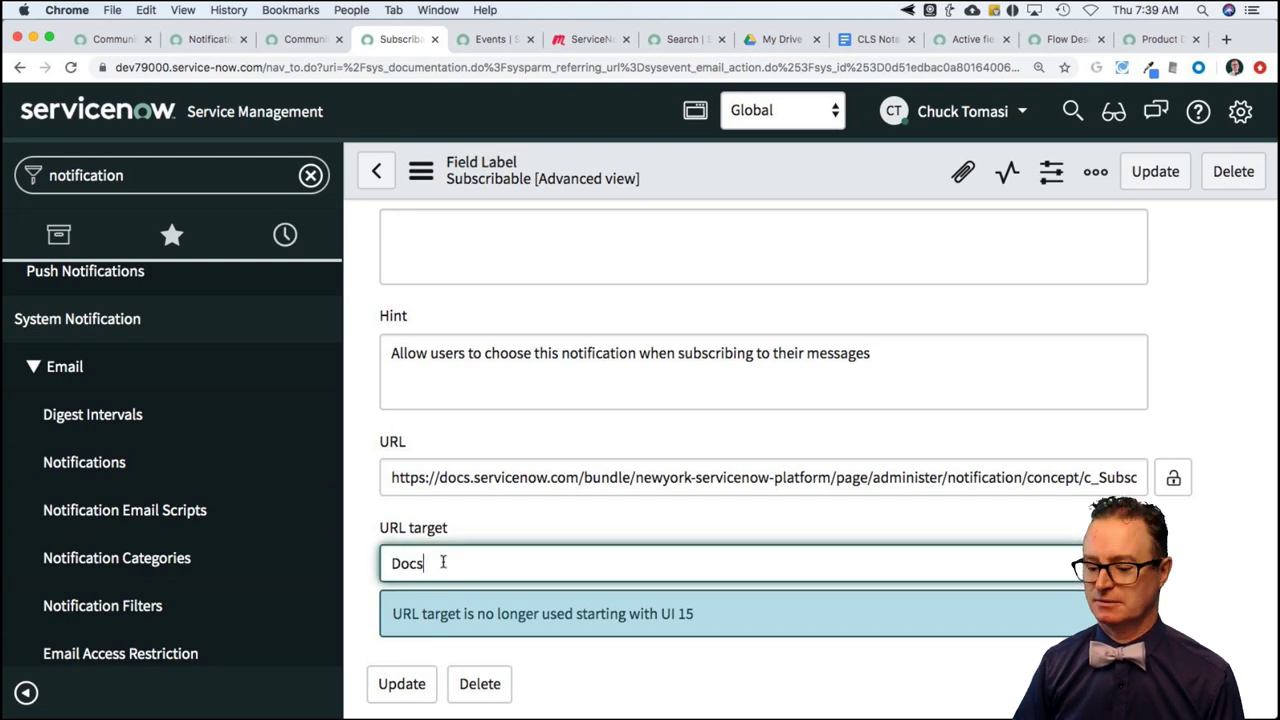
double_click(443, 563)
key(BackSpace)
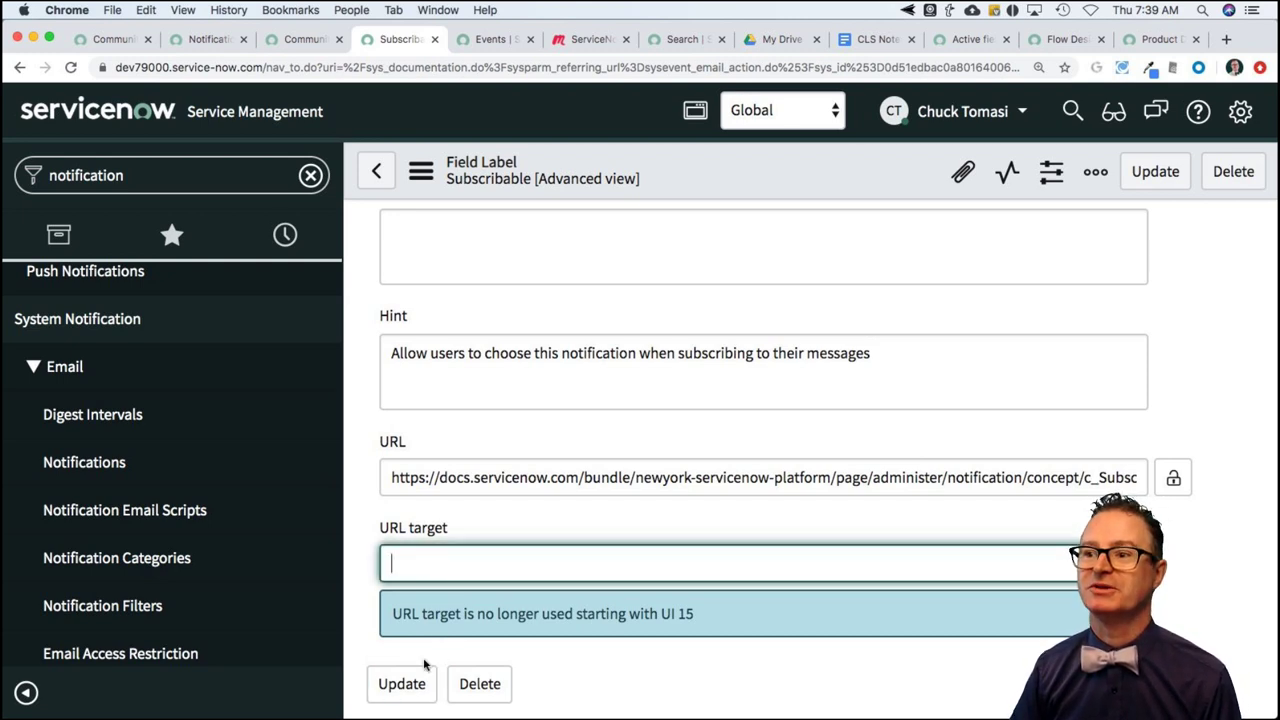
click(399, 695)
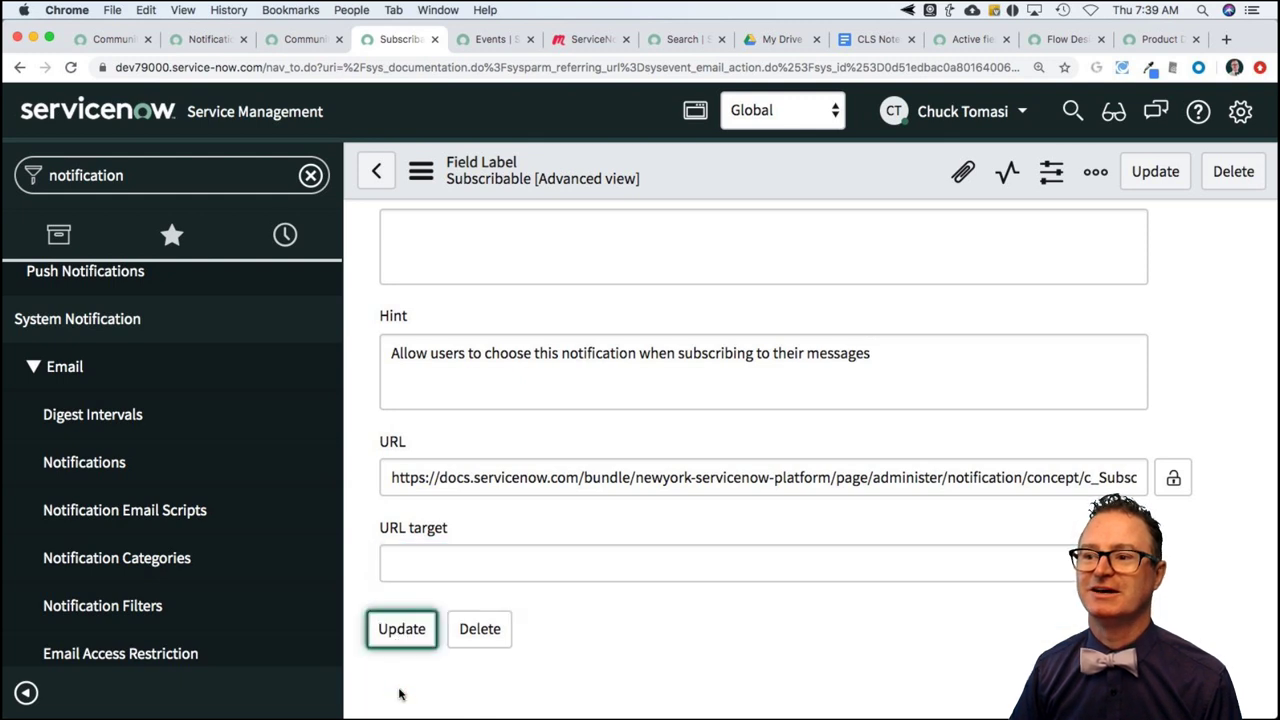
click(401, 632)
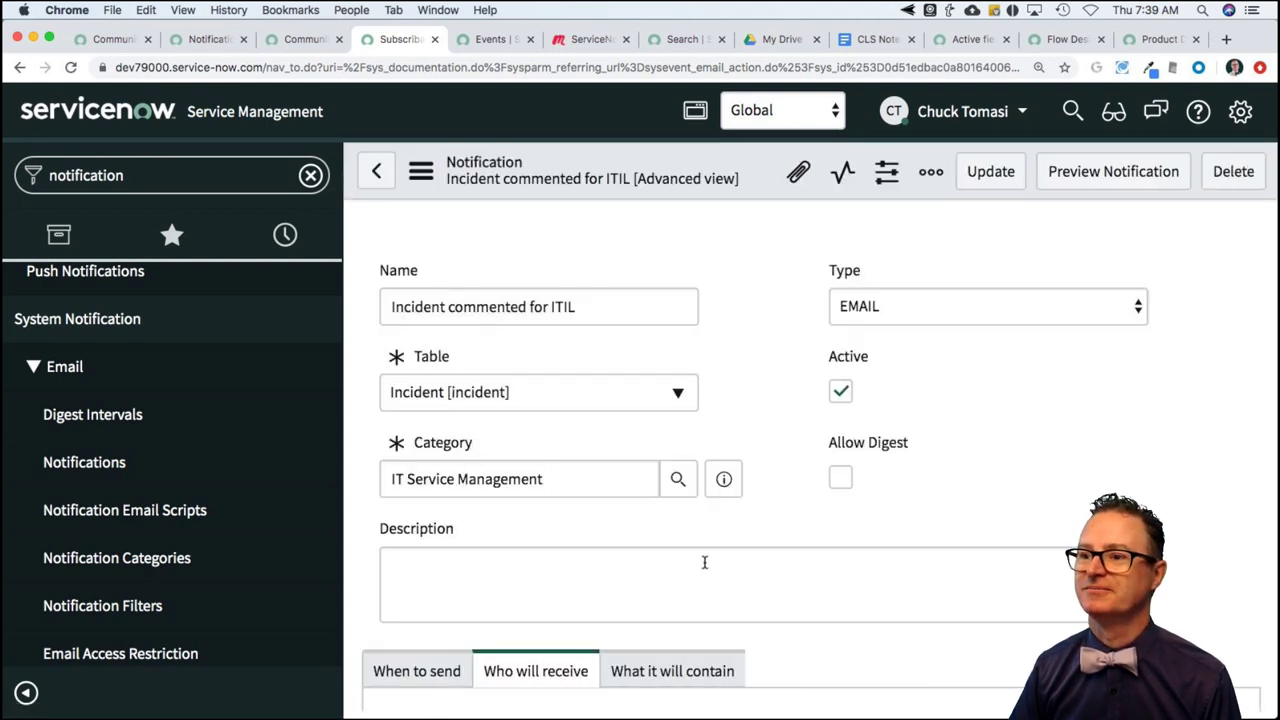
scroll(704, 565, down, 5)
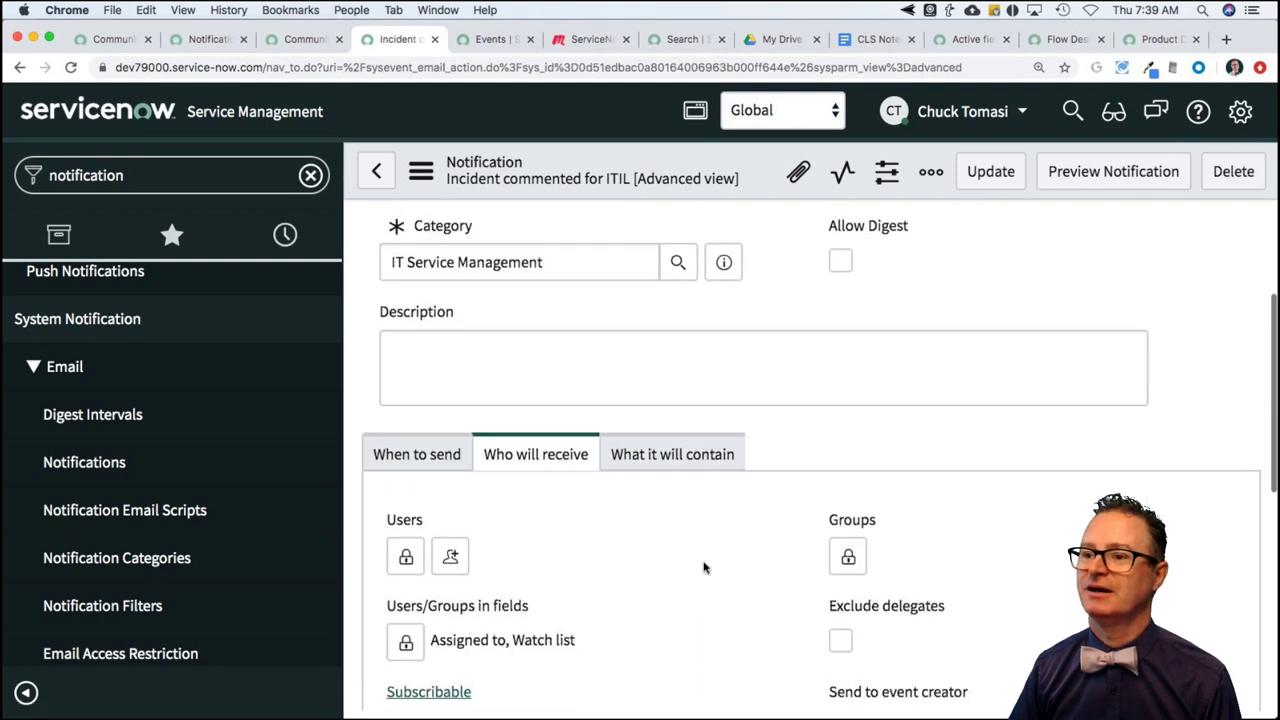
scroll(704, 567, down, 2)
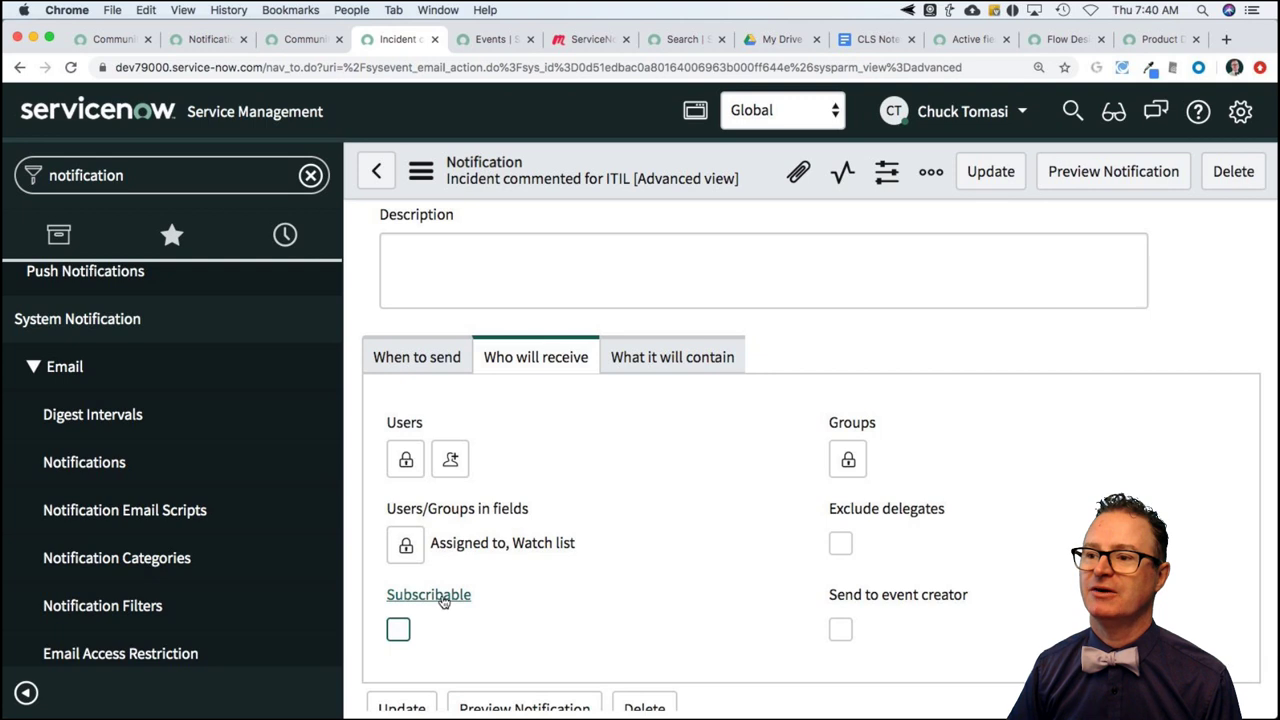
mouse_move(445, 600)
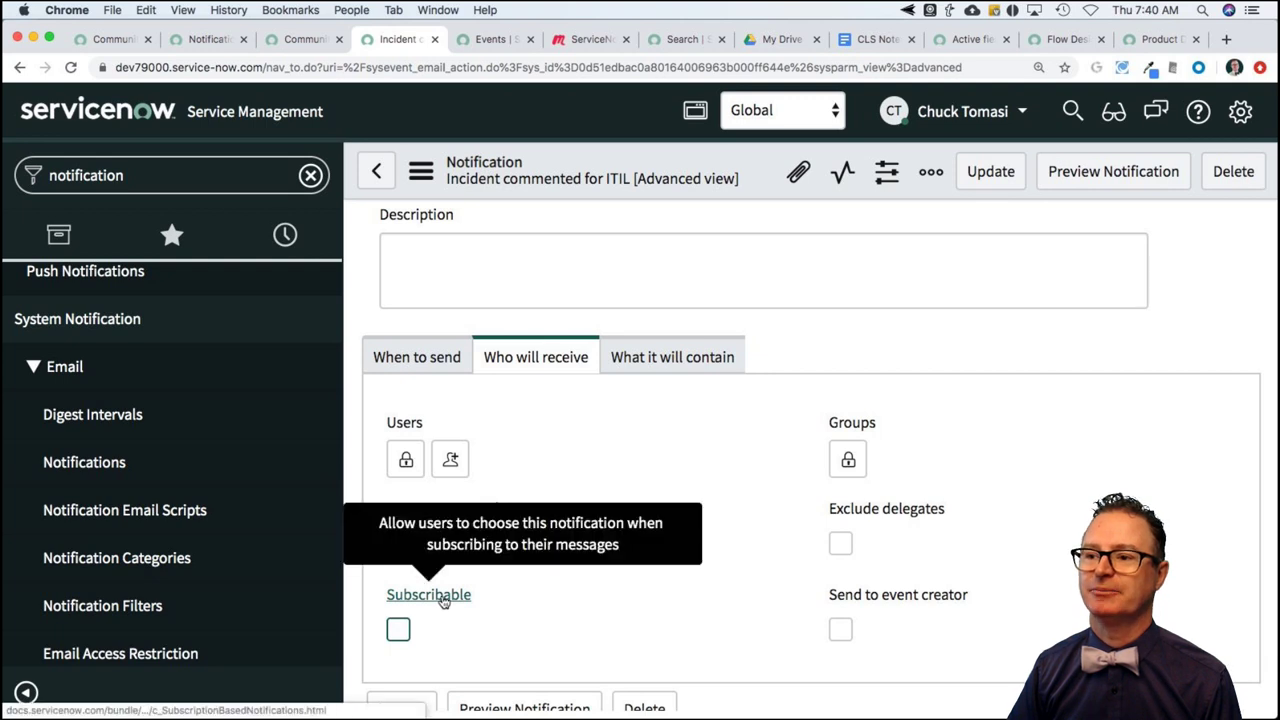
click(443, 598)
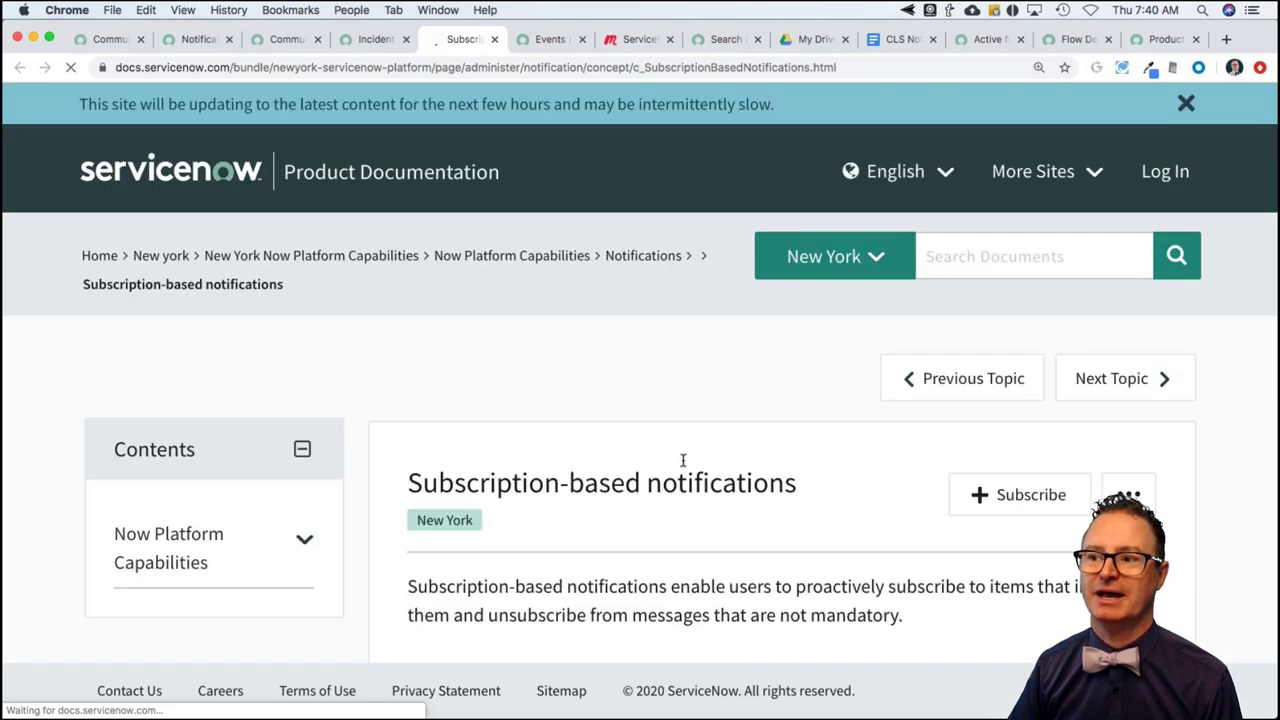
key(super+w)
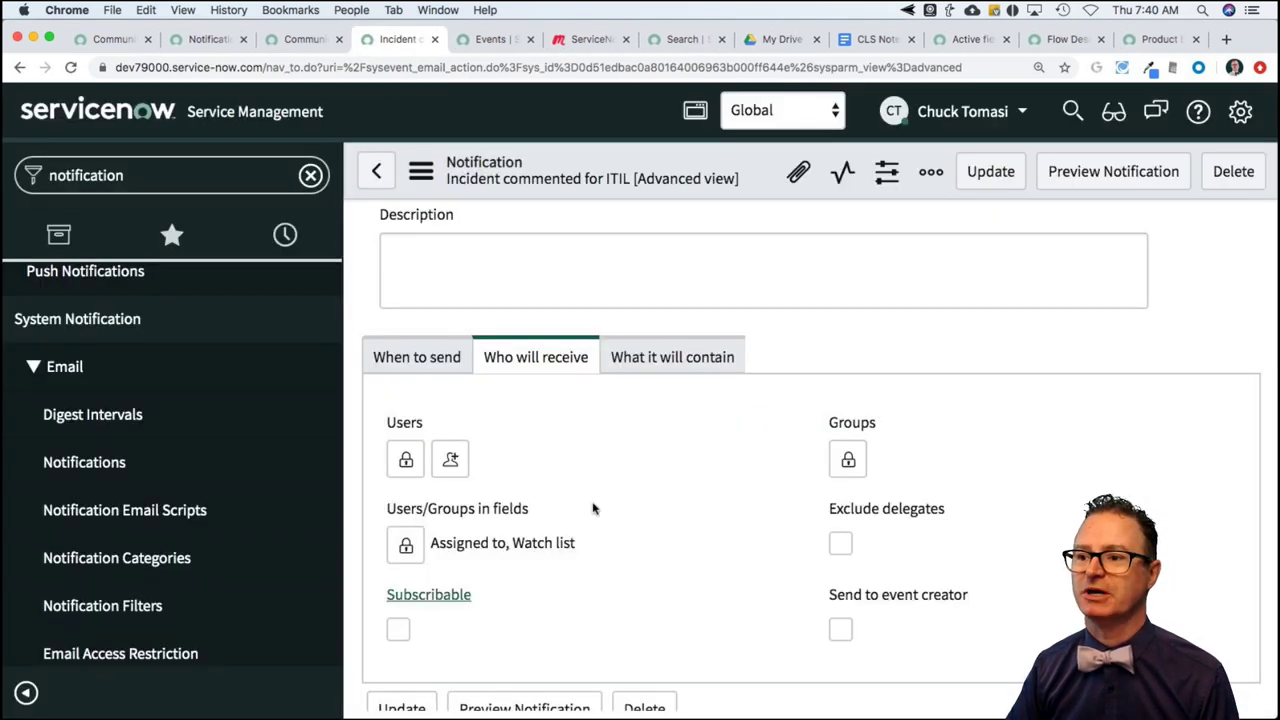
mouse_move(454, 598)
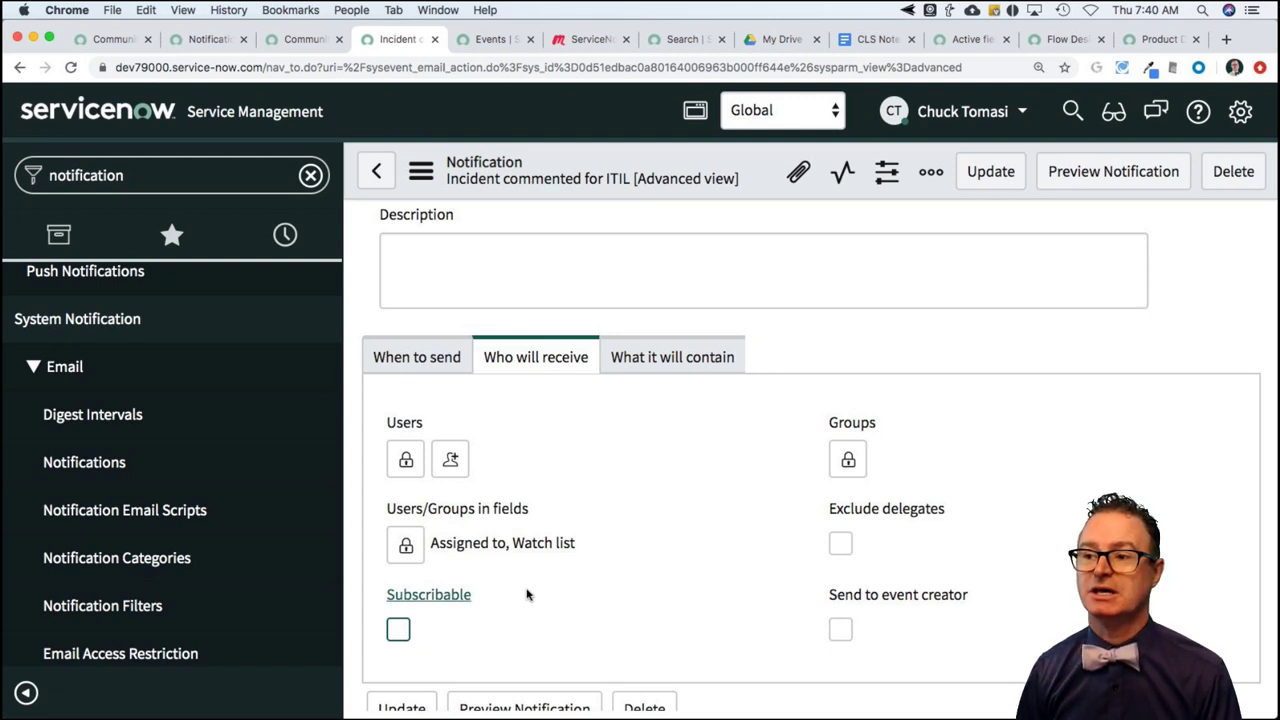
mouse_move(435, 603)
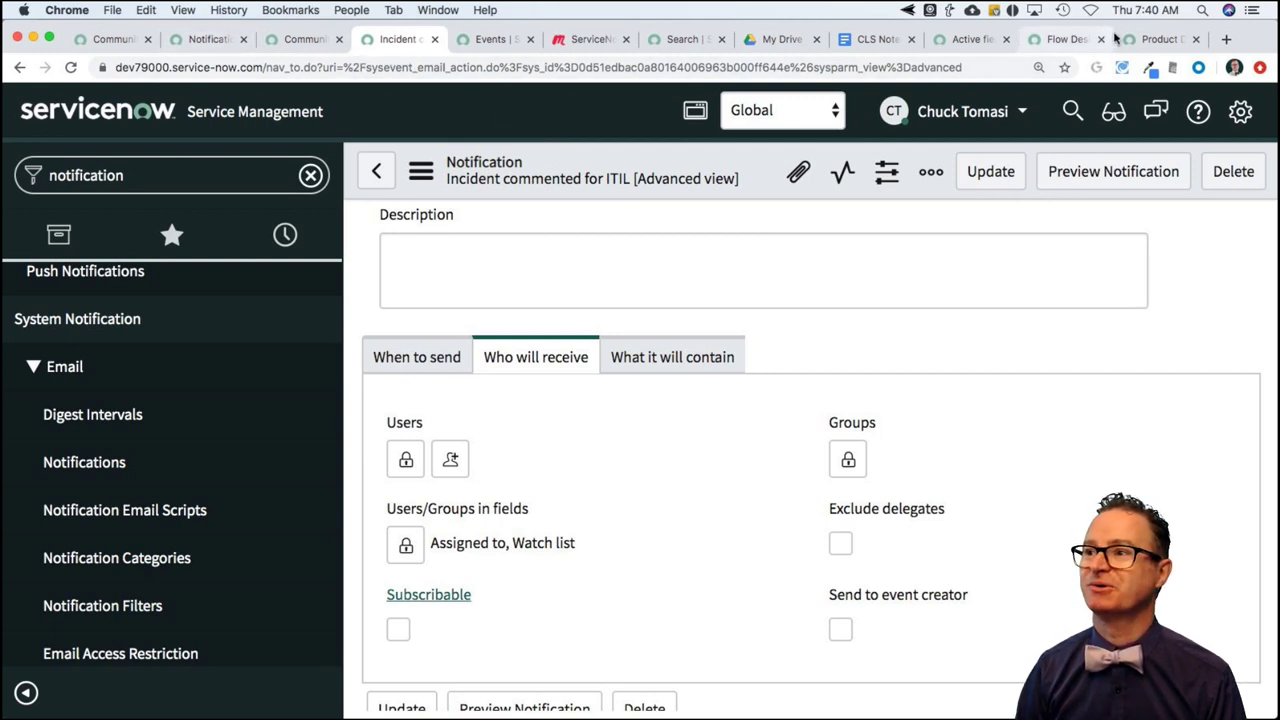
Open the first Let's Review link from the CLS Notes document in a new tab
click(868, 39)
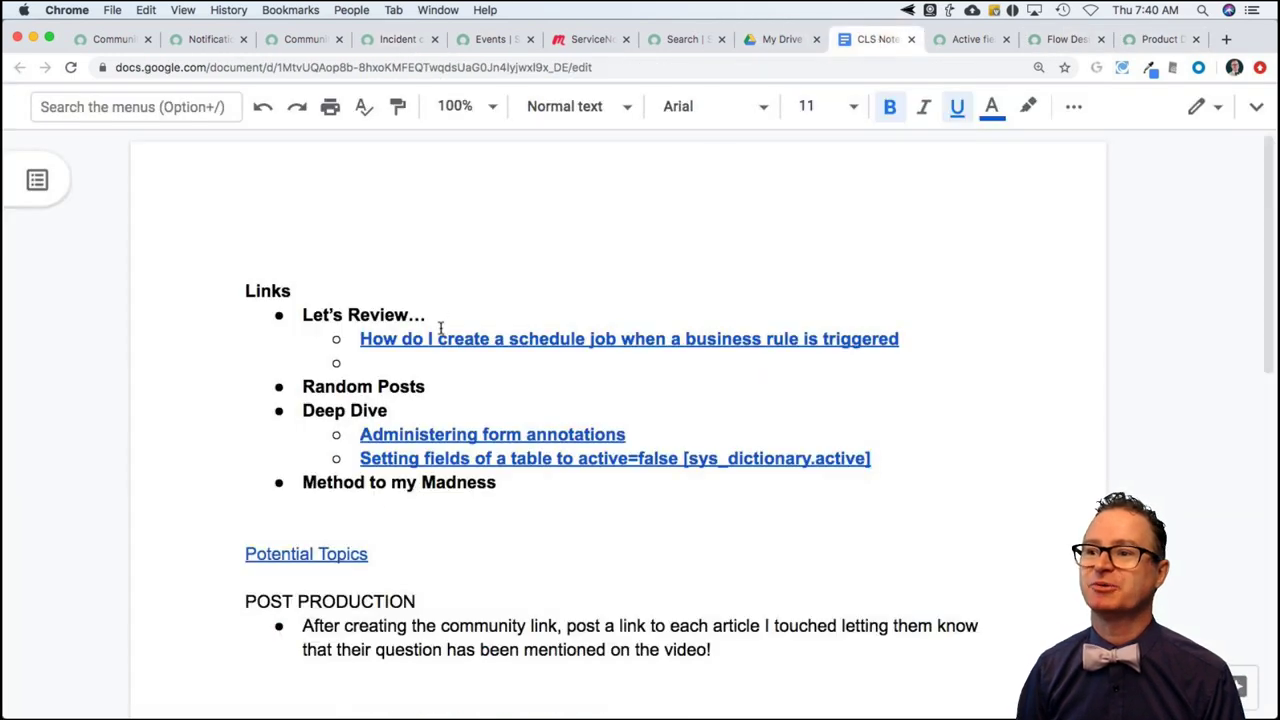
click(455, 338)
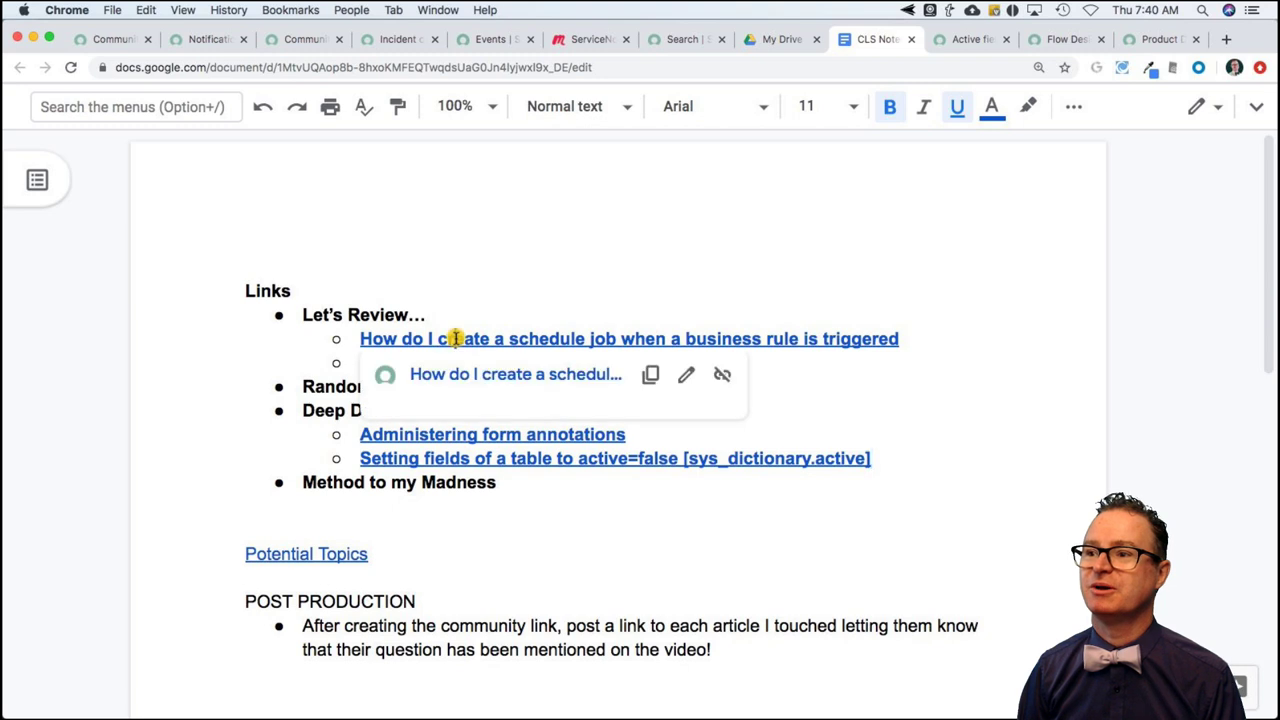
click(539, 376)
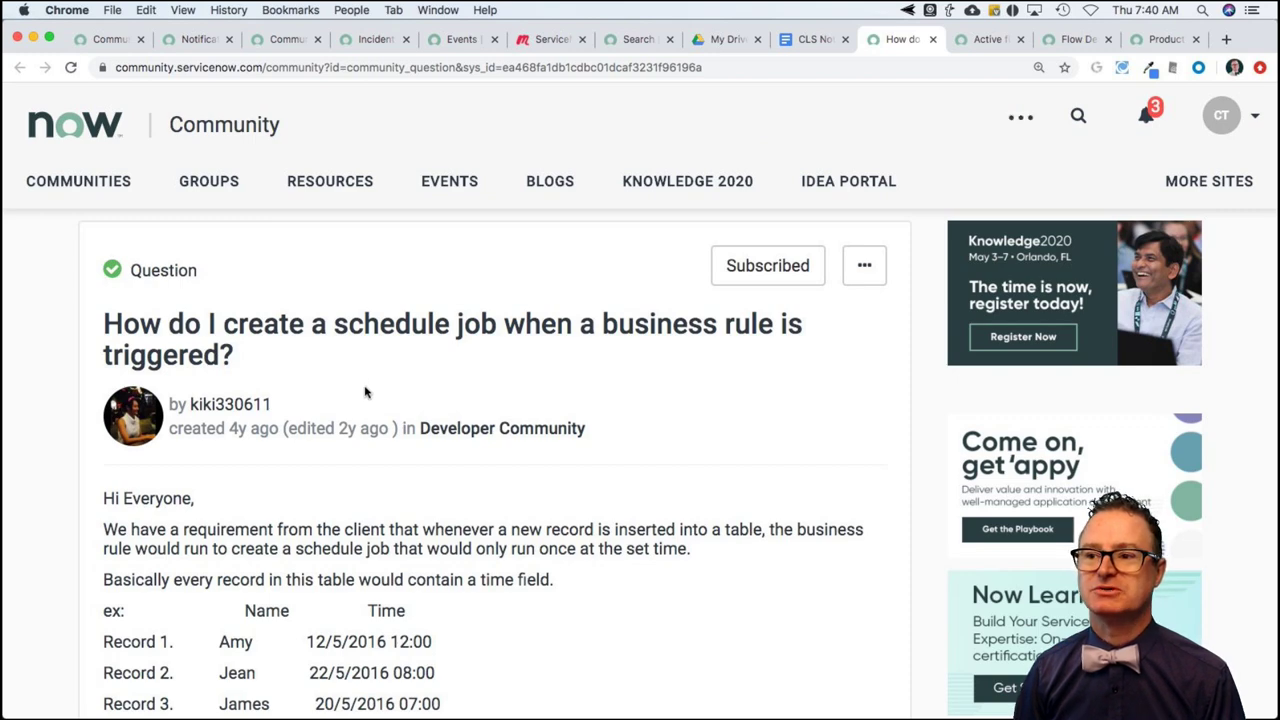
Scroll past the accepted sysauto_script solution and expand all 13 replies
scroll(365, 392, down, 5)
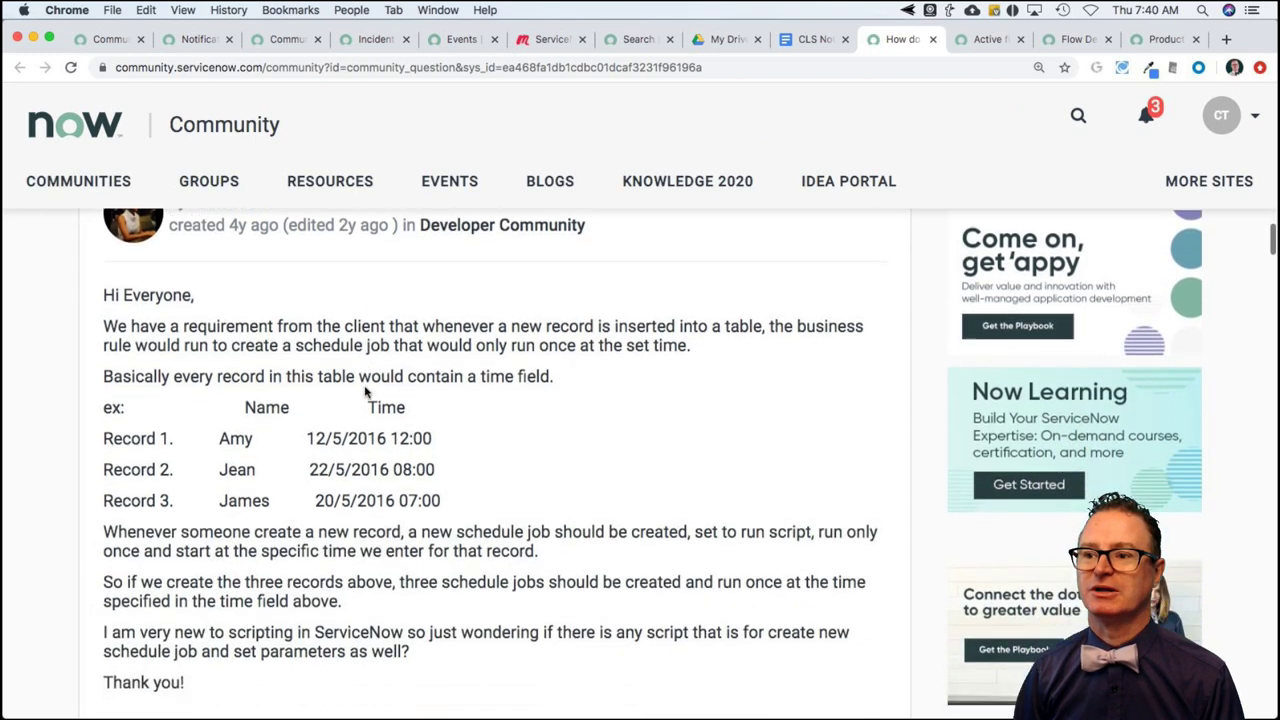
scroll(365, 392, down, 4)
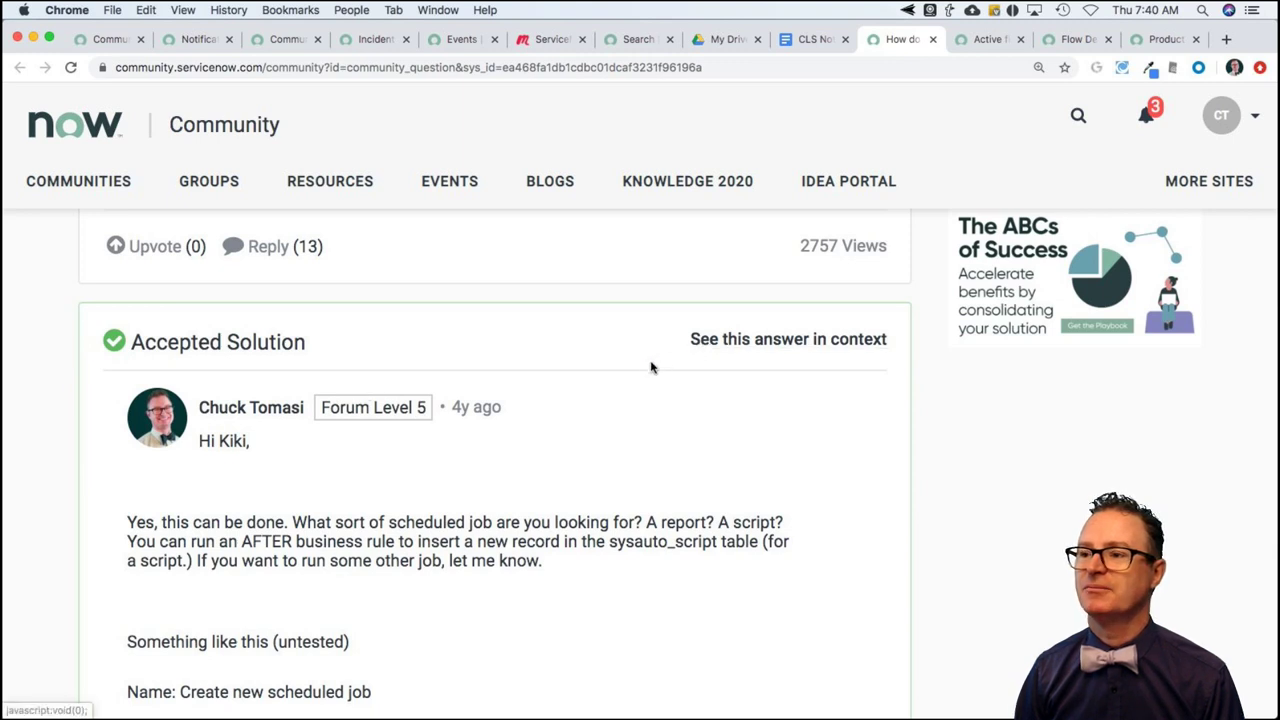
scroll(646, 369, down, 1)
scroll(646, 369, up, 2)
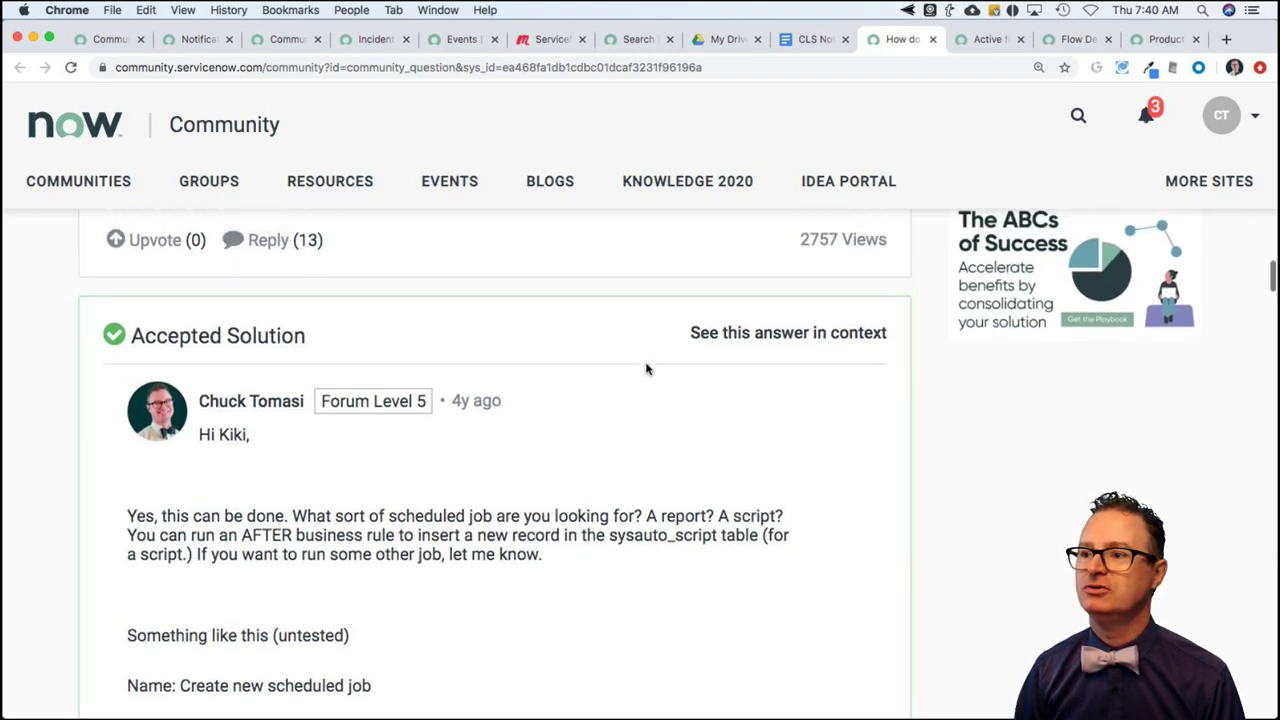
scroll(646, 369, down, 10)
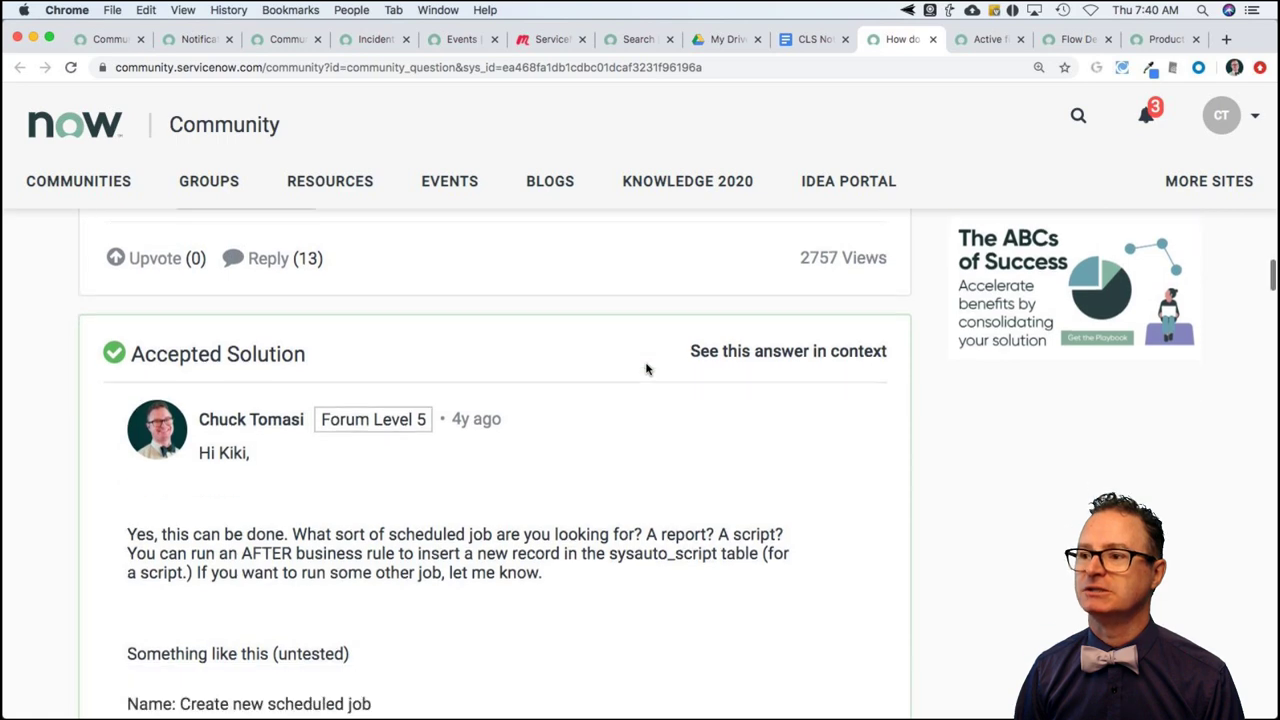
scroll(646, 369, down, 10)
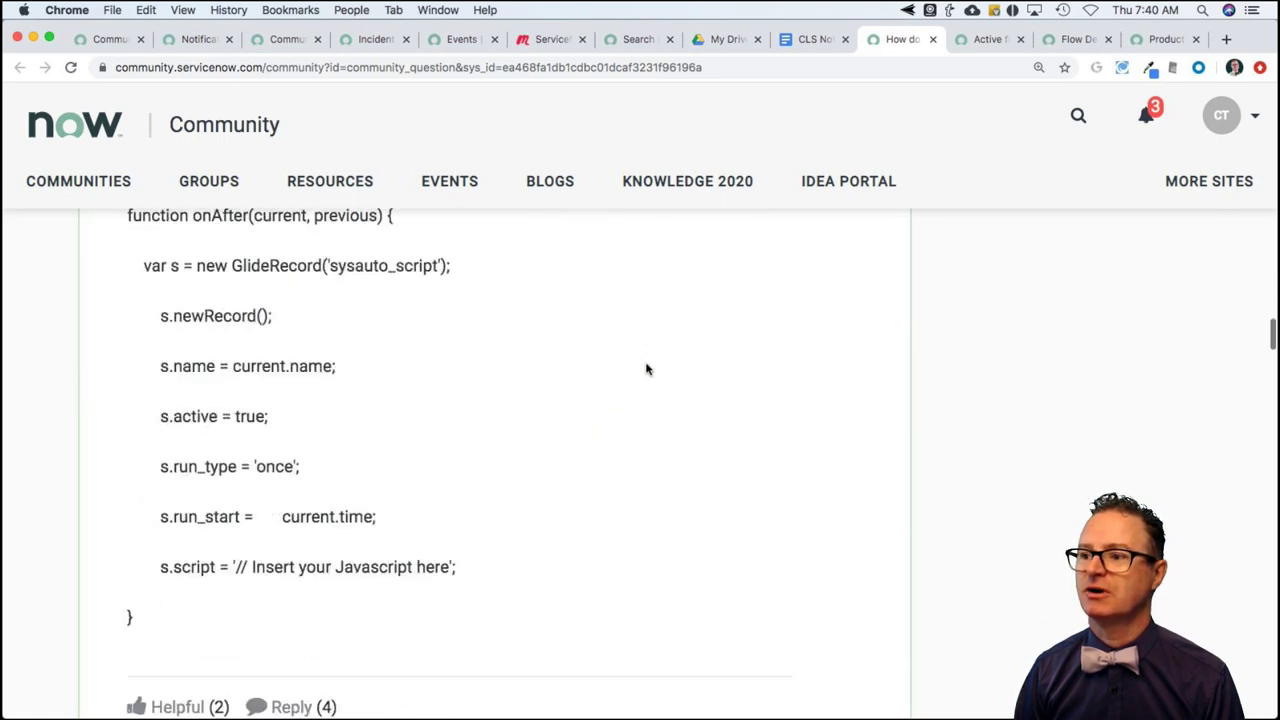
scroll(646, 369, down, 1)
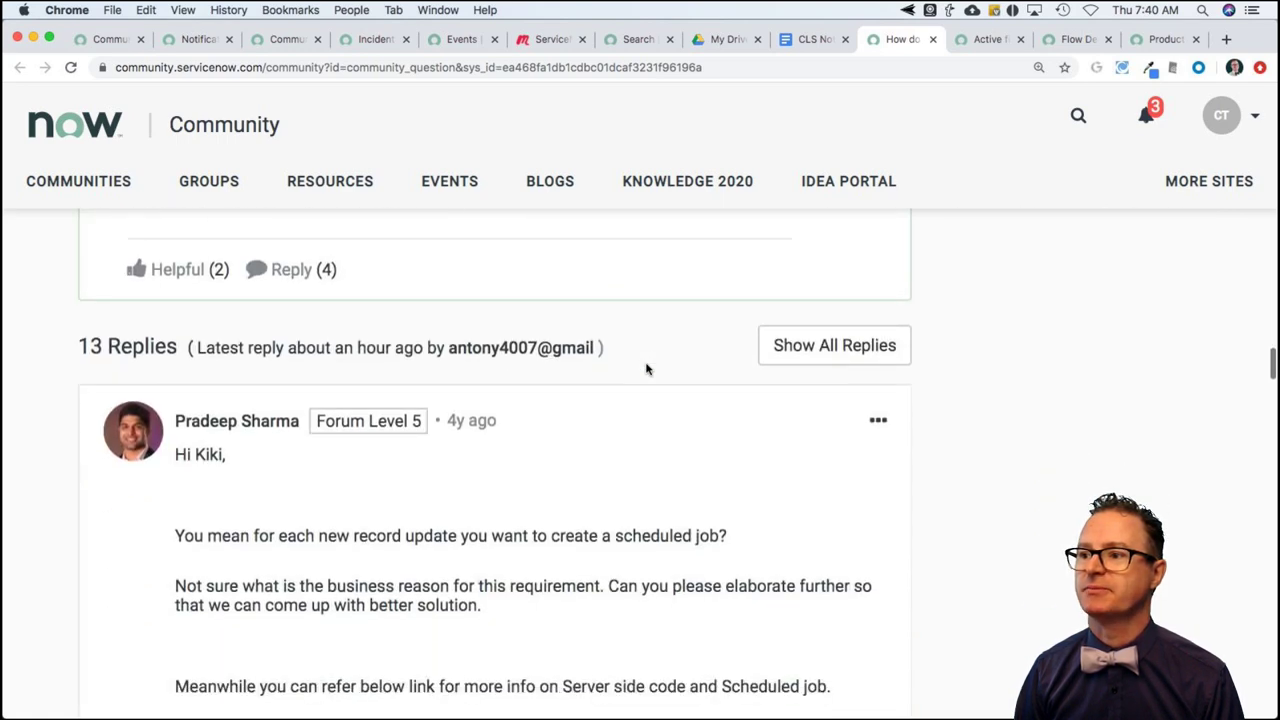
click(818, 347)
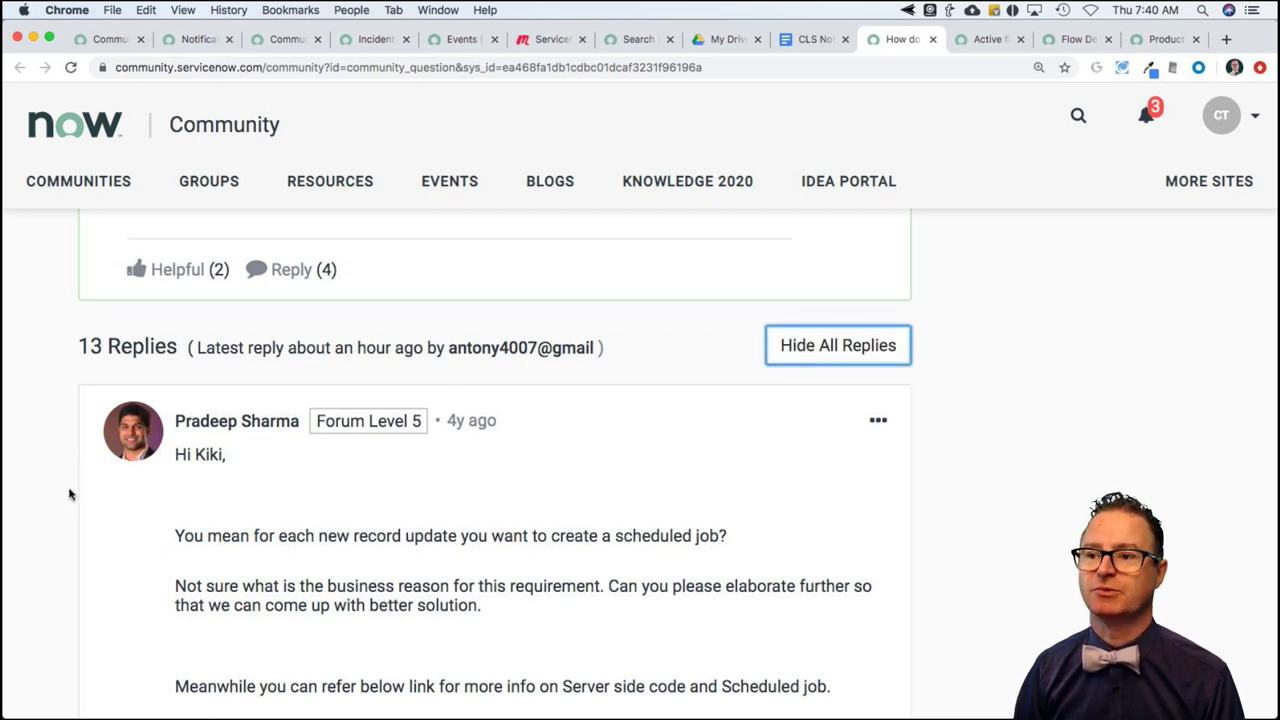
Scroll down to the latest reply and highlight its u_owner_group error sentence
scroll(65, 503, down, 10)
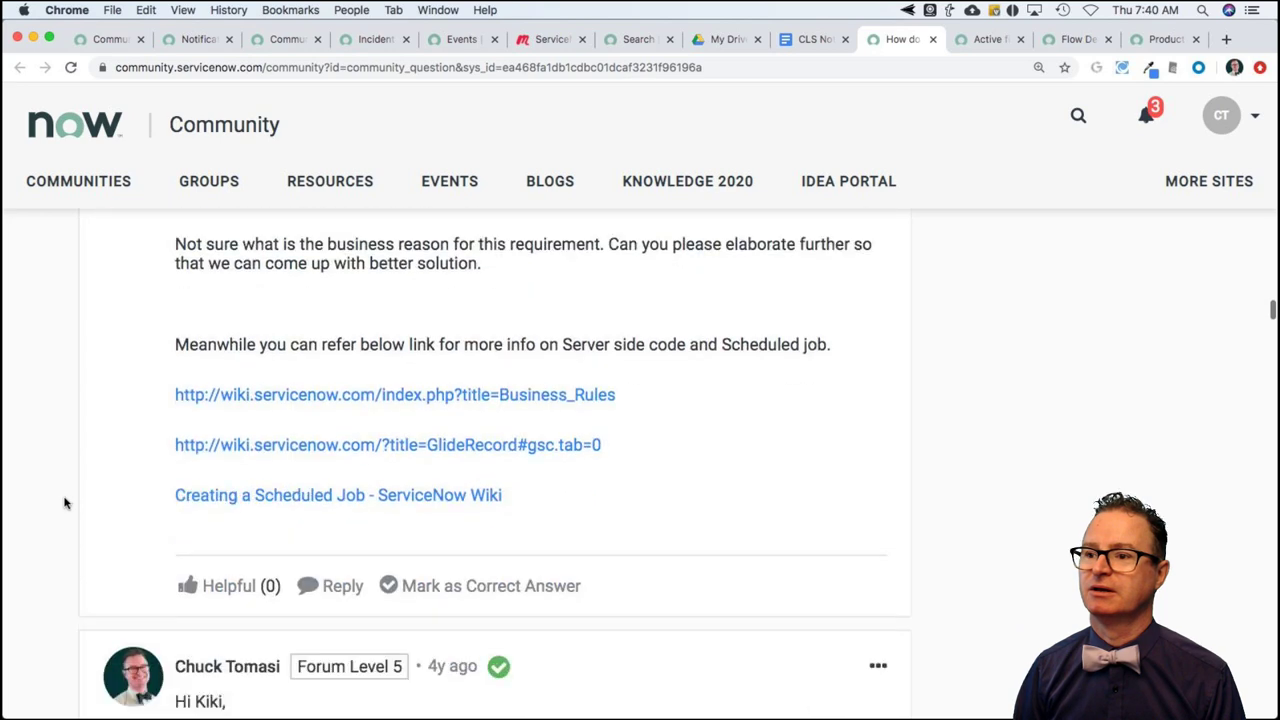
scroll(65, 503, down, 10)
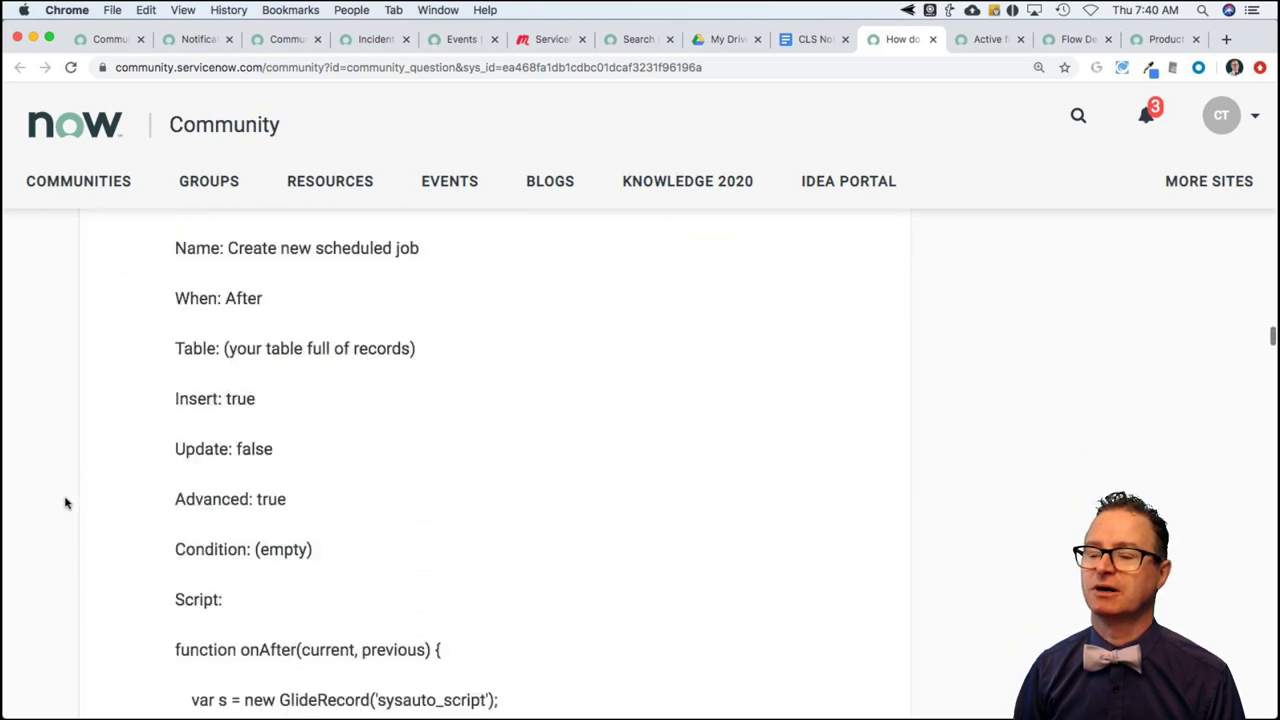
scroll(65, 503, down, 10)
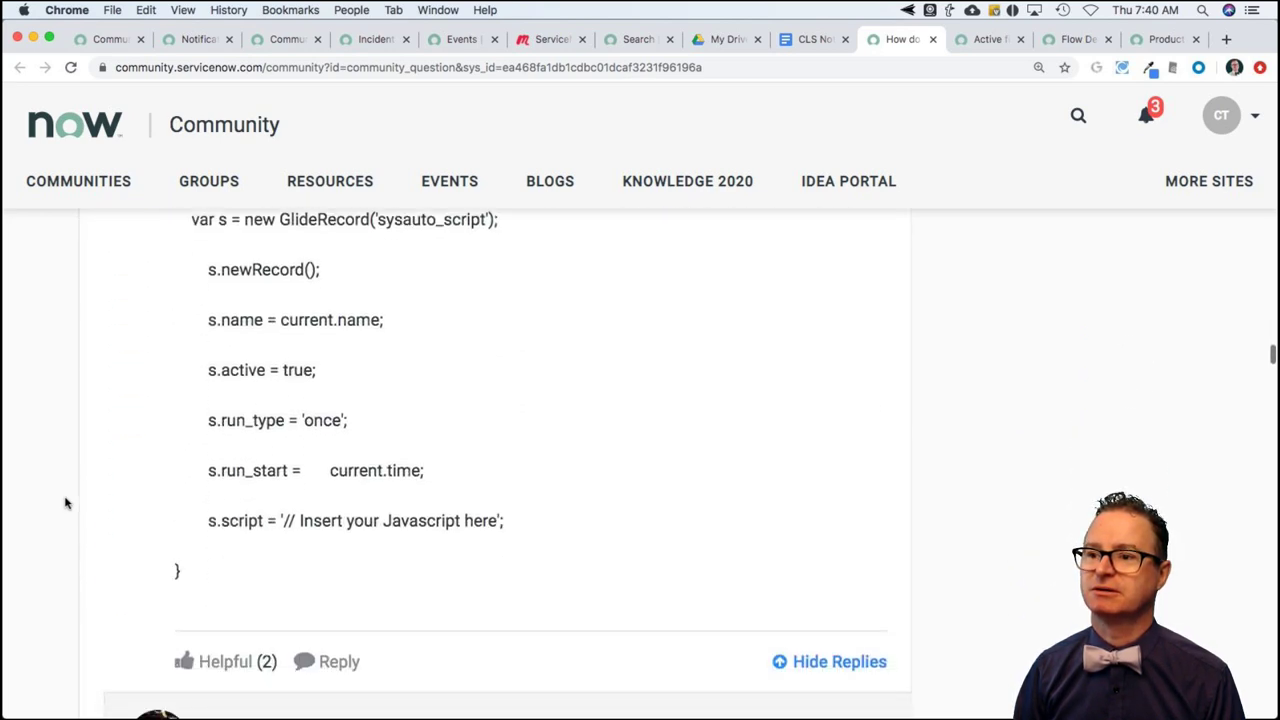
scroll(65, 503, down, 2)
scroll(65, 503, down, 2)
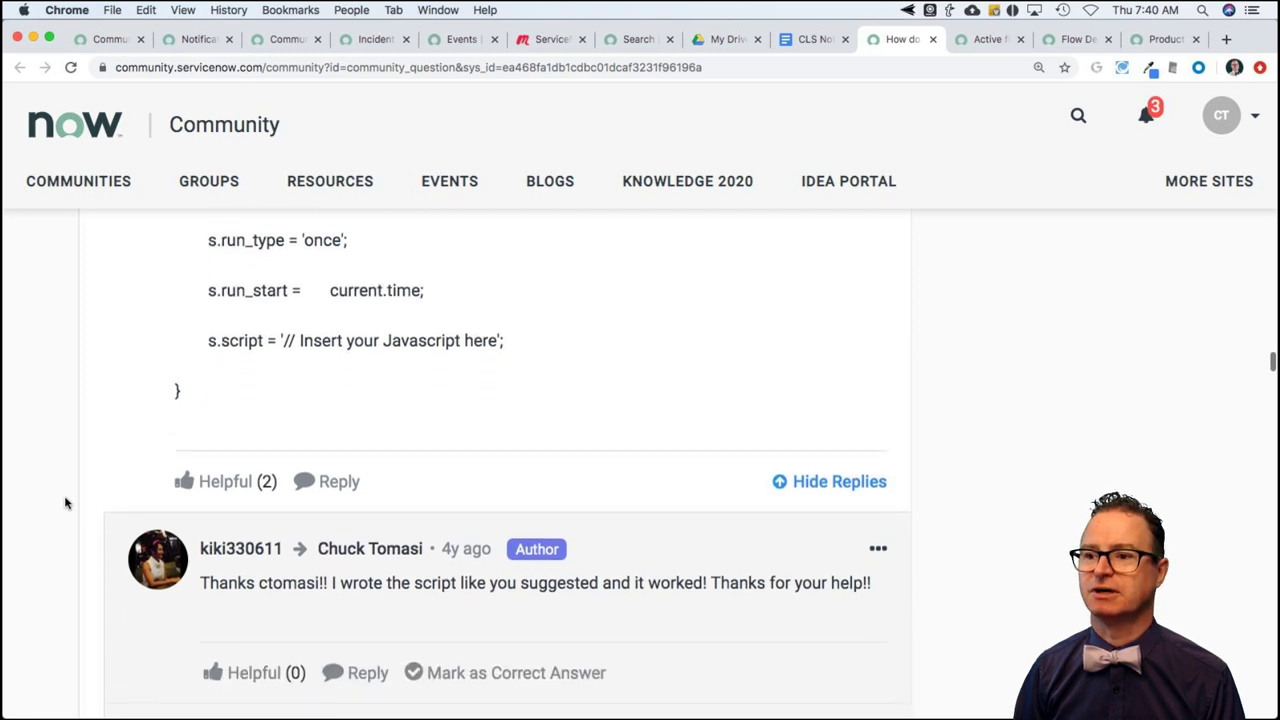
scroll(65, 503, down, 2)
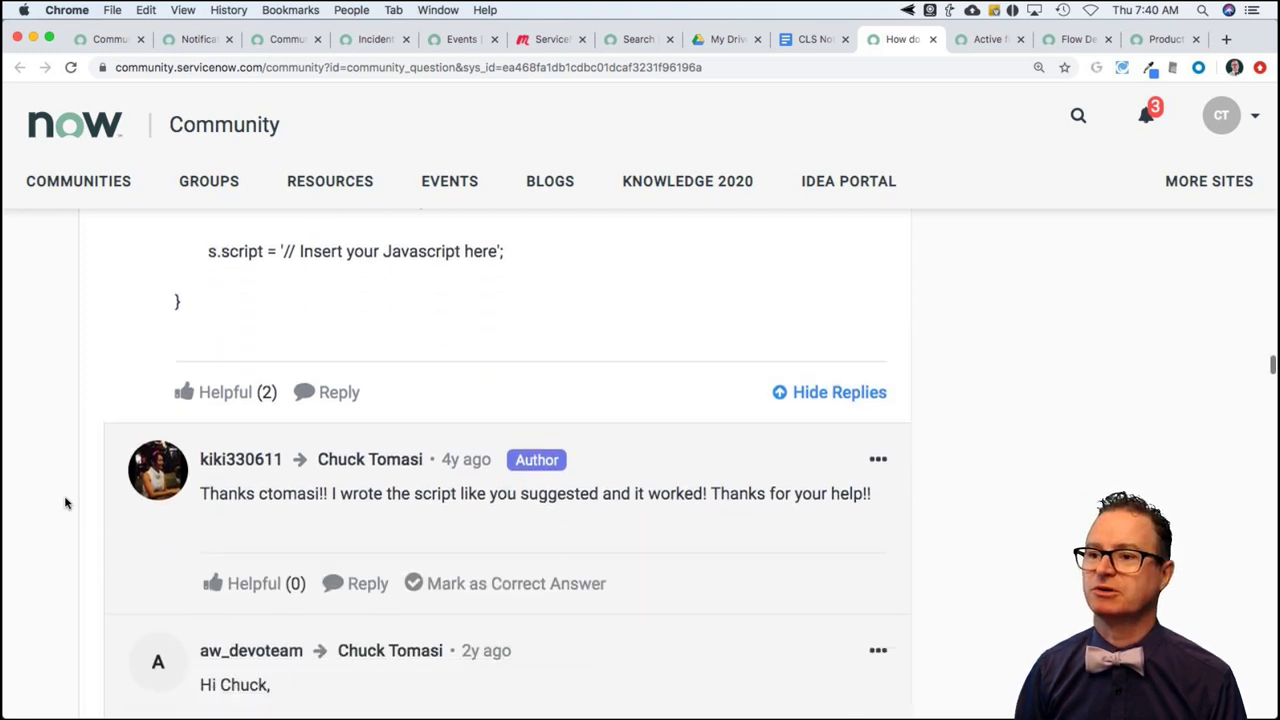
scroll(65, 503, down, 1)
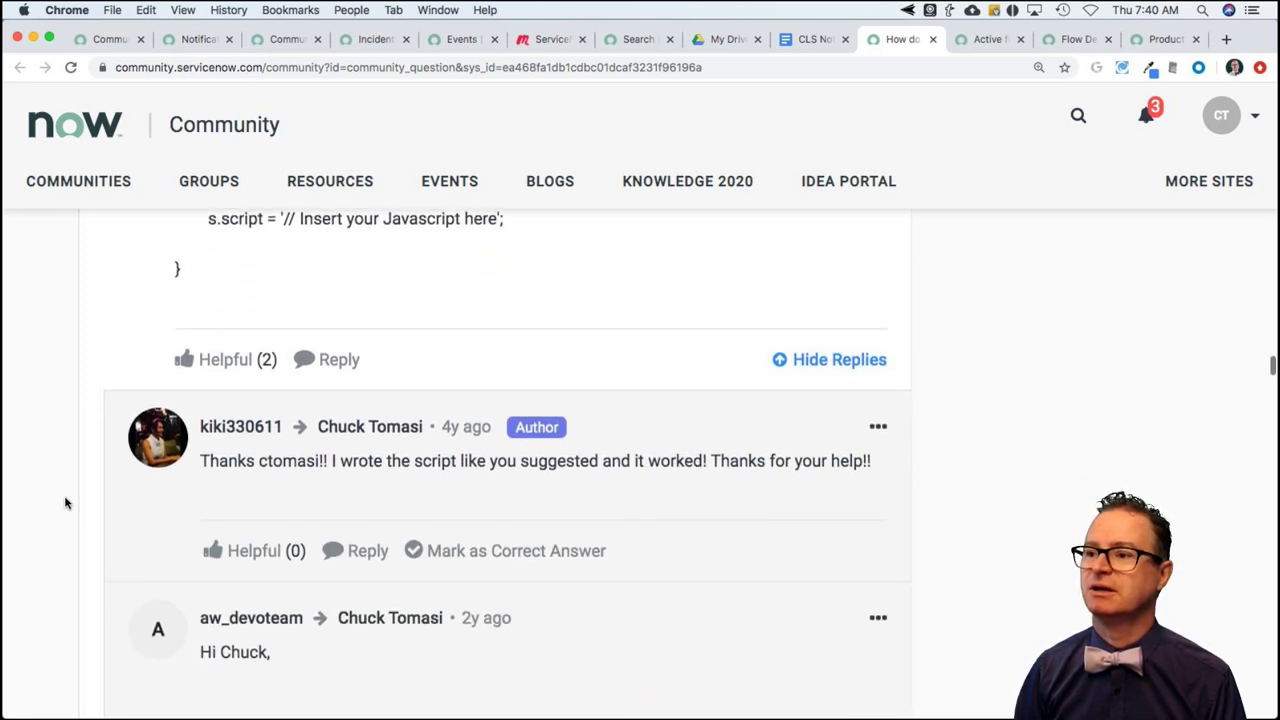
scroll(65, 503, down, 6)
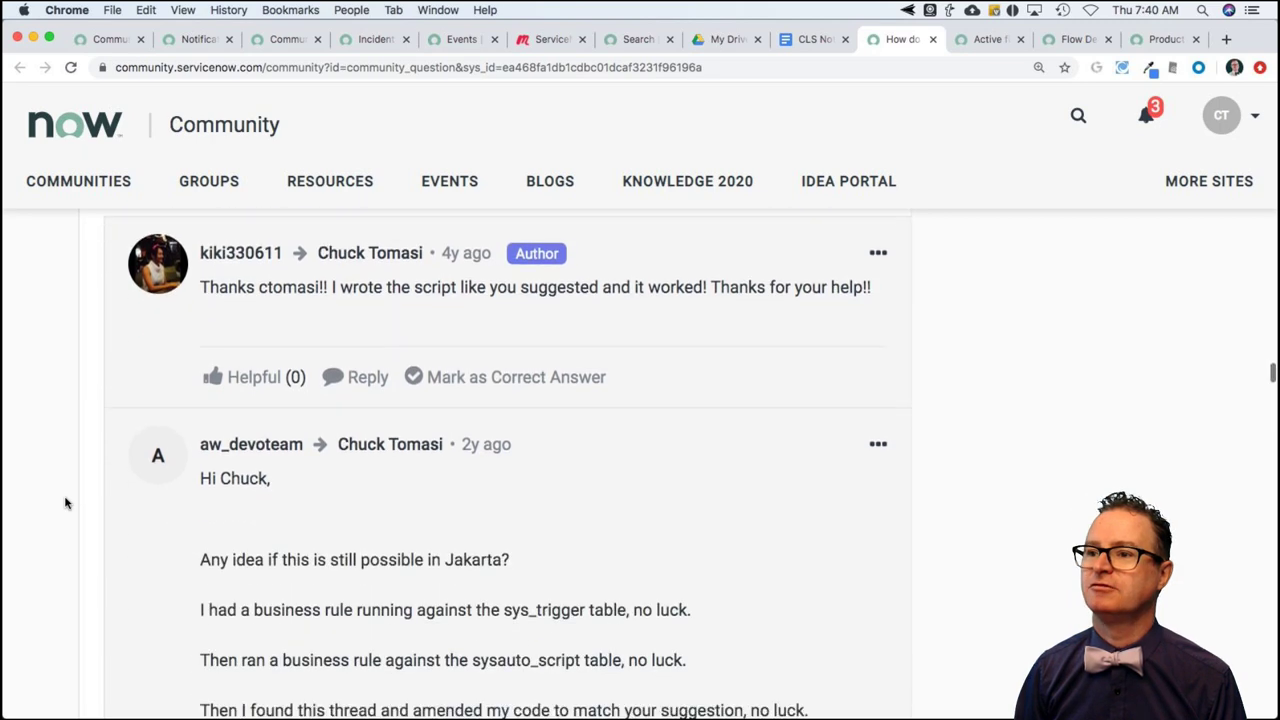
scroll(65, 503, down, 12)
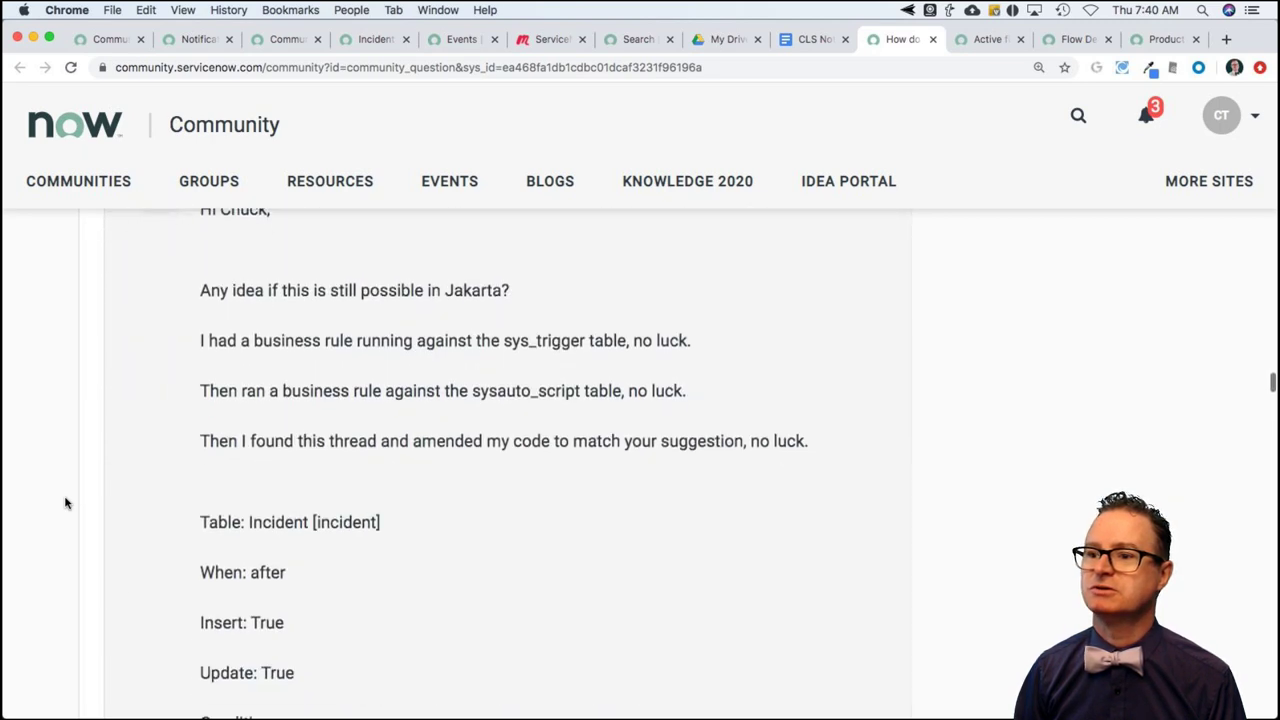
scroll(65, 503, down, 18)
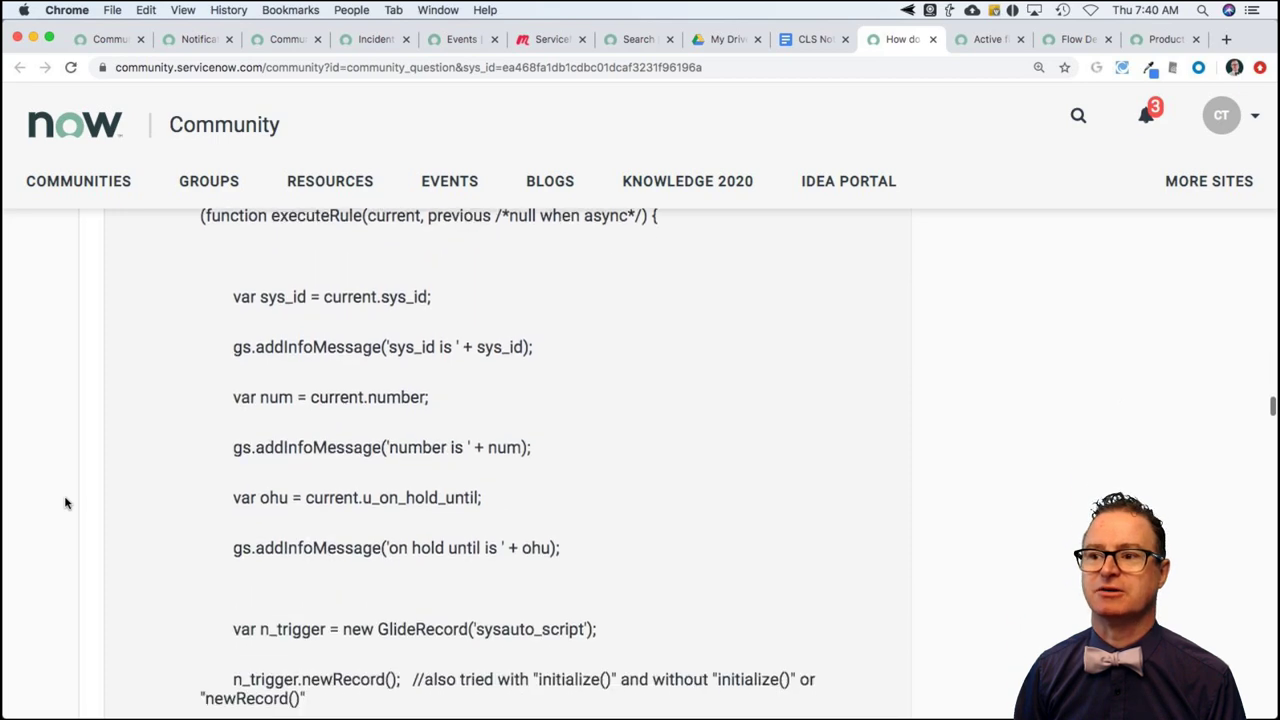
scroll(65, 503, down, 14)
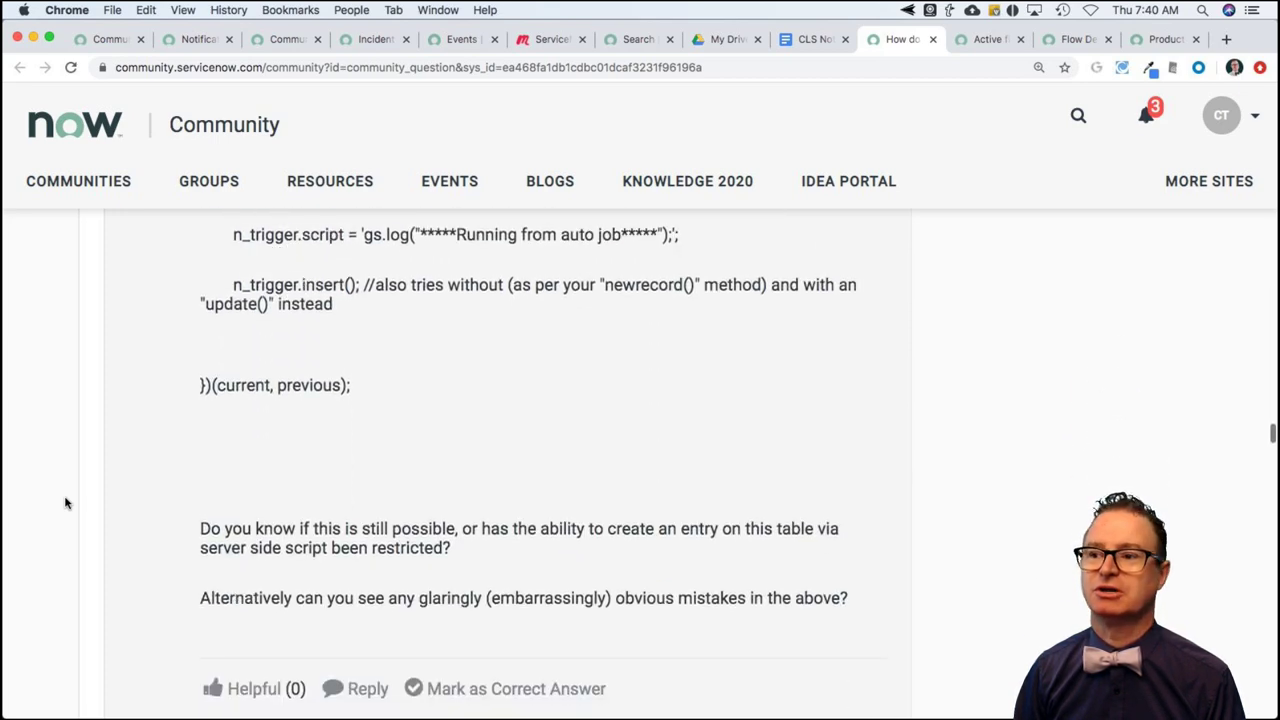
scroll(65, 503, down, 5)
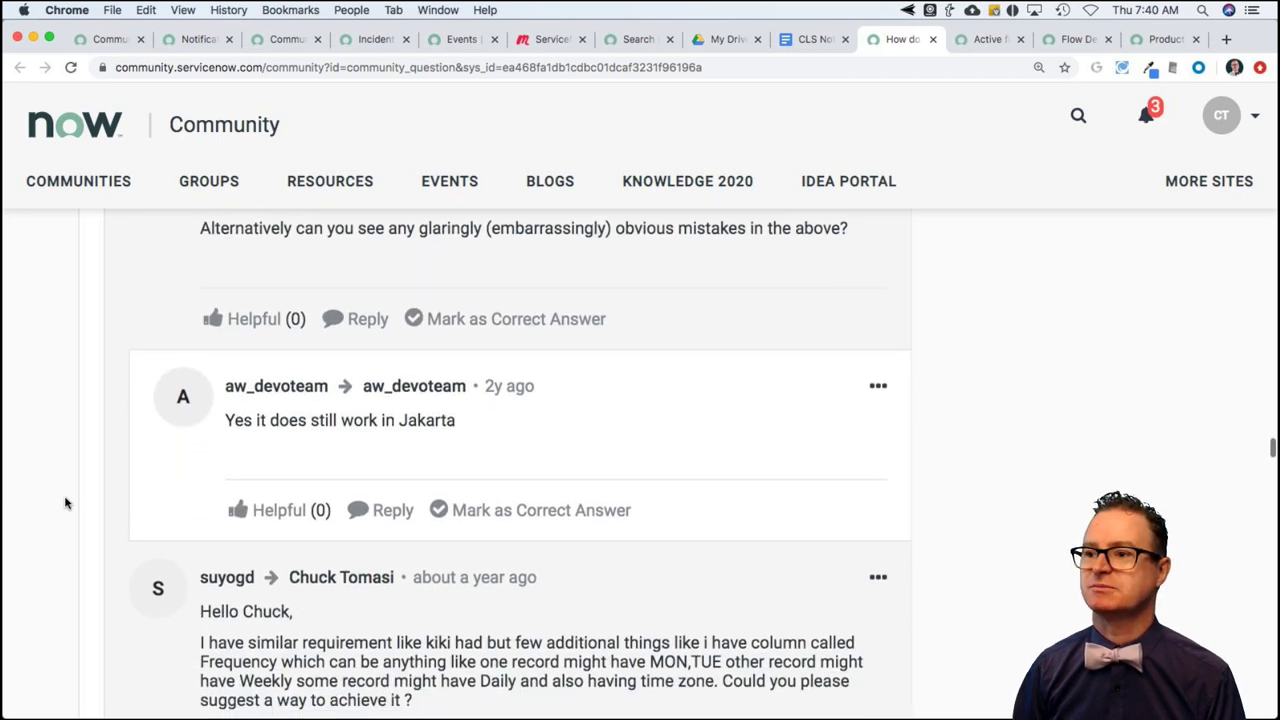
scroll(70, 478, down, 6)
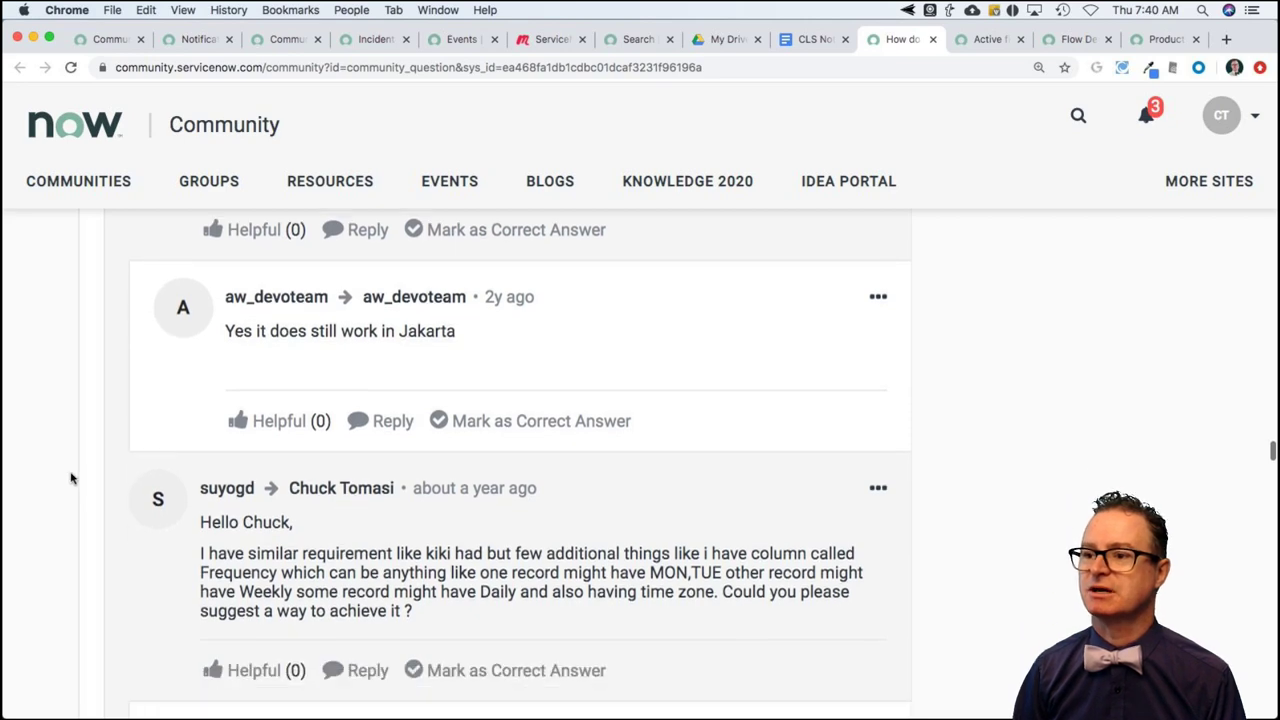
scroll(70, 478, down, 8)
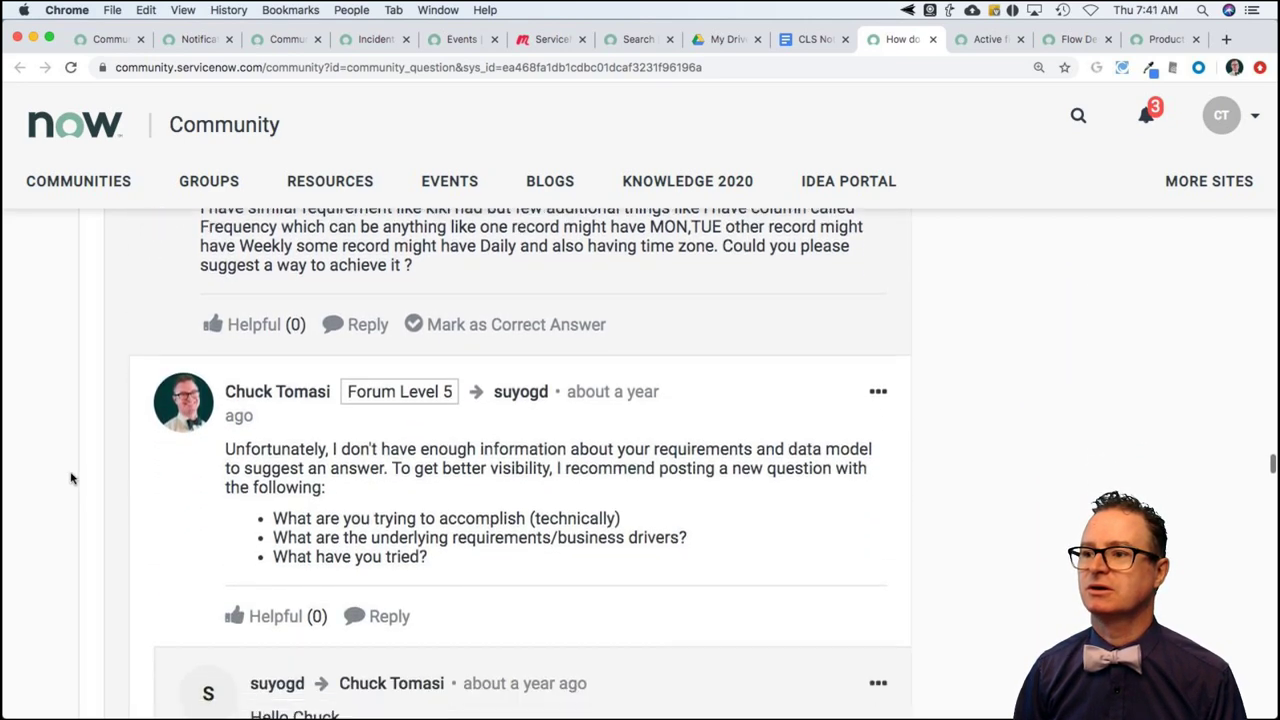
scroll(70, 478, down, 11)
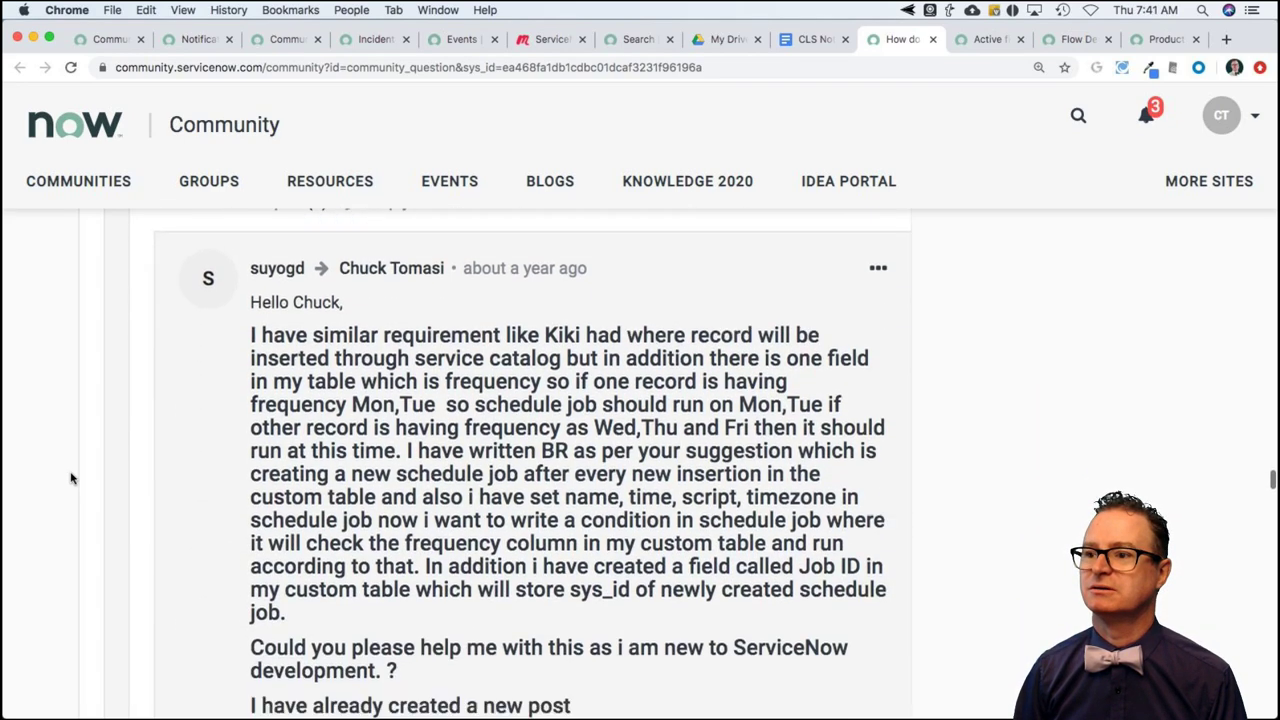
scroll(70, 478, down, 8)
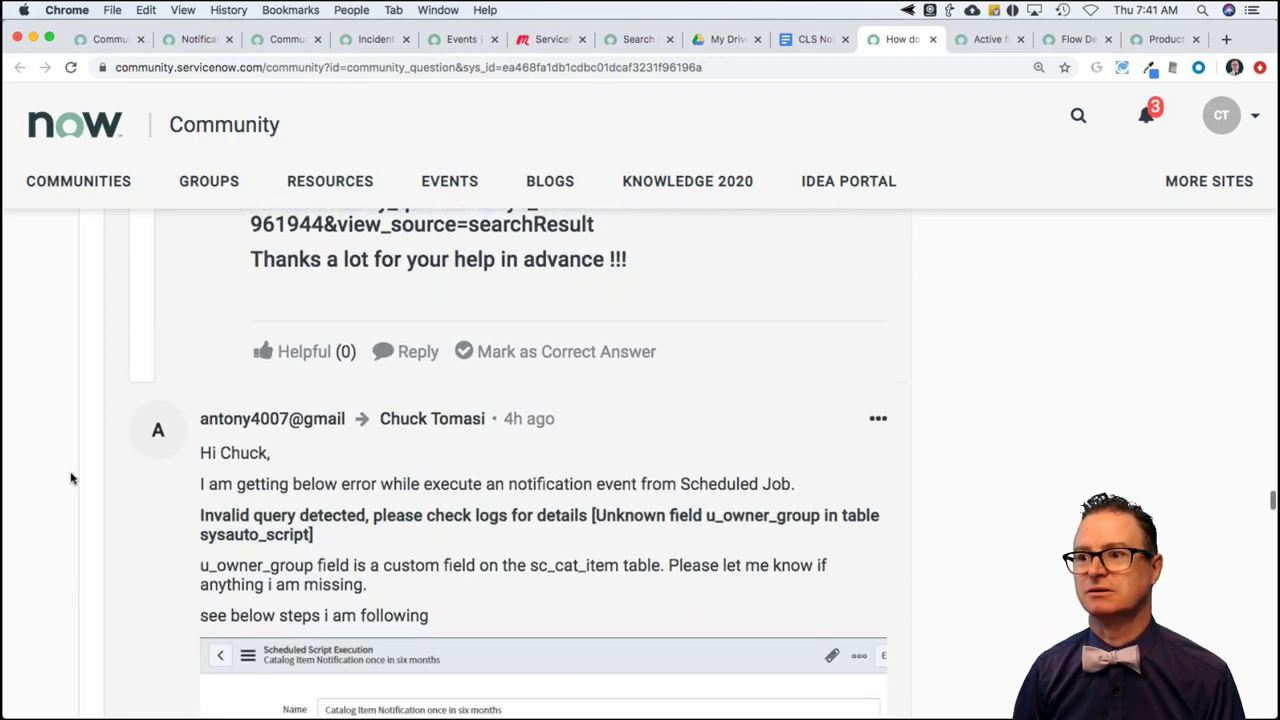
scroll(70, 478, down, 3)
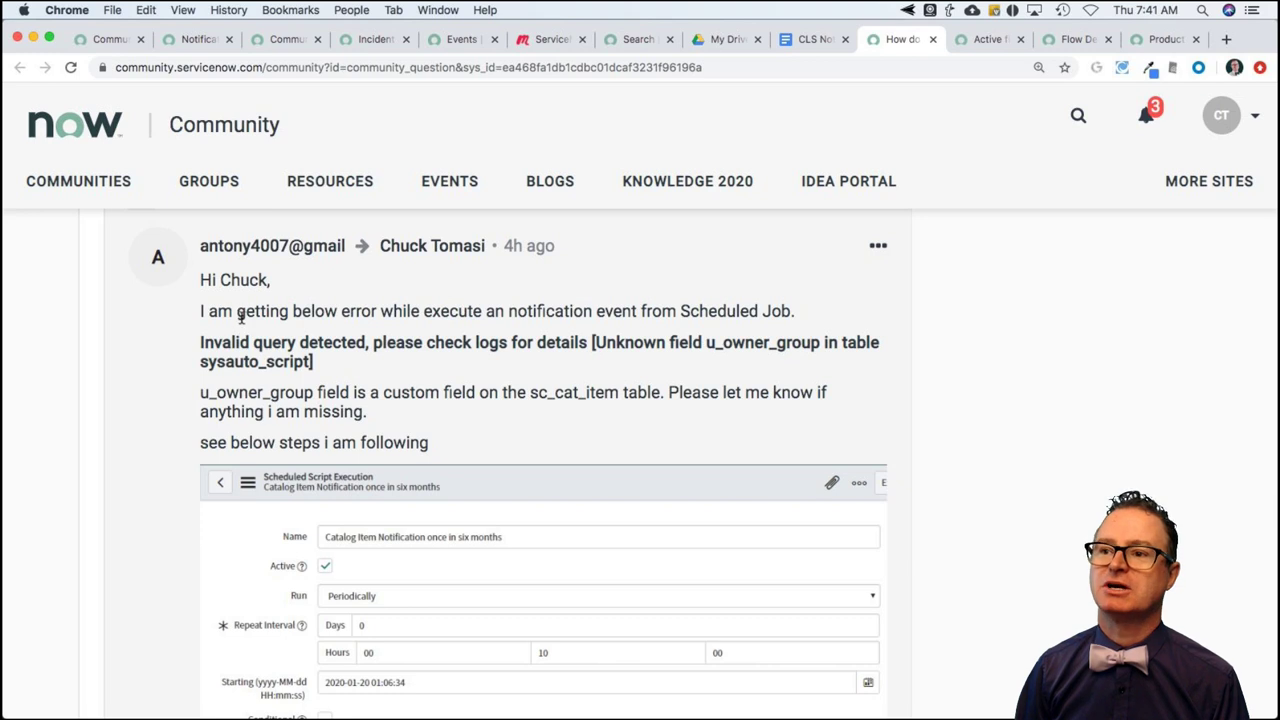
drag(199, 313, 838, 318)
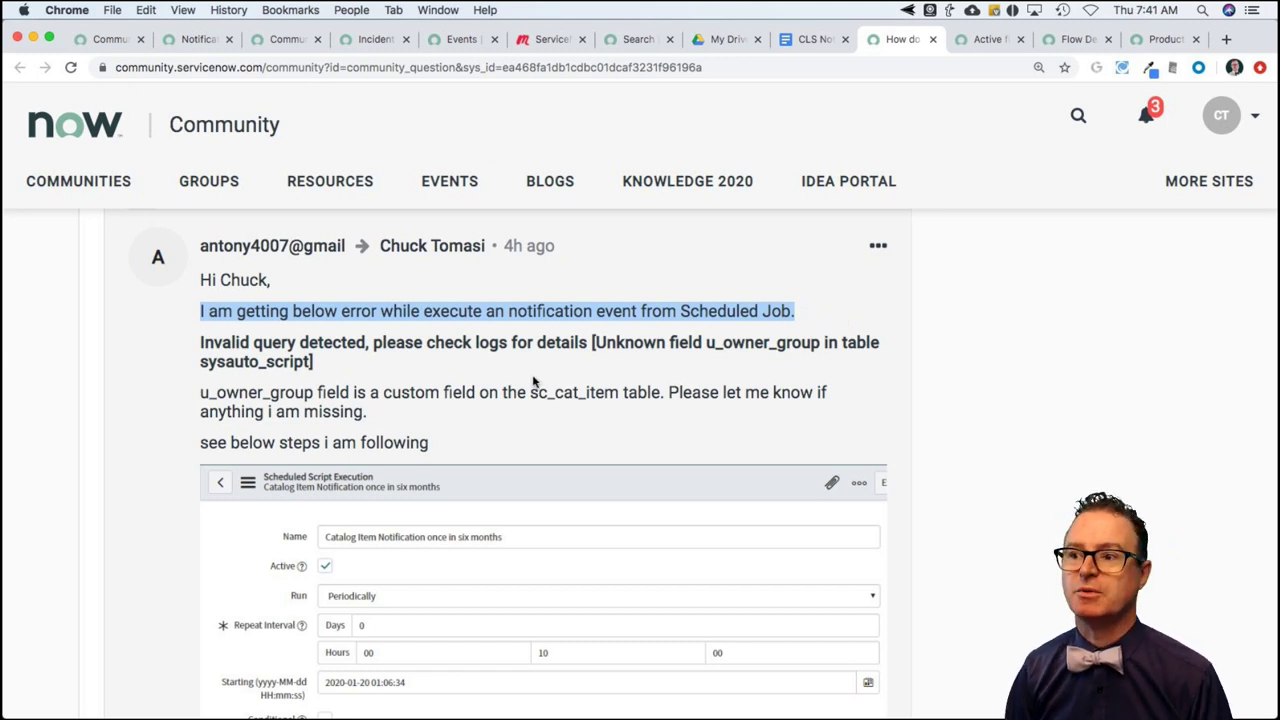
Enlarge the reply's Scheduled Script Execution screenshot
scroll(522, 395, down, 1)
scroll(522, 395, down, 3)
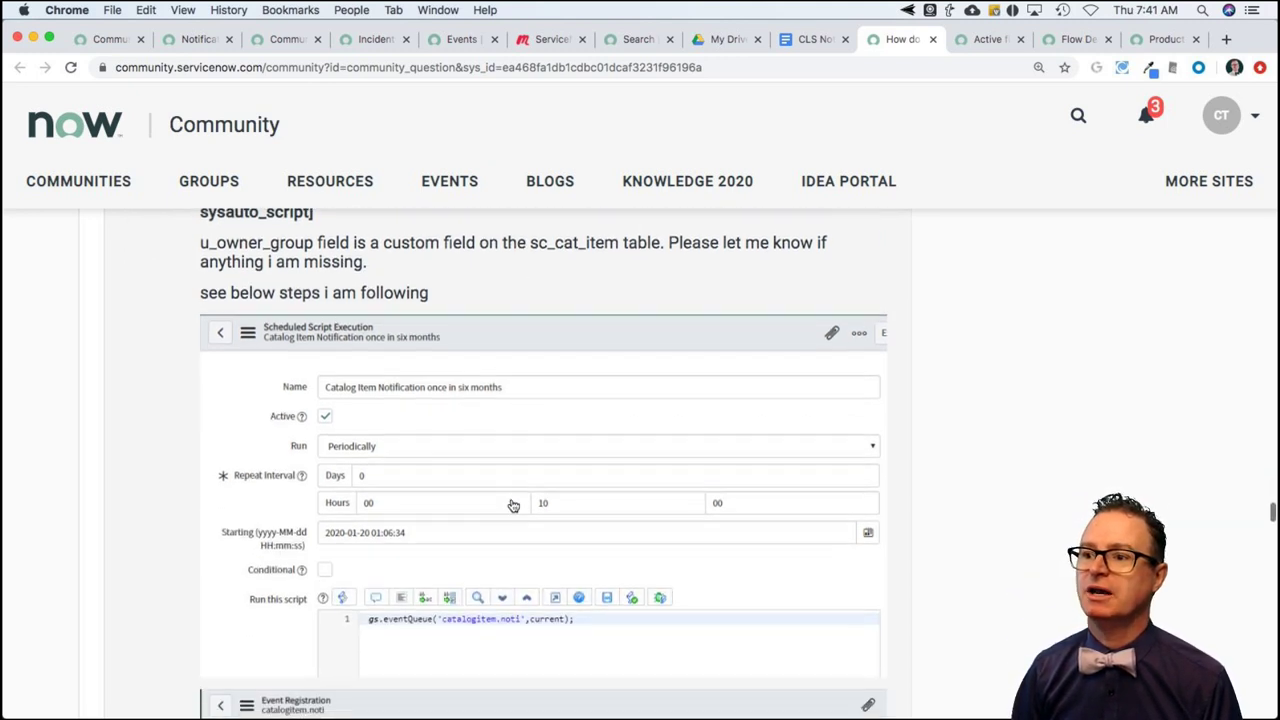
click(518, 527)
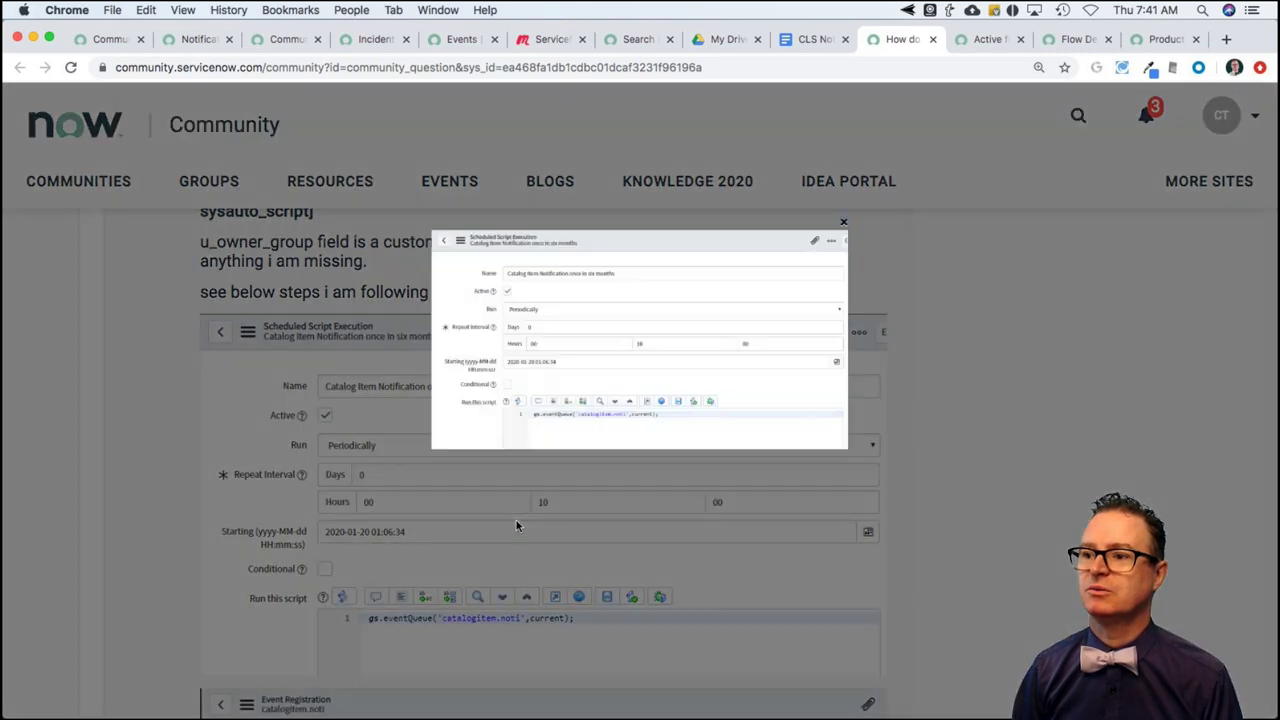
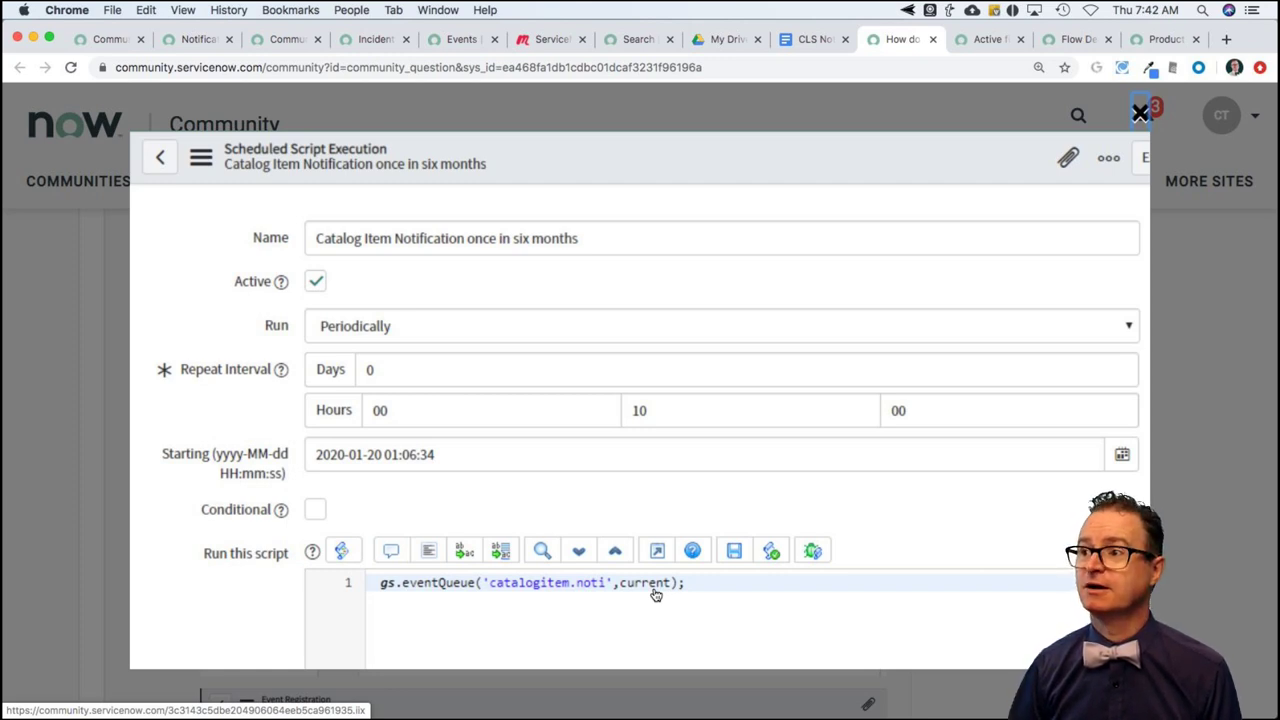
Close the enlarged script screenshot and scroll through the question post
click(681, 471)
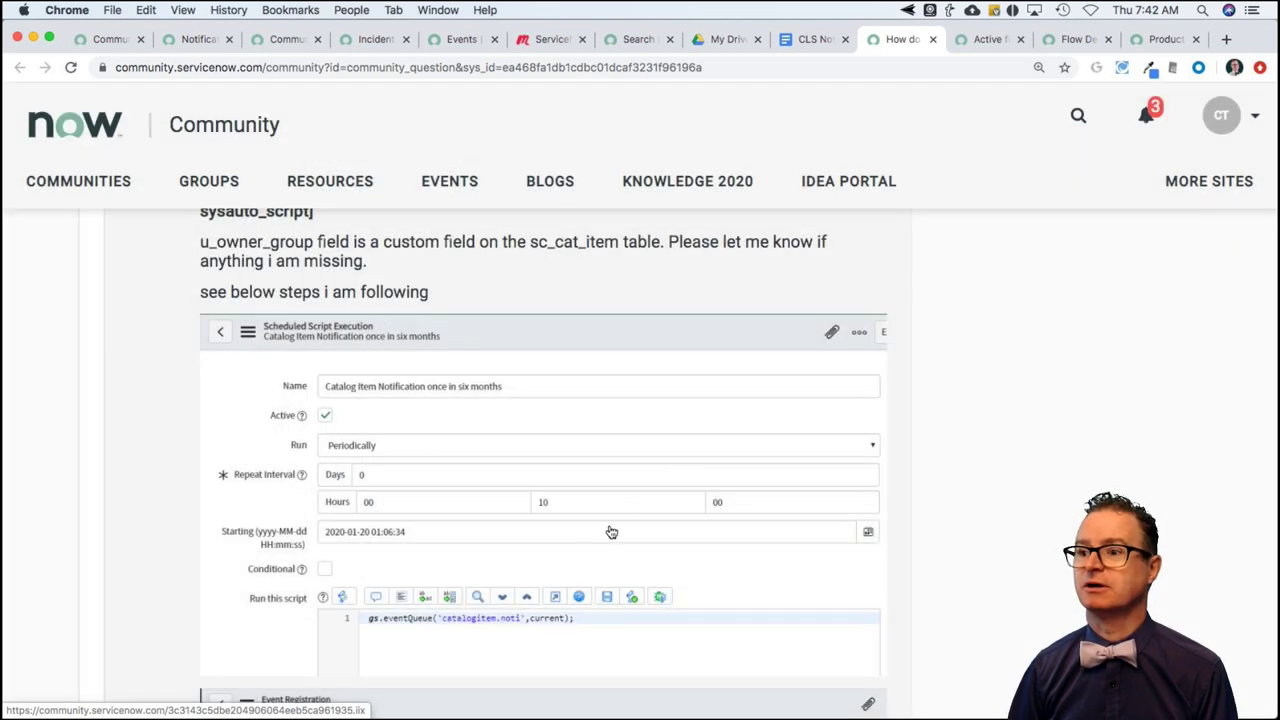
scroll(594, 543, down, 3)
scroll(594, 543, down, 5)
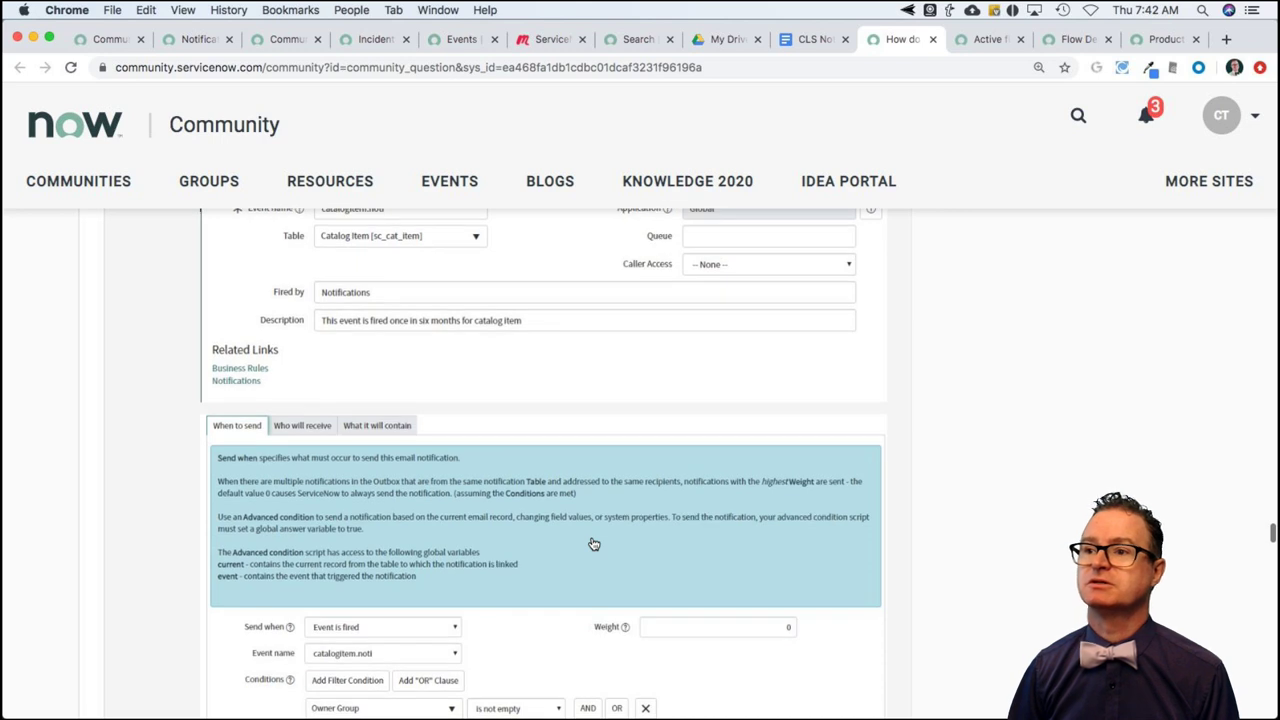
scroll(594, 543, up, 2)
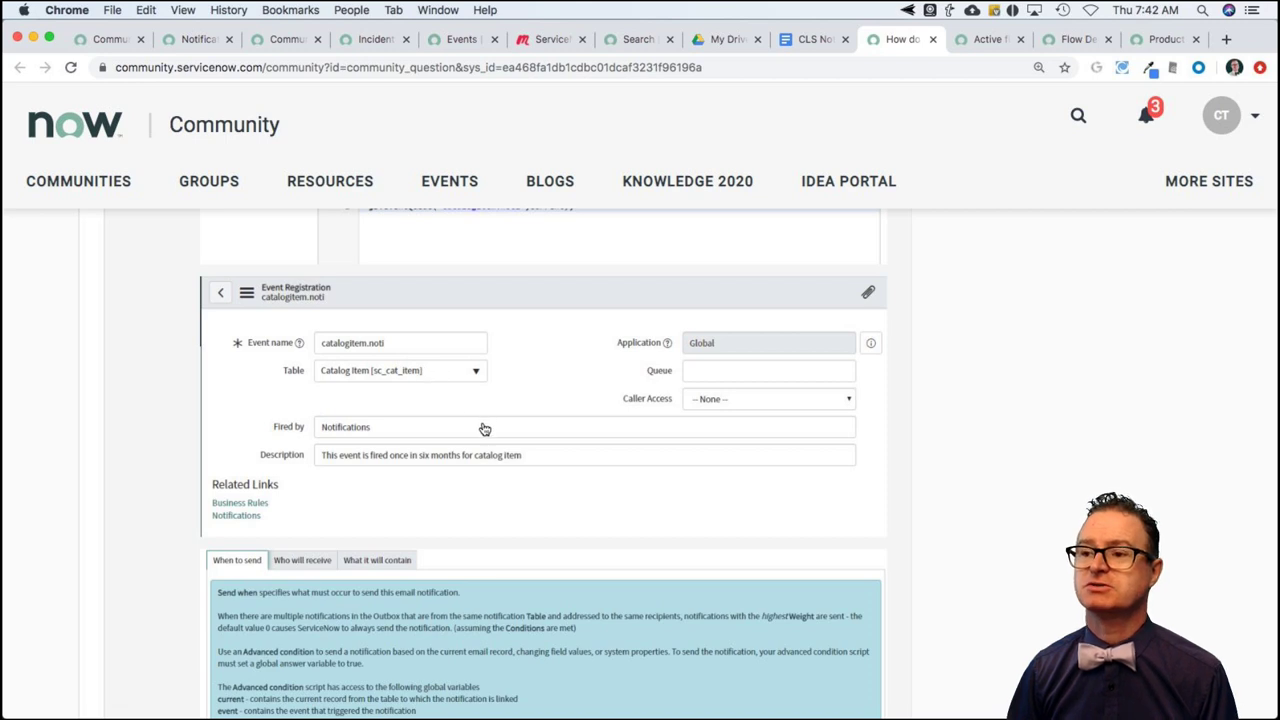
scroll(491, 463, down, 8)
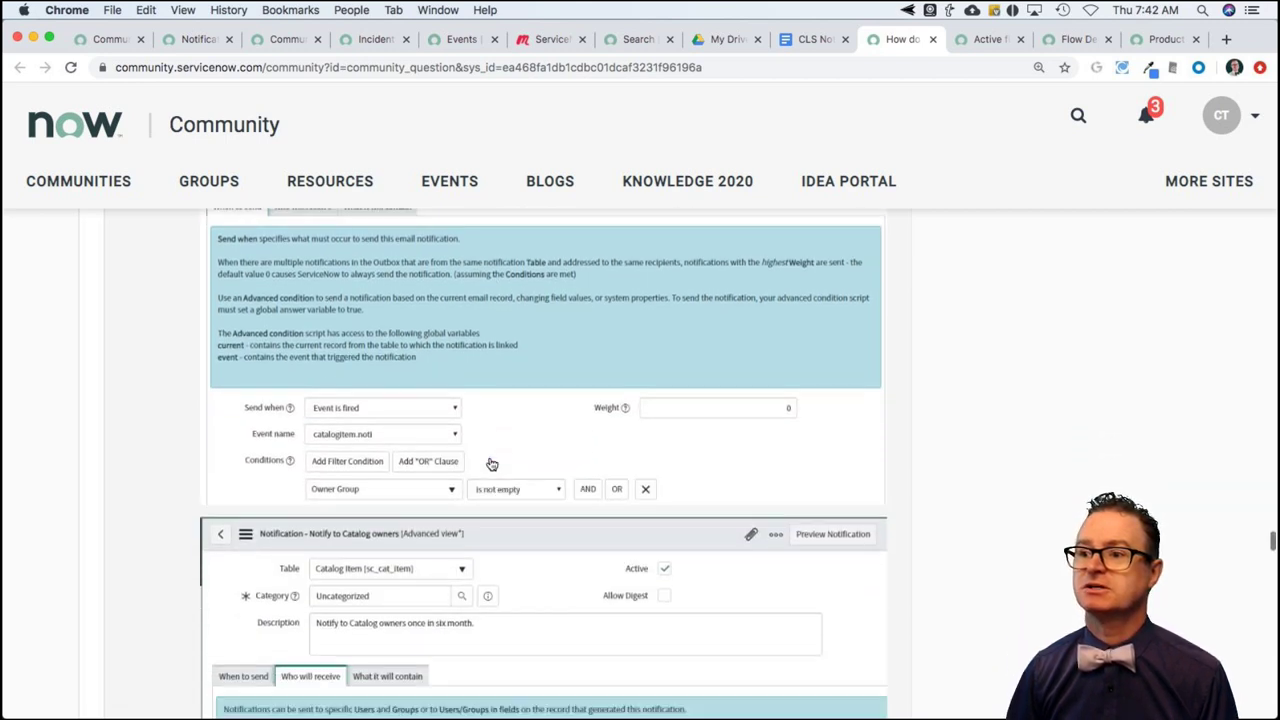
scroll(491, 463, down, 3)
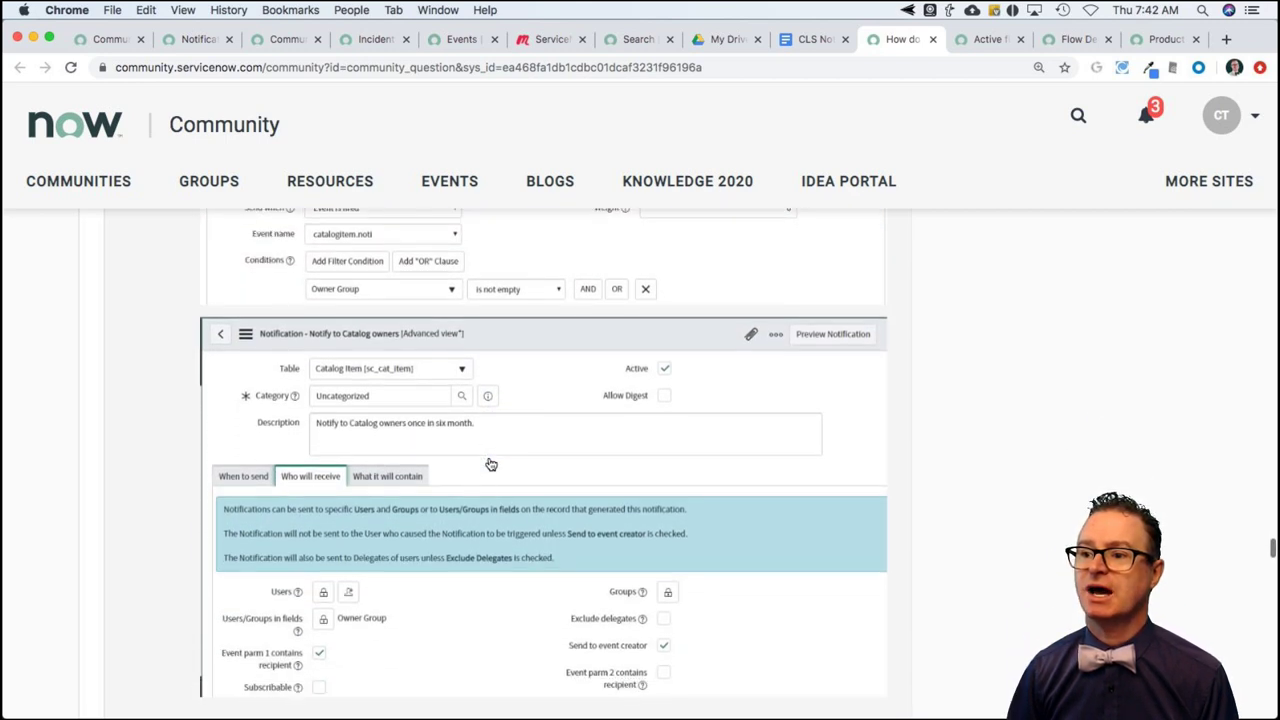
scroll(410, 590, down, 2)
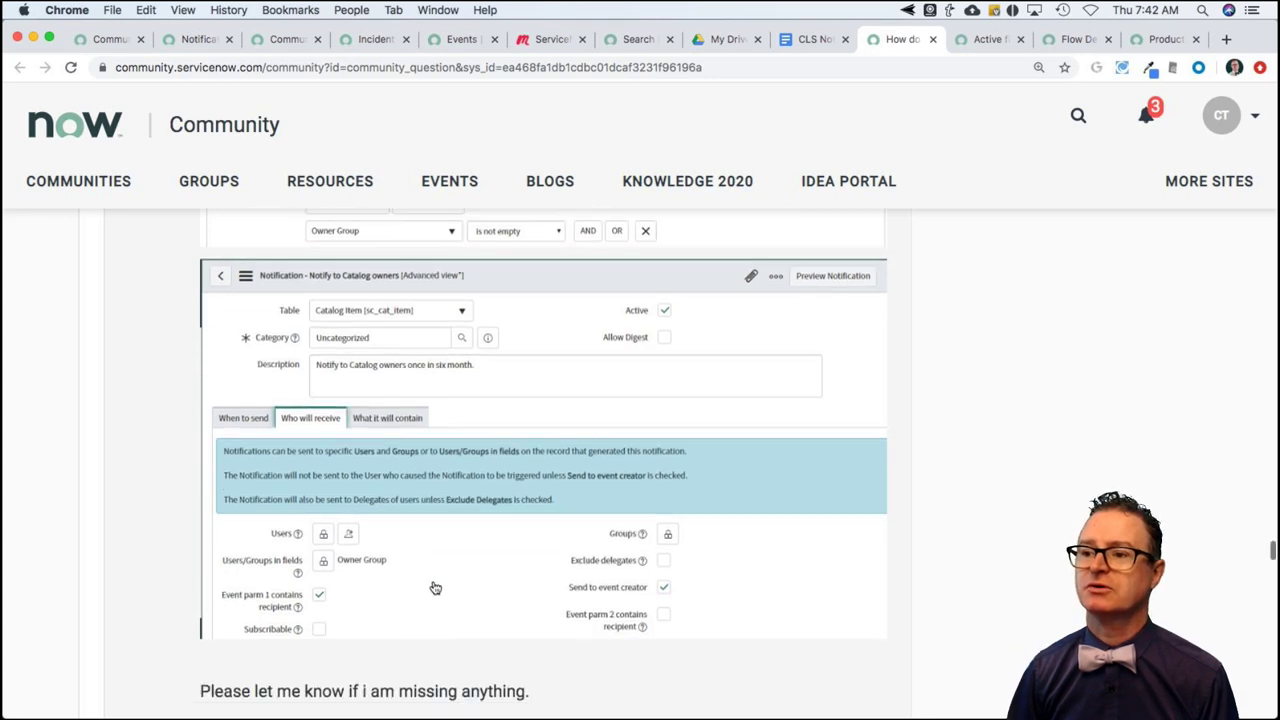
Enlarge the notification form screenshot, then scroll down to the reply about the missing 'current' object
click(437, 585)
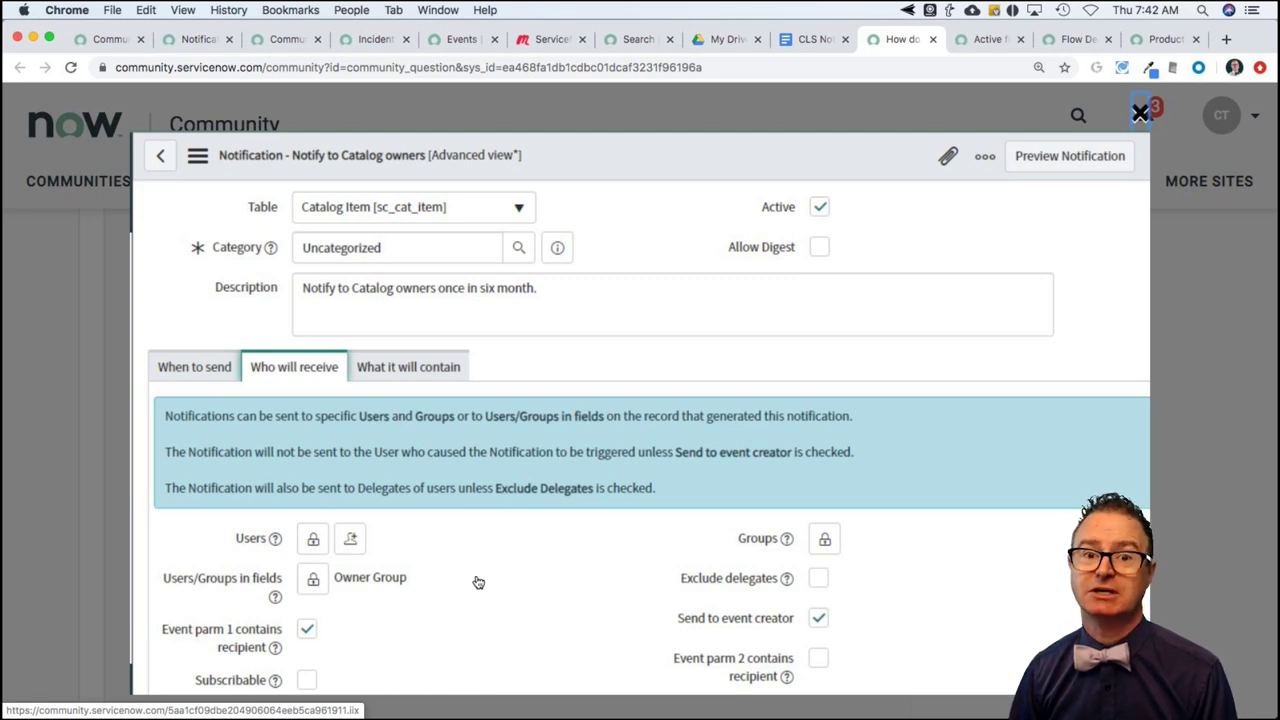
click(478, 582)
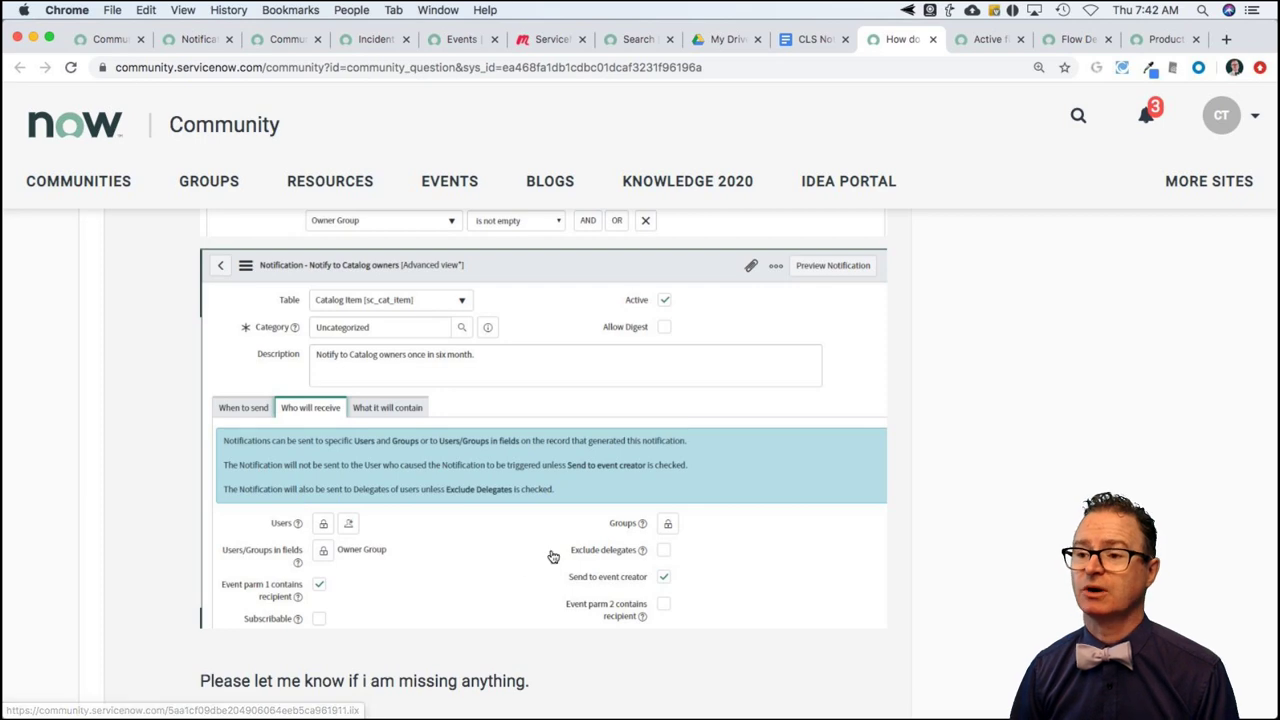
scroll(553, 556, down, 10)
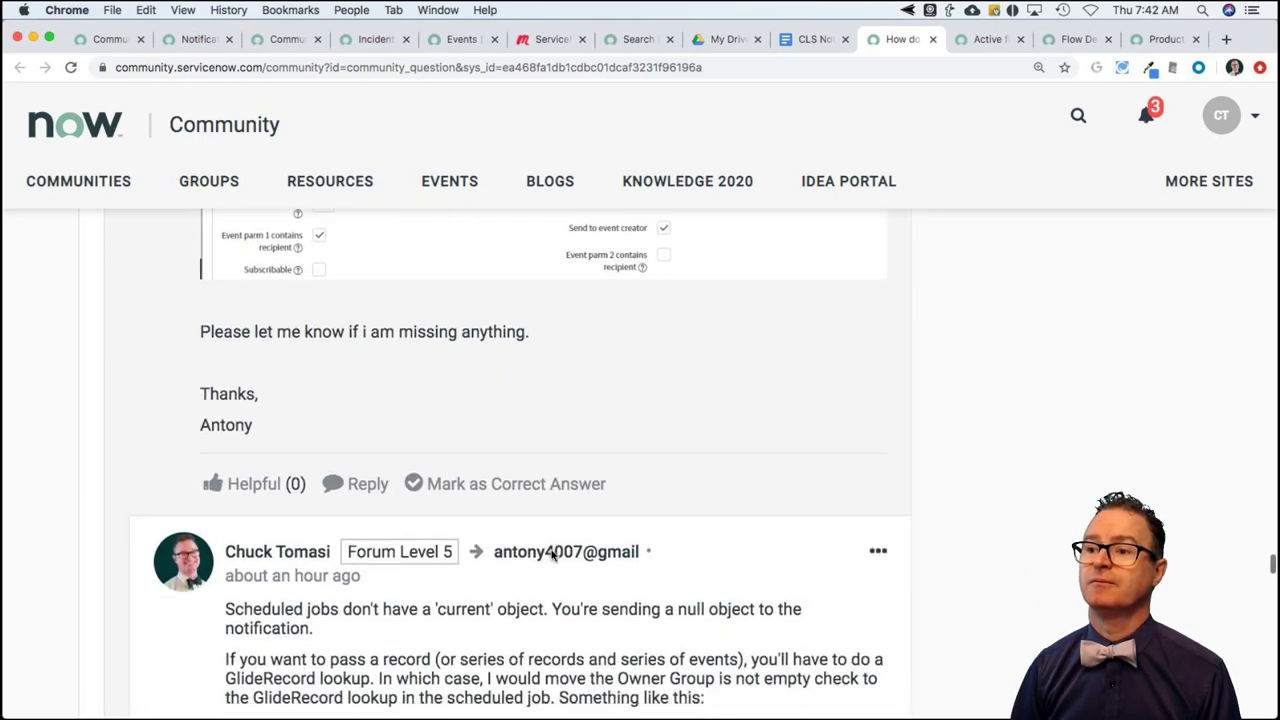
scroll(553, 556, down, 4)
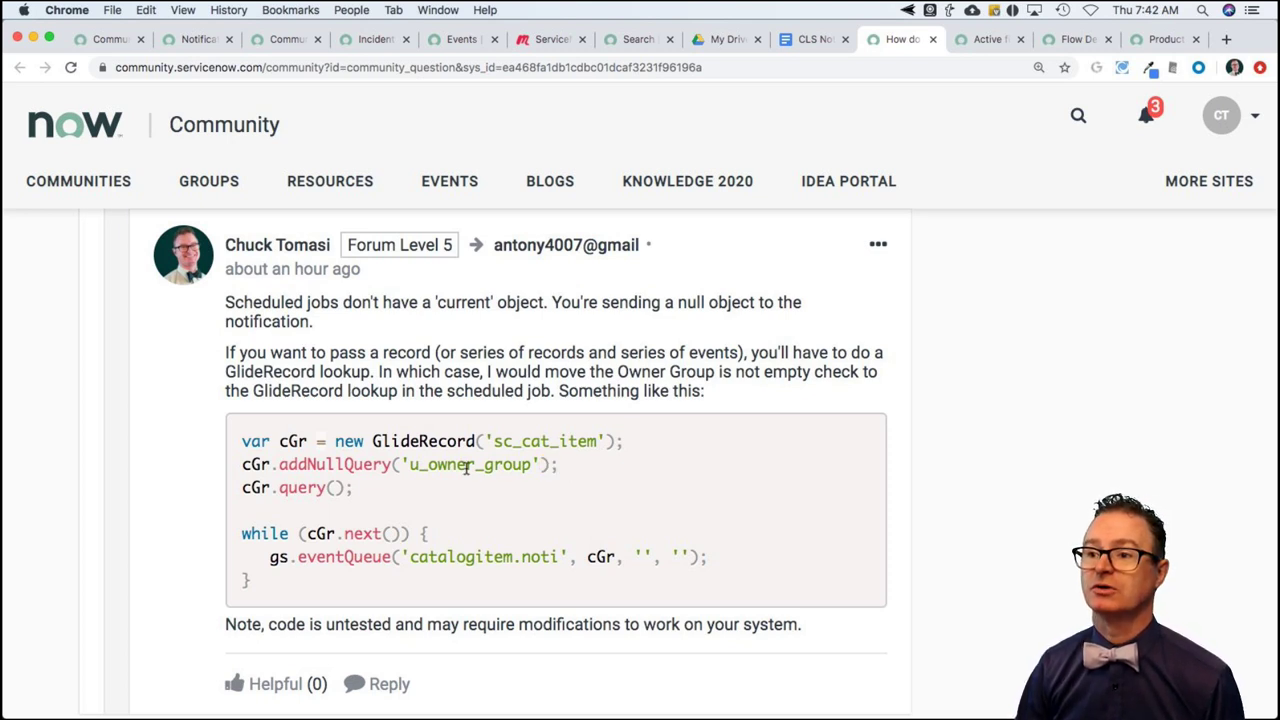
scroll(467, 468, up, 10)
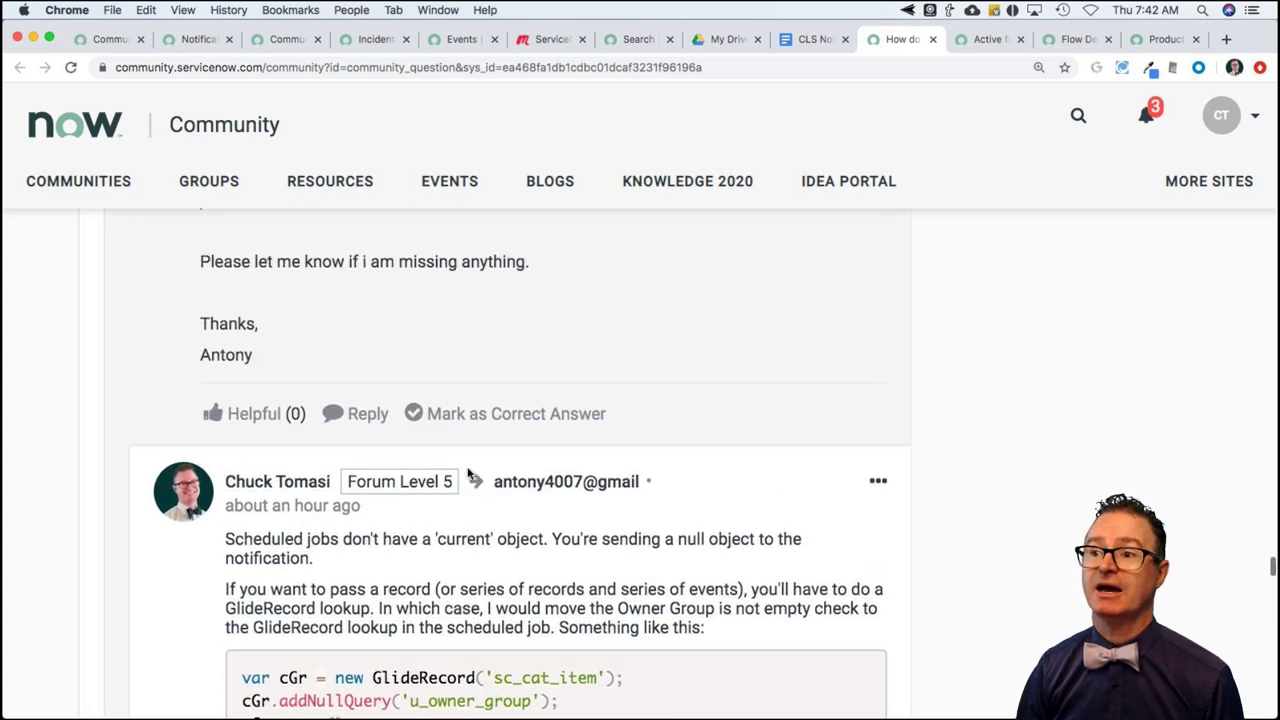
scroll(467, 474, up, 1)
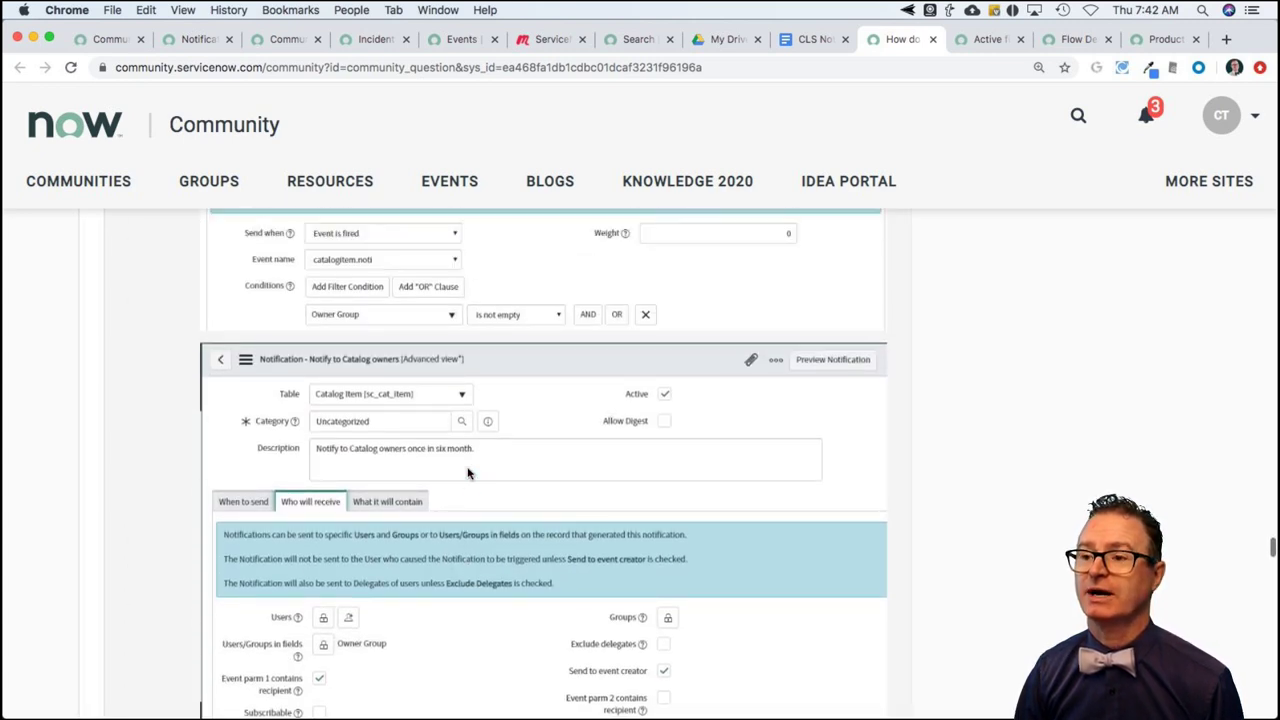
scroll(467, 474, up, 6)
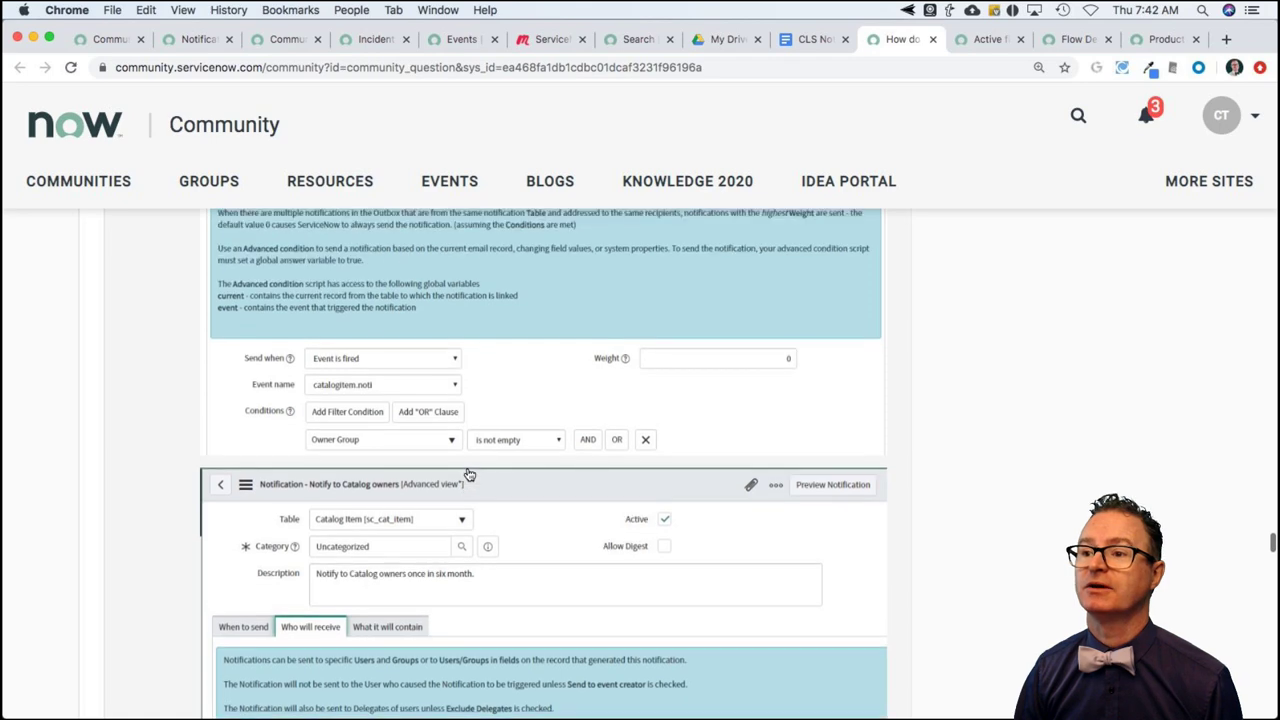
click(462, 410)
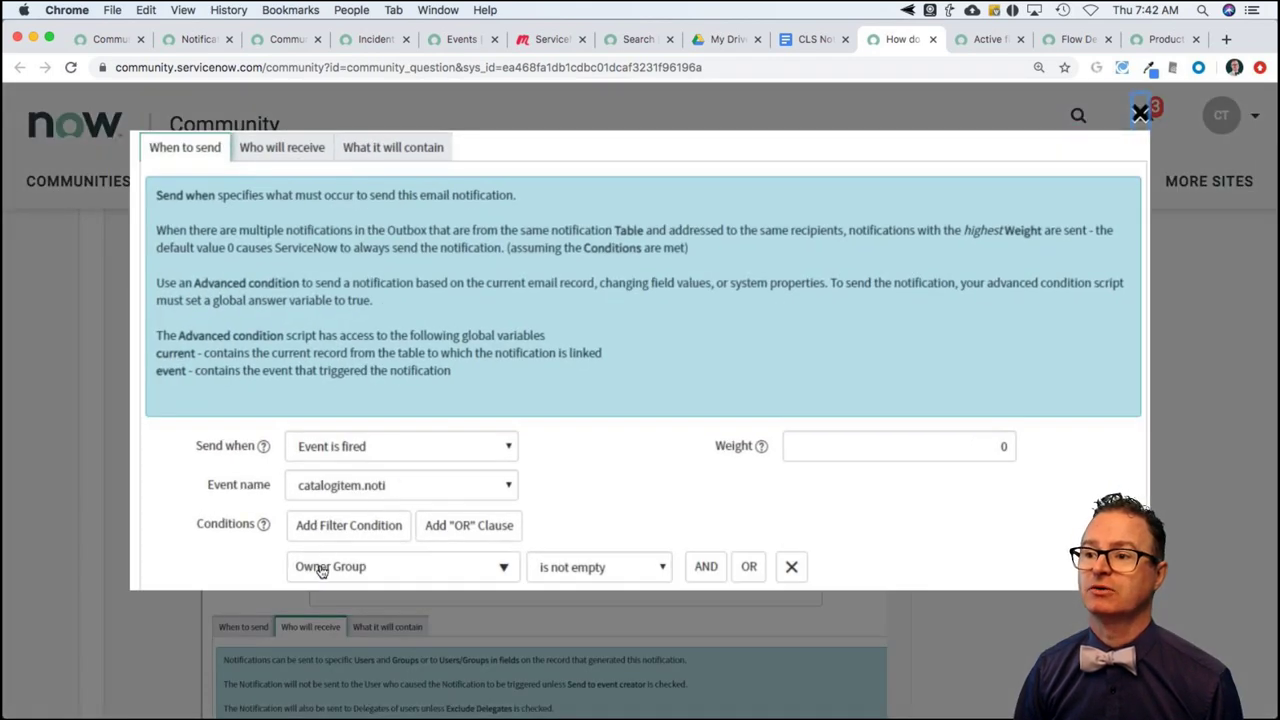
click(755, 455)
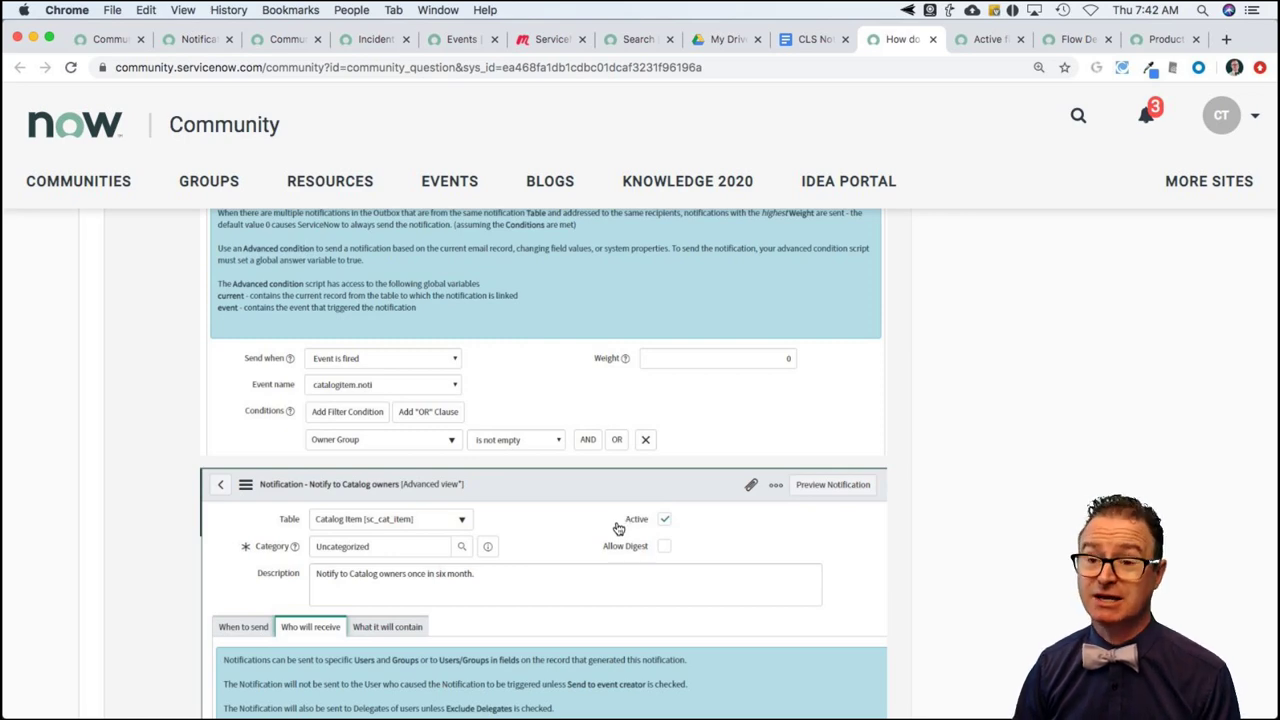
scroll(618, 527, down, 10)
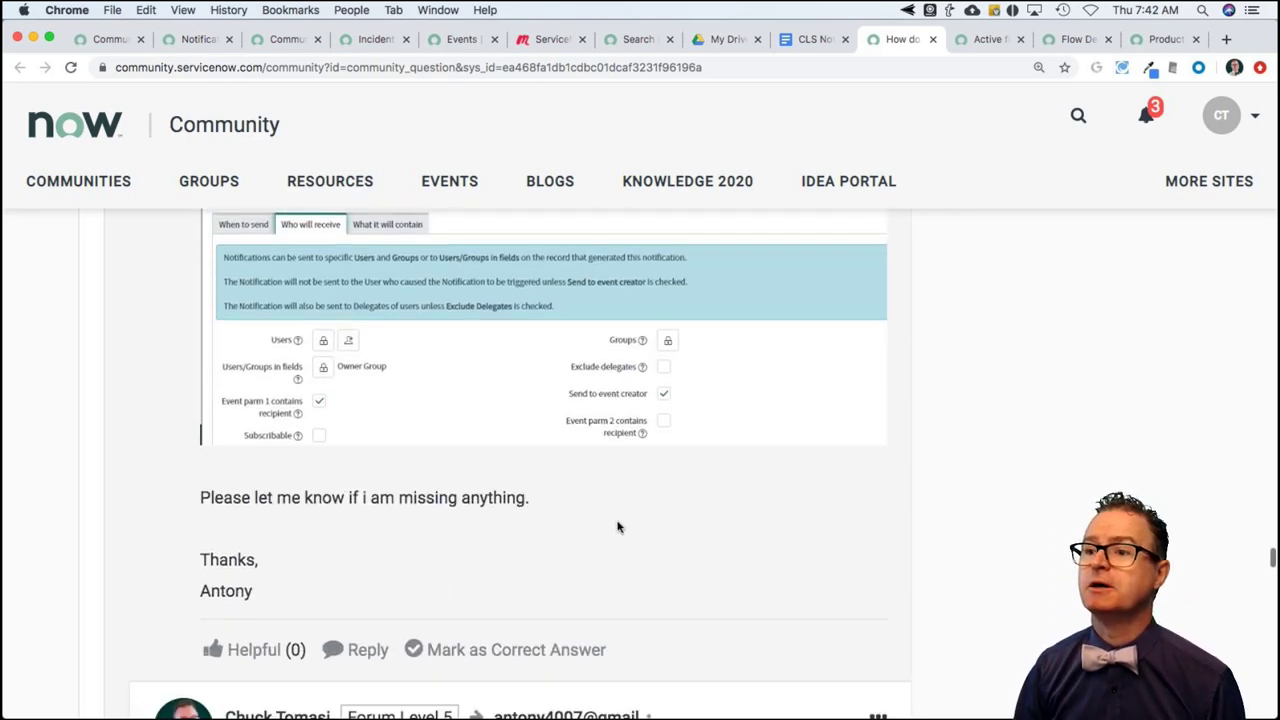
scroll(618, 527, down, 5)
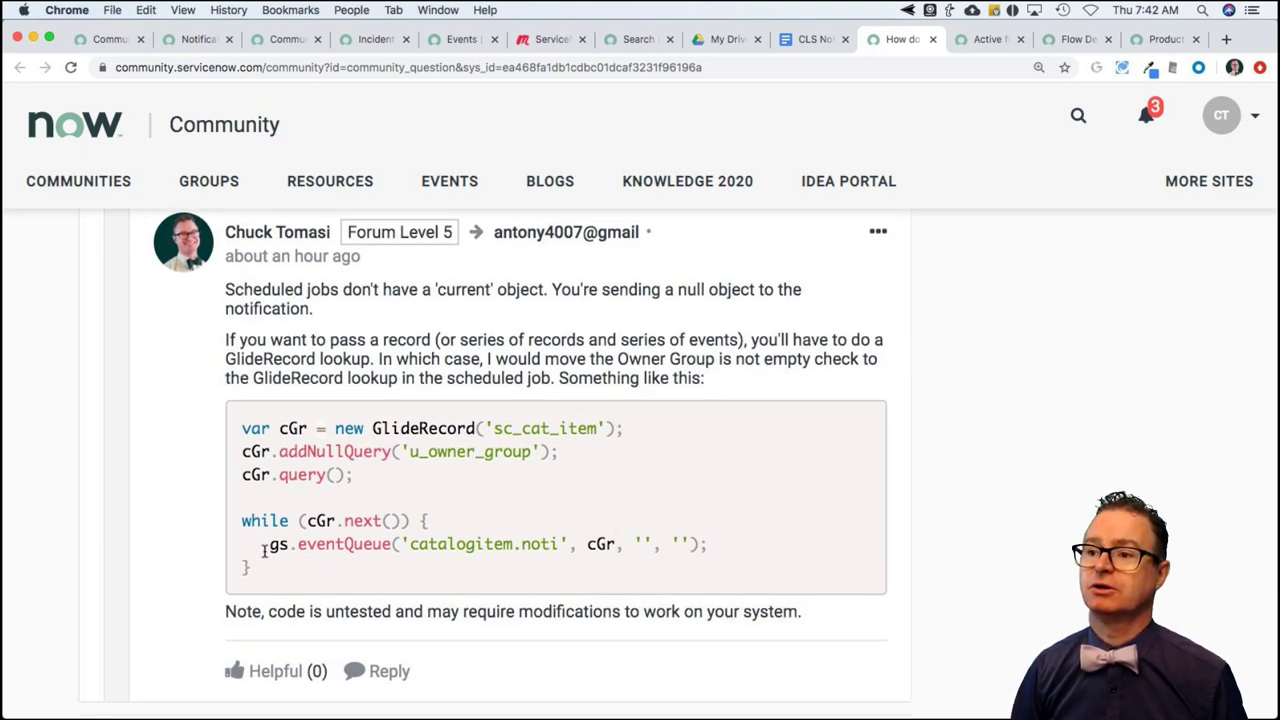
Highlight the gs.eventQueue line and its cGr argument, then close the community question
drag(263, 546, 710, 545)
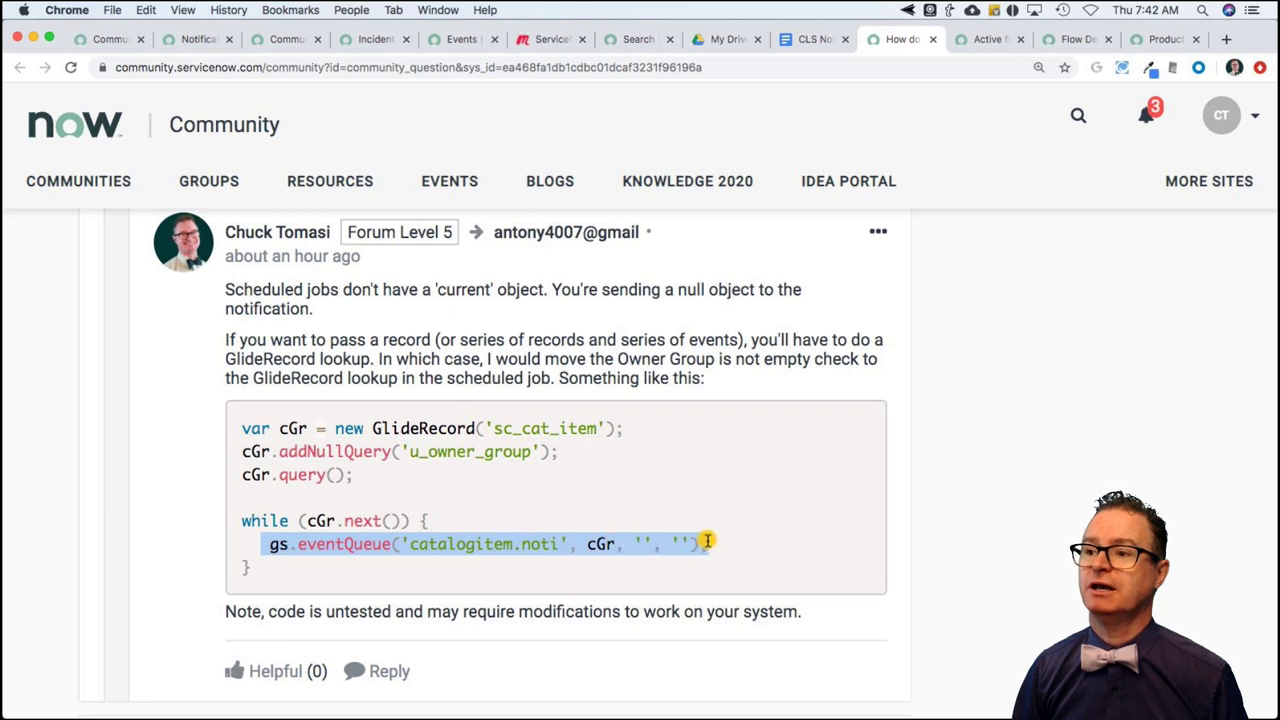
click(605, 547)
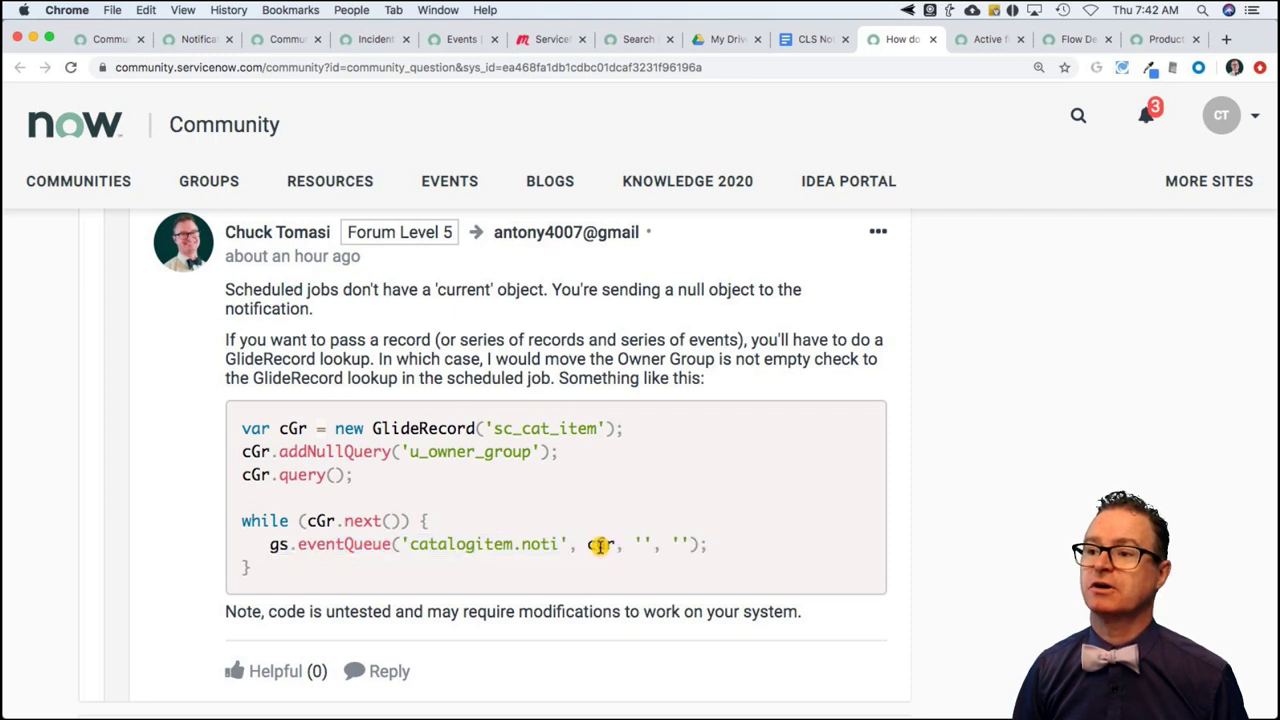
double_click(600, 545)
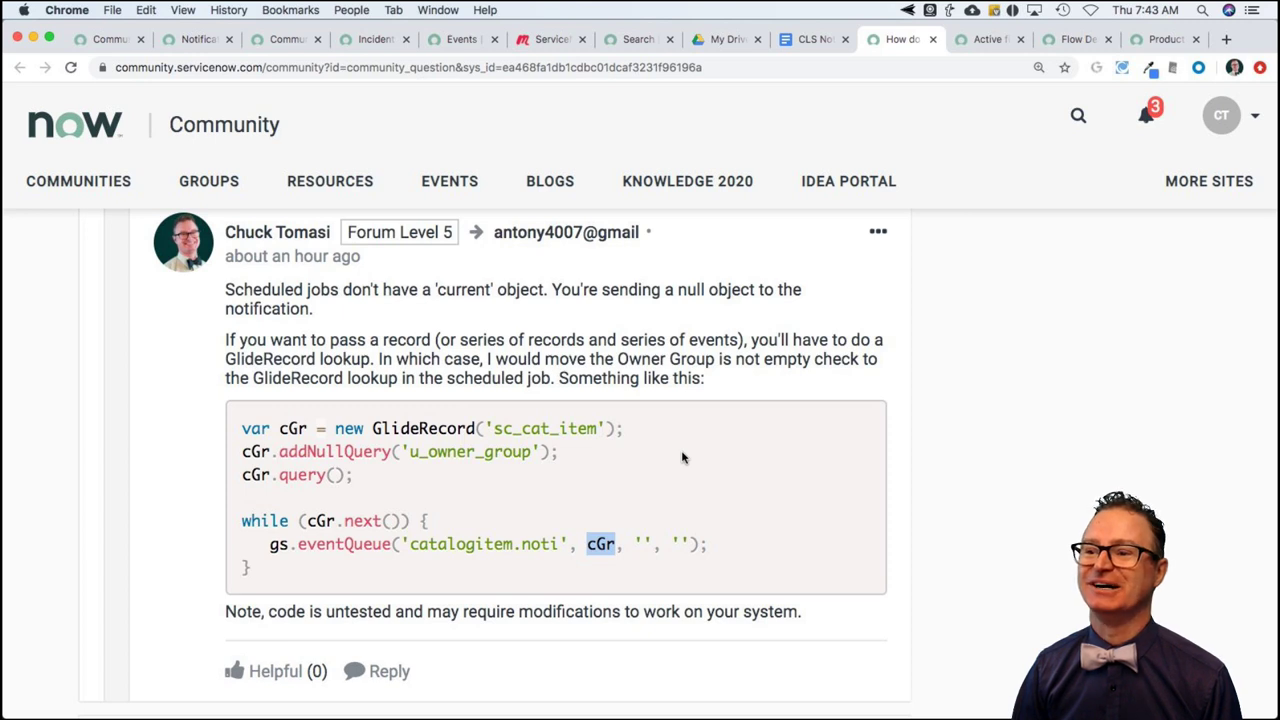
scroll(683, 457, up, 2)
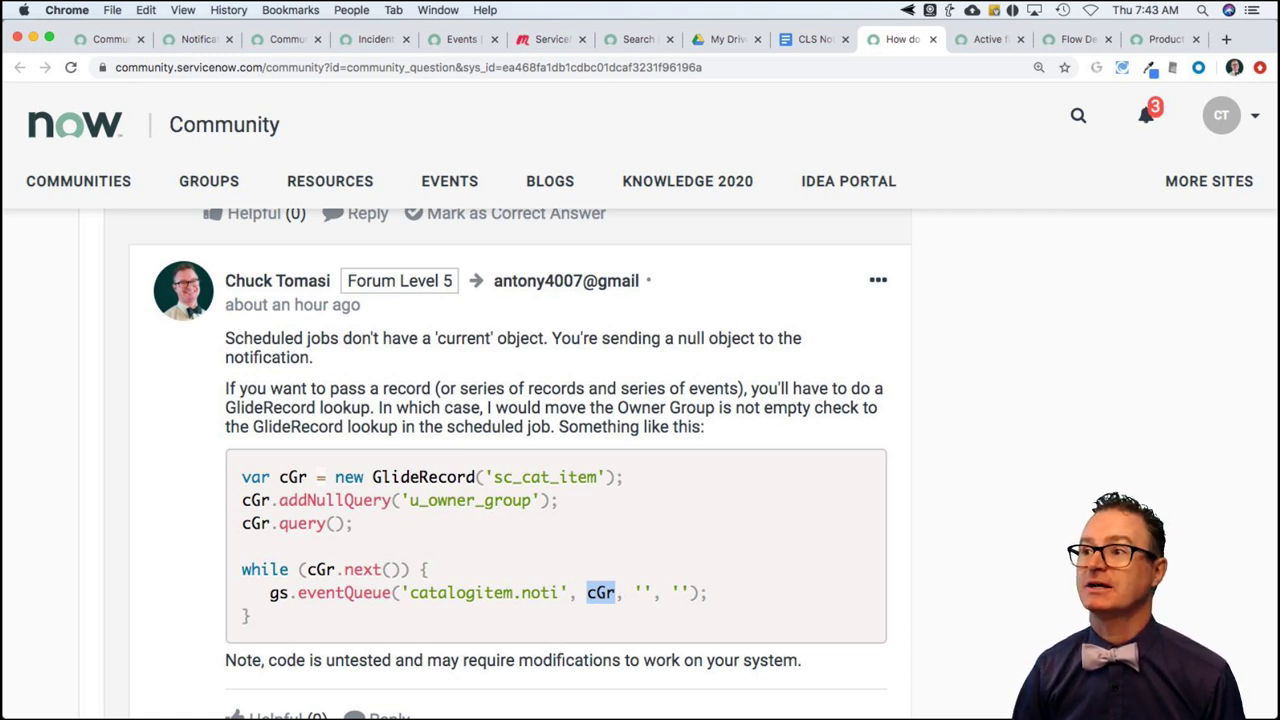
click(932, 40)
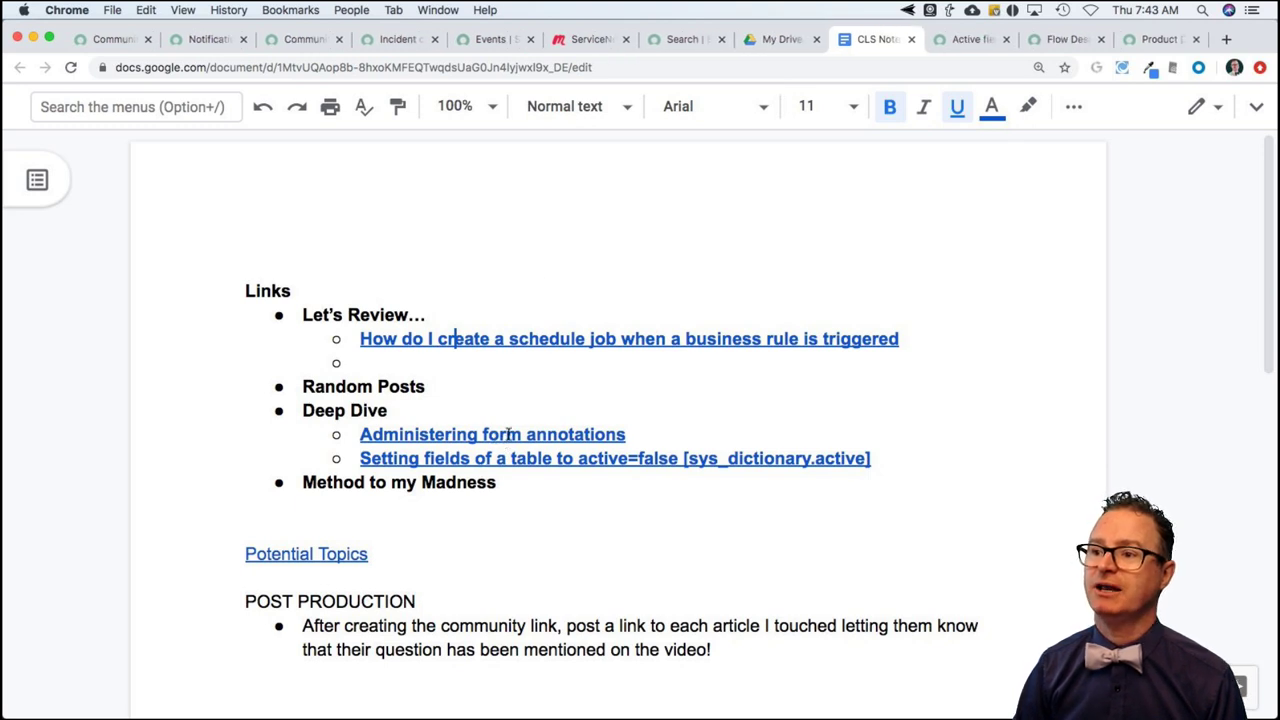
Open the 'Administering form annotations' link from the Deep Dive list in a new tab
click(508, 435)
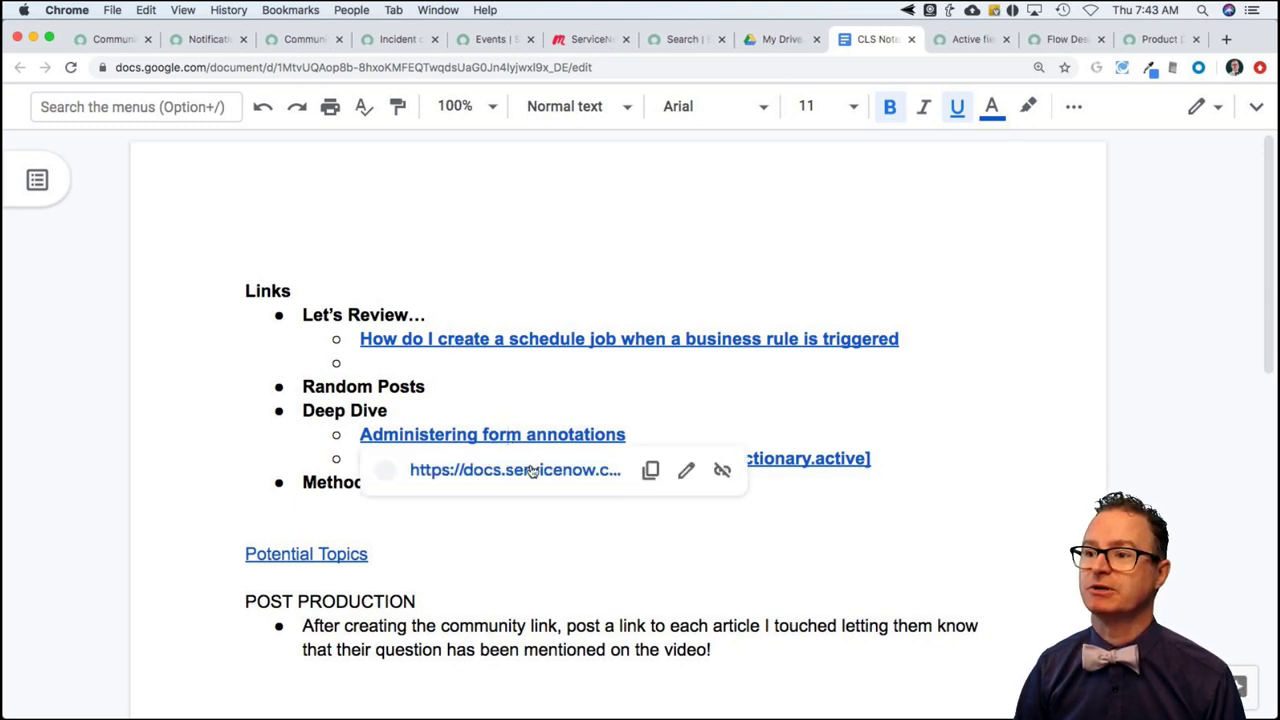
click(531, 470)
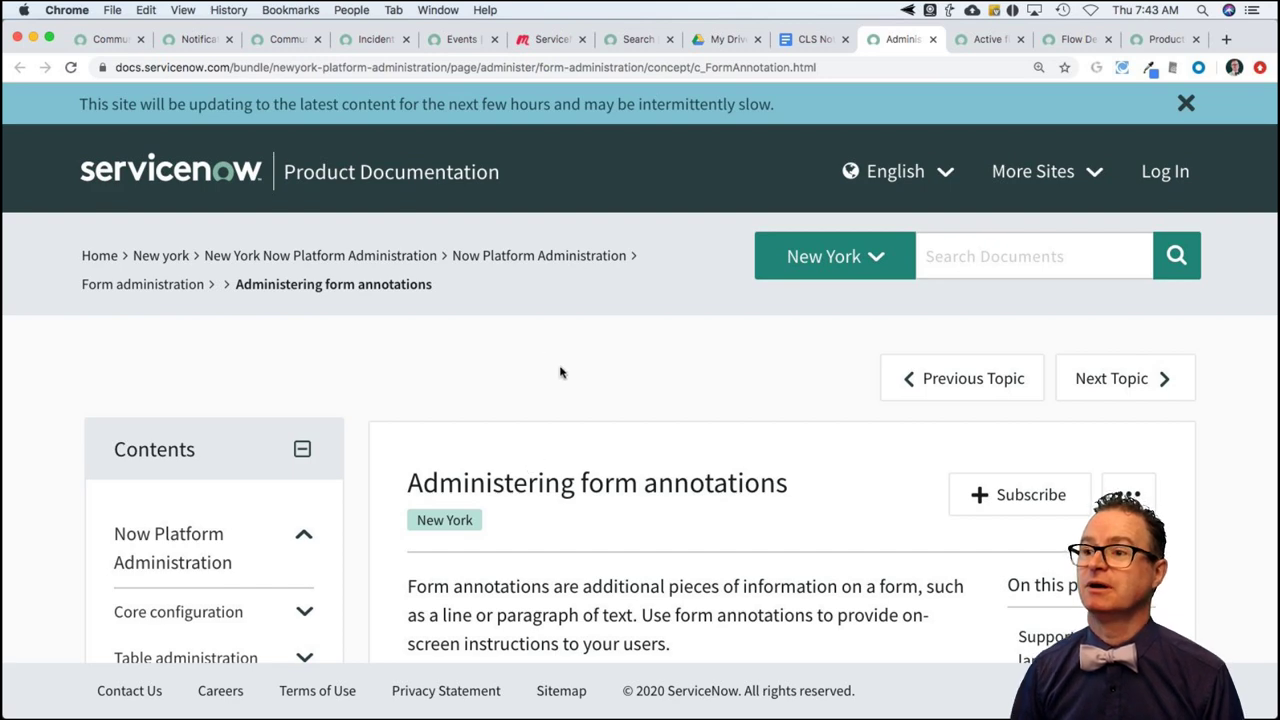
Scroll the form annotations docs page, glancing back at the CLS Notes document
scroll(613, 398, down, 3)
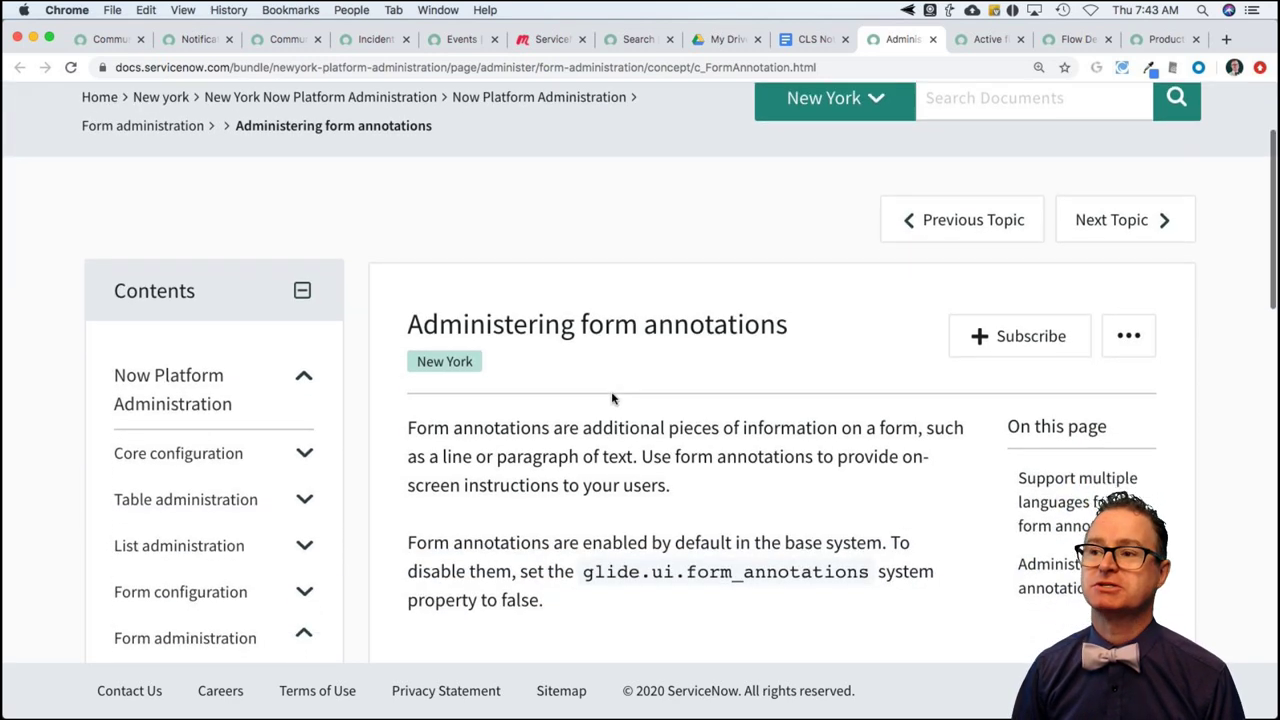
scroll(611, 393, down, 2)
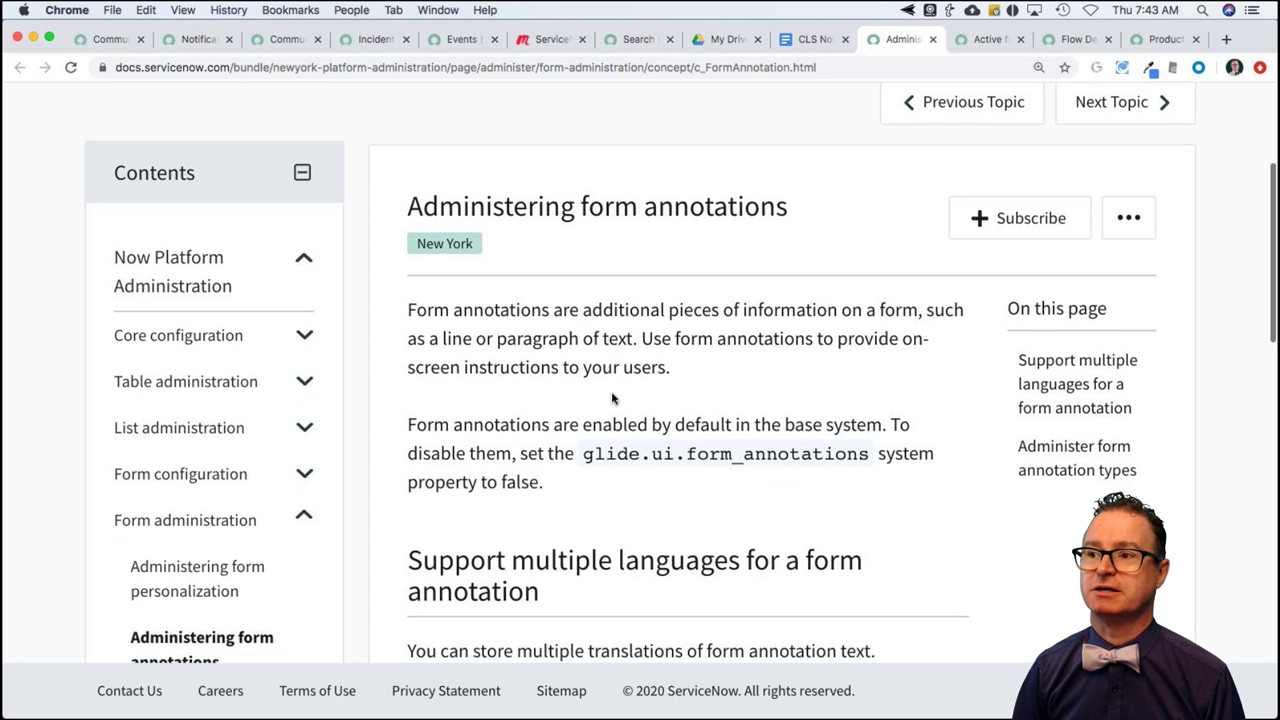
scroll(613, 398, down, 1)
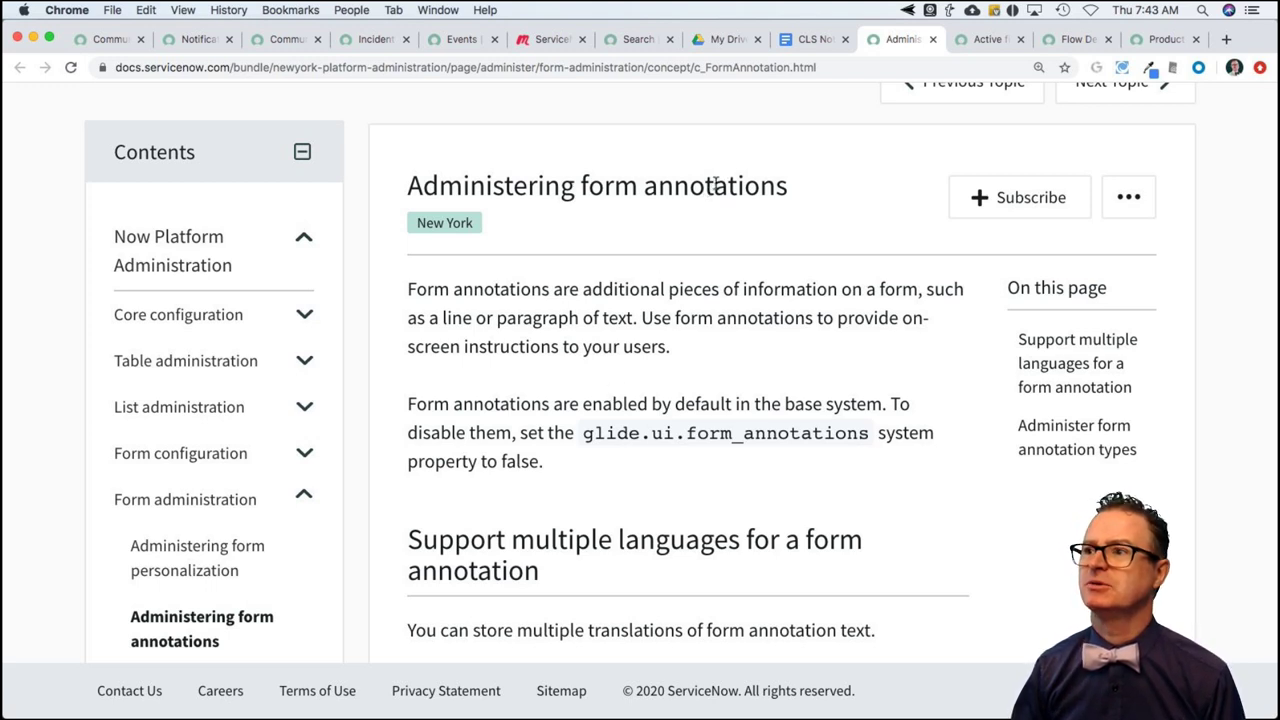
click(825, 42)
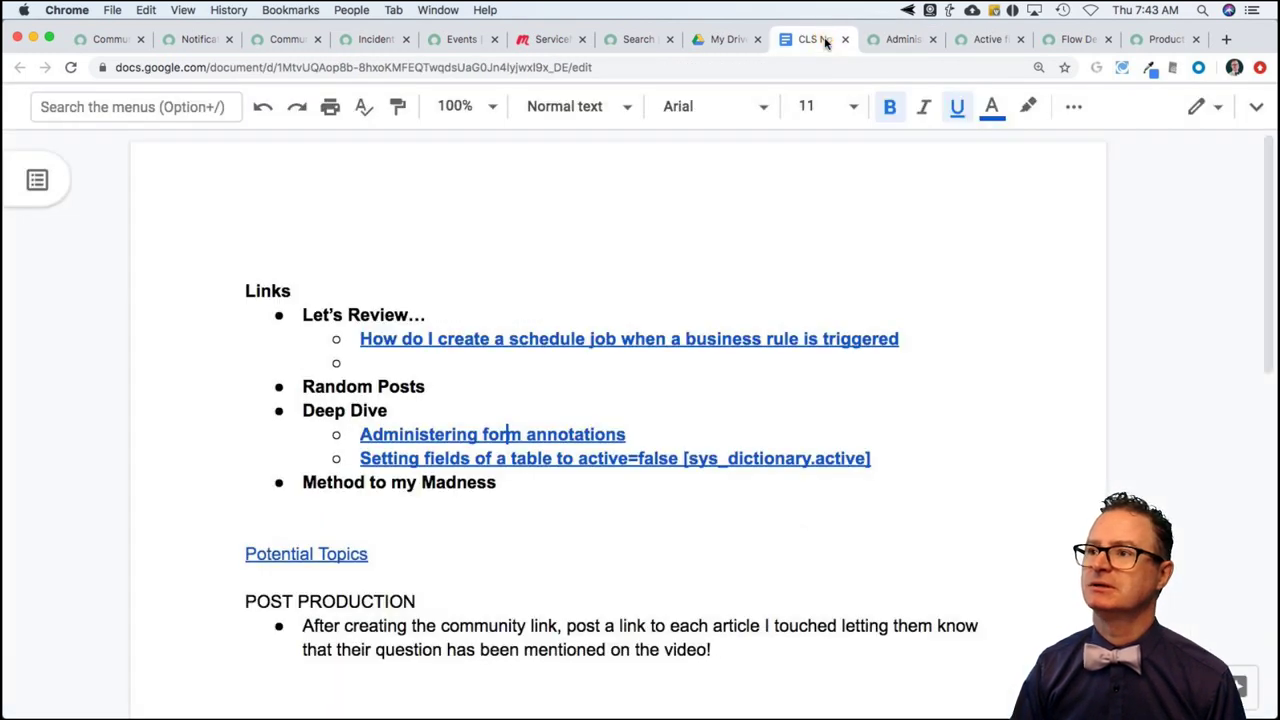
click(903, 42)
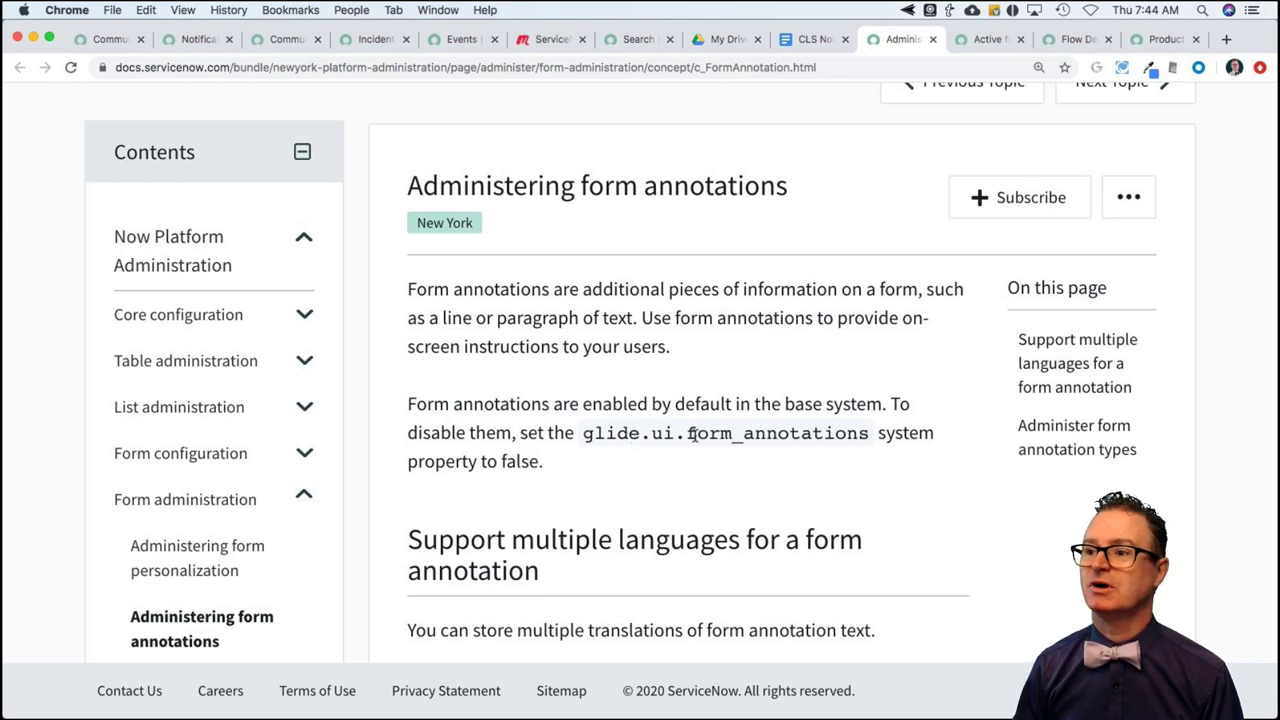
Select the 'Administer form annotation types' procedure, then return to the Incident commented notification record
scroll(700, 453, down, 1)
scroll(700, 453, down, 10)
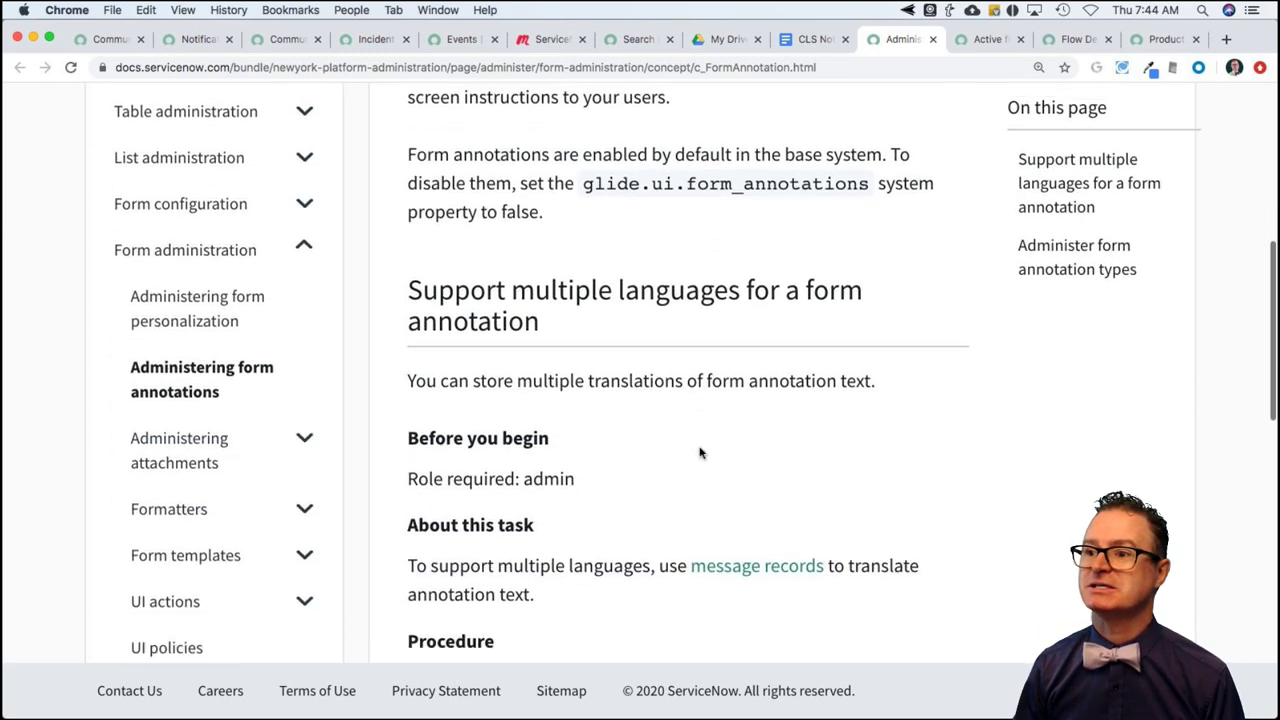
scroll(700, 449, down, 1)
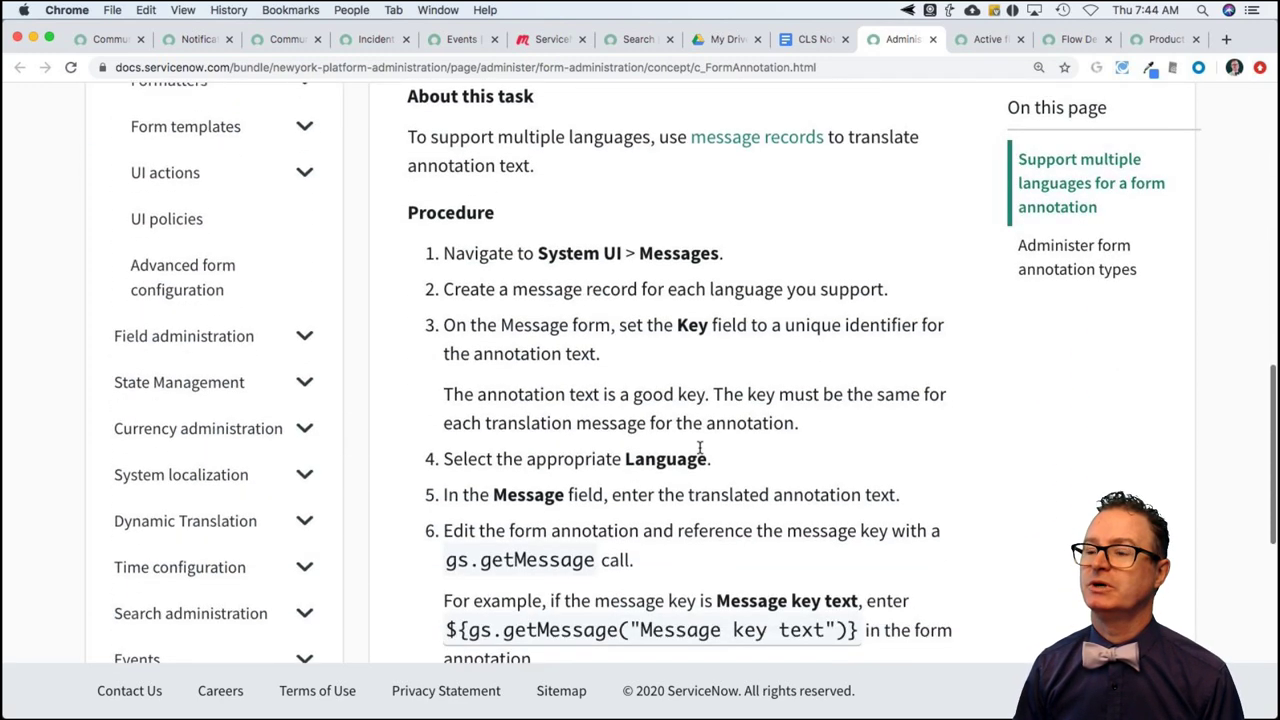
scroll(700, 447, down, 8)
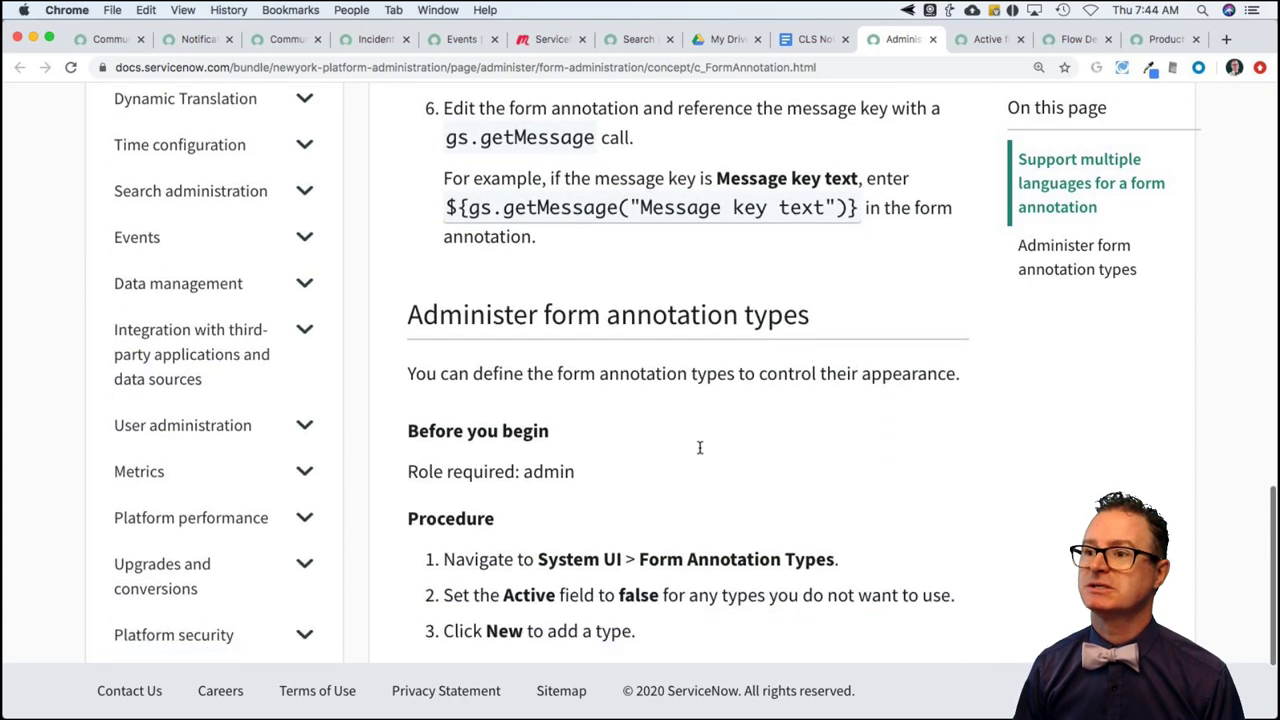
scroll(700, 447, down, 2)
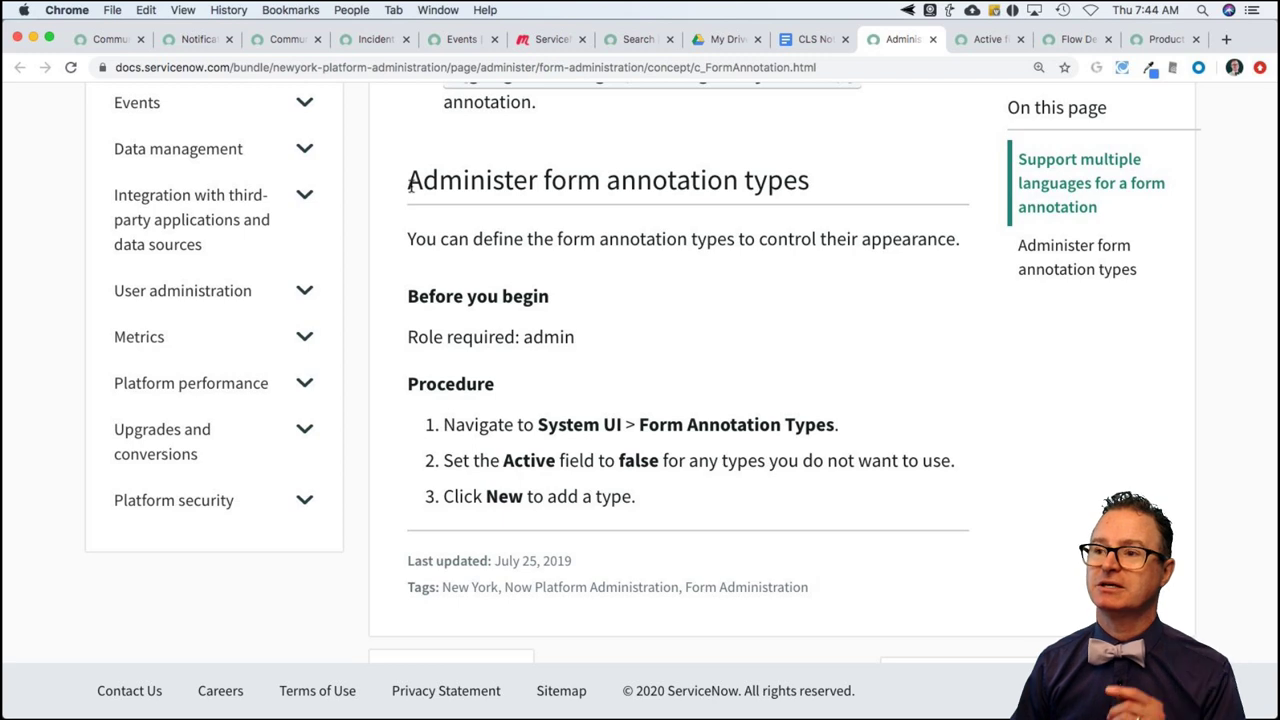
mouse_move(410, 190)
mouse_down()
mouse_move(449, 189)
mouse_move(571, 243)
mouse_move(623, 423)
mouse_move(721, 470)
mouse_up()
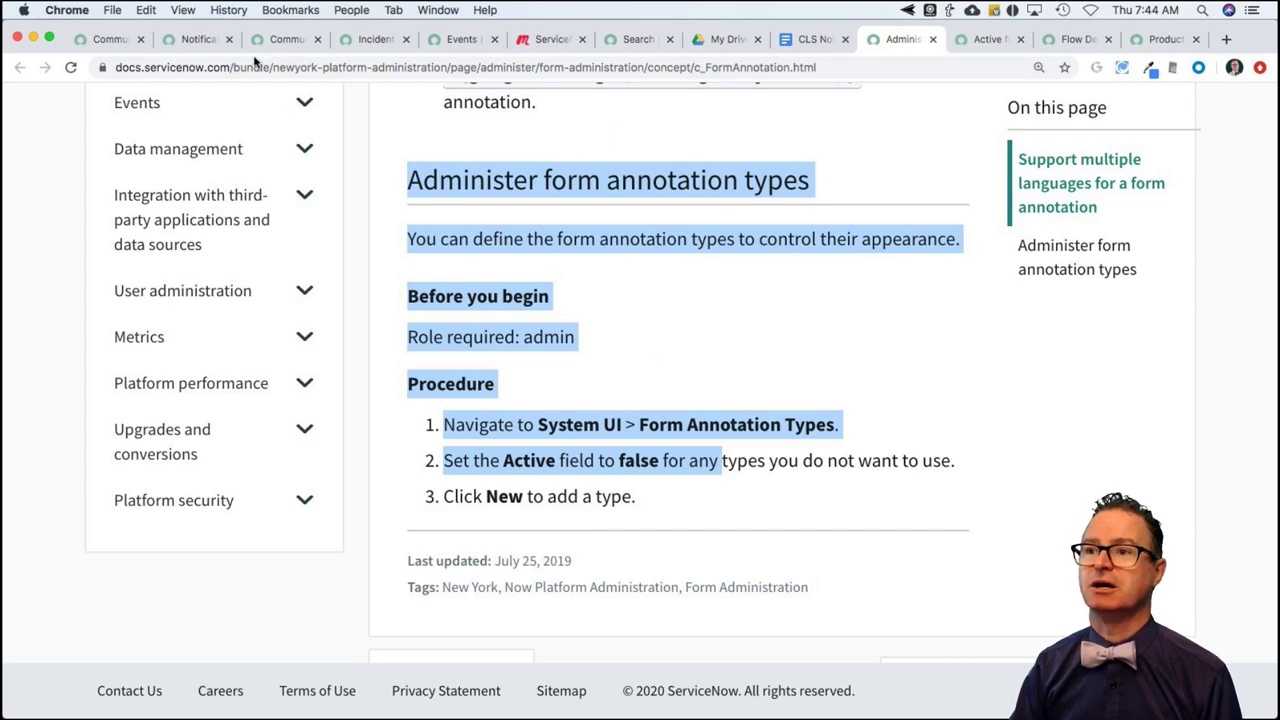
click(376, 40)
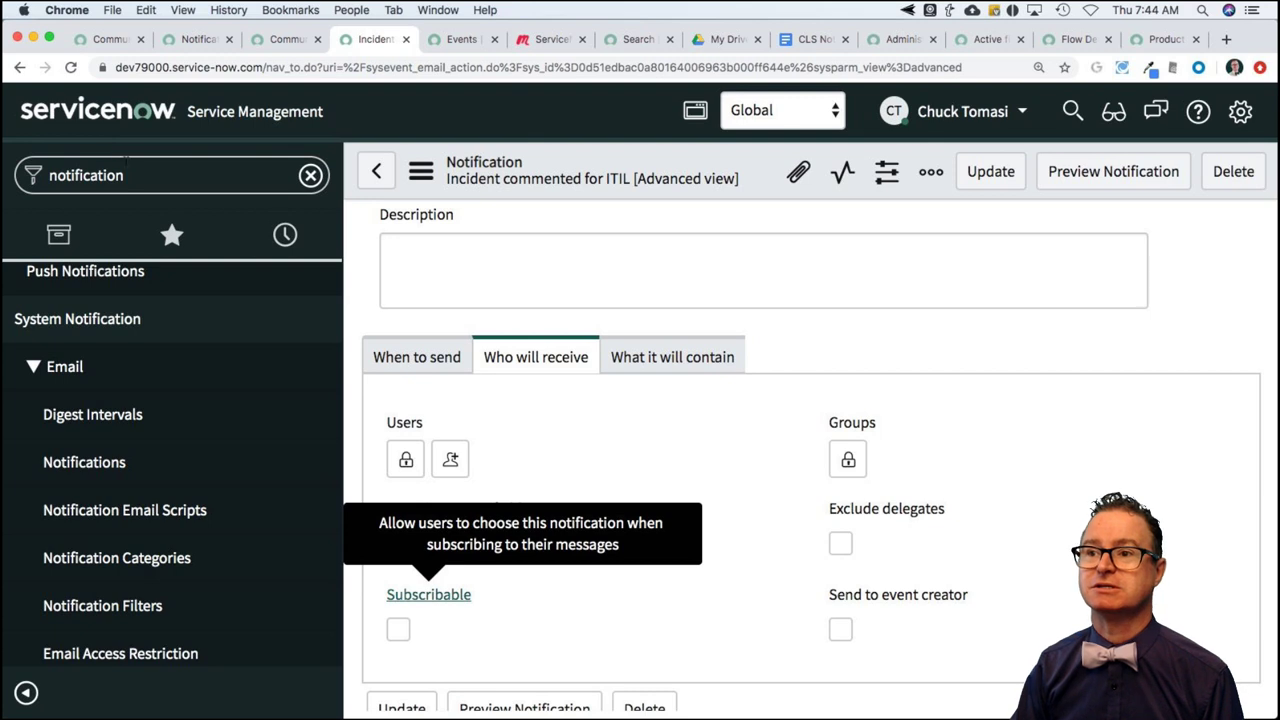
Filter the navigator with 'form ann' and open System UI > Form Annotation Types
click(86, 175)
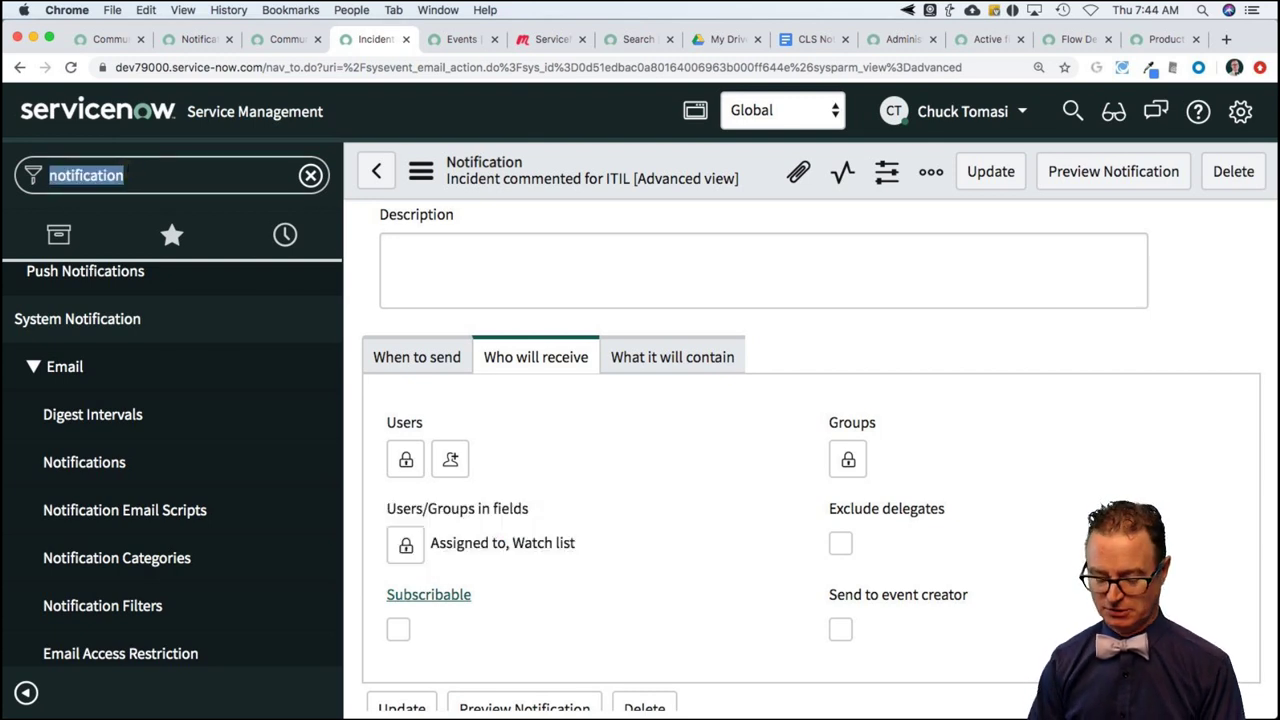
text(form ann)
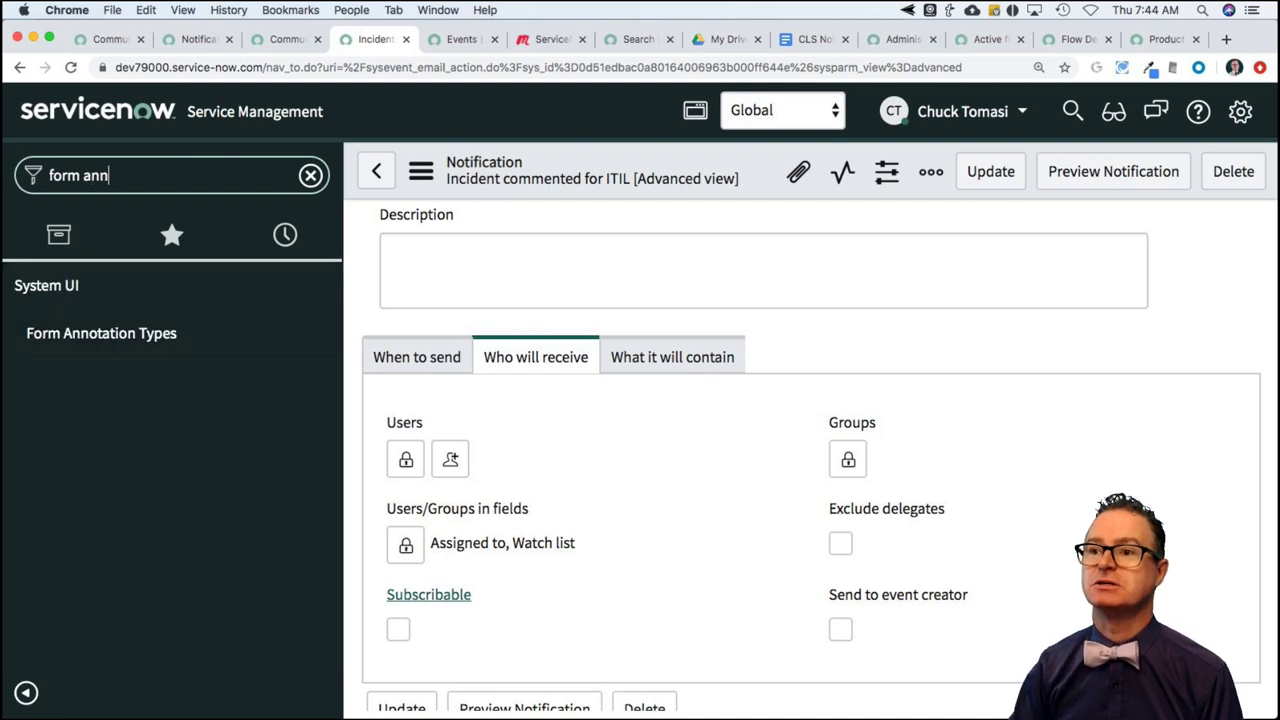
click(136, 334)
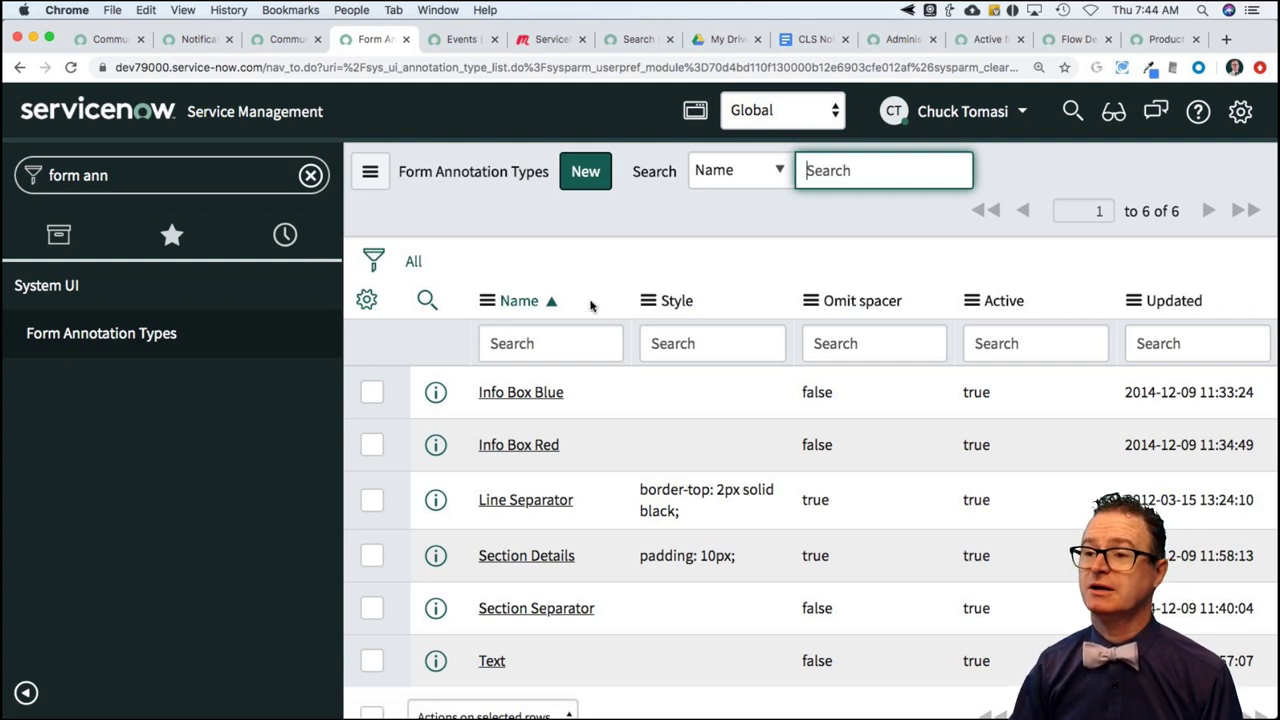
Open the Info Box Blue annotation type and check its more-options menu
click(519, 399)
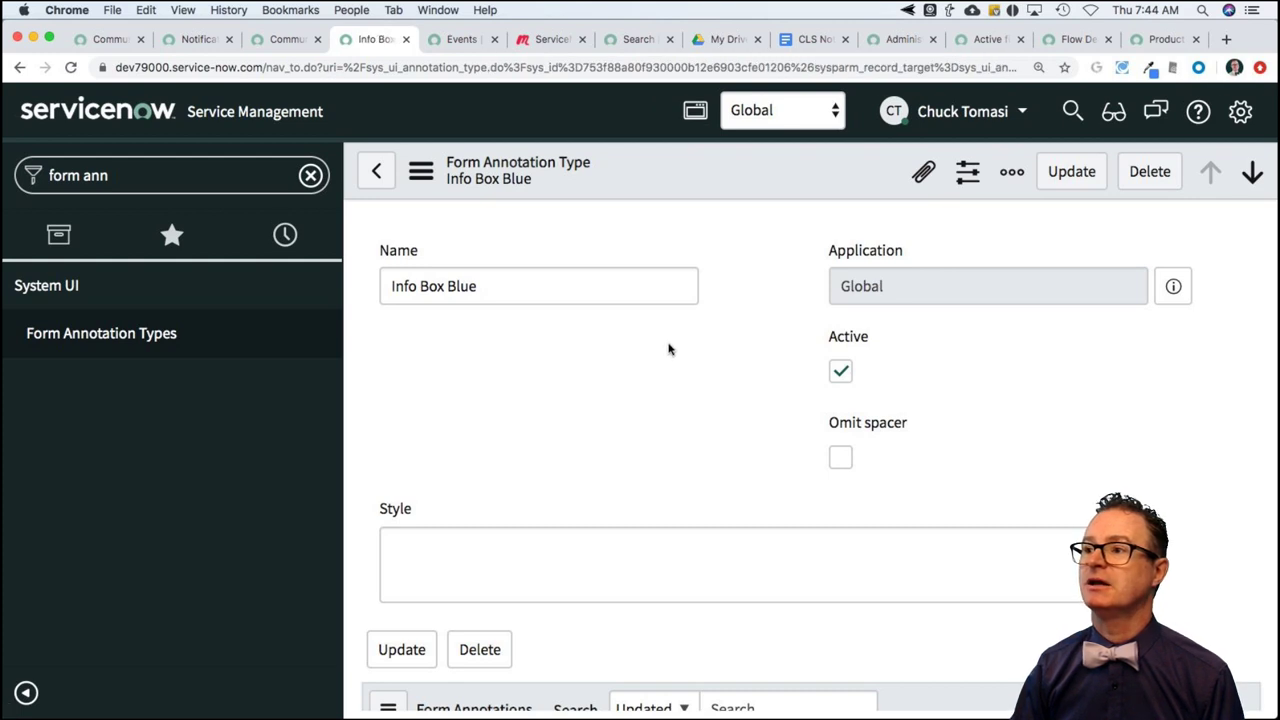
click(1012, 176)
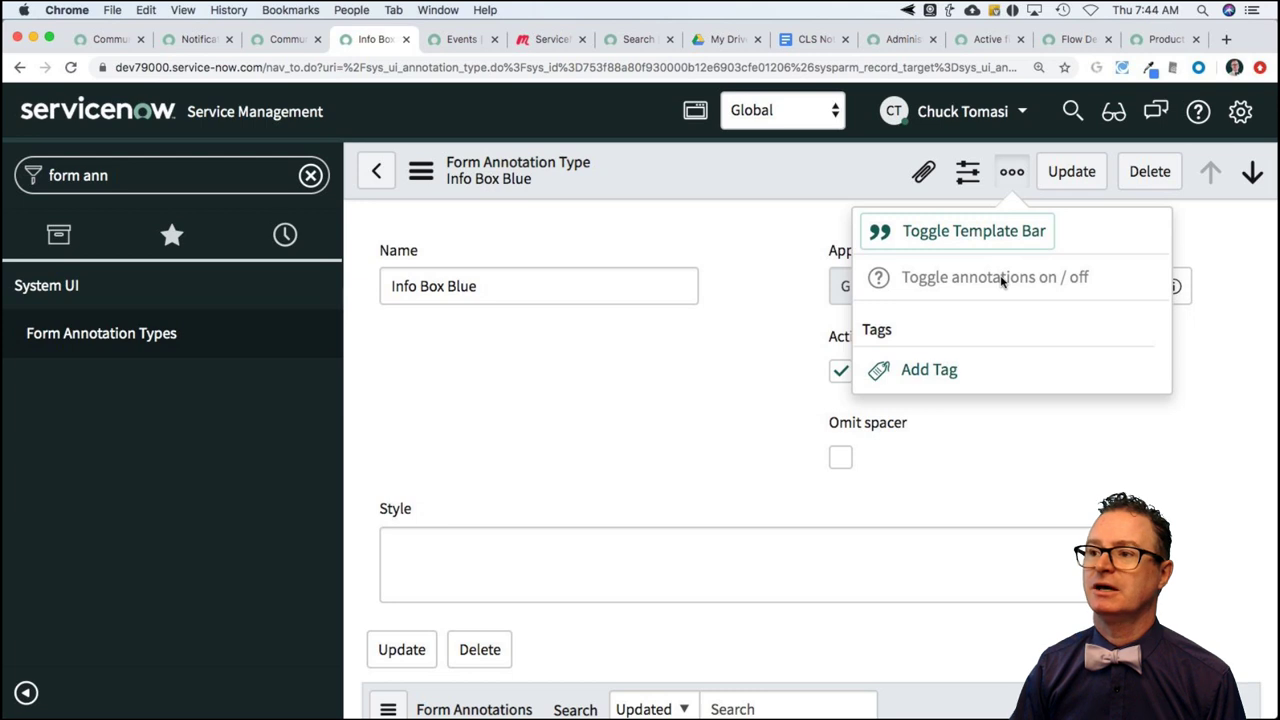
click(716, 226)
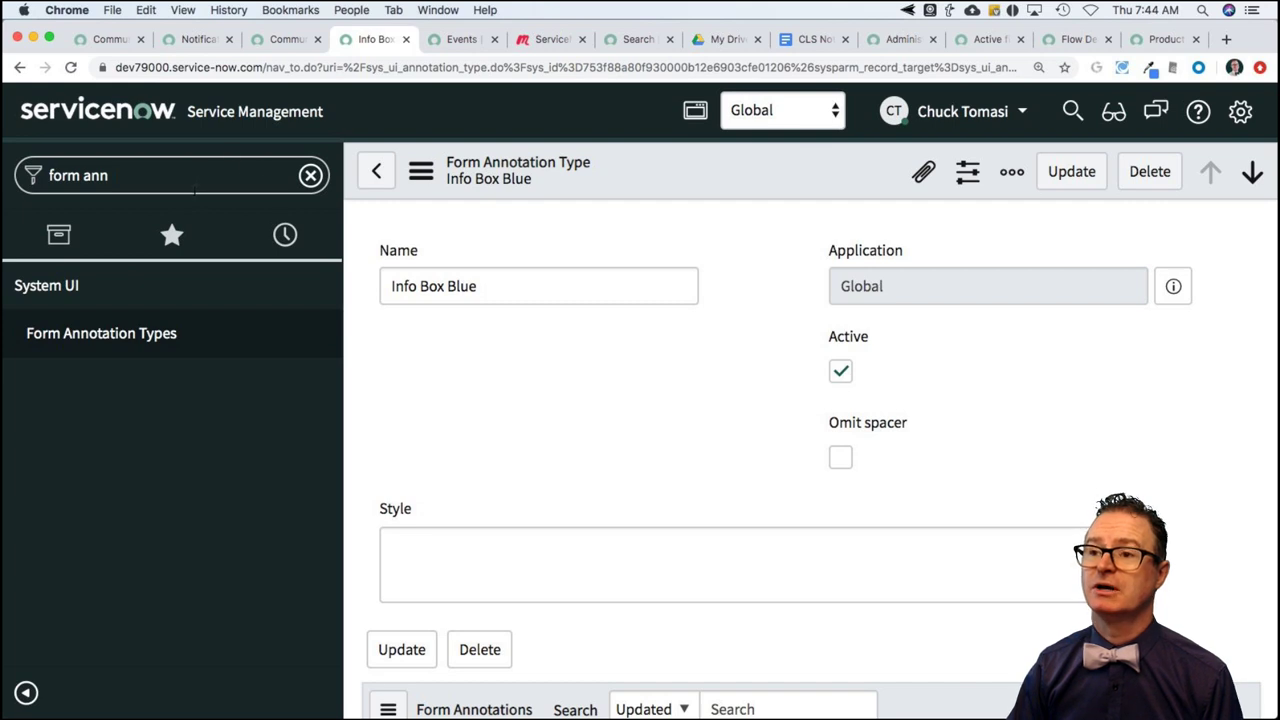
Filter the navigator for 'cls' and open CLS528 > Persons
click(128, 173)
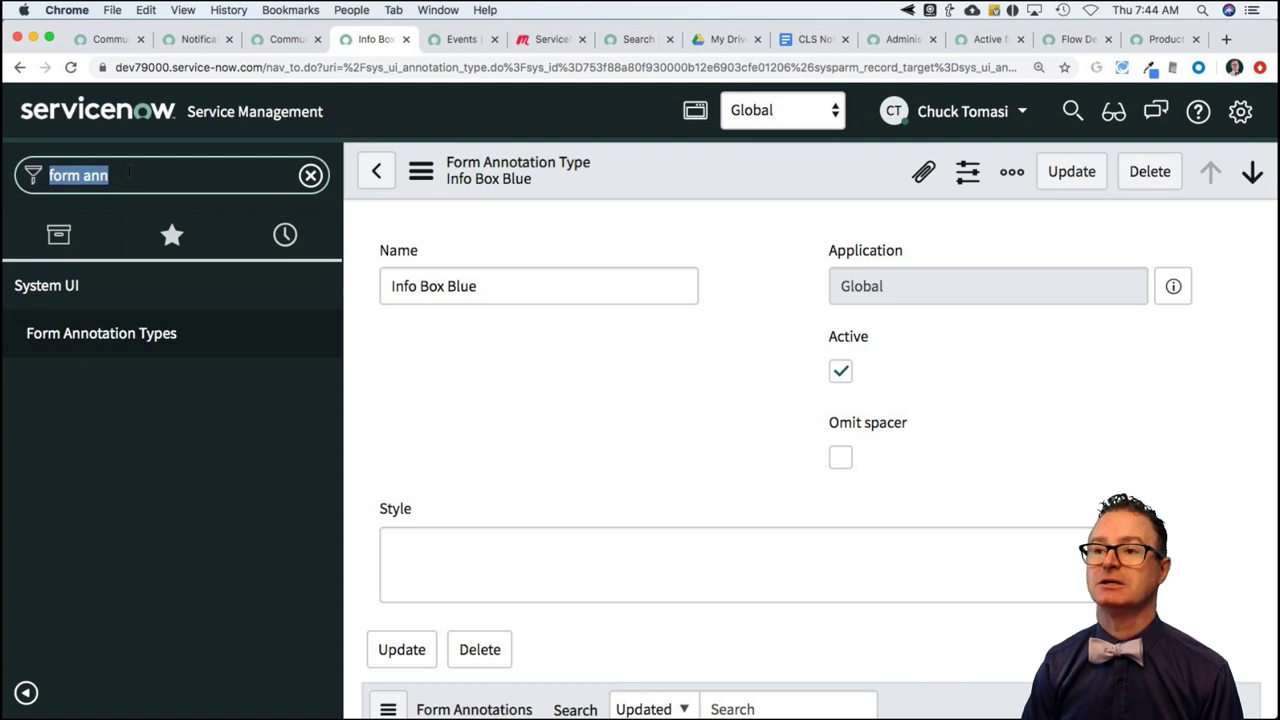
text(cls)
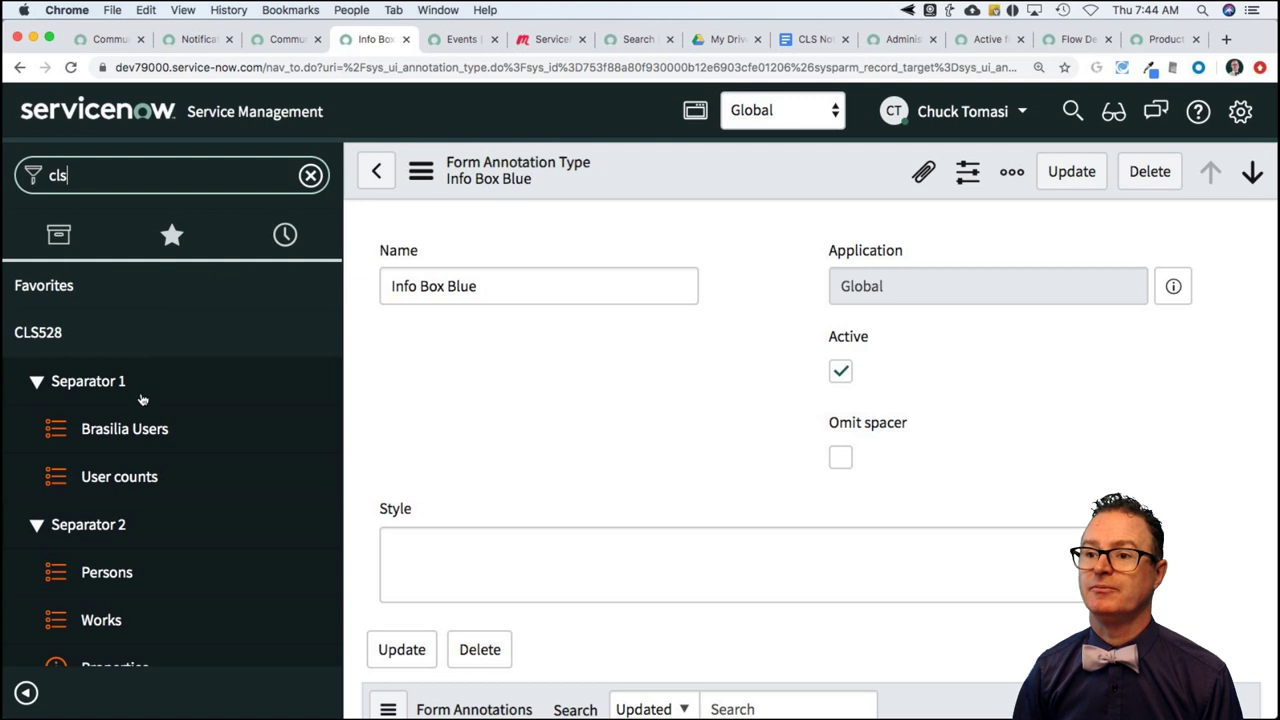
click(113, 573)
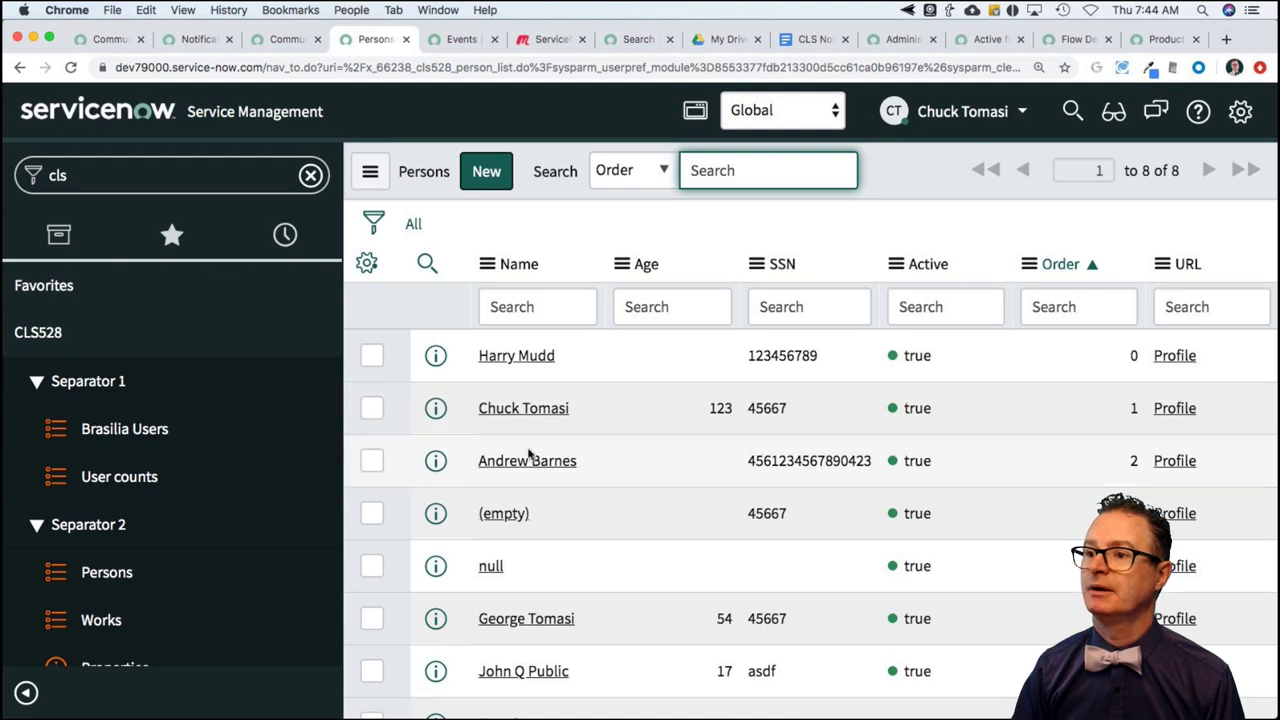
Open the first Person record and dismiss its 'Hello, {0}' info banner
click(524, 362)
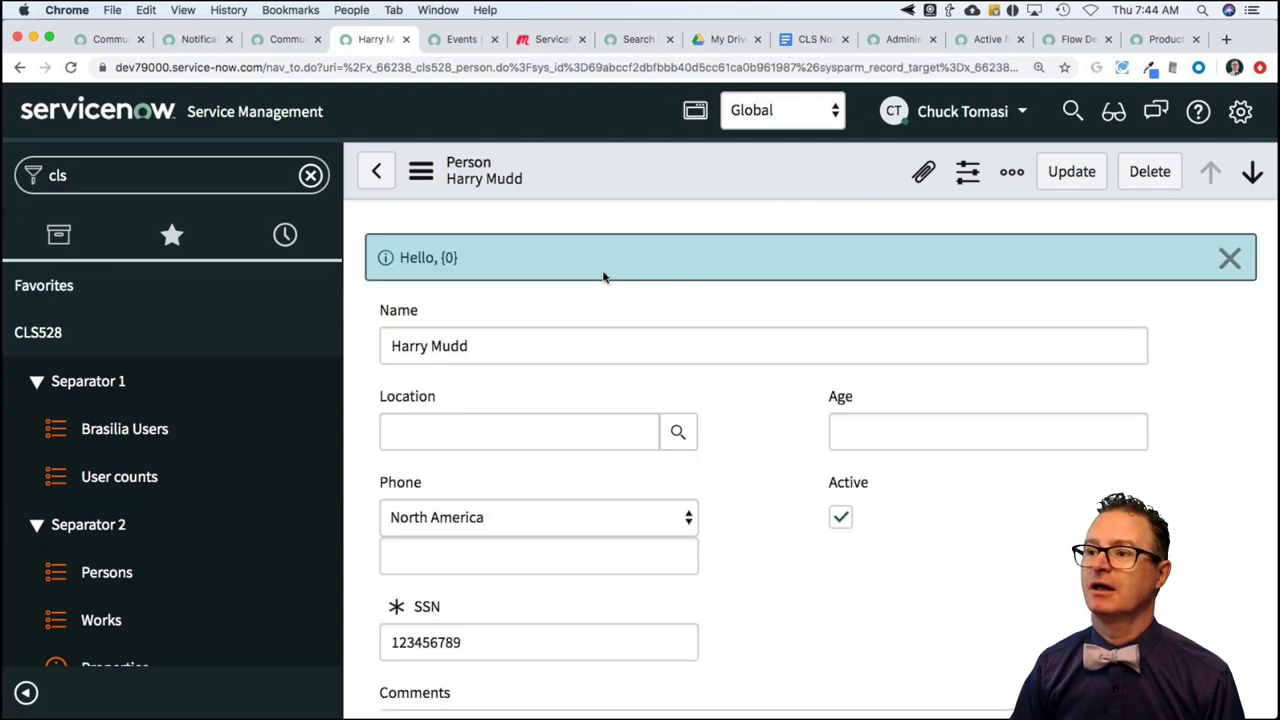
click(1229, 259)
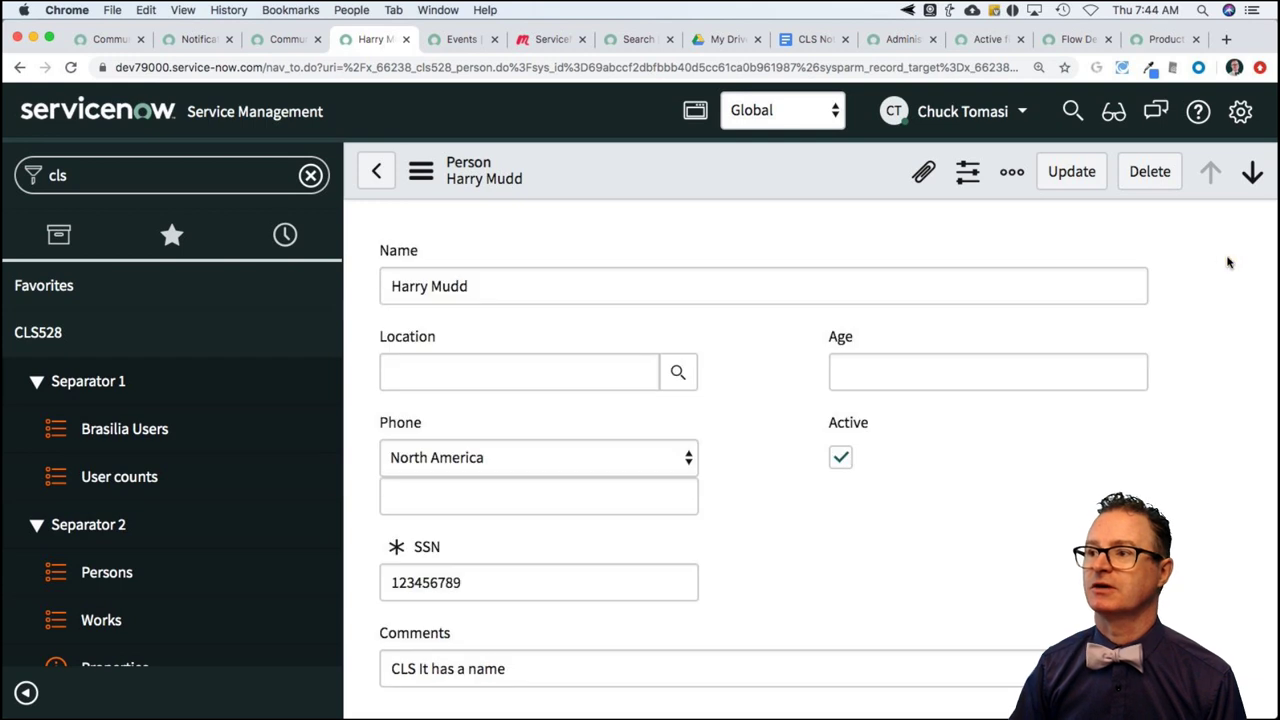
click(1012, 172)
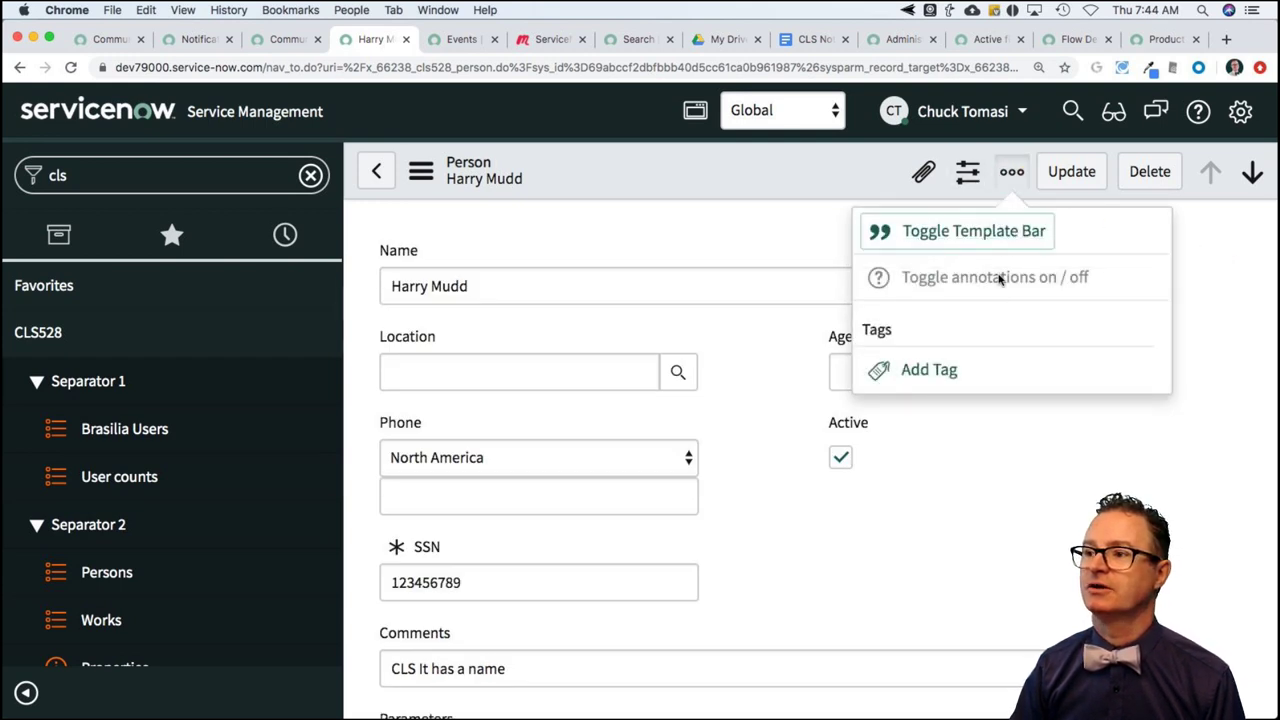
click(700, 238)
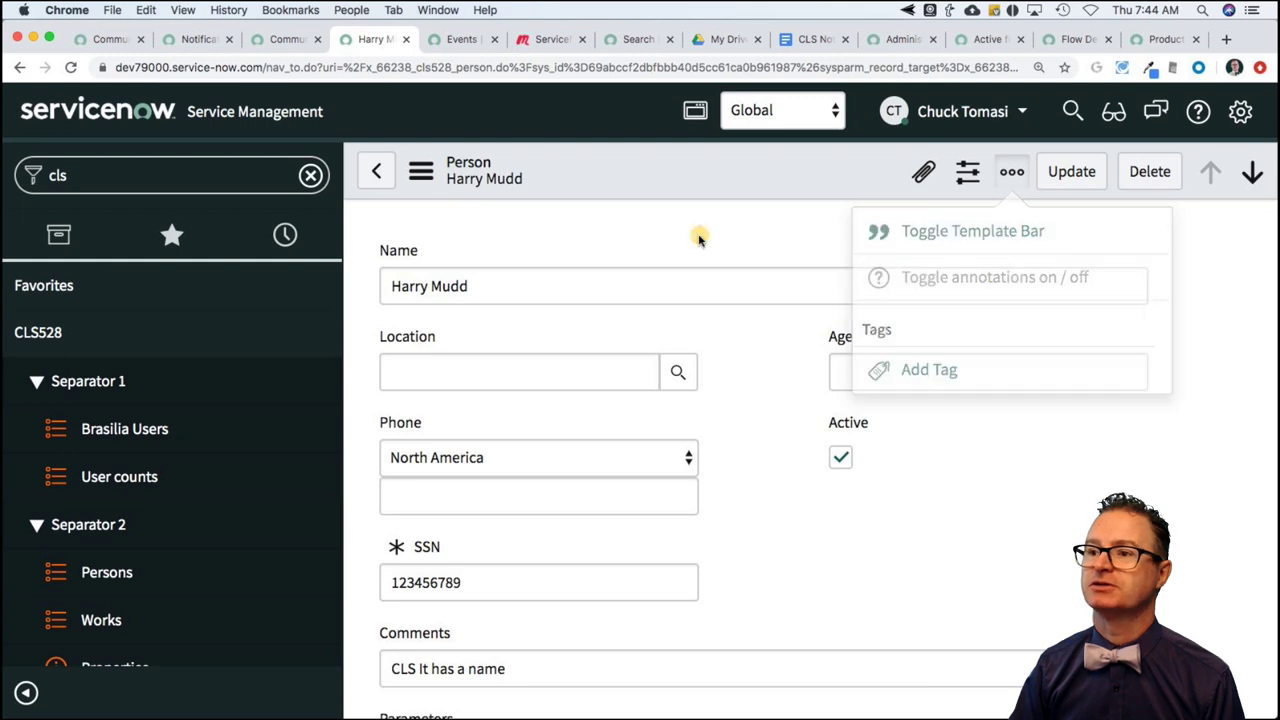
Open Configure > Form Design for the Person table
click(418, 174)
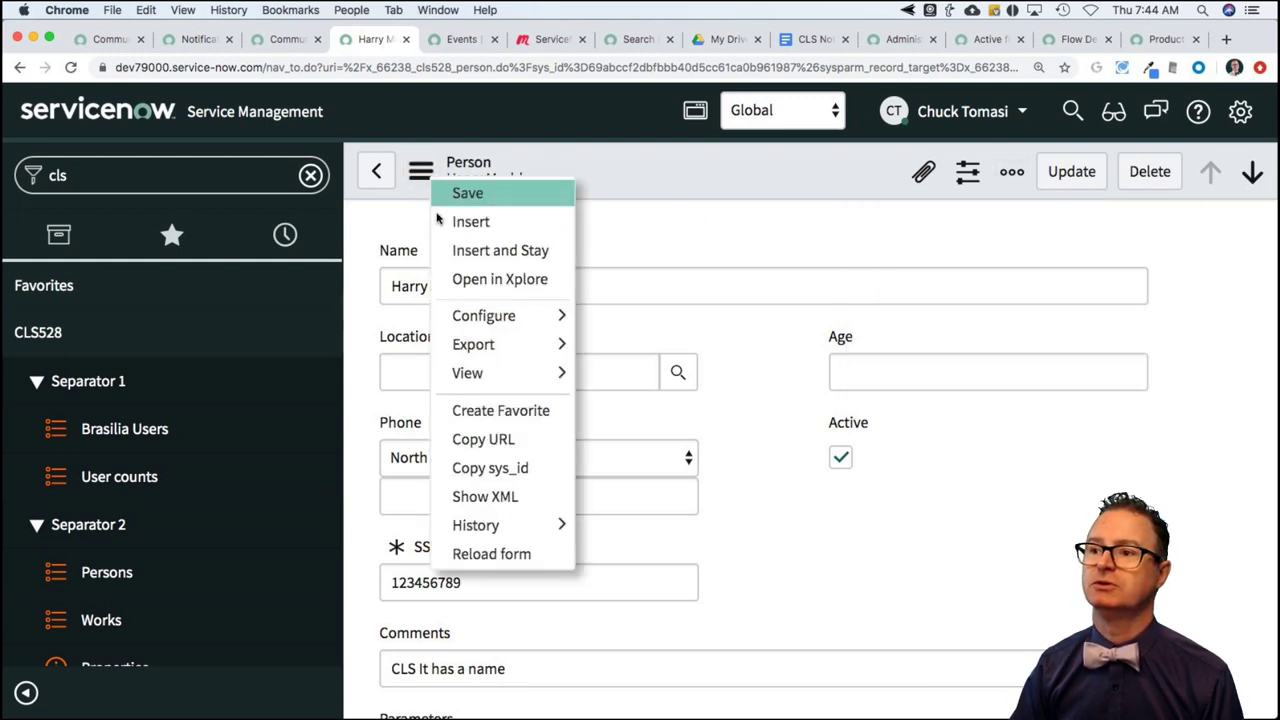
mouse_move(464, 315)
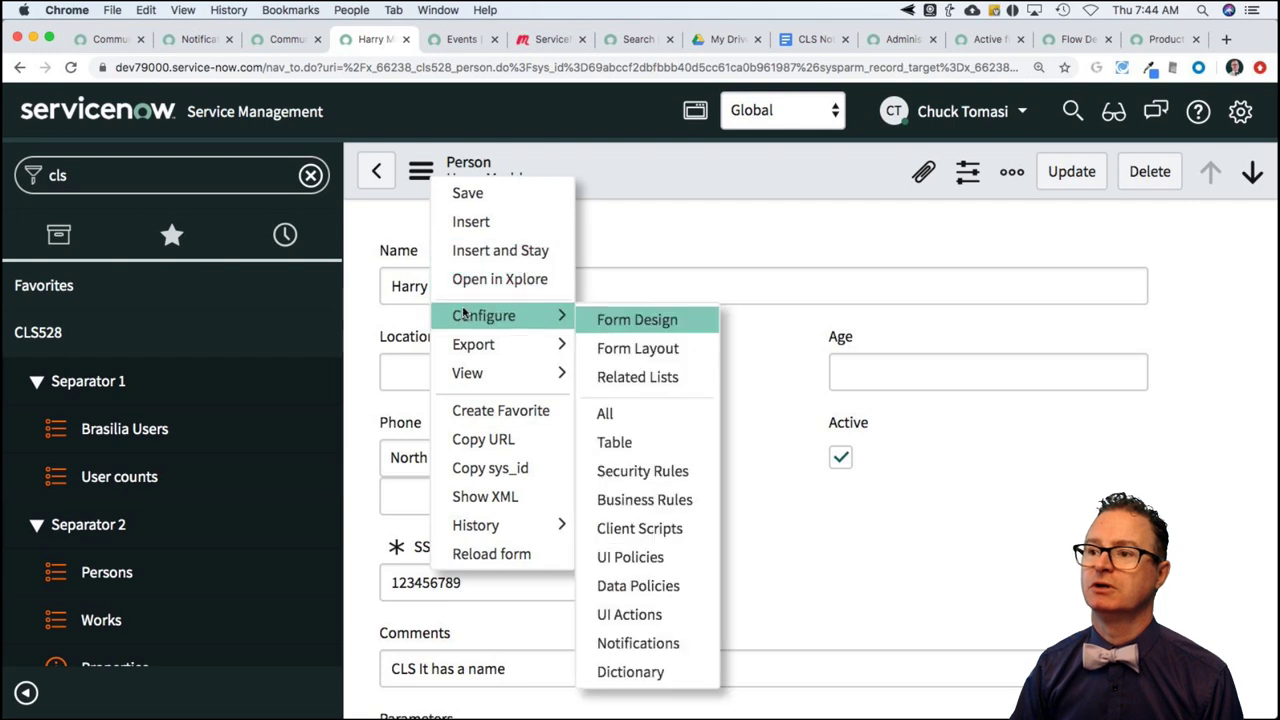
click(659, 322)
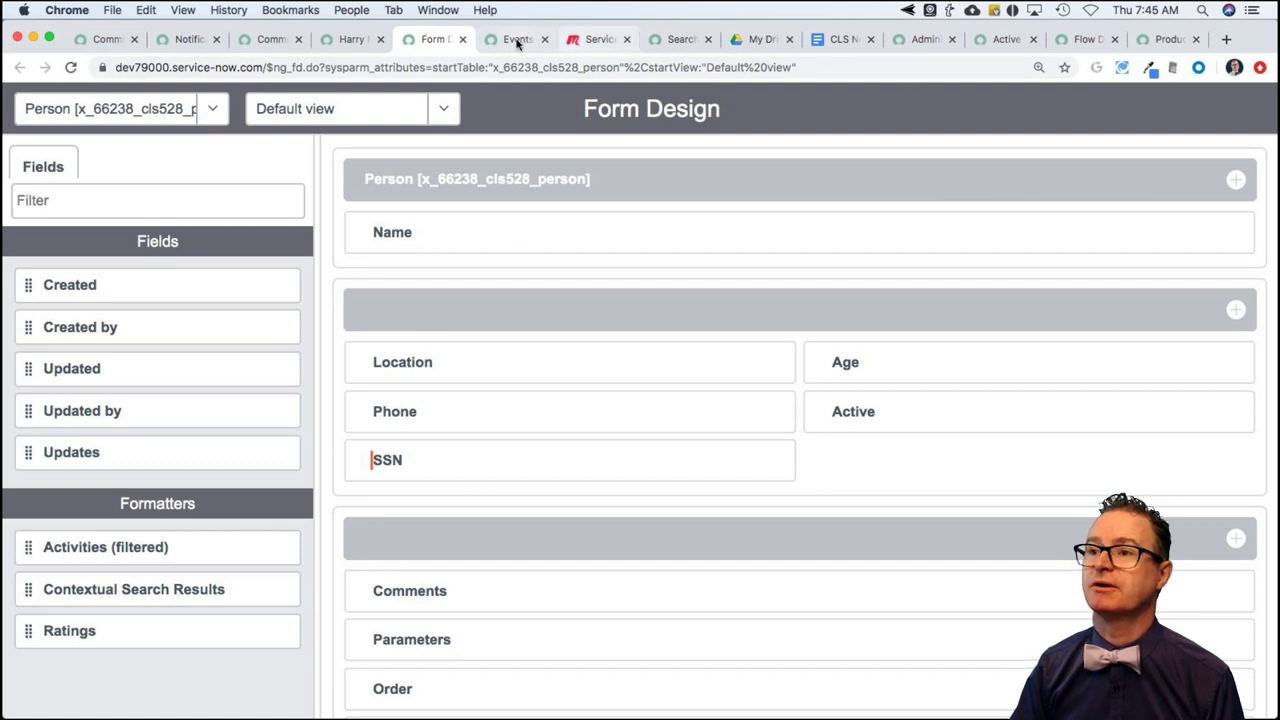
Close Form Design and switch the application scope from Global to CLS528
click(462, 40)
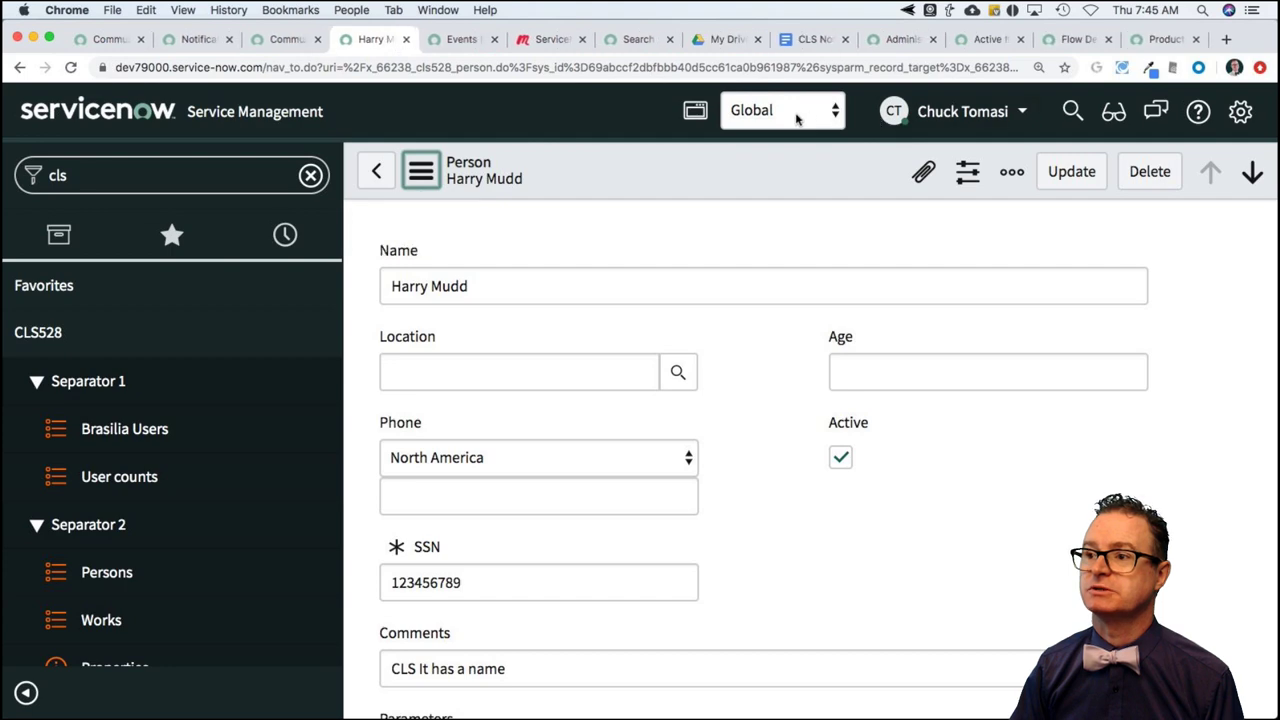
click(786, 118)
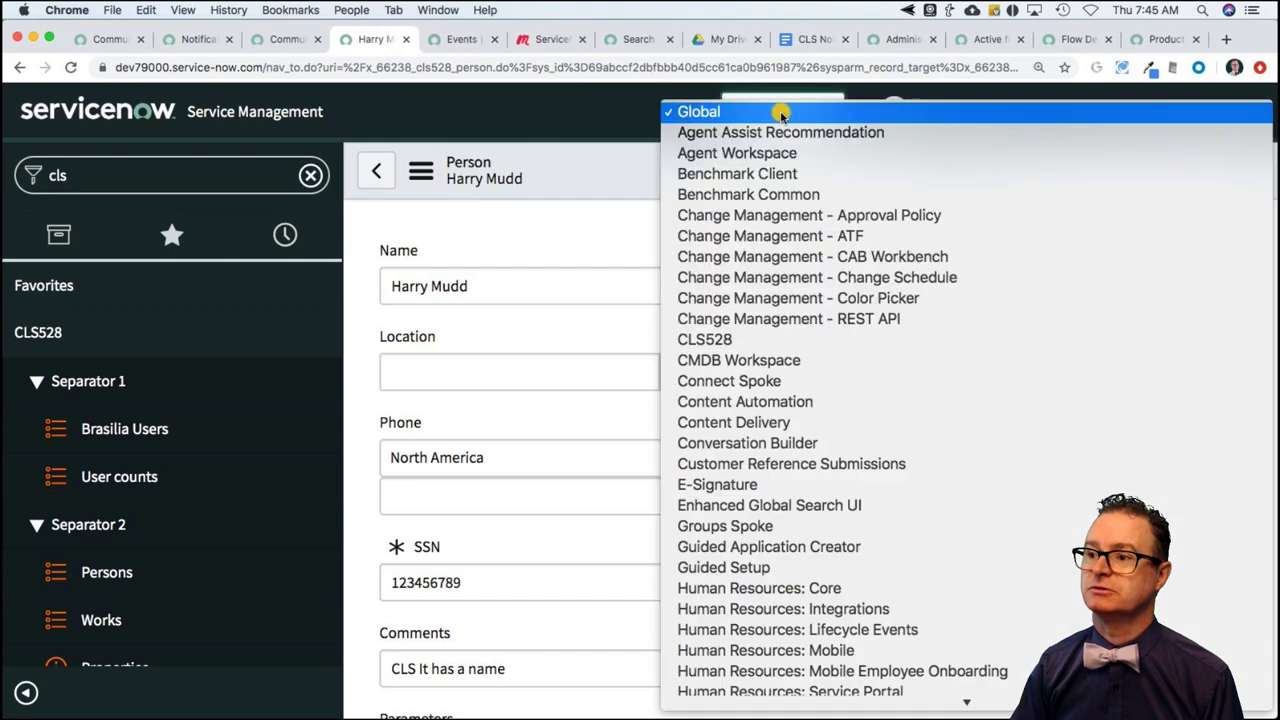
click(766, 342)
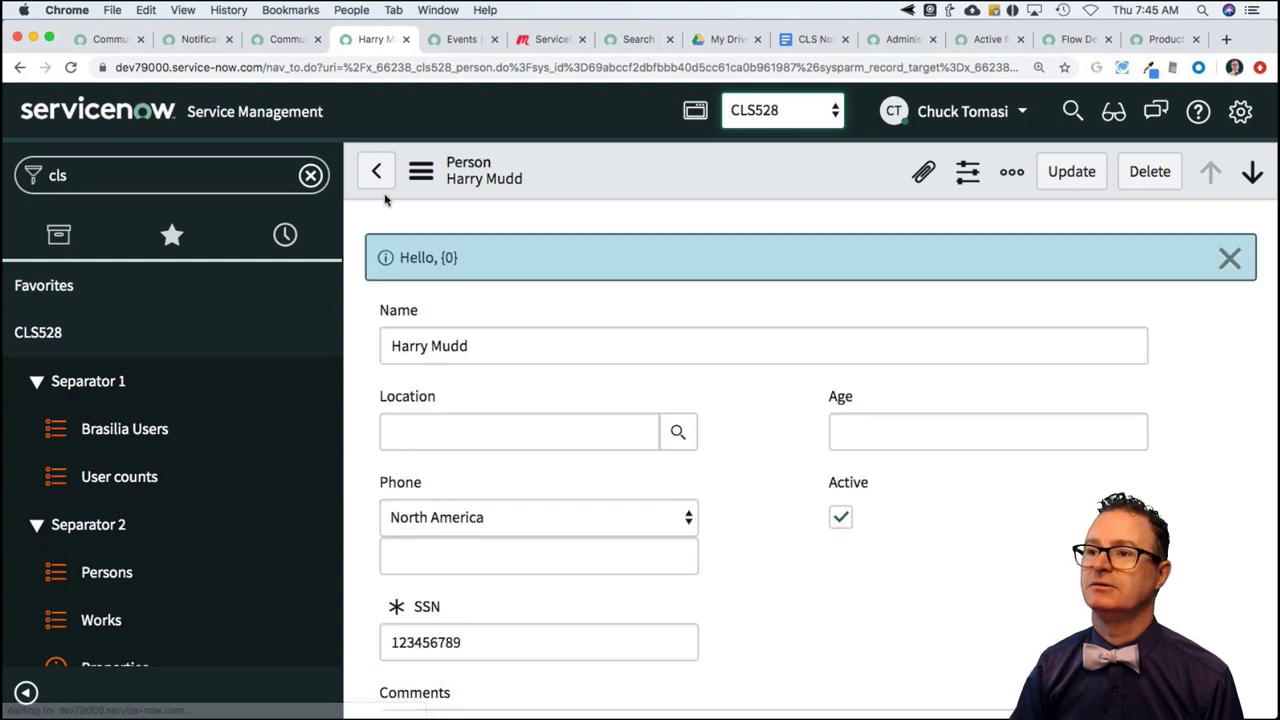
click(421, 172)
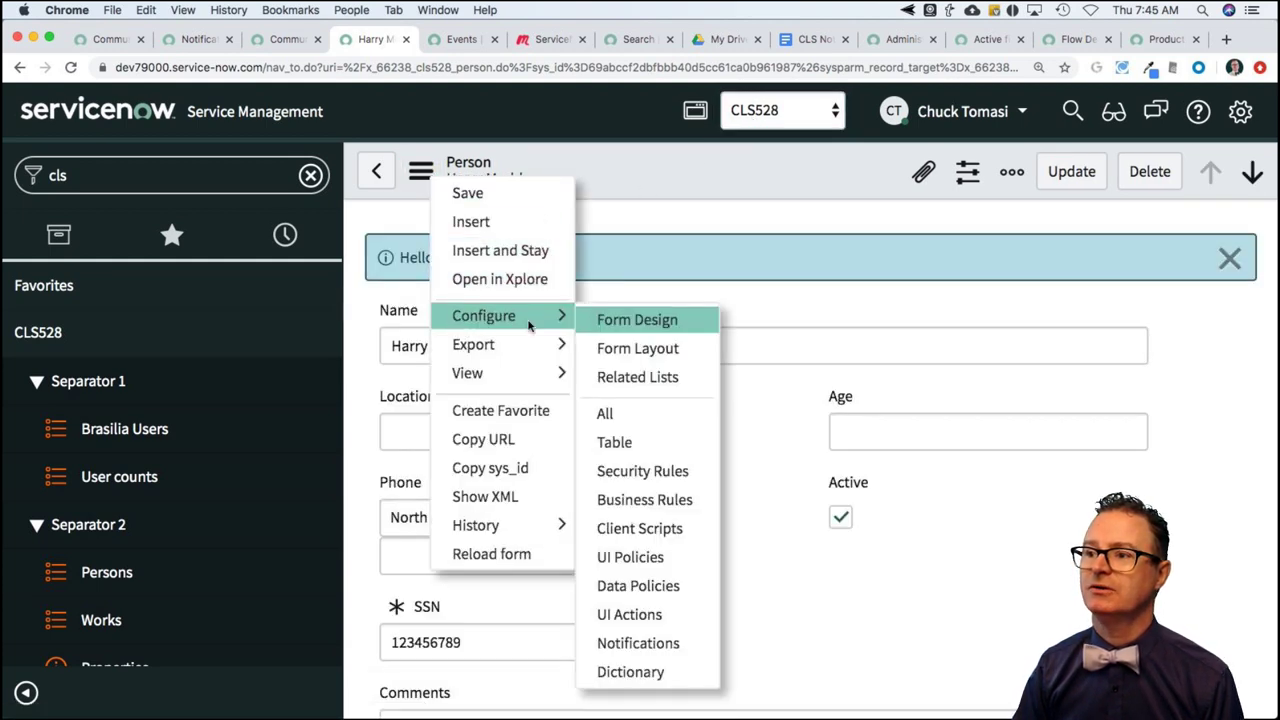
In Form Design, filter Field Types by 'ann' and drag an Annotation above Name
click(647, 326)
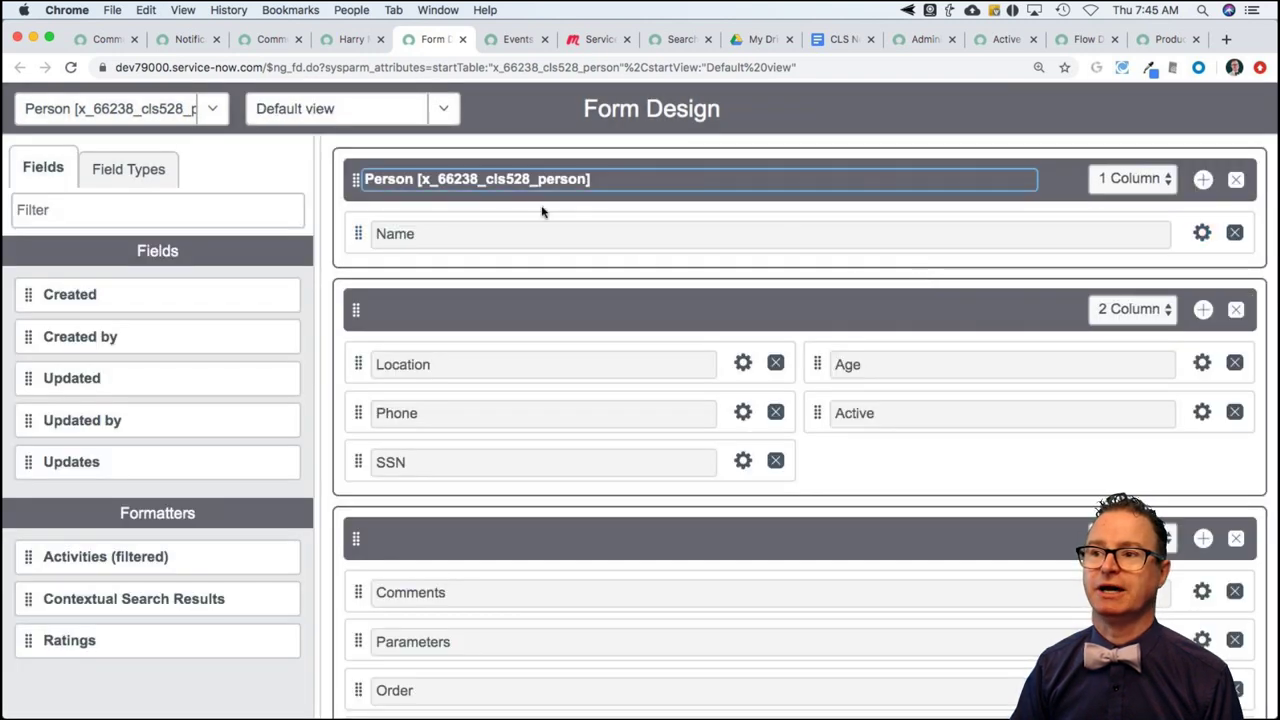
click(380, 311)
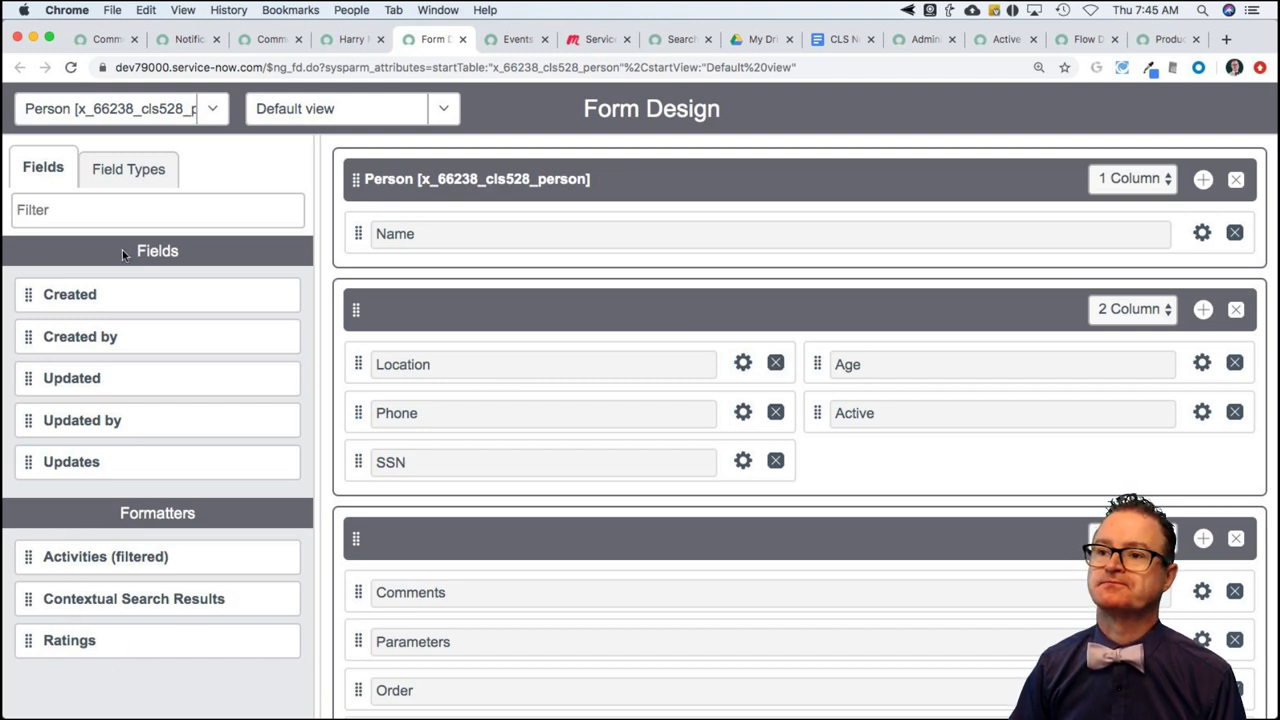
click(129, 170)
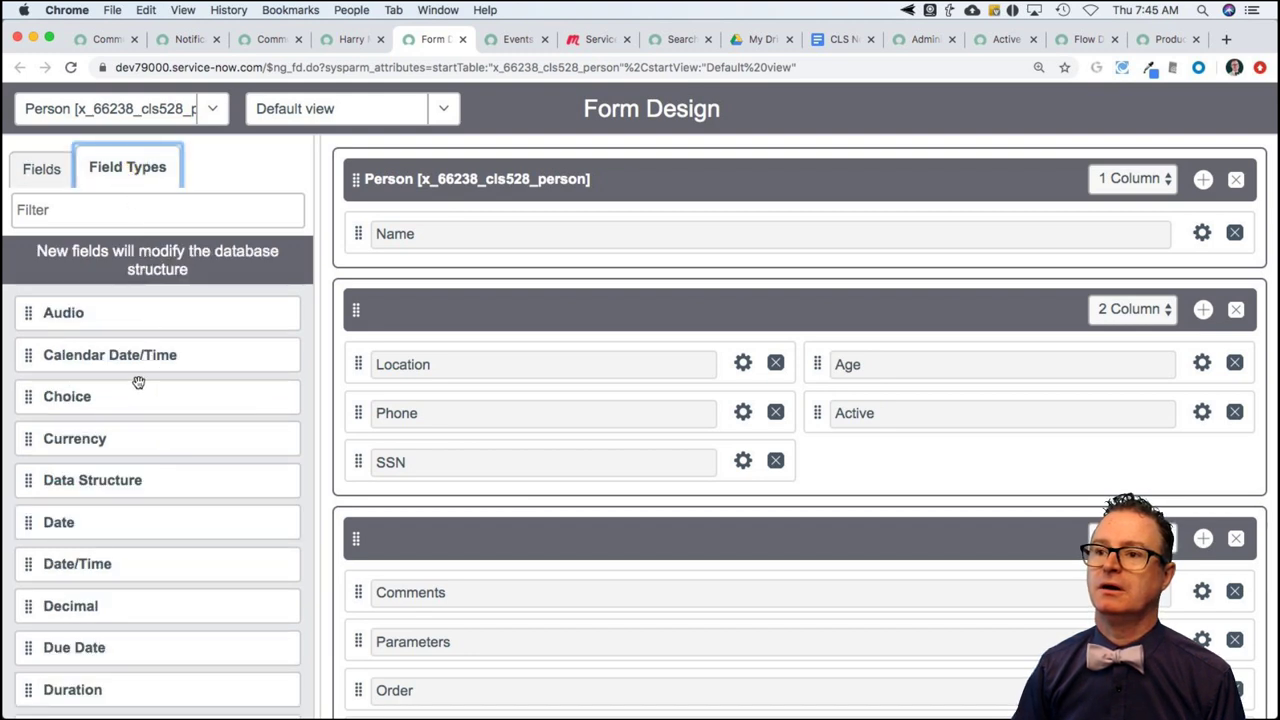
click(115, 204)
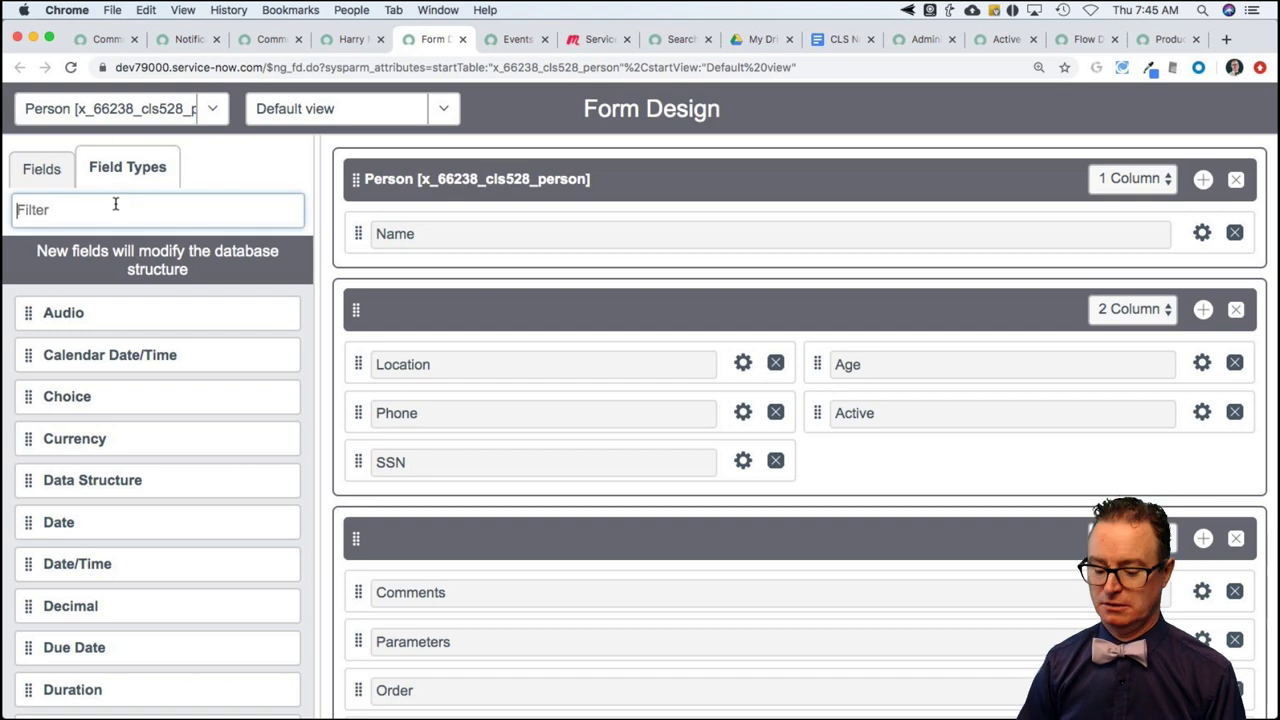
text(ann)
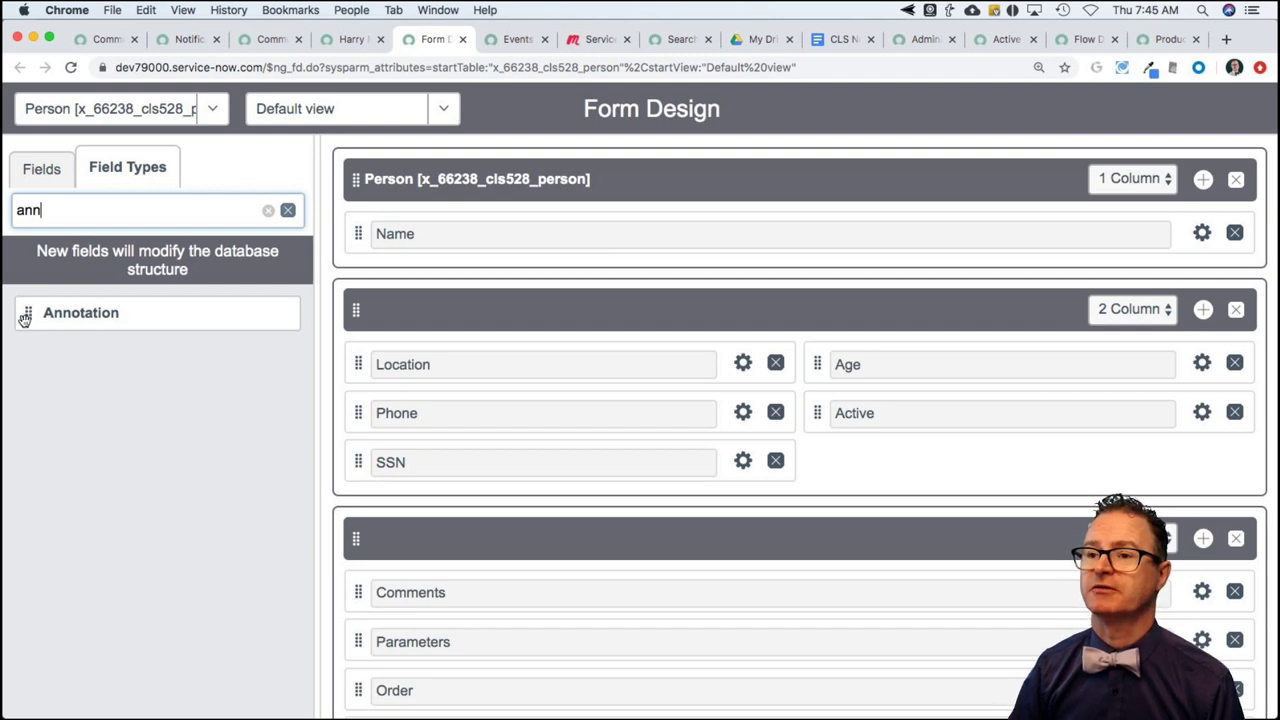
mouse_move(25, 316)
mouse_down()
mouse_move(270, 245)
mouse_move(329, 211)
mouse_move(383, 209)
mouse_move(406, 235)
mouse_move(562, 245)
mouse_up()
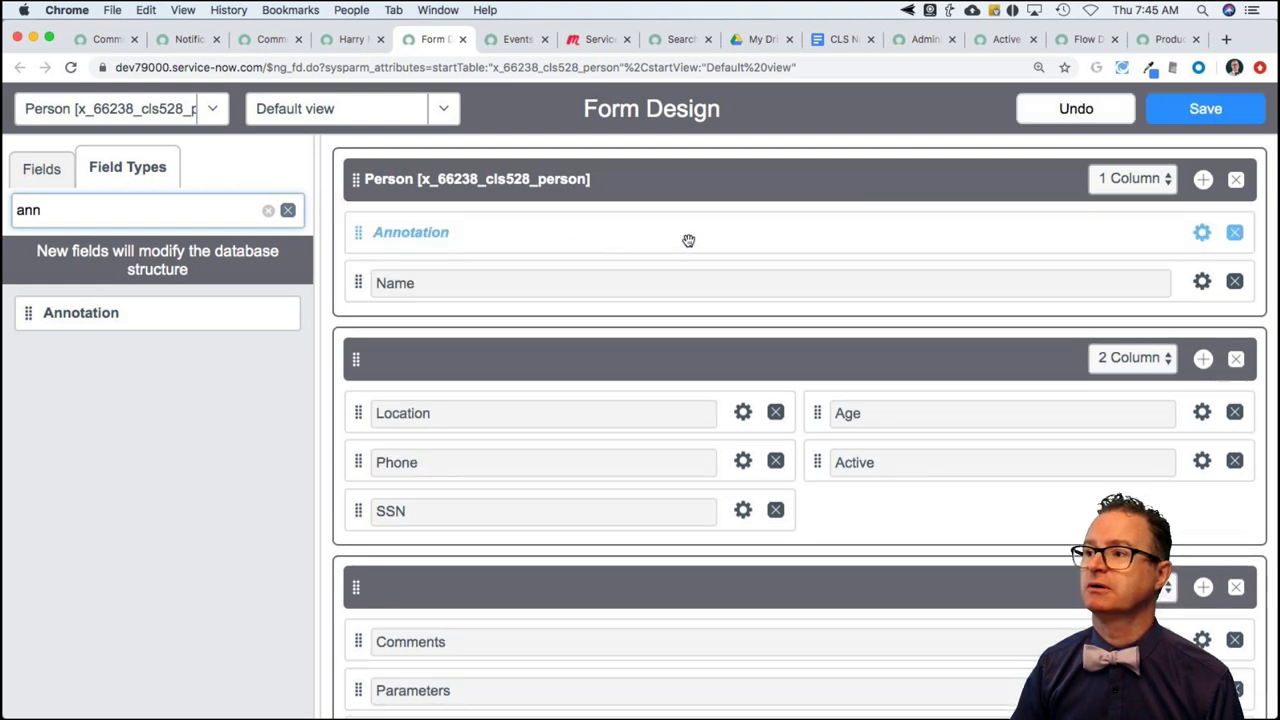
Set the annotation text to 'Welcome to my person record. Please fill it out.', Text type, and save
click(1202, 232)
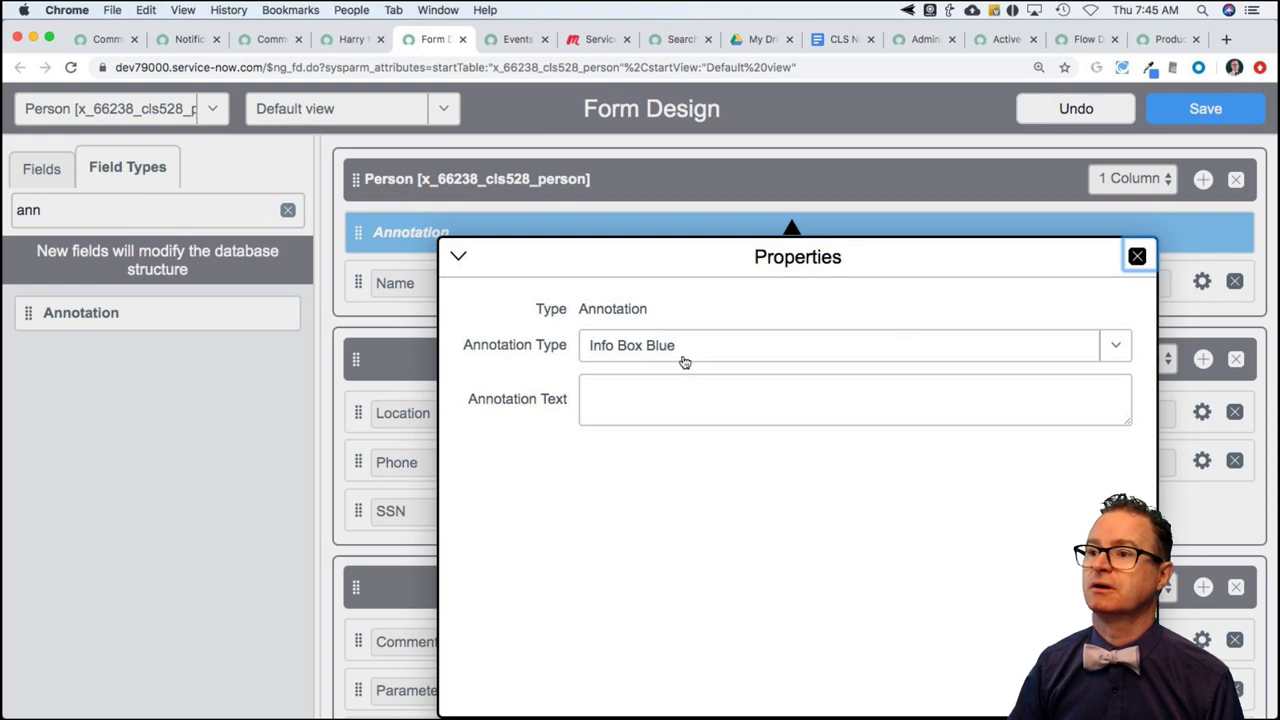
click(638, 402)
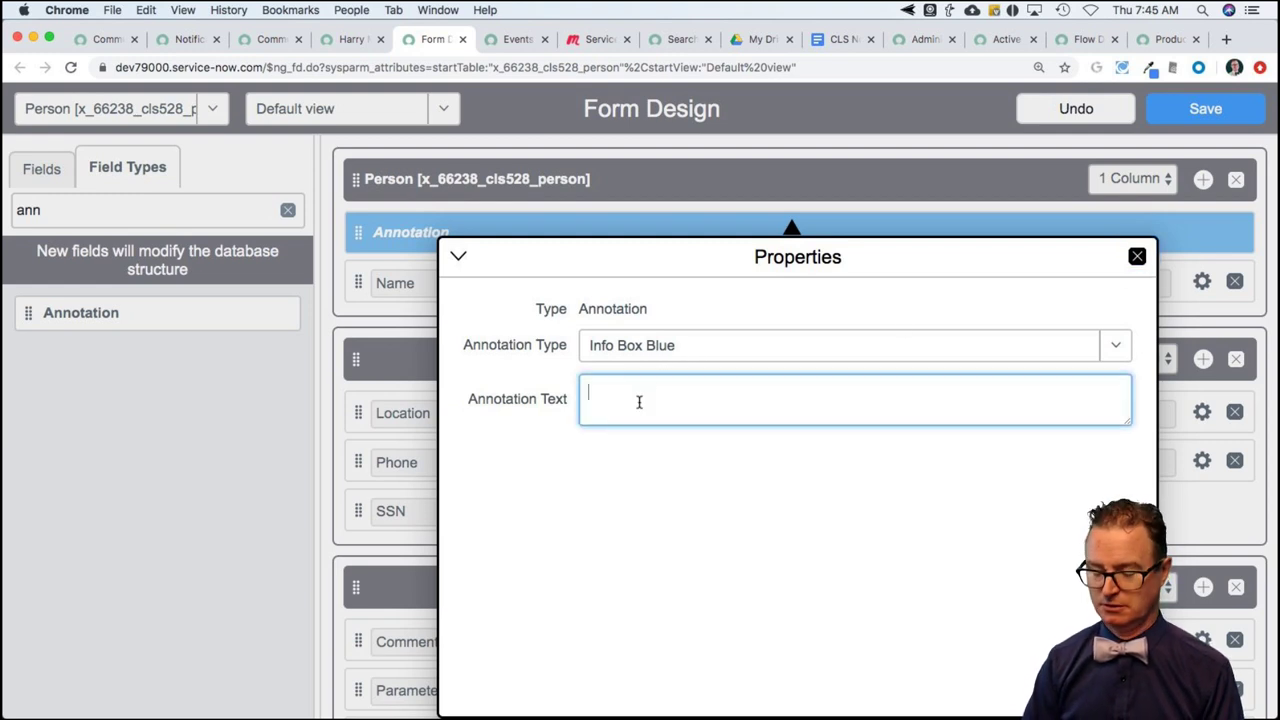
text(Welcome)
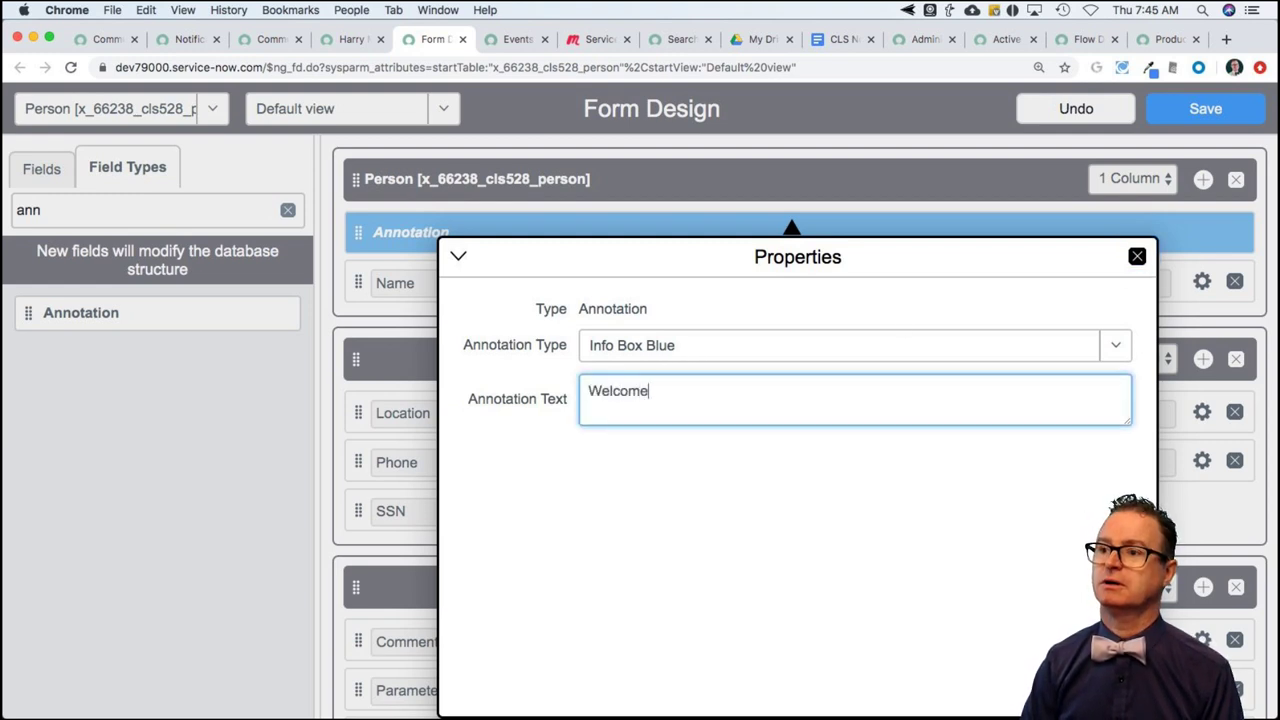
text( to m)
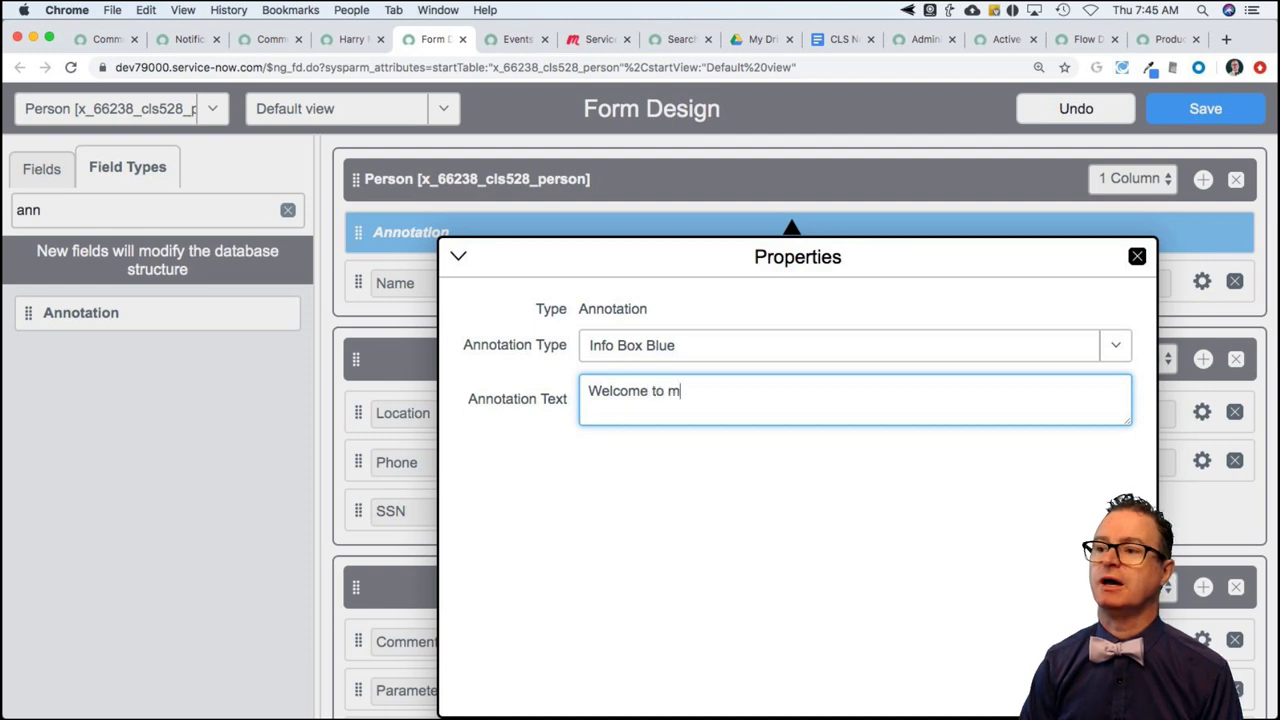
text(y pers)
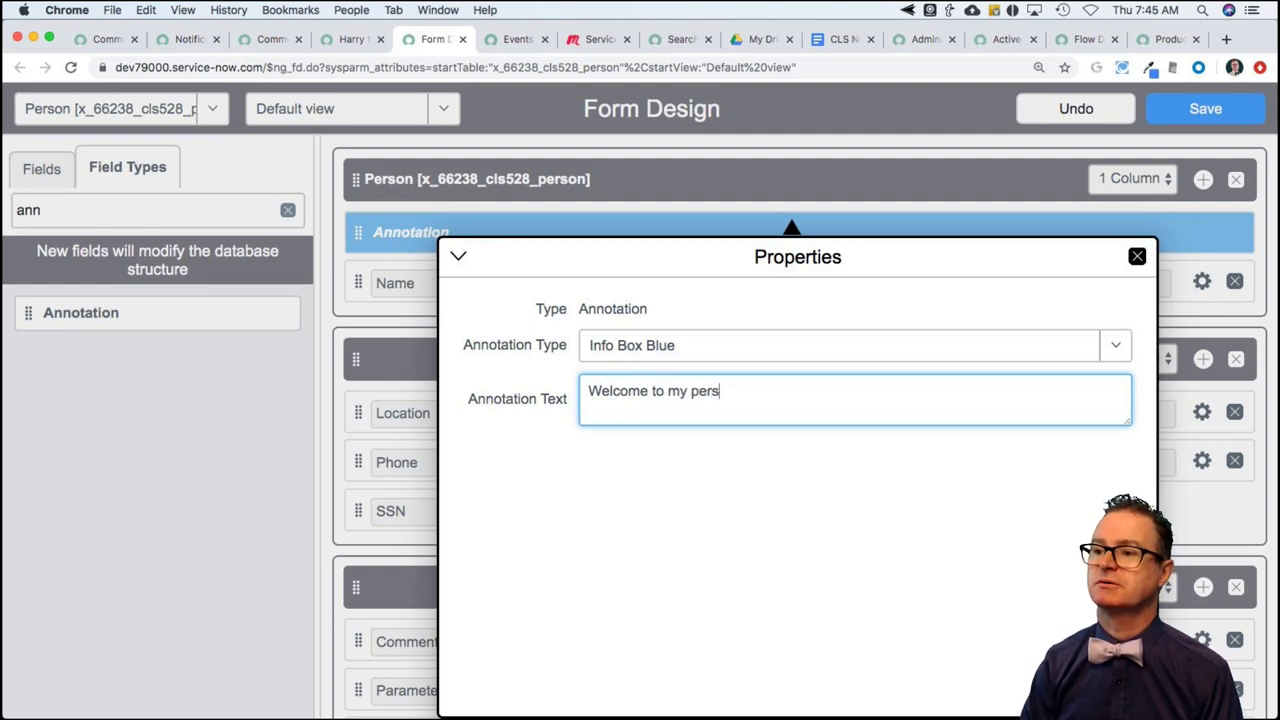
text(on recor)
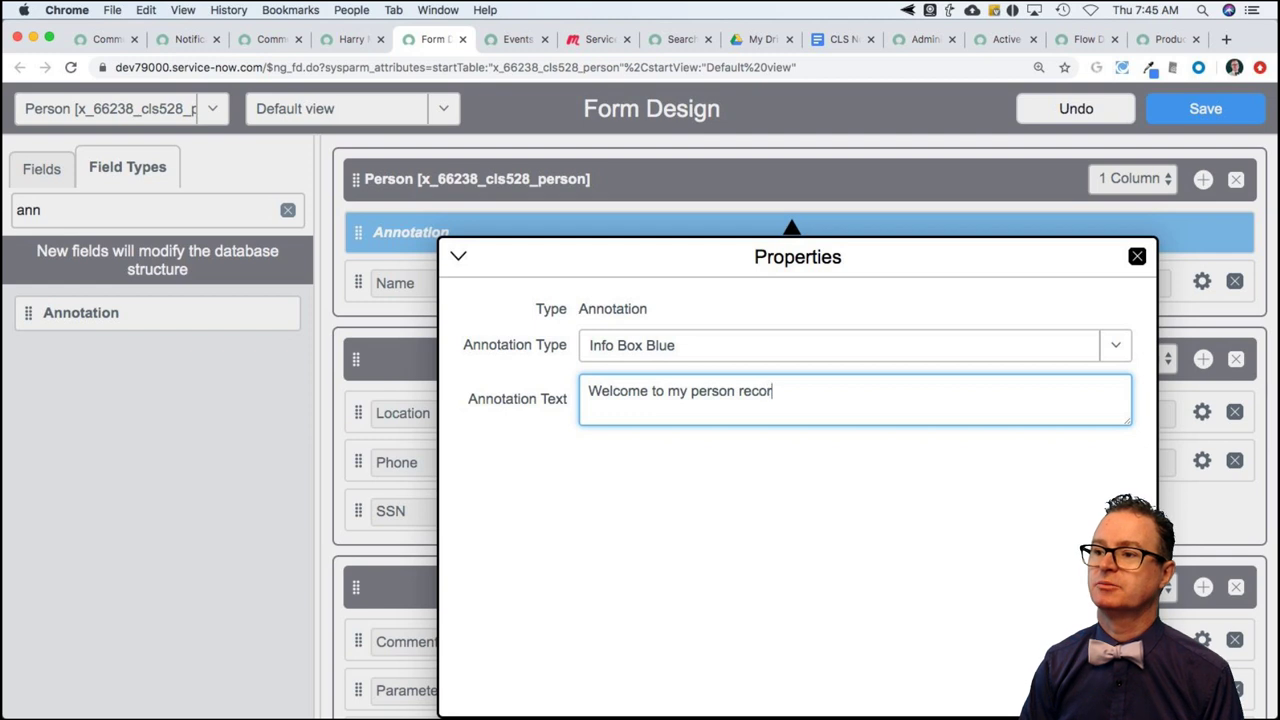
text(d. Please)
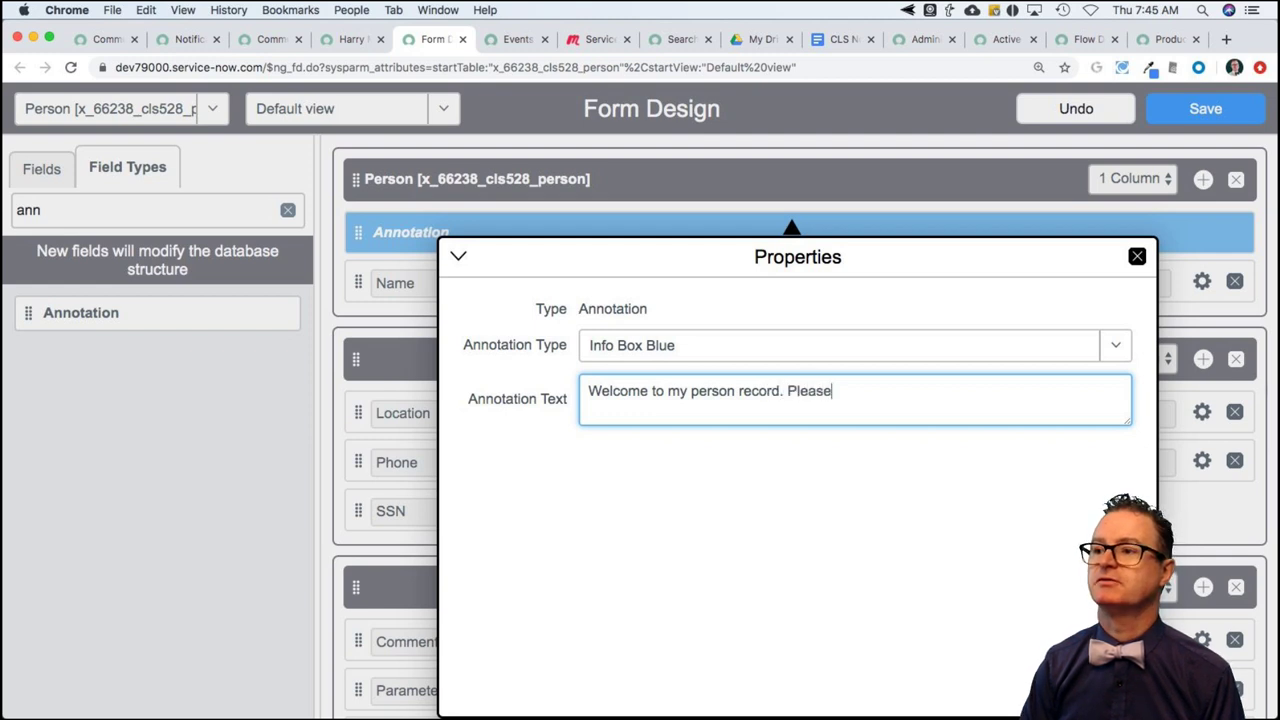
text( fill it out.)
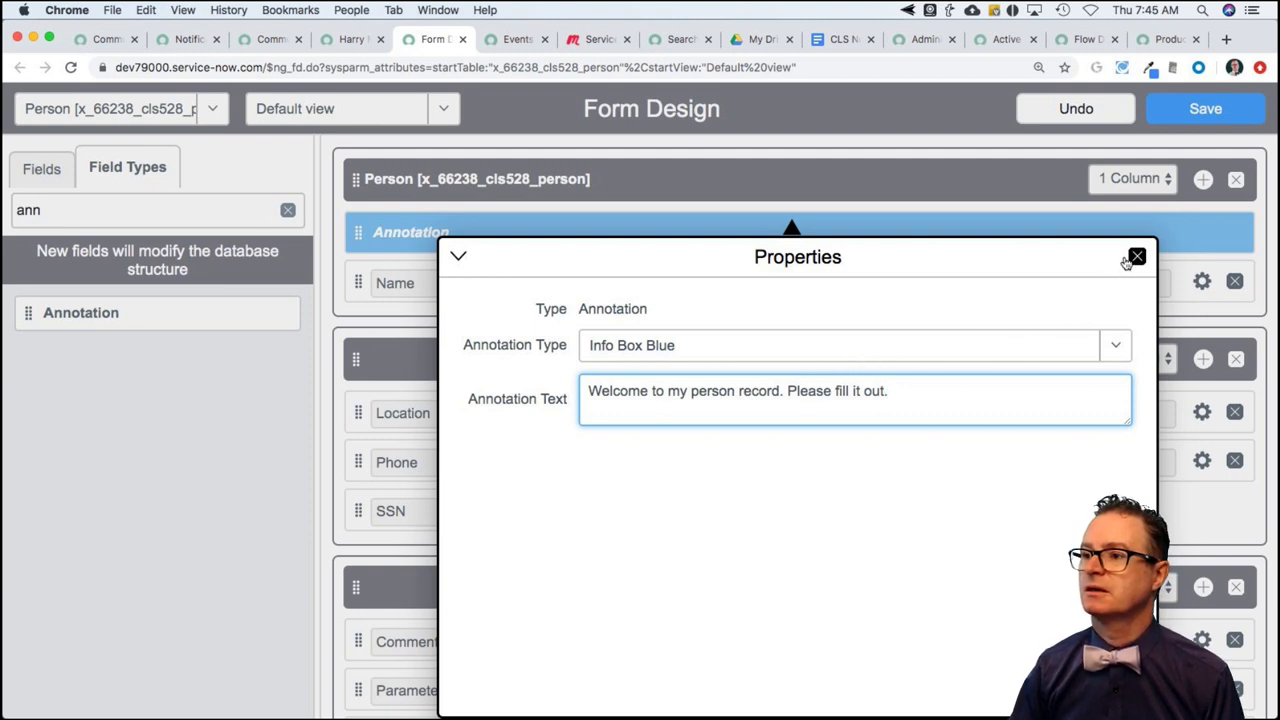
click(1112, 347)
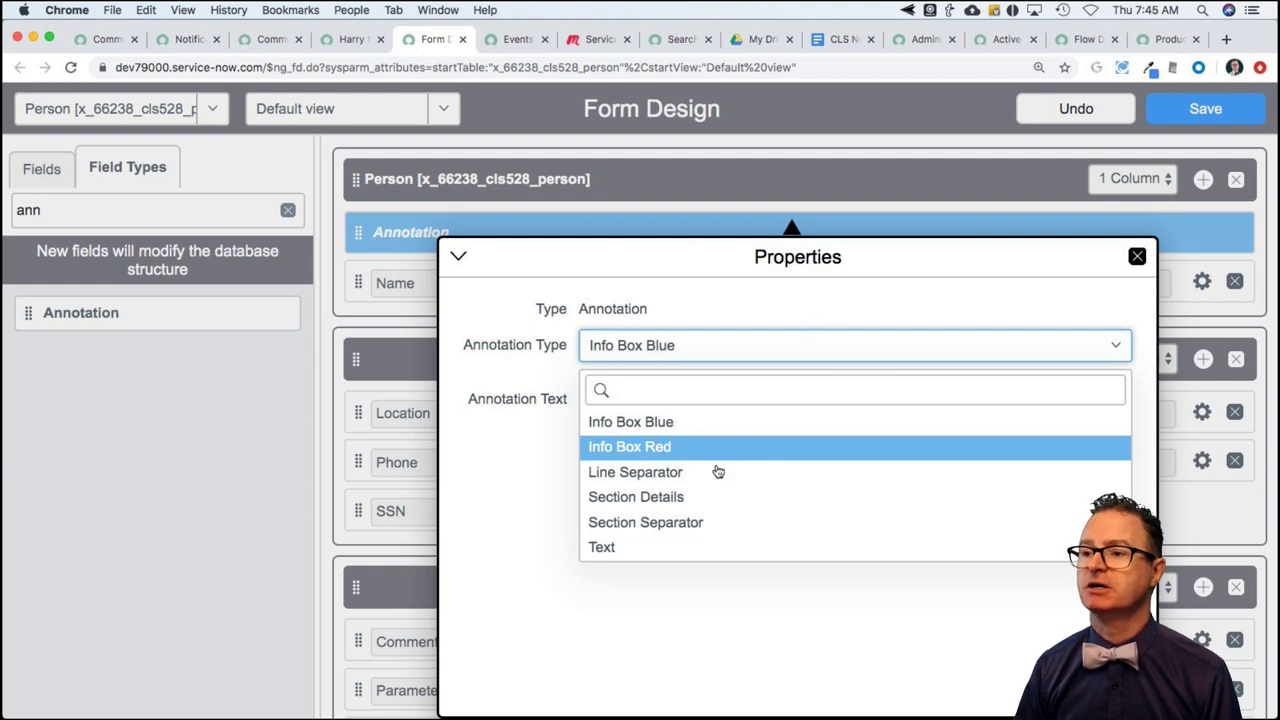
click(662, 550)
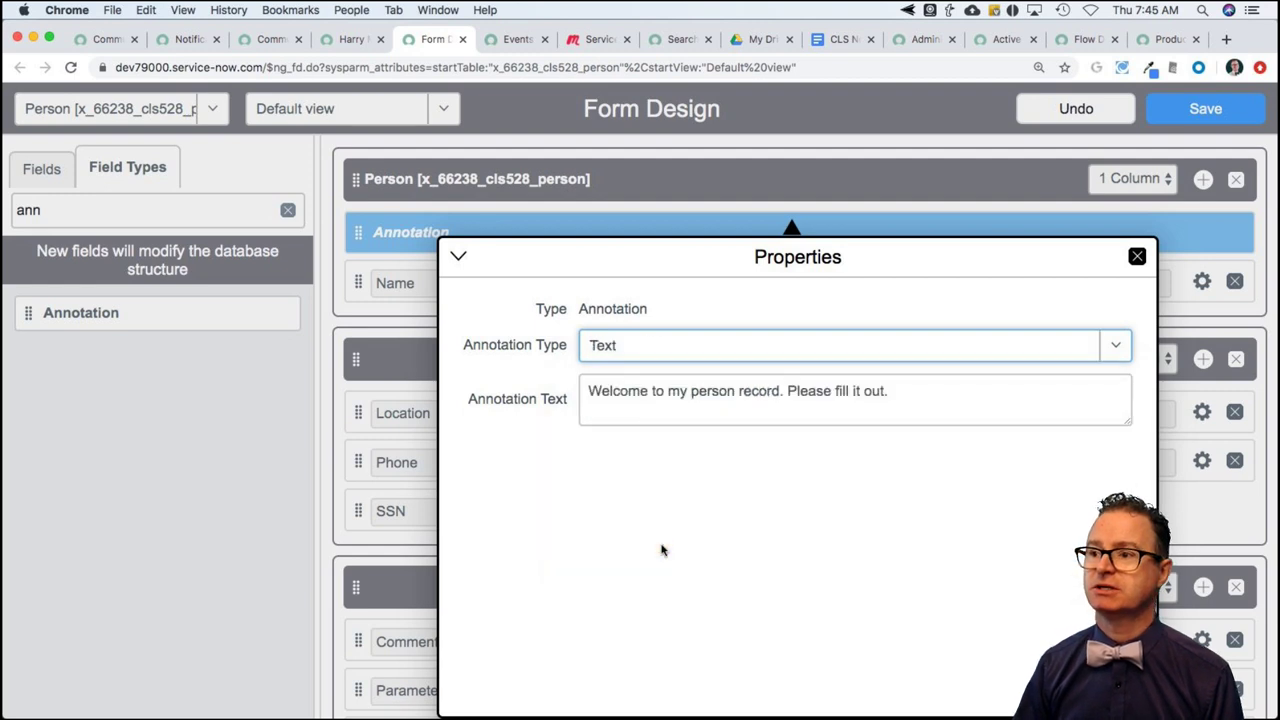
click(1138, 258)
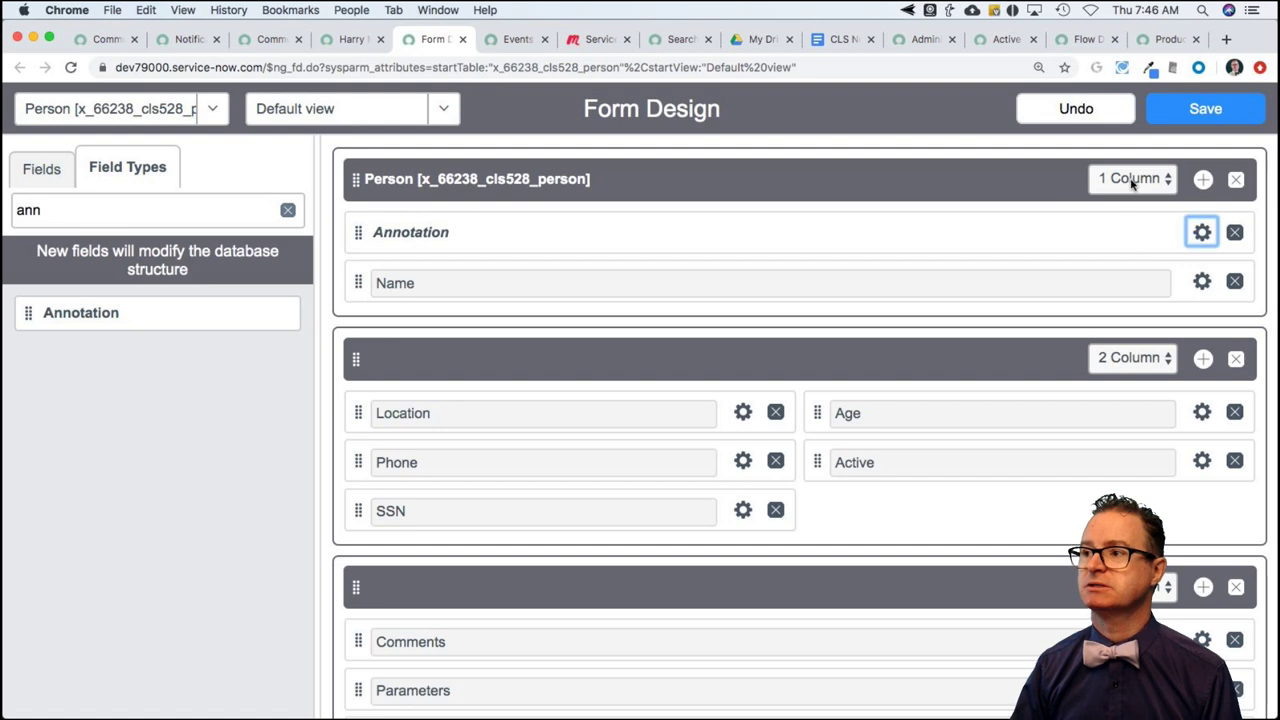
click(1197, 108)
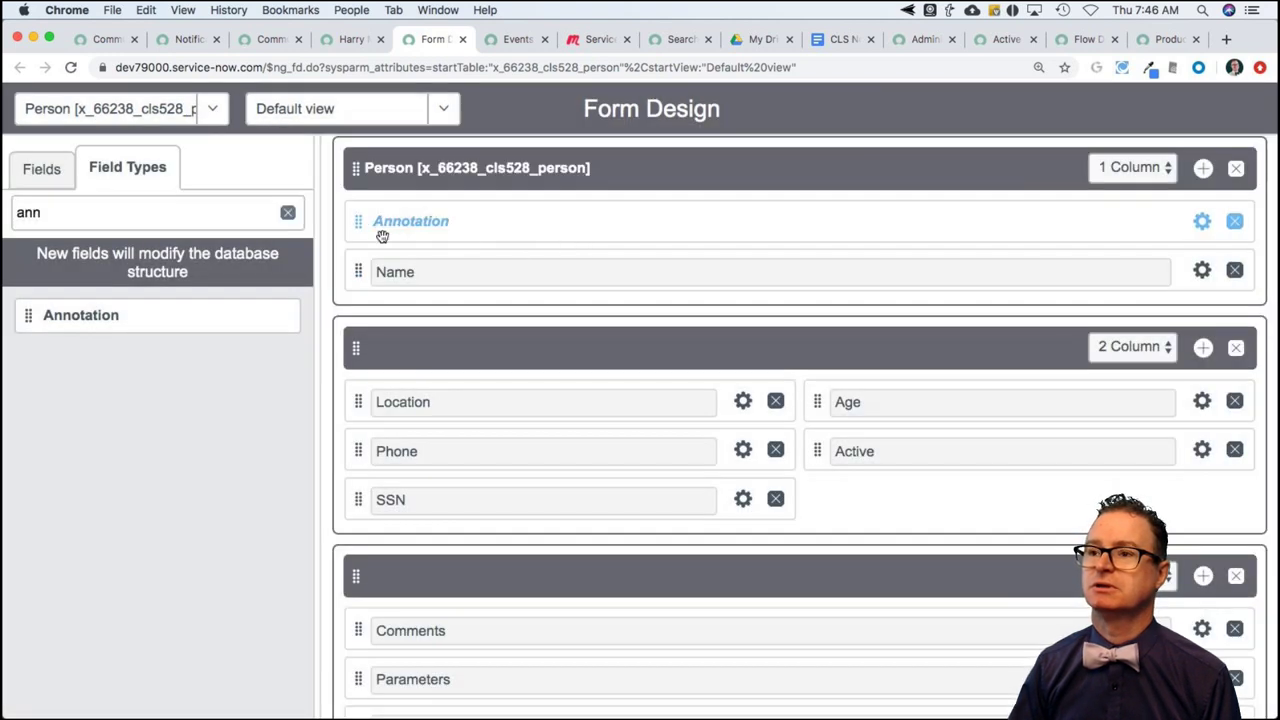
Reload the Person record and turn annotations on to reveal the welcome message
click(350, 39)
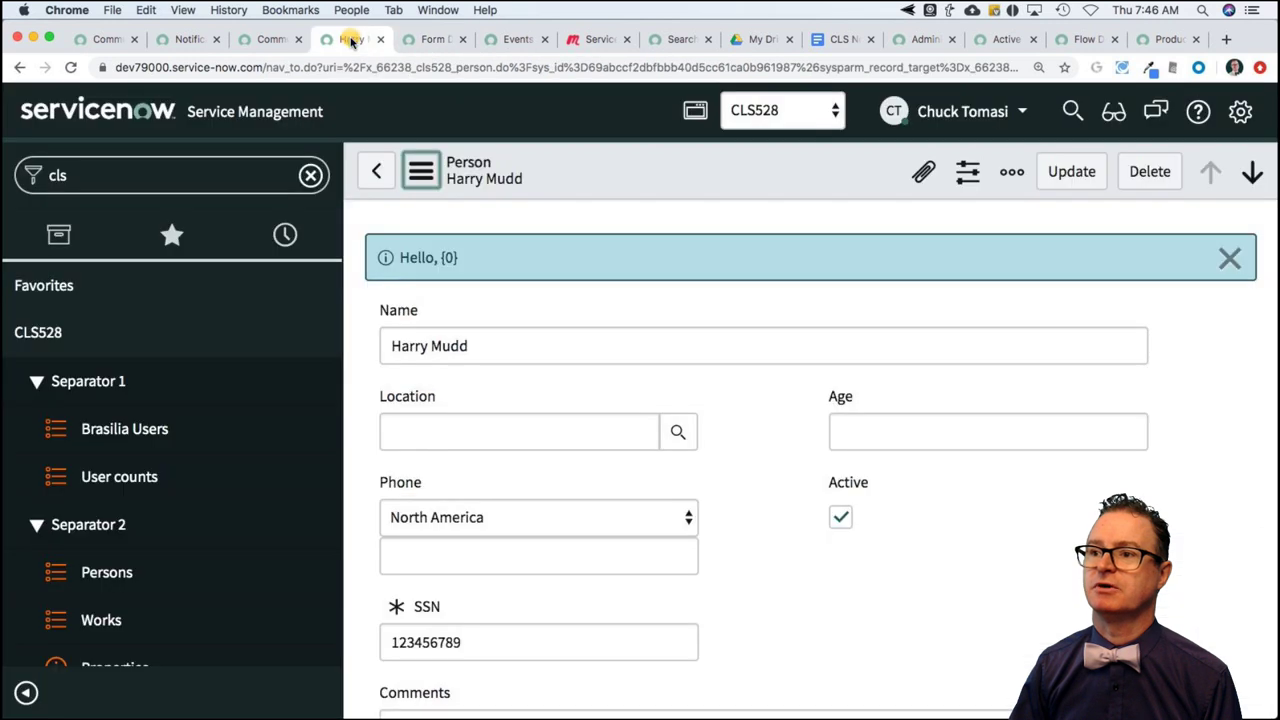
click(421, 172)
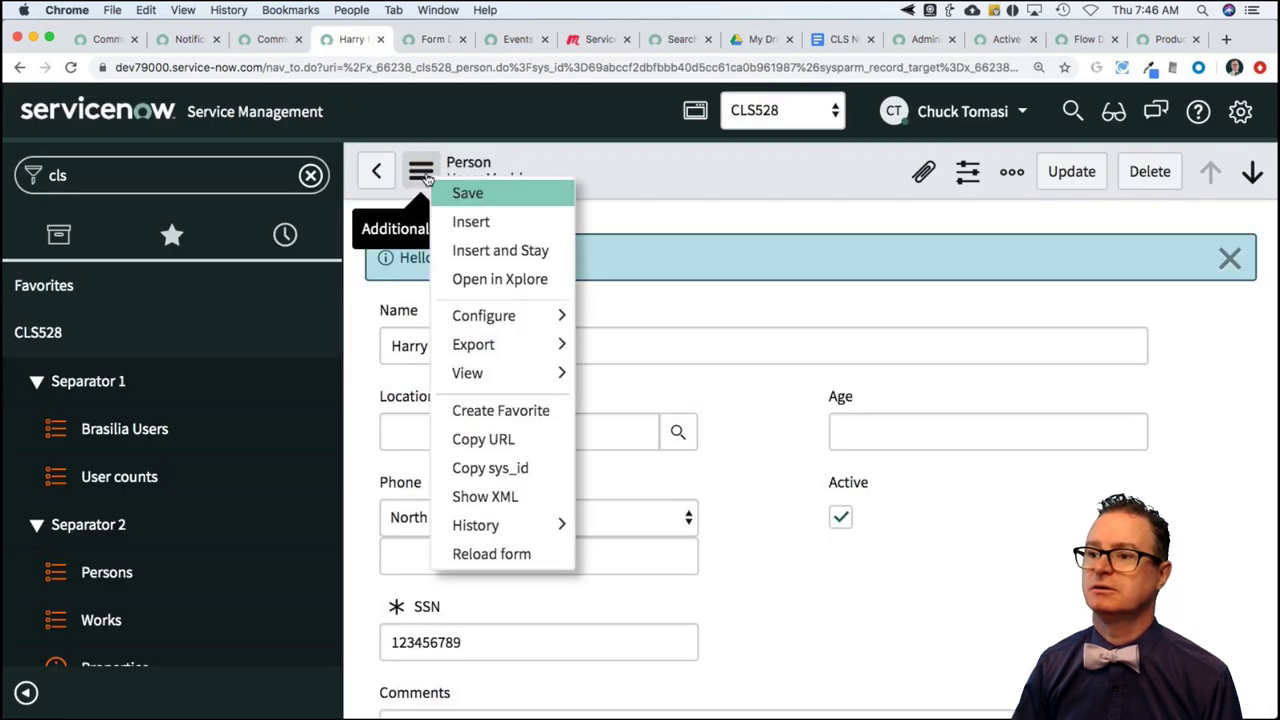
click(510, 556)
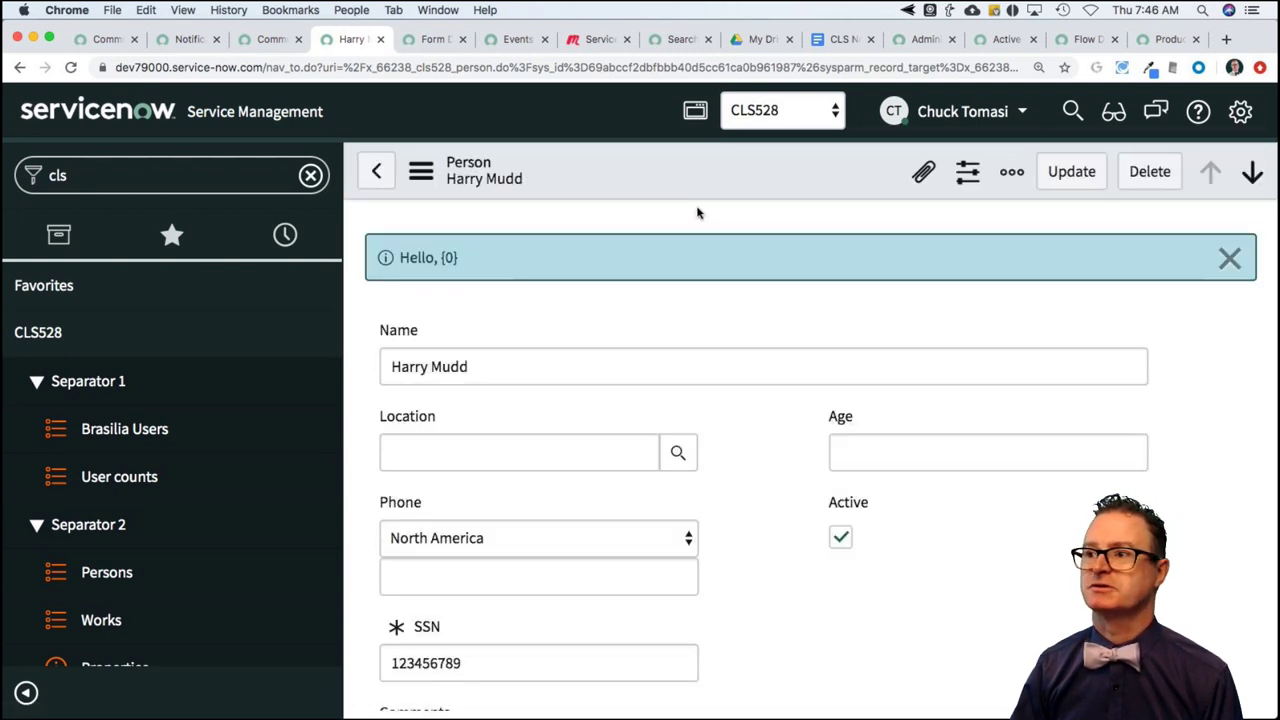
click(1014, 175)
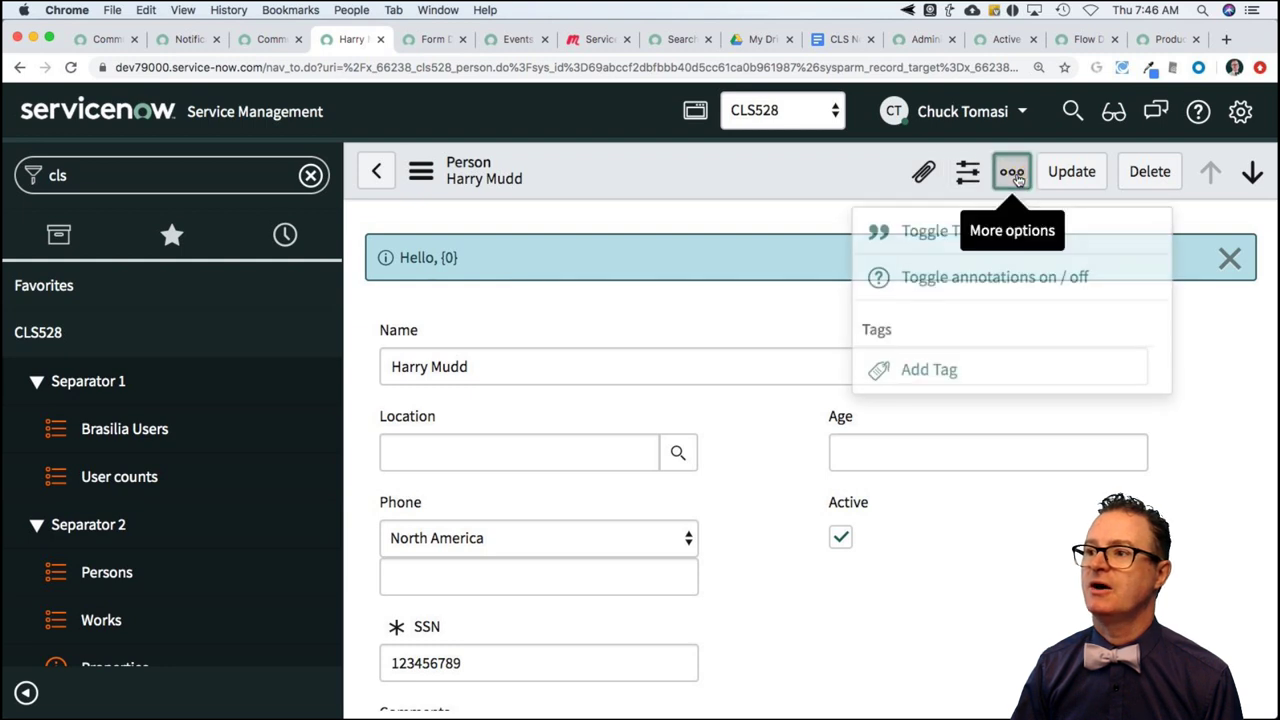
click(995, 280)
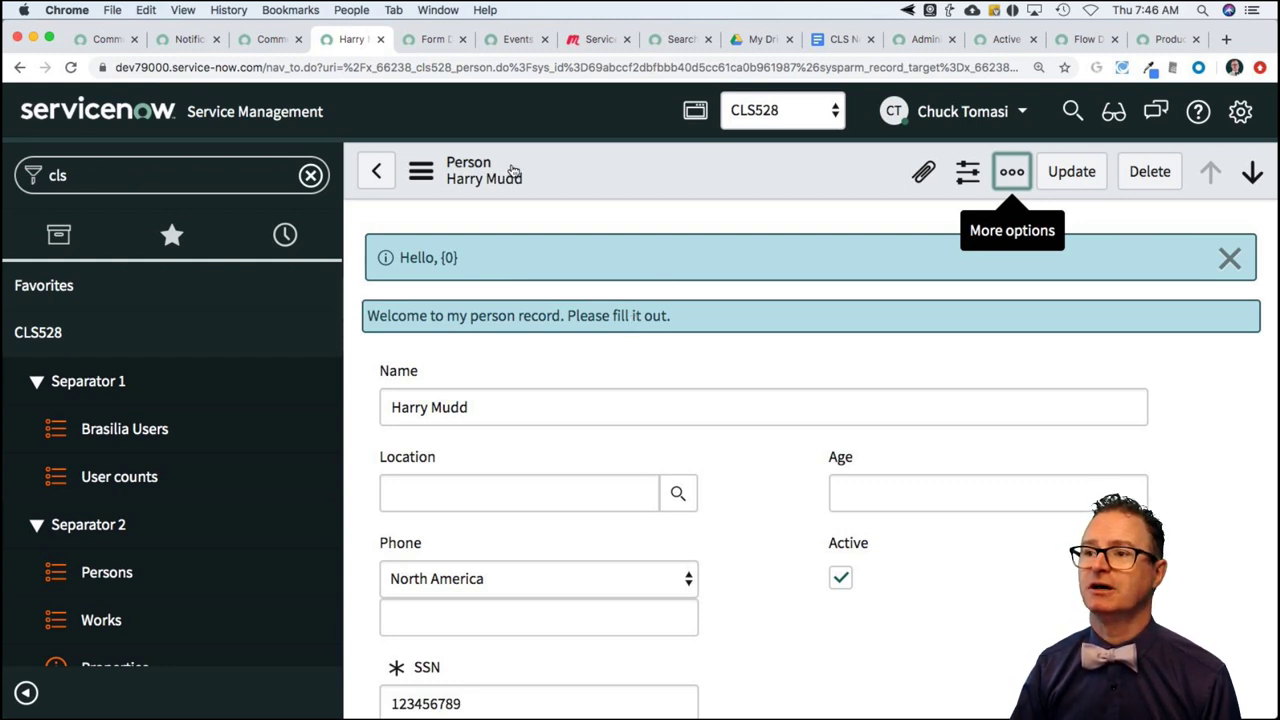
click(428, 40)
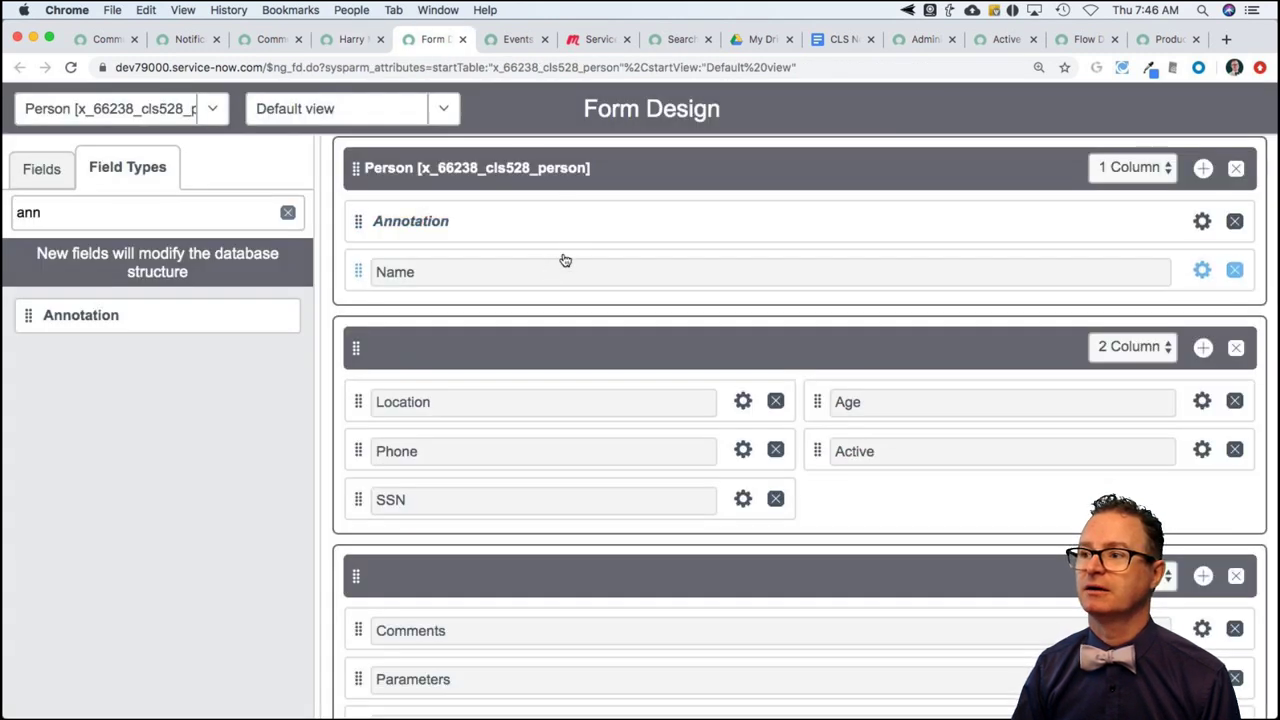
Change the welcome annotation's type to Info Box Blue and save the Person form layout
click(1197, 226)
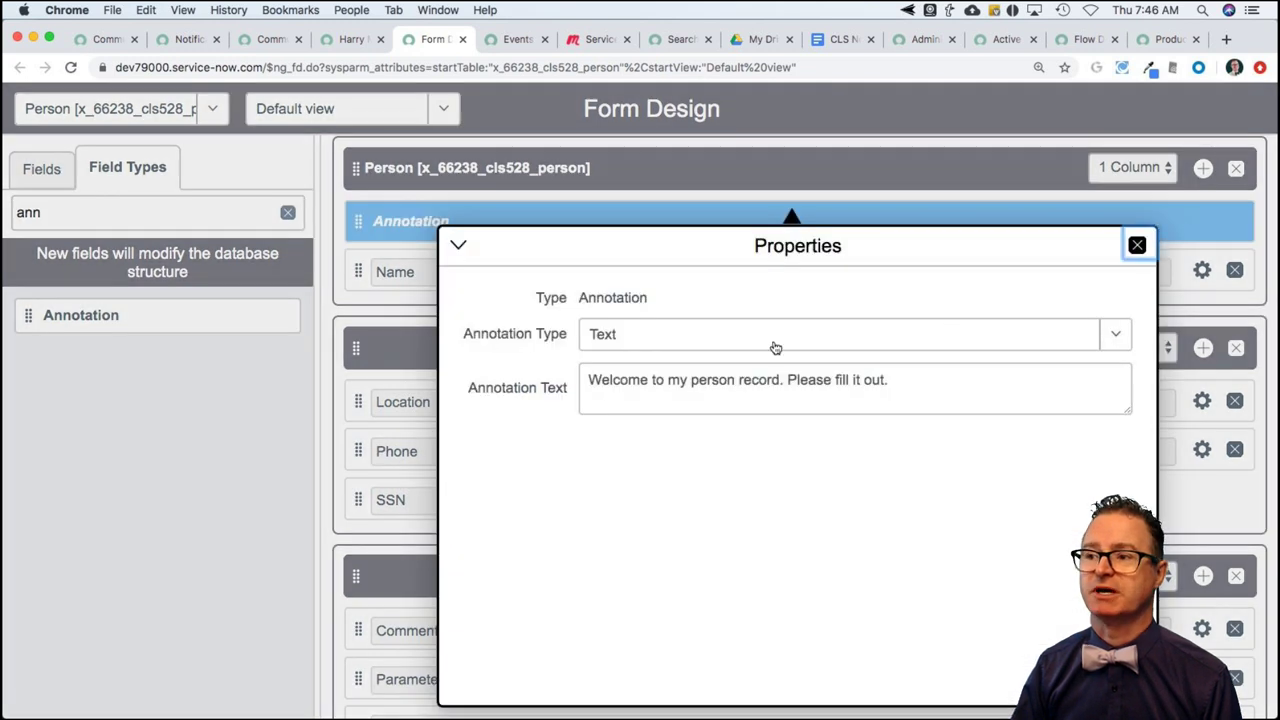
click(663, 339)
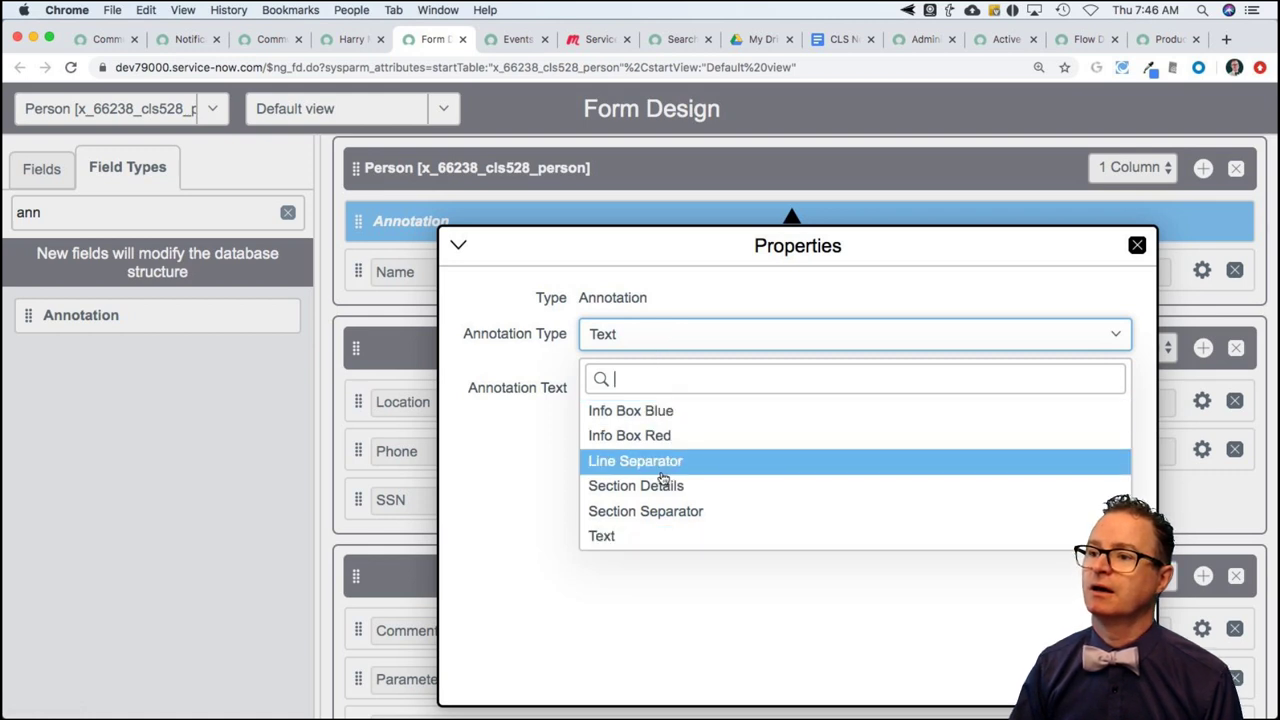
click(665, 418)
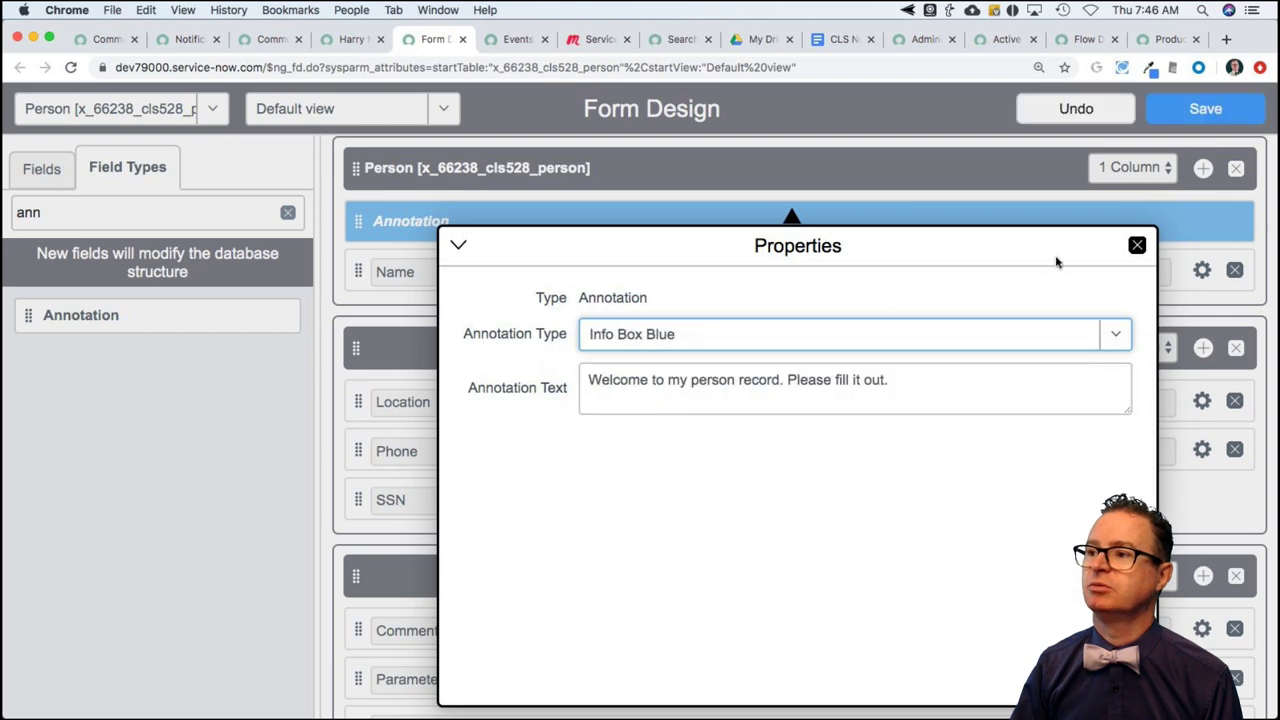
click(1137, 245)
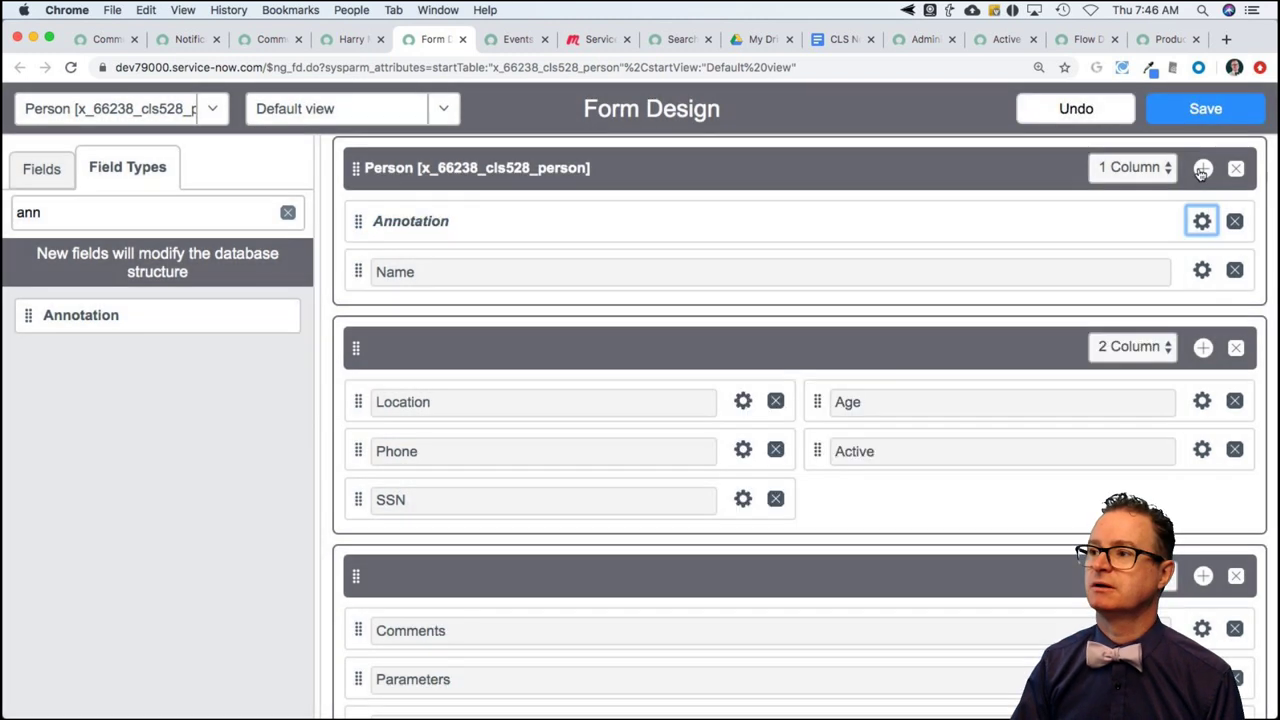
click(1203, 113)
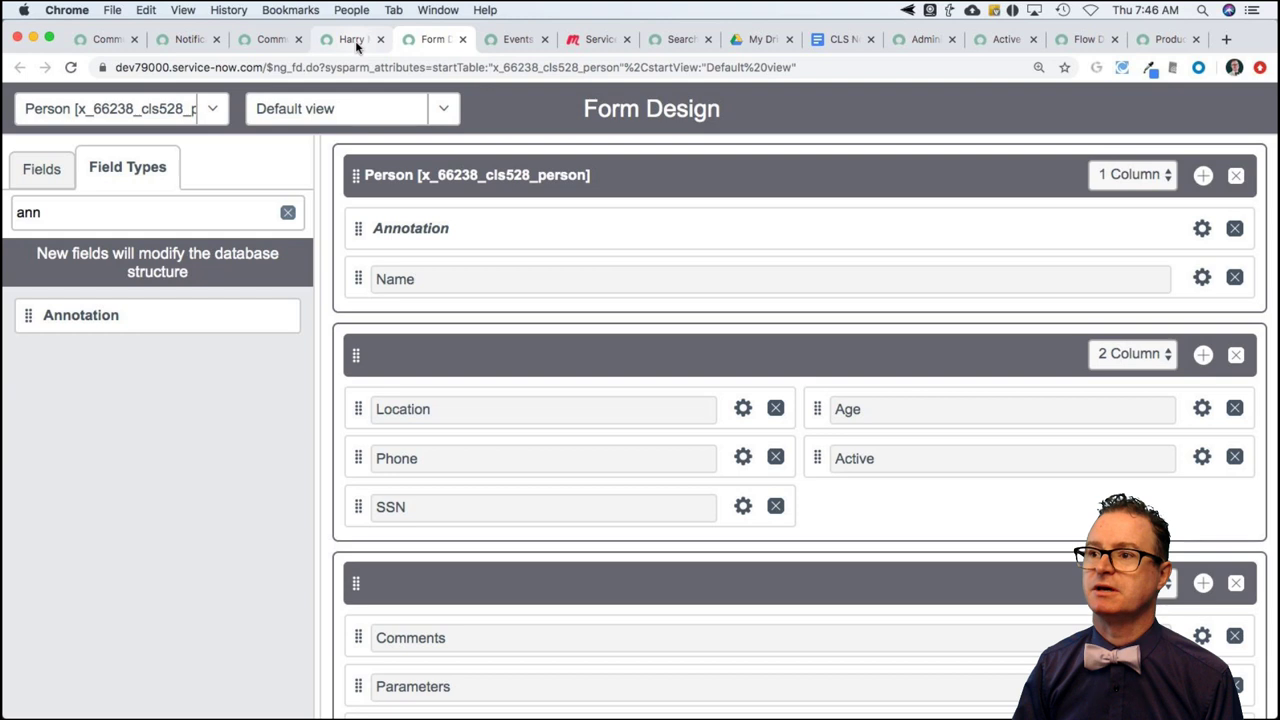
click(356, 42)
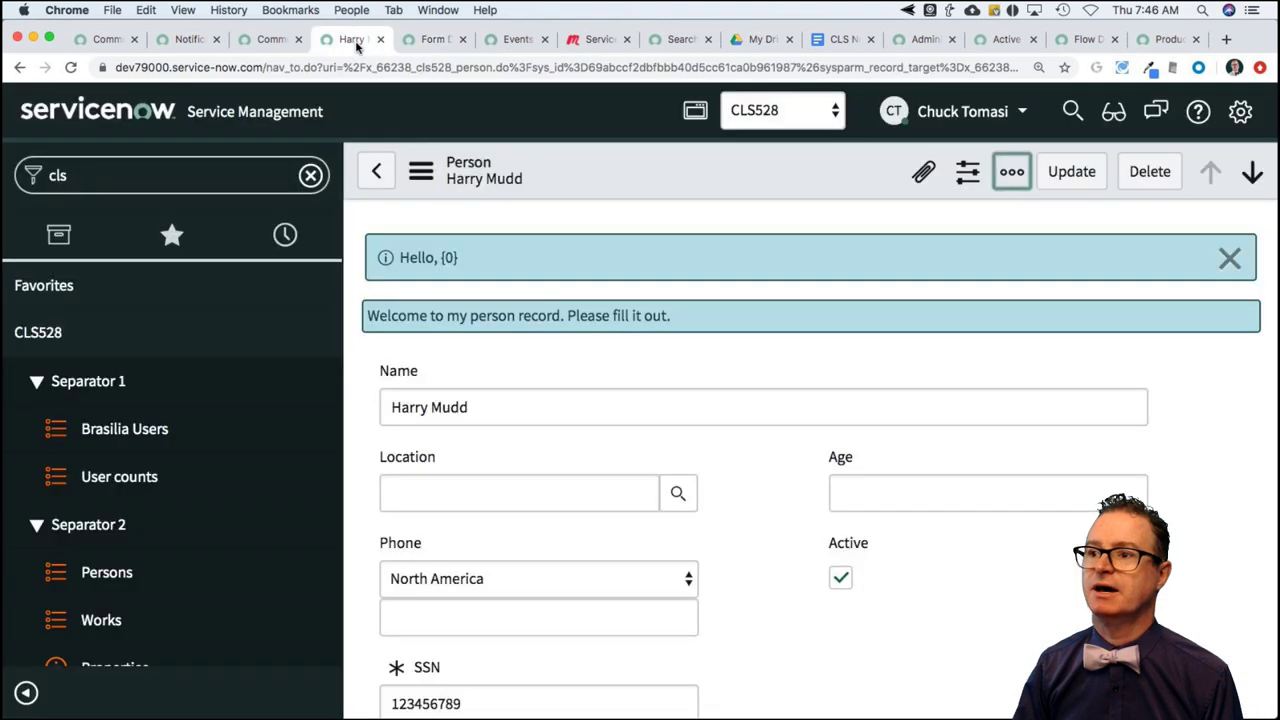
click(420, 172)
click(495, 558)
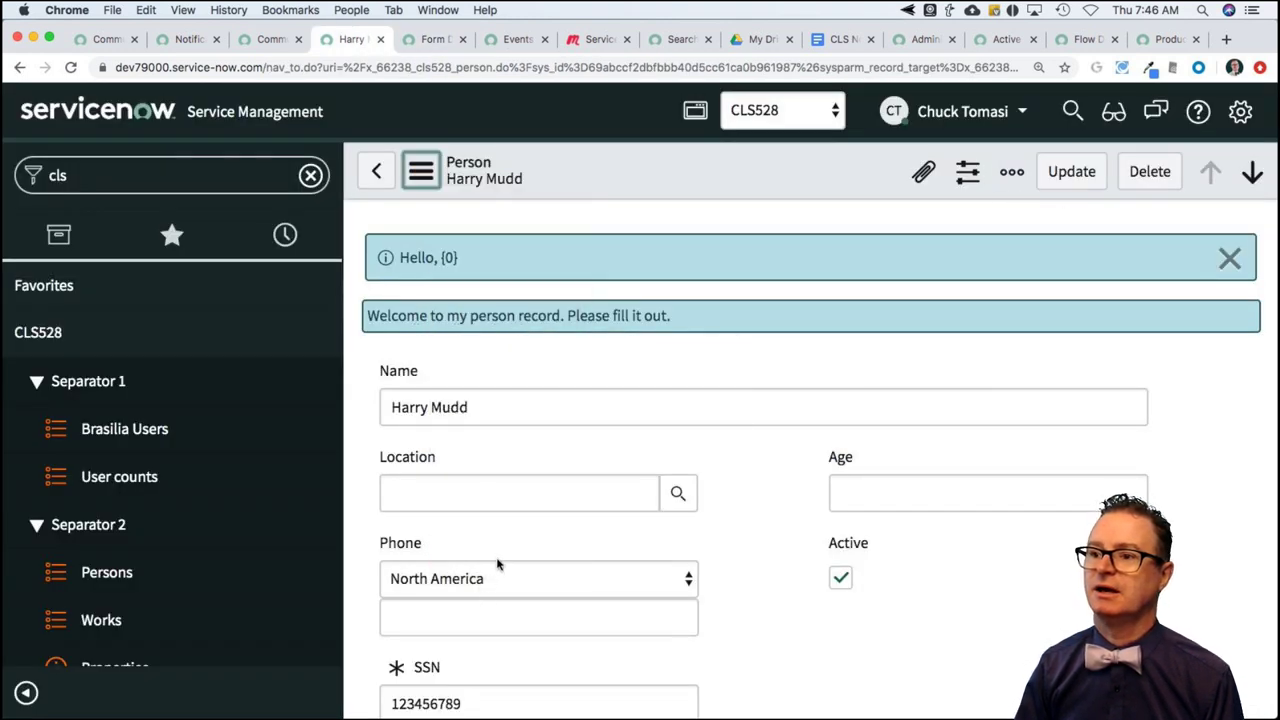
click(419, 173)
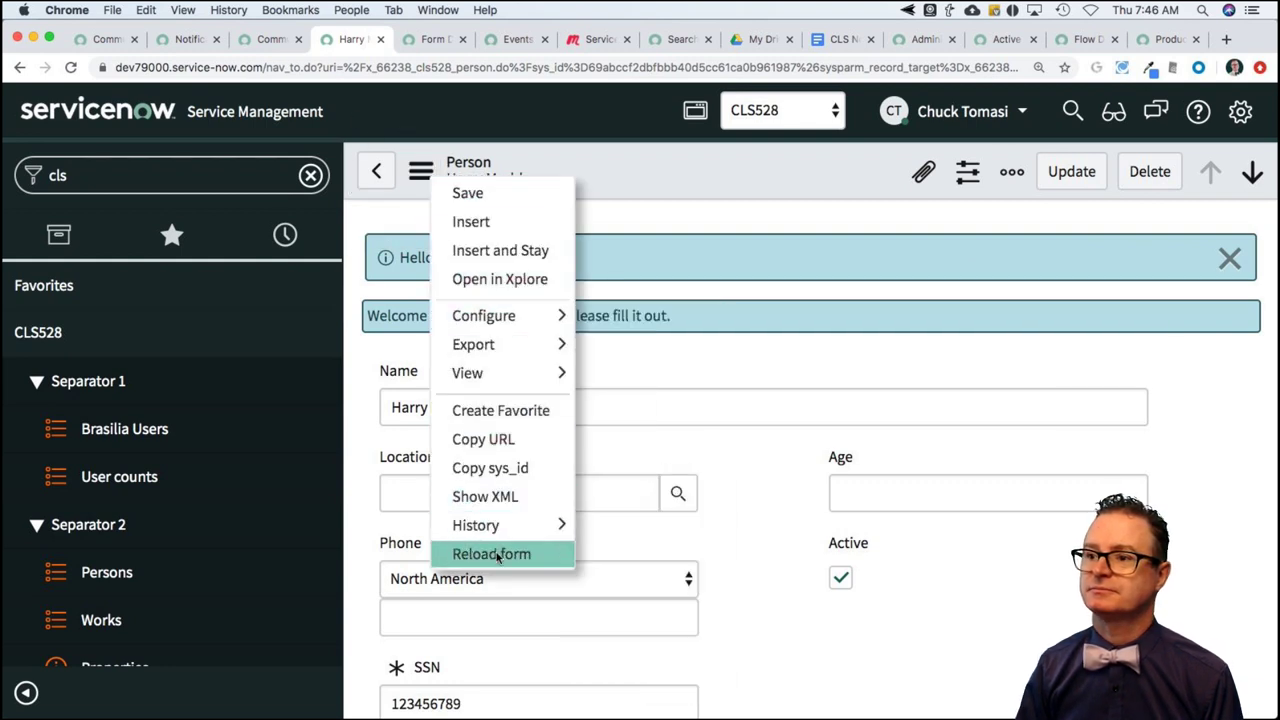
click(495, 555)
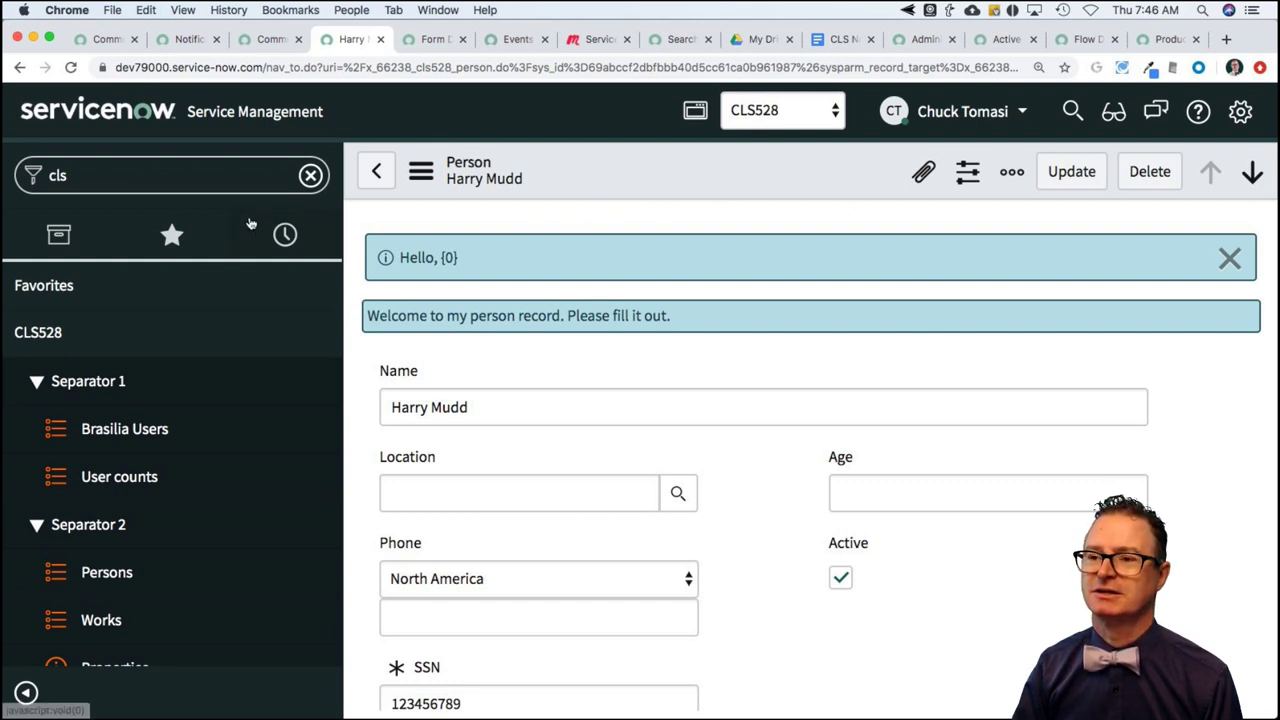
Replace the navigator filter text 'forma' with 'annotation'
click(123, 176)
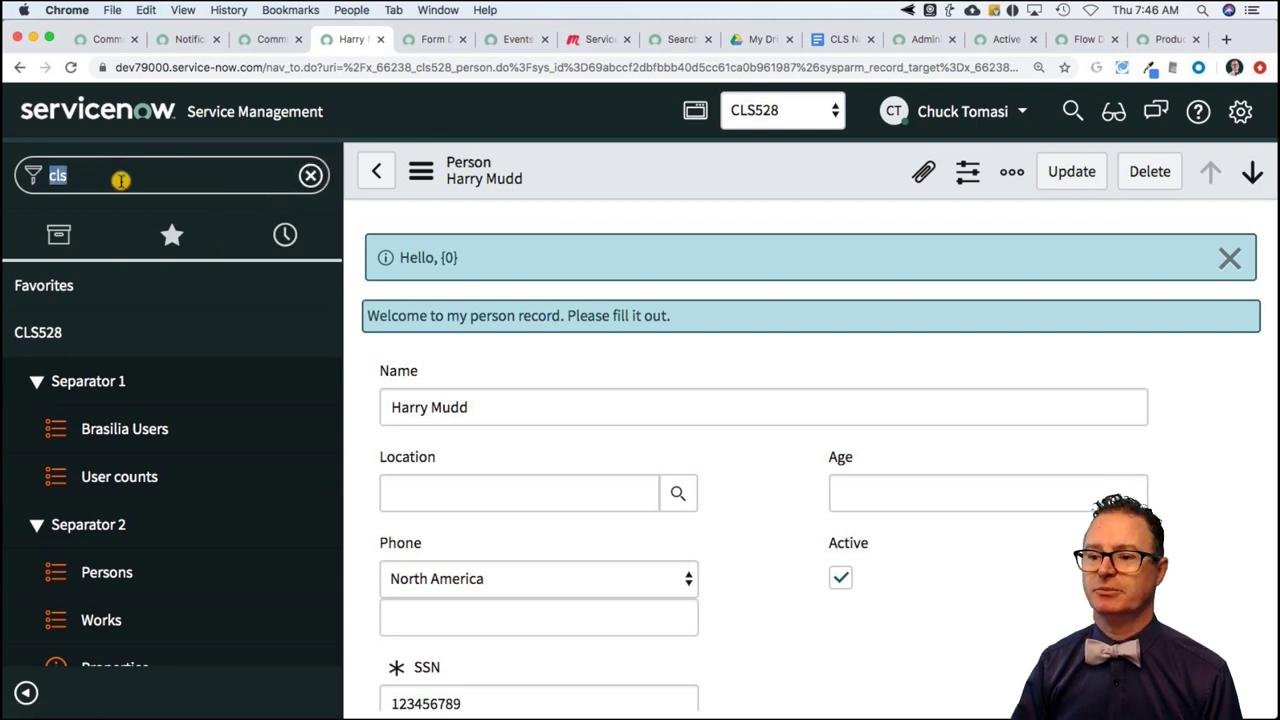
text(f)
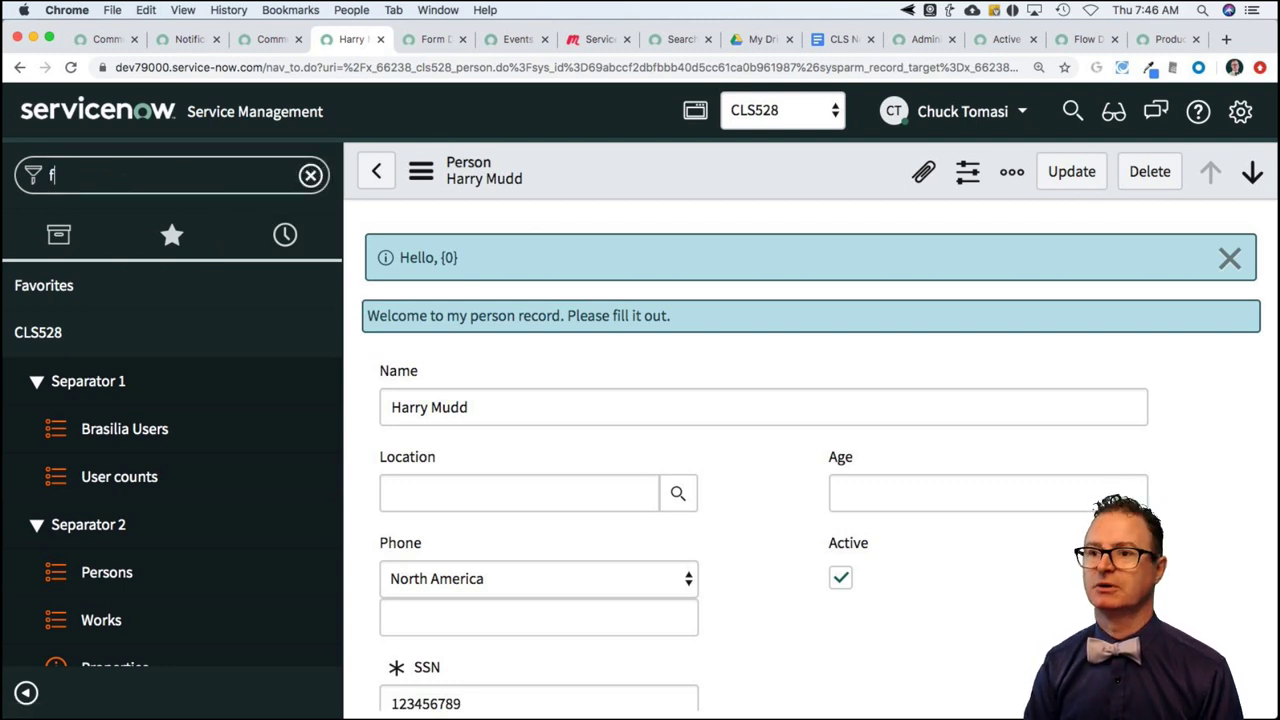
text(orma)
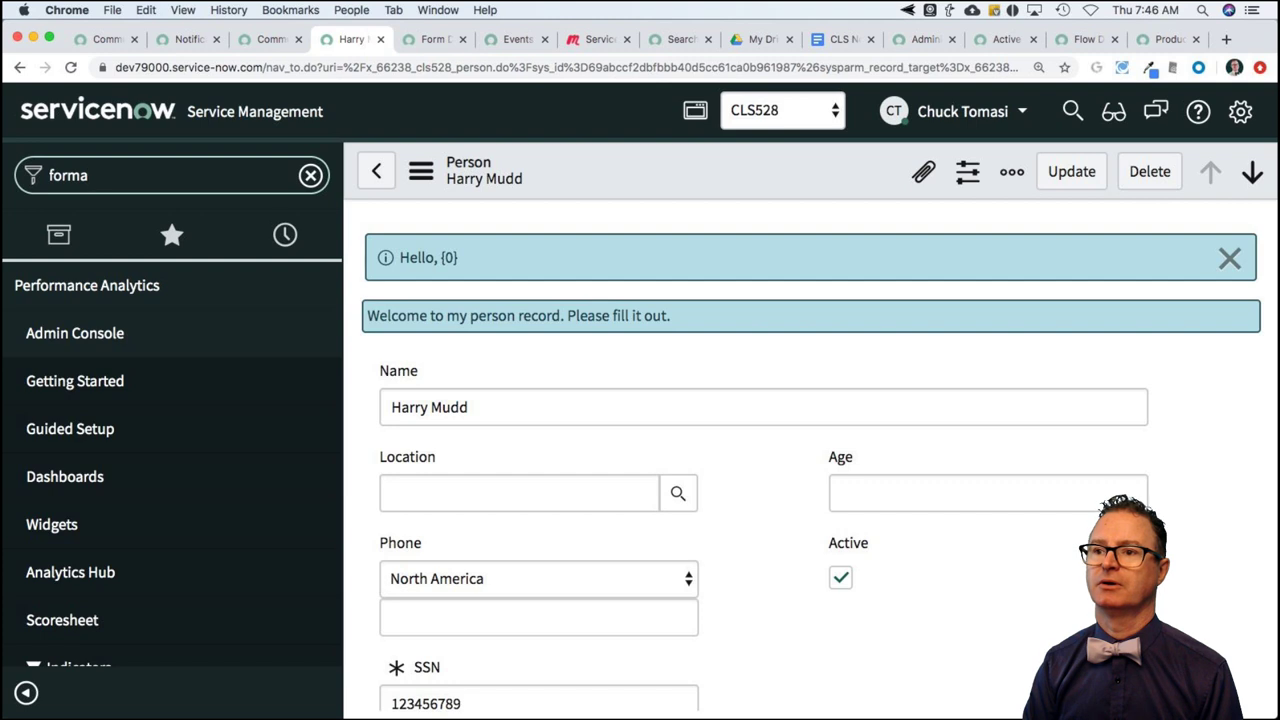
key(super+a)
text(annotation)
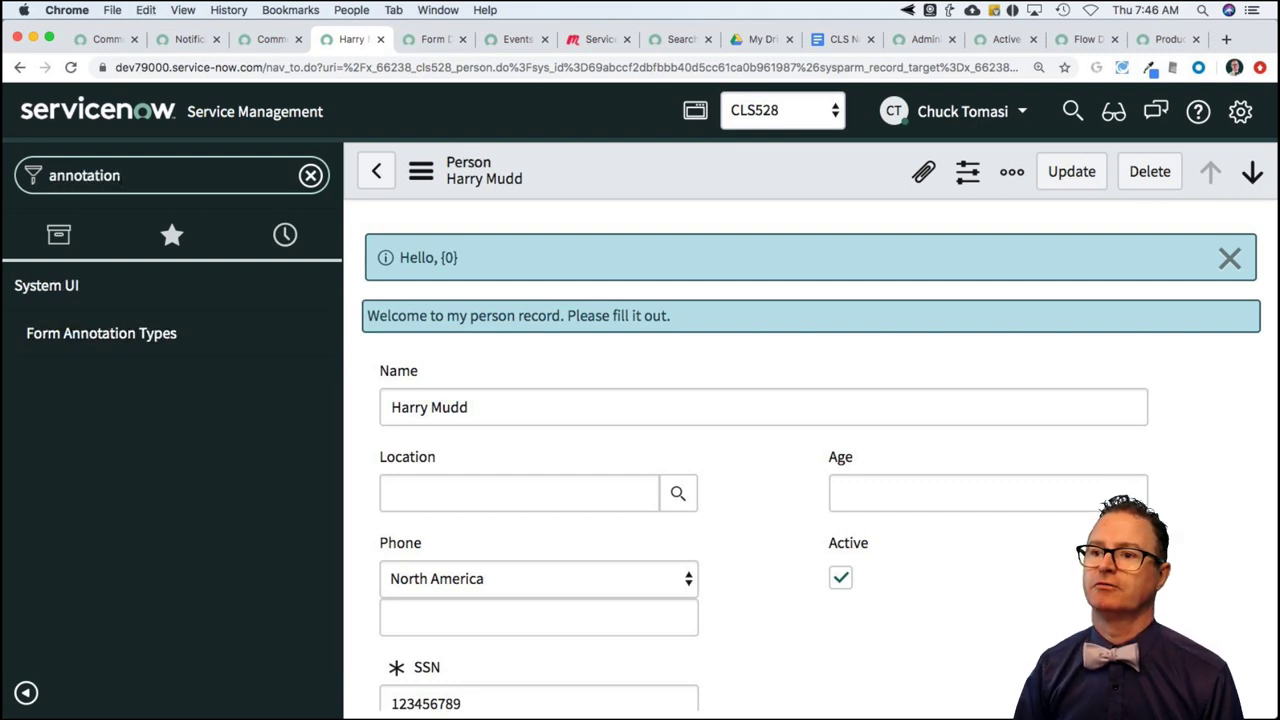
Open Form Annotation Types, browse the Text type's form annotations, then go back to the list
click(132, 334)
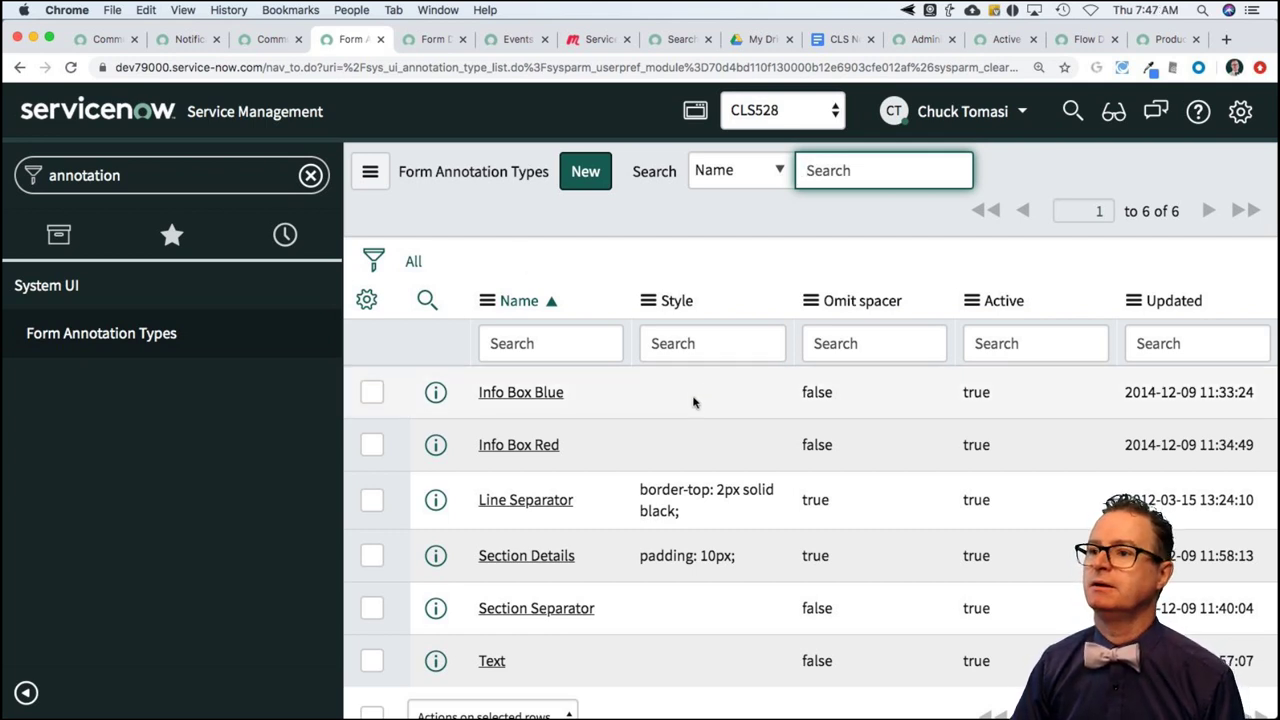
scroll(600, 470, down, 3)
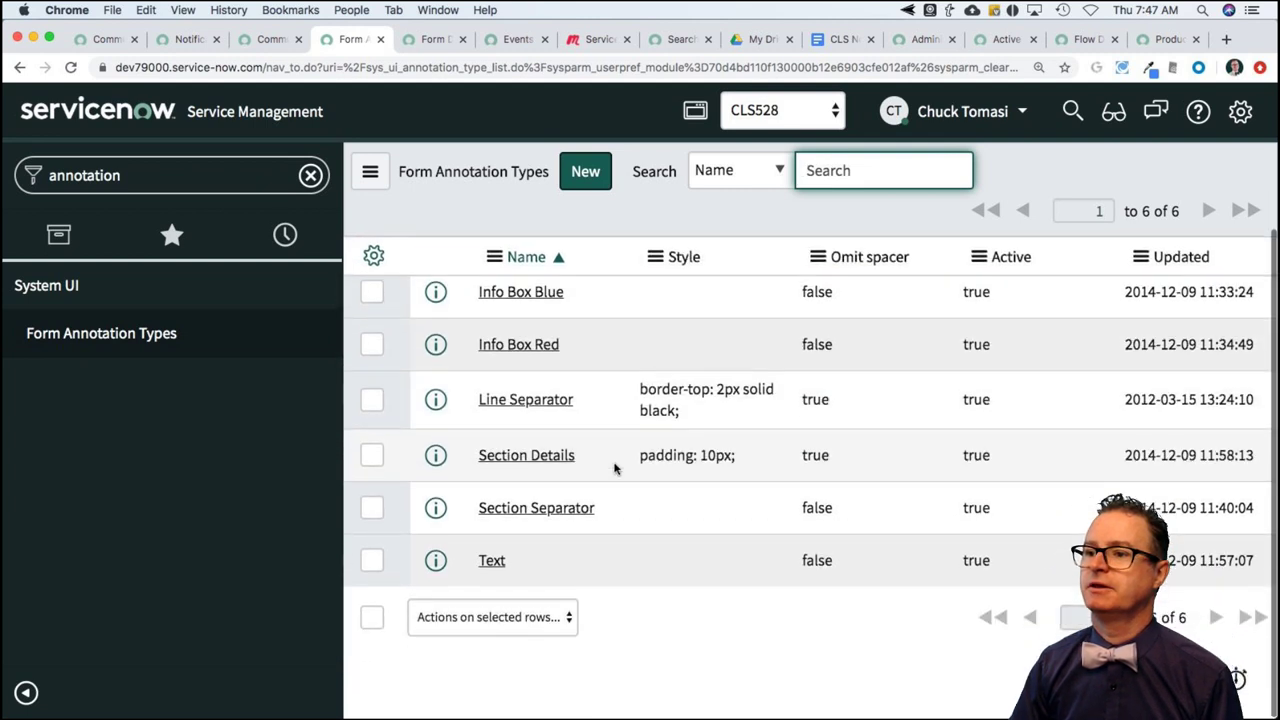
click(492, 563)
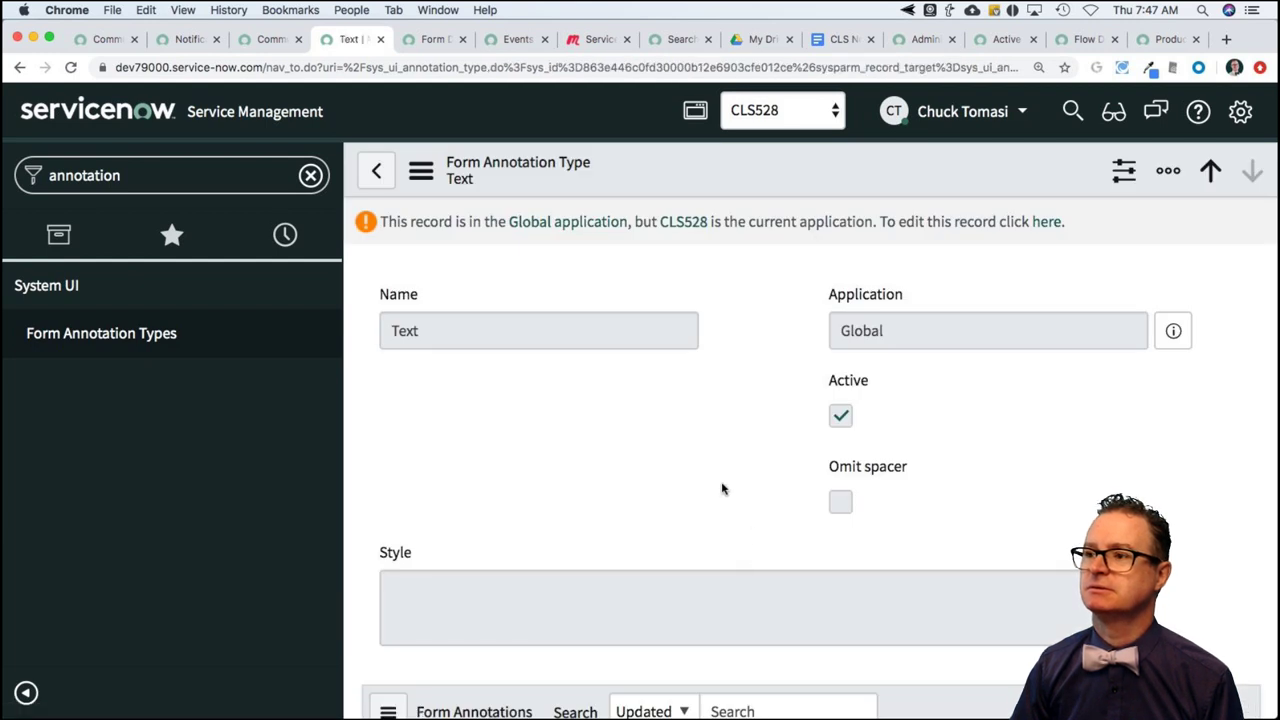
scroll(723, 489, down, 2)
scroll(723, 489, up, 1)
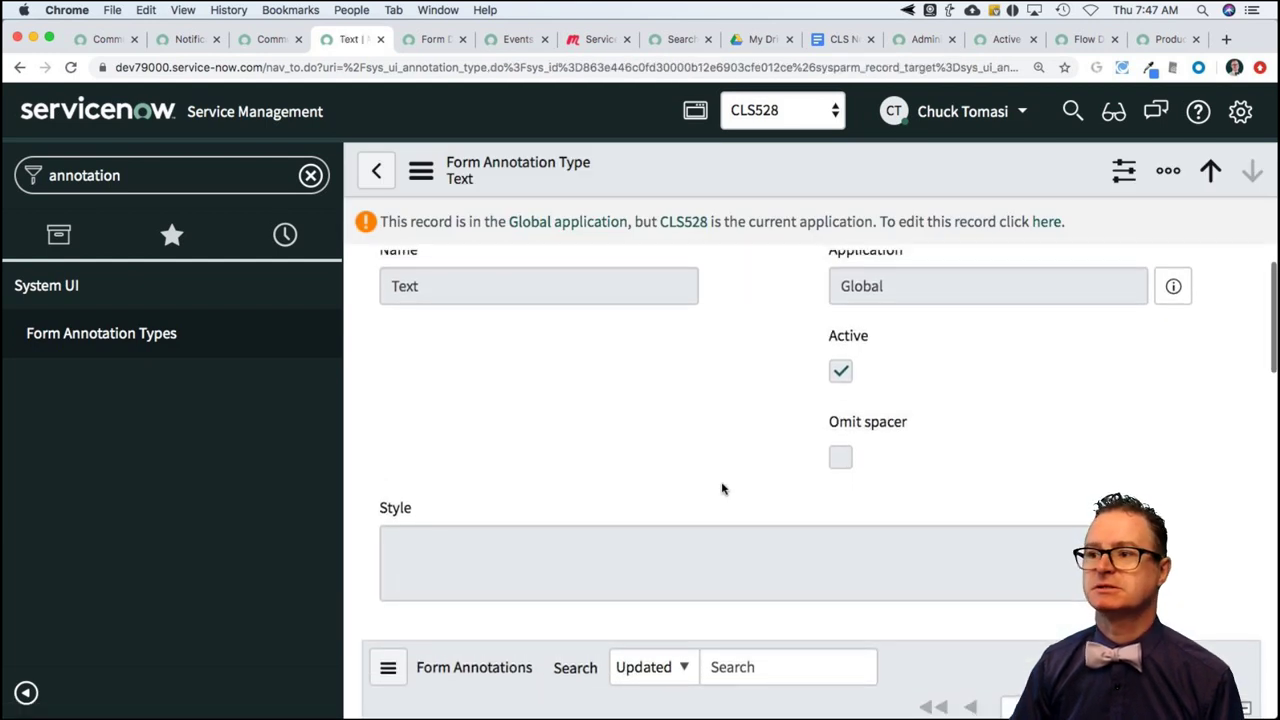
scroll(731, 474, down, 2)
scroll(729, 474, down, 6)
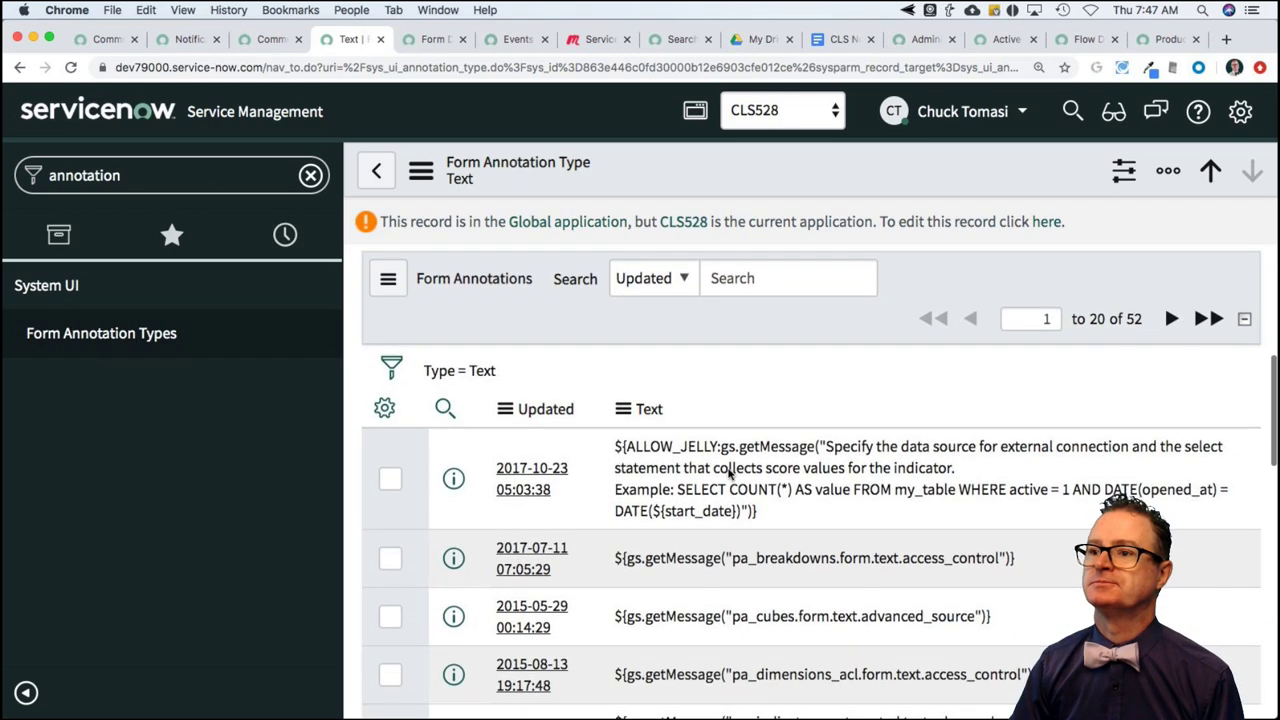
scroll(729, 474, up, 10)
scroll(728, 474, up, 1)
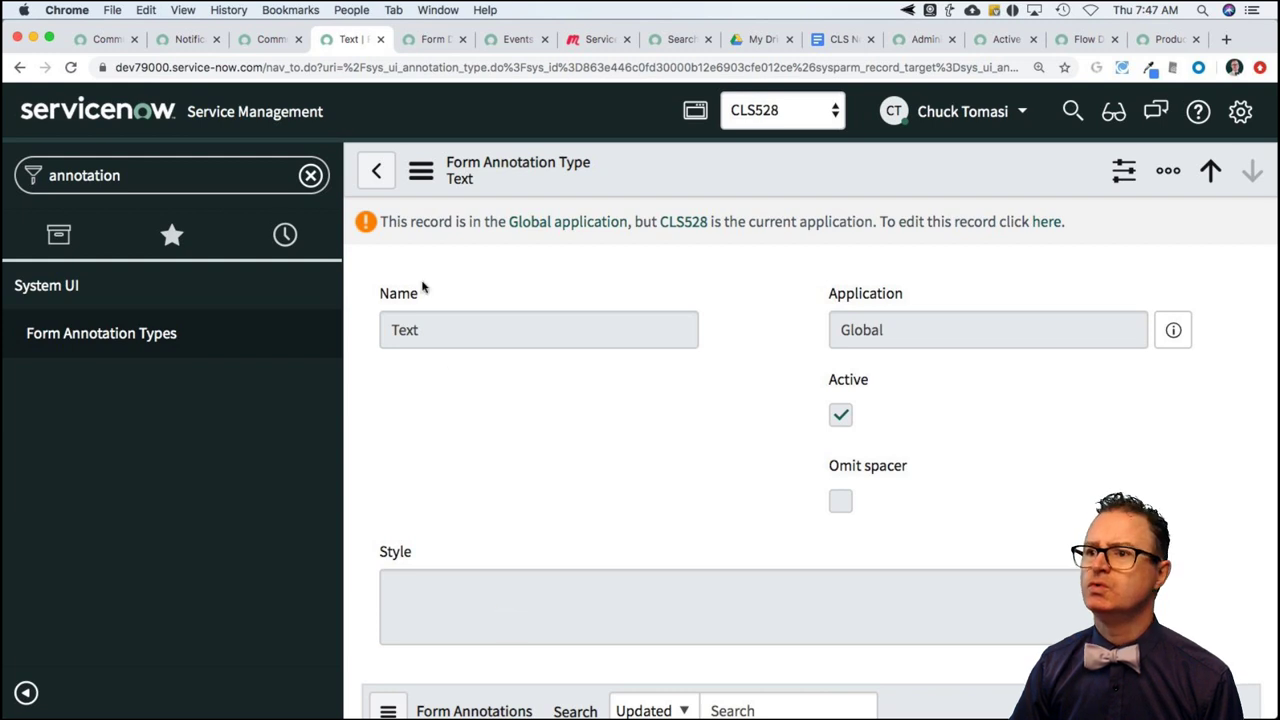
click(377, 172)
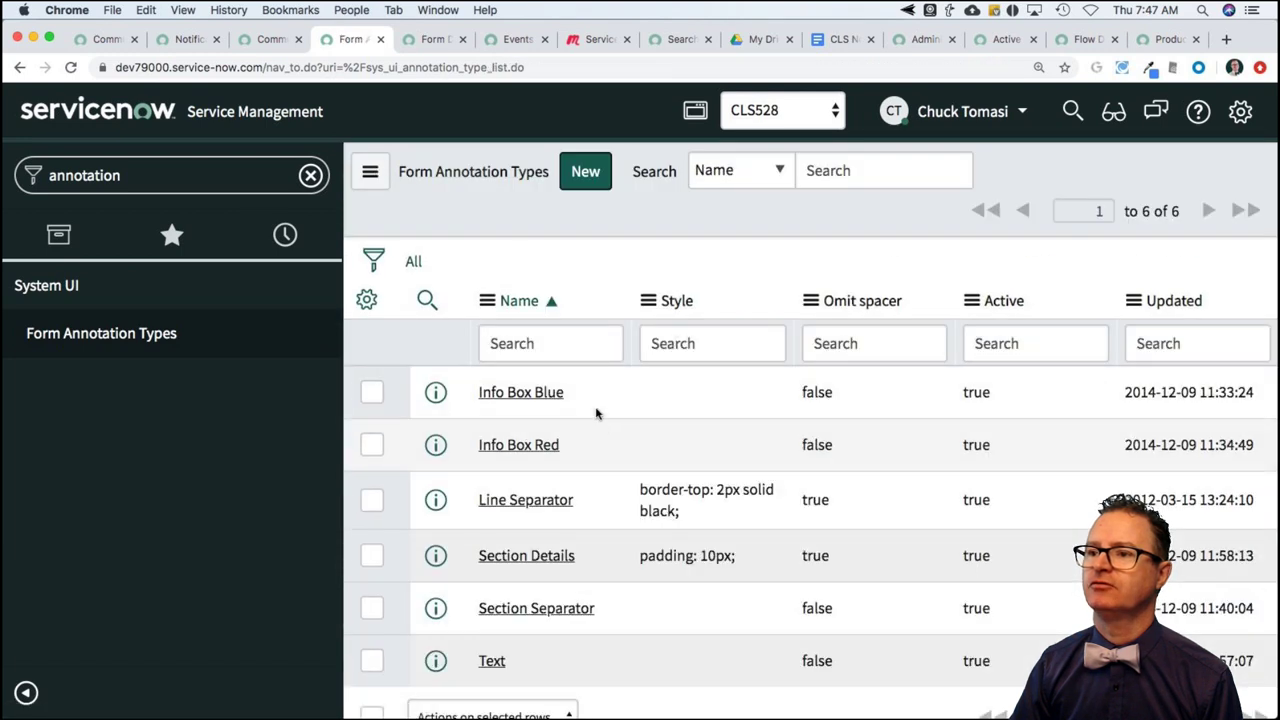
Open the Info Box Blue annotation type and switch the current application to Global
click(557, 396)
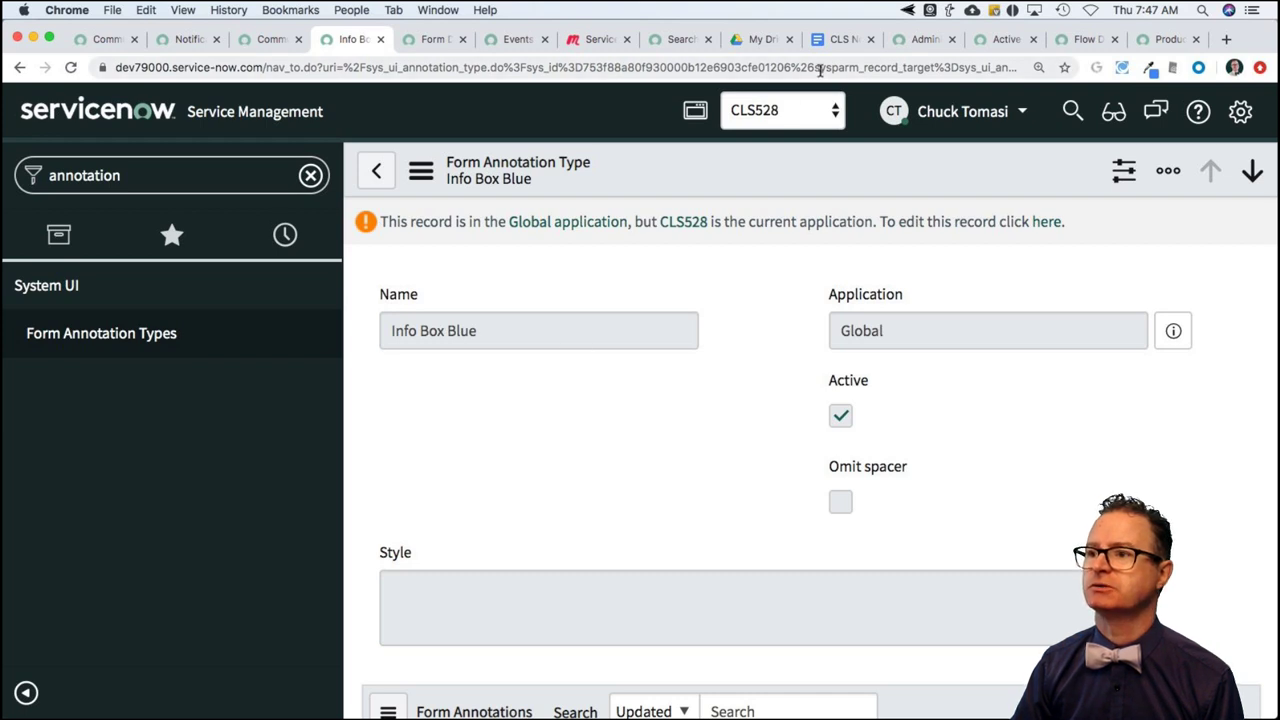
click(807, 120)
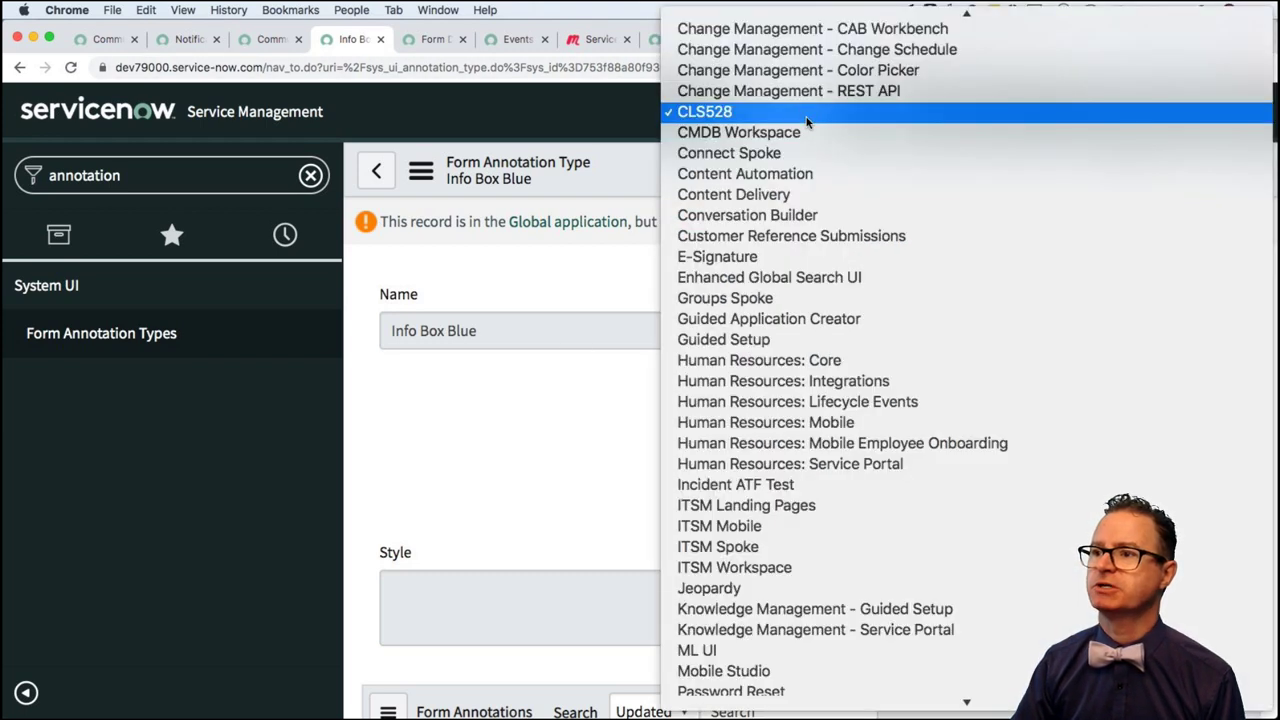
scroll(807, 121, up, 5)
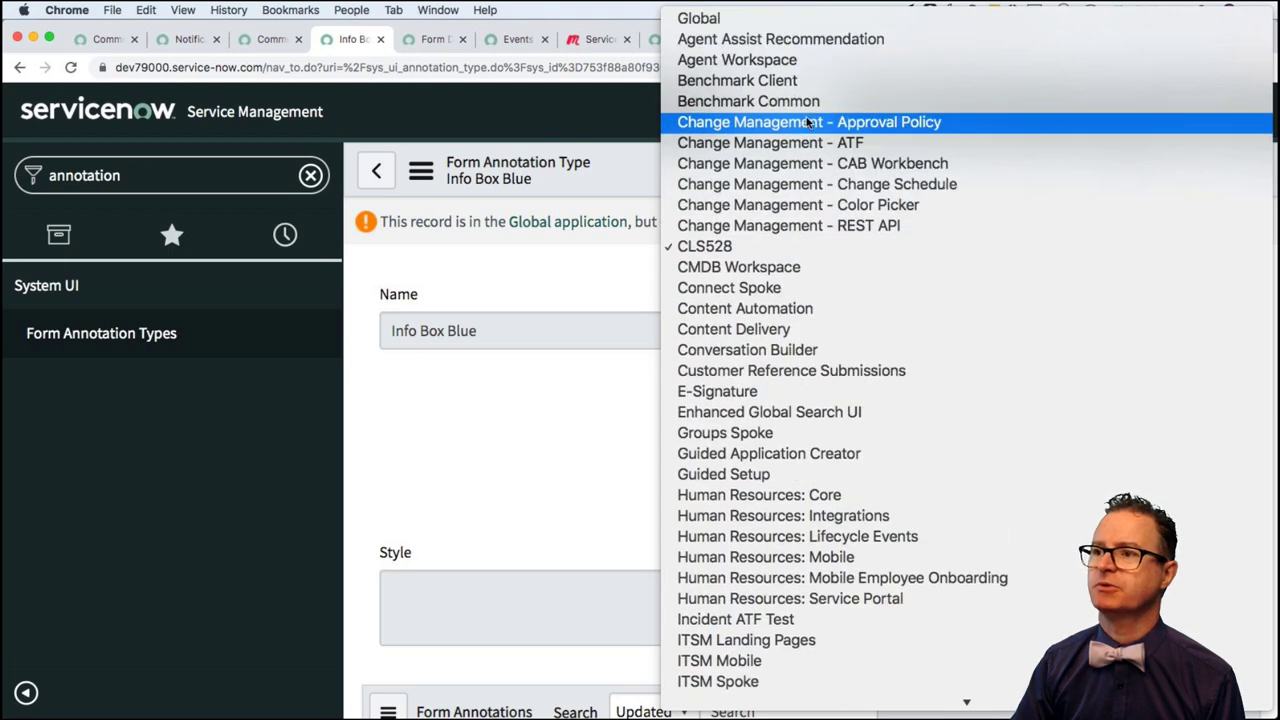
click(755, 20)
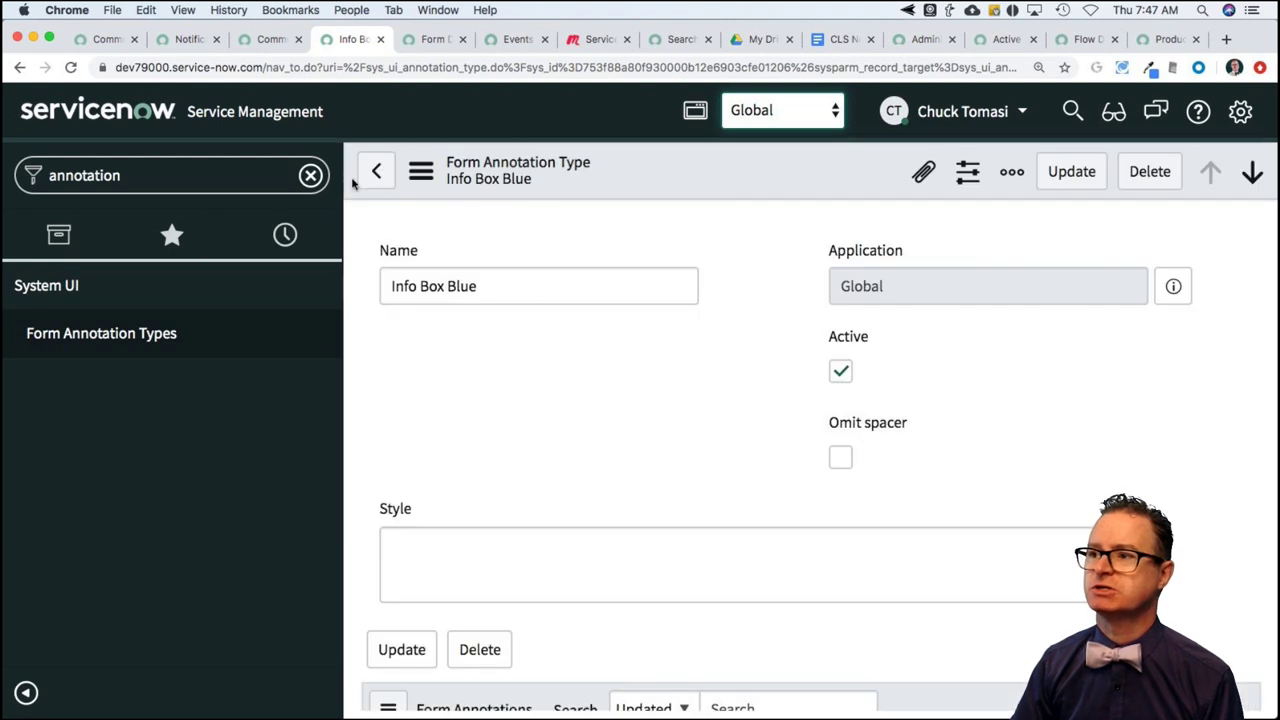
Step through Info Box Red, Line Separator, Section Details and Section Separator records
click(1251, 175)
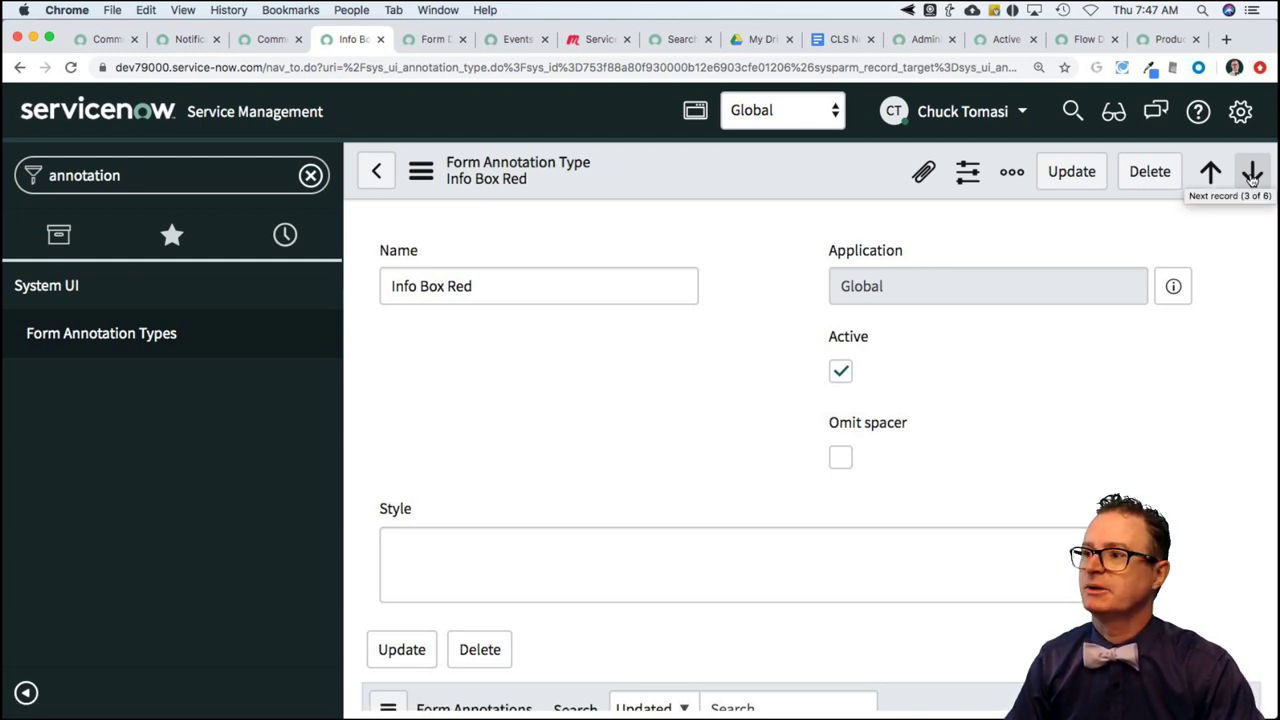
click(1251, 175)
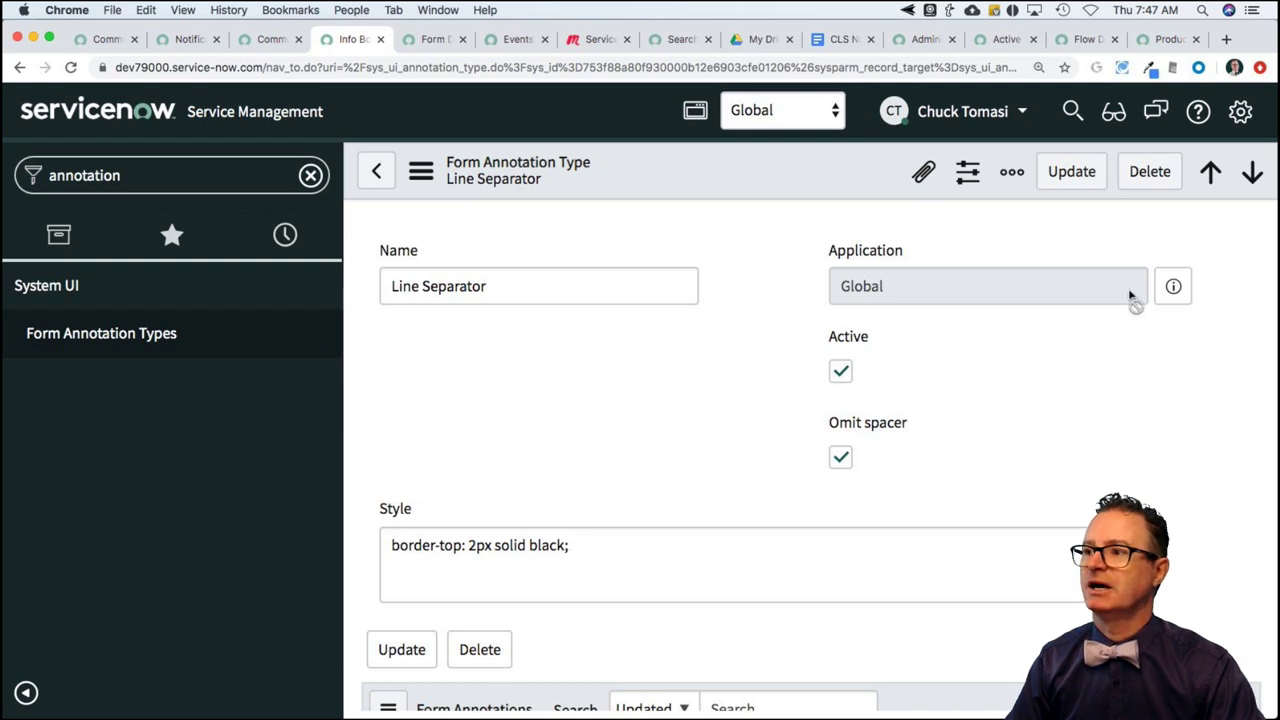
click(1250, 172)
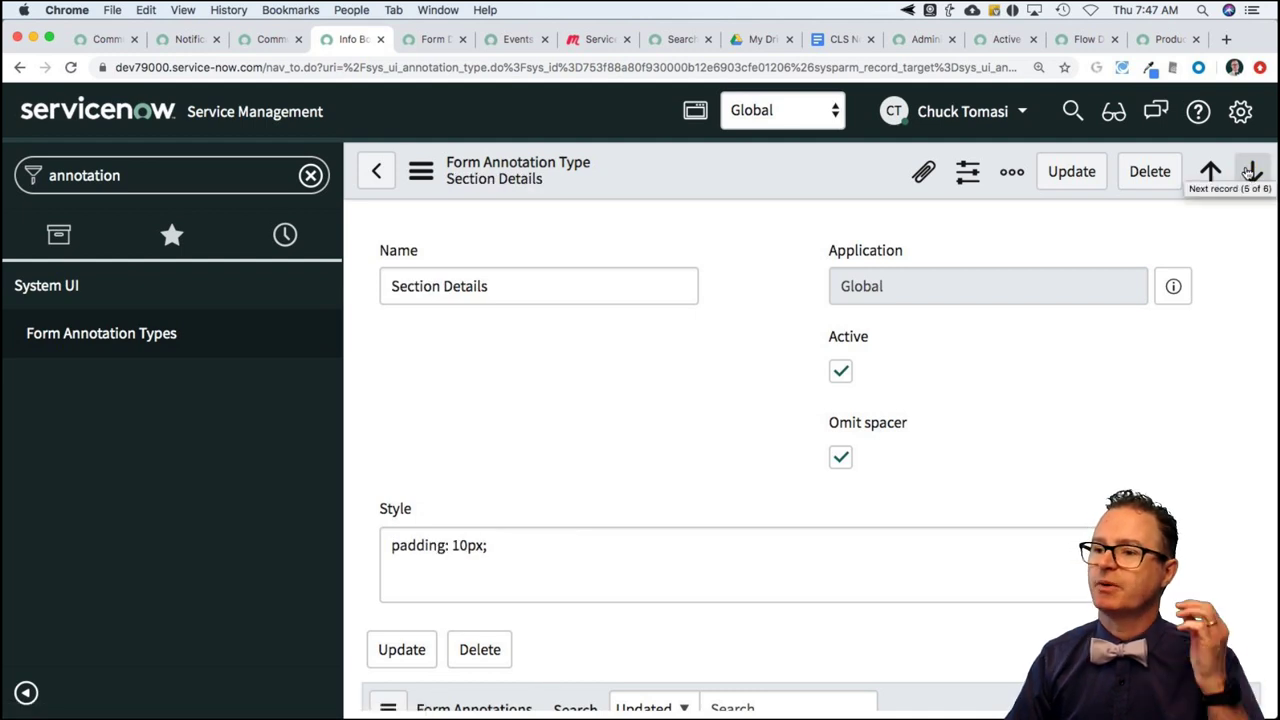
click(1250, 172)
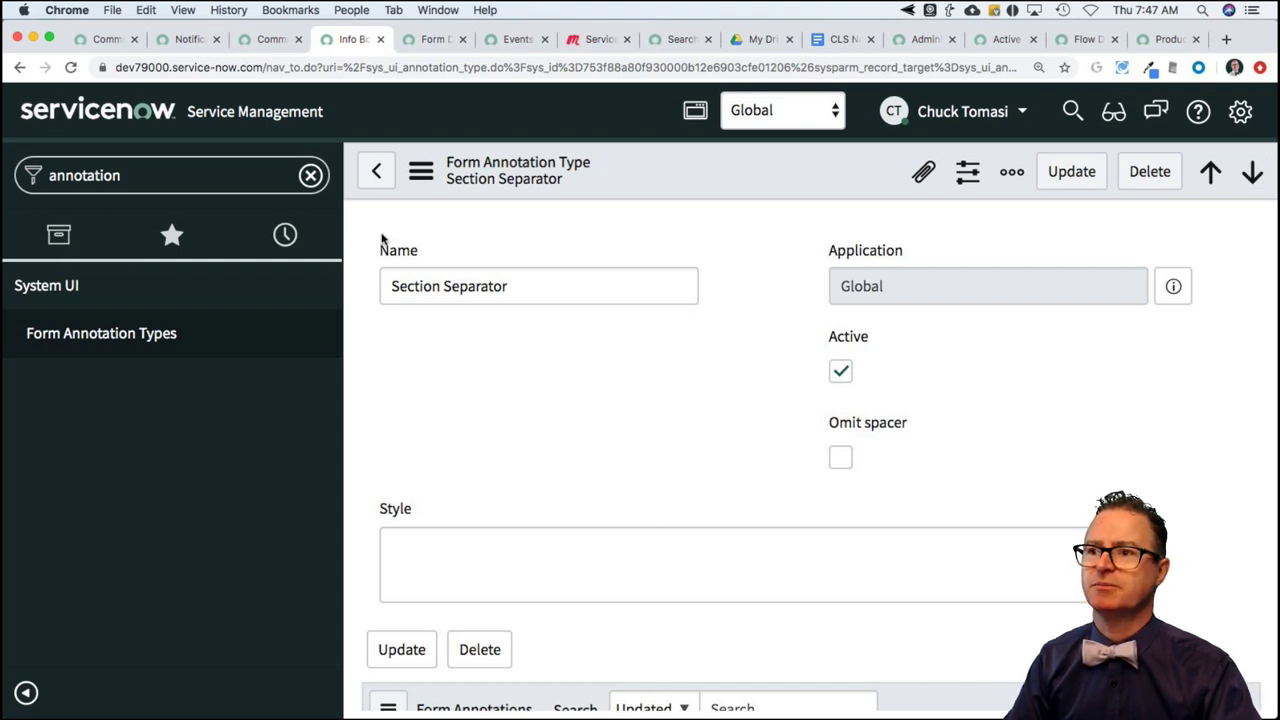
View the annotation type's Form Layout configuration and cancel without changes
click(419, 172)
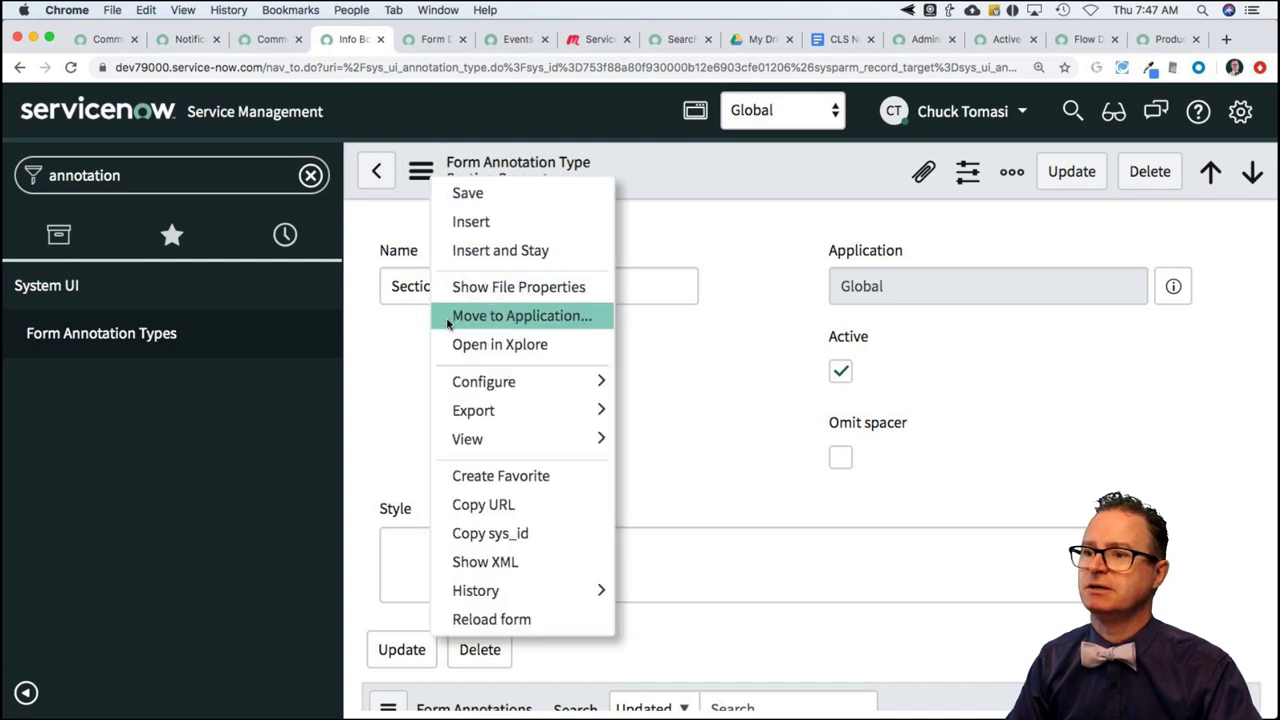
mouse_move(591, 383)
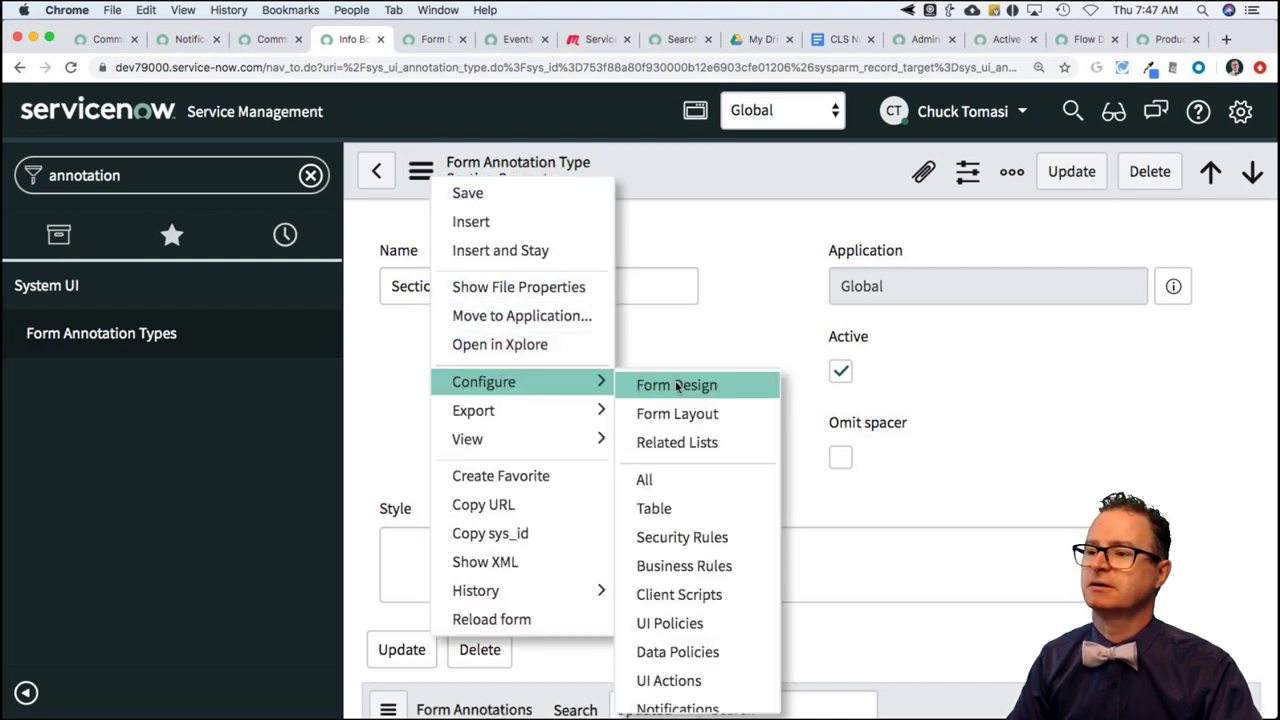
click(679, 415)
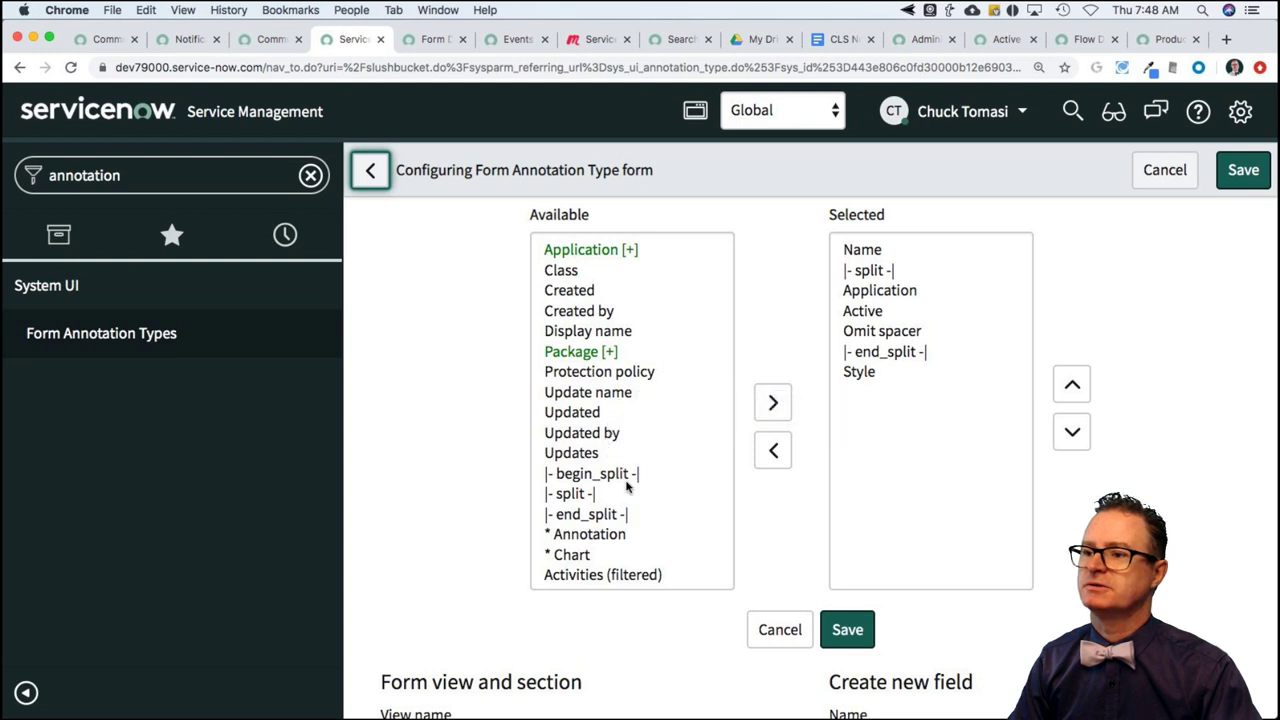
scroll(664, 498, down, 3)
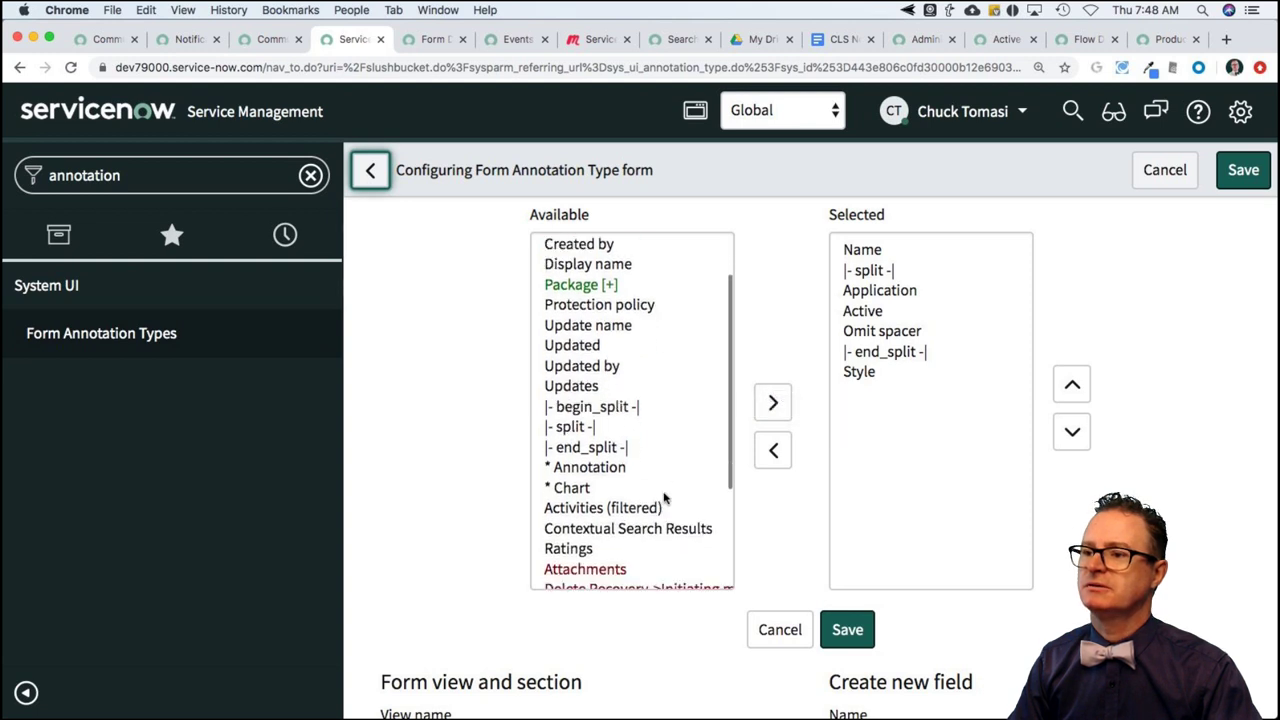
scroll(664, 498, up, 3)
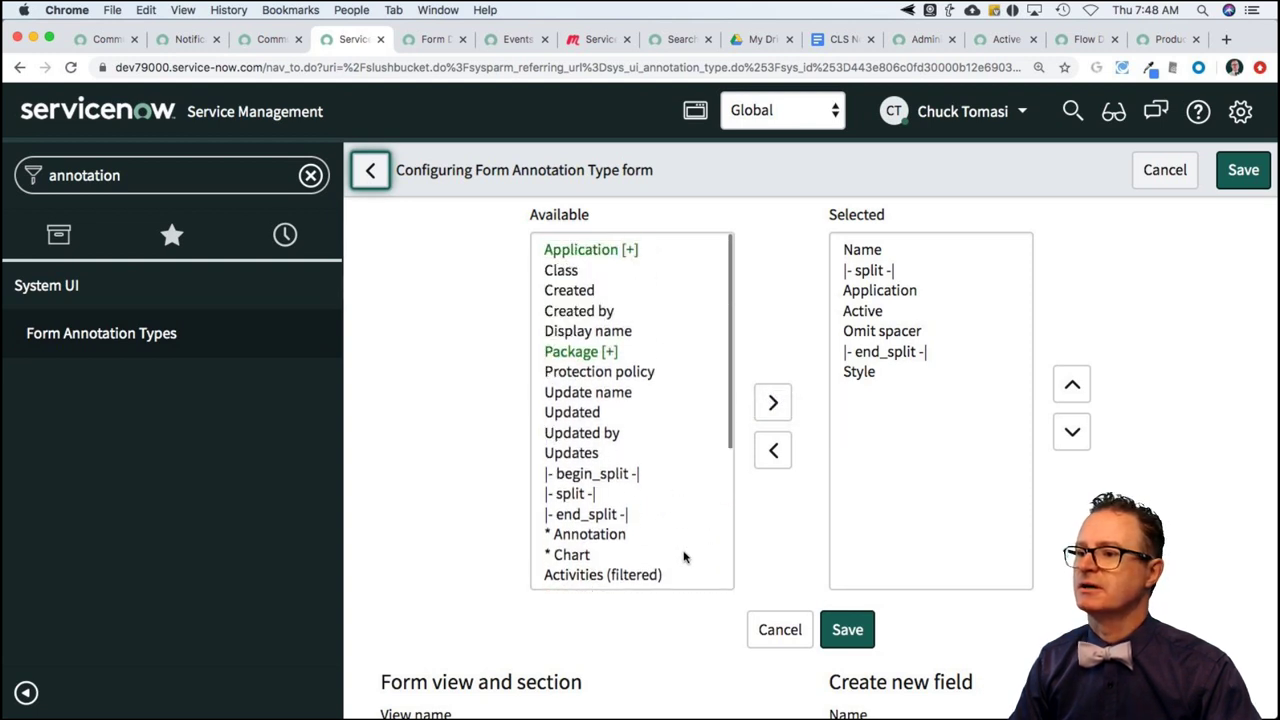
click(779, 634)
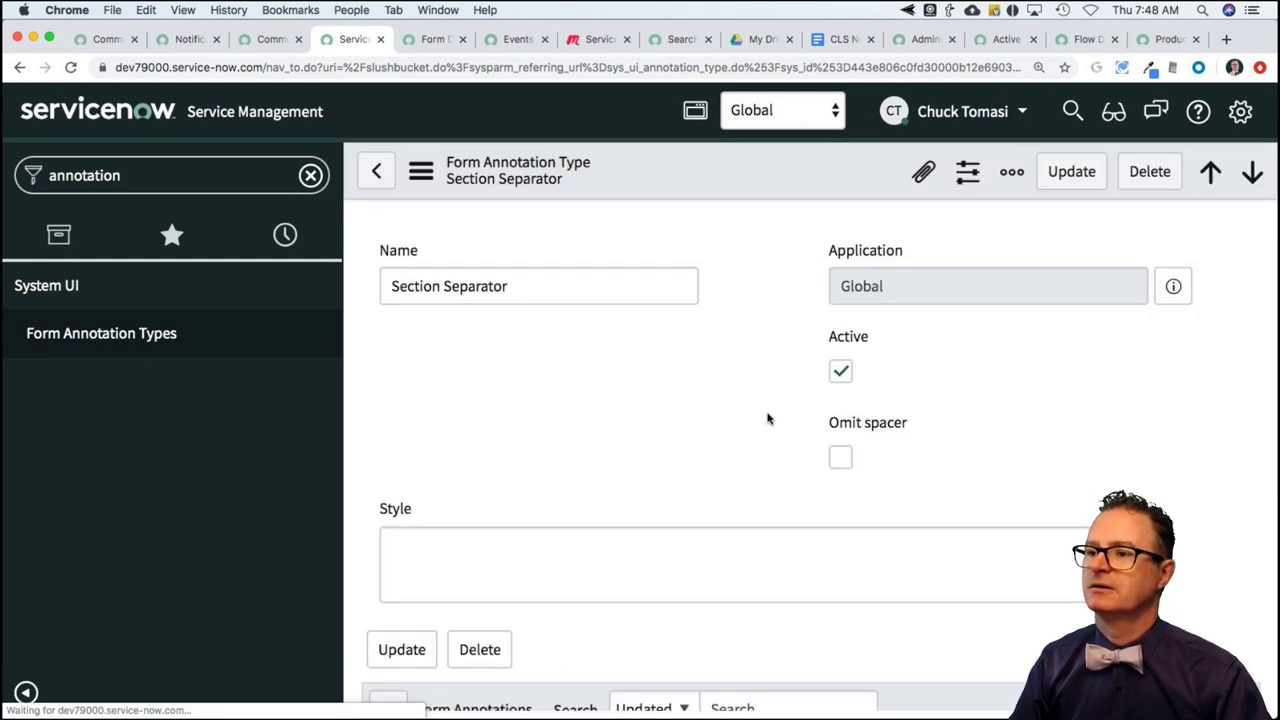
Go back and reopen the Form Annotation Types list from the navigator
scroll(758, 424, down, 5)
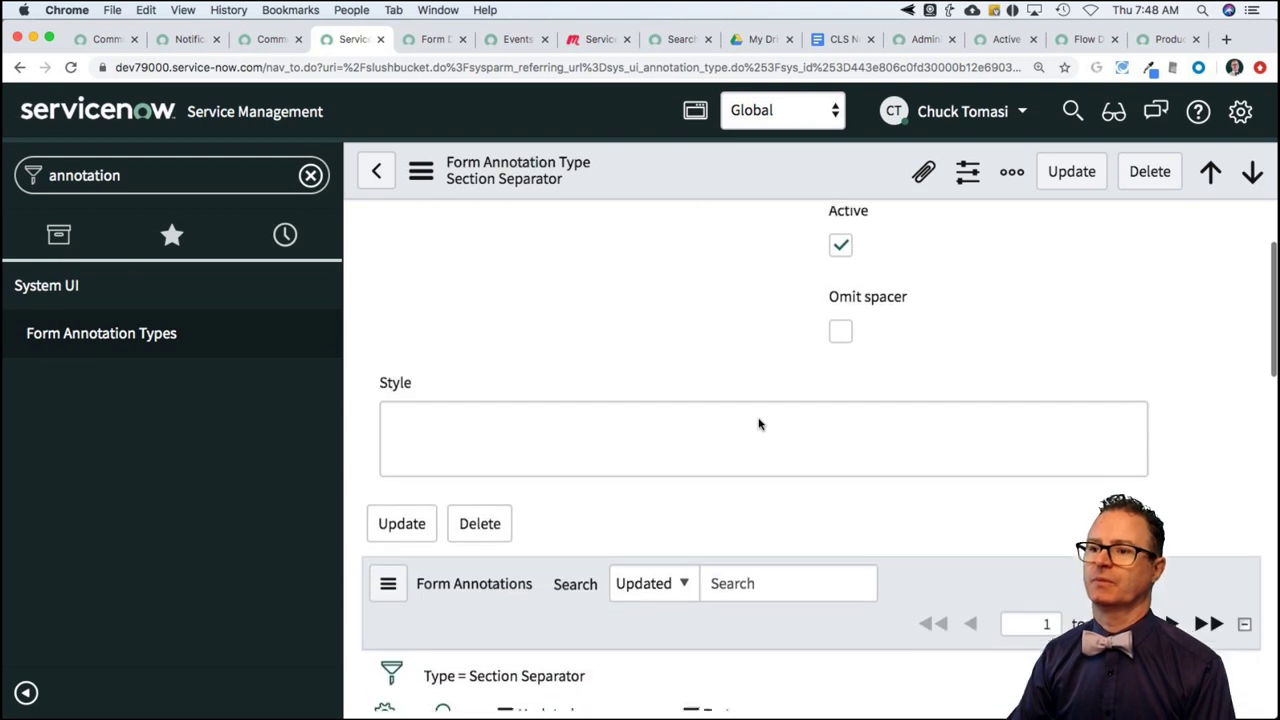
scroll(758, 418, up, 1)
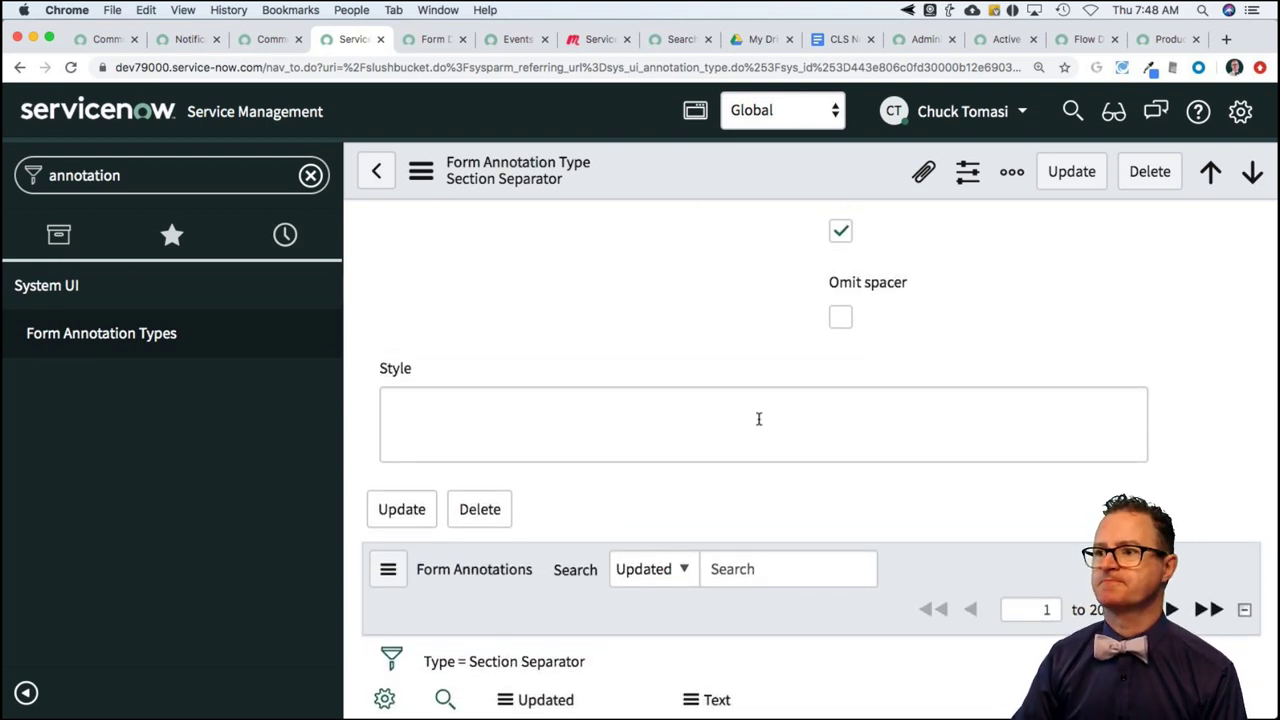
scroll(610, 395, up, 4)
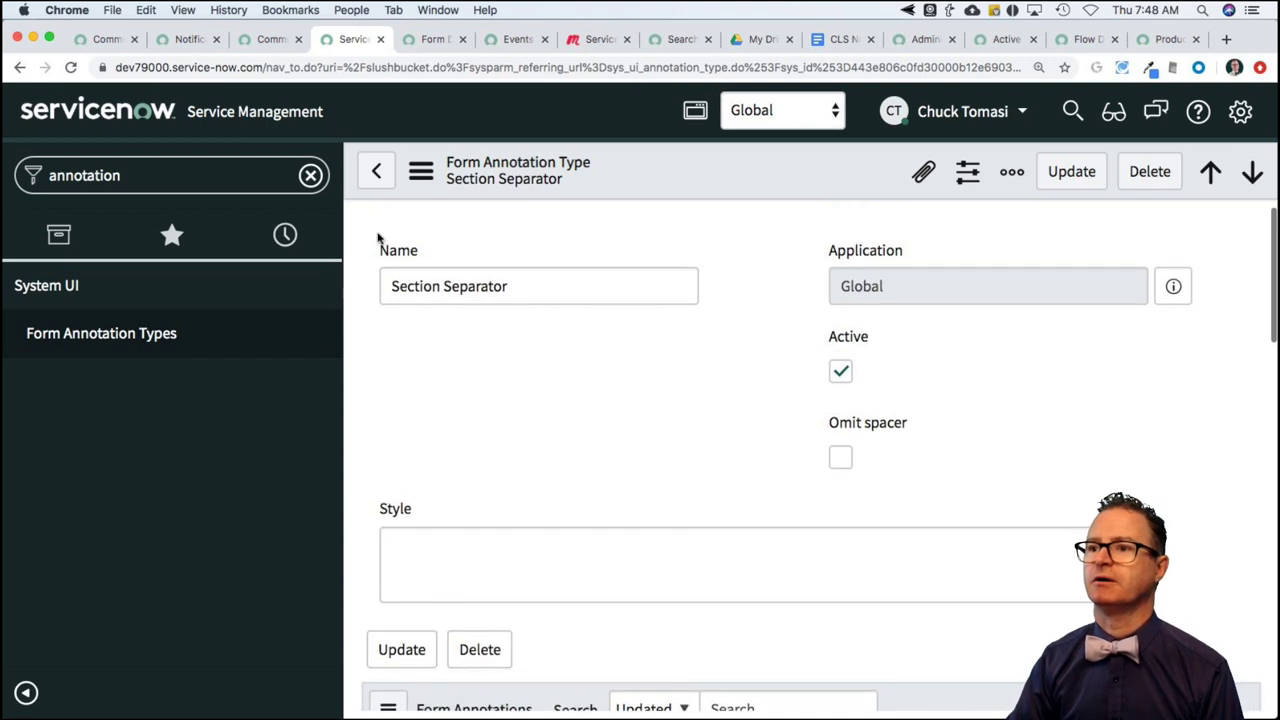
click(378, 173)
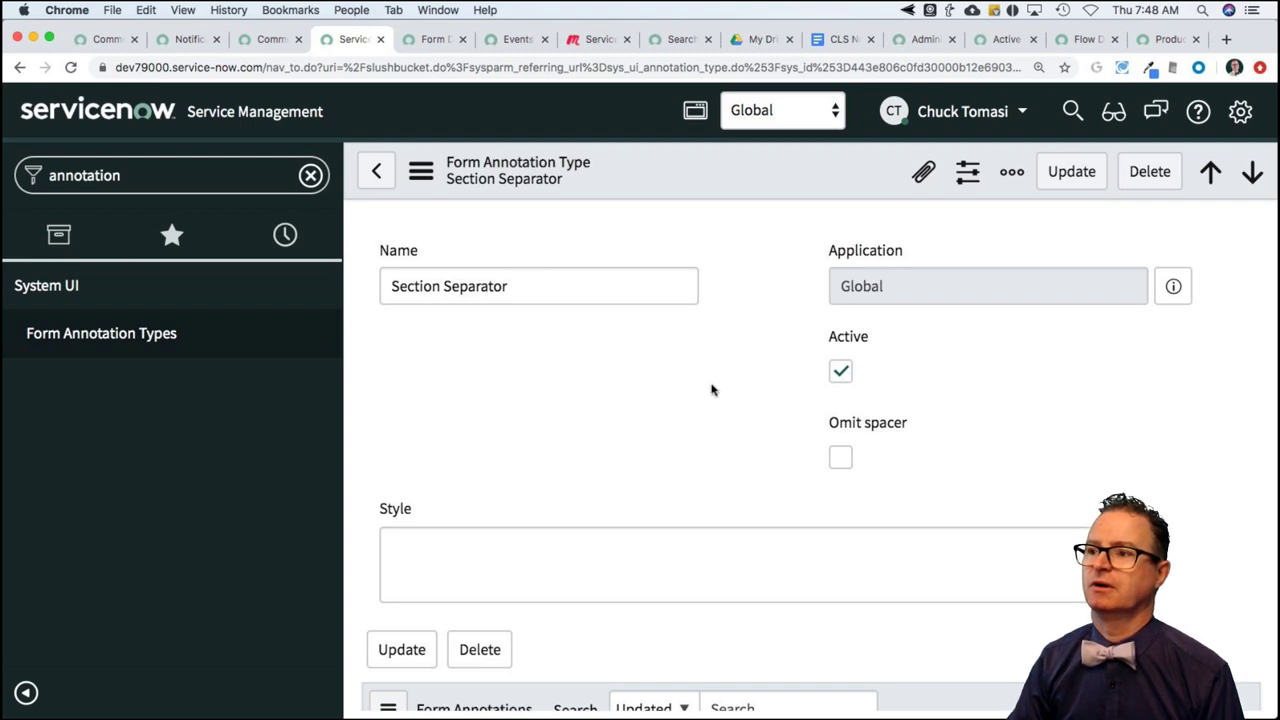
scroll(703, 390, down, 1)
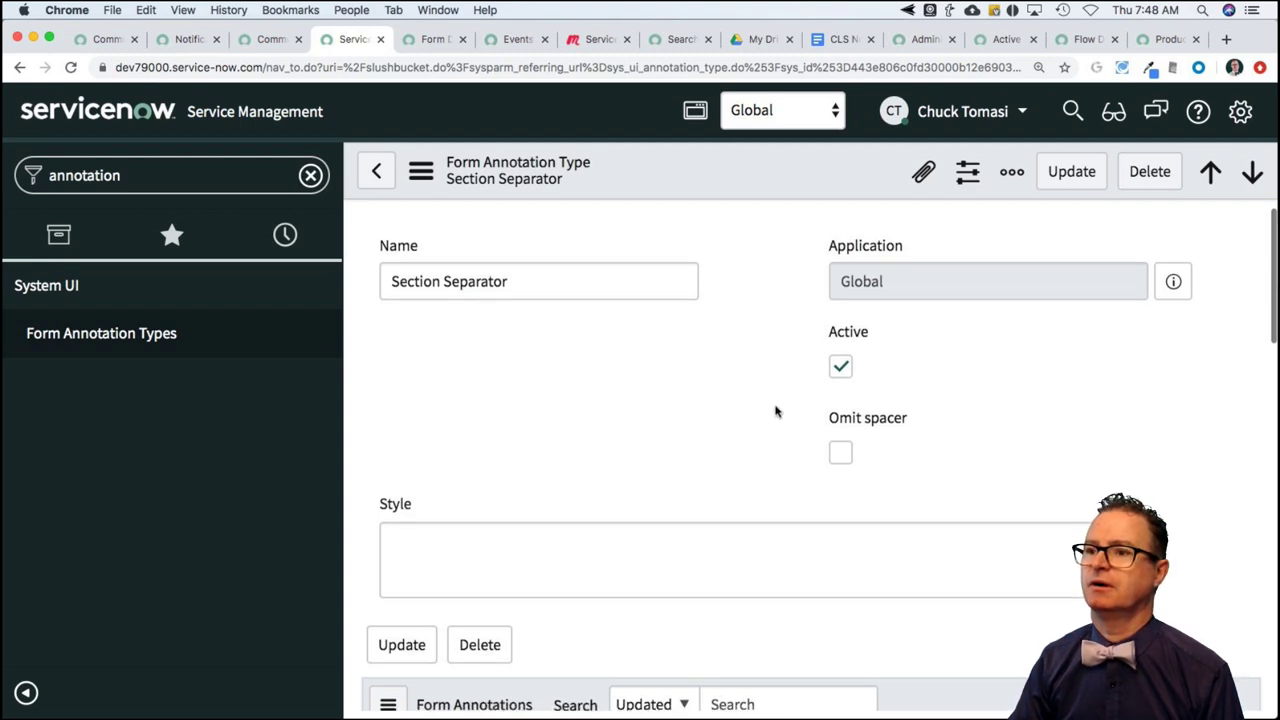
click(63, 334)
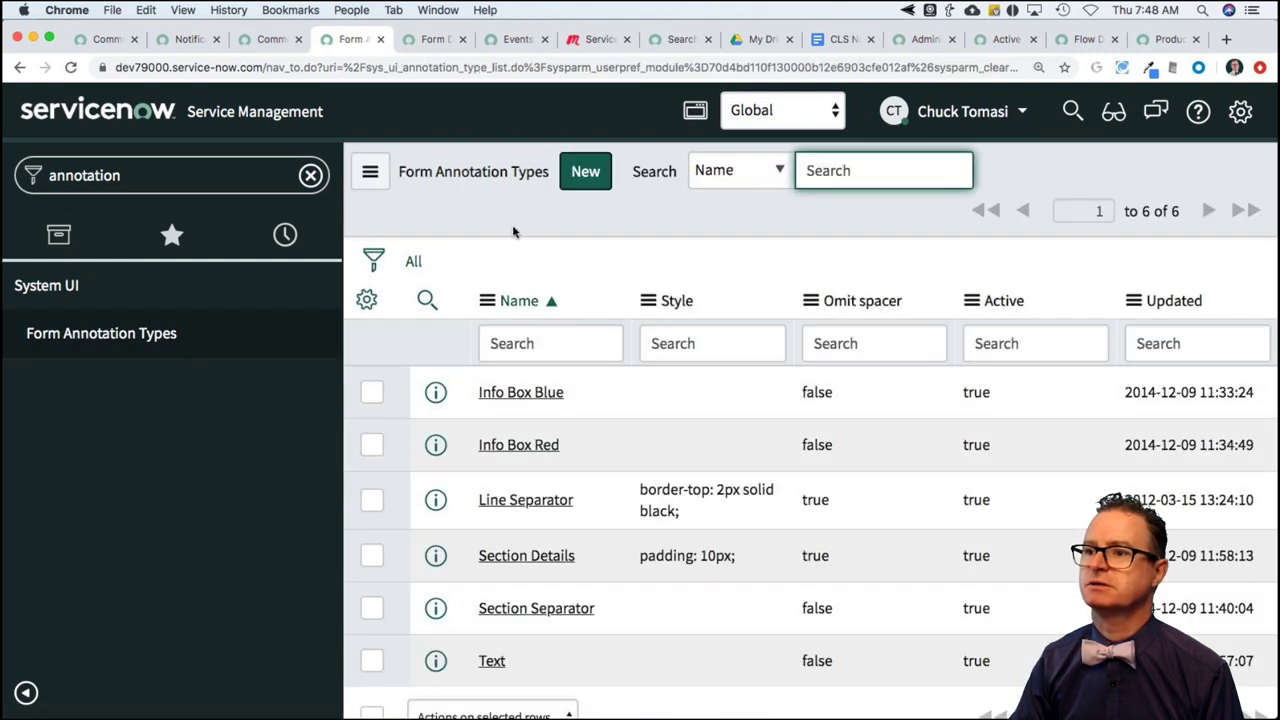
Create a new form annotation type named 'Simple' with an empty Style and submit it
click(585, 172)
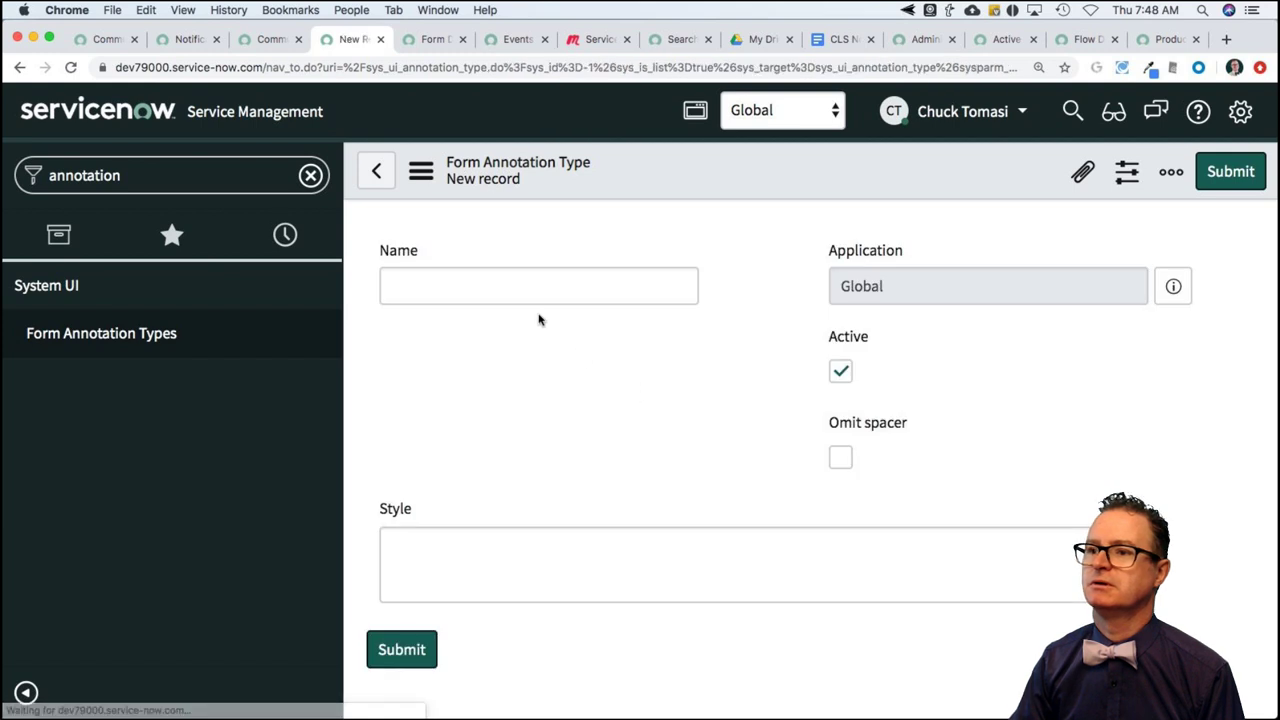
click(506, 286)
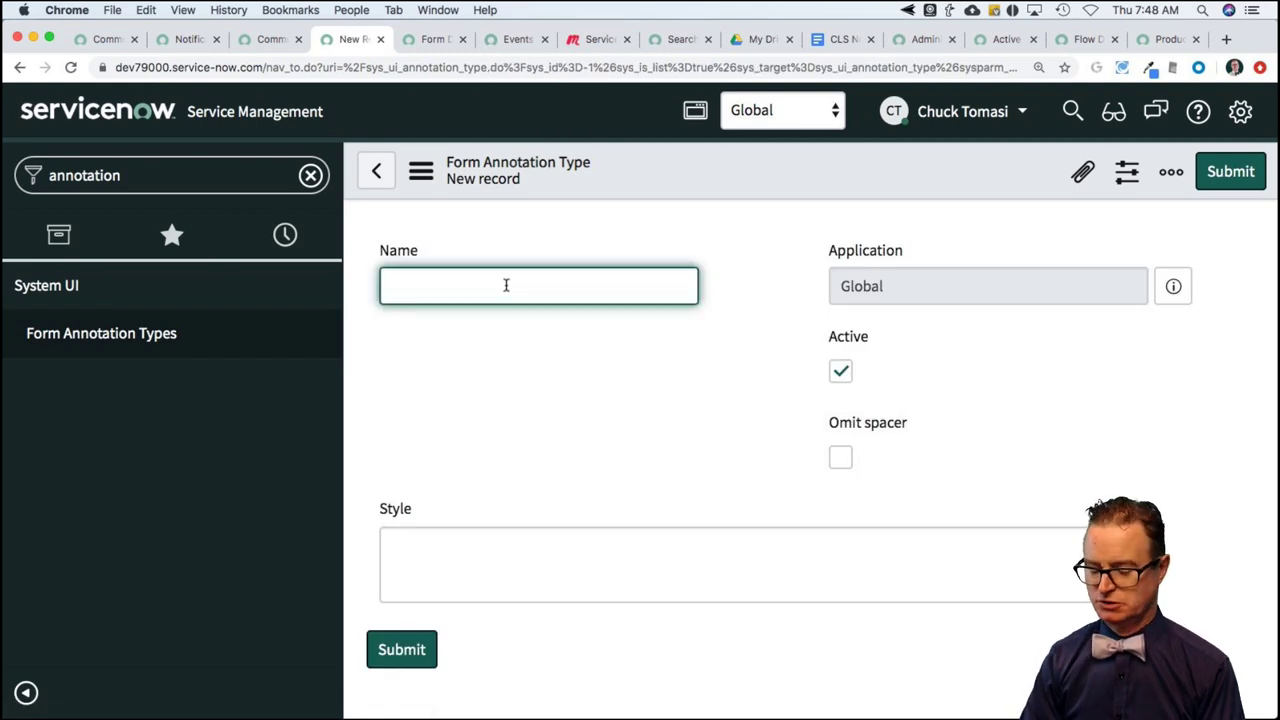
text(Simple)
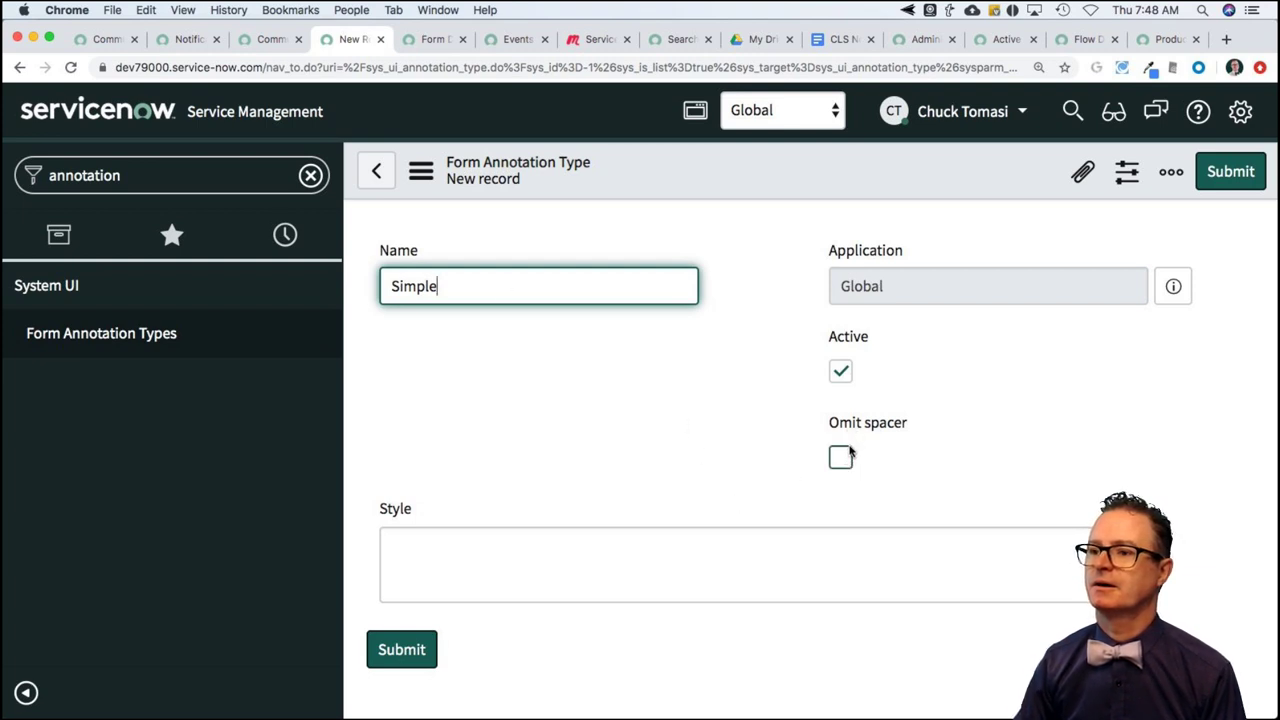
click(532, 553)
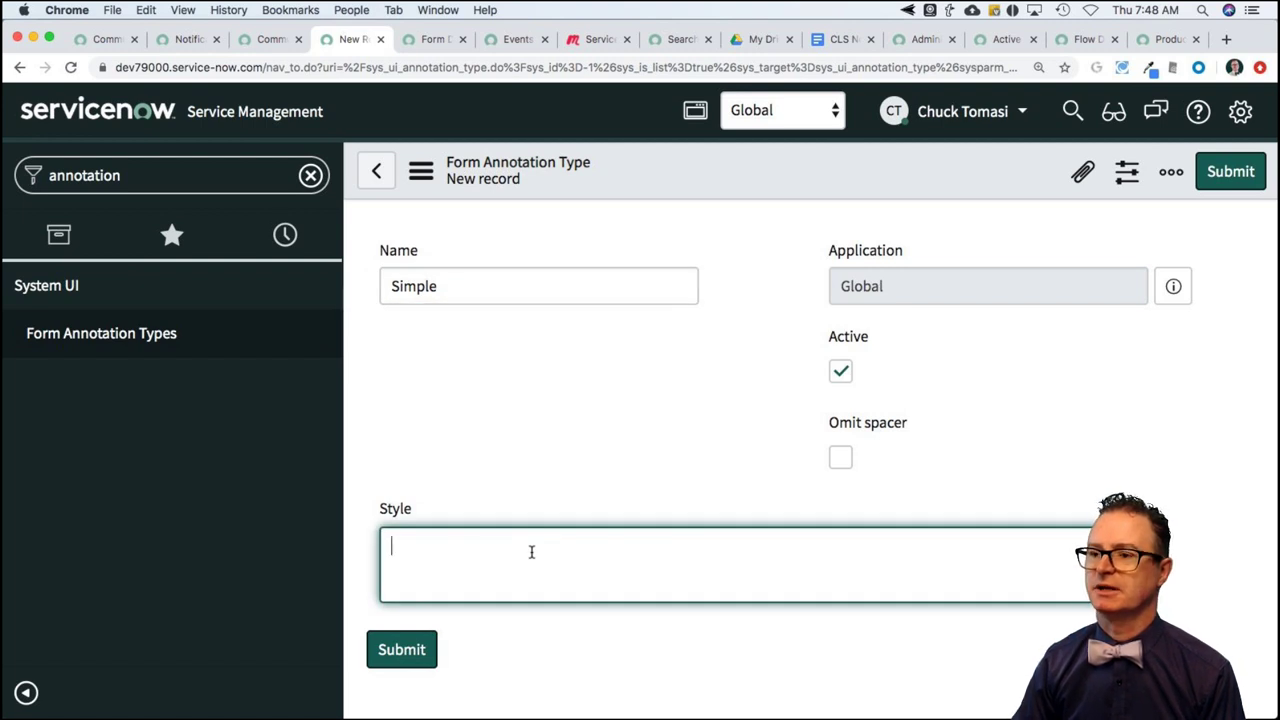
click(427, 647)
click(427, 647)
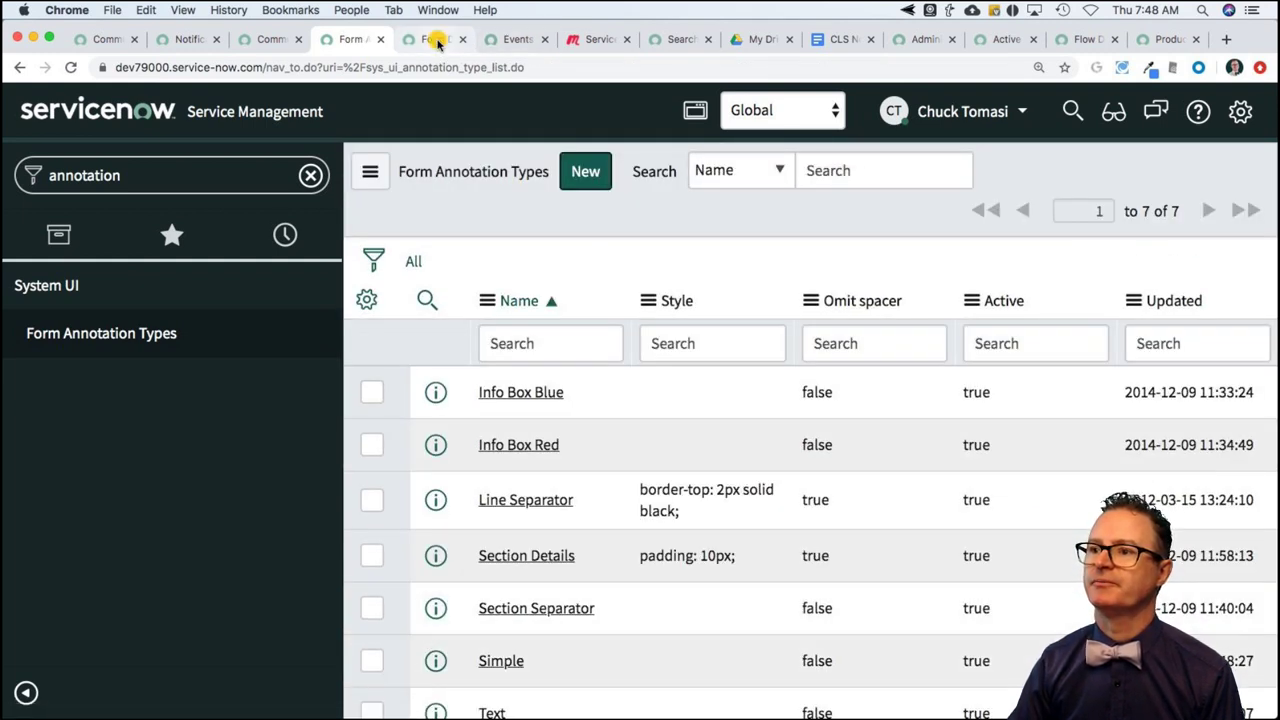
Reload Form Design, set the current application scope to CLS528, and return to Form Design
click(438, 42)
key(super+r)
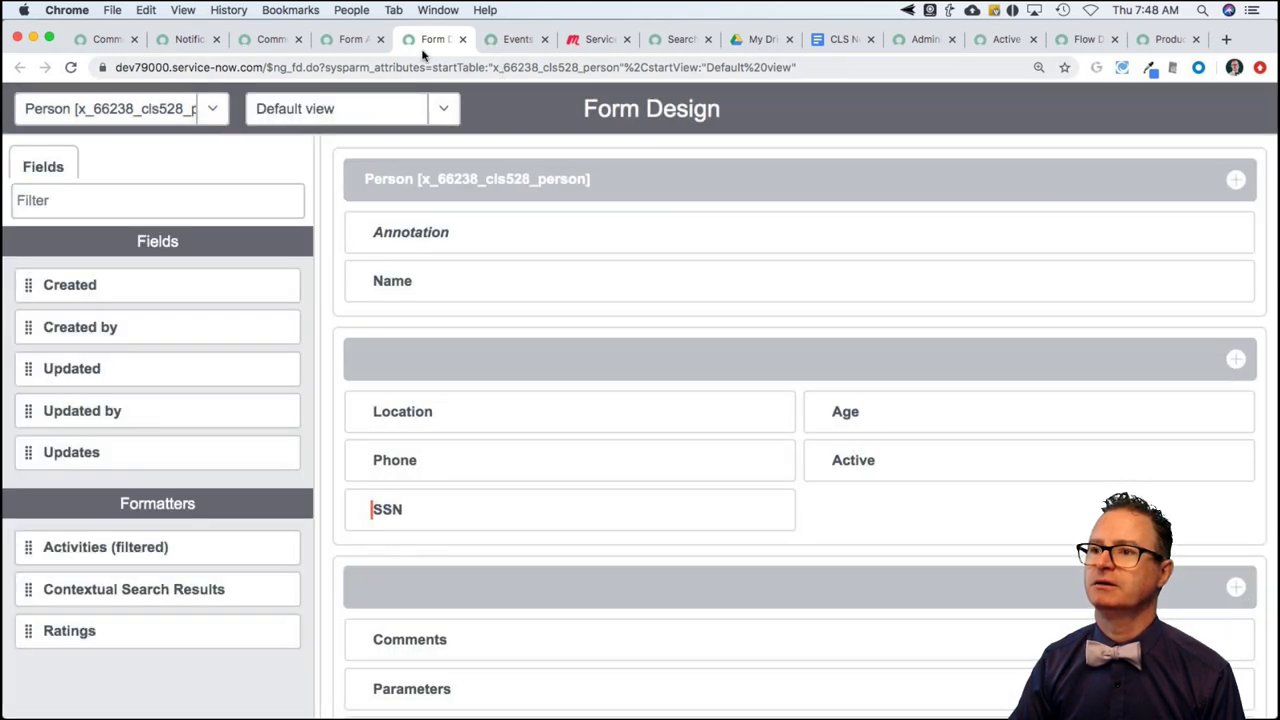
click(345, 40)
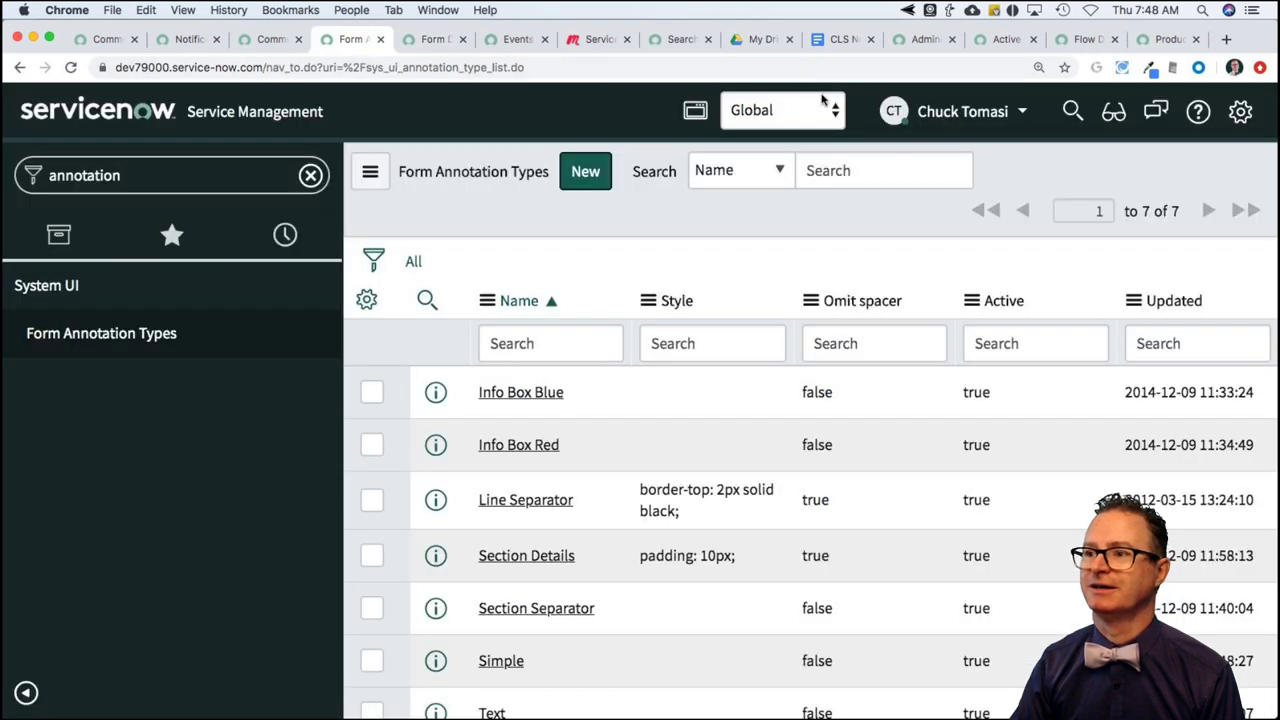
click(793, 113)
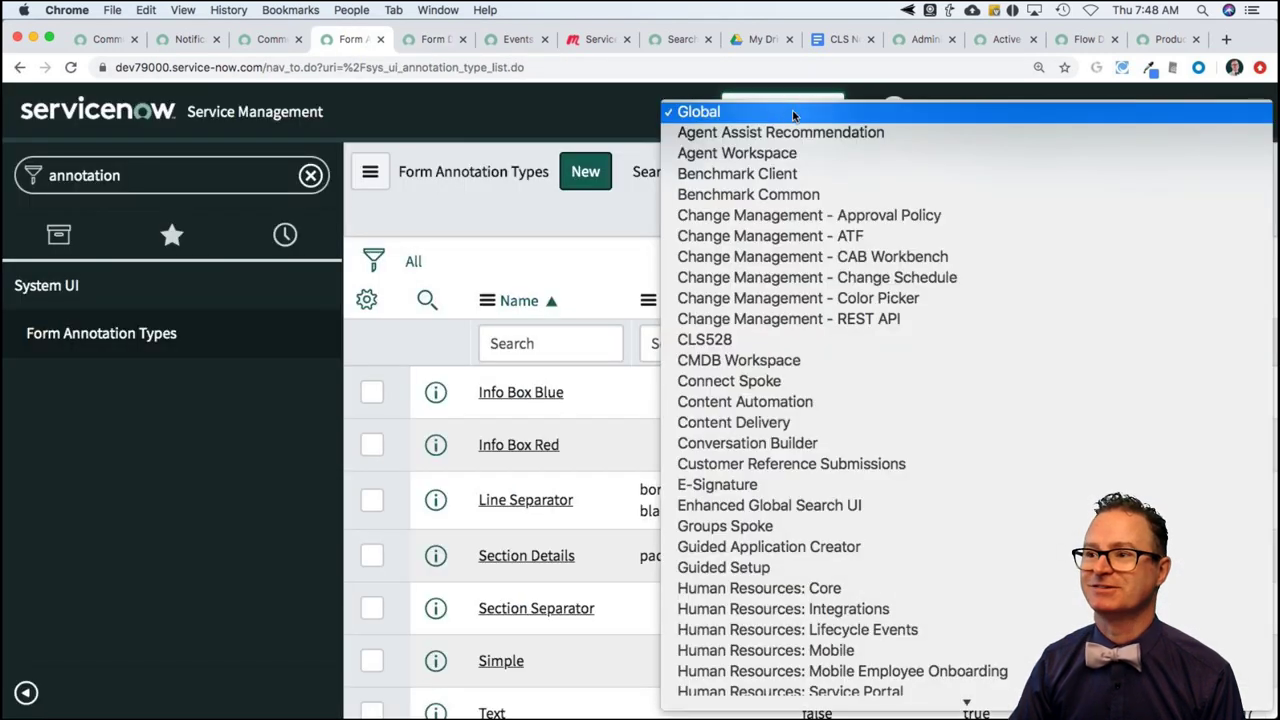
click(793, 345)
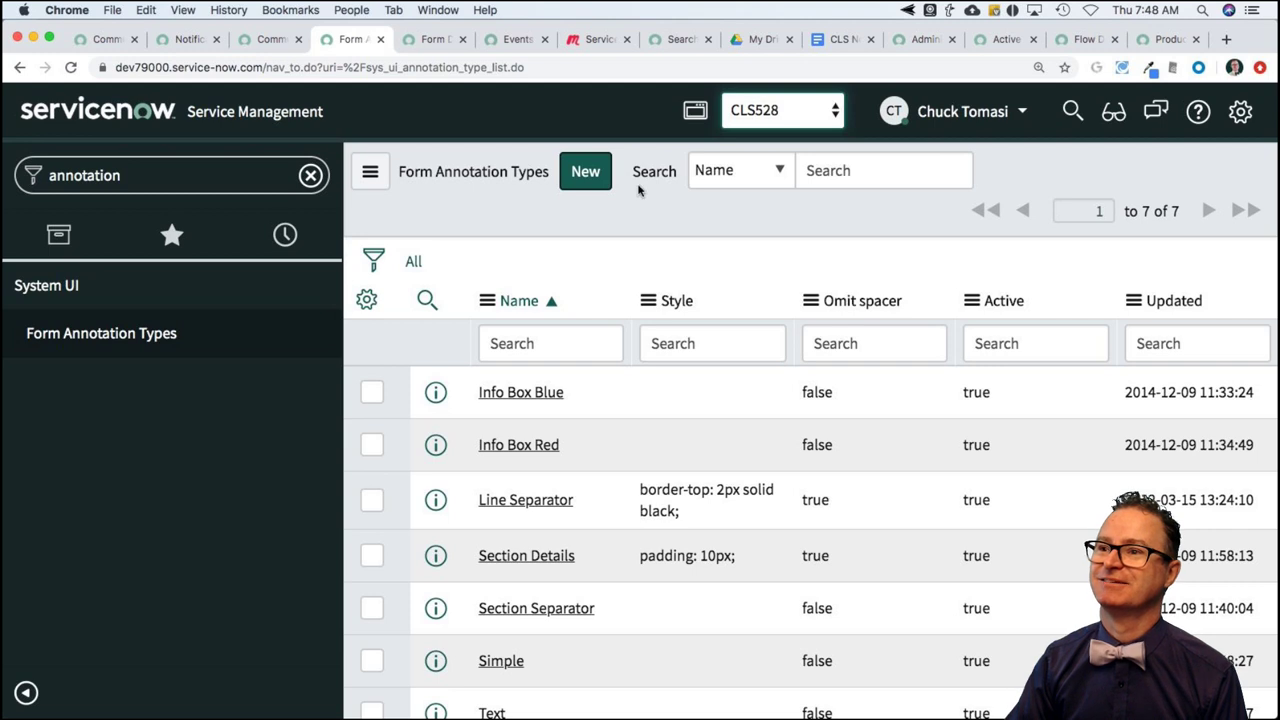
click(436, 40)
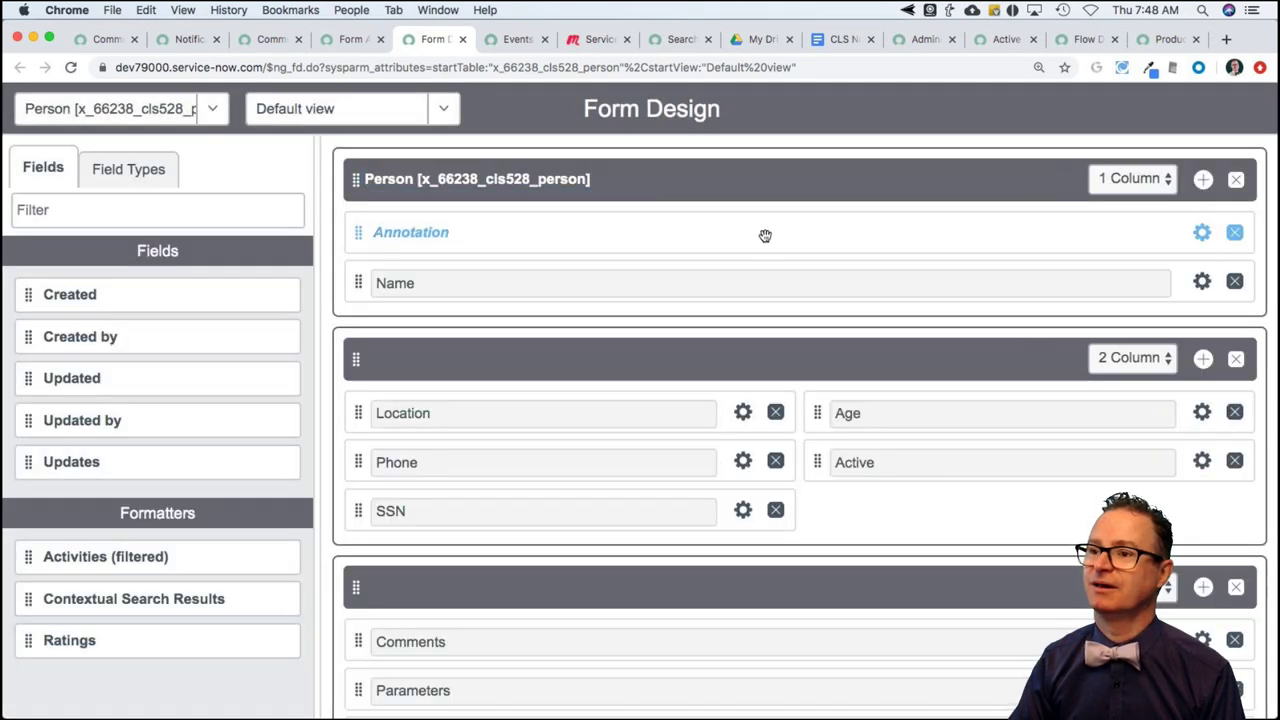
Set the welcome annotation's Annotation Type to Simple and save the Person layout
click(1203, 235)
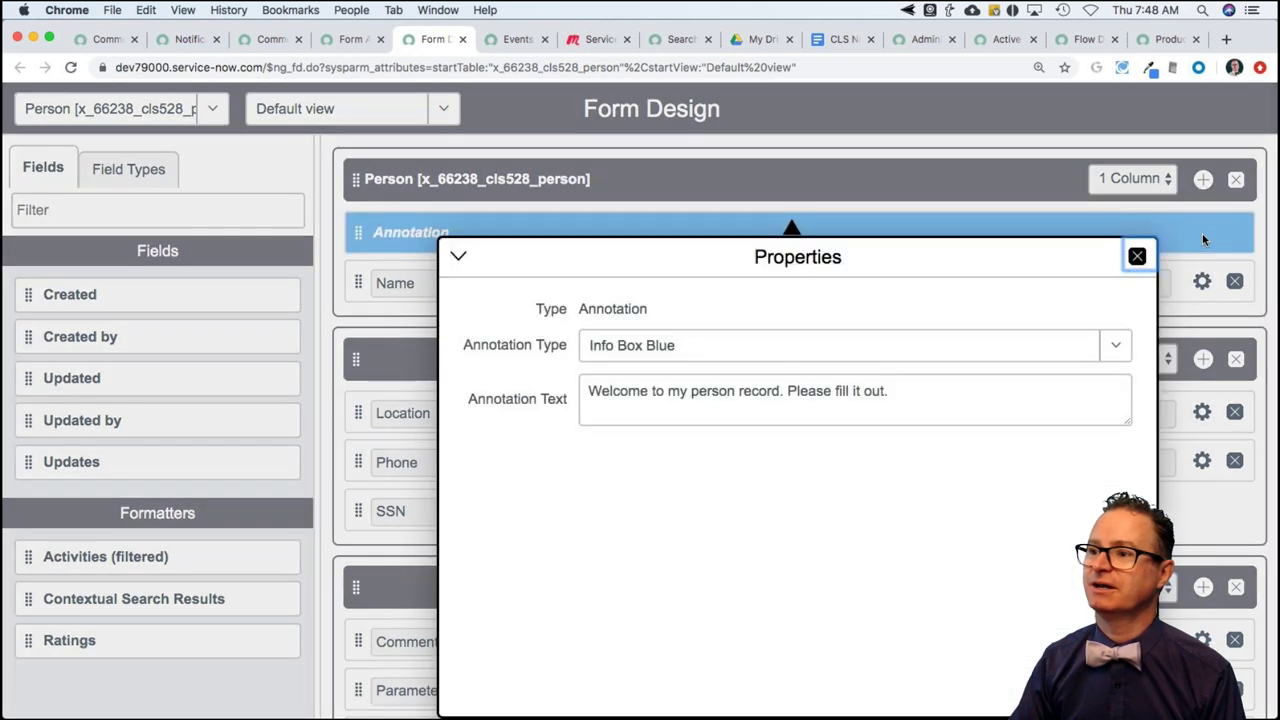
click(816, 347)
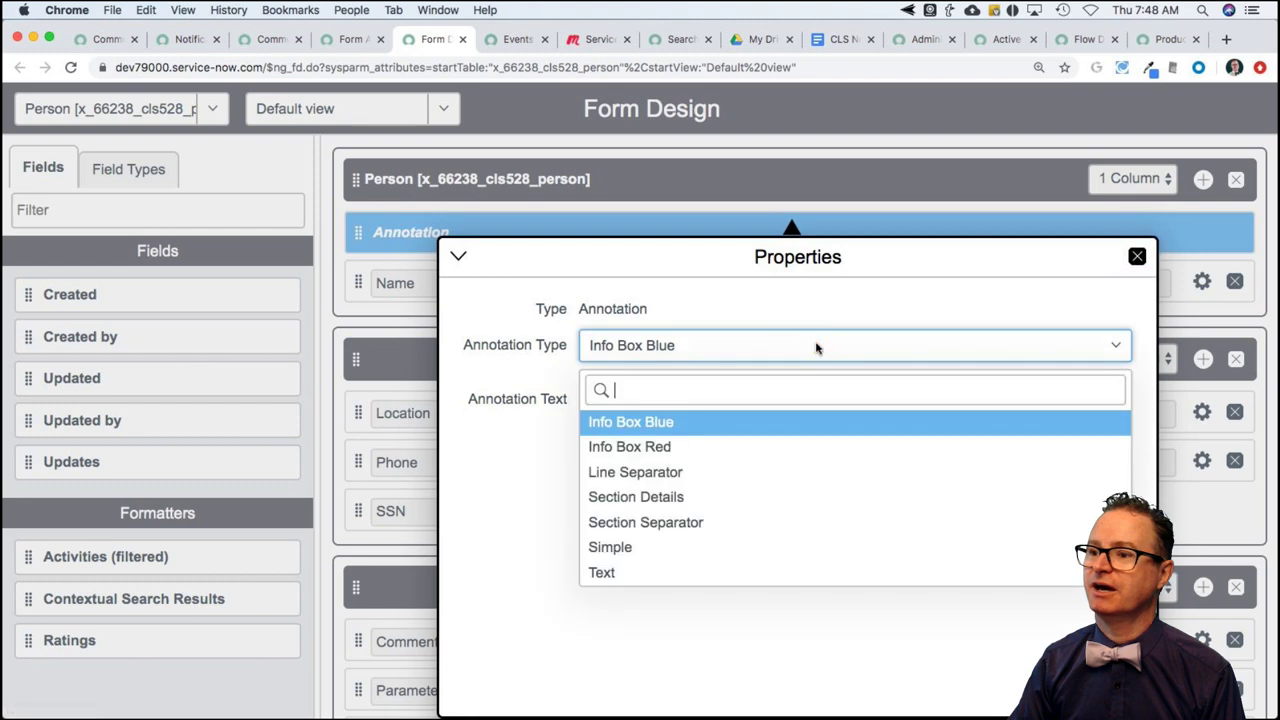
click(757, 553)
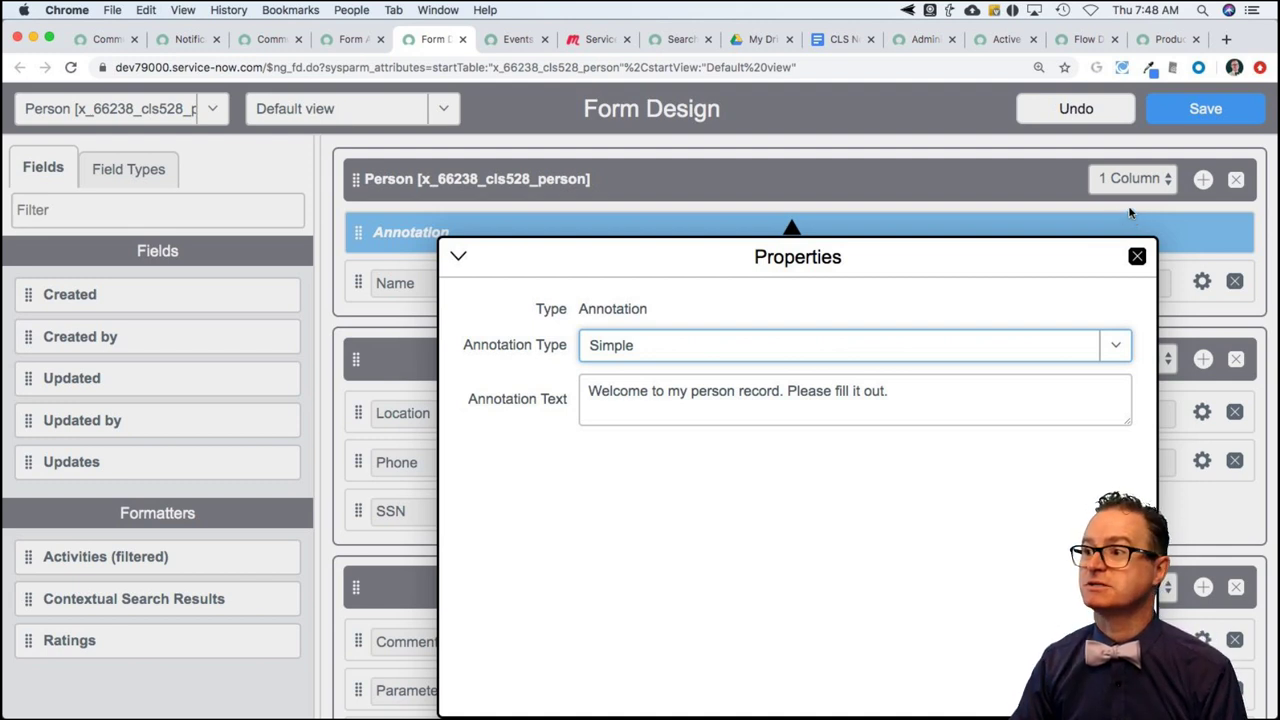
click(1137, 257)
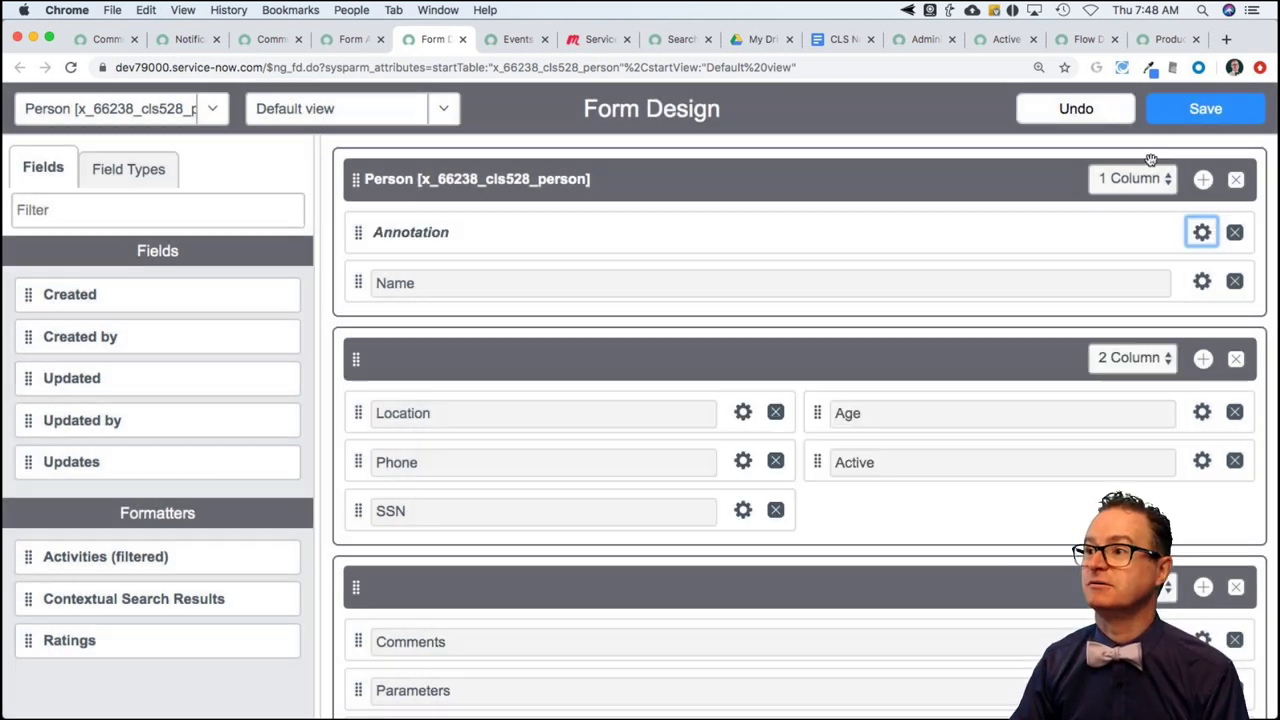
click(1196, 110)
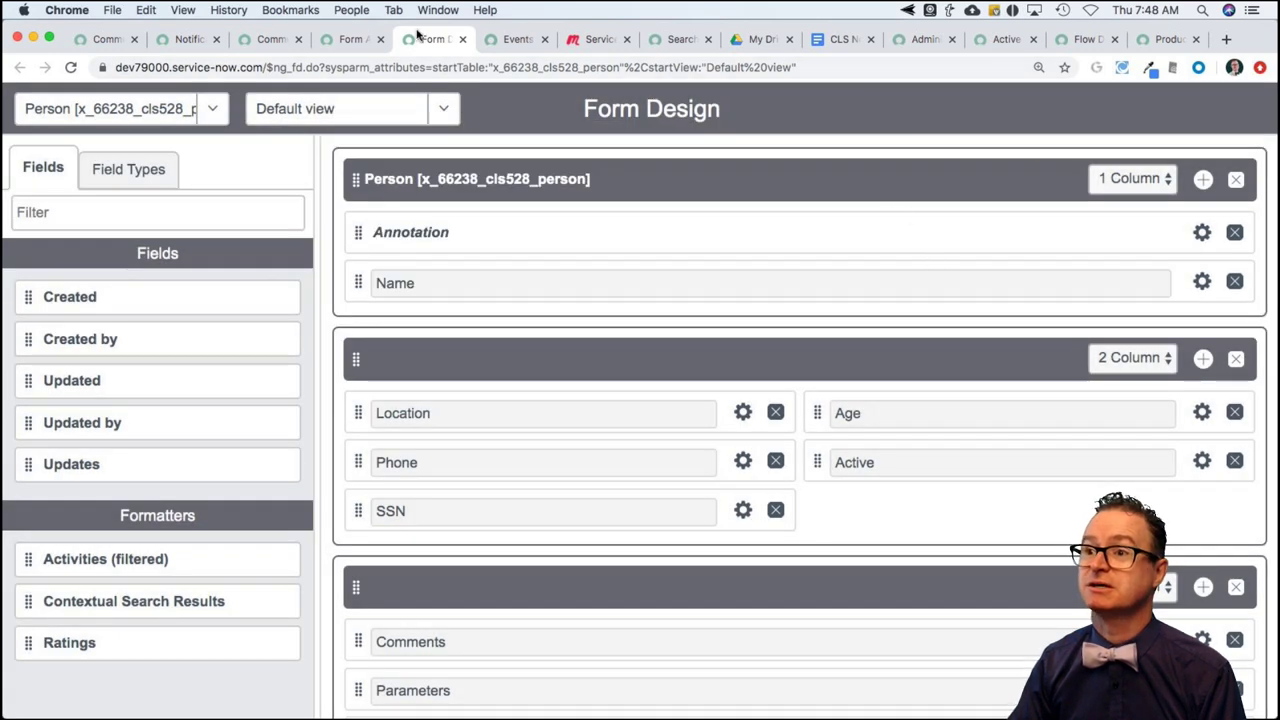
Open the Person record from navigator History and select the plain-text welcome message
click(362, 39)
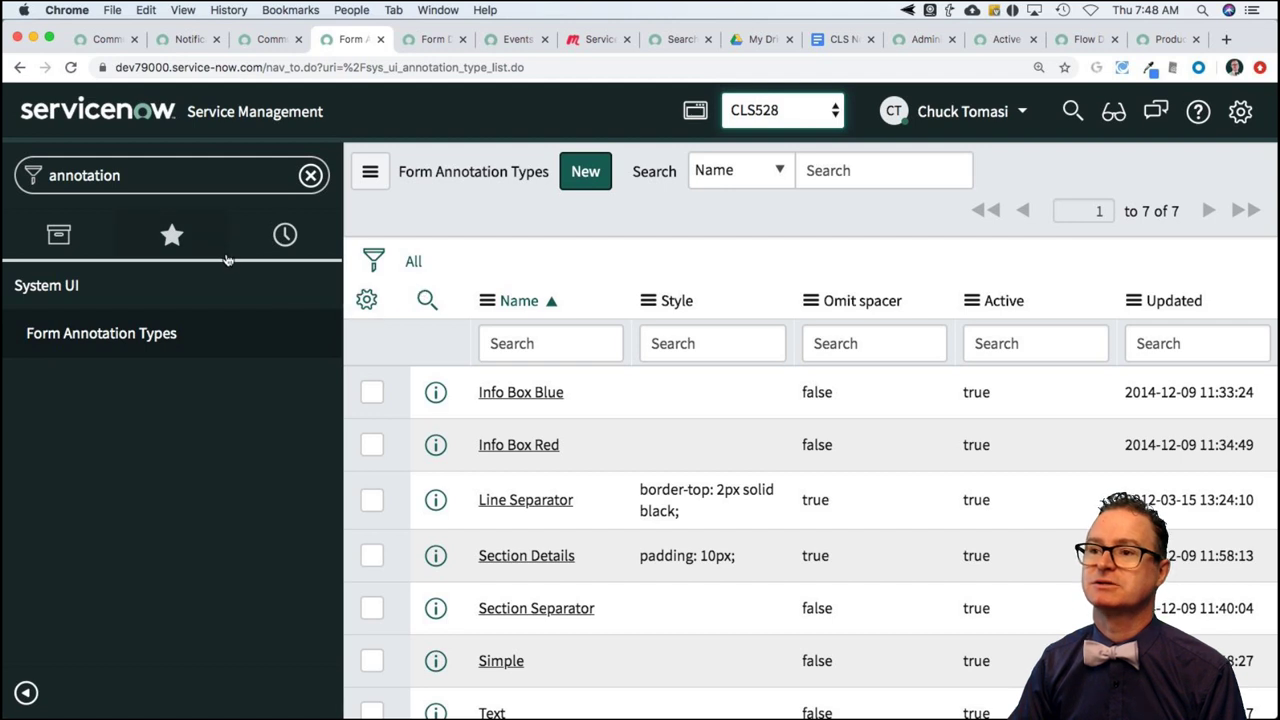
click(276, 238)
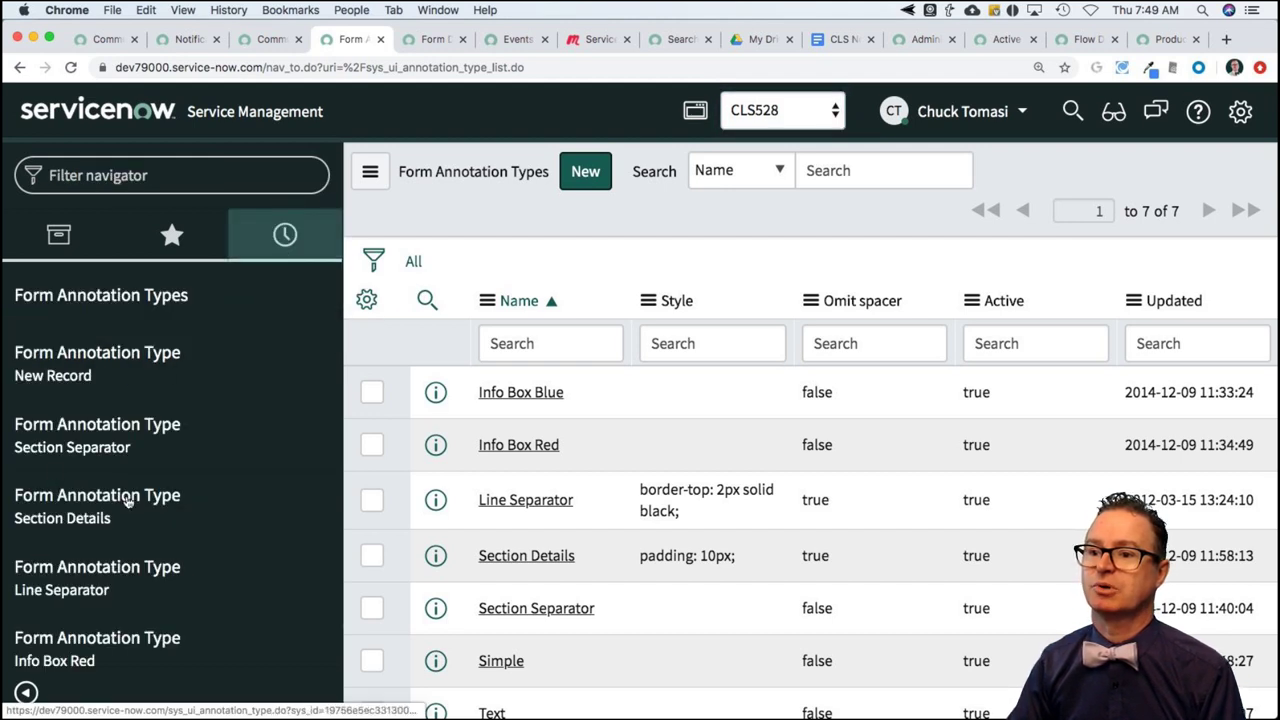
scroll(128, 502, down, 2)
scroll(128, 502, down, 5)
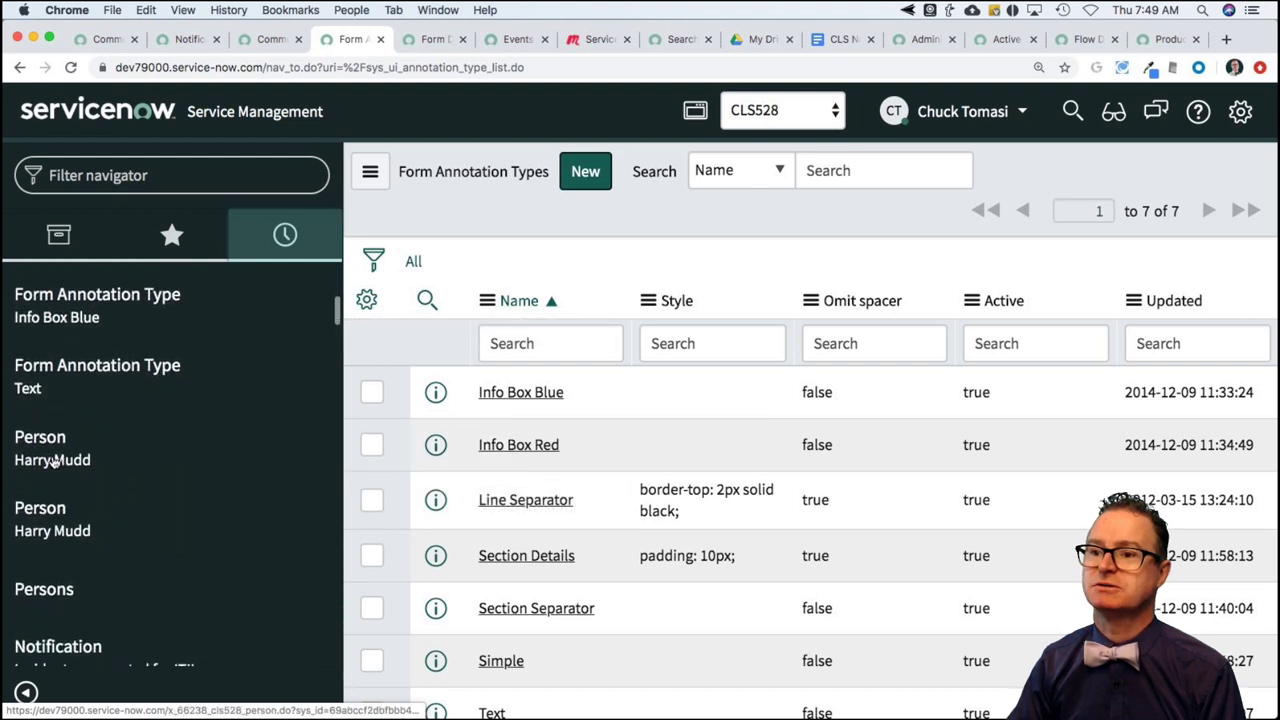
click(52, 458)
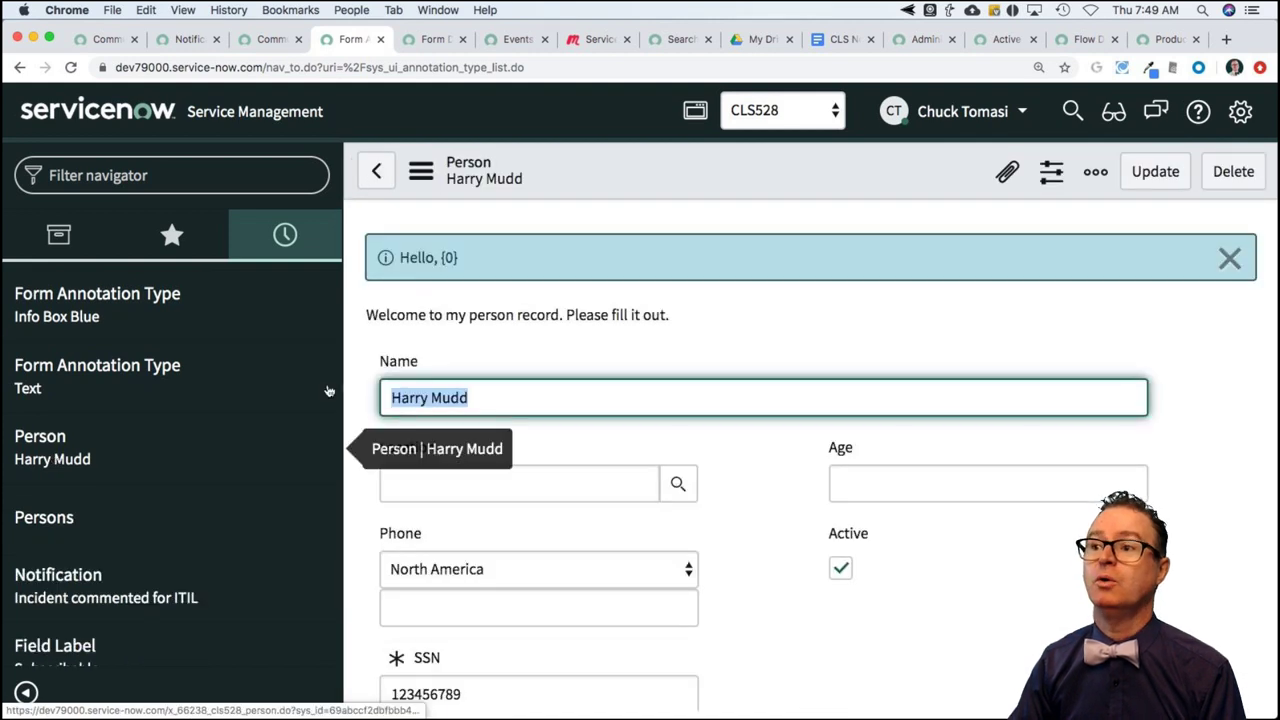
drag(695, 315, 368, 313)
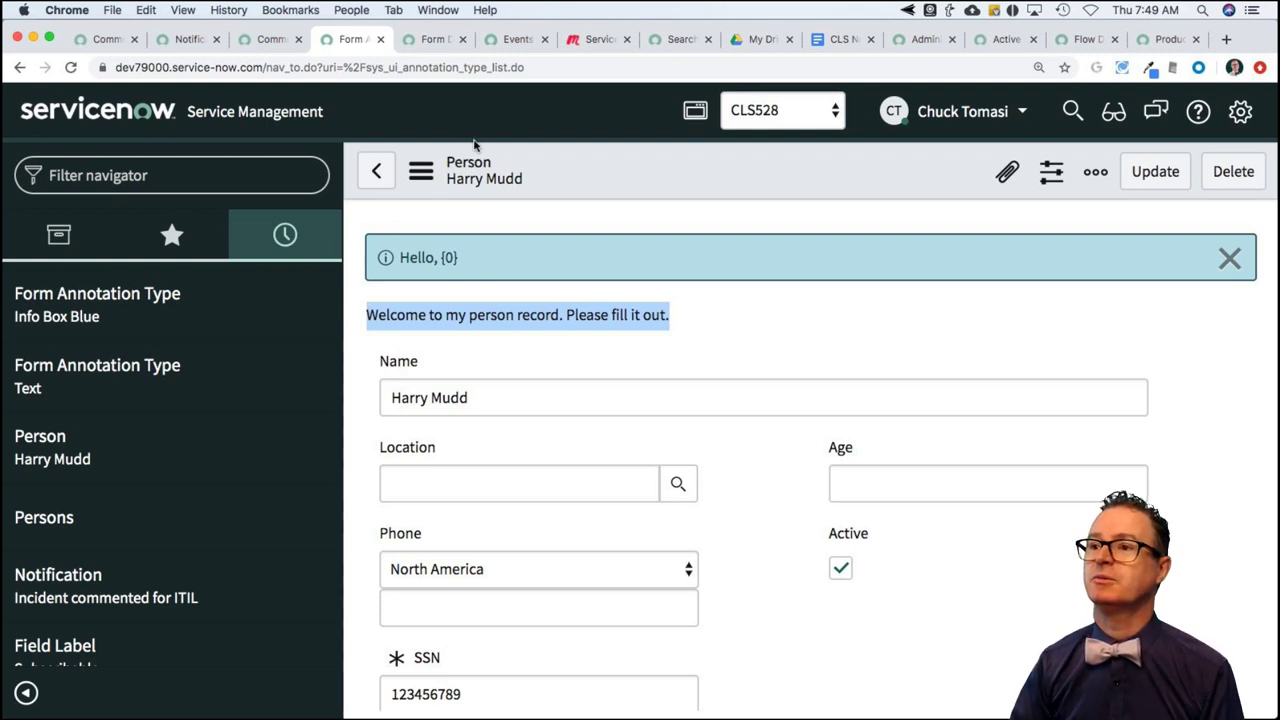
Reopen the Form Annotation Types list from the navigator History
click(432, 42)
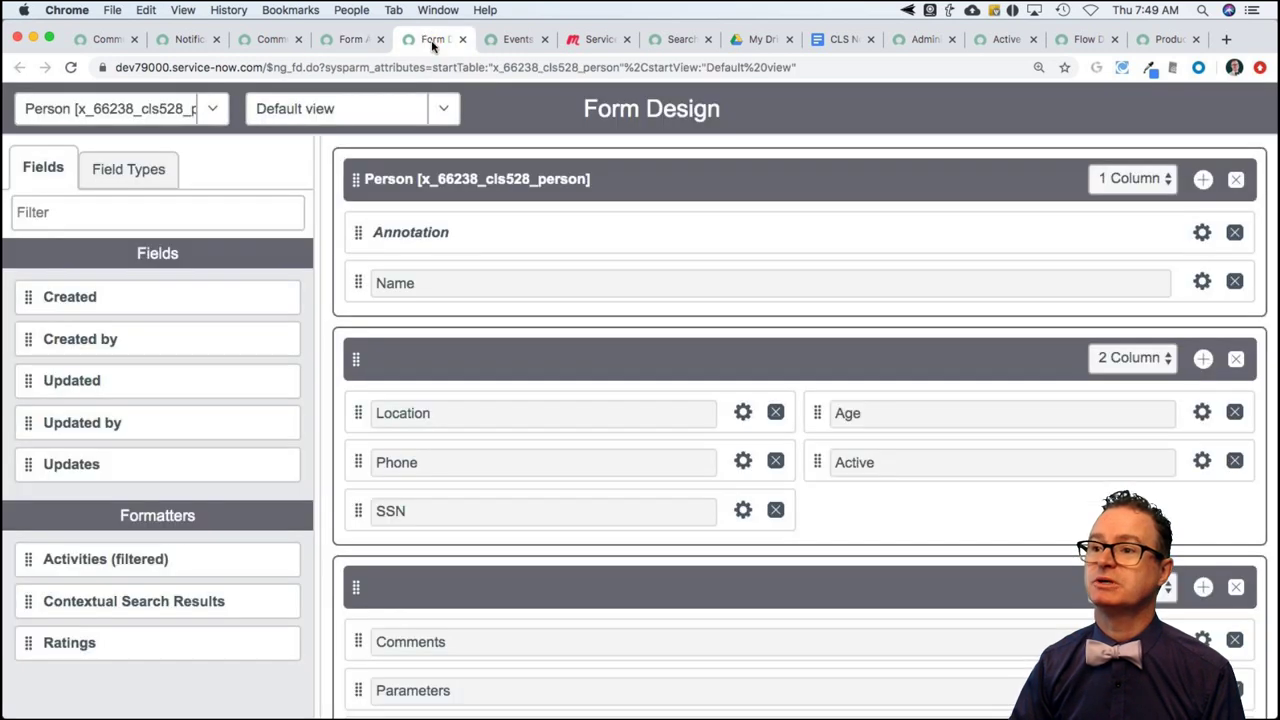
click(362, 39)
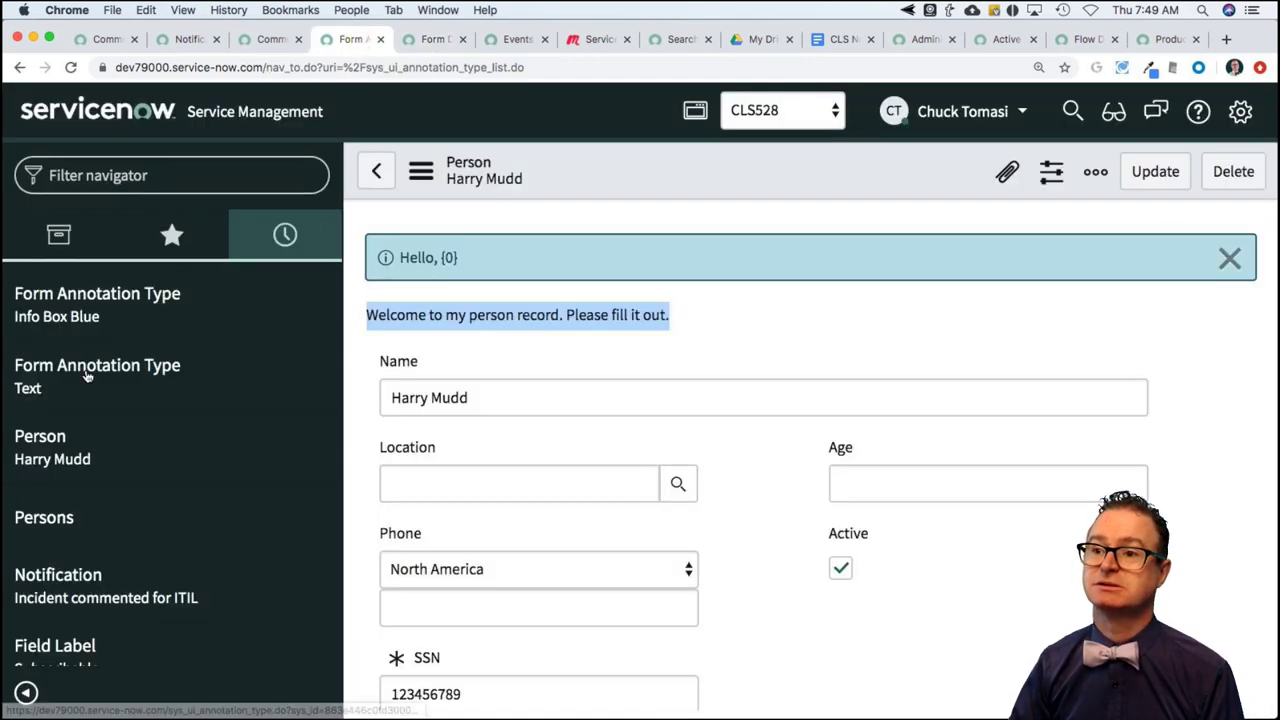
scroll(88, 376, up, 10)
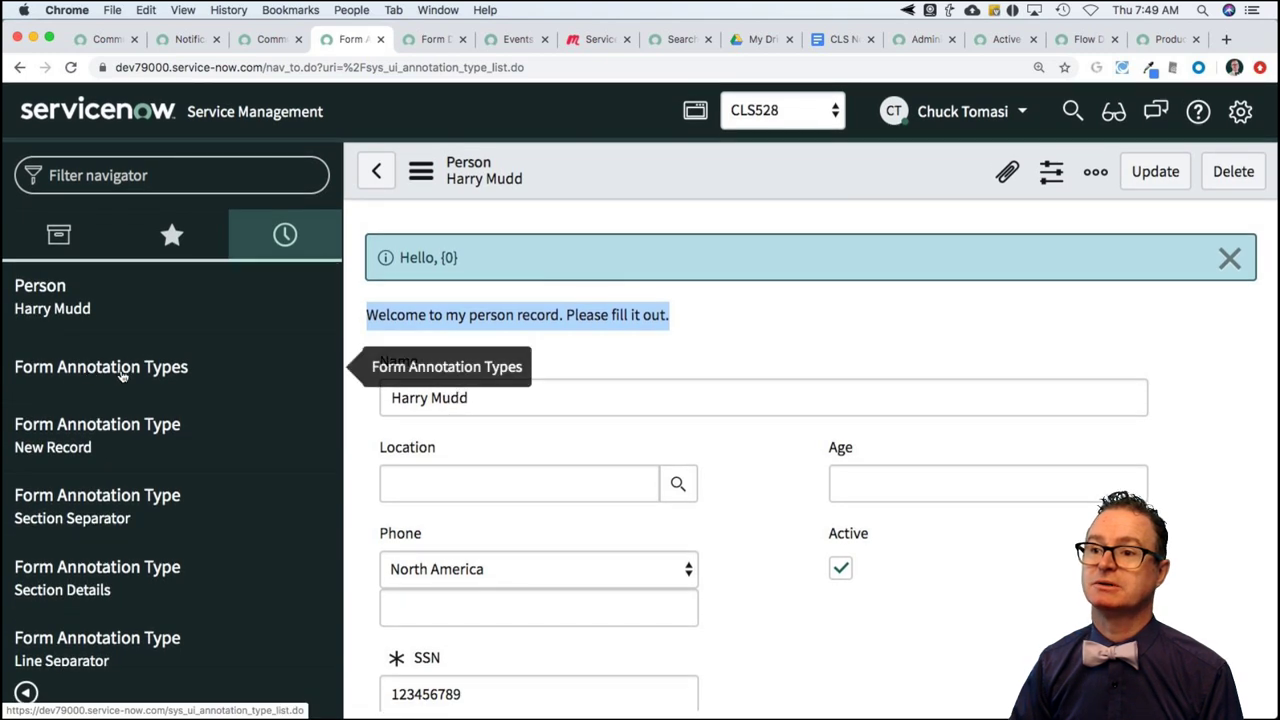
click(131, 370)
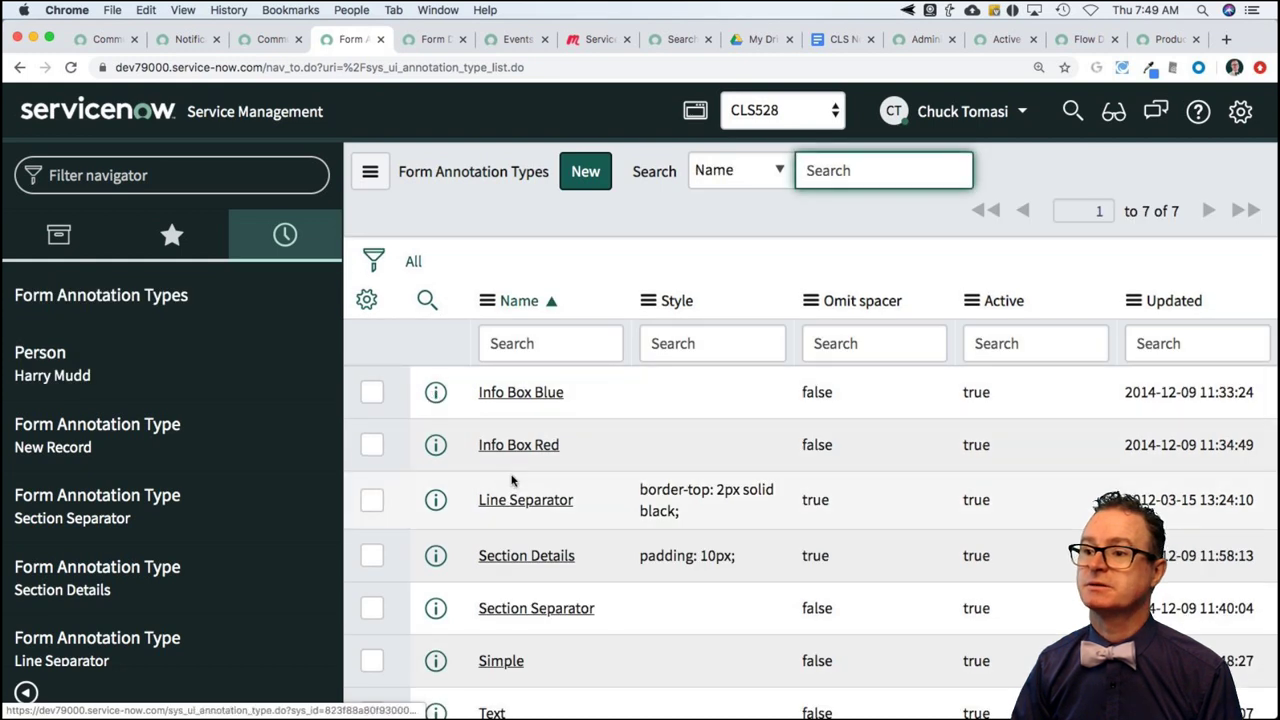
Open the Simple annotation type and set its Style to font-weight:bold
click(505, 662)
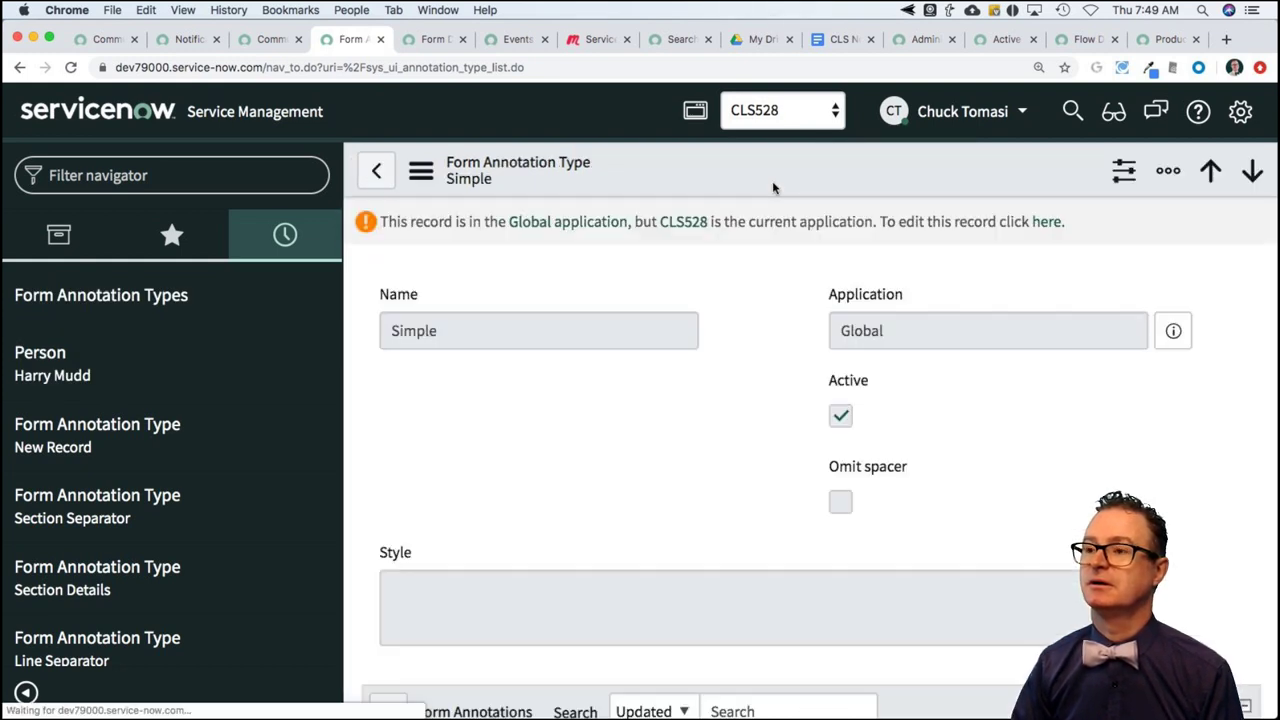
click(1050, 222)
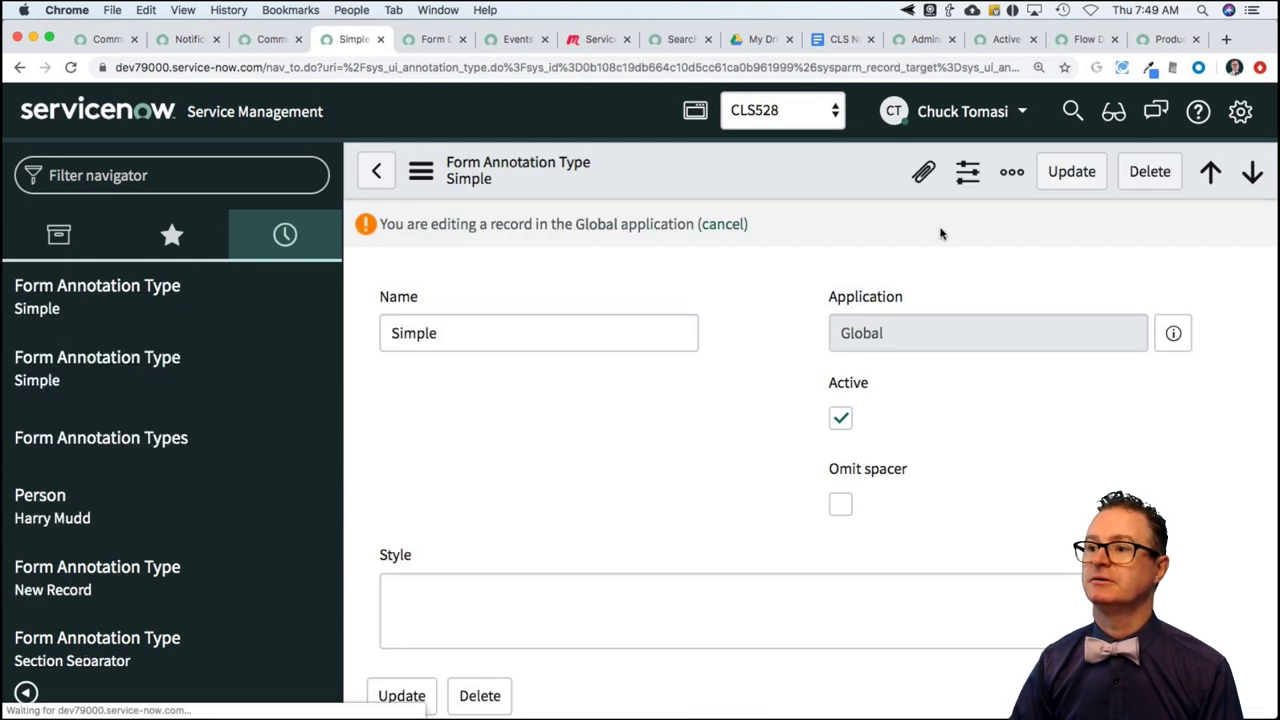
scroll(589, 490, down, 2)
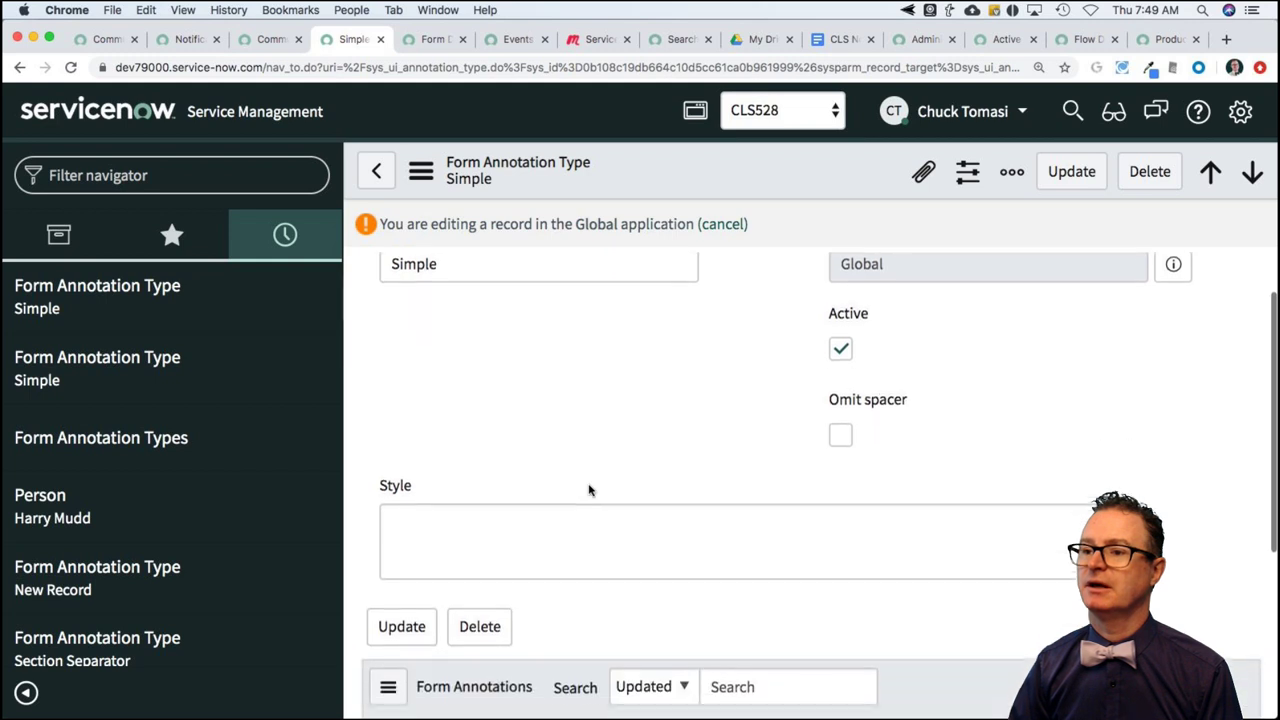
click(449, 532)
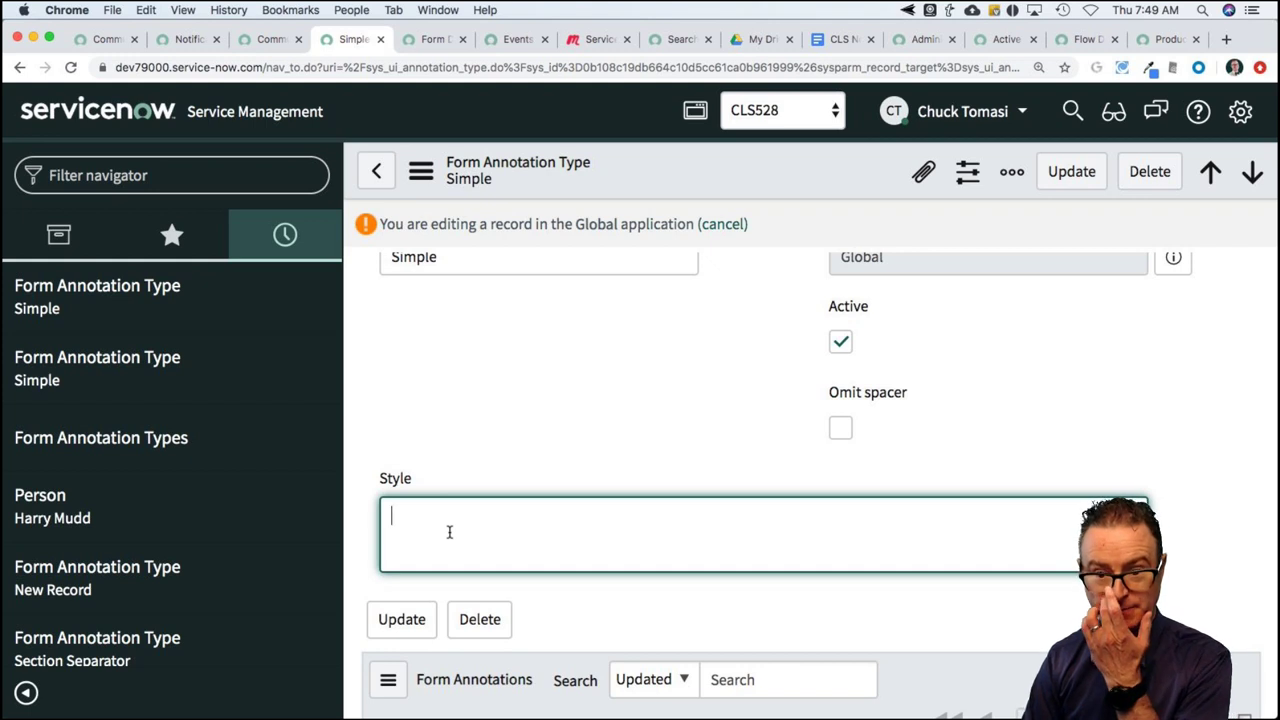
text(font-weight)
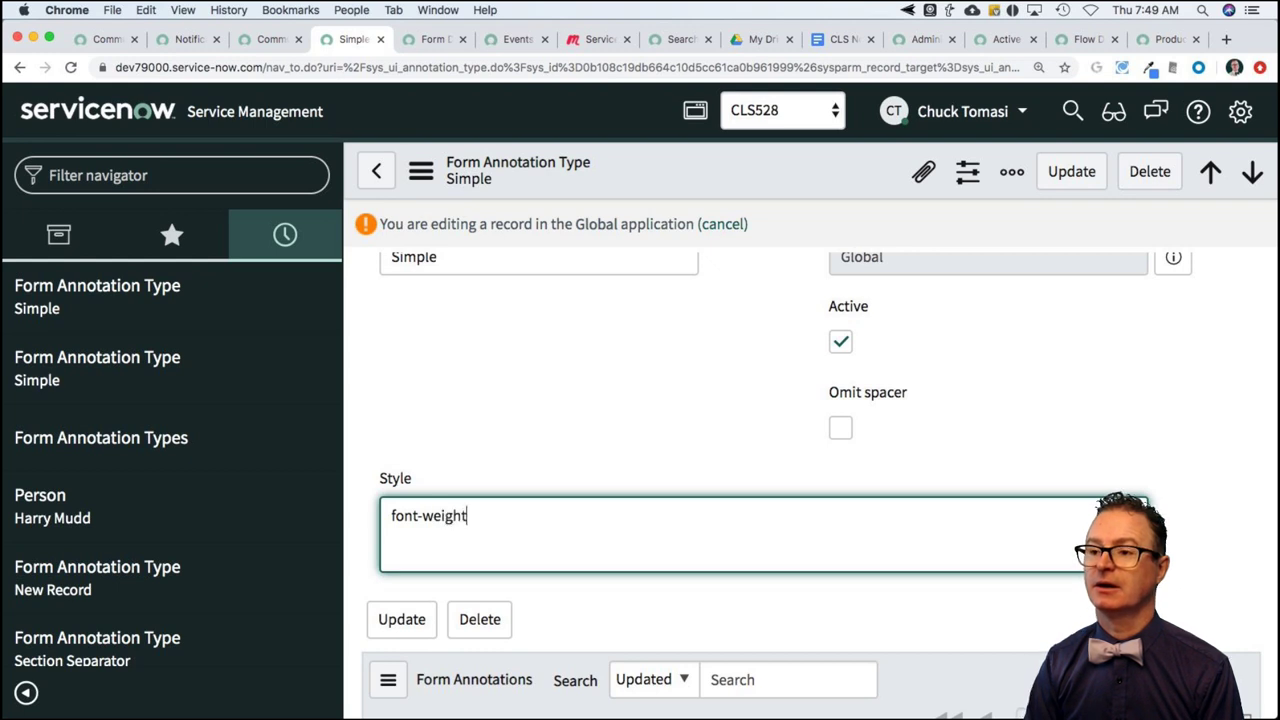
text(:bold)
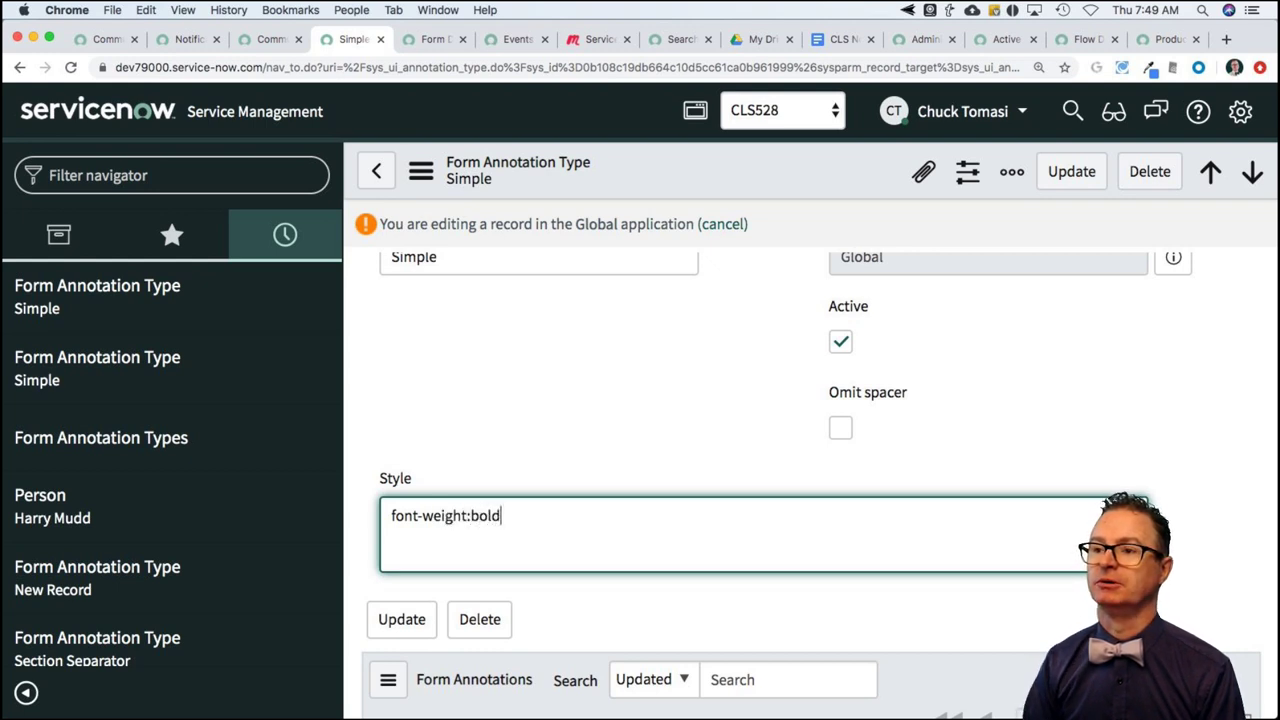
Append ' Bold' to the name and save the type as Simple Bold
double_click(443, 266)
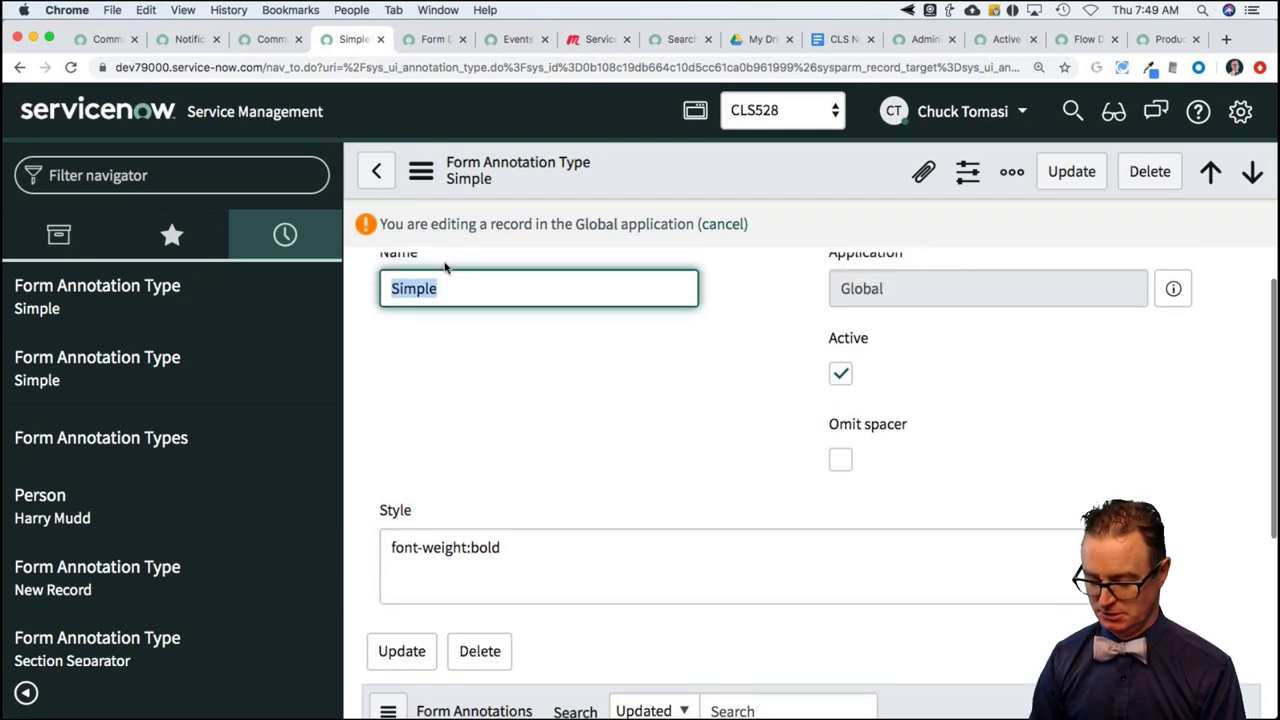
key(Right)
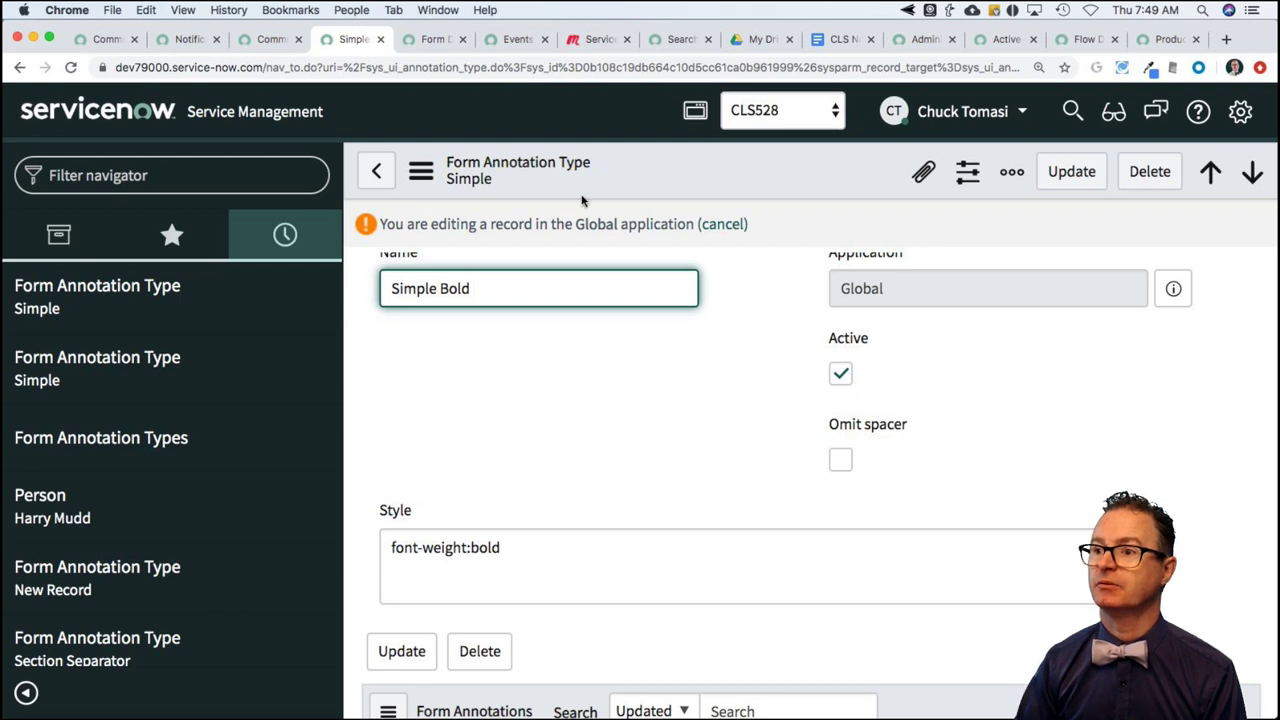
right_click(670, 187)
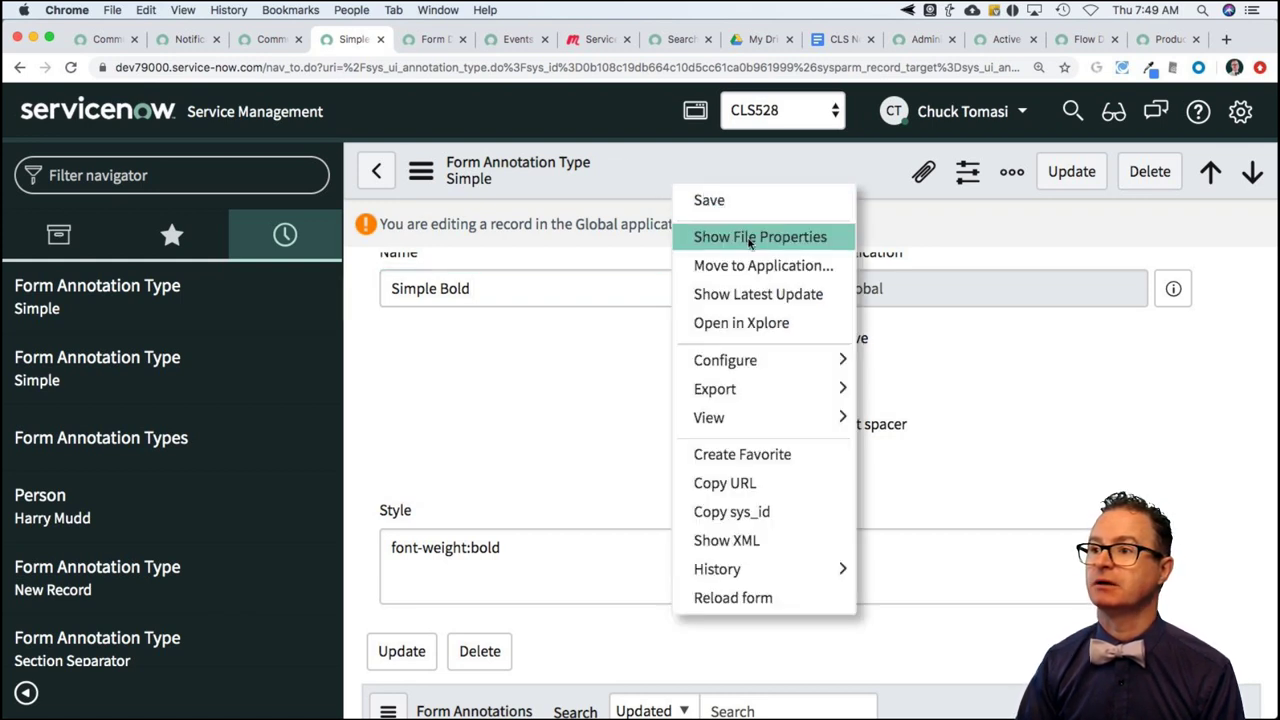
click(601, 402)
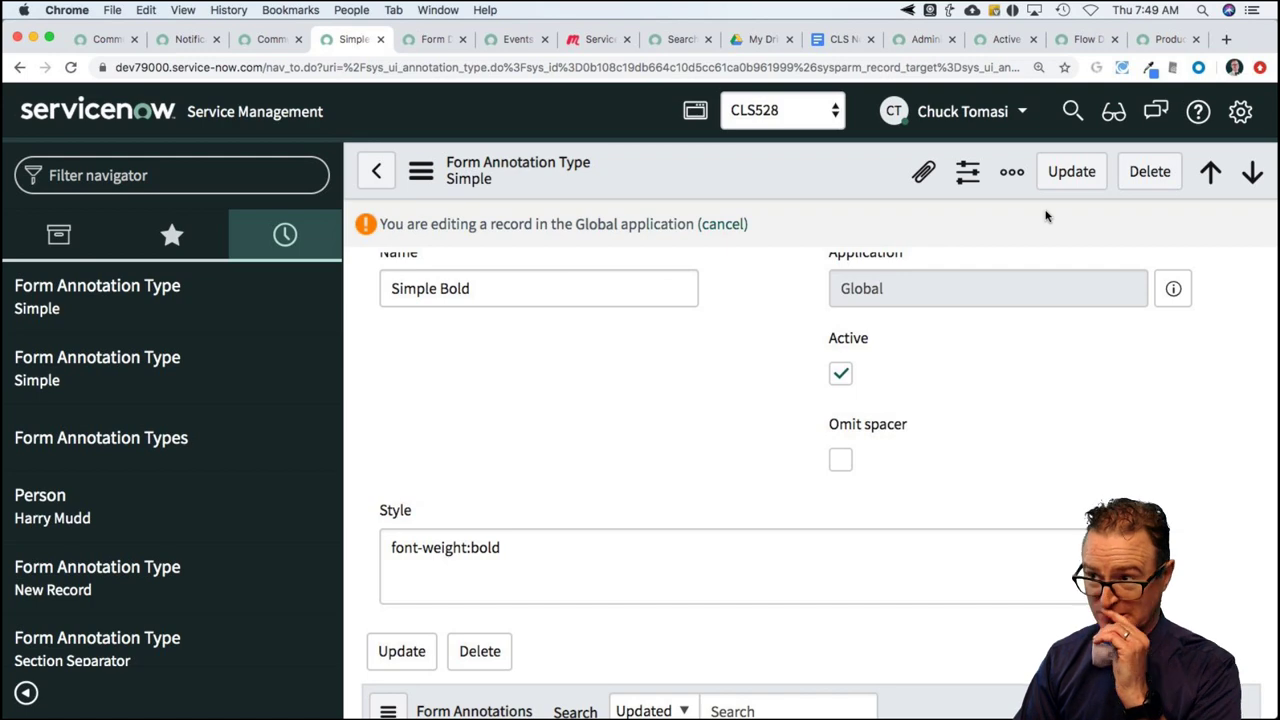
click(1067, 173)
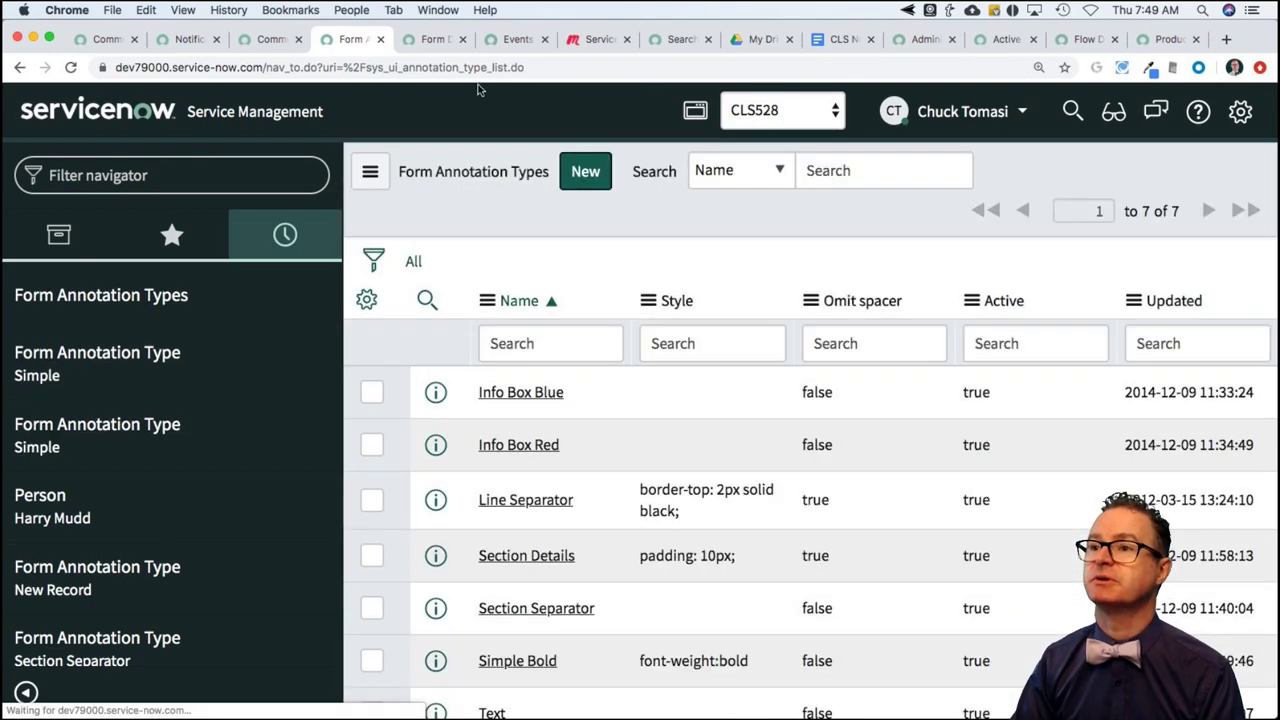
Switch to the Person form design and reload it
click(440, 40)
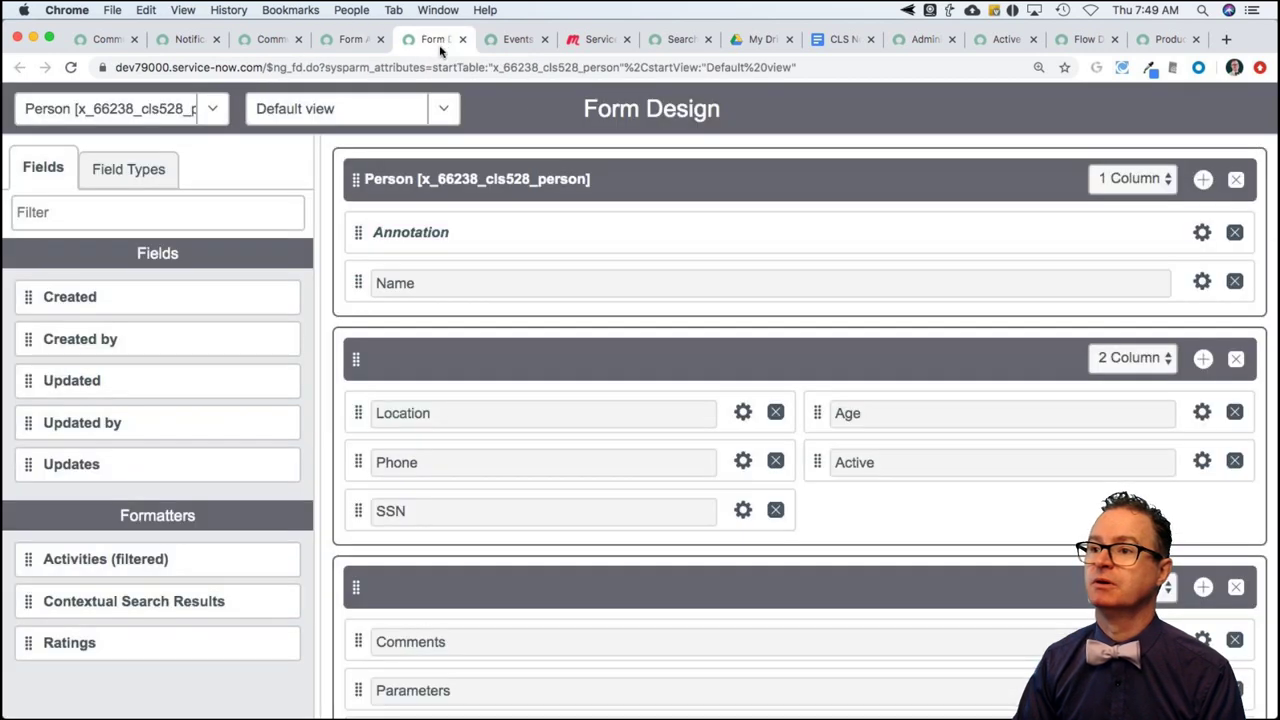
key(super+r)
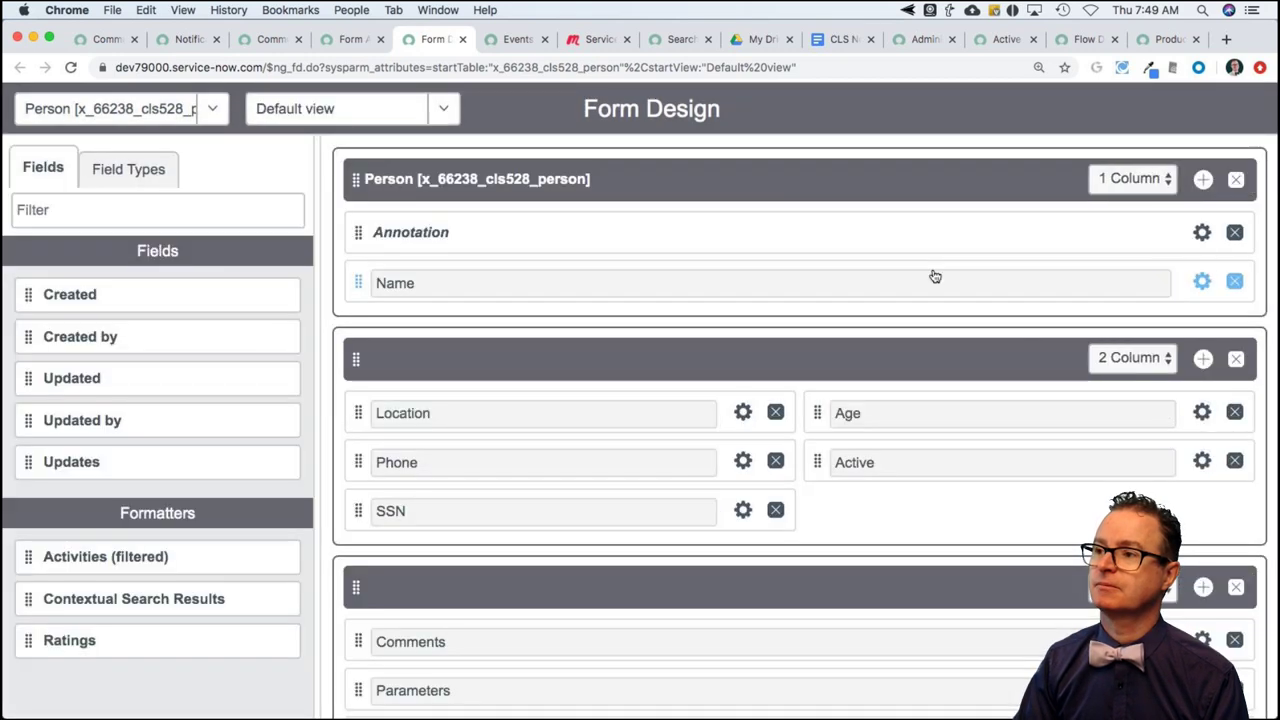
click(651, 176)
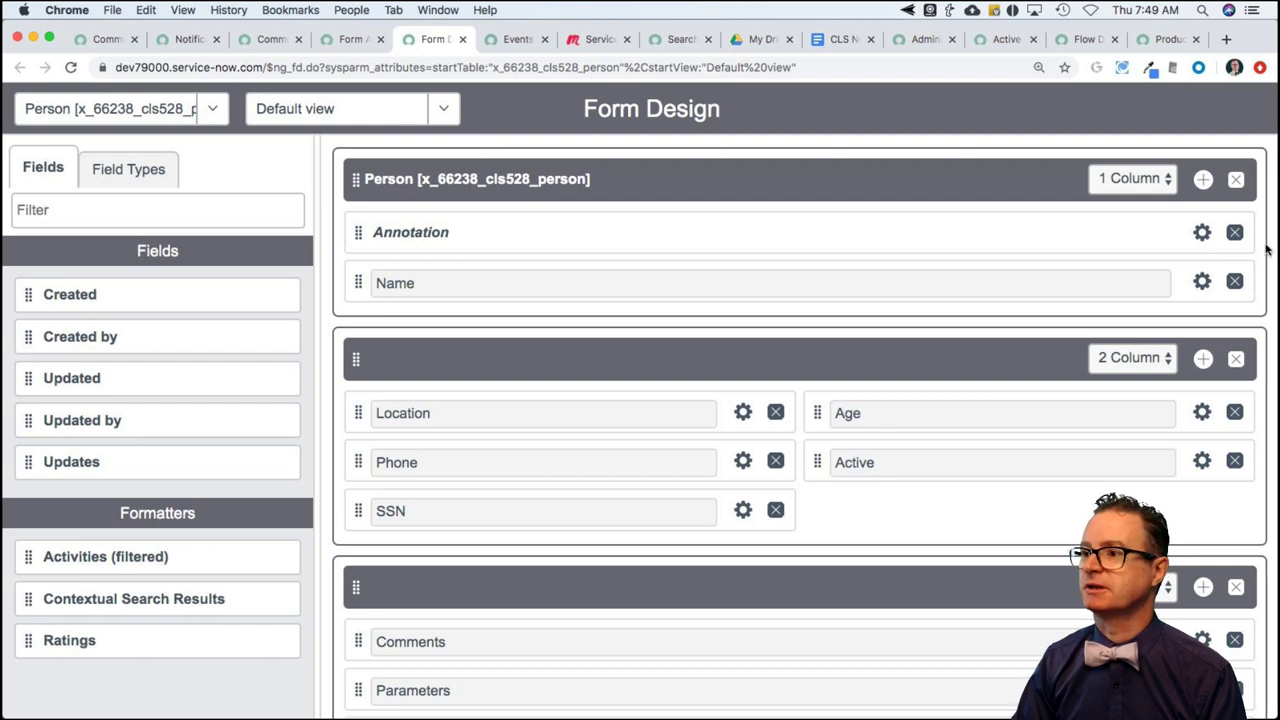
Try Section Separator on the welcome annotation, then set its type back to Simple Bold
click(1203, 235)
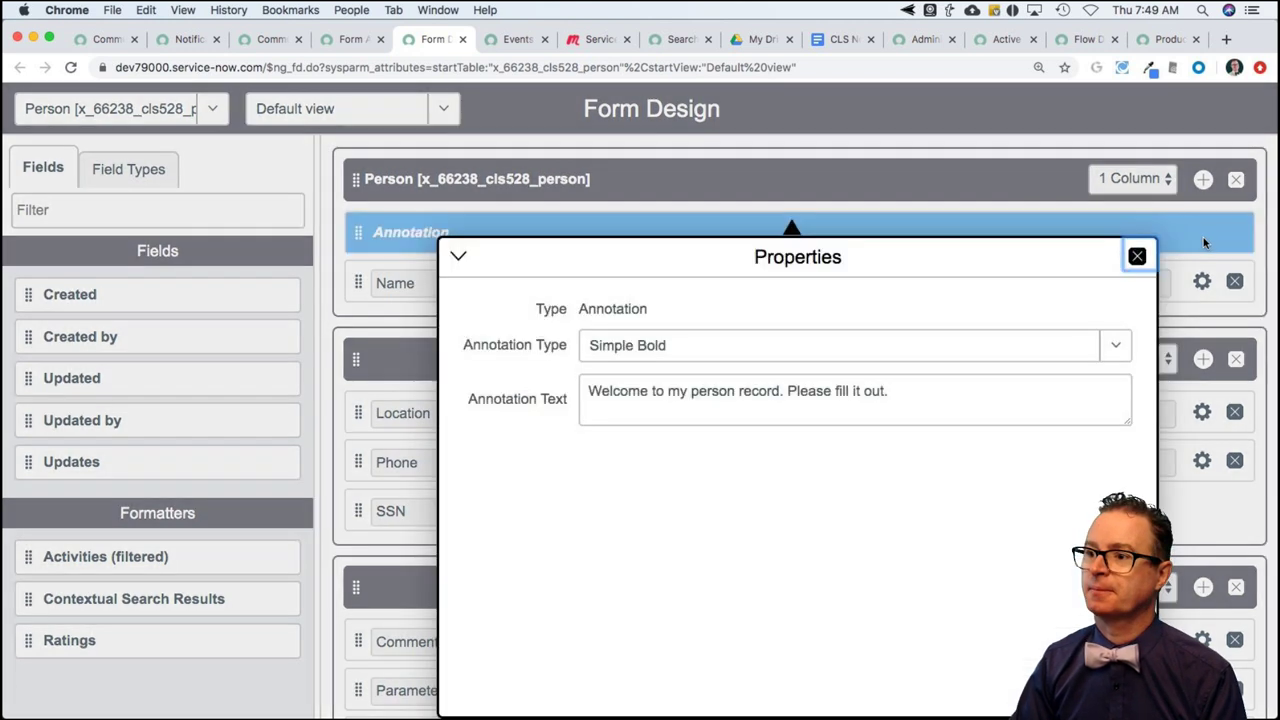
click(749, 346)
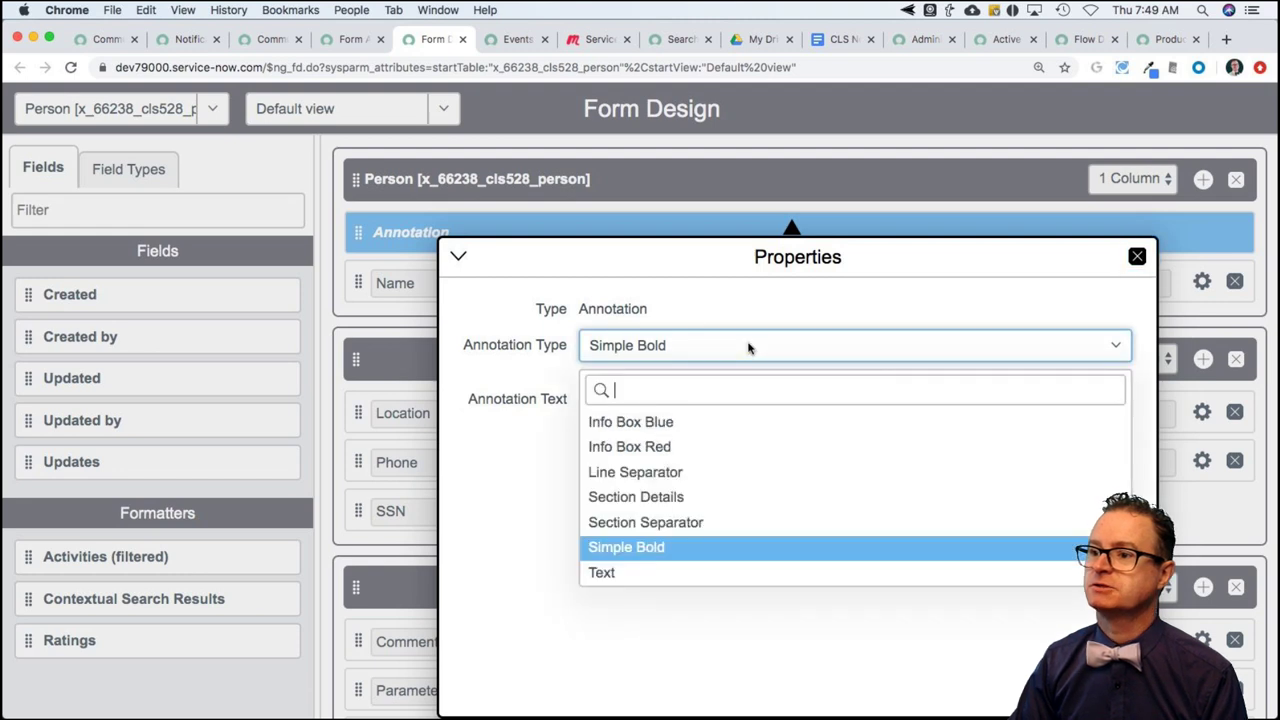
click(744, 521)
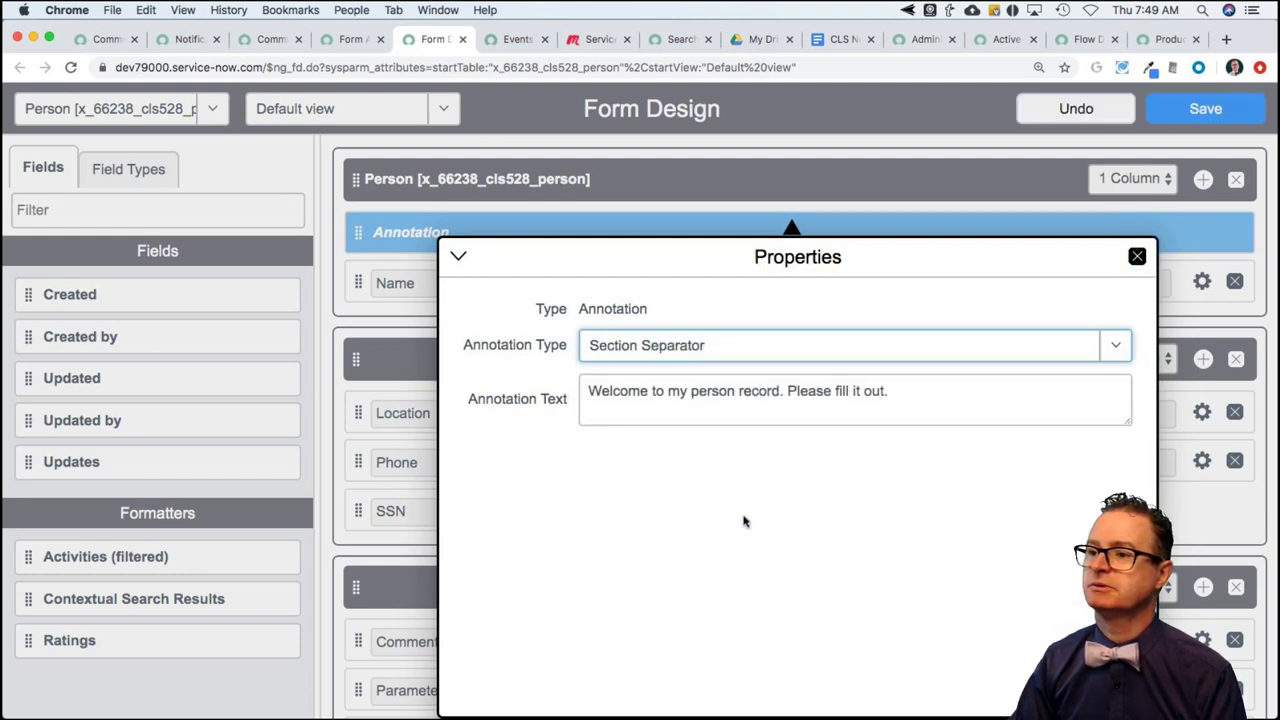
click(773, 348)
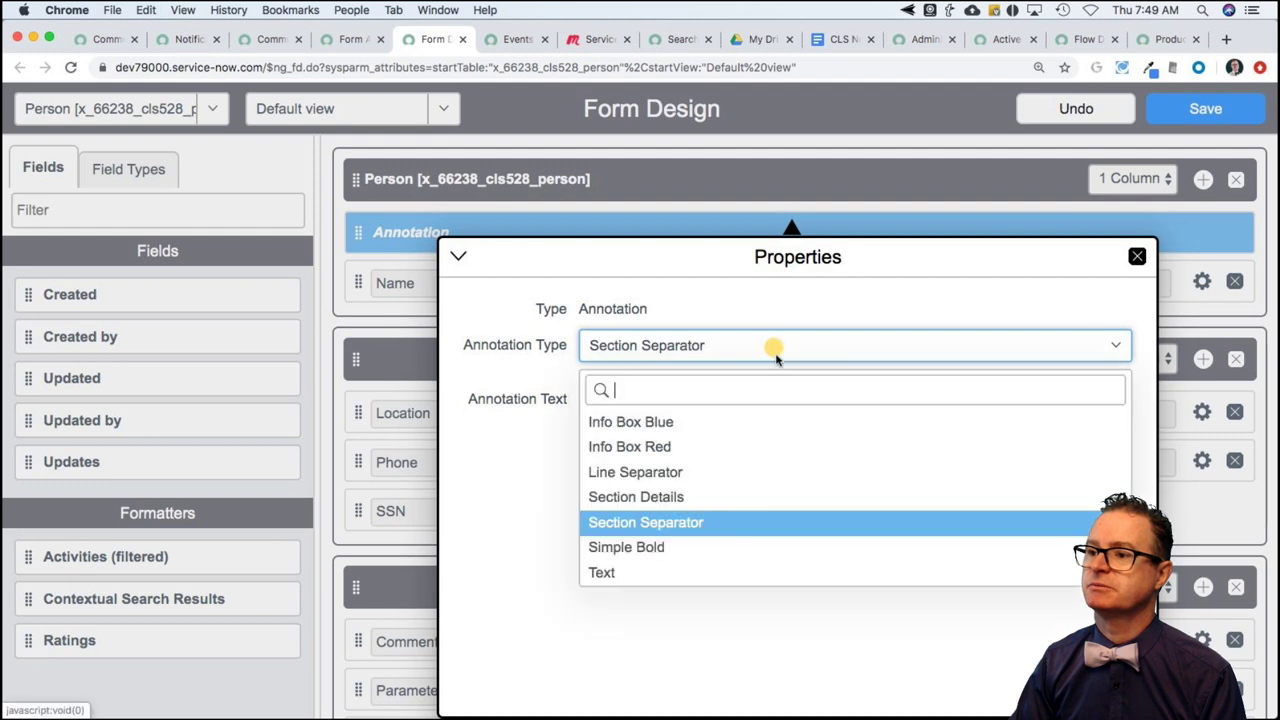
click(689, 553)
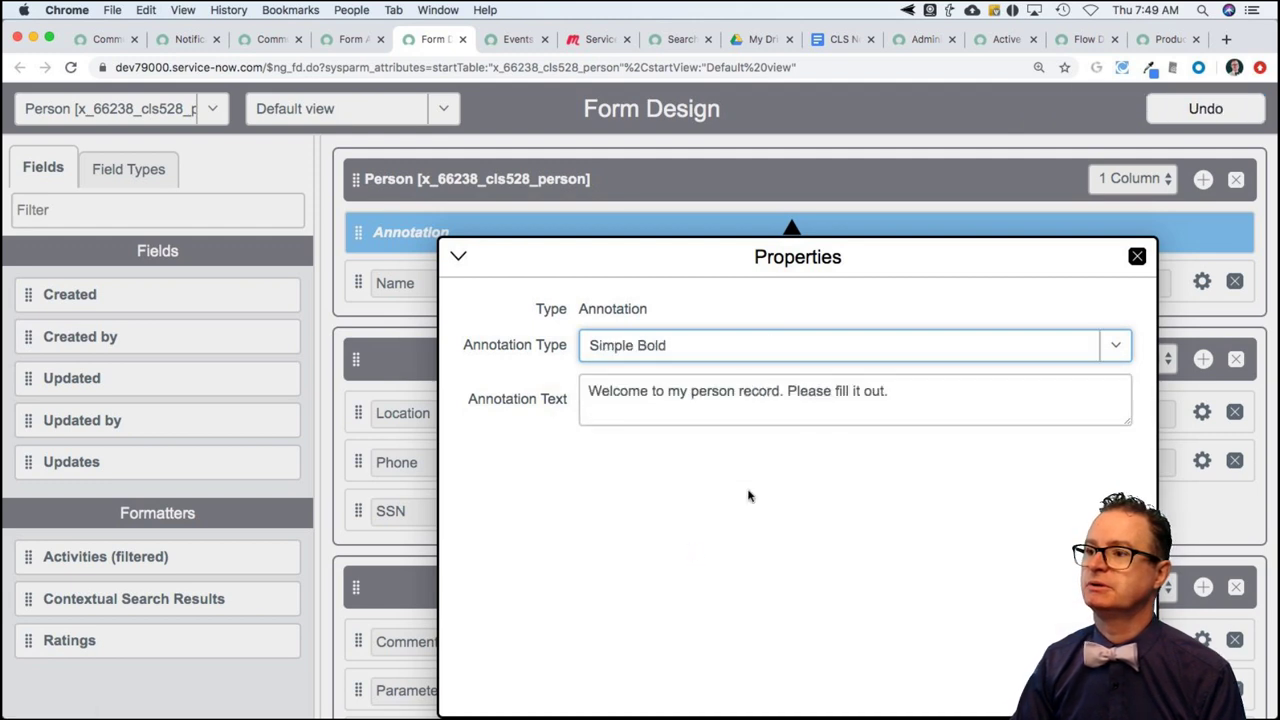
click(1136, 257)
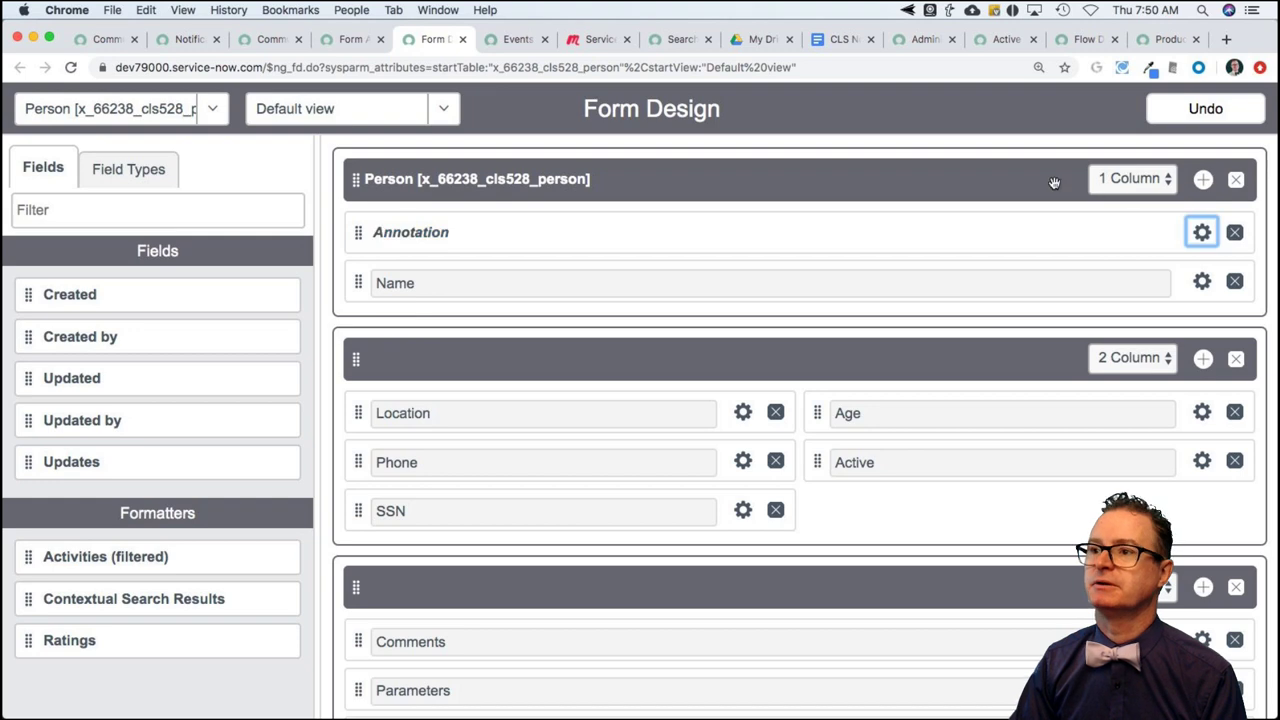
Open the sample Person record and dismiss its 'Hello' info message, leaving the welcome annotation
click(352, 40)
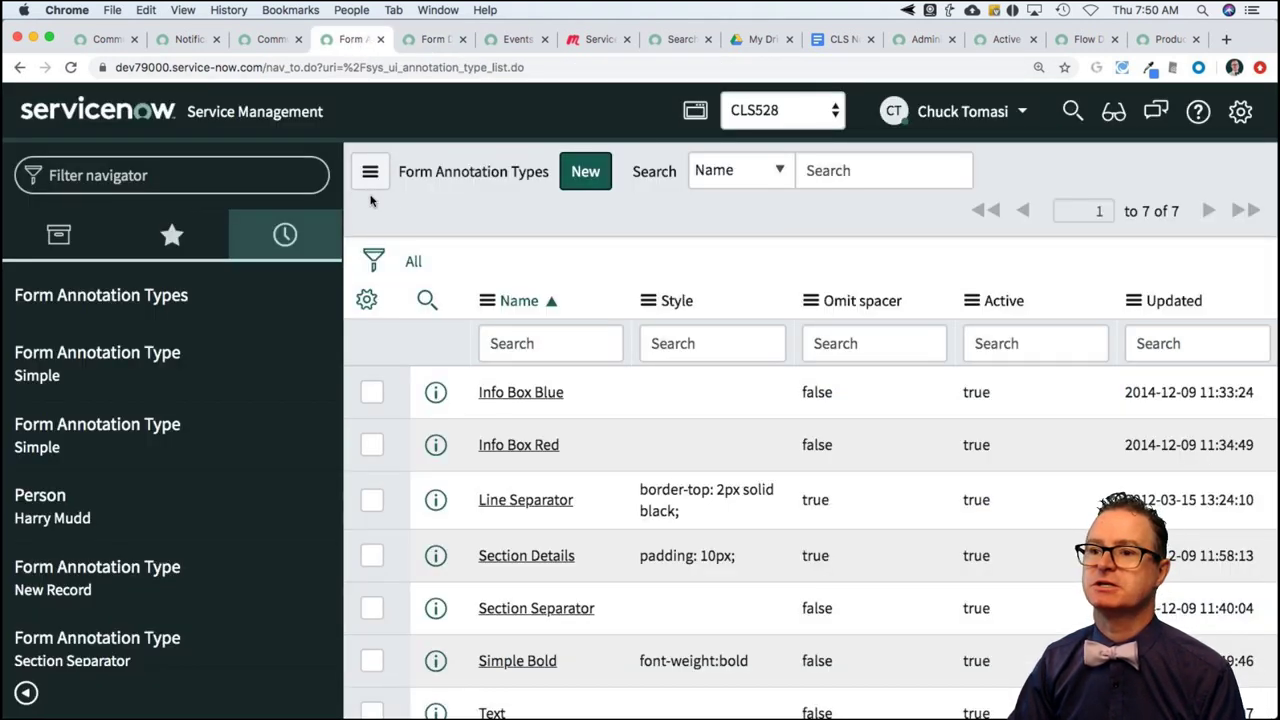
click(62, 508)
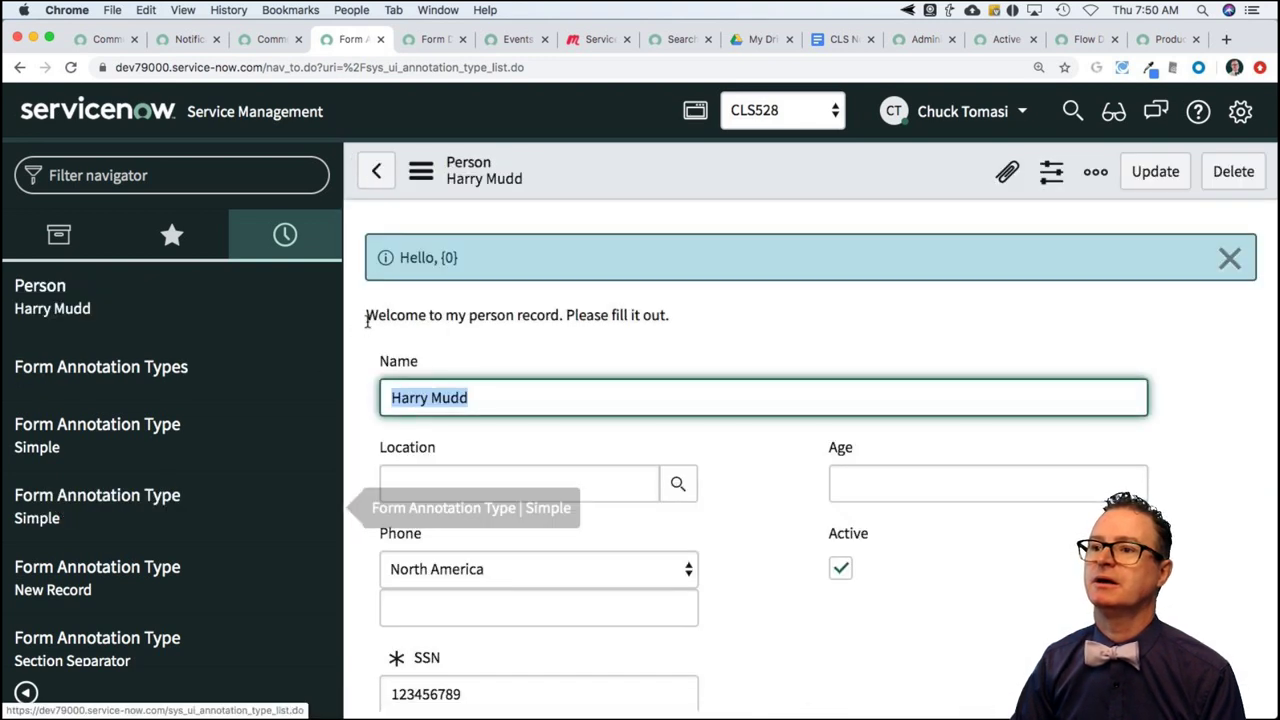
drag(368, 316, 711, 322)
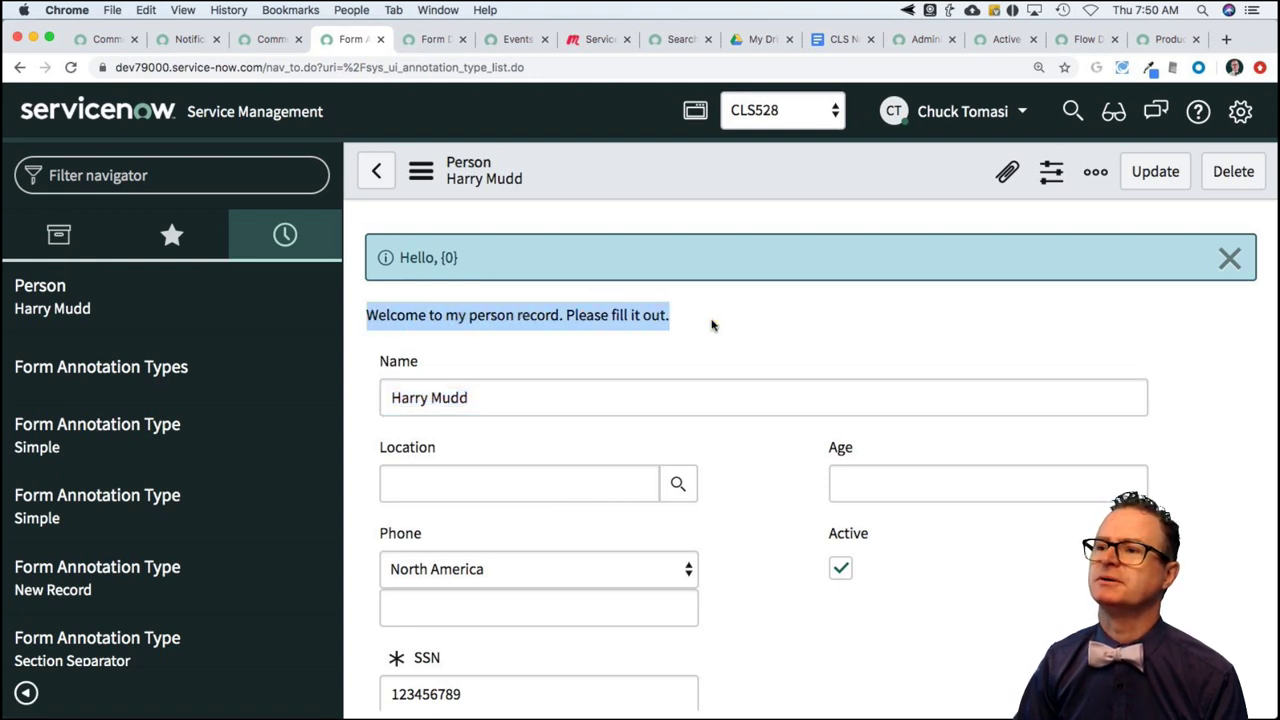
click(712, 323)
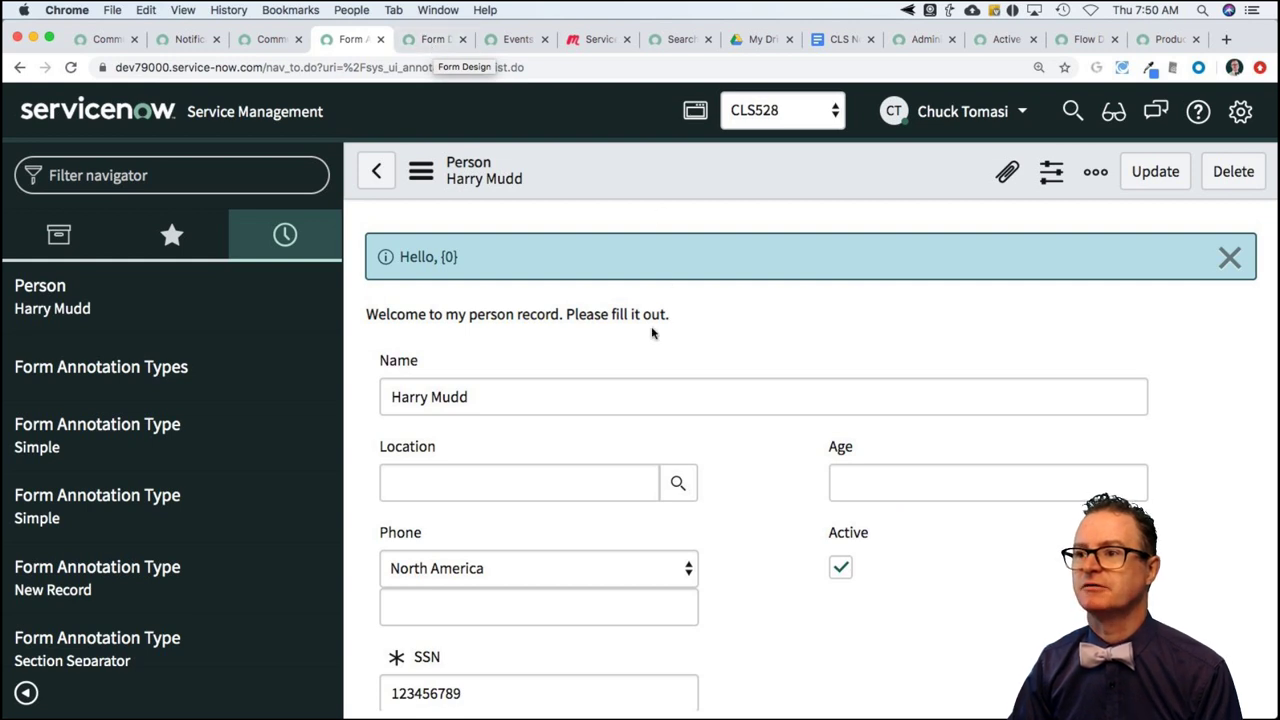
click(1226, 262)
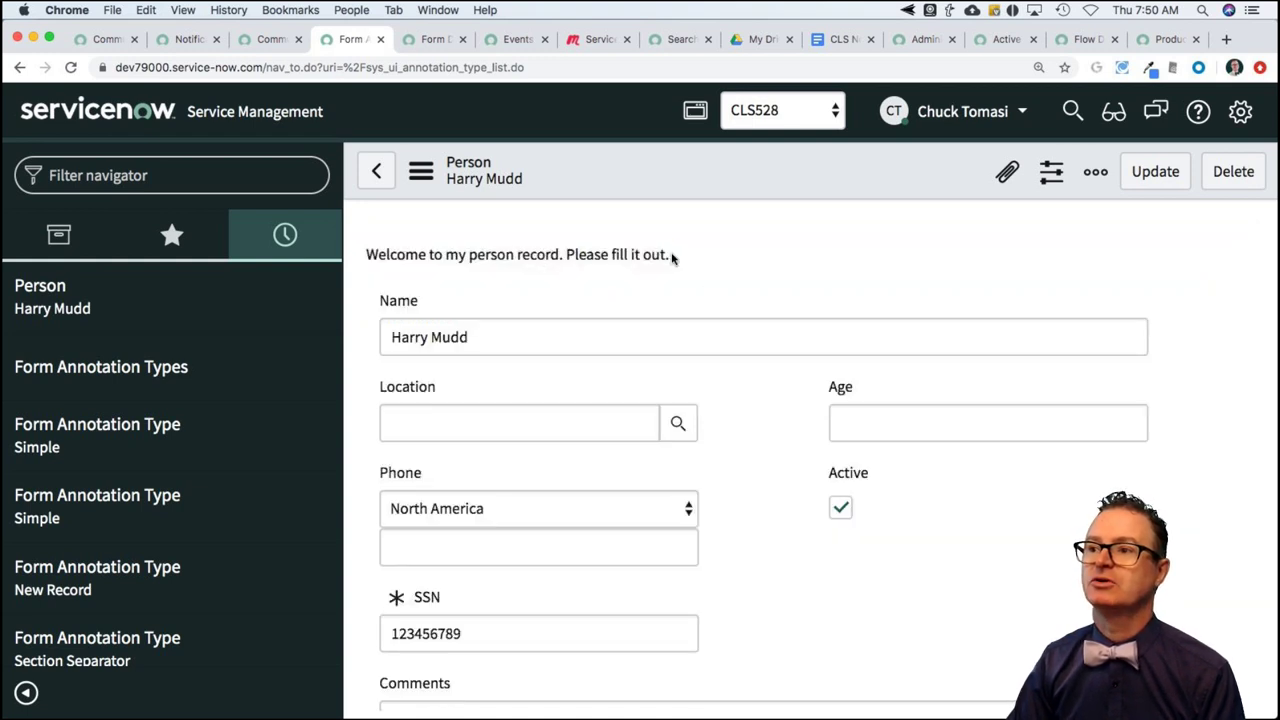
drag(671, 258, 279, 254)
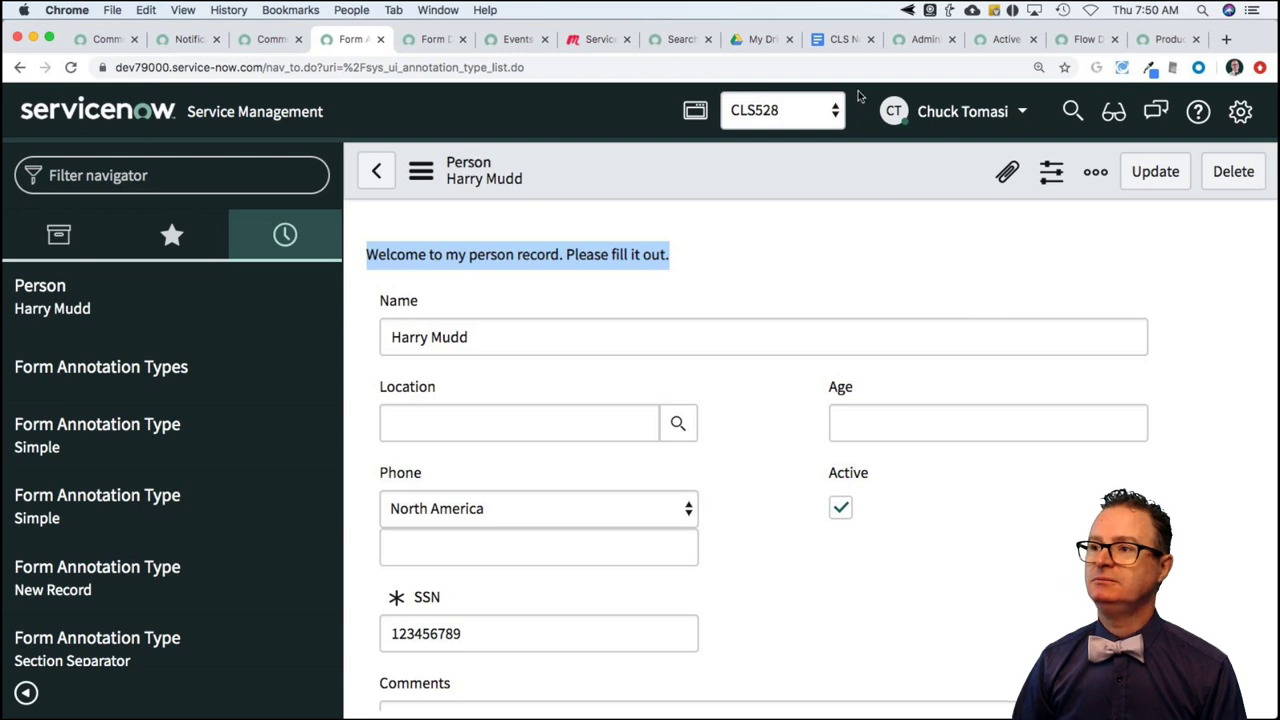
Follow the show-notes link to the 'Setting fields of a table to active=false' community question
click(838, 40)
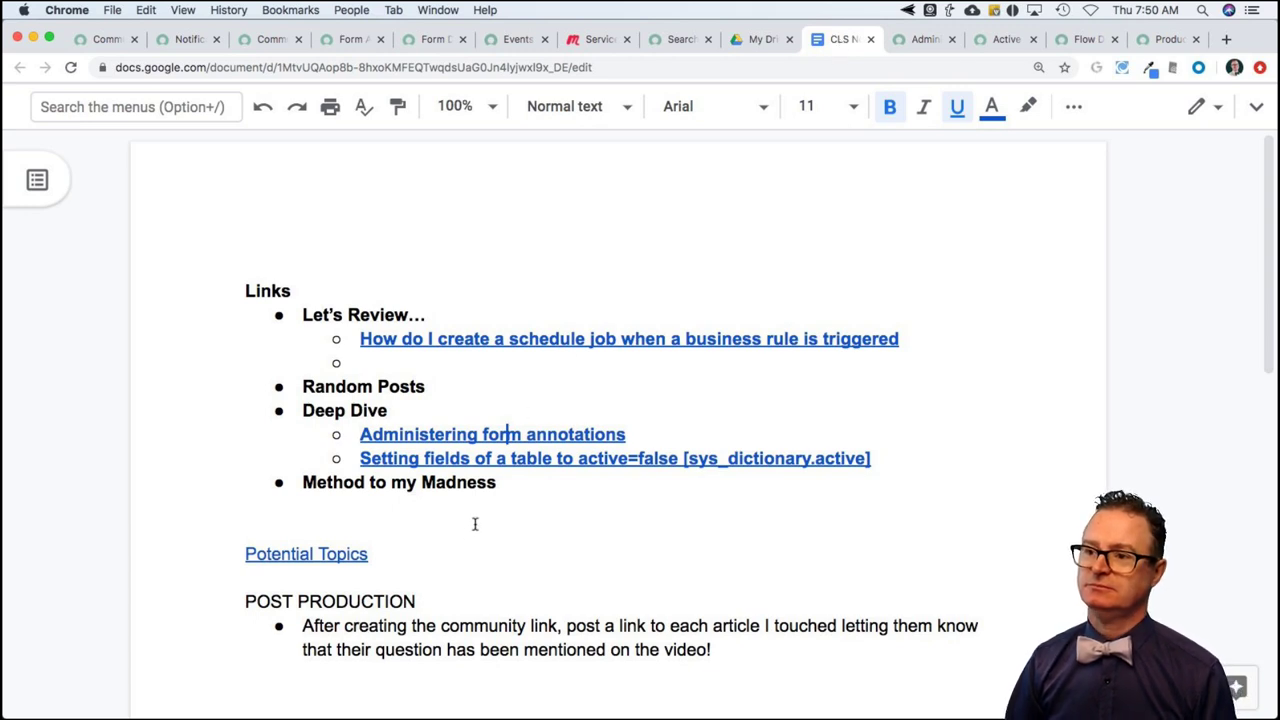
click(436, 457)
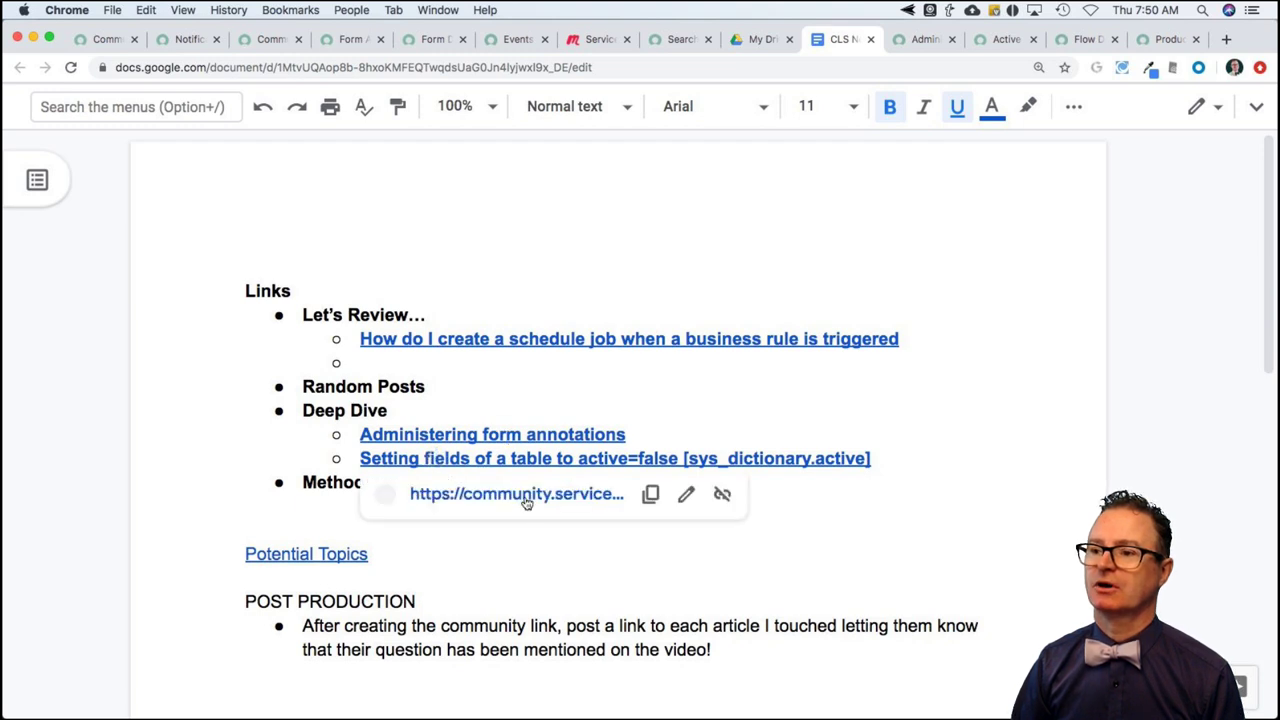
click(527, 494)
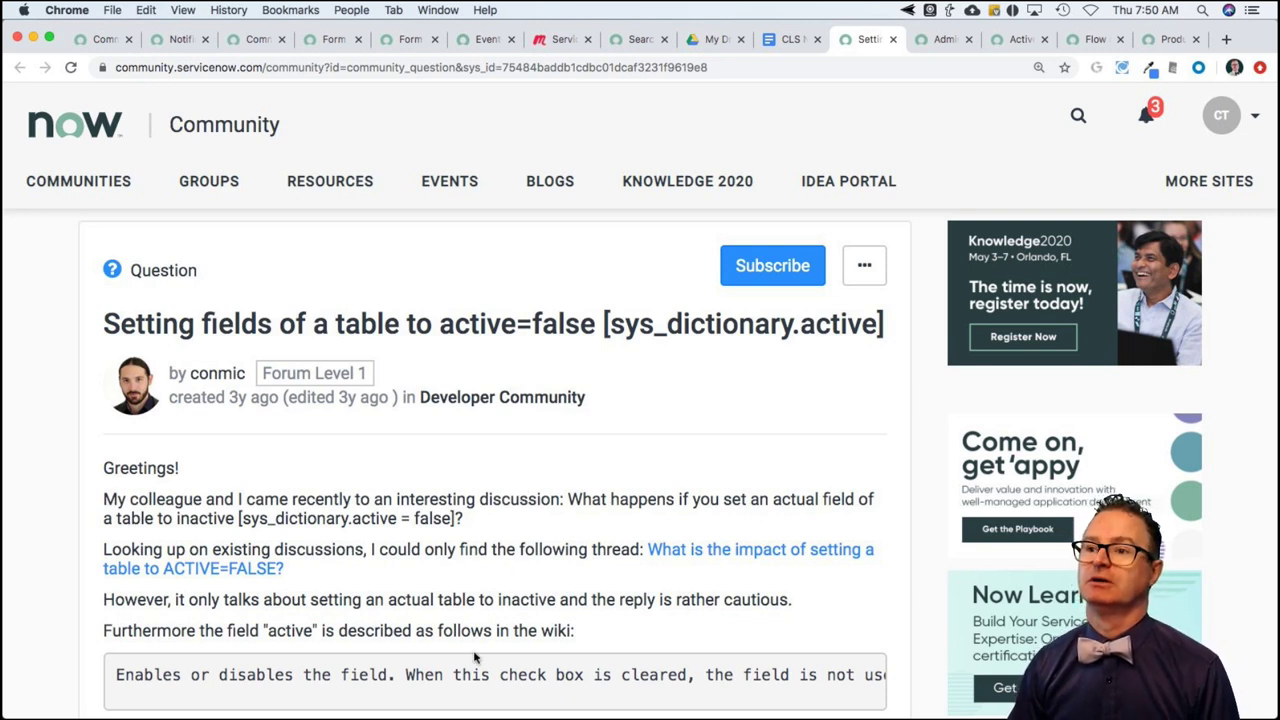
Read the active=false question and reply, close a duplicate Form tab, and go to the Community Inbox
scroll(208, 549, down, 10)
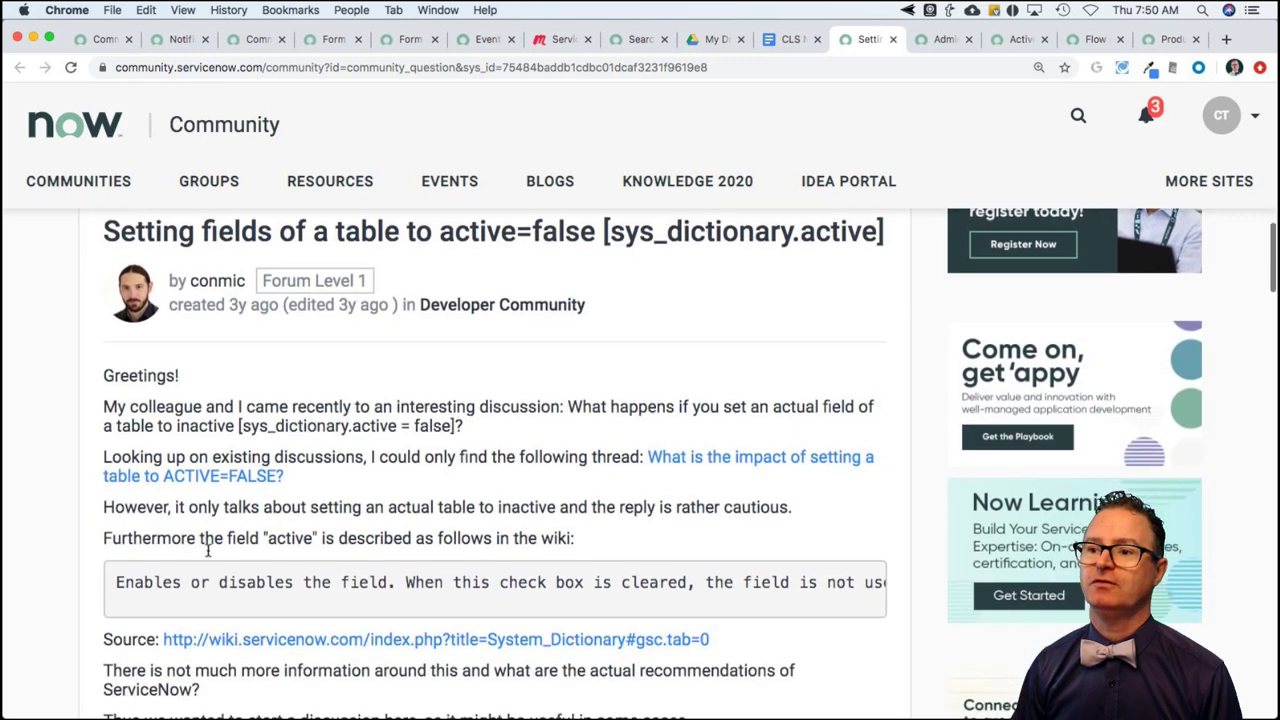
scroll(208, 557, down, 8)
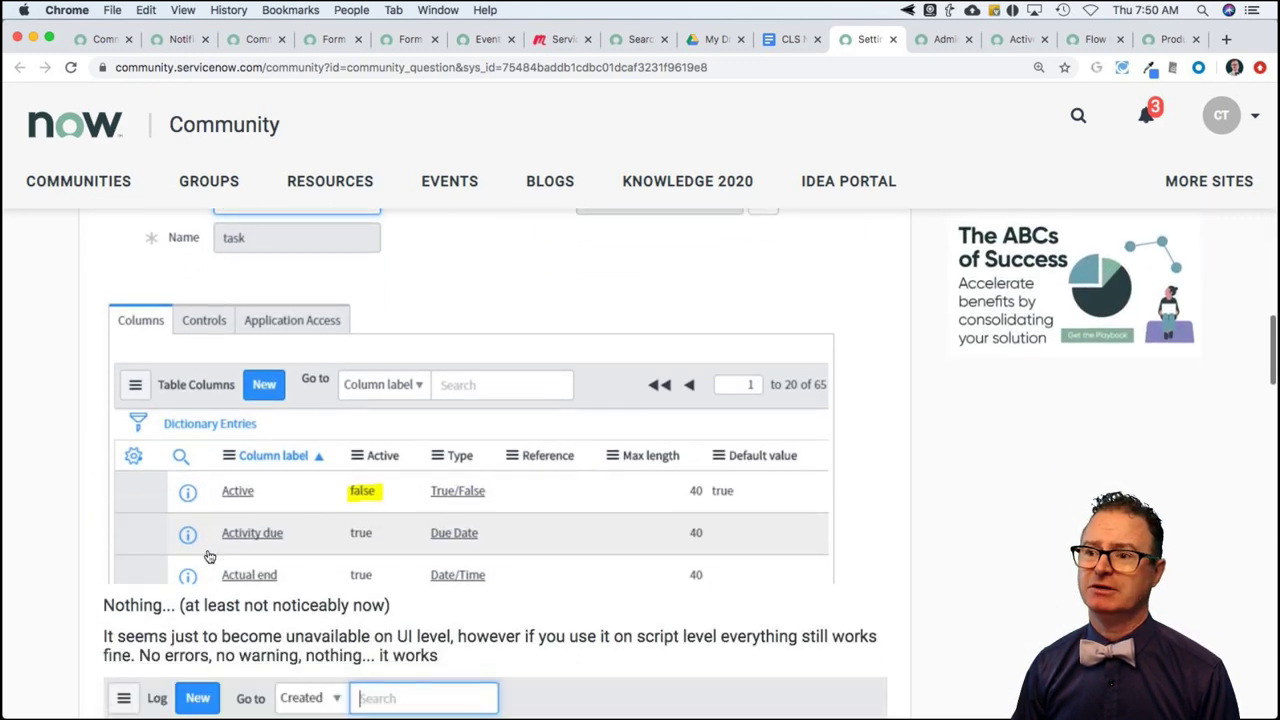
scroll(209, 557, down, 5)
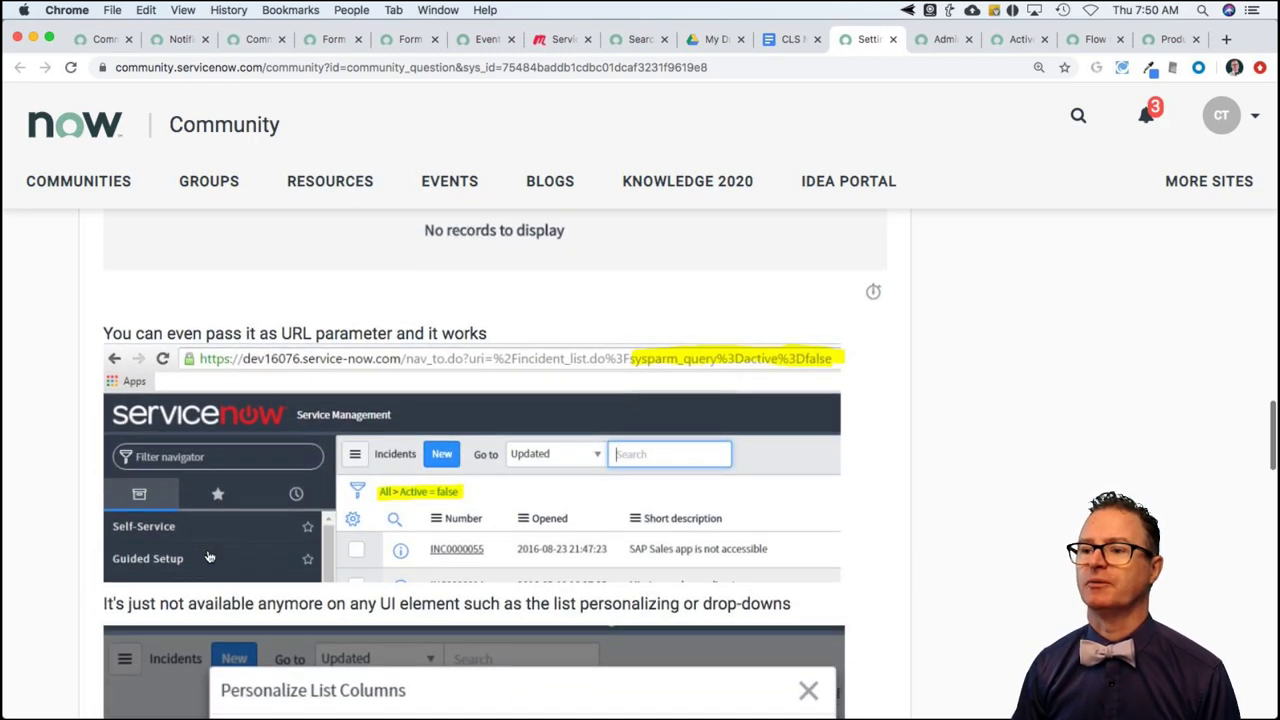
scroll(209, 557, down, 1)
scroll(209, 557, down, 6)
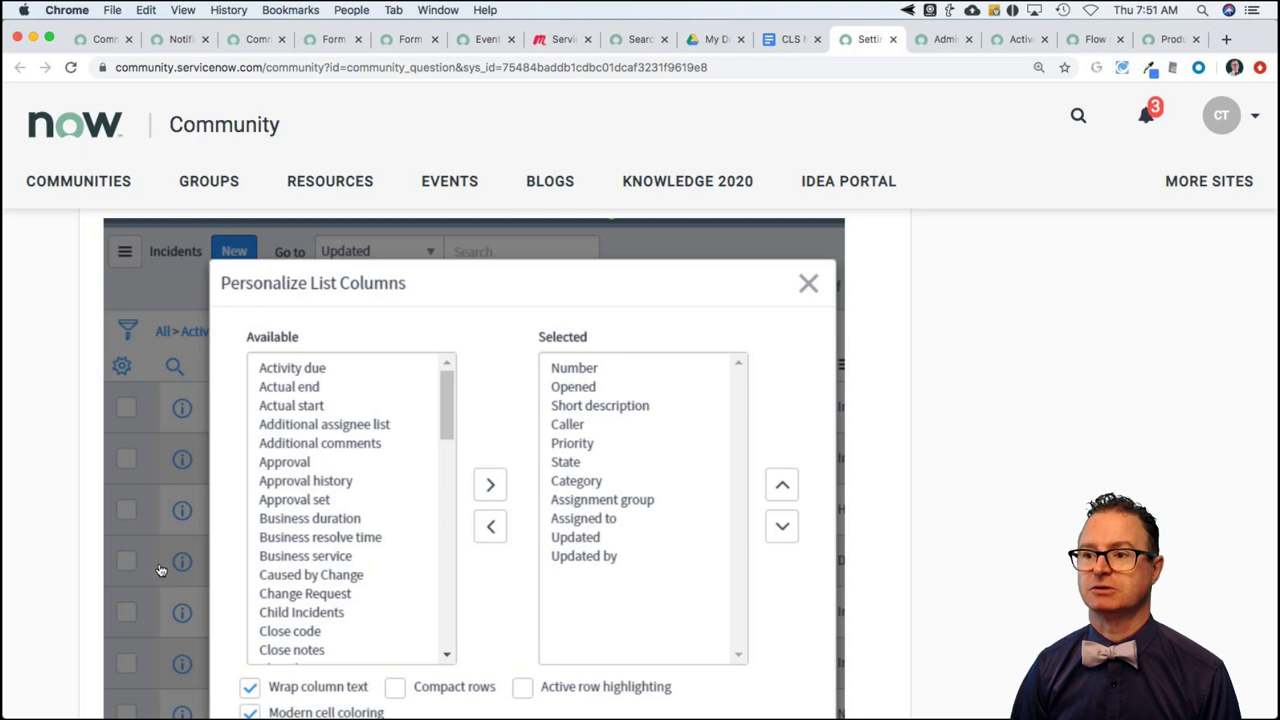
scroll(160, 570, down, 10)
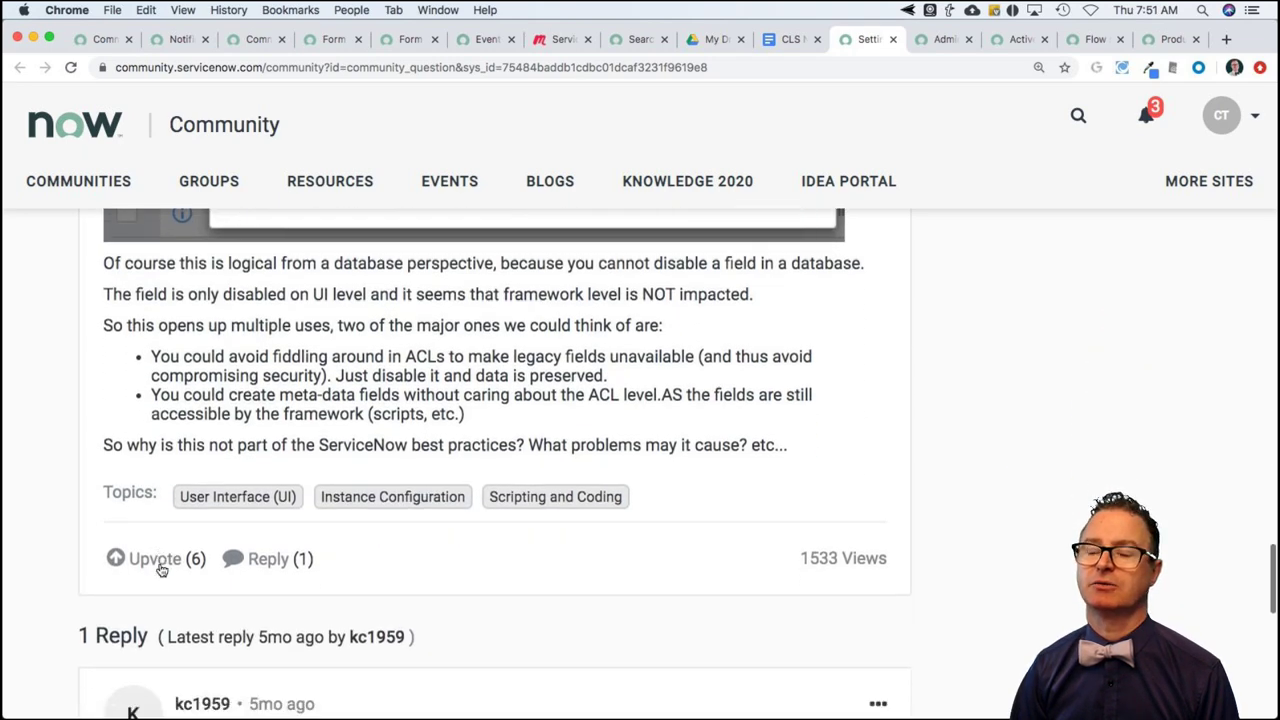
scroll(165, 540, down, 4)
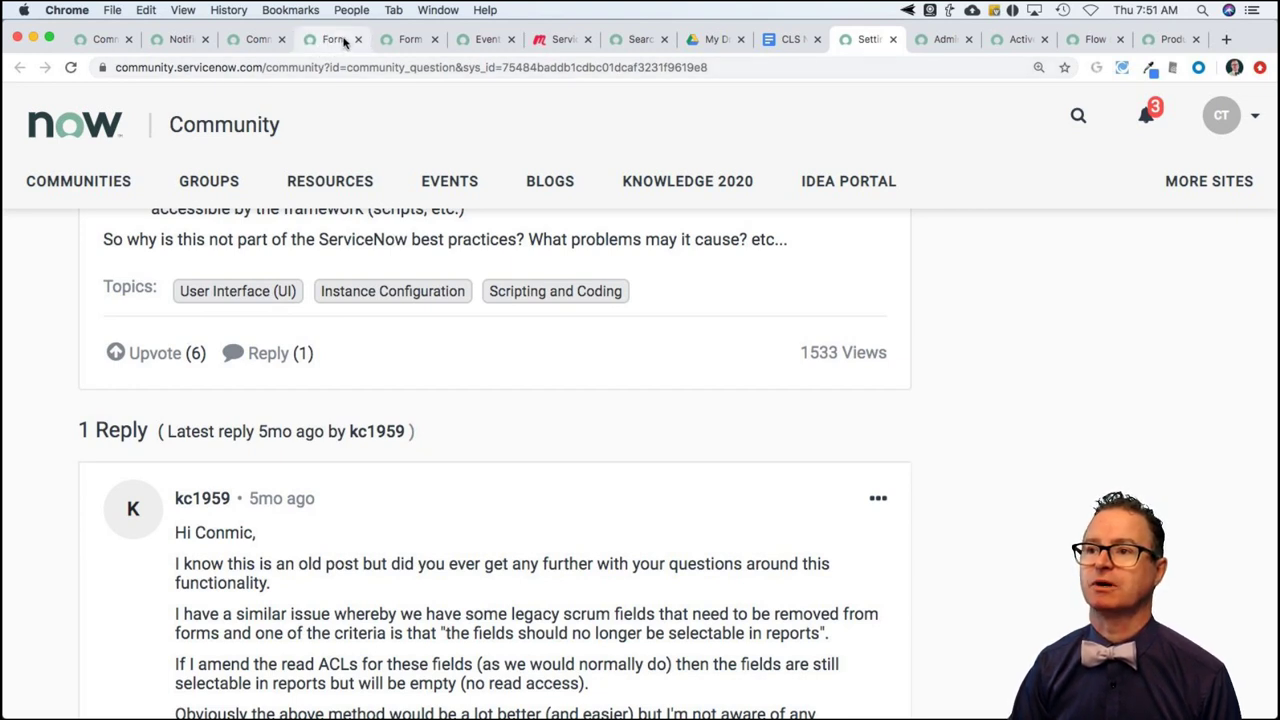
click(358, 40)
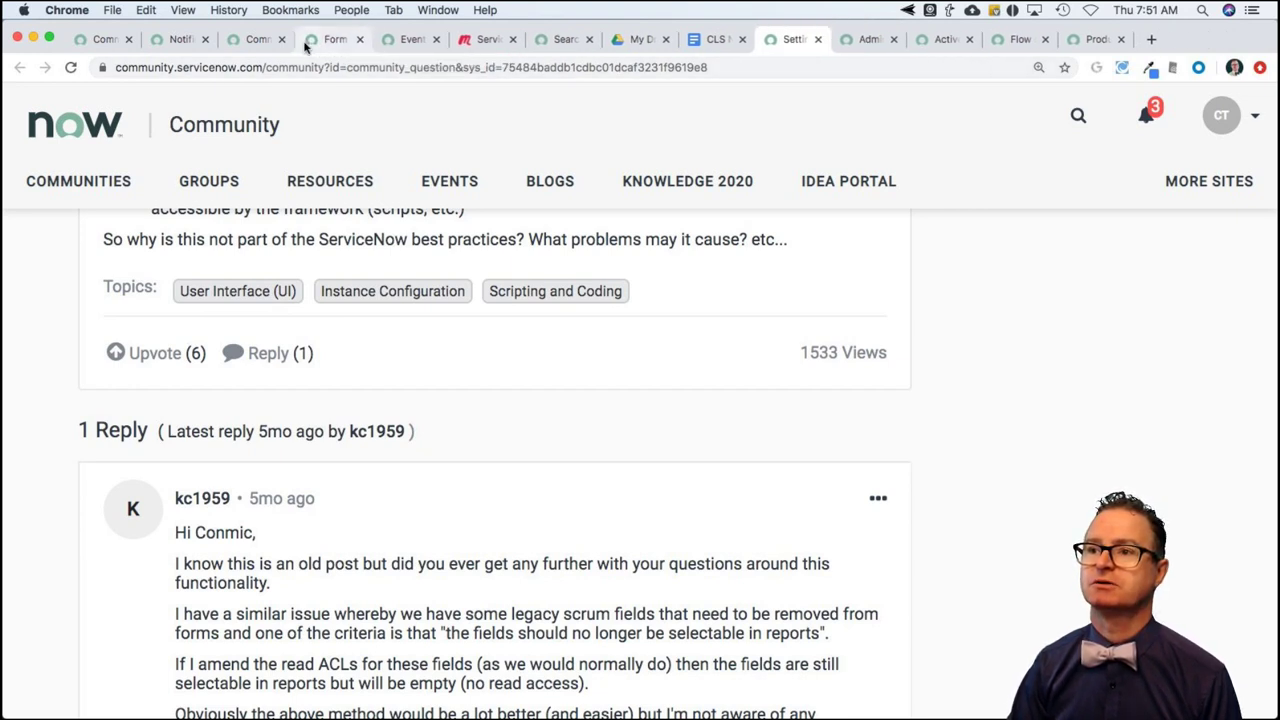
click(259, 41)
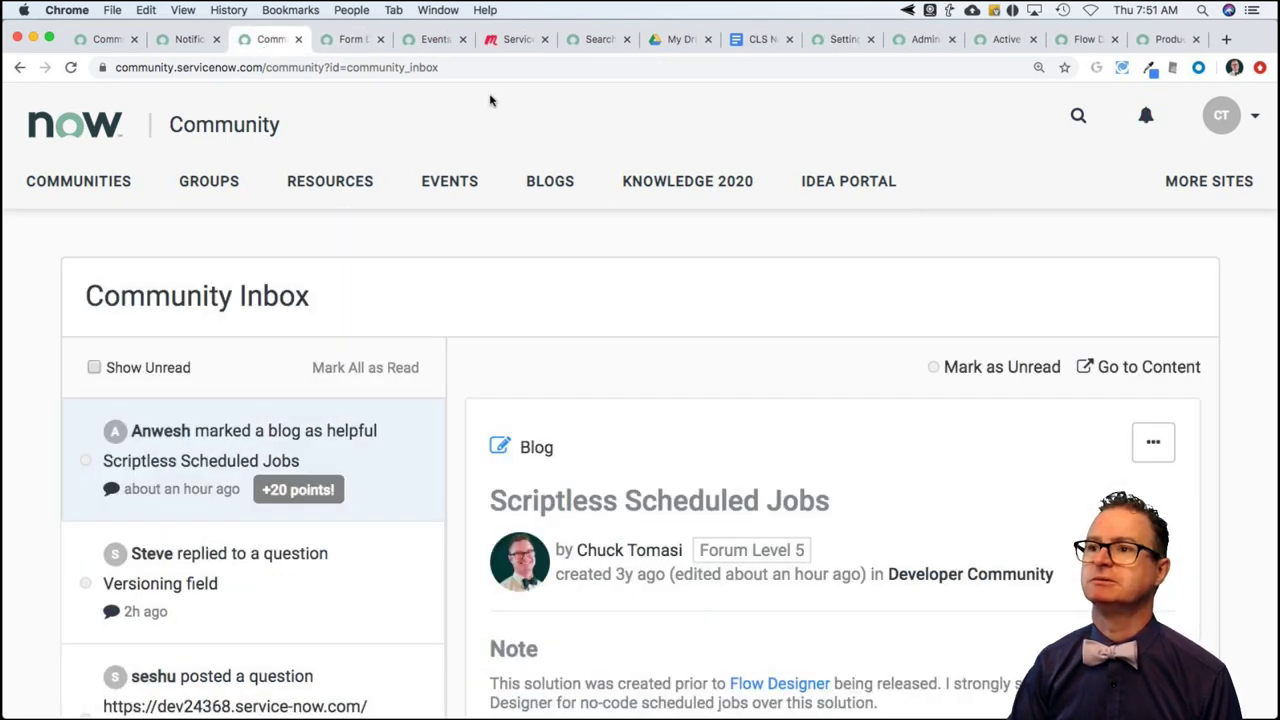
Reload the dev instance home page and filter the navigator to 'cls' for the CLS528 modules
click(355, 45)
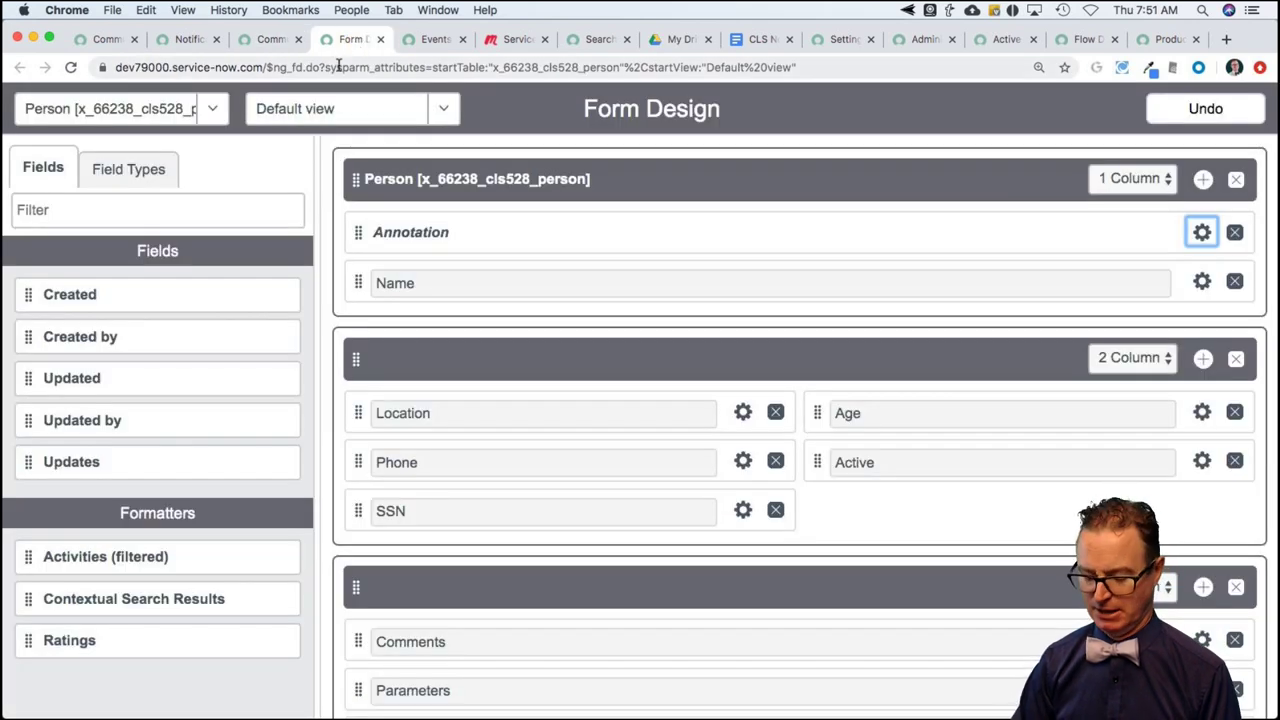
click(339, 67)
text(dev)
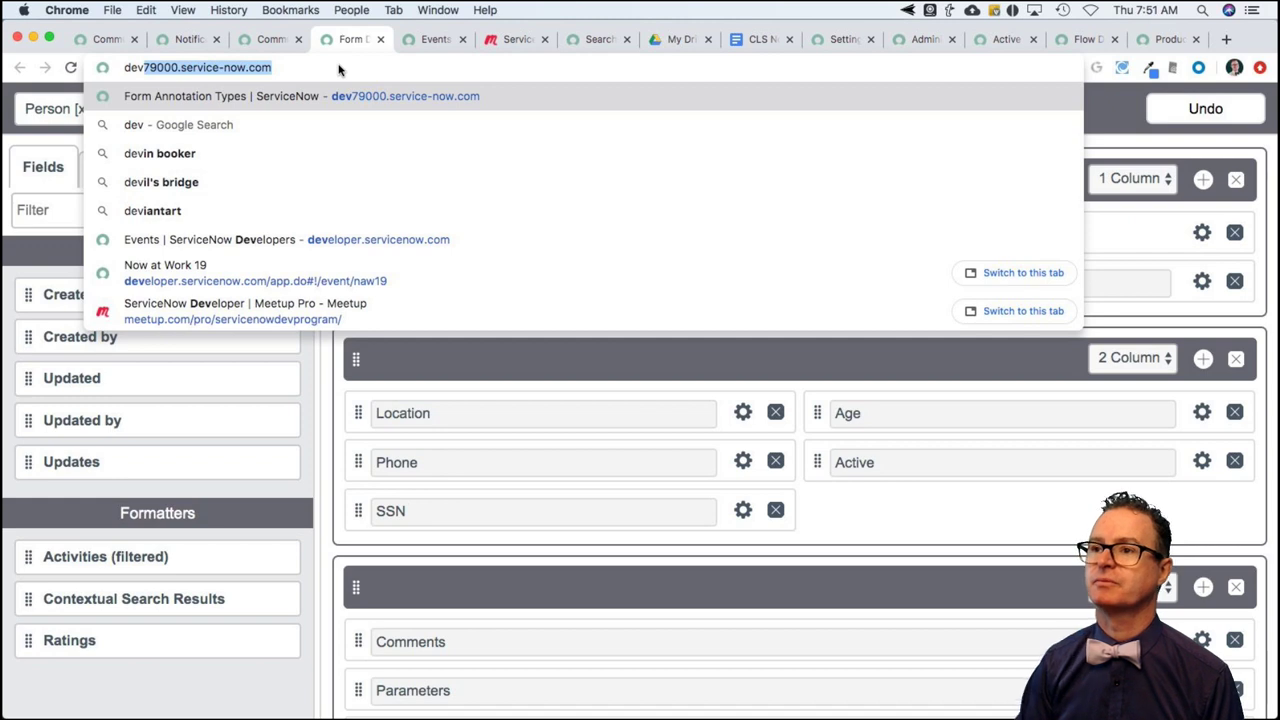
key(Return)
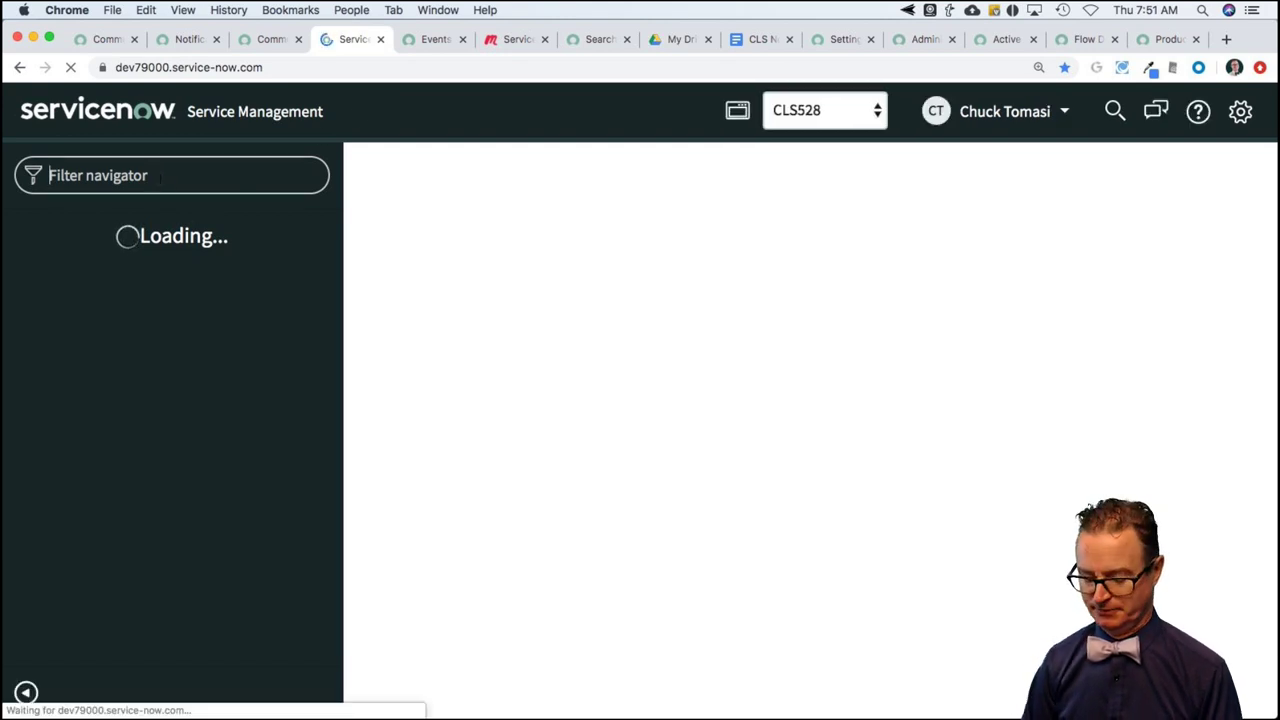
click(160, 176)
text(cls)
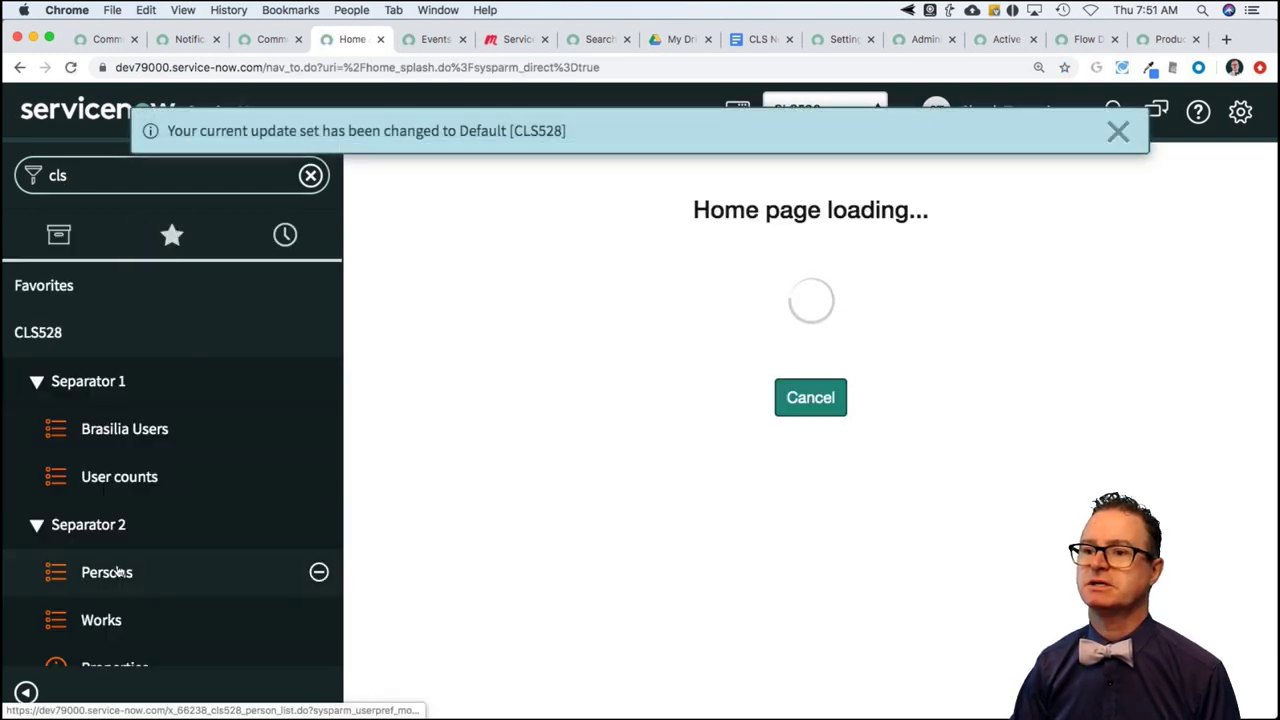
Open the first person's record from the CLS528 Persons list
click(161, 569)
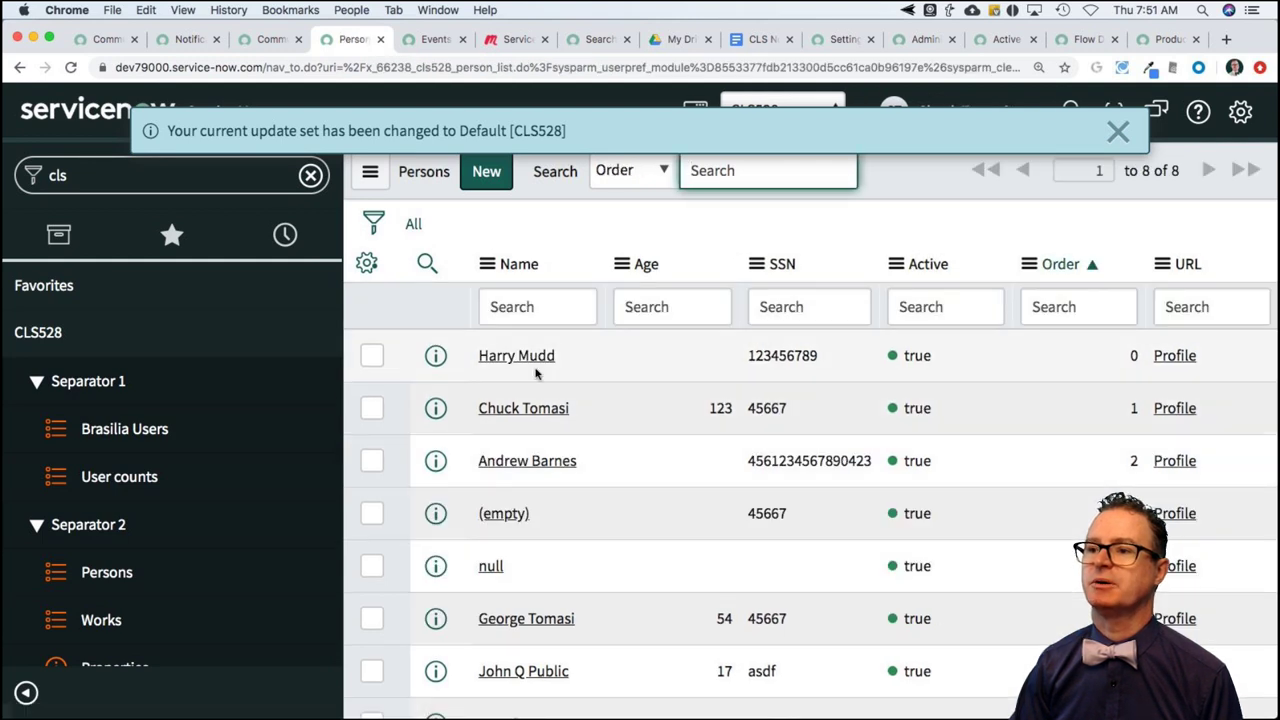
click(518, 358)
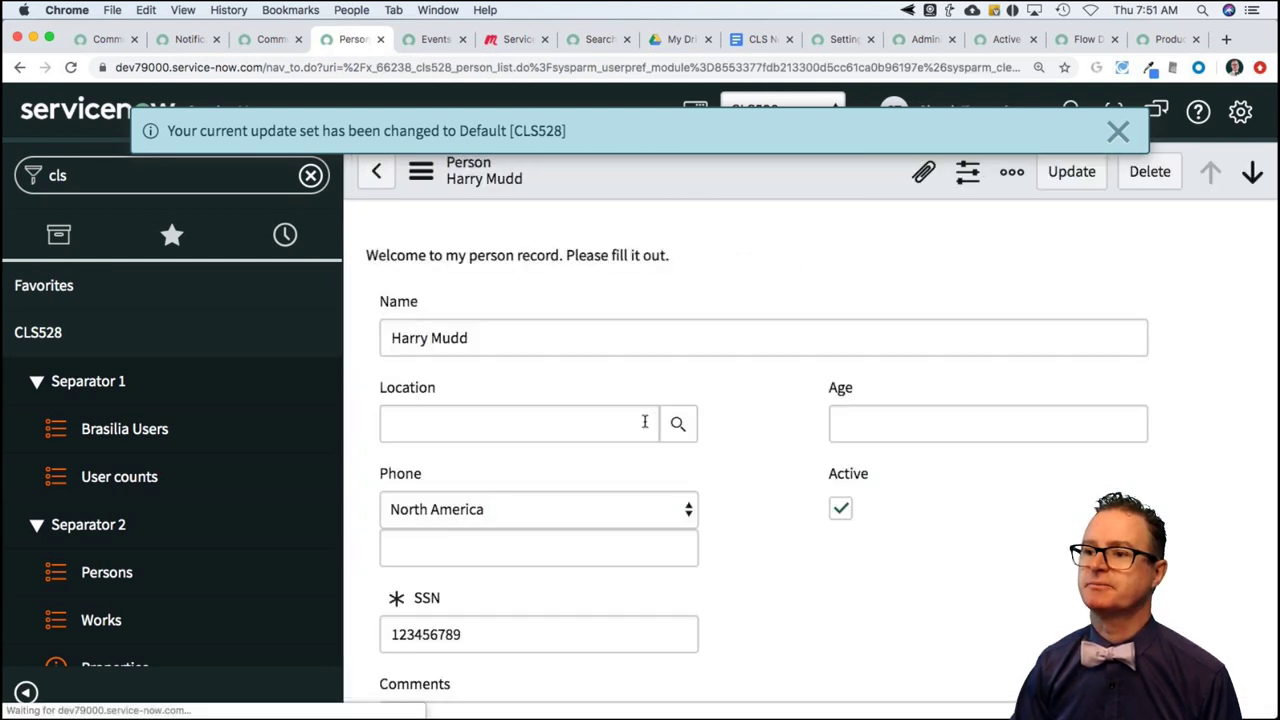
scroll(694, 500, down, 5)
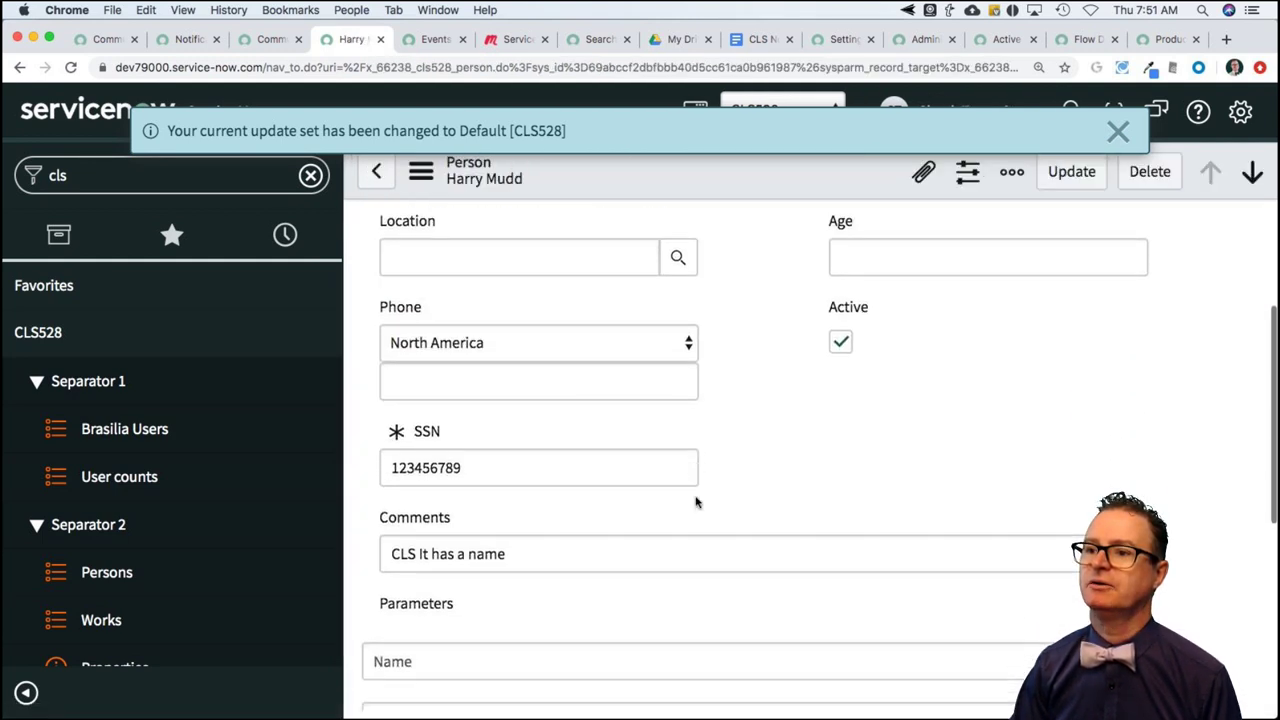
scroll(696, 497, down, 2)
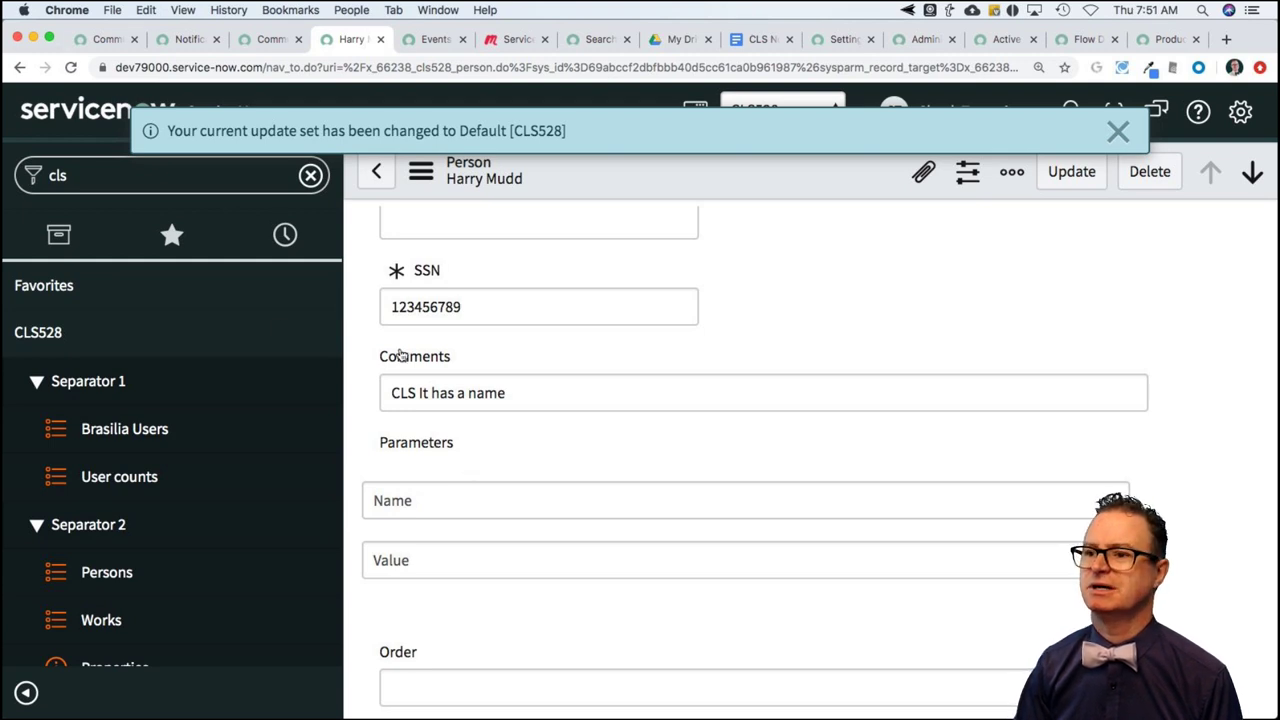
Review the empty Order field and the URL field's [code]-wrapped Profile link
scroll(543, 423, down, 3)
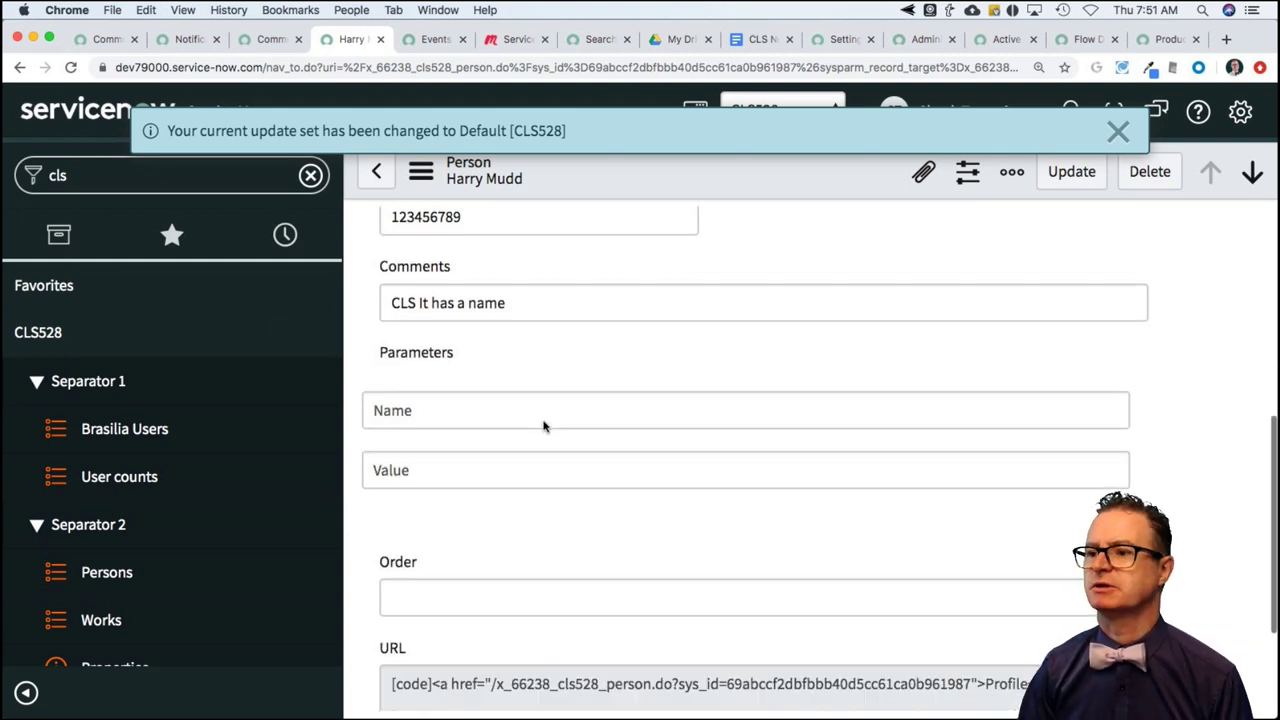
scroll(460, 566, down, 3)
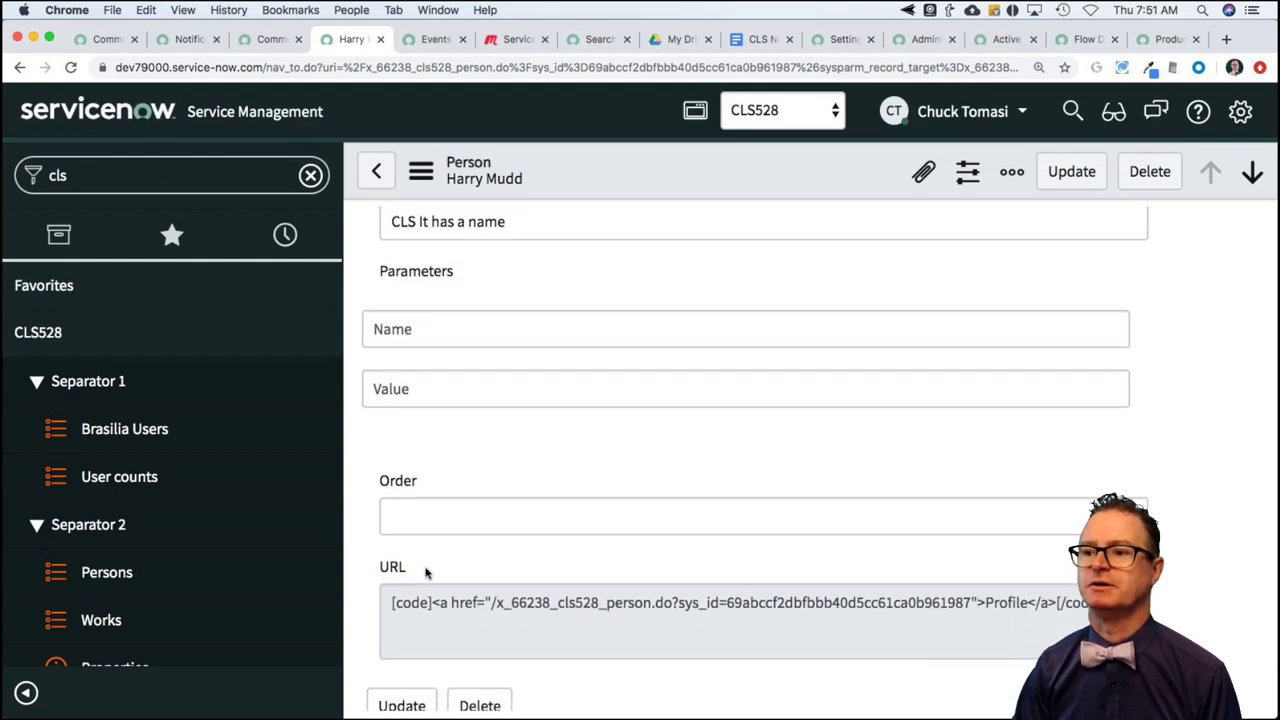
drag(418, 568, 378, 570)
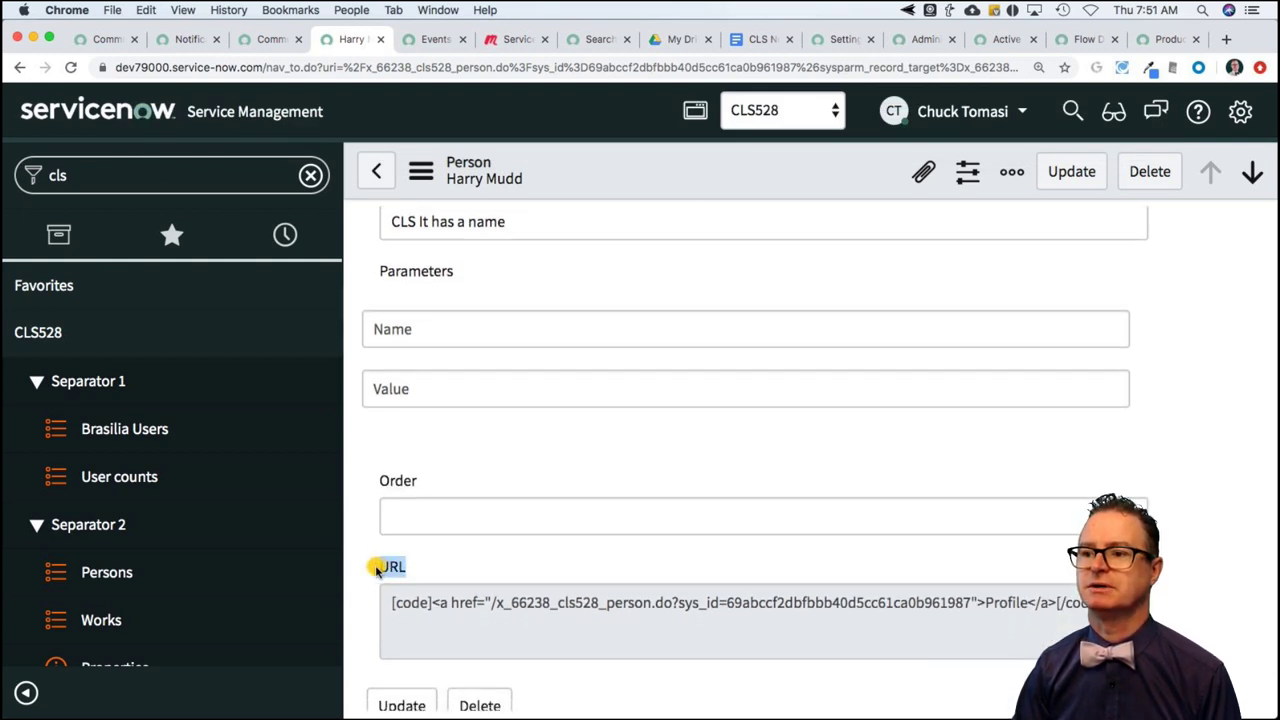
click(467, 563)
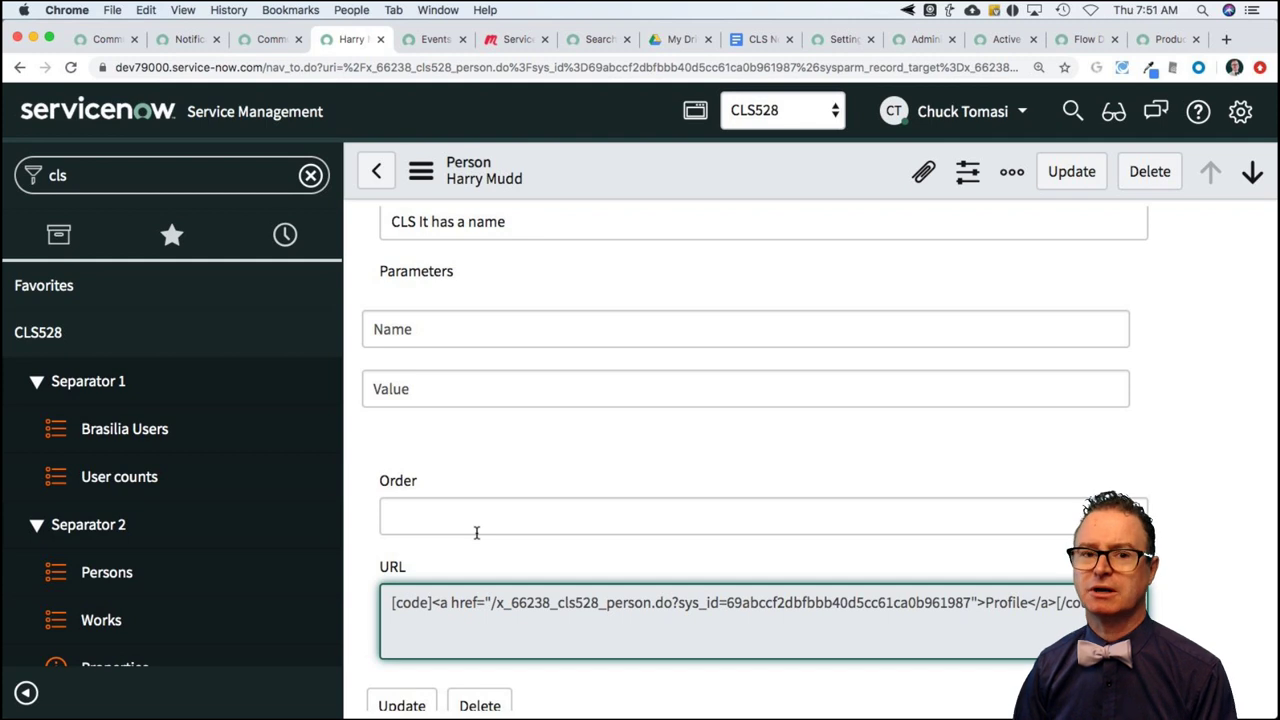
click(480, 443)
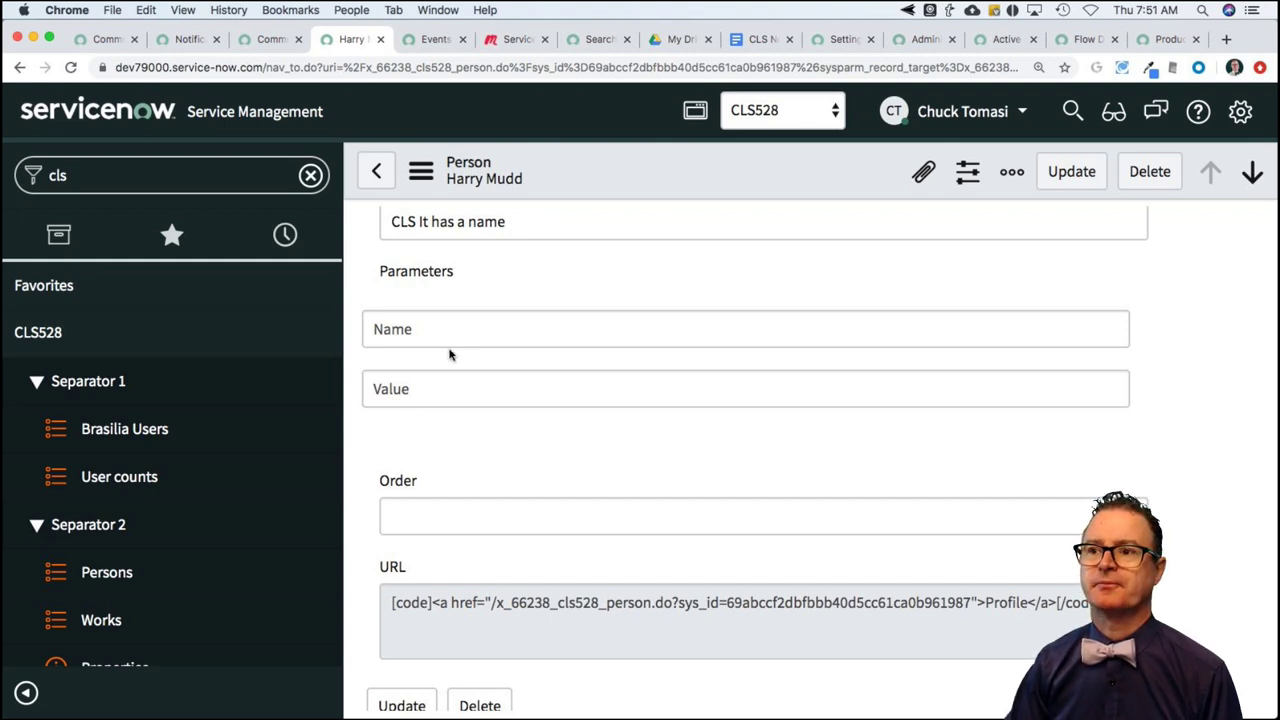
Return to the Persons list and start a bar chart report from the SSN column
click(376, 171)
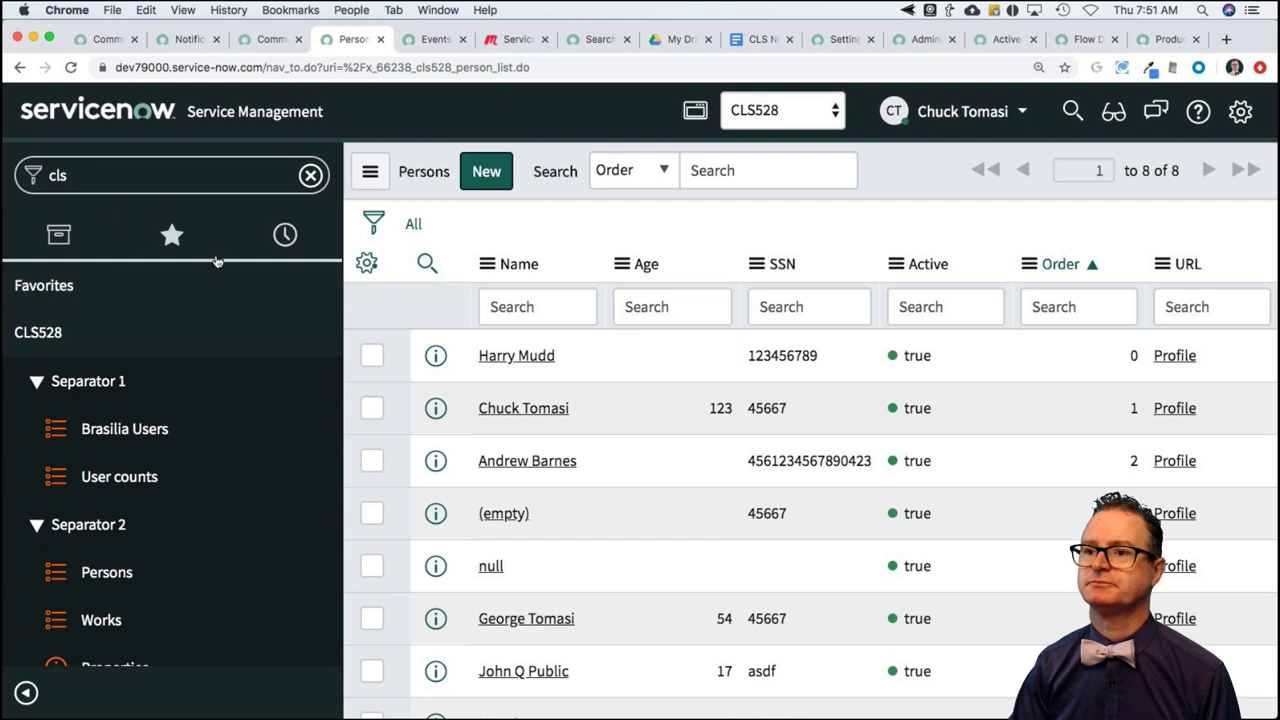
click(103, 178)
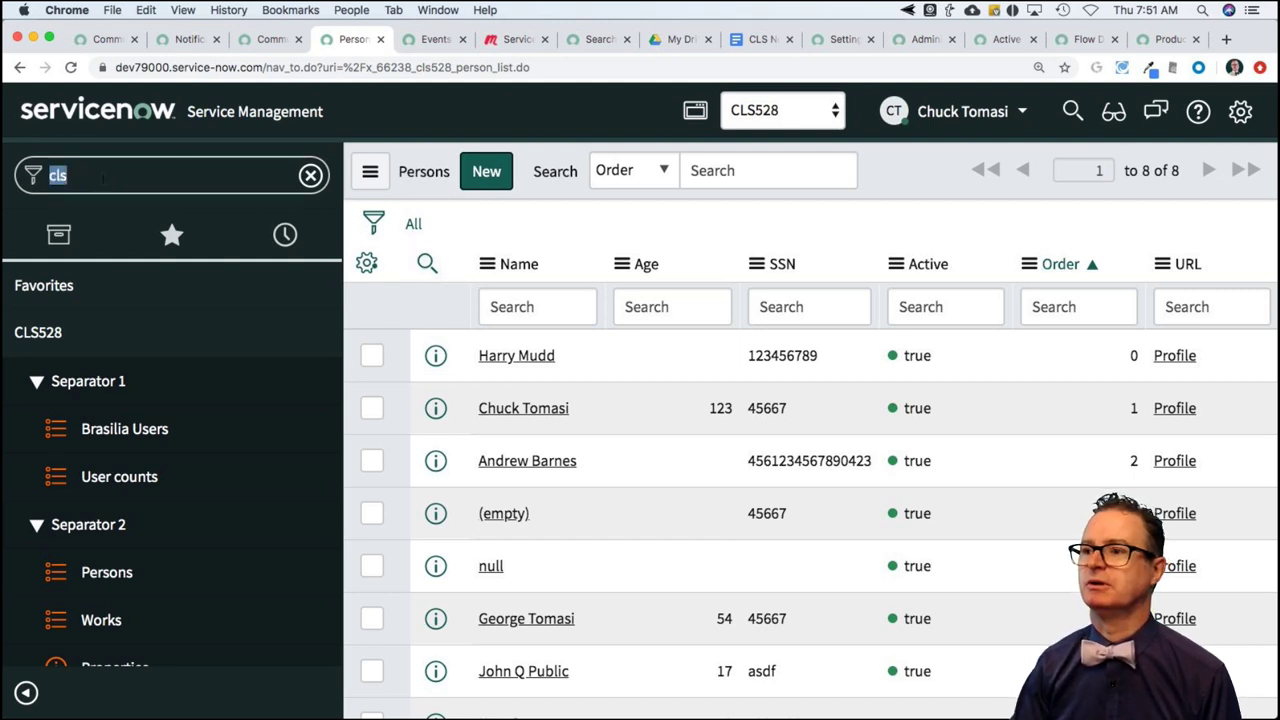
click(758, 266)
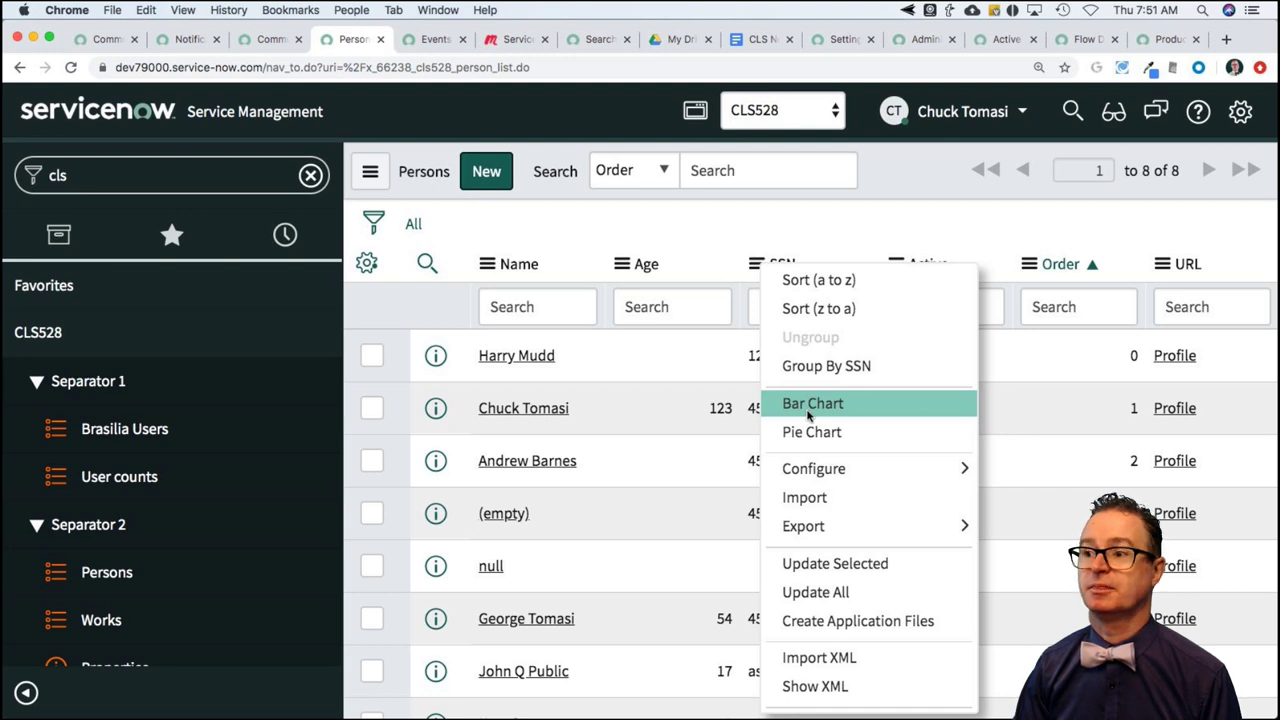
click(809, 410)
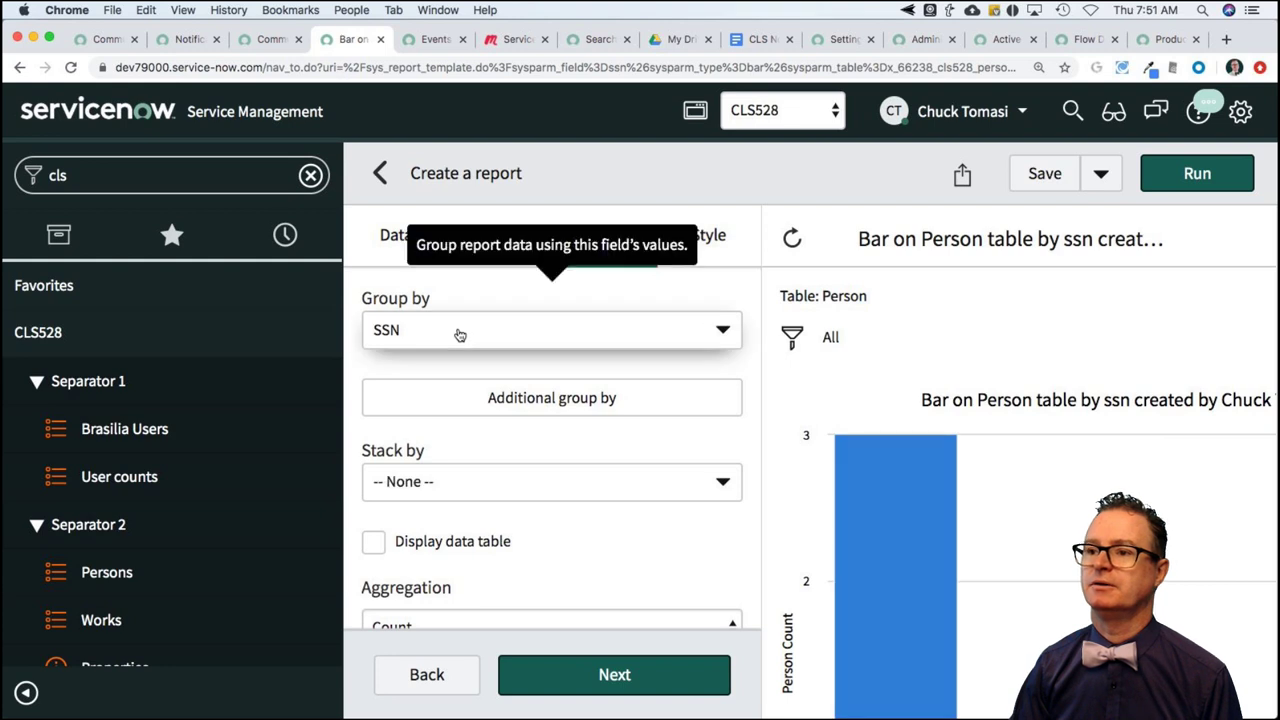
Search 'ord' in the bar chart's Group by list and switch grouping from SSN to Order
click(459, 334)
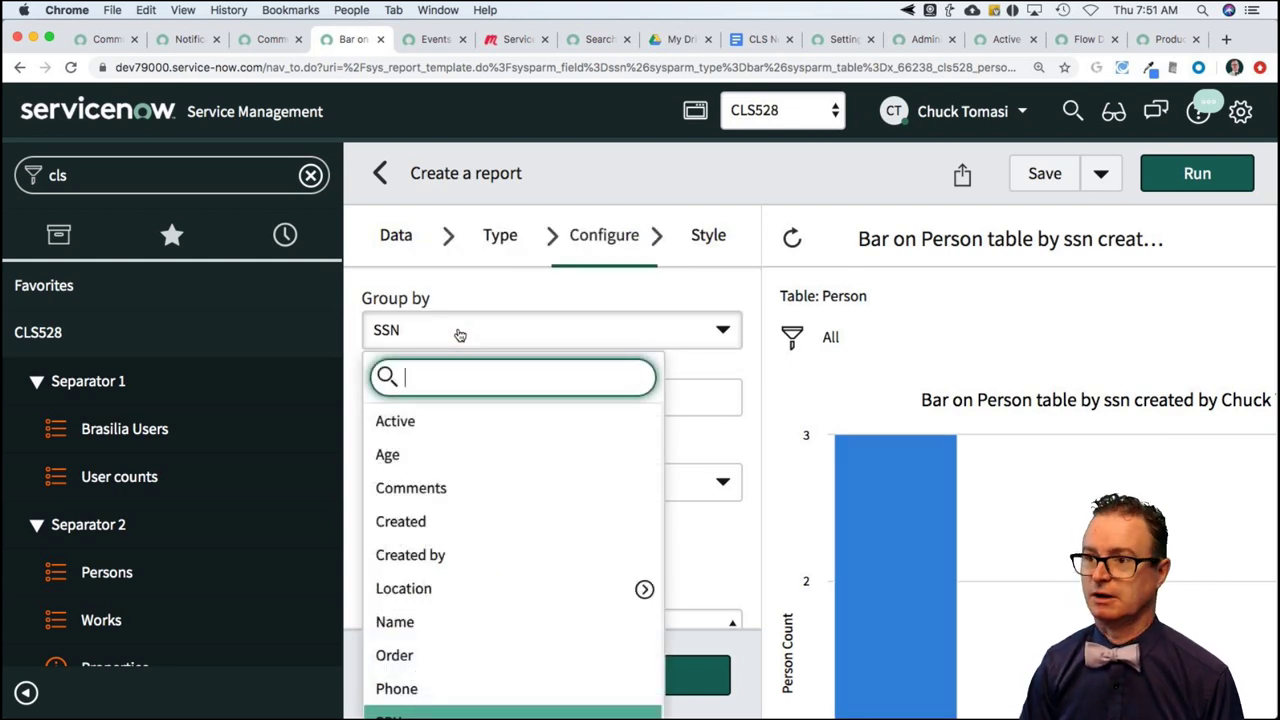
text(url)
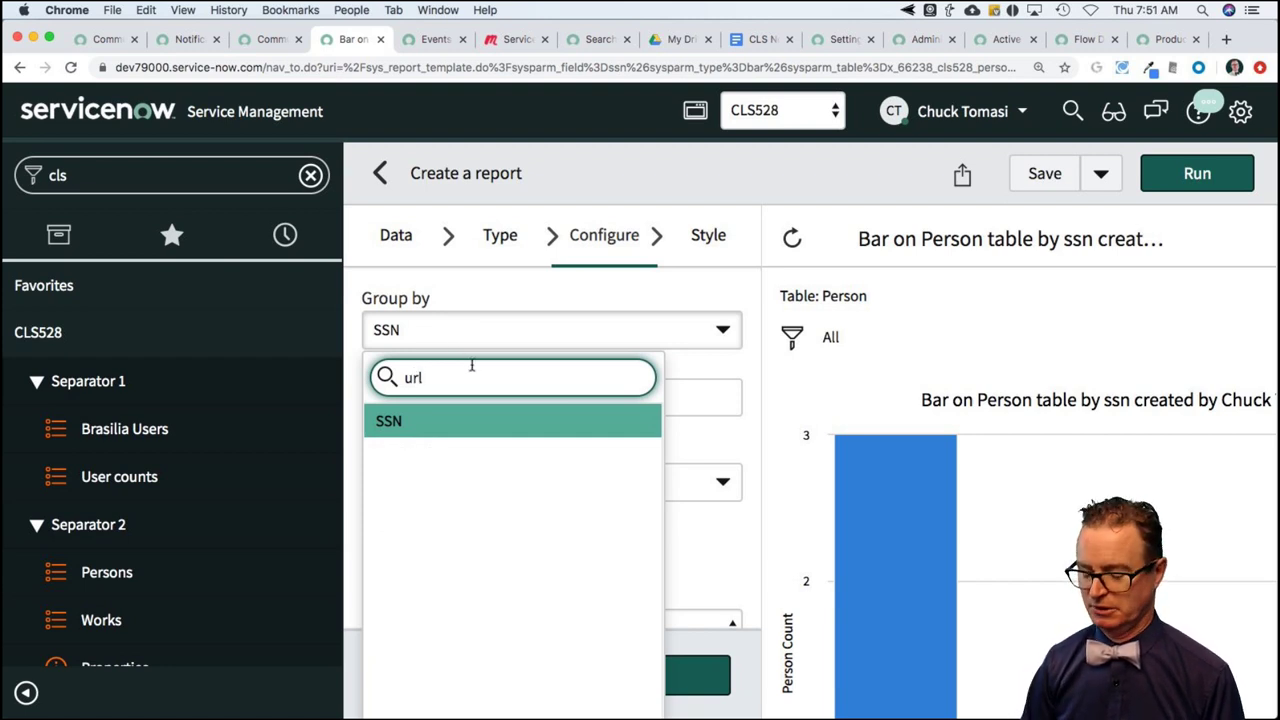
key(BackSpace)
key(BackSpace)
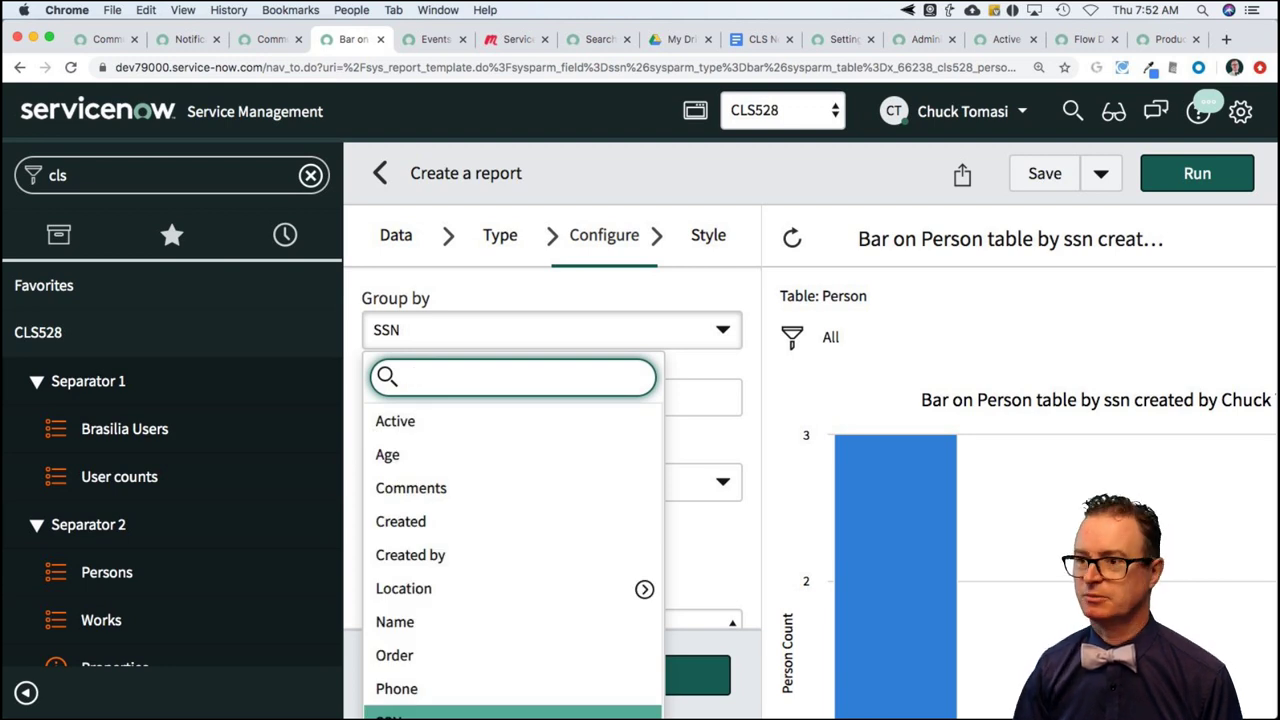
click(742, 552)
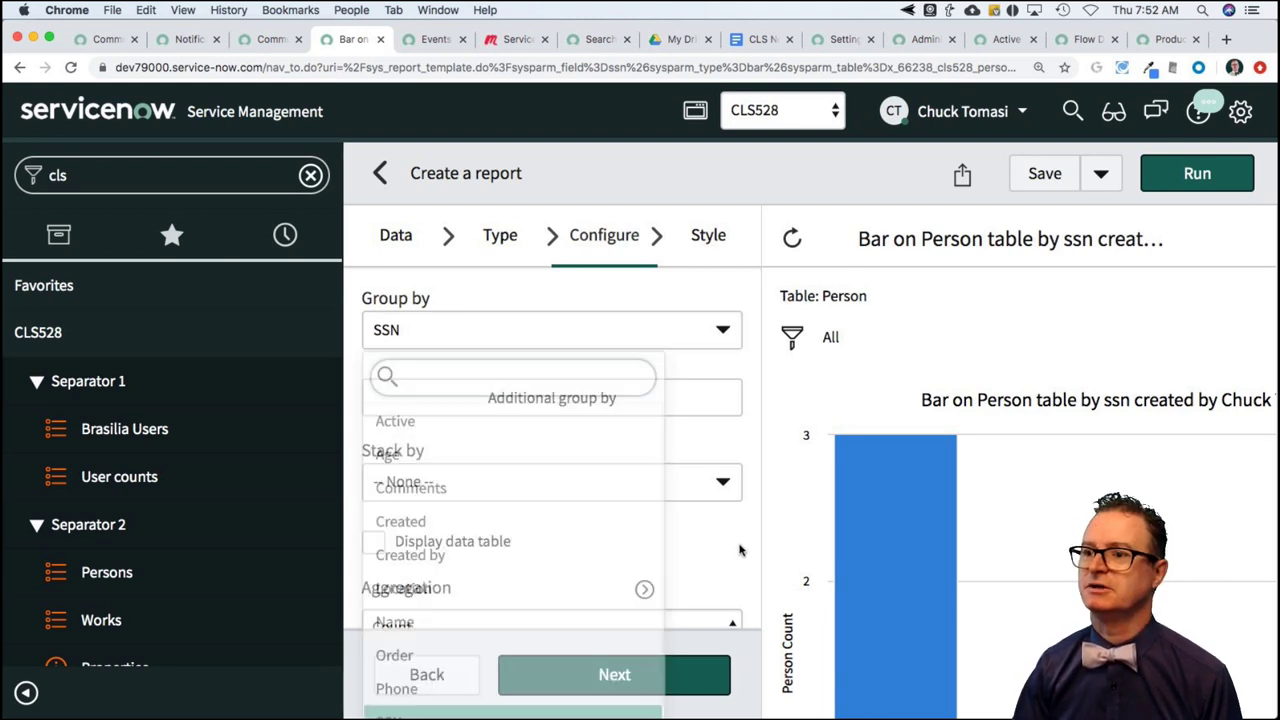
click(461, 331)
click(461, 331)
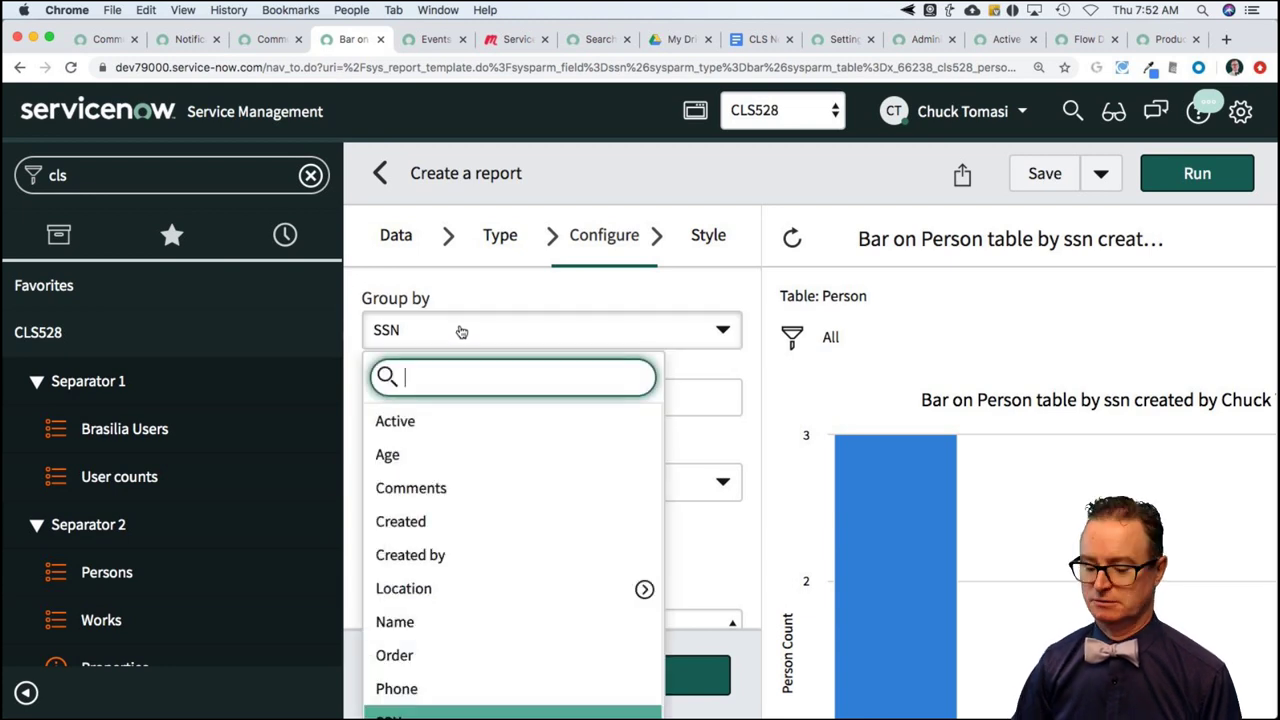
text(ord)
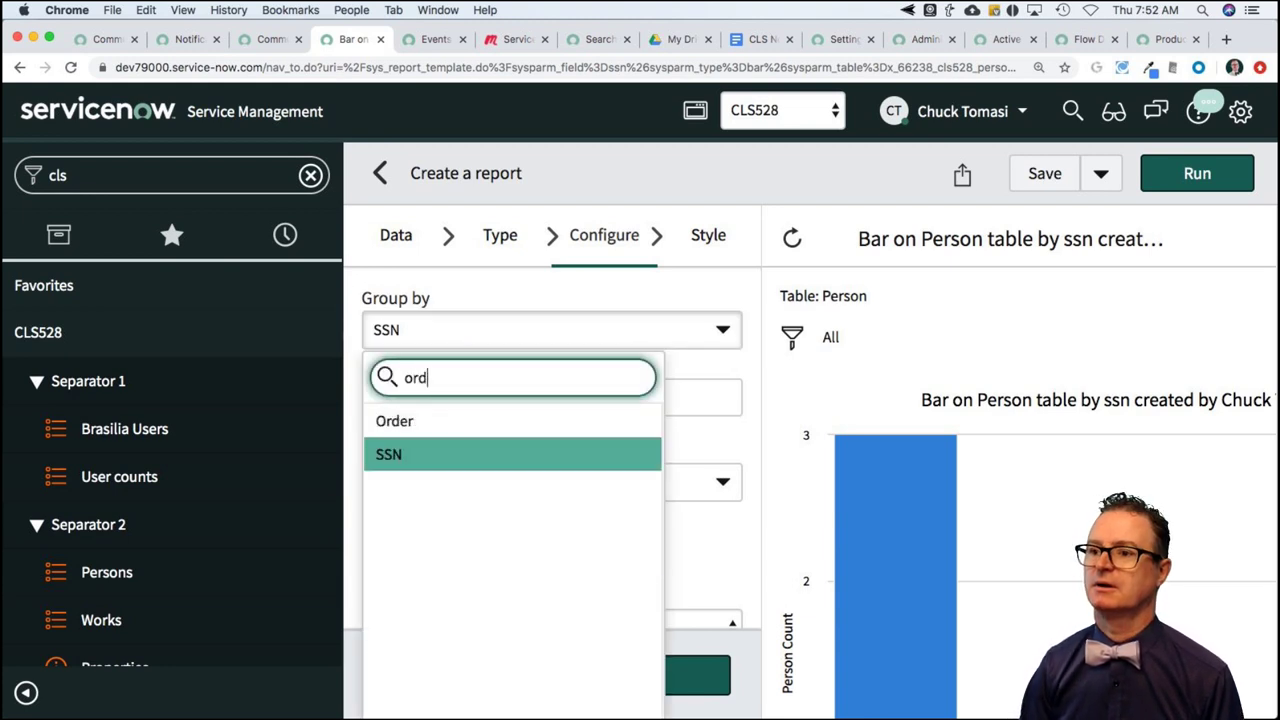
click(455, 428)
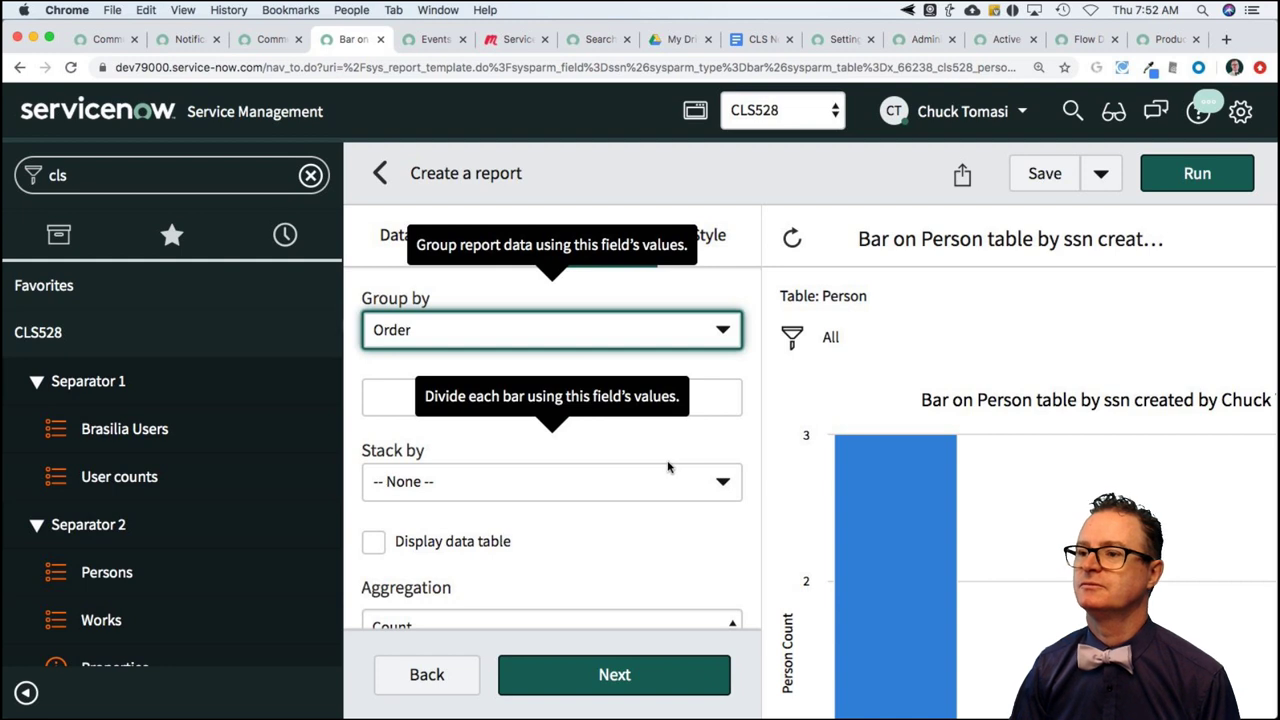
scroll(672, 540, down, 1)
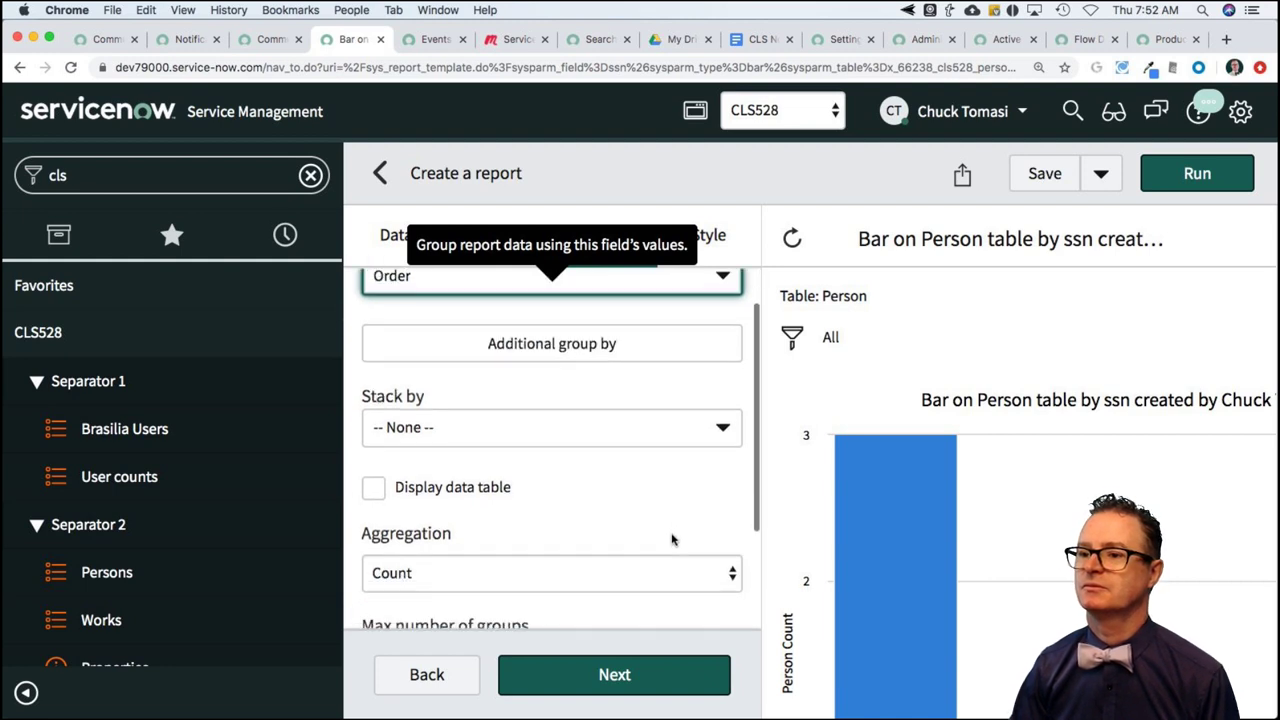
scroll(672, 540, down, 2)
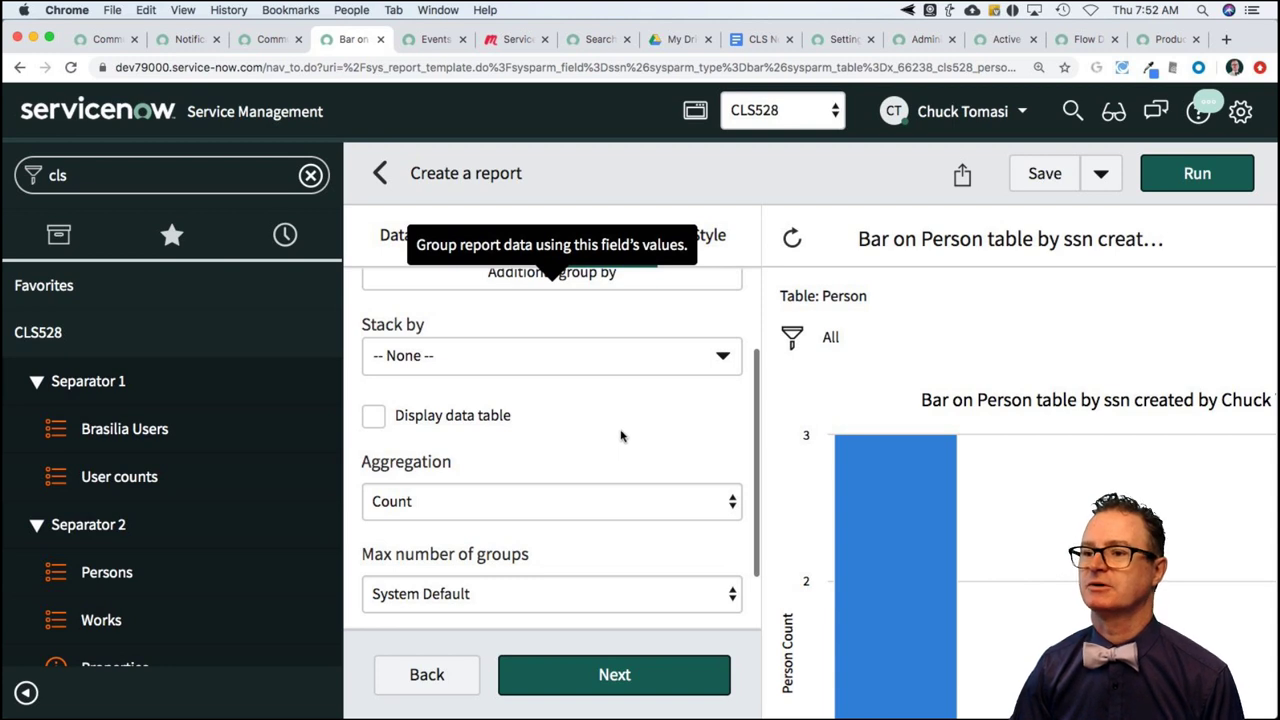
click(615, 675)
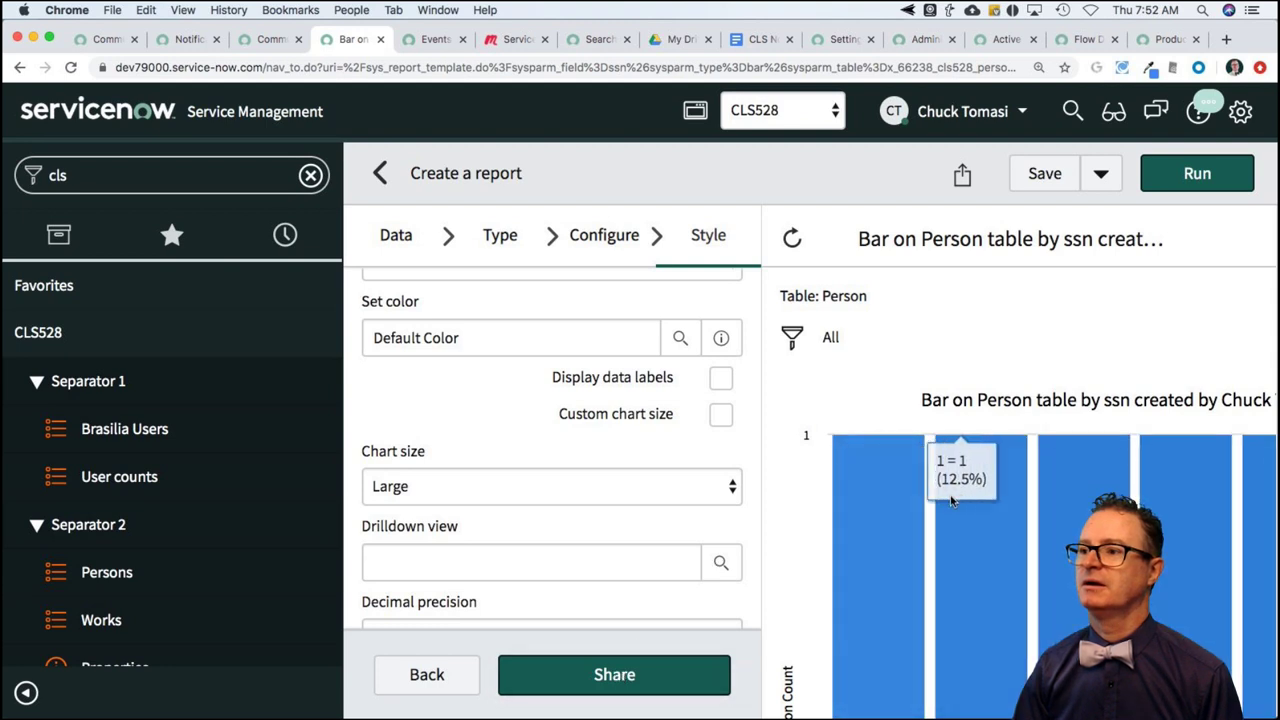
scroll(930, 490, right, 5)
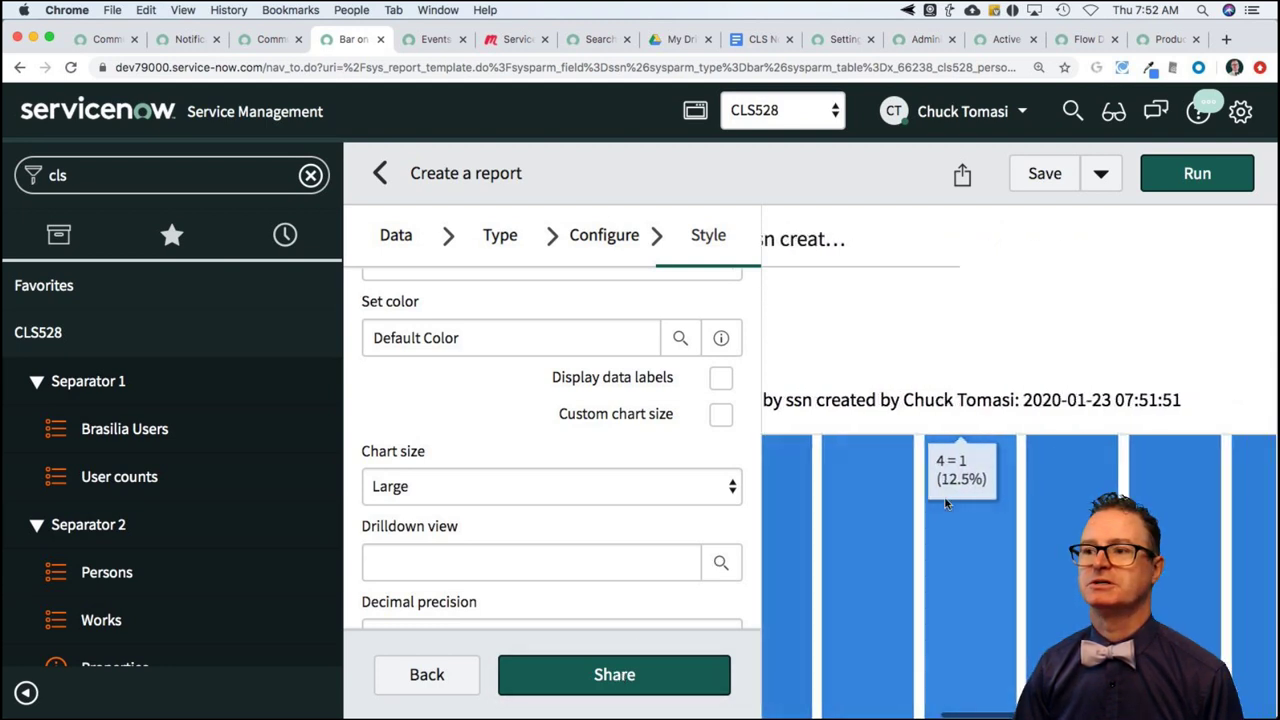
scroll(947, 504, left, 4)
scroll(947, 504, left, 2)
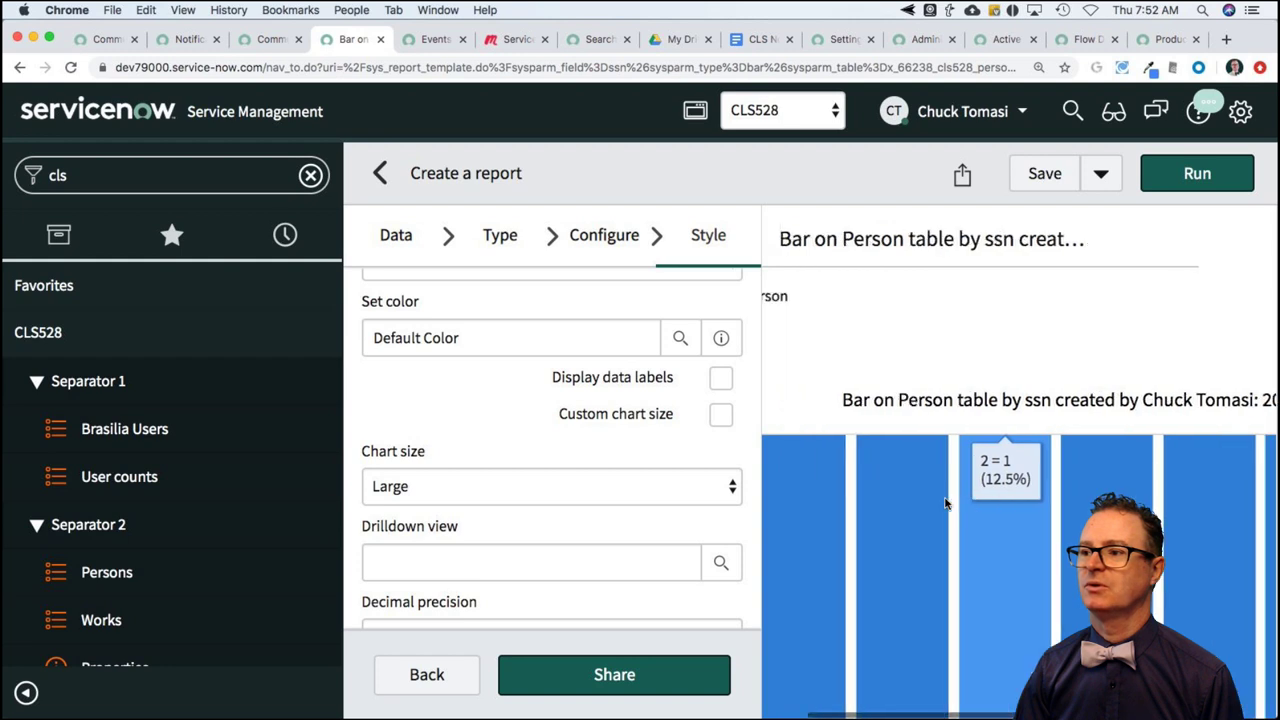
scroll(947, 504, down, 5)
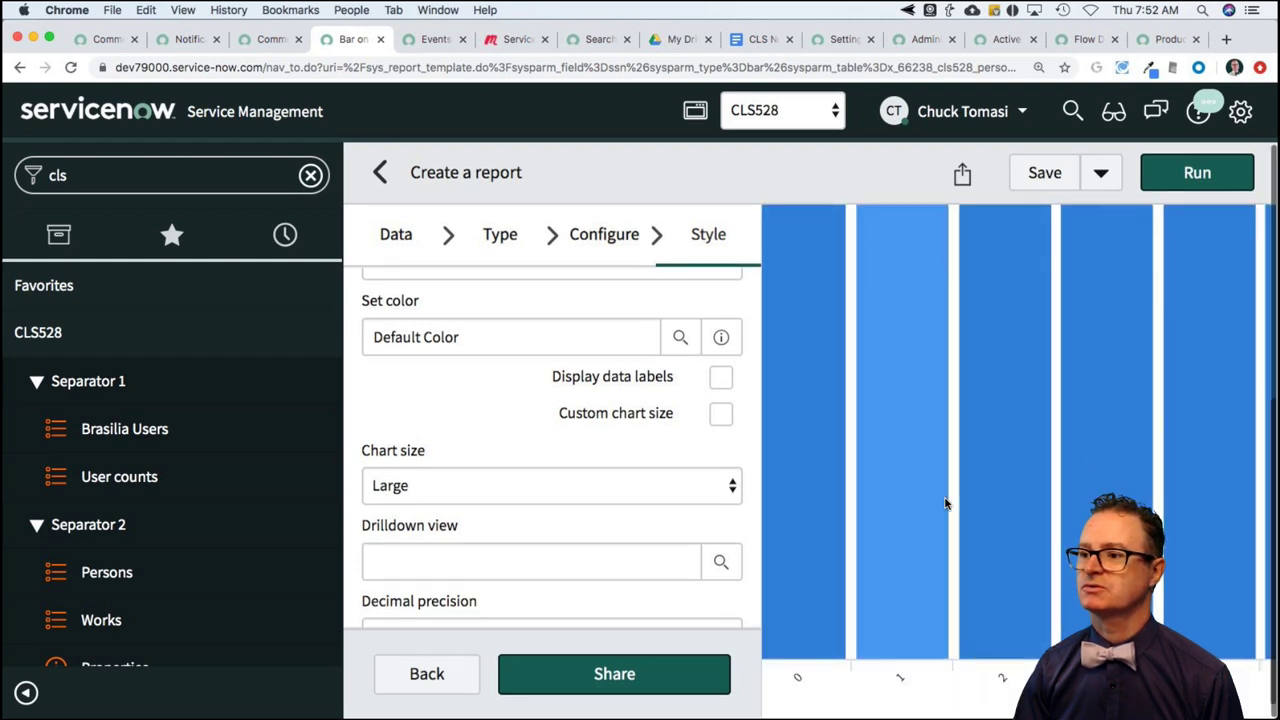
scroll(945, 503, right, 4)
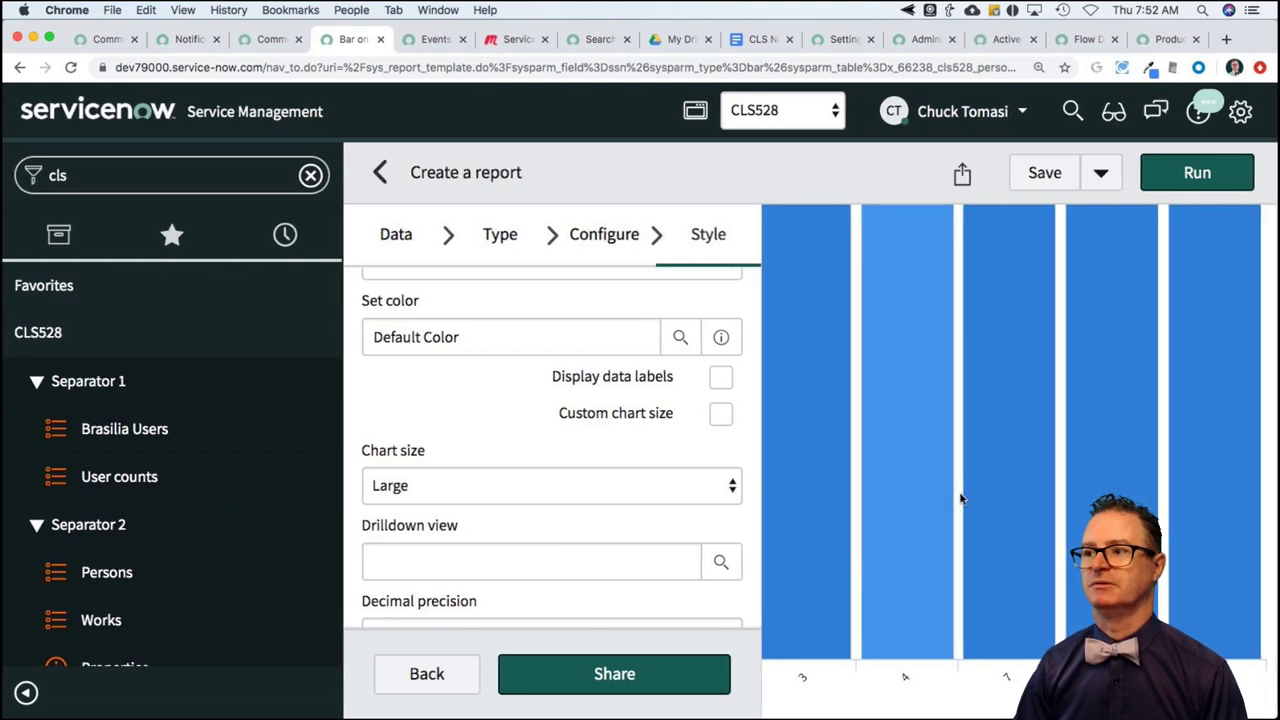
scroll(966, 491, right, 2)
scroll(966, 491, up, 3)
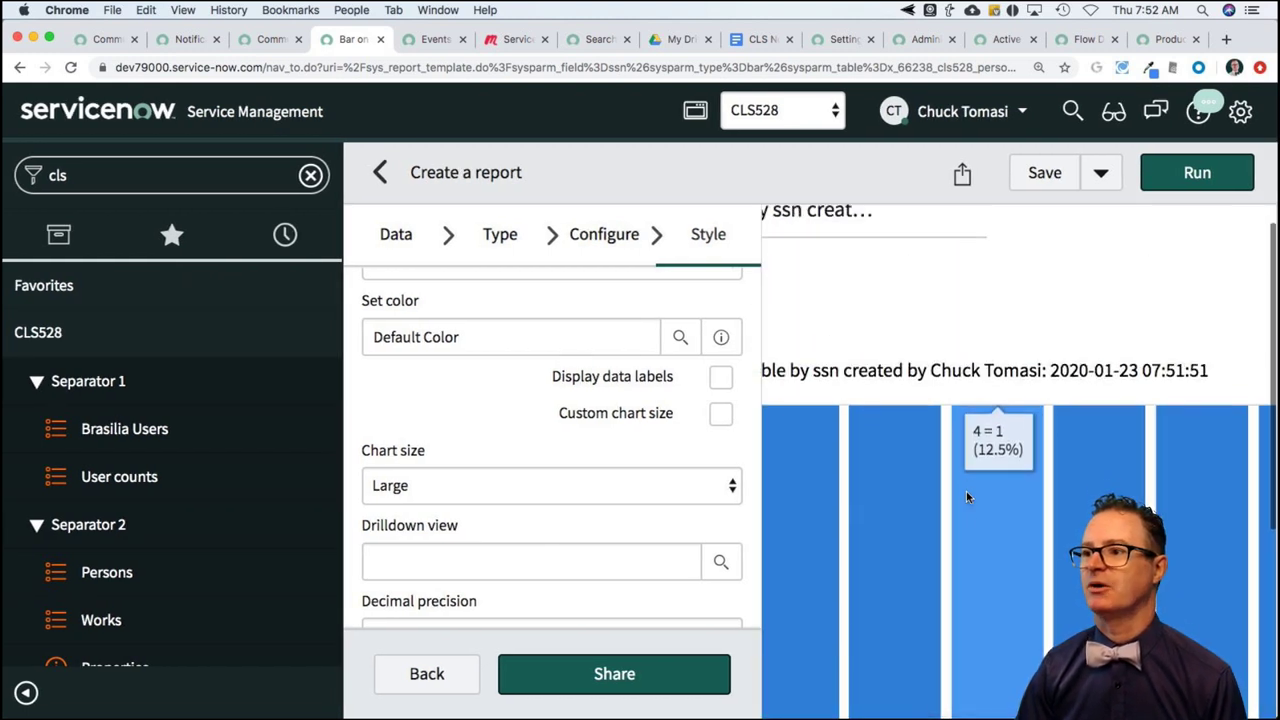
scroll(966, 491, left, 5)
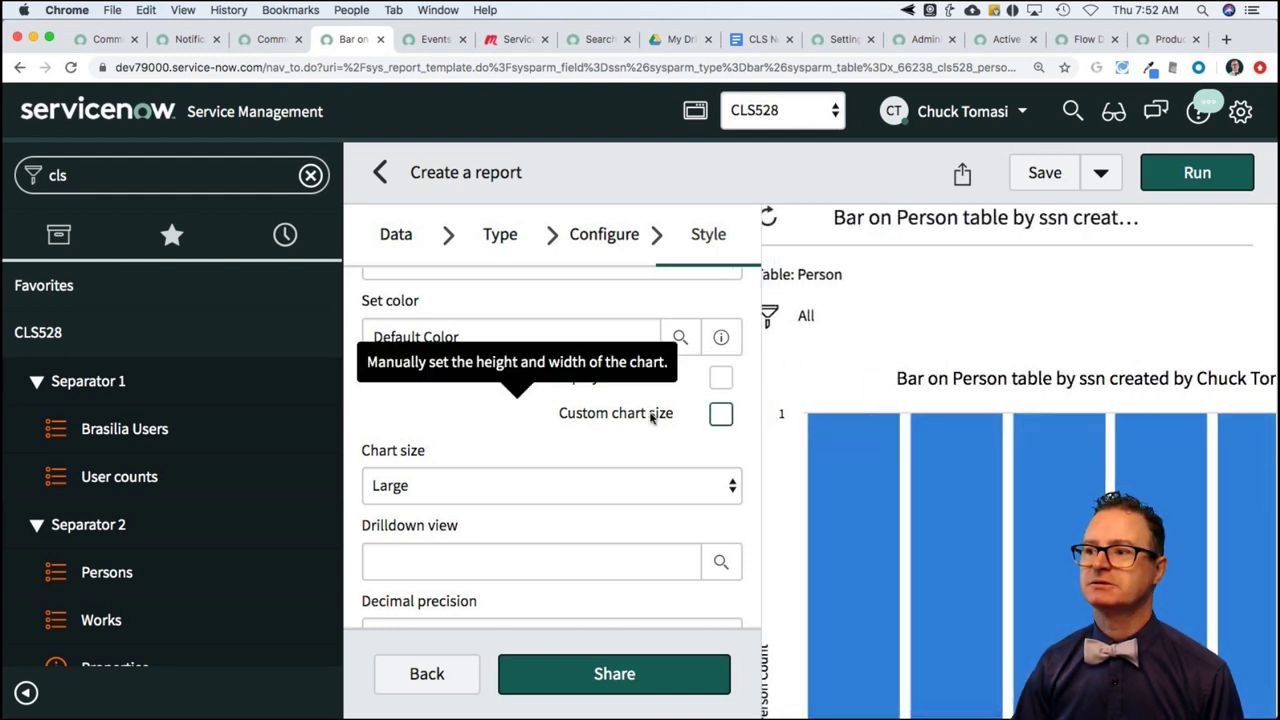
scroll(827, 391, up, 1)
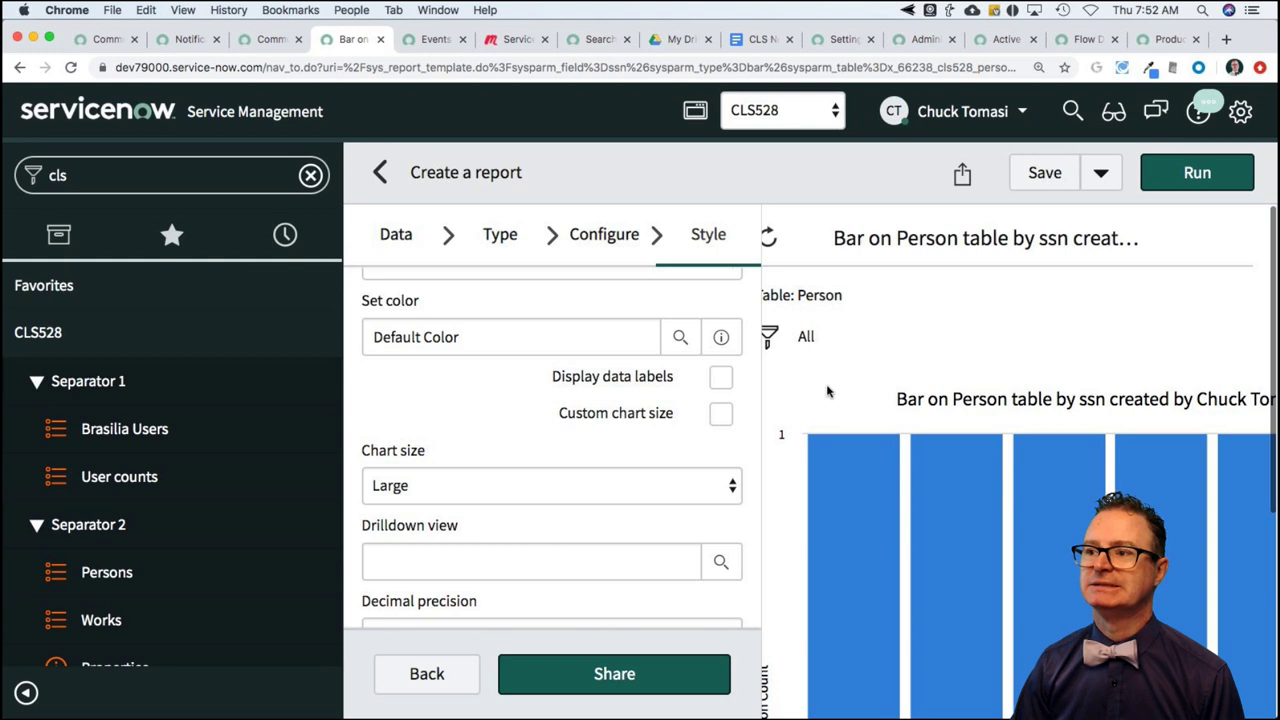
scroll(827, 391, left, 1)
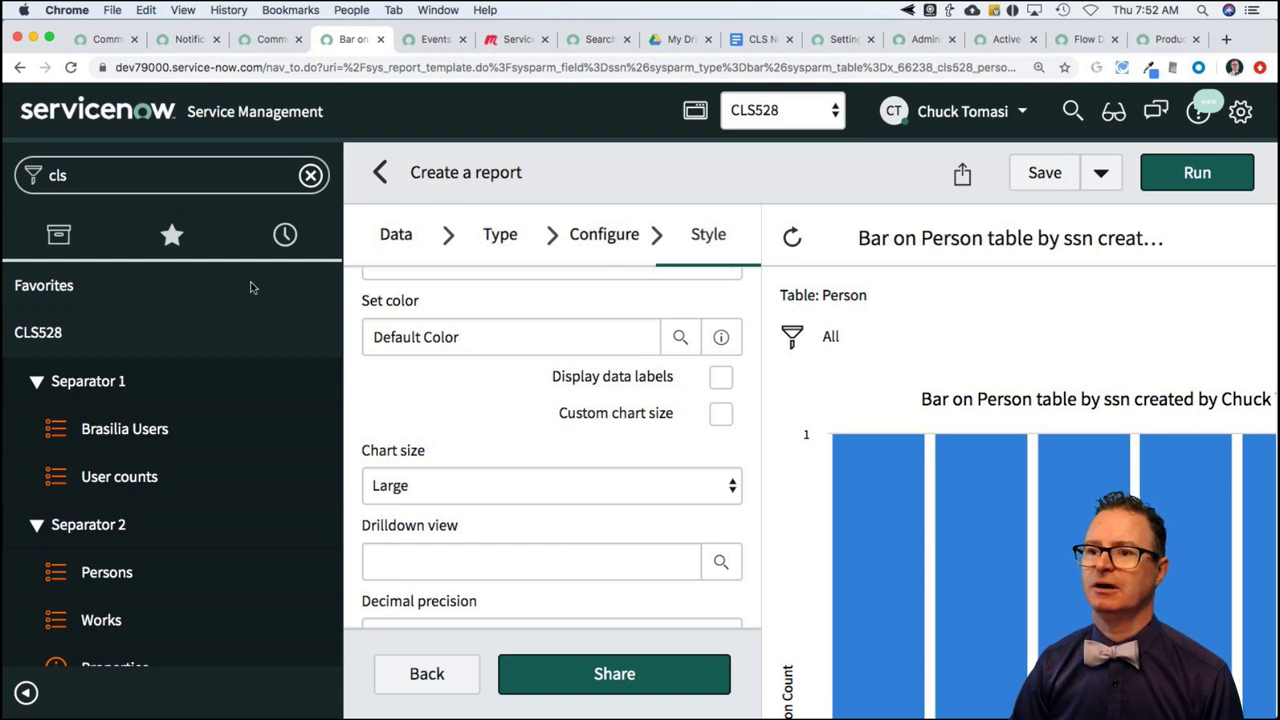
Open the Persons list and close its personal column choices without changes
click(133, 571)
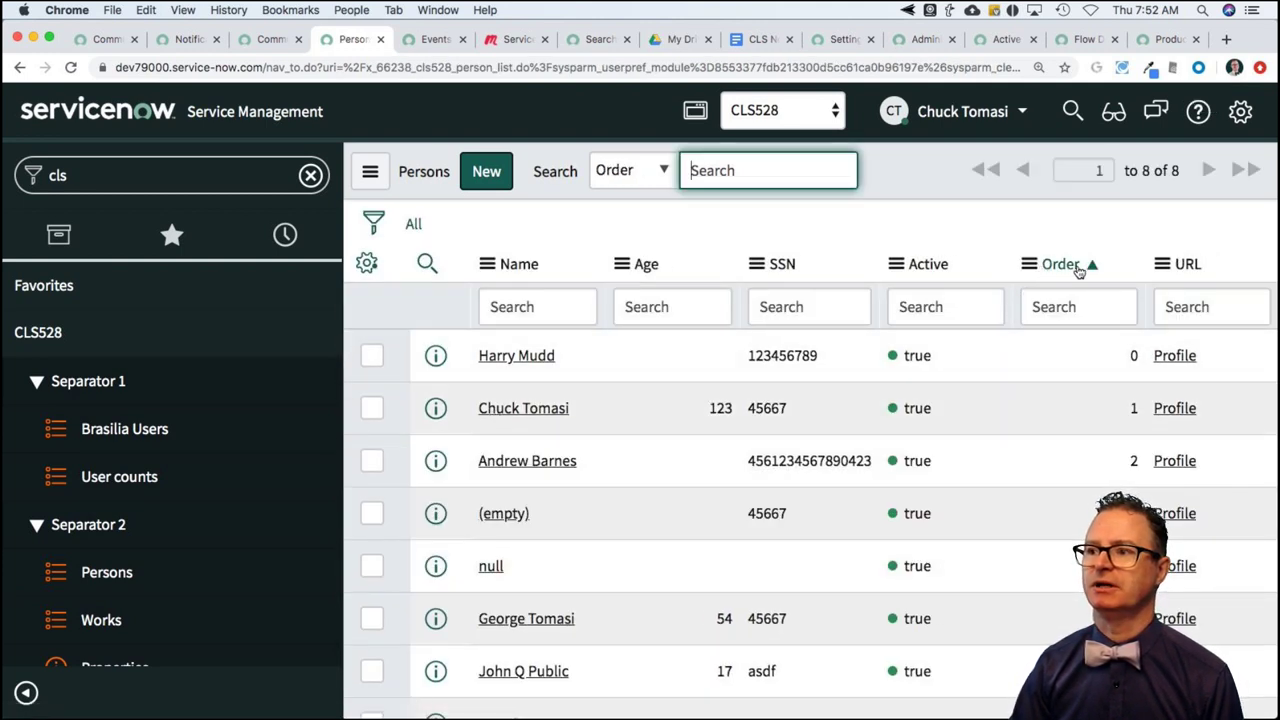
click(366, 267)
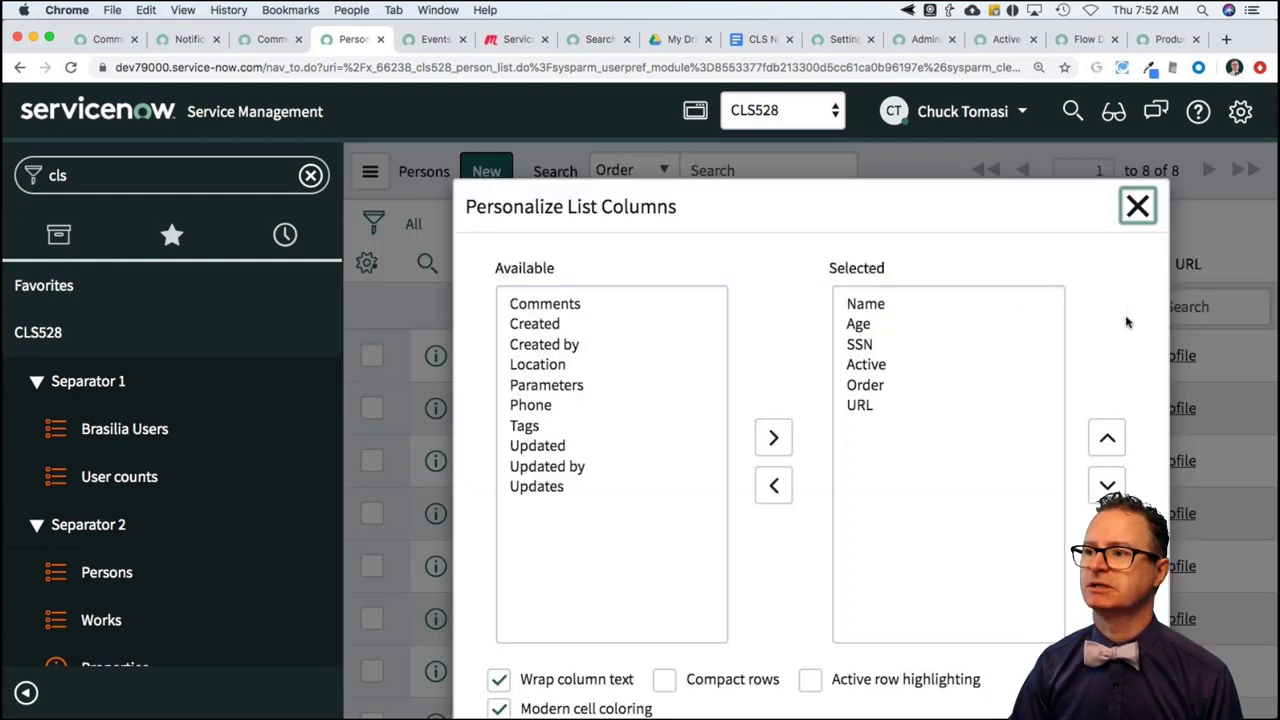
click(1132, 197)
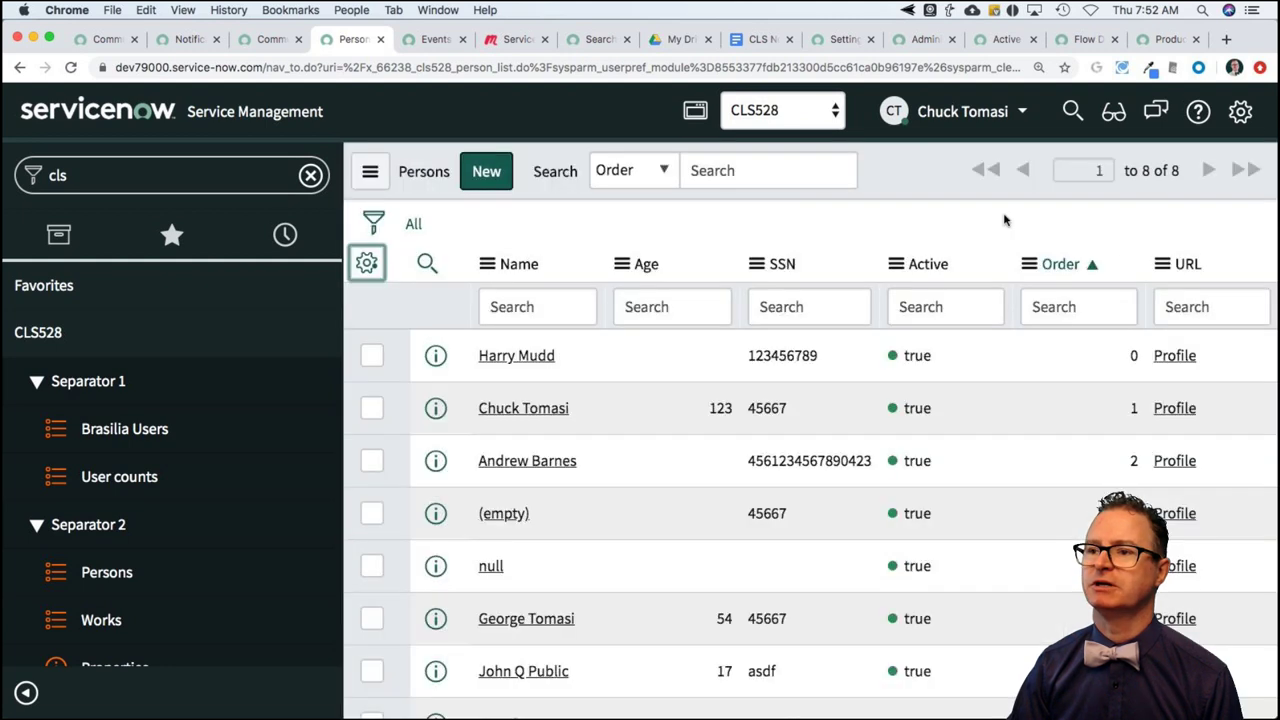
Open the Persons List Layout configuration from the Name column's Configure menu
click(482, 264)
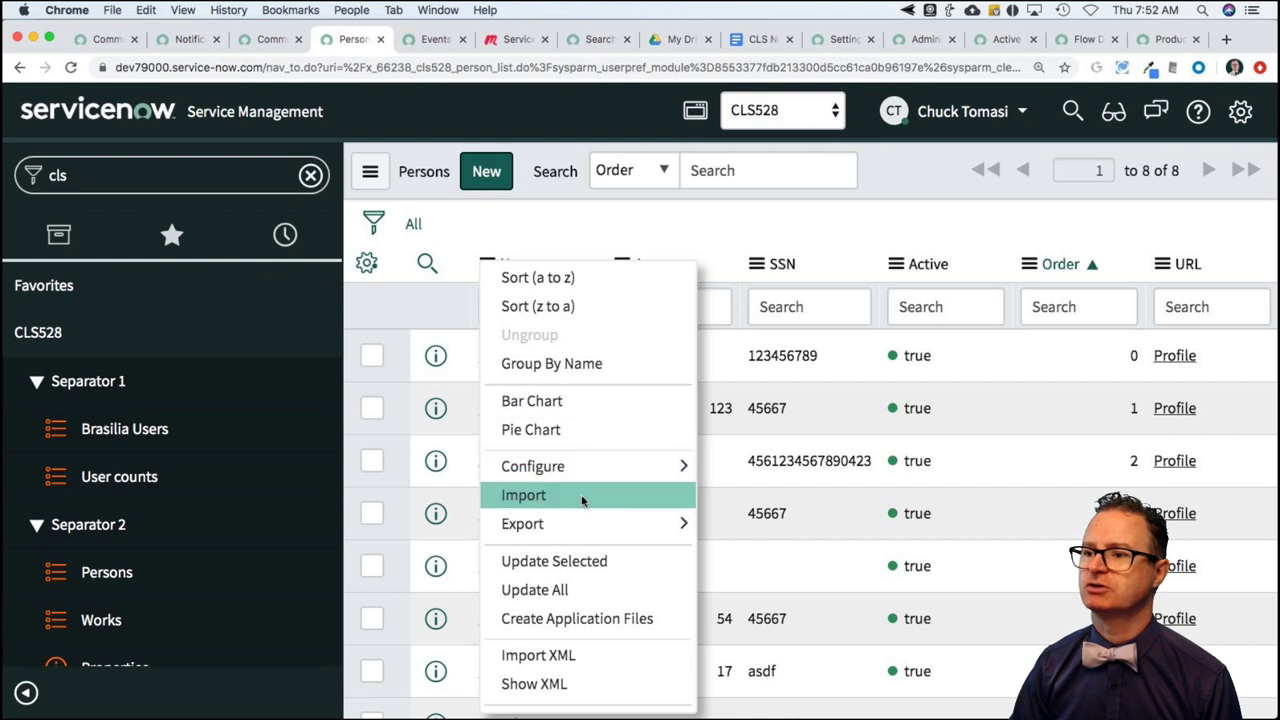
mouse_move(598, 473)
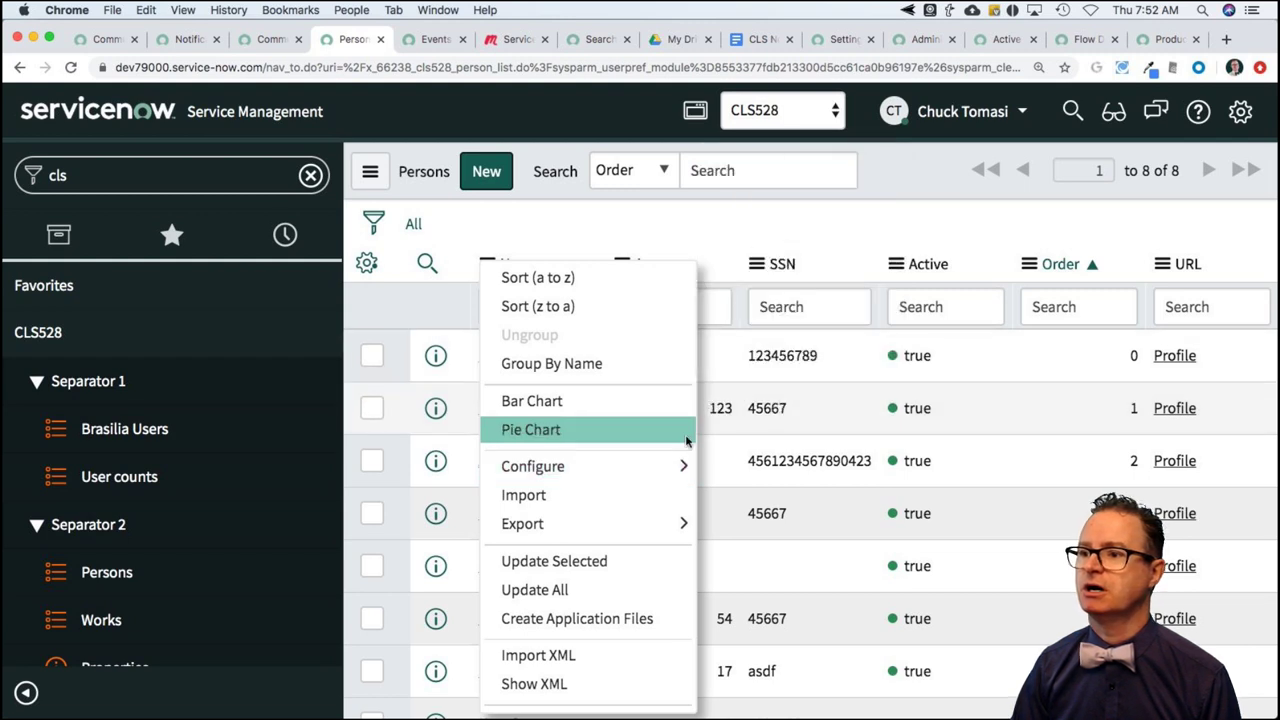
mouse_move(677, 466)
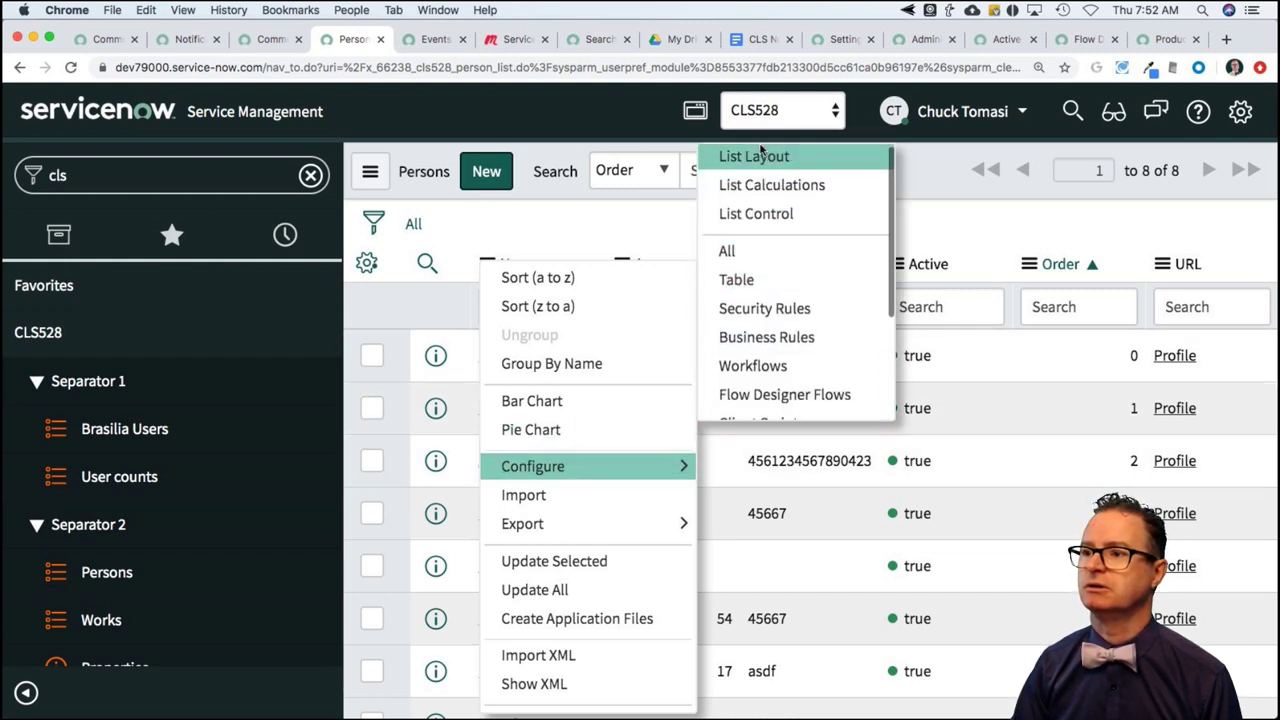
click(757, 155)
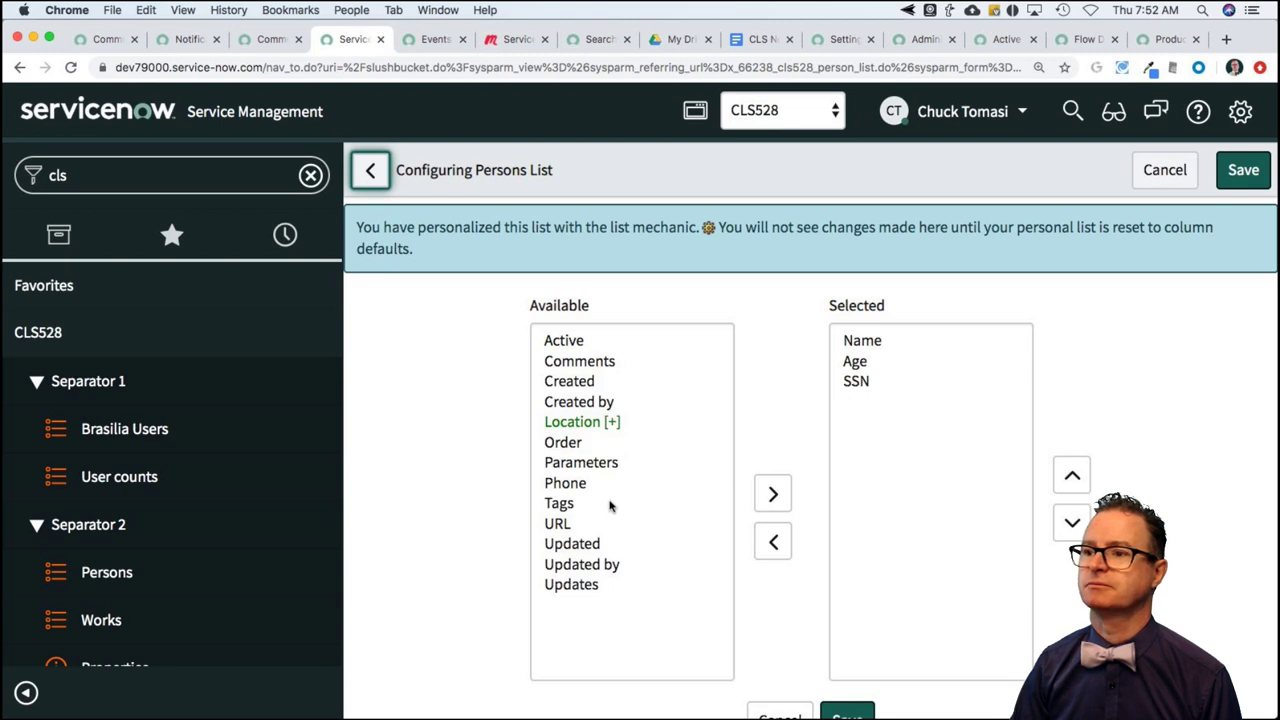
double_click(562, 443)
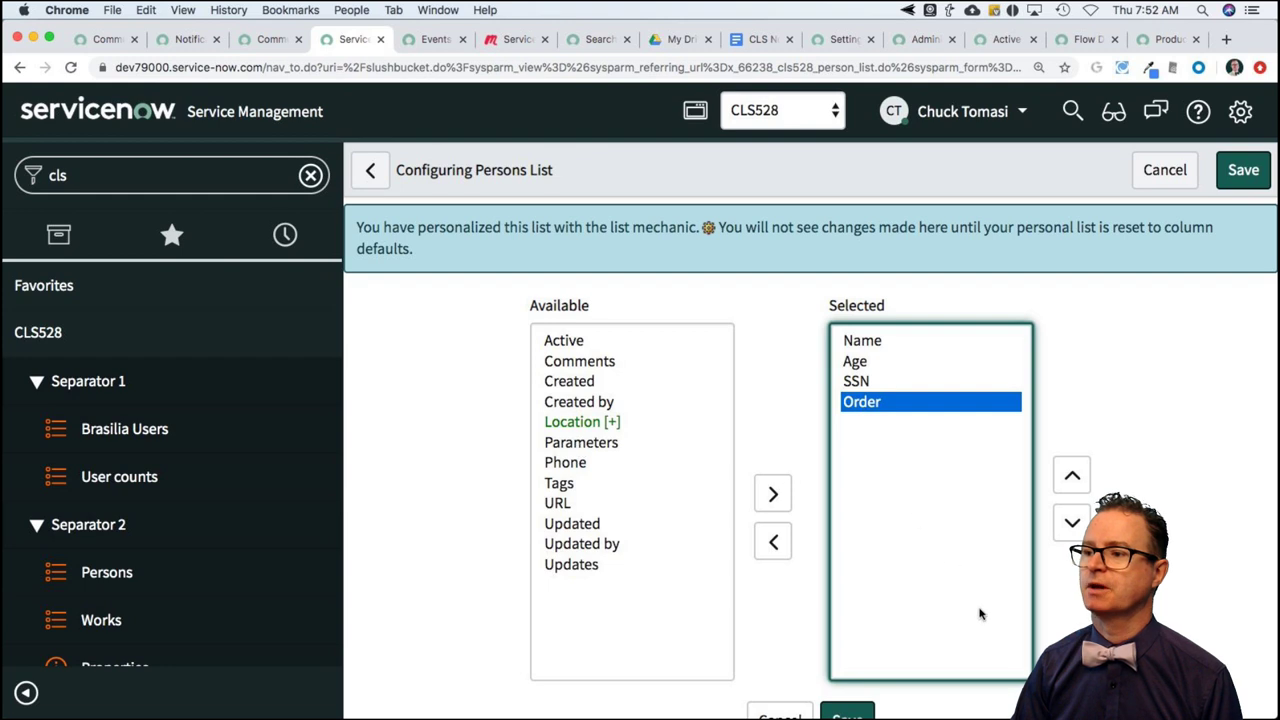
scroll(1088, 617, down, 3)
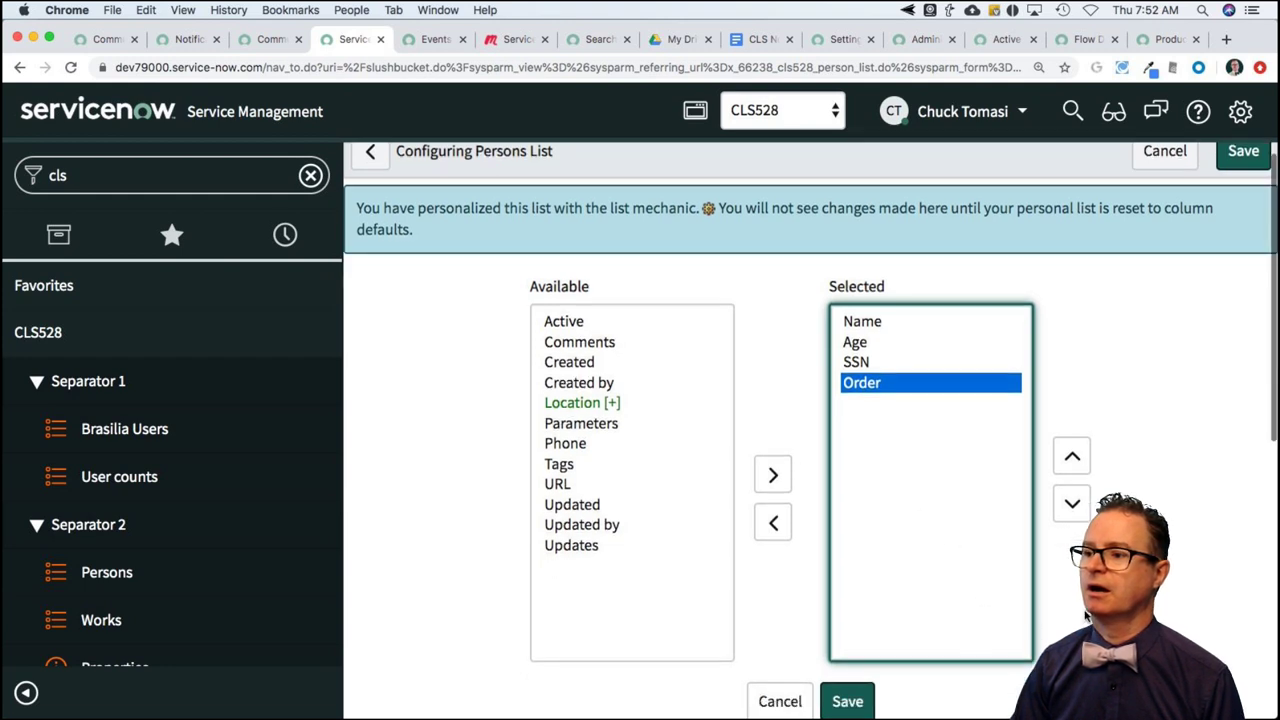
click(772, 596)
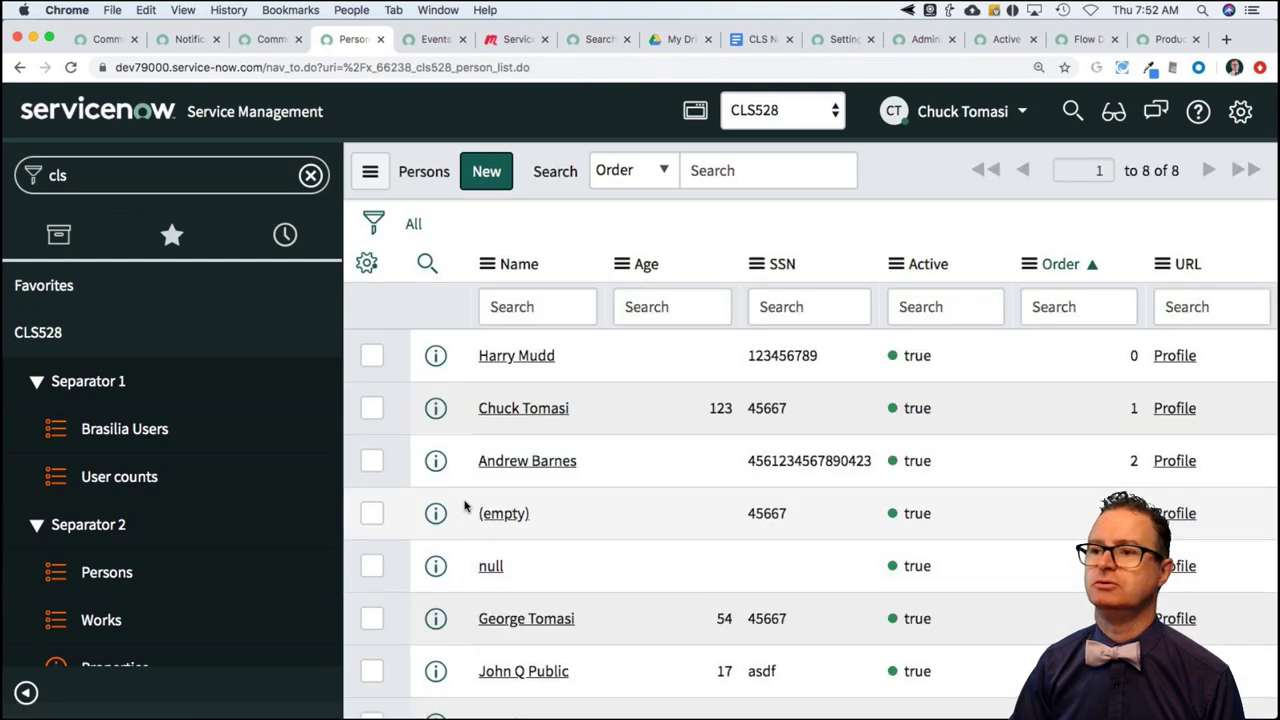
Open the Person table's definition from the Name column's Configure > Table menu
click(487, 264)
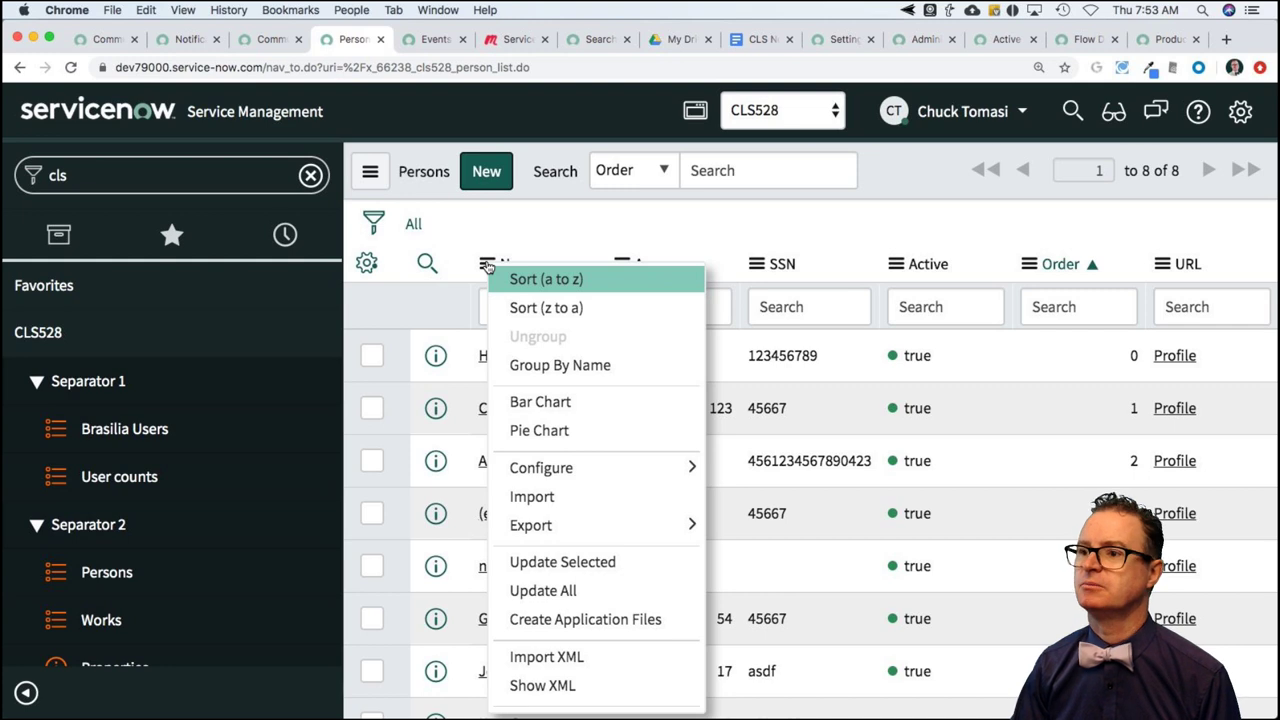
mouse_move(561, 482)
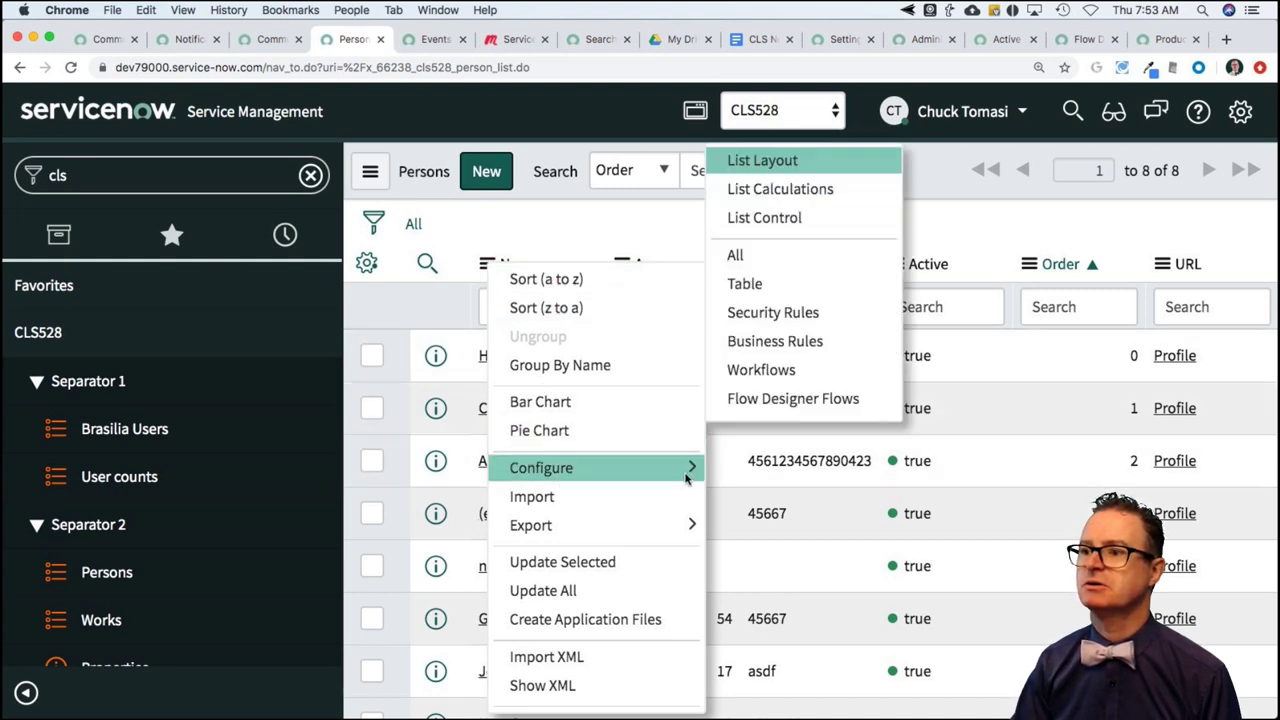
scroll(790, 300, down, 1)
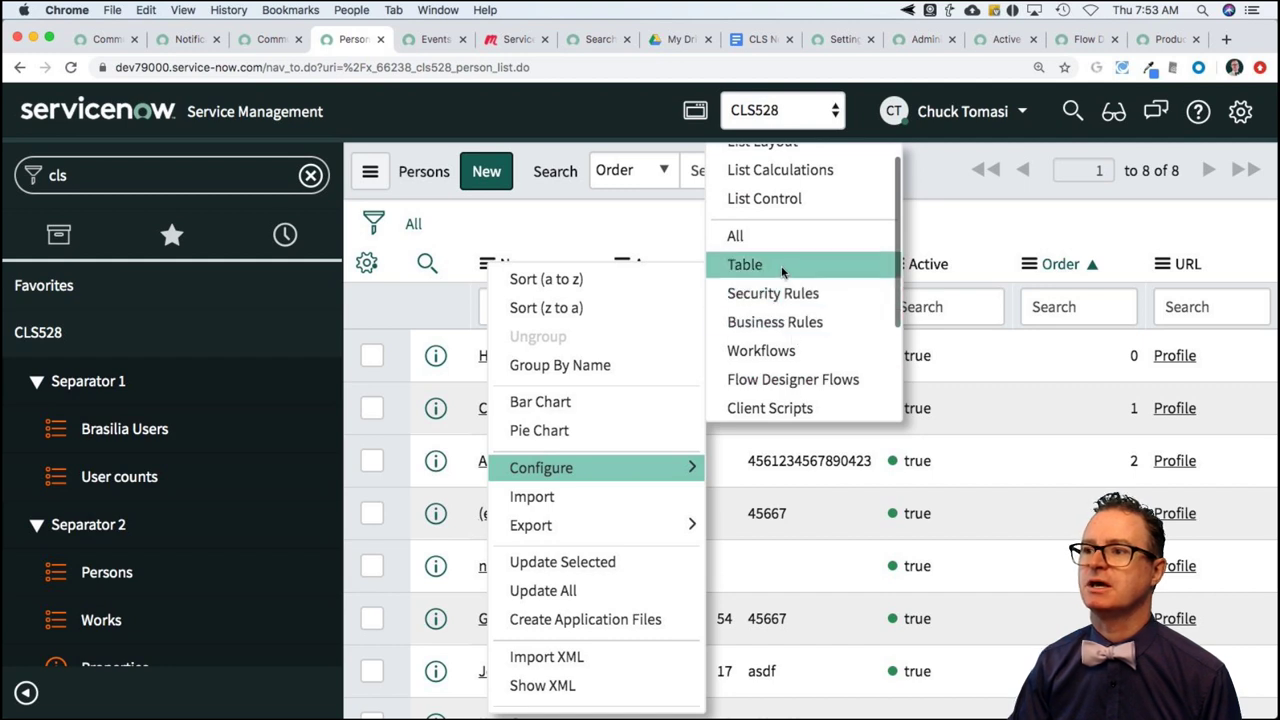
click(782, 268)
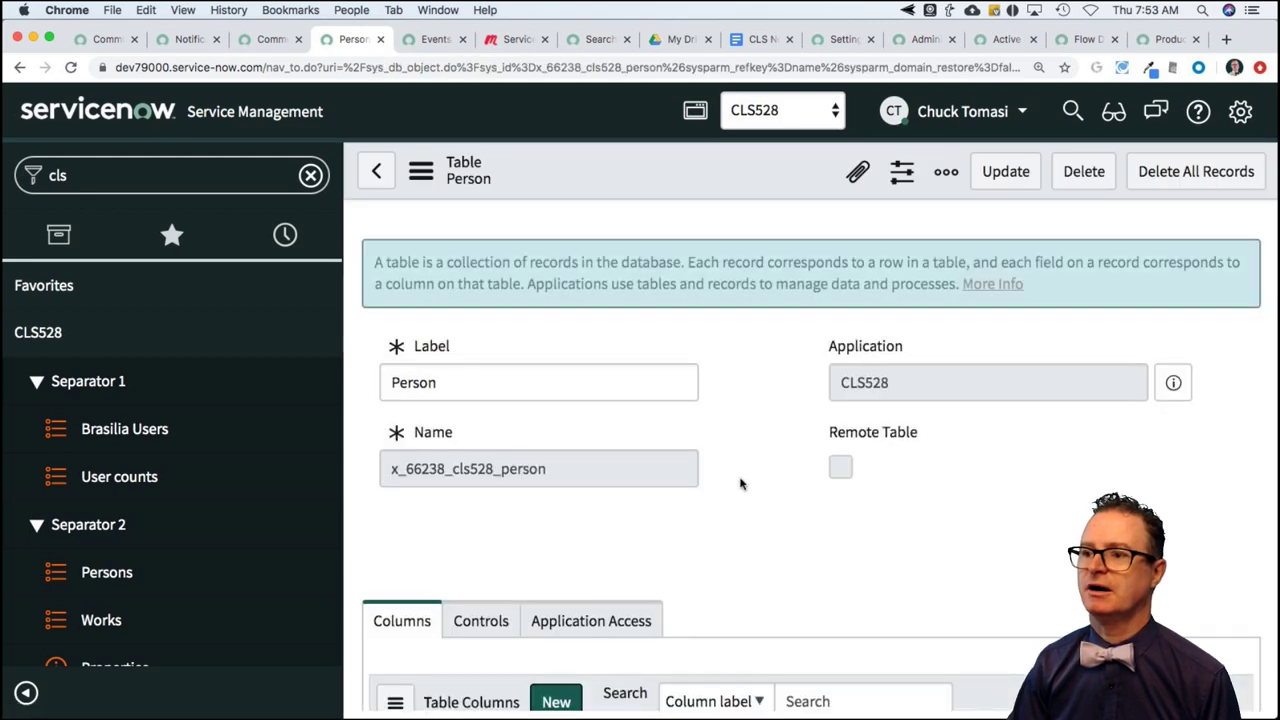
Find the Order field under Dictionary Entries and open its dictionary entry
scroll(737, 484, down, 10)
scroll(740, 483, down, 3)
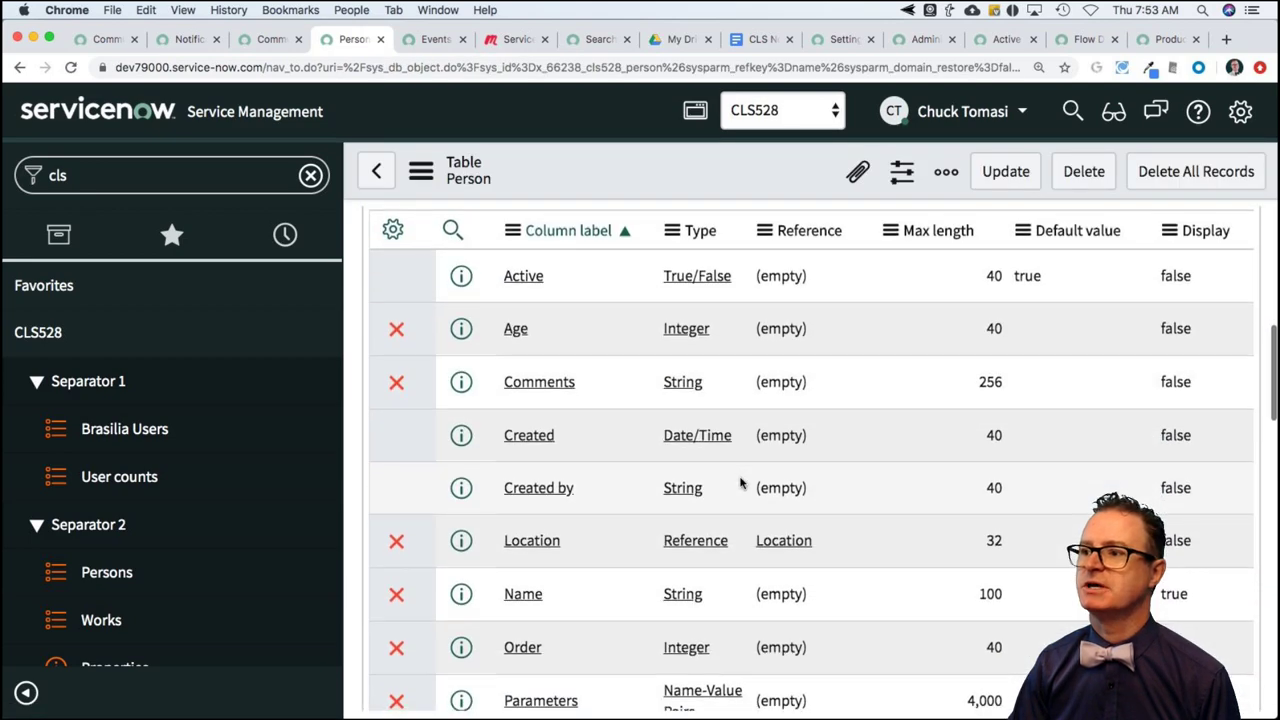
scroll(740, 483, up, 3)
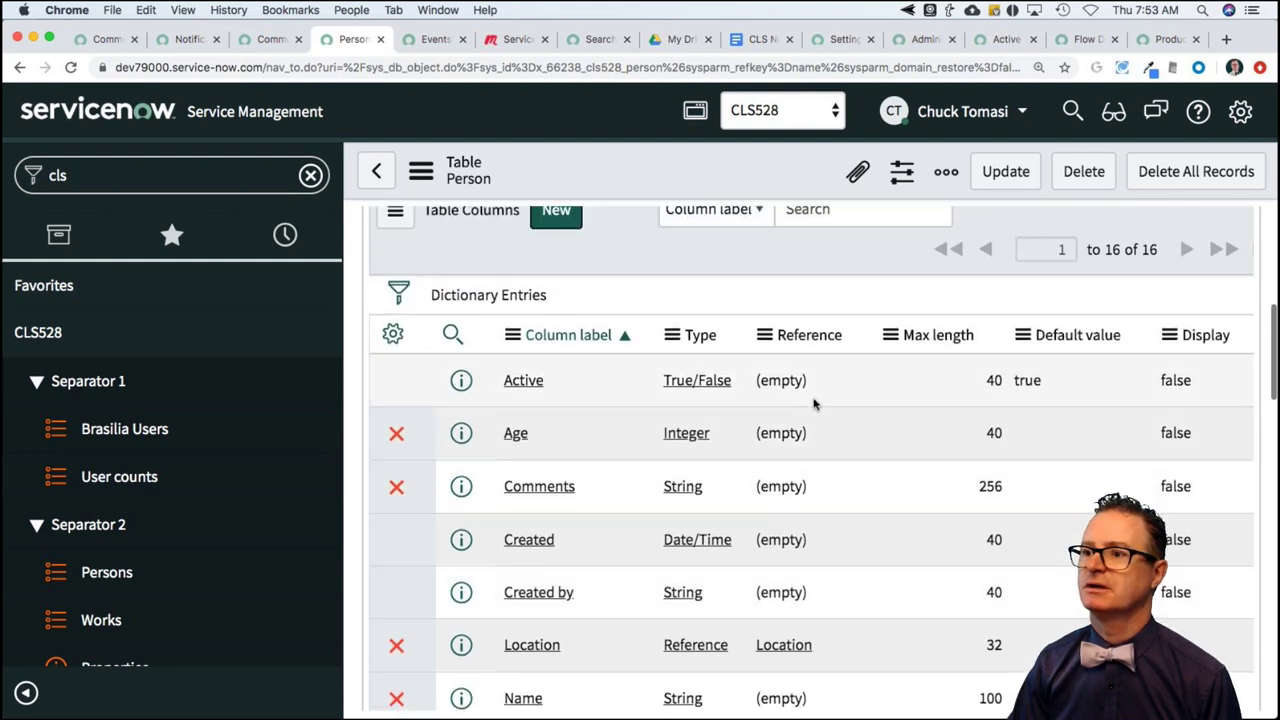
scroll(744, 407, down, 1)
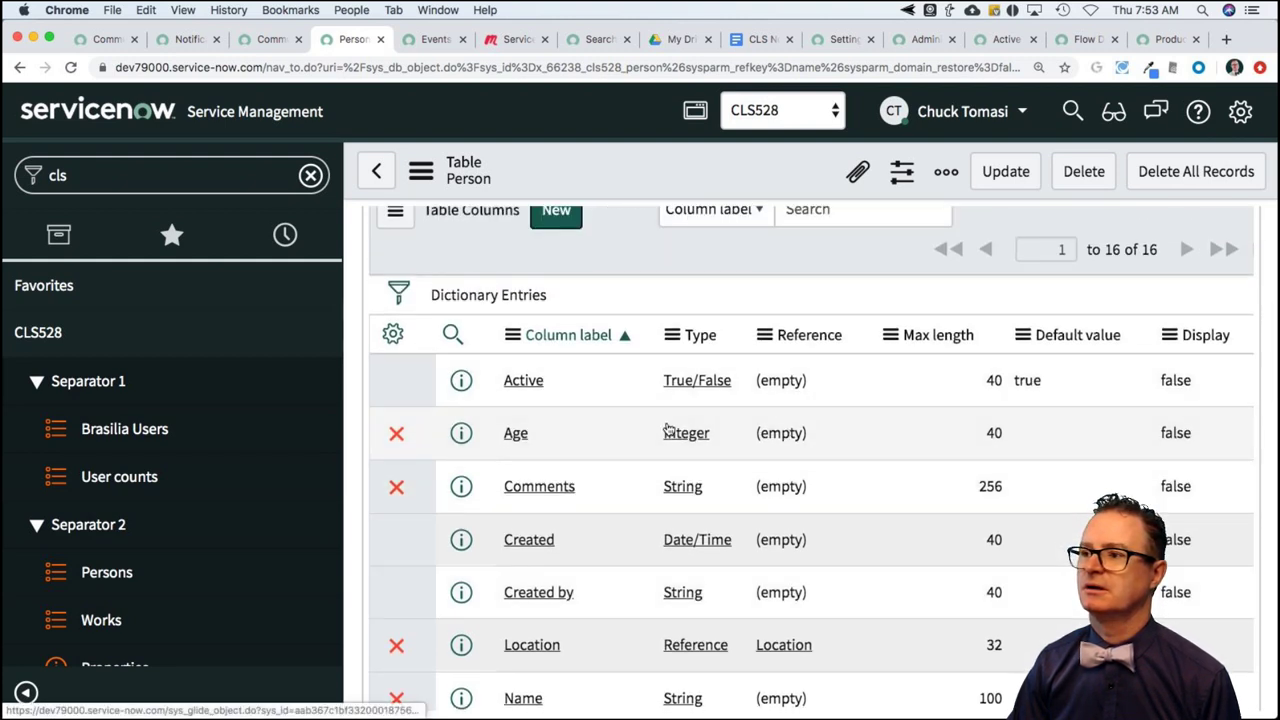
scroll(683, 432, right, 1)
scroll(683, 432, right, 1)
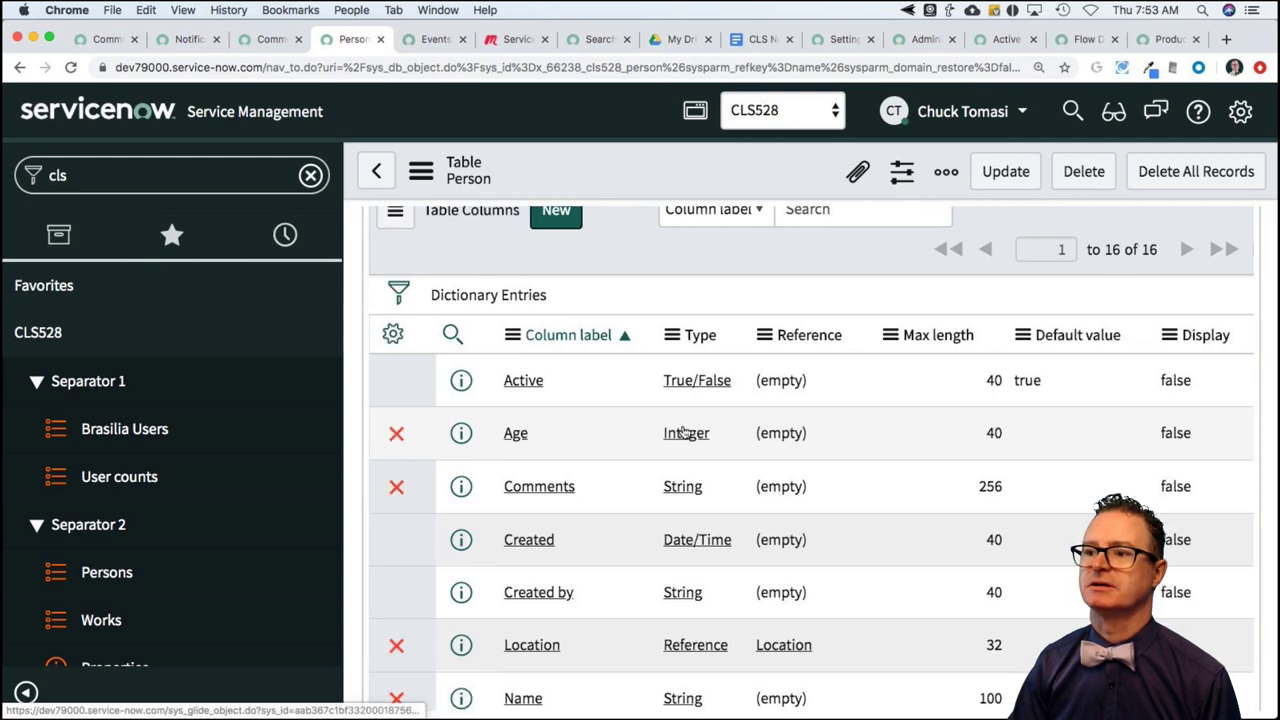
scroll(718, 425, down, 5)
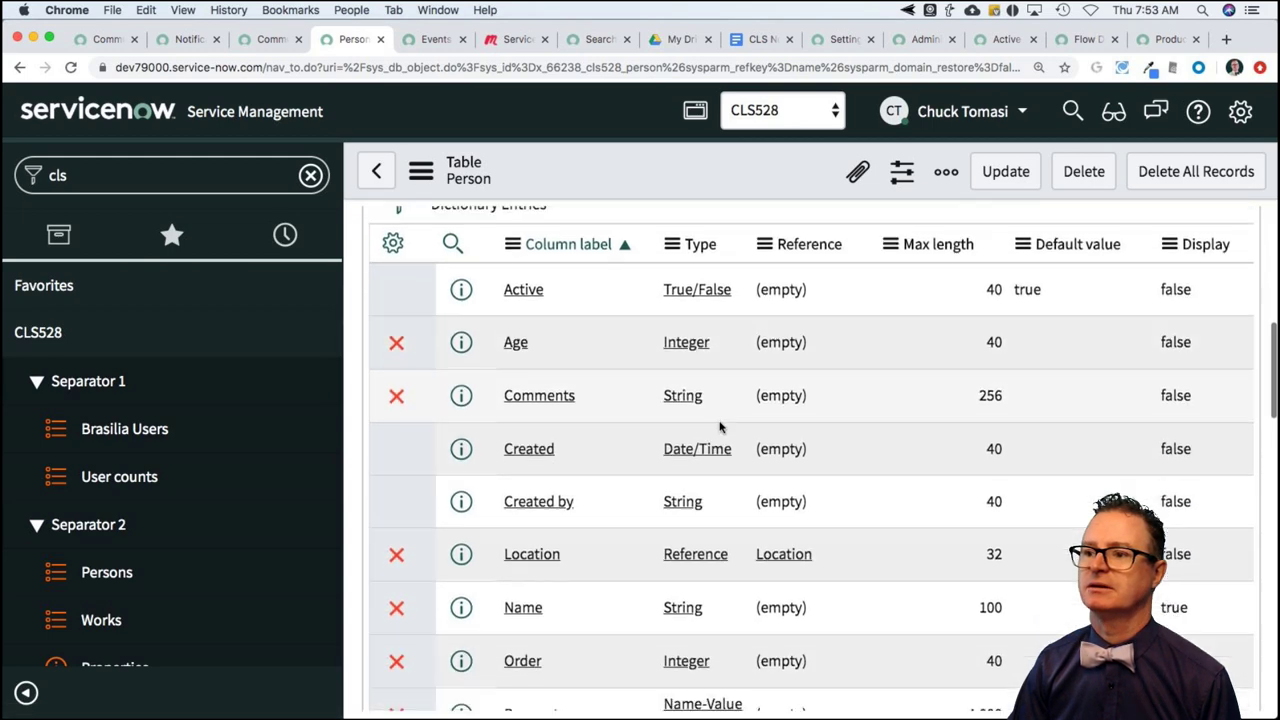
scroll(718, 425, down, 1)
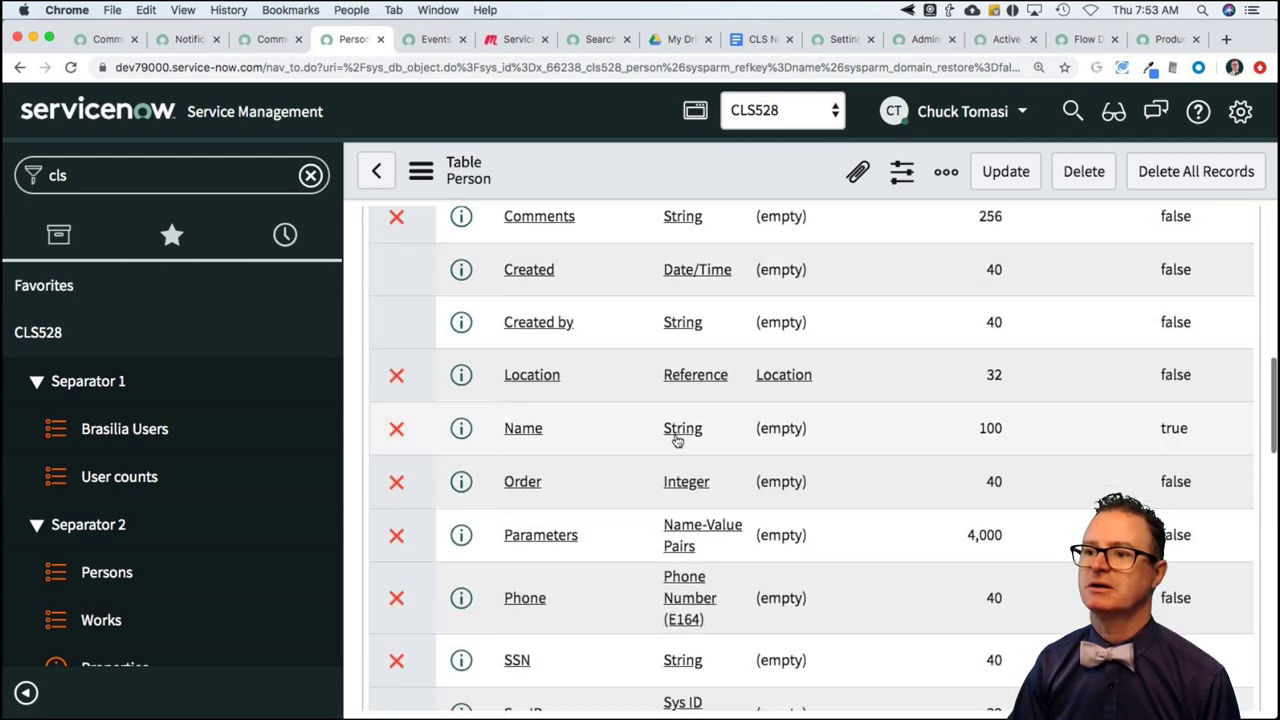
click(521, 484)
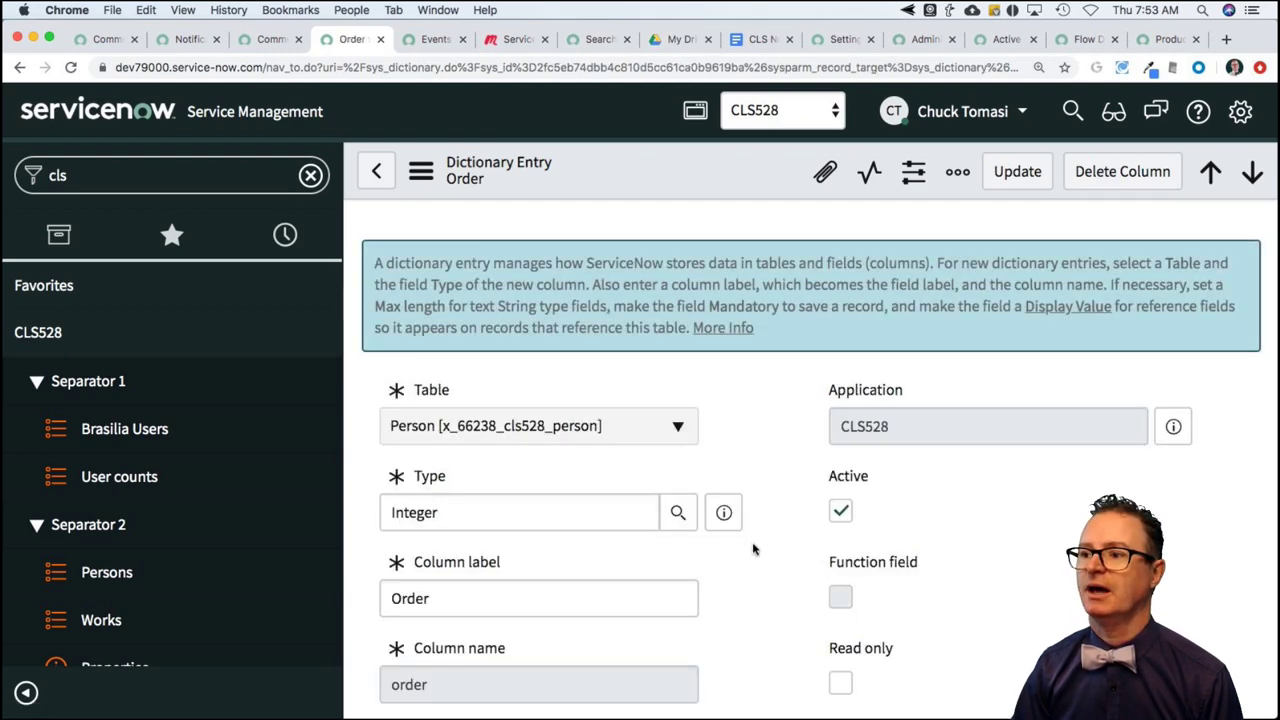
Uncheck Active on the Order dictionary entry and save it with Update
click(840, 511)
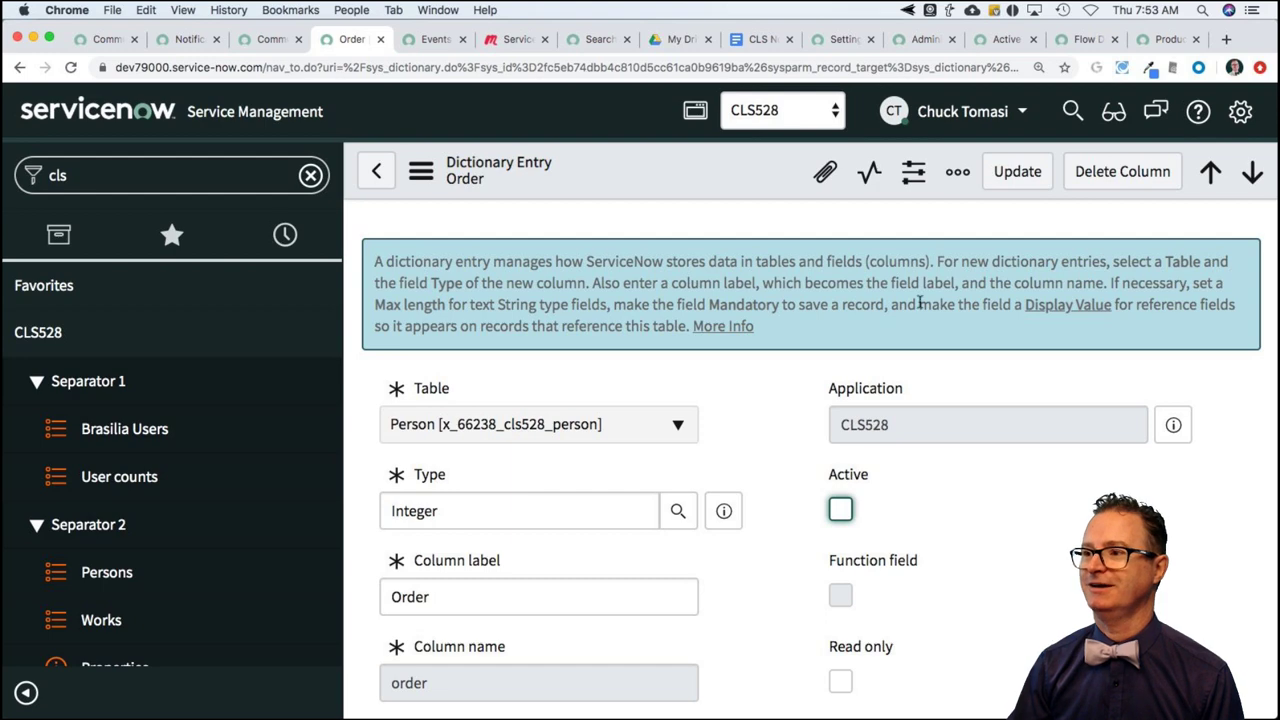
click(1019, 178)
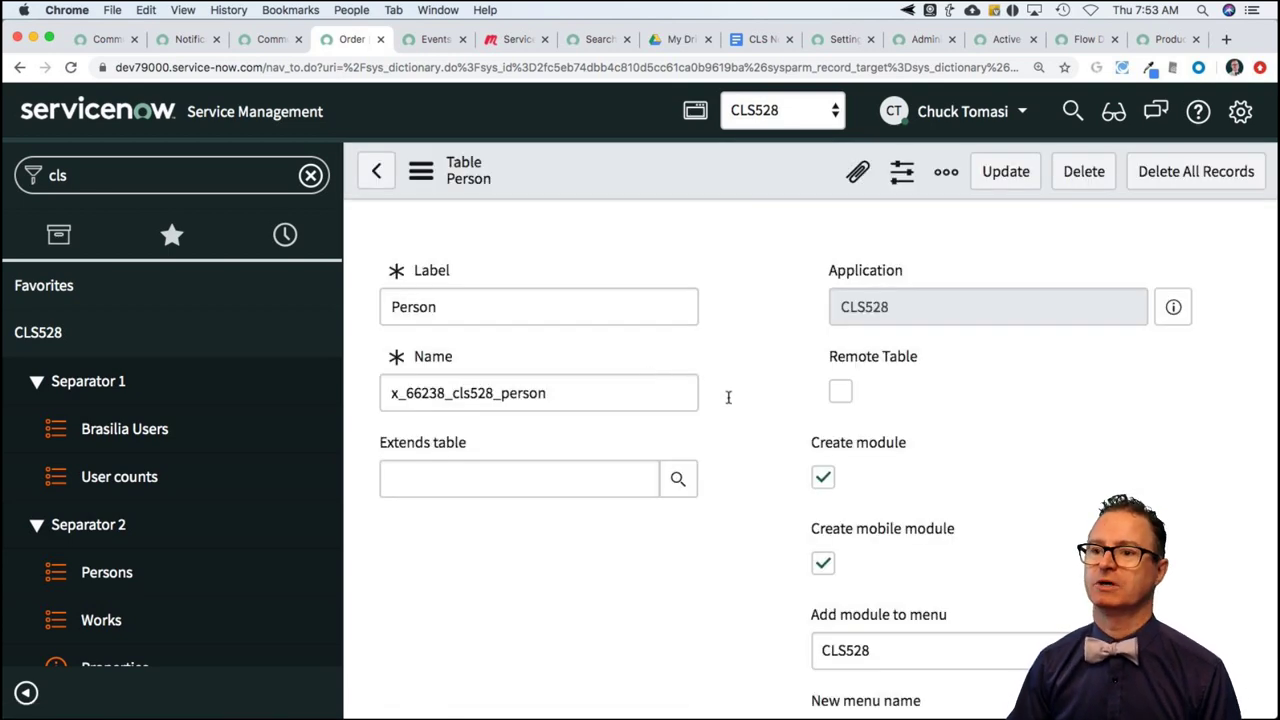
Back on the Persons list, confirm Order is missing from Personalize List Columns and close it
click(114, 574)
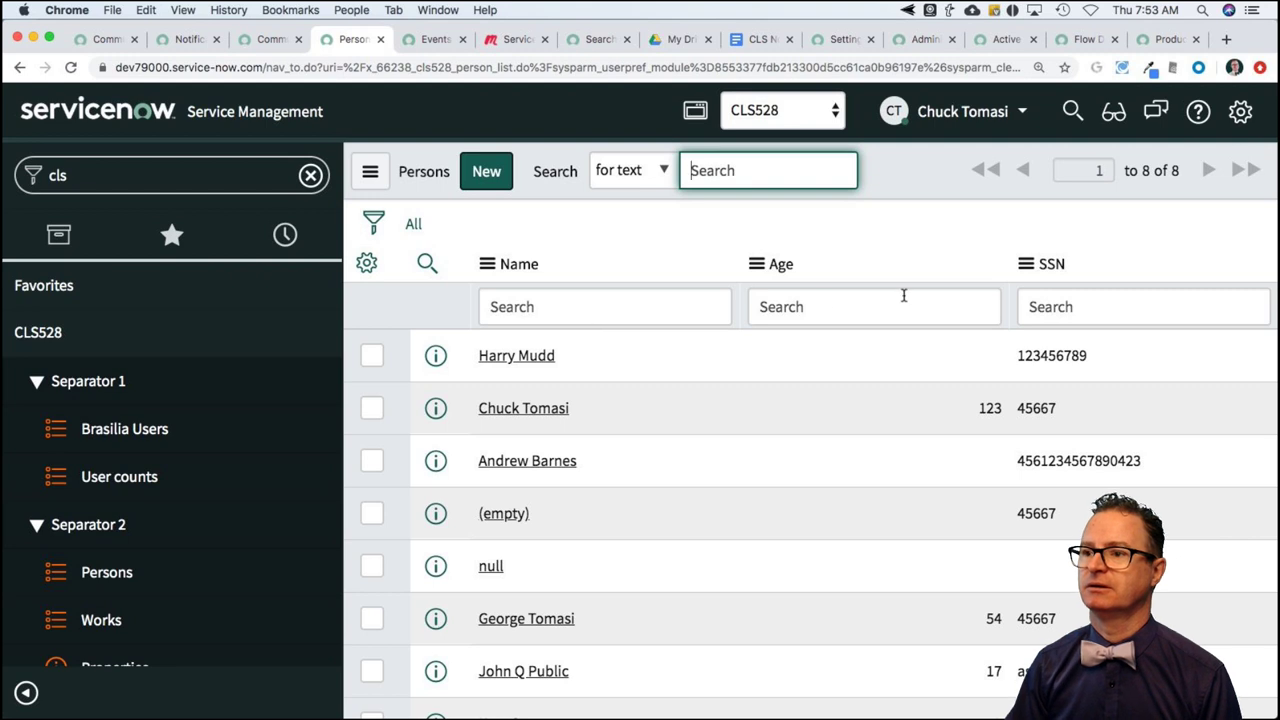
click(368, 265)
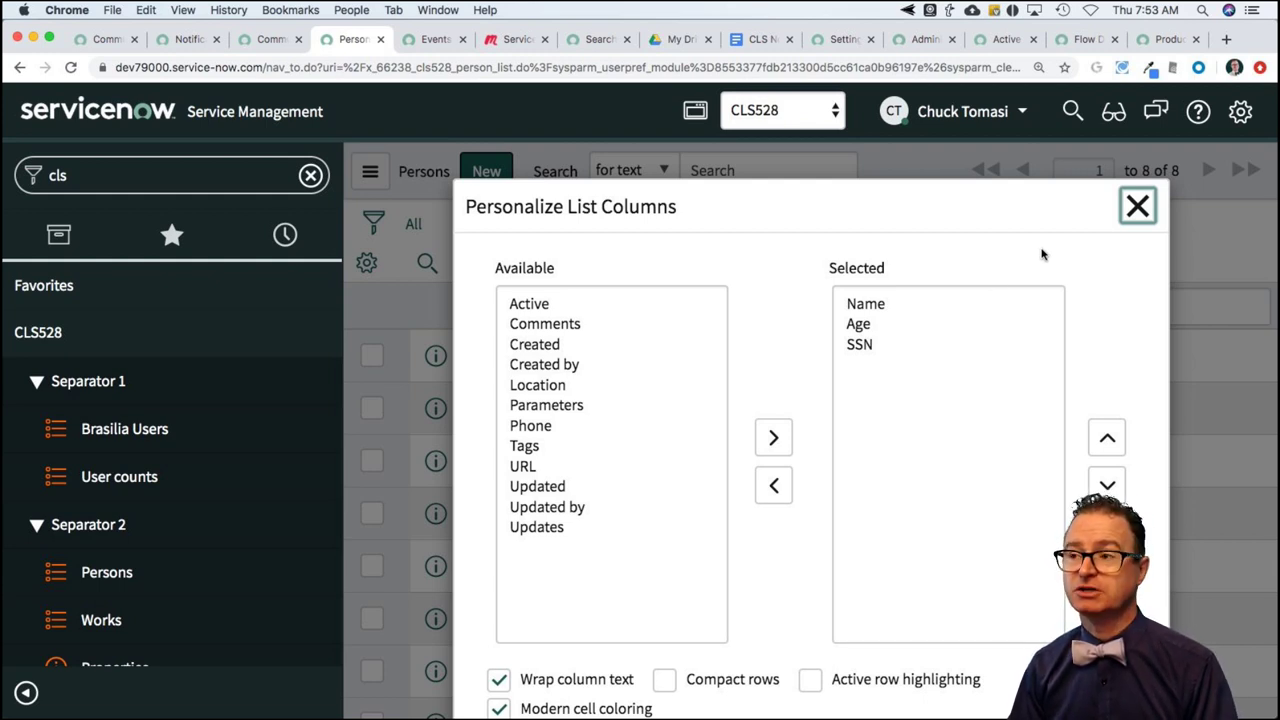
click(1138, 206)
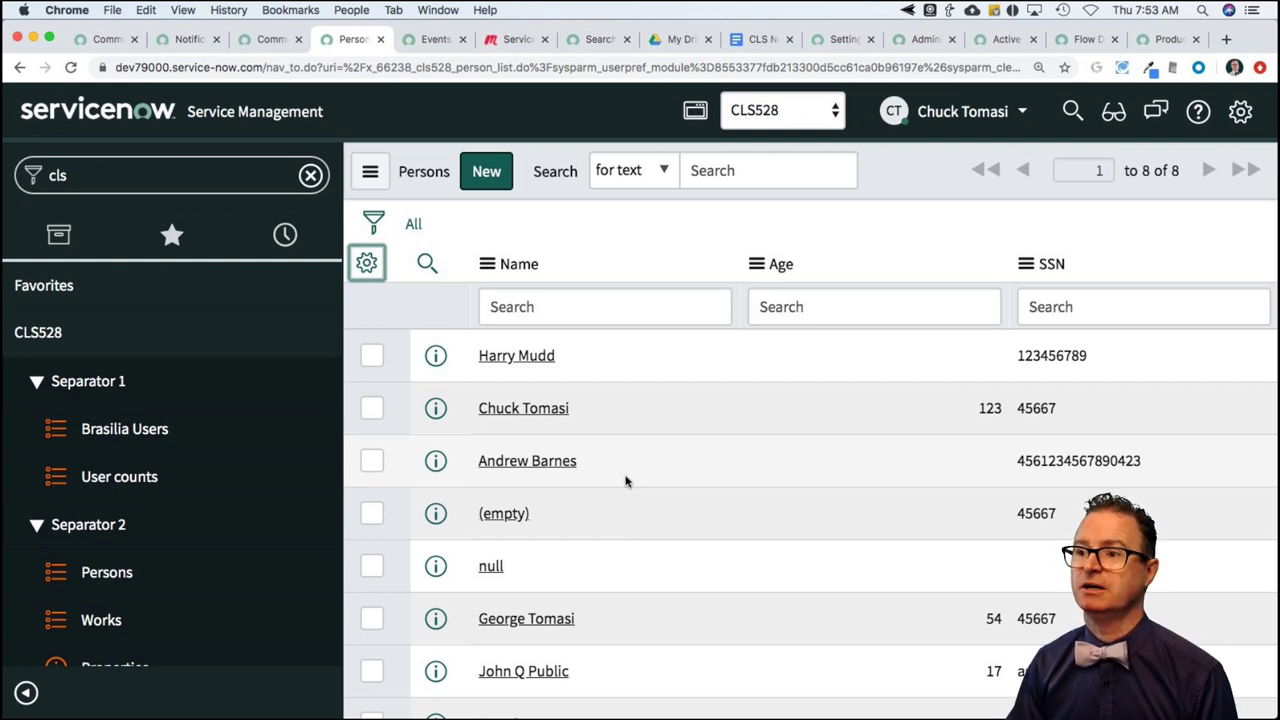
click(168, 178)
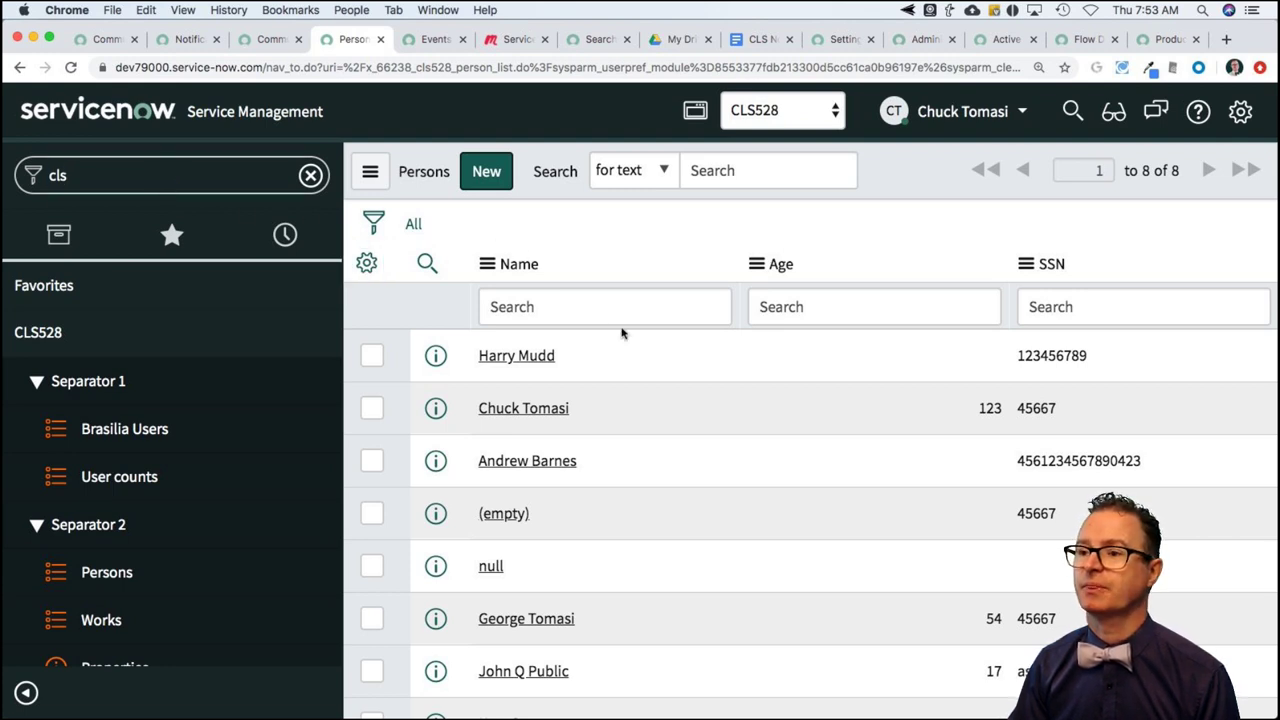
click(487, 263)
mouse_move(556, 466)
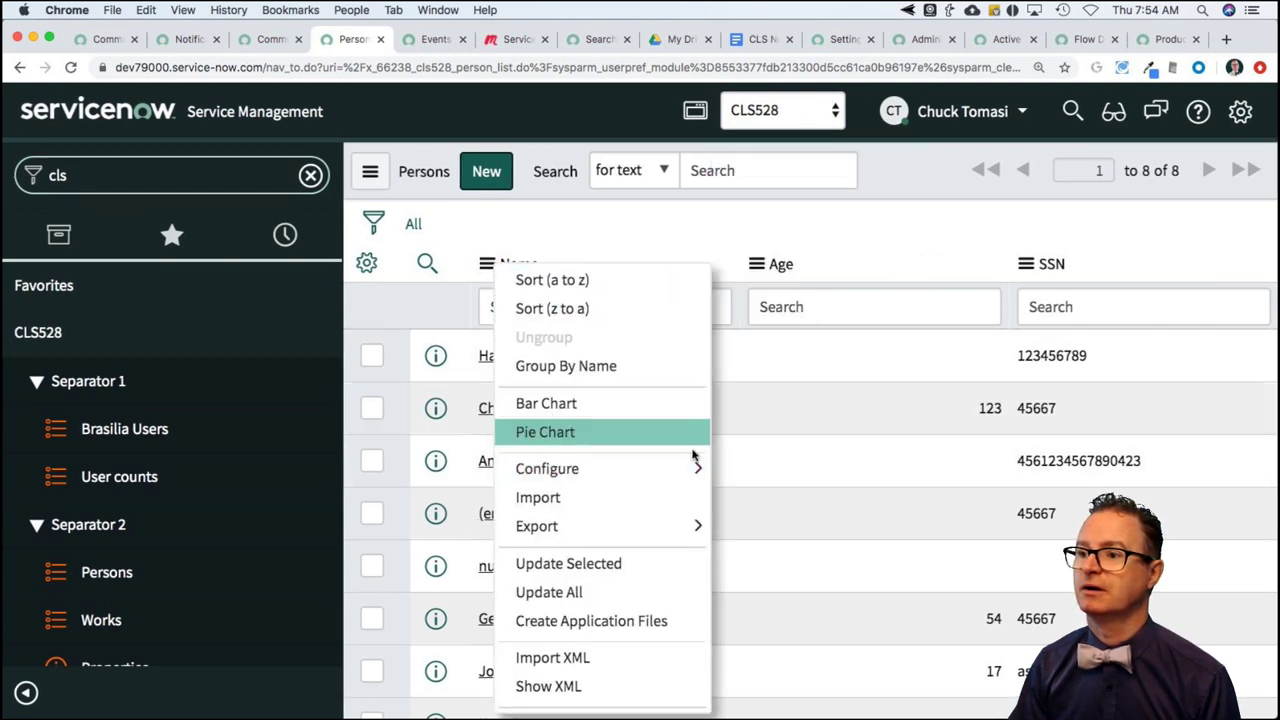
mouse_move(679, 463)
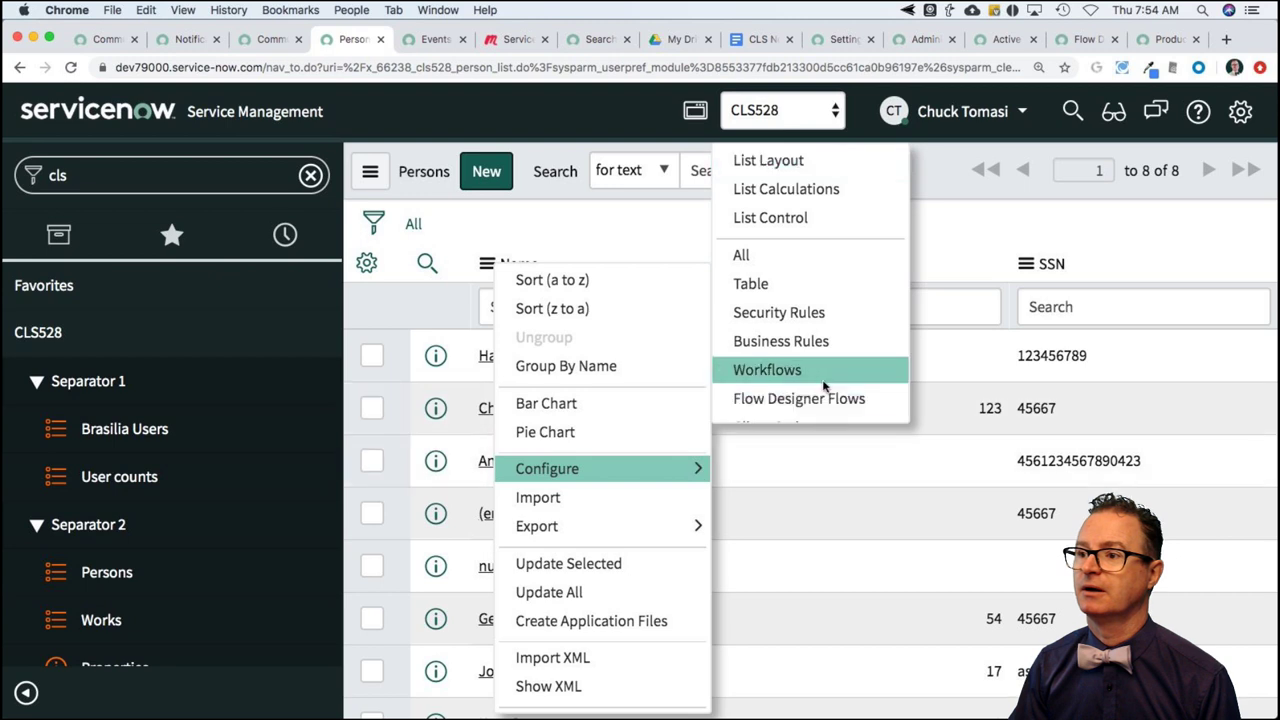
scroll(823, 386, down, 2)
scroll(823, 386, down, 5)
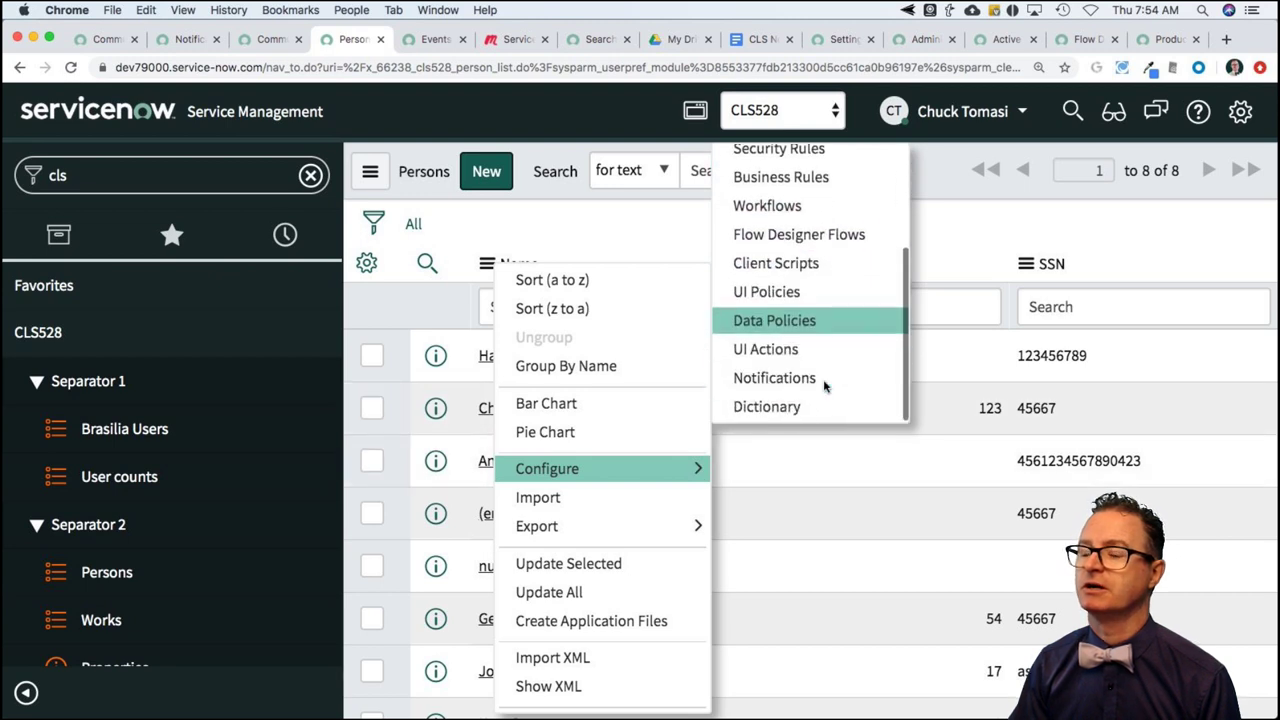
key(Escape)
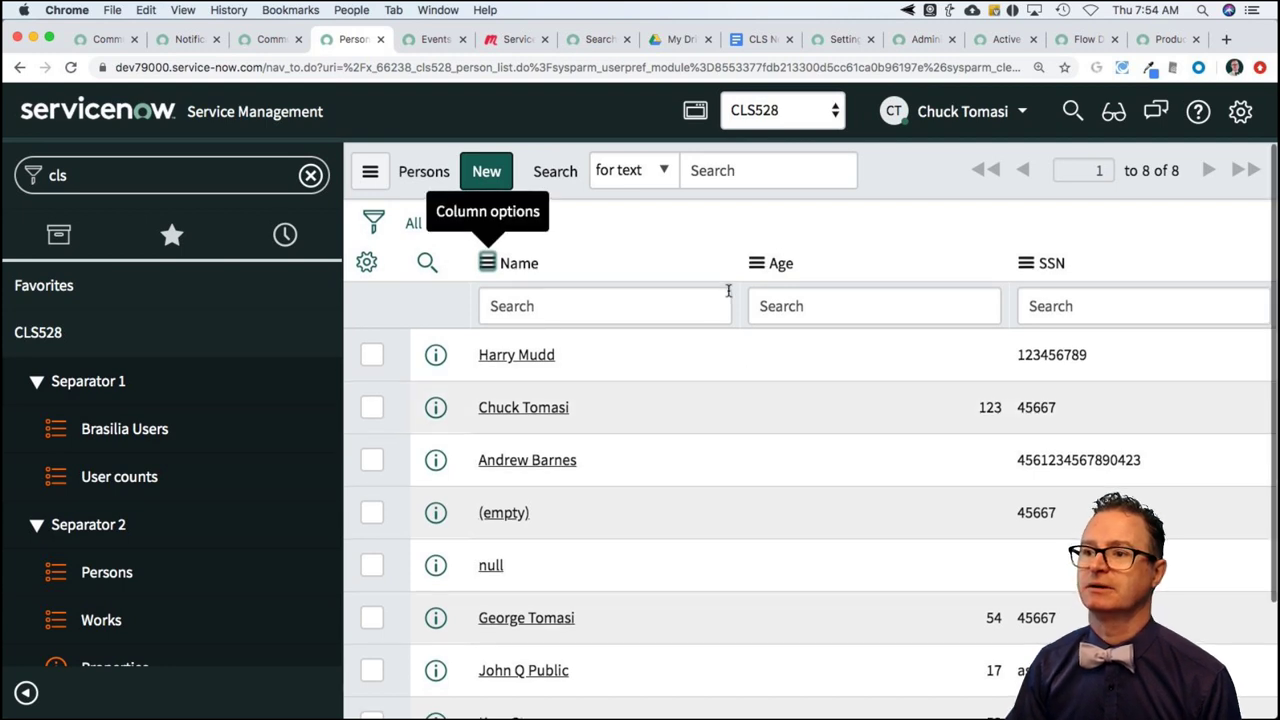
click(486, 265)
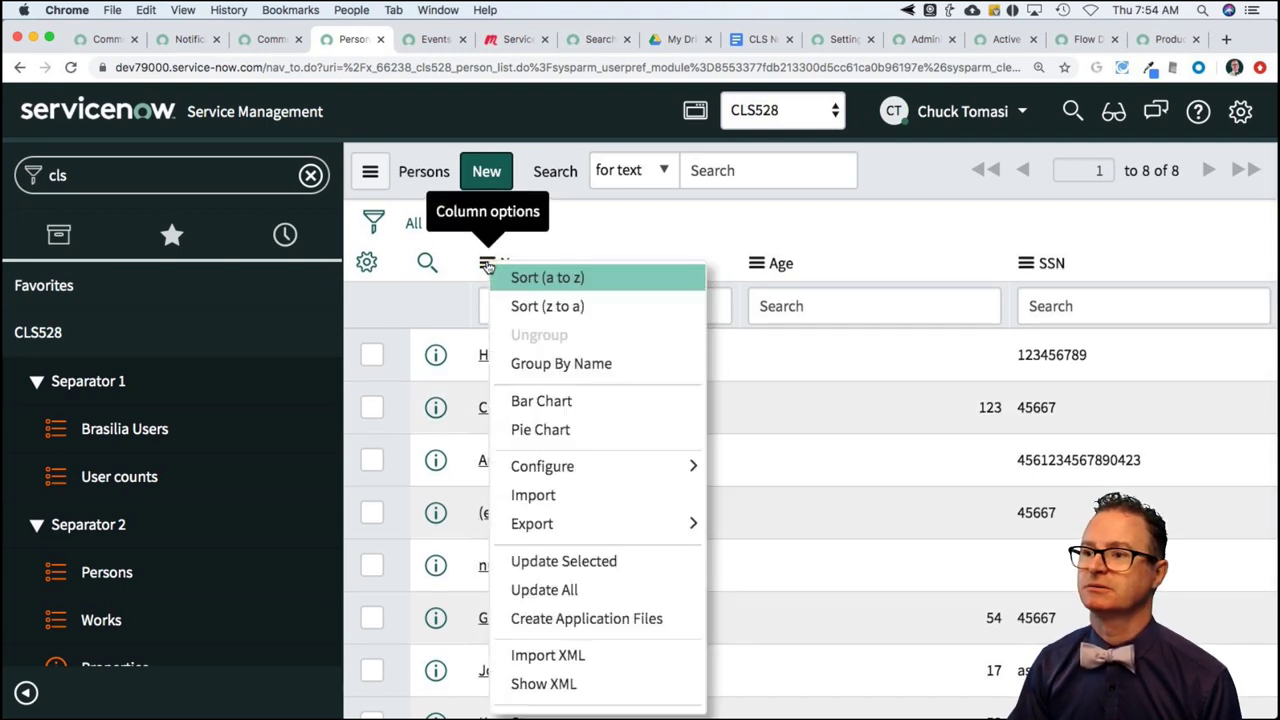
mouse_move(624, 462)
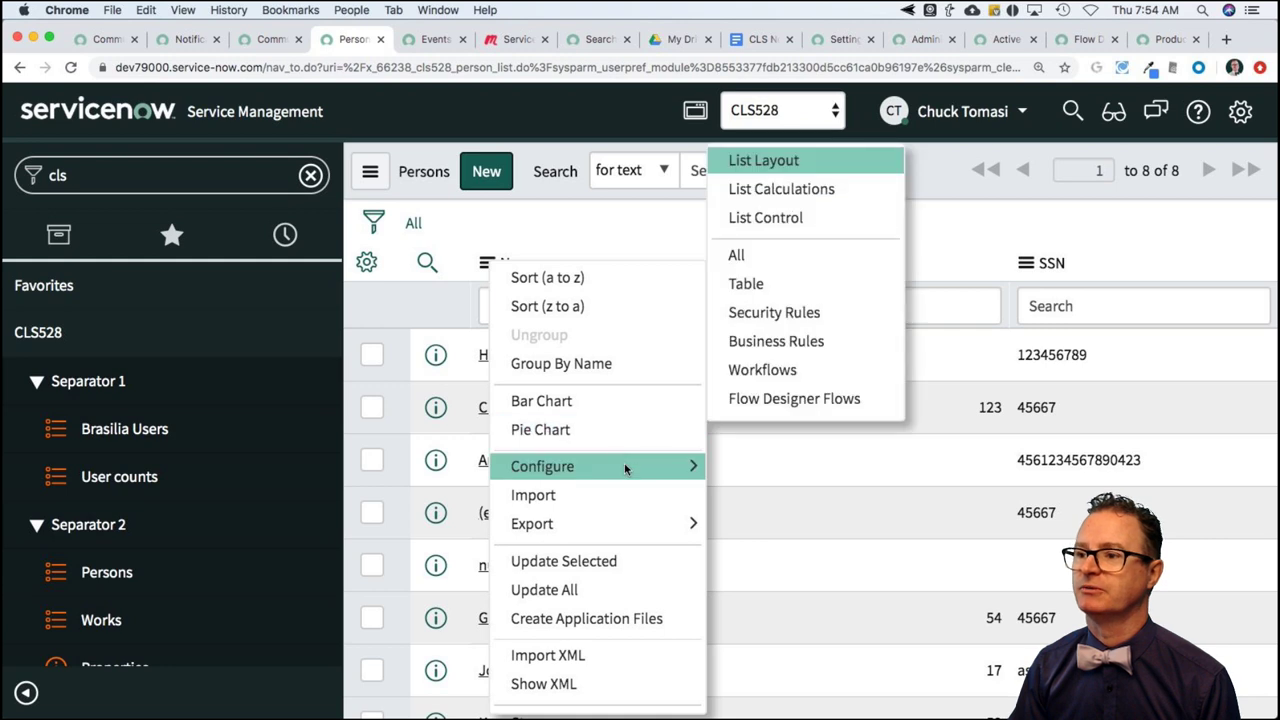
scroll(792, 407, down, 1)
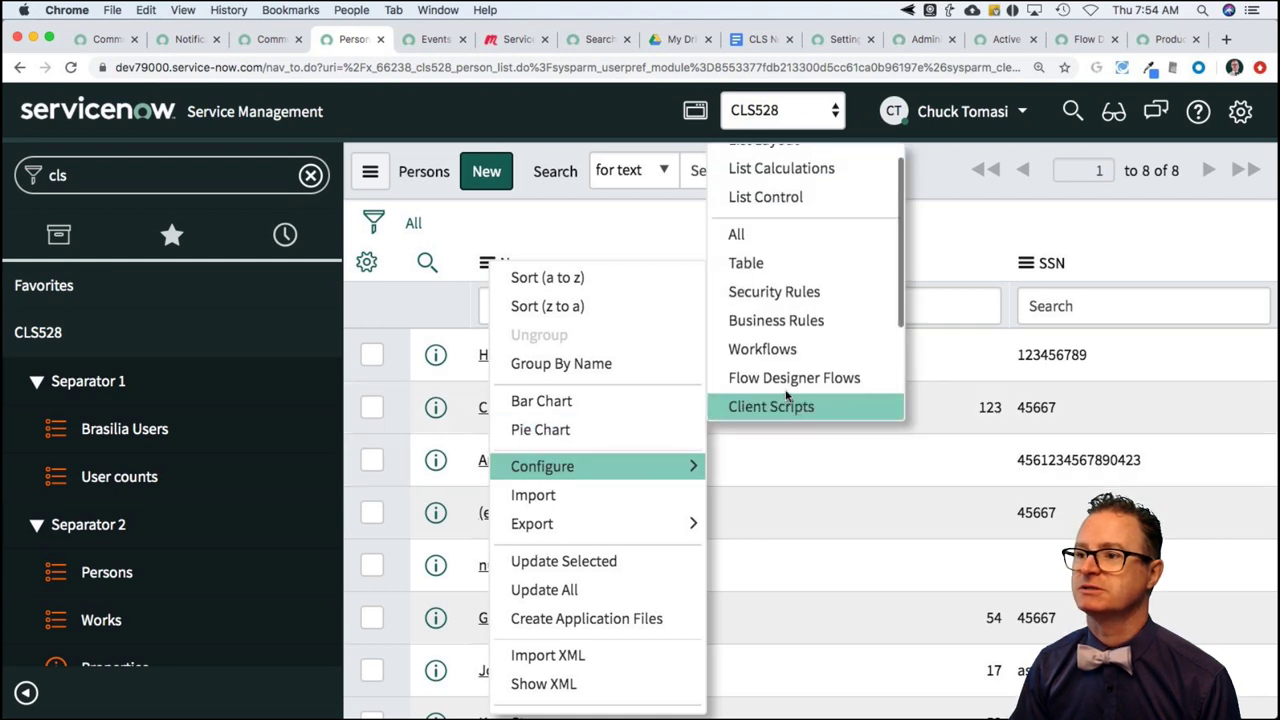
scroll(790, 400, down, 3)
scroll(787, 396, down, 3)
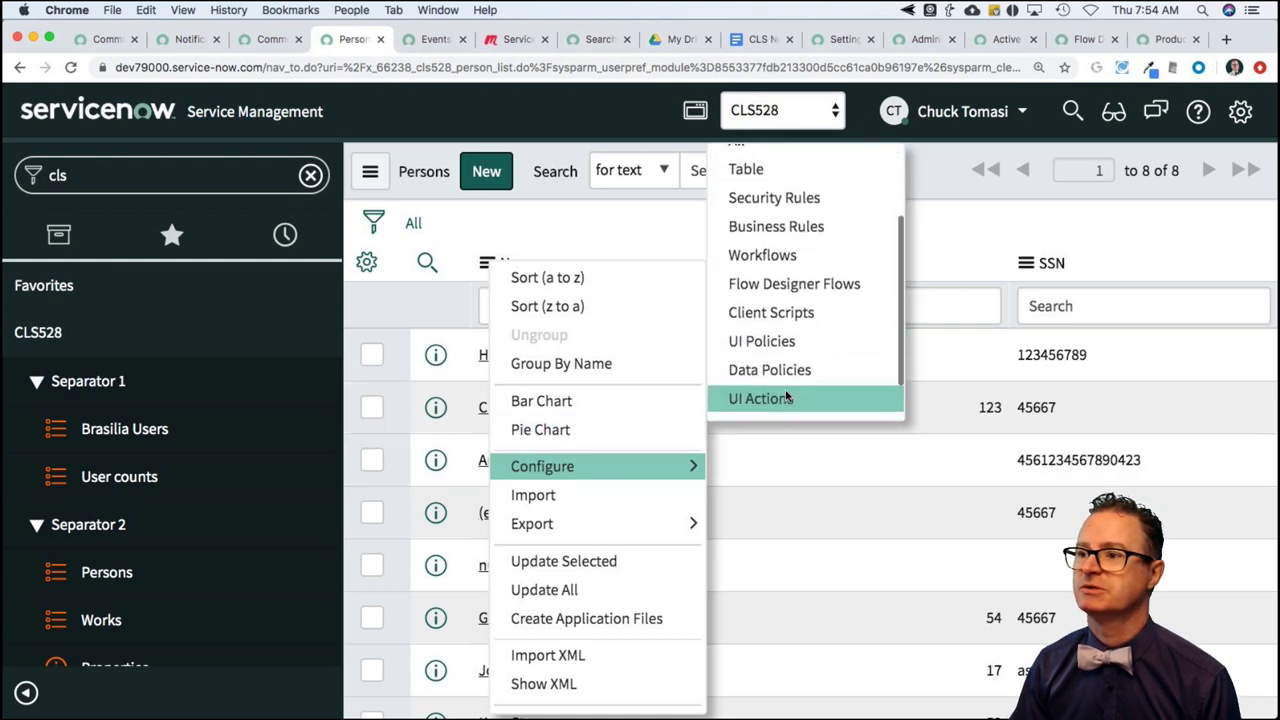
scroll(789, 405, down, 1)
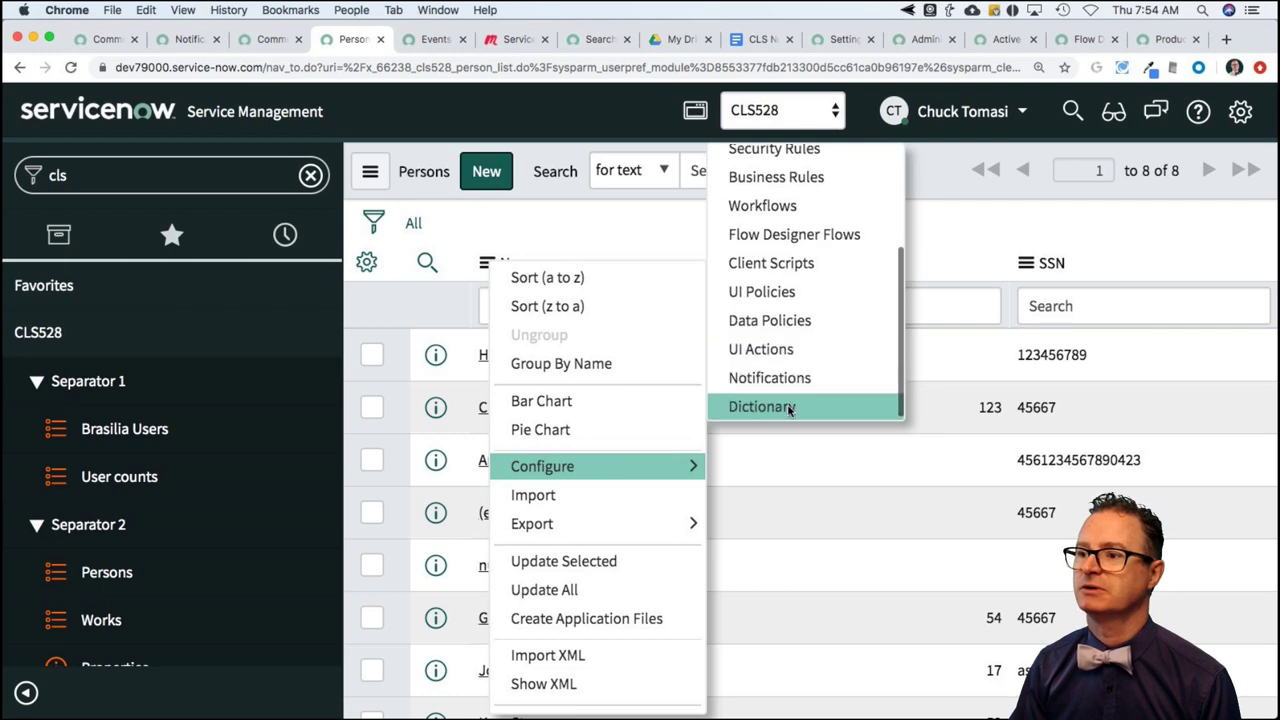
click(789, 407)
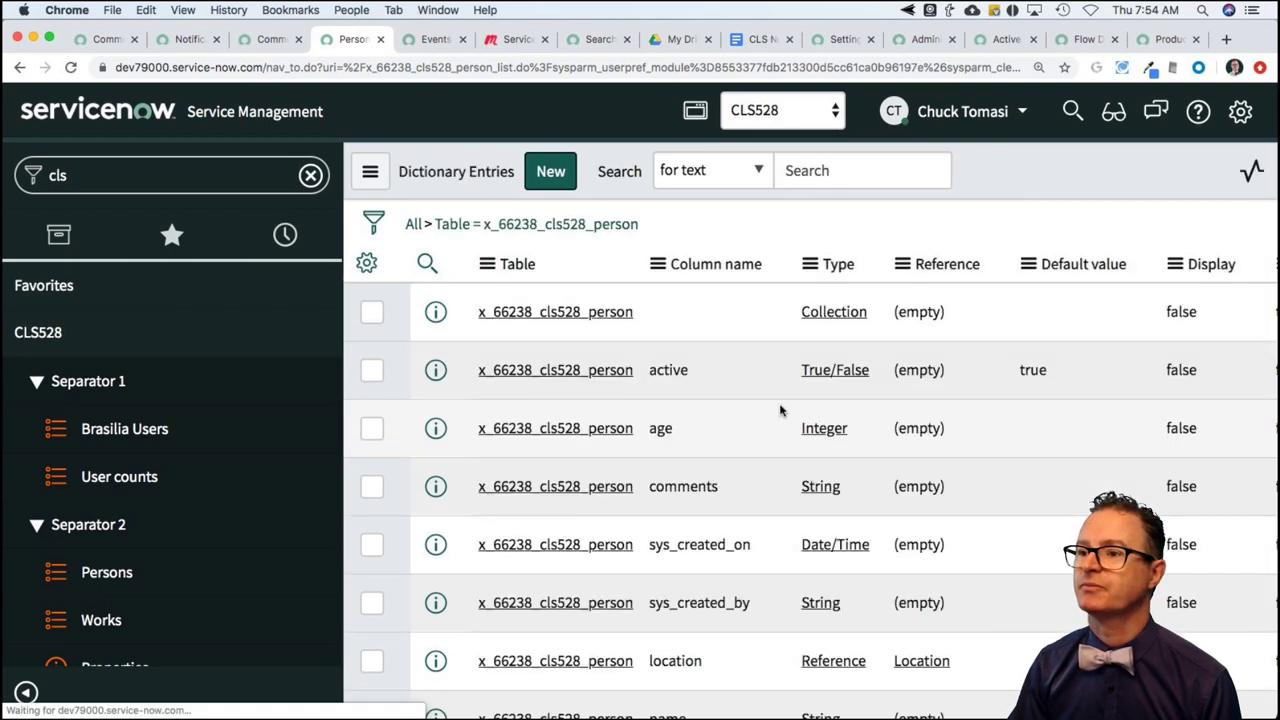
scroll(727, 472, down, 5)
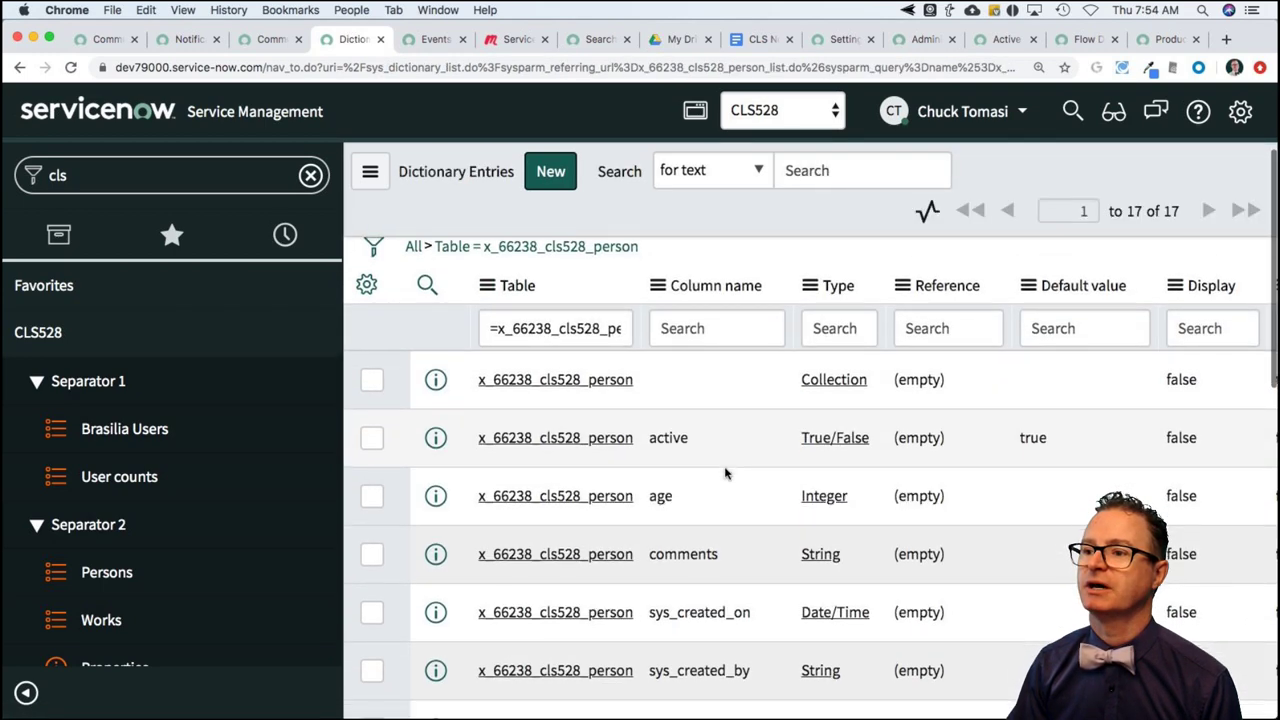
scroll(727, 472, down, 3)
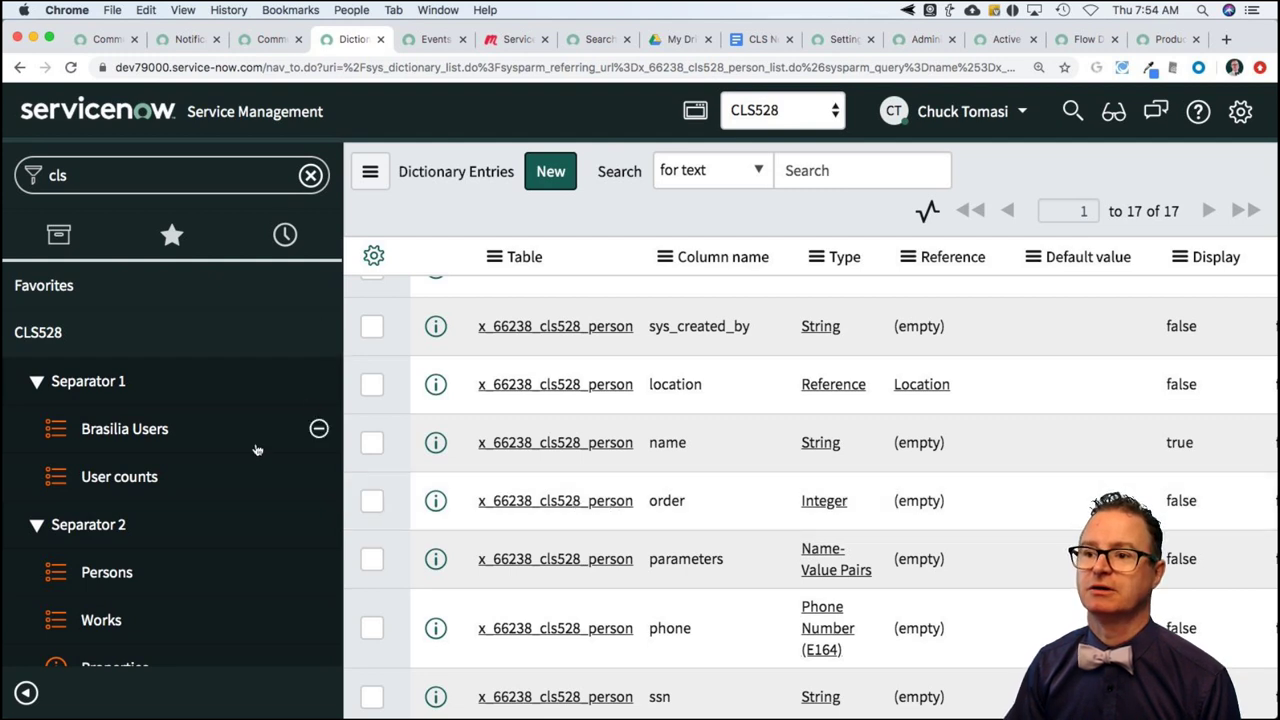
click(124, 578)
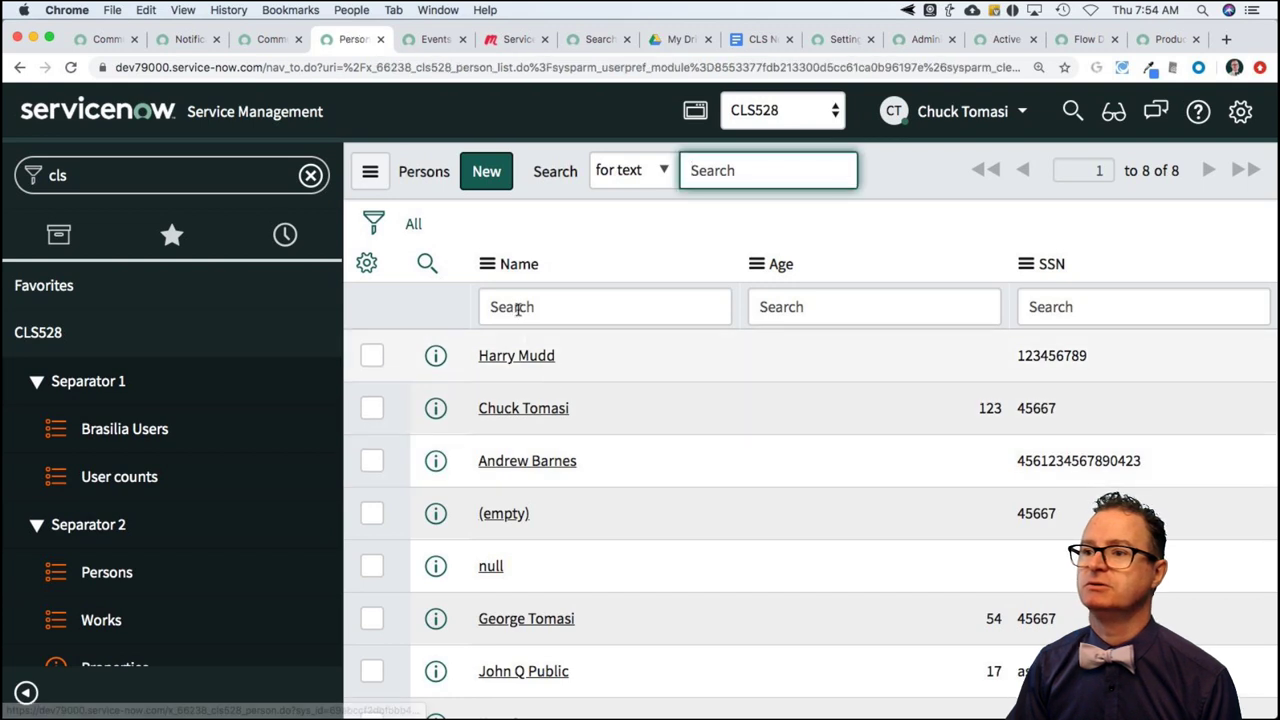
Create a Name-grouped pie chart report and verify Order isn't among the Group by fields
click(487, 264)
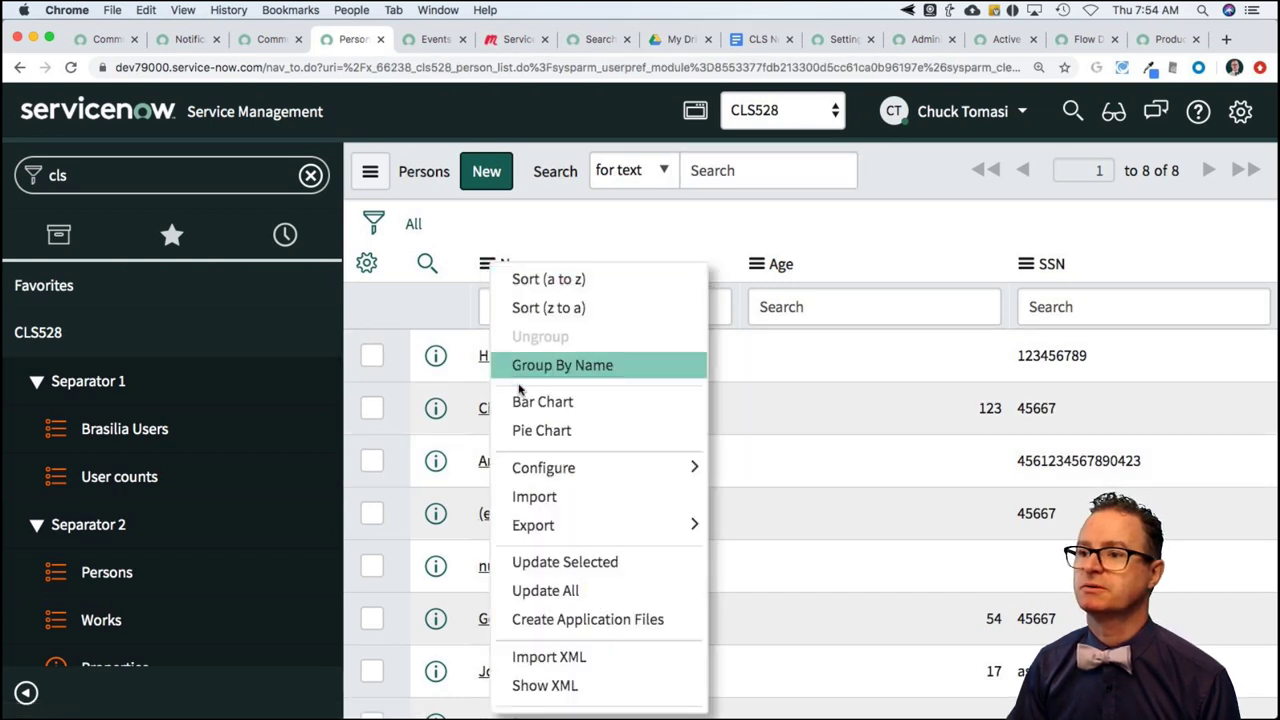
click(571, 433)
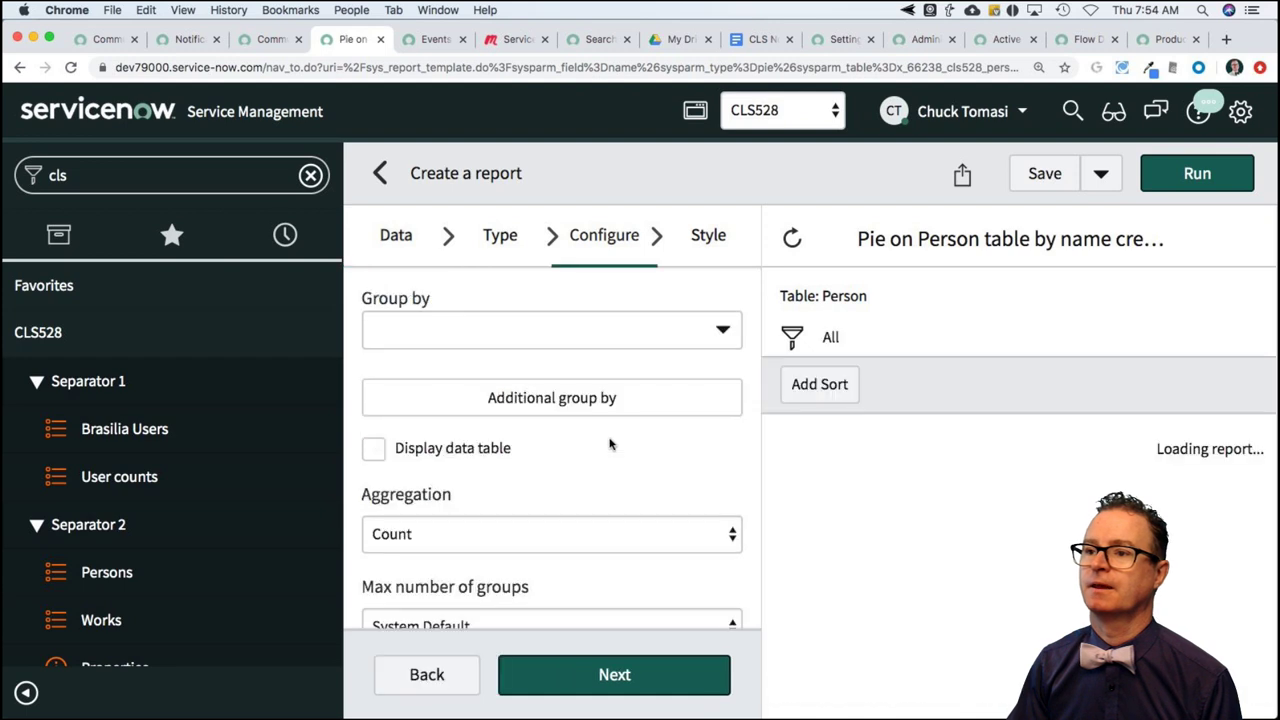
click(652, 340)
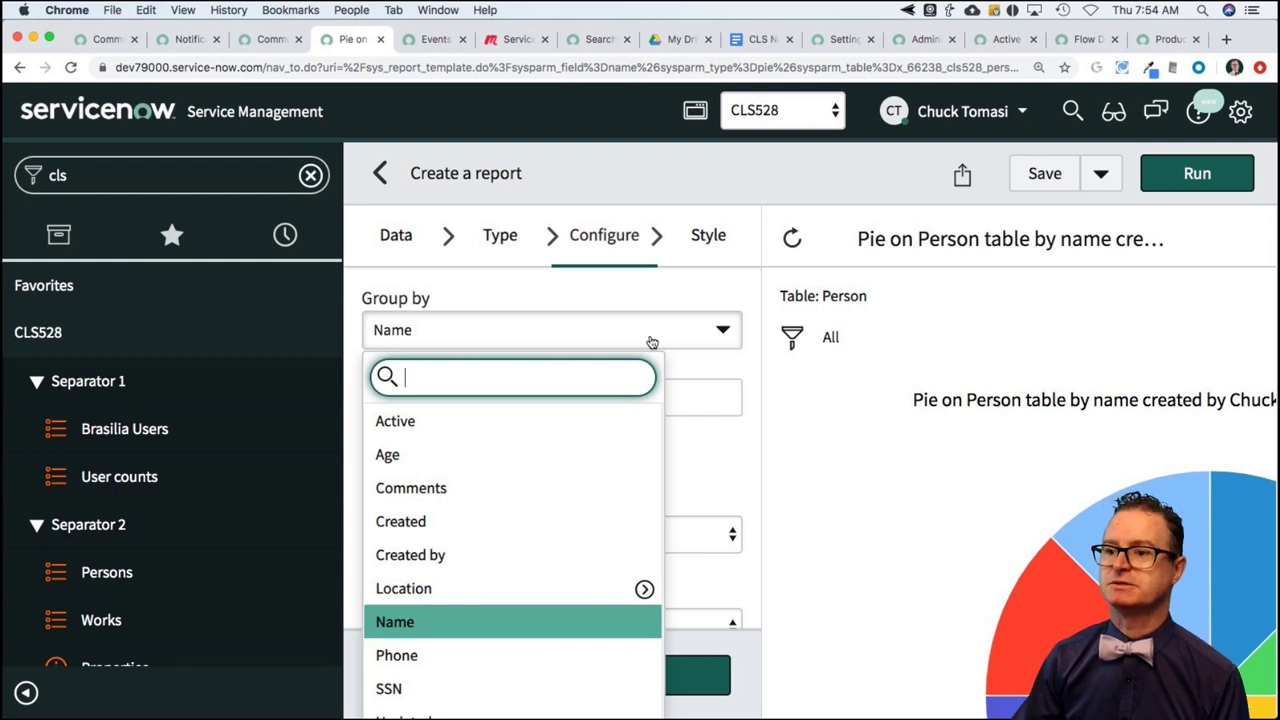
scroll(580, 495, down, 2)
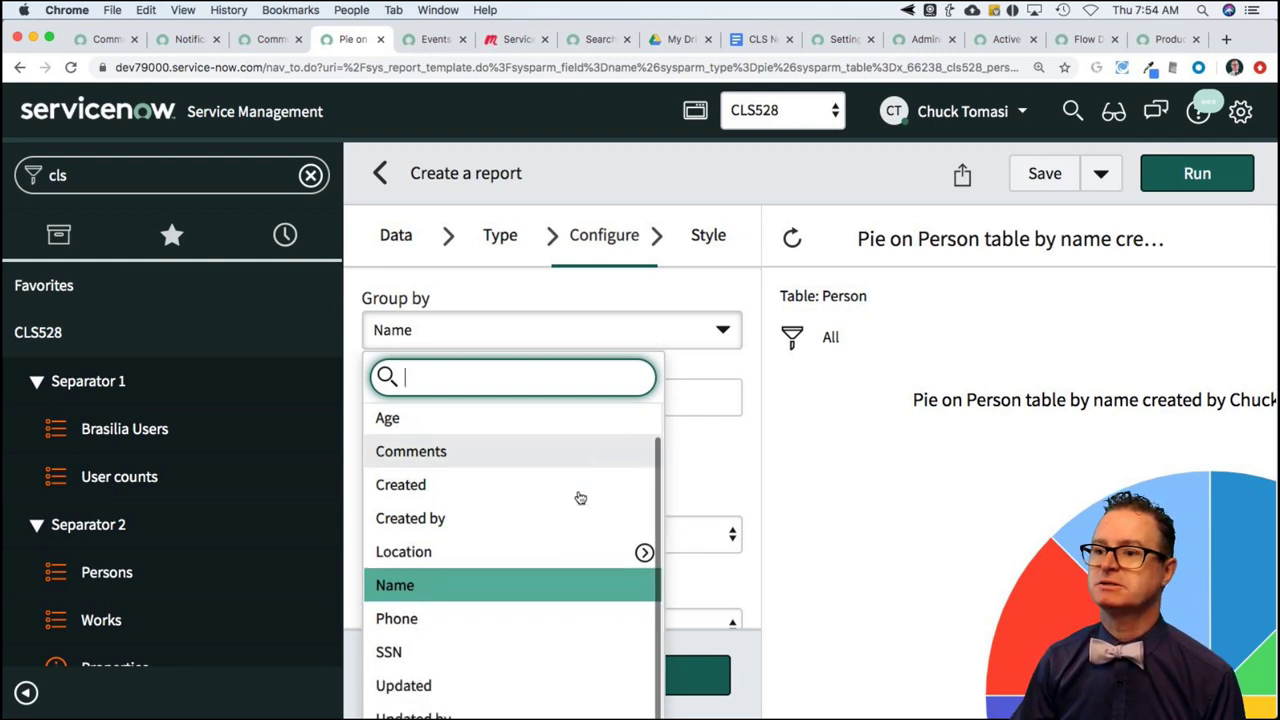
scroll(580, 497, down, 1)
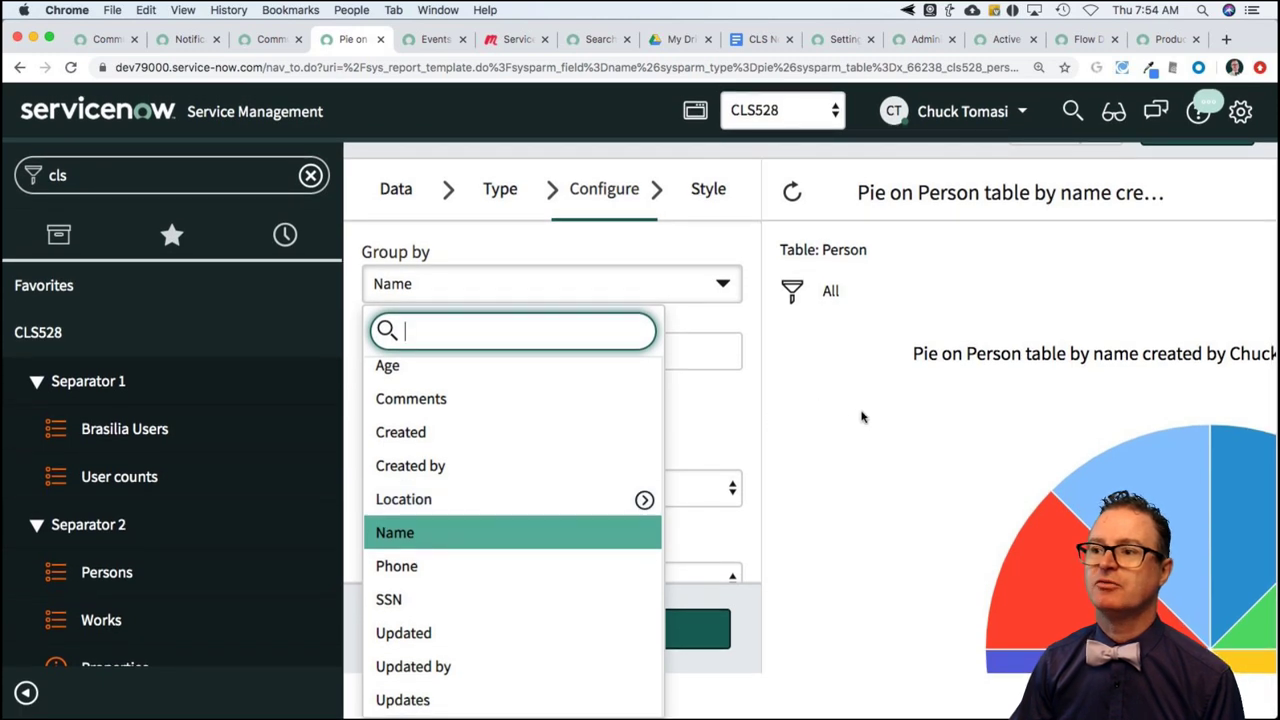
click(828, 430)
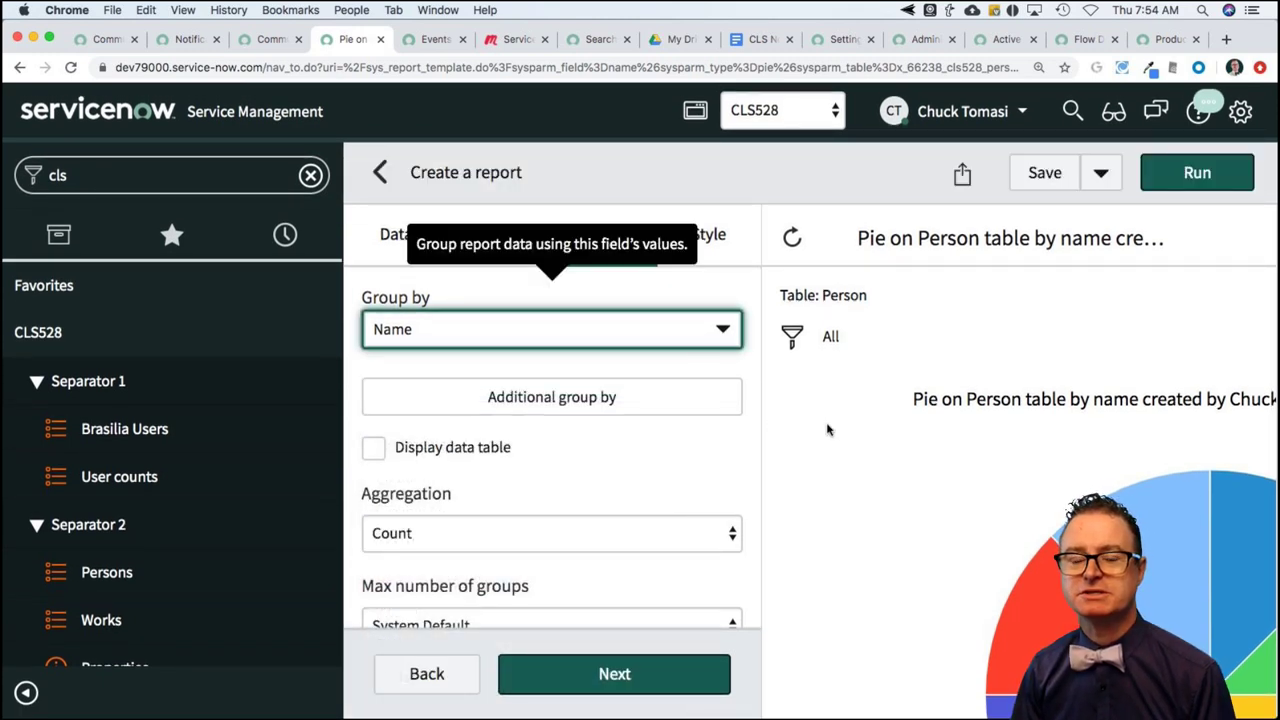
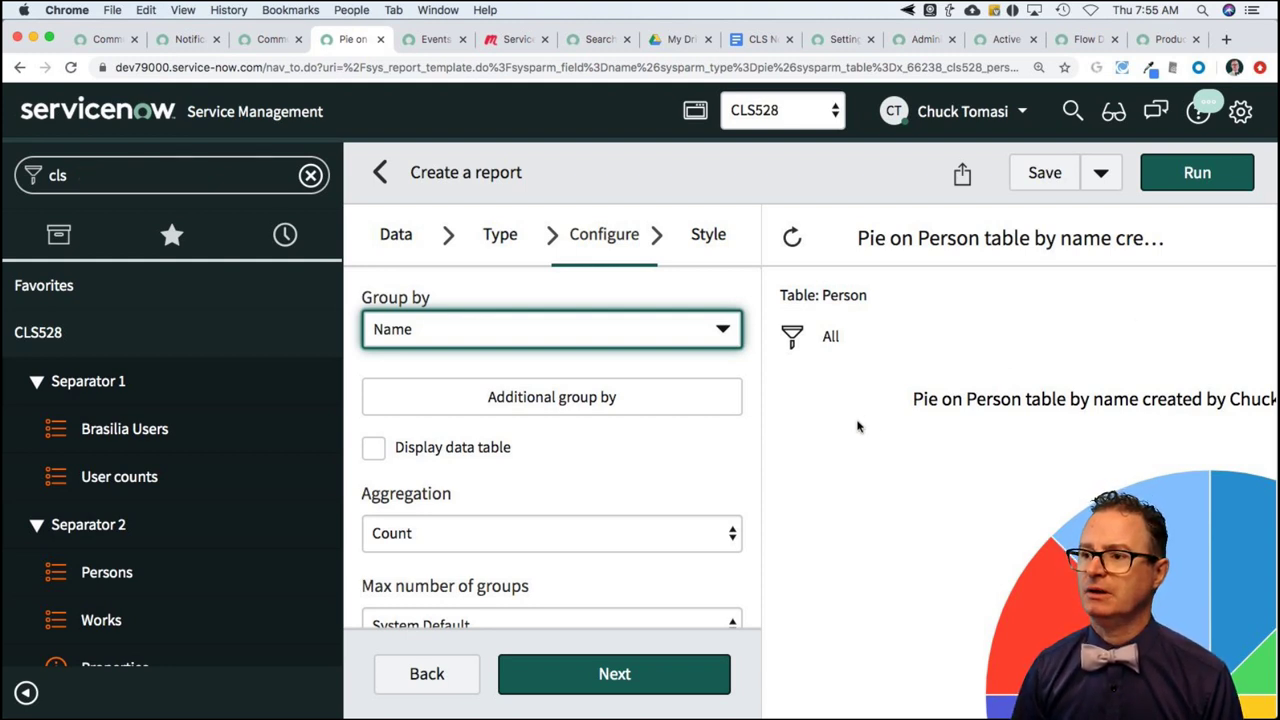
From the Persons favorite, open the first person record in the 8-record list
scroll(843, 437, down, 3)
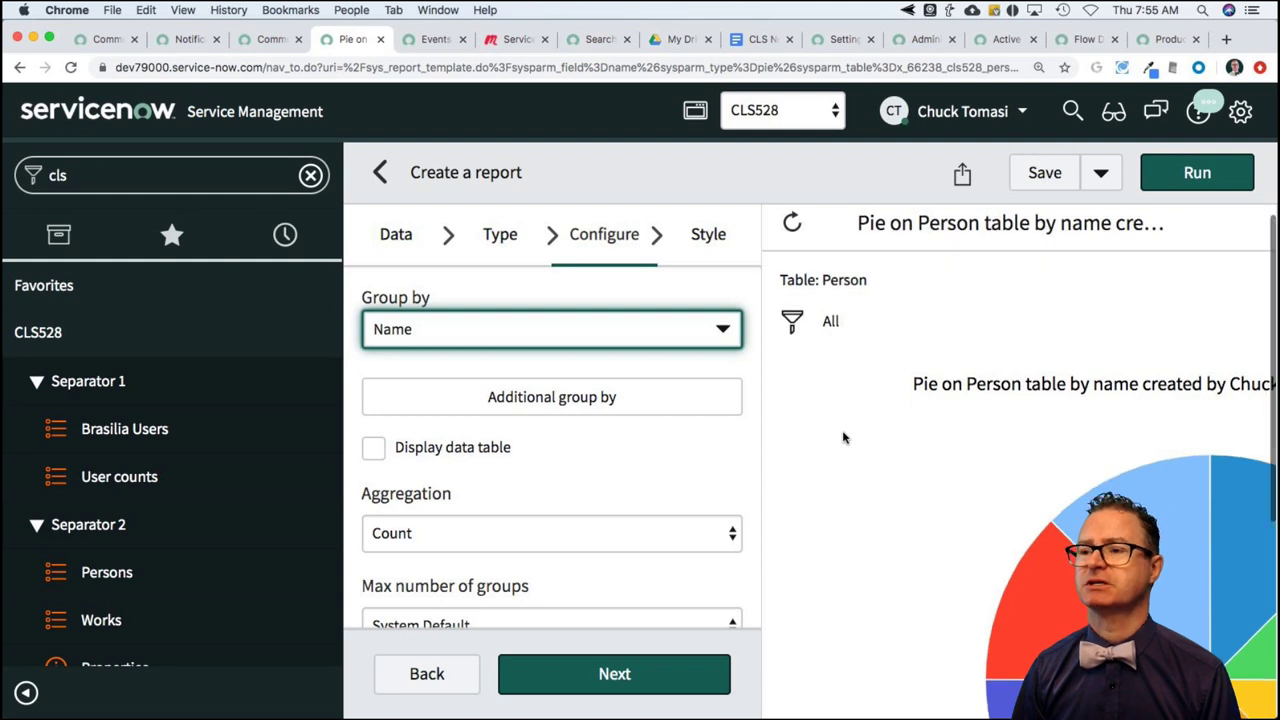
scroll(841, 439, up, 3)
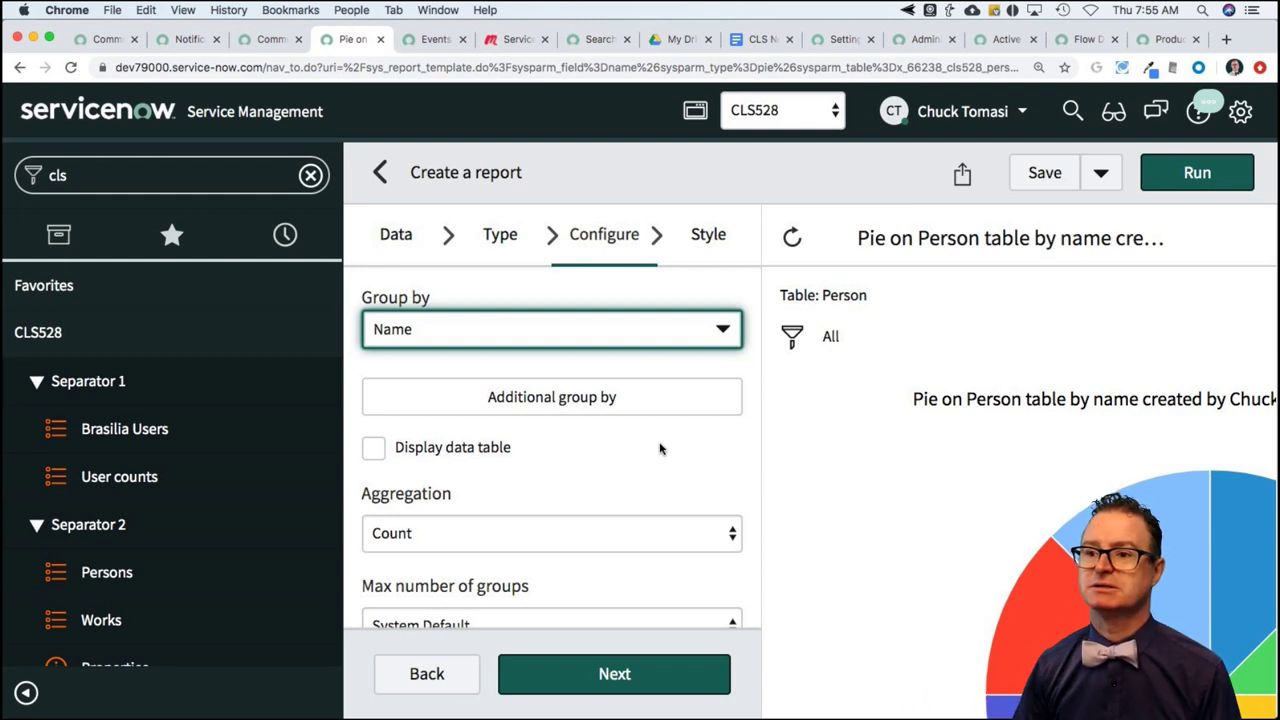
click(112, 575)
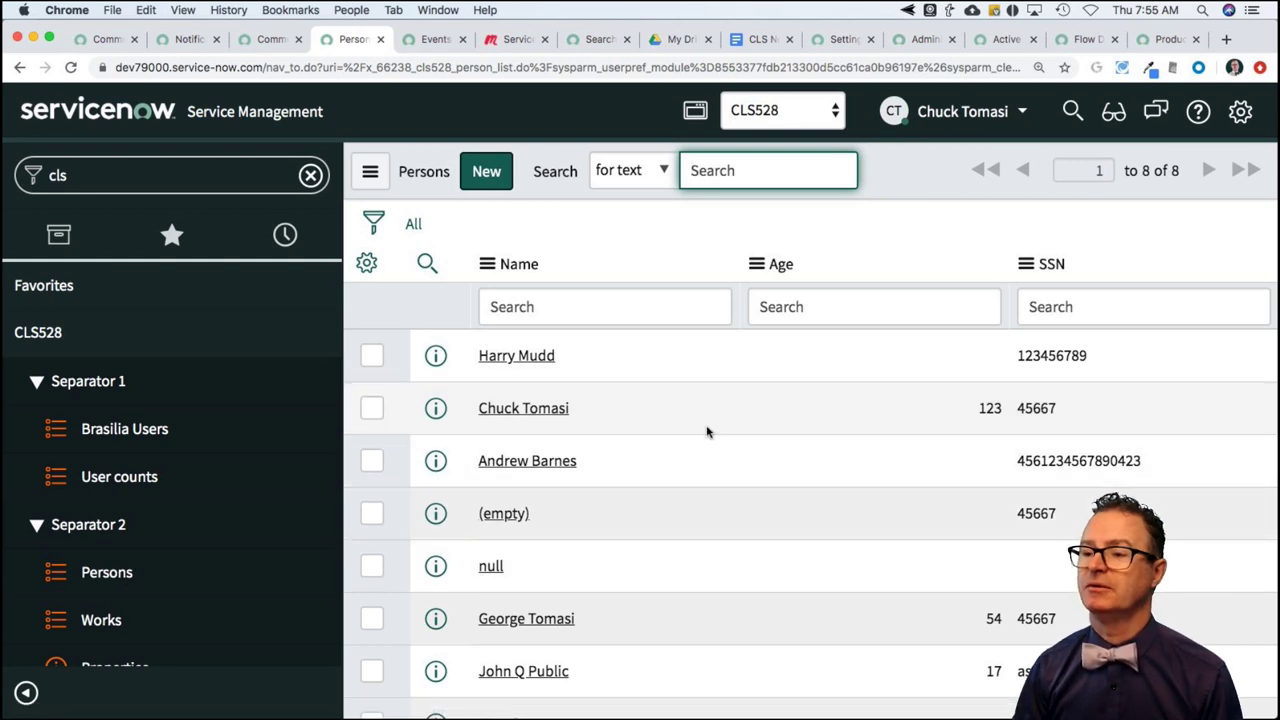
scroll(752, 447, down, 1)
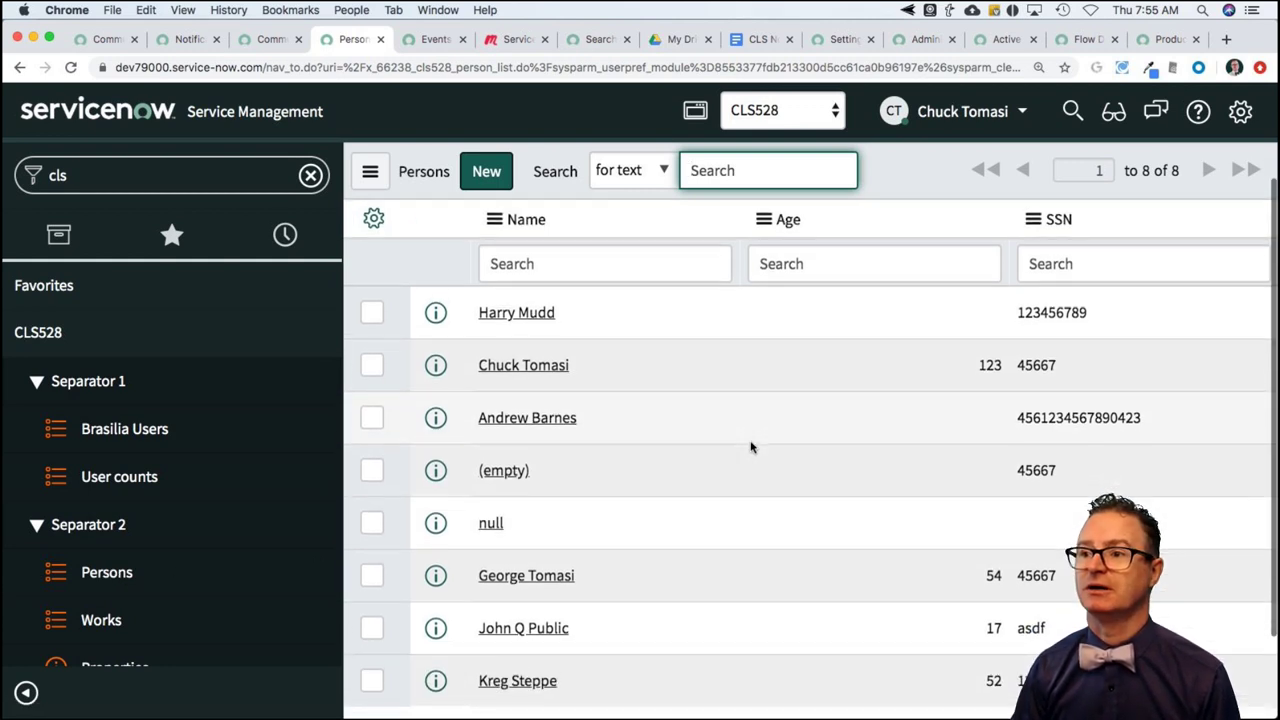
scroll(752, 447, down, 1)
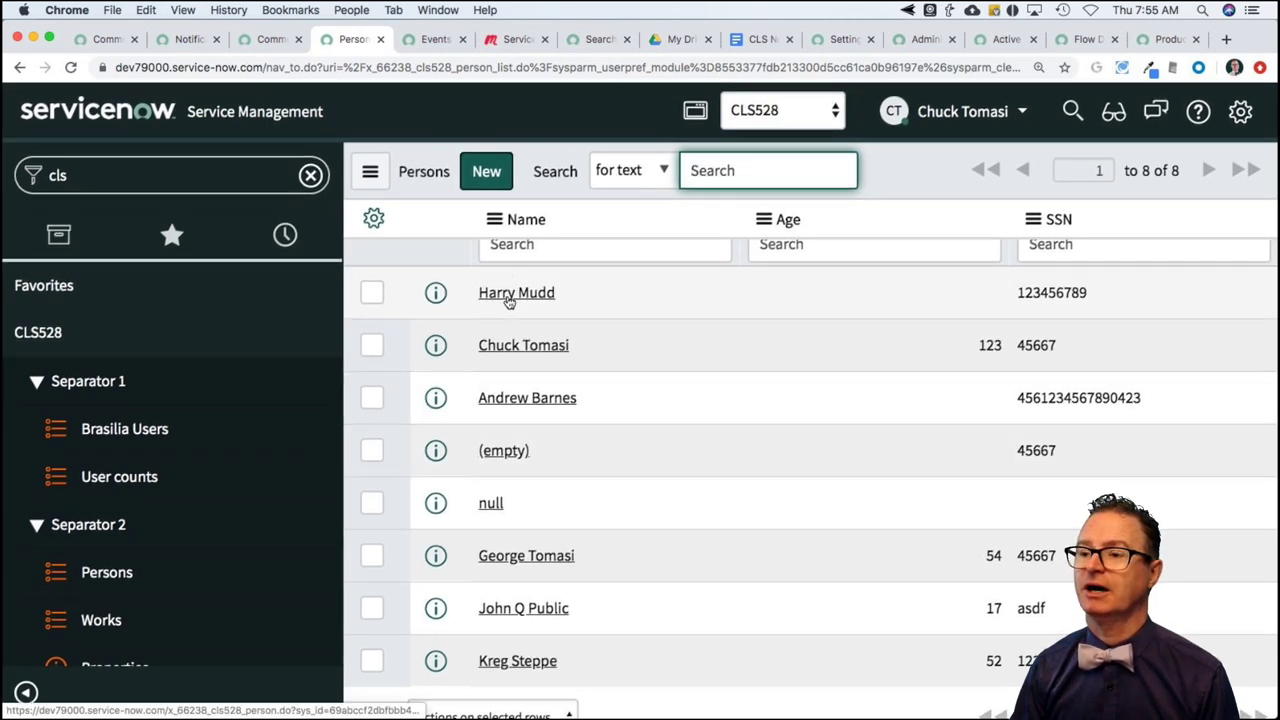
click(509, 300)
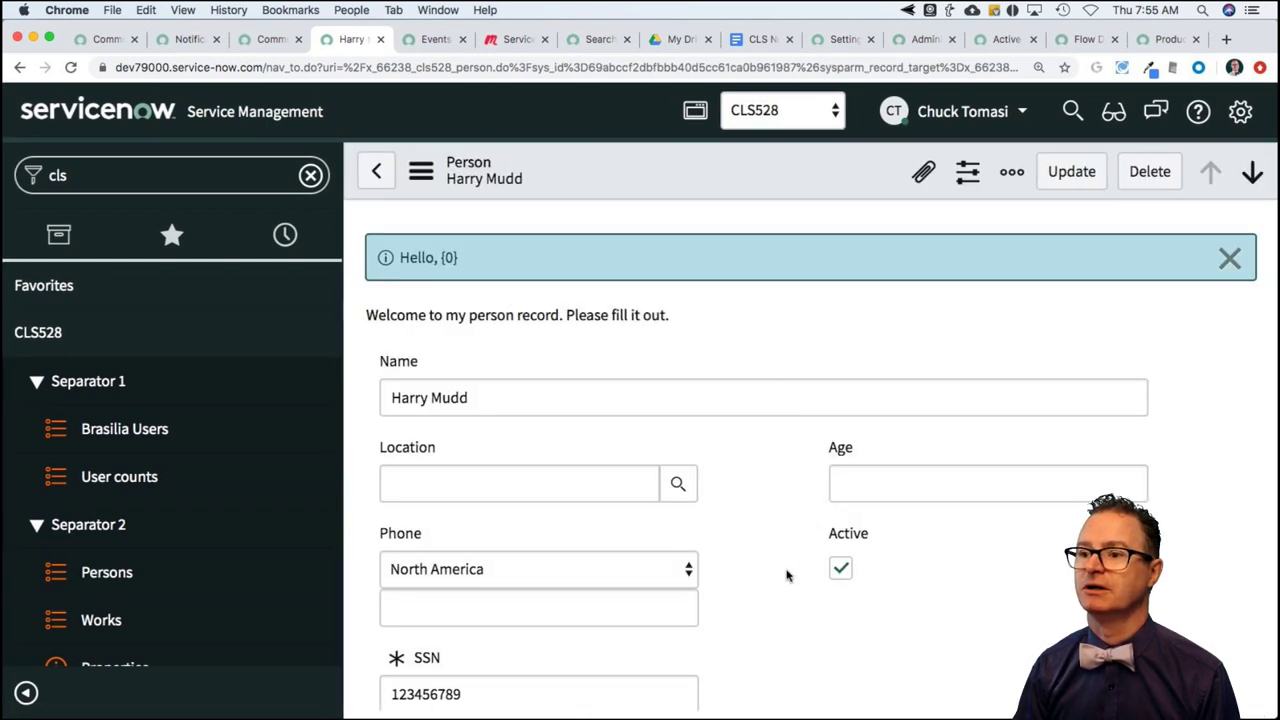
scroll(787, 575, down, 5)
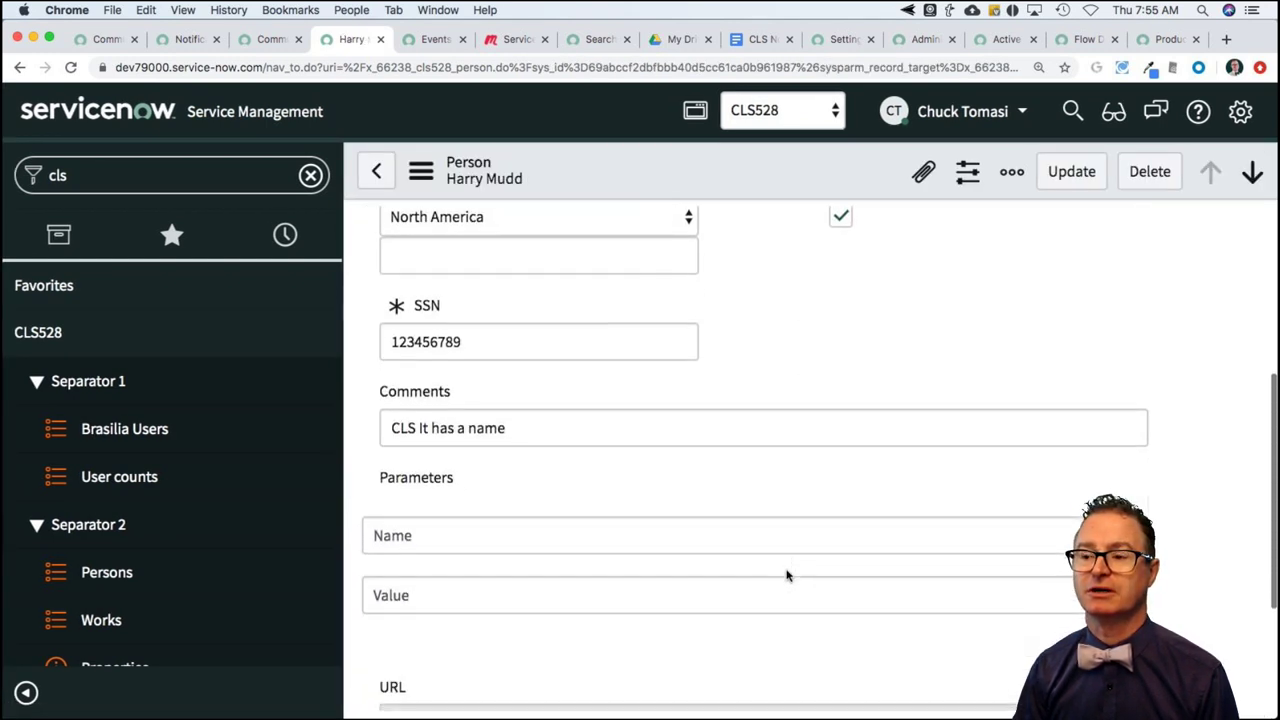
scroll(787, 575, down, 5)
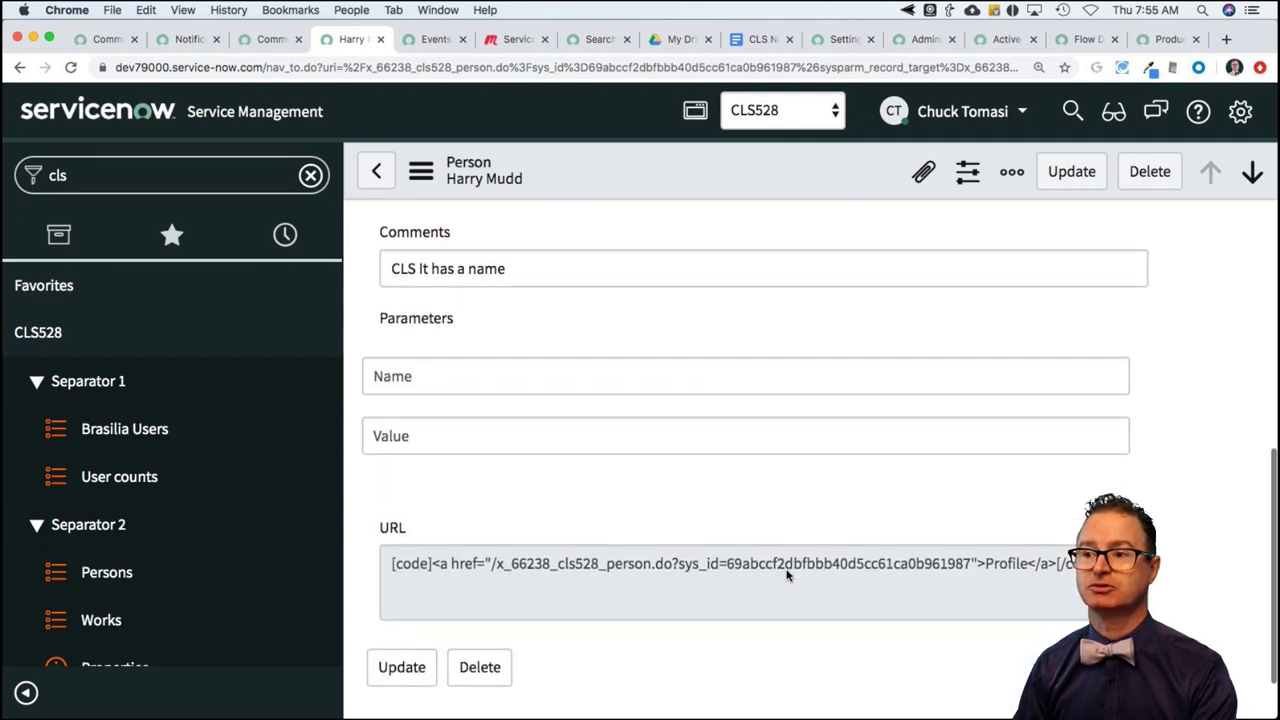
scroll(787, 577, up, 6)
scroll(787, 575, up, 3)
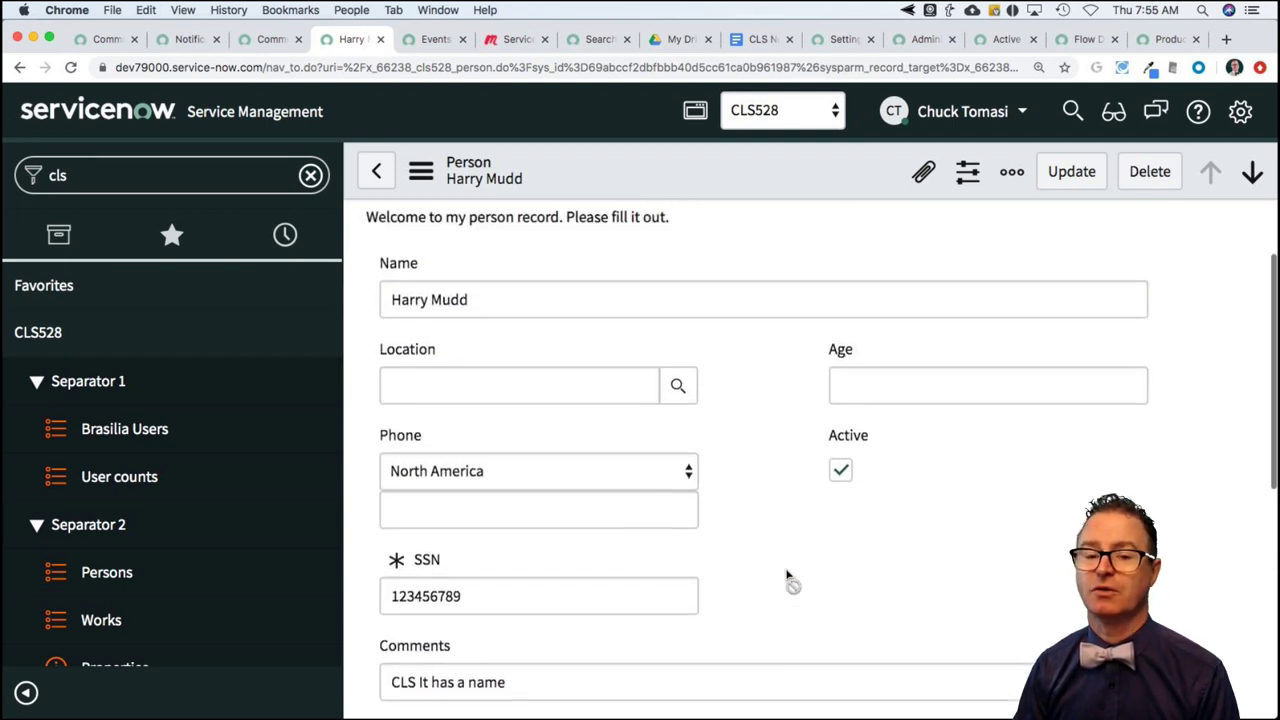
scroll(787, 575, up, 1)
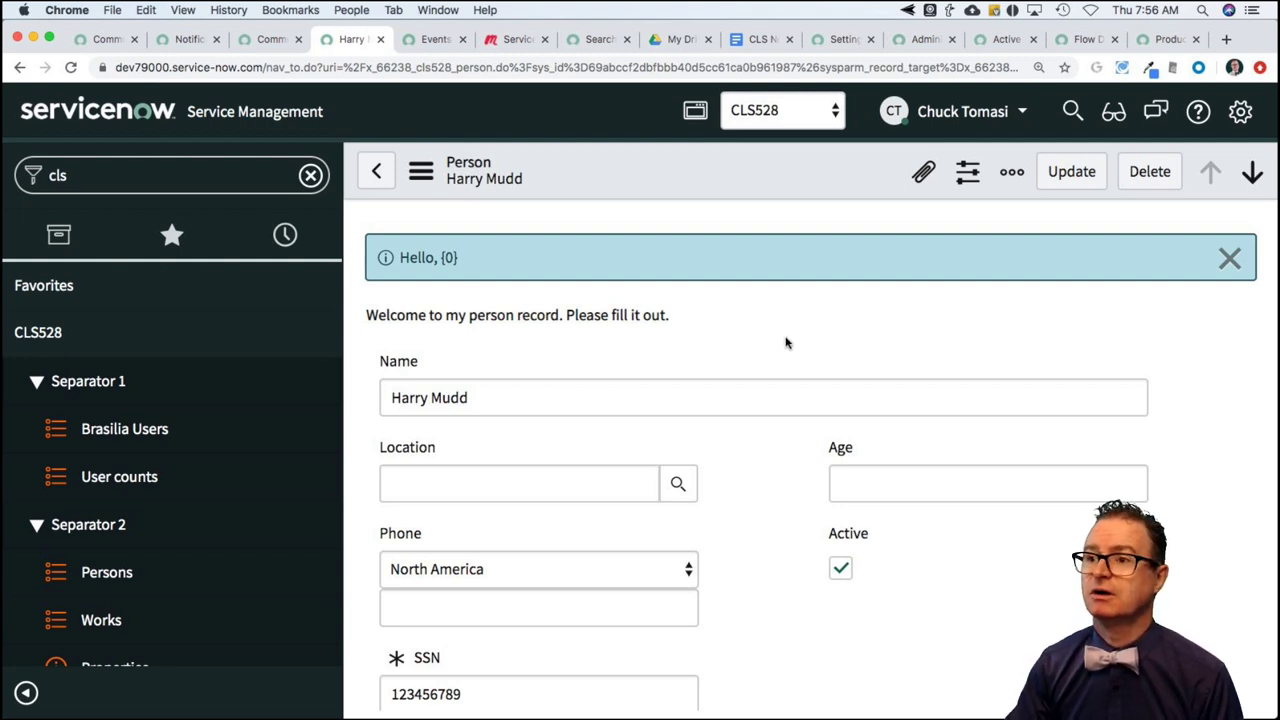
Open the Person table's dictionary via Configure > Dictionary and select the 'order' Integer column
click(432, 178)
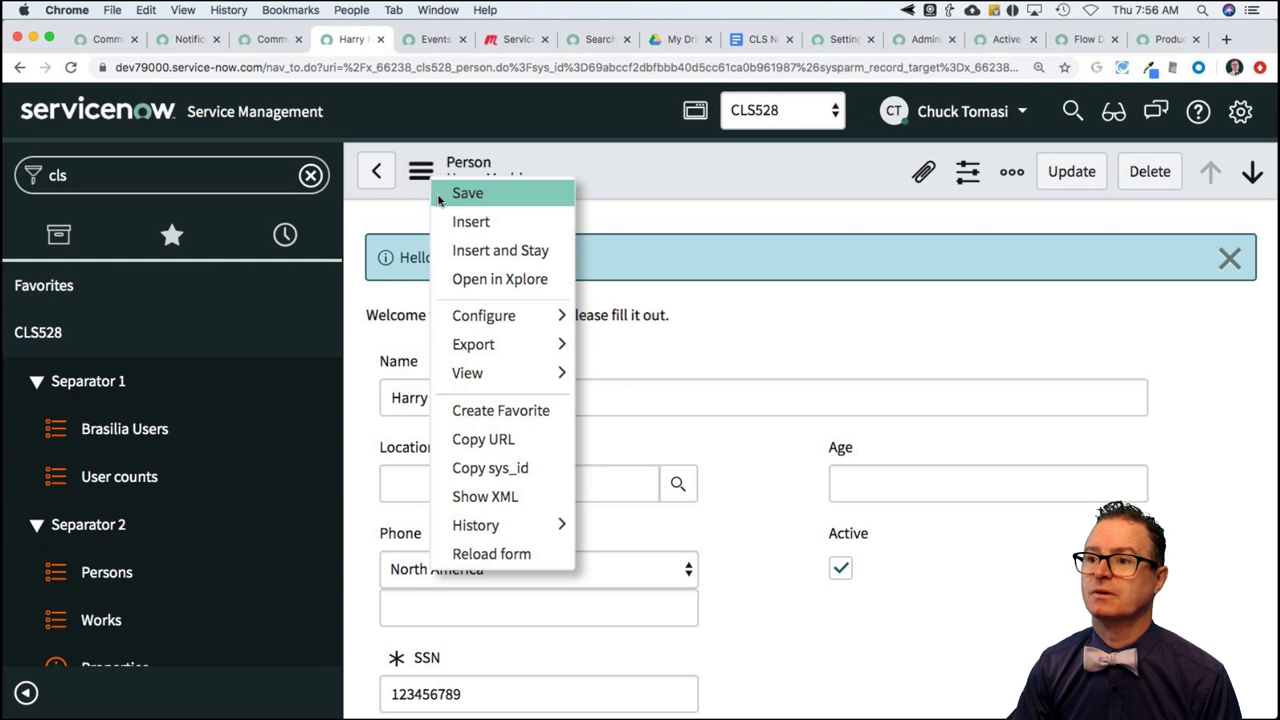
mouse_move(526, 322)
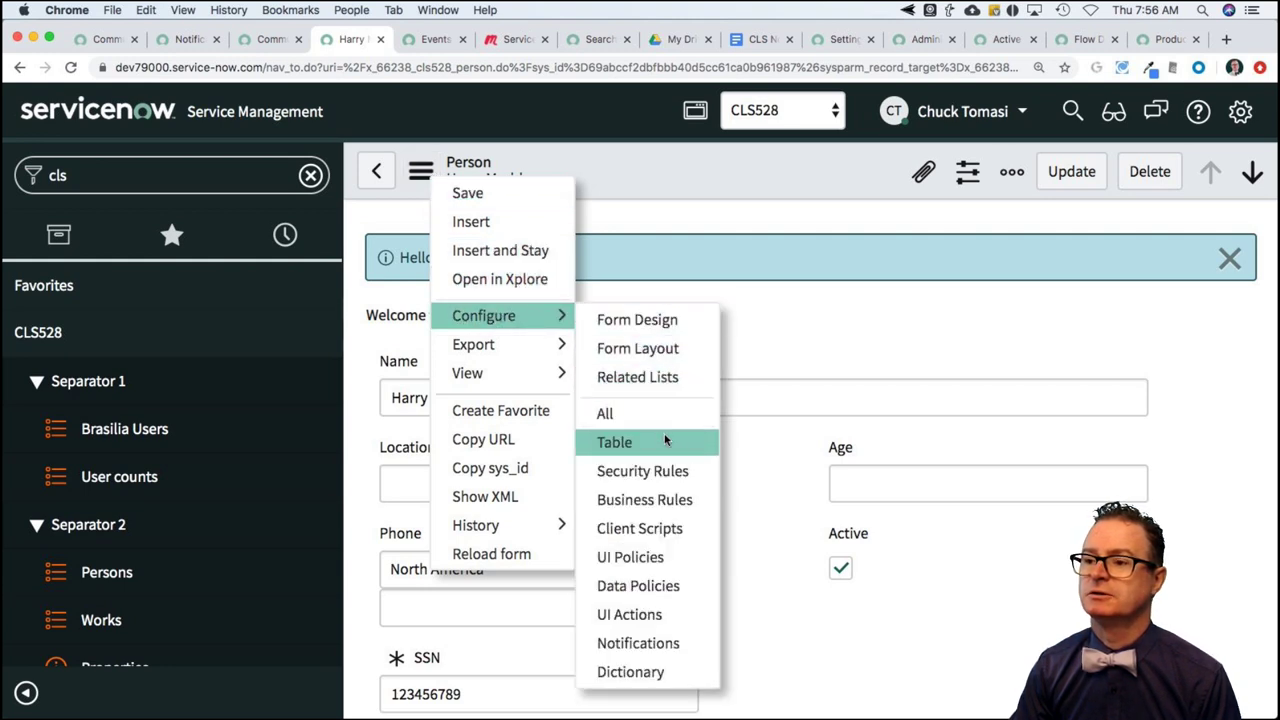
click(682, 676)
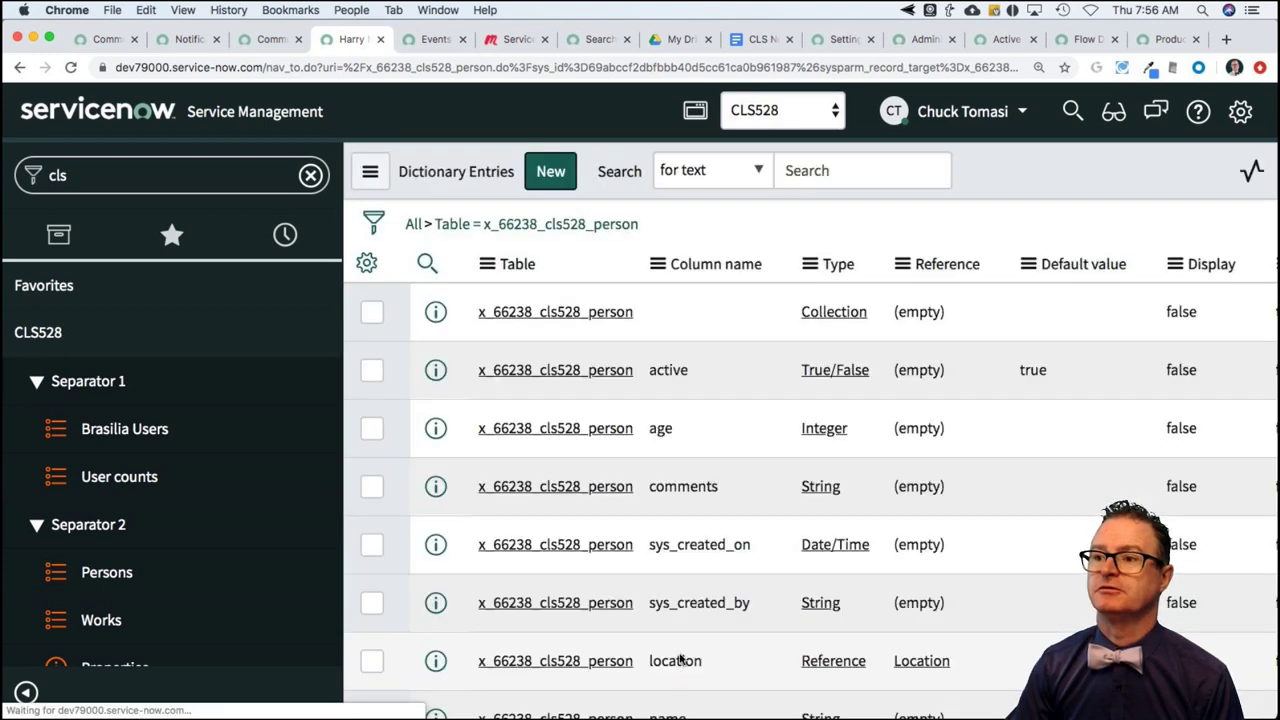
scroll(659, 574, down, 5)
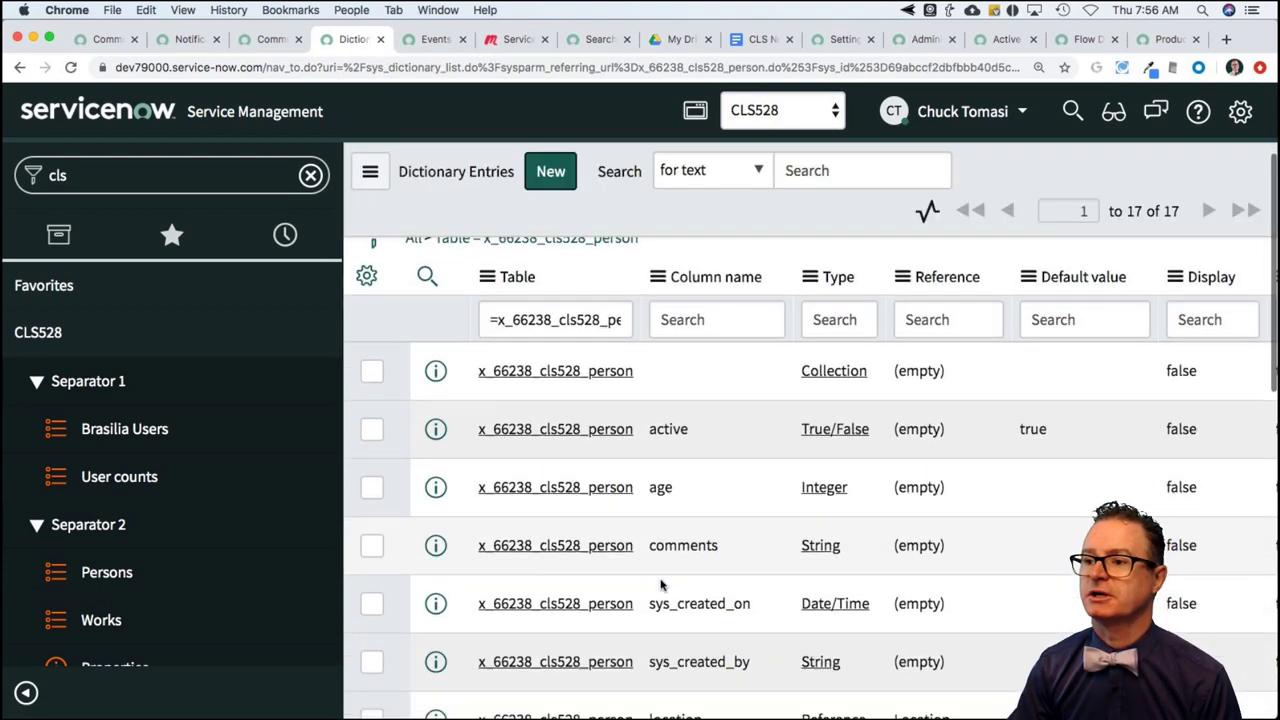
scroll(660, 580, down, 2)
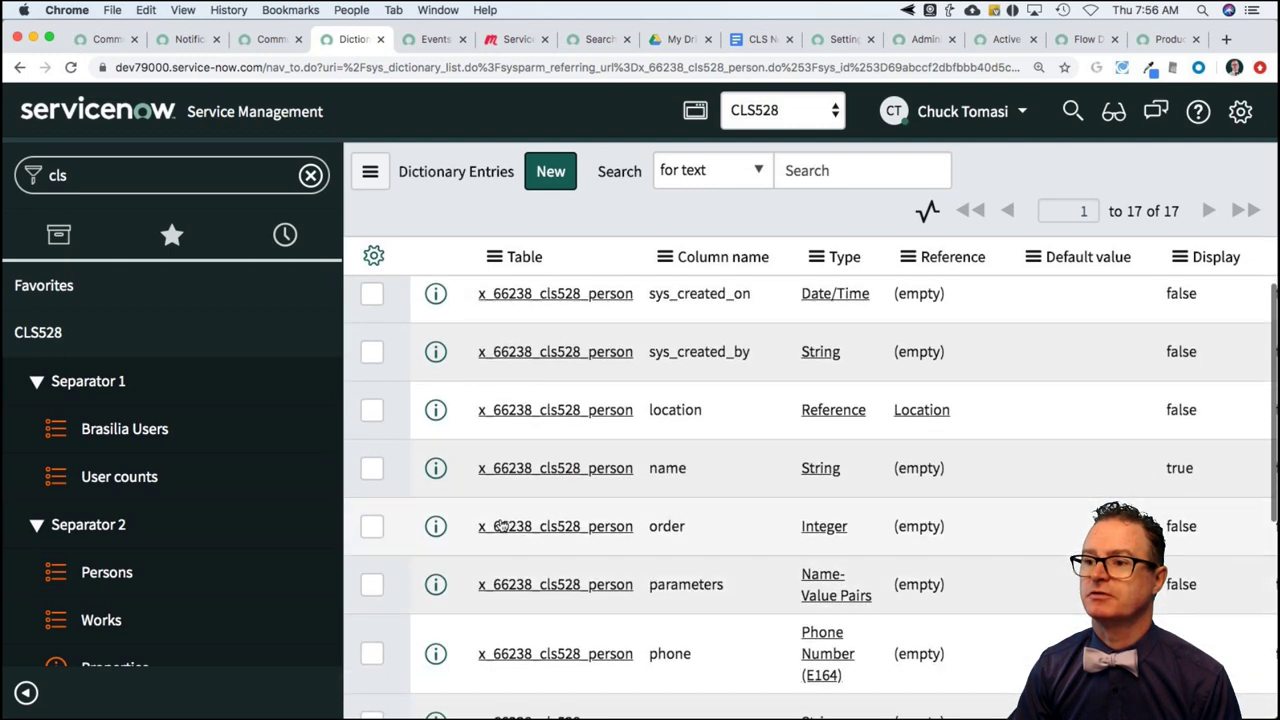
click(506, 526)
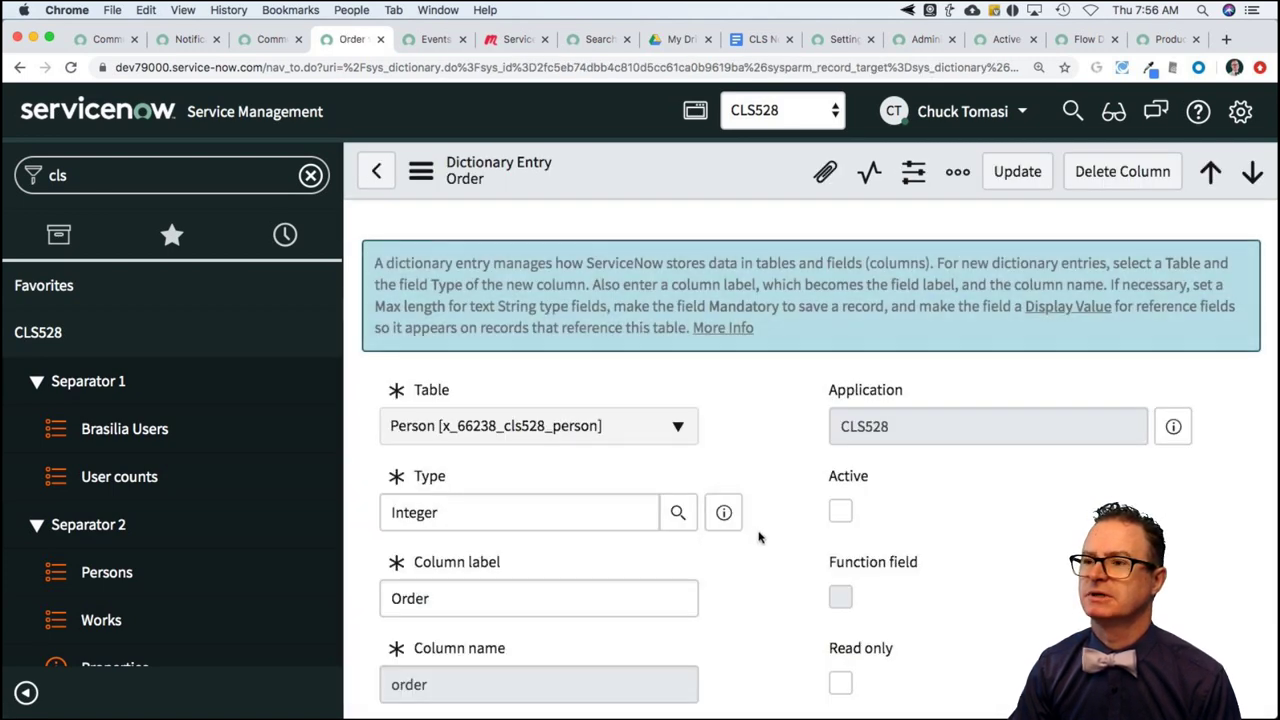
Tick Active on the Order dictionary entry and update it
scroll(785, 548, down, 3)
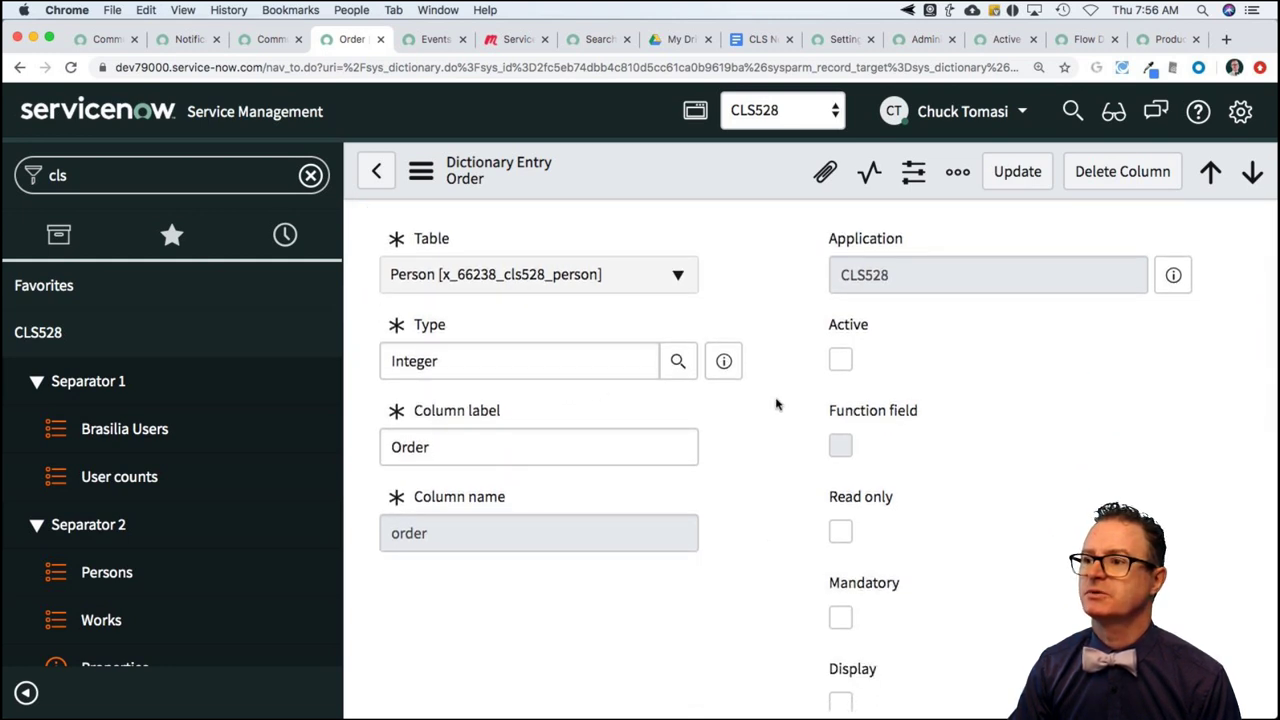
click(840, 357)
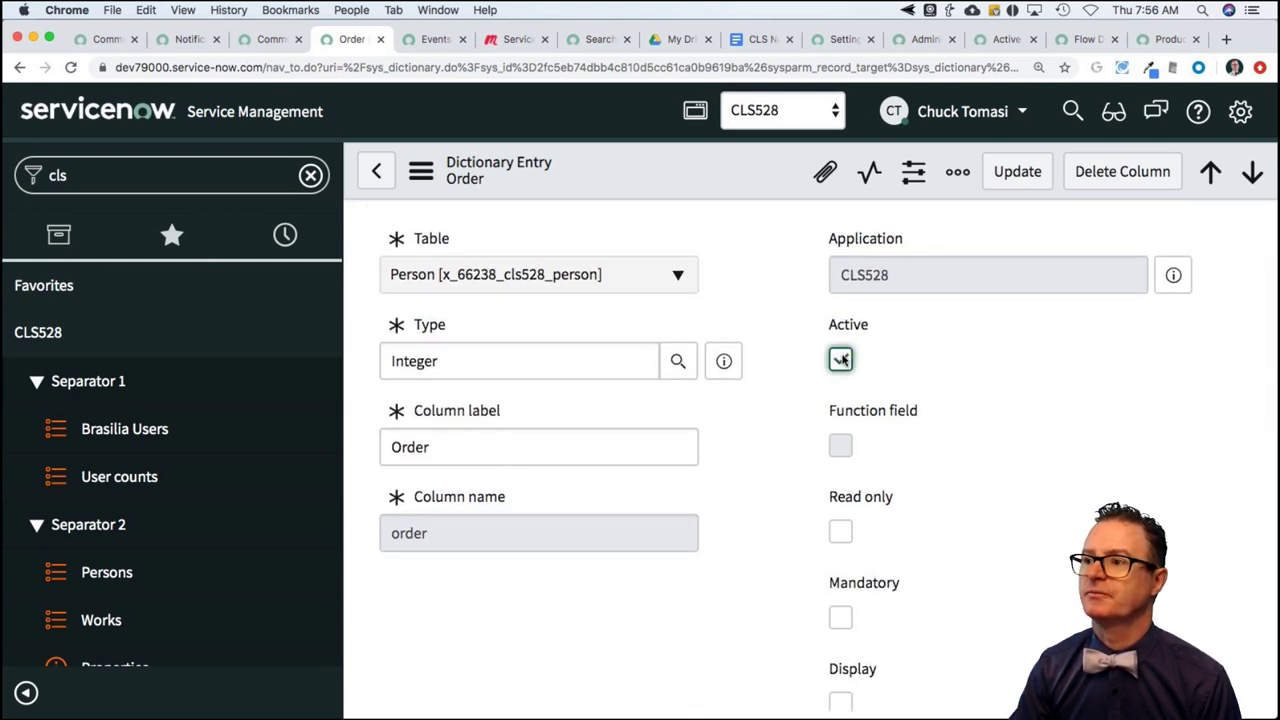
click(1021, 174)
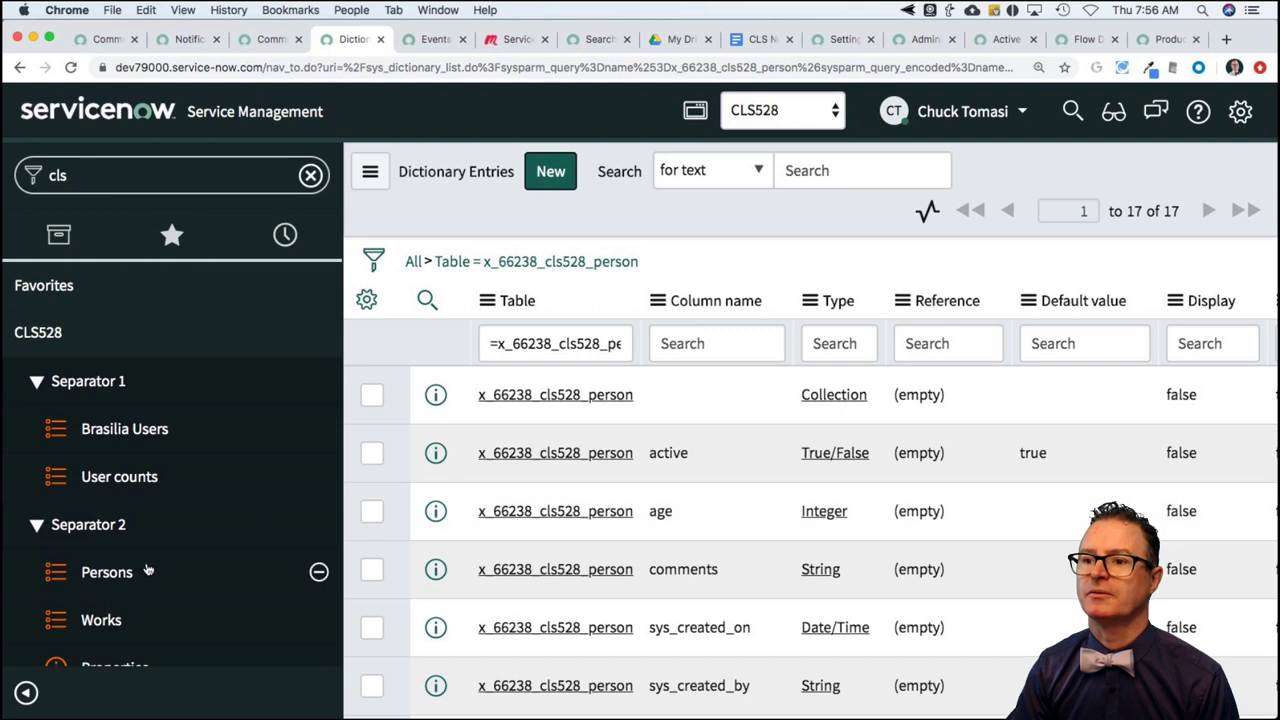
Reopen the first person record and scroll down to the new empty Order field
click(117, 575)
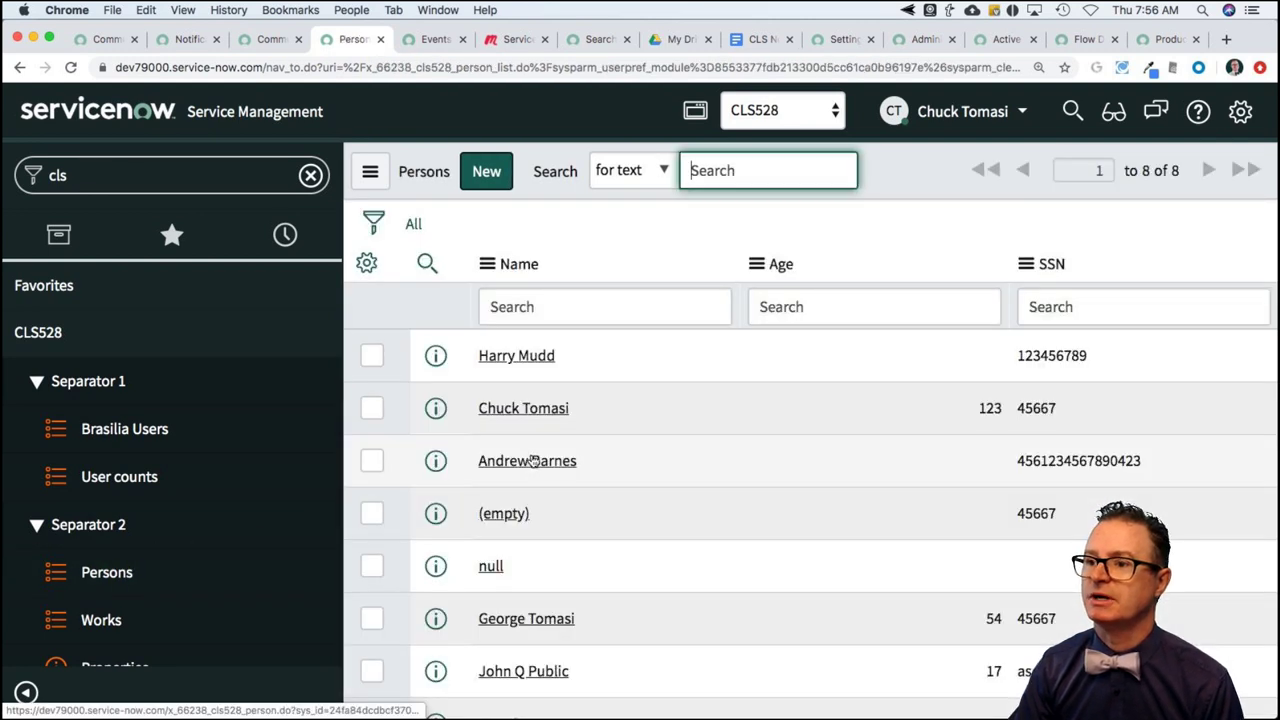
click(541, 358)
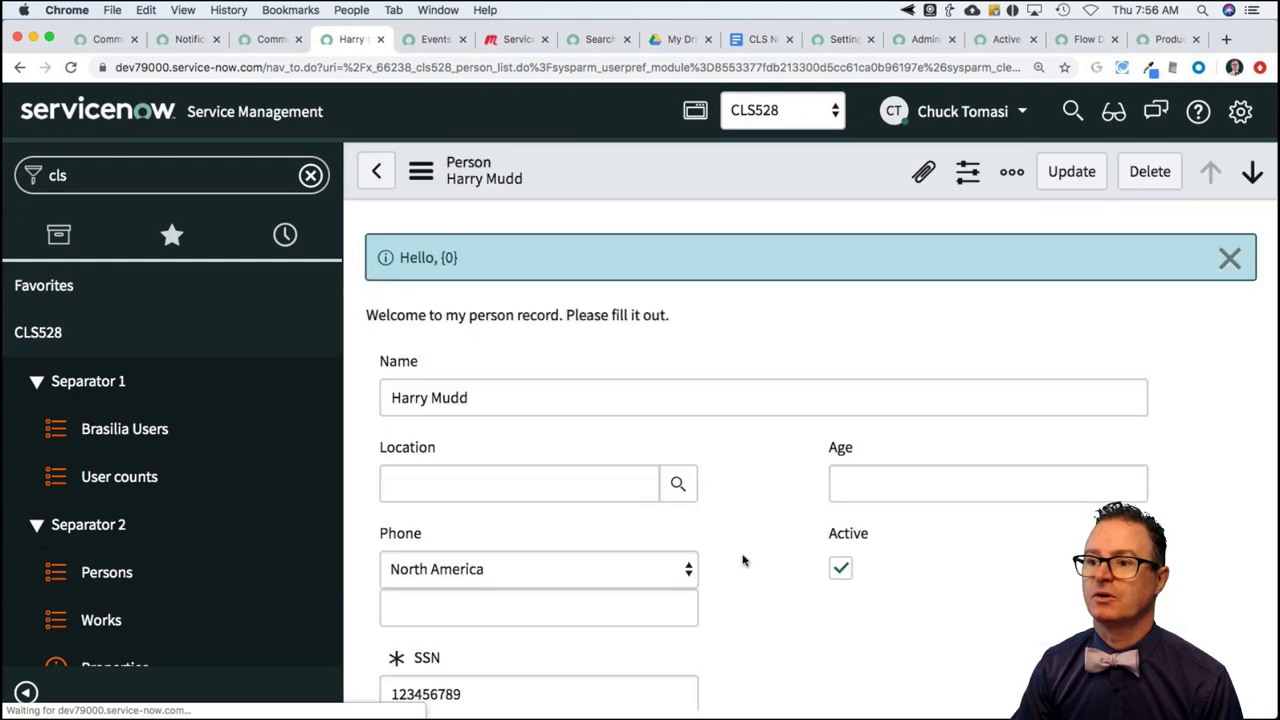
scroll(750, 577, down, 5)
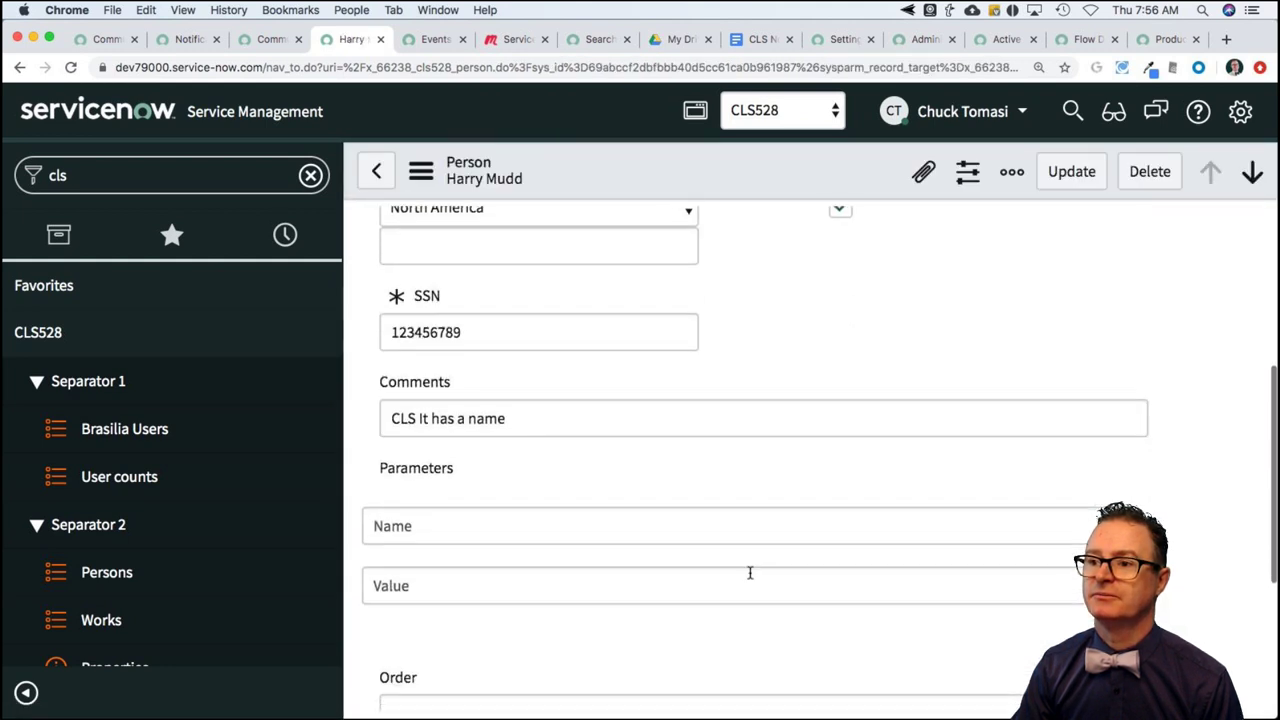
scroll(750, 573, down, 4)
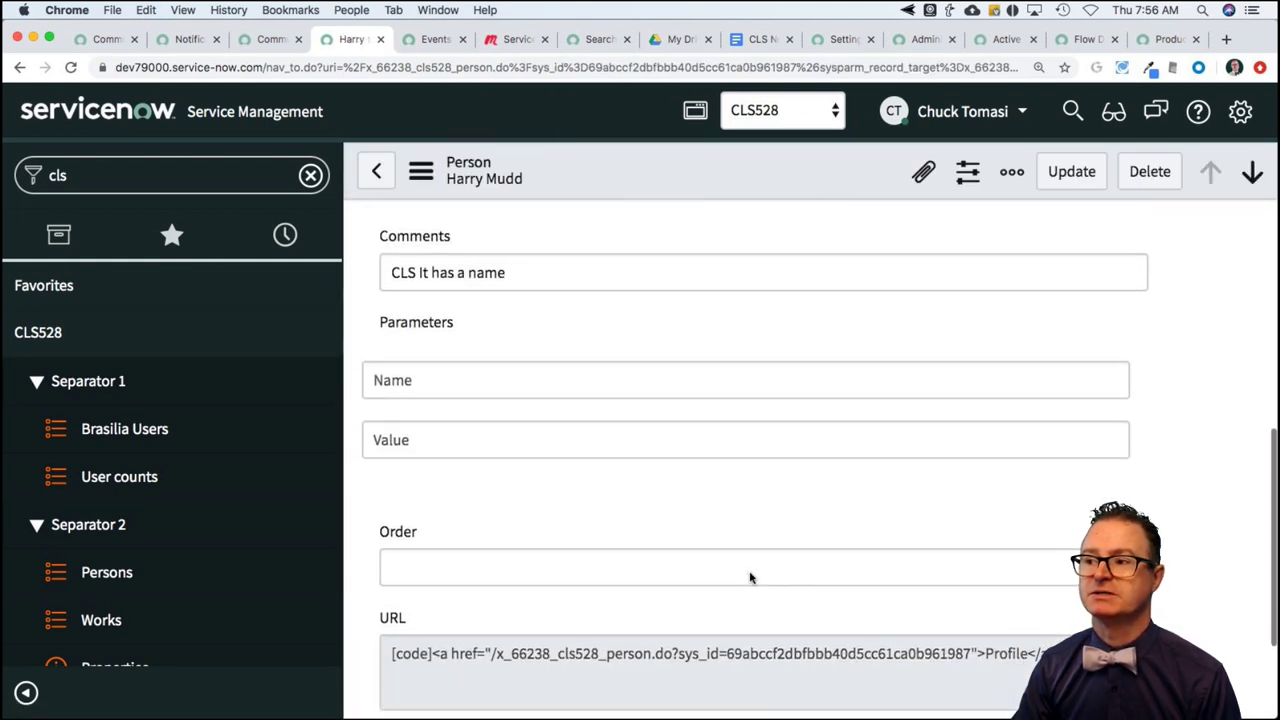
scroll(750, 573, down, 1)
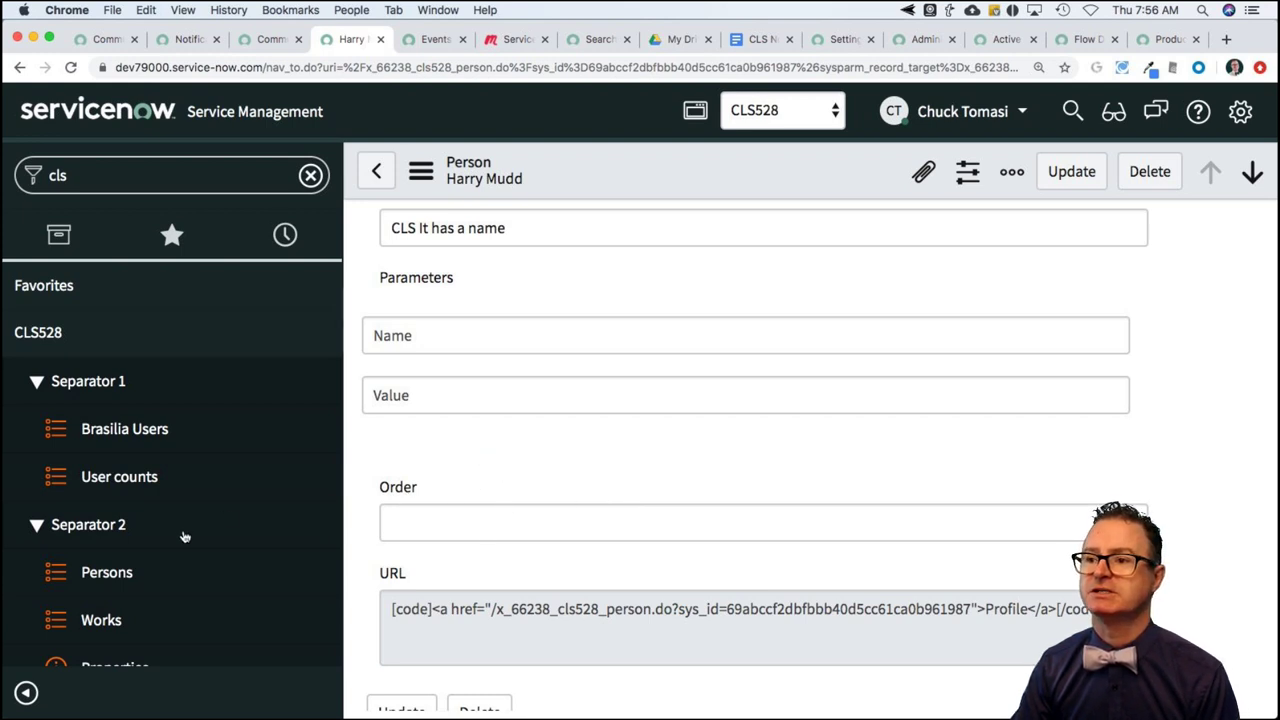
Create a Bar Chart report from the Persons list's Age column menu
click(92, 577)
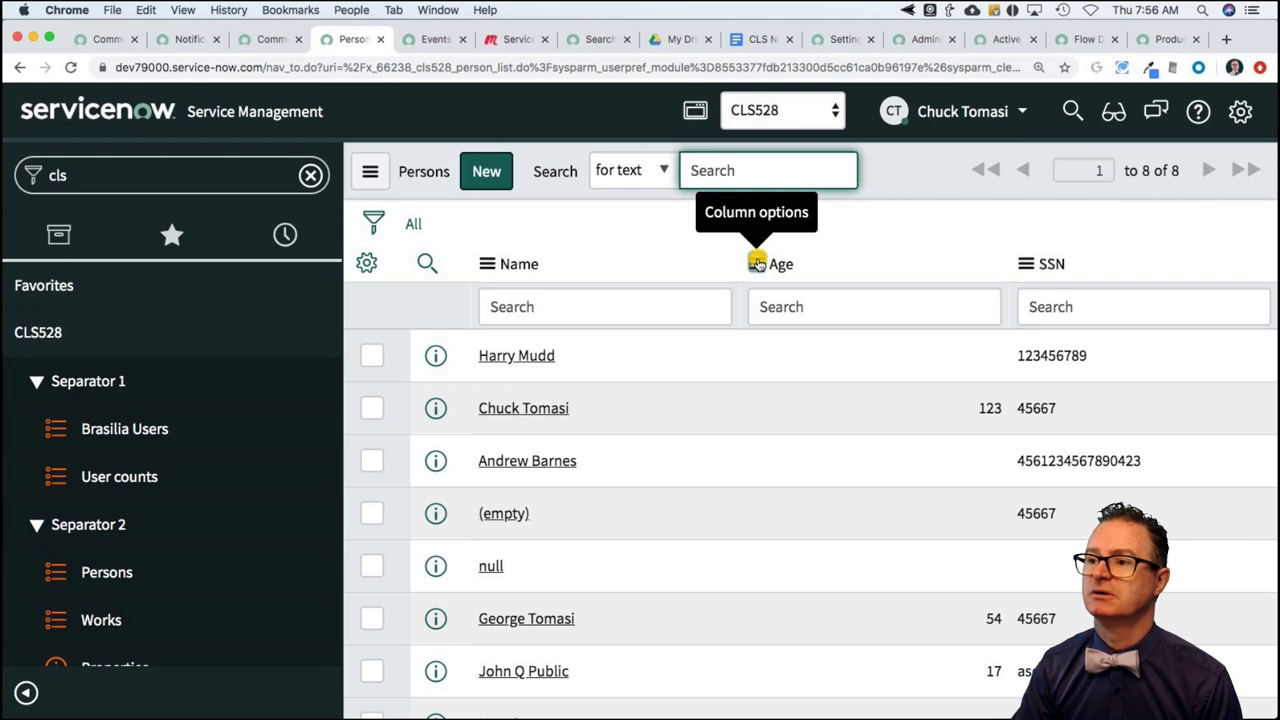
click(757, 263)
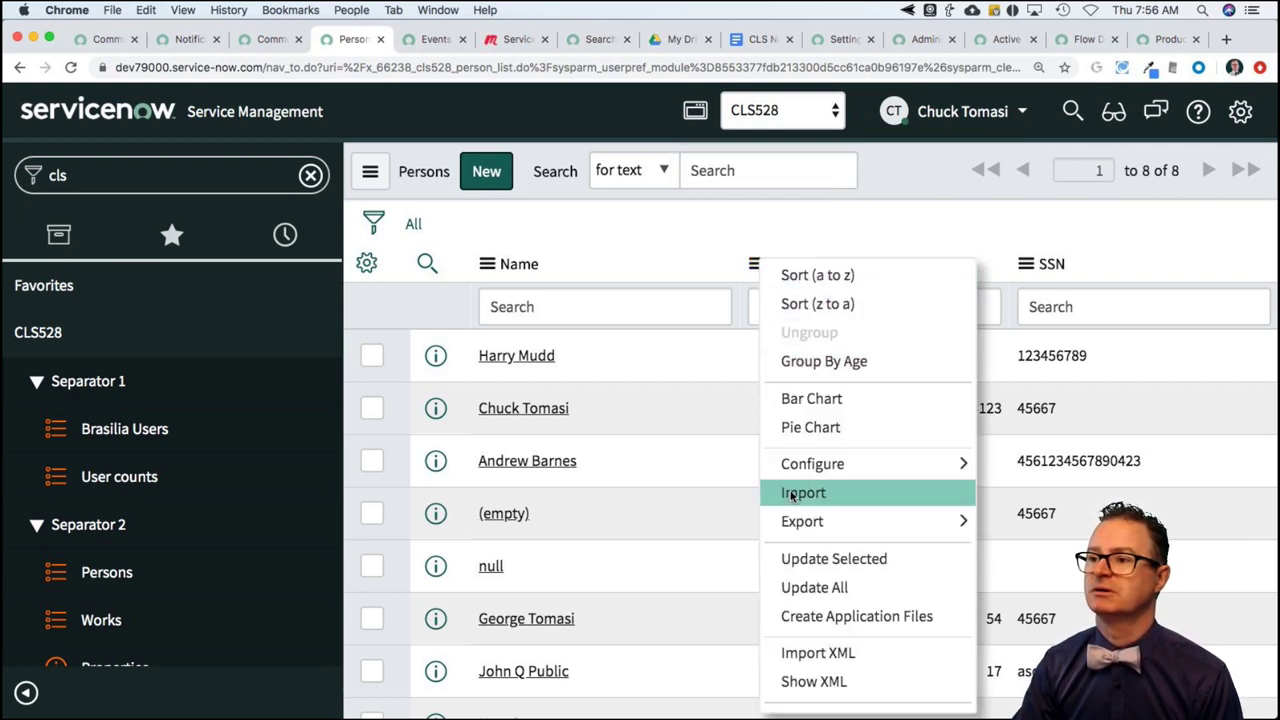
mouse_move(806, 470)
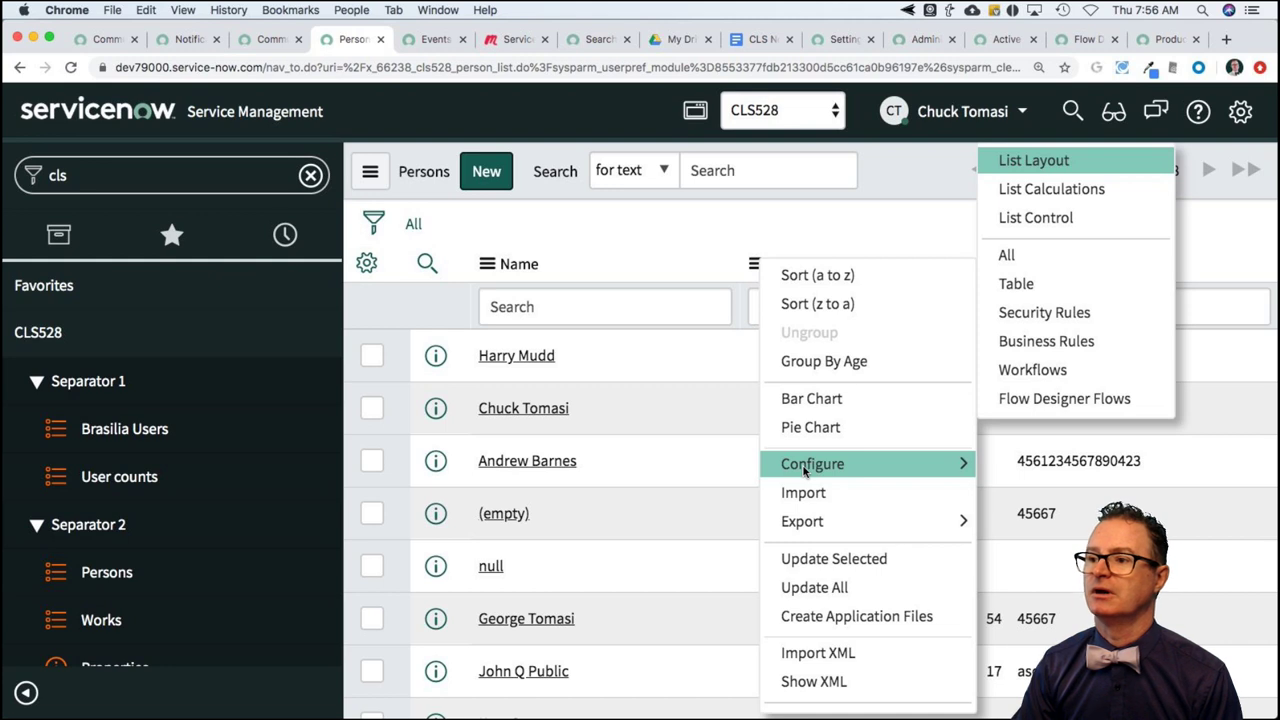
click(840, 400)
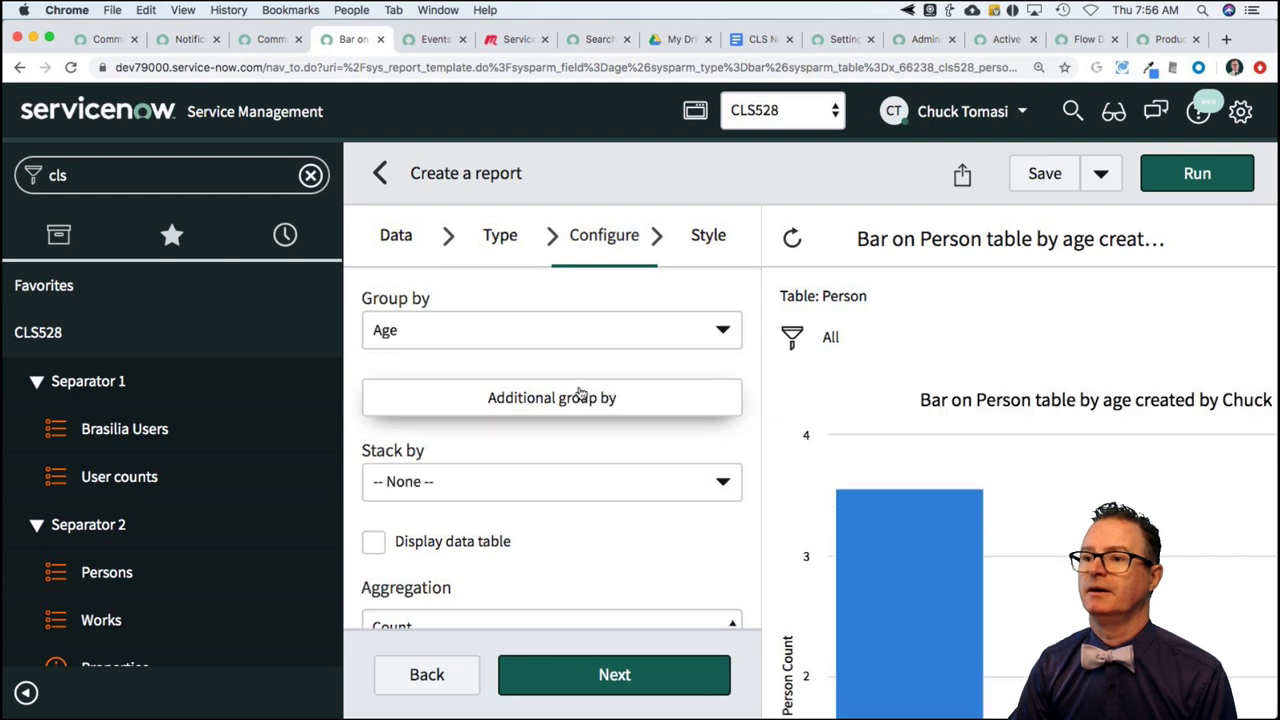
Change the bar chart's Group by field from Age to Order and continue to styling
click(524, 333)
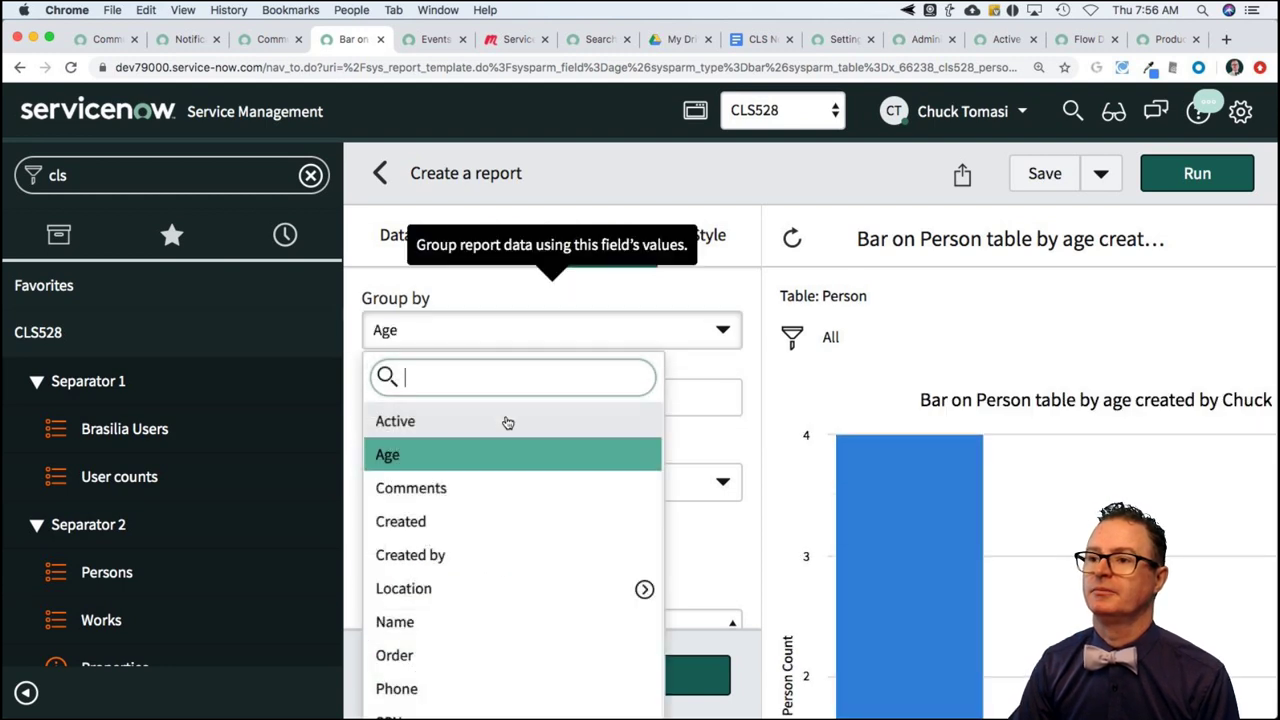
click(445, 655)
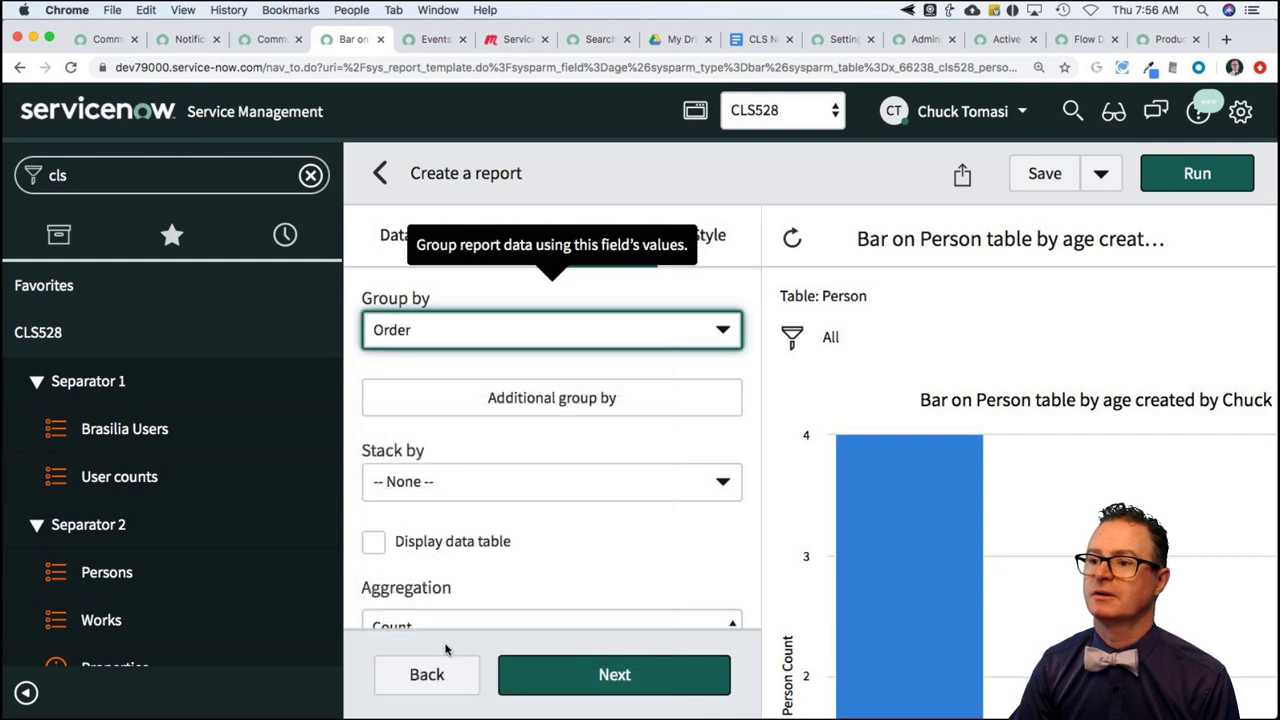
click(641, 679)
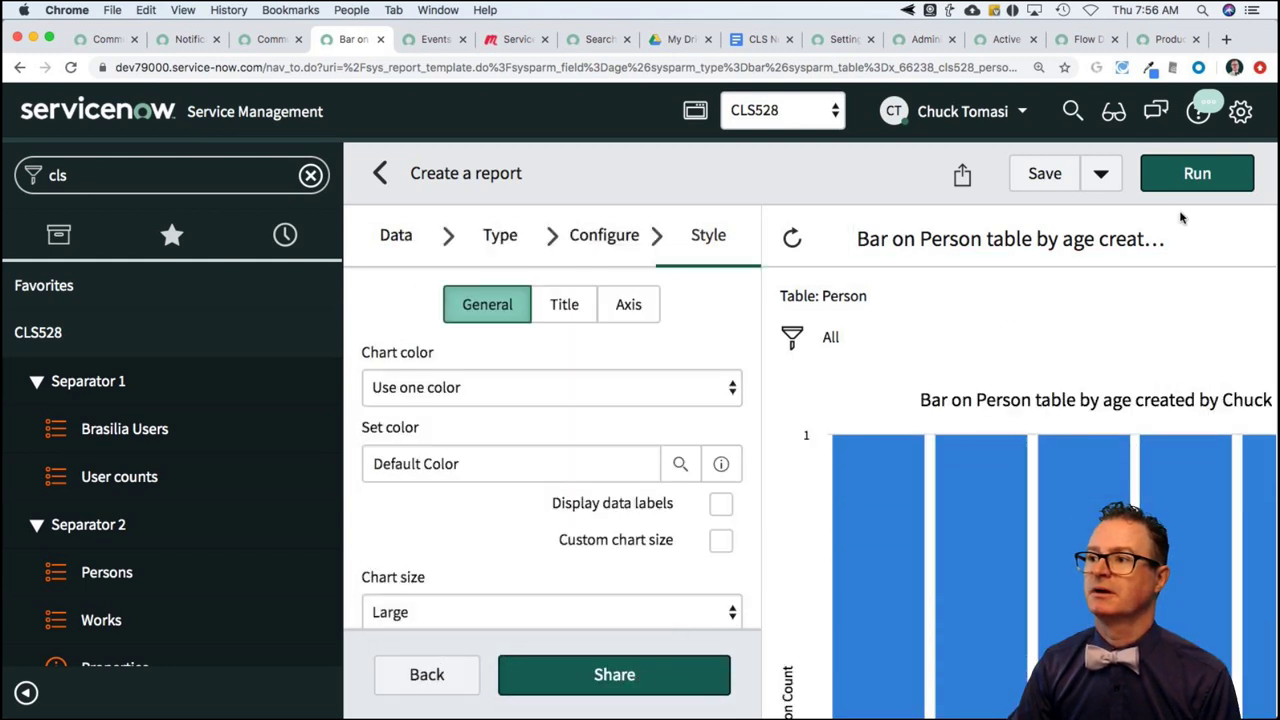
Retitle the report 'Simple Order report', save it, and dismiss the Report Created notice
click(1040, 237)
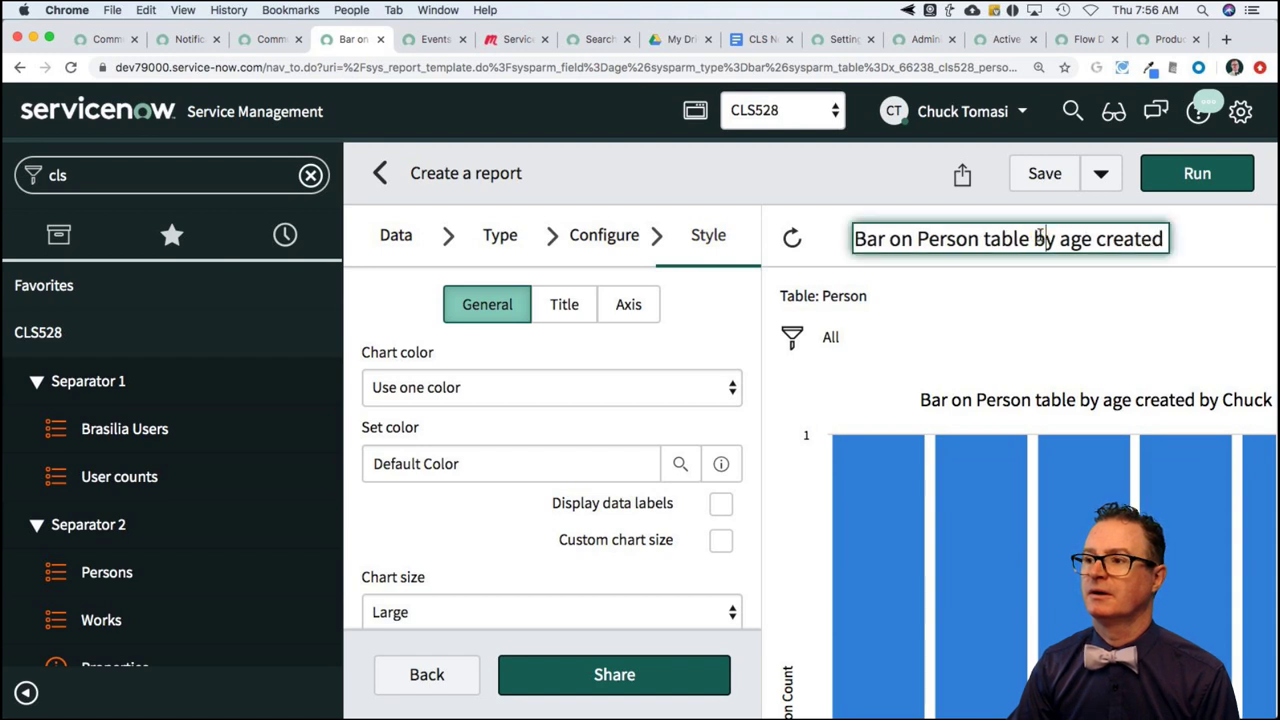
key(super+a)
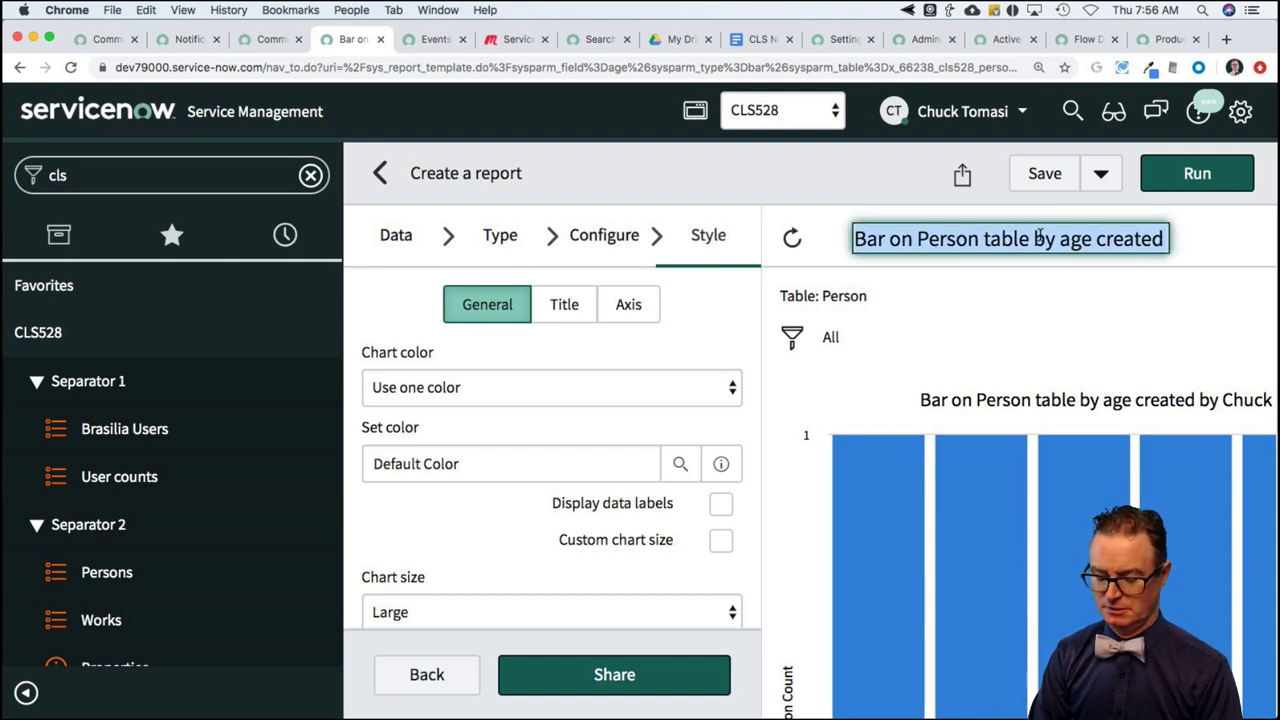
text(Simpl)
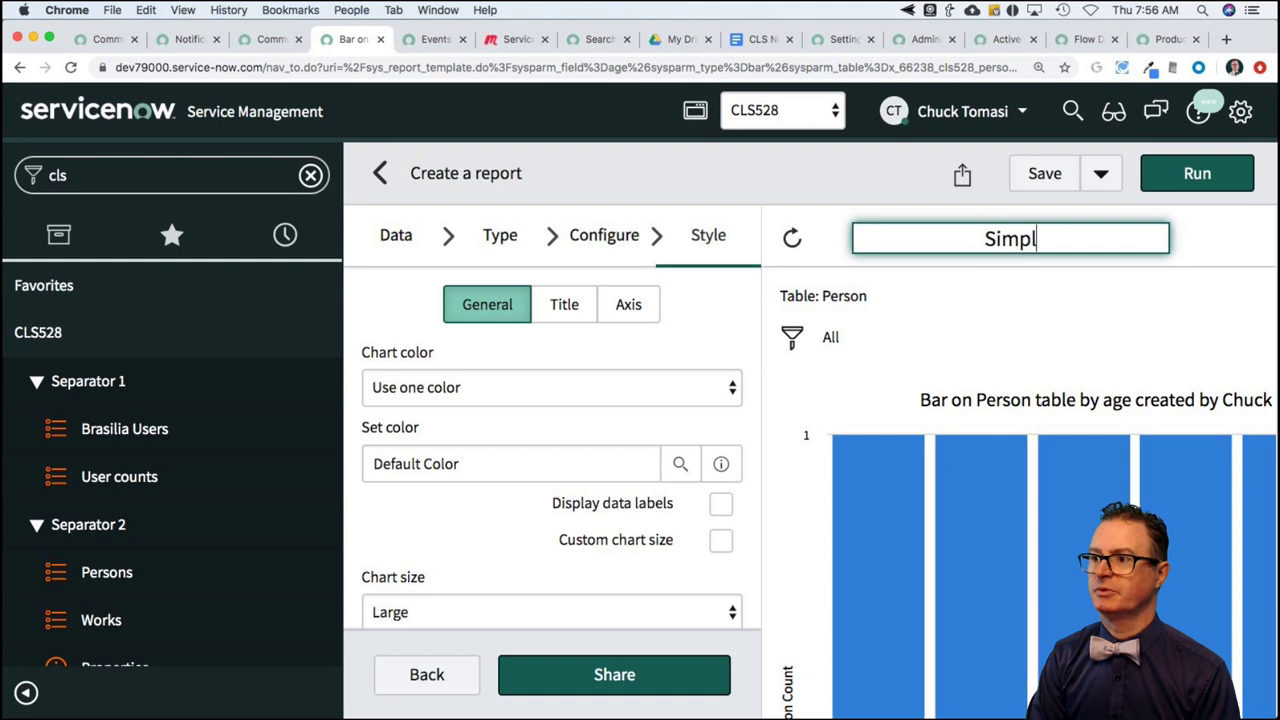
text(e Order )
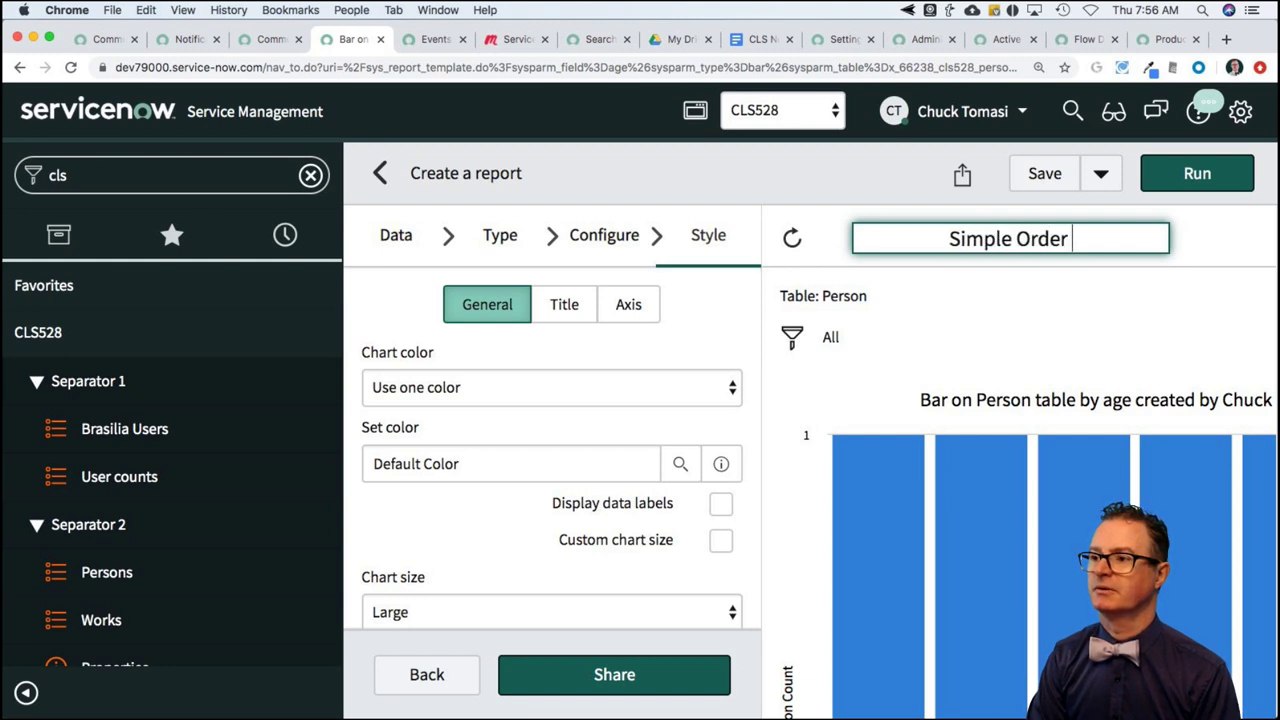
text(report)
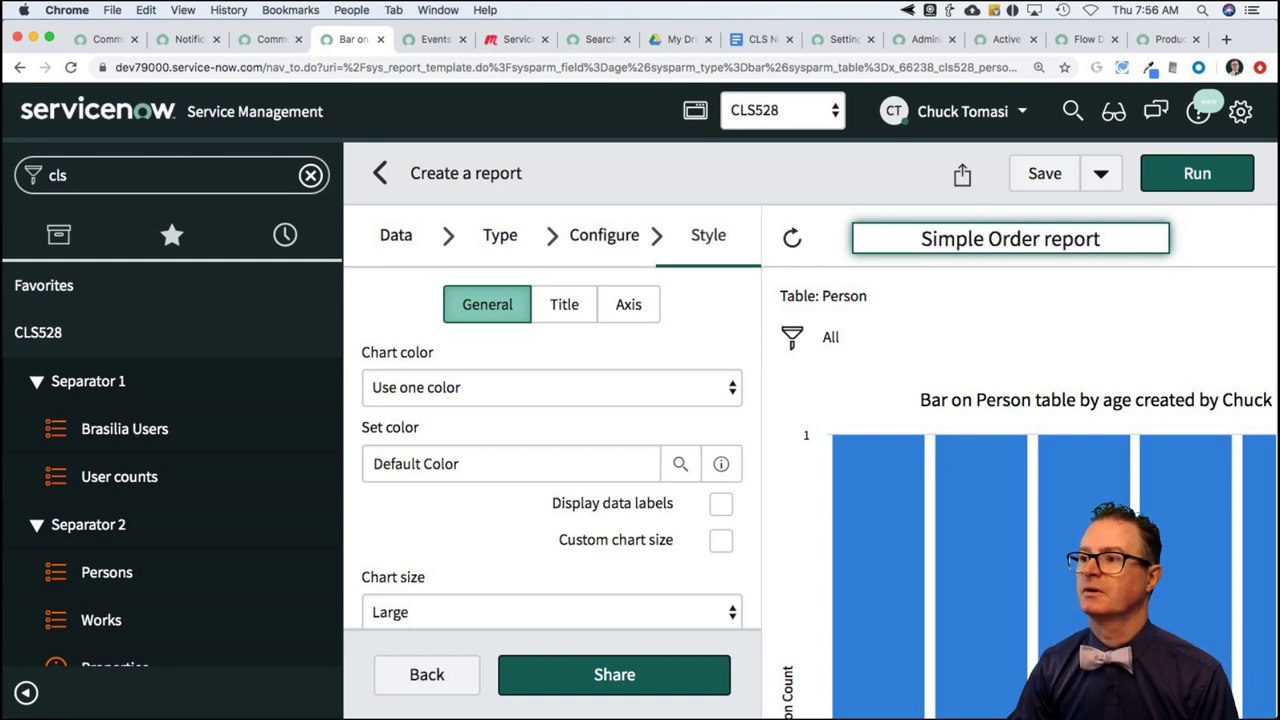
click(1050, 183)
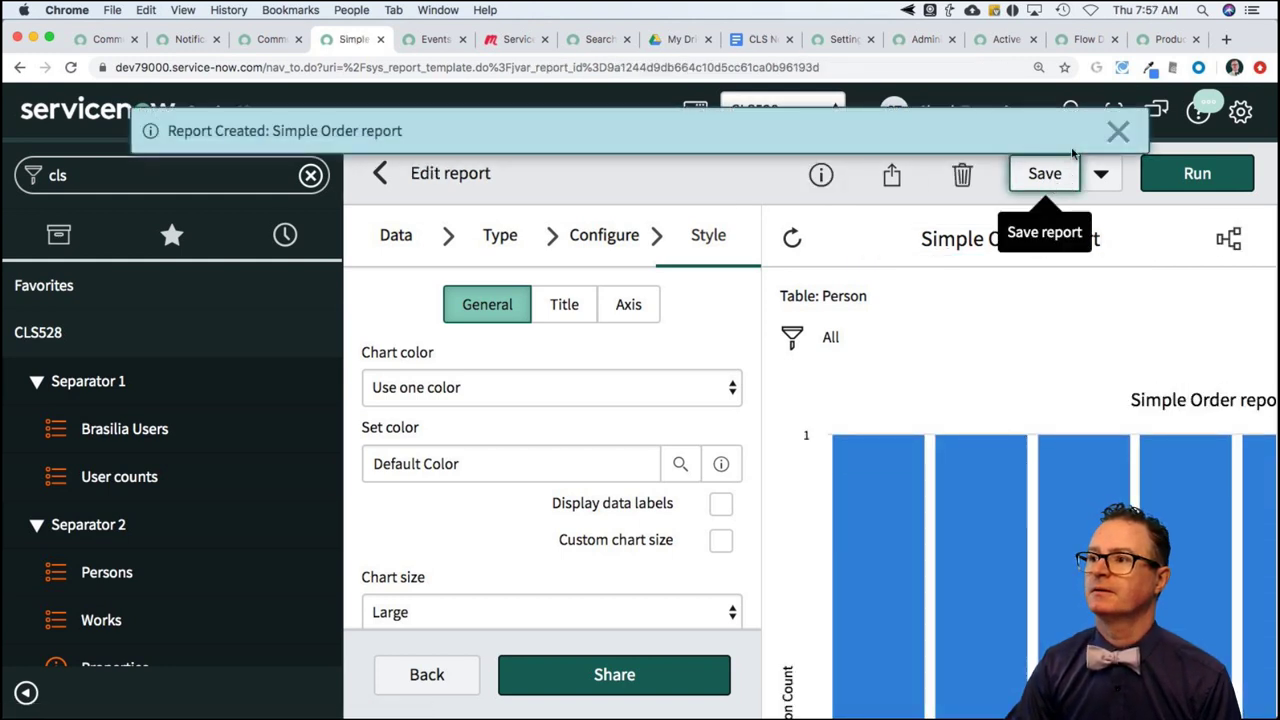
click(1120, 131)
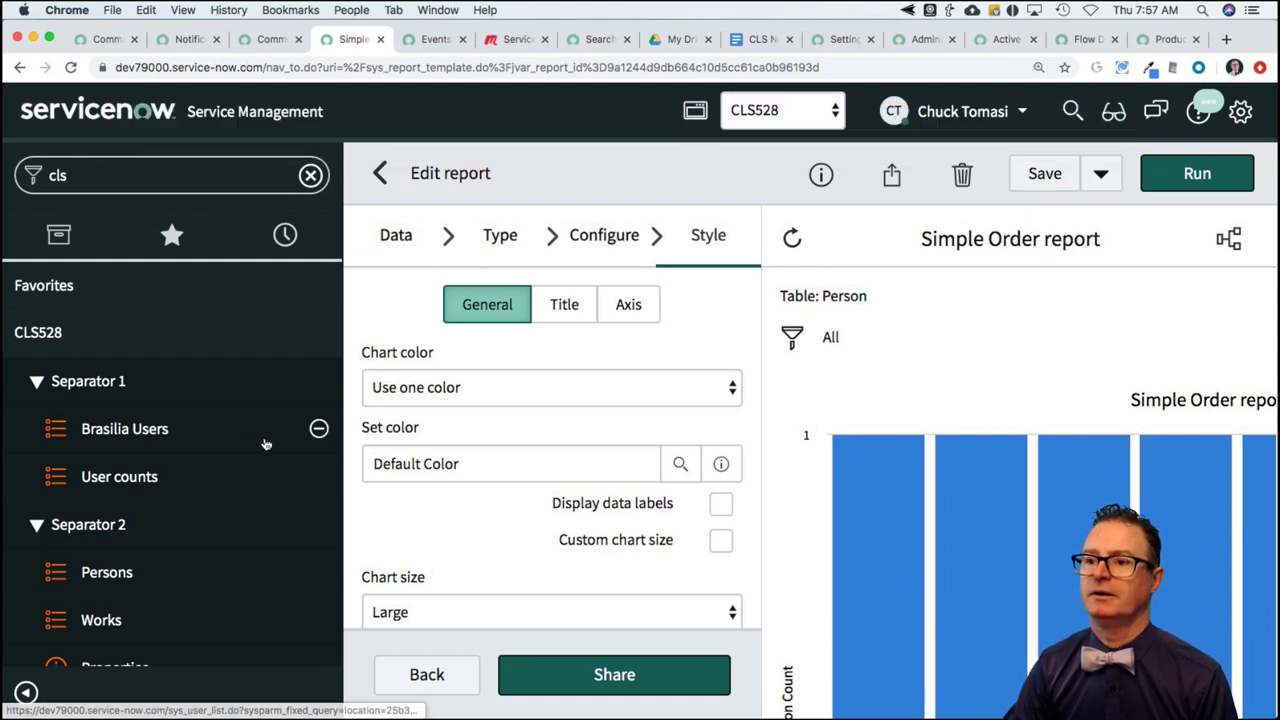
Open the Person table definition via the Name column's Configure > Table and scroll to the Order column
click(86, 577)
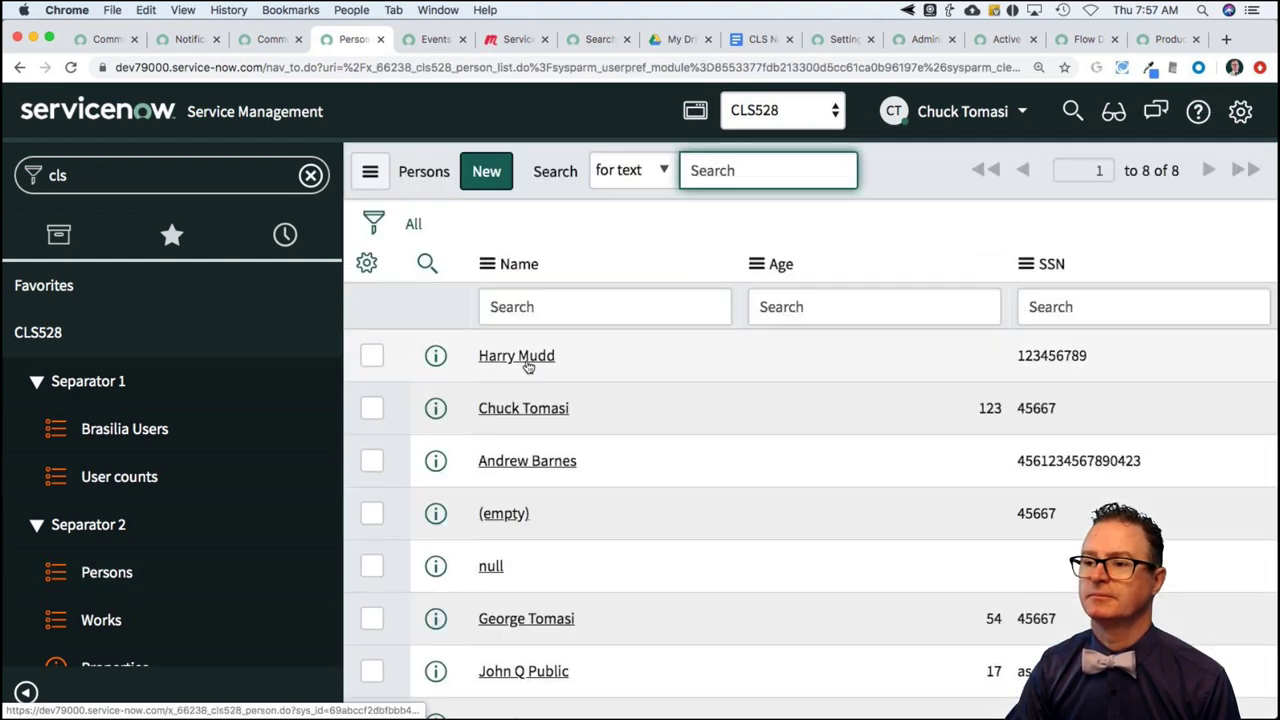
click(487, 263)
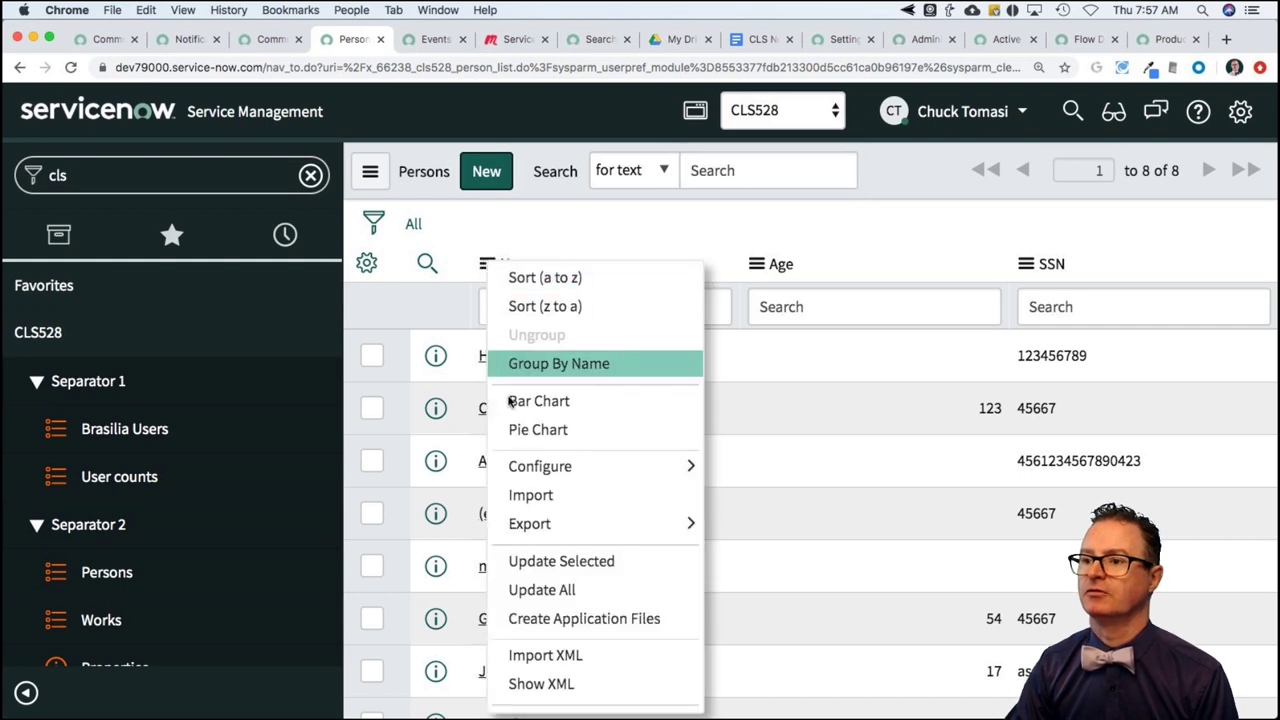
mouse_move(523, 466)
scroll(815, 410, down, 1)
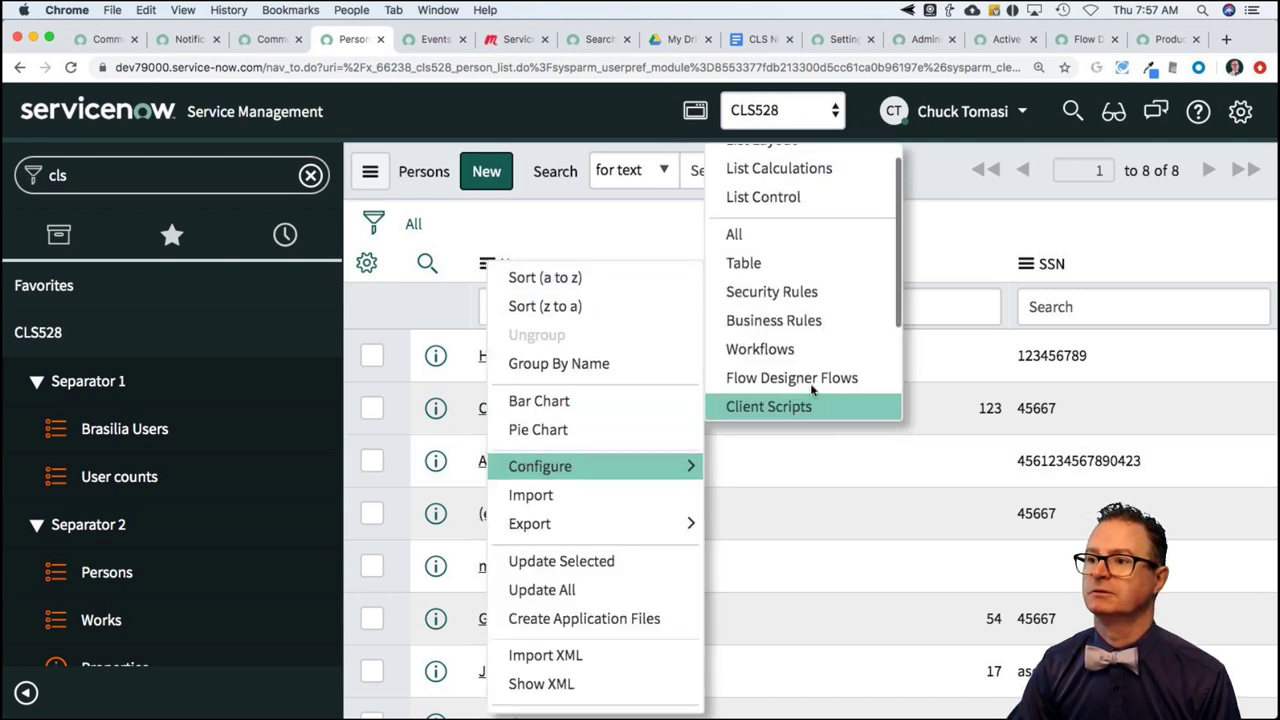
click(789, 265)
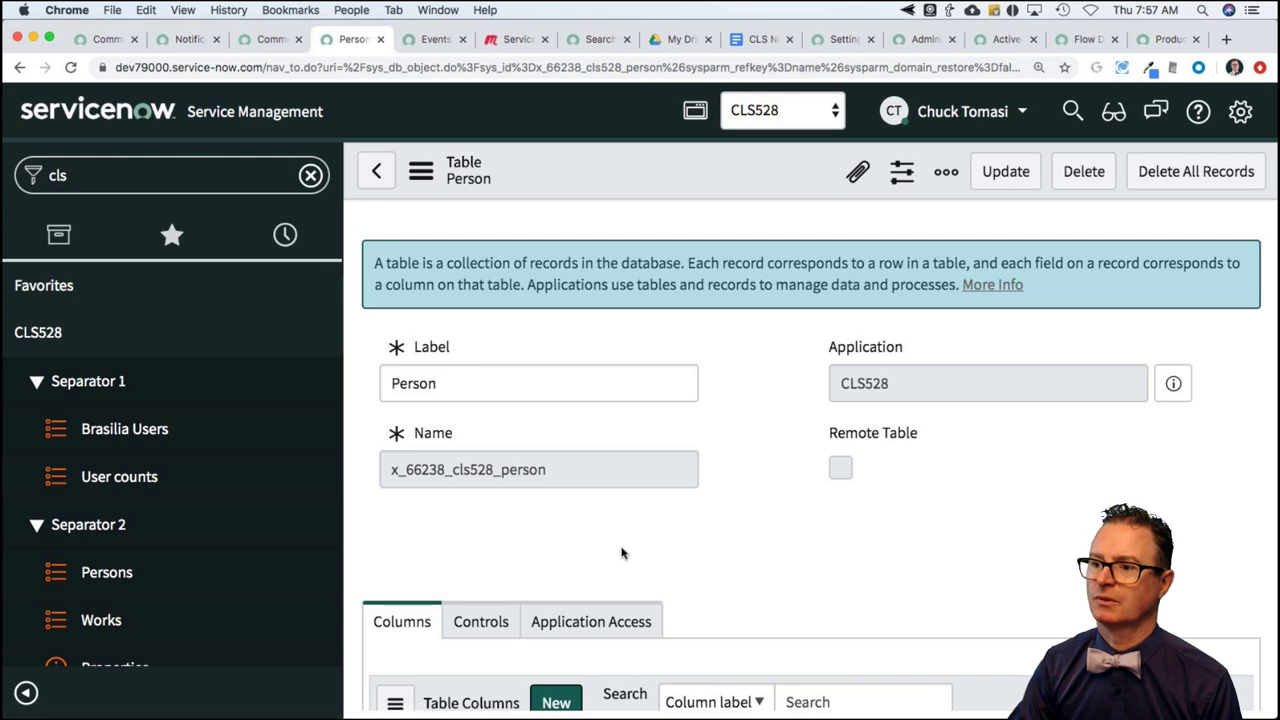
scroll(748, 501, down, 5)
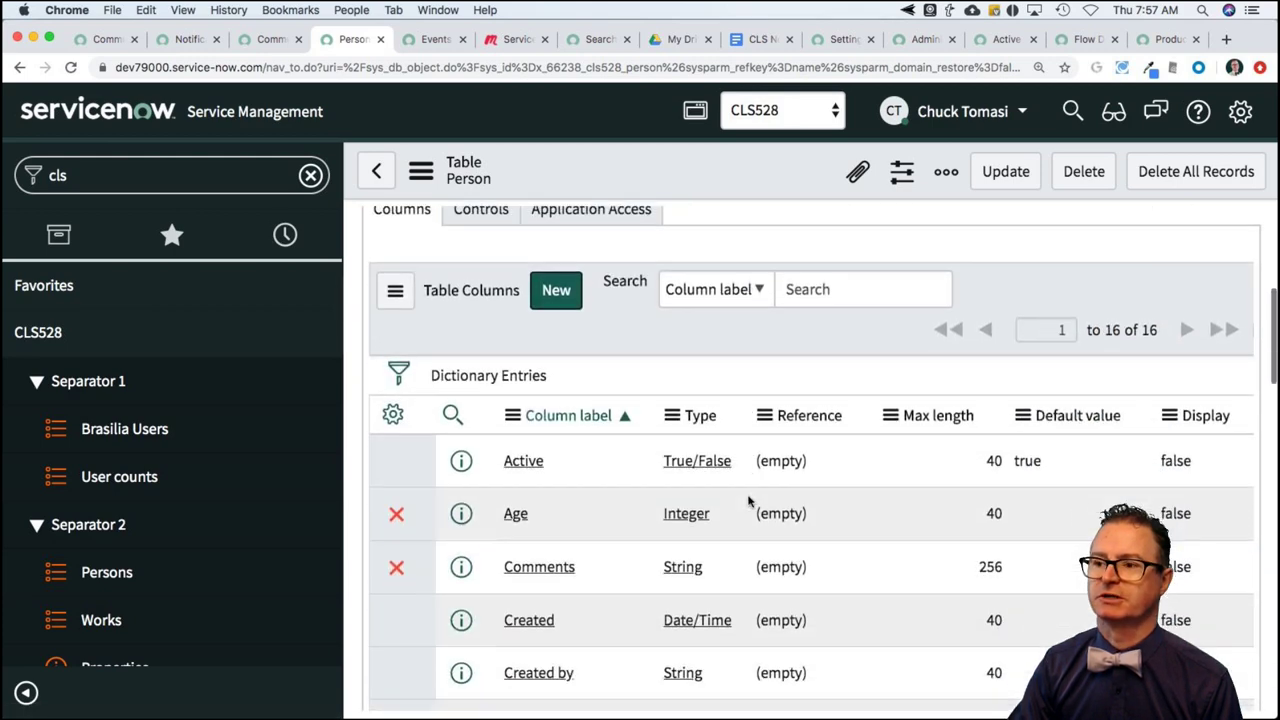
scroll(748, 501, down, 5)
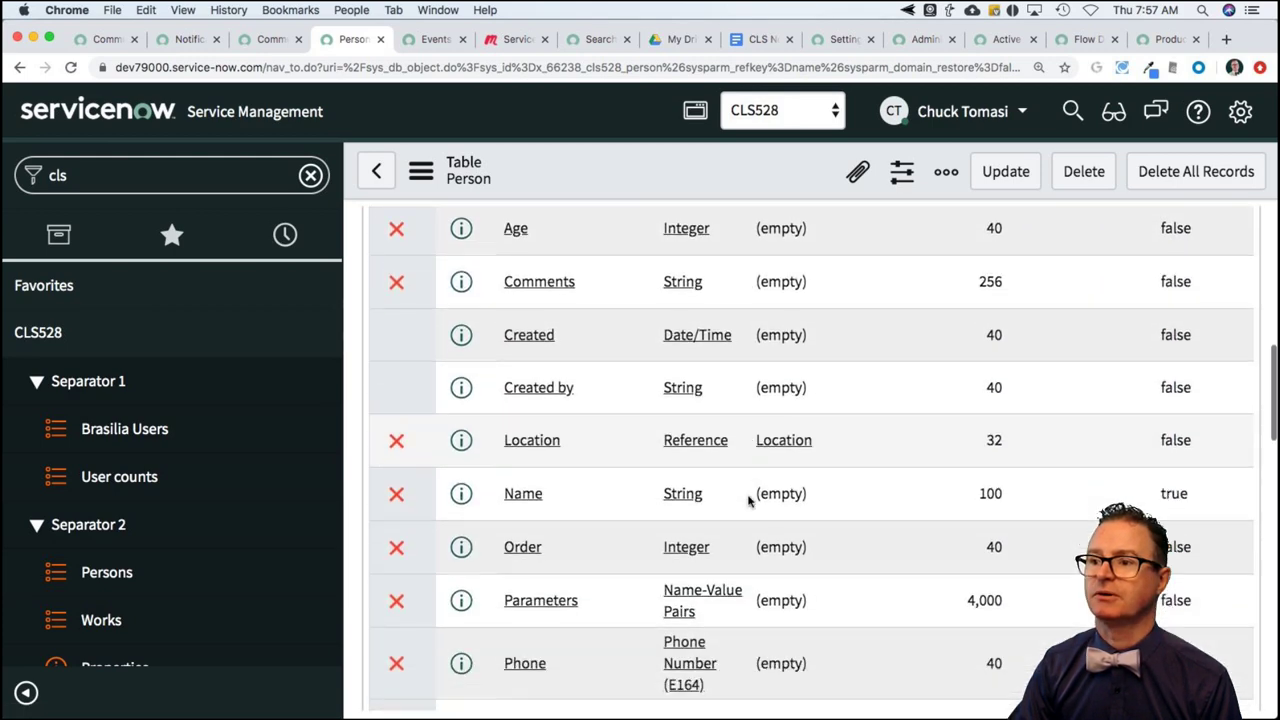
scroll(748, 501, down, 1)
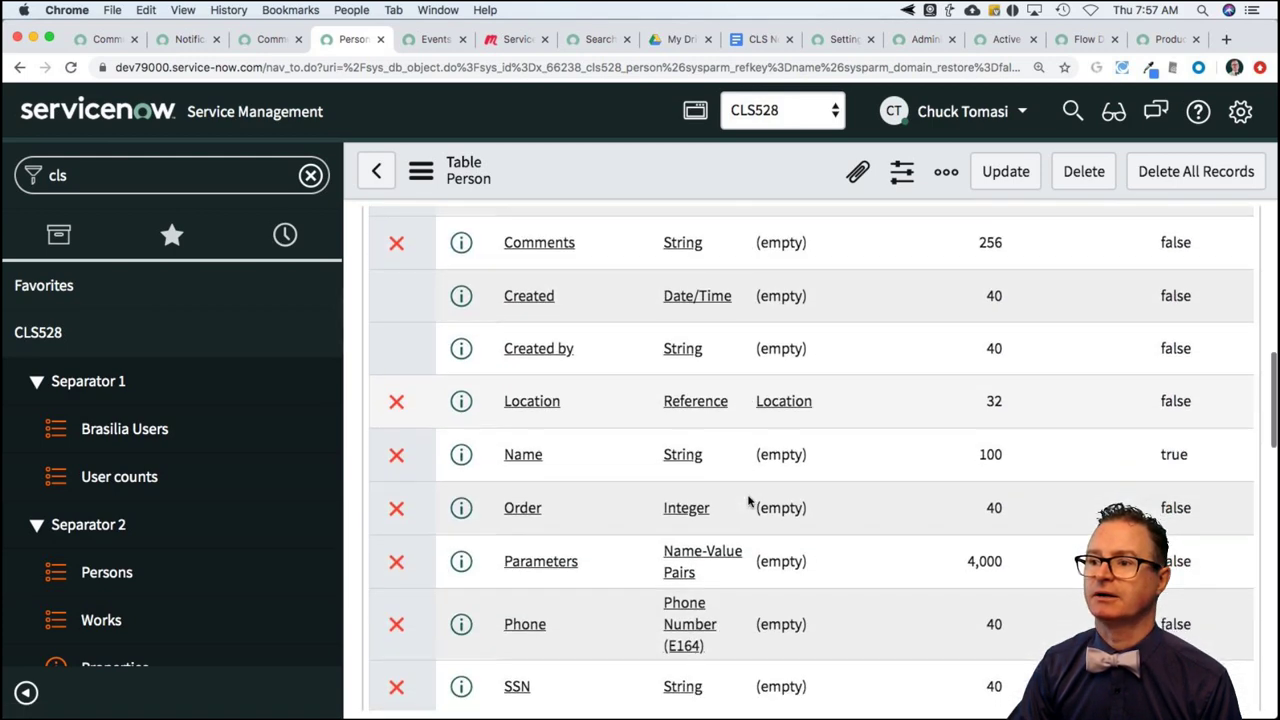
Uncheck Active on the Order column's dictionary entry and update it
click(524, 509)
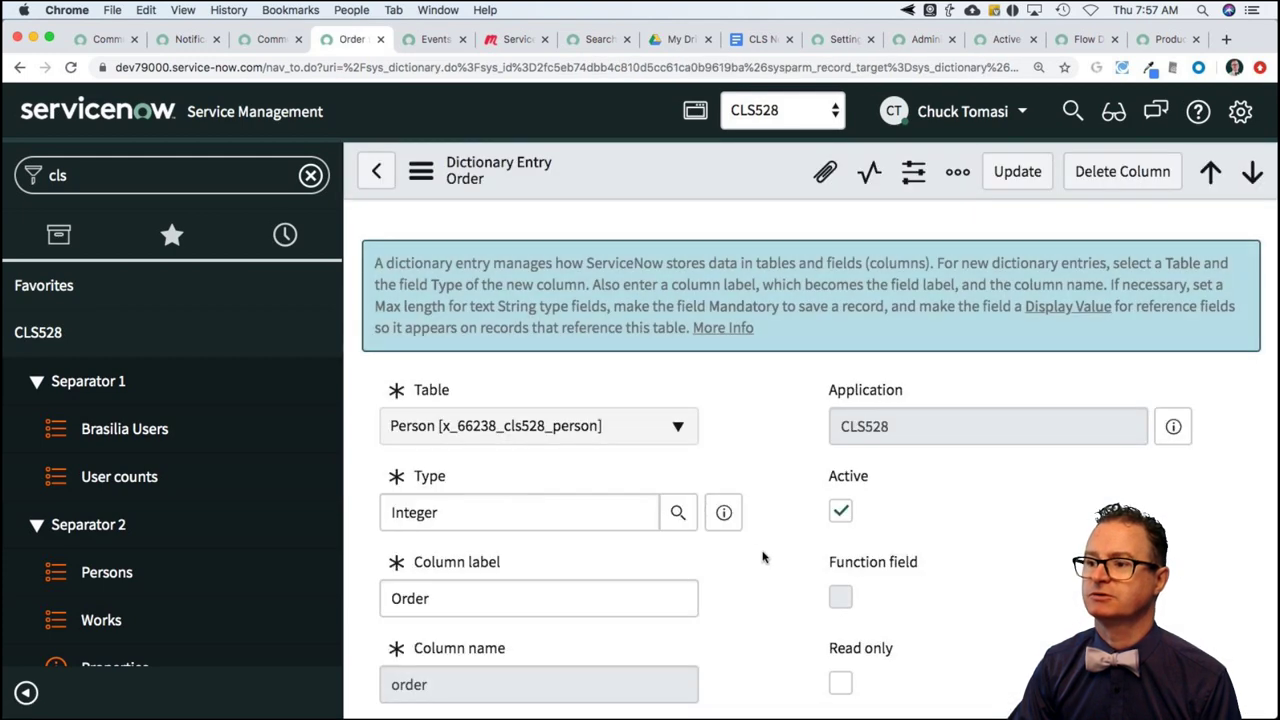
scroll(762, 557, down, 3)
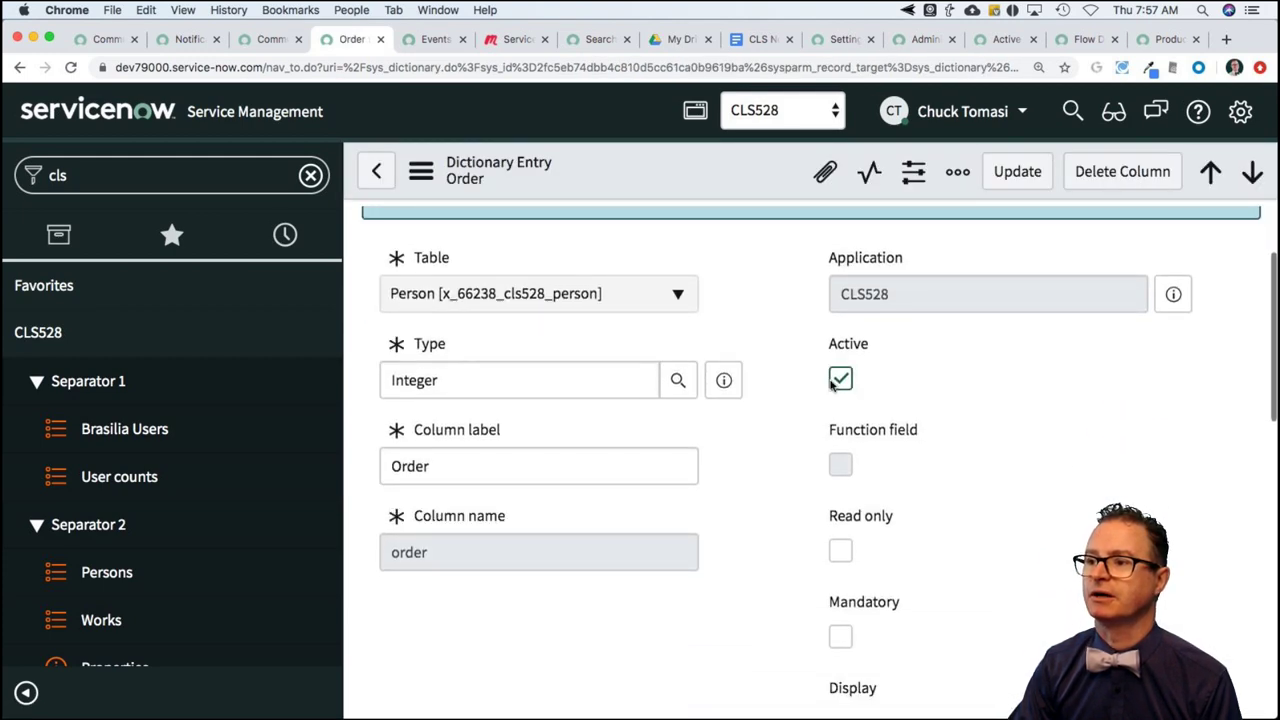
click(835, 384)
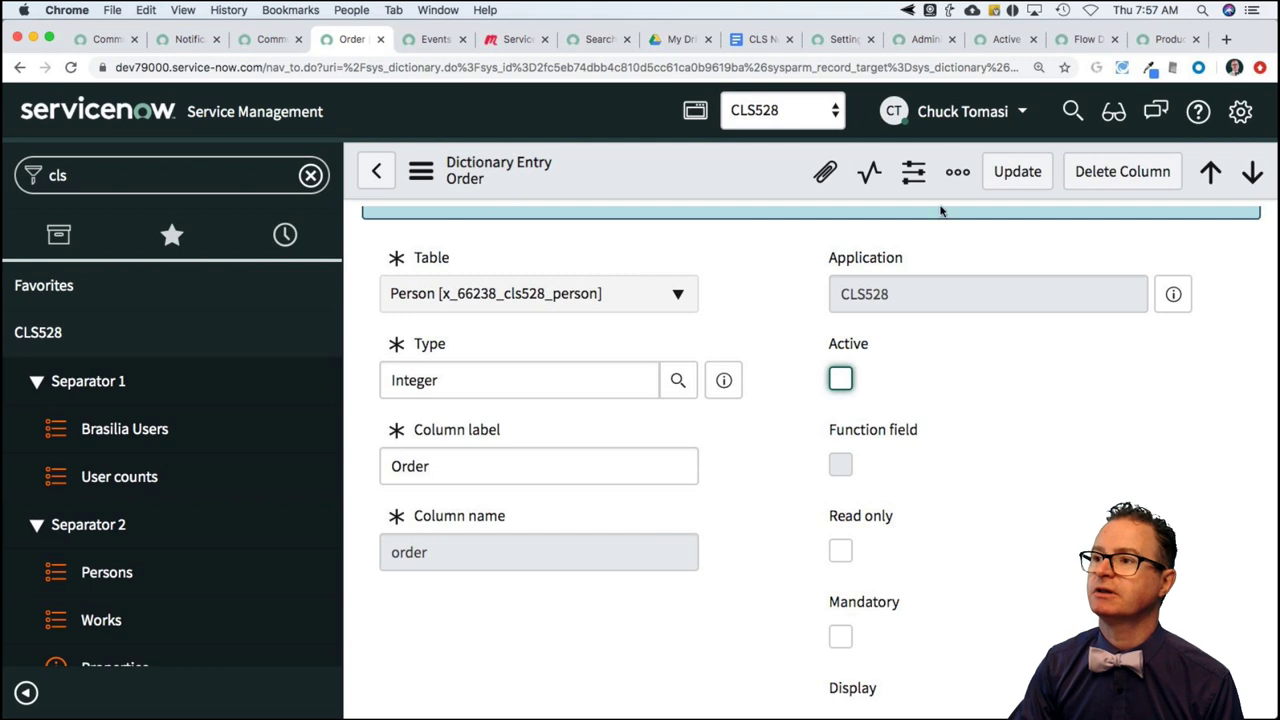
click(1017, 171)
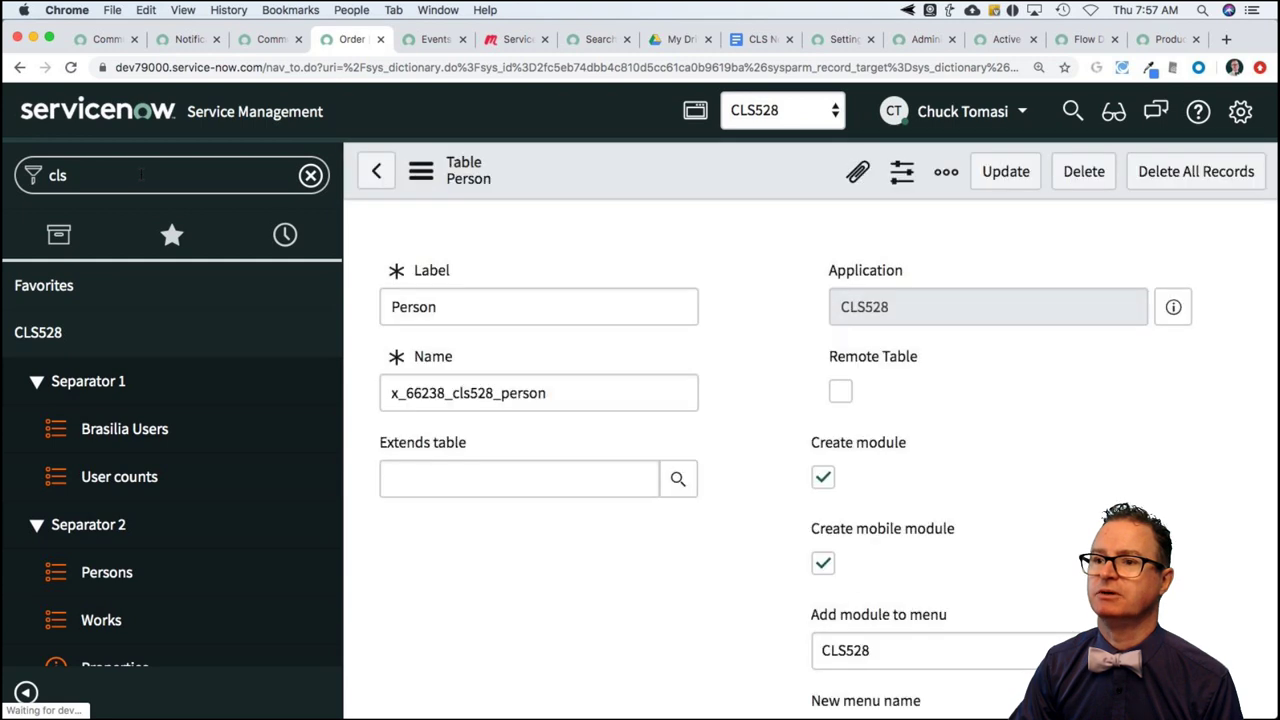
Filter the navigator for 'reports' and open Reports > View / Run
click(141, 175)
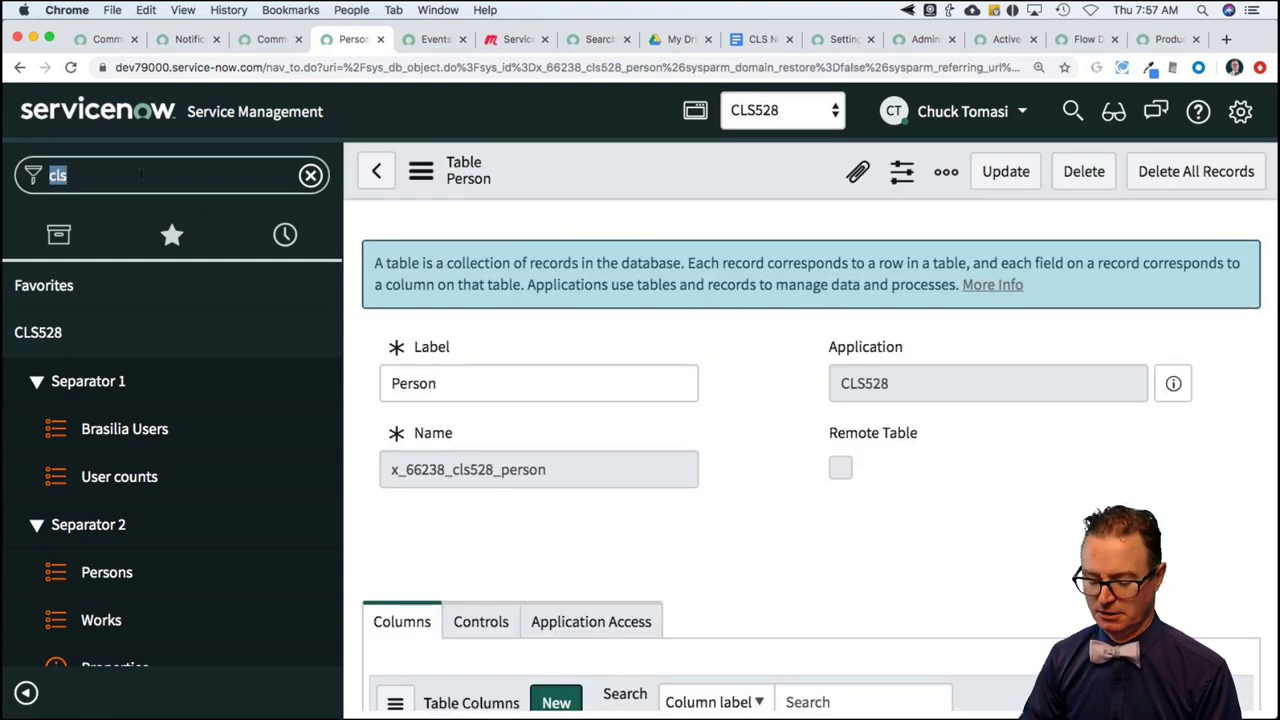
text(reports)
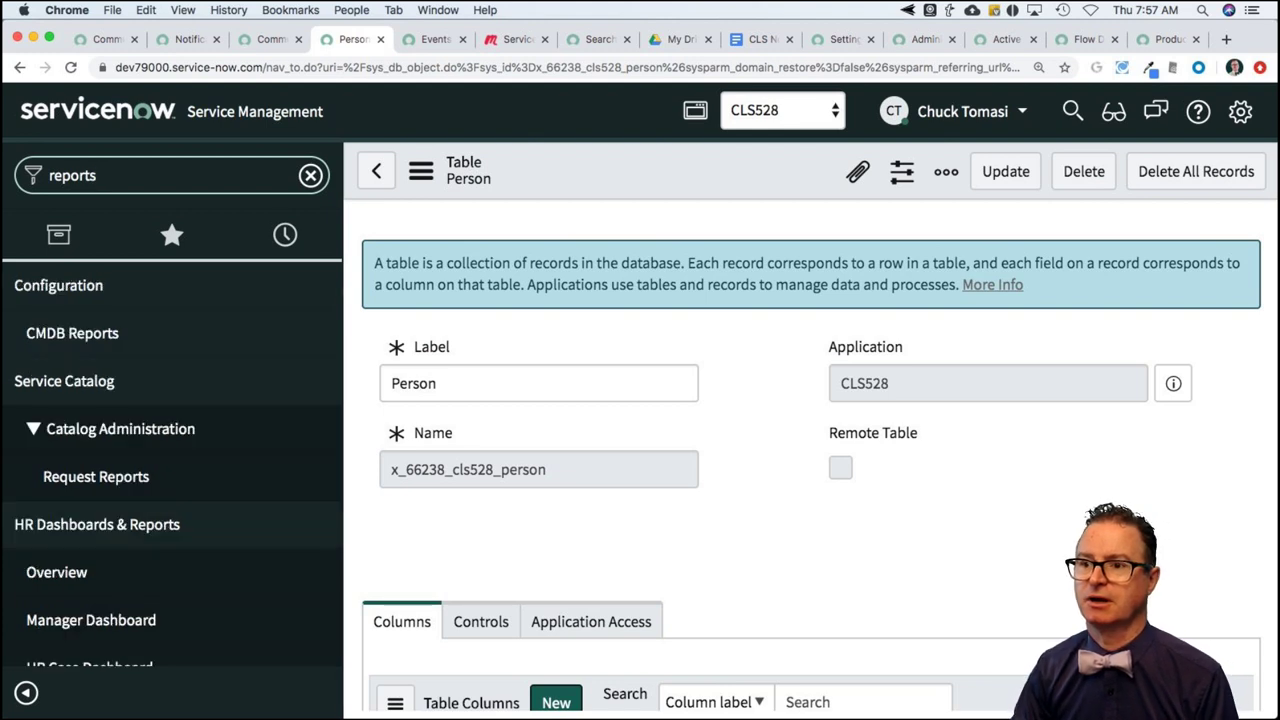
scroll(140, 465, down, 5)
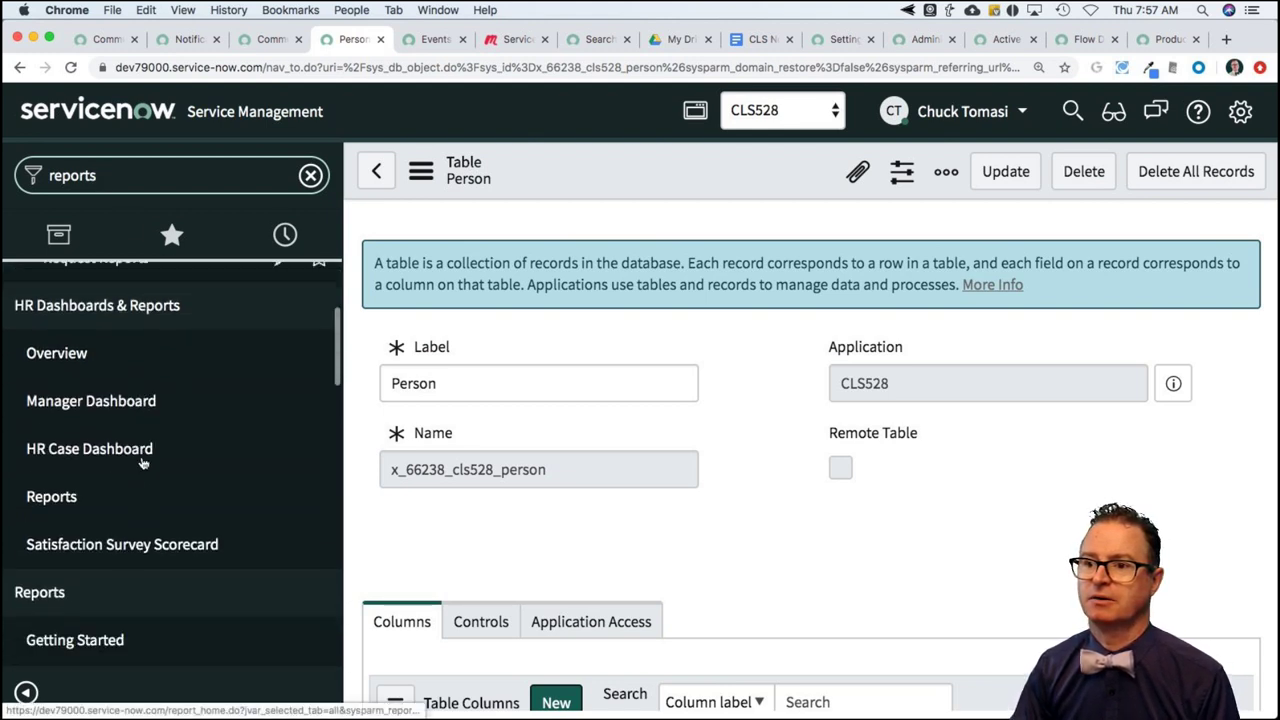
scroll(143, 462, down, 6)
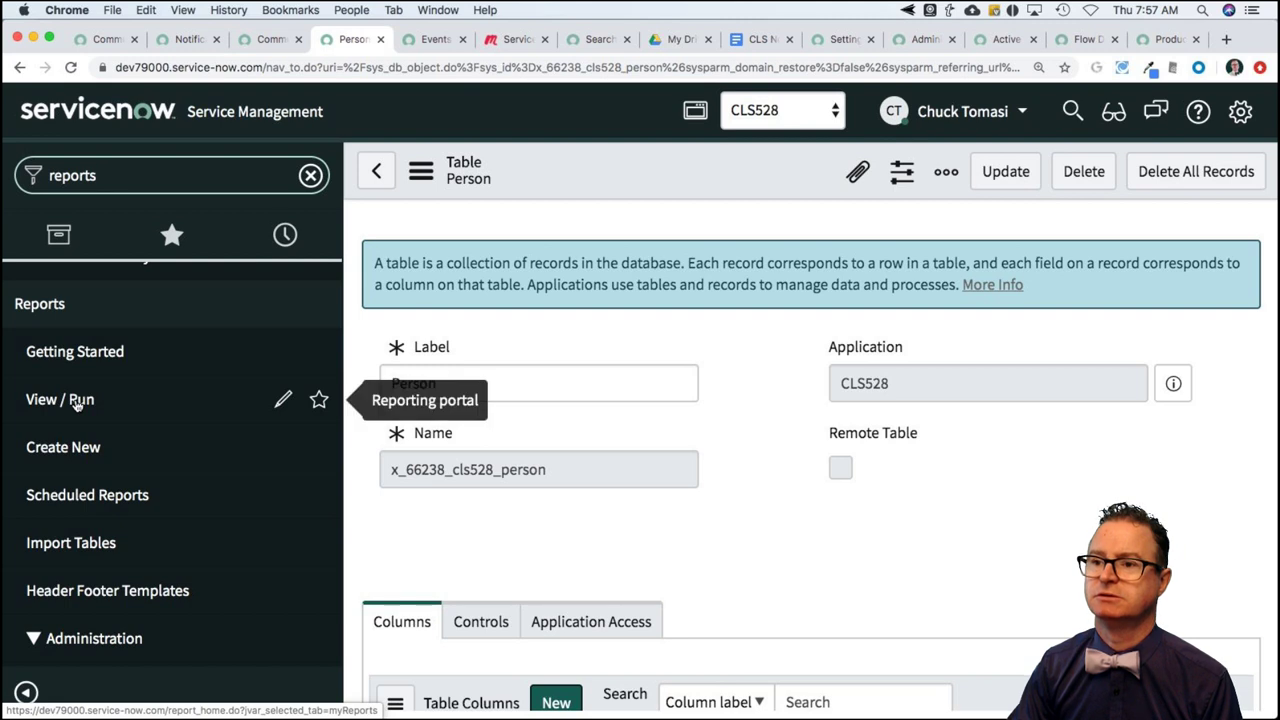
click(77, 403)
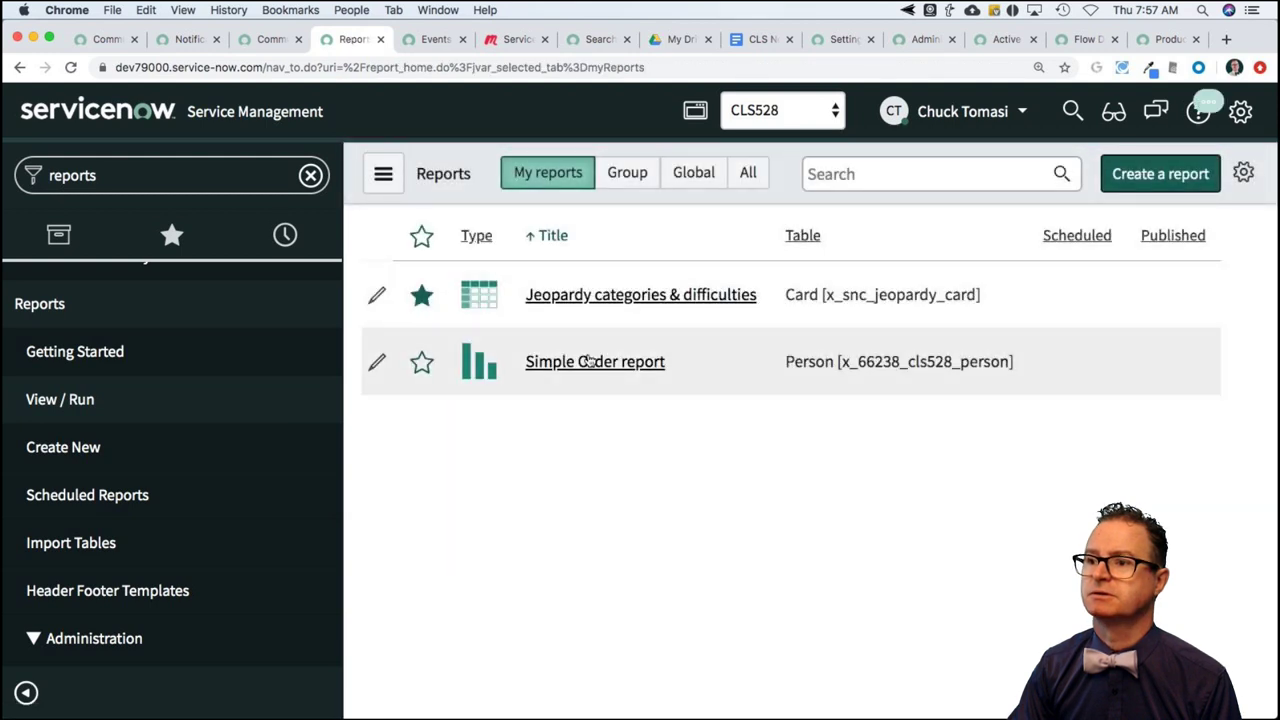
Open the Simple Order report for editing
click(587, 360)
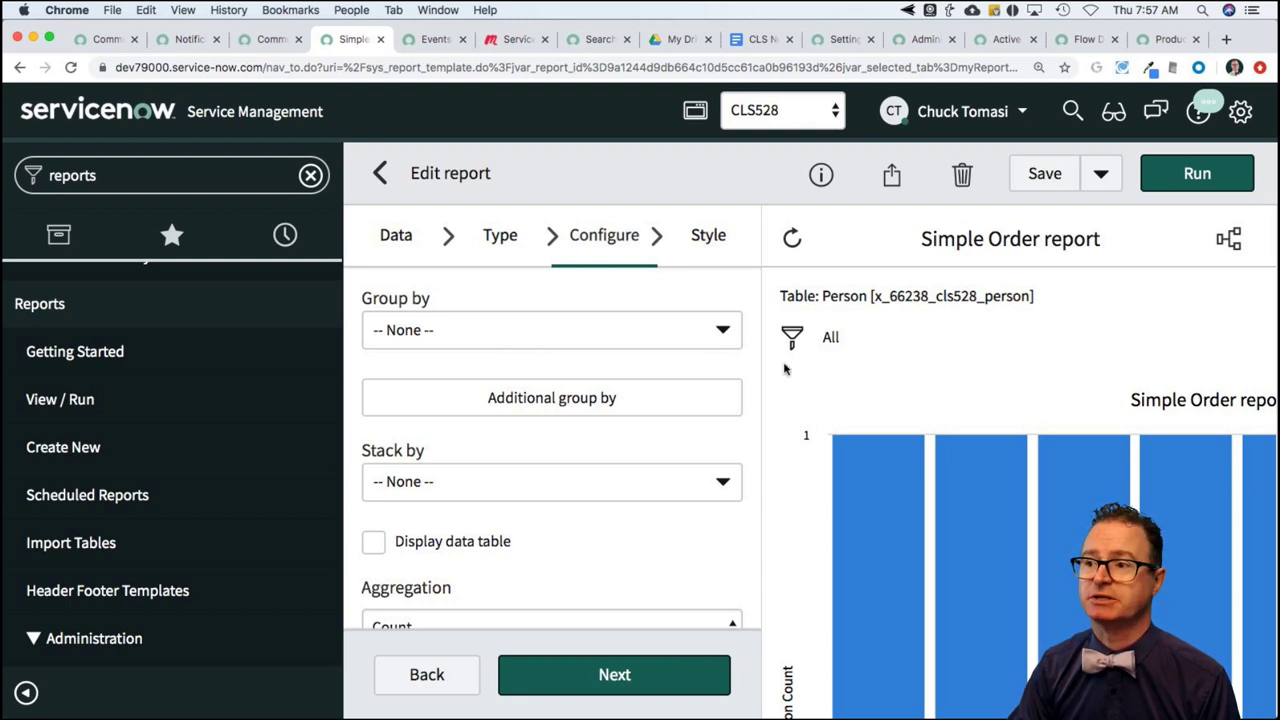
scroll(800, 433, down, 1)
scroll(800, 433, down, 5)
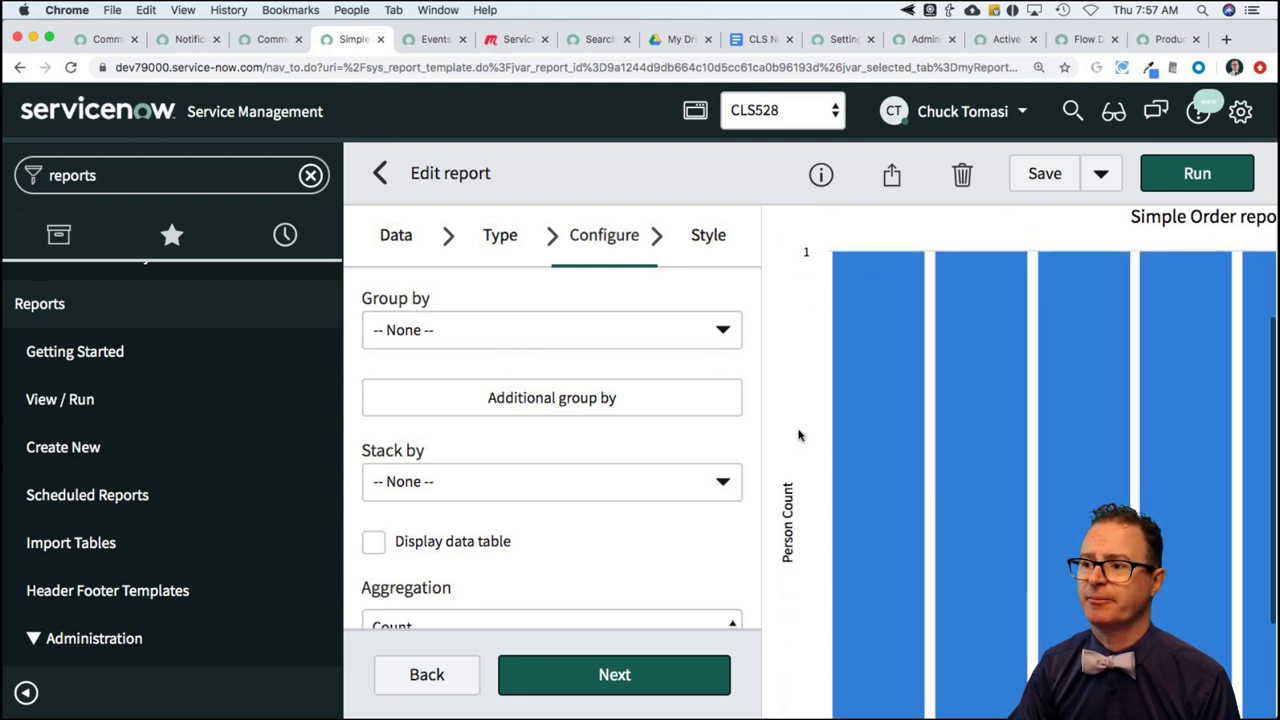
scroll(800, 433, up, 5)
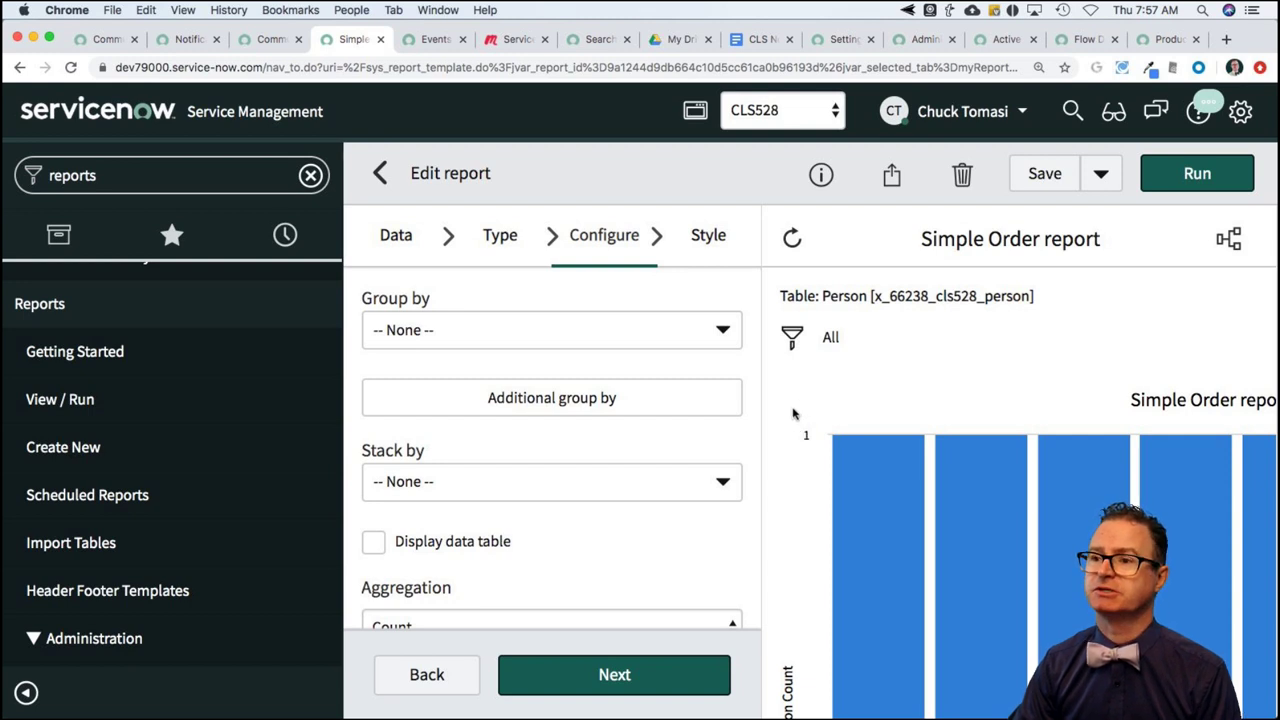
Review the Group by field list to confirm Order is no longer offered, leaving grouping at None
click(514, 332)
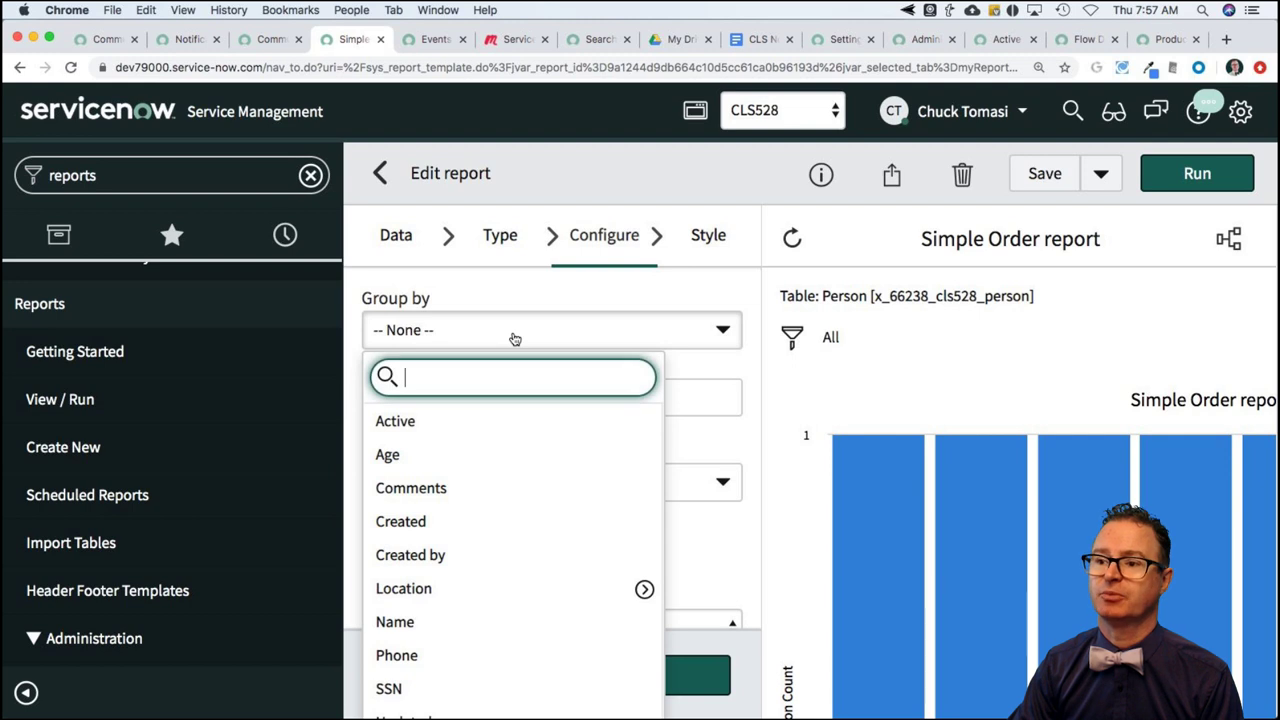
scroll(503, 540, down, 1)
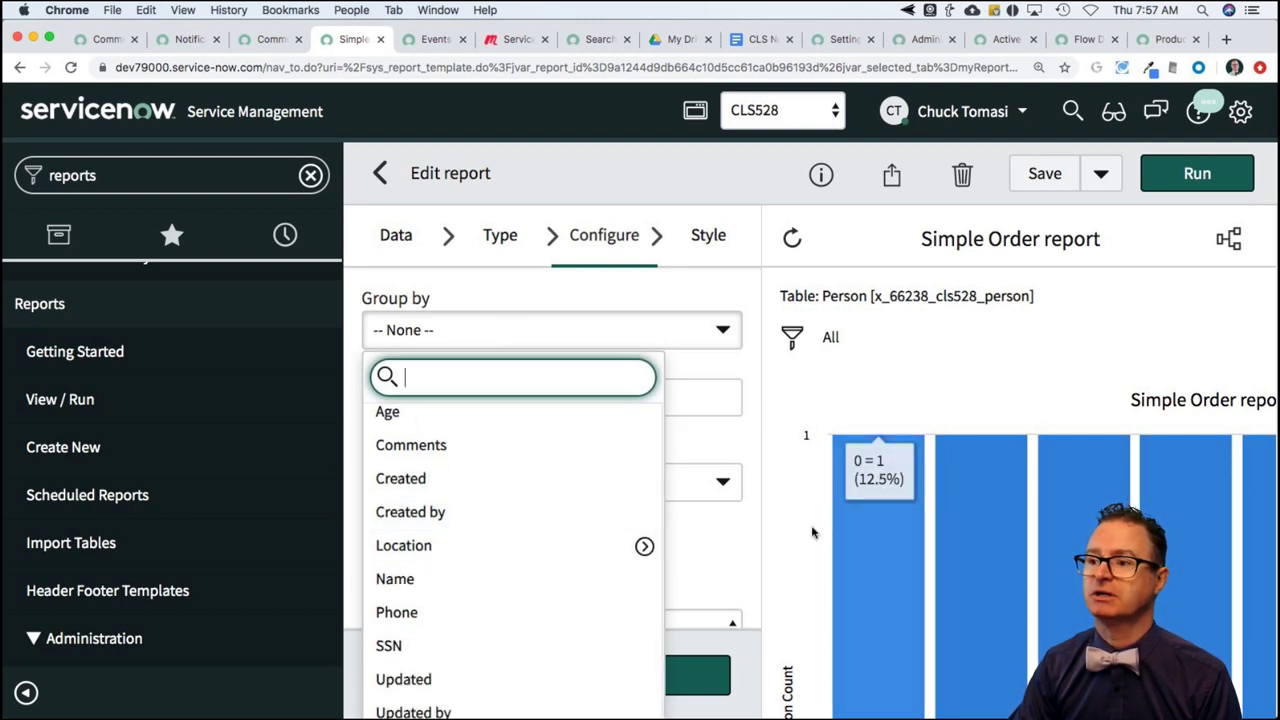
scroll(803, 533, down, 4)
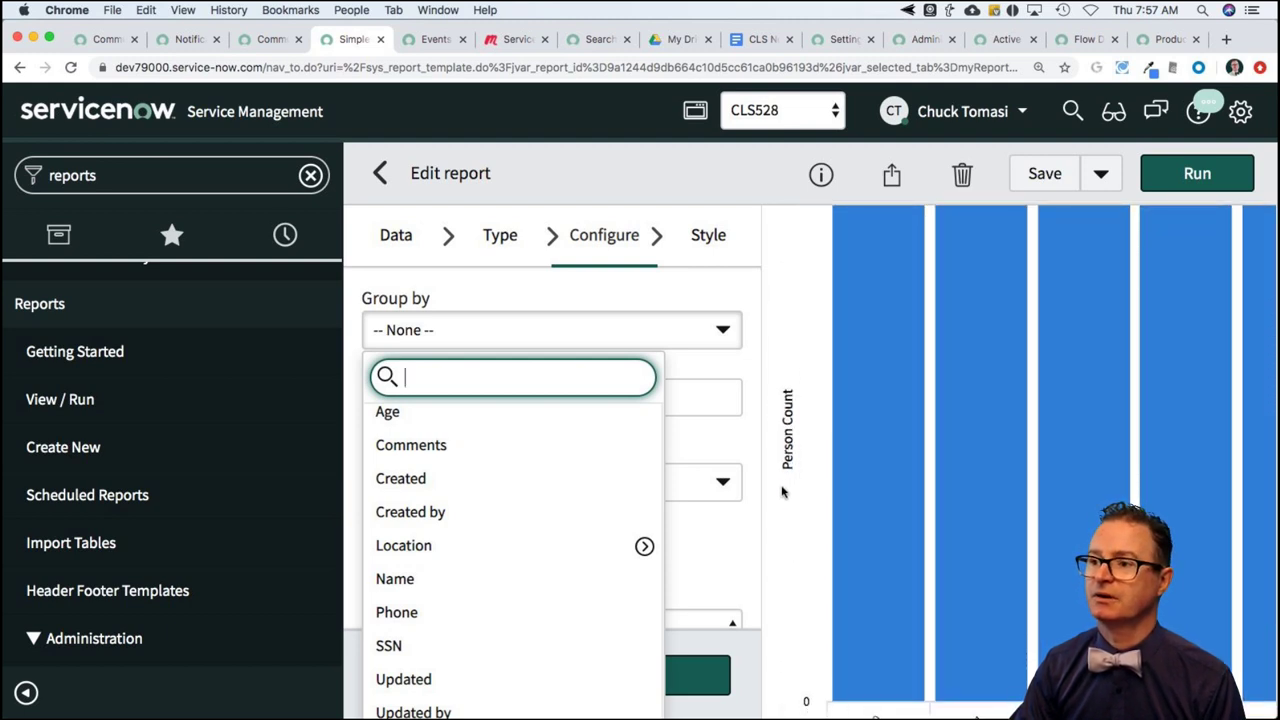
click(790, 378)
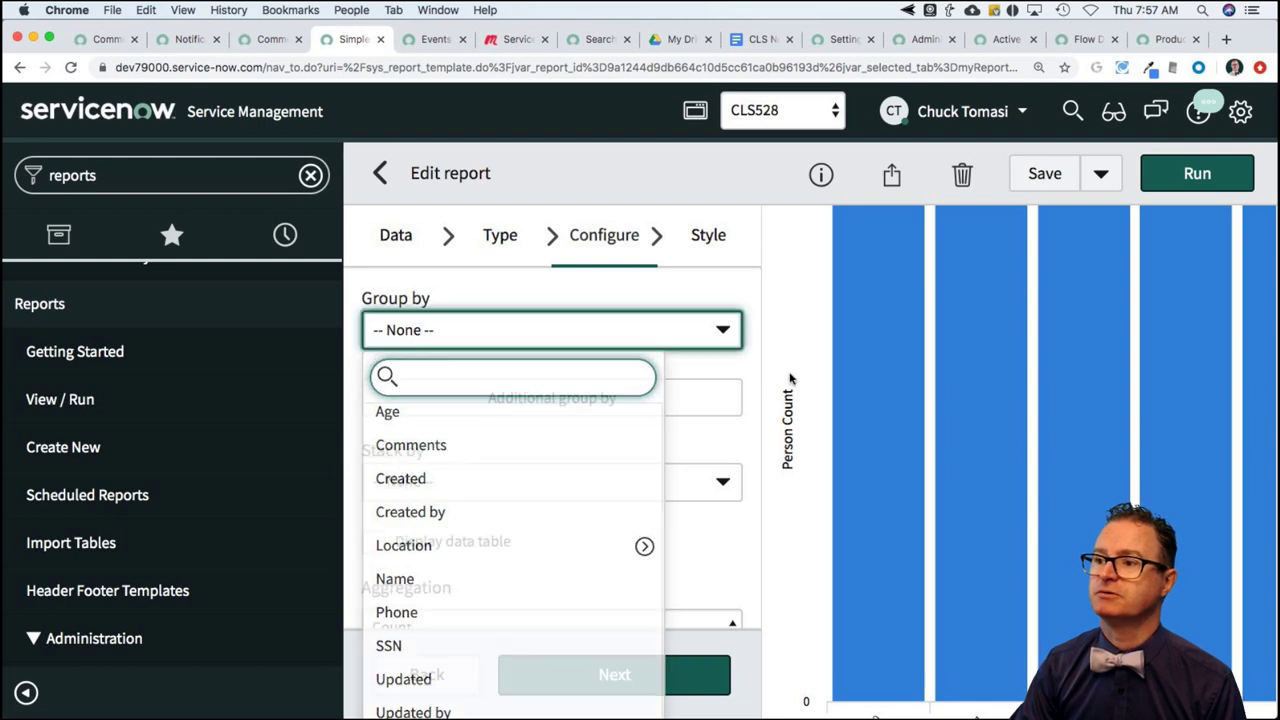